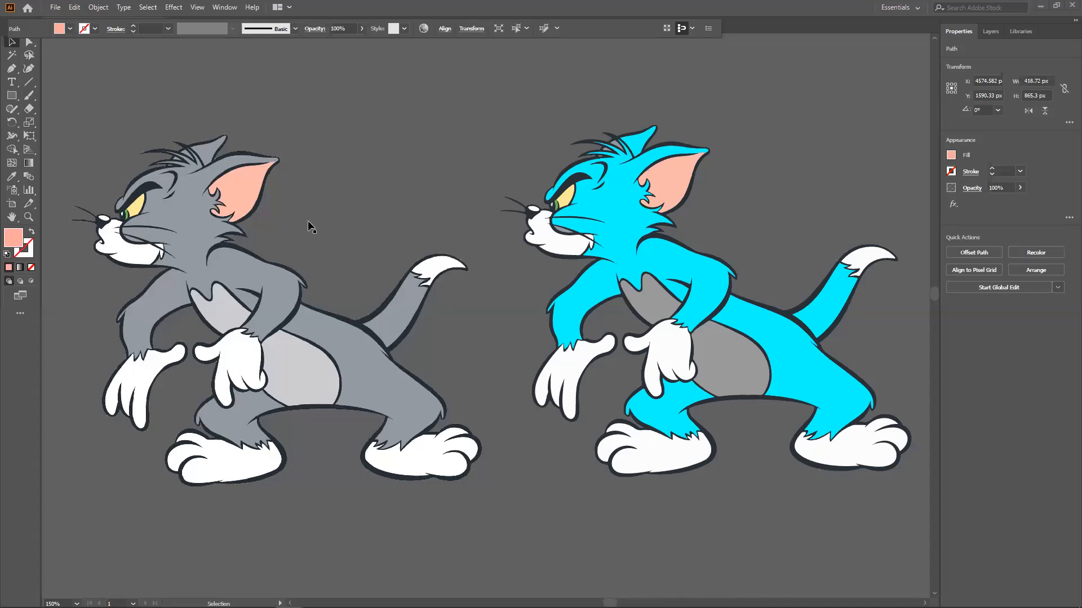
# Step: Move the embedded cat reference image slightly so that it sits at X 110.5 px and Y -327 px
pyautogui.moveTo(374, 157); pyautogui.dragTo(601, 229)
pyautogui.moveTo(182, 222); pyautogui.dragTo(640, 161)
pyautogui.moveTo(725, 277); pyautogui.dragTo(439, 266)
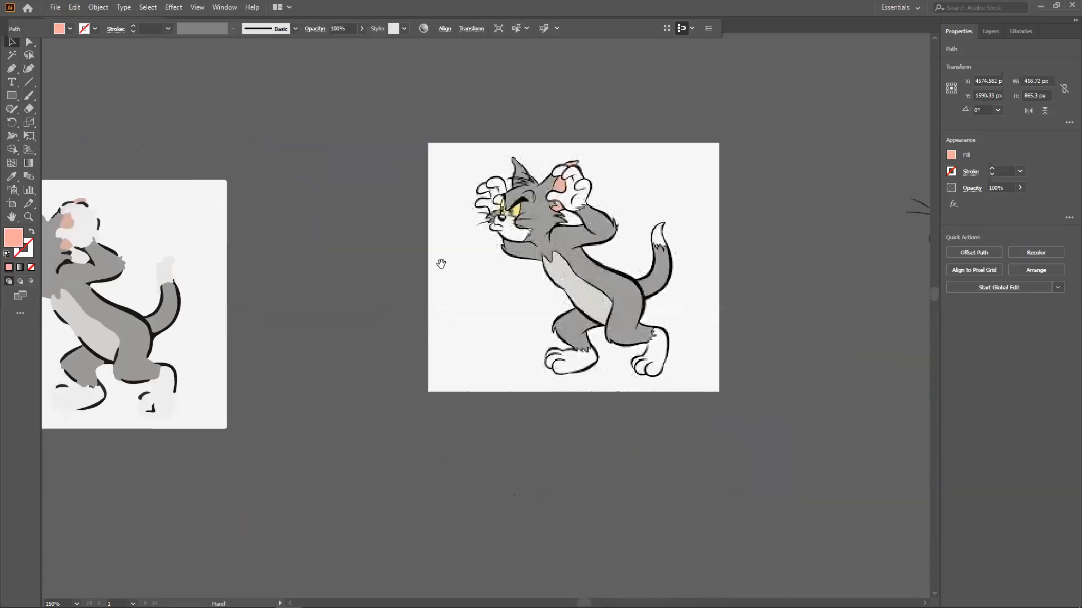
pyautogui.scroll(1, 659, 283)
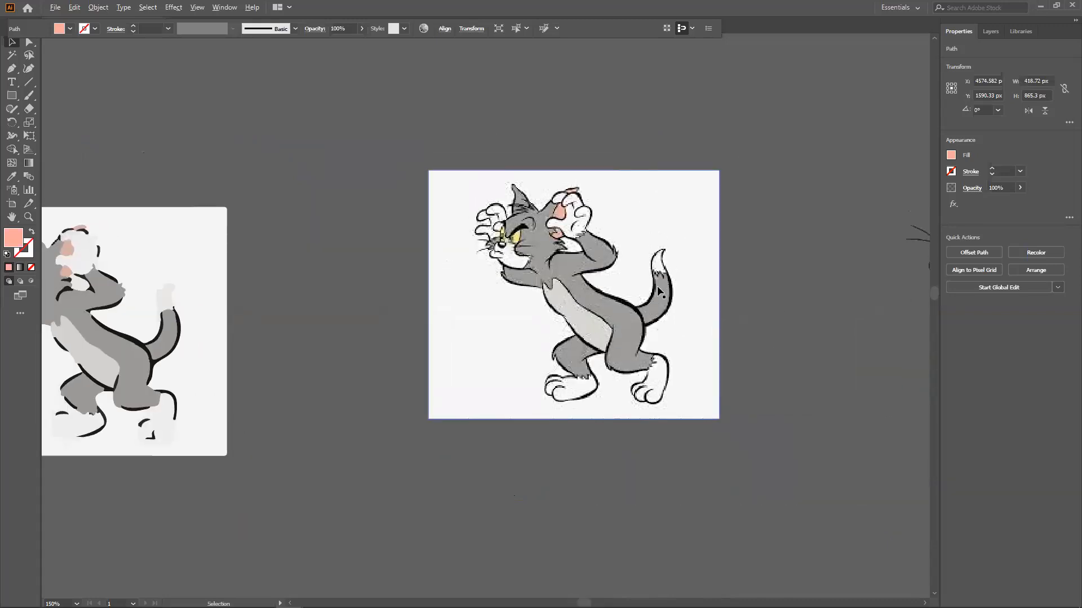
pyautogui.scroll(1, 657, 285)
pyautogui.scroll(-1, 658, 276)
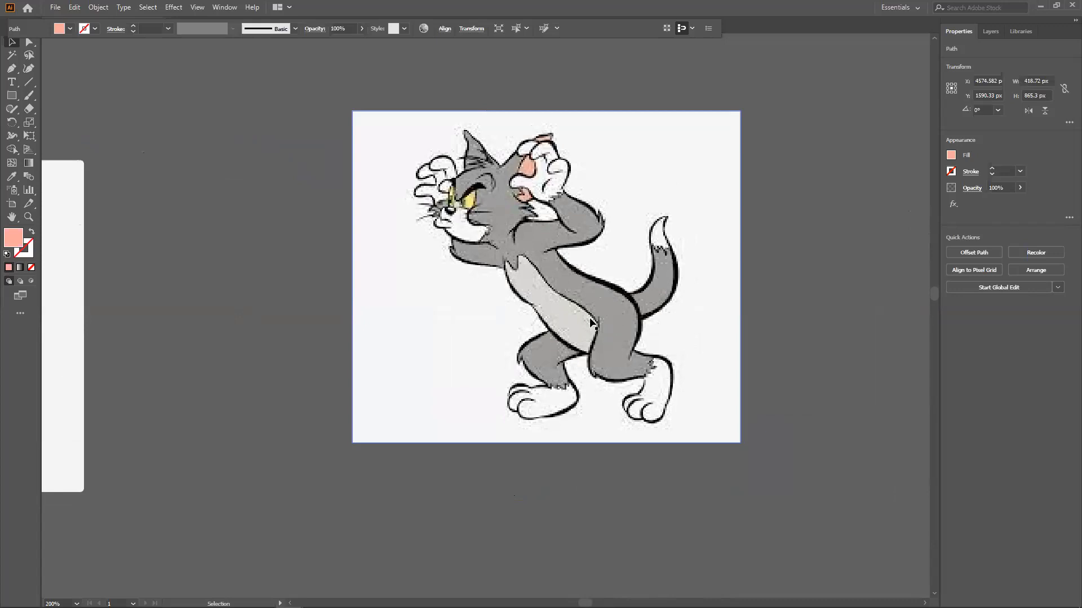
pyautogui.click(593, 287)
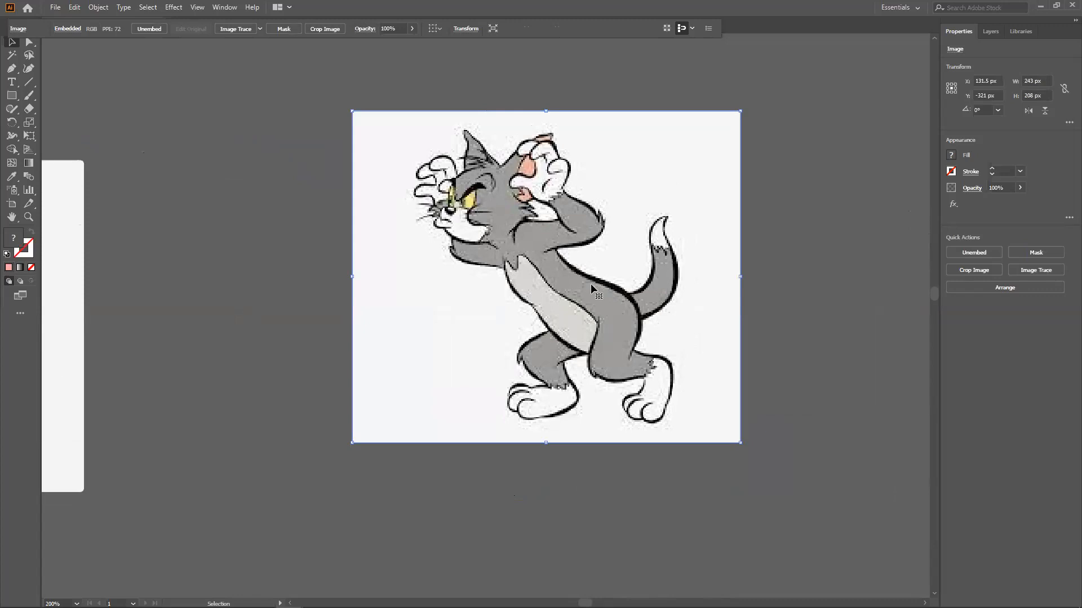
pyautogui.moveTo(569, 285); pyautogui.dragTo(535, 275)
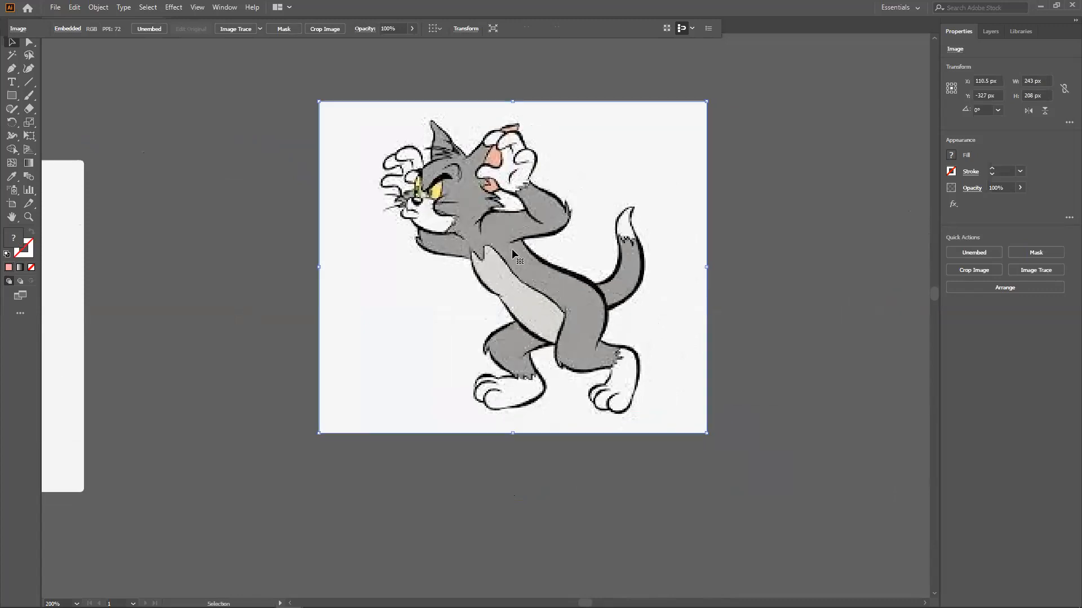
# Step: Undock the toolbar so that it floats, and dock the Control bar above the document
pyautogui.scroll(1, 477, 251)
pyautogui.moveTo(5, 26); pyautogui.dragTo(28, 84)
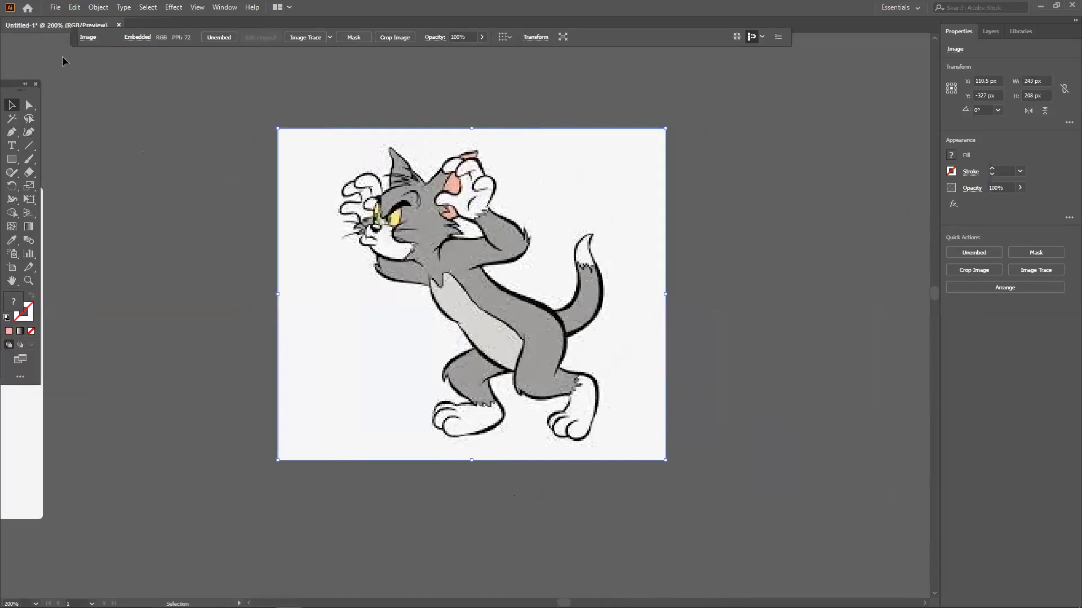
pyautogui.moveTo(77, 38); pyautogui.dragTo(41, 23)
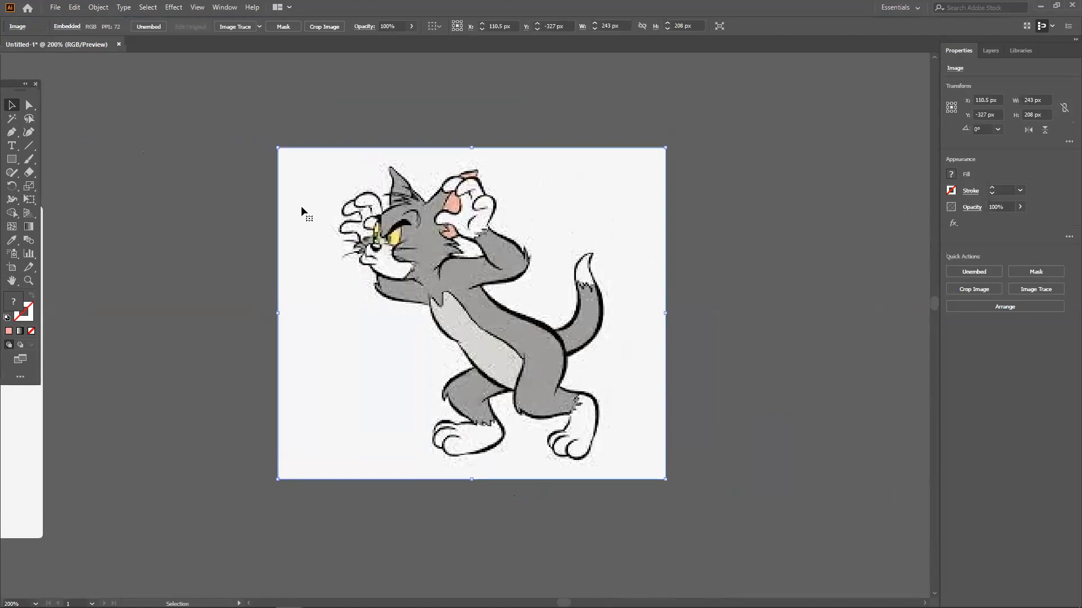
# Step: Expand the 16-color image tracing of the cat into editable vector paths
pyautogui.press('space')
pyautogui.moveTo(313, 212); pyautogui.dragTo(505, 219)
pyautogui.moveTo(350, 228)
pyautogui.mouseDown()
pyautogui.moveTo(589, 214)
pyautogui.moveTo(640, 196)
pyautogui.mouseUp()
pyautogui.moveTo(440, 220); pyautogui.dragTo(553, 166)
pyautogui.click(475, 249)
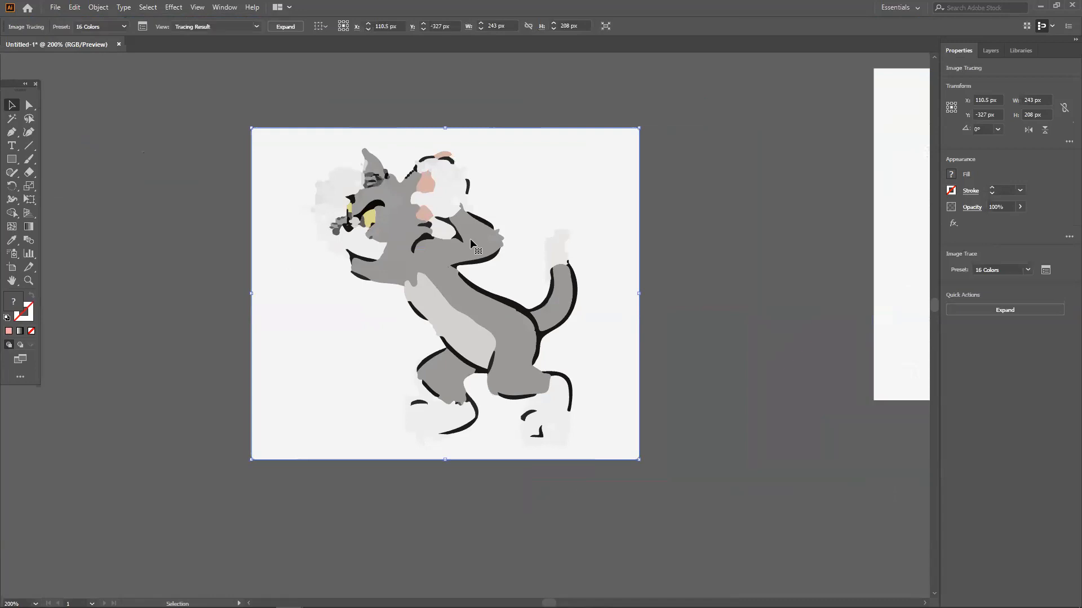
pyautogui.click(285, 26)
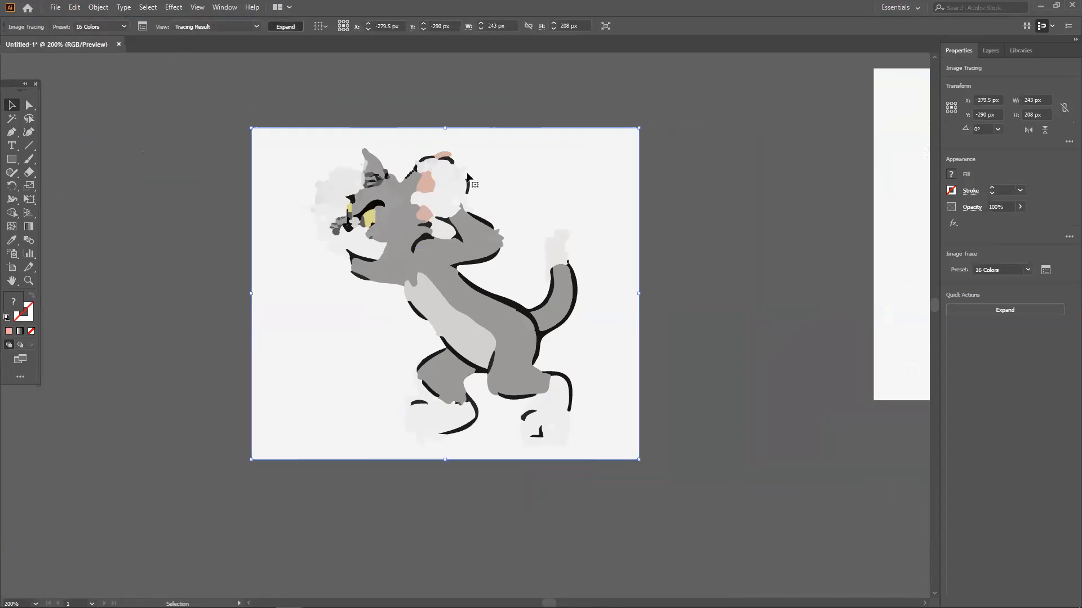
# Step: Ungroup the expanded tracing and delete the white background shape behind the cat
pyautogui.rightClick(520, 224)
pyautogui.click(580, 314)
pyautogui.click(616, 246)
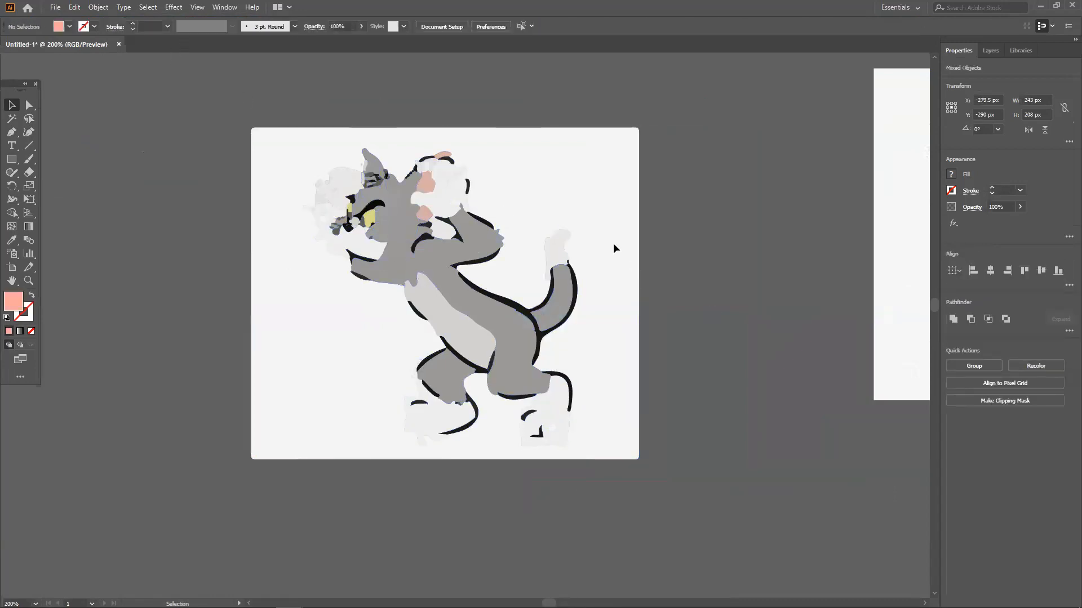
pyautogui.press('Delete')
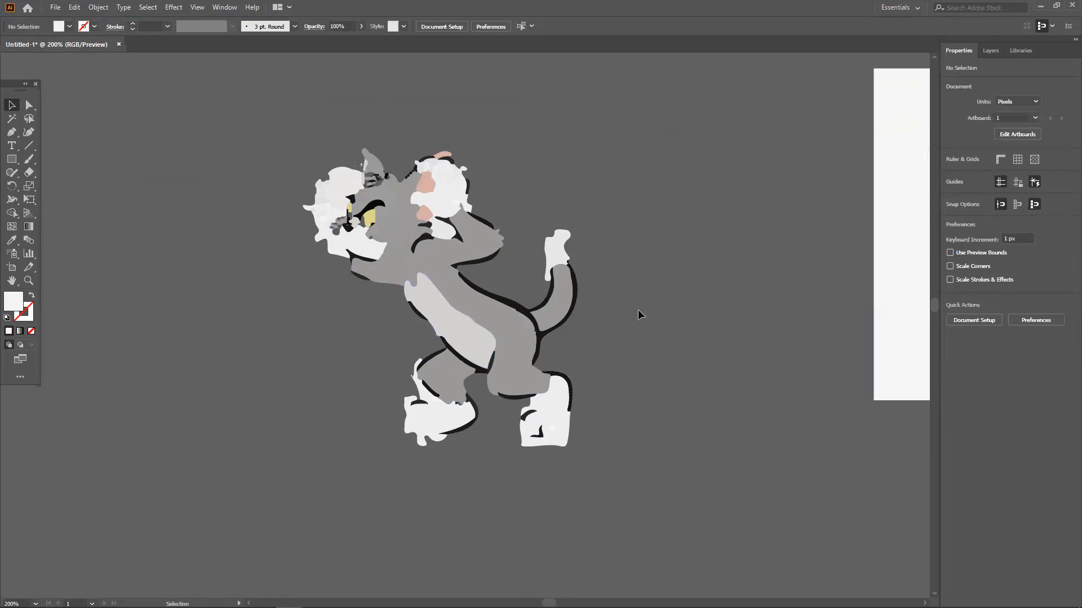
# Step: Compare the auto-traced cat with the reference image and the gray and cyan vector cats, examining the gray cat's head outlines up close
pyautogui.scroll(-1, 641, 314)
pyautogui.moveTo(641, 314); pyautogui.dragTo(416, 286)
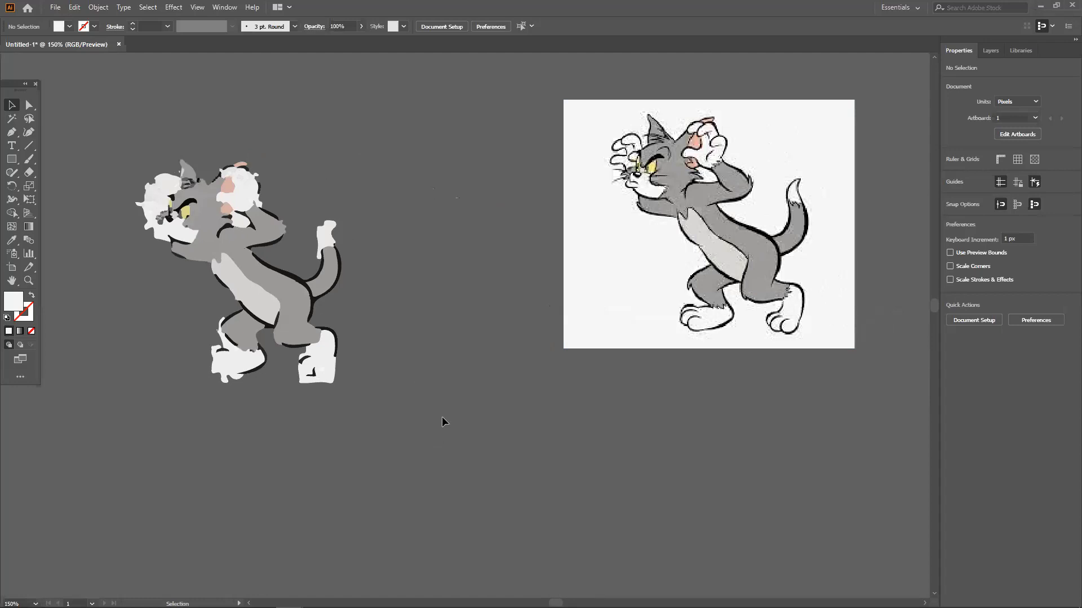
pyautogui.scroll(-2, 442, 416)
pyautogui.moveTo(511, 332); pyautogui.dragTo(260, 278)
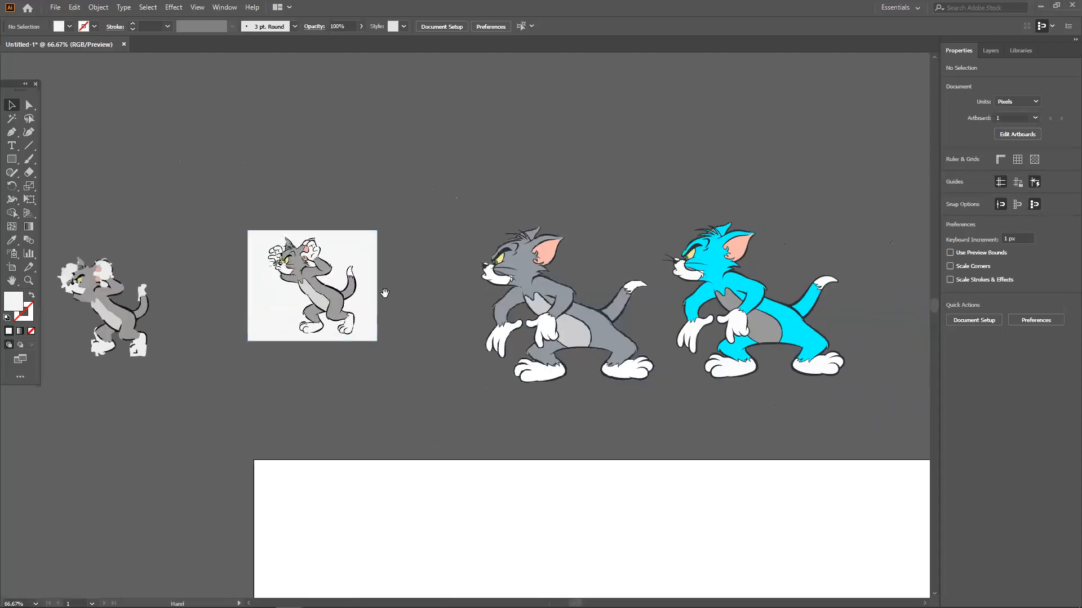
pyautogui.scroll(3, 545, 279)
pyautogui.scroll(2, 545, 279)
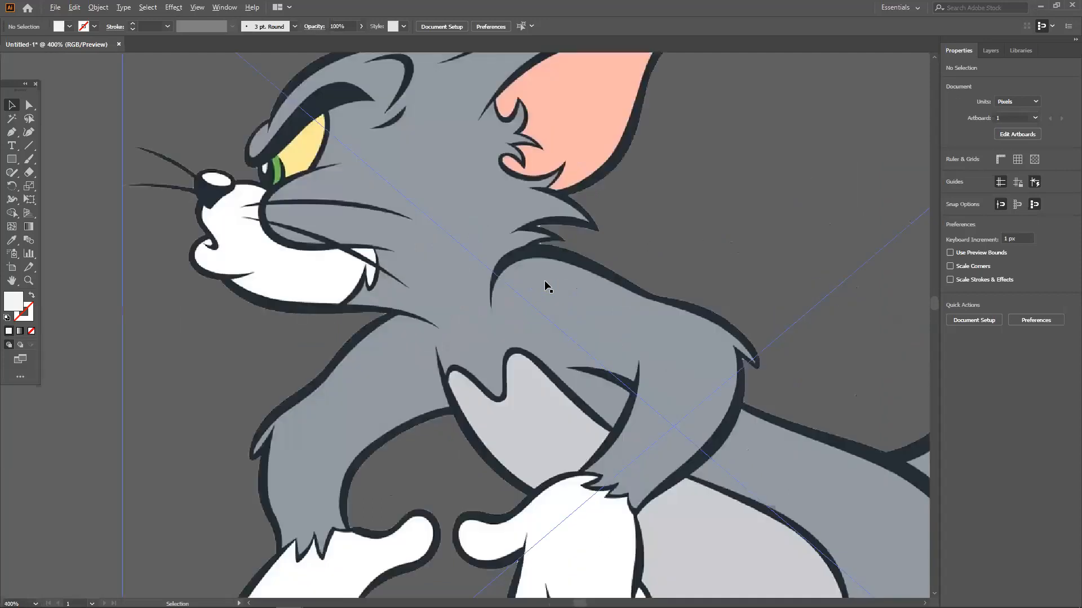
pyautogui.moveTo(606, 219); pyautogui.dragTo(623, 387)
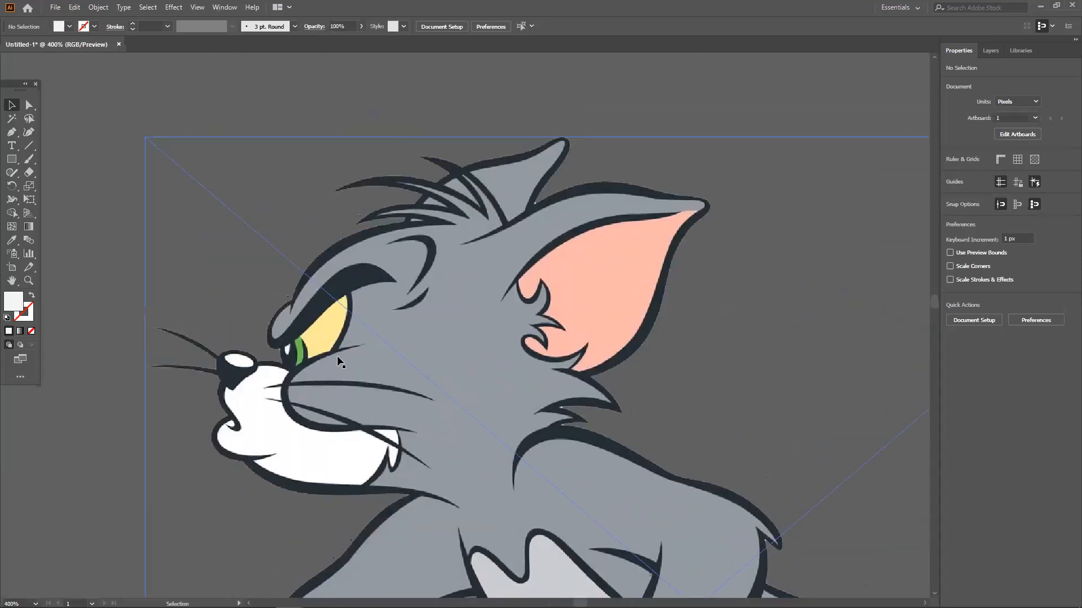
pyautogui.scroll(-2, 304, 381)
pyautogui.moveTo(493, 381); pyautogui.dragTo(78, 320)
pyautogui.scroll(-1, 537, 358)
pyautogui.moveTo(565, 315); pyautogui.dragTo(601, 268)
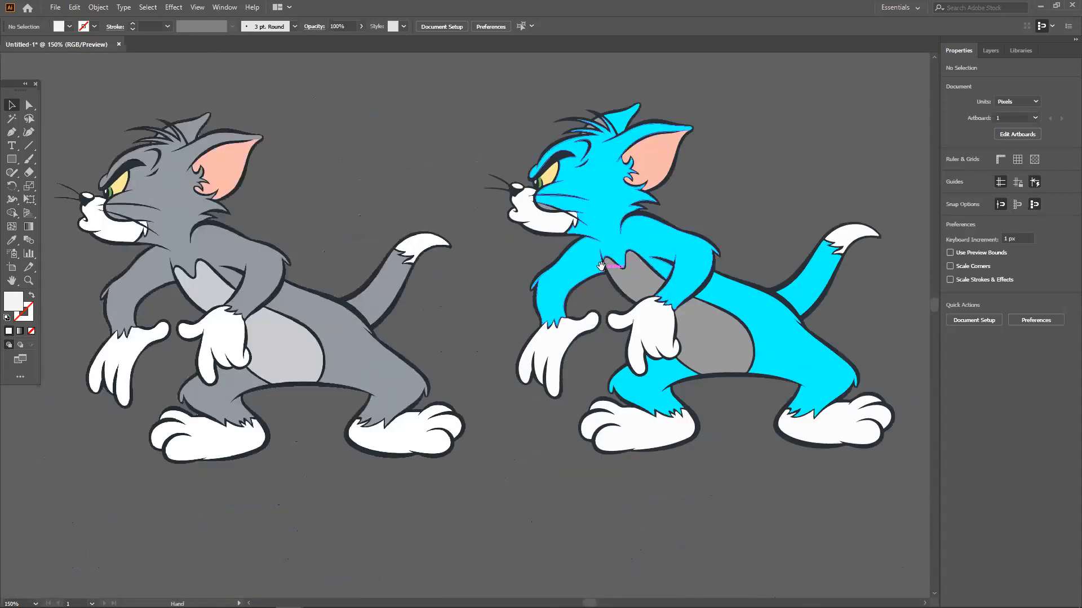
pyautogui.moveTo(529, 282); pyautogui.dragTo(554, 298)
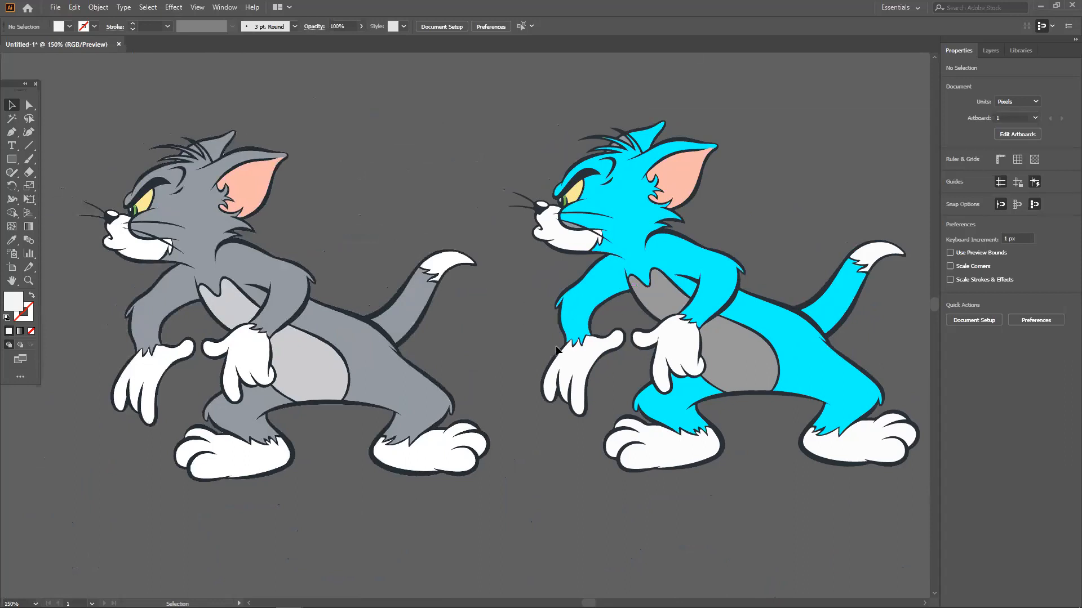
pyautogui.press('space')
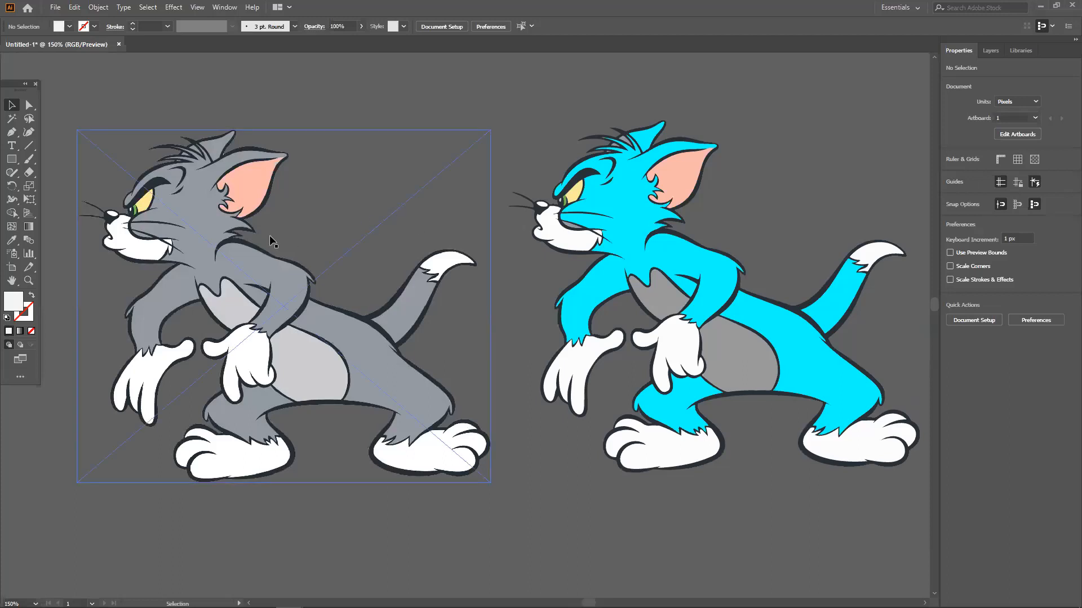
# Step: Activate the Pen tool with the fill set to None for tracing the cat reference image
pyautogui.moveTo(466, 241); pyautogui.dragTo(546, 244)
pyautogui.hscroll(-10, 546, 244)
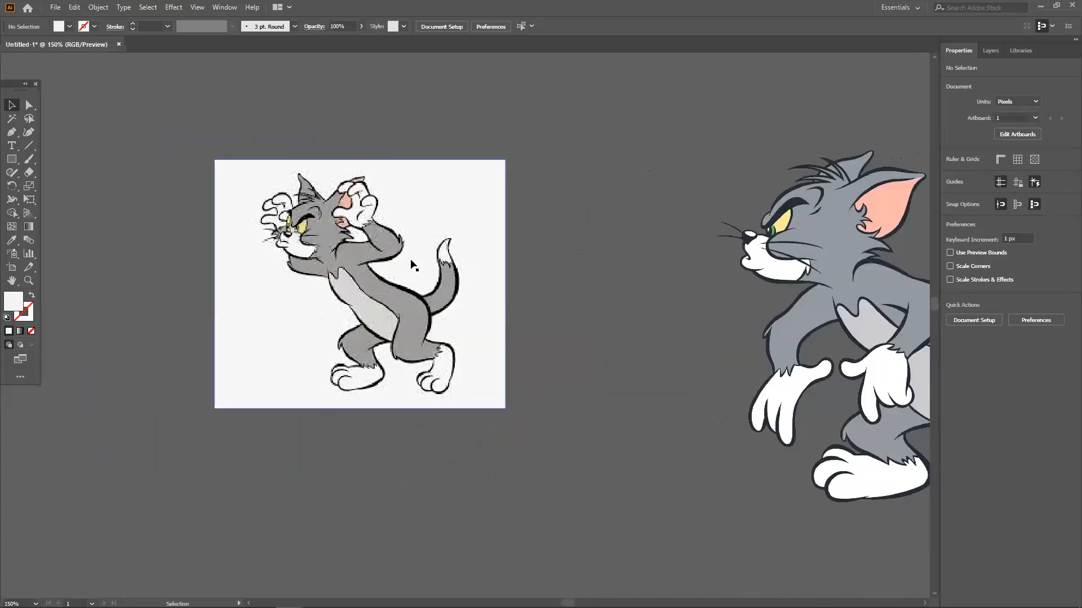
pyautogui.click(12, 138)
pyautogui.click(56, 134)
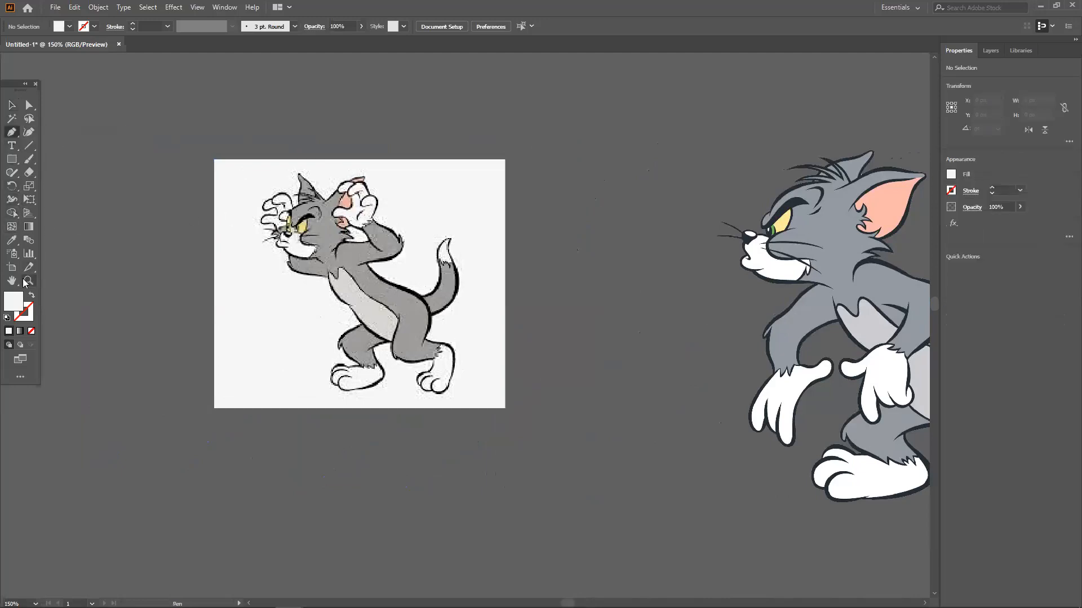
pyautogui.click(32, 332)
# Step: Start a Pen path at the cat's armpit and trace the curve of the back to the upper base of the tail
pyautogui.scroll(2, 316, 239)
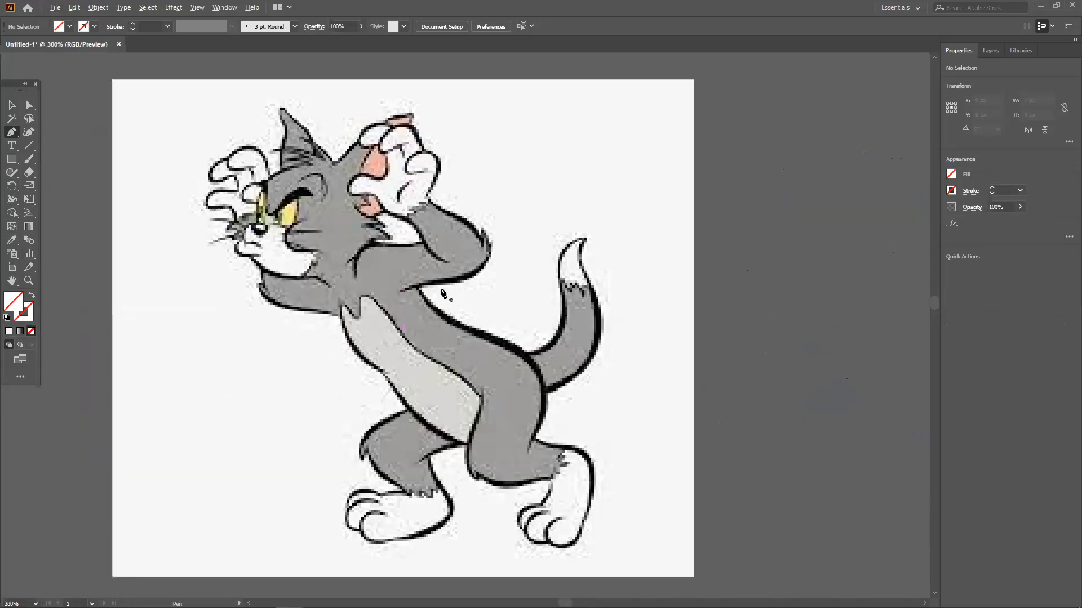
pyautogui.moveTo(446, 294); pyautogui.dragTo(401, 267)
pyautogui.click(376, 257)
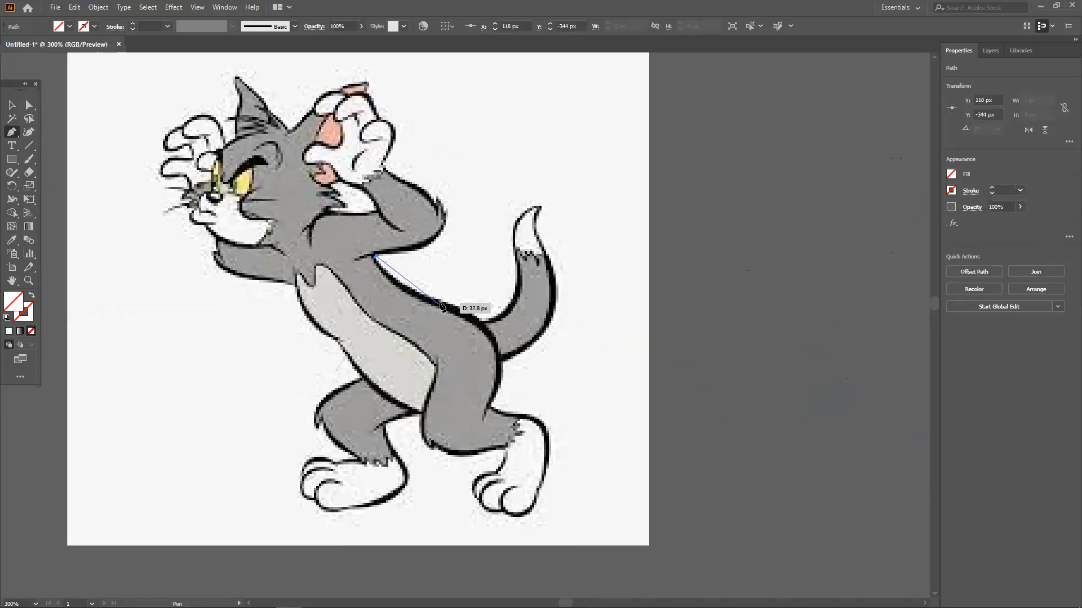
pyautogui.moveTo(431, 297); pyautogui.dragTo(476, 318)
pyautogui.click(482, 321)
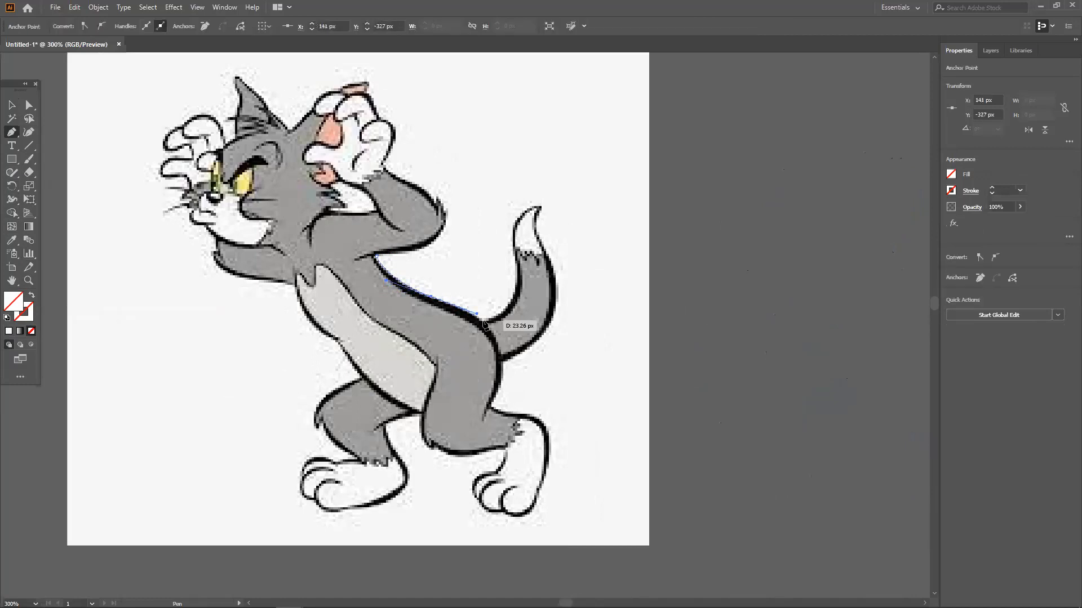
# Step: Continue the path around the tail, with a corner at its tip, and end at the lower base with a corner anchor
pyautogui.moveTo(515, 288); pyautogui.dragTo(515, 263)
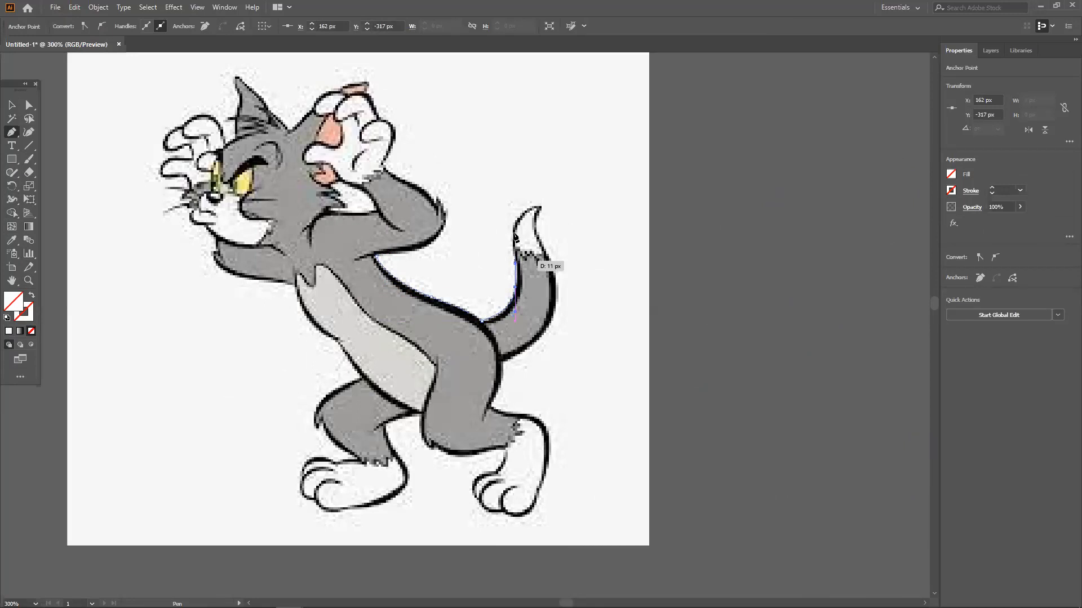
pyautogui.moveTo(535, 209)
pyautogui.mouseDown()
pyautogui.moveTo(564, 199)
pyautogui.moveTo(520, 217)
pyautogui.moveTo(555, 210)
pyautogui.mouseUp()
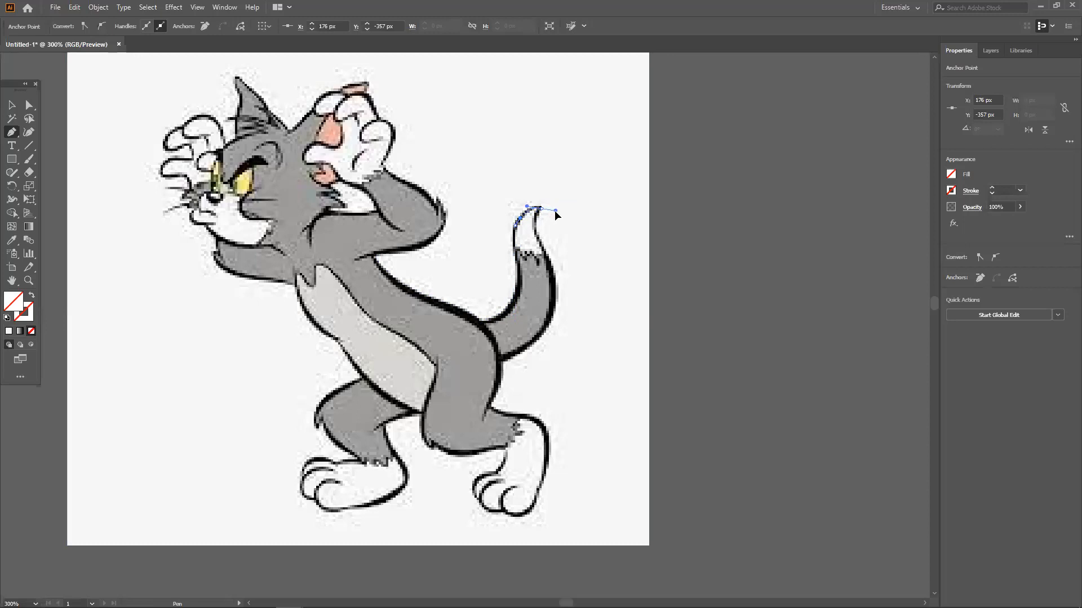
pyautogui.click(542, 209)
pyautogui.moveTo(544, 250); pyautogui.dragTo(558, 273)
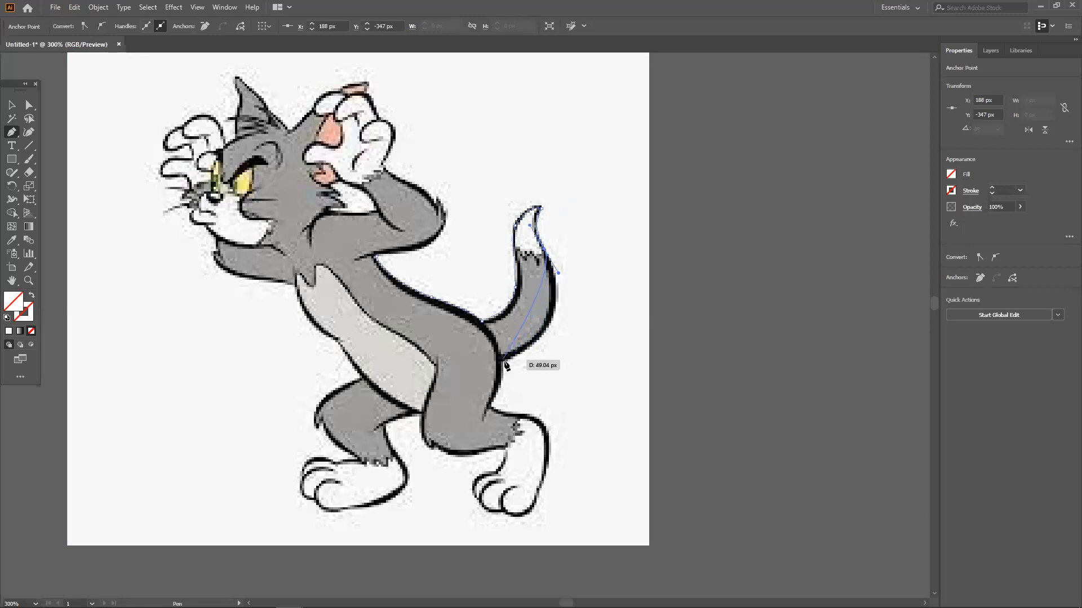
pyautogui.moveTo(503, 361); pyautogui.dragTo(429, 389)
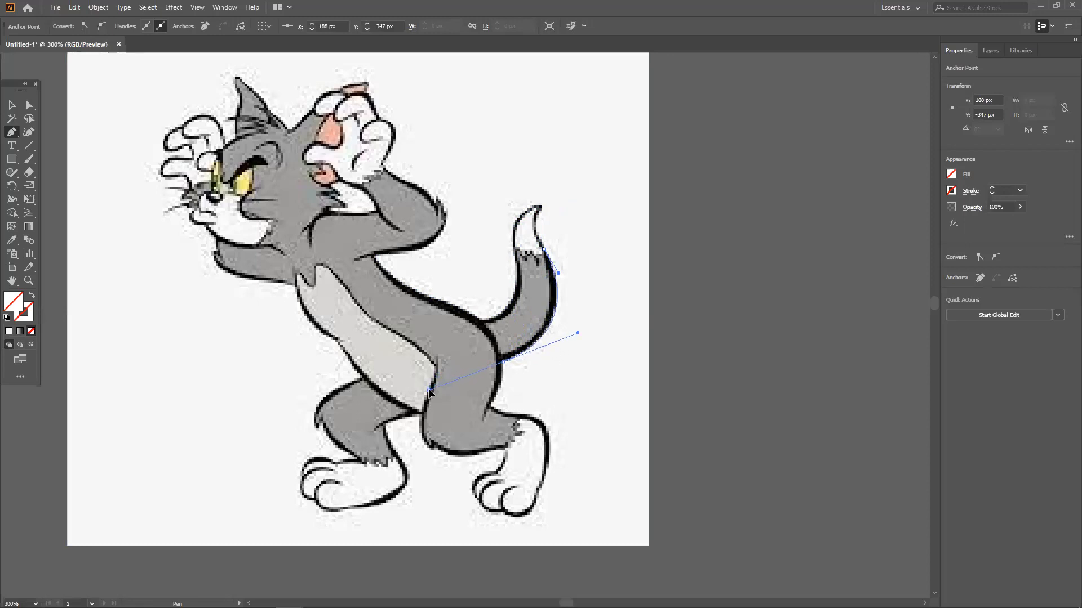
pyautogui.click(503, 362)
# Step: Continue the path from the tail's lower base down the rump to the ankle crease, ending in a corner anchor
pyautogui.scroll(-3, 509, 369)
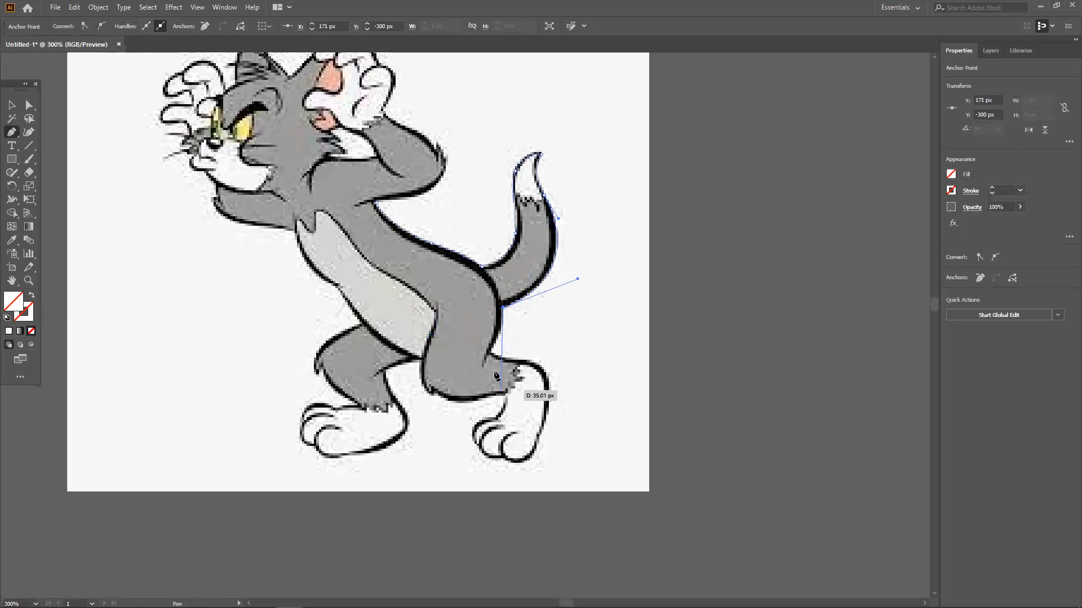
pyautogui.moveTo(492, 326); pyautogui.dragTo(482, 340)
pyautogui.hotkey('ctrl', 'z')
pyautogui.scroll(1, 499, 329)
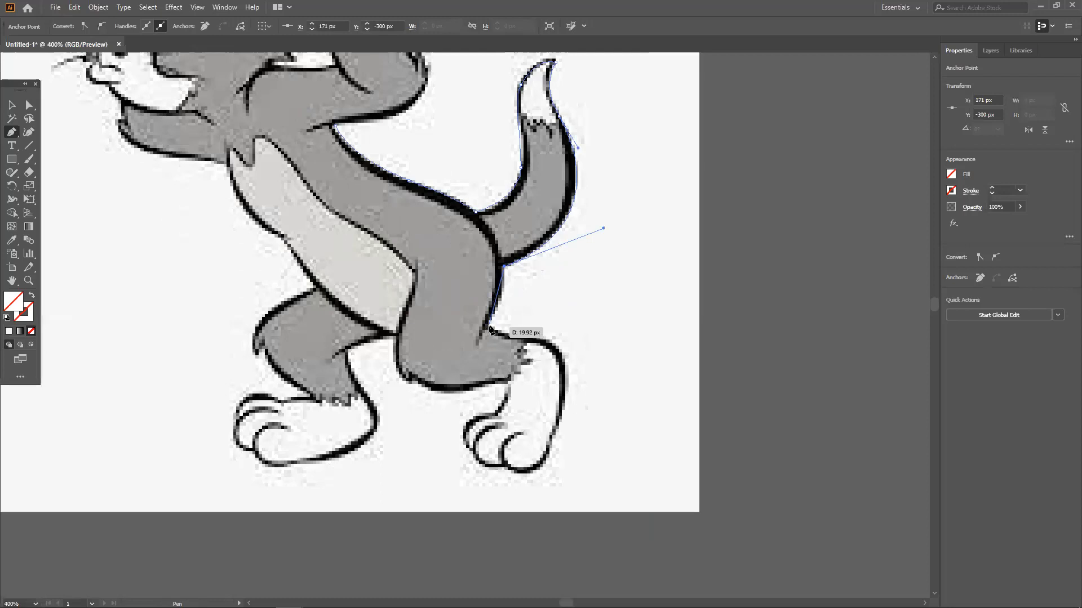
pyautogui.moveTo(490, 327); pyautogui.dragTo(470, 344)
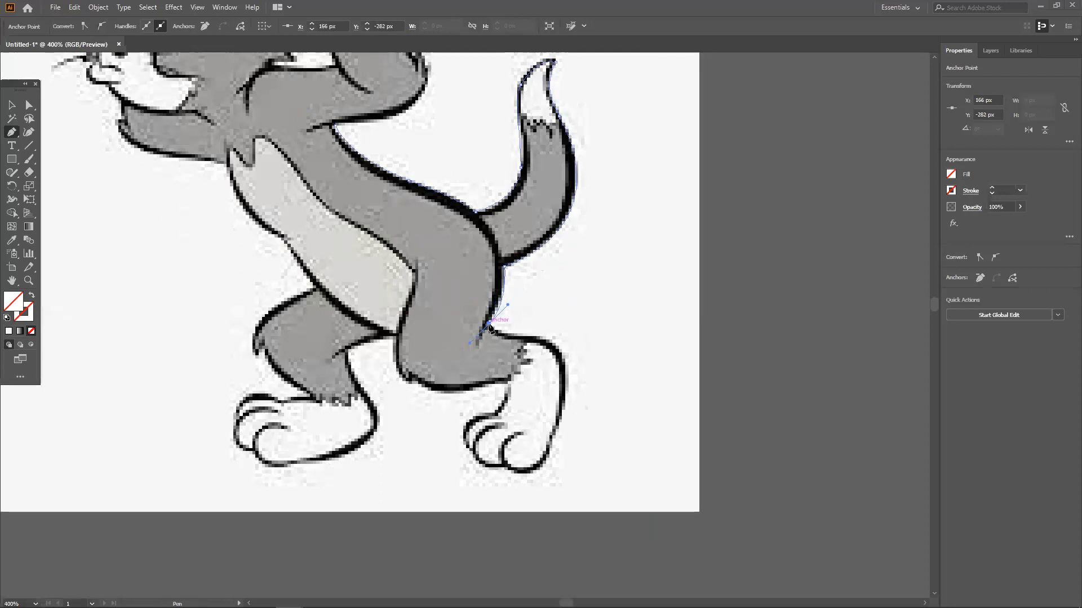
pyautogui.click(489, 324)
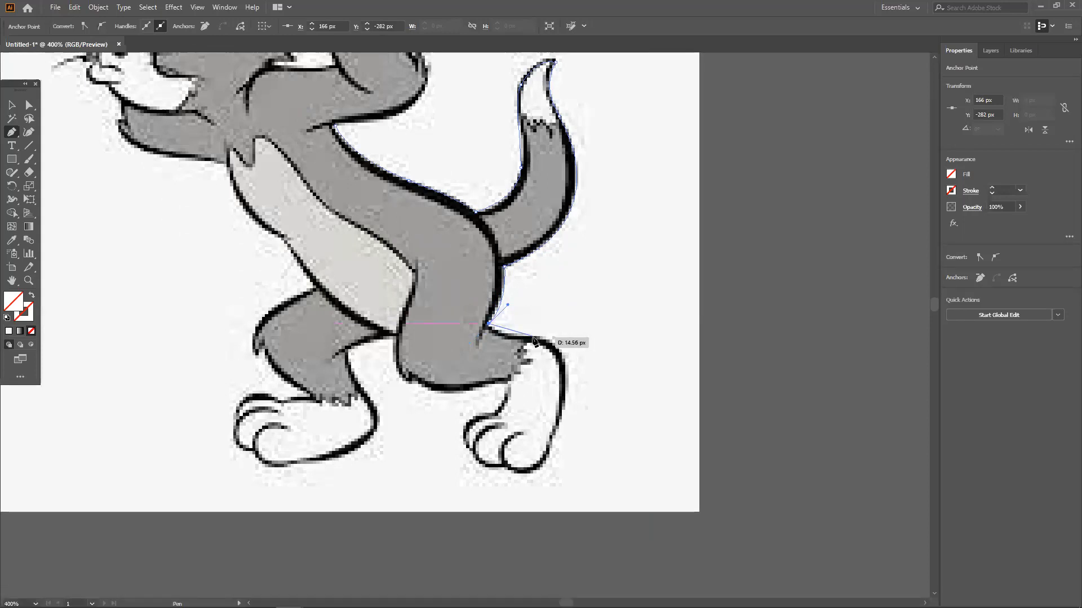
# Step: Trace the outline of the hind foot below the tail and the underside of its leg up to the belly
pyautogui.moveTo(523, 337); pyautogui.dragTo(509, 315)
pyautogui.scroll(-3, 566, 400)
pyautogui.click(511, 403)
pyautogui.hotkey('ctrl', 'z')
pyautogui.click(503, 401)
pyautogui.hotkey('ctrl', 'z')
pyautogui.moveTo(509, 309); pyautogui.dragTo(393, 268)
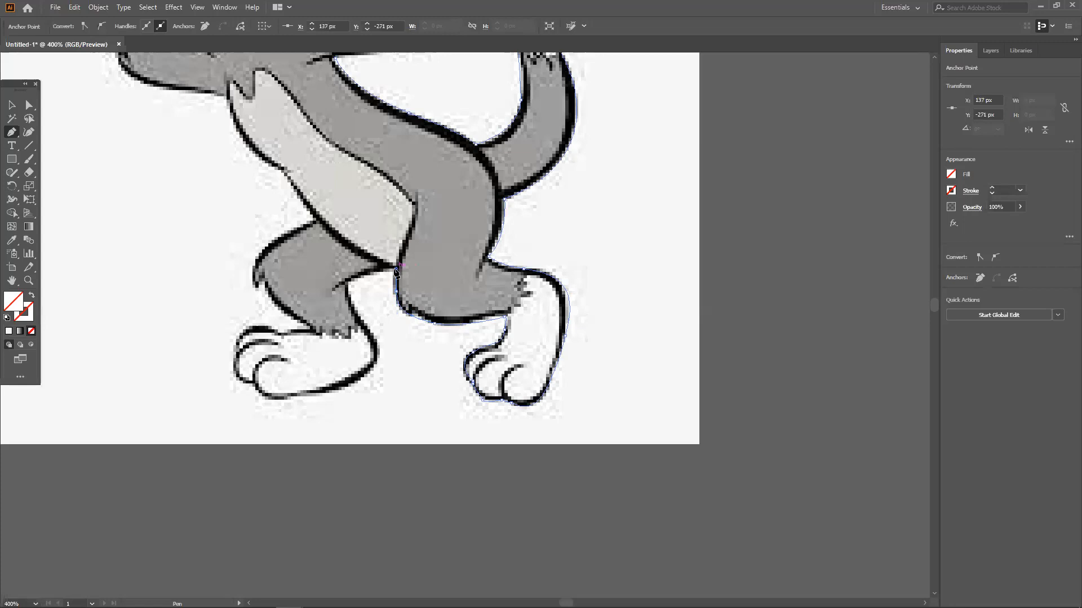
# Step: Undo the last anchor and redraw the curve from the knee up to where the leg meets the belly
pyautogui.hotkey('ctrl', 'z')
pyautogui.moveTo(393, 273); pyautogui.dragTo(399, 259)
pyautogui.moveTo(385, 299); pyautogui.dragTo(390, 316)
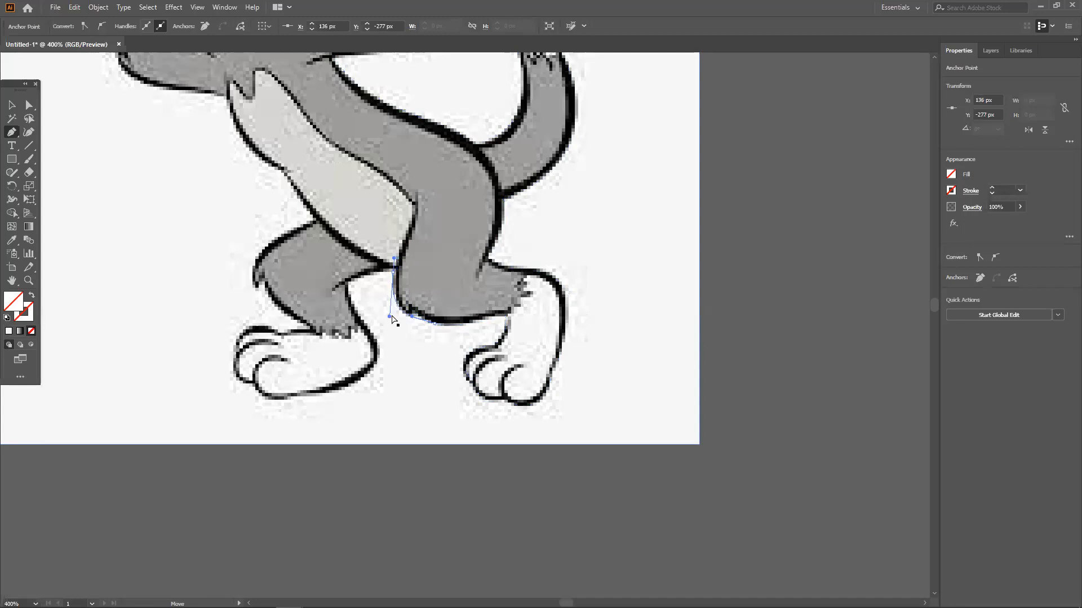
# Step: Continue the path down the inner side of the front leg, around the heel and along the sole to the toes
pyautogui.click(340, 289)
pyautogui.moveTo(336, 289); pyautogui.dragTo(367, 375)
pyautogui.click(348, 283)
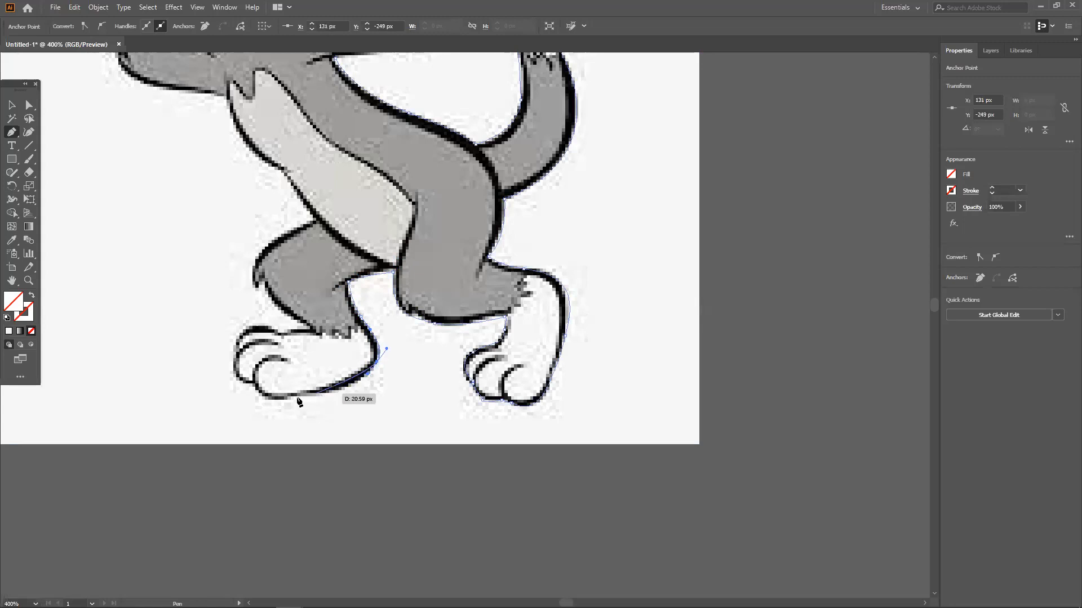
pyautogui.moveTo(272, 397); pyautogui.dragTo(183, 394)
pyautogui.moveTo(269, 396); pyautogui.dragTo(254, 385)
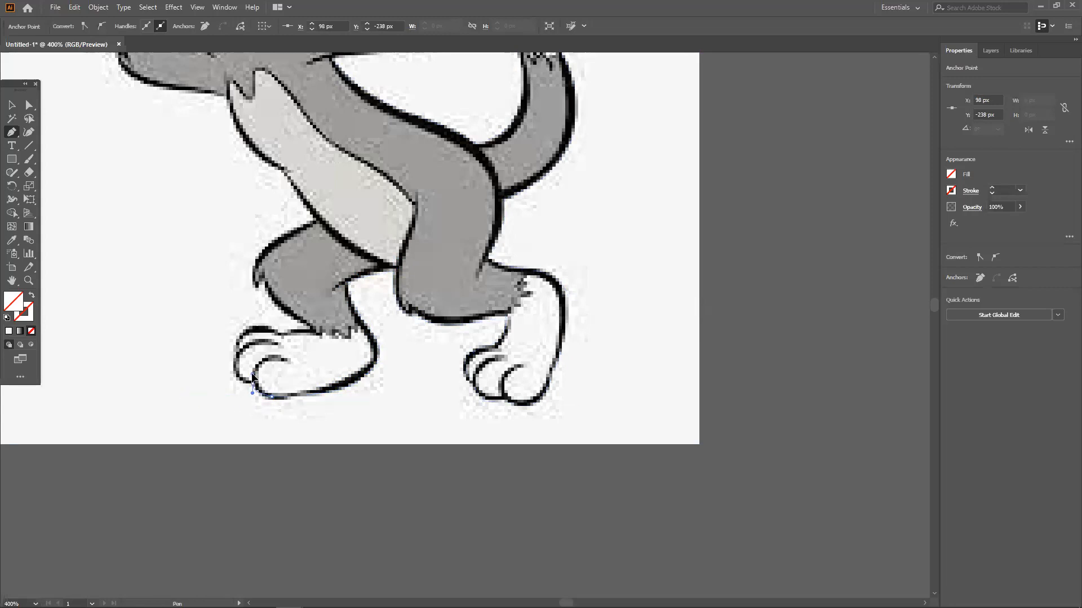
# Step: Trace around the front foot's toes, over its top and up the shin and thigh, ending in a corner anchor at the belly
pyautogui.moveTo(249, 371); pyautogui.dragTo(325, 326)
pyautogui.moveTo(309, 325); pyautogui.dragTo(253, 285)
pyautogui.click(264, 291)
pyautogui.moveTo(313, 222); pyautogui.dragTo(369, 200)
pyautogui.click(311, 221)
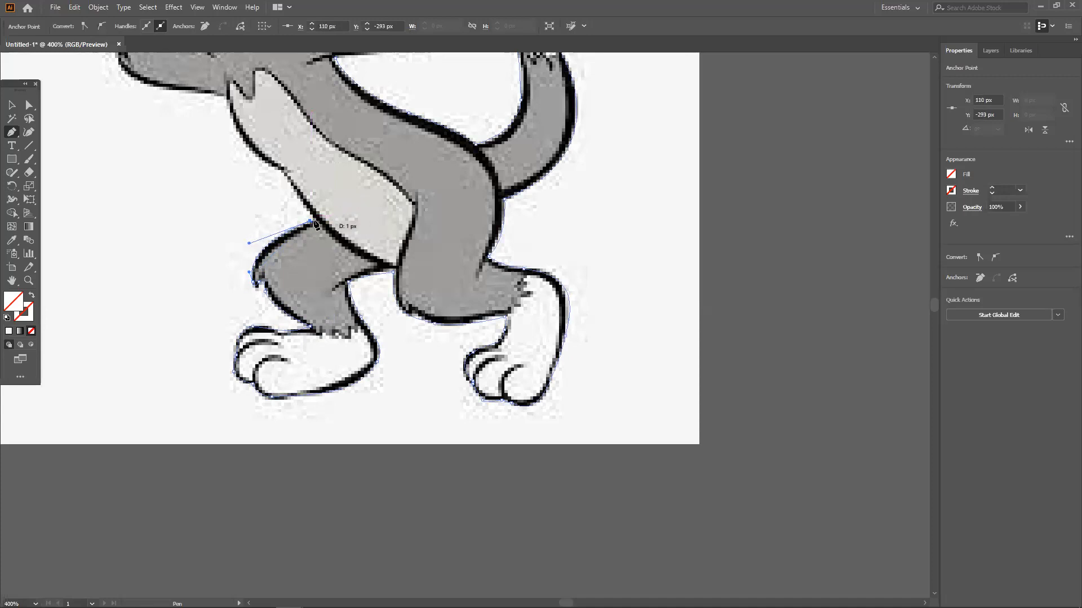
# Step: Continue the path up the belly and chest, along the underside of the forearm and past the chin to the muzzle
pyautogui.click(317, 219)
pyautogui.moveTo(281, 171); pyautogui.dragTo(275, 168)
pyautogui.moveTo(359, 218); pyautogui.dragTo(471, 287)
pyautogui.moveTo(345, 190)
pyautogui.mouseDown()
pyautogui.moveTo(337, 165)
pyautogui.moveTo(460, 299)
pyautogui.moveTo(414, 277)
pyautogui.moveTo(412, 247)
pyautogui.mouseUp()
pyautogui.click(333, 165)
pyautogui.click(411, 244)
pyautogui.click(394, 225)
pyautogui.moveTo(380, 207)
pyautogui.mouseDown()
pyautogui.moveTo(389, 190)
pyautogui.moveTo(372, 210)
pyautogui.moveTo(331, 218)
pyautogui.moveTo(399, 197)
pyautogui.mouseUp()
# Step: Trace the whiskers beside the nose as thin spikes, undoing and redrawing the misplaced anchor on the lowest one
pyautogui.click(340, 213)
pyautogui.hotkey('ctrl', 'z')
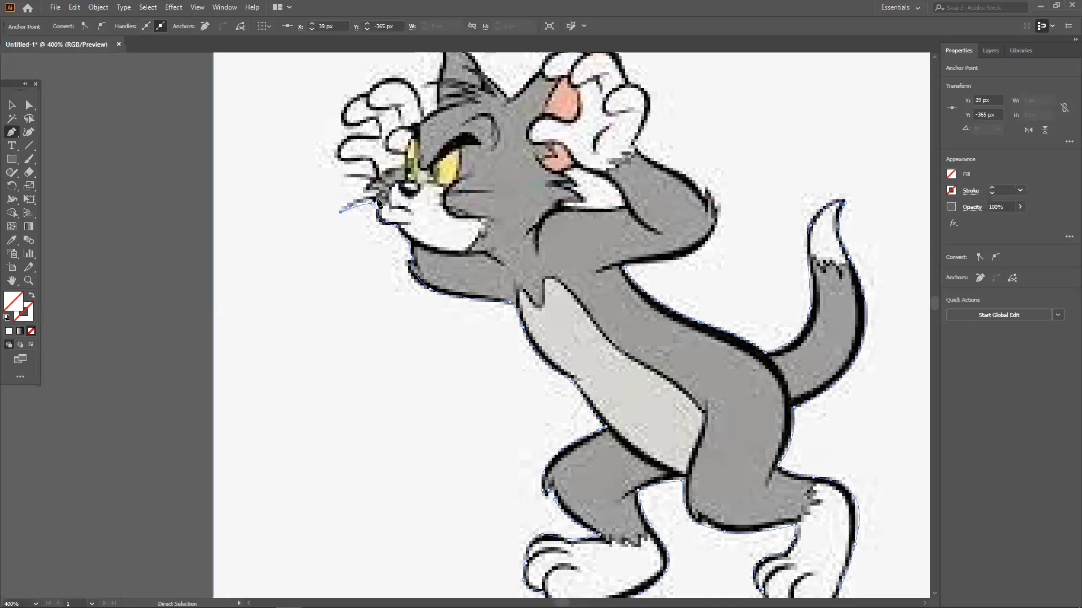
pyautogui.moveTo(390, 200); pyautogui.dragTo(389, 200)
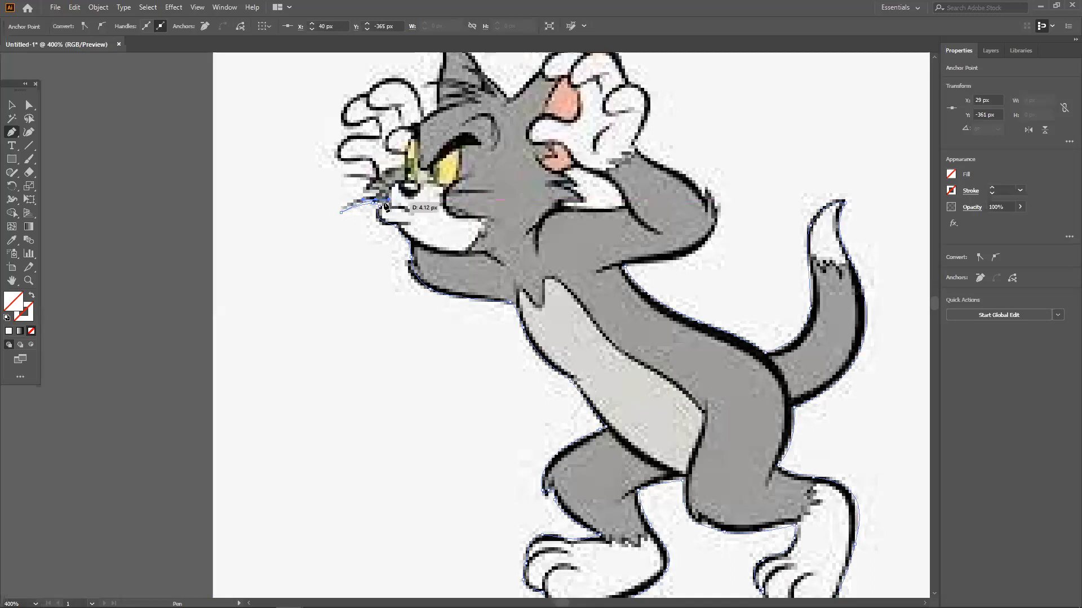
pyautogui.click(376, 202)
pyautogui.click(378, 191)
pyautogui.click(363, 190)
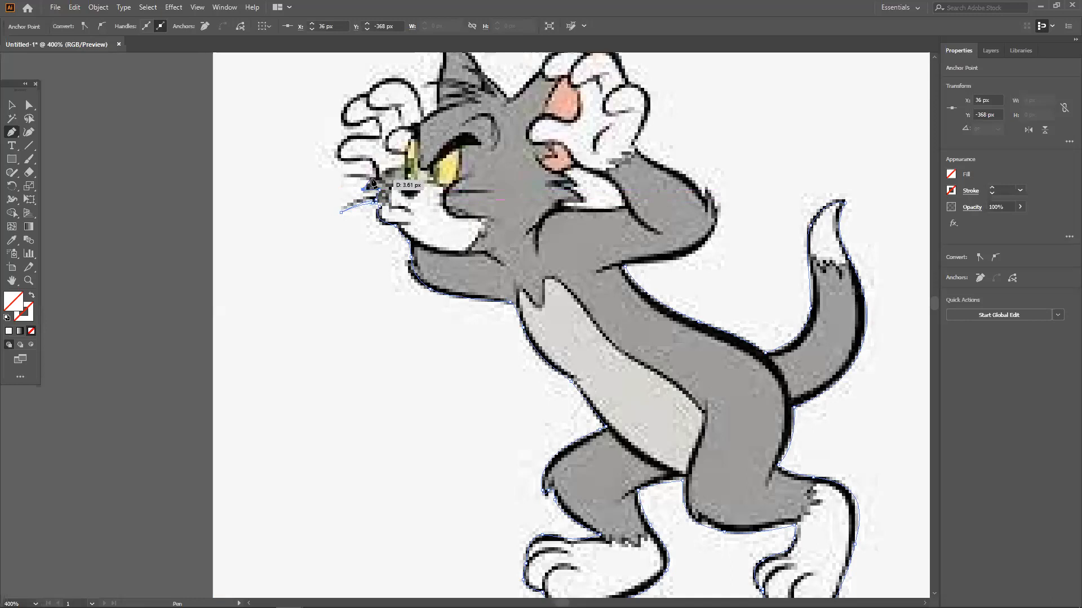
pyautogui.click(372, 178)
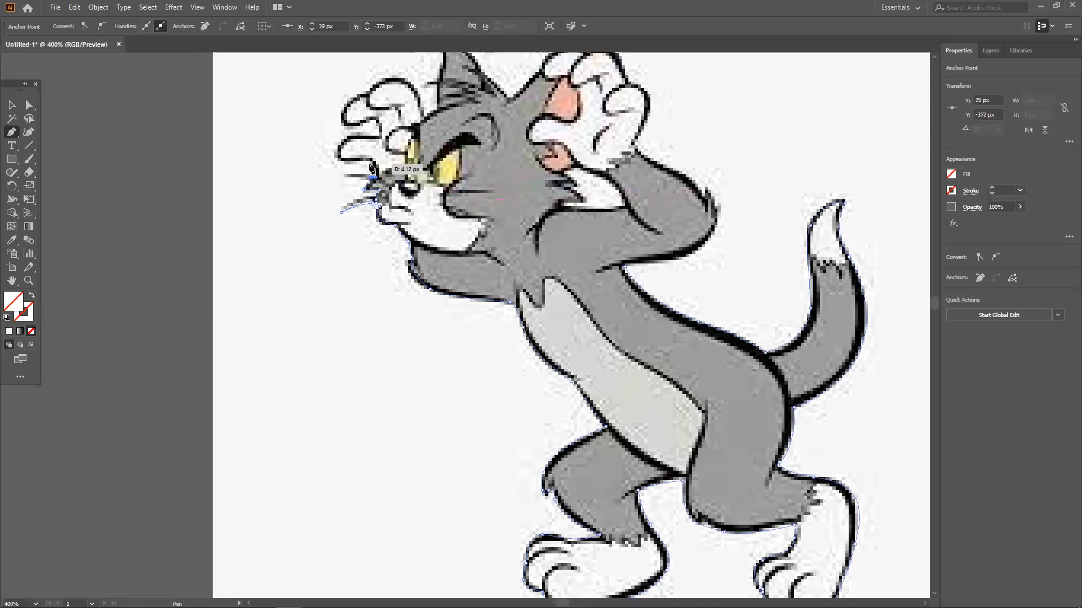
pyautogui.click(340, 177)
pyautogui.click(372, 173)
# Step: Trace the curled fingers of the raised paw beside the face and continue over the paw to the forehead
pyautogui.moveTo(365, 164); pyautogui.dragTo(356, 121)
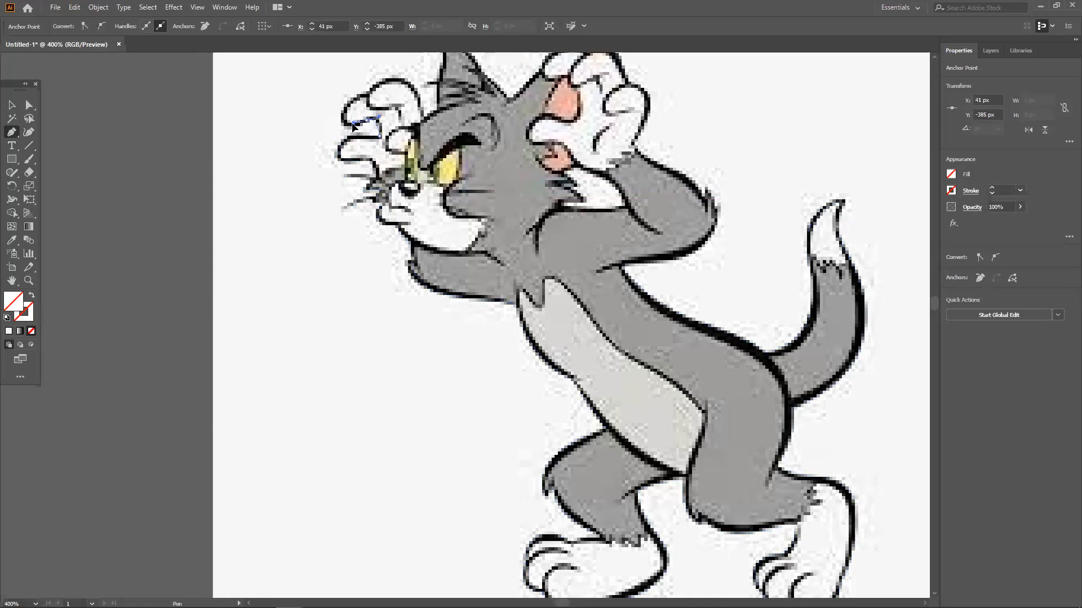
pyautogui.click(367, 123)
pyautogui.moveTo(367, 123); pyautogui.dragTo(440, 108)
pyautogui.click(341, 123)
pyautogui.click(424, 117)
# Step: Outline the pointed ear with a corner at its tip and continue down to the dip on top of the head
pyautogui.scroll(2, 434, 110)
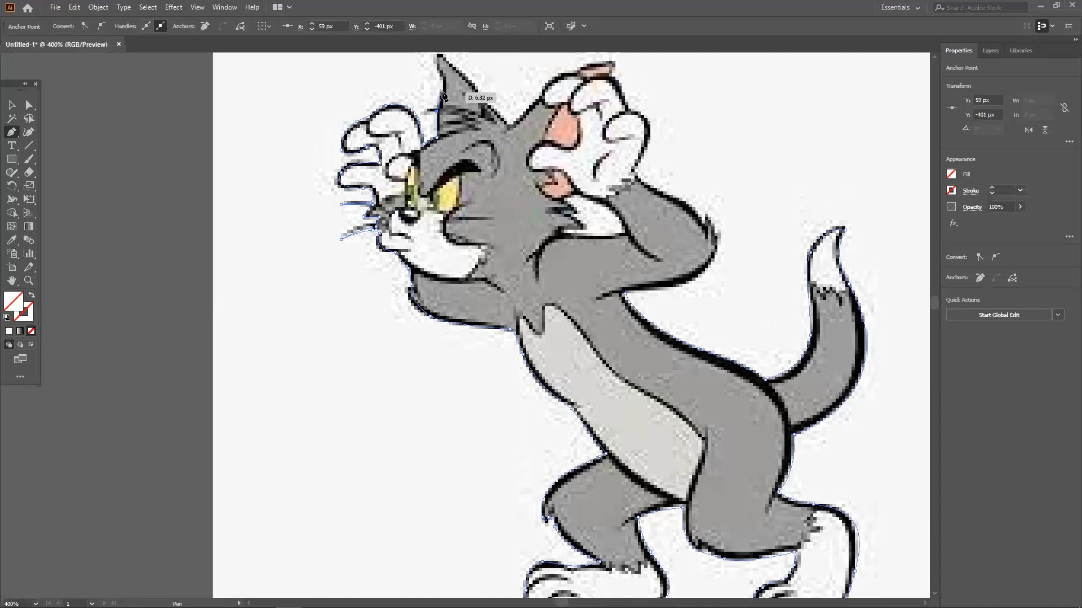
pyautogui.scroll(3, 440, 79)
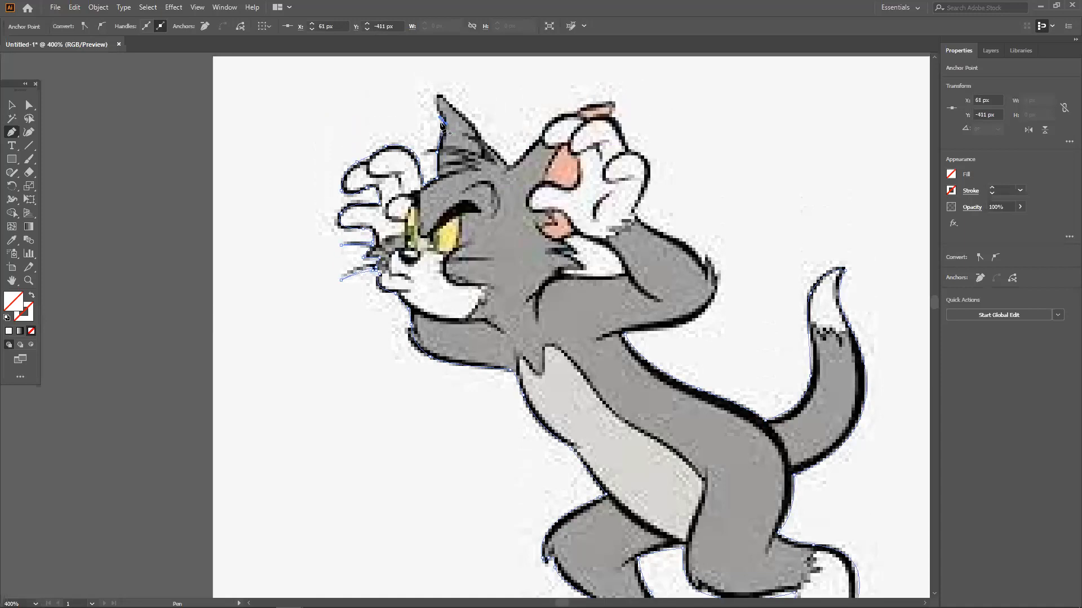
pyautogui.click(440, 94)
pyautogui.moveTo(443, 94); pyautogui.dragTo(443, 95)
pyautogui.click(482, 136)
pyautogui.moveTo(481, 139); pyautogui.dragTo(482, 140)
pyautogui.click(510, 168)
# Step: Continue from the head dip up to the other paw's first finger and around the pink ear tip with corner anchors
pyautogui.scroll(2, 524, 172)
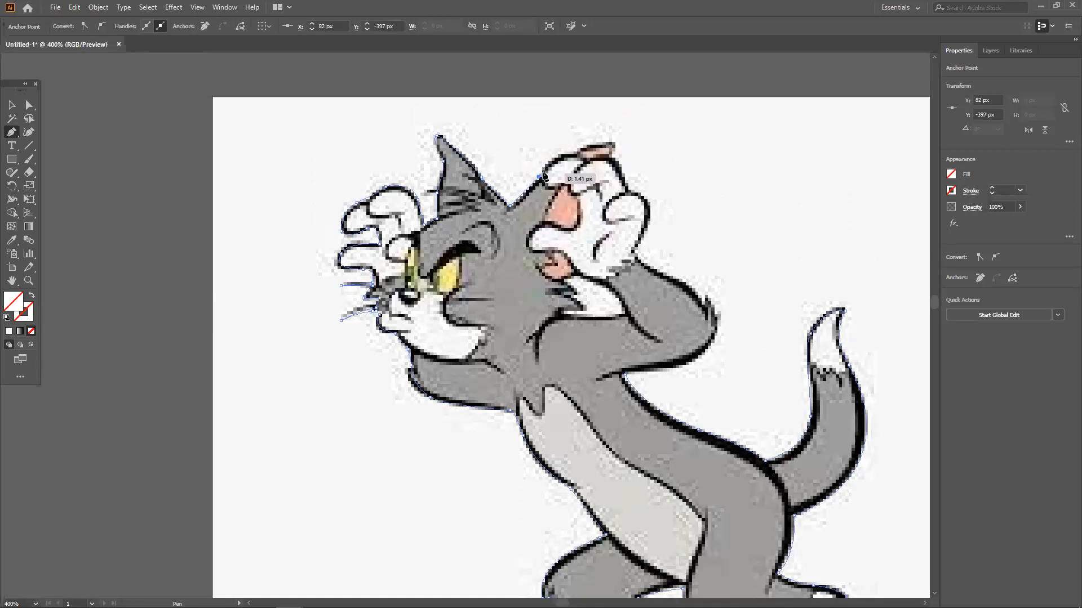
pyautogui.click(538, 178)
pyautogui.scroll(1, 564, 186)
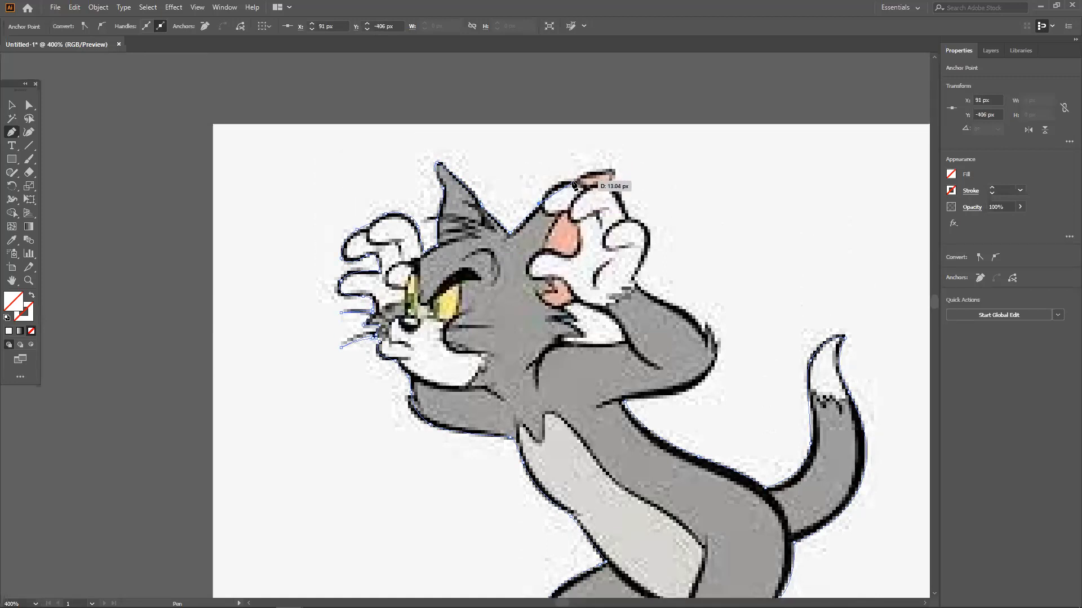
pyautogui.moveTo(577, 182); pyautogui.dragTo(595, 184)
pyautogui.click(612, 171)
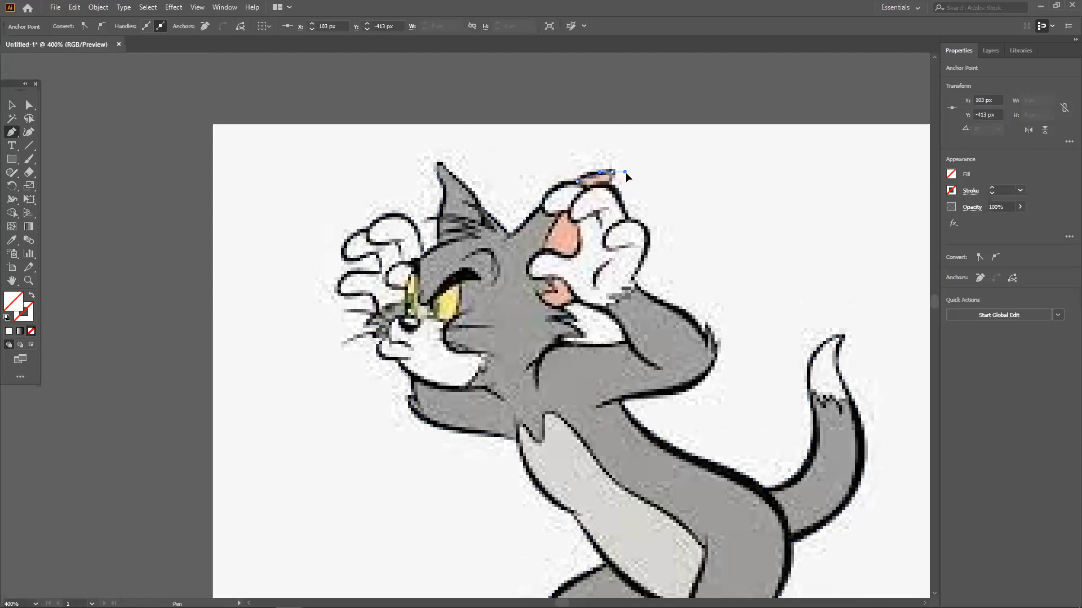
pyautogui.moveTo(639, 177); pyautogui.dragTo(639, 177)
pyautogui.click(613, 173)
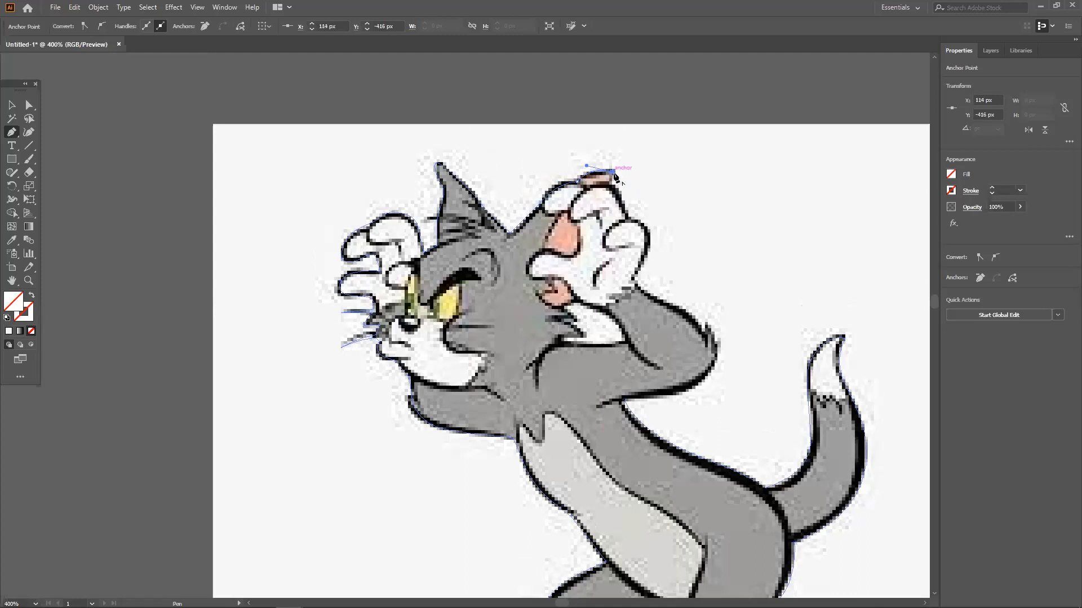
pyautogui.click(612, 181)
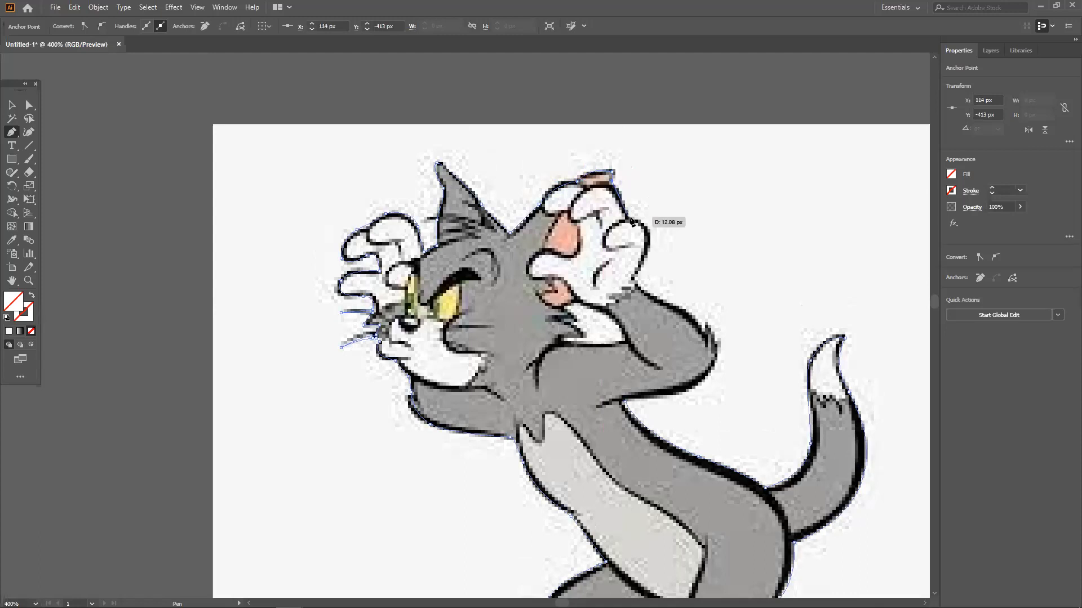
# Step: Trace the outer fingers and side of the paw behind the head and continue along the upper edge of the arm
pyautogui.moveTo(624, 208); pyautogui.dragTo(632, 223)
pyautogui.click(651, 253)
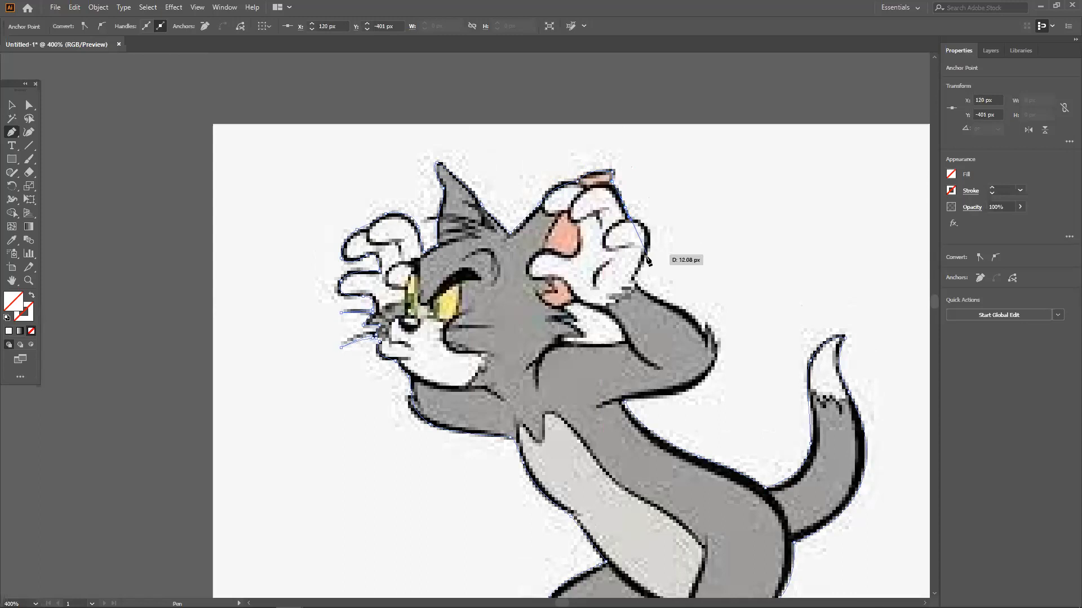
pyautogui.moveTo(648, 252); pyautogui.dragTo(706, 337)
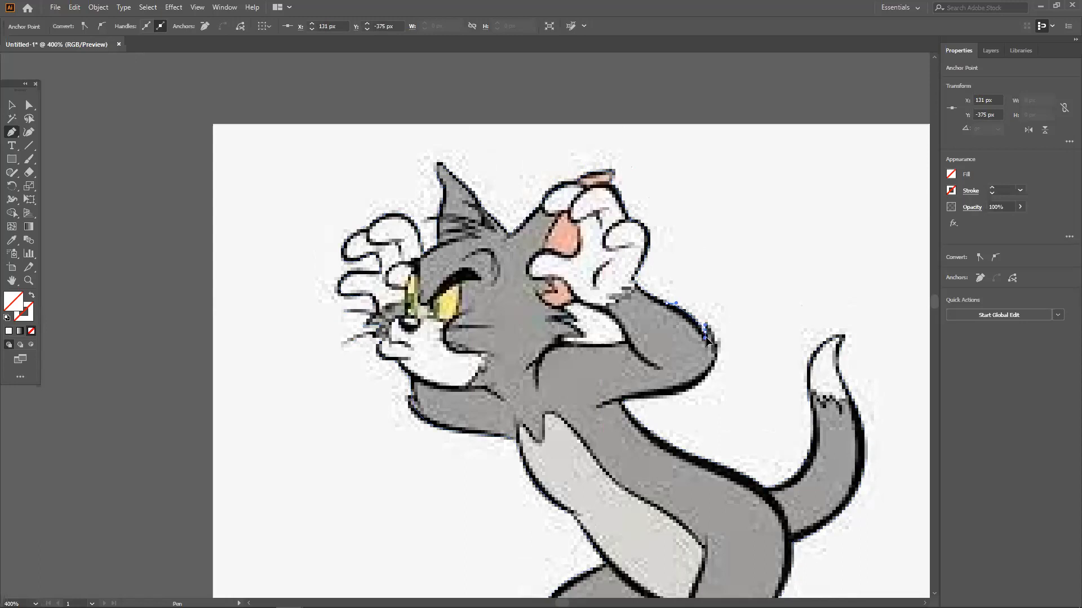
# Step: Trace the fur tuft at the elbow and the underside of the arm to where it meets the back
pyautogui.moveTo(711, 346); pyautogui.dragTo(710, 343)
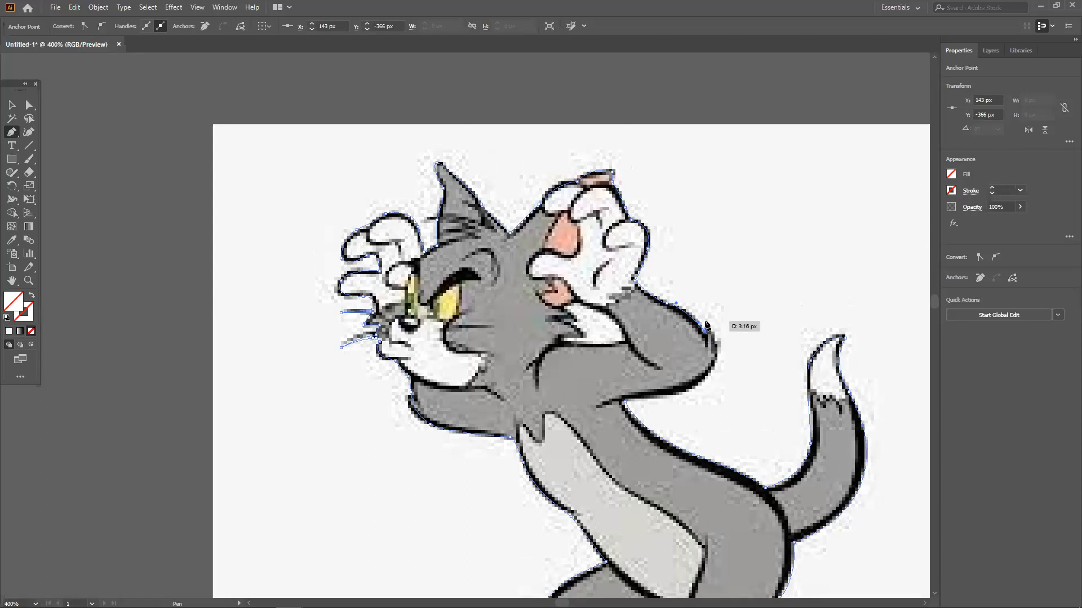
pyautogui.moveTo(711, 334); pyautogui.dragTo(715, 342)
pyautogui.click(717, 346)
pyautogui.click(717, 357)
pyautogui.moveTo(686, 395); pyautogui.dragTo(667, 394)
pyautogui.click(625, 404)
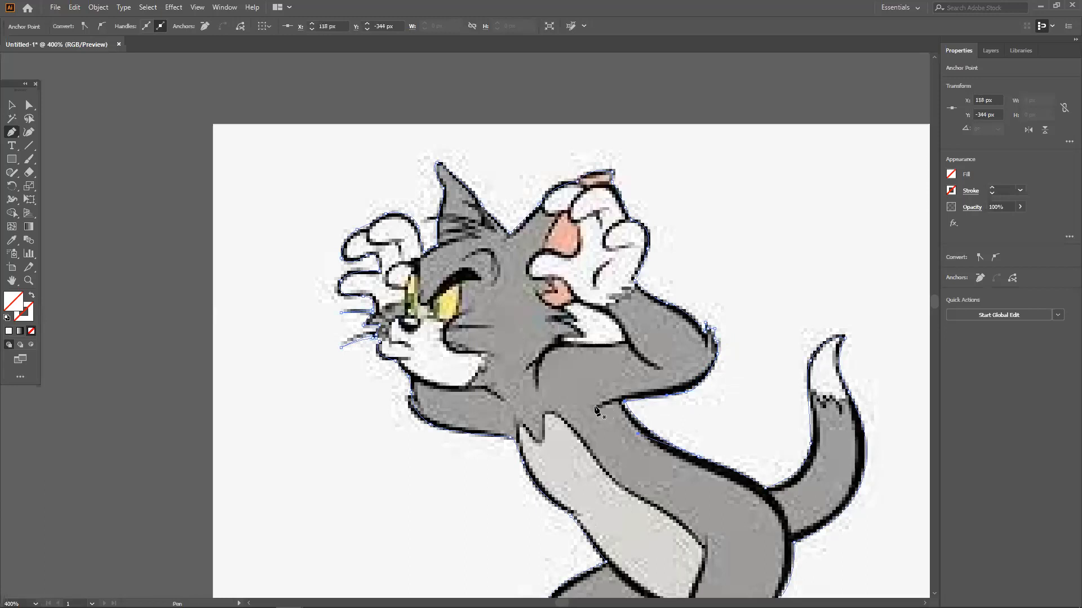
# Step: Fill the traced cat silhouette with magenta A2005B after trying green, cyan and other hues
pyautogui.hotkey('ctrl', '-')
pyautogui.moveTo(598, 413); pyautogui.dragTo(555, 265)
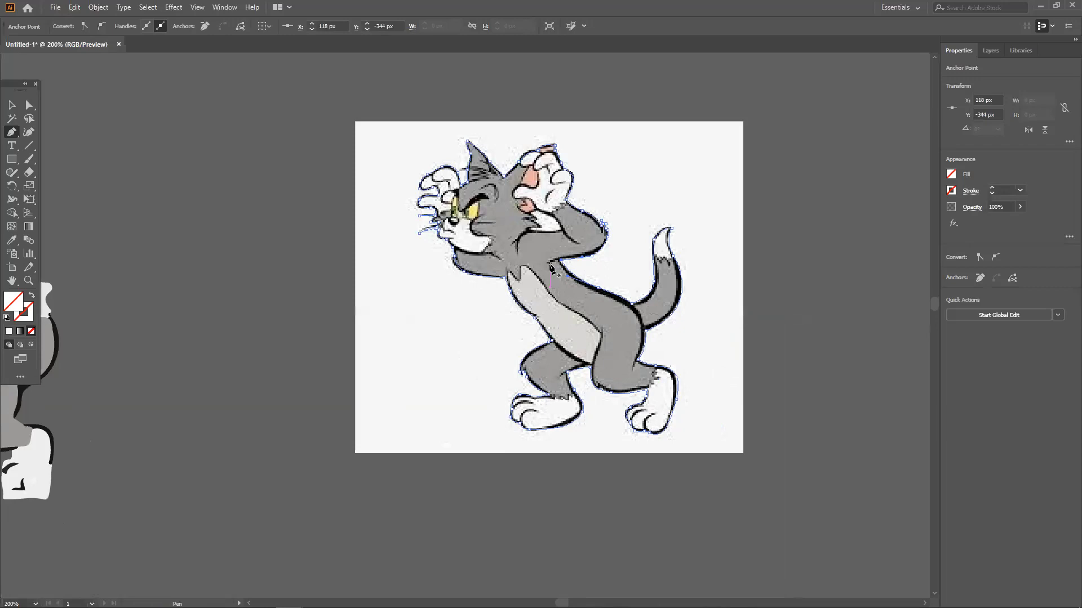
pyautogui.click(9, 330)
pyautogui.click(575, 153)
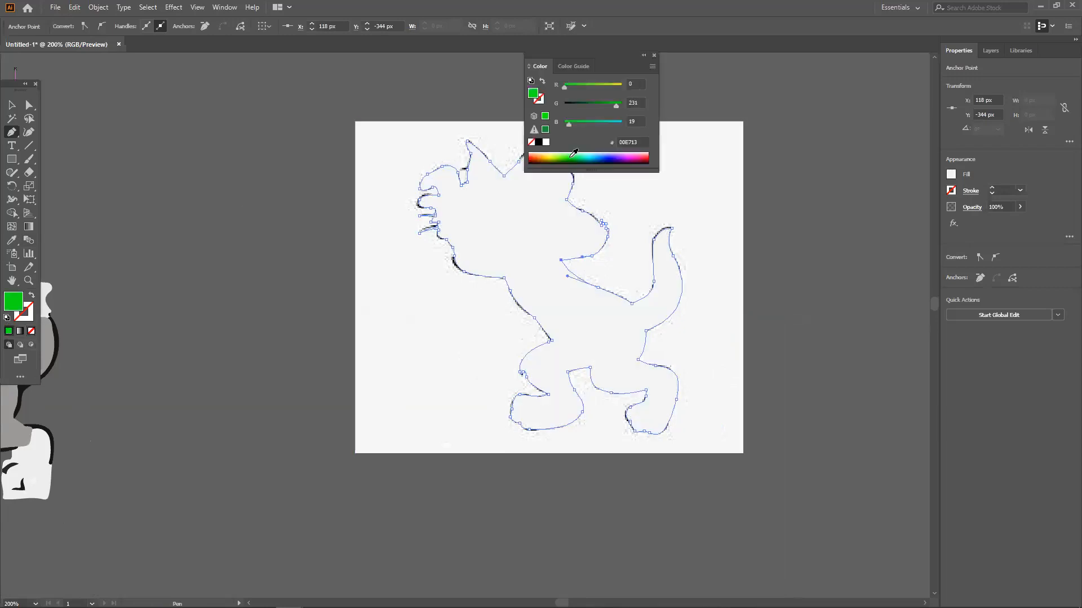
pyautogui.click(592, 154)
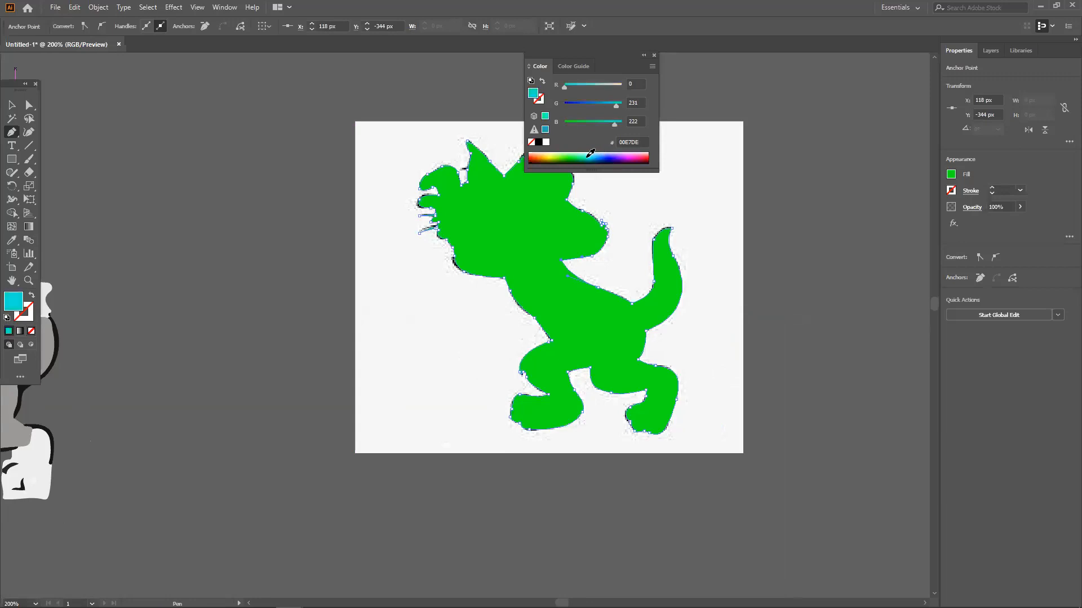
pyautogui.click(605, 153)
pyautogui.click(623, 158)
pyautogui.click(635, 158)
pyautogui.click(640, 160)
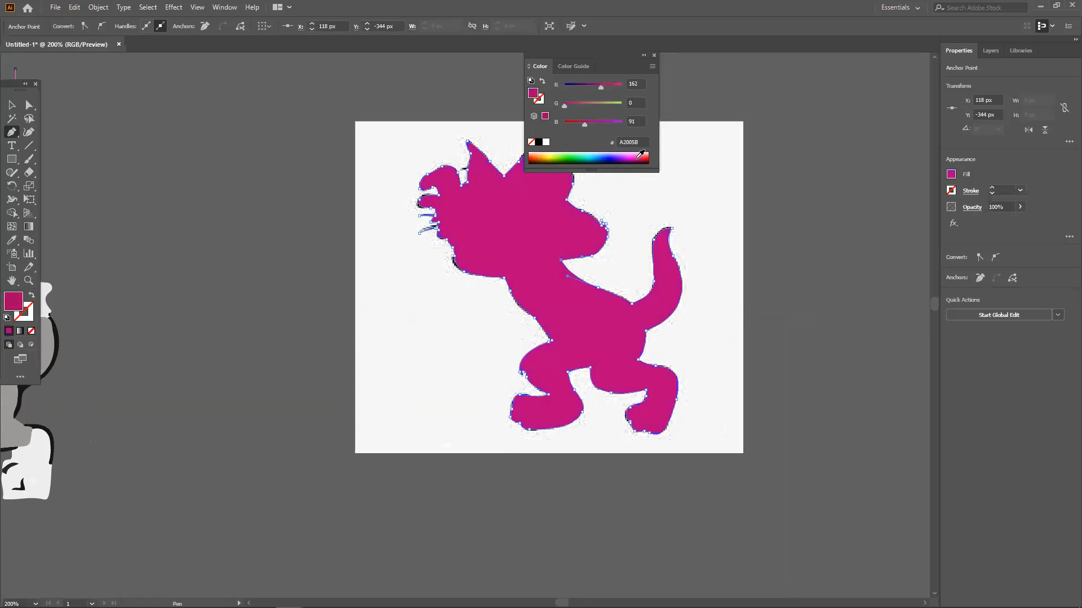
# Step: Send the magenta silhouette to the back and lock the cat image
pyautogui.click(12, 105)
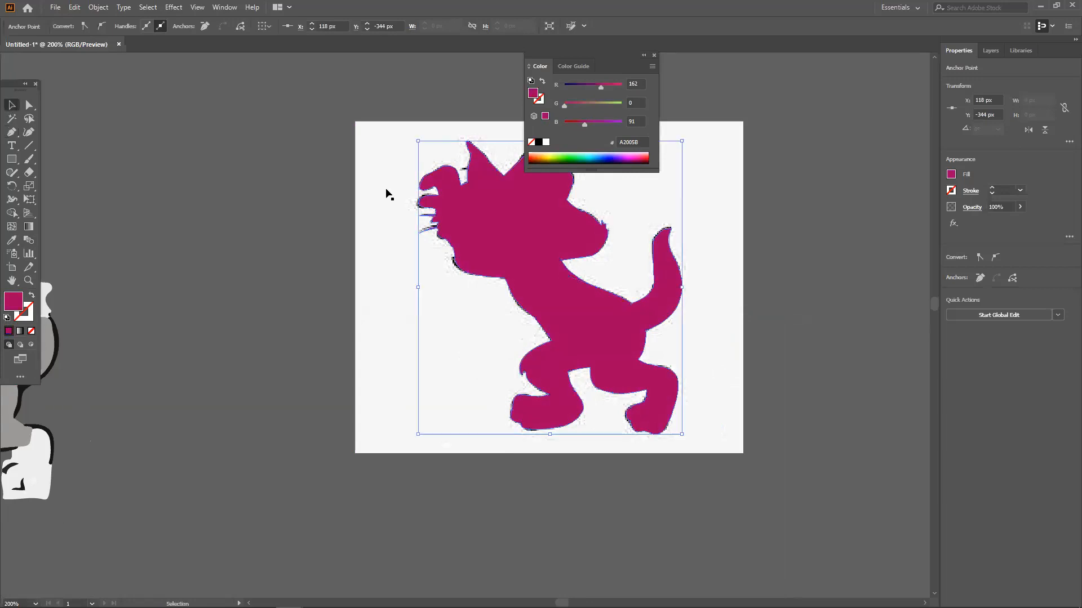
pyautogui.rightClick(420, 201)
pyautogui.moveTo(451, 392)
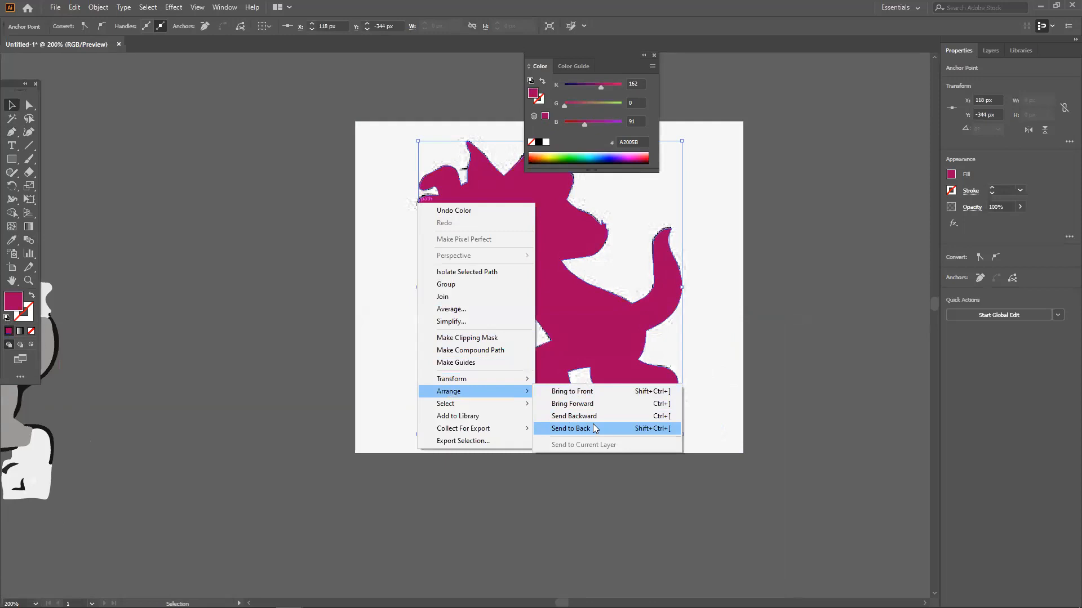
pyautogui.click(571, 429)
pyautogui.click(593, 428)
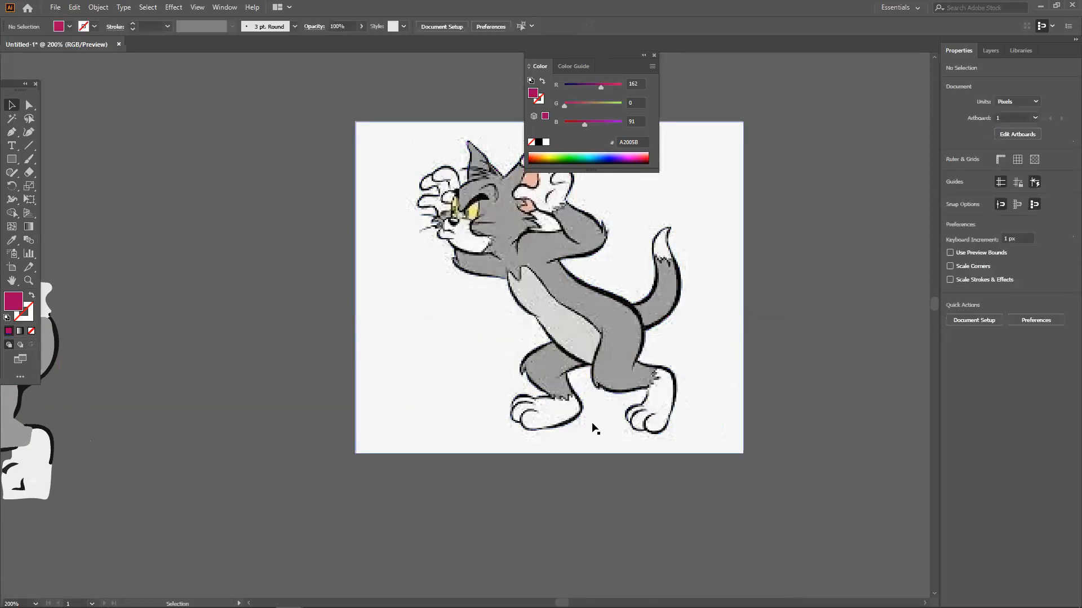
pyautogui.click(557, 354)
pyautogui.hotkey('ctrl', '2')
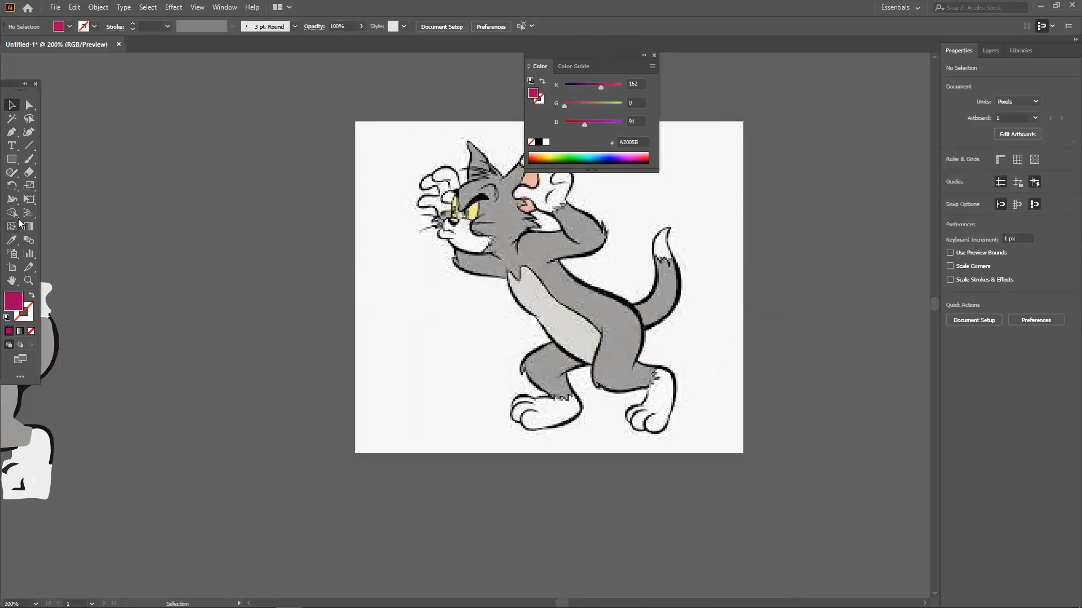
# Step: Trace the light belly patch as a closed shape with the Pen tool and fill it with blue, RGB 46, 152, 255
pyautogui.click(12, 132)
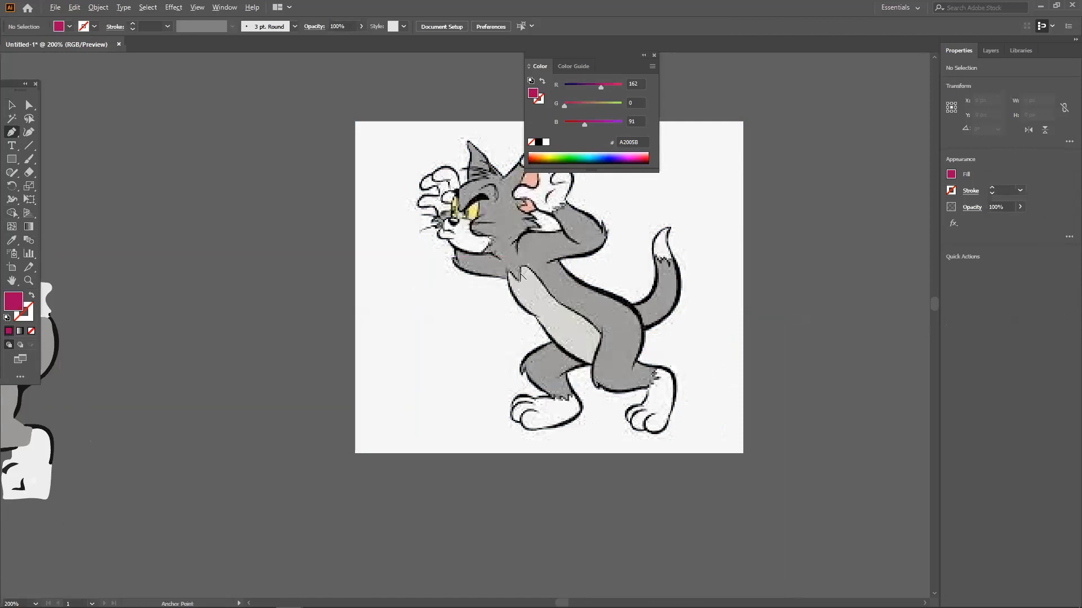
pyautogui.scroll(3, 495, 251)
pyautogui.scroll(-2, 480, 297)
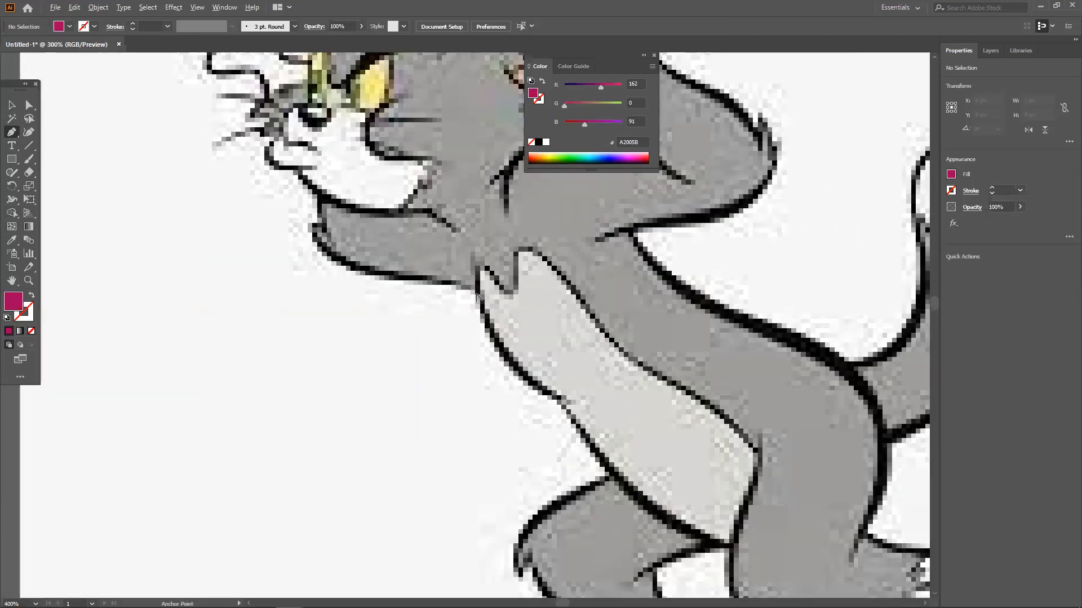
pyautogui.click(479, 280)
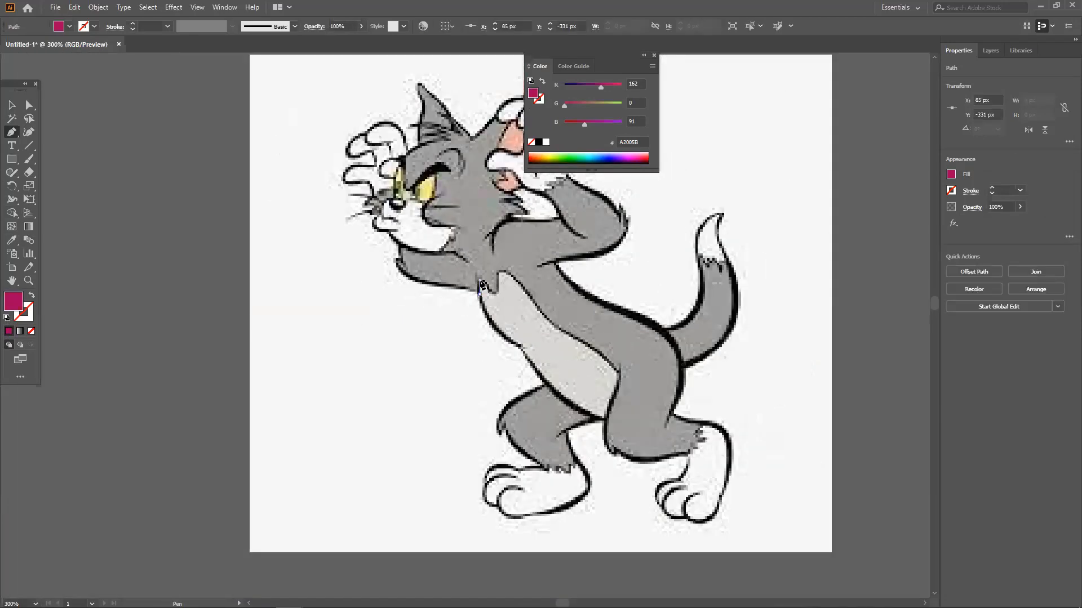
pyautogui.click(494, 293)
pyautogui.moveTo(498, 273); pyautogui.dragTo(498, 268)
pyautogui.click(517, 282)
pyautogui.moveTo(567, 333); pyautogui.dragTo(619, 385)
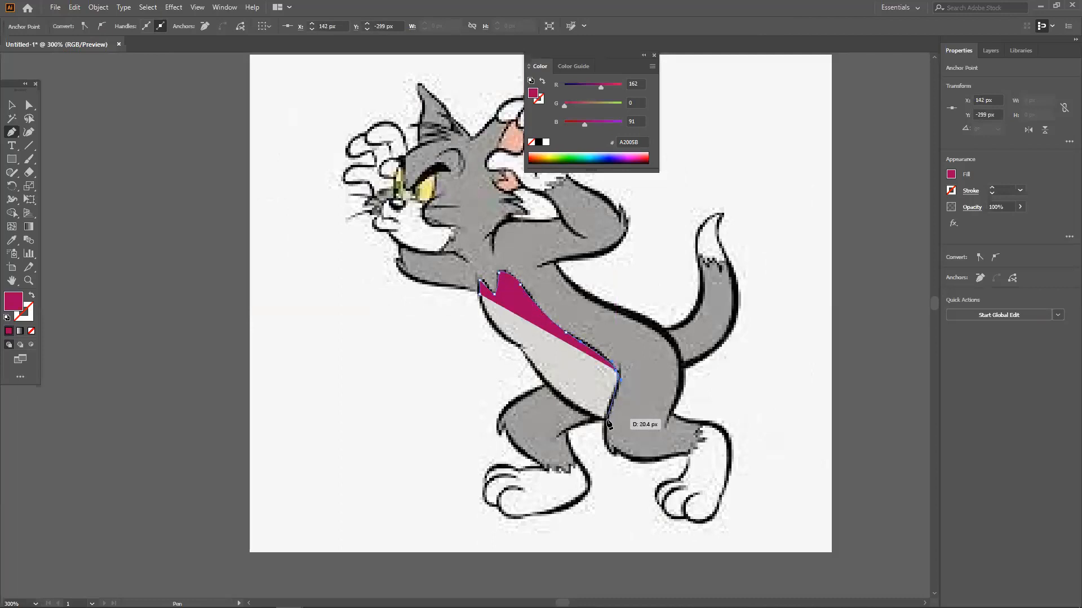
pyautogui.moveTo(603, 426); pyautogui.dragTo(469, 254)
pyautogui.click(604, 418)
pyautogui.click(586, 154)
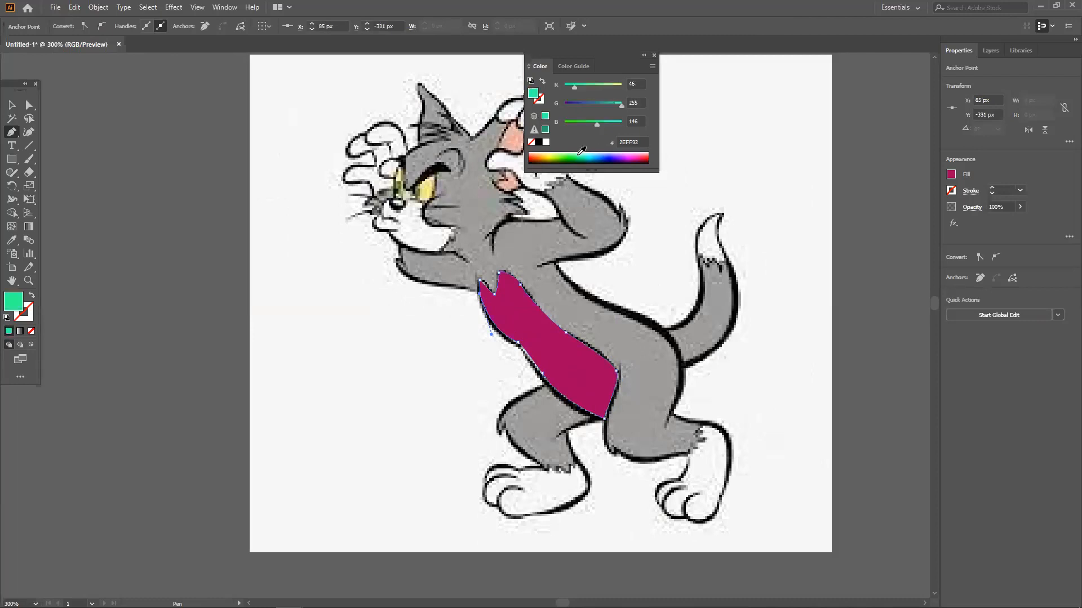
pyautogui.click(601, 151)
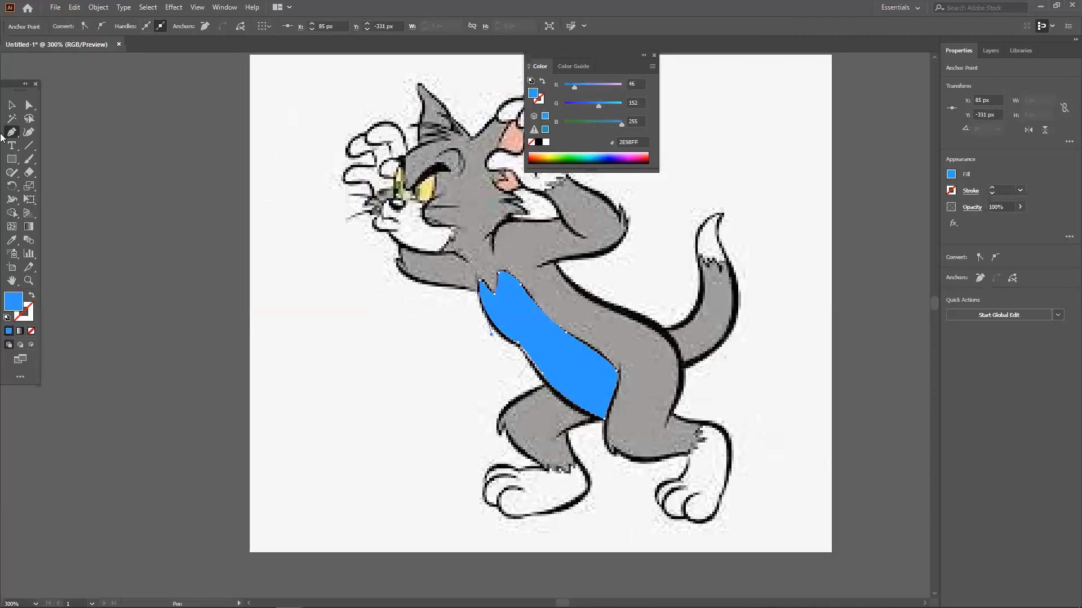
# Step: Try sending the blue belly shape to the back of the stacking order, and undo that arrangement
pyautogui.rightClick(548, 347)
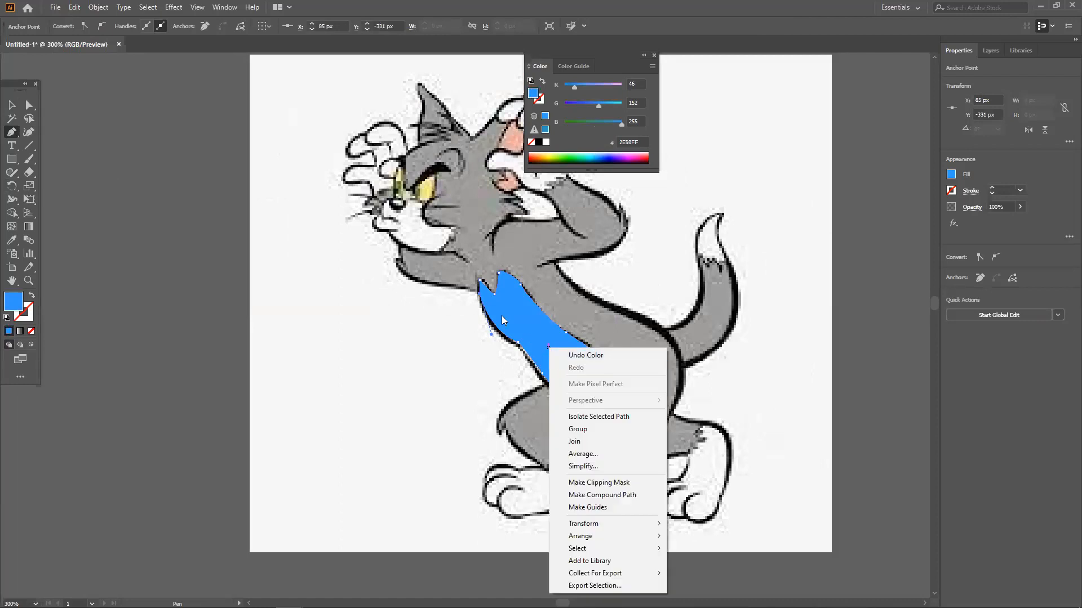
pyautogui.click(13, 108)
pyautogui.rightClick(556, 354)
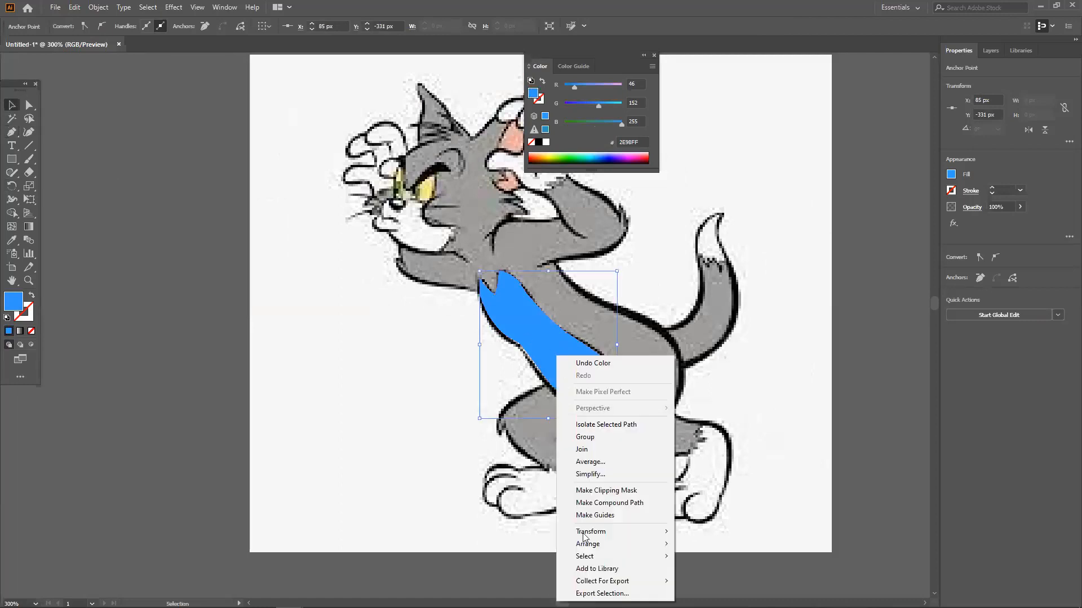
pyautogui.moveTo(591, 545)
pyautogui.click(721, 582)
pyautogui.click(719, 577)
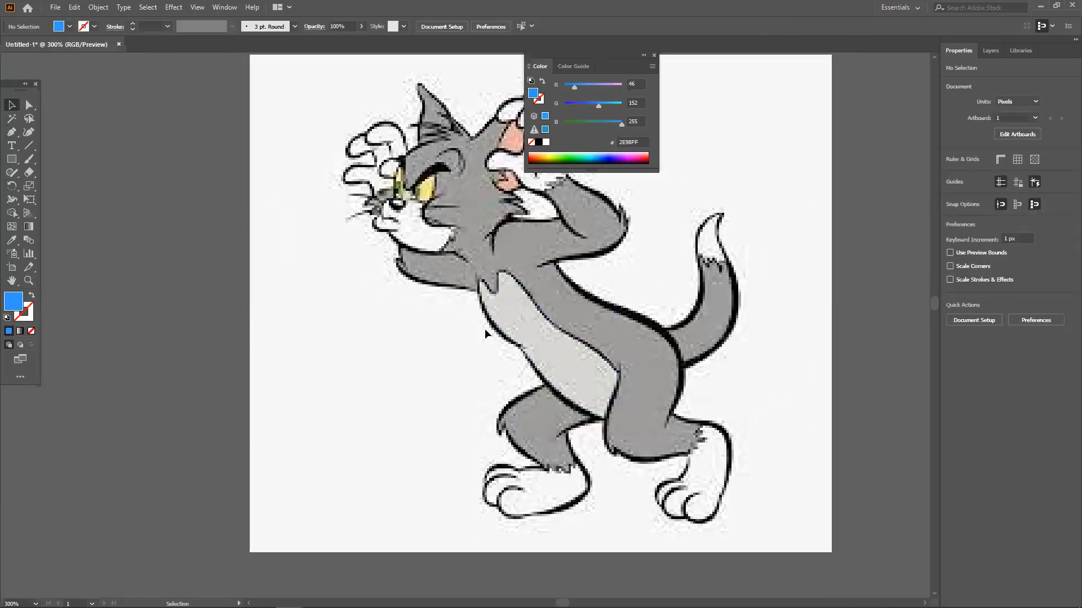
pyautogui.hotkey('ctrl', 'z')
pyautogui.hotkey('ctrl', 'z')
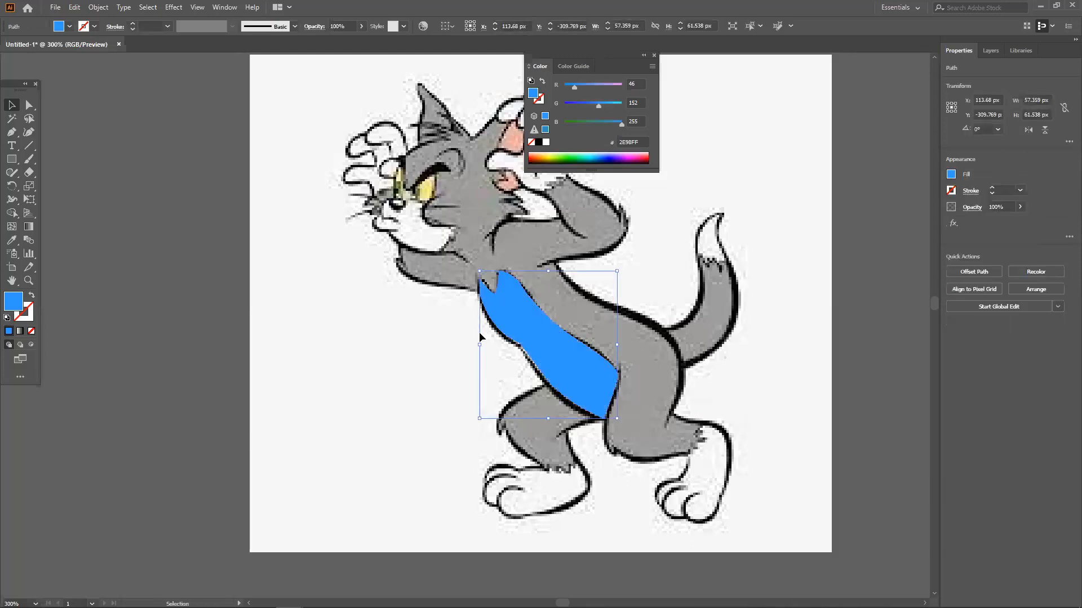
pyautogui.click(480, 337)
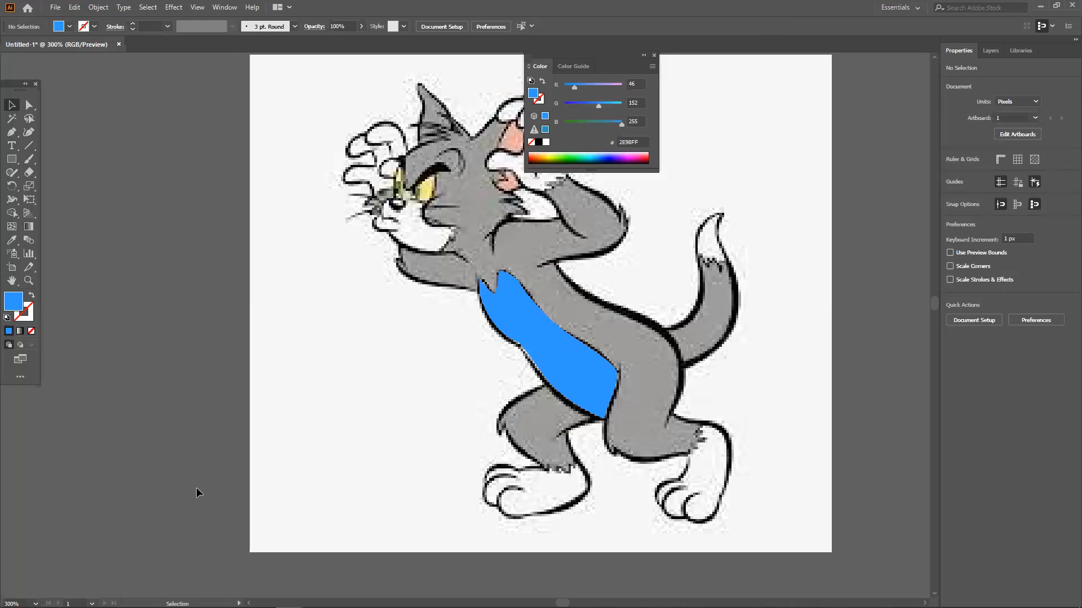
# Step: Draw a wide blue rectangle beside the artboard and an overlapping upright one of about 27 × 57 px, filled dark teal 00453C
pyautogui.moveTo(11, 159)
pyautogui.mouseDown()
pyautogui.moveTo(45, 159)
pyautogui.moveTo(238, 239)
pyautogui.mouseUp()
pyautogui.moveTo(159, 193)
pyautogui.mouseDown()
pyautogui.moveTo(214, 288)
pyautogui.moveTo(223, 330)
pyautogui.mouseUp()
pyautogui.click(585, 161)
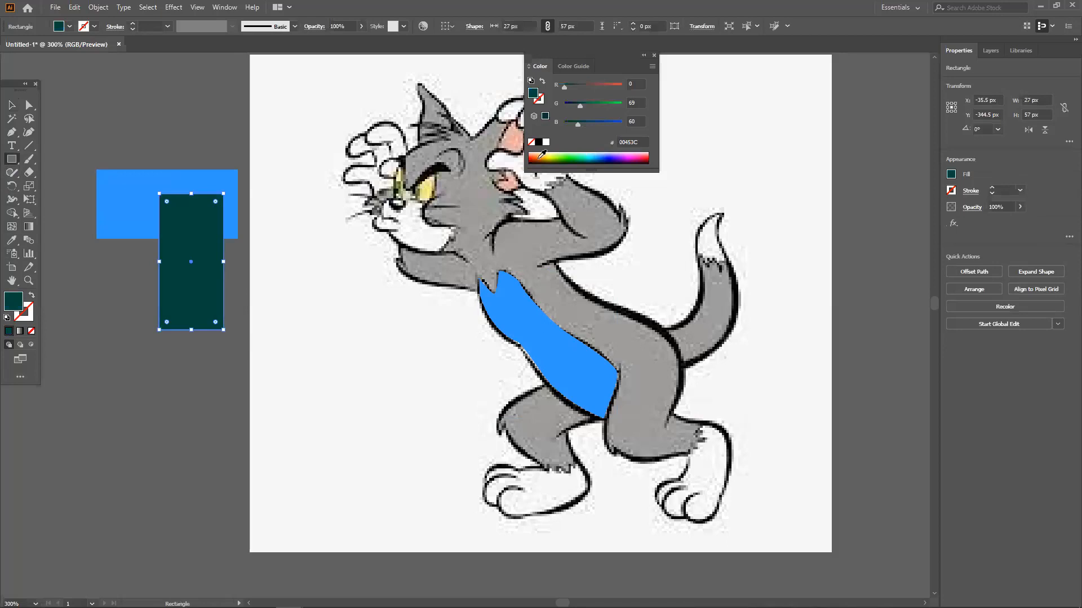
# Step: Draw a third rectangle of about 74 × 30 px across the other two, fill it crimson 730037 and shift it slightly
pyautogui.moveTo(106, 226); pyautogui.dragTo(283, 299)
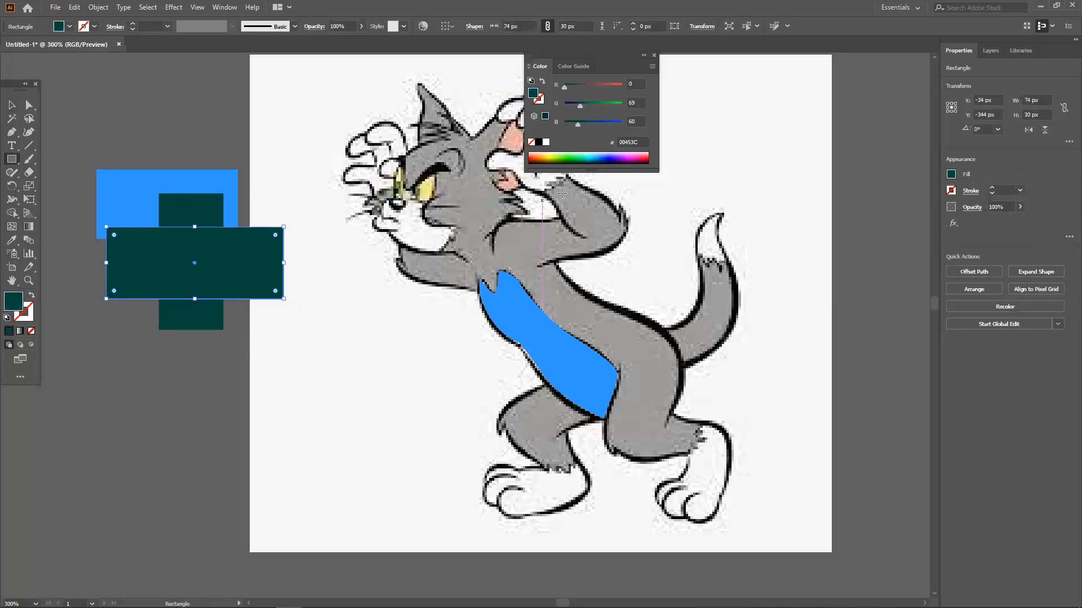
pyautogui.click(642, 156)
pyautogui.press('v')
pyautogui.moveTo(146, 262); pyautogui.dragTo(195, 266)
# Step: Try sending the crimson rectangle to the back behind both other rectangles, and undo it
pyautogui.rightClick(191, 259)
pyautogui.moveTo(253, 446)
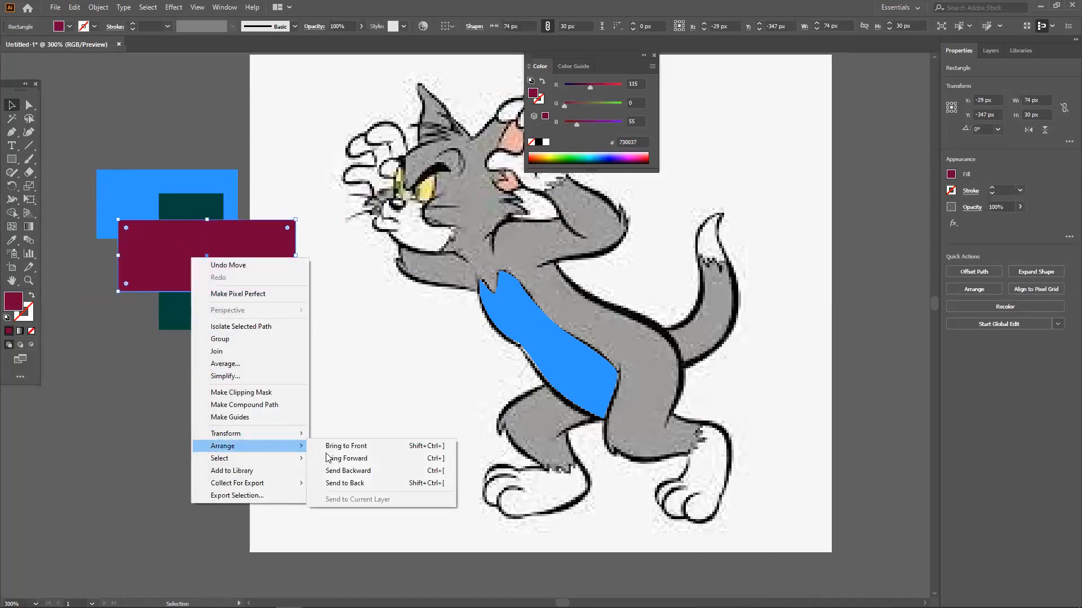
pyautogui.click(404, 485)
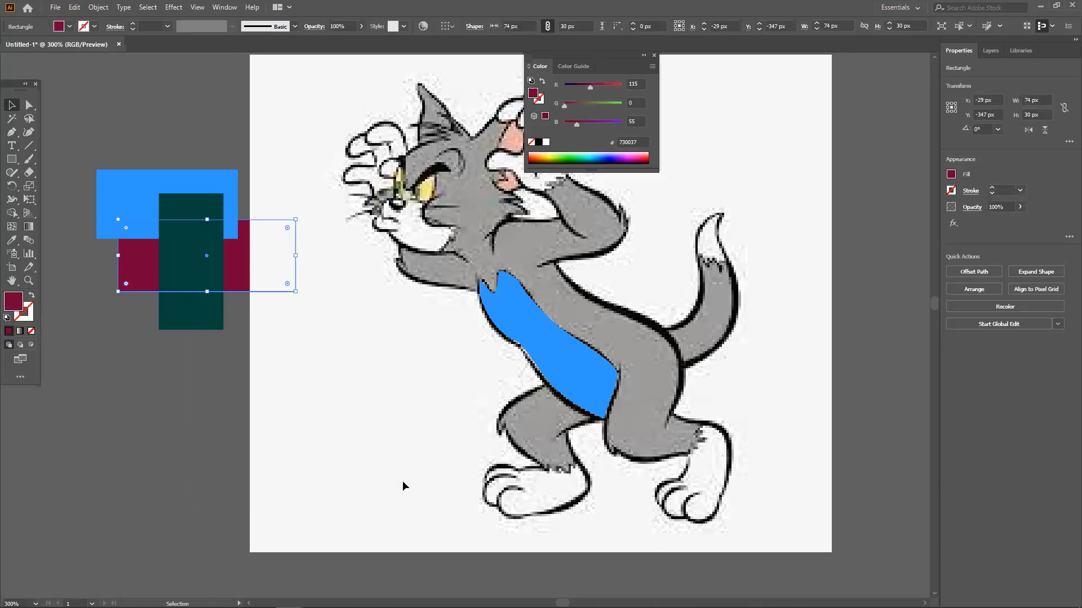
pyautogui.hotkey('ctrl', 'z')
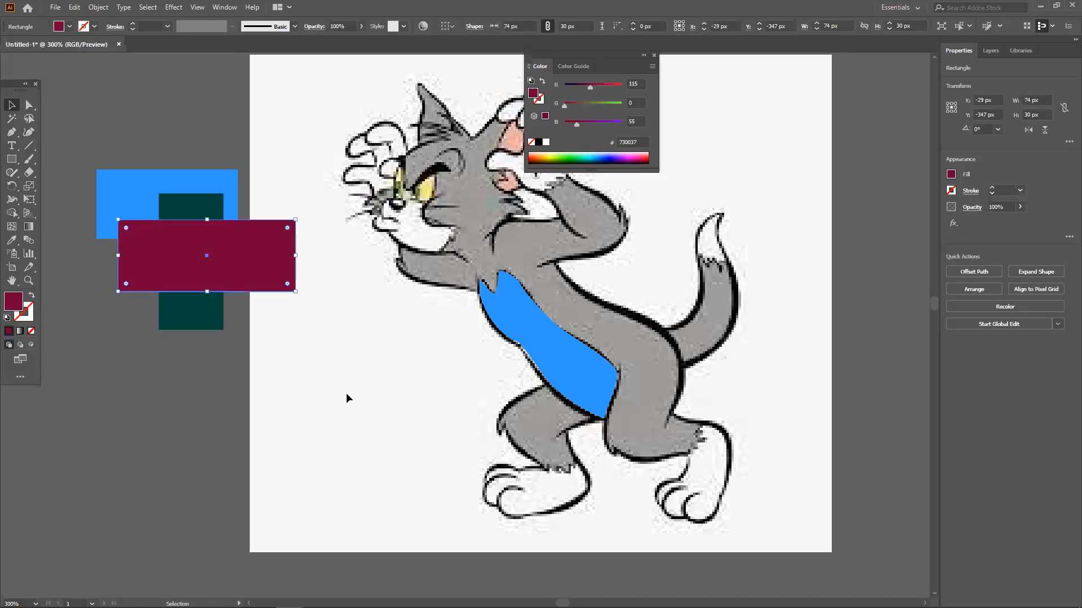
# Step: Send the crimson rectangle backward one level, behind the upright teal rectangle
pyautogui.rightClick(265, 259)
pyautogui.moveTo(369, 446)
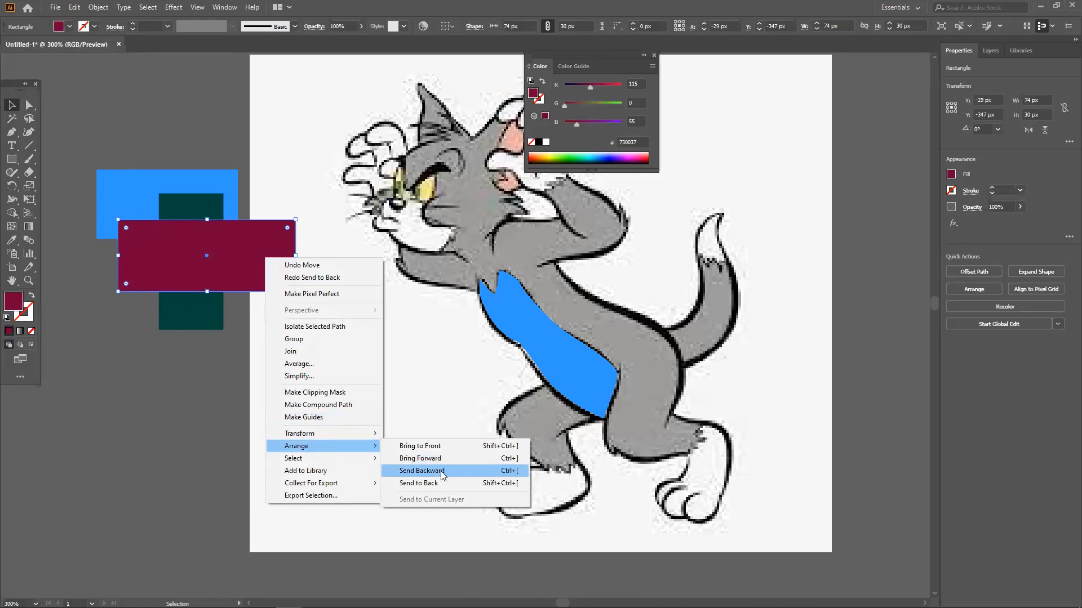
pyautogui.click(421, 471)
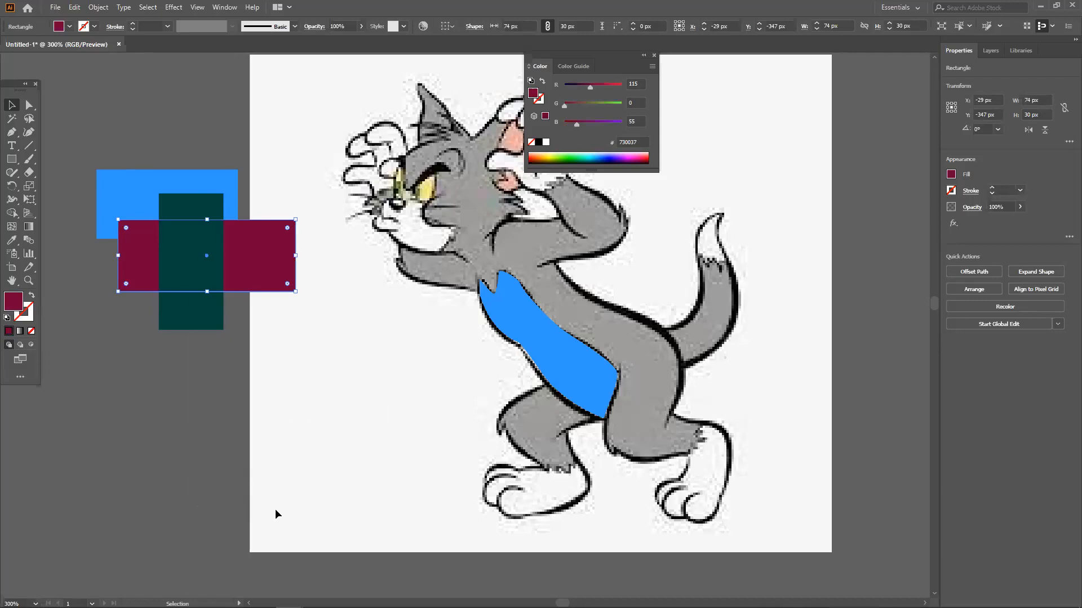
# Step: Delete the three sample rectangles beside the artboard and undo the deletion
pyautogui.moveTo(103, 154); pyautogui.dragTo(187, 305)
pyautogui.press('Delete')
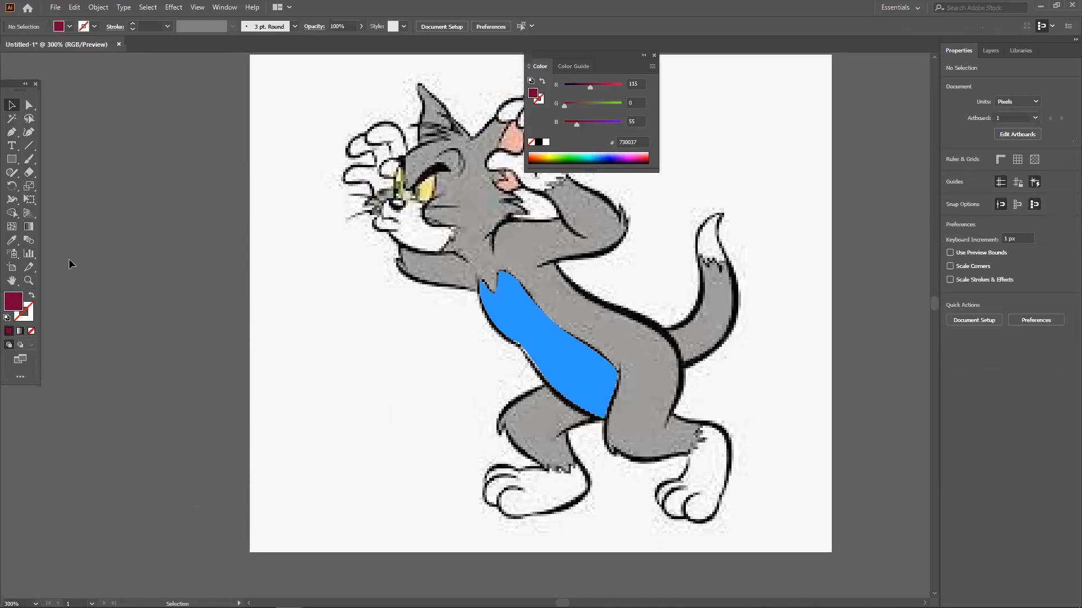
pyautogui.click(12, 159)
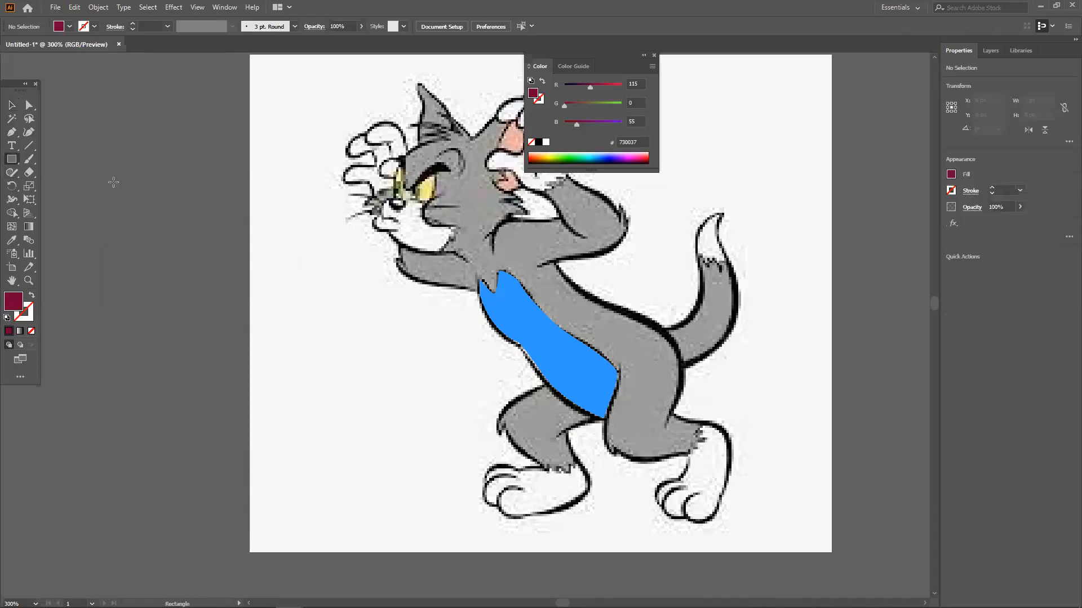
pyautogui.hotkey('ctrl', 'z')
pyautogui.click(12, 105)
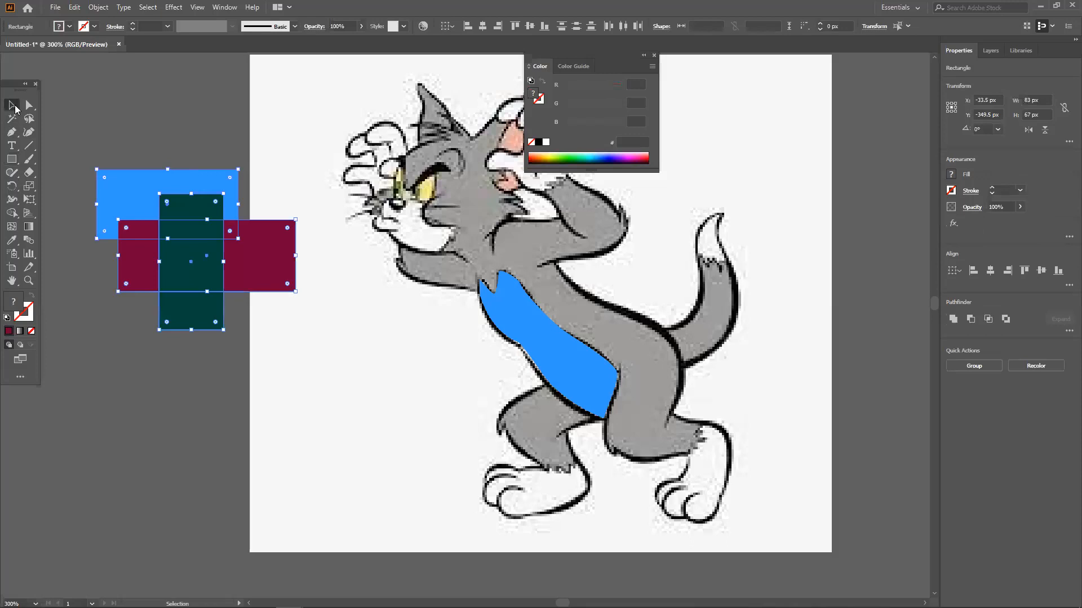
pyautogui.click(79, 194)
# Step: Duplicate the crimson rectangle up and to its left, and fill the copy with yellow FFFD73
pyautogui.click(258, 272)
pyautogui.moveTo(258, 274); pyautogui.dragTo(180, 235)
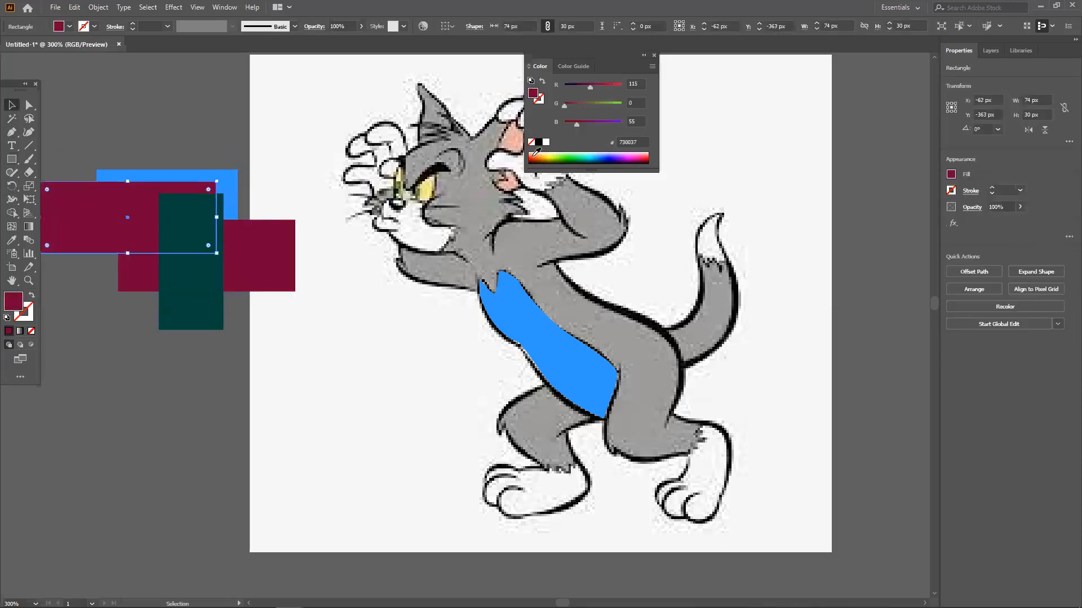
pyautogui.click(600, 157)
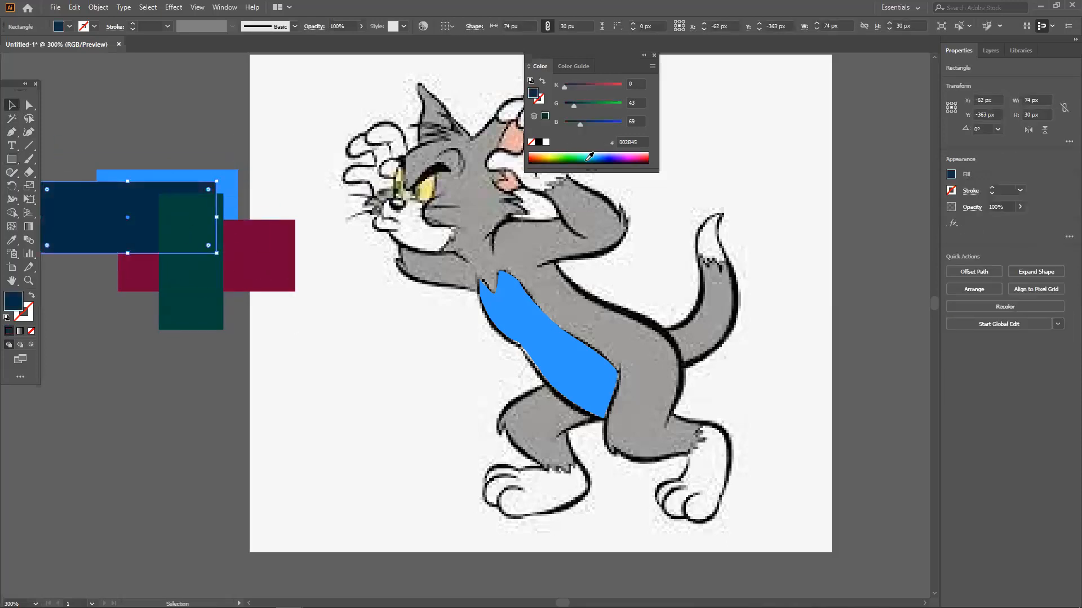
pyautogui.click(550, 153)
pyautogui.click(142, 89)
pyautogui.hscroll(-3, 225, 169)
pyautogui.moveTo(209, 208); pyautogui.dragTo(207, 217)
# Step: Send the yellow rectangle to the back, behind all the other sample rectangles
pyautogui.rightClick(207, 229)
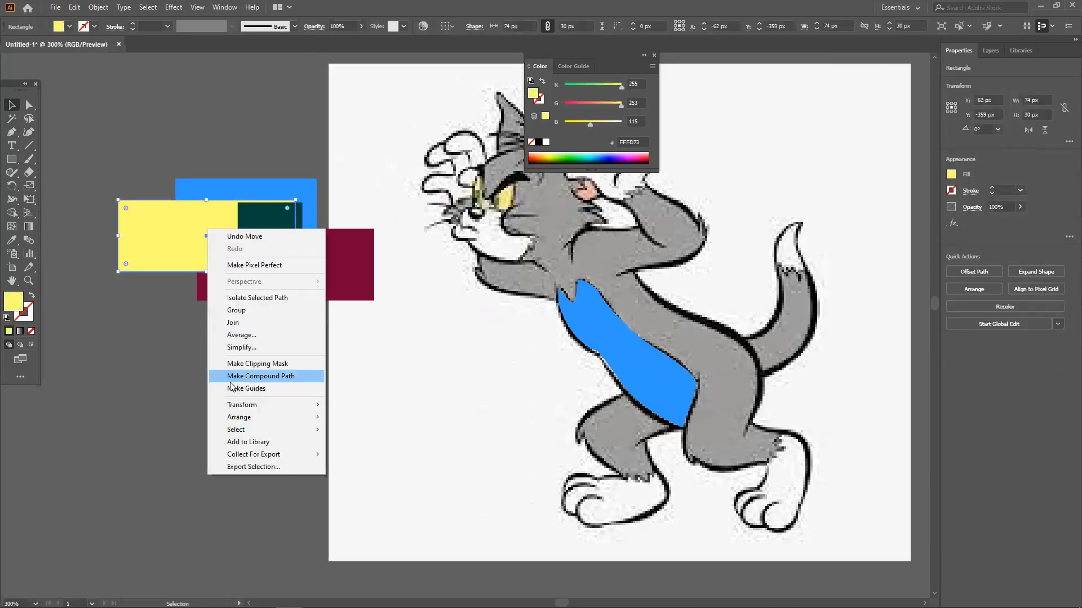
pyautogui.moveTo(240, 417)
pyautogui.click(383, 452)
pyautogui.click(262, 359)
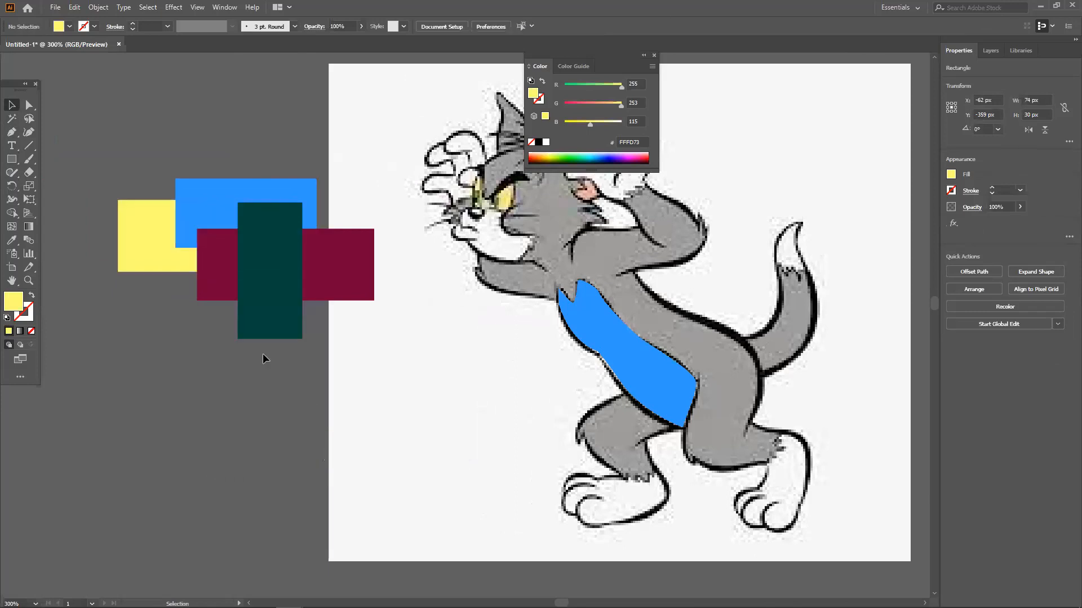
pyautogui.click(159, 260)
pyautogui.click(205, 352)
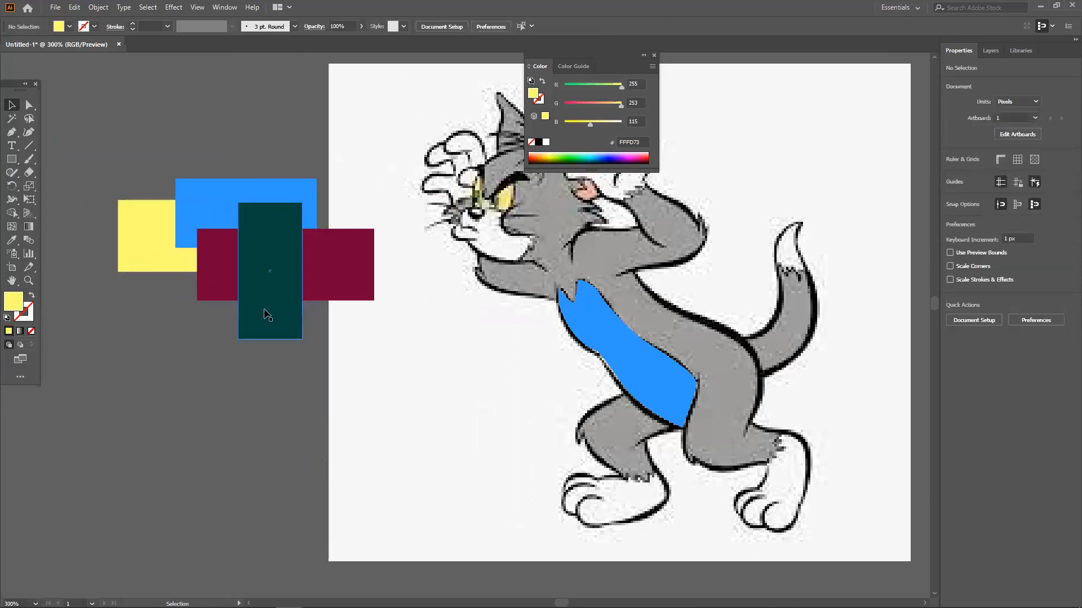
# Step: Fill the upright rectangle with green 00D034 and send it backward one level, behind the crimson rectangle
pyautogui.click(265, 310)
pyautogui.click(573, 159)
pyautogui.click(292, 390)
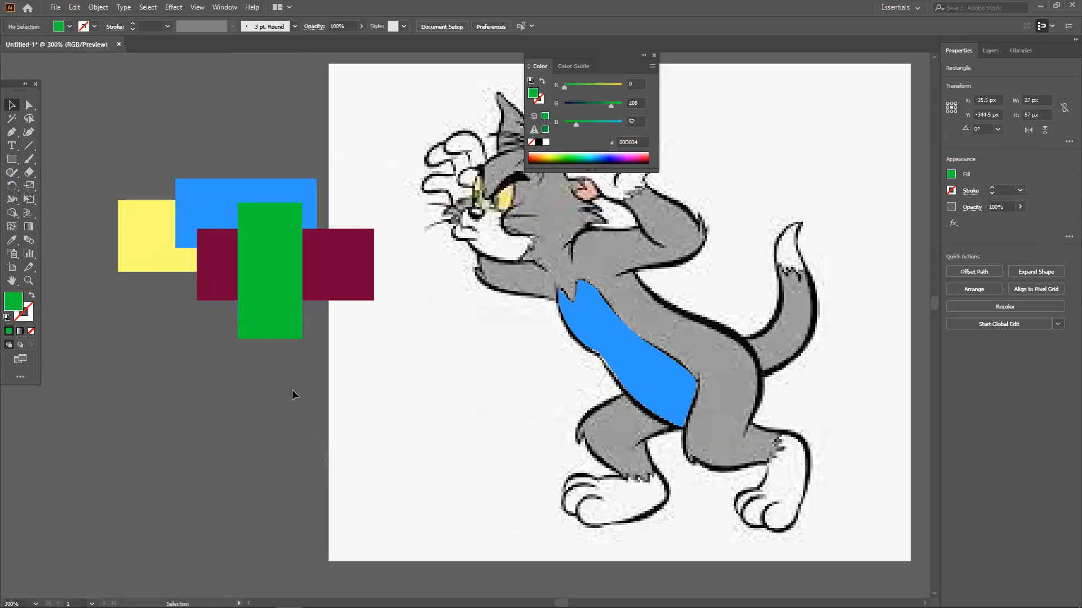
pyautogui.click(285, 300)
pyautogui.rightClick(285, 302)
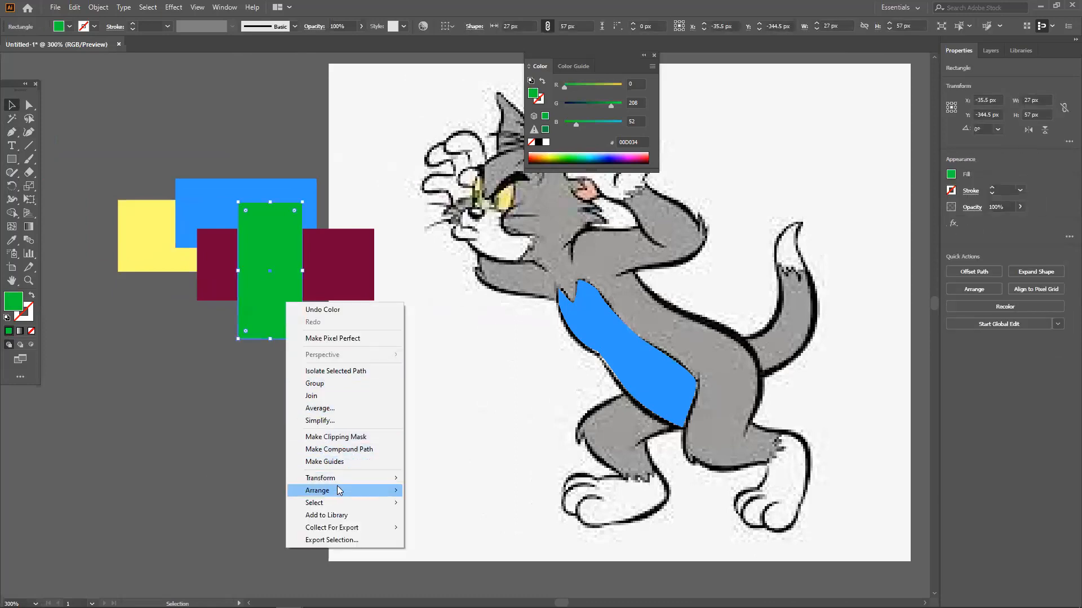
pyautogui.moveTo(339, 492)
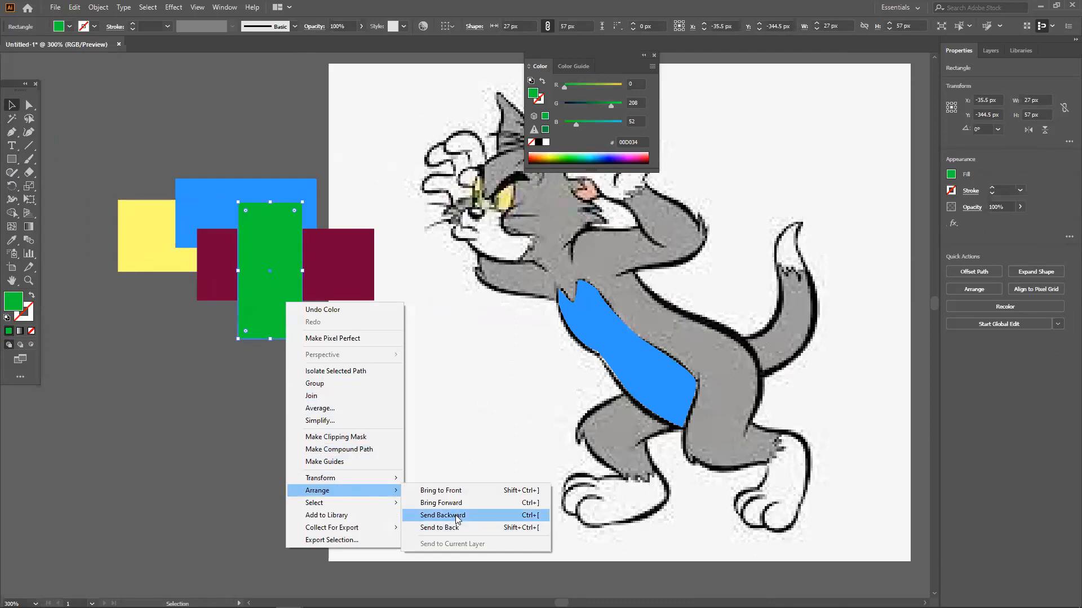
pyautogui.click(456, 517)
# Step: Move the green rectangle about 31 px left over the yellow and blue ones and send it backward behind the blue one
pyautogui.moveTo(280, 335); pyautogui.dragTo(195, 326)
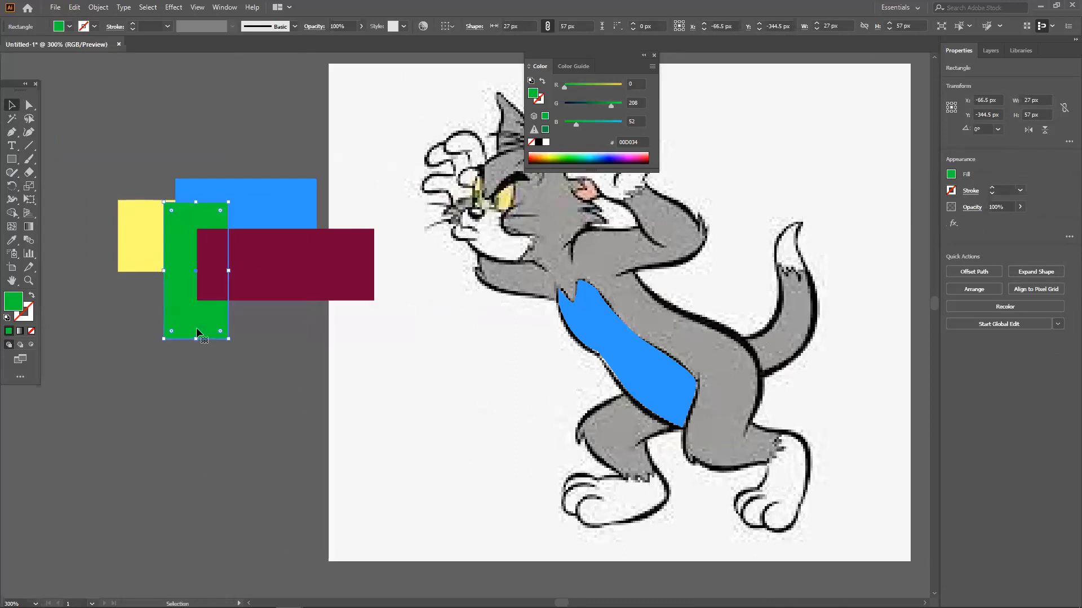
pyautogui.rightClick(177, 264)
pyautogui.moveTo(222, 455)
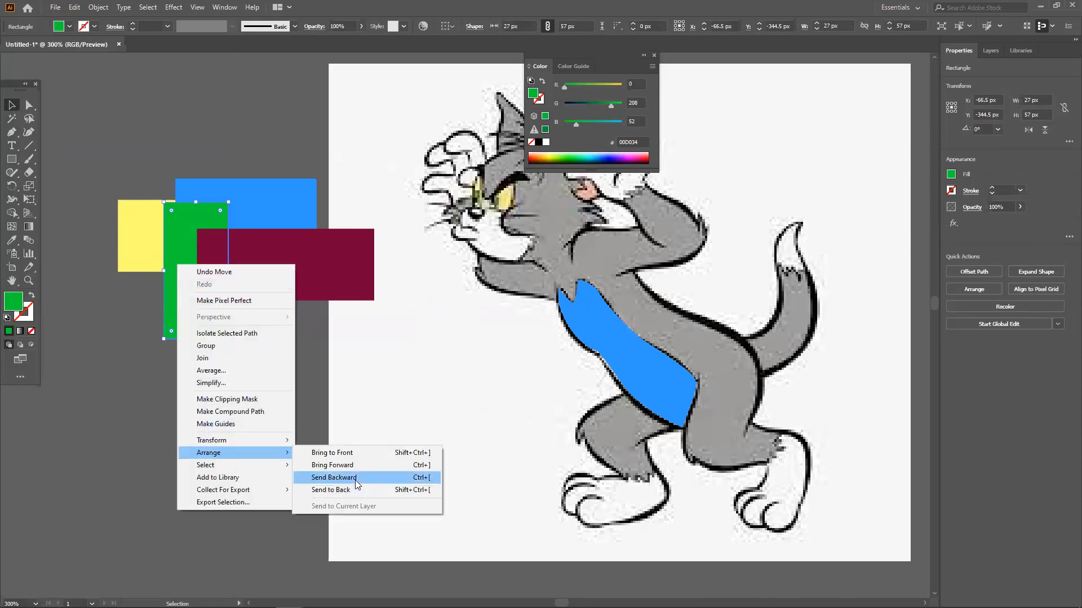
pyautogui.click(356, 479)
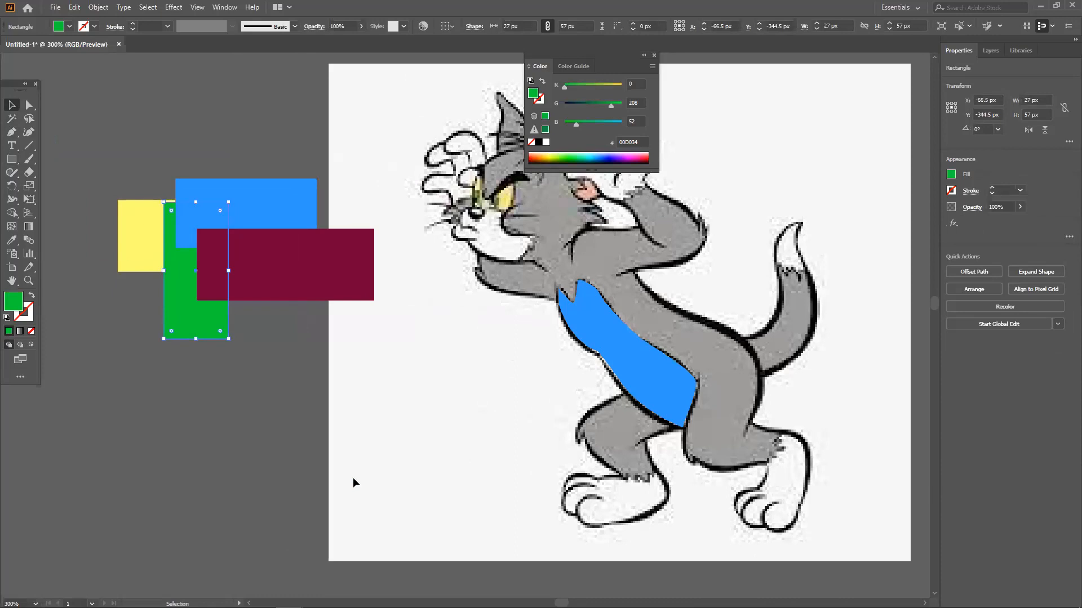
pyautogui.click(261, 434)
# Step: Switch the green rectangle repeatedly between the front and the back of the stacking order, ending at the back
pyautogui.click(201, 319)
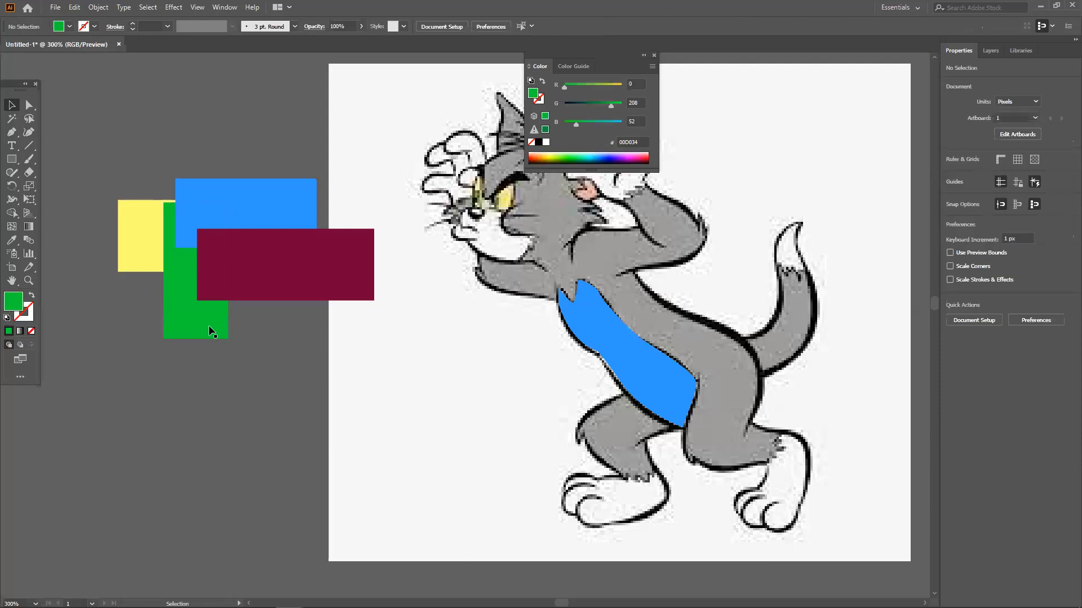
pyautogui.press('a')
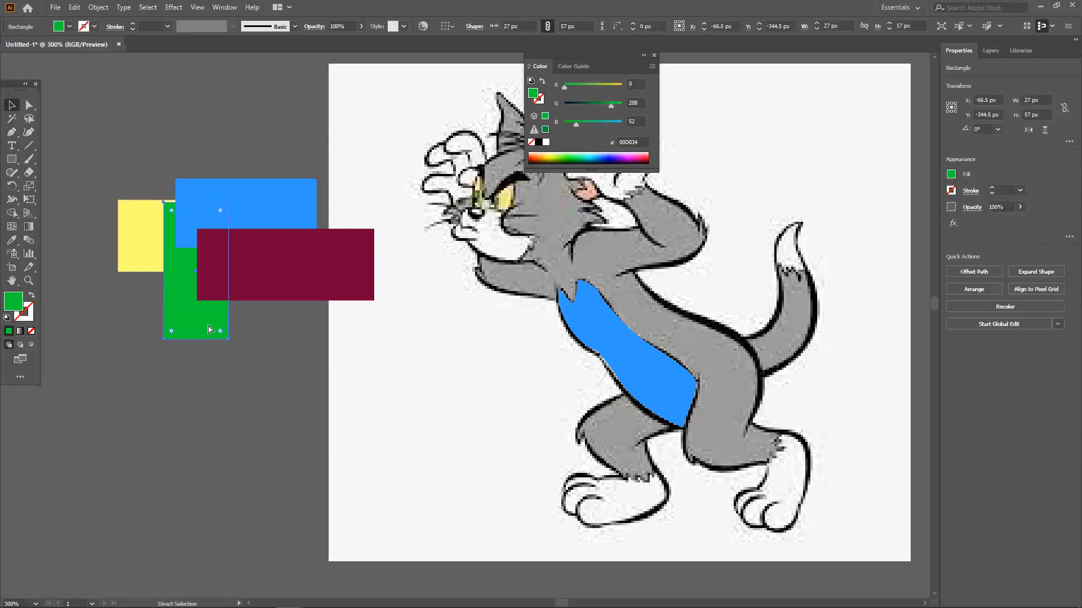
pyautogui.hotkey('ctrl', 'shift', ']')
pyautogui.hotkey('ctrl', 'shift', '[')
pyautogui.press('v')
pyautogui.press('a')
pyautogui.click(197, 322)
pyautogui.hotkey('ctrl', 'shift', ']')
pyautogui.hotkey('ctrl', 'shift', '[')
pyautogui.hotkey('ctrl', 'shift', ']')
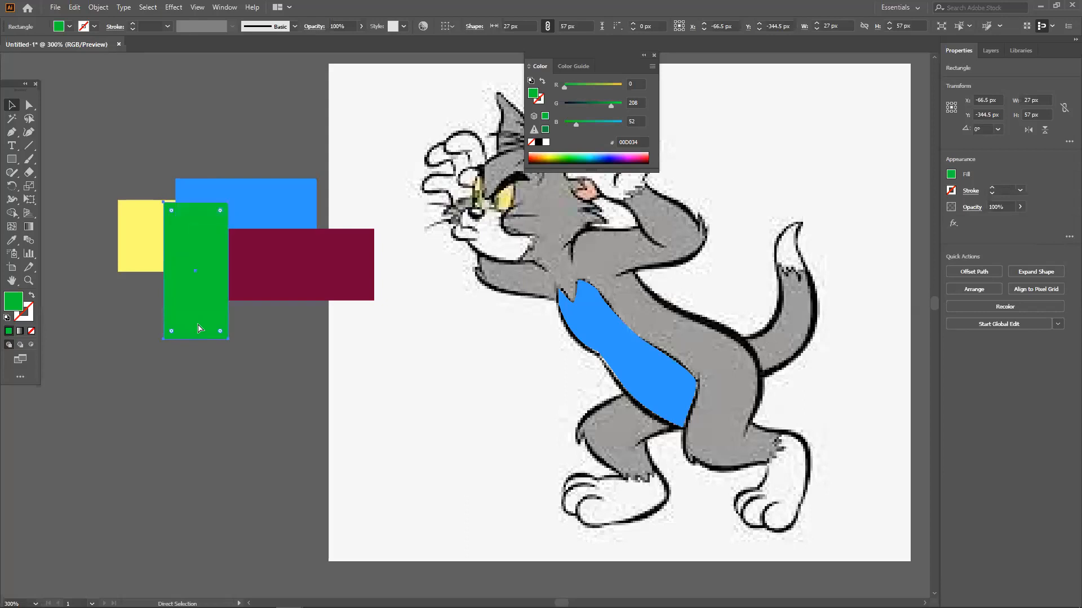
pyautogui.hotkey('ctrl', 'shift', '[')
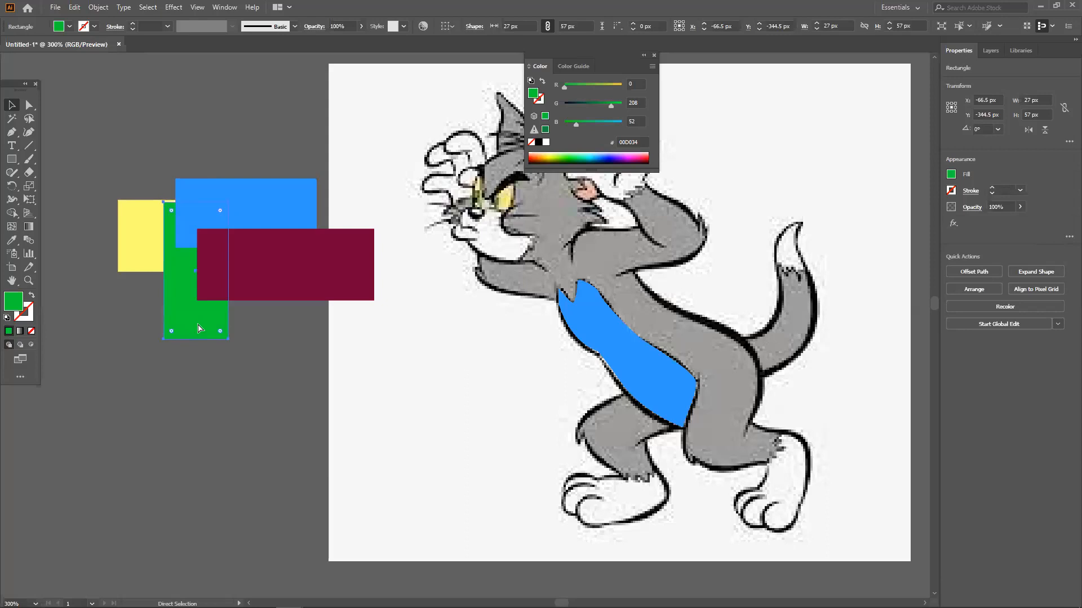
# Step: Delete all four sample rectangles beside the artboard
pyautogui.moveTo(117, 144); pyautogui.dragTo(217, 295)
pyautogui.press('Delete')
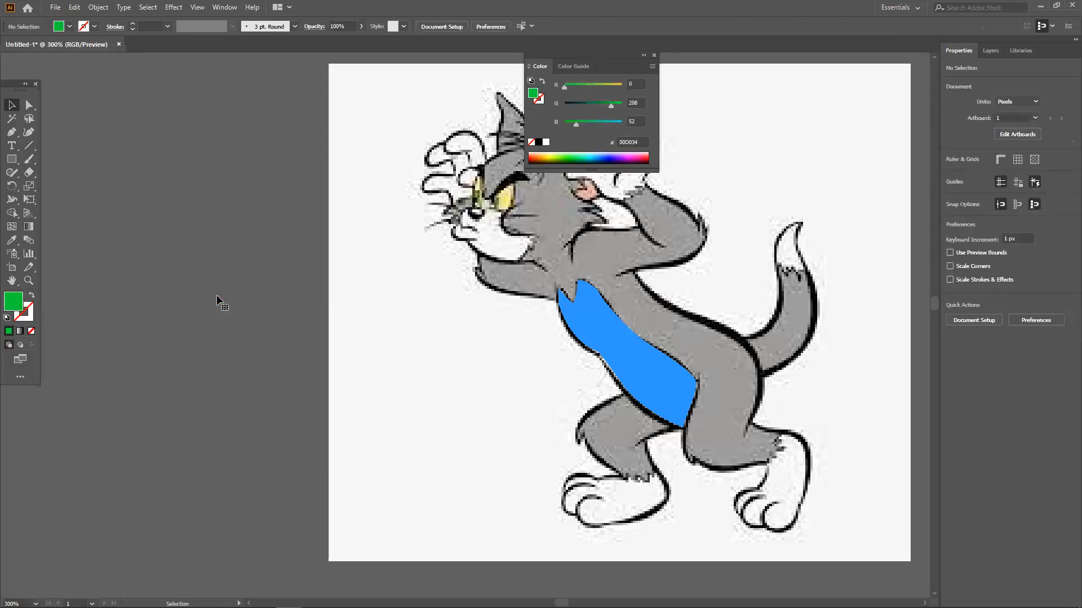
# Step: Start a green Pen tool shape on the traced cat at the chest, following the underside of the far forearm and up under the chin
pyautogui.moveTo(575, 317); pyautogui.dragTo(426, 349)
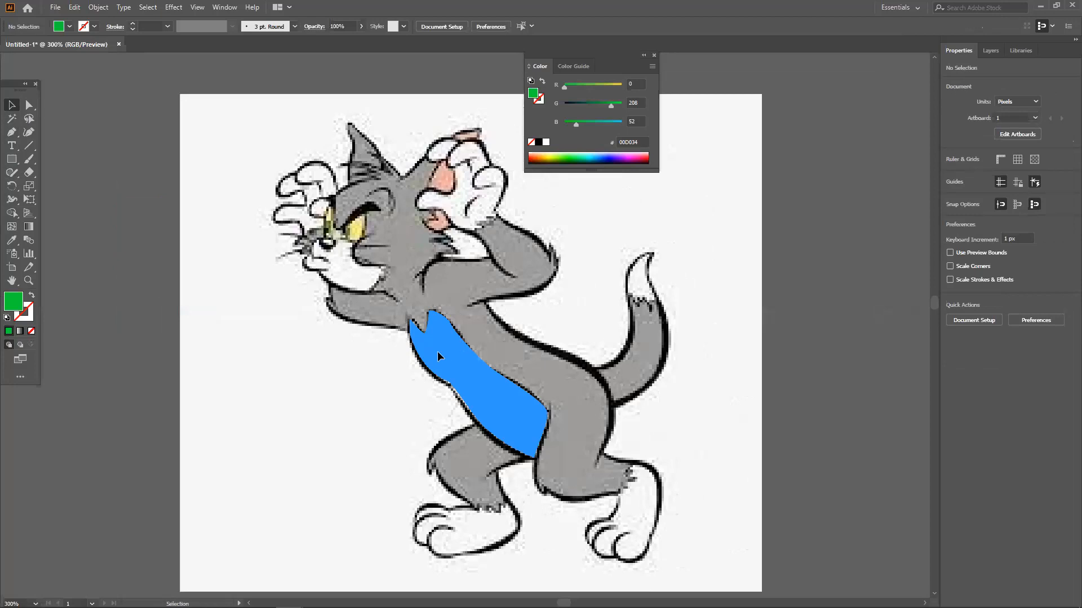
pyautogui.click(17, 136)
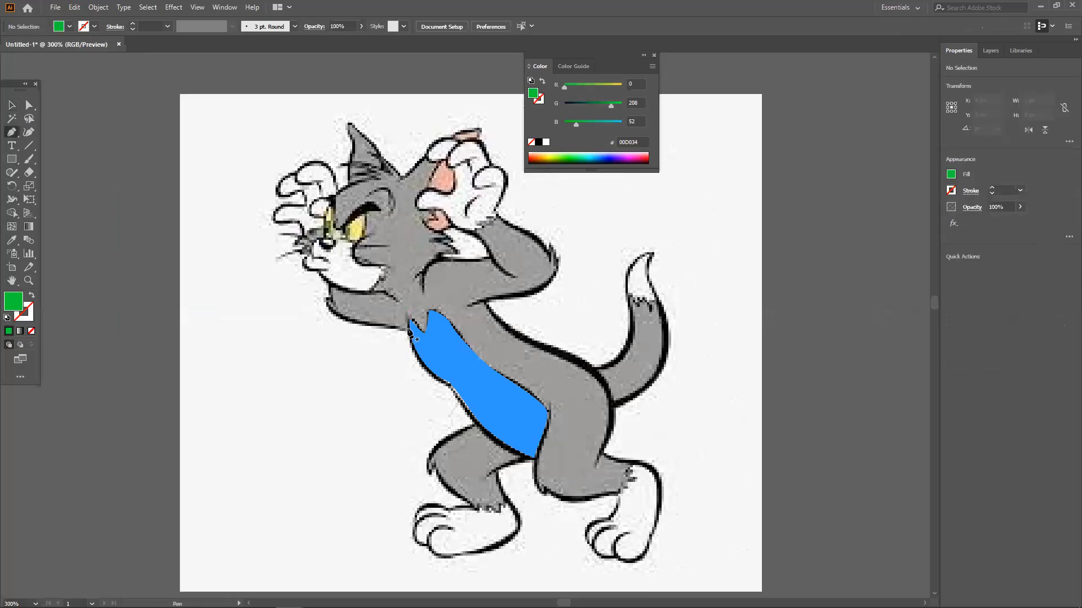
pyautogui.click(409, 329)
pyautogui.moveTo(335, 309); pyautogui.dragTo(328, 302)
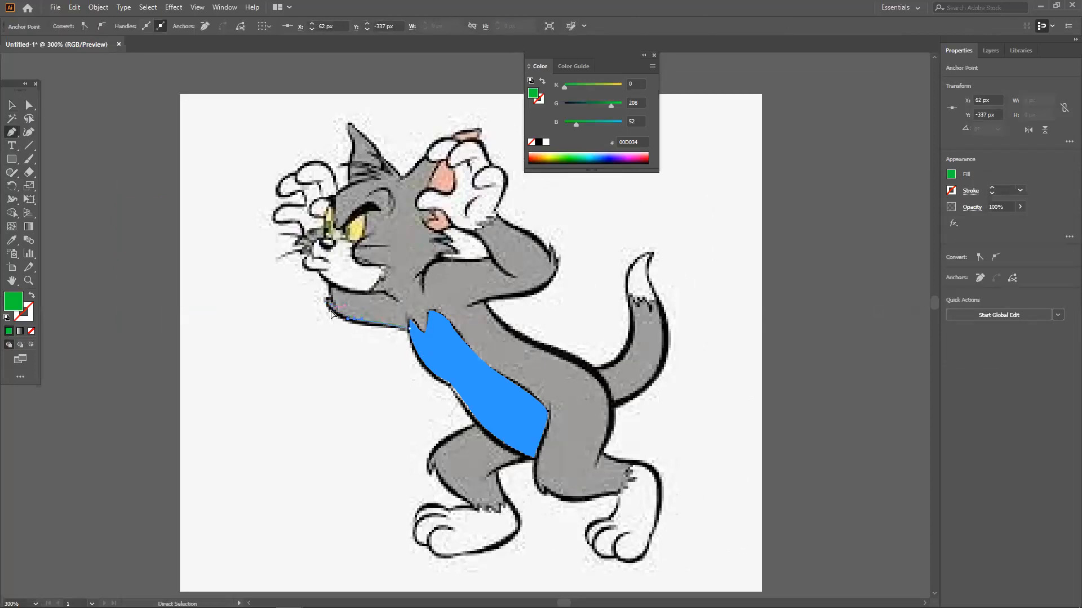
pyautogui.moveTo(328, 300); pyautogui.dragTo(399, 302)
pyautogui.click(332, 286)
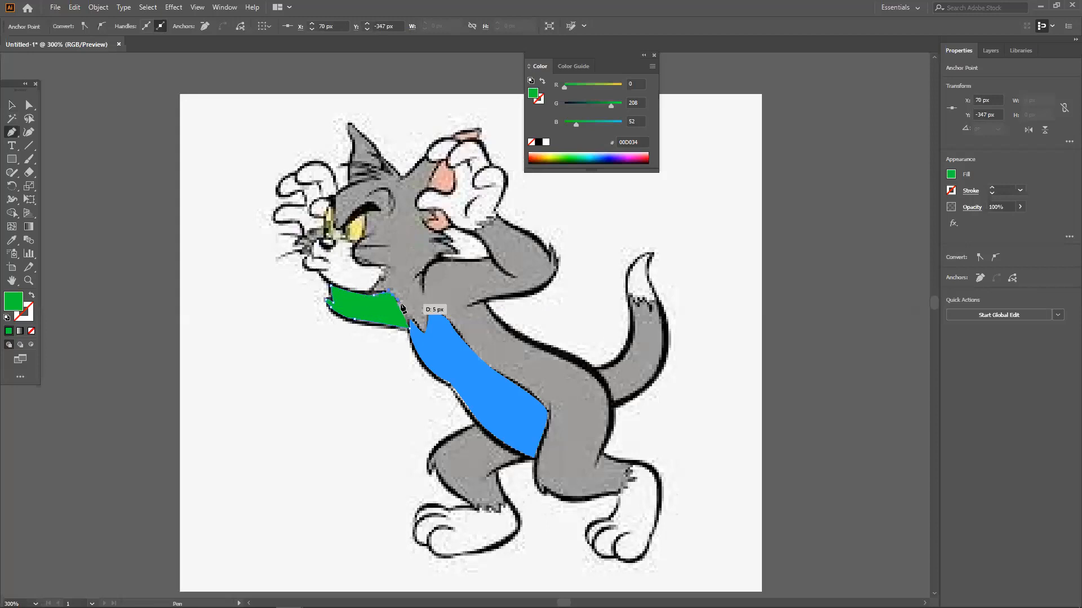
# Step: Extend the green path along the cheek fur, around the muzzle and the eye and brow, up to the tip of the first ear
pyautogui.click(385, 272)
pyautogui.click(387, 266)
pyautogui.moveTo(367, 262); pyautogui.dragTo(354, 244)
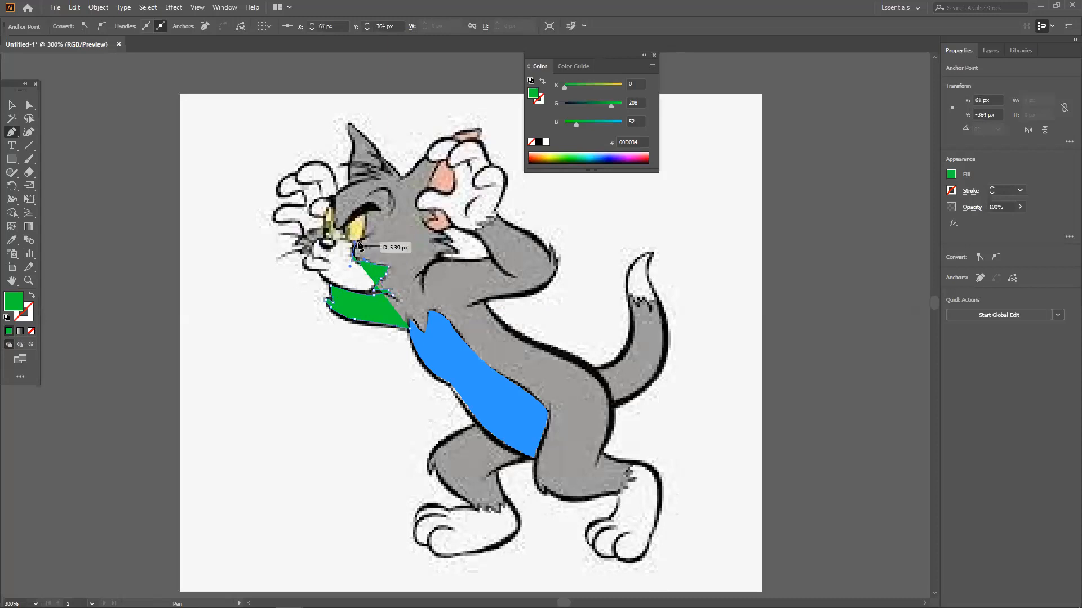
pyautogui.click(367, 237)
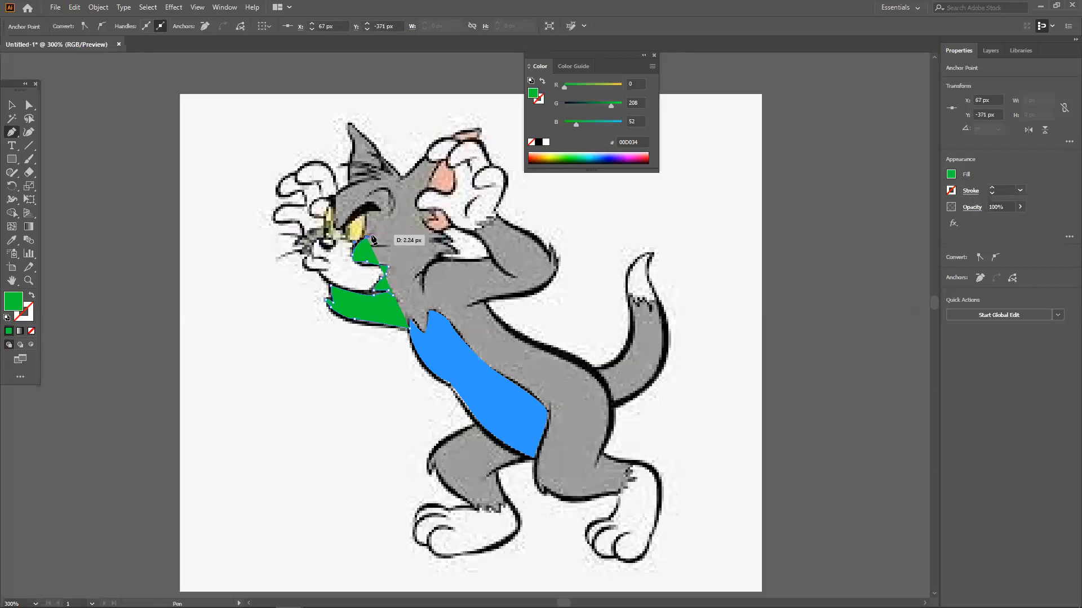
pyautogui.moveTo(370, 228); pyautogui.dragTo(349, 153)
pyautogui.moveTo(352, 152); pyautogui.dragTo(348, 122)
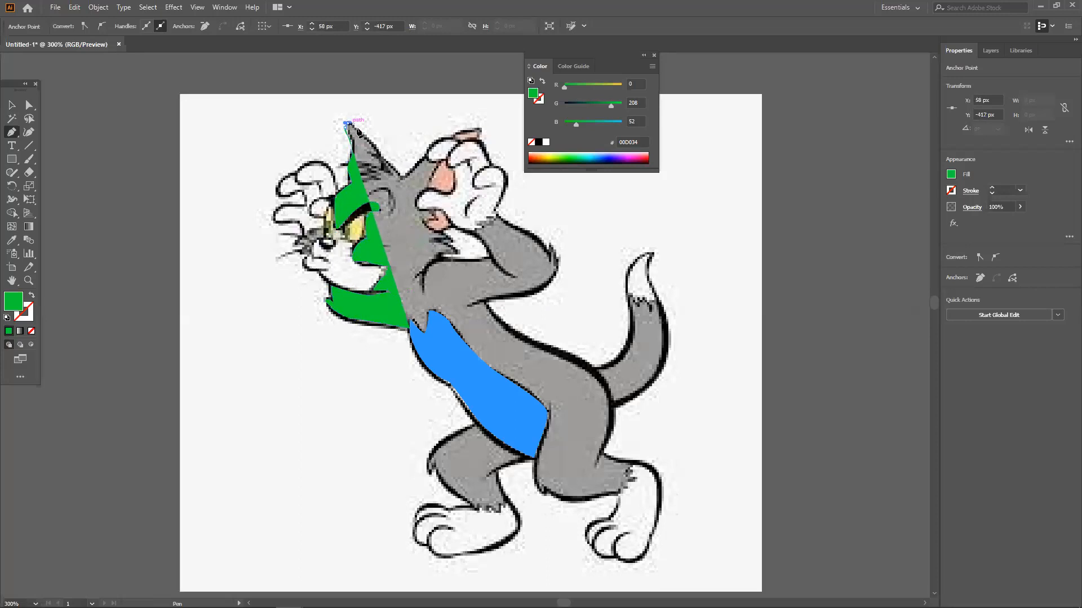
# Step: Extend the path down the first ear, across the top of the head and up the edge of the second ear to the raised hand
pyautogui.click(371, 134)
pyautogui.click(381, 155)
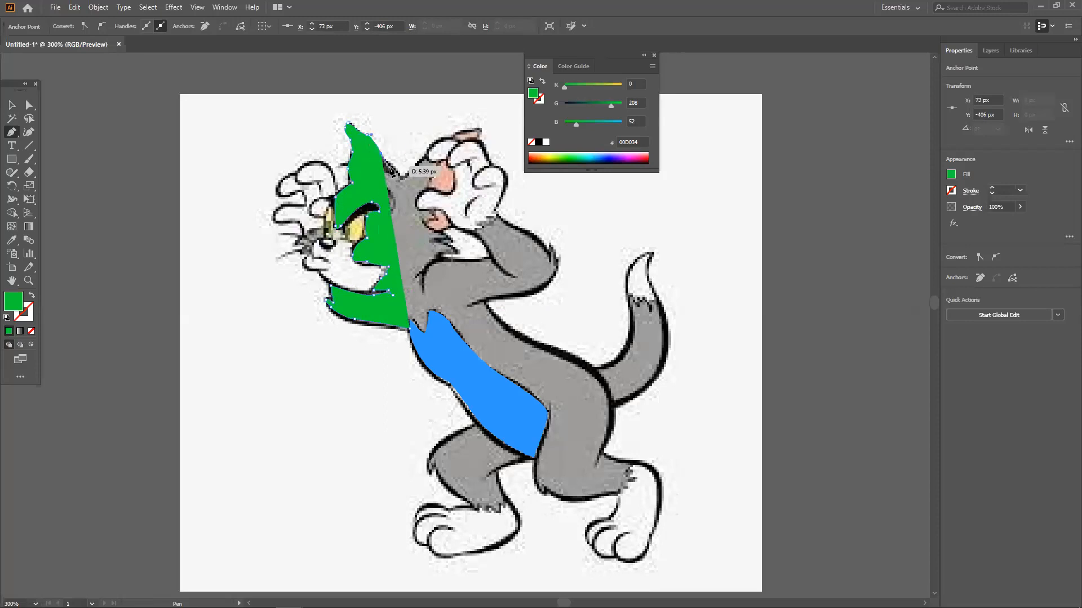
pyautogui.click(400, 173)
pyautogui.click(409, 168)
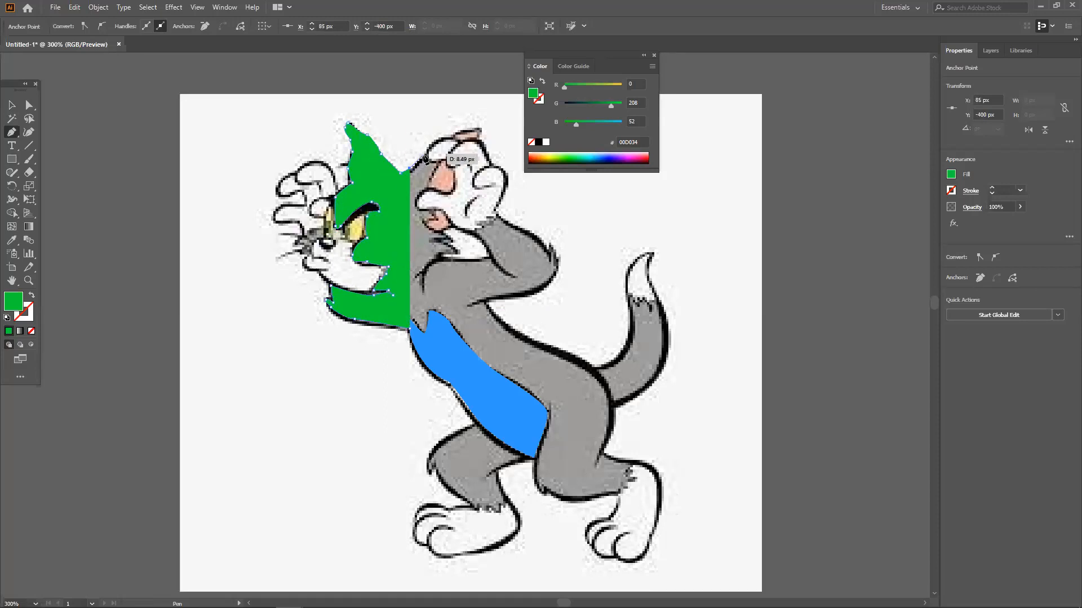
pyautogui.click(424, 154)
pyautogui.click(438, 165)
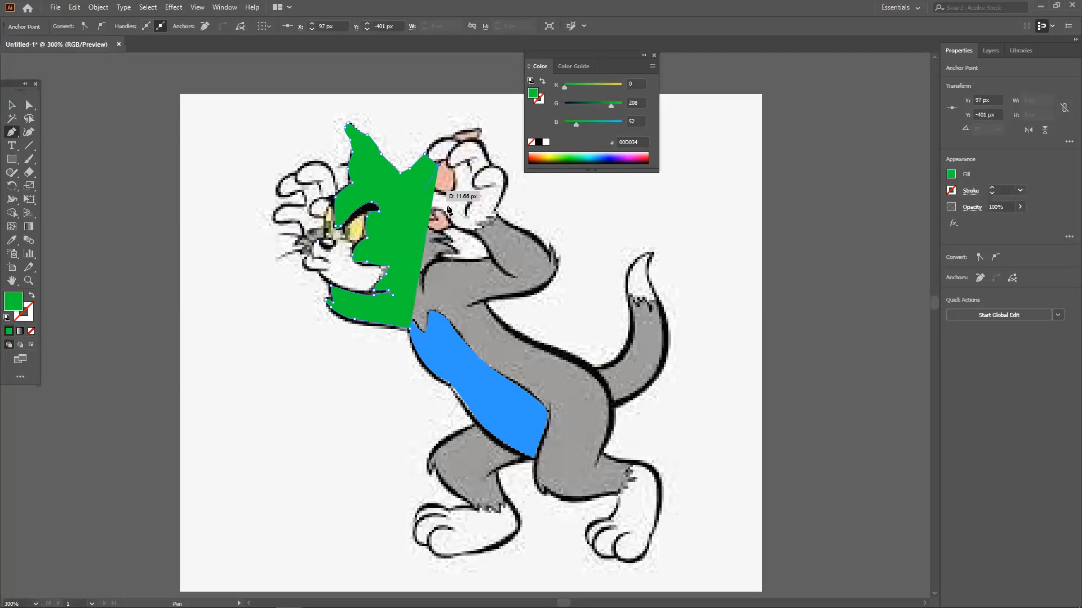
# Step: Remove the fill from the open path and continue it past the second ear and around the spiky cheek fur to the neck
pyautogui.click(32, 331)
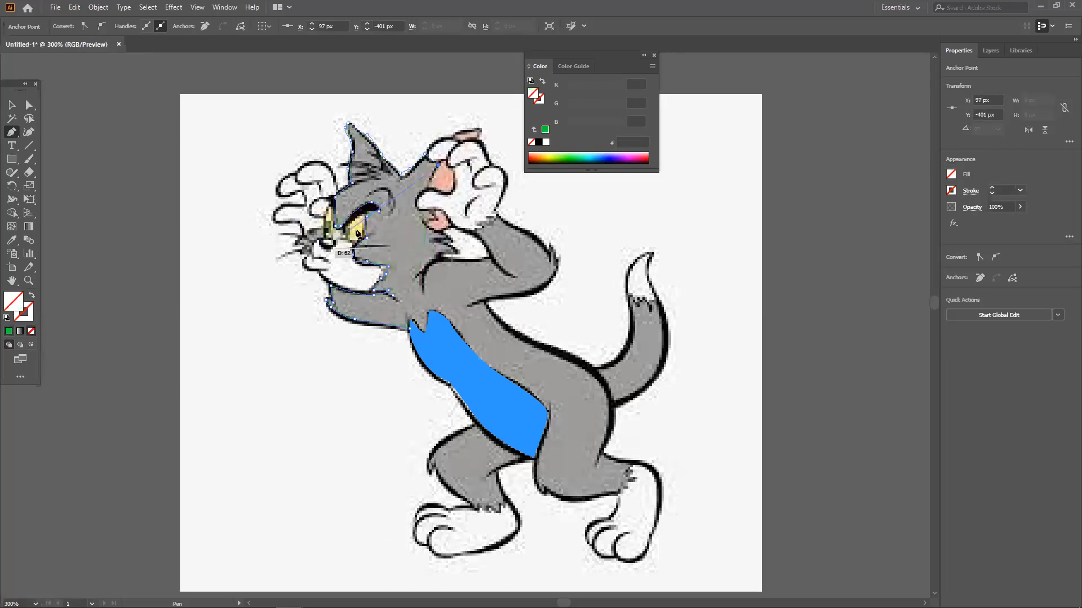
pyautogui.click(422, 195)
pyautogui.moveTo(418, 212); pyautogui.dragTo(421, 218)
pyautogui.click(437, 216)
pyautogui.click(422, 221)
pyautogui.click(447, 238)
pyautogui.click(432, 241)
pyautogui.click(455, 250)
pyautogui.moveTo(437, 253); pyautogui.dragTo(426, 272)
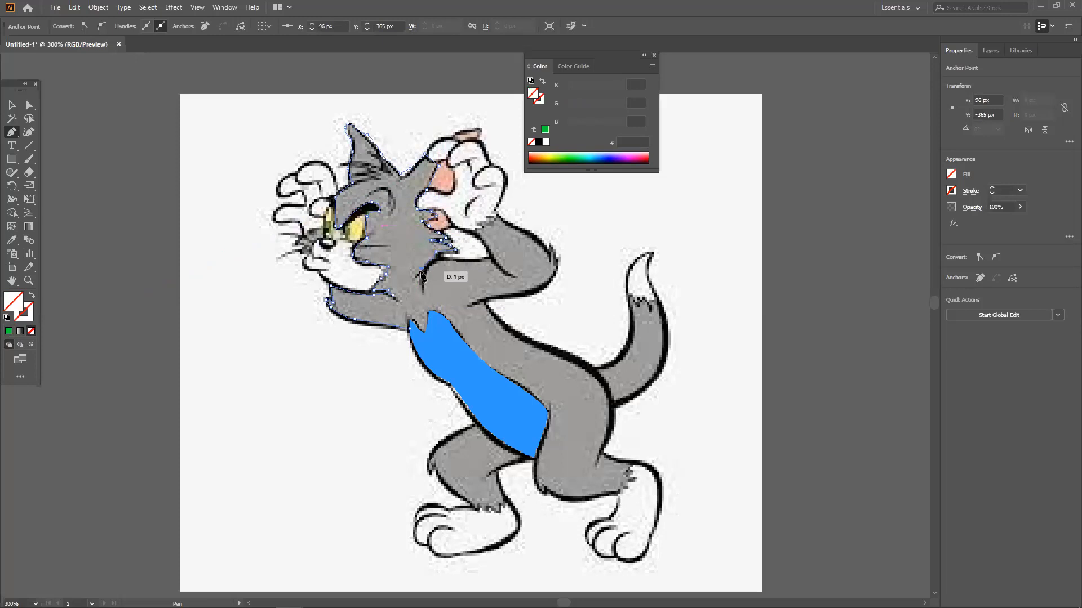
# Step: Trace the neck crease and the top edge of the upper arm, ending along the bent elbow's inner line toward the raised hand
pyautogui.click(413, 276)
pyautogui.click(421, 275)
pyautogui.click(422, 281)
pyautogui.moveTo(427, 288); pyautogui.dragTo(429, 280)
pyautogui.click(427, 275)
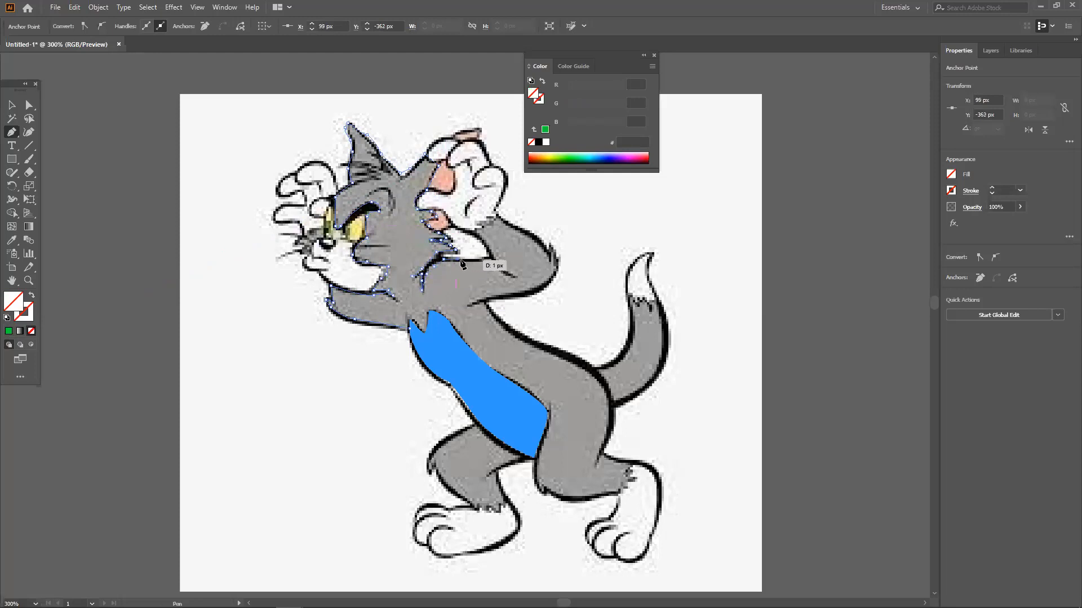
pyautogui.click(494, 262)
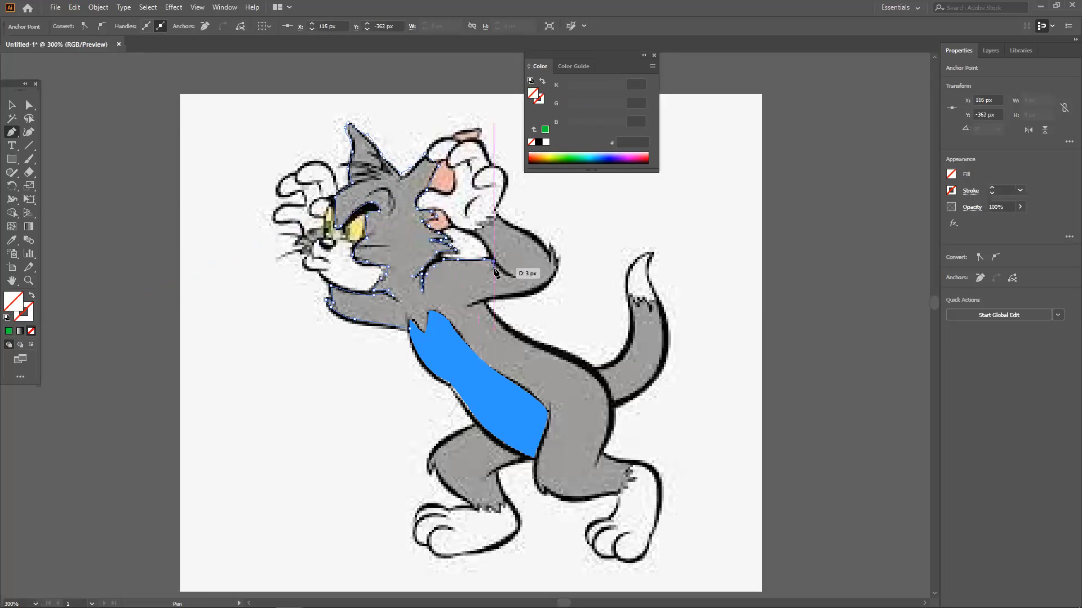
pyautogui.click(511, 274)
pyautogui.moveTo(511, 276); pyautogui.dragTo(487, 248)
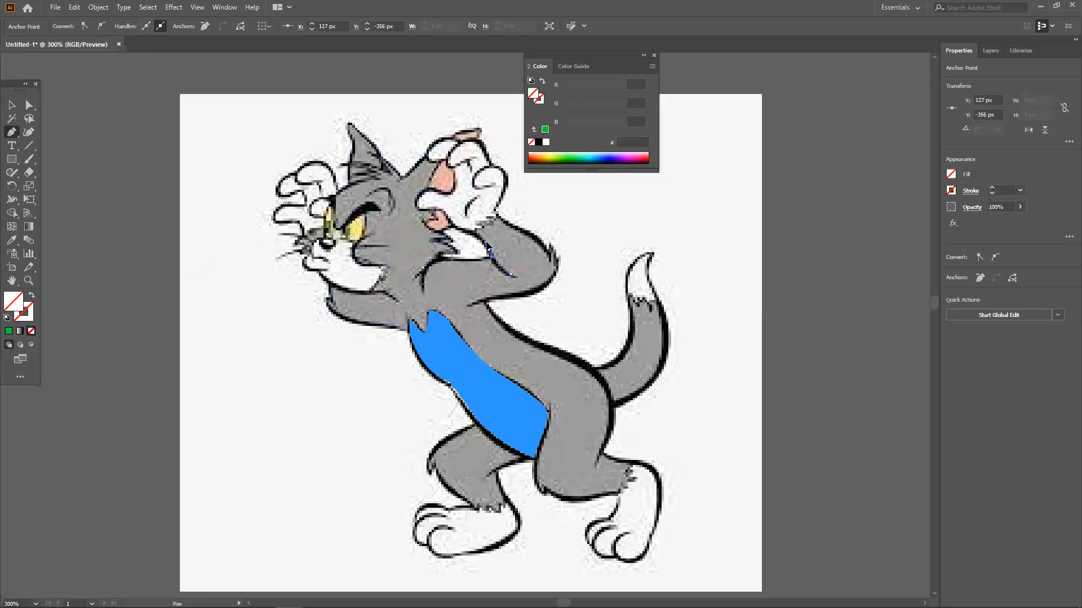
# Step: Continue the path across the wrist, around the raised arm's elbow, under the arm and down the back to the tail base
pyautogui.click(499, 214)
pyautogui.moveTo(551, 253); pyautogui.dragTo(550, 290)
pyautogui.moveTo(485, 299); pyautogui.dragTo(486, 304)
pyautogui.click(486, 306)
pyautogui.click(513, 328)
pyautogui.click(527, 343)
pyautogui.moveTo(556, 353); pyautogui.dragTo(565, 357)
pyautogui.moveTo(593, 367); pyautogui.dragTo(599, 372)
# Step: Trace the near hind leg down to the ankle fur and back up along the blue belly shape, closing the path at its starting point
pyautogui.moveTo(611, 409); pyautogui.dragTo(559, 271)
pyautogui.moveTo(565, 326); pyautogui.dragTo(587, 366)
pyautogui.moveTo(508, 359); pyautogui.dragTo(509, 361)
pyautogui.moveTo(507, 324); pyautogui.dragTo(508, 326)
pyautogui.moveTo(519, 277); pyautogui.dragTo(455, 232)
pyautogui.click(443, 224)
pyautogui.click(430, 208)
pyautogui.click(411, 183)
pyautogui.moveTo(404, 184); pyautogui.dragTo(378, 194)
pyautogui.moveTo(378, 196); pyautogui.dragTo(382, 203)
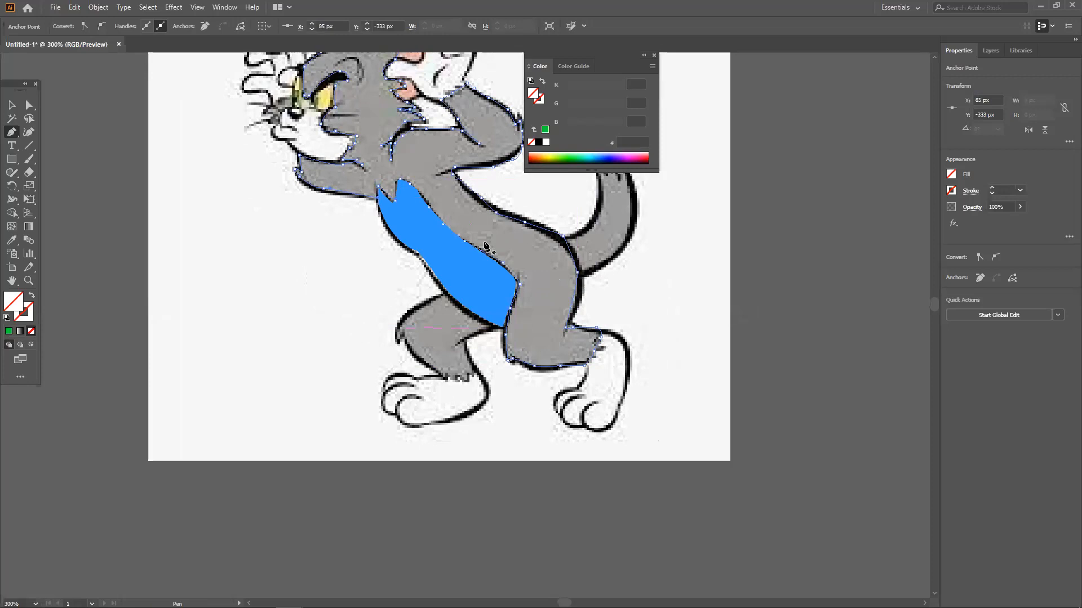
# Step: Fill the closed head-and-body shape with yellow-green C0FF17
pyautogui.click(556, 152)
pyautogui.scroll(2, 574, 198)
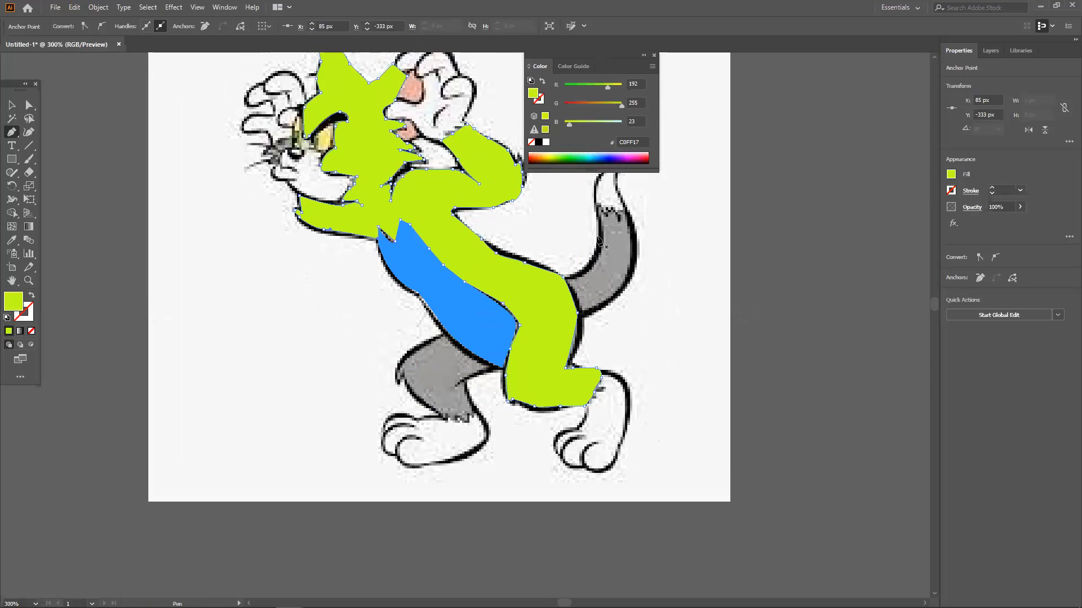
pyautogui.scroll(1, 602, 243)
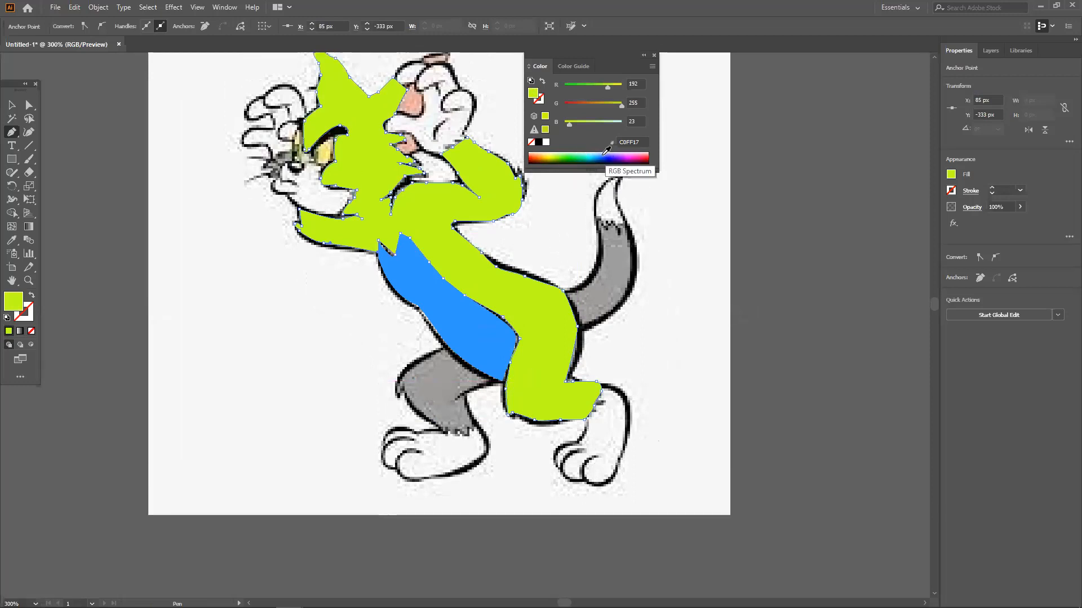
pyautogui.scroll(-2, 463, 169)
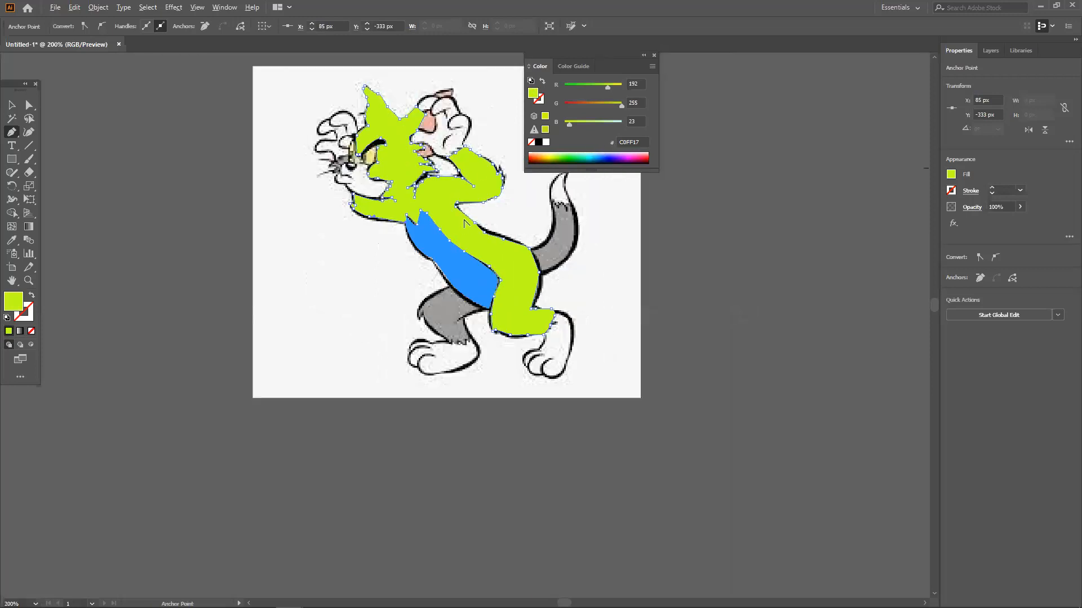
# Step: Move the linked grey cat image beside the artboard about 87 px left and 43 px down, away from the cyan vector cat
pyautogui.moveTo(667, 298); pyautogui.dragTo(618, 347)
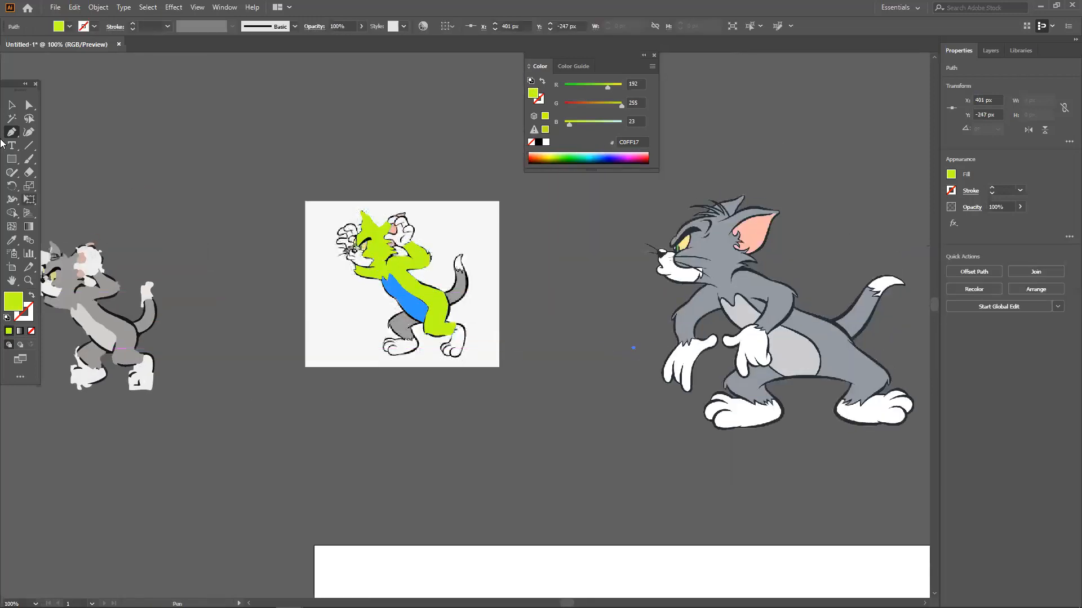
pyautogui.press('v')
pyautogui.click(634, 348)
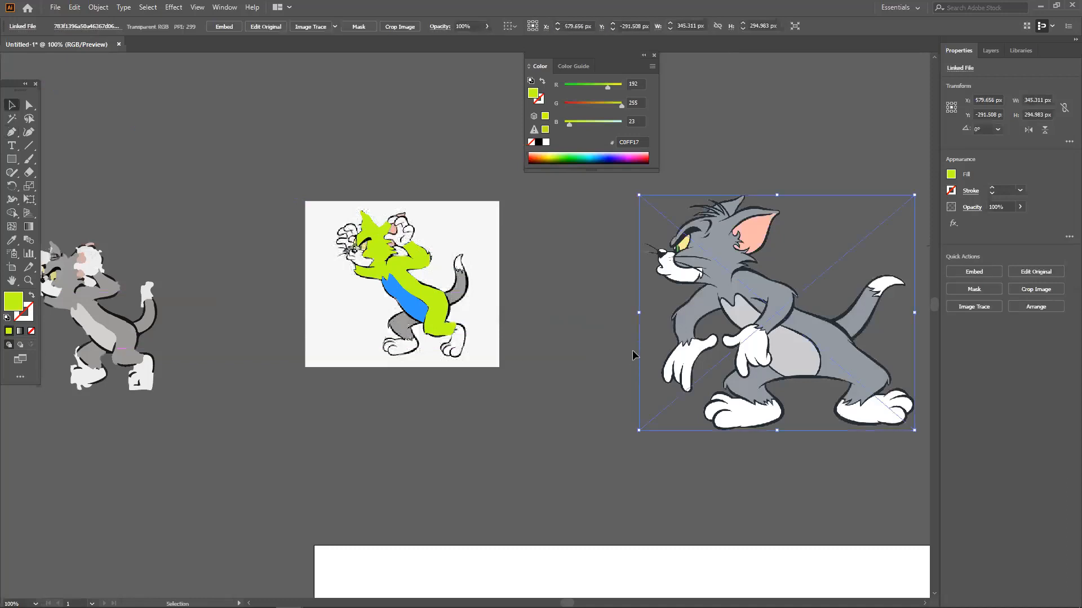
pyautogui.hscroll(10, 563, 327)
pyautogui.click(491, 295)
pyautogui.click(381, 287)
pyautogui.click(483, 276)
pyautogui.click(121, 280)
pyautogui.moveTo(121, 279); pyautogui.dragTo(8, 293)
pyautogui.moveTo(142, 288); pyautogui.dragTo(73, 323)
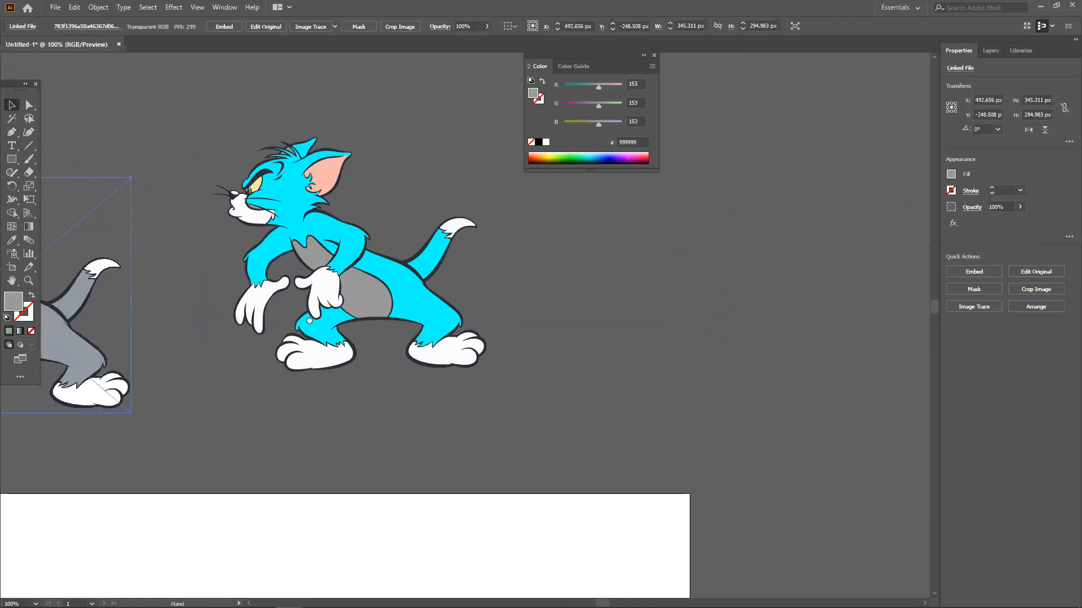
# Step: Pull the cyan head-and-arms piece out of the finished vector cat and undo the move
pyautogui.moveTo(309, 321); pyautogui.dragTo(566, 377)
pyautogui.moveTo(387, 307); pyautogui.dragTo(212, 332)
pyautogui.click(449, 333)
pyautogui.moveTo(551, 260); pyautogui.dragTo(329, 288)
pyautogui.click(347, 387)
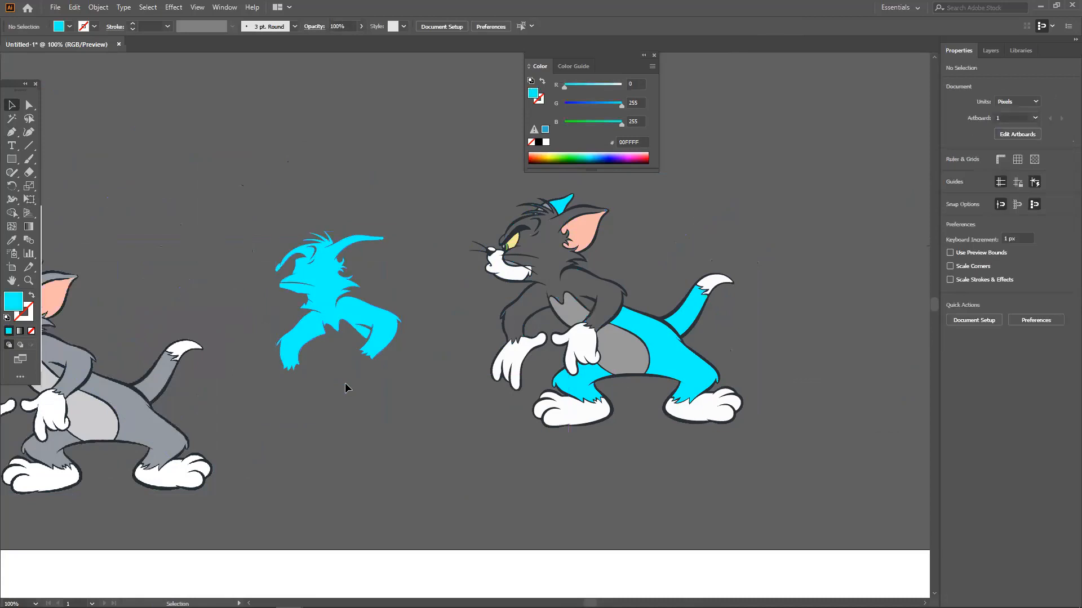
pyautogui.hotkey('ctrl', 'z')
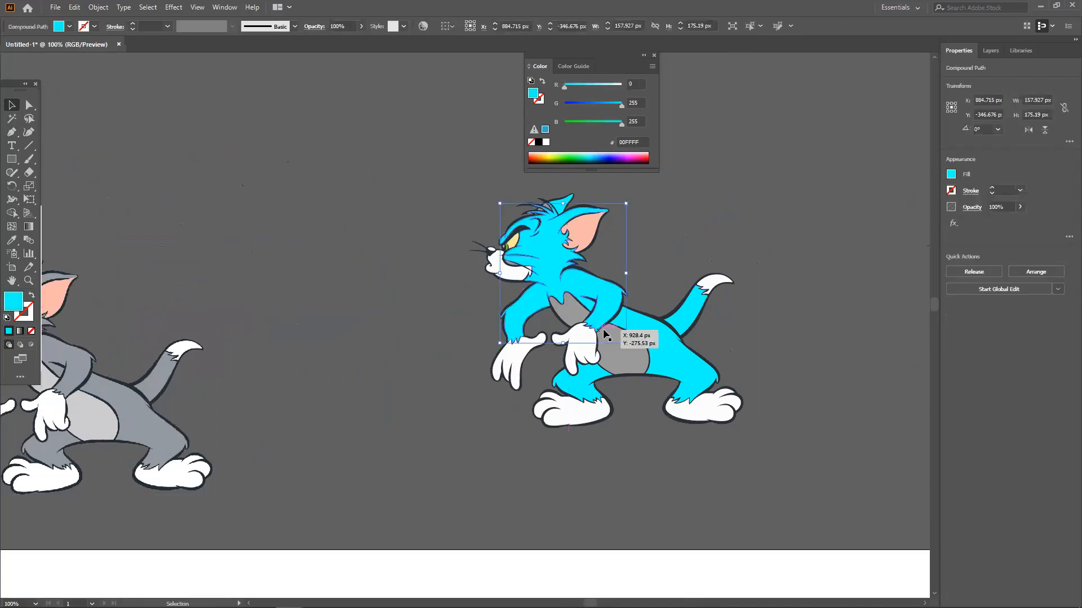
# Step: Pull out the cyan cat's body, tail, white tail tip and far hind leg pieces one at a time, undoing each move
pyautogui.moveTo(676, 366); pyautogui.dragTo(846, 317)
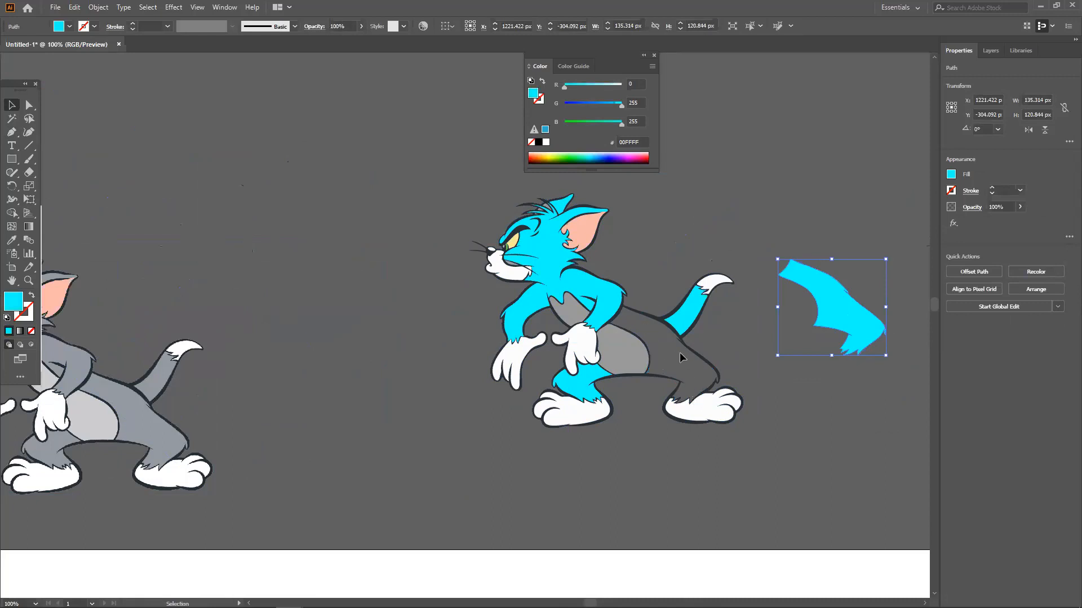
pyautogui.hotkey('ctrl', 'z')
pyautogui.moveTo(686, 321); pyautogui.dragTo(809, 306)
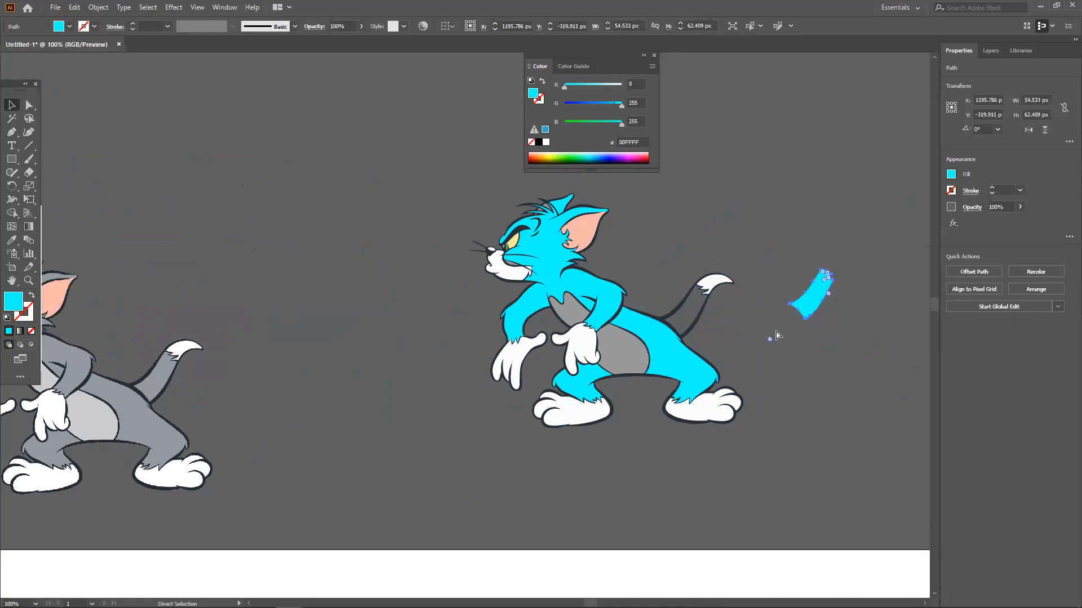
pyautogui.hotkey('ctrl', 'z')
pyautogui.moveTo(720, 281); pyautogui.dragTo(790, 273)
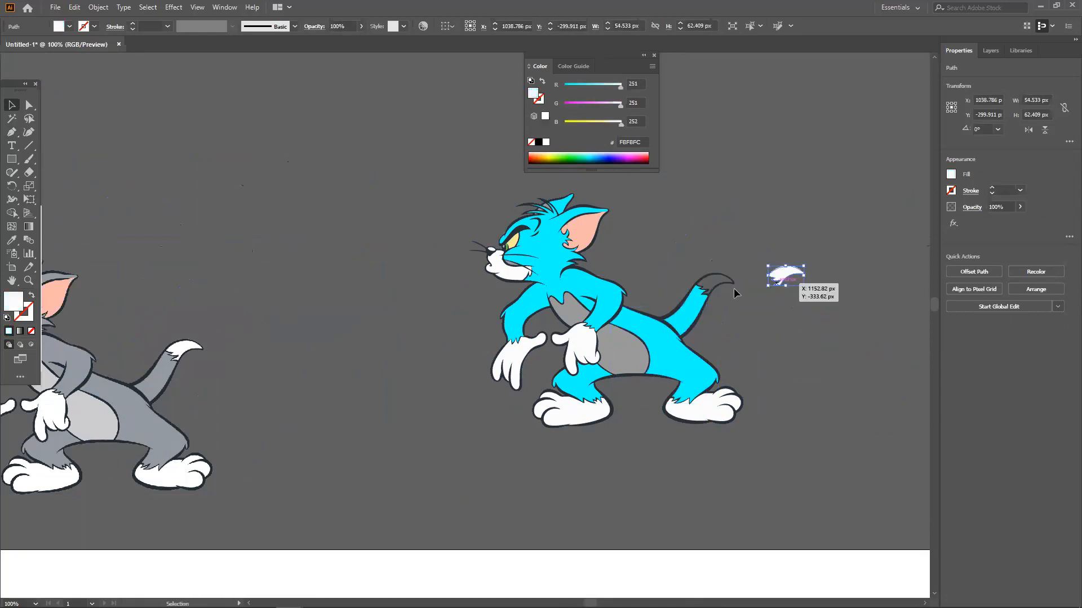
pyautogui.hotkey('ctrl', 'z')
pyautogui.click(748, 331)
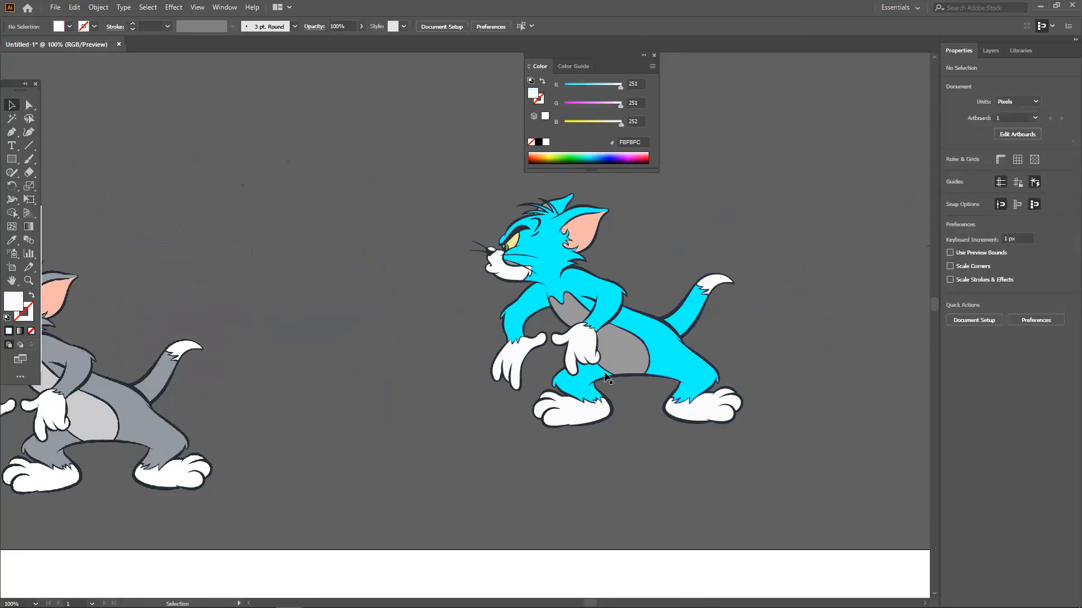
pyautogui.moveTo(575, 385); pyautogui.dragTo(788, 347)
pyautogui.hotkey('ctrl', 'z')
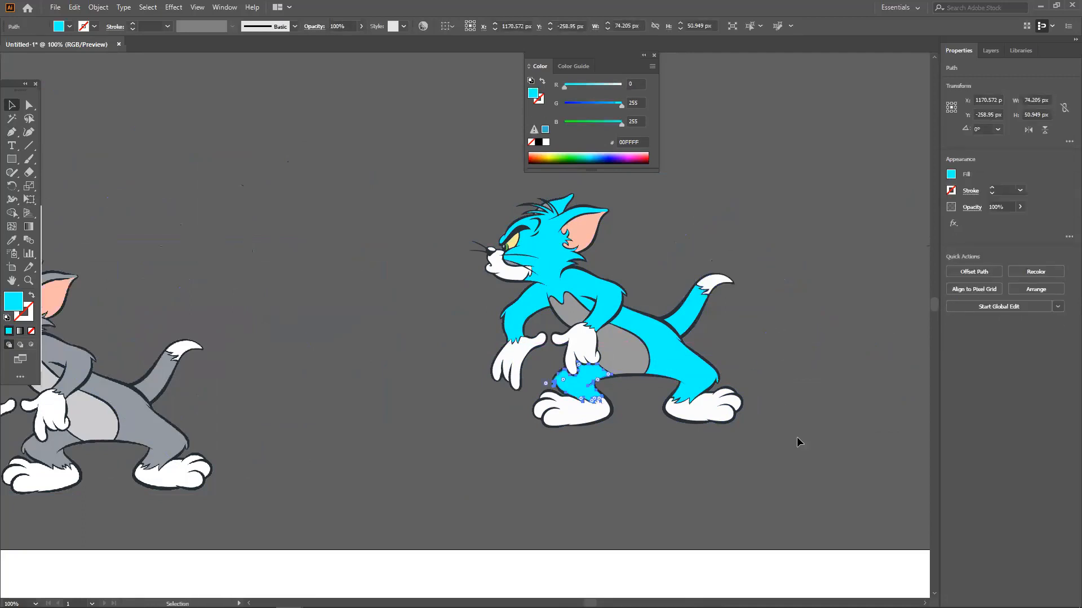
# Step: Select all pieces of the cyan vector cat and place a duplicate of them to its right
pyautogui.click(796, 438)
pyautogui.moveTo(779, 428); pyautogui.dragTo(499, 406)
pyautogui.moveTo(429, 321); pyautogui.dragTo(654, 359)
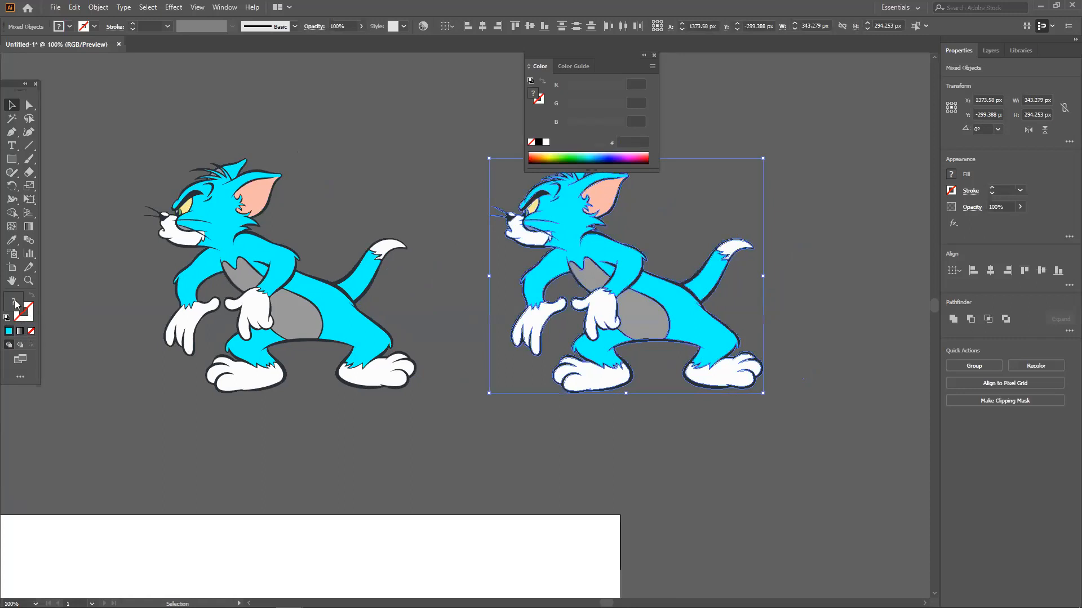
# Step: Move the duplicate cat's cyan body and tail, white tail tip, both white feet and grey belly pieces out to the right of its outline
pyautogui.click(648, 354)
pyautogui.moveTo(696, 330); pyautogui.dragTo(841, 246)
pyautogui.moveTo(727, 277); pyautogui.dragTo(885, 271)
pyautogui.moveTo(741, 248); pyautogui.dragTo(837, 250)
pyautogui.moveTo(728, 371); pyautogui.dragTo(875, 301)
pyautogui.moveTo(626, 319); pyautogui.dragTo(904, 266)
pyautogui.moveTo(589, 373); pyautogui.dragTo(874, 345)
# Step: Move the duplicate's far hind leg, near hand, cyan head-and-arms and pink inner ear pieces onto the pile of separated fills
pyautogui.click(601, 310)
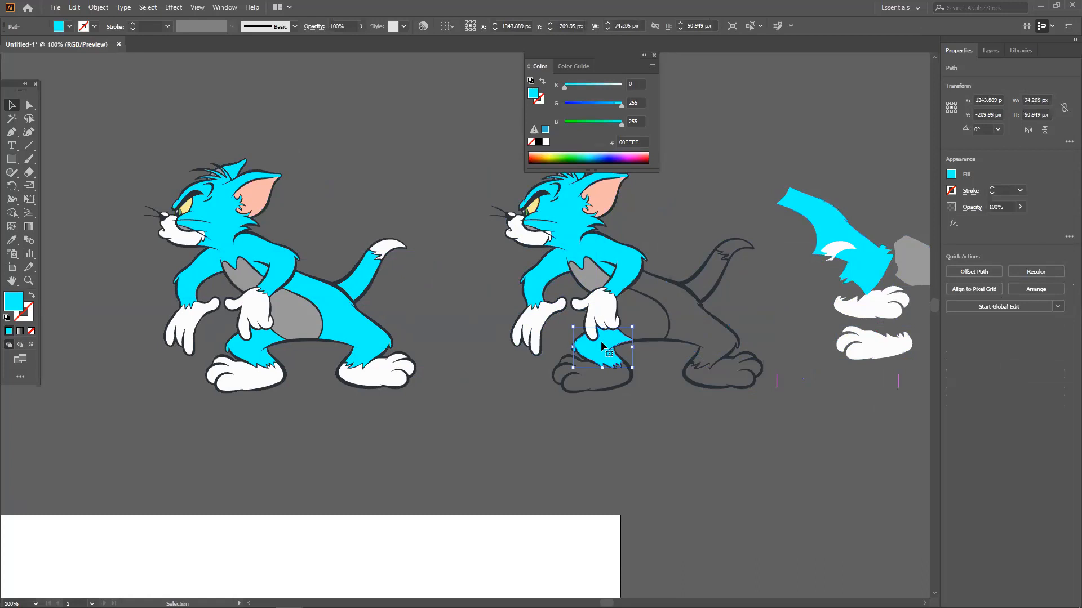
pyautogui.moveTo(601, 345); pyautogui.dragTo(833, 299)
pyautogui.moveTo(602, 309); pyautogui.dragTo(819, 289)
pyautogui.moveTo(597, 250); pyautogui.dragTo(877, 275)
pyautogui.moveTo(600, 203); pyautogui.dragTo(818, 232)
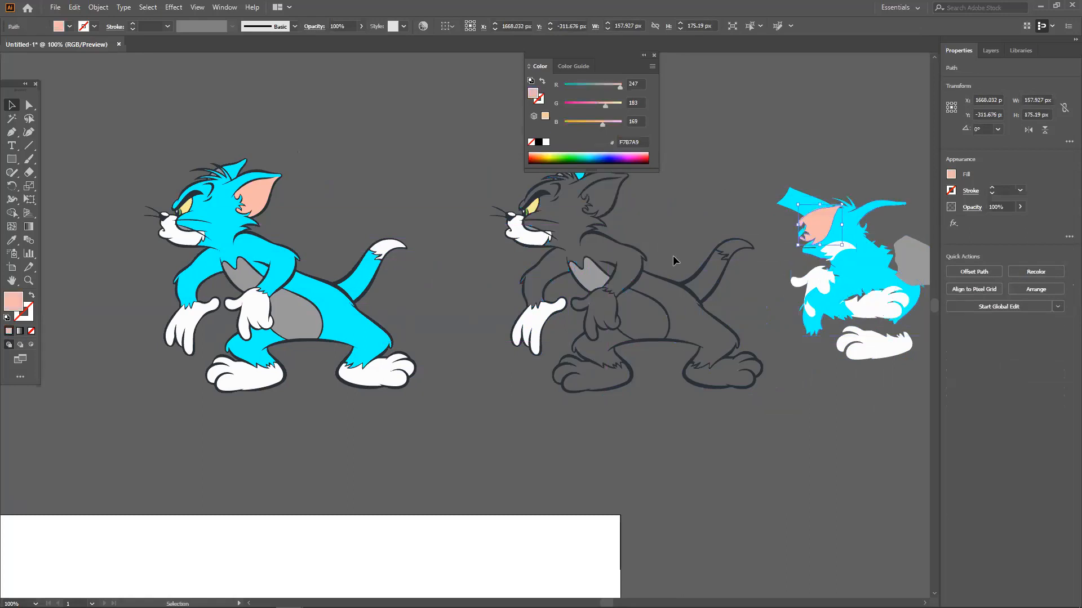
# Step: Move the duplicate's chest, far hand, muzzle and far ear fills to the pile, and place the dark outline above the original cyan cat
pyautogui.moveTo(589, 275); pyautogui.dragTo(912, 275)
pyautogui.moveTo(535, 326); pyautogui.dragTo(896, 276)
pyautogui.scroll(3, 675, 267)
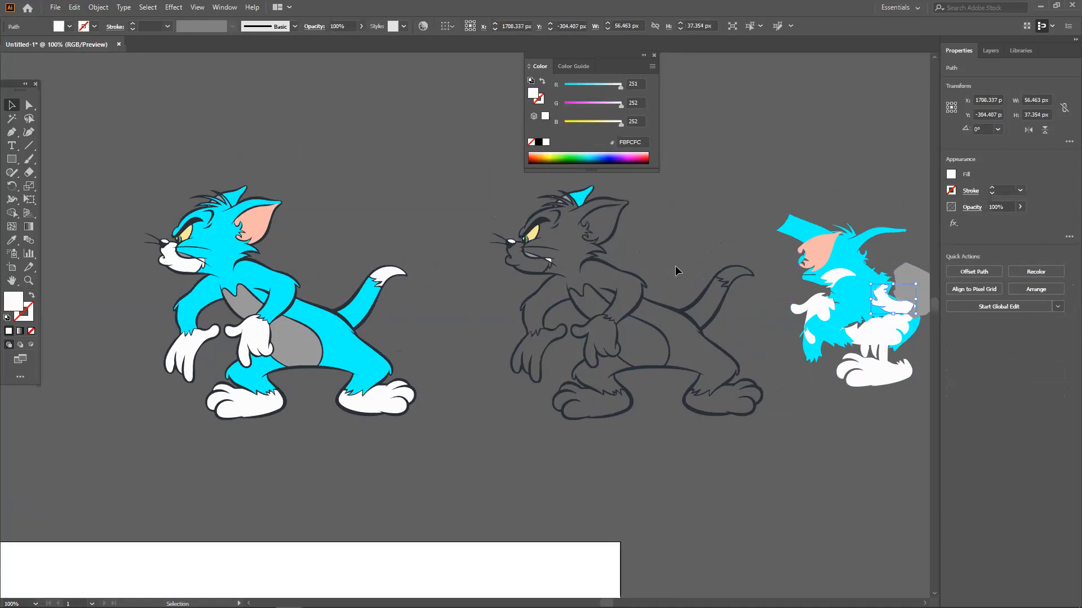
pyautogui.moveTo(581, 251); pyautogui.dragTo(851, 315)
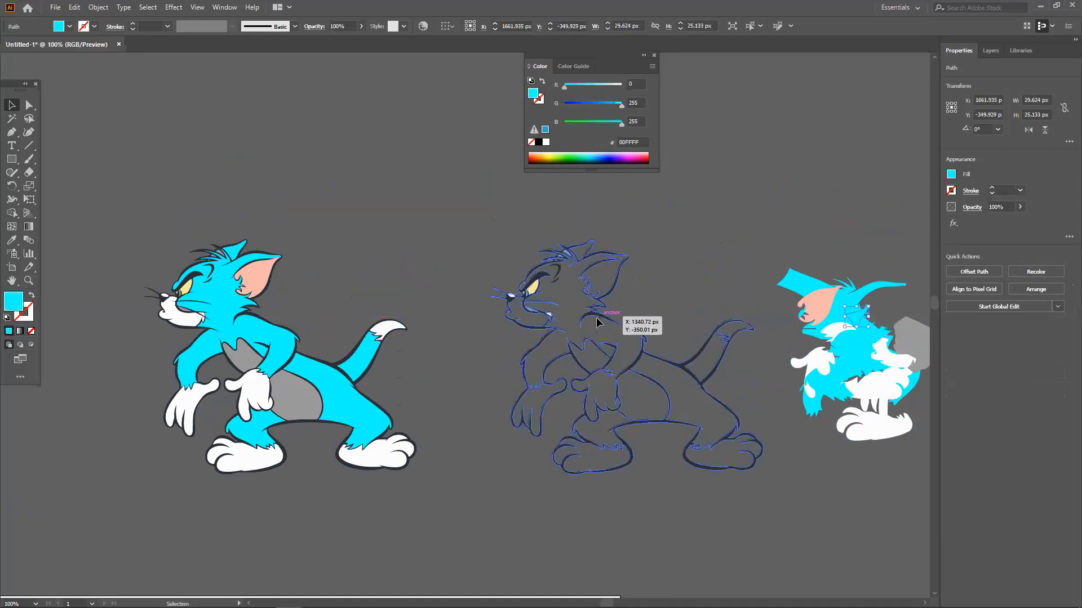
pyautogui.scroll(-1, 636, 343)
pyautogui.moveTo(655, 308); pyautogui.dragTo(324, 128)
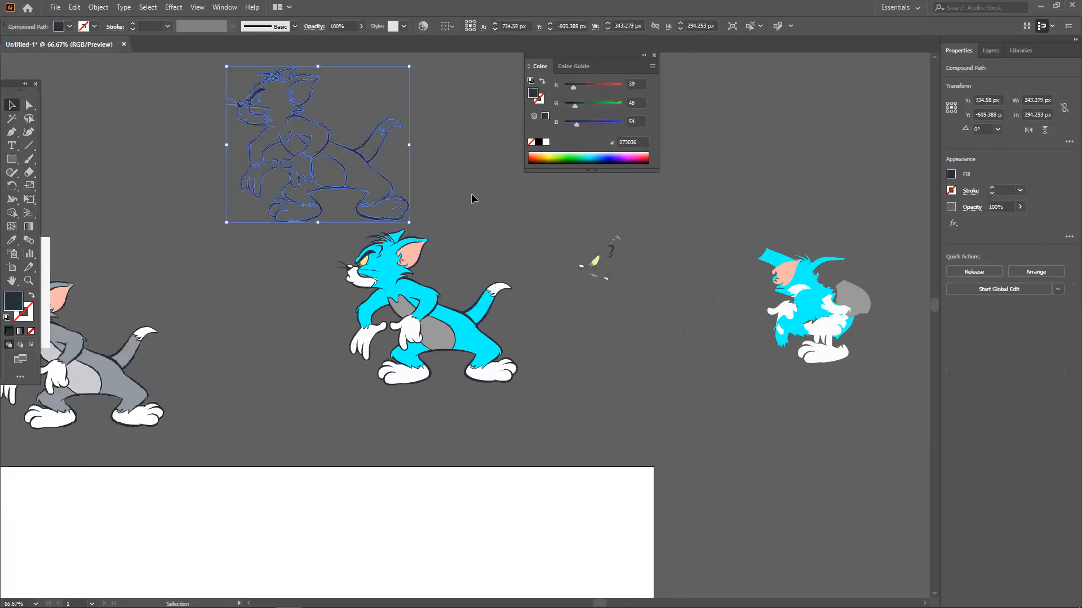
# Step: Move the dark cat outline a little further up and to the left of the original cyan cat, leaving it deselected
pyautogui.click(472, 194)
pyautogui.scroll(1, 622, 319)
pyautogui.moveTo(364, 167); pyautogui.dragTo(324, 154)
pyautogui.hotkey('ctrl', 'shift', 'a')
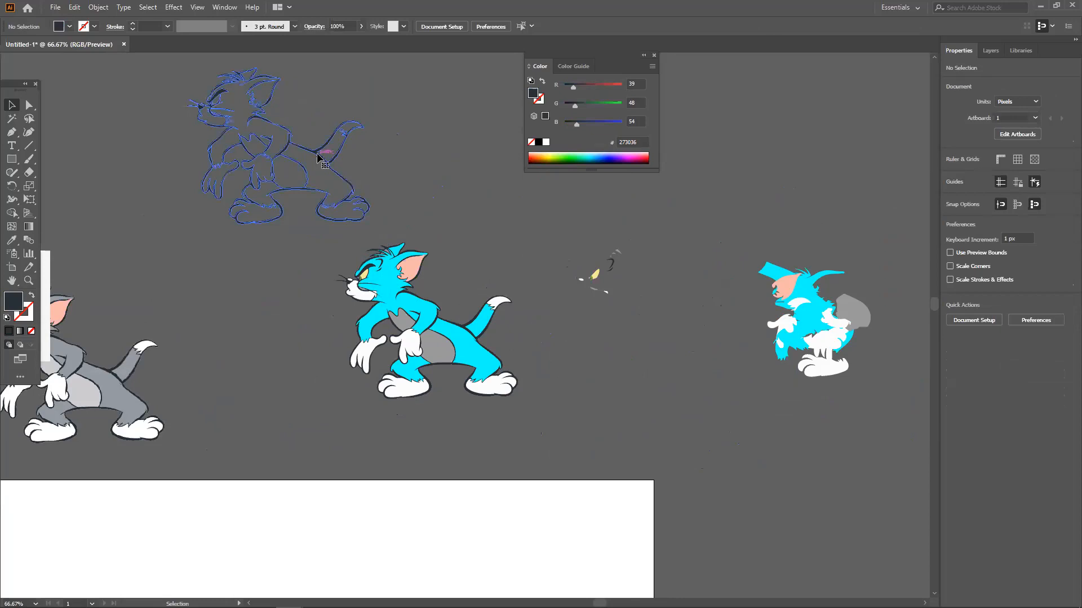
# Step: Recolour the separated cat outline orange (#B95E00)
pyautogui.click(319, 158)
pyautogui.click(540, 160)
pyautogui.click(544, 218)
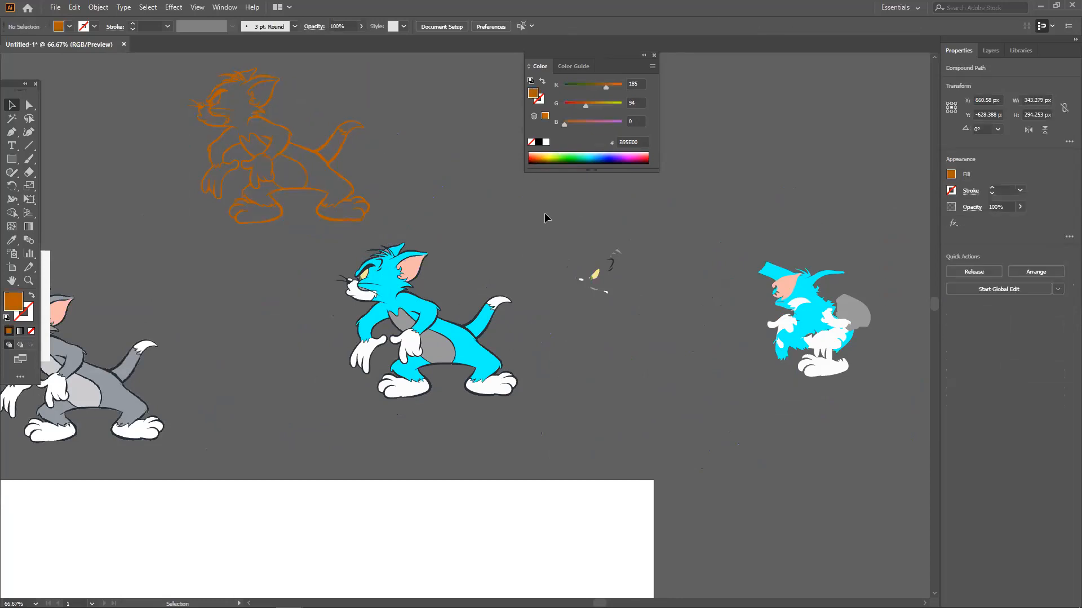
# Step: Set the separated cat outline's fill to bright cyan (#17FFFB)
pyautogui.click(338, 164)
pyautogui.click(575, 157)
pyautogui.moveTo(576, 155)
pyautogui.mouseDown()
pyautogui.moveTo(602, 149)
pyautogui.moveTo(589, 152)
pyautogui.mouseUp()
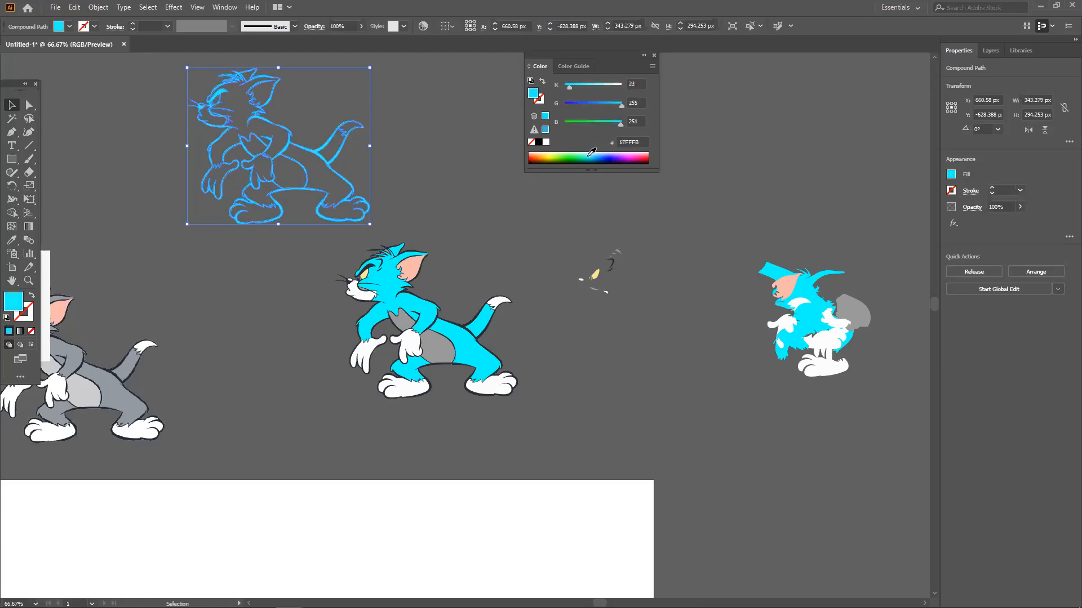
pyautogui.click(535, 207)
pyautogui.scroll(1, 529, 231)
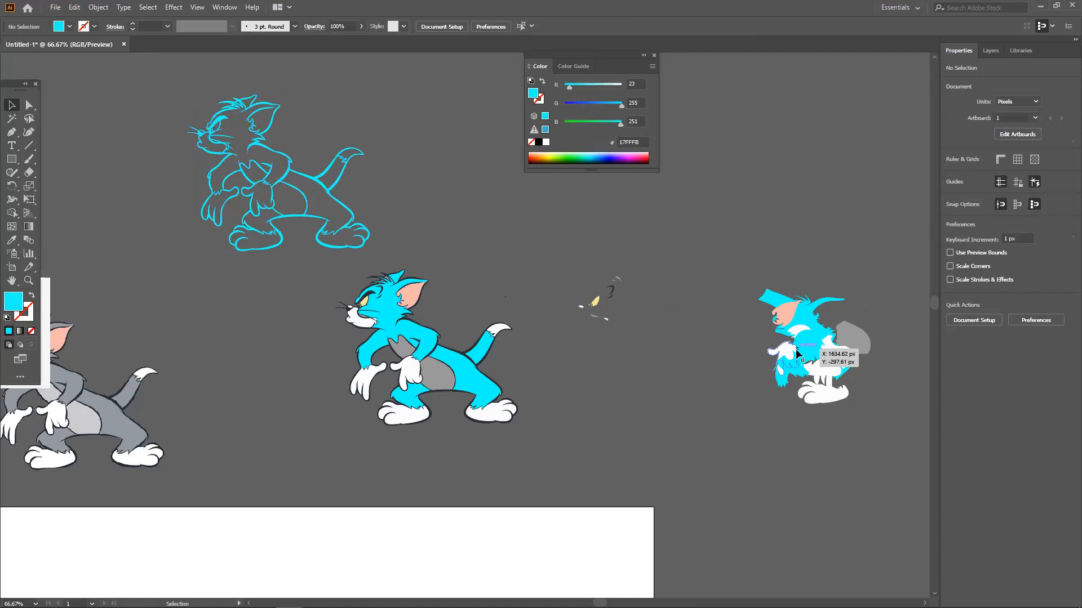
pyautogui.scroll(3, 718, 340)
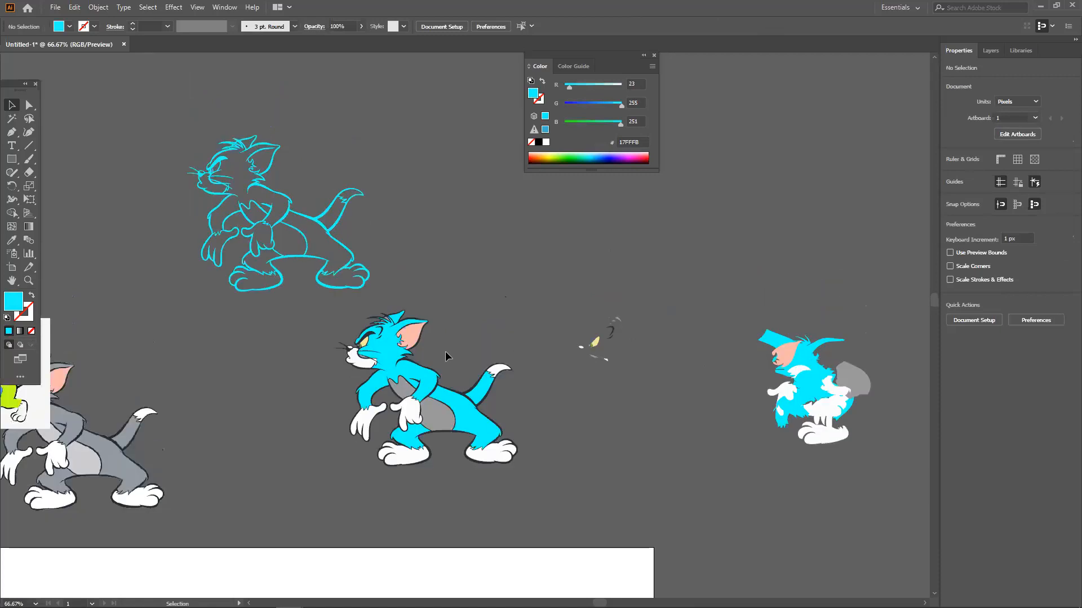
# Step: Move the cyan outline directly above the cyan cat, and place the linked grey cat image in the empty space to its upper left
pyautogui.moveTo(354, 296); pyautogui.dragTo(481, 280)
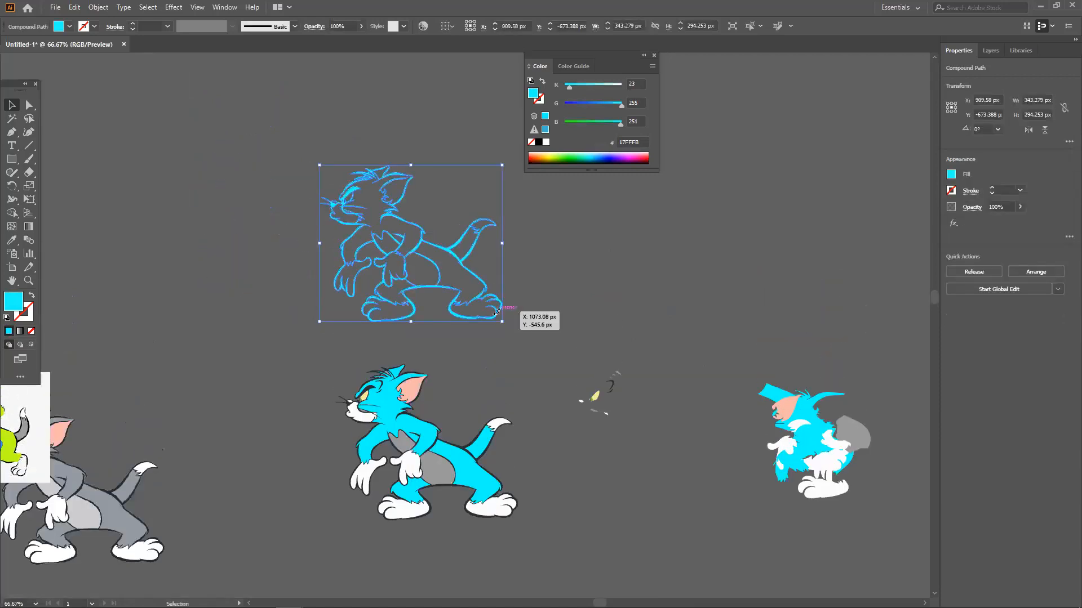
pyautogui.scroll(2, 496, 311)
pyautogui.scroll(-1, 497, 316)
pyautogui.click(92, 543)
pyautogui.moveTo(92, 543); pyautogui.dragTo(230, 204)
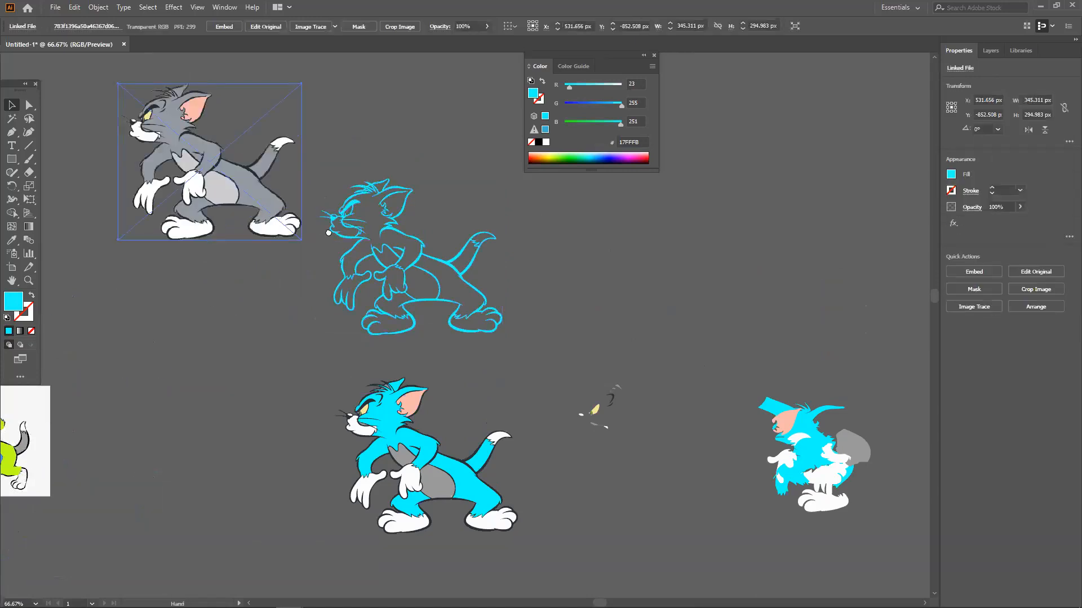
pyautogui.moveTo(328, 232); pyautogui.dragTo(558, 367)
pyautogui.moveTo(426, 268); pyautogui.dragTo(310, 204)
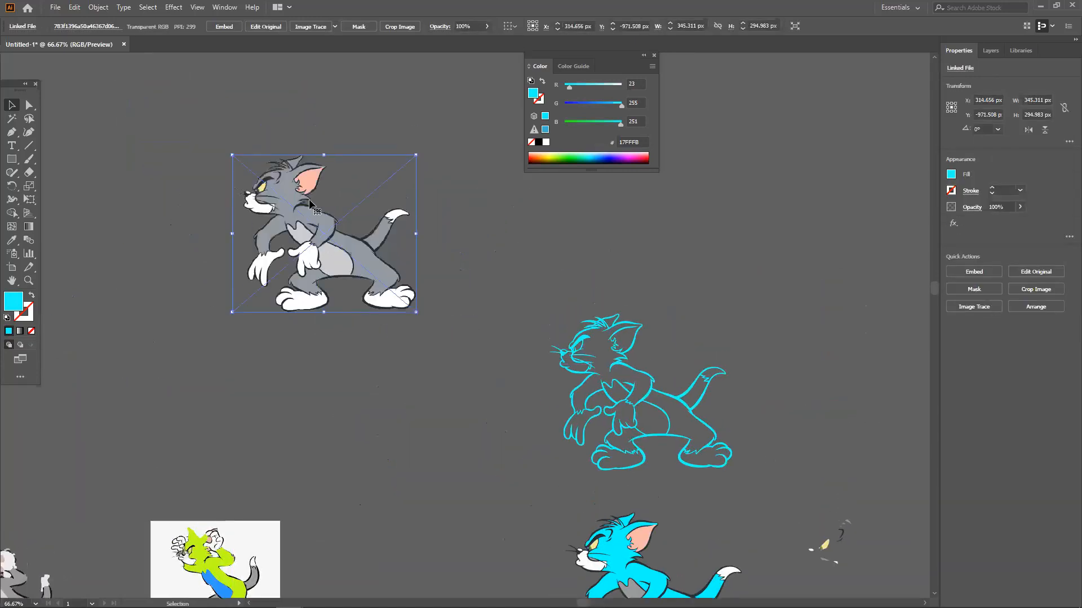
# Step: Convert the grey cat image with Image Trace using the 16 Colors preset, expanding the tracing into ungrouped vector shapes
pyautogui.click(364, 113)
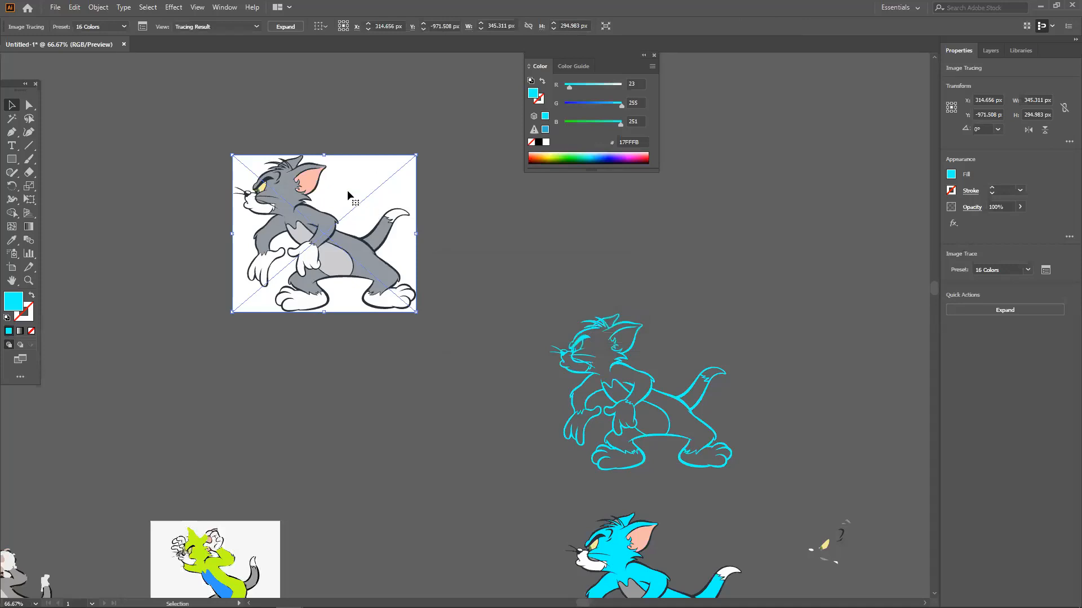
pyautogui.click(286, 27)
pyautogui.rightClick(350, 229)
pyautogui.click(397, 324)
pyautogui.click(479, 249)
# Step: Pull the white background shape away from the traced grey cat and delete it
pyautogui.moveTo(358, 186)
pyautogui.mouseDown()
pyautogui.moveTo(580, 208)
pyautogui.moveTo(259, 355)
pyautogui.moveTo(142, 215)
pyautogui.mouseUp()
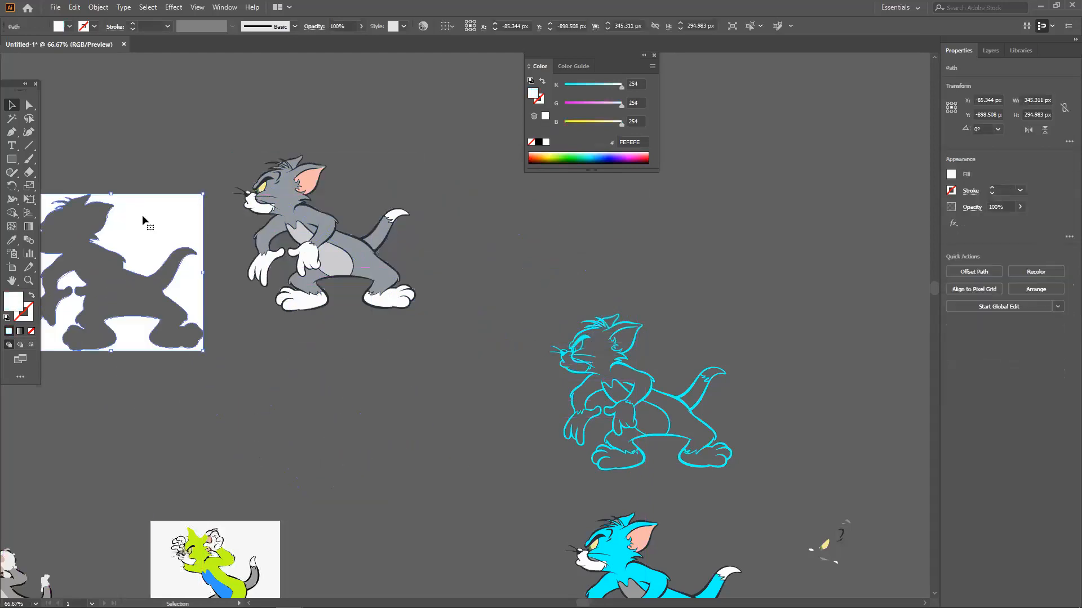
pyautogui.press('Delete')
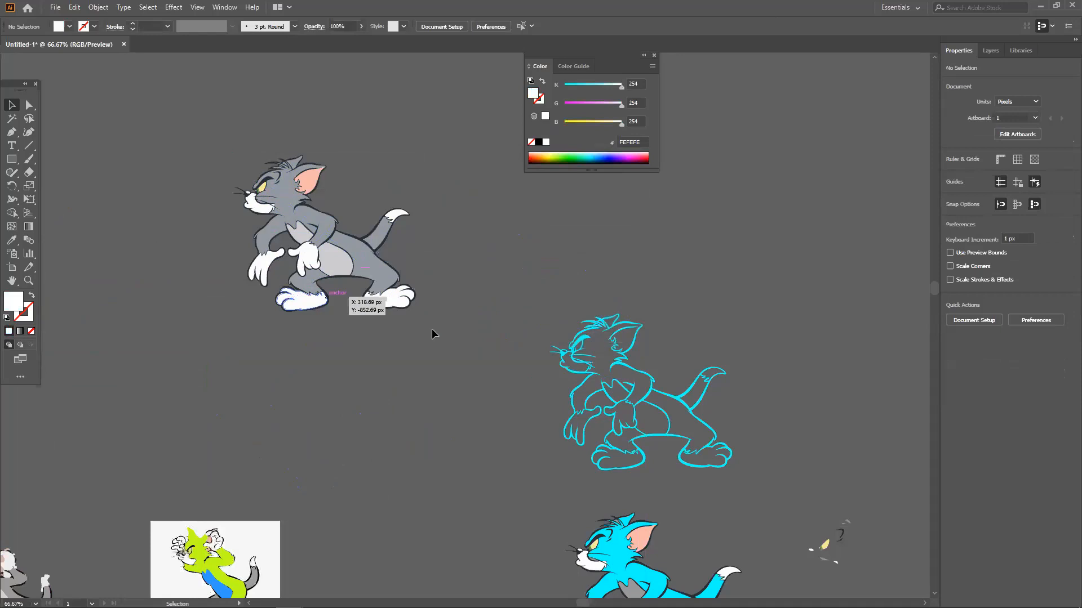
pyautogui.scroll(-2, 536, 374)
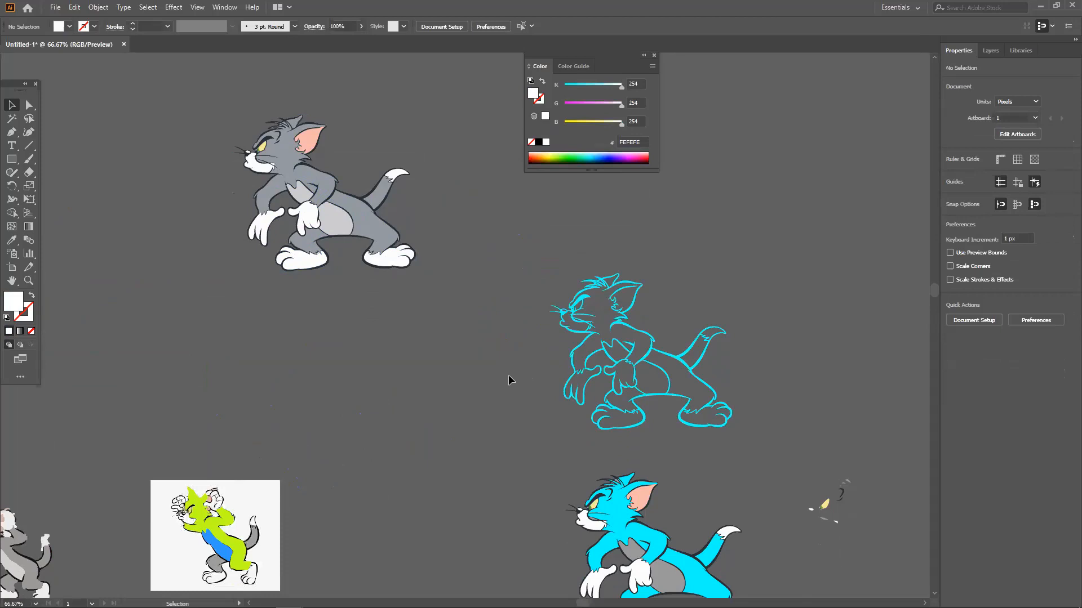
pyautogui.scroll(2, 509, 374)
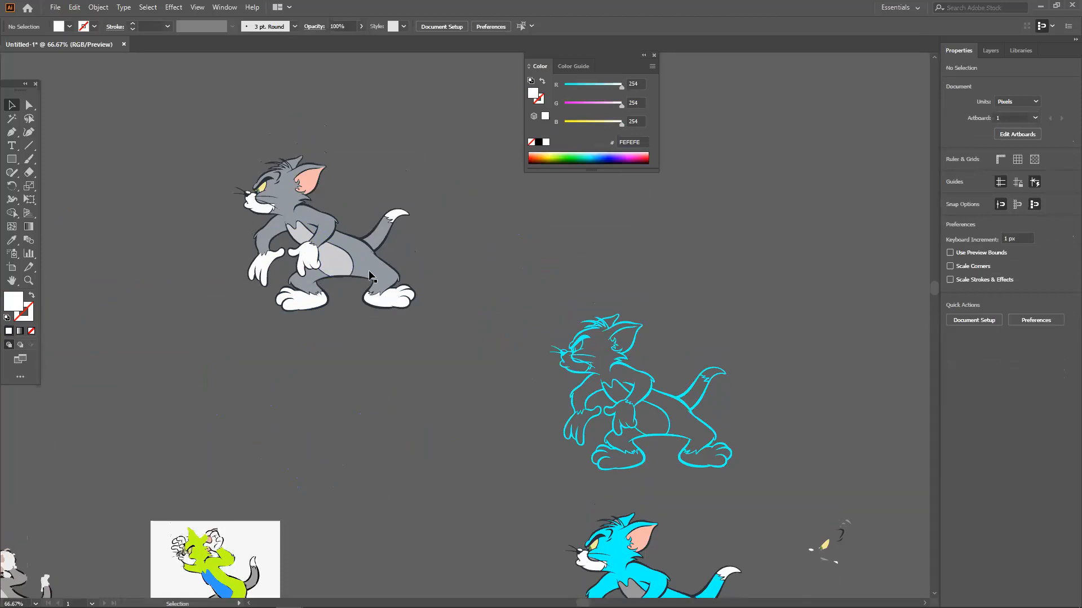
# Step: Move the cyan cat outline to the empty canvas area left of the traced grey cat
pyautogui.scroll(-1, 340, 257)
pyautogui.moveTo(289, 302); pyautogui.dragTo(539, 340)
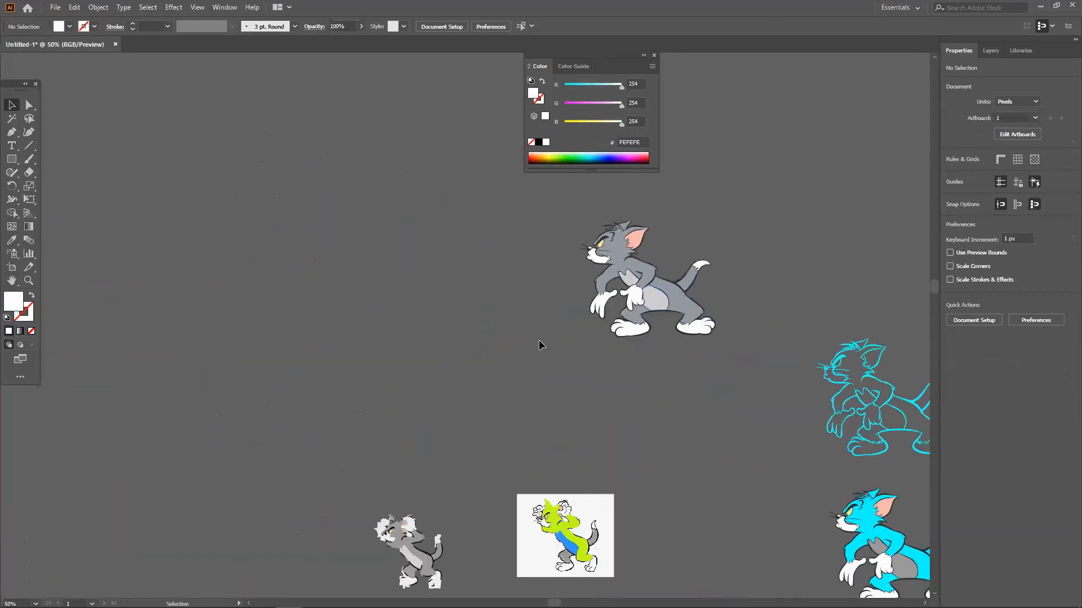
pyautogui.scroll(-1, 534, 339)
pyautogui.moveTo(465, 345); pyautogui.dragTo(406, 301)
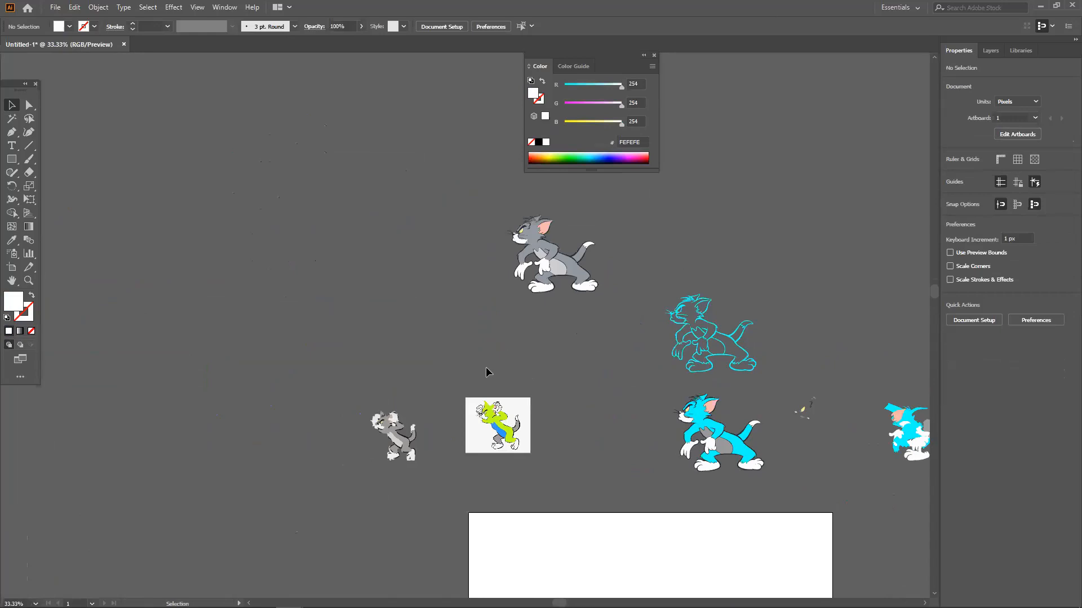
pyautogui.moveTo(704, 328); pyautogui.dragTo(411, 281)
pyautogui.click(383, 227)
# Step: Draw a 463 by 415 px rectangle covering the cyan outline and fill it with crimson (#A20049)
pyautogui.scroll(1, 326, 193)
pyautogui.scroll(1, 497, 283)
pyautogui.scroll(1, 410, 279)
pyautogui.moveTo(12, 159); pyautogui.dragTo(54, 162)
pyautogui.moveTo(188, 93); pyautogui.dragTo(557, 423)
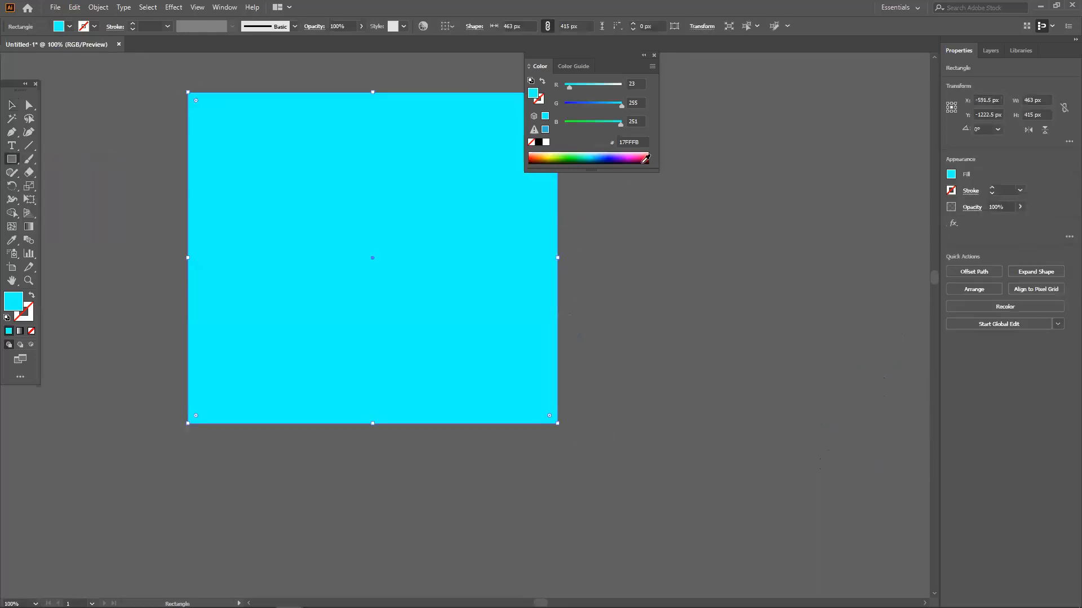
pyautogui.click(642, 153)
pyautogui.click(11, 105)
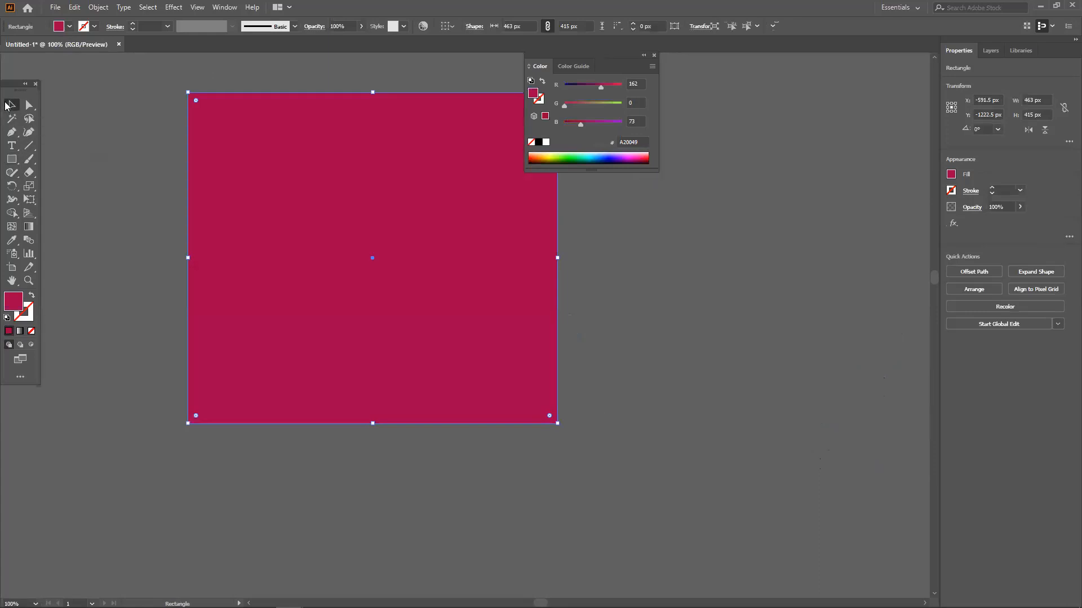
# Step: Send the crimson rectangle to the back and shift it slightly right so it frames the cyan outline
pyautogui.rightClick(310, 249)
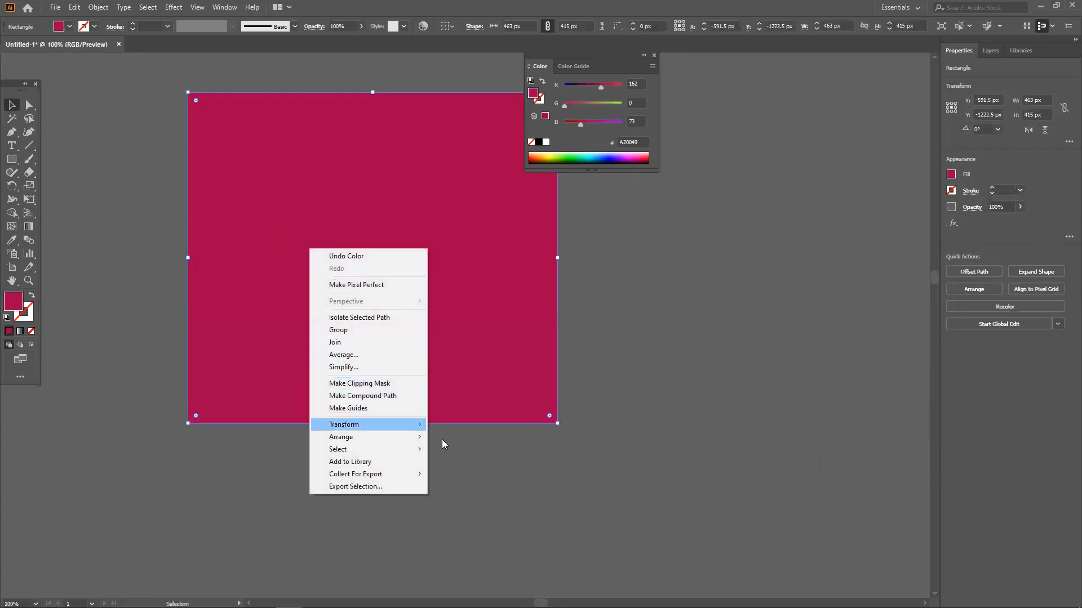
pyautogui.moveTo(372, 439)
pyautogui.click(483, 474)
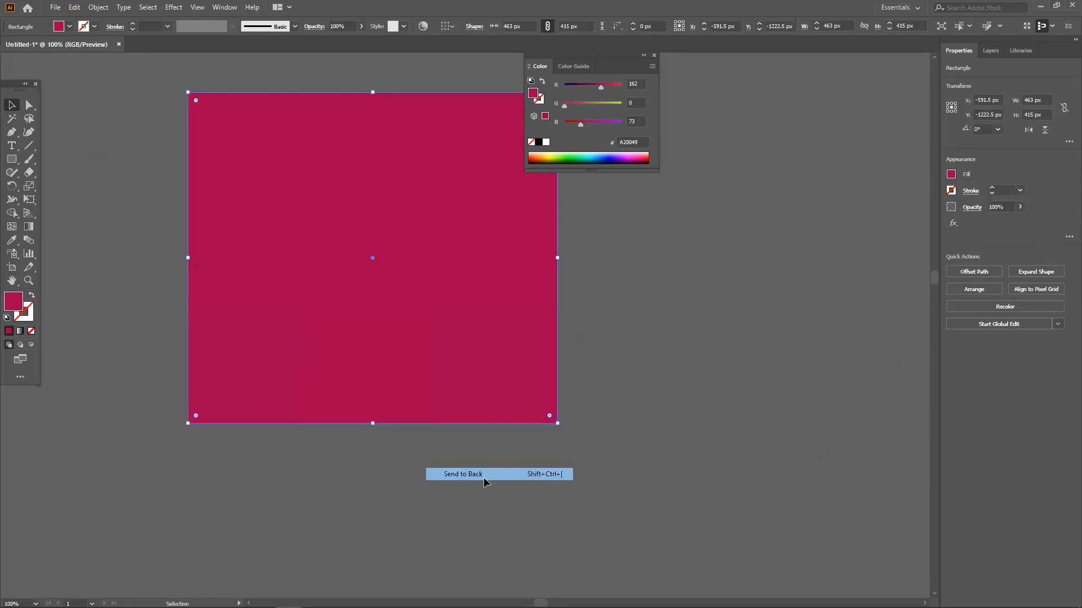
pyautogui.moveTo(442, 419); pyautogui.dragTo(462, 421)
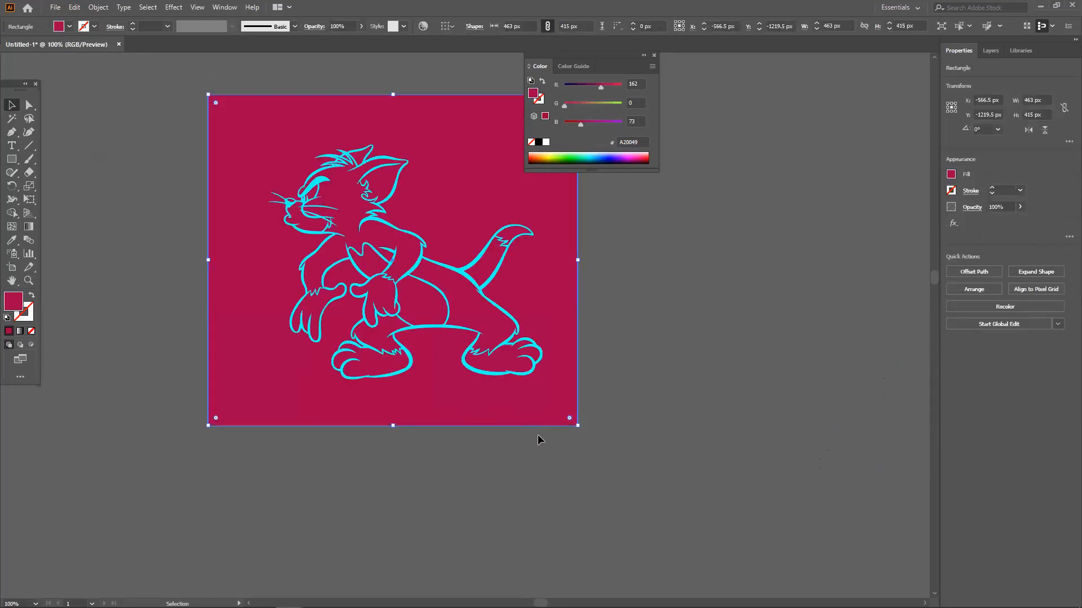
pyautogui.click(712, 336)
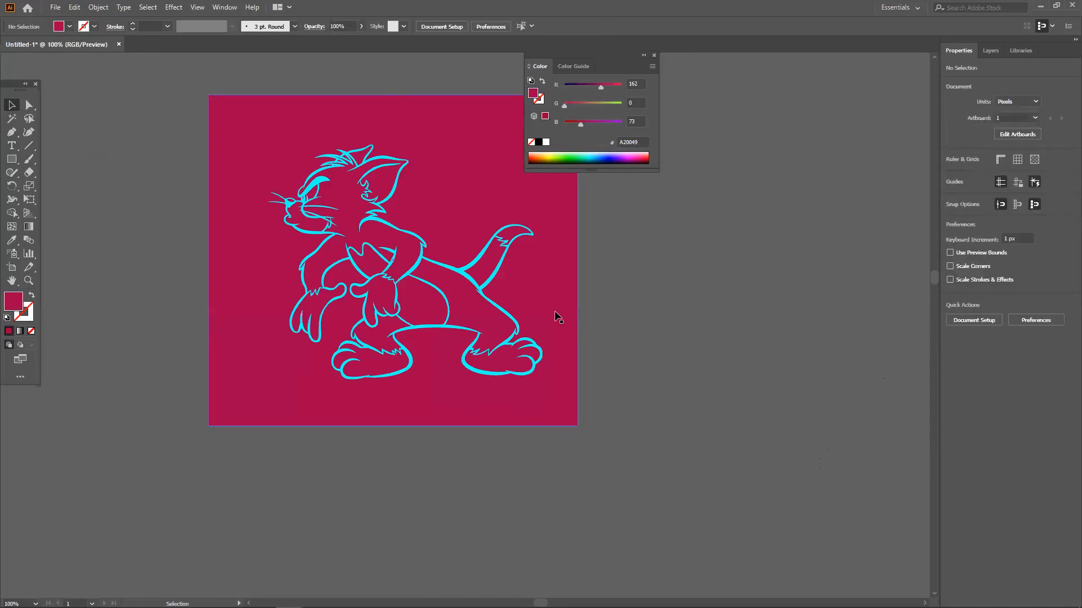
# Step: Separate the crimson rectangle and the cyan outline by moving the rectangle left and the outline right
pyautogui.moveTo(572, 302); pyautogui.dragTo(367, 302)
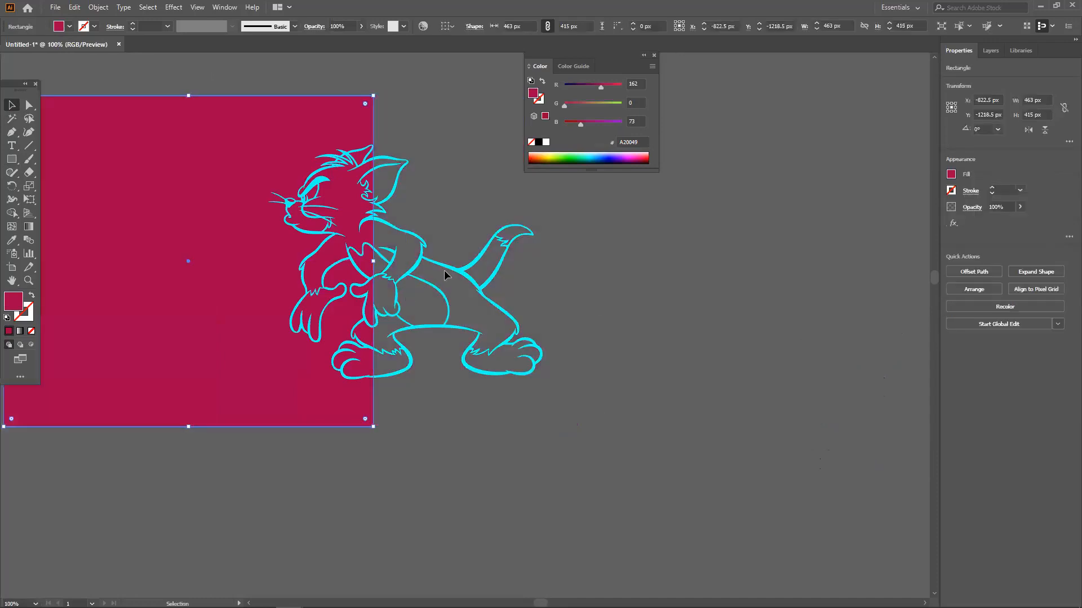
pyautogui.moveTo(444, 275); pyautogui.dragTo(601, 268)
pyautogui.click(599, 276)
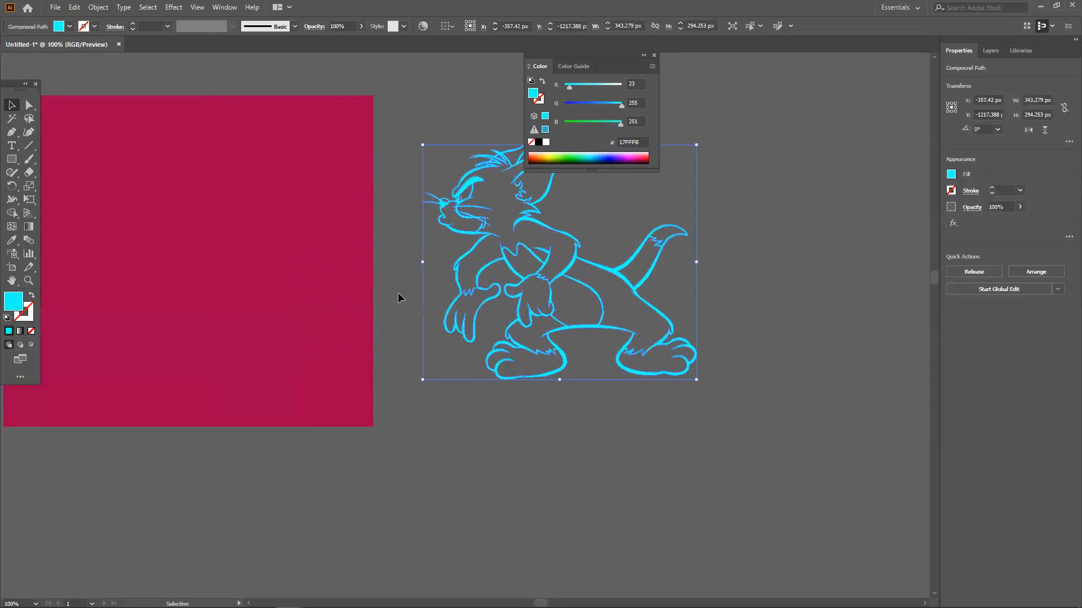
# Step: Swap the cat outline's cyan fill to its stroke and raise the stroke weight to 6 pt
pyautogui.click(31, 297)
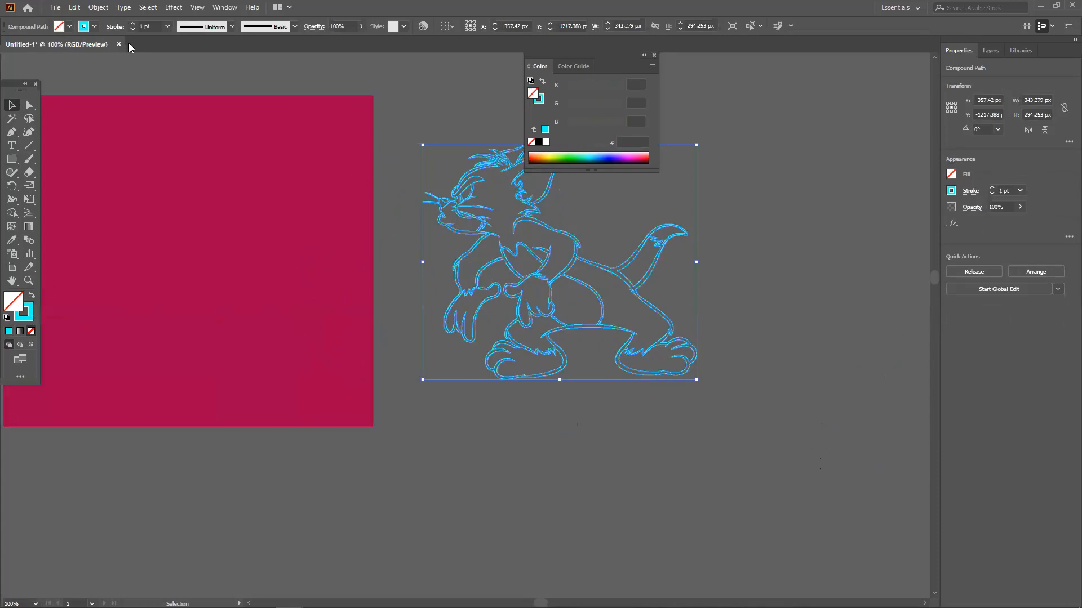
pyautogui.click(133, 24)
pyautogui.click(133, 24)
pyautogui.click(133, 24)
pyautogui.click(133, 24)
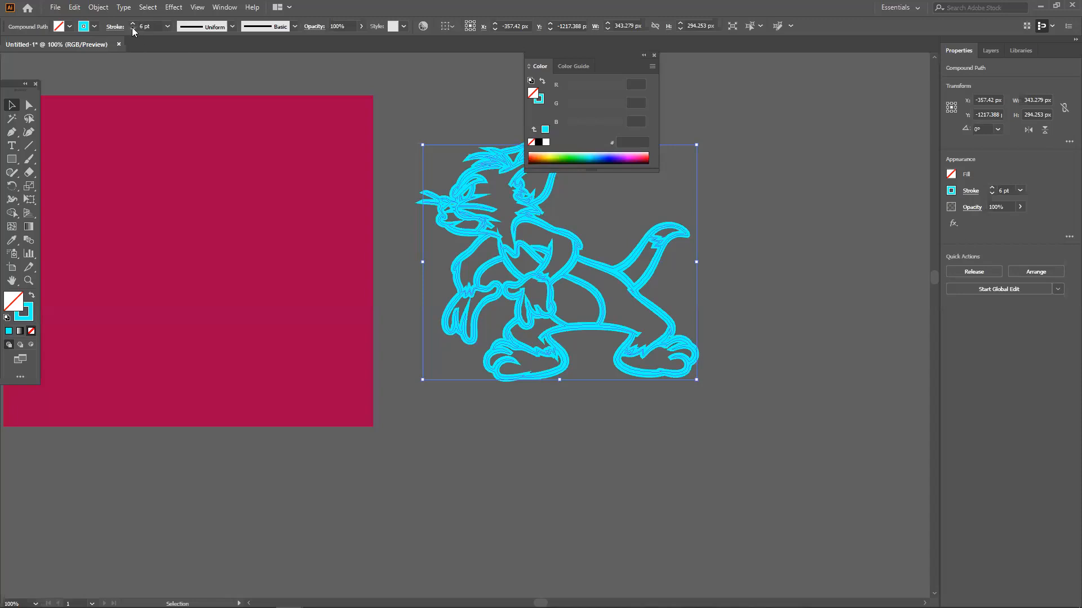
# Step: Reduce the cat outline's stroke weight to 0 pt and reselect the outline
pyautogui.click(133, 28)
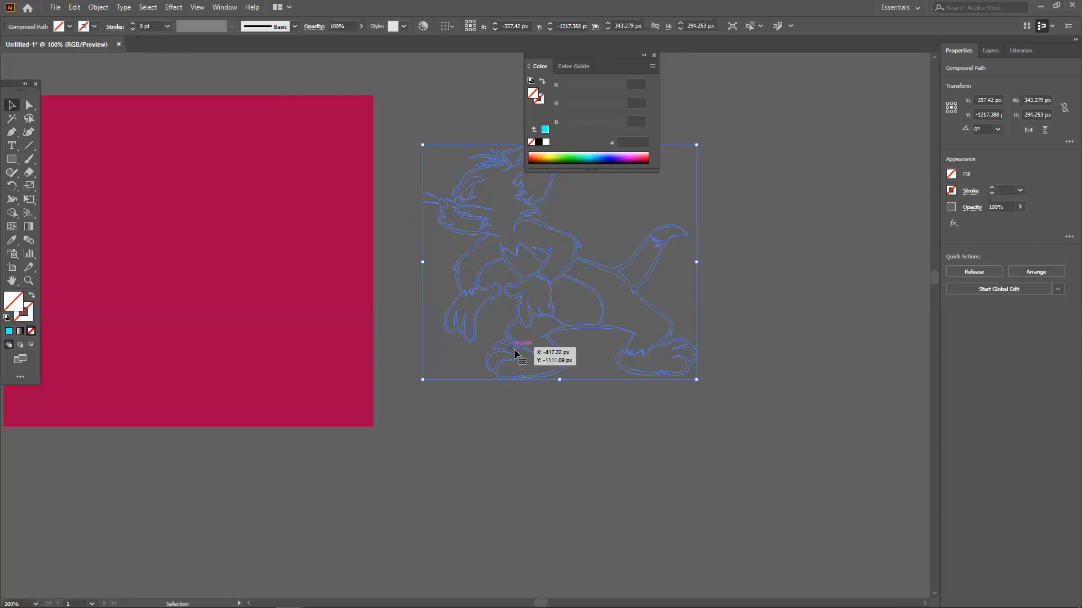
pyautogui.click(731, 367)
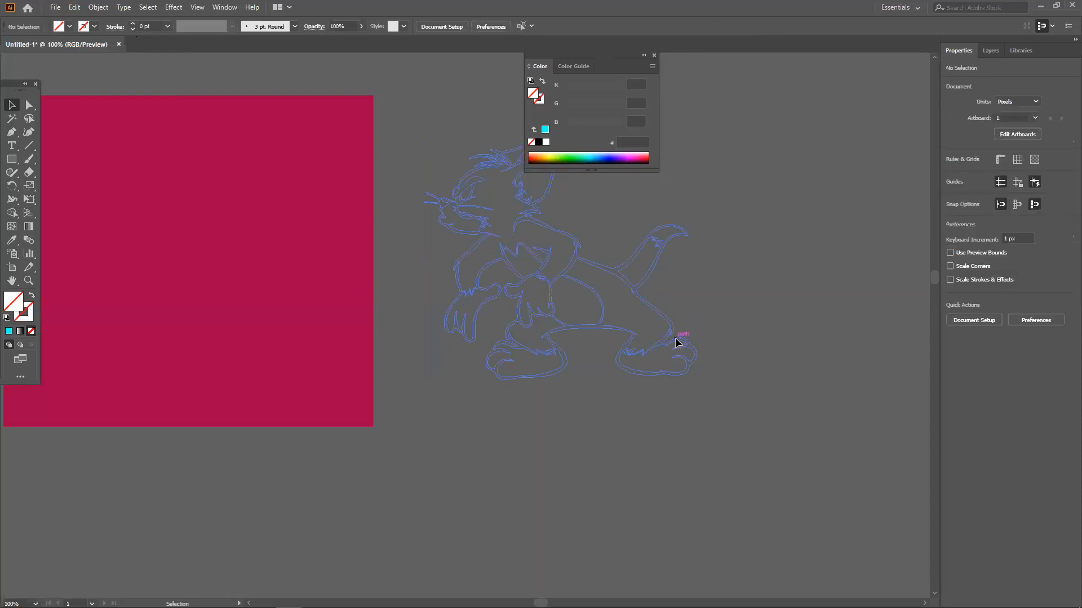
pyautogui.click(675, 337)
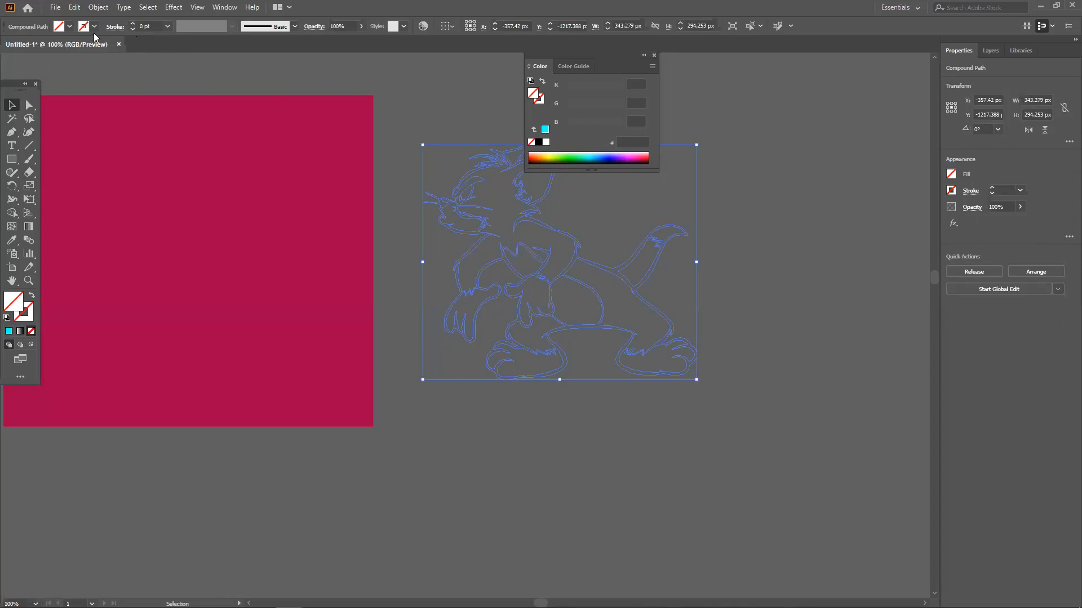
# Step: Set the cat outline's stroke to 0.75 pt and swap its cyan stroke colour back to the fill
pyautogui.click(133, 24)
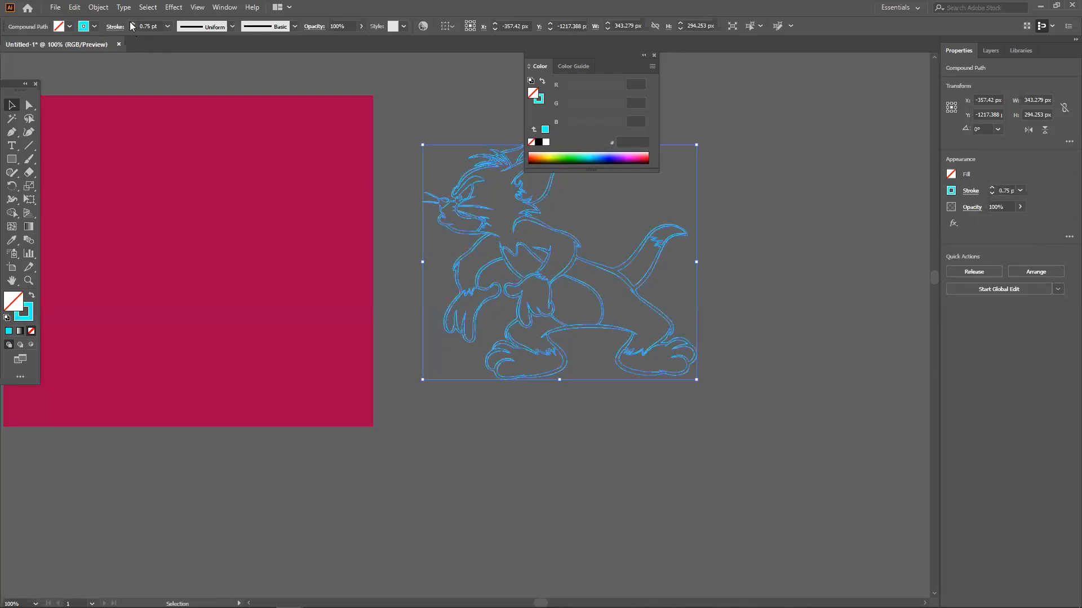
pyautogui.click(31, 295)
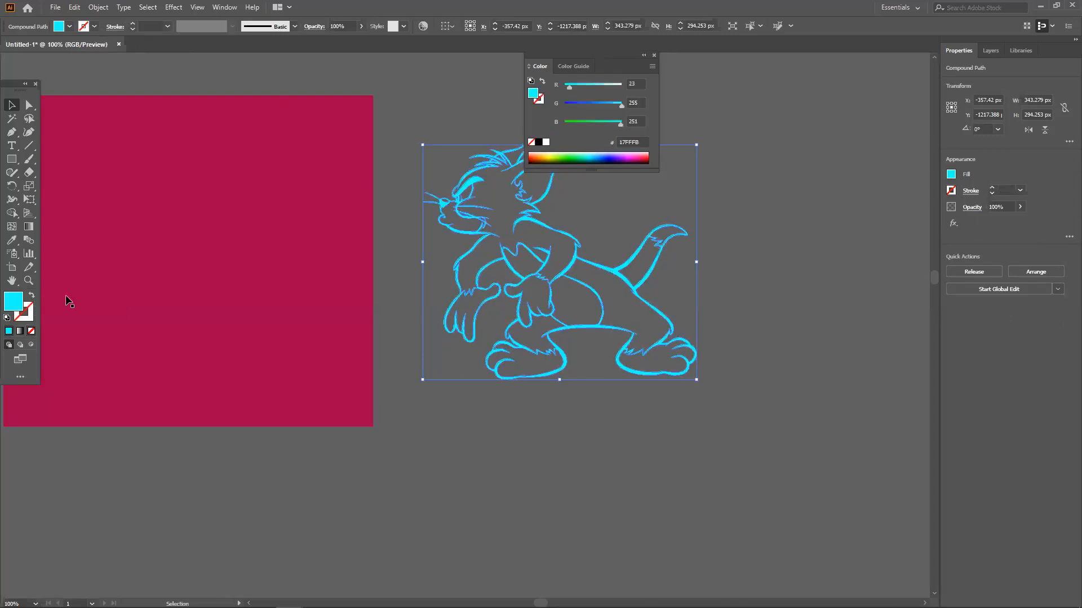
pyautogui.click(466, 91)
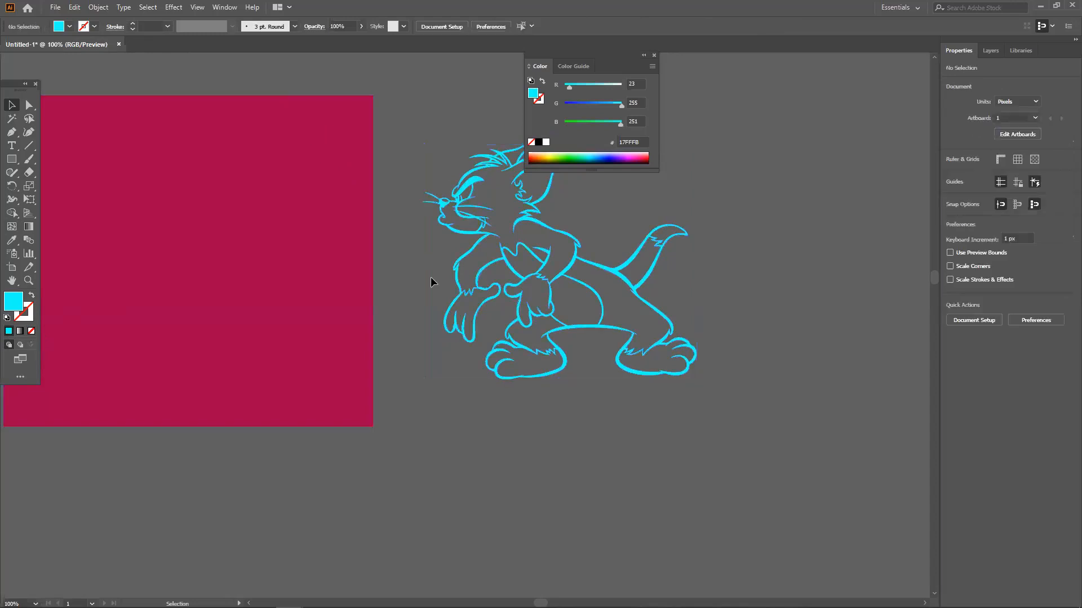
pyautogui.scroll(-1, 420, 288)
pyautogui.moveTo(488, 299); pyautogui.dragTo(633, 333)
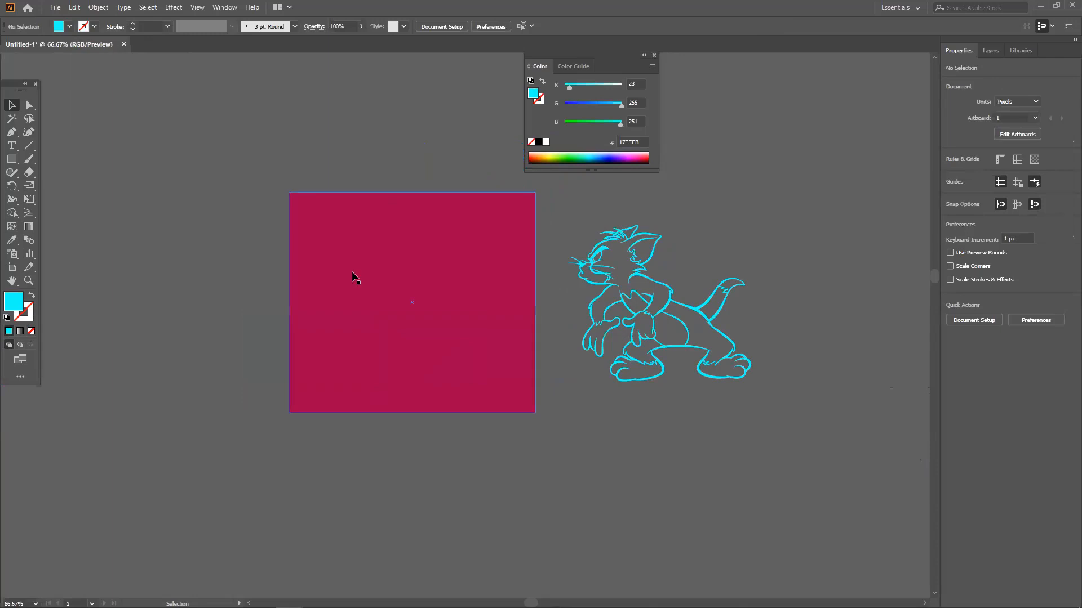
pyautogui.click(9, 136)
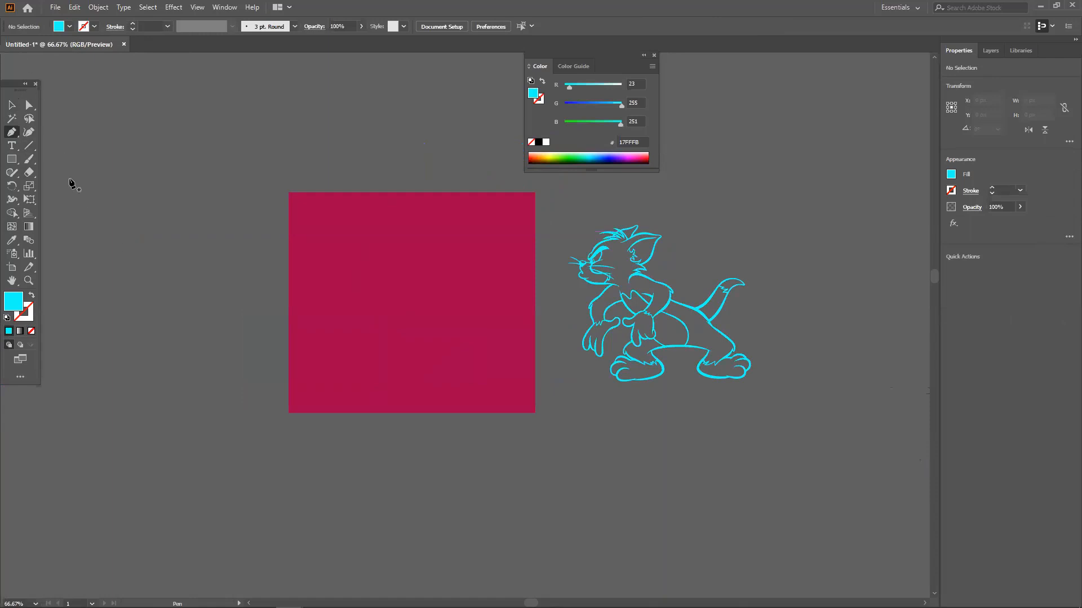
pyautogui.moveTo(232, 215); pyautogui.dragTo(477, 263)
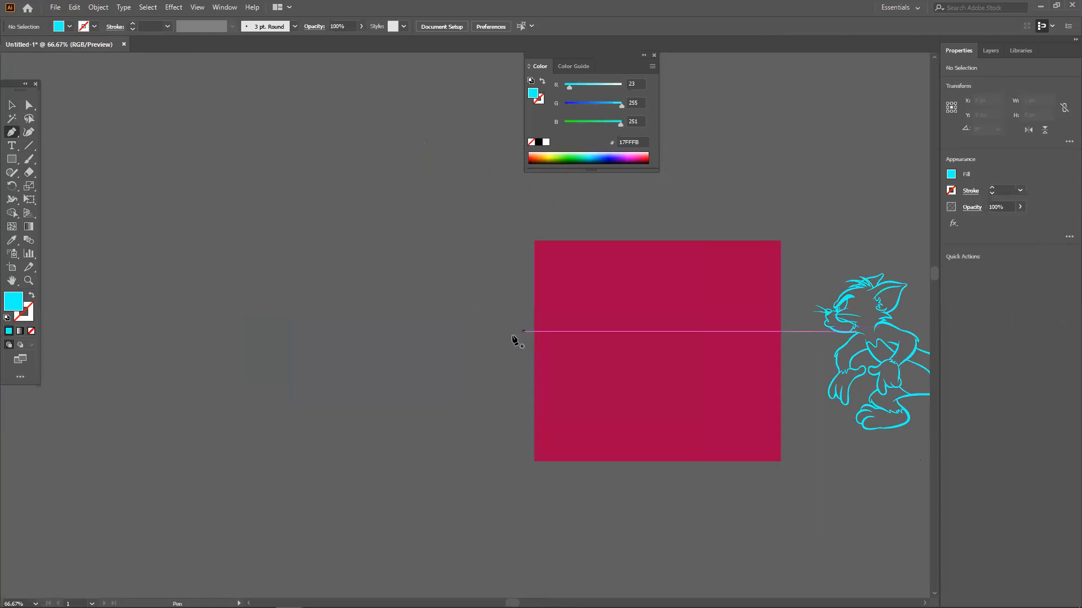
pyautogui.scroll(-2, 512, 337)
pyautogui.click(11, 106)
pyautogui.scroll(-3, 466, 341)
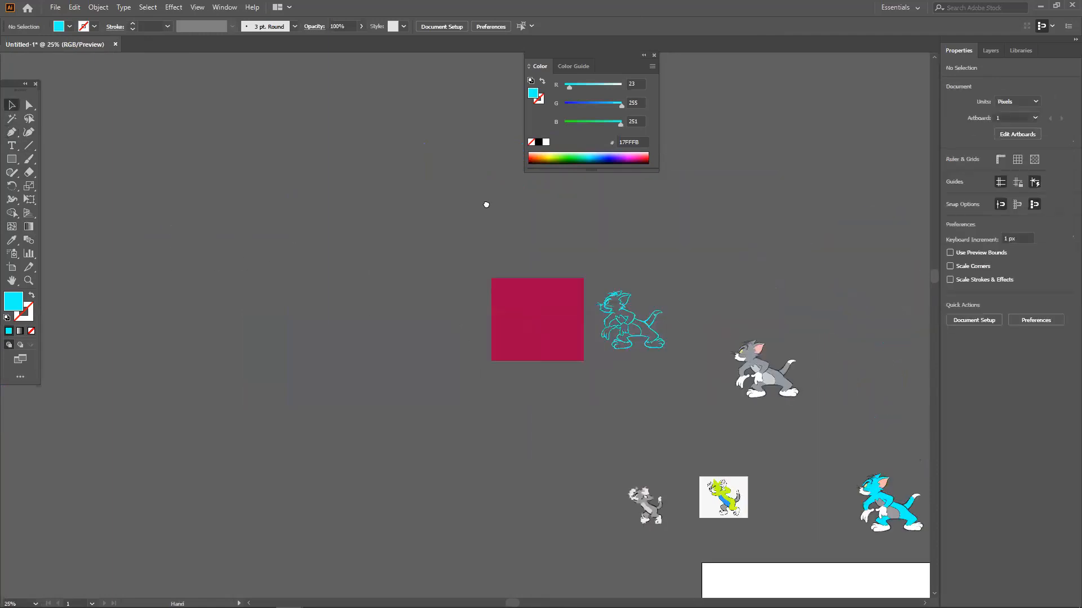
# Step: Clear the traced image off the green and blue cat pieces and move the crimson silhouette to their right
pyautogui.moveTo(493, 417); pyautogui.dragTo(486, 204)
pyautogui.moveTo(768, 353); pyautogui.dragTo(459, 371)
pyautogui.scroll(4, 431, 326)
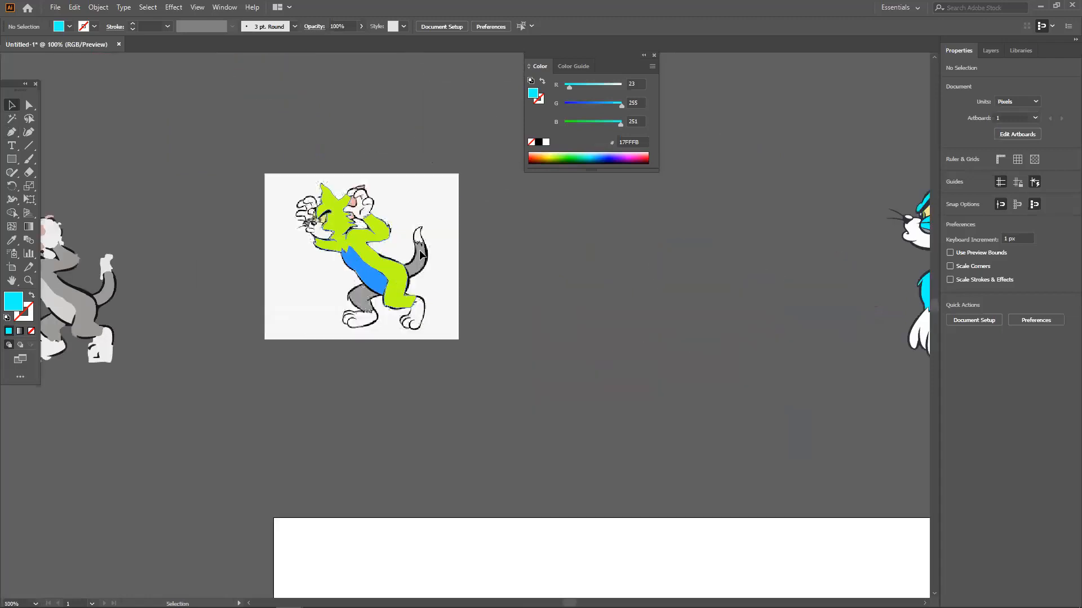
pyautogui.click(441, 241)
pyautogui.click(526, 285)
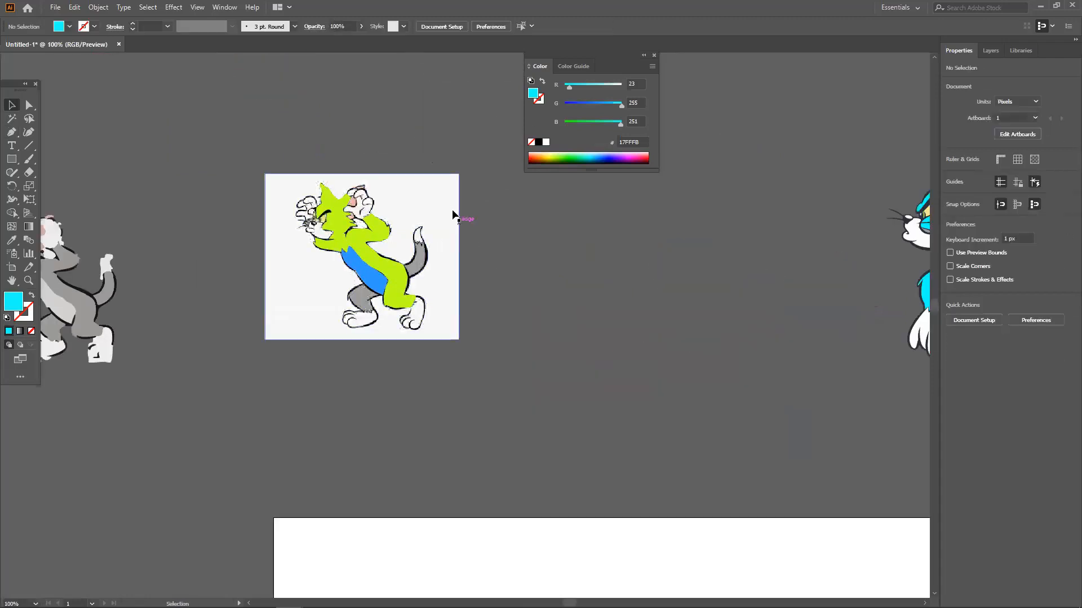
pyautogui.moveTo(447, 204); pyautogui.dragTo(576, 261)
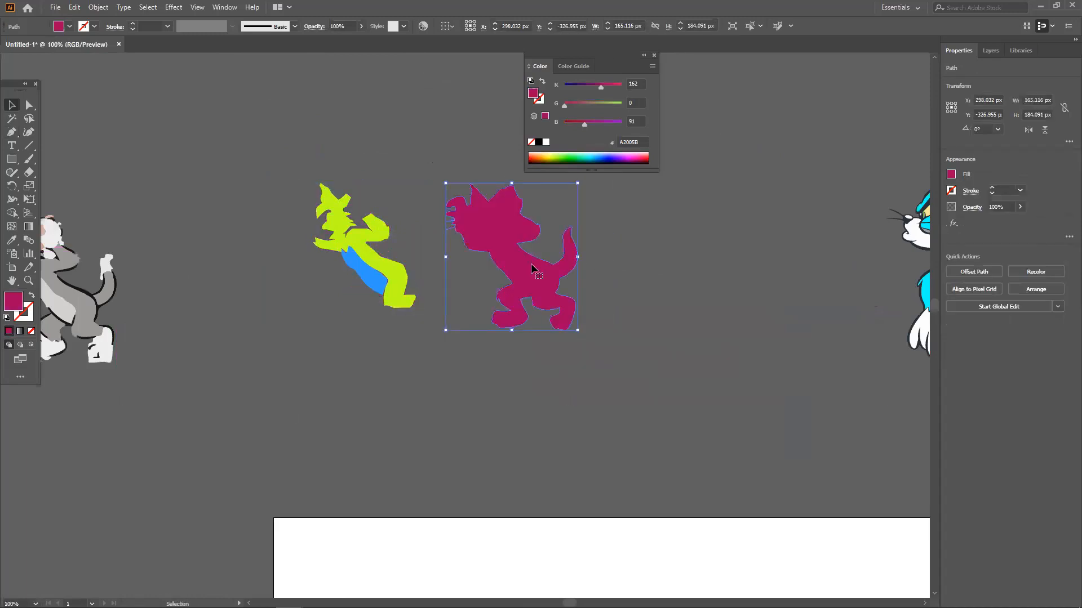
# Step: Swap the crimson cat silhouette's fill colour to its stroke and deselect it
pyautogui.hscroll(5, 410, 289)
pyautogui.moveTo(410, 289); pyautogui.dragTo(440, 289)
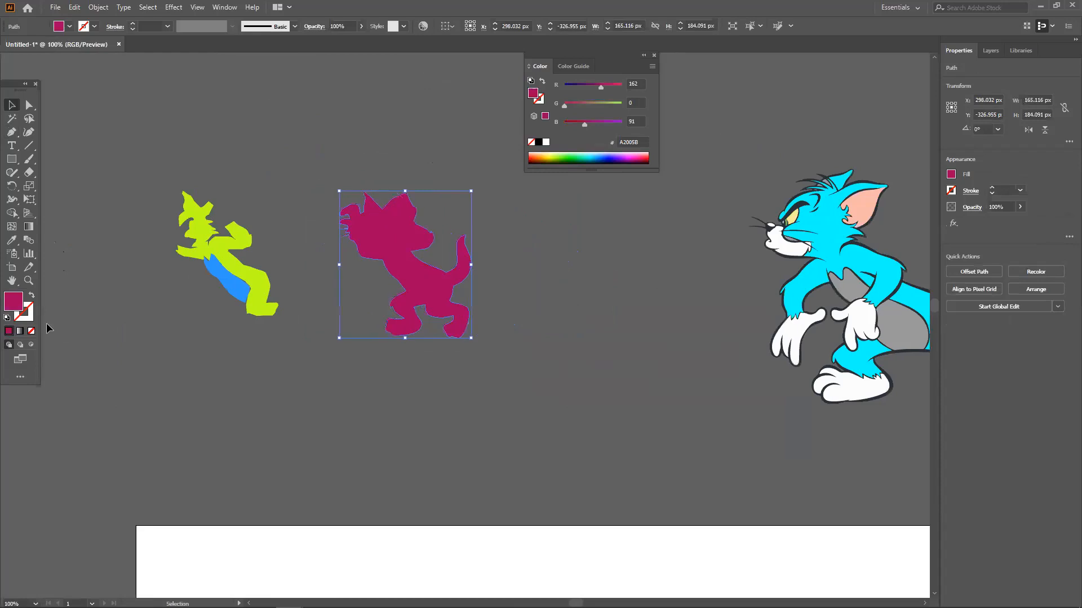
pyautogui.click(31, 297)
pyautogui.click(125, 343)
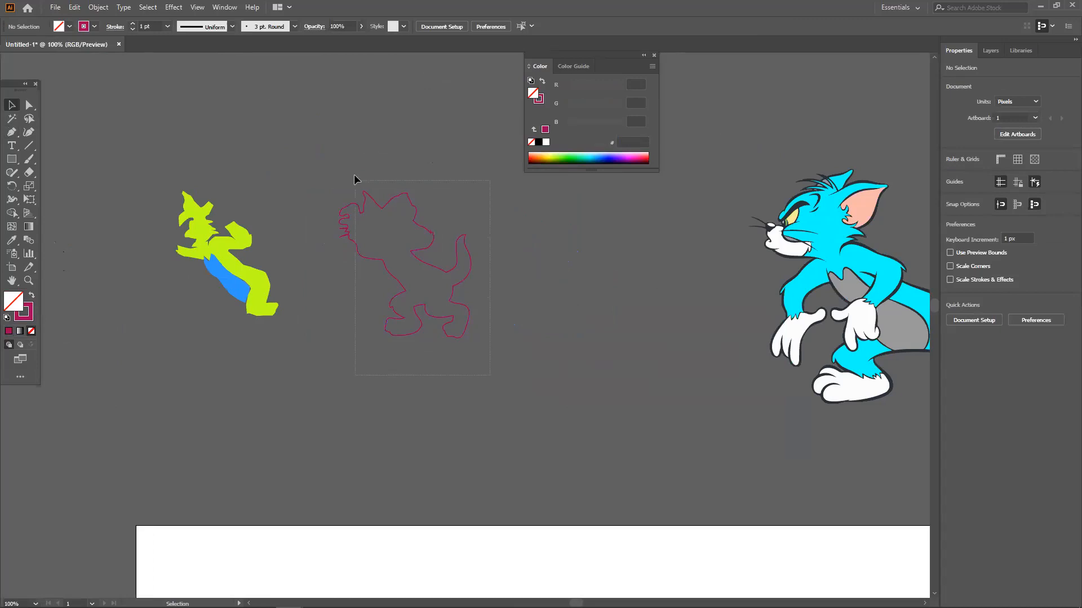
# Step: Try a pale yellow fill (FFF68B) on the cat outline and undo it
pyautogui.moveTo(354, 179); pyautogui.dragTo(448, 190)
pyautogui.click(555, 154)
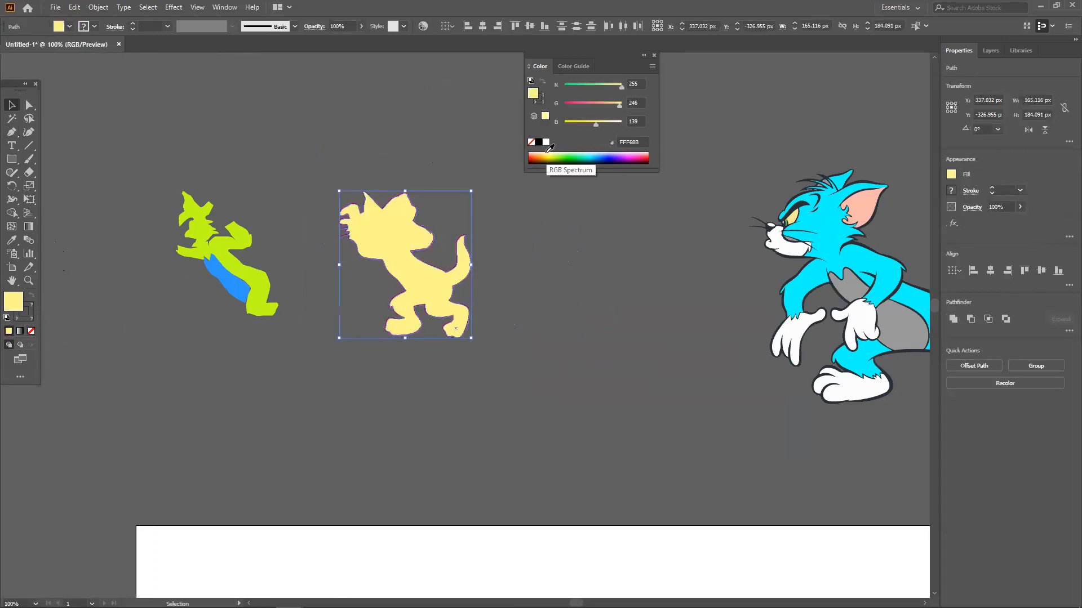
pyautogui.click(102, 323)
pyautogui.hotkey('ctrl', 'z')
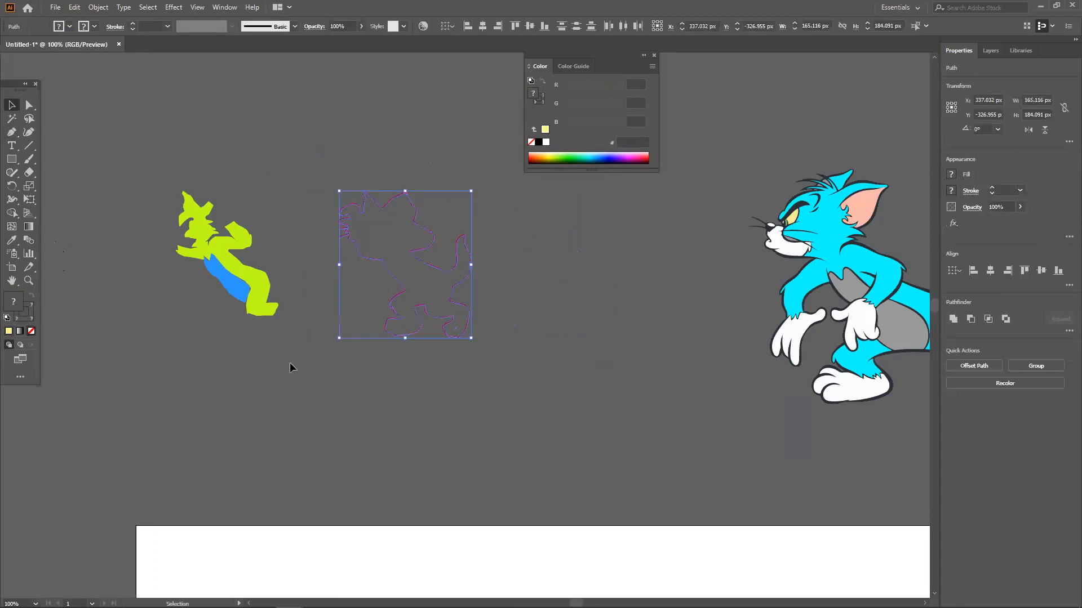
# Step: Try scaling the 1 pt cat outline down to about 21 by 23 px, and undo the resize
pyautogui.moveTo(469, 337)
pyautogui.mouseDown()
pyautogui.moveTo(343, 211)
pyautogui.moveTo(347, 221)
pyautogui.moveTo(348, 210)
pyautogui.mouseUp()
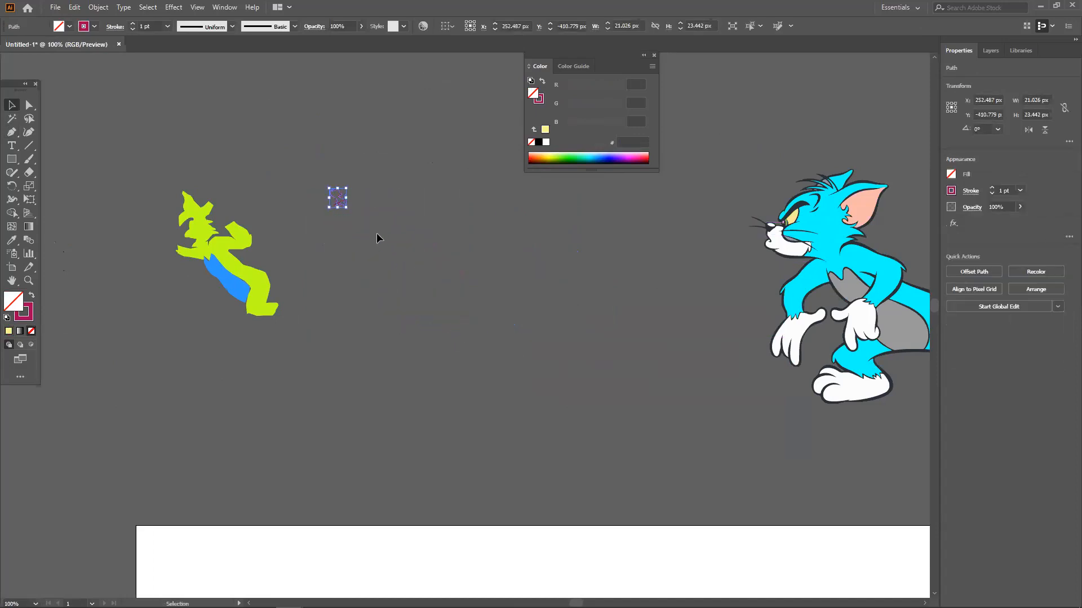
pyautogui.click(376, 233)
pyautogui.scroll(7, 338, 208)
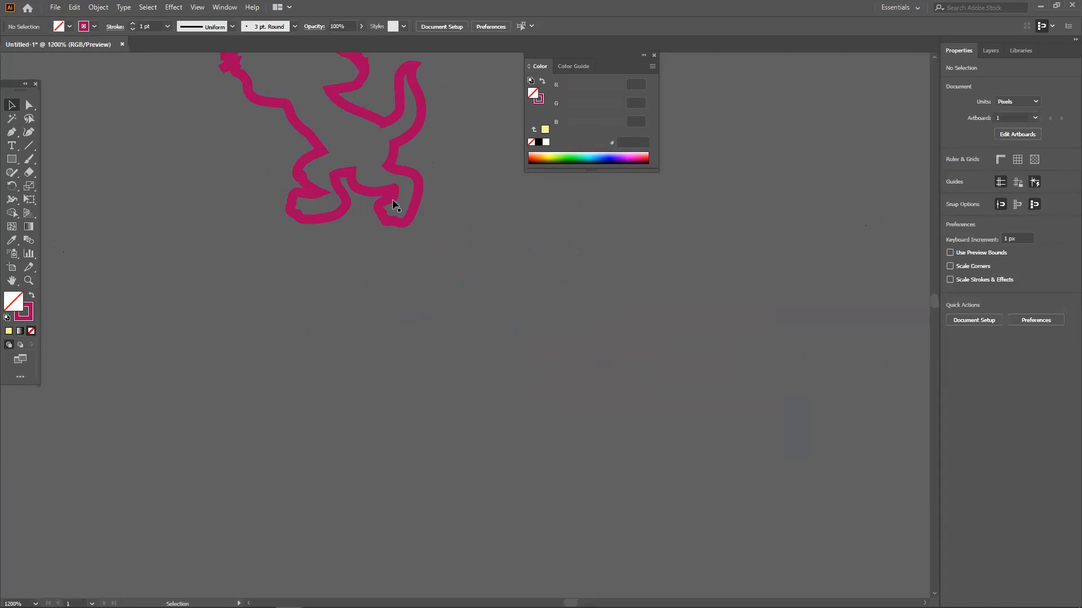
pyautogui.scroll(-2, 399, 205)
pyautogui.scroll(2, 418, 261)
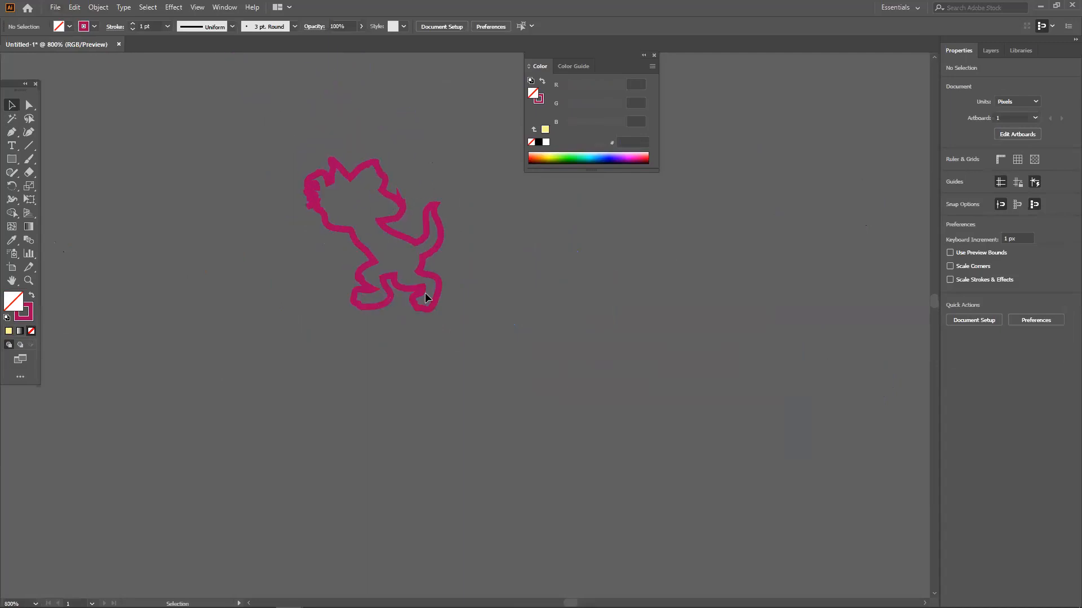
pyautogui.scroll(3, 426, 294)
pyautogui.scroll(-4, 420, 254)
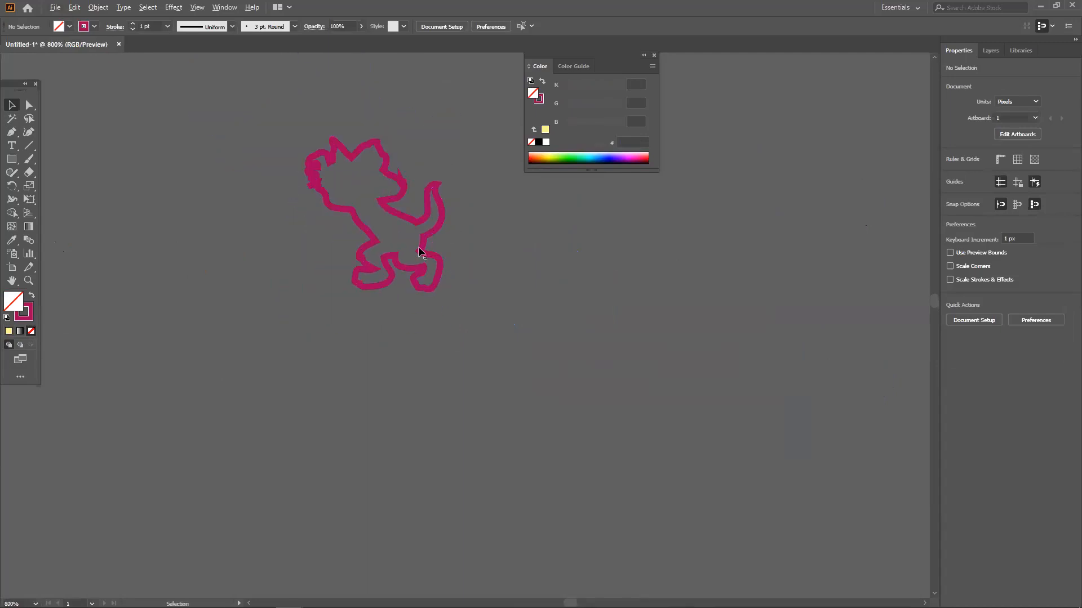
pyautogui.scroll(-1, 419, 248)
pyautogui.hotkey('ctrl', 'z')
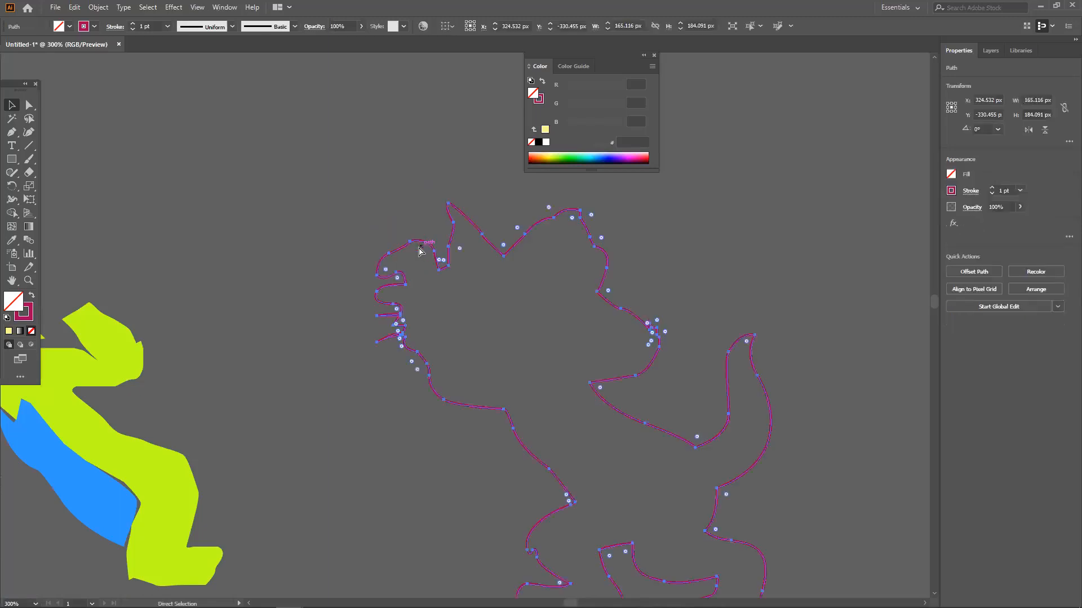
# Step: Raise the cat outline's stroke weight to 2 pt and expand its fill and stroke into shapes
pyautogui.scroll(-1, 587, 296)
pyautogui.moveTo(579, 302); pyautogui.dragTo(206, 116)
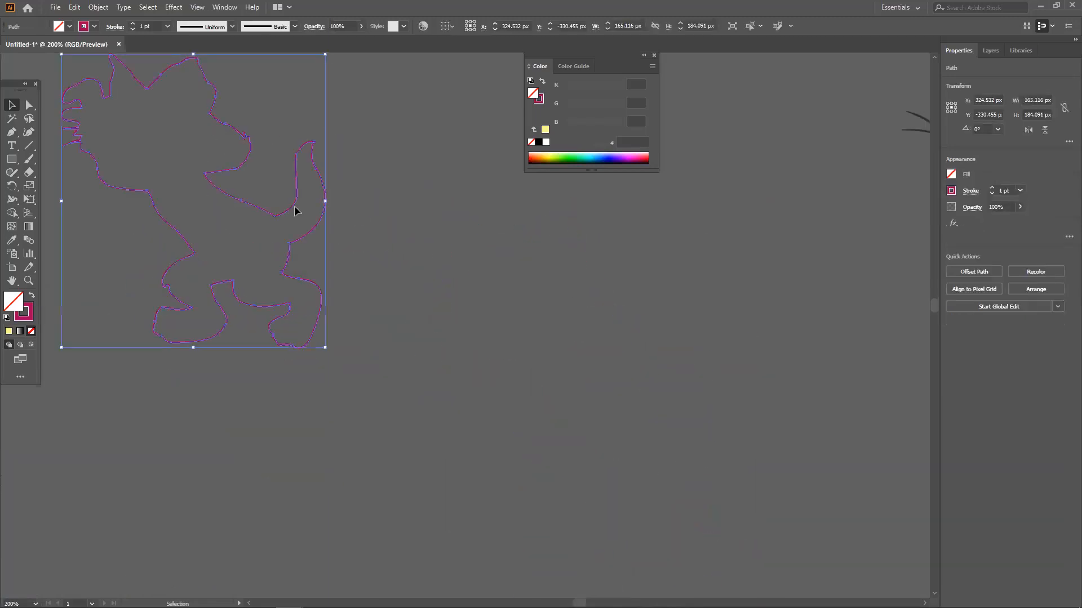
pyautogui.moveTo(366, 268); pyautogui.dragTo(388, 286)
pyautogui.scroll(-1, 387, 286)
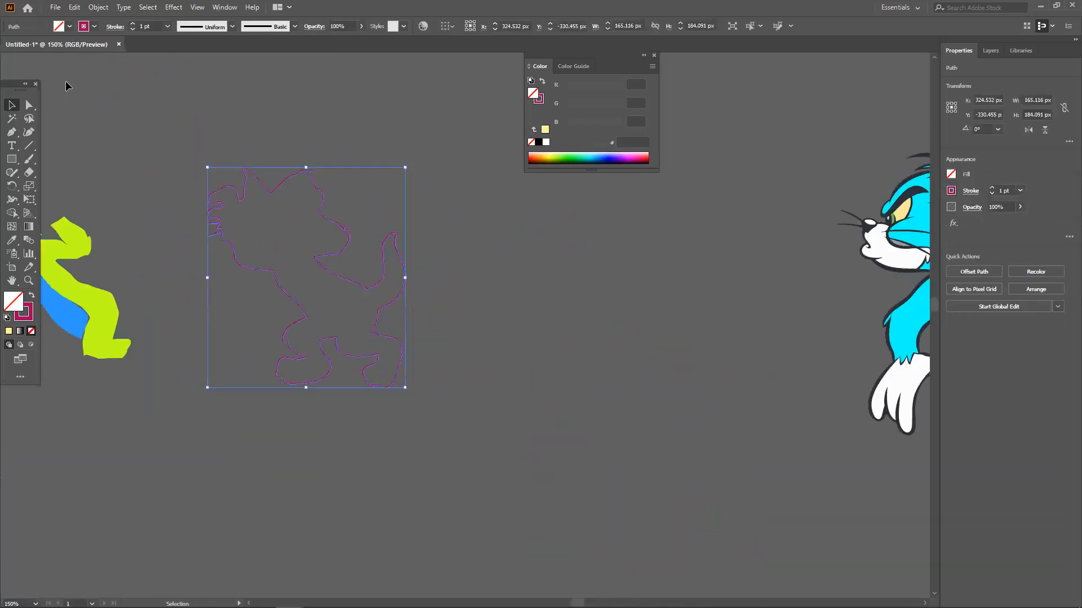
pyautogui.click(133, 24)
pyautogui.click(98, 7)
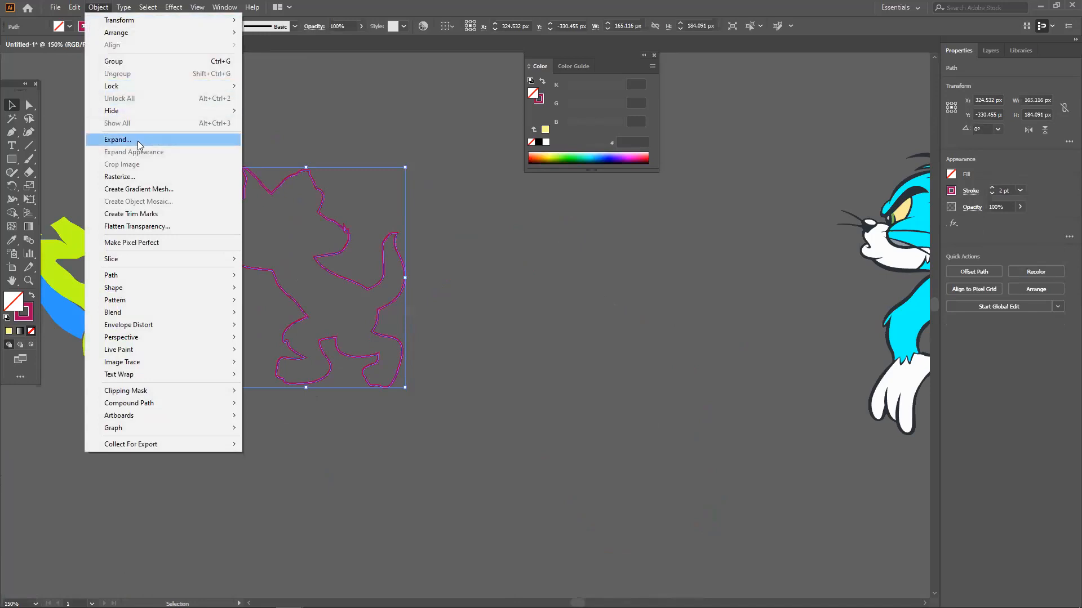
pyautogui.click(139, 144)
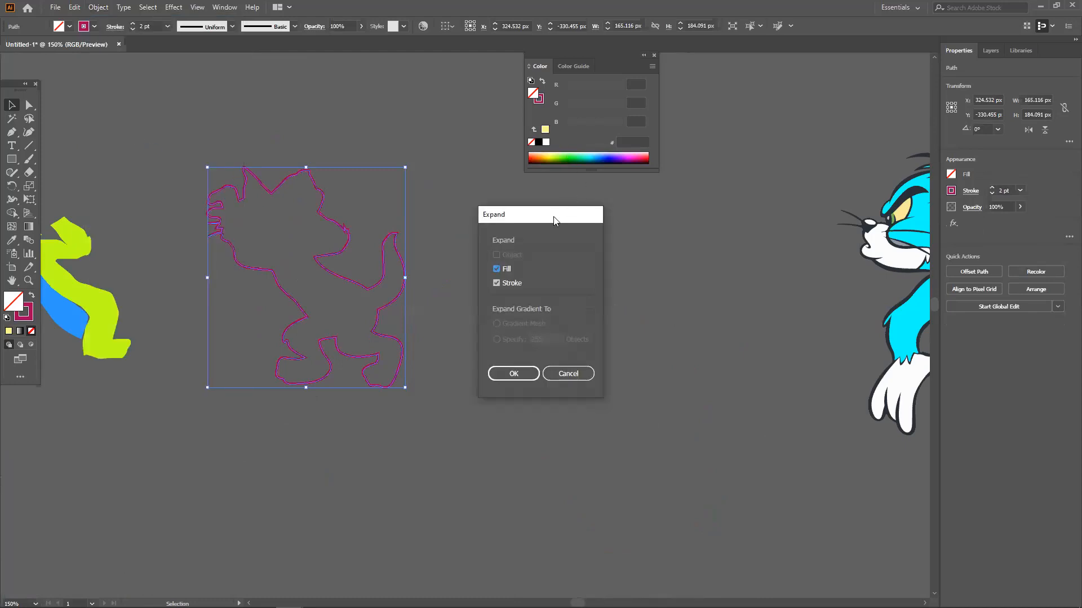
pyautogui.moveTo(555, 220); pyautogui.dragTo(538, 180)
pyautogui.click(491, 334)
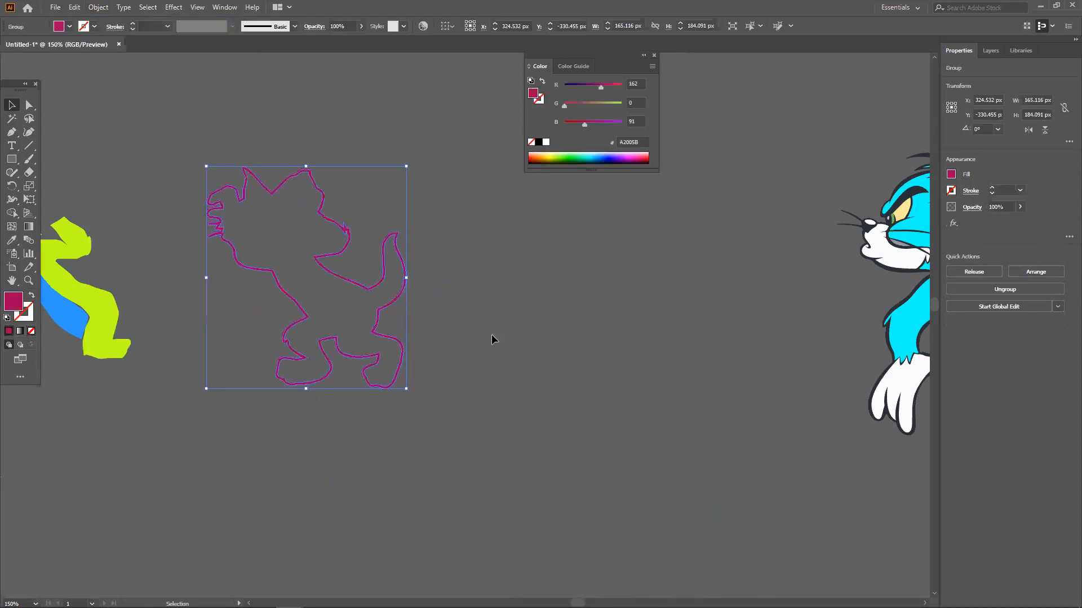
# Step: Scale the expanded outline down to about 30 px wide, and enlarge it to about 188 by 210 px
pyautogui.click(491, 334)
pyautogui.click(396, 325)
pyautogui.click(481, 332)
pyautogui.click(398, 336)
pyautogui.moveTo(406, 389); pyautogui.dragTo(243, 207)
pyautogui.click(377, 275)
pyautogui.click(240, 203)
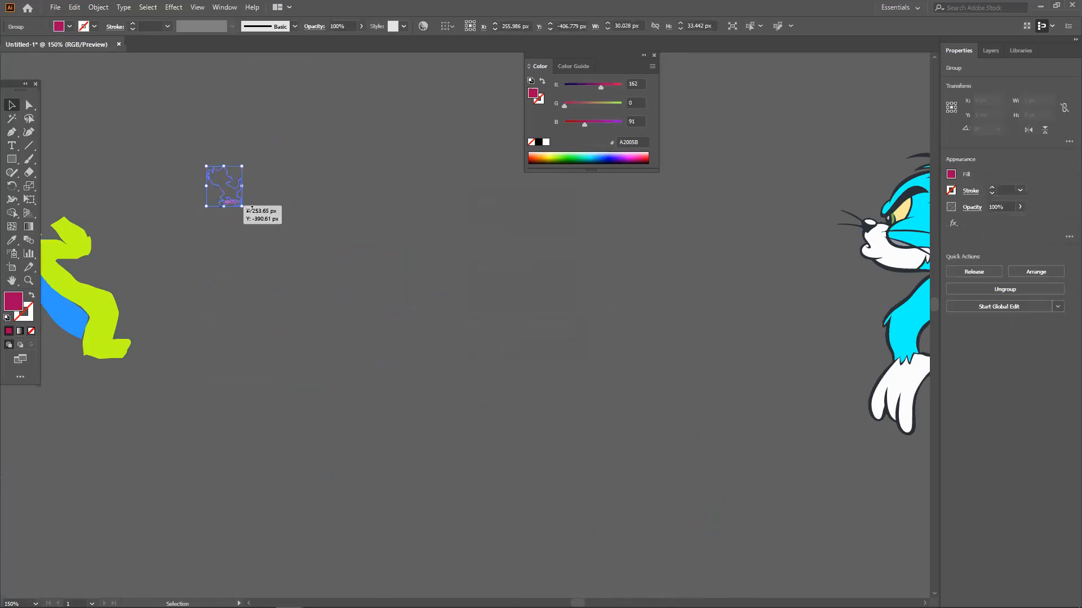
pyautogui.moveTo(242, 207); pyautogui.dragTo(430, 411)
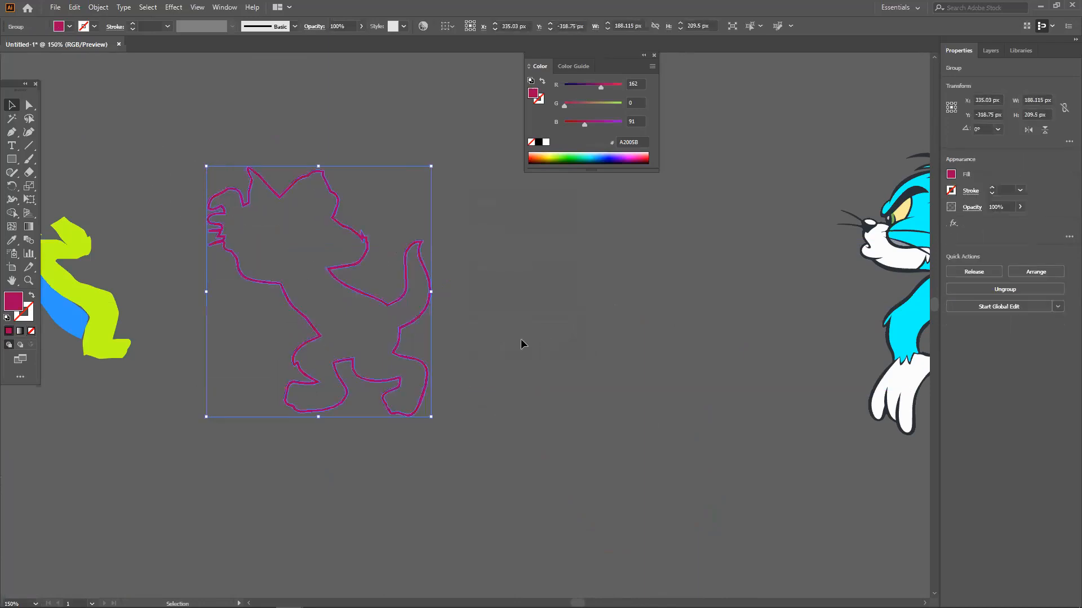
pyautogui.click(494, 336)
# Step: Toggle the expanded outline's crimson colour between fill and stroke several times, ending on a 1 pt stroke
pyautogui.scroll(-1, 493, 336)
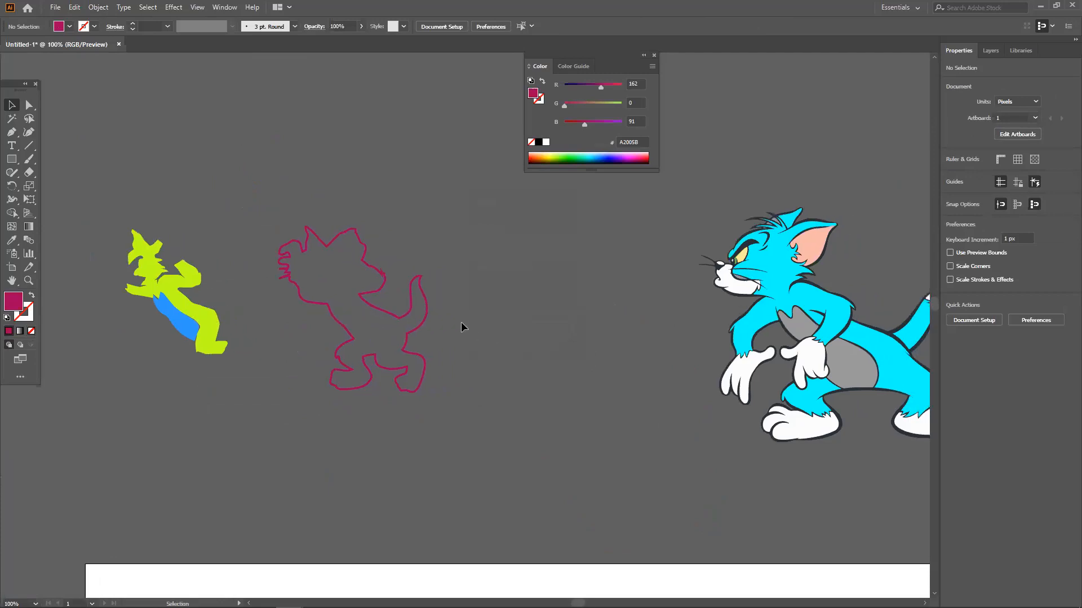
pyautogui.scroll(2, 460, 323)
pyautogui.scroll(1, 408, 335)
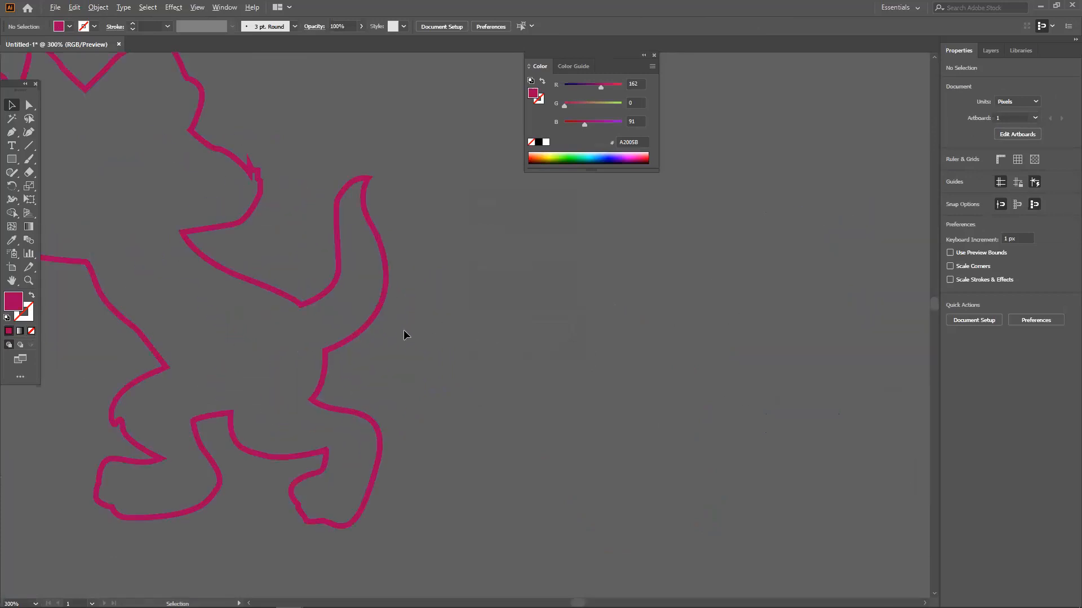
pyautogui.click(338, 347)
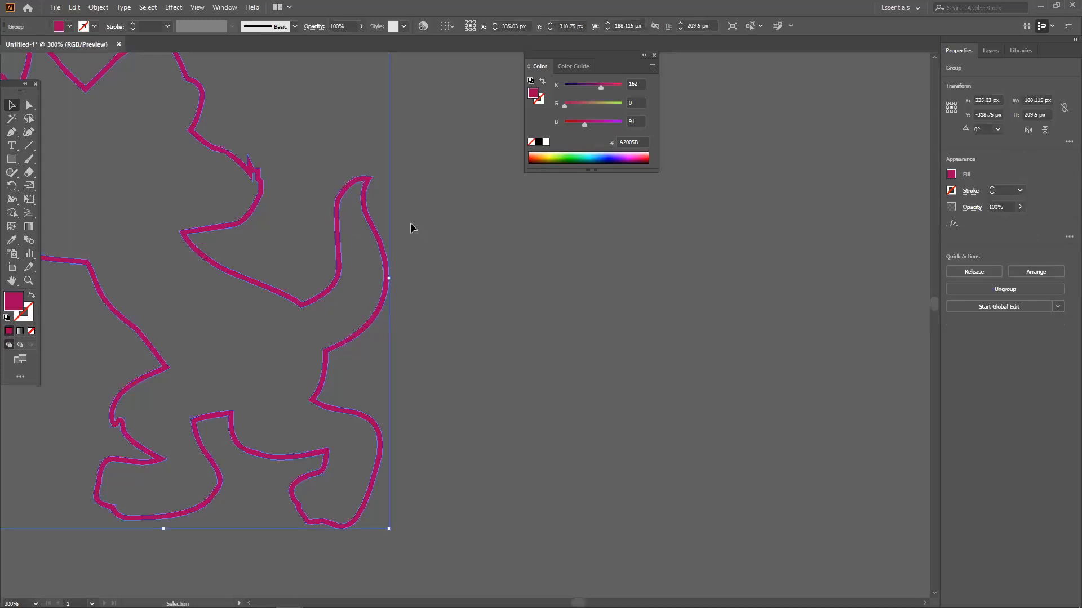
pyautogui.click(490, 223)
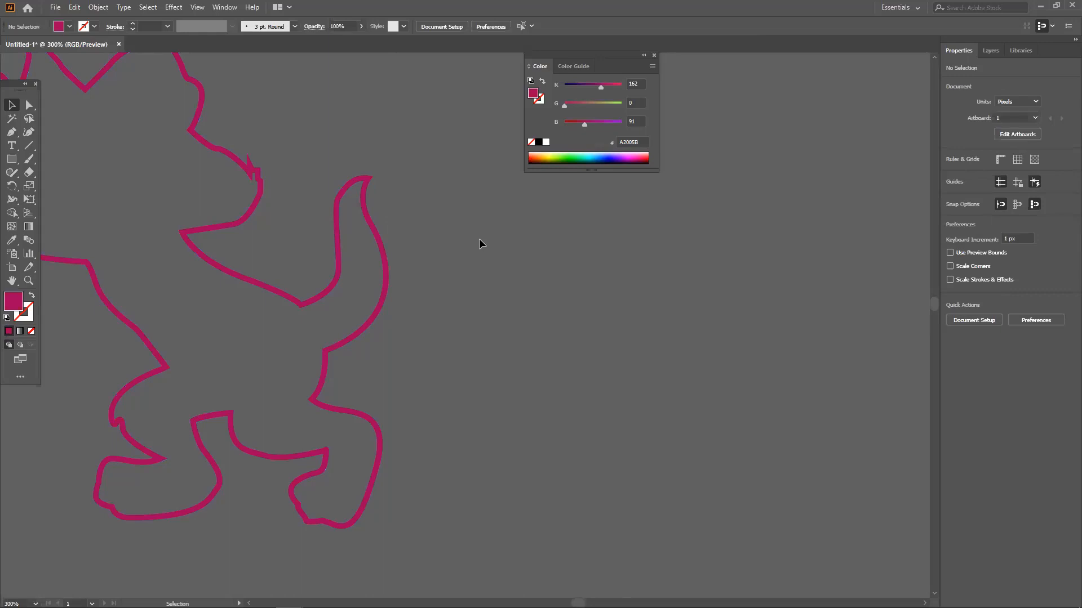
pyautogui.scroll(1, 479, 238)
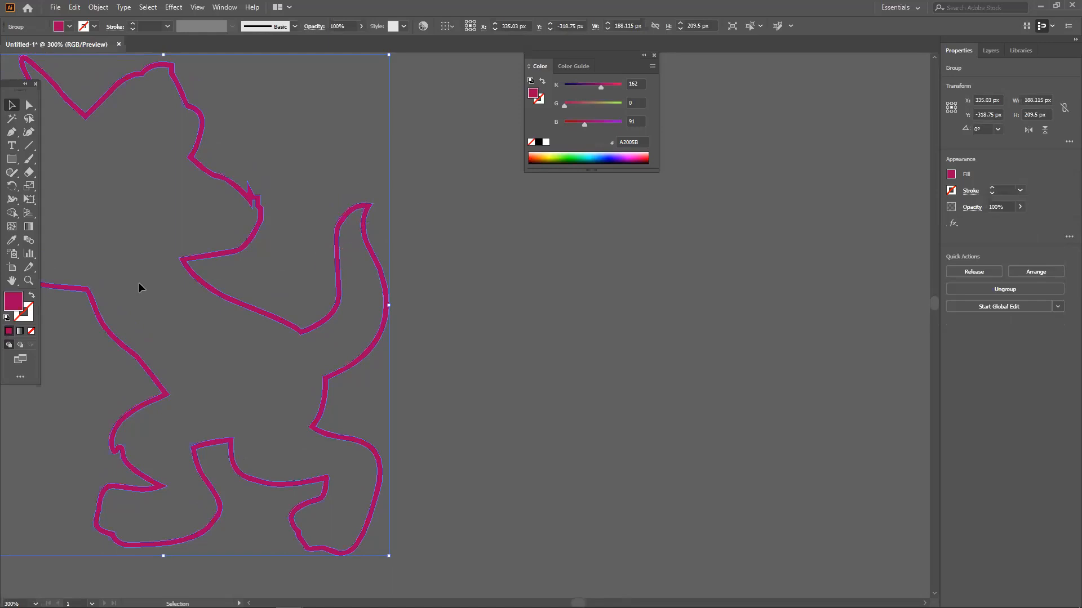
pyautogui.click(32, 297)
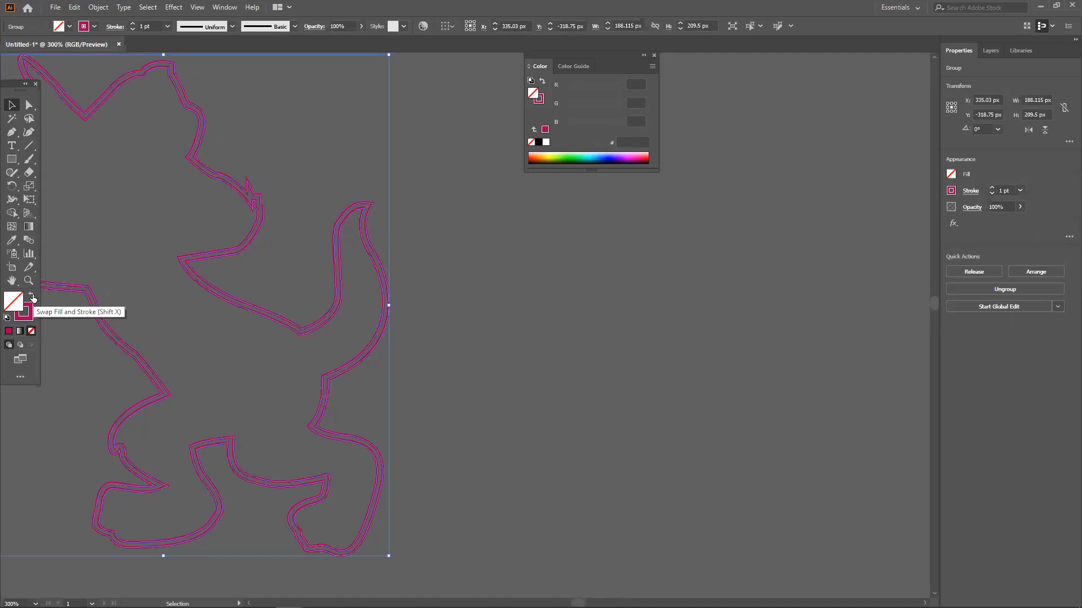
pyautogui.click(32, 297)
pyautogui.click(32, 297)
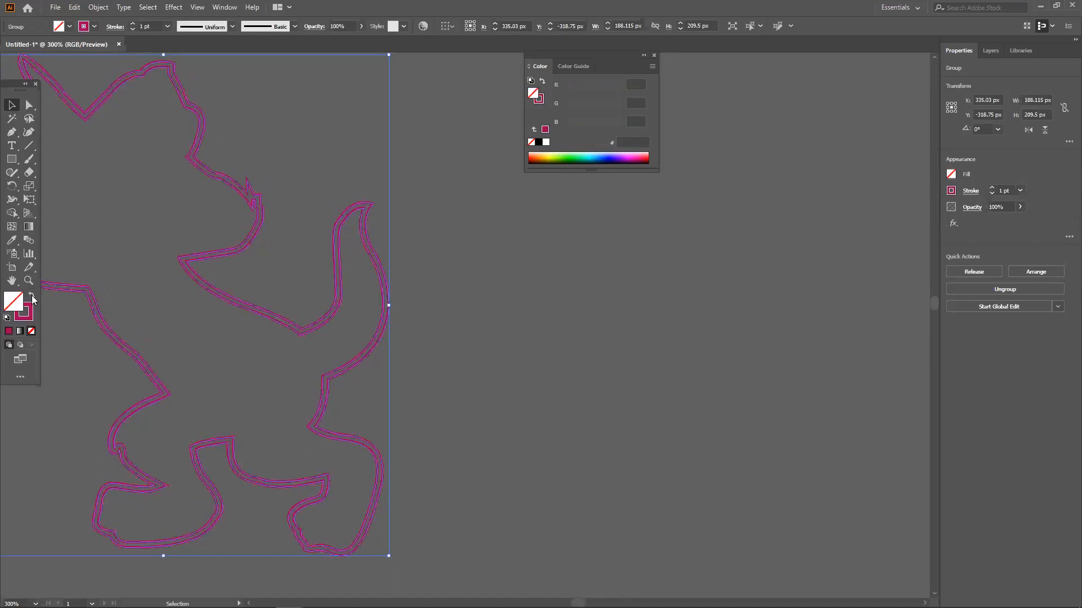
pyautogui.click(32, 297)
pyautogui.click(32, 297)
pyautogui.click(31, 297)
pyautogui.click(31, 297)
# Step: Undo the expanded outline's swap to restore its crimson fill without a stroke
pyautogui.scroll(-2, 119, 284)
pyautogui.moveTo(279, 295); pyautogui.dragTo(338, 298)
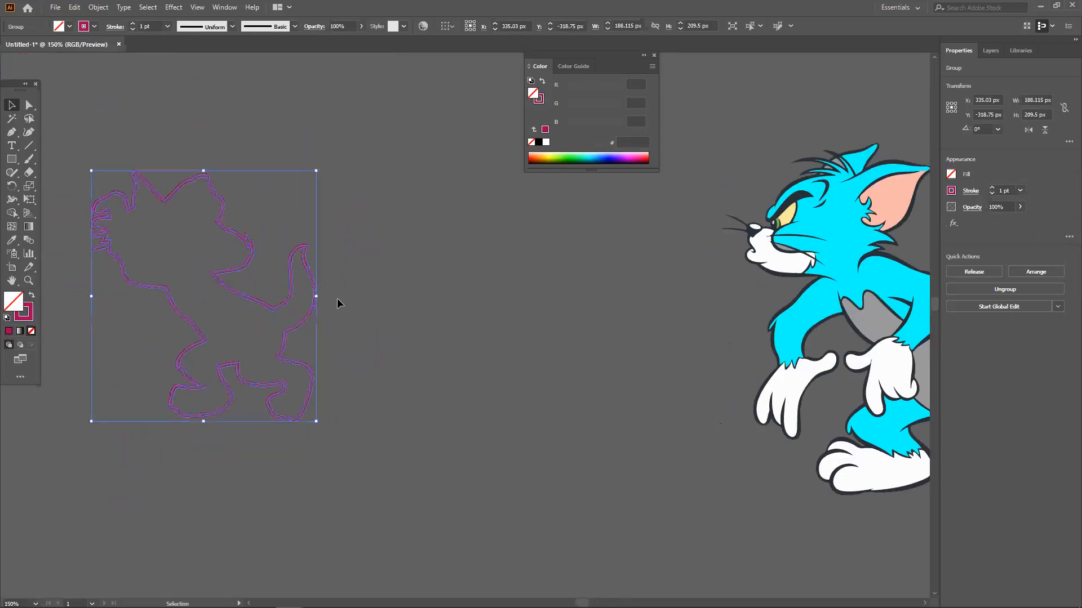
pyautogui.click(337, 300)
pyautogui.hotkey('ctrl', 'z')
pyautogui.hotkey('ctrl', 'shift', 'z')
pyautogui.click(332, 317)
pyautogui.hotkey('ctrl', 'z')
pyautogui.click(346, 330)
# Step: Duplicate the crimson outline about 210 px to its right and fill the copy with pale yellow (FFF5A2)
pyautogui.moveTo(287, 334); pyautogui.dragTo(536, 335)
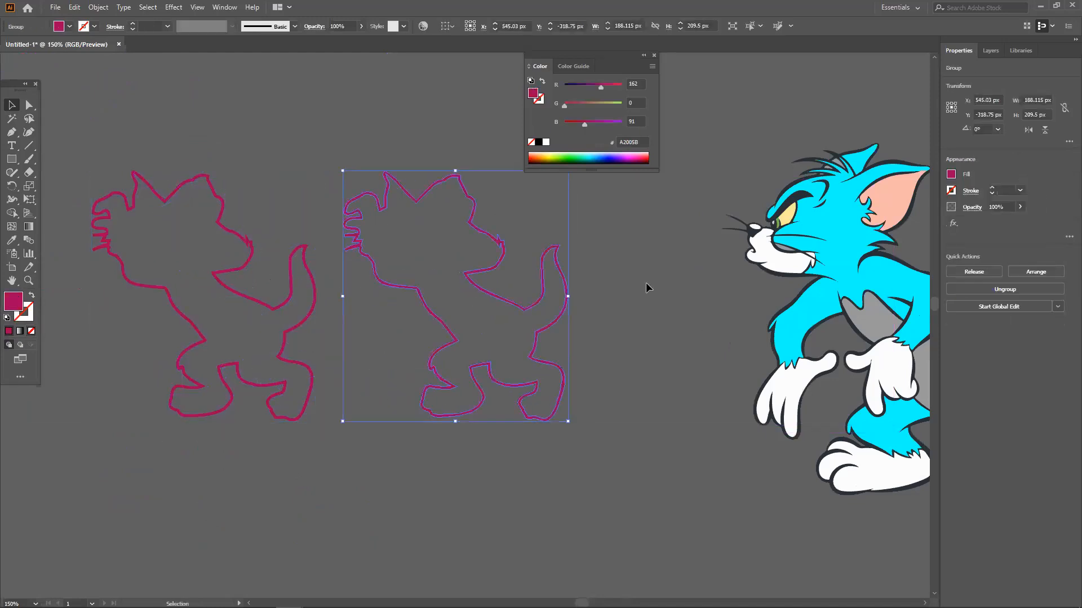
pyautogui.click(646, 283)
pyautogui.click(565, 302)
pyautogui.click(544, 154)
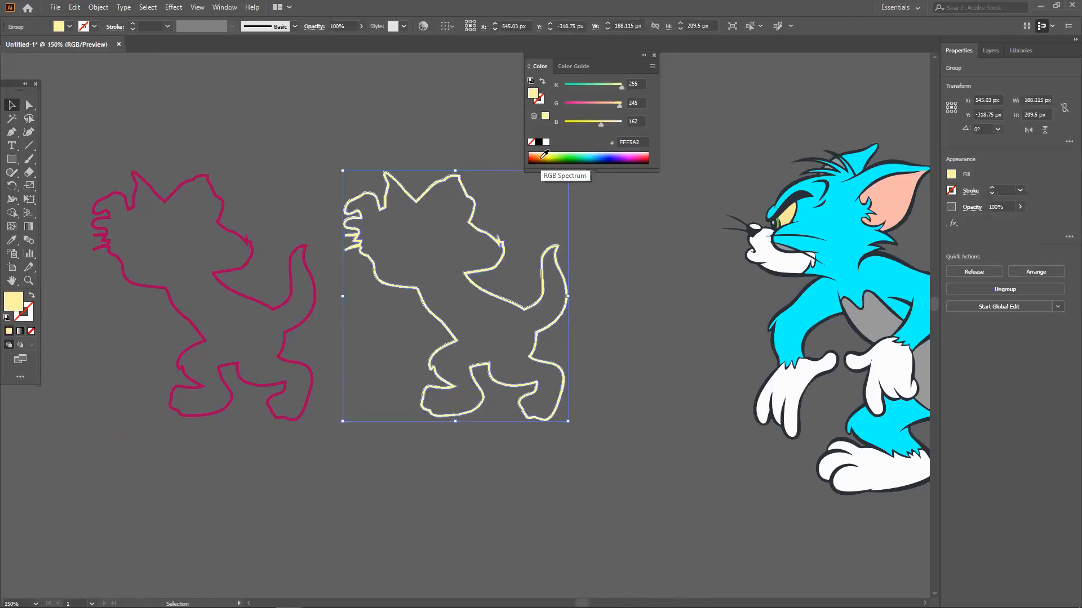
pyautogui.click(604, 229)
# Step: Swap the crimson outline's fill to a 1 pt stroke and compare its double contour with the pale yellow copy
pyautogui.hscroll(-1, 392, 390)
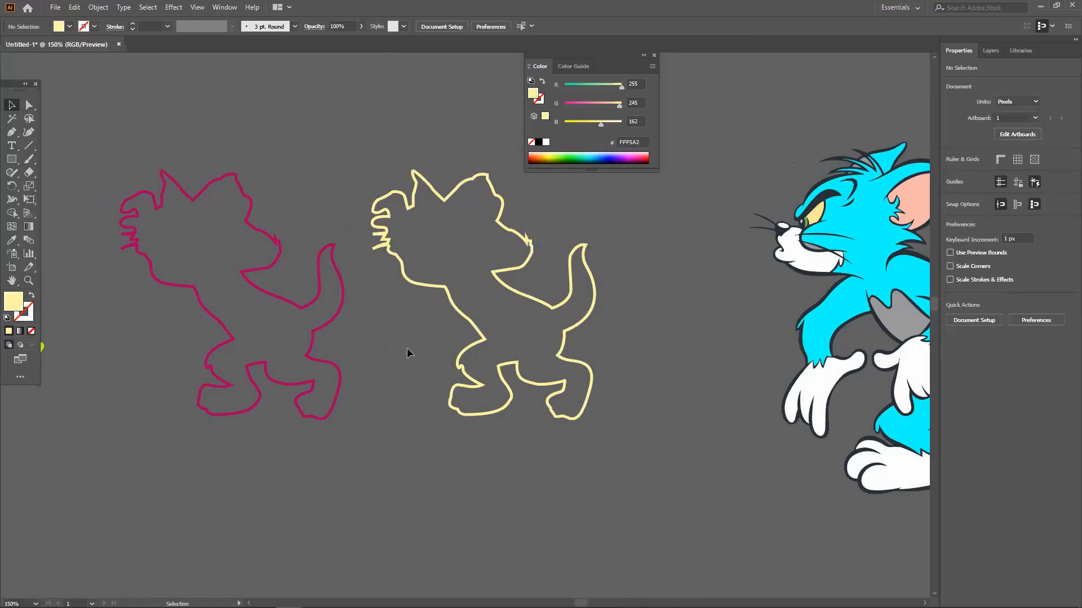
pyautogui.click(476, 235)
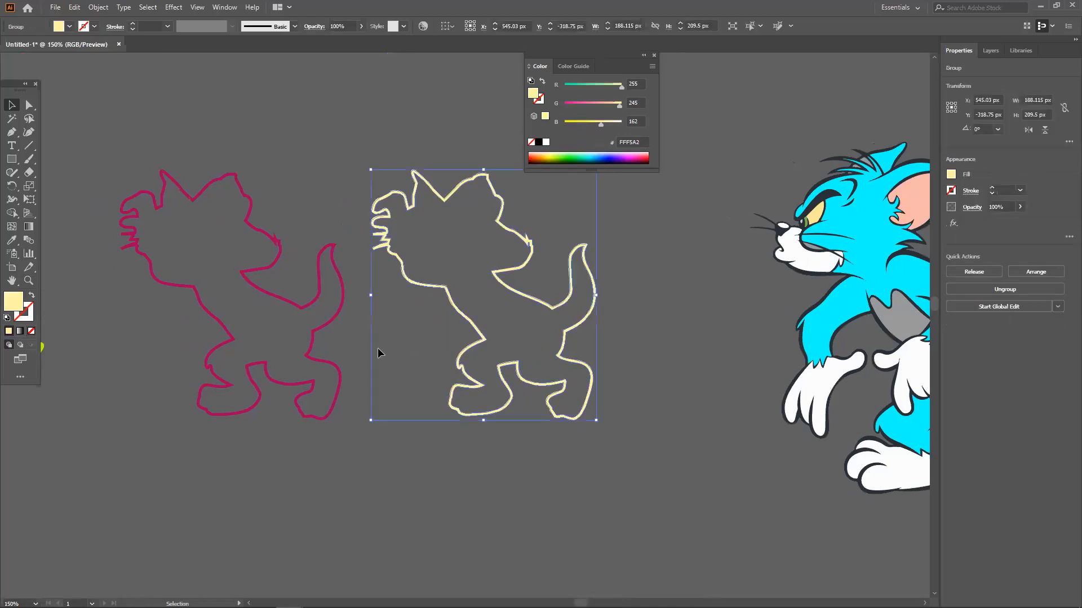
pyautogui.click(299, 419)
pyautogui.click(31, 296)
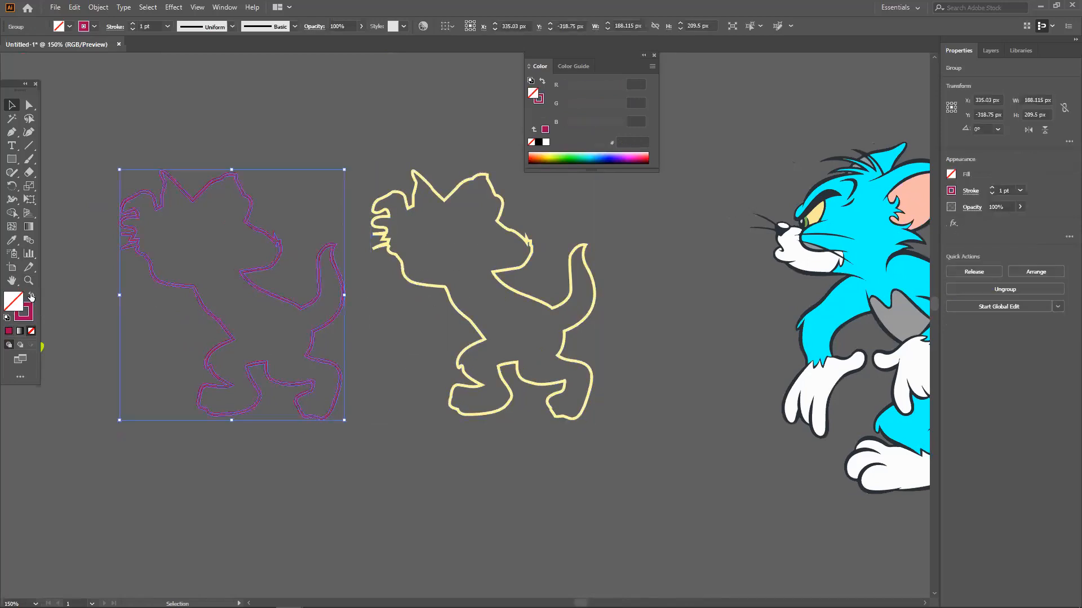
pyautogui.click(66, 298)
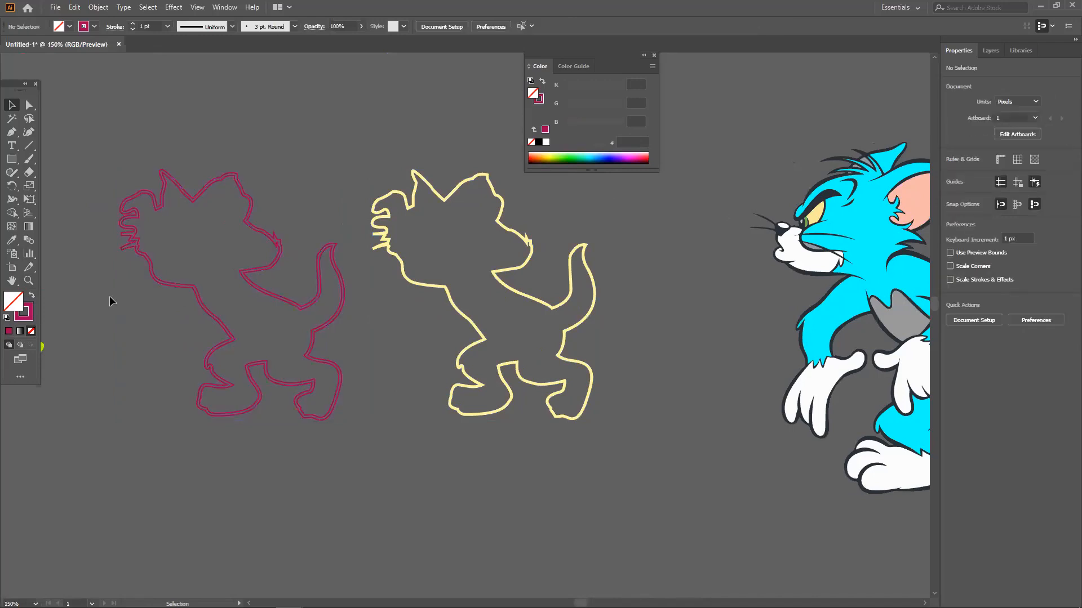
pyautogui.click(247, 221)
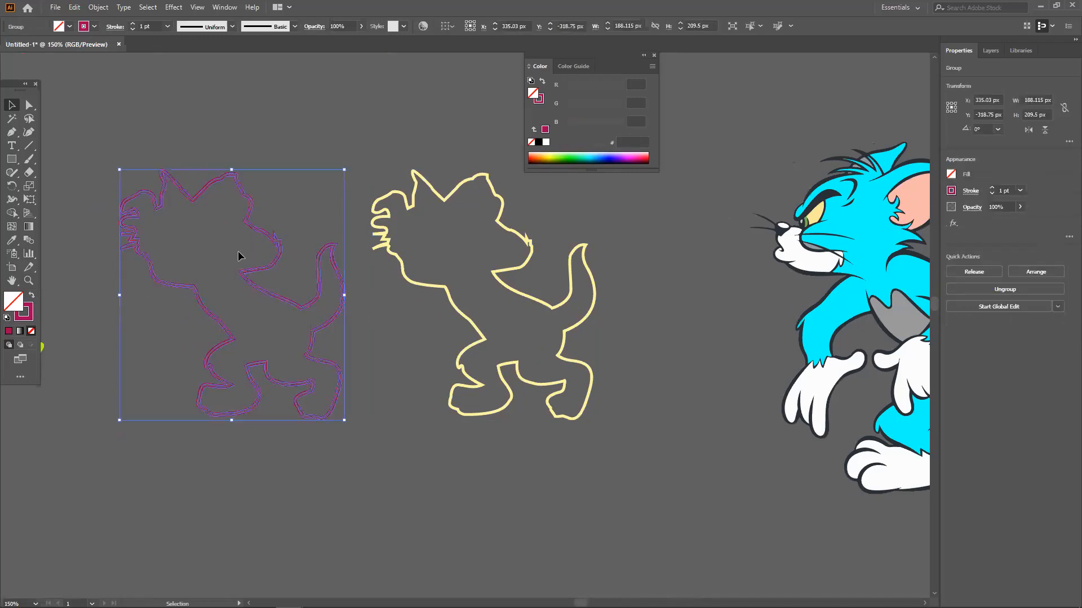
pyautogui.click(237, 251)
pyautogui.scroll(2, 224, 178)
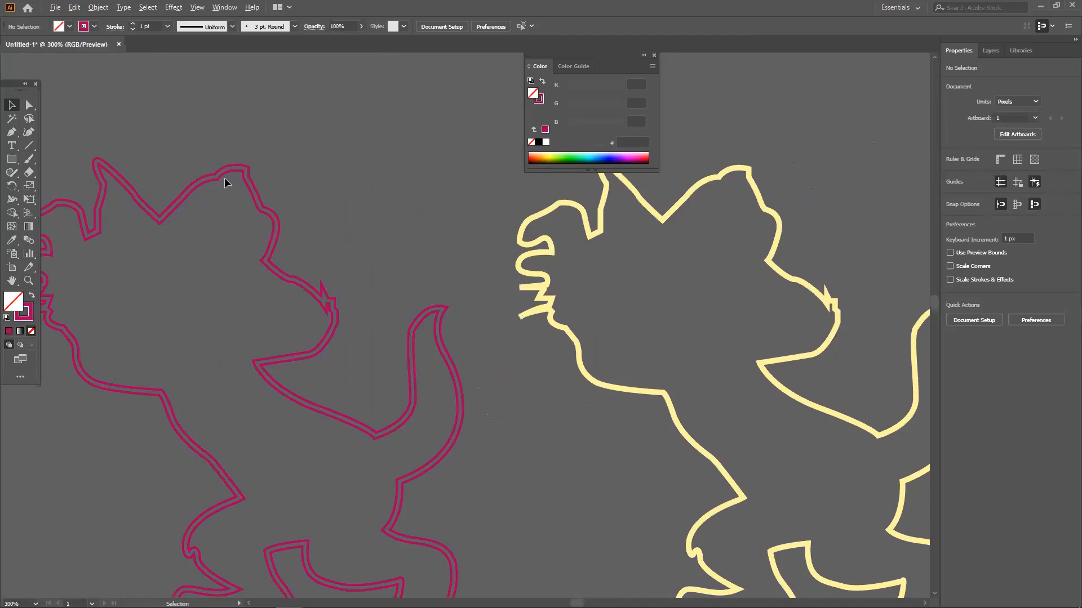
# Step: Expand the fill and stroke of the crimson double-contour outline beside the pale yellow copy
pyautogui.scroll(-2, 219, 204)
pyautogui.click(211, 192)
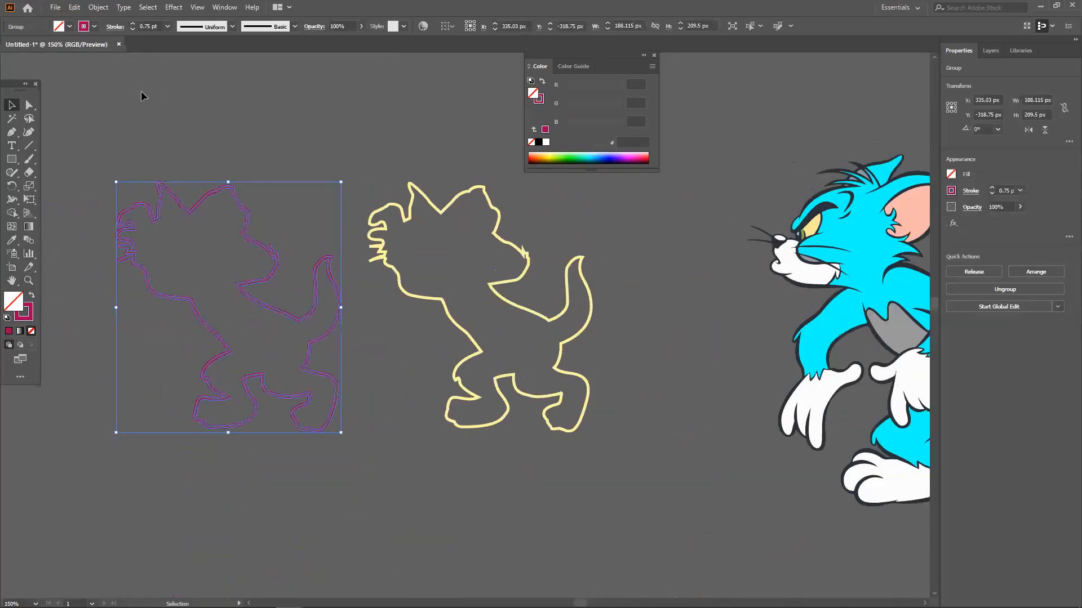
pyautogui.click(202, 269)
pyautogui.click(197, 246)
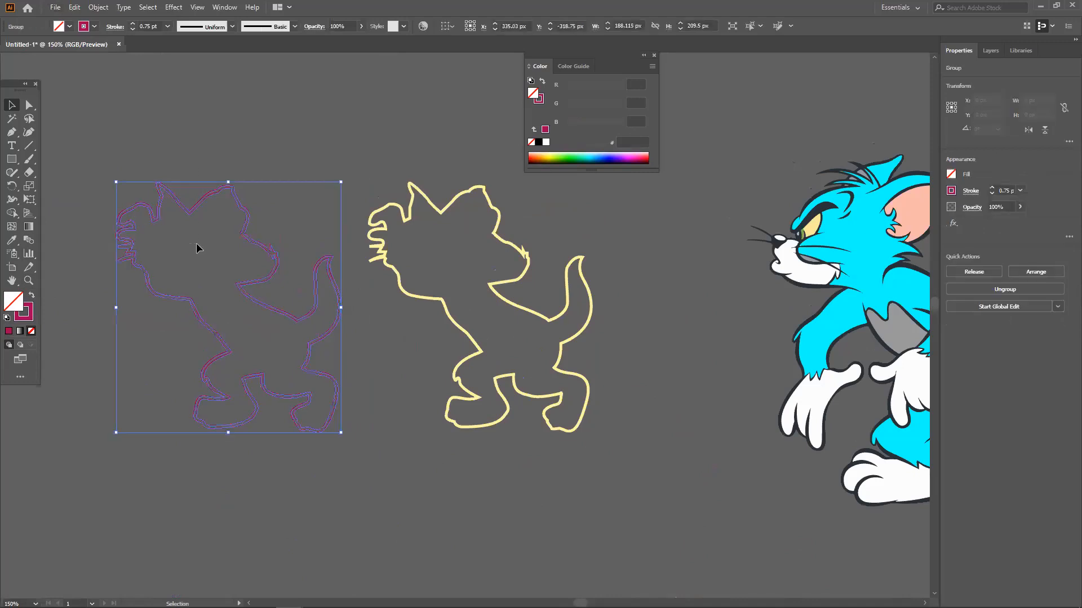
pyautogui.click(188, 162)
pyautogui.click(213, 237)
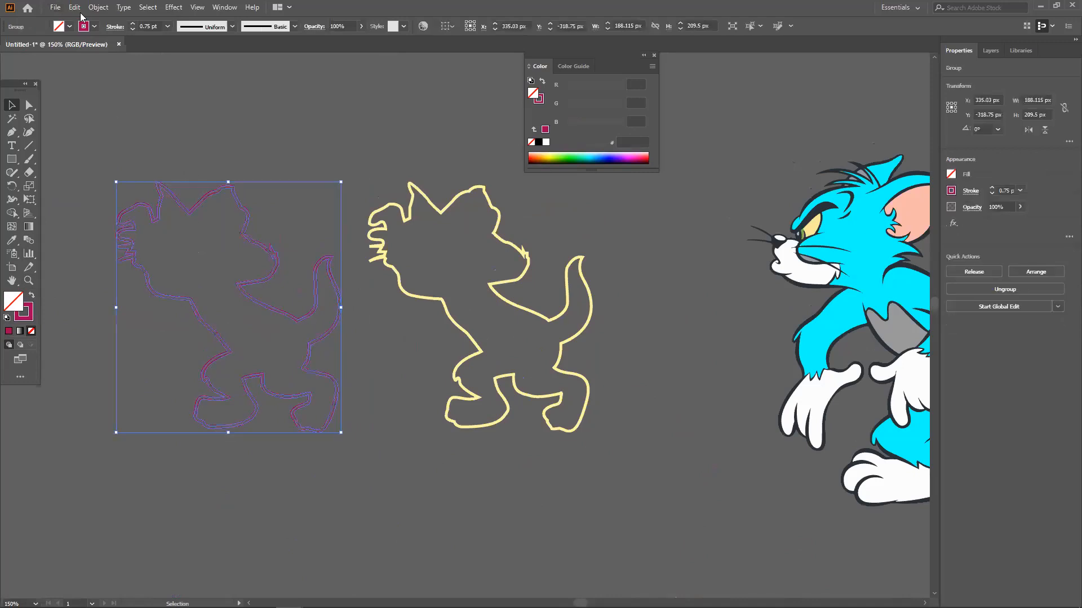
pyautogui.click(97, 7)
pyautogui.click(107, 141)
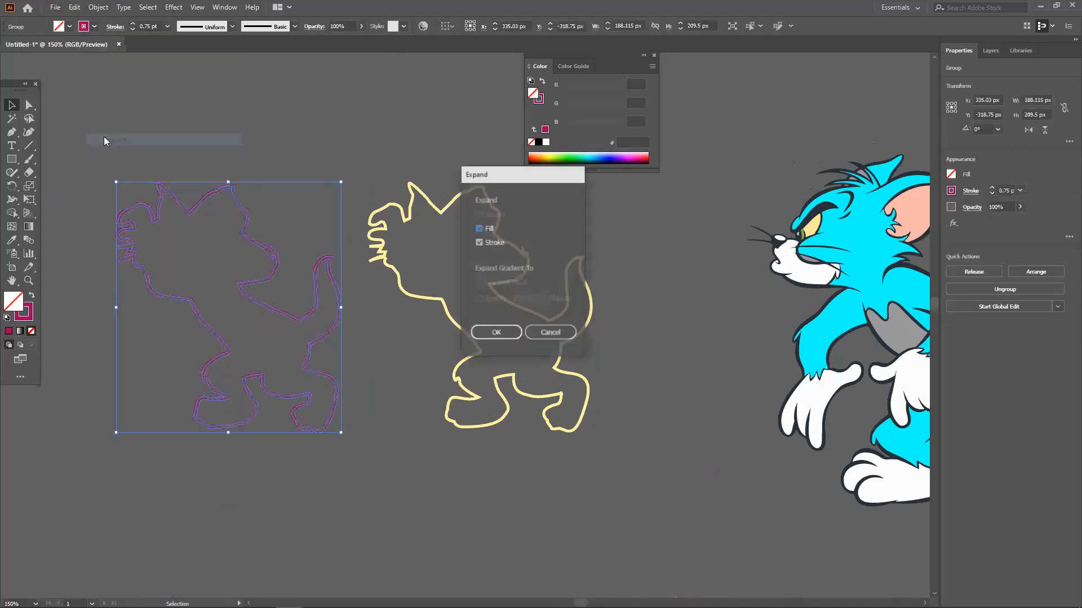
pyautogui.click(512, 337)
# Step: Ungroup the expanded crimson outline, then test its pieces with a trial move and undo that move
pyautogui.click(239, 203)
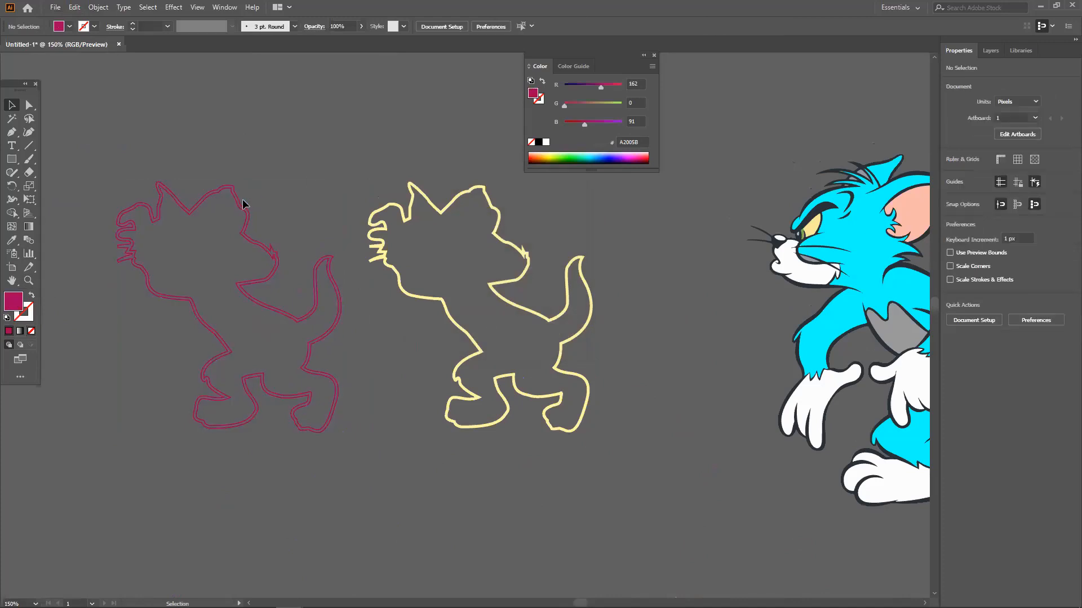
pyautogui.rightClick(239, 202)
pyautogui.click(264, 298)
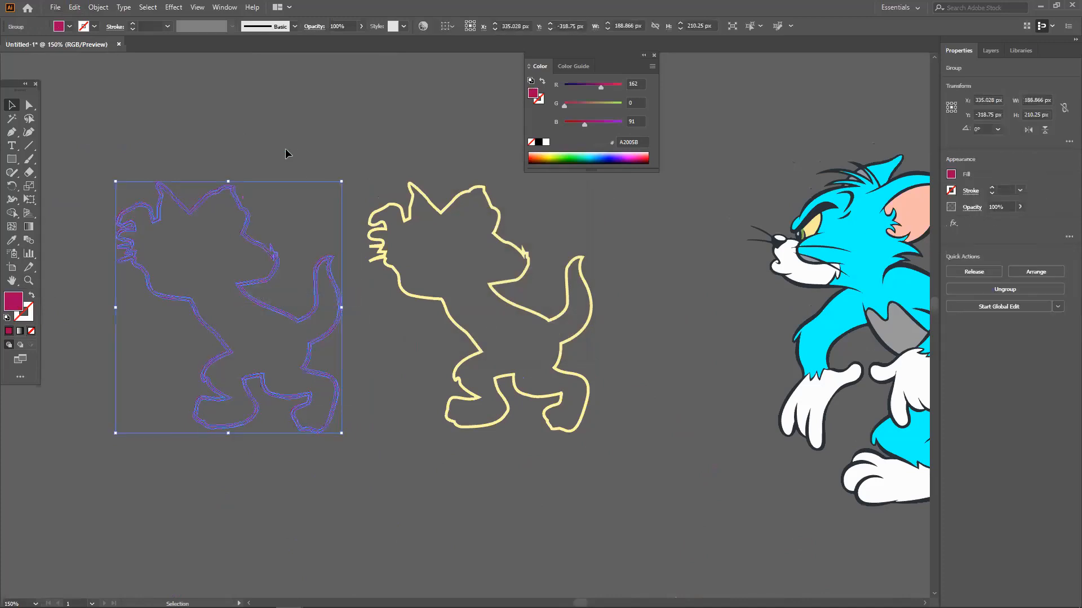
pyautogui.click(286, 153)
pyautogui.moveTo(251, 215); pyautogui.dragTo(302, 159)
pyautogui.hotkey('ctrl', 'z')
# Step: Ungroup the crimson outline once more down to its compound path, and undo another trial move
pyautogui.rightClick(269, 285)
pyautogui.click(297, 317)
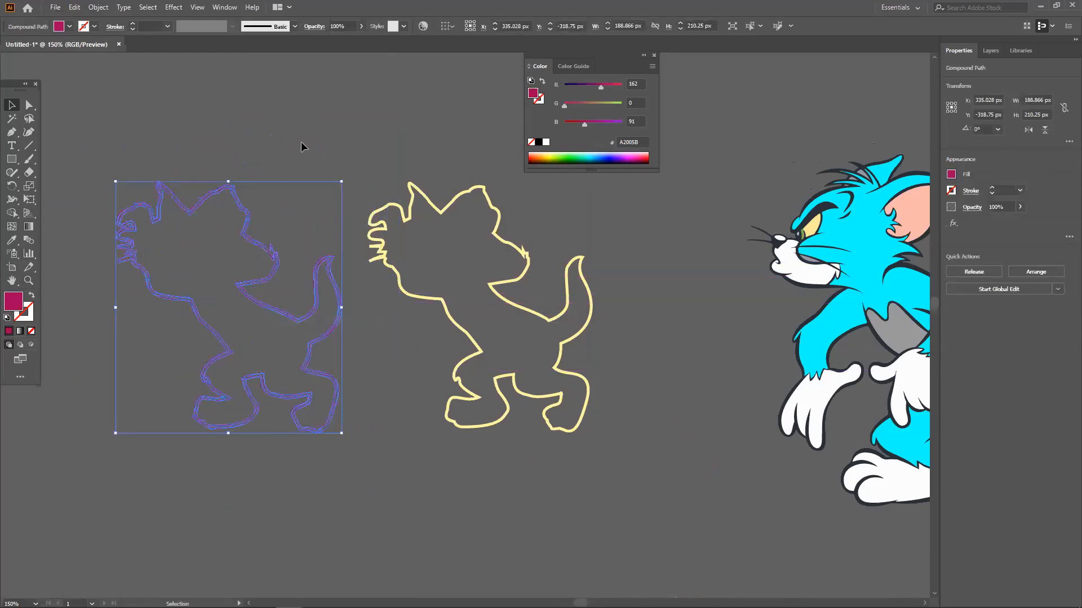
pyautogui.click(297, 181)
pyautogui.moveTo(252, 225)
pyautogui.mouseDown()
pyautogui.moveTo(321, 164)
pyautogui.moveTo(257, 232)
pyautogui.mouseUp()
pyautogui.hotkey('ctrl', 'z')
pyautogui.click(298, 180)
# Step: Release the crimson compound path and try deleting its stacked filled contours one by one
pyautogui.click(223, 254)
pyautogui.rightClick(222, 254)
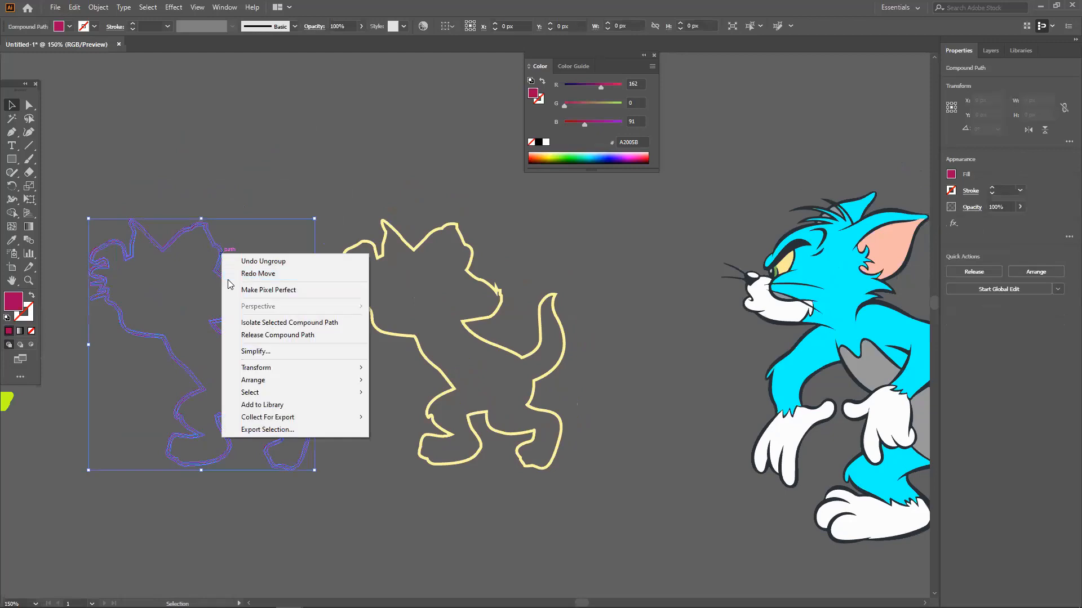
pyautogui.click(253, 335)
pyautogui.click(287, 167)
pyautogui.click(198, 302)
pyautogui.press('Delete')
pyautogui.hotkey('ctrl', 'z')
pyautogui.press('Delete')
pyautogui.click(194, 297)
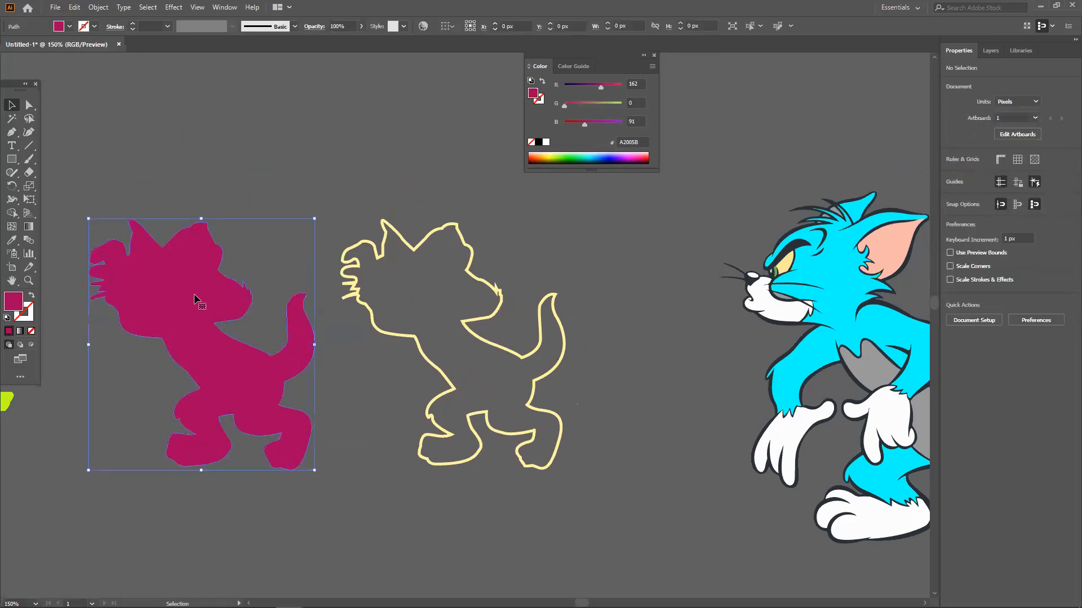
pyautogui.press('Delete')
# Step: Undo the contour deletions and the release of the crimson compound path
pyautogui.hotkey('ctrl', 'z')
pyautogui.hotkey('ctrl', 'z')
pyautogui.hotkey('ctrl', 'z')
pyautogui.hotkey('ctrl', 'z')
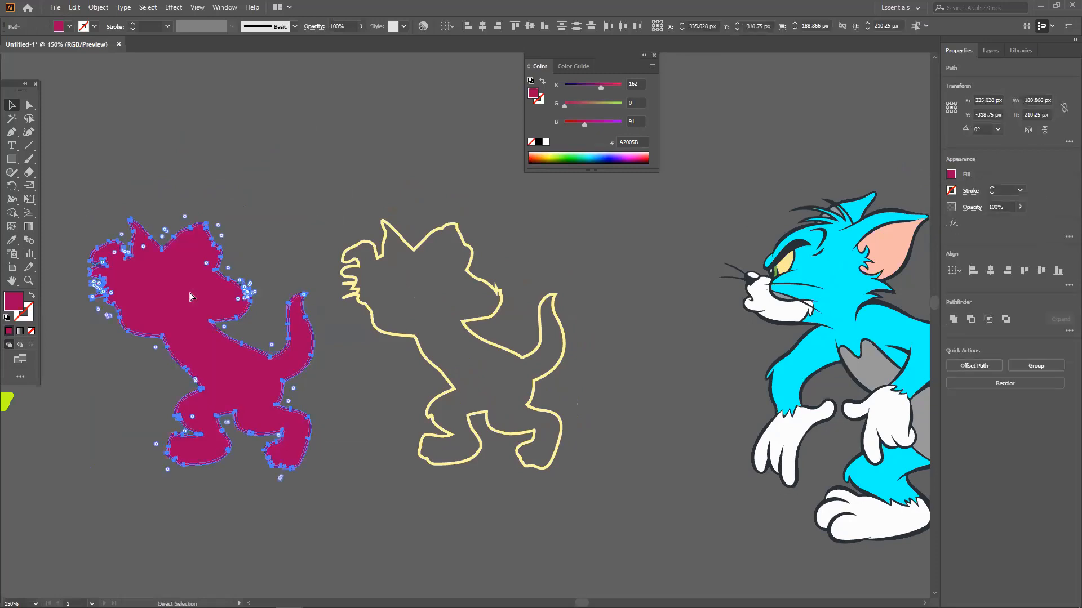
pyautogui.click(202, 288)
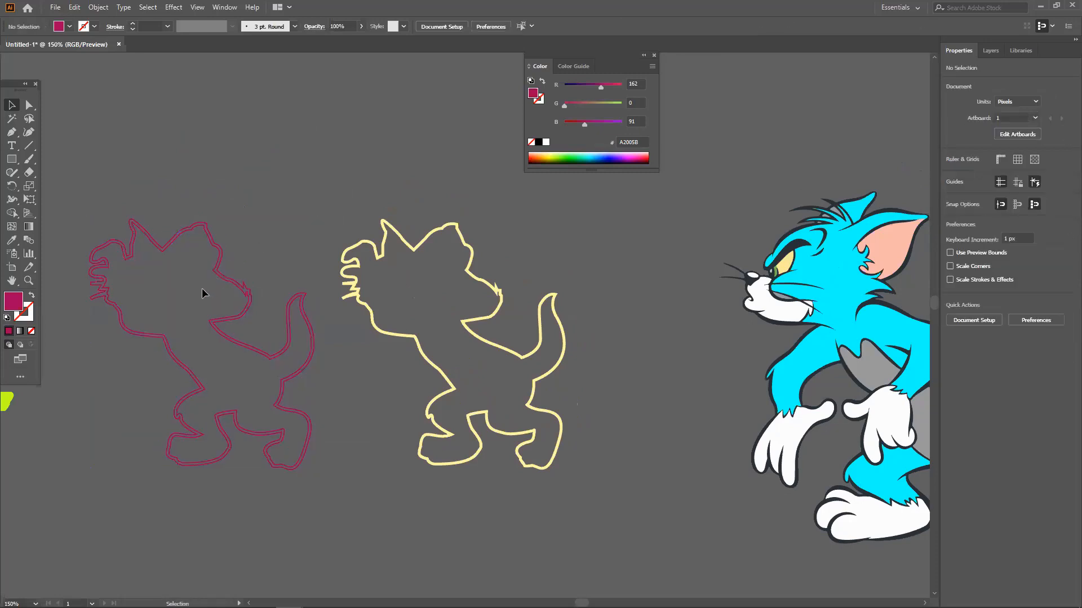
# Step: Release the crimson outline's compound path into separate stacked contours
pyautogui.scroll(2, 216, 282)
pyautogui.click(239, 282)
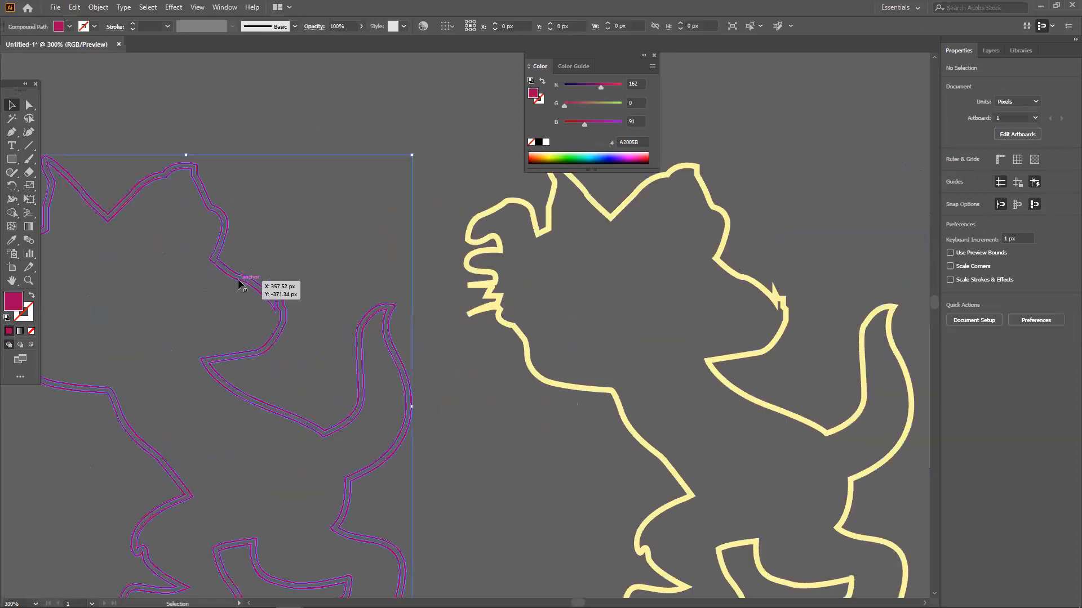
pyautogui.scroll(-2, 240, 284)
pyautogui.rightClick(240, 283)
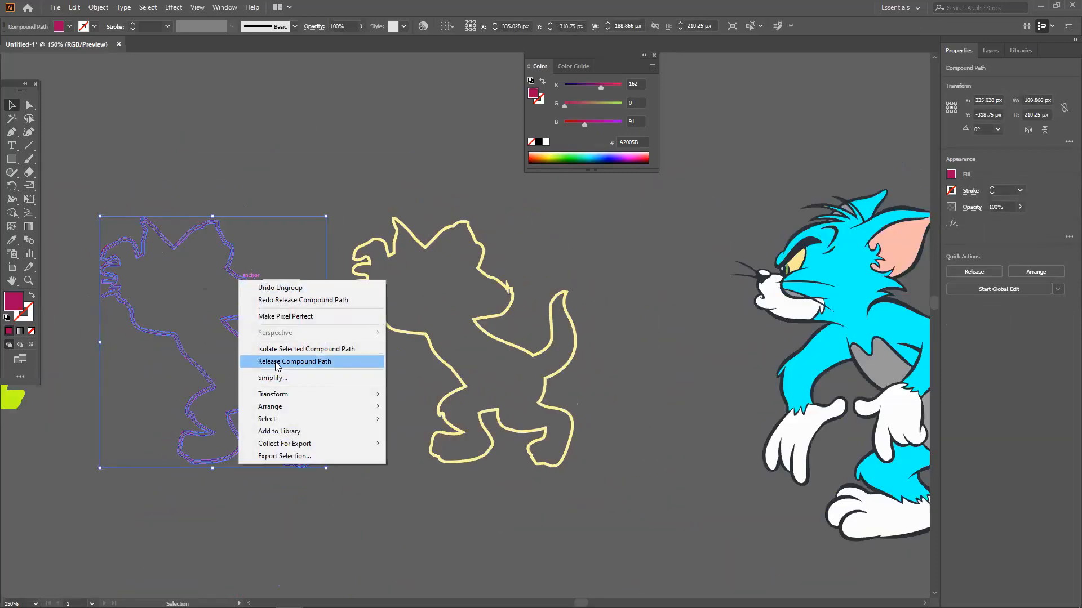
pyautogui.click(273, 361)
pyautogui.click(258, 192)
# Step: Swap the innermost crimson contour's fill to a 1 pt stroke
pyautogui.click(237, 273)
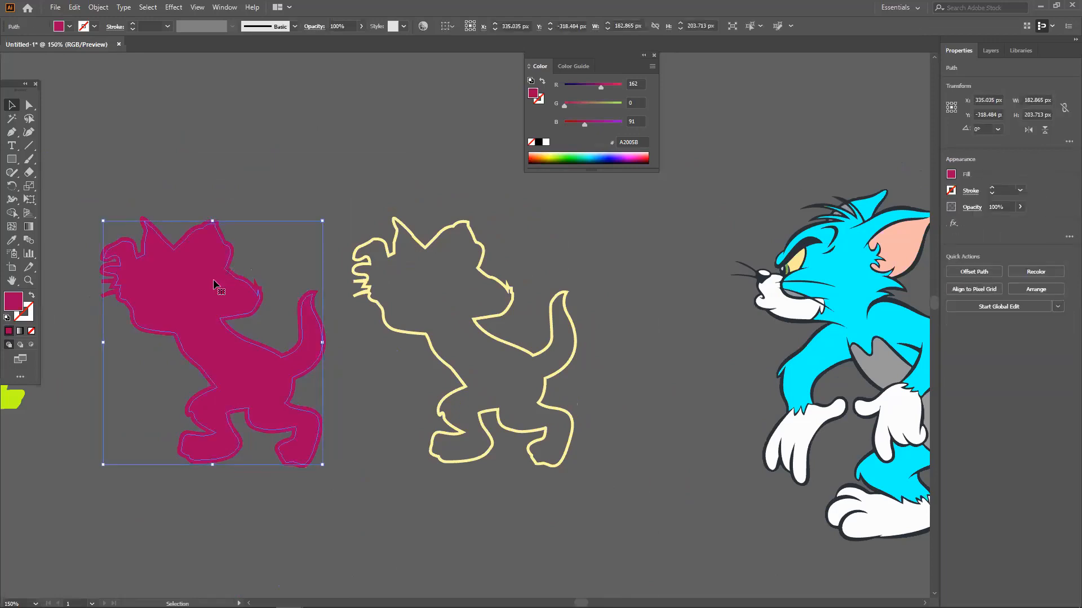
pyautogui.click(31, 297)
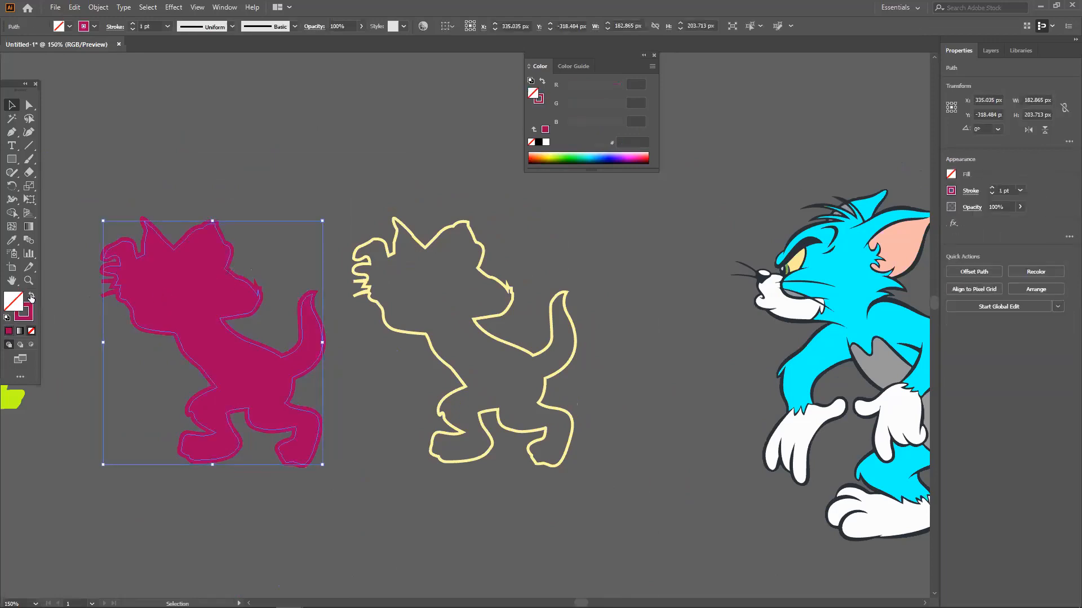
pyautogui.hotkey('shift', 'x')
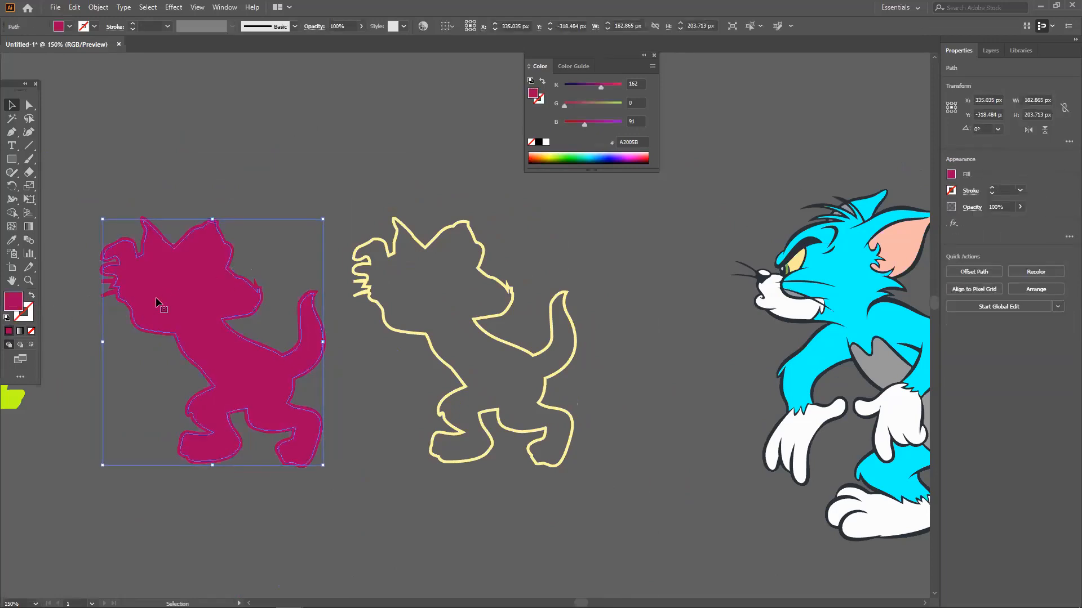
# Step: Move the next filled contour above the stack and swap its crimson fill to a 1 pt stroke
pyautogui.keyDown('alt'); pyautogui.moveTo(178, 295); pyautogui.dragTo(243, 133); pyautogui.keyUp('alt')
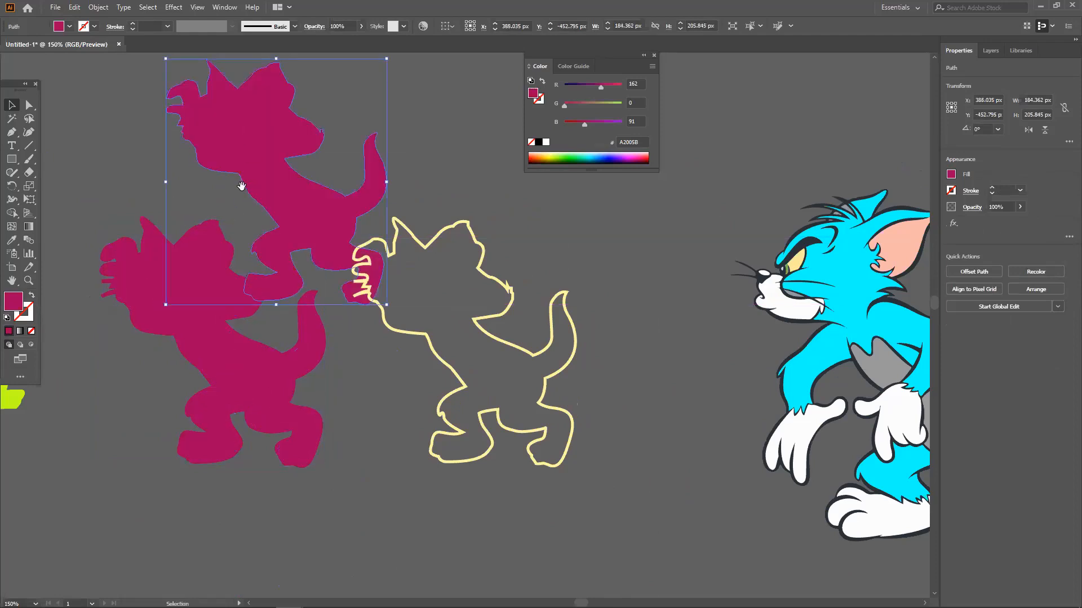
pyautogui.moveTo(241, 186); pyautogui.dragTo(237, 287)
pyautogui.click(32, 296)
pyautogui.click(100, 272)
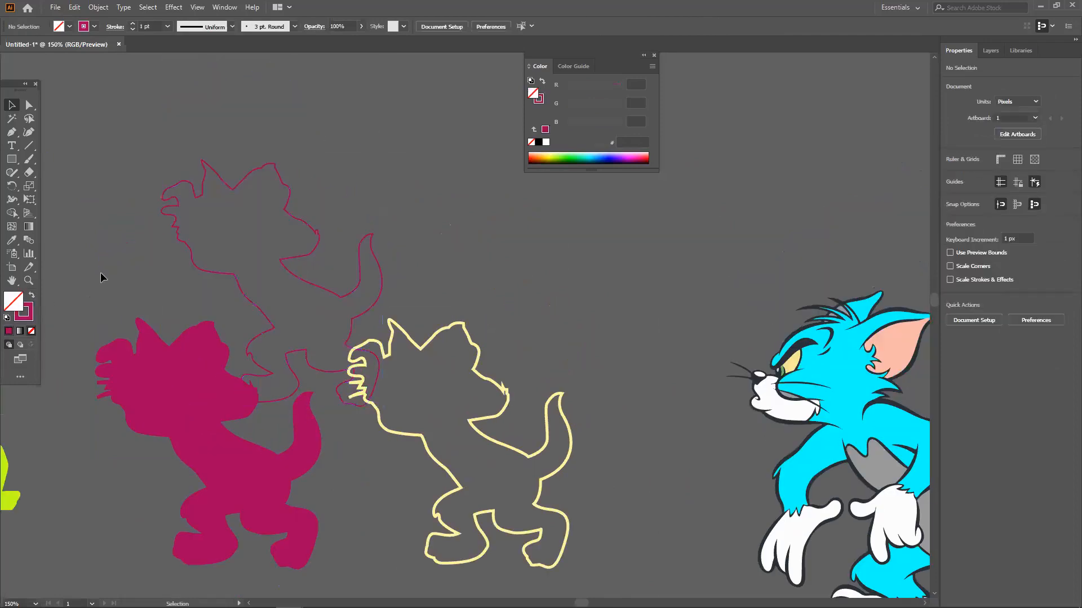
pyautogui.scroll(1, 169, 276)
pyautogui.click(236, 210)
pyautogui.moveTo(239, 211); pyautogui.dragTo(236, 117)
# Step: Separate the two remaining filled silhouettes, moving one down-left and the other up-left of the stack
pyautogui.click(430, 183)
pyautogui.moveTo(167, 436); pyautogui.dragTo(99, 507)
pyautogui.scroll(-2, 173, 319)
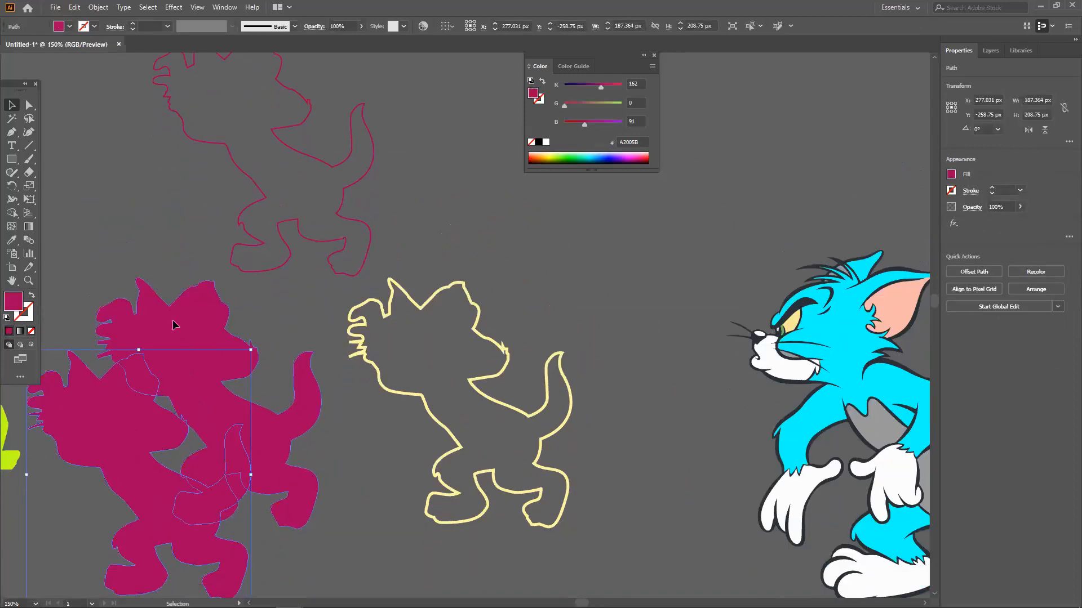
pyautogui.moveTo(174, 323); pyautogui.dragTo(118, 257)
pyautogui.moveTo(198, 378); pyautogui.dragTo(130, 305)
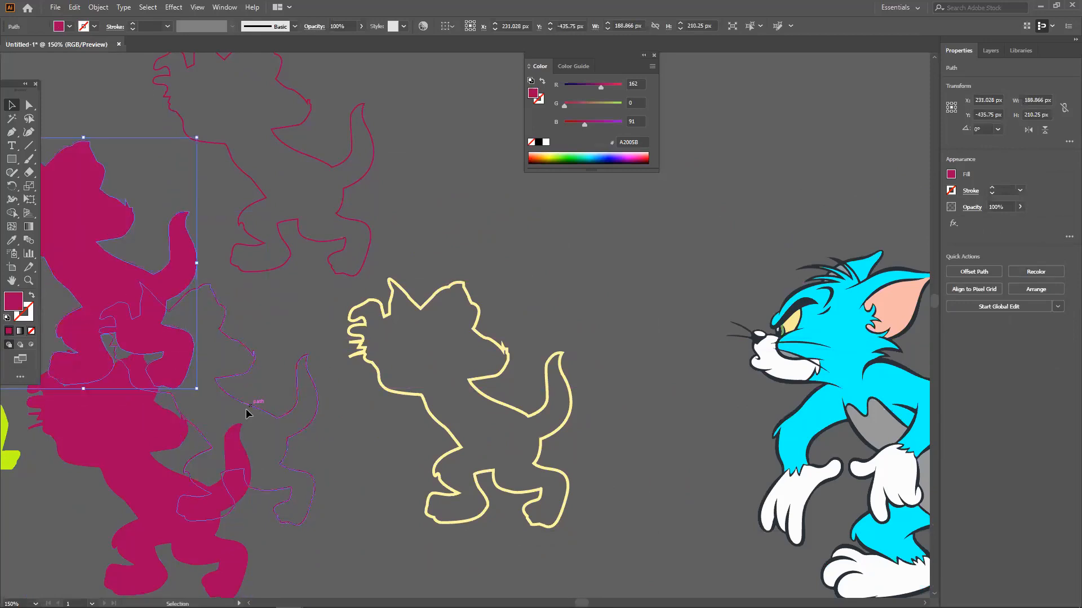
# Step: Pull the innermost stroked contour out over the pale yellow outline's edge and compare their line shapes up close
pyautogui.moveTo(253, 411); pyautogui.dragTo(290, 394)
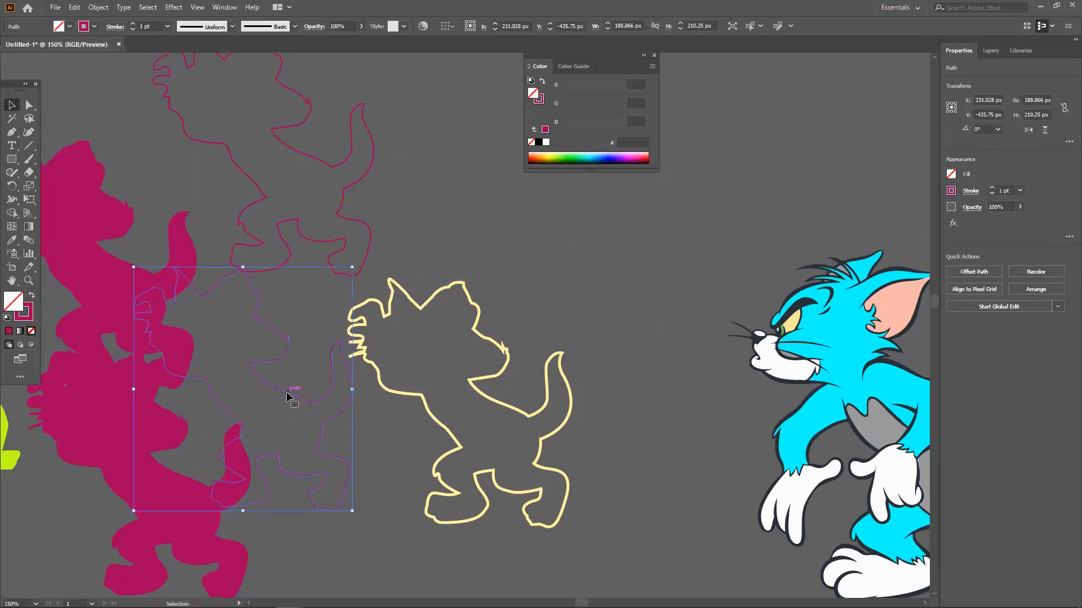
pyautogui.click(354, 422)
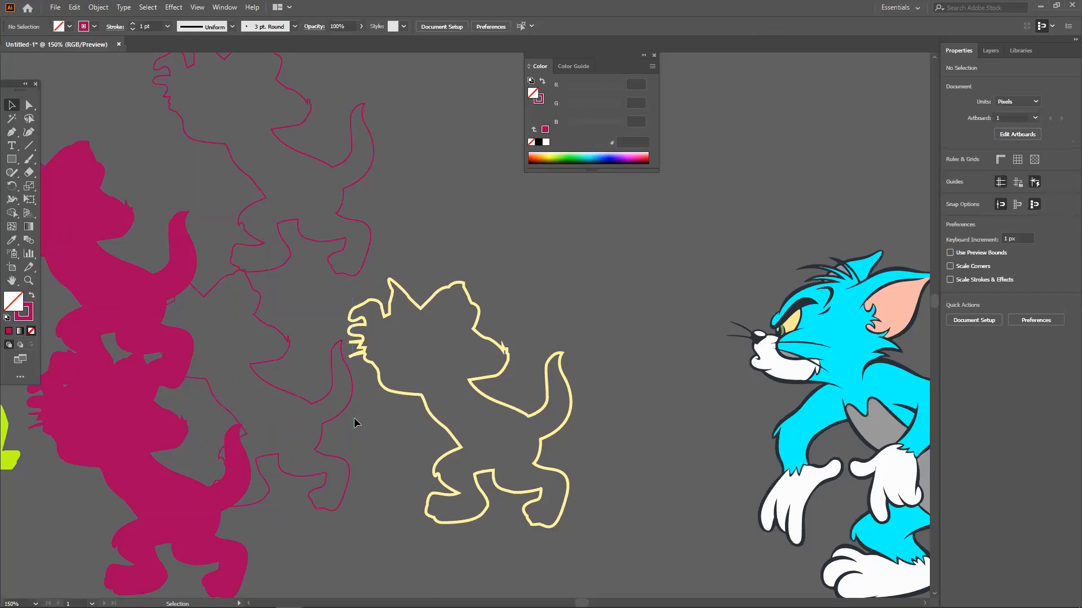
pyautogui.scroll(-3, 354, 418)
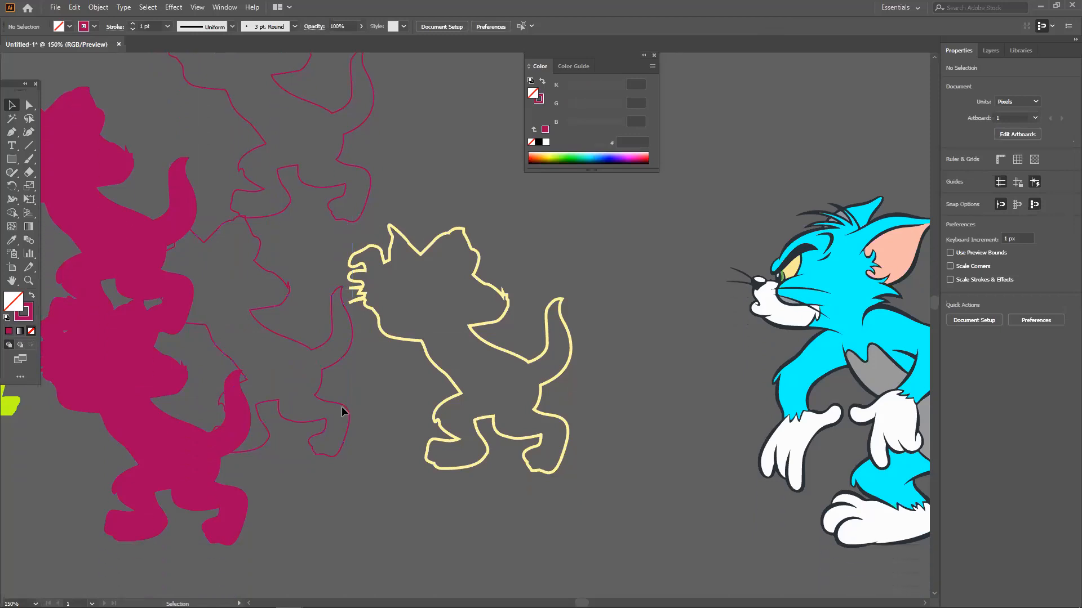
pyautogui.moveTo(380, 398); pyautogui.dragTo(410, 391)
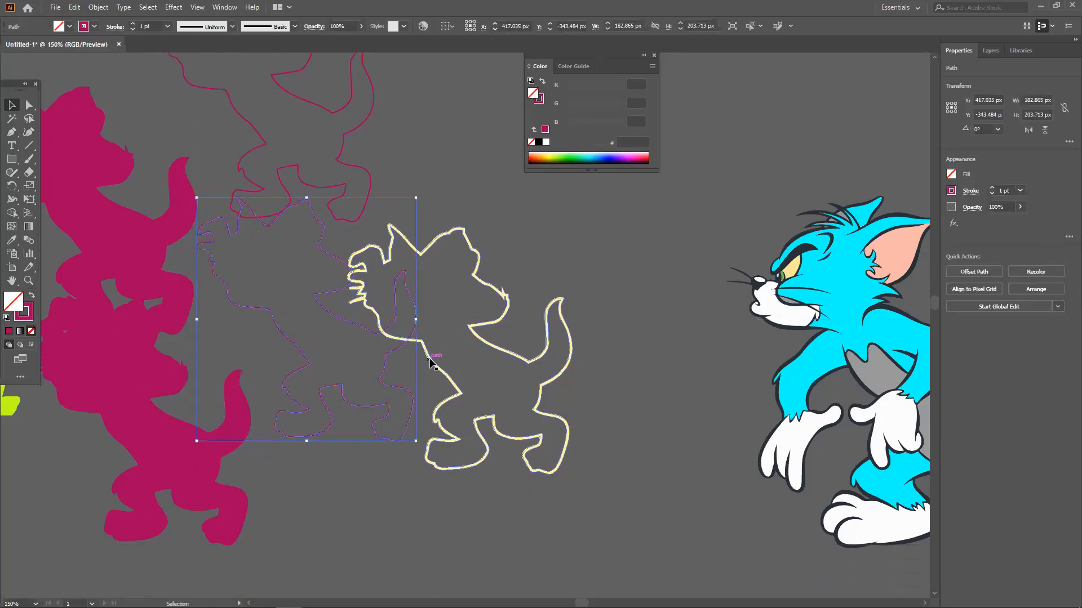
pyautogui.click(422, 355)
pyautogui.scroll(2, 414, 330)
pyautogui.scroll(1, 415, 330)
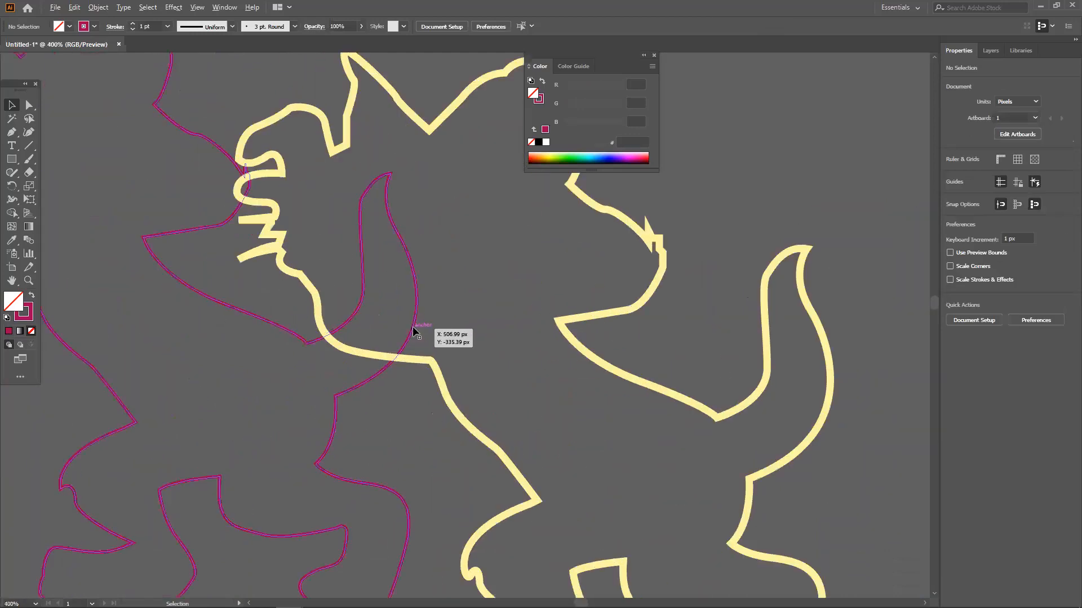
pyautogui.scroll(-5, 414, 332)
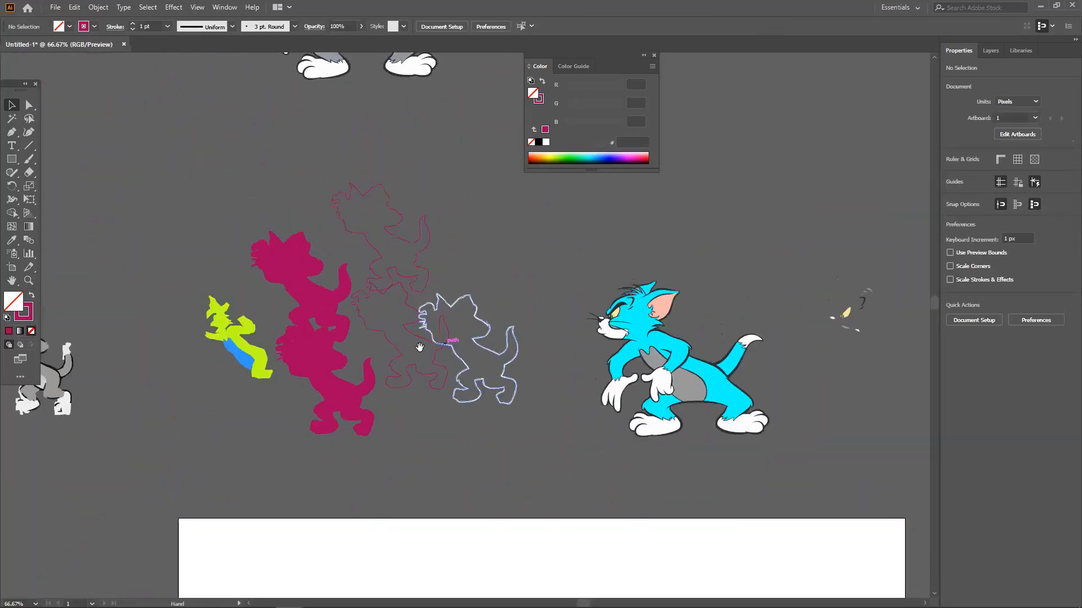
# Step: Place one stroked contour above the pale yellow outline and the other up-left of the filled silhouettes
pyautogui.moveTo(392, 233); pyautogui.dragTo(505, 245)
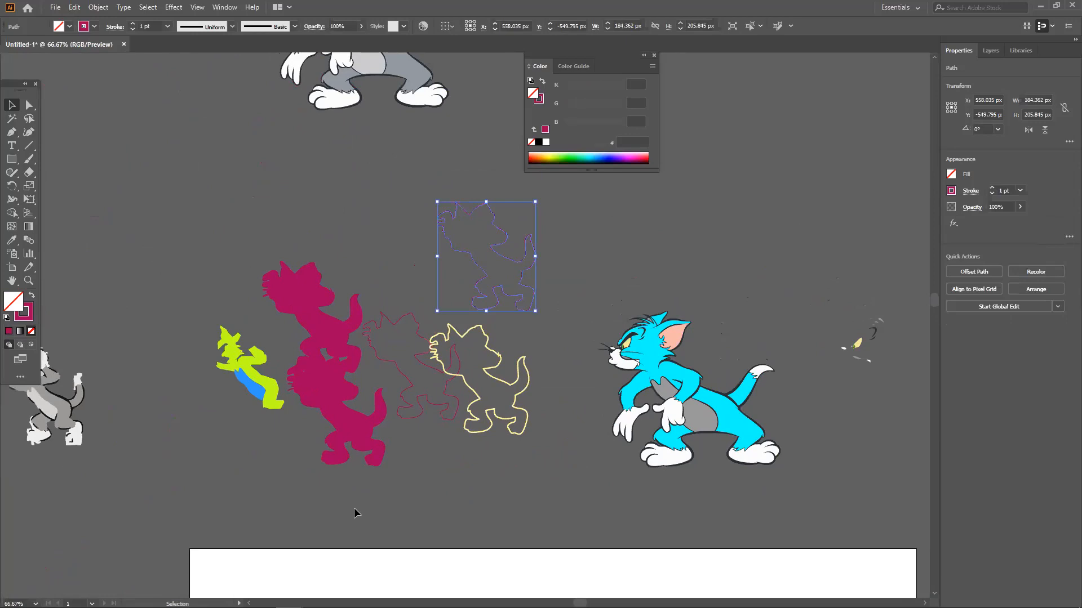
pyautogui.moveTo(398, 375); pyautogui.dragTo(176, 223)
pyautogui.click(290, 229)
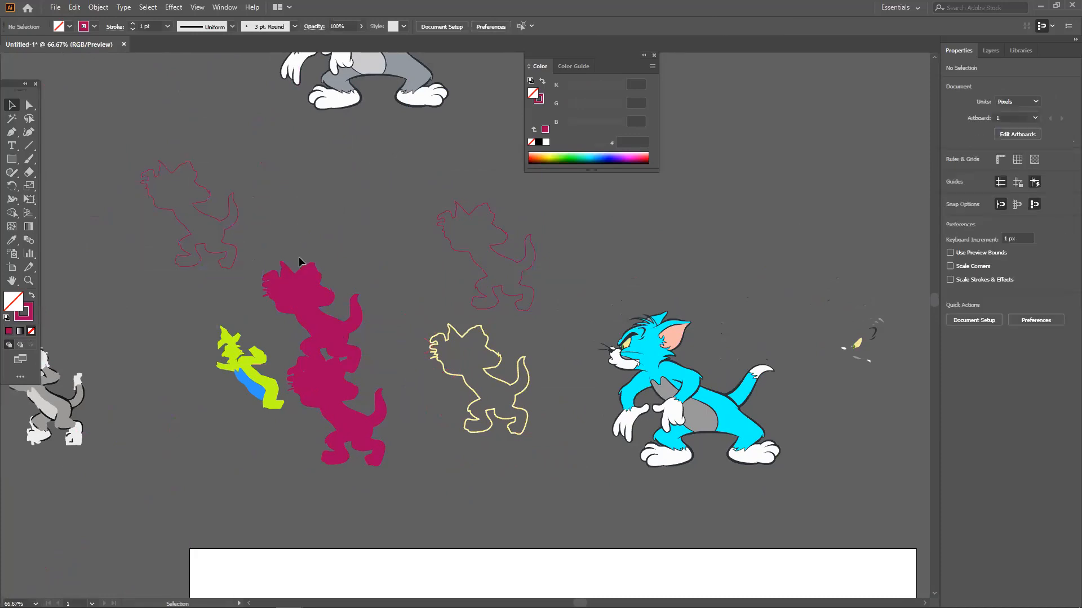
pyautogui.scroll(4, 297, 242)
pyautogui.scroll(2, 299, 261)
pyautogui.click(382, 188)
pyautogui.click(598, 261)
pyautogui.scroll(-3, 204, 499)
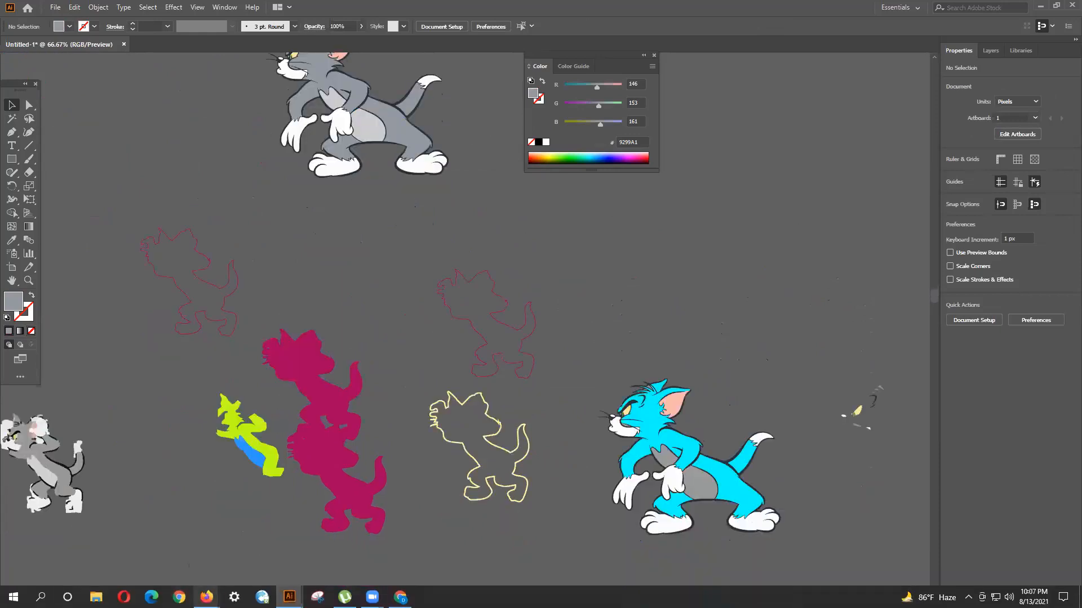
# Step: Switch to the Firefox window with the Google image results and search for "skull"
pyautogui.moveTo(206, 596)
pyautogui.click(236, 555)
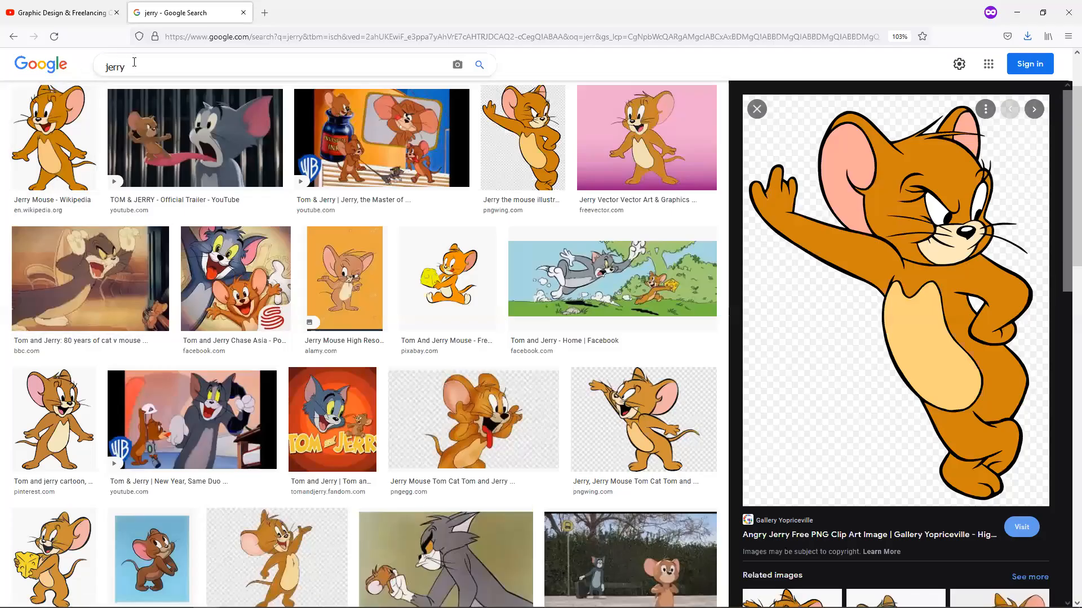
pyautogui.doubleClick(125, 66)
pyautogui.write('s')
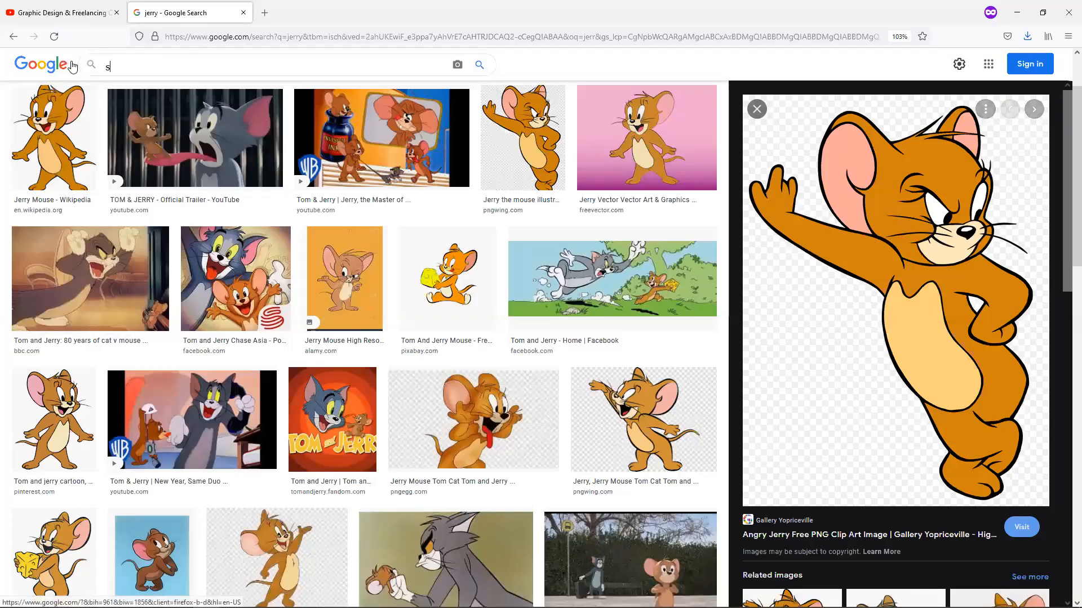
pyautogui.write('kull')
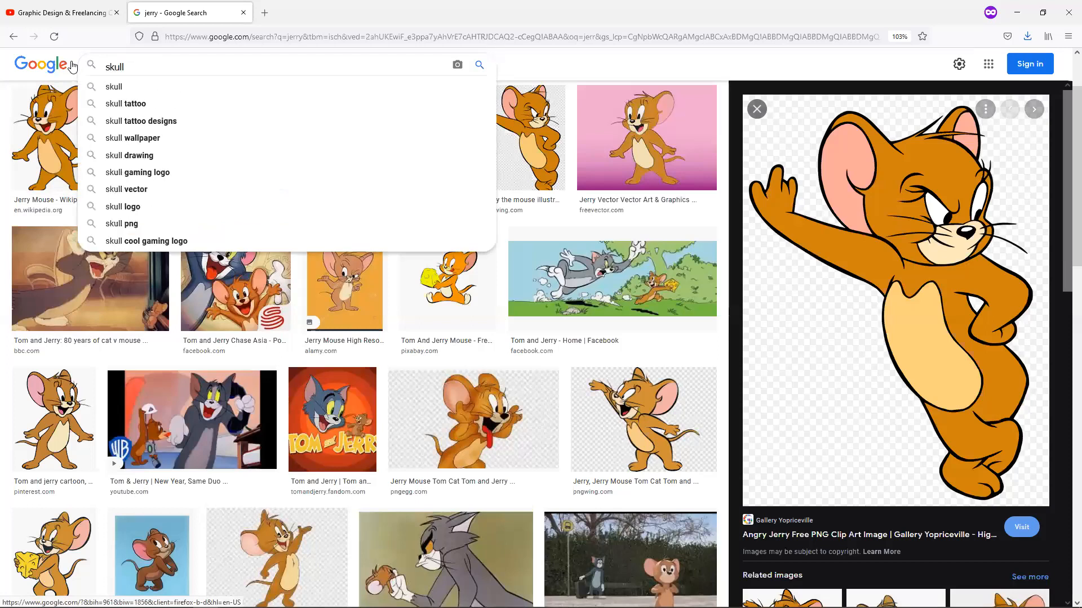
pyautogui.press('Return')
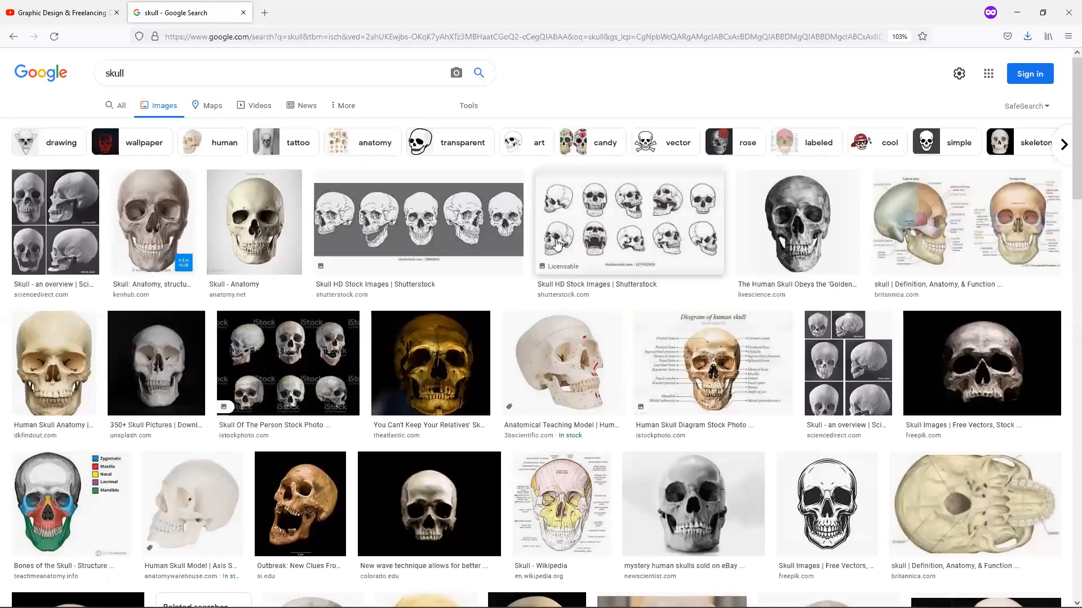
# Step: Narrow the skull image results to simple designs and browse them for a clean shape to trace
pyautogui.click(918, 146)
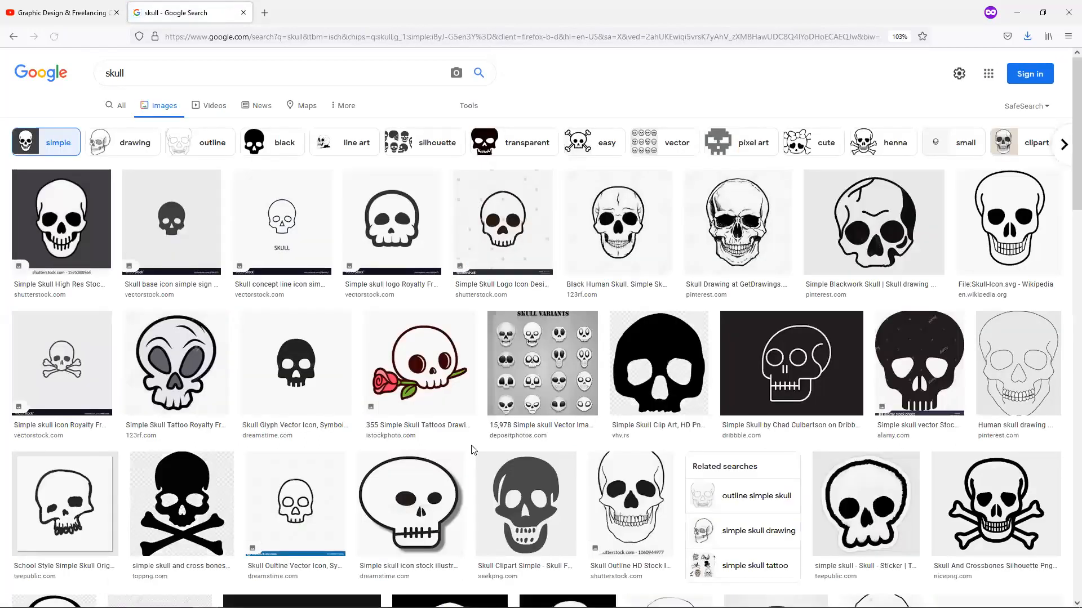
pyautogui.scroll(-7, 762, 449)
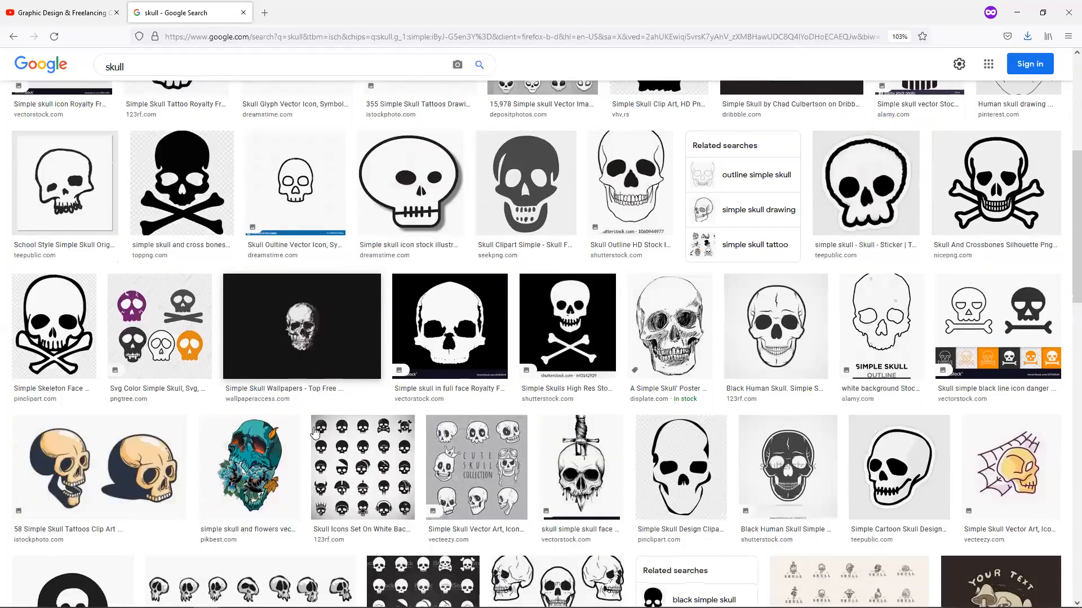
pyautogui.scroll(-5, 676, 318)
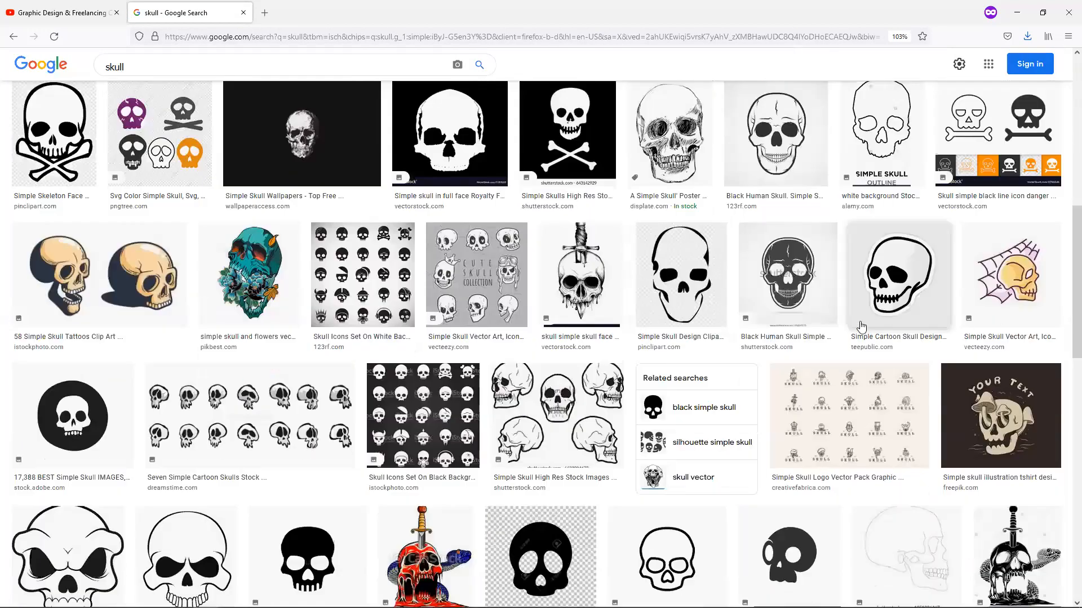
pyautogui.scroll(-12, 840, 329)
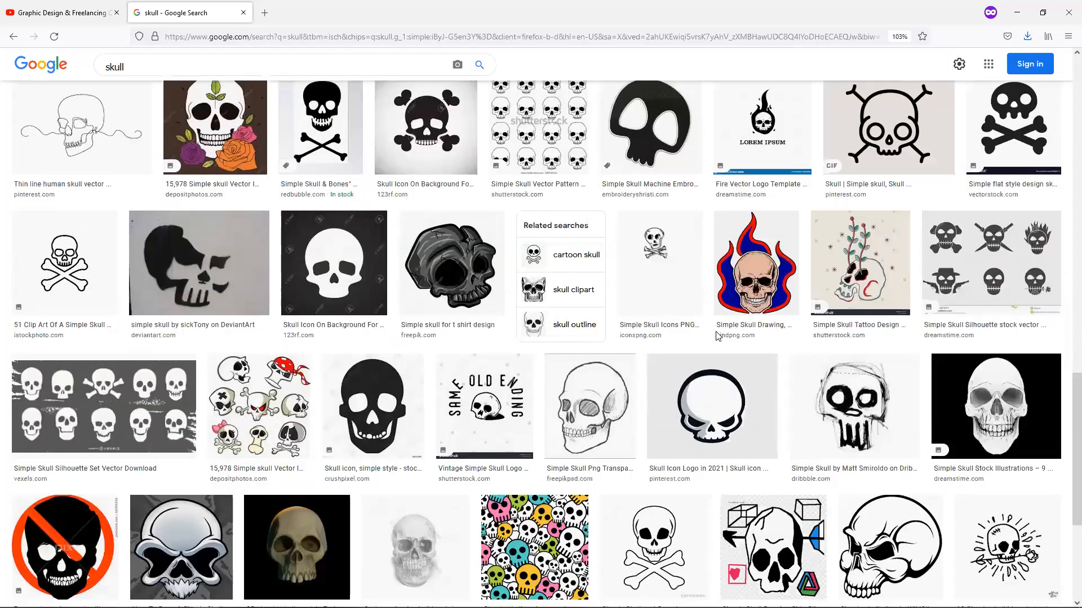
pyautogui.scroll(-9, 844, 328)
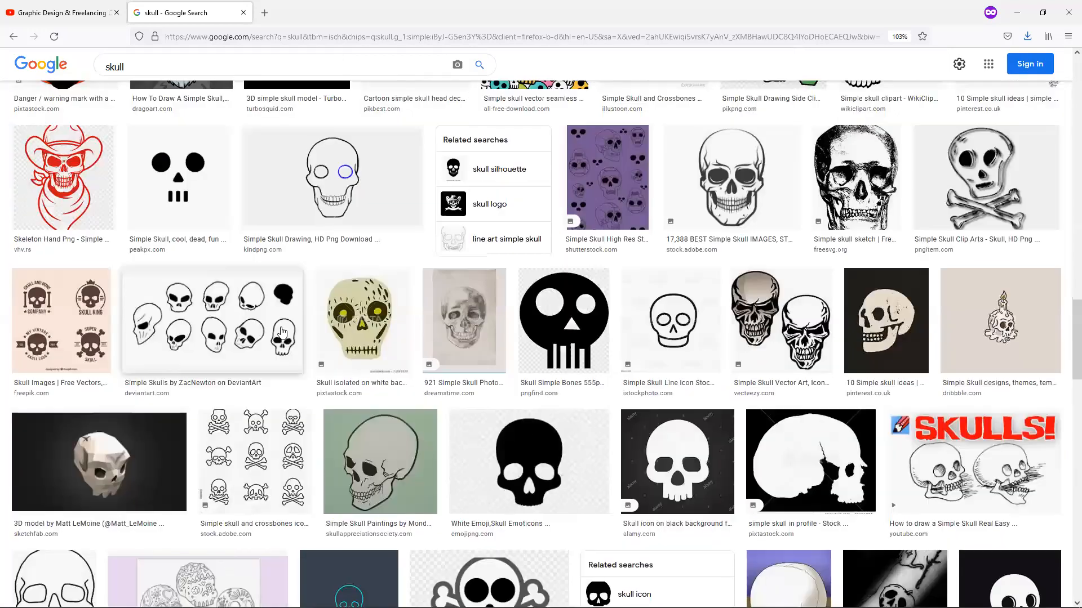
pyautogui.scroll(-8, 289, 332)
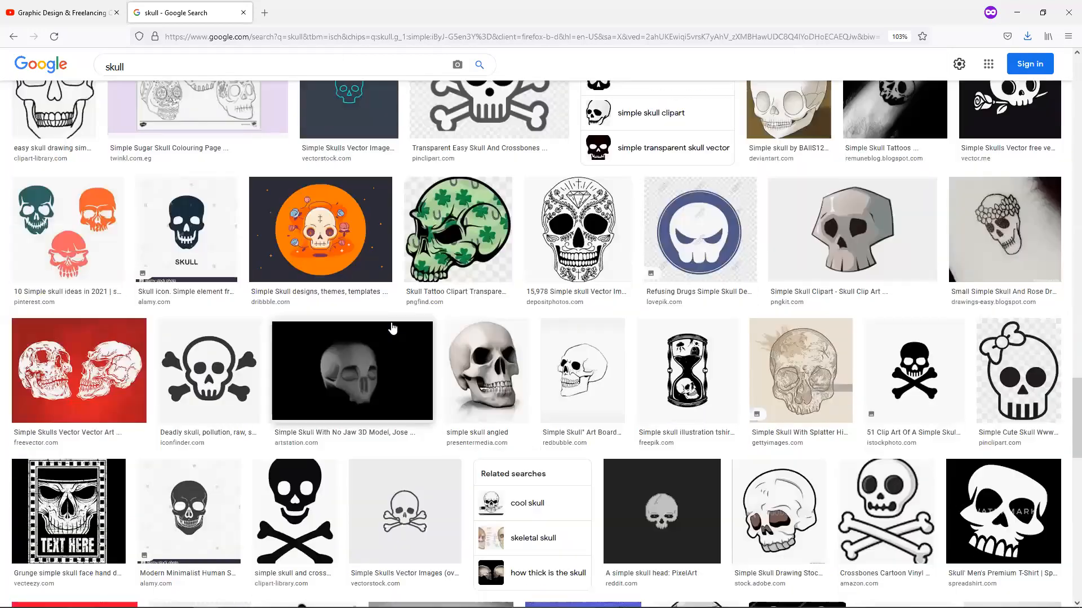
pyautogui.scroll(-3, 393, 329)
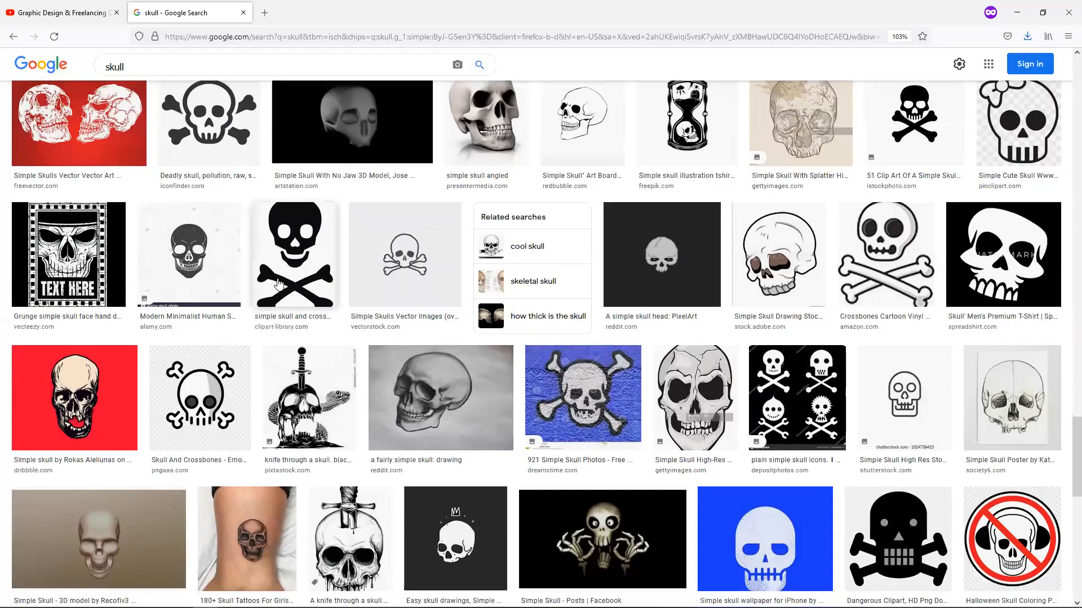
# Step: Copy the black simple skull and crossbones clip art and paste it into the Illustrator document on empty canvas above the cat drawings
pyautogui.click(276, 284)
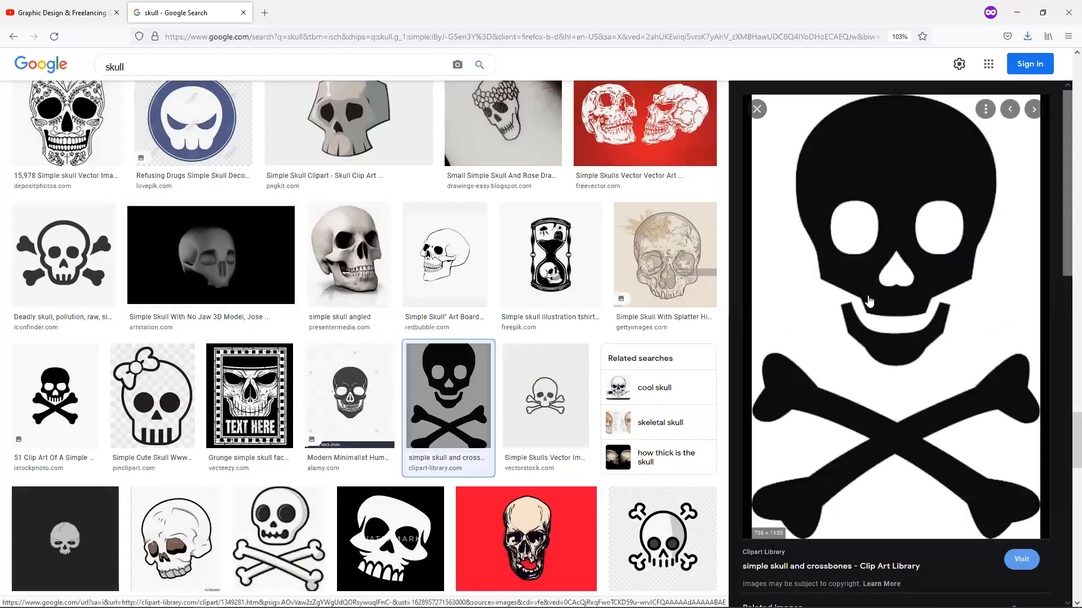
pyautogui.rightClick(882, 201)
pyautogui.click(902, 344)
pyautogui.click(1017, 11)
pyautogui.moveTo(818, 242); pyautogui.dragTo(377, 374)
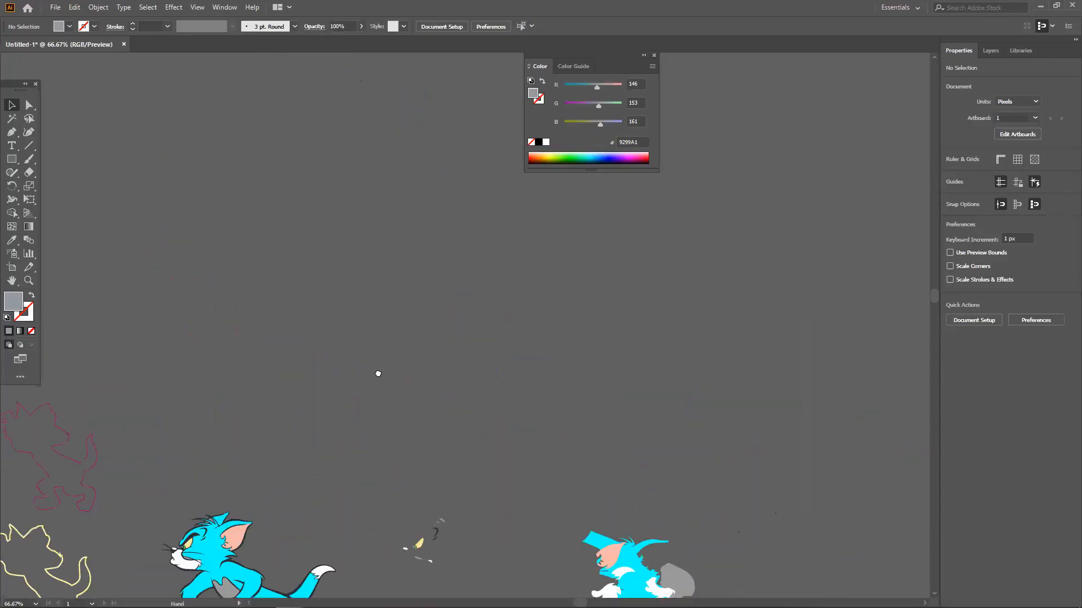
pyautogui.hotkey('ctrl', 'v')
pyautogui.moveTo(513, 290); pyautogui.dragTo(421, 209)
pyautogui.click(550, 232)
pyautogui.scroll(1, 437, 236)
# Step: Set the Pen tool to draw with no fill for tracing the pasted skull
pyautogui.click(10, 134)
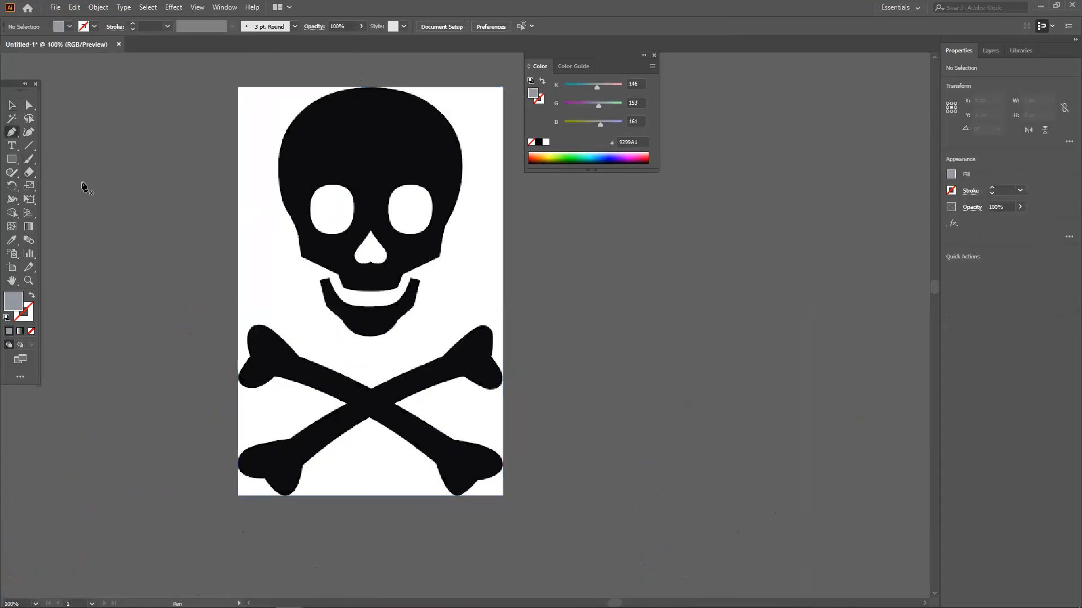
pyautogui.click(31, 331)
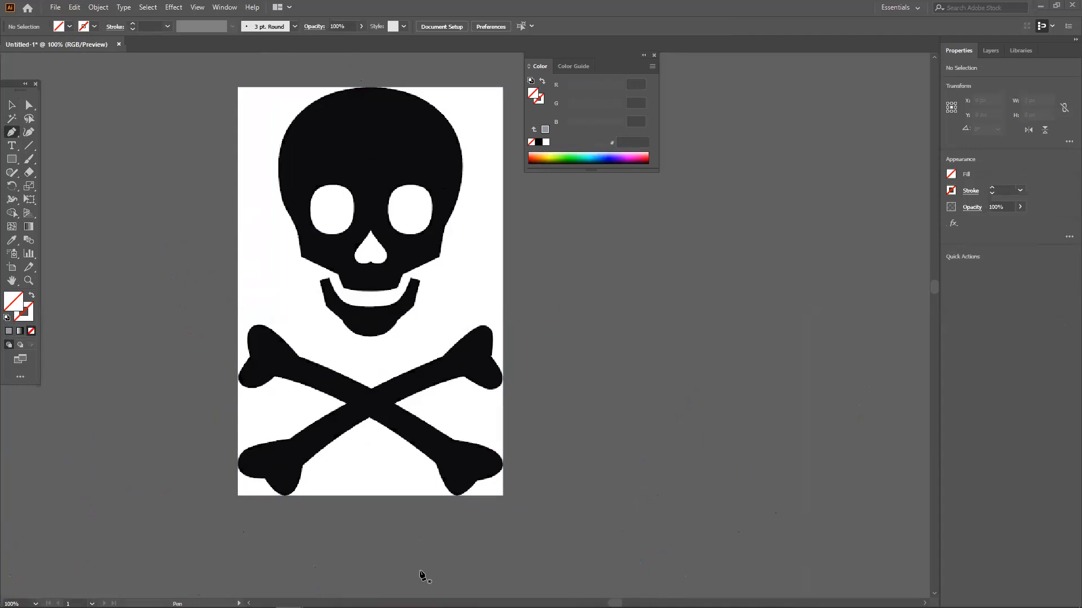
pyautogui.scroll(3, 324, 266)
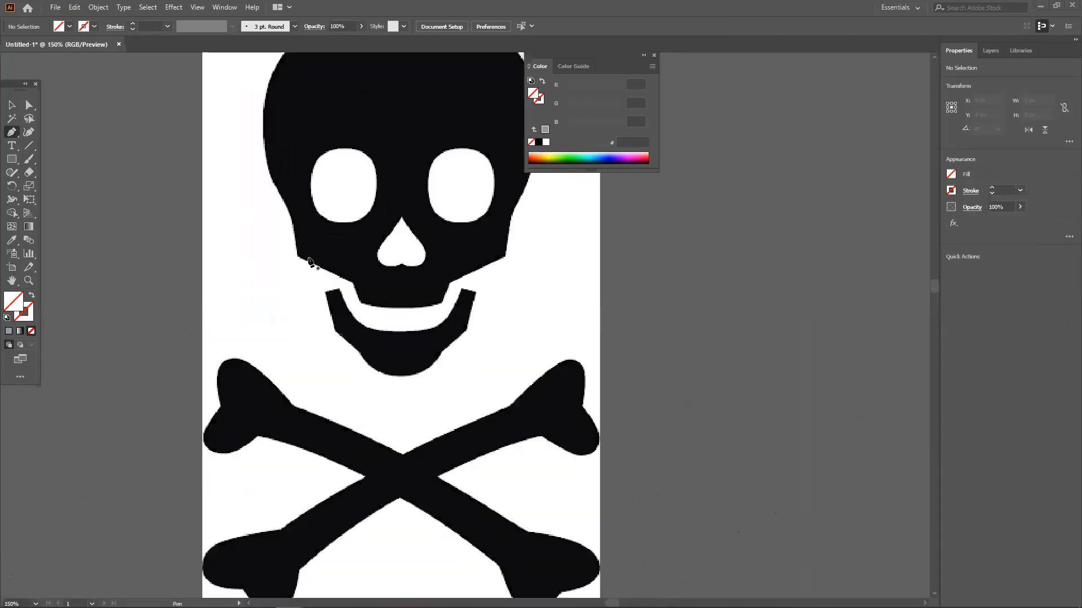
pyautogui.moveTo(318, 223); pyautogui.dragTo(362, 337)
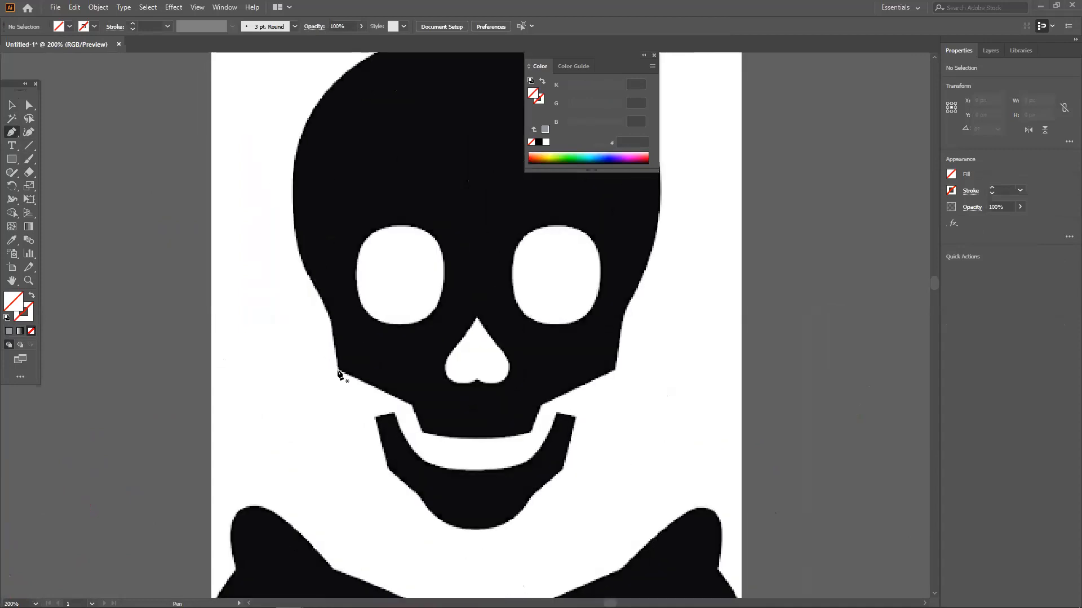
pyautogui.click(338, 370)
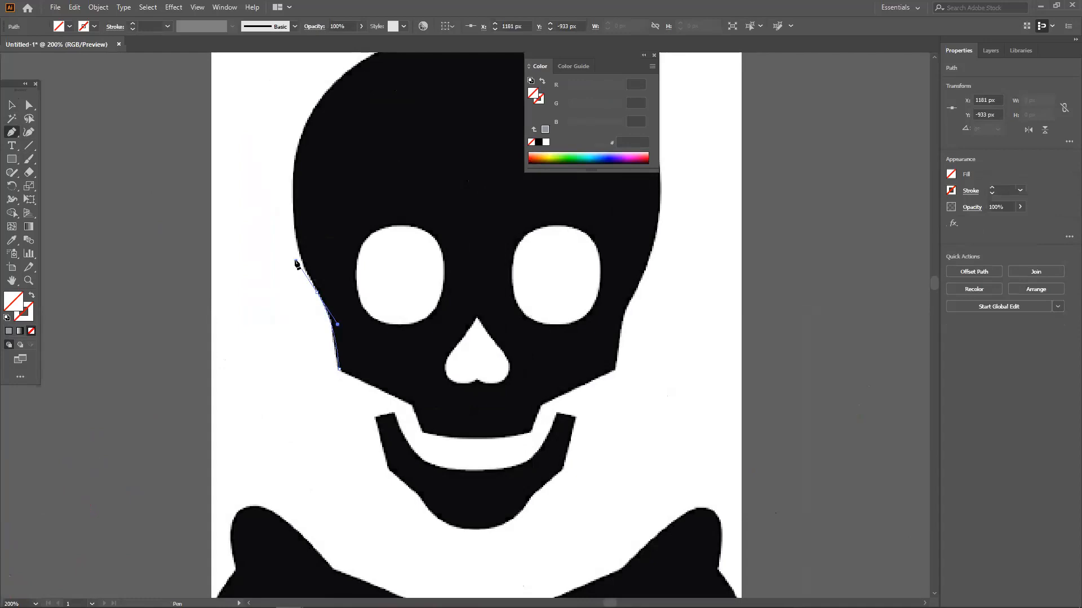
pyautogui.moveTo(327, 313); pyautogui.dragTo(321, 301)
pyautogui.hotkey('ctrl', 'z')
pyautogui.hotkey('ctrl', 'z')
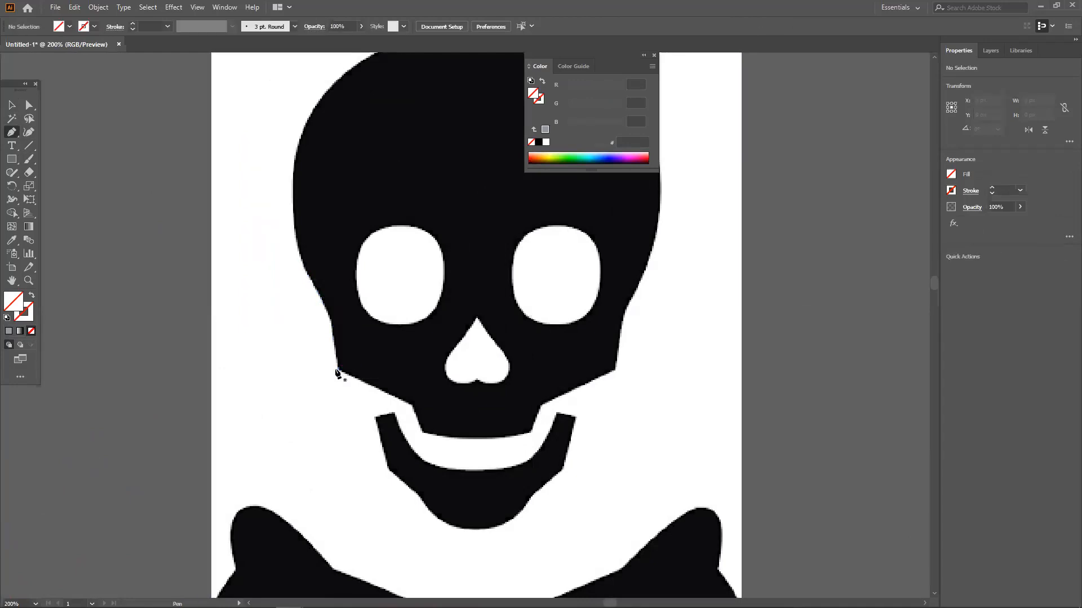
# Step: Trace the skull's left side with the Pen tool, from the lower-left cheek corner up to the top of the cranium
pyautogui.click(338, 370)
pyautogui.moveTo(334, 317); pyautogui.dragTo(320, 296)
pyautogui.moveTo(331, 300); pyautogui.dragTo(376, 360)
pyautogui.moveTo(338, 238); pyautogui.dragTo(343, 150)
pyautogui.scroll(3, 423, 248)
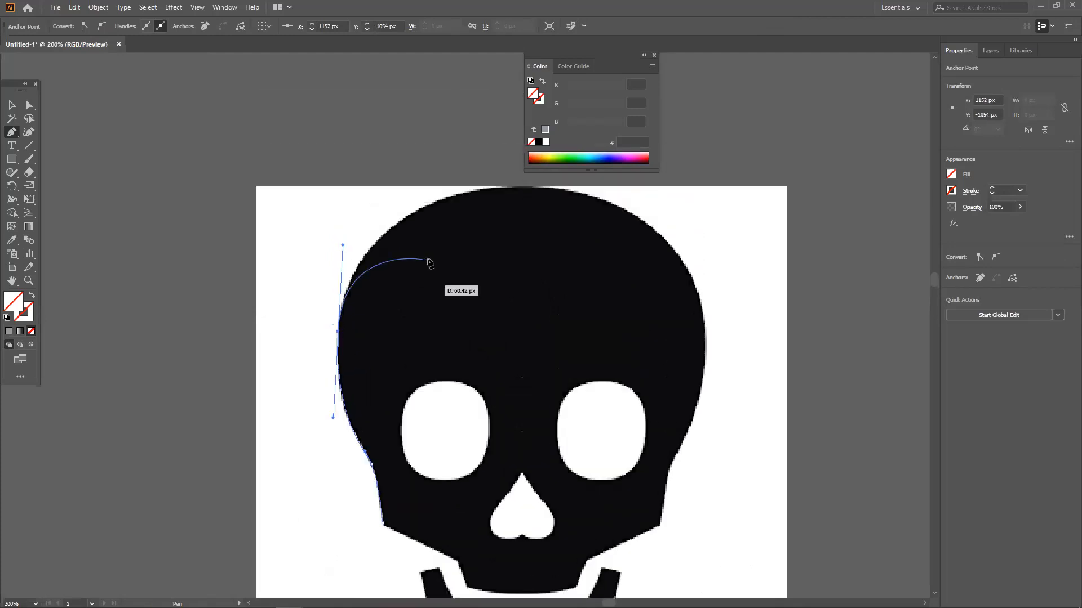
pyautogui.moveTo(526, 214); pyautogui.dragTo(627, 221)
# Step: Continue the path around the cranium's right side and down to the lower-right cheek corner
pyautogui.scroll(-2, 654, 315)
pyautogui.hscroll(5, 702, 350)
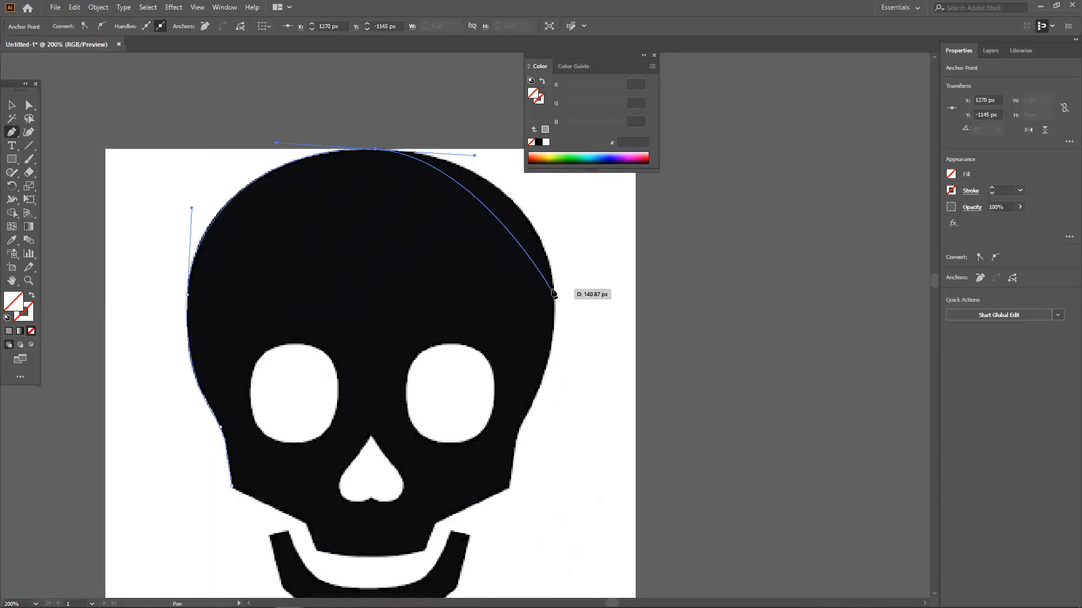
pyautogui.moveTo(554, 286); pyautogui.dragTo(571, 376)
pyautogui.scroll(-2, 571, 376)
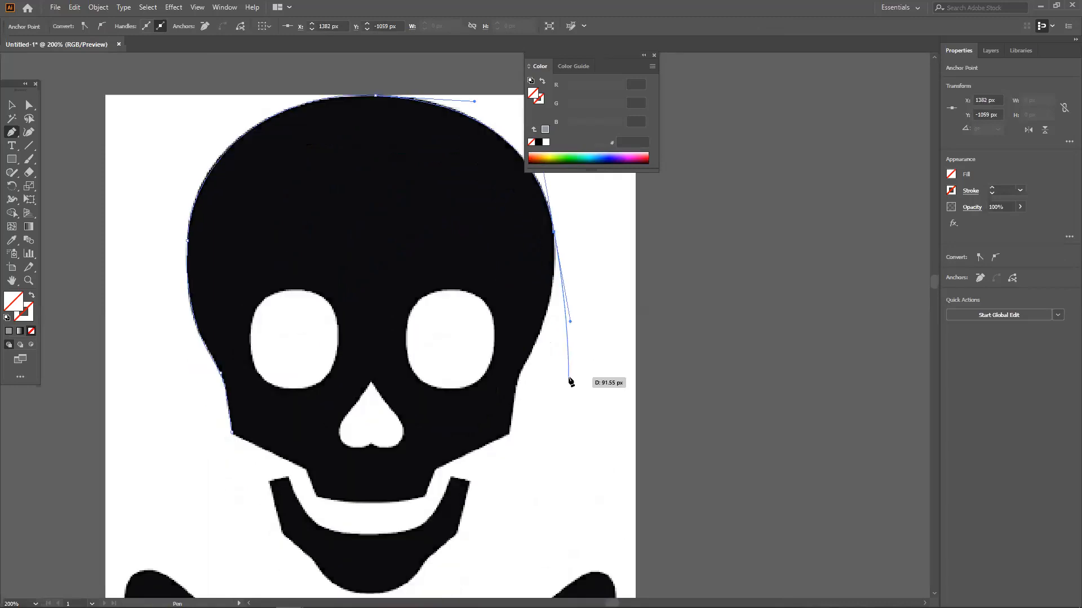
pyautogui.click(554, 232)
pyautogui.scroll(-1, 549, 316)
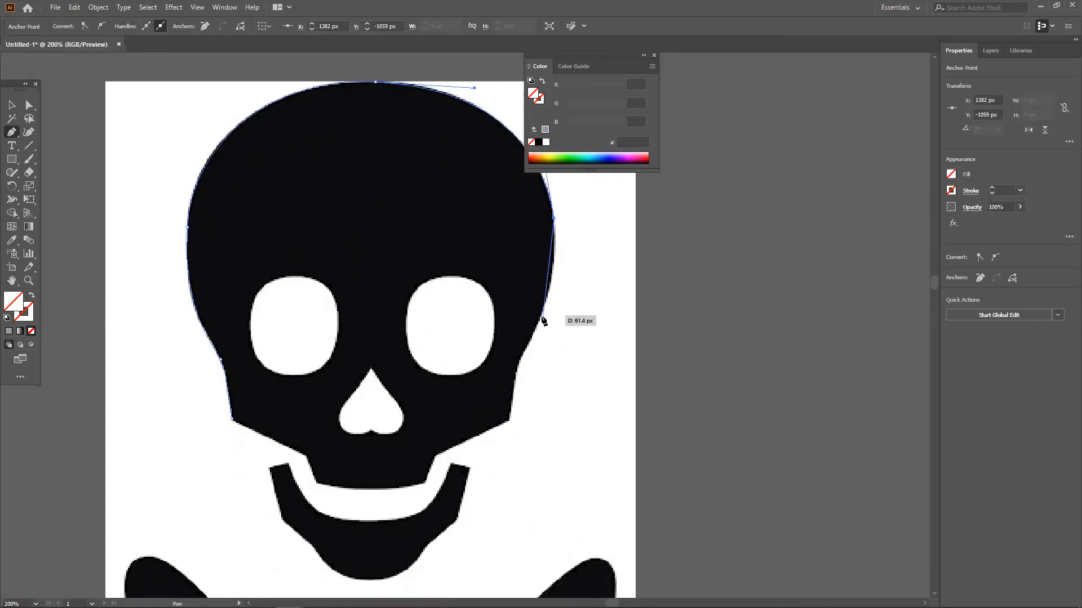
pyautogui.moveTo(539, 317); pyautogui.dragTo(521, 349)
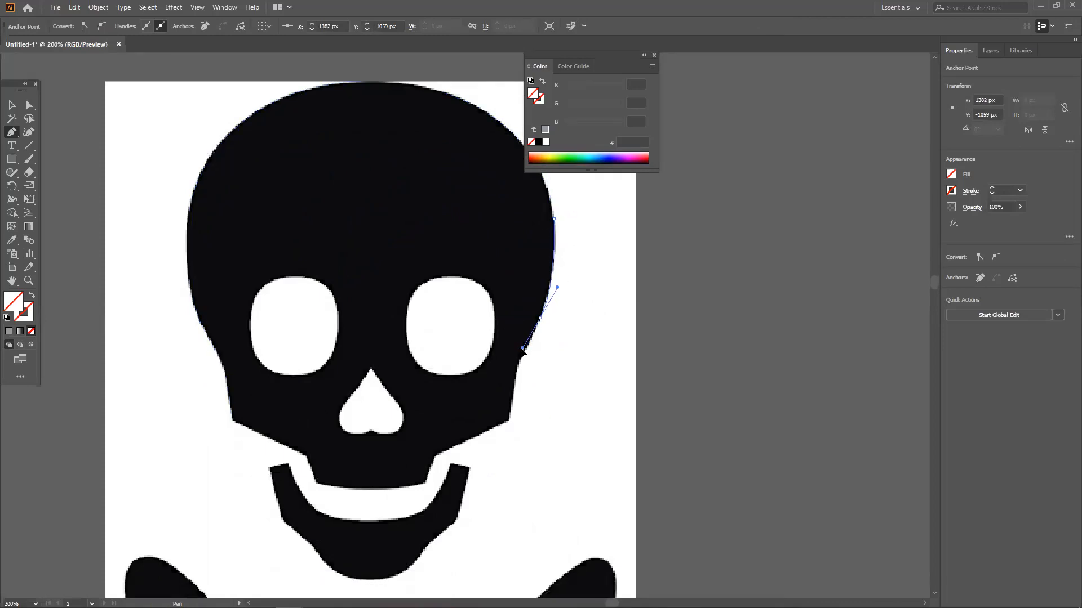
pyautogui.click(513, 397)
pyautogui.click(511, 417)
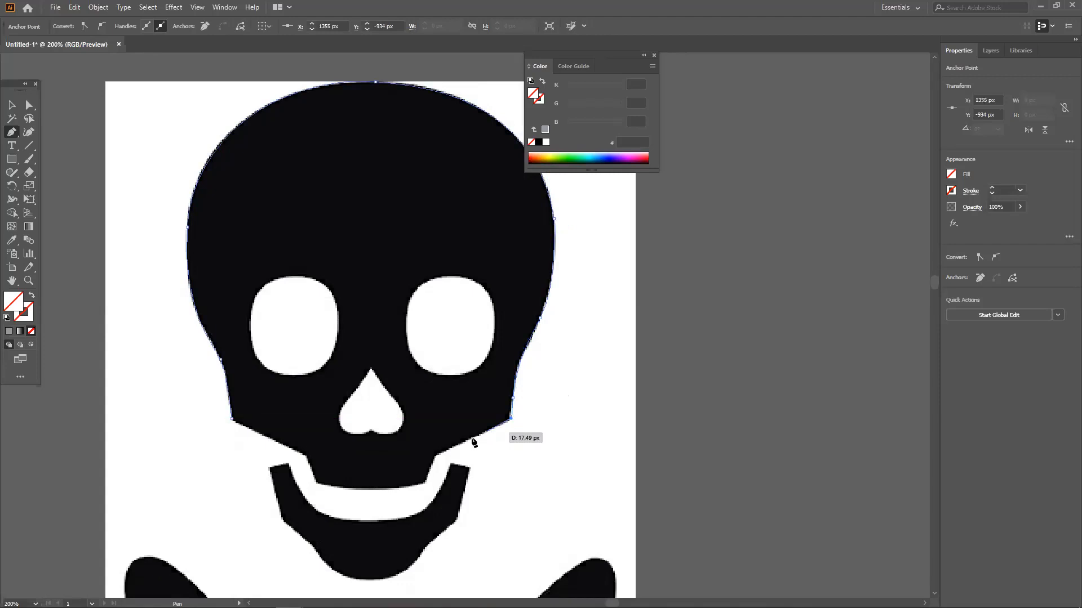
# Step: Trace the skull's lower edge along the upper jaw and close the path at the lower-left cheek corner
pyautogui.scroll(-1, 462, 442)
pyautogui.click(506, 411)
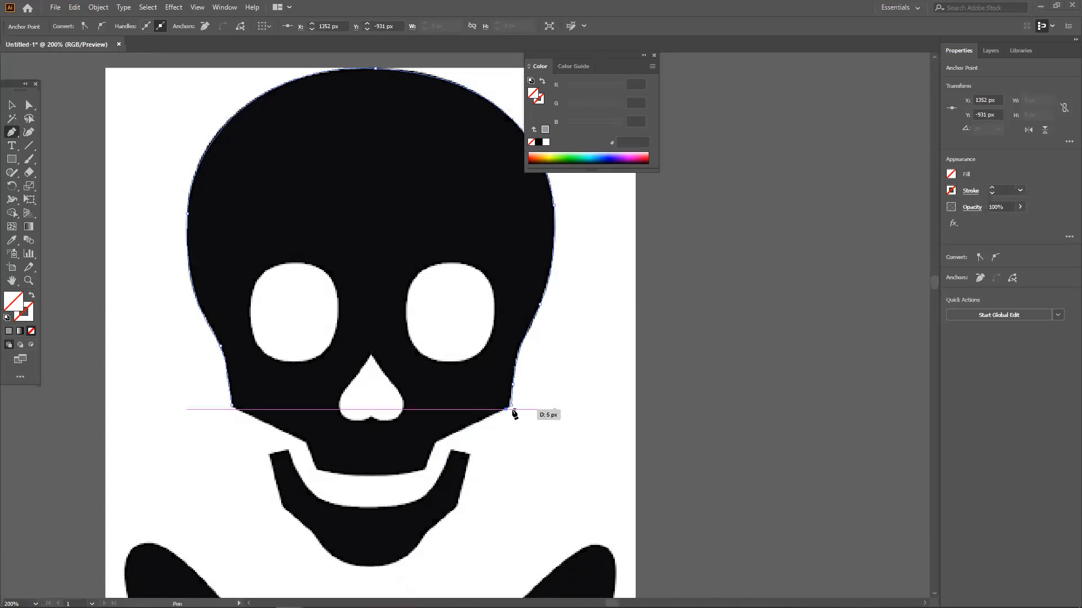
pyautogui.click(436, 443)
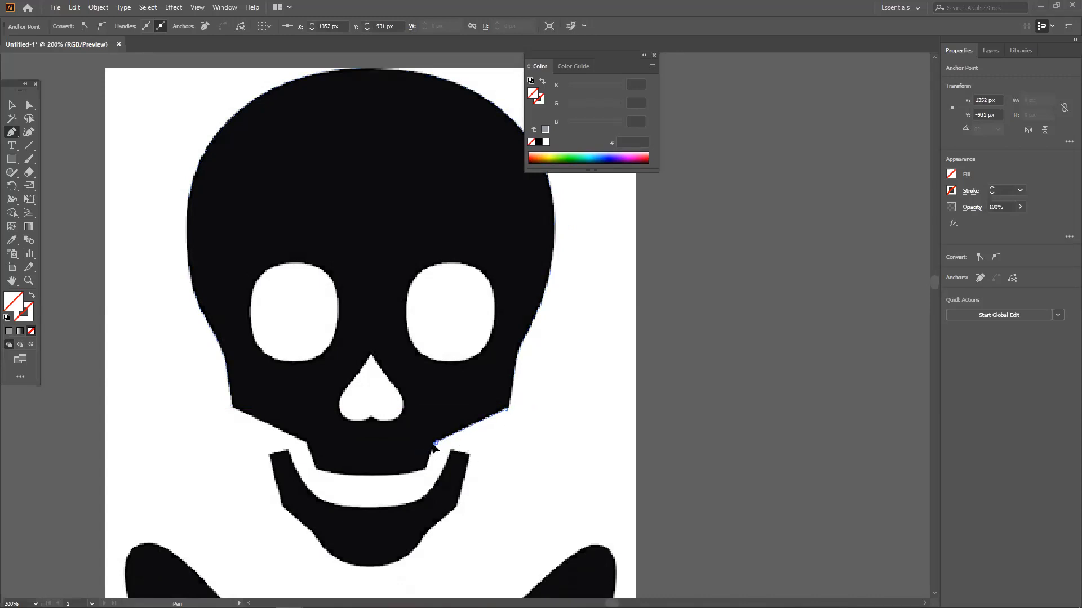
pyautogui.click(425, 470)
pyautogui.click(374, 476)
pyautogui.click(316, 468)
pyautogui.click(315, 466)
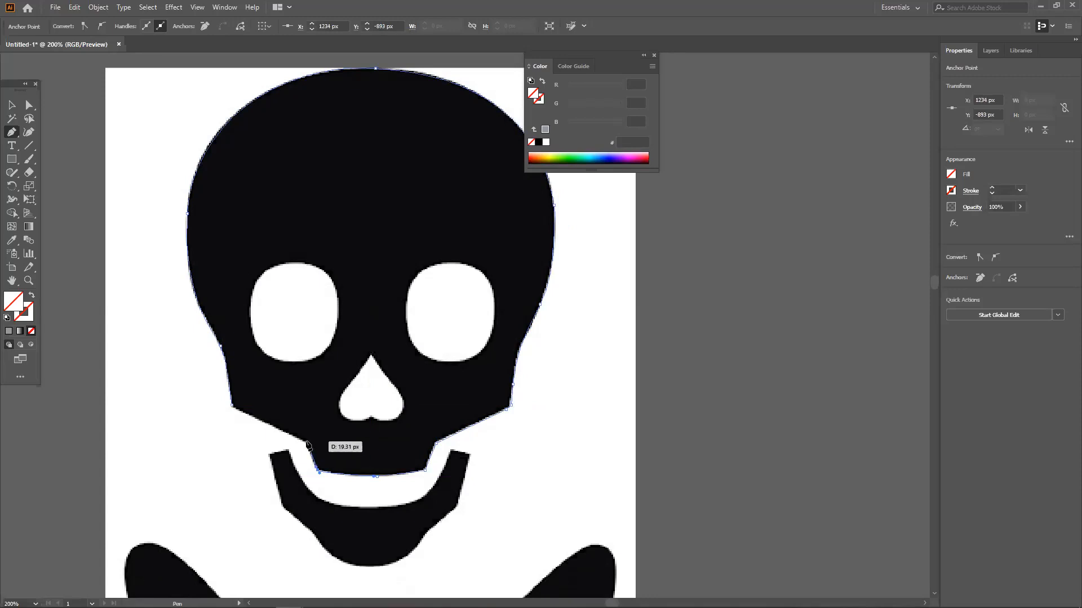
pyautogui.click(307, 446)
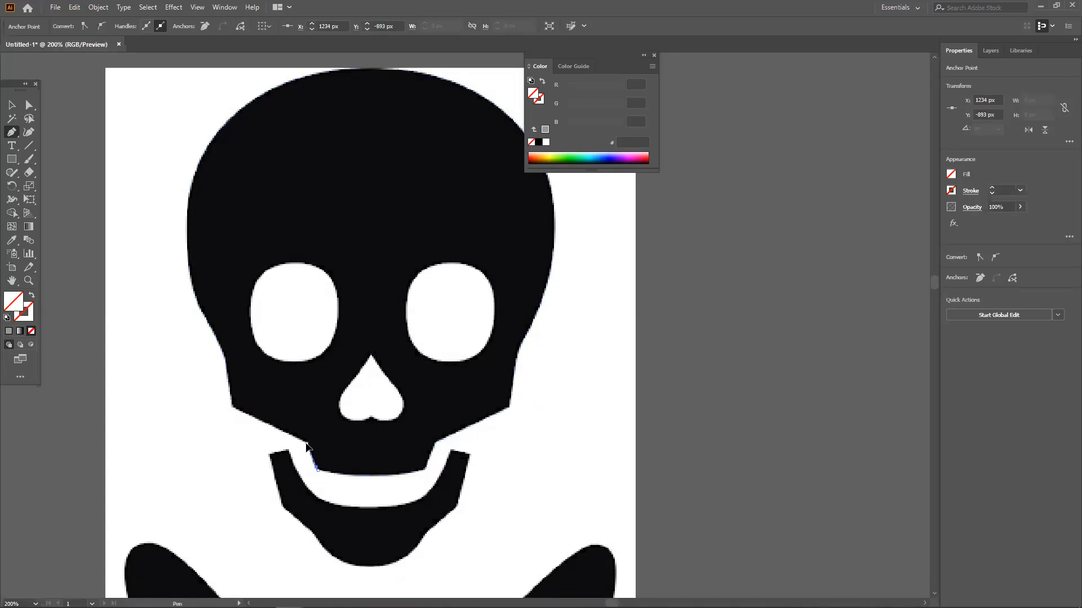
pyautogui.click(232, 406)
pyautogui.click(231, 407)
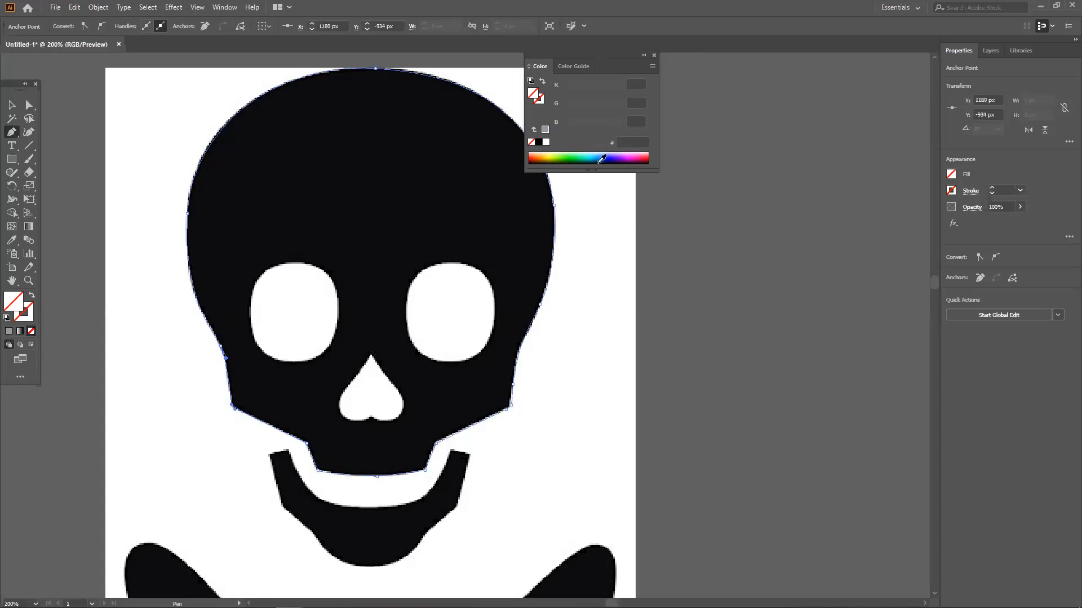
# Step: Try a green fill on the closed skull outline, undo it, and try a 1 pt green stroke instead
pyautogui.click(559, 154)
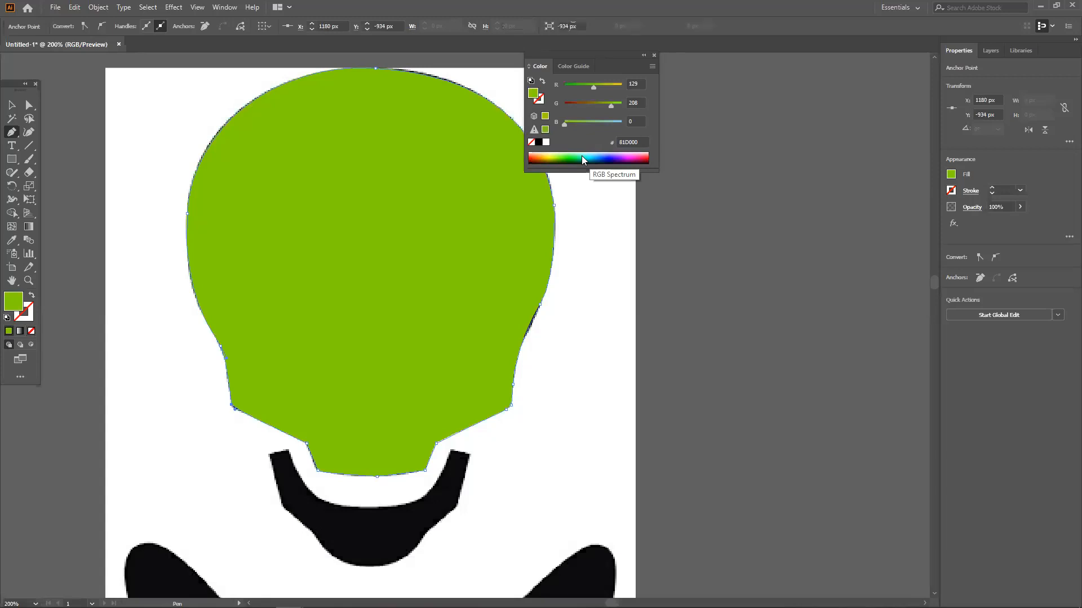
pyautogui.hotkey('ctrl', 'z')
pyautogui.click(26, 311)
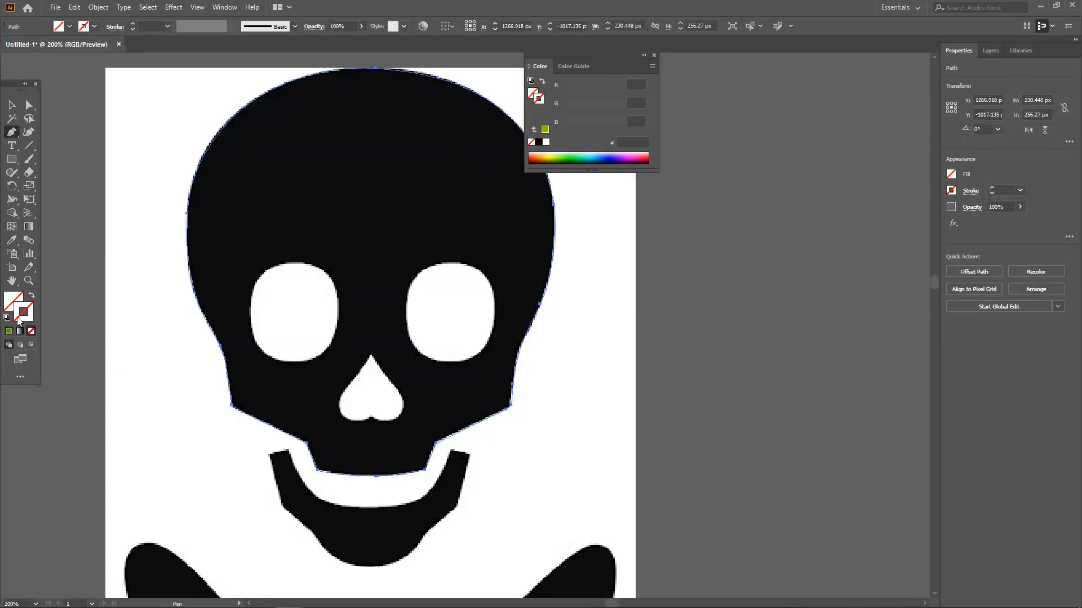
pyautogui.click(10, 332)
pyautogui.click(10, 104)
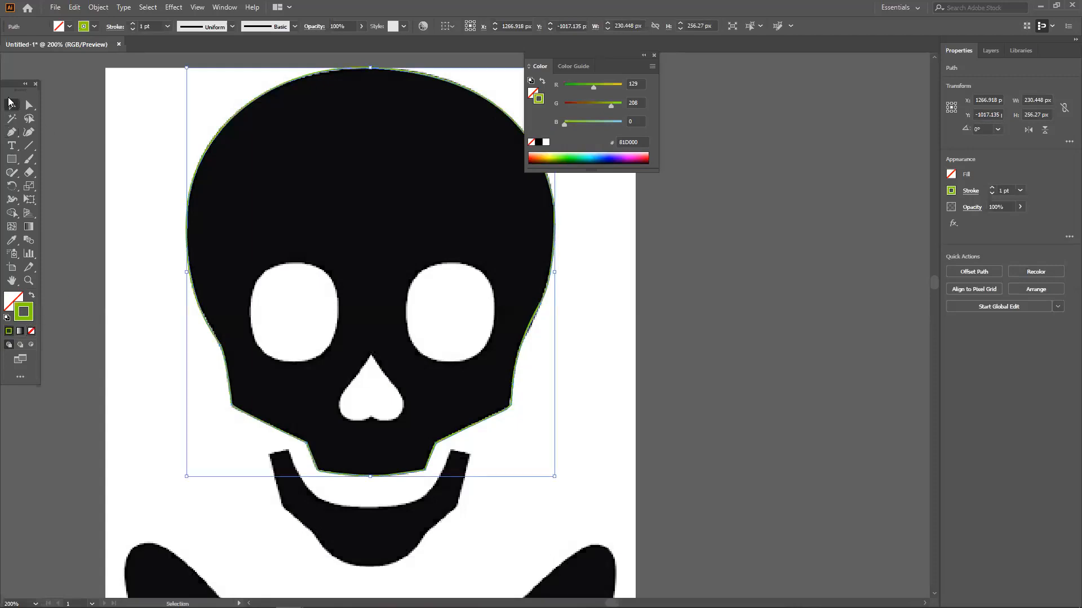
pyautogui.click(79, 194)
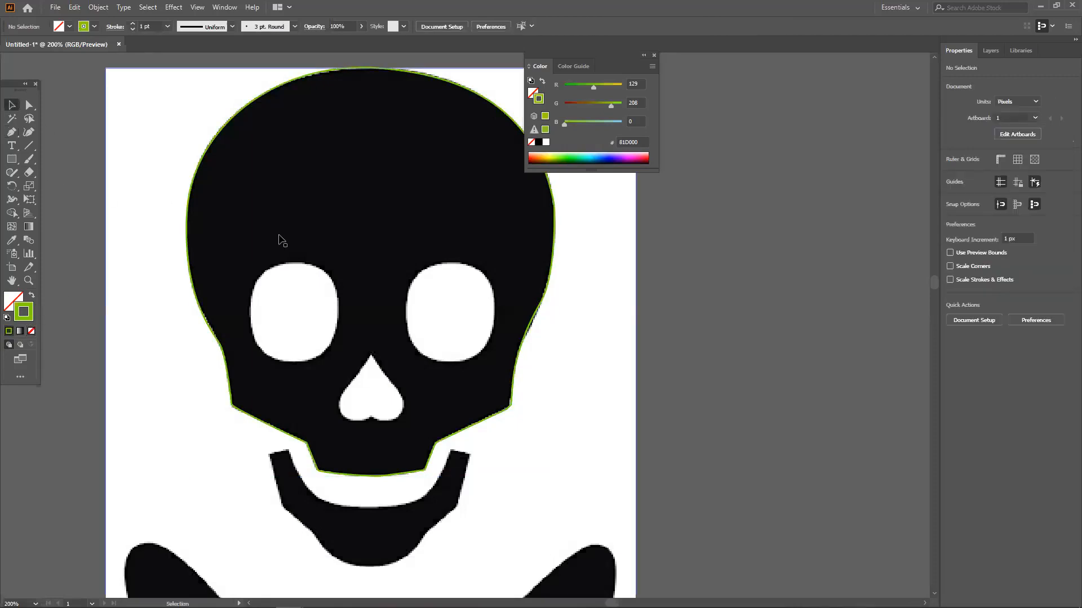
# Step: Try a solid yellow fill with no stroke on the skull outline, and undo the fill
pyautogui.click(326, 247)
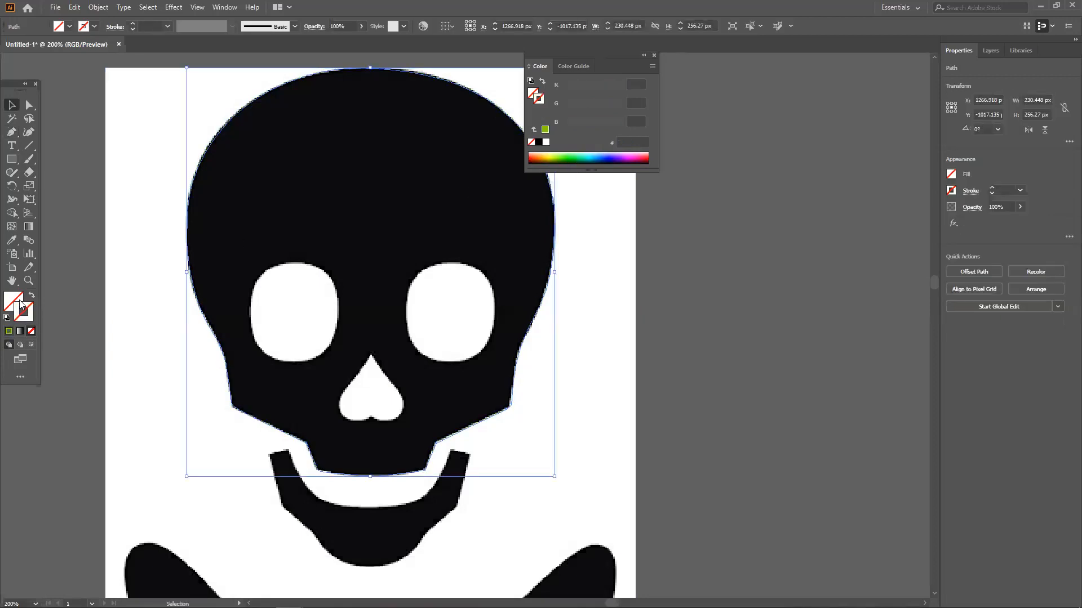
pyautogui.click(572, 163)
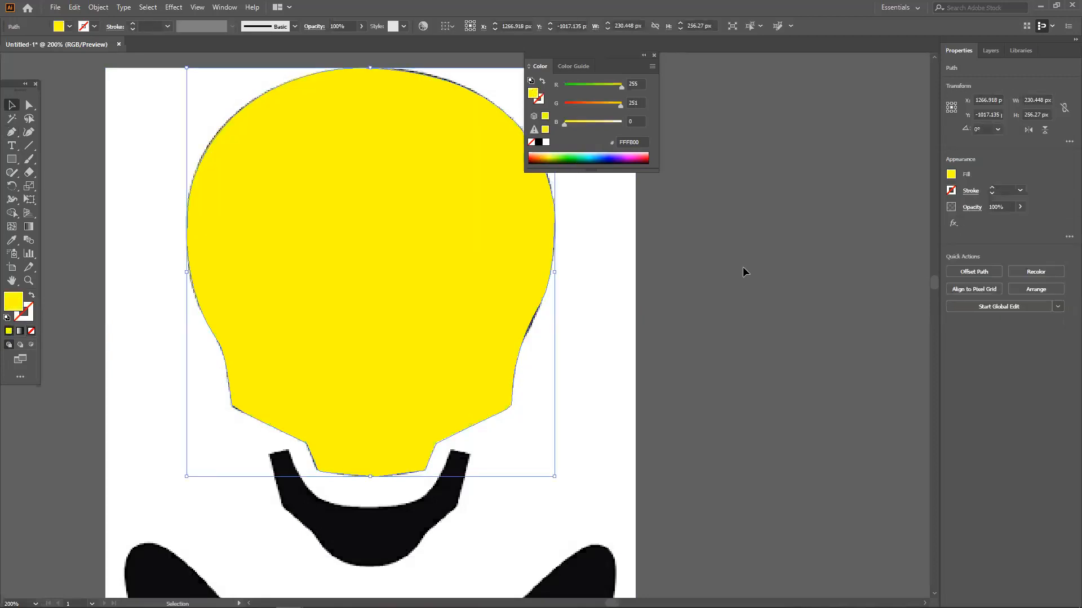
pyautogui.hotkey('ctrl', 'z')
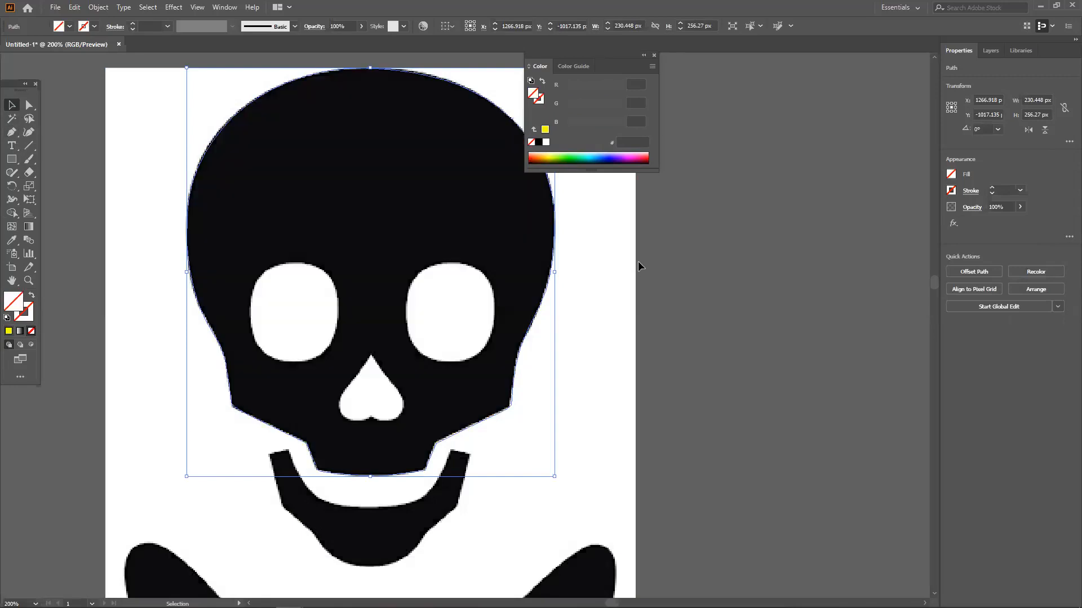
# Step: Trace the skull's left eye socket as a closed, curved path with the Pen tool
pyautogui.moveTo(650, 273); pyautogui.dragTo(610, 234)
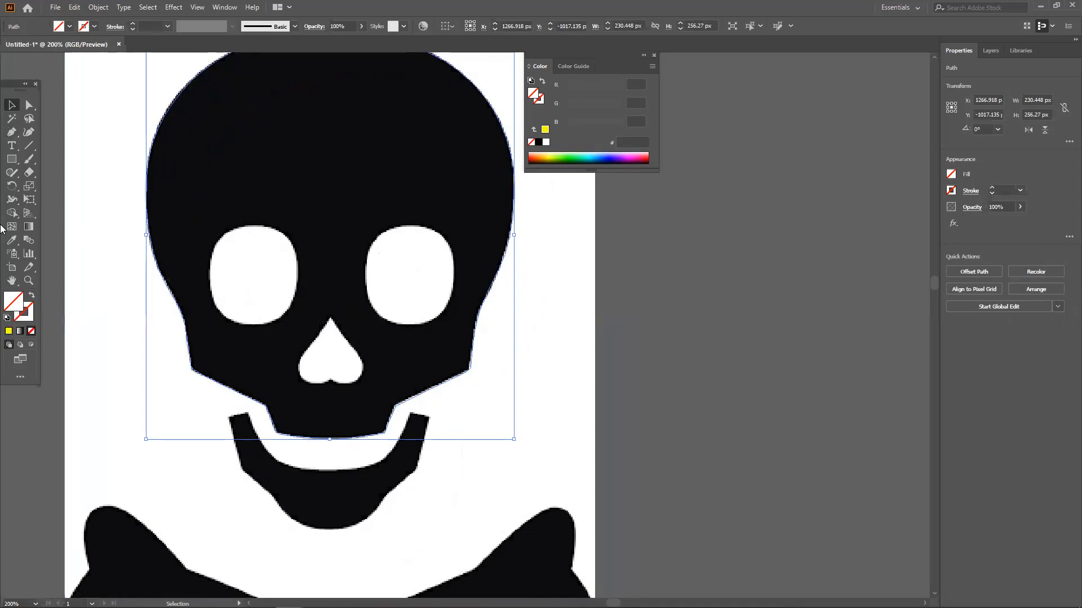
pyautogui.click(14, 135)
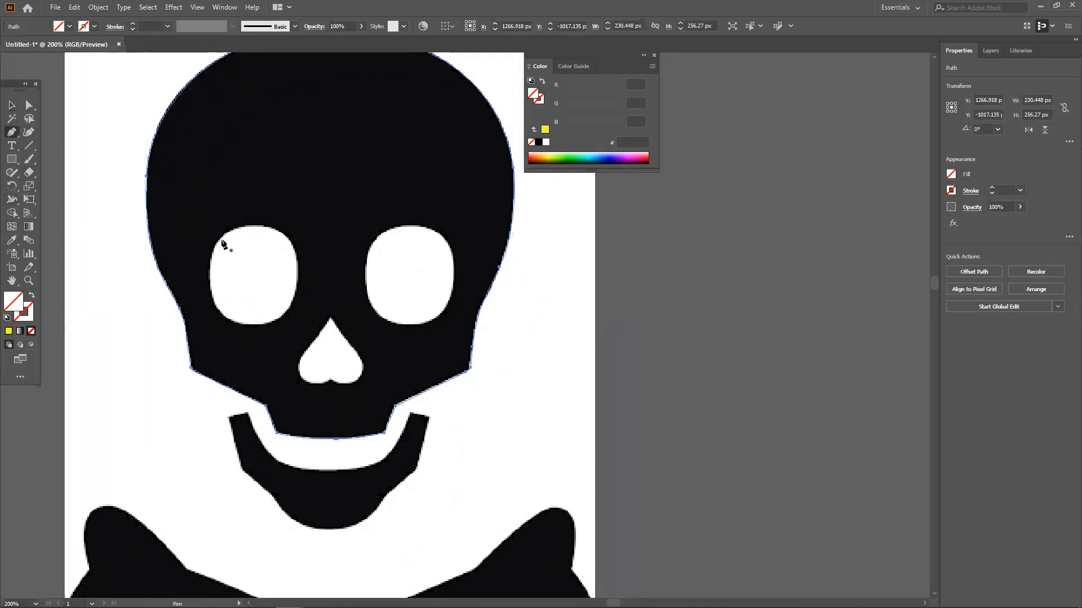
pyautogui.click(212, 250)
pyautogui.moveTo(246, 226); pyautogui.dragTo(252, 226)
pyautogui.moveTo(295, 252); pyautogui.dragTo(296, 263)
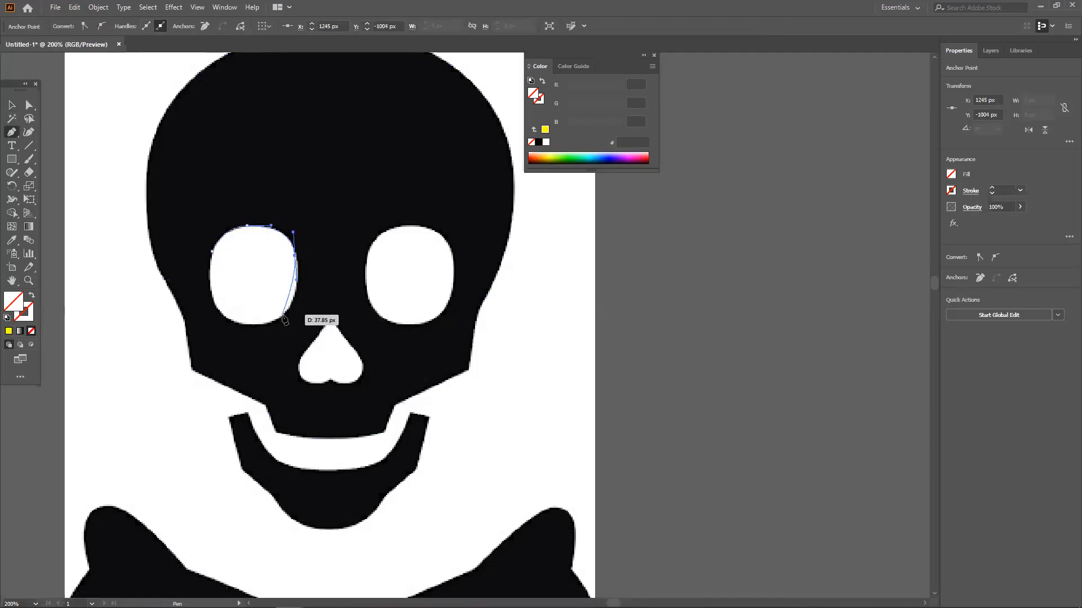
pyautogui.moveTo(278, 318); pyautogui.dragTo(256, 334)
pyautogui.click(225, 320)
pyautogui.moveTo(211, 306); pyautogui.dragTo(218, 232)
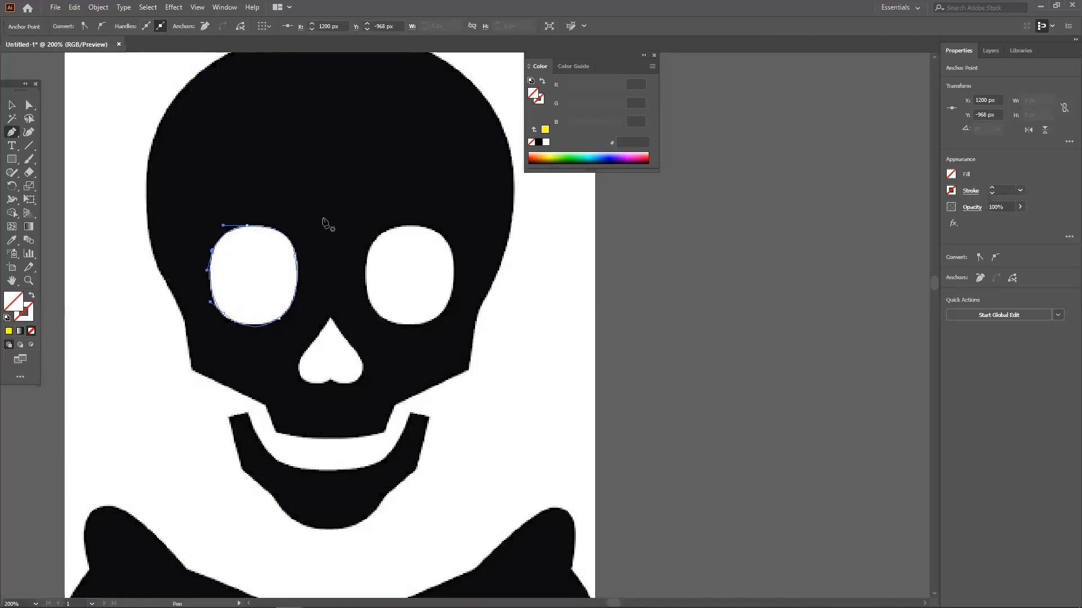
# Step: Trace the skull's right eye socket as a closed path, starting and ending at its upper-left edge
pyautogui.click(367, 255)
pyautogui.moveTo(407, 225); pyautogui.dragTo(441, 226)
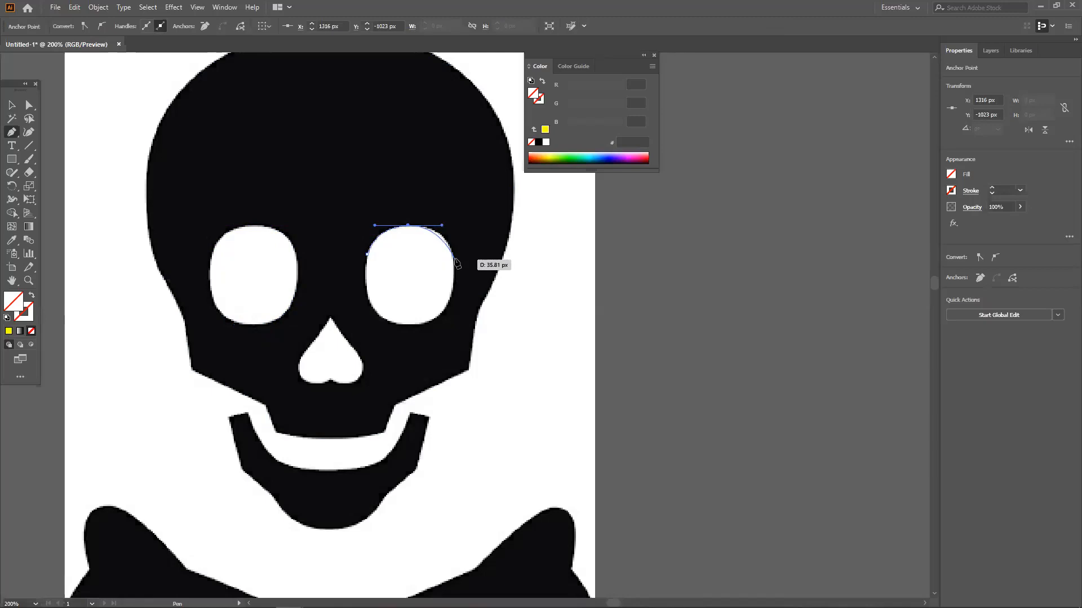
pyautogui.moveTo(453, 258); pyautogui.dragTo(453, 271)
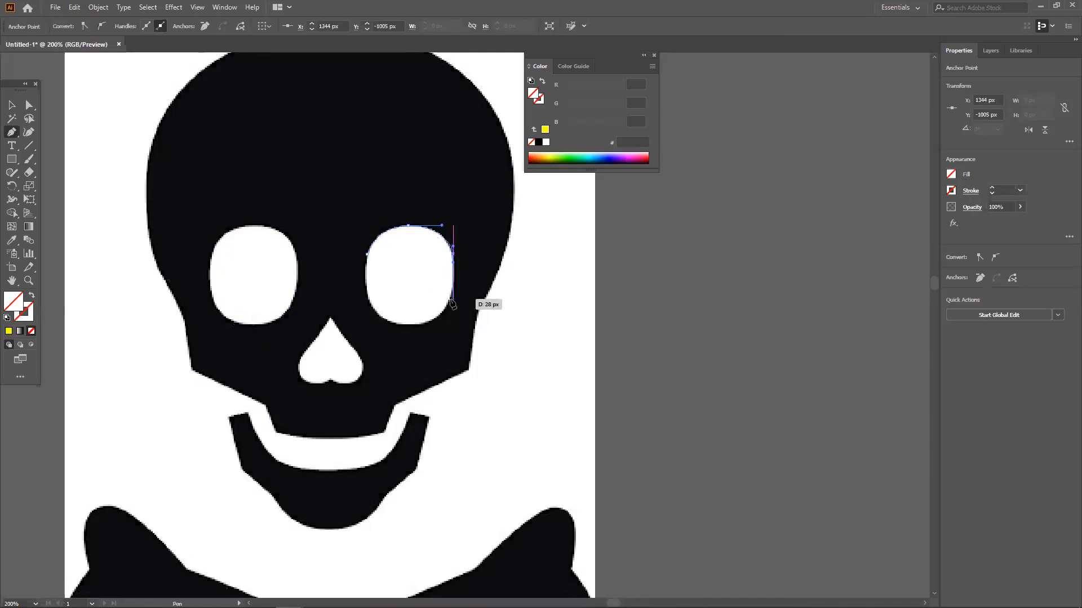
pyautogui.moveTo(446, 309); pyautogui.dragTo(359, 311)
pyautogui.click(367, 254)
# Step: Trace the upside-down-heart nose opening from its top tip, redoing the lower-left anchor's handle, and close the path at the tip
pyautogui.scroll(-3, 307, 285)
pyautogui.click(331, 252)
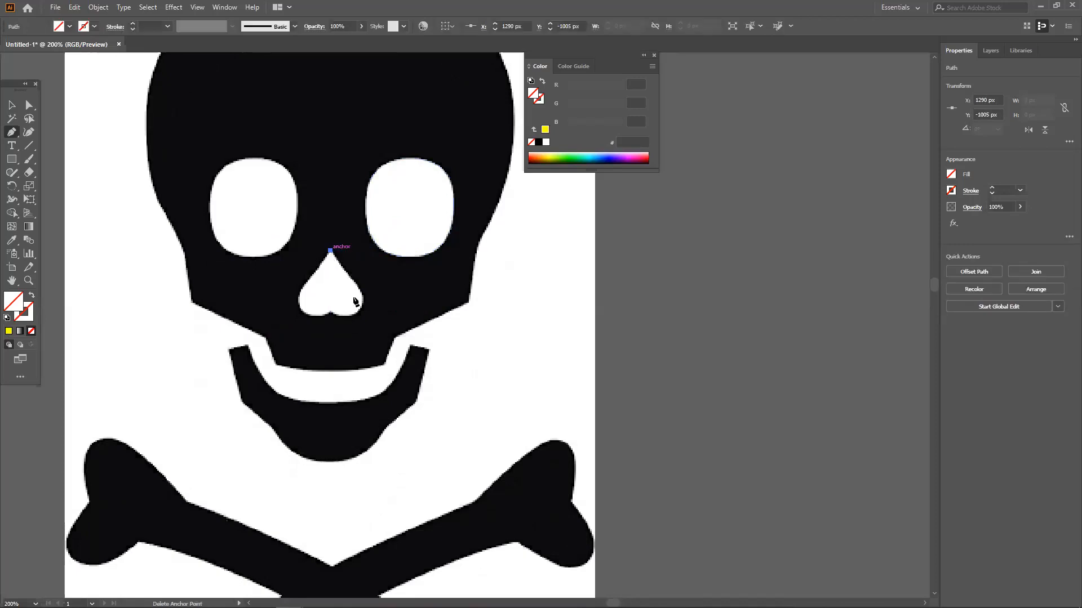
pyautogui.click(361, 290)
pyautogui.moveTo(367, 297); pyautogui.dragTo(291, 282)
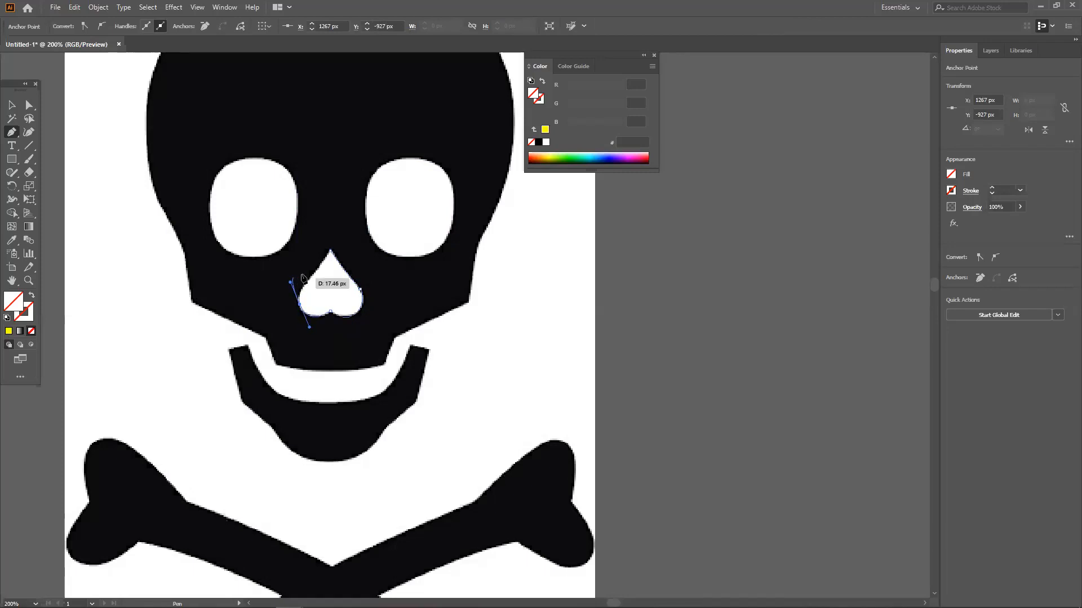
pyautogui.moveTo(330, 251)
pyautogui.mouseDown()
pyautogui.moveTo(339, 228)
pyautogui.moveTo(331, 232)
pyautogui.mouseUp()
pyautogui.moveTo(299, 303); pyautogui.dragTo(302, 283)
pyautogui.hotkey('ctrl', 'z')
pyautogui.moveTo(299, 305); pyautogui.dragTo(306, 307)
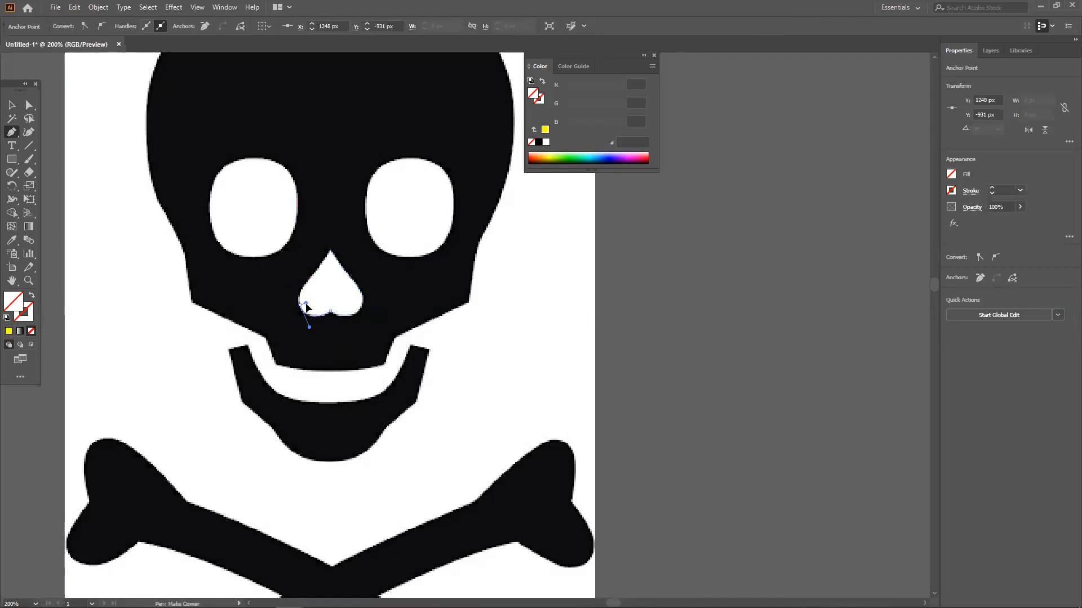
pyautogui.keyDown('ctrl'); pyautogui.click(315, 274); pyautogui.keyUp('ctrl')
pyautogui.keyDown('ctrl'); pyautogui.click(330, 251); pyautogui.keyUp('ctrl')
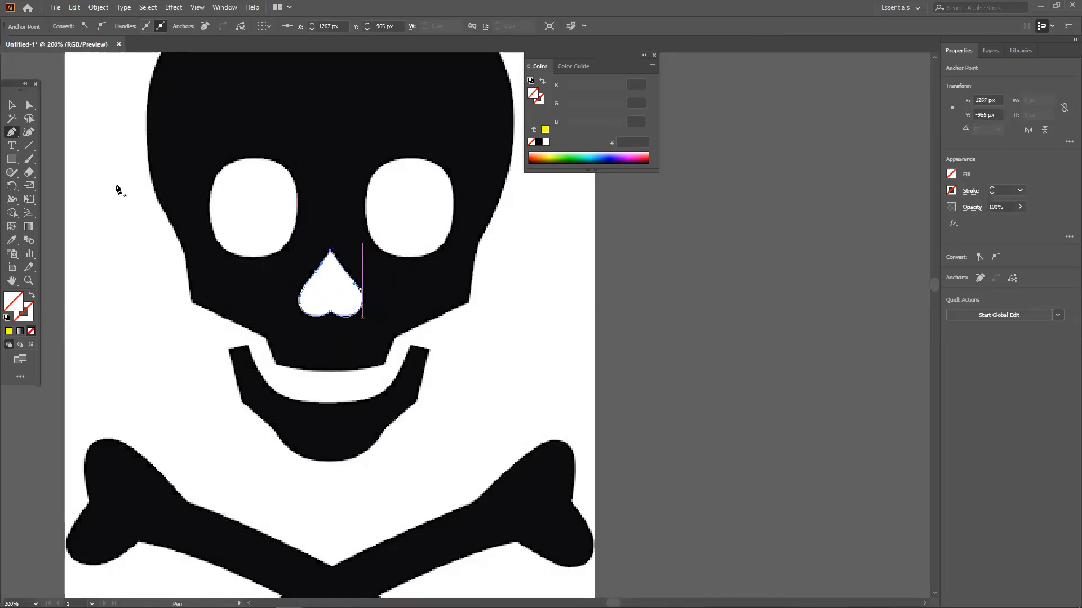
# Step: Fill the nose and both eye socket shapes with yellow EEFF17
pyautogui.click(12, 104)
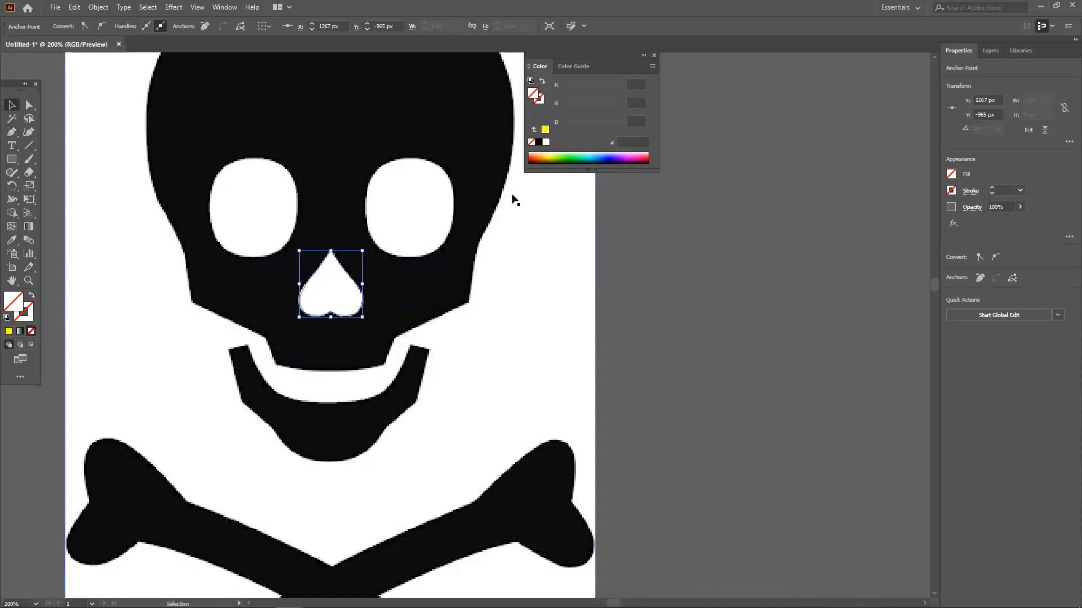
pyautogui.click(547, 160)
pyautogui.click(549, 157)
pyautogui.click(732, 255)
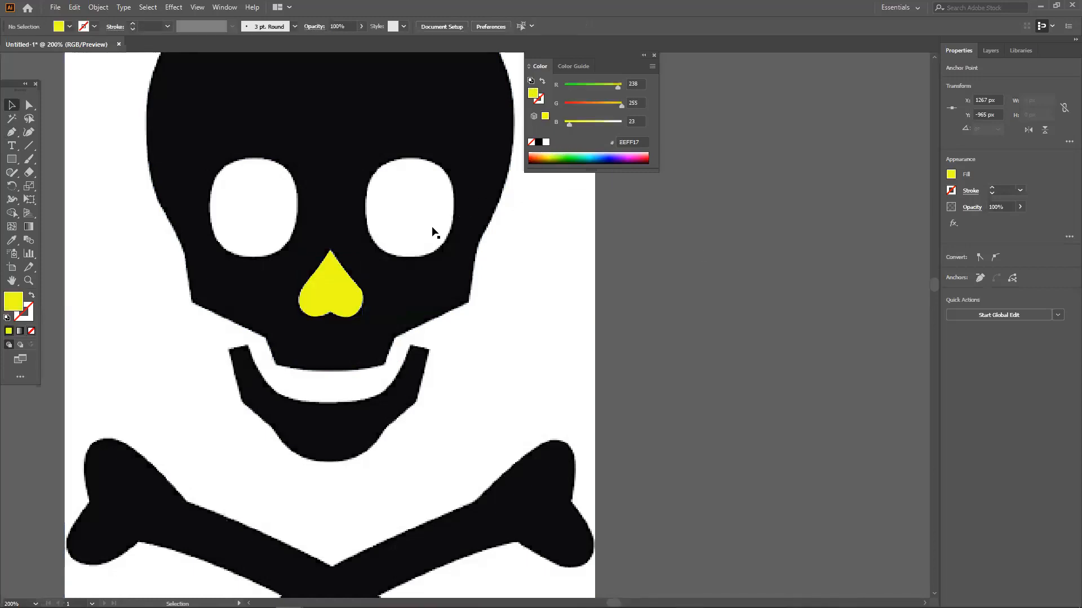
pyautogui.click(452, 225)
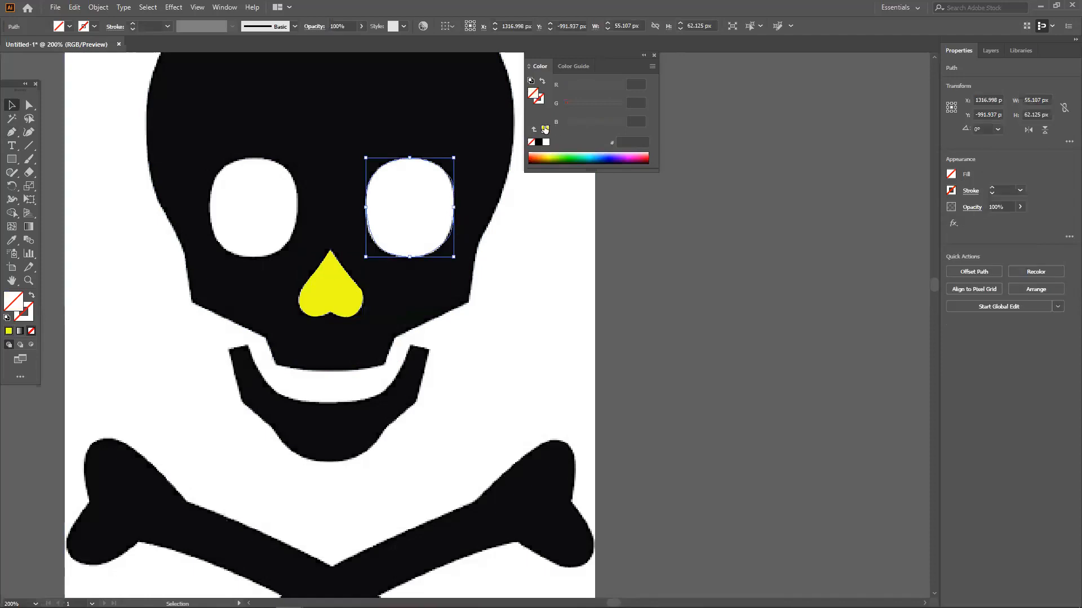
pyautogui.click(545, 130)
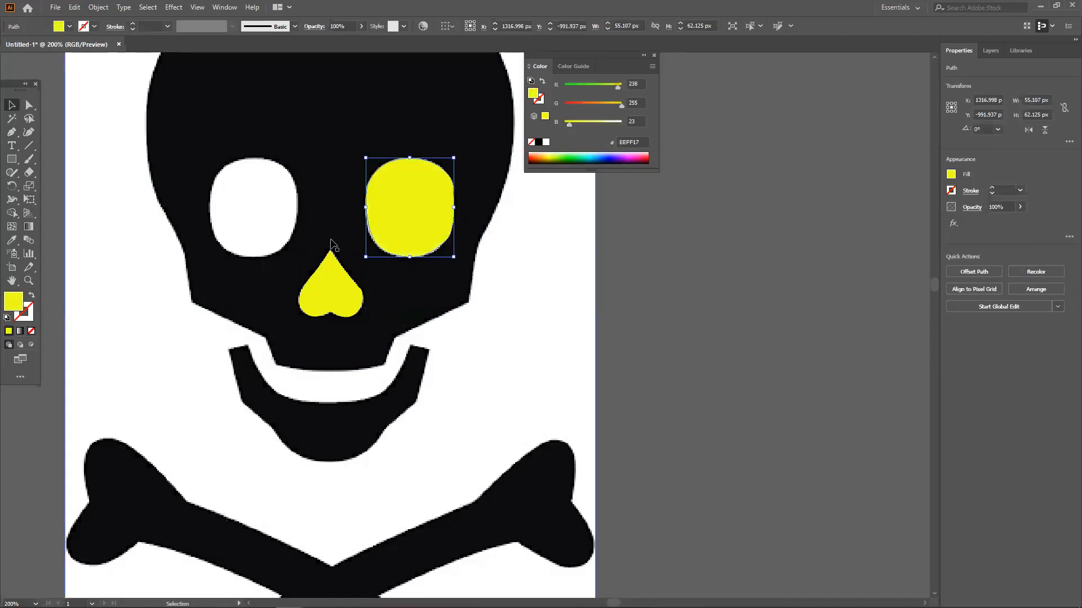
pyautogui.click(297, 214)
pyautogui.click(545, 129)
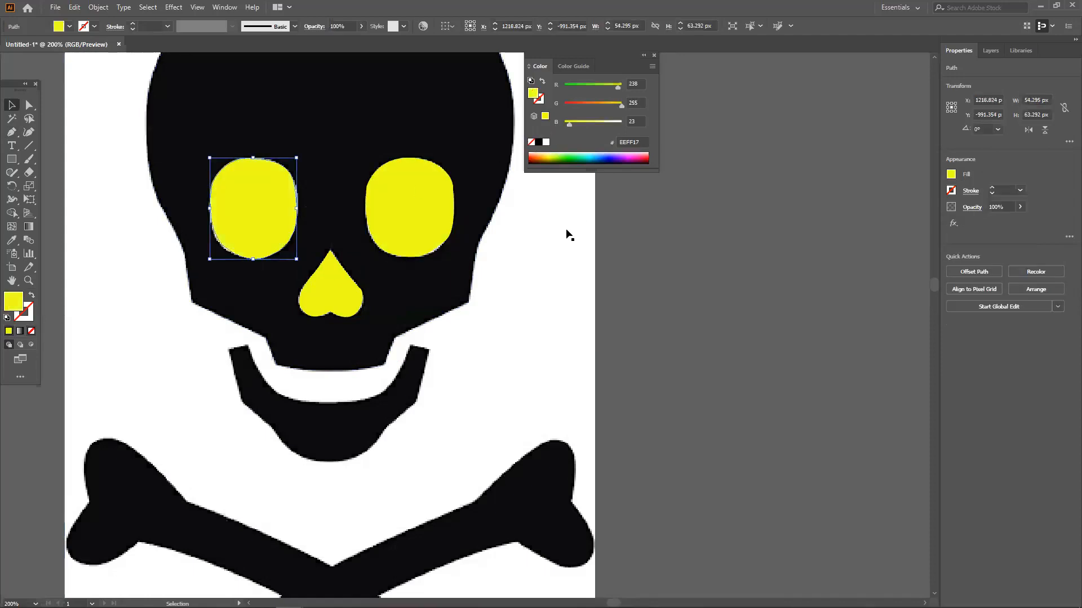
pyautogui.click(602, 265)
# Step: Fill the skull outline with blue 1A00E7 and deselect it
pyautogui.click(483, 242)
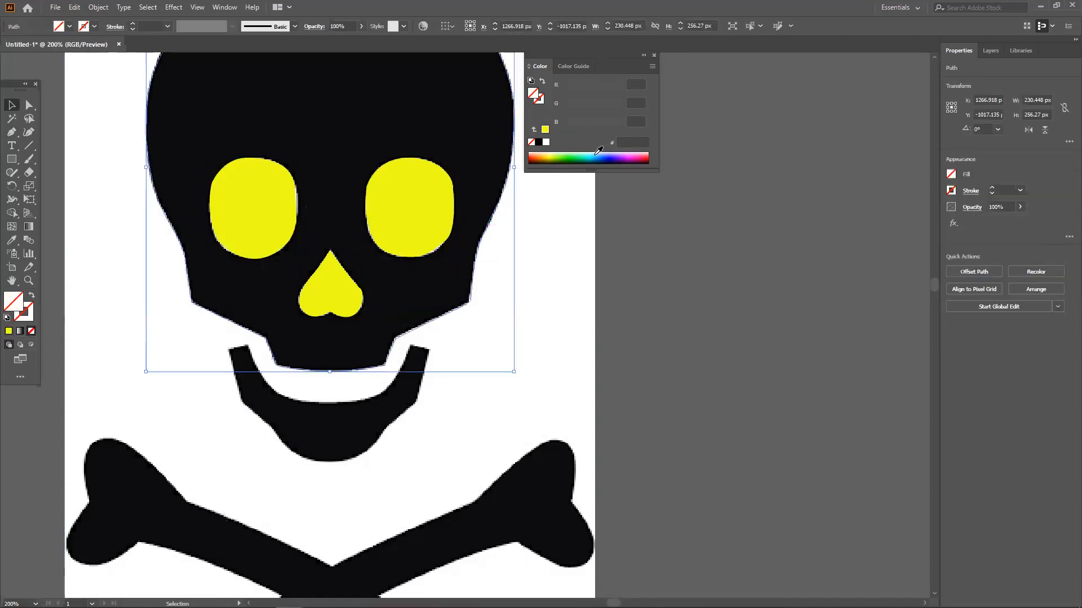
pyautogui.click(615, 153)
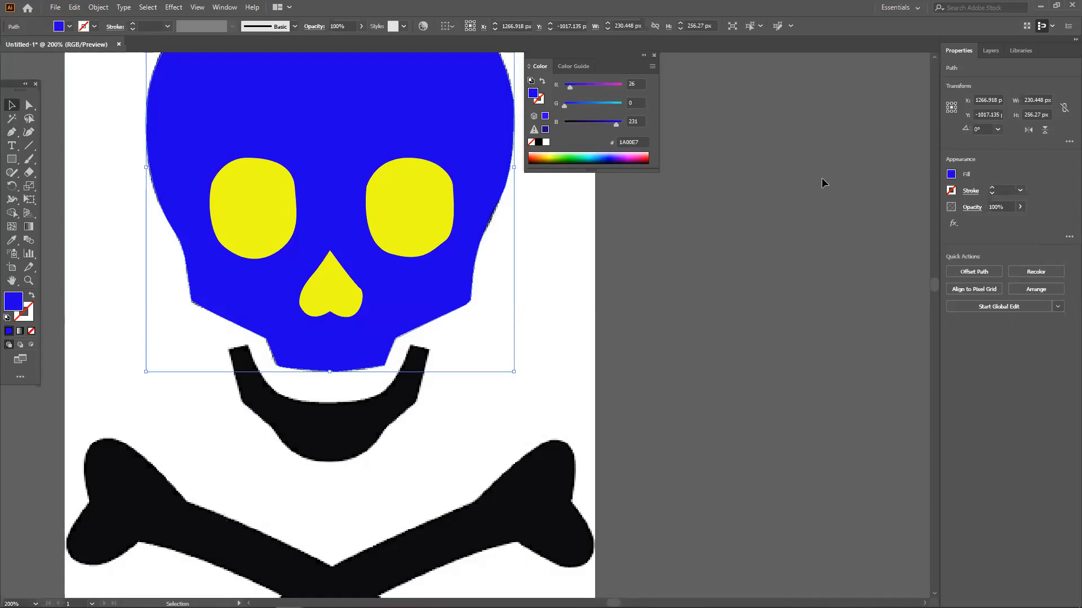
pyautogui.click(531, 286)
# Step: Start a Pen path at the jaw's upper-left inner corner and trace its inner curve across to the upper-right outer corner
pyautogui.press('p')
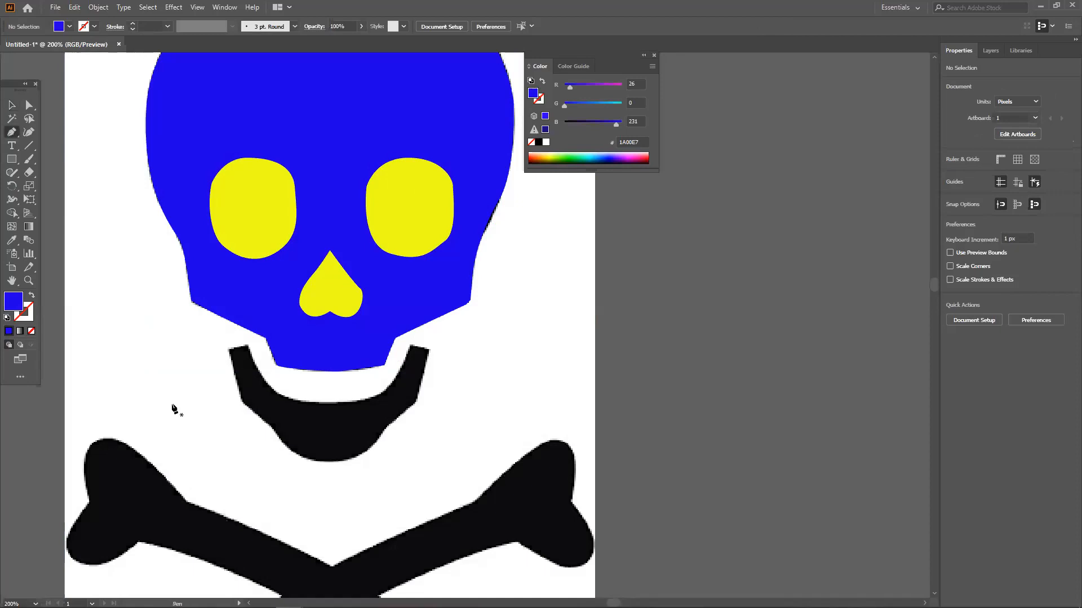
pyautogui.click(247, 345)
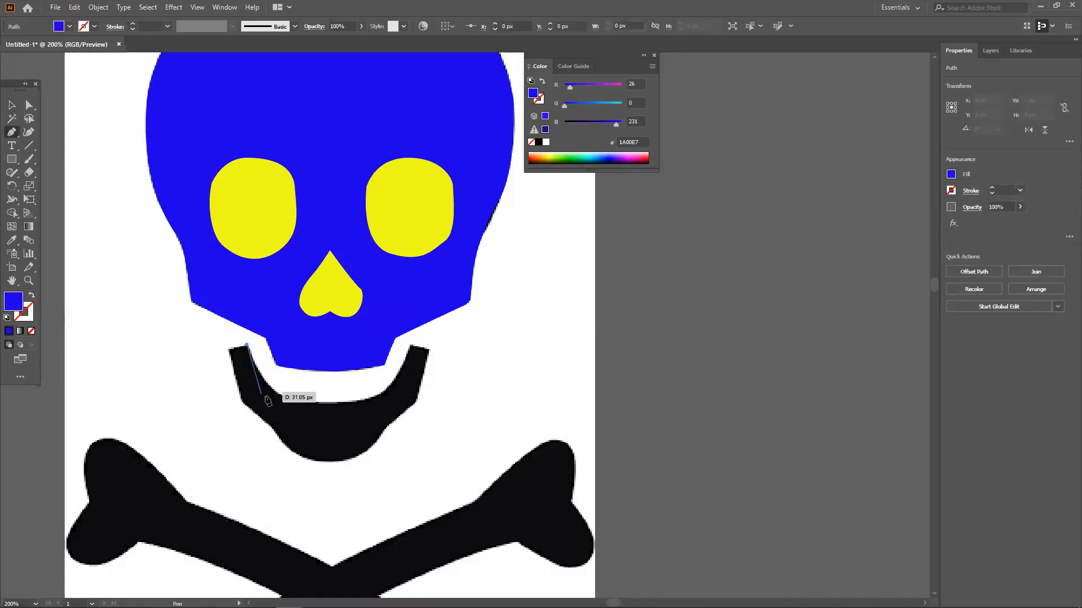
pyautogui.moveTo(296, 399); pyautogui.dragTo(335, 404)
pyautogui.hotkey('ctrl', 'z')
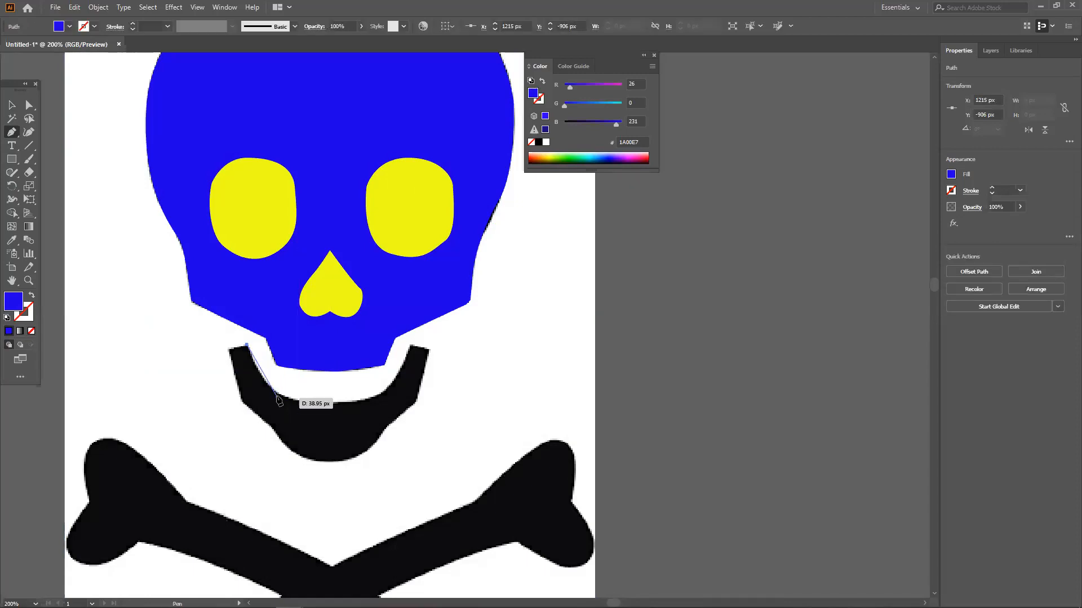
pyautogui.moveTo(280, 394); pyautogui.dragTo(299, 400)
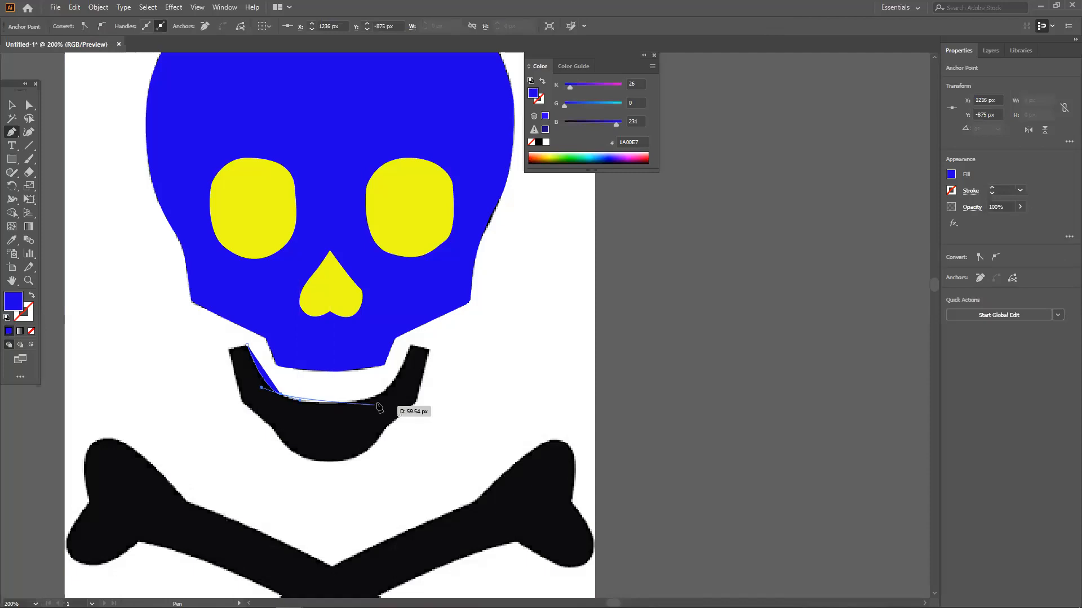
pyautogui.moveTo(366, 398); pyautogui.dragTo(395, 392)
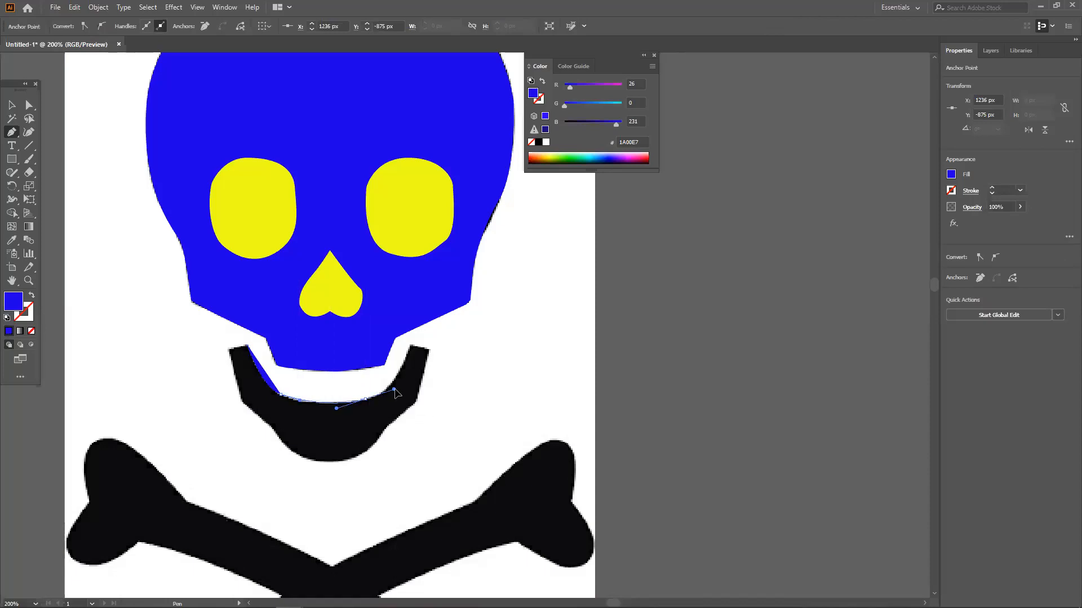
pyautogui.moveTo(411, 346); pyautogui.dragTo(411, 331)
pyautogui.click(428, 350)
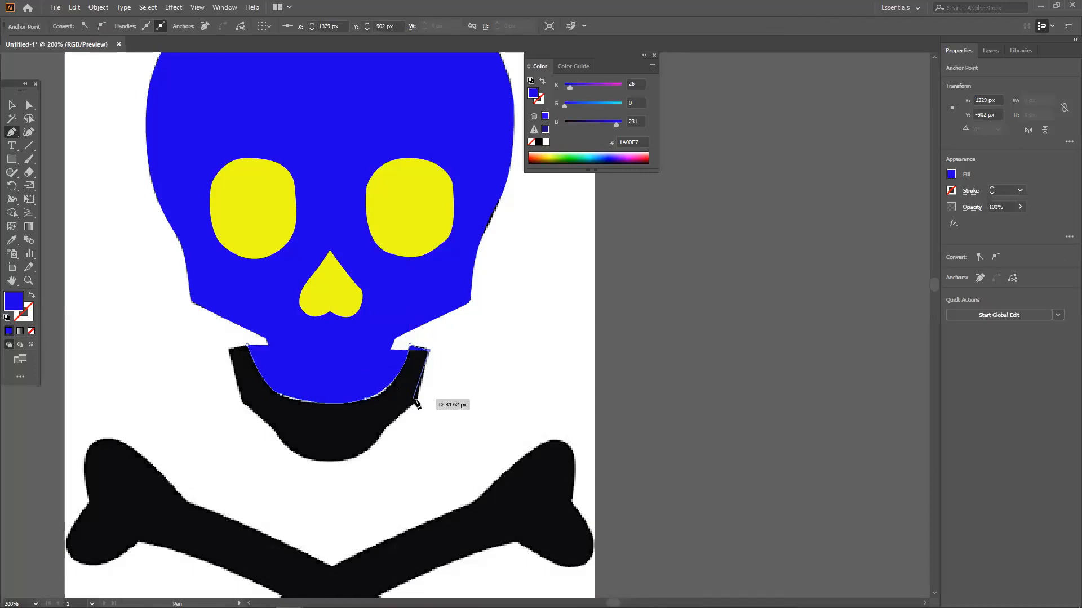
# Step: Trace the jaw's outer edge around the chin and up the left side, and close the path at the upper-left inner corner
pyautogui.moveTo(414, 403); pyautogui.dragTo(380, 435)
pyautogui.click(376, 444)
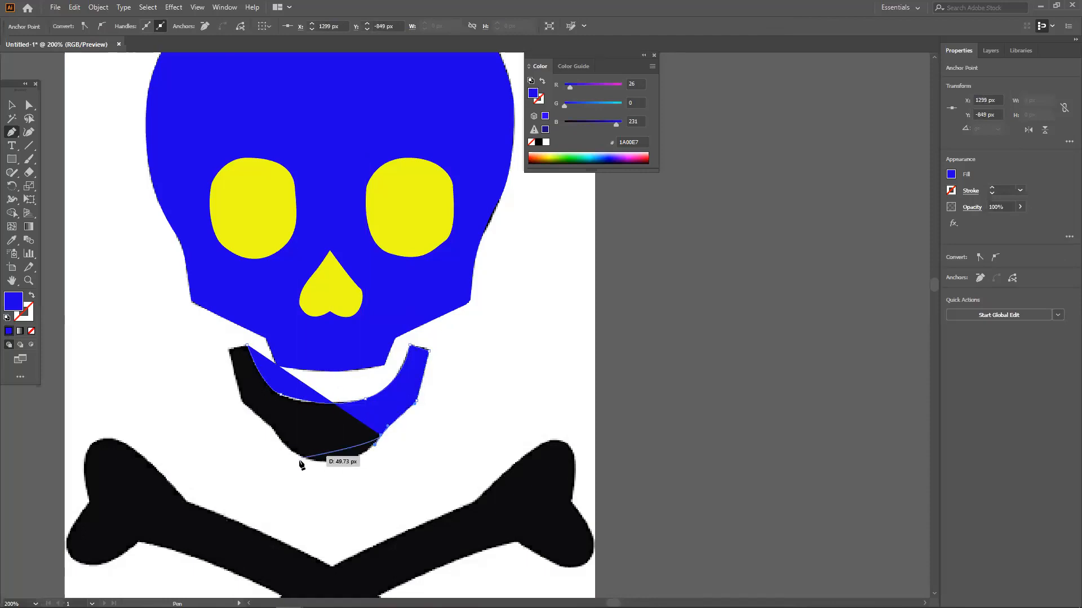
pyautogui.moveTo(322, 462); pyautogui.dragTo(228, 351)
pyautogui.click(228, 350)
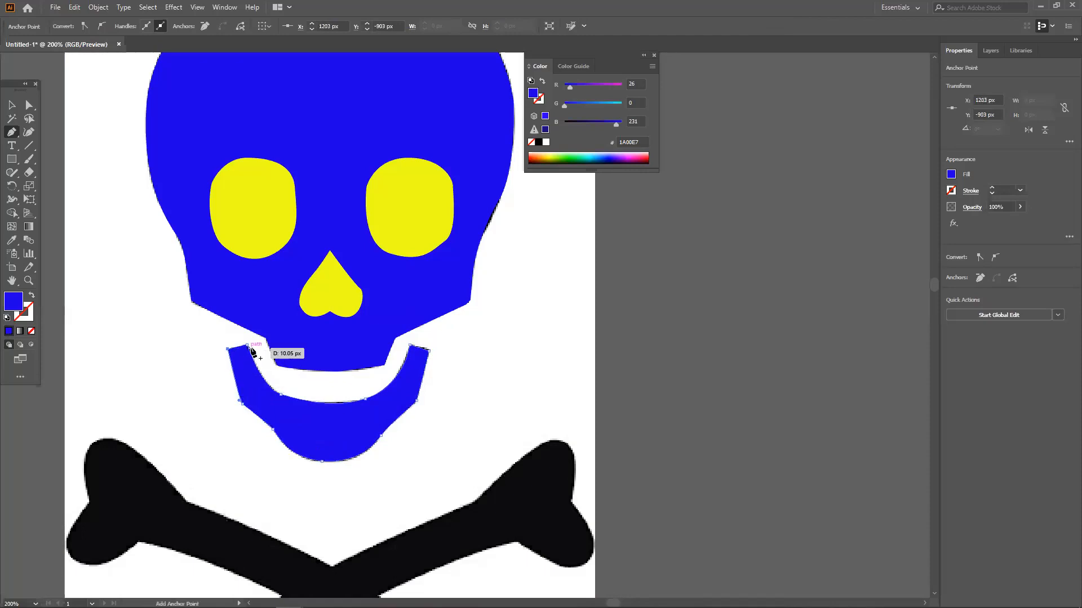
pyautogui.click(246, 344)
# Step: Move the skull and crossbones reference image out from under the traced shapes, to their left
pyautogui.click(12, 104)
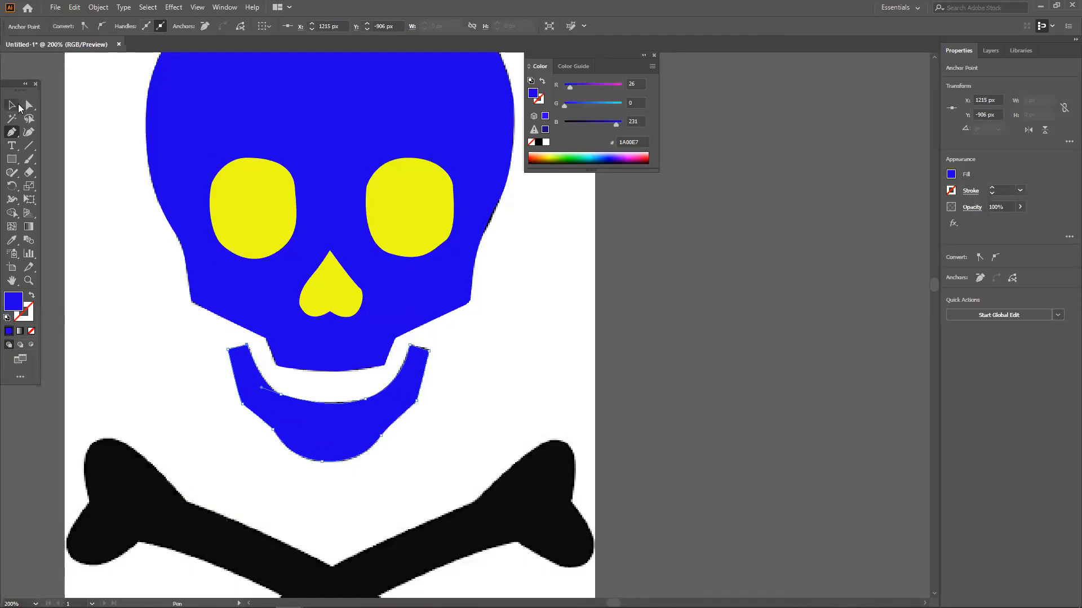
pyautogui.click(626, 321)
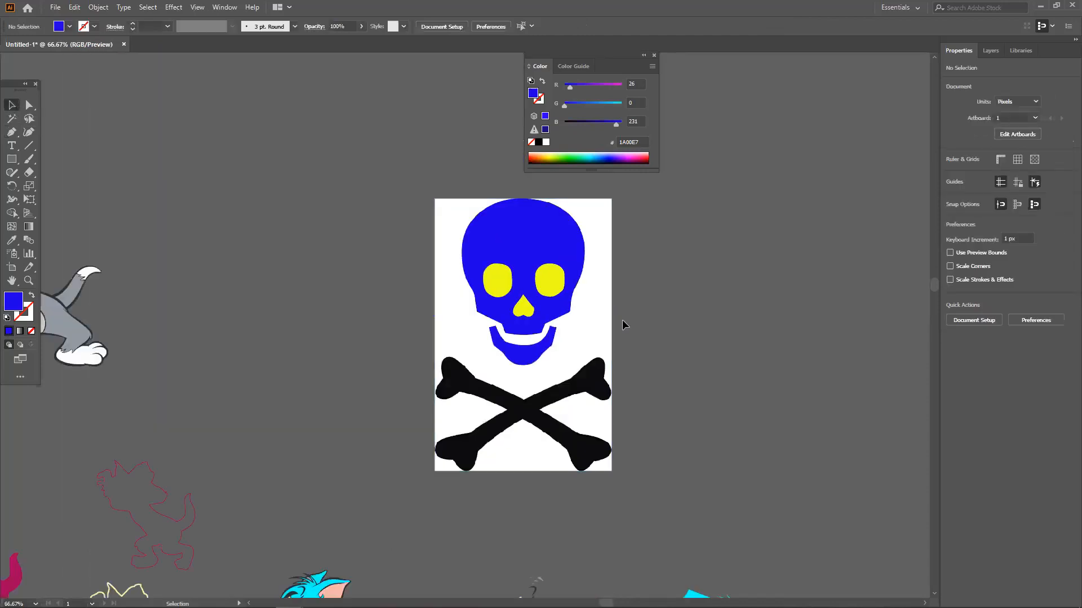
pyautogui.moveTo(600, 319)
pyautogui.mouseDown()
pyautogui.moveTo(298, 316)
pyautogui.moveTo(291, 250)
pyautogui.mouseUp()
pyautogui.click(382, 295)
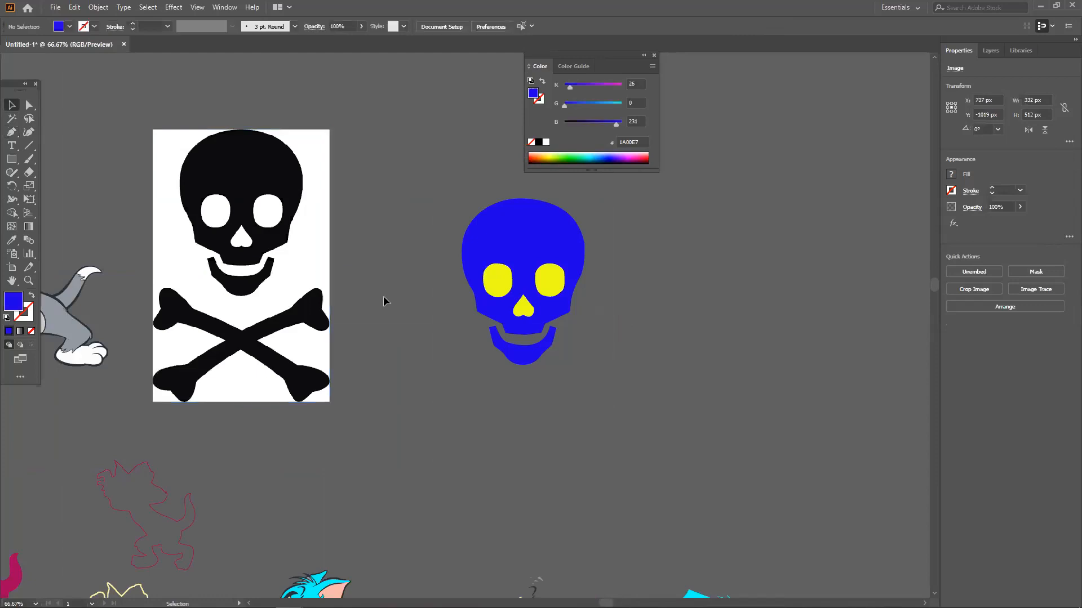
# Step: Try moving the blue skull outline to the right, away from the eyes, nose and jaw, and undo the move
pyautogui.moveTo(632, 356); pyautogui.dragTo(635, 361)
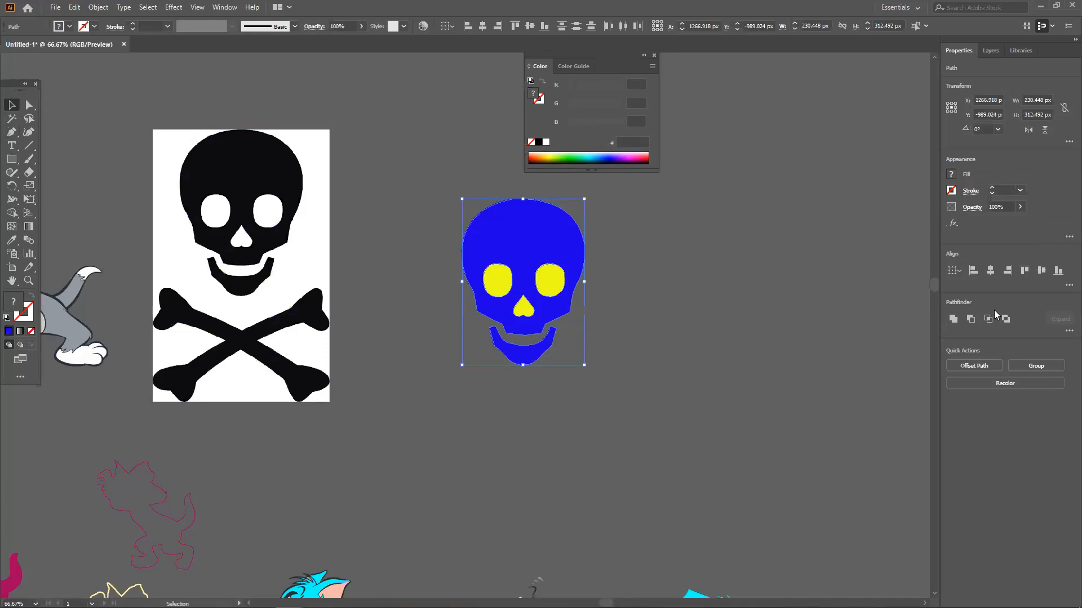
pyautogui.click(543, 263)
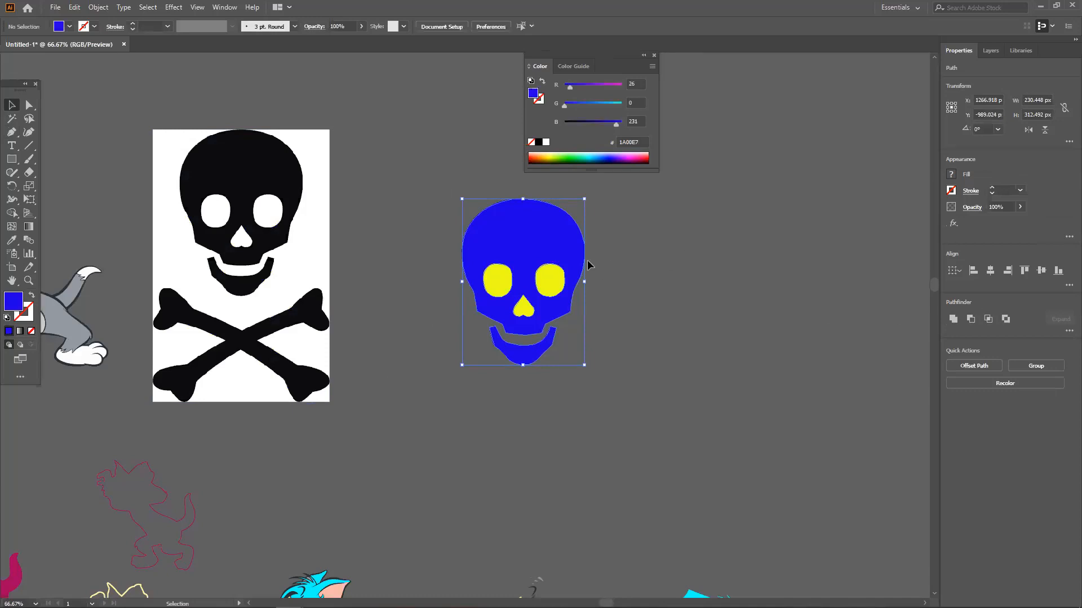
pyautogui.moveTo(552, 226); pyautogui.dragTo(742, 244)
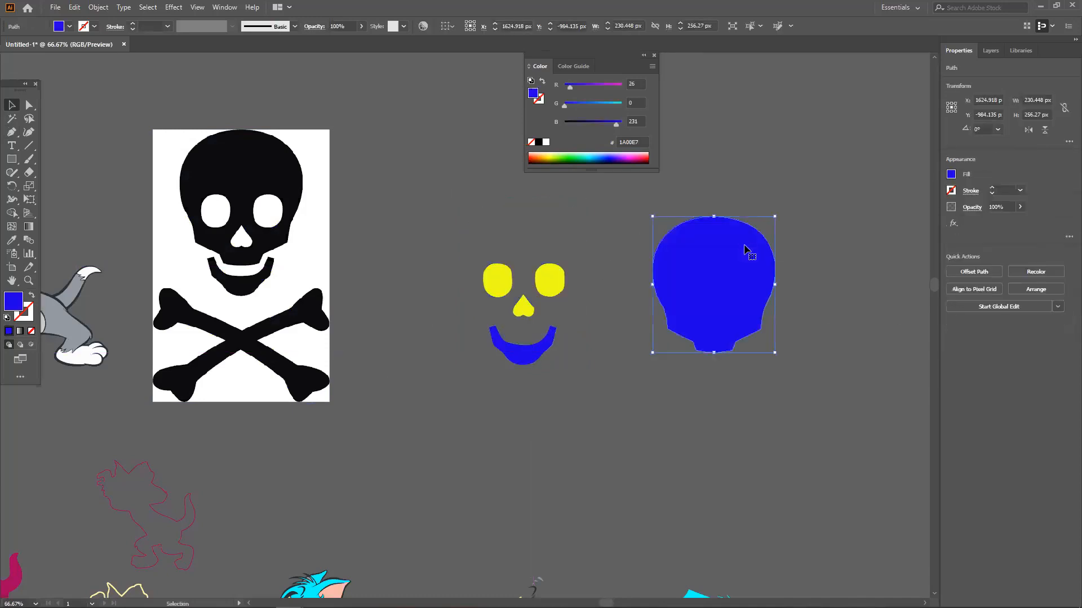
pyautogui.hotkey('ctrl', 'z')
# Step: Try Unite on all the traced skull shapes, undo it, and apply the Pathfinder Divide operation instead
pyautogui.click(745, 321)
pyautogui.moveTo(649, 376); pyautogui.dragTo(481, 201)
pyautogui.click(953, 319)
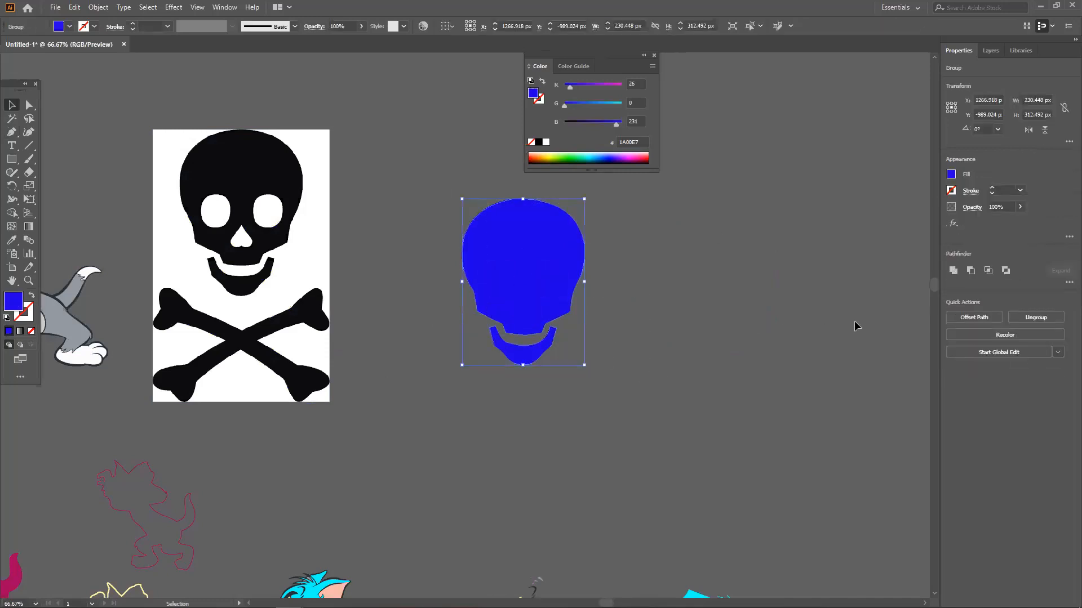
pyautogui.hotkey('ctrl', 'z')
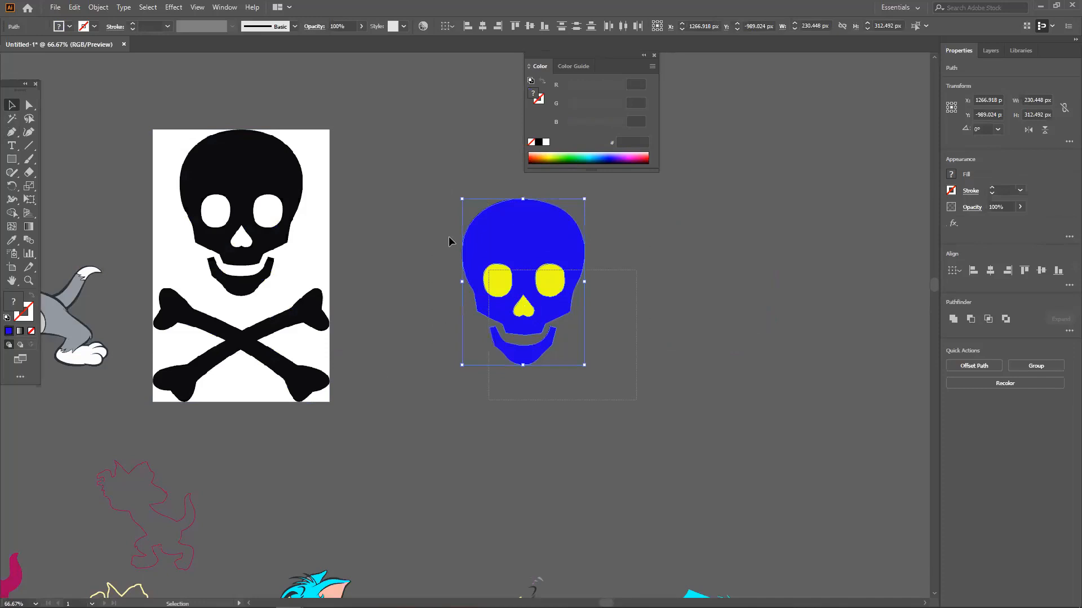
pyautogui.click(1066, 331)
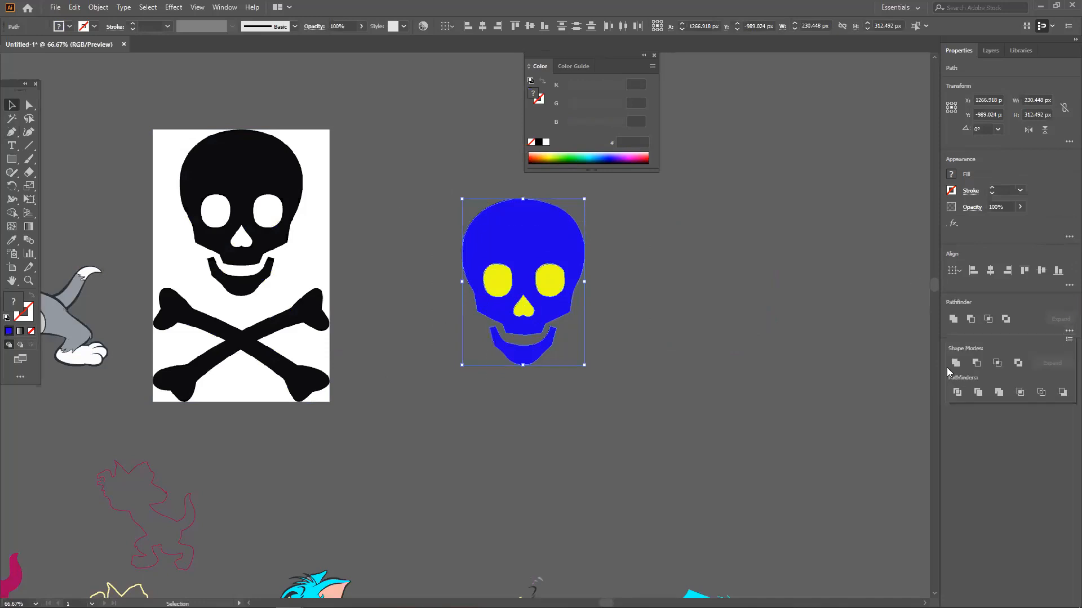
pyautogui.click(957, 392)
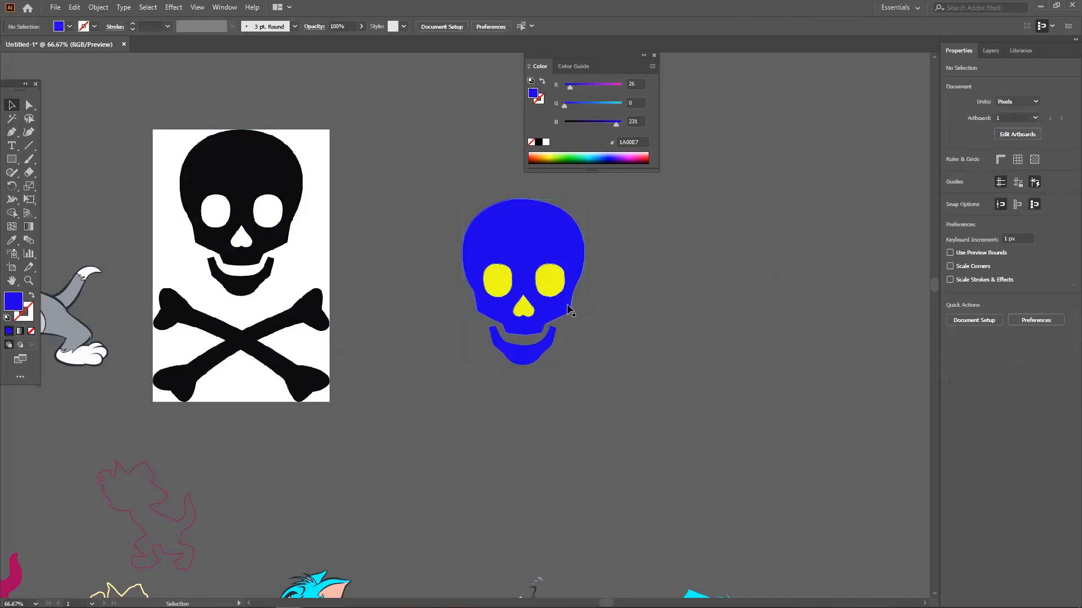
# Step: Ungroup the divided skull and move both eyes and the nose out to the right of the skull
pyautogui.rightClick(551, 286)
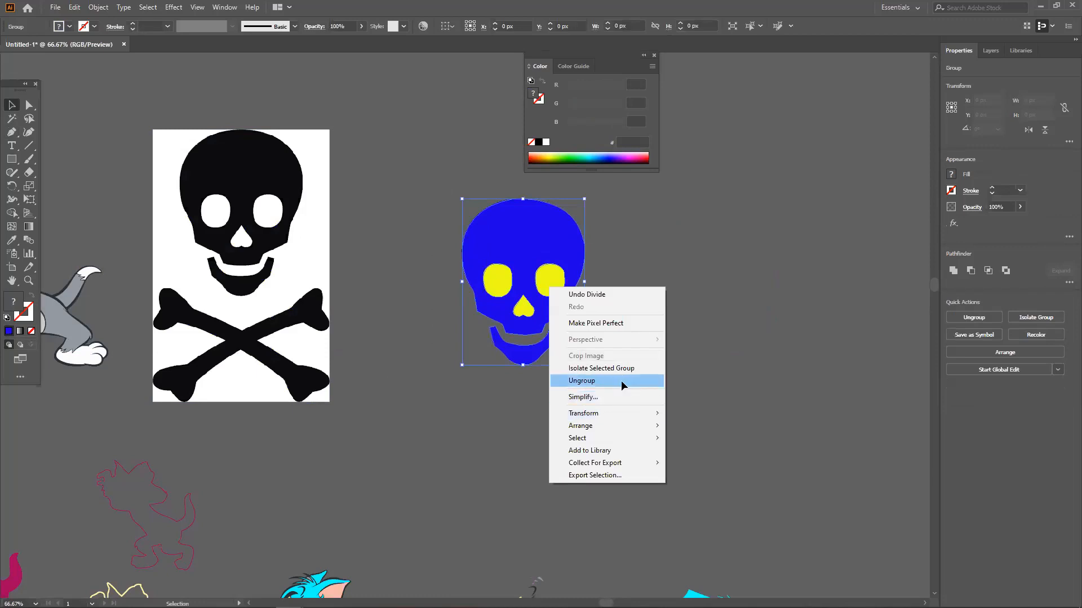
pyautogui.click(620, 381)
pyautogui.moveTo(541, 281); pyautogui.dragTo(724, 266)
pyautogui.moveTo(524, 310); pyautogui.dragTo(647, 310)
pyautogui.moveTo(505, 284); pyautogui.dragTo(730, 283)
pyautogui.click(698, 333)
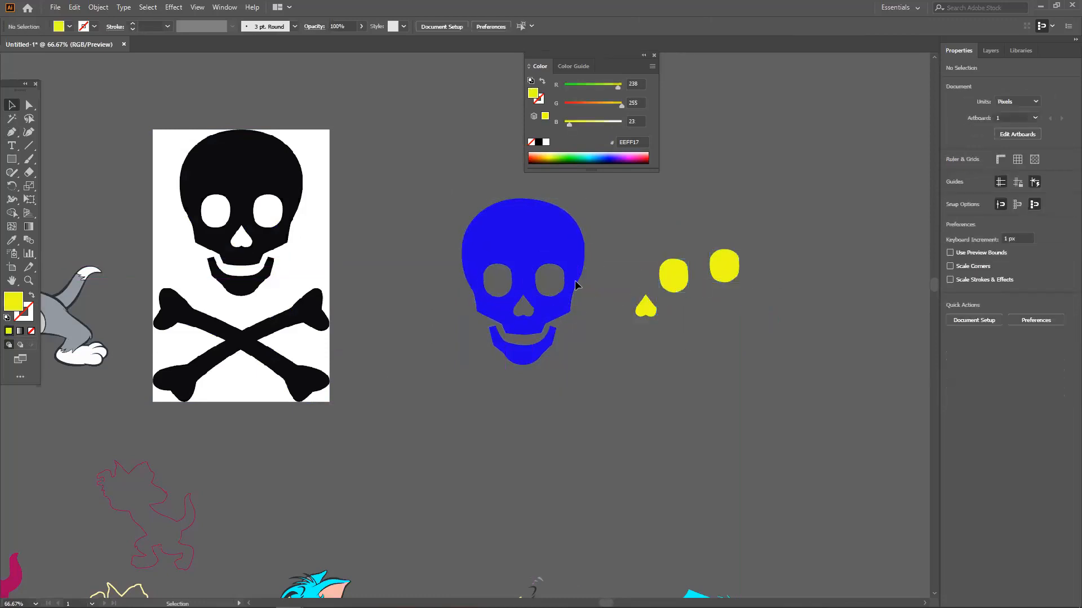
# Step: Recolour the skull and jaw pieces with the yellow-green fill BAFF17
pyautogui.moveTo(437, 210); pyautogui.dragTo(573, 399)
pyautogui.click(547, 155)
pyautogui.click(565, 156)
pyautogui.click(559, 154)
pyautogui.click(556, 155)
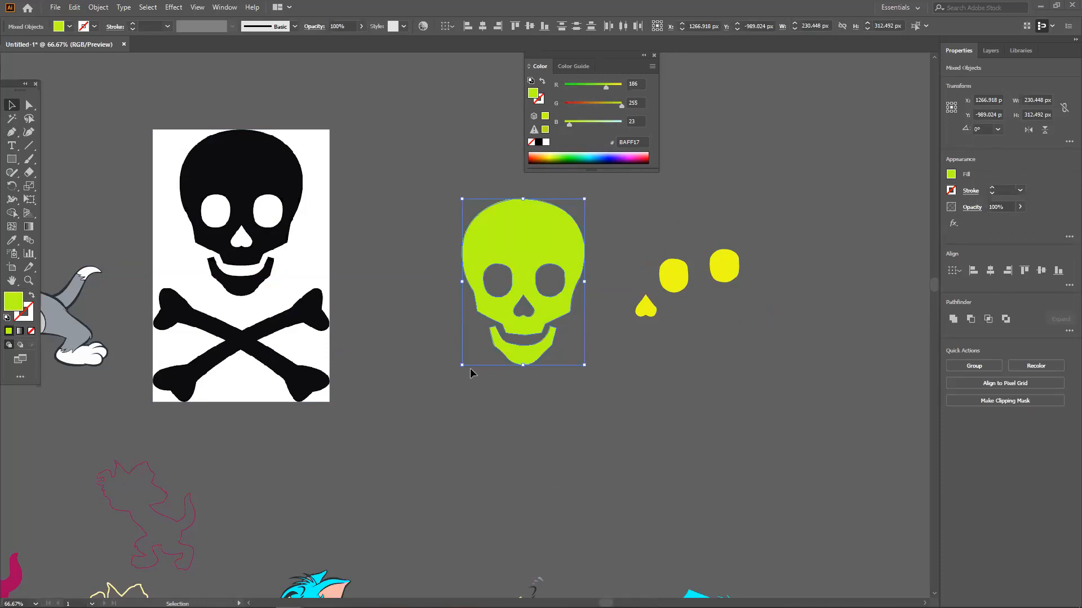
# Step: Try moving the yellow-green skull up and to the left, away from the jaw, and undo the move
pyautogui.click(620, 352)
pyautogui.moveTo(540, 252); pyautogui.dragTo(481, 245)
pyautogui.click(564, 344)
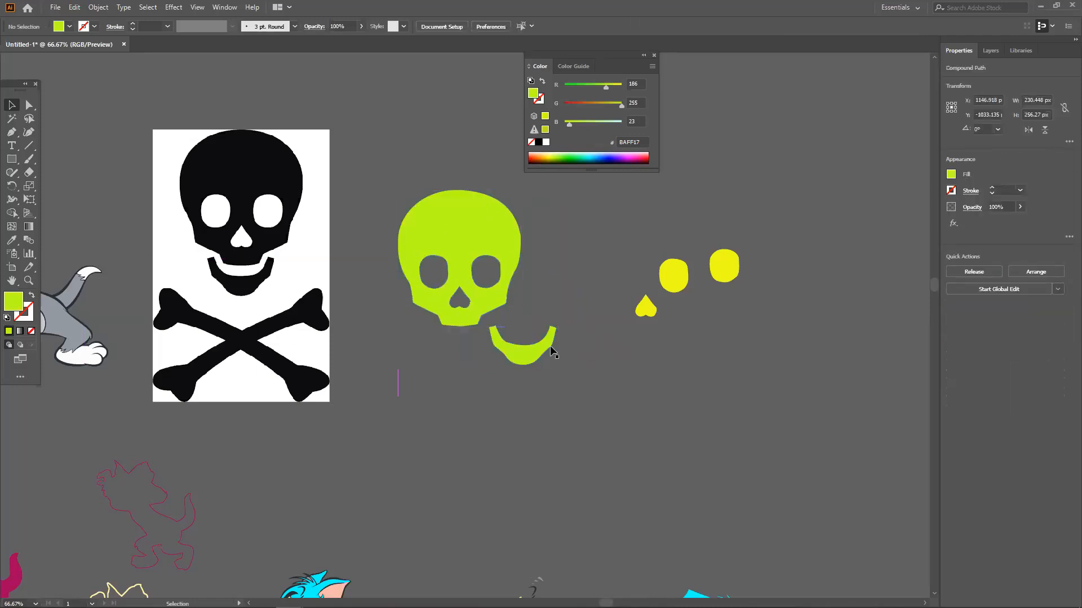
pyautogui.hotkey('ctrl', 'z')
pyautogui.click(607, 354)
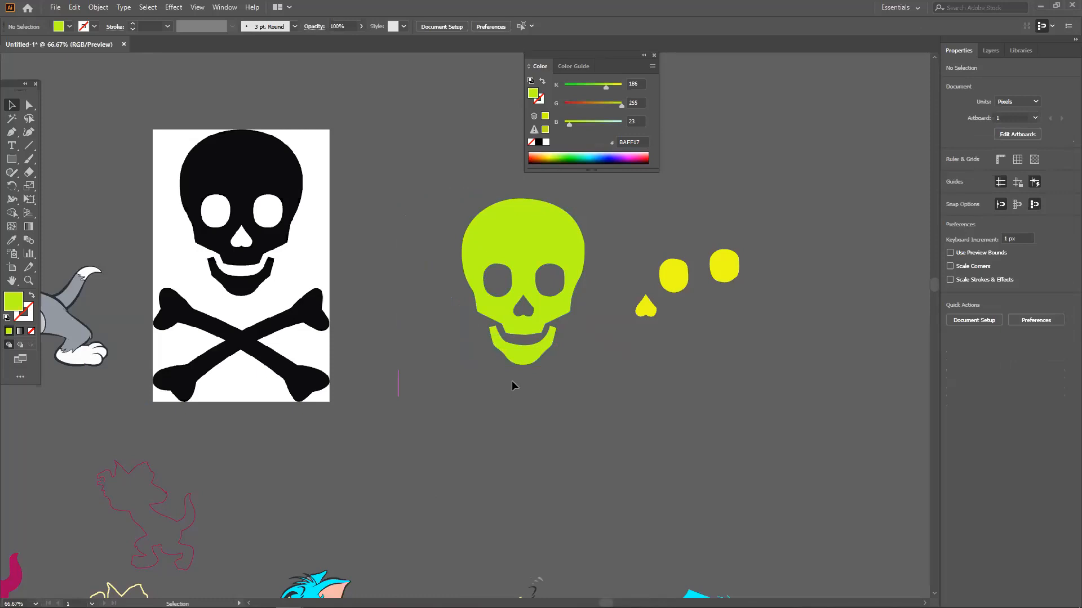
# Step: Move the skull and crossbones reference image up to the empty area above the traced skull
pyautogui.moveTo(314, 289); pyautogui.dragTo(363, 268)
pyautogui.scroll(4, 364, 278)
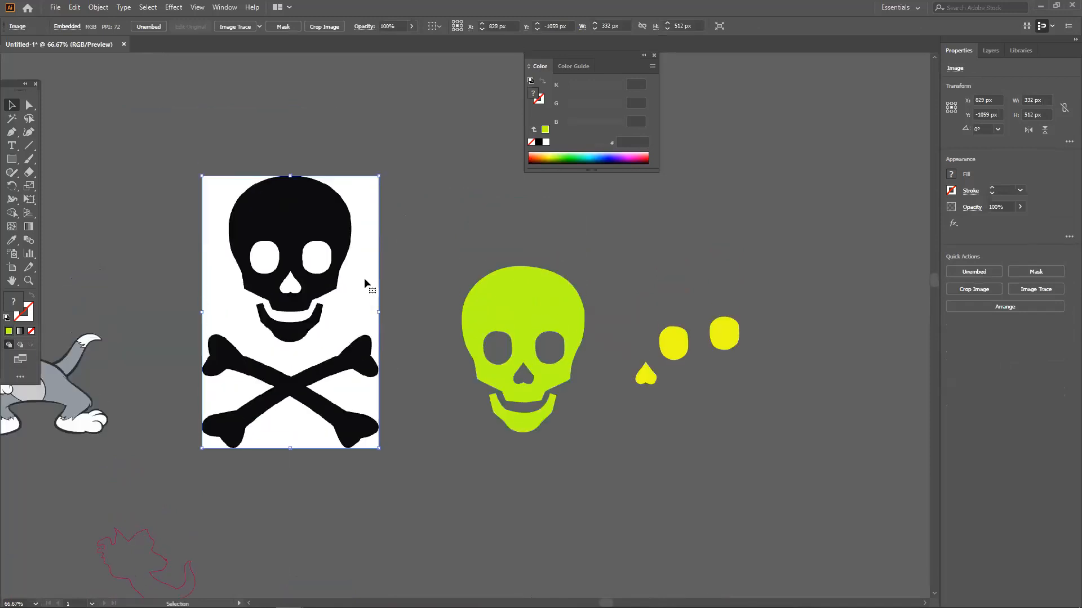
pyautogui.scroll(14, 364, 278)
pyautogui.moveTo(329, 393); pyautogui.dragTo(387, 192)
pyautogui.scroll(5, 380, 274)
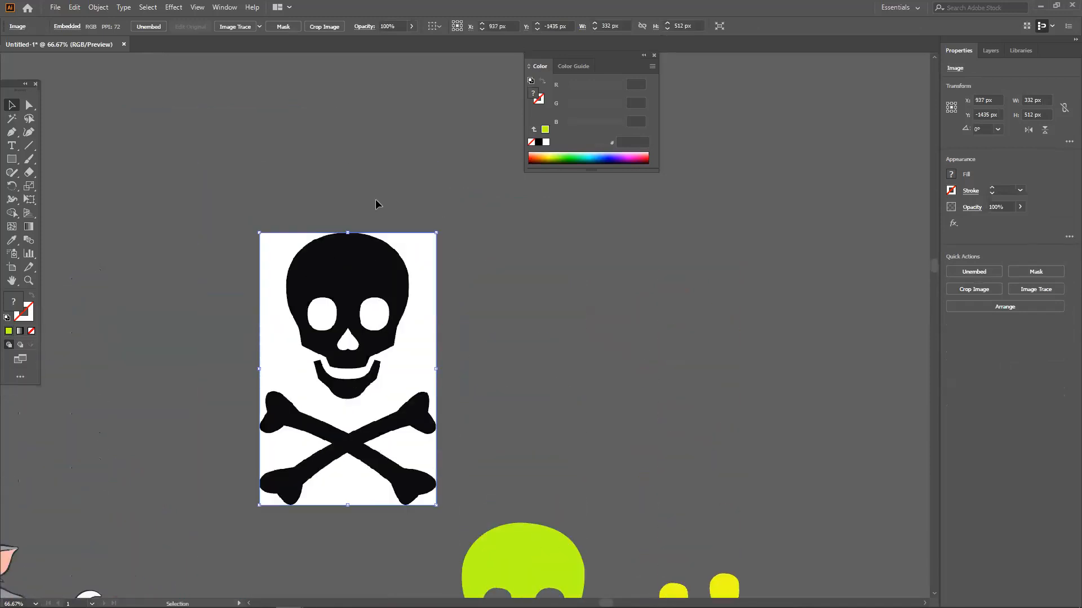
pyautogui.scroll(3, 386, 241)
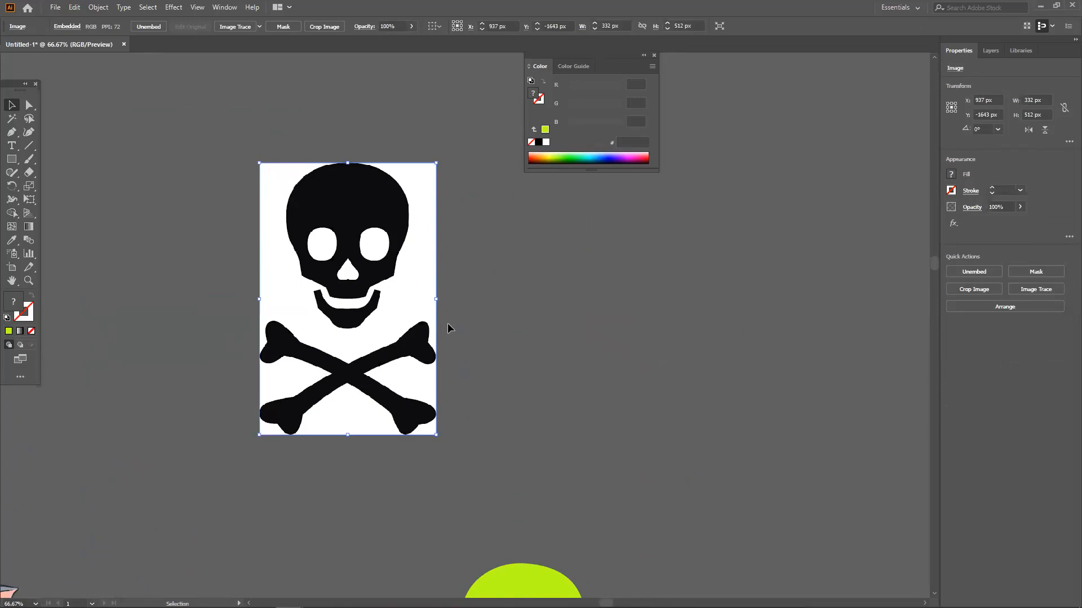
pyautogui.scroll(-2, 482, 345)
pyautogui.moveTo(483, 354); pyautogui.dragTo(369, 269)
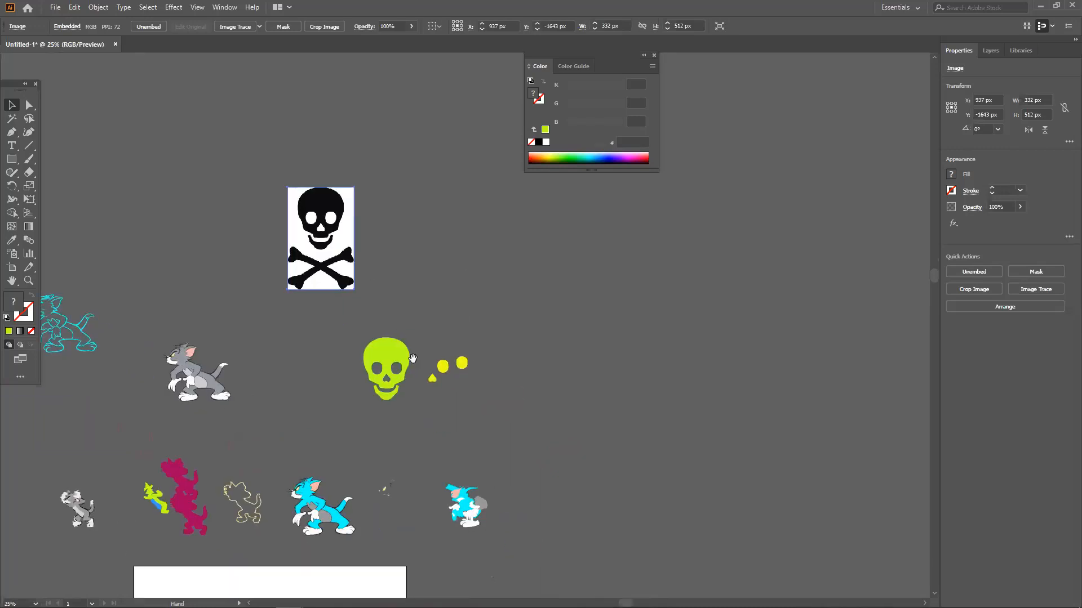
pyautogui.scroll(1, 364, 285)
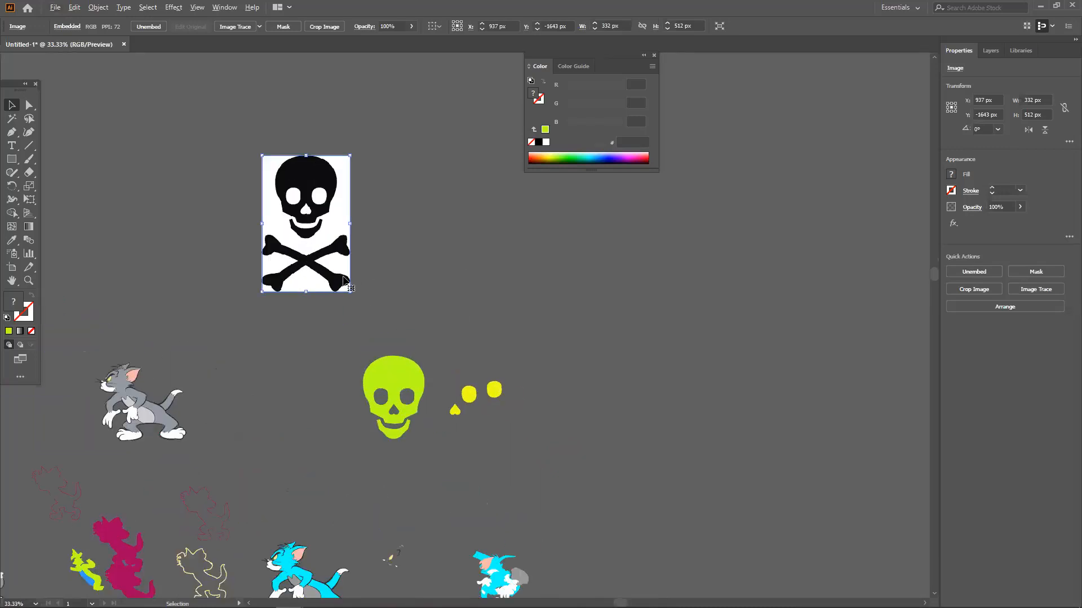
# Step: Undo the moves that took the reference image above the traced skull
pyautogui.hotkey('ctrl', 'Down')
pyautogui.hotkey('ctrl', 'Down')
pyautogui.hotkey('ctrl', 'Down')
pyautogui.hotkey('ctrl', 'Down')
pyautogui.hotkey('ctrl', 'Down')
pyautogui.hotkey('ctrl', 'Down')
pyautogui.hotkey('ctrl', 'Down')
pyautogui.hotkey('ctrl', 'Down')
pyautogui.hotkey('ctrl', 'Down')
pyautogui.hotkey('ctrl', 'Down')
pyautogui.hotkey('ctrl', 'Down')
pyautogui.hotkey('ctrl', 'Down')
pyautogui.hotkey('ctrl', 'Down')
pyautogui.hotkey('ctrl', 'Down')
pyautogui.hotkey('ctrl', 'Left')
pyautogui.hotkey('ctrl', 'Left')
pyautogui.hotkey('ctrl', 'Left')
pyautogui.hotkey('ctrl', 'Left')
pyautogui.hotkey('ctrl', 'Left')
pyautogui.hotkey('ctrl', 'Left')
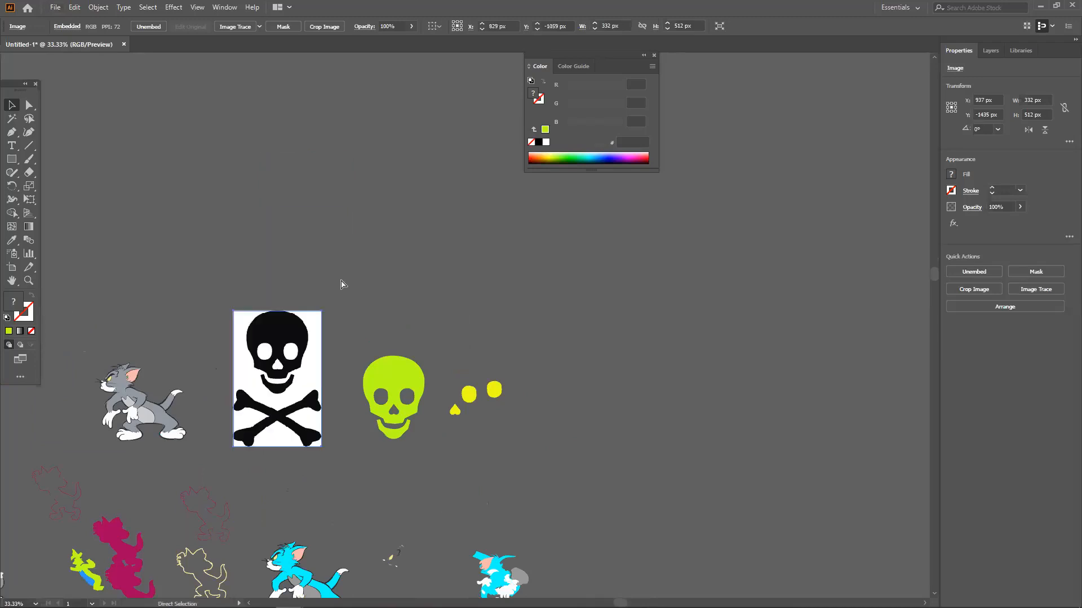
pyautogui.hotkey('ctrl', 'z')
pyautogui.hotkey('ctrl', 'z')
pyautogui.hotkey('ctrl', 'z')
pyautogui.hotkey('ctrl', 'z')
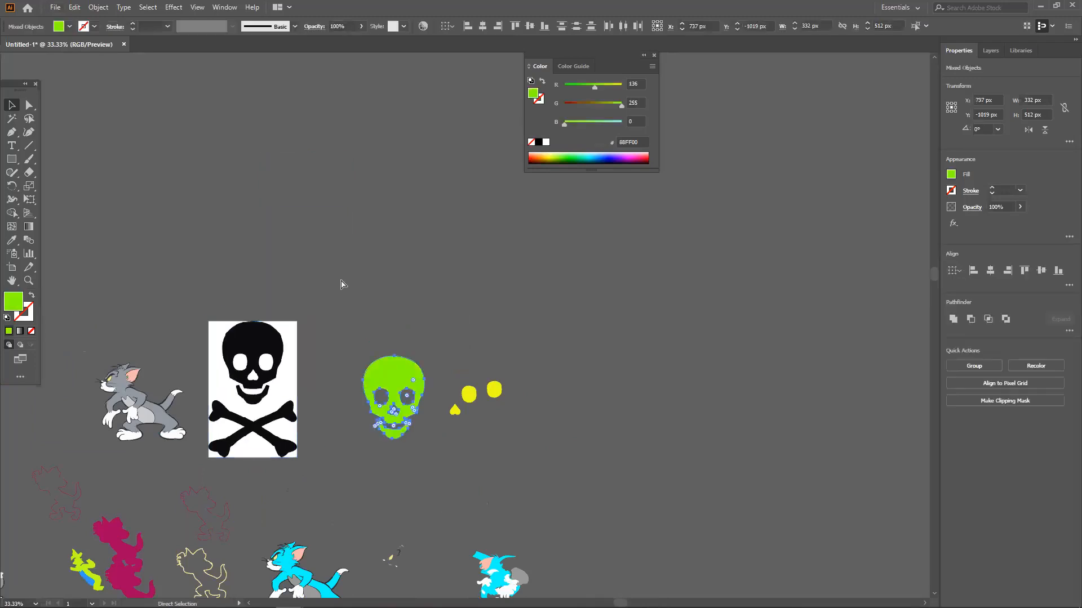
# Step: Undo the recolouring, the separation of eyes and nose, and the Divide, until the reference image is back beneath the traced shapes
pyautogui.hotkey('ctrl', 'z')
pyautogui.hotkey('ctrl', 'z')
pyautogui.hotkey('ctrl', 'z')
pyautogui.hotkey('ctrl', 'z')
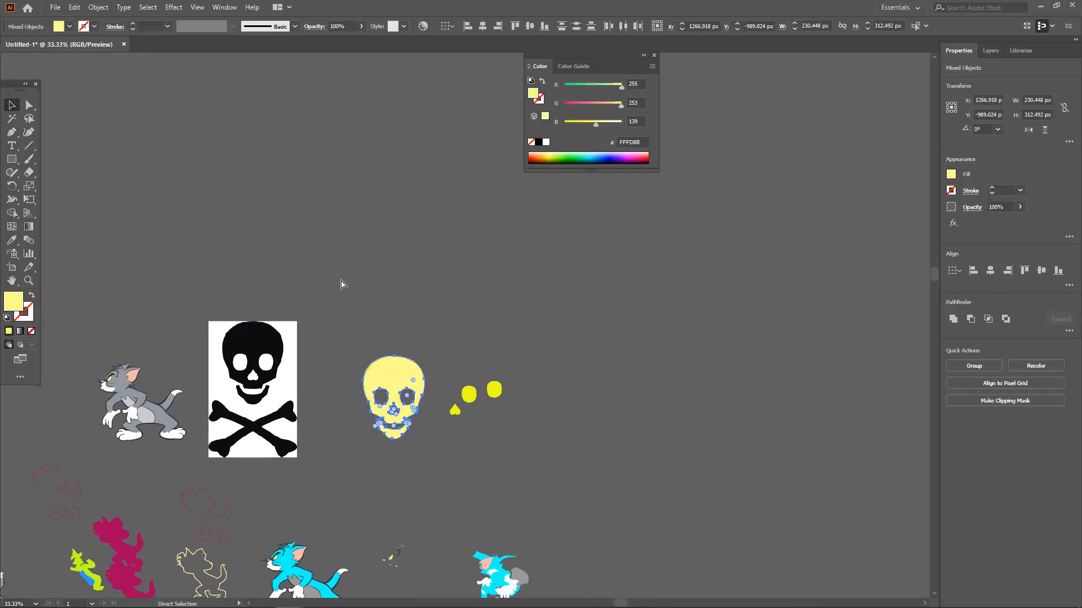
pyautogui.hotkey('ctrl', 'z')
pyautogui.hotkey('ctrl', 'z')
pyautogui.hotkey('ctrl', 'z')
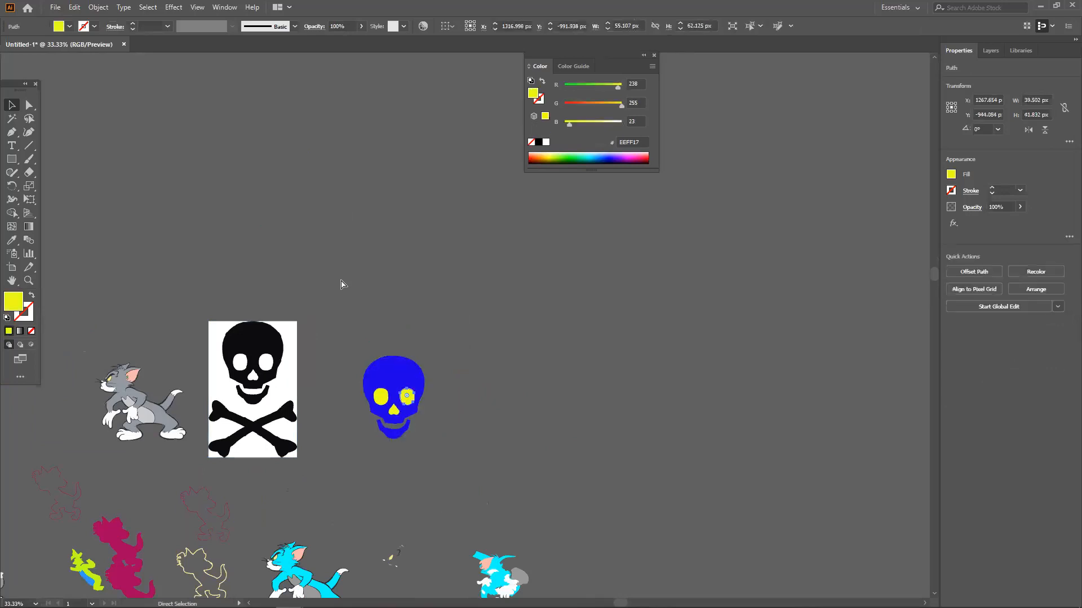
pyautogui.hotkey('ctrl', 'z')
pyautogui.hotkey('ctrl', 'z')
# Step: Try moving the reference image to the right from under the traced shapes, and undo the move
pyautogui.press('space')
pyautogui.moveTo(421, 311); pyautogui.dragTo(359, 225)
pyautogui.scroll(3, 346, 348)
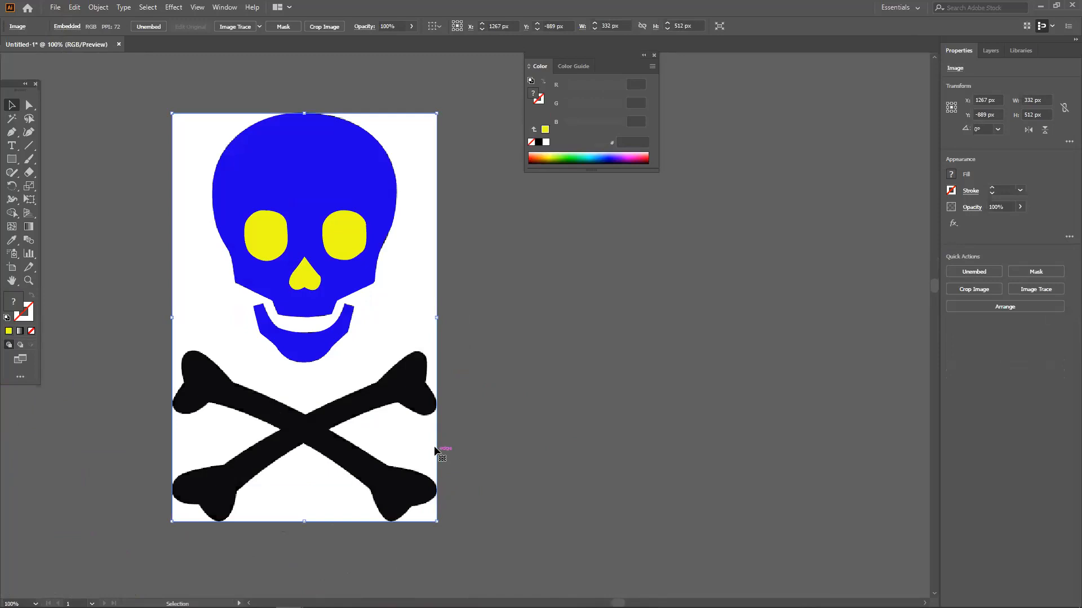
pyautogui.scroll(-2, 434, 451)
pyautogui.moveTo(397, 343); pyautogui.dragTo(567, 331)
pyautogui.hotkey('ctrl', 'z')
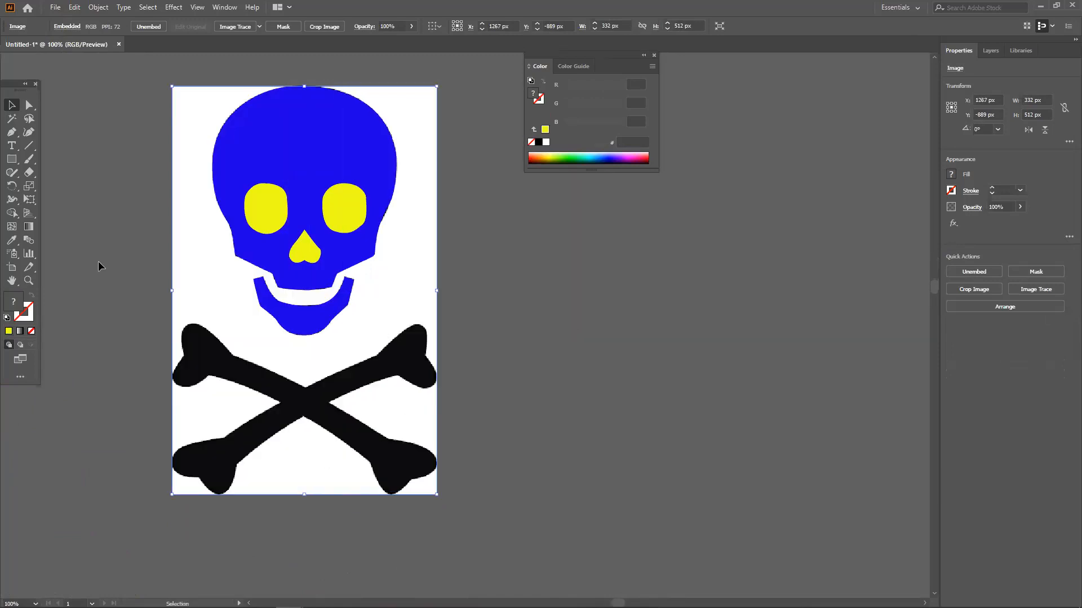
# Step: Start a Pen path at the upper-left bone's end notch and trace over its upper knob and along the shaft to the top of the crossing
pyautogui.click(12, 132)
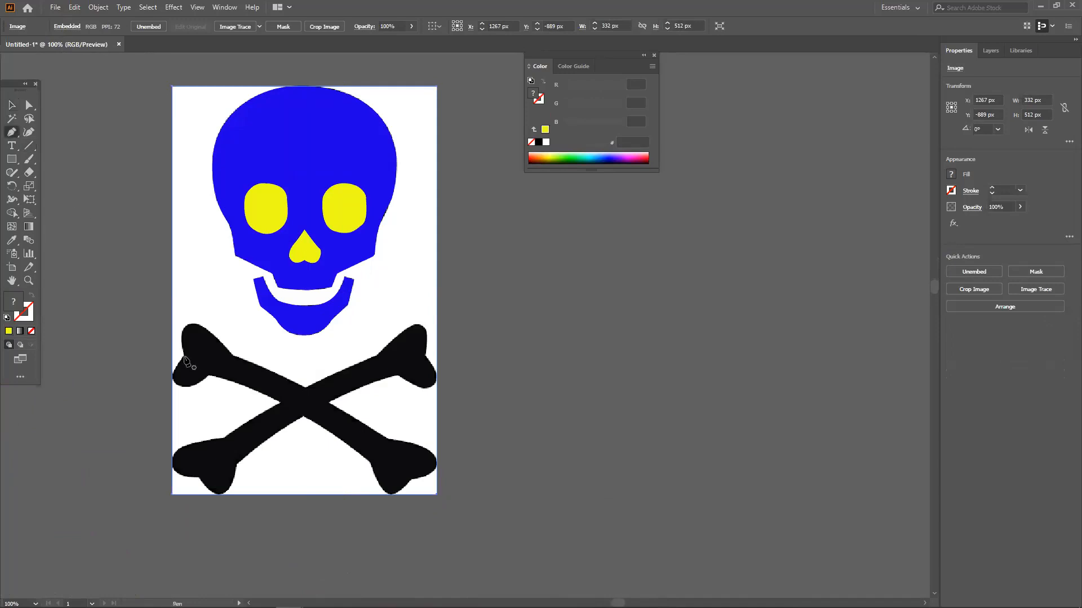
pyautogui.moveTo(184, 356); pyautogui.dragTo(196, 311)
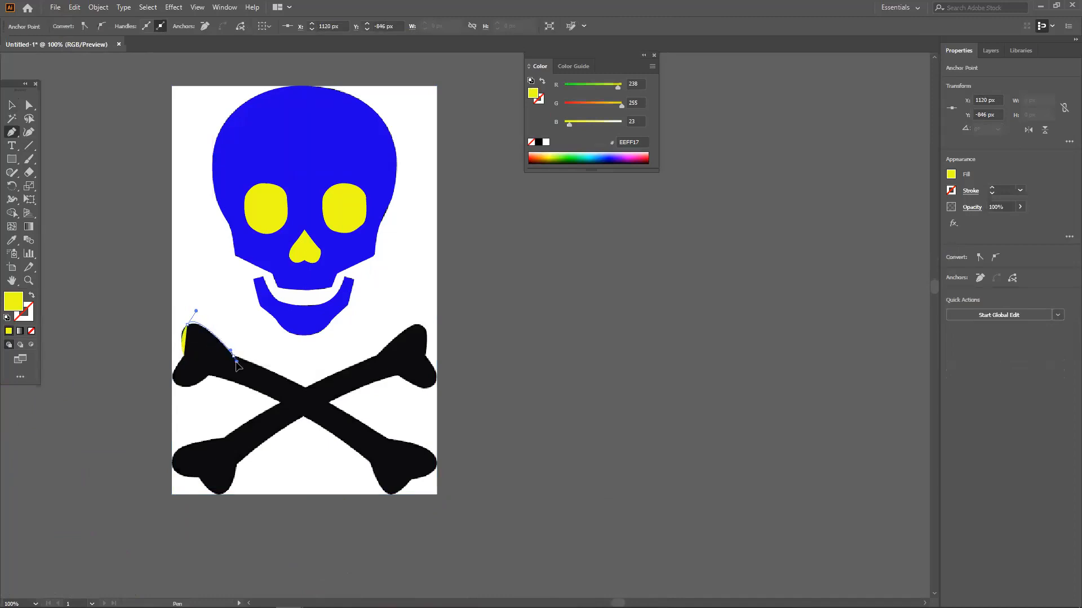
pyautogui.click(231, 352)
pyautogui.moveTo(305, 387); pyautogui.dragTo(331, 407)
pyautogui.hotkey('ctrl', 'z')
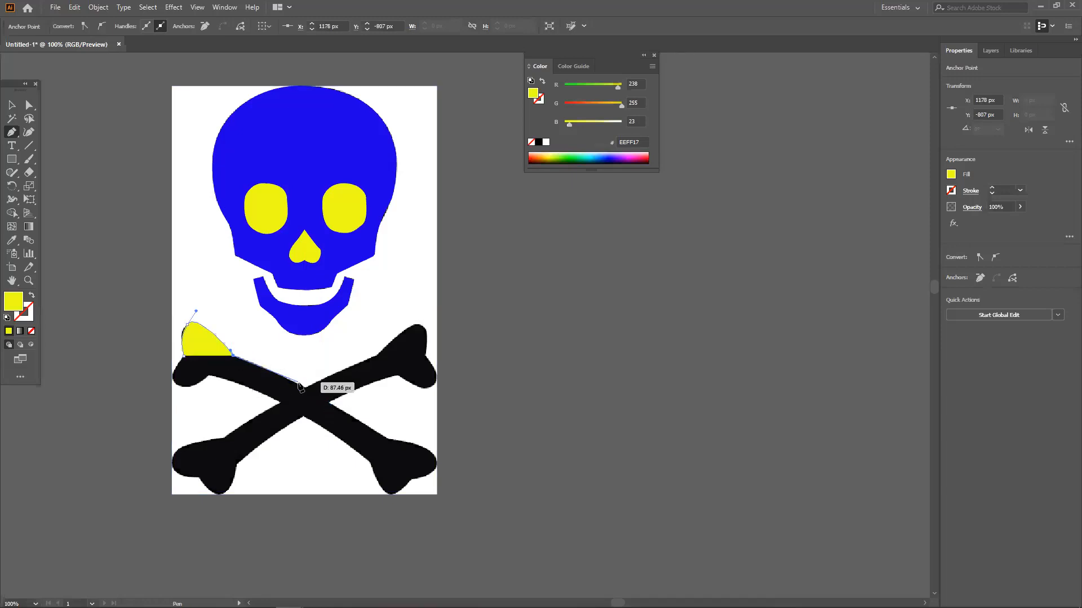
pyautogui.moveTo(305, 388); pyautogui.dragTo(310, 391)
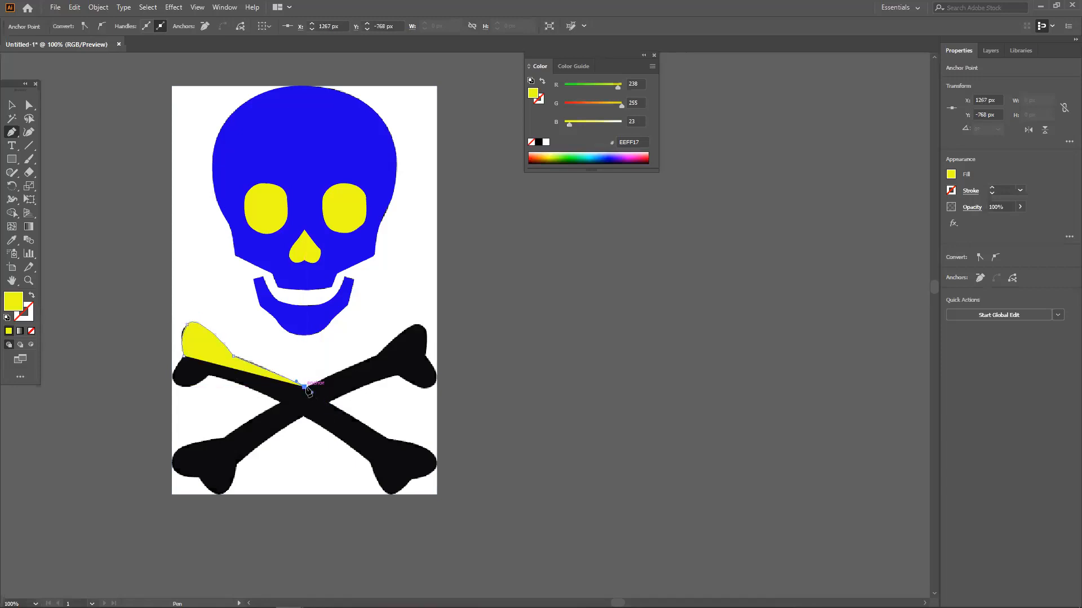
# Step: Continue the crossbones path along the top of the upper-right bone and around both knobs of its end
pyautogui.click(377, 354)
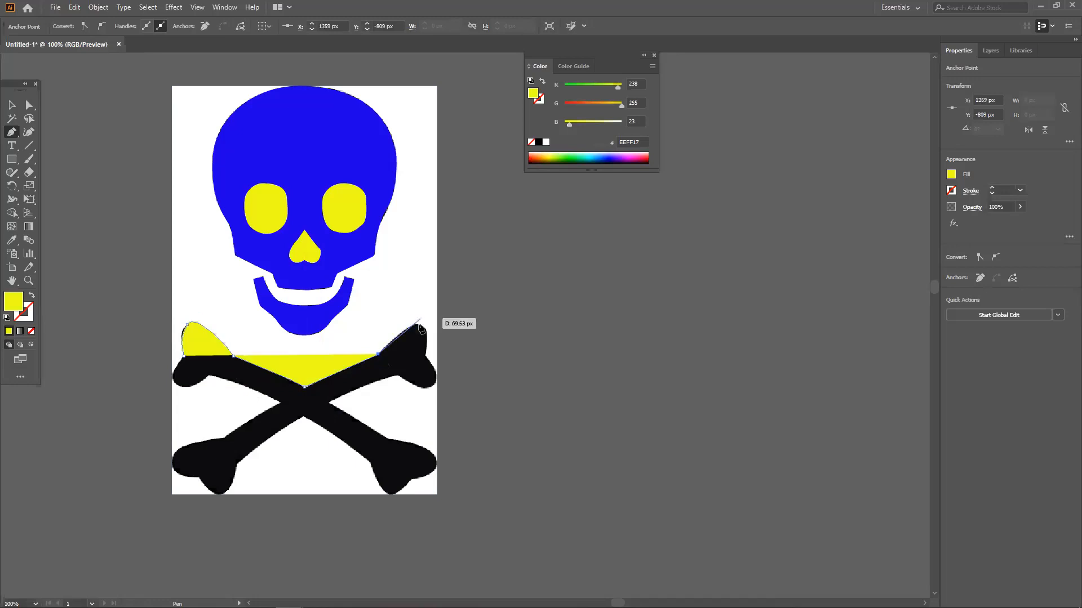
pyautogui.moveTo(426, 332); pyautogui.dragTo(429, 344)
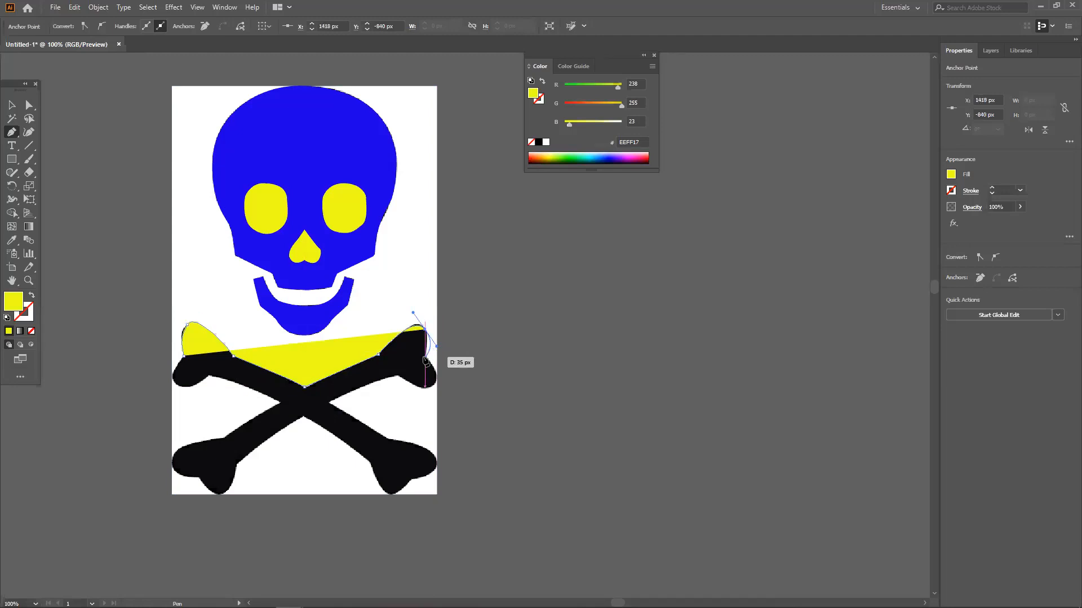
pyautogui.click(426, 361)
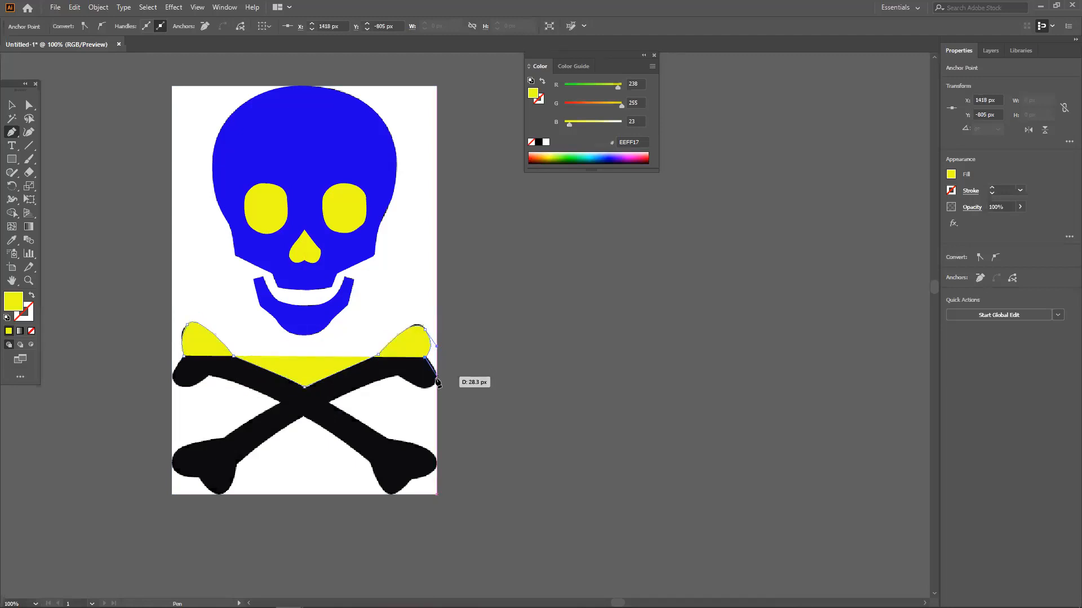
pyautogui.moveTo(424, 396); pyautogui.dragTo(424, 395)
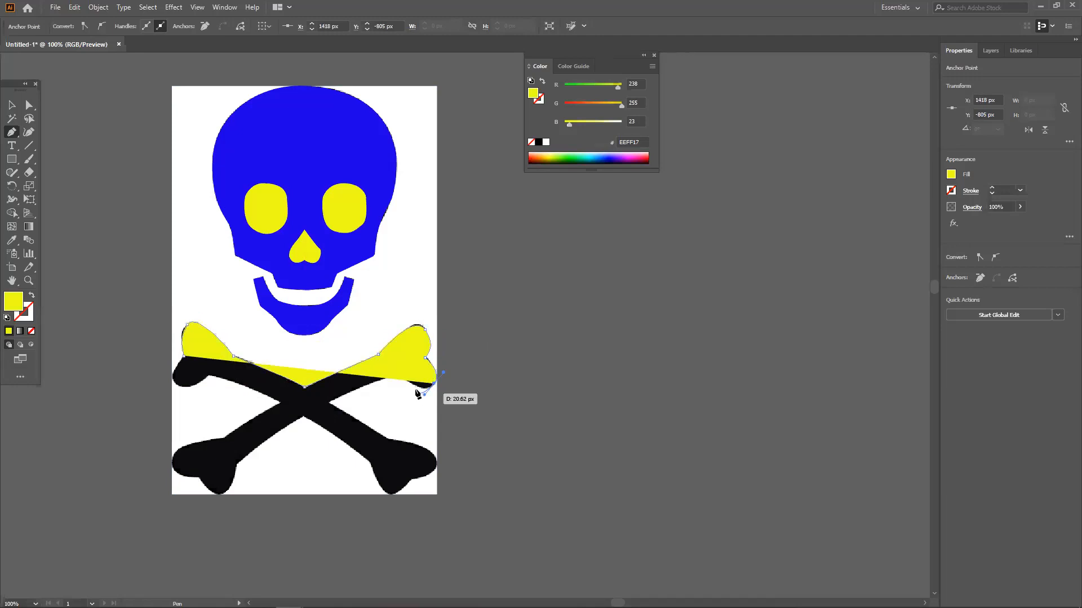
# Step: Swap the path's yellow fill to its stroke, and trace the upper-right bone's underside back to the right corner of the crossing
pyautogui.click(32, 298)
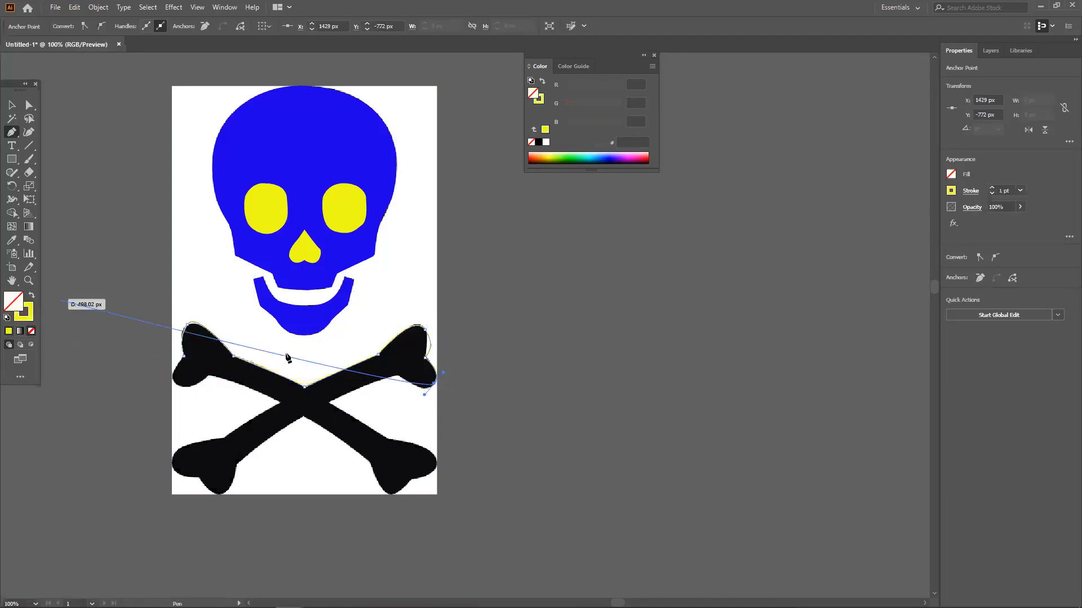
pyautogui.click(397, 376)
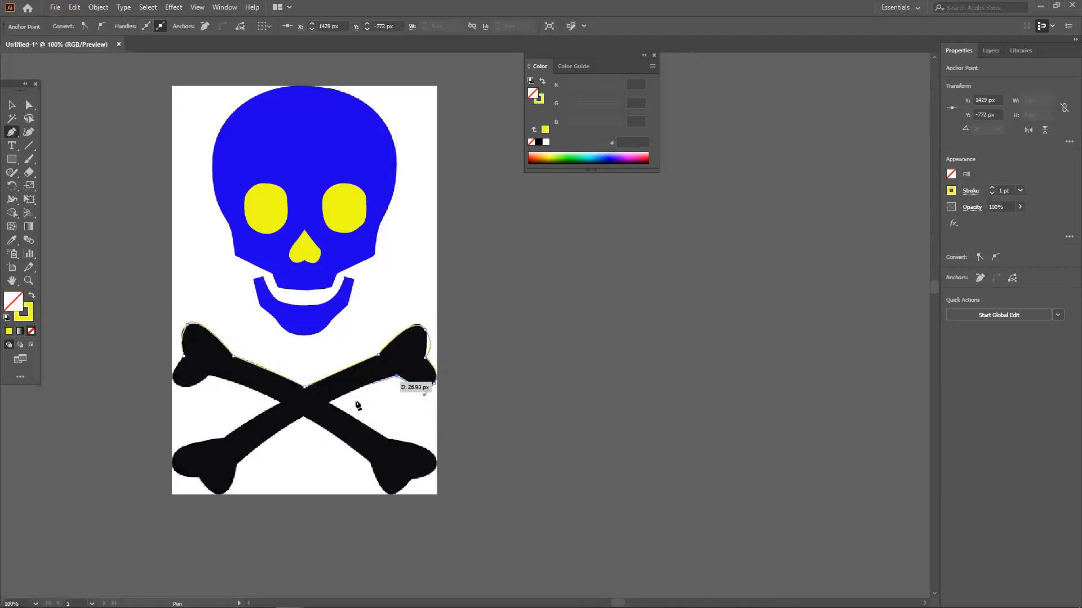
pyautogui.moveTo(329, 403); pyautogui.dragTo(311, 418)
pyautogui.click(329, 403)
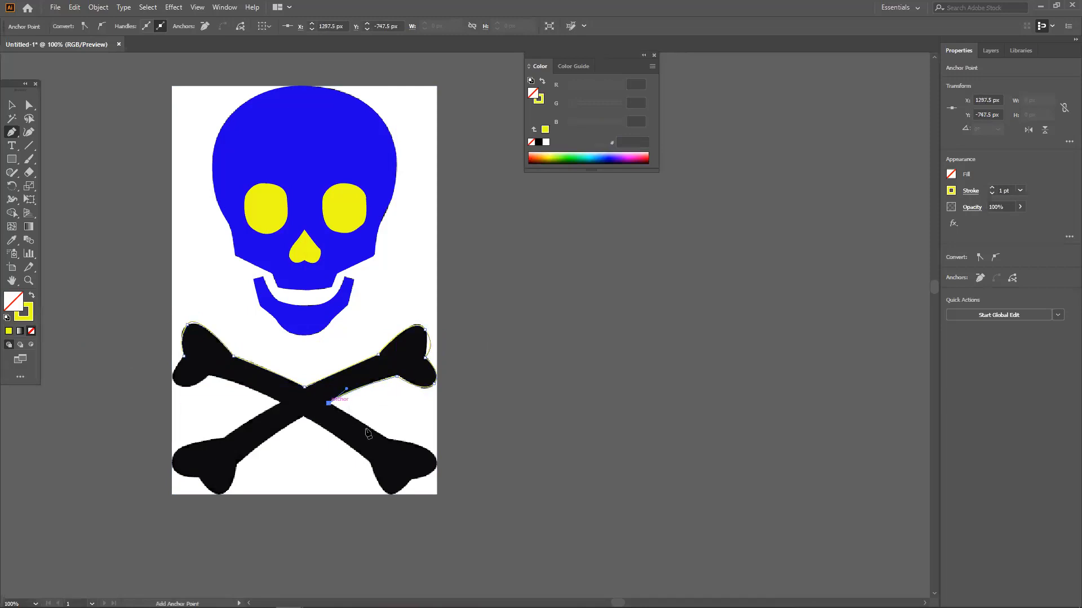
# Step: Trace the lower-right bone along its shaft, around both knobs, and back to the bottom corner of the crossing
pyautogui.click(390, 440)
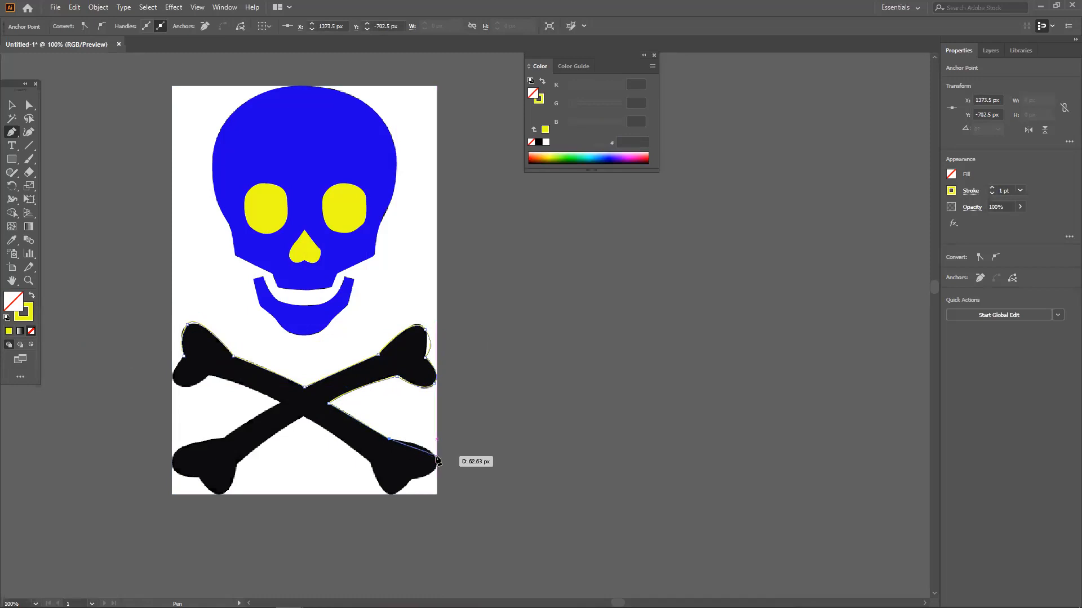
pyautogui.moveTo(434, 454); pyautogui.dragTo(441, 467)
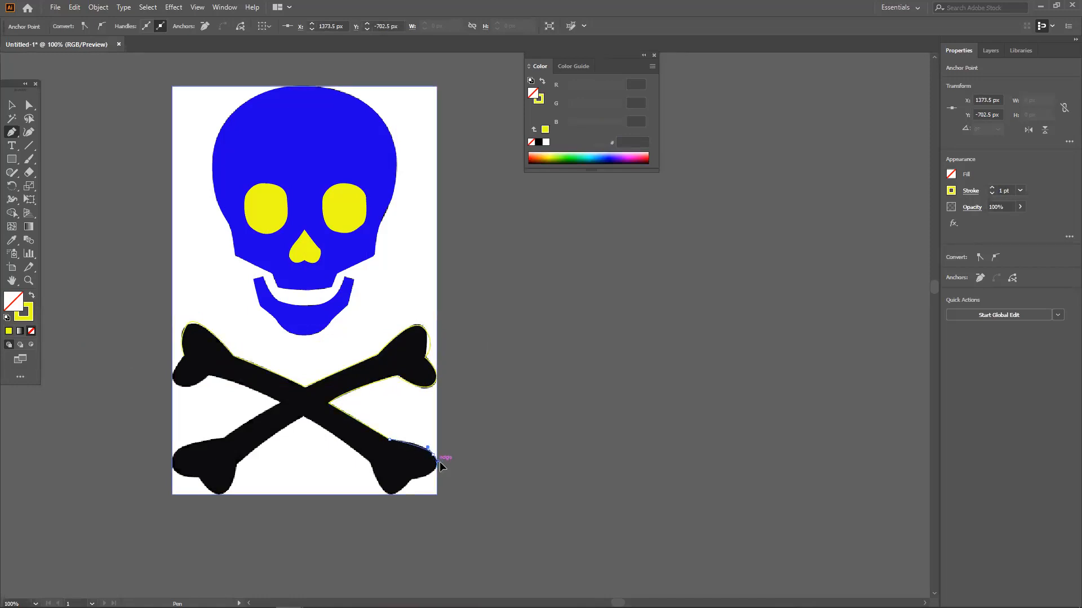
pyautogui.moveTo(393, 482); pyautogui.dragTo(369, 479)
pyautogui.click(411, 480)
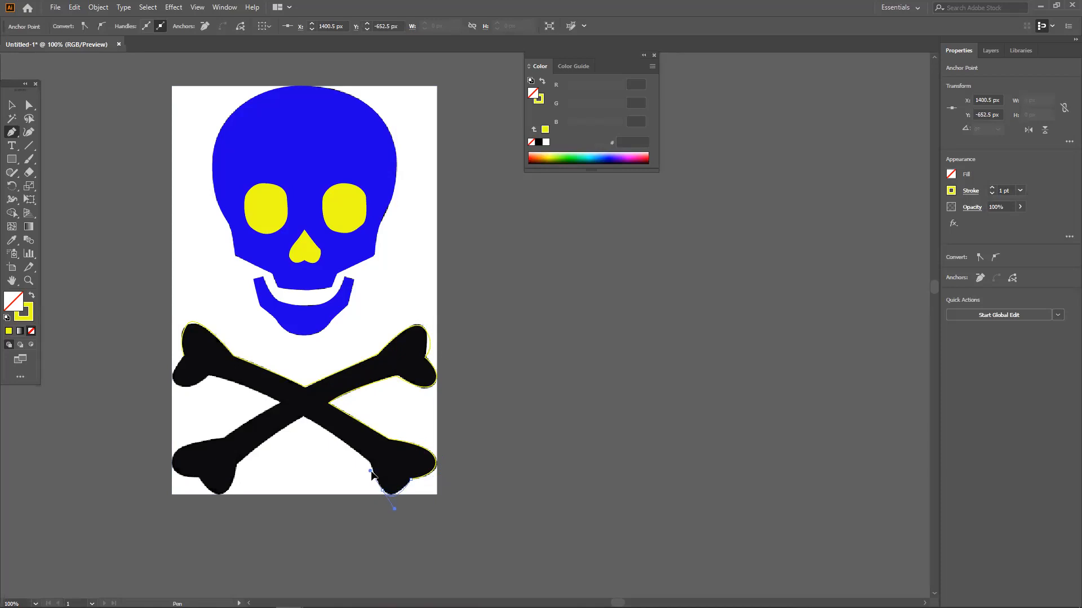
pyautogui.click(367, 460)
pyautogui.moveTo(367, 456); pyautogui.dragTo(365, 456)
pyautogui.click(303, 416)
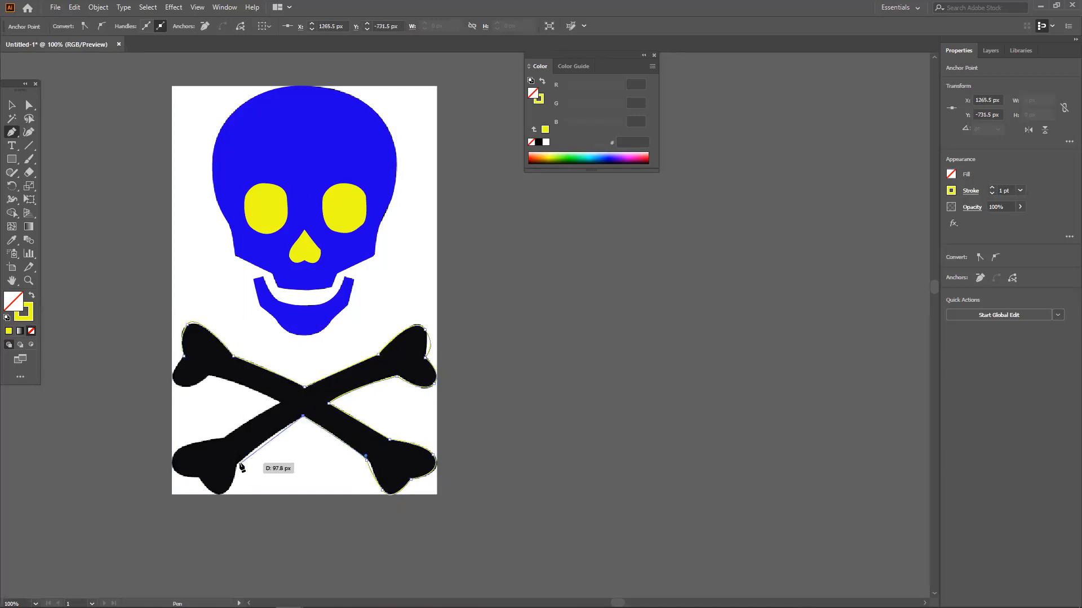
# Step: Trace the lower-left bone along its shaft, around both knobs, and back to the left corner of the crossing
pyautogui.moveTo(235, 469); pyautogui.dragTo(233, 471)
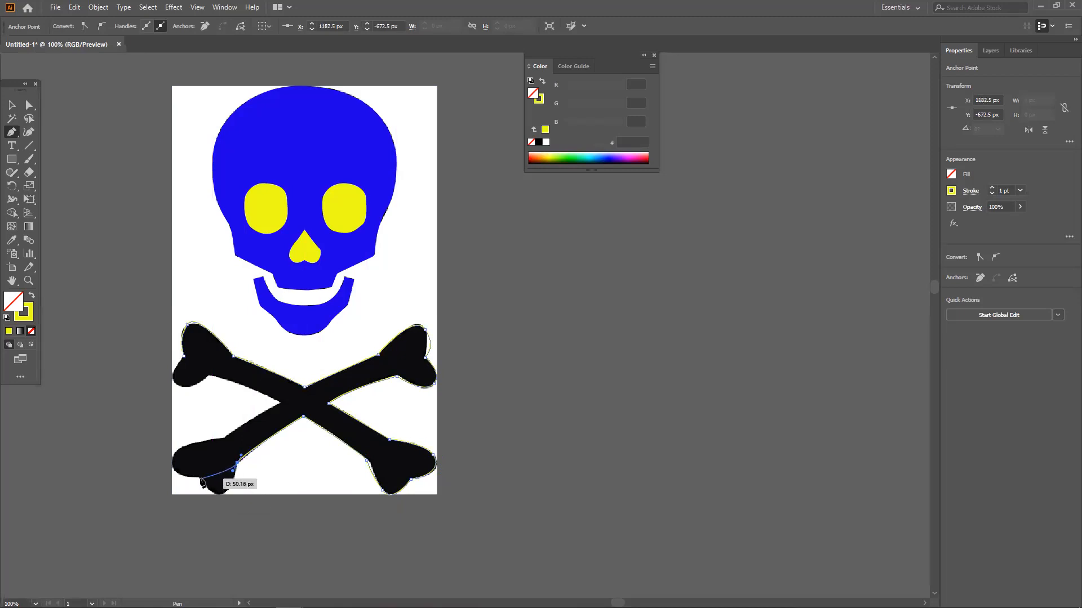
pyautogui.moveTo(209, 488); pyautogui.dragTo(193, 470)
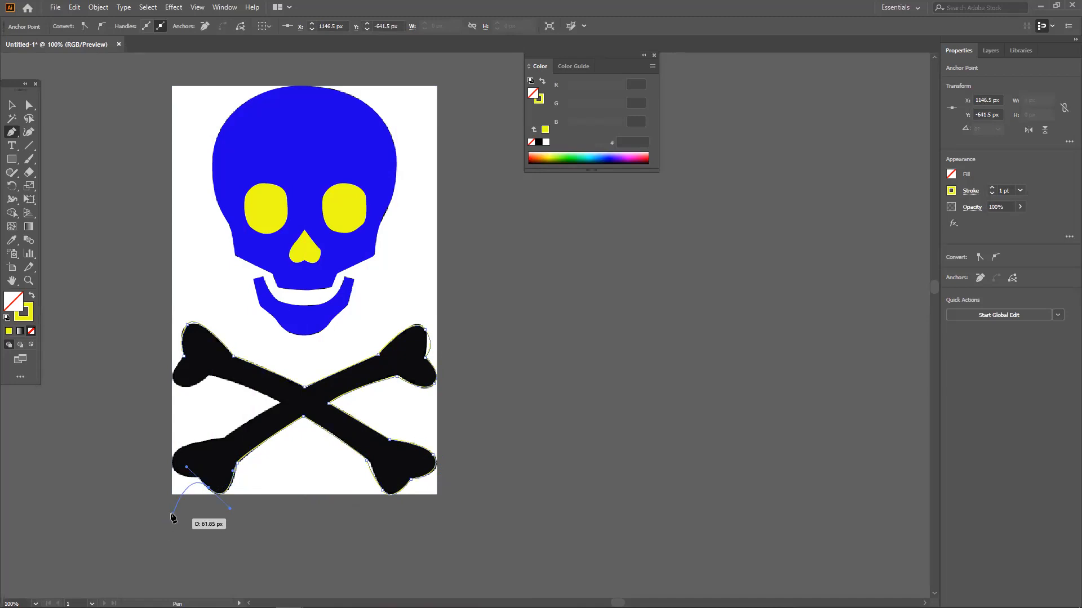
pyautogui.click(209, 488)
pyautogui.click(199, 477)
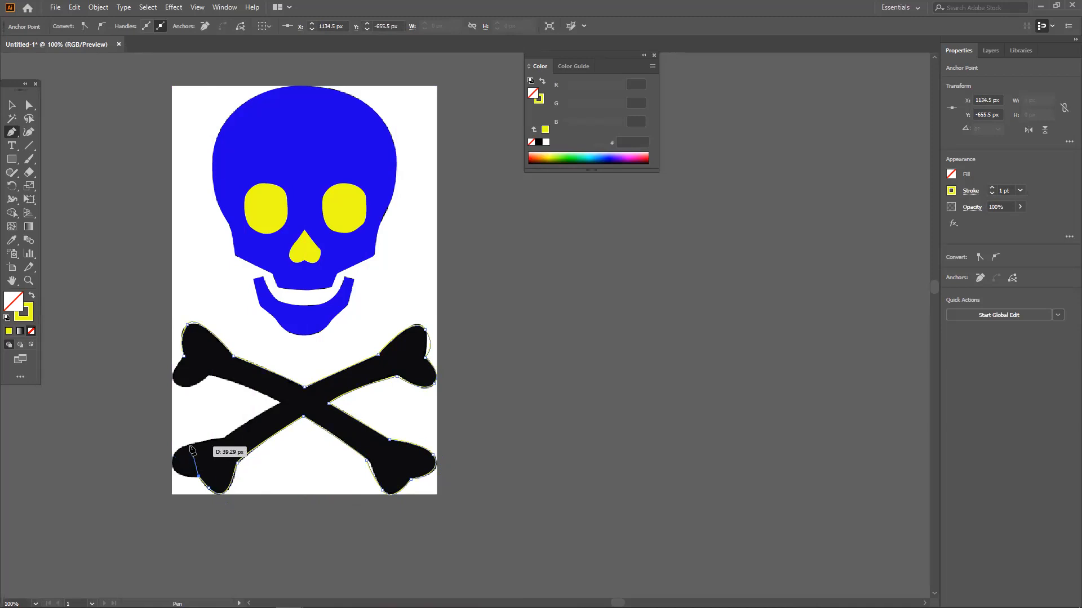
pyautogui.moveTo(172, 455); pyautogui.dragTo(303, 393)
pyautogui.hotkey('ctrl', 'z')
pyautogui.click(225, 438)
pyautogui.click(280, 403)
pyautogui.click(281, 403)
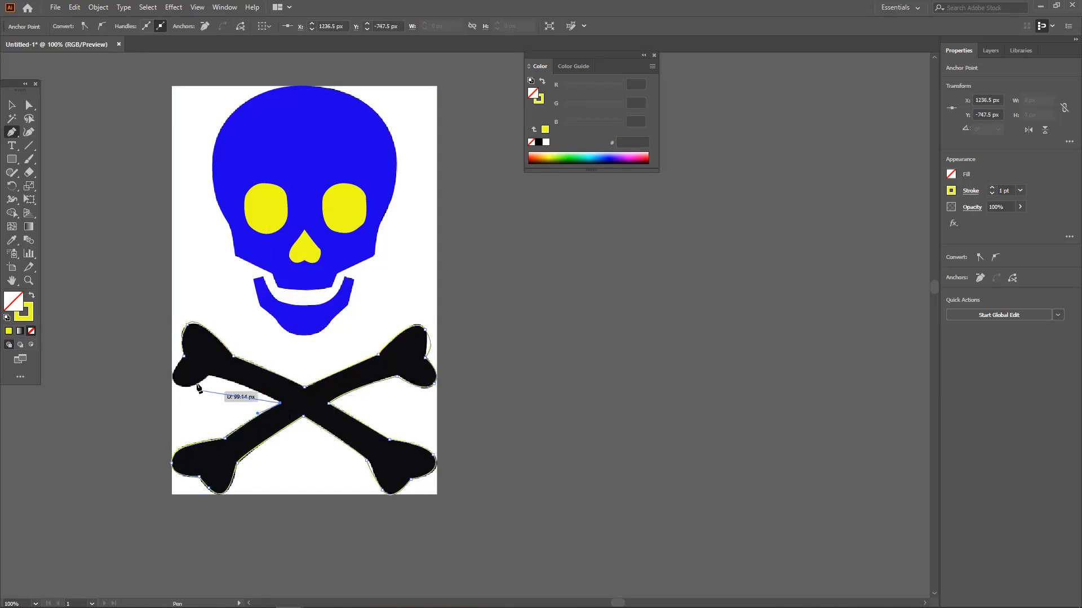
# Step: Trace the upper-left bone's underside and lower knob to close the crossbones path, and swap its yellow stroke to the fill
pyautogui.moveTo(209, 376); pyautogui.dragTo(185, 371)
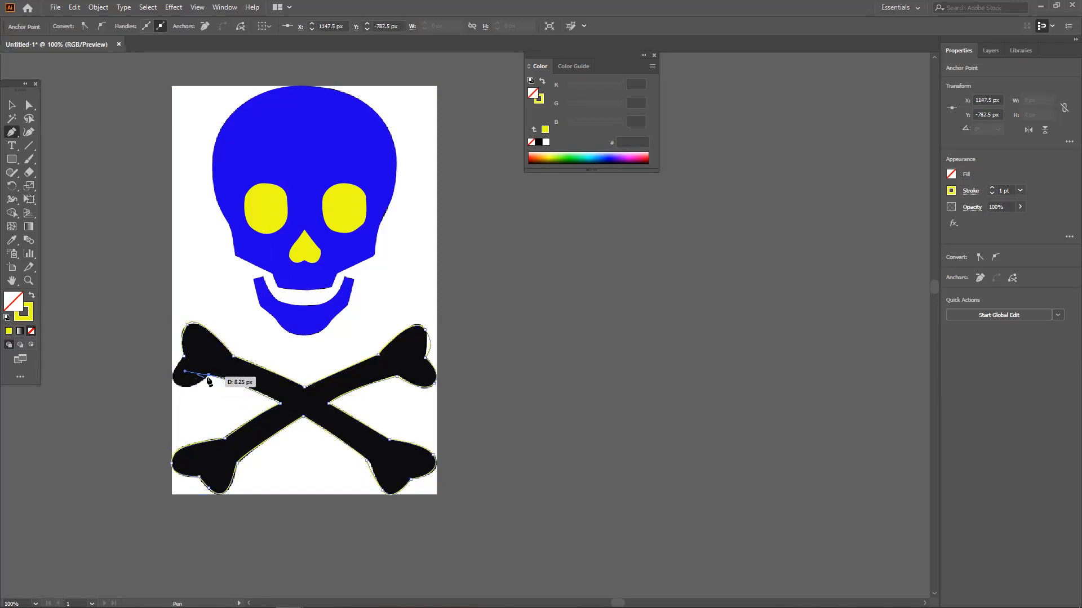
pyautogui.click(209, 376)
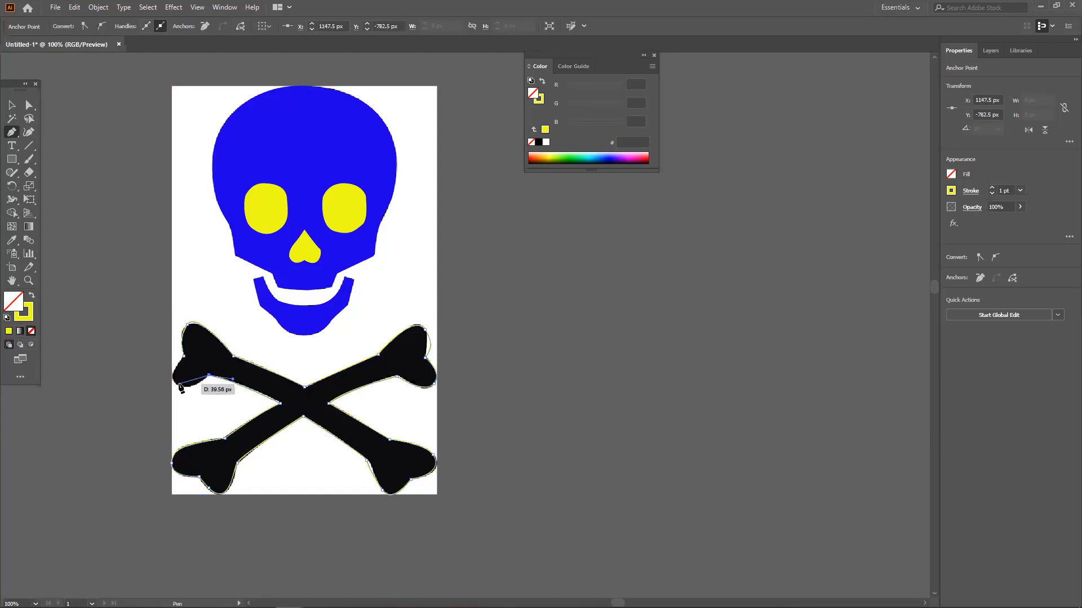
pyautogui.moveTo(182, 386); pyautogui.dragTo(188, 351)
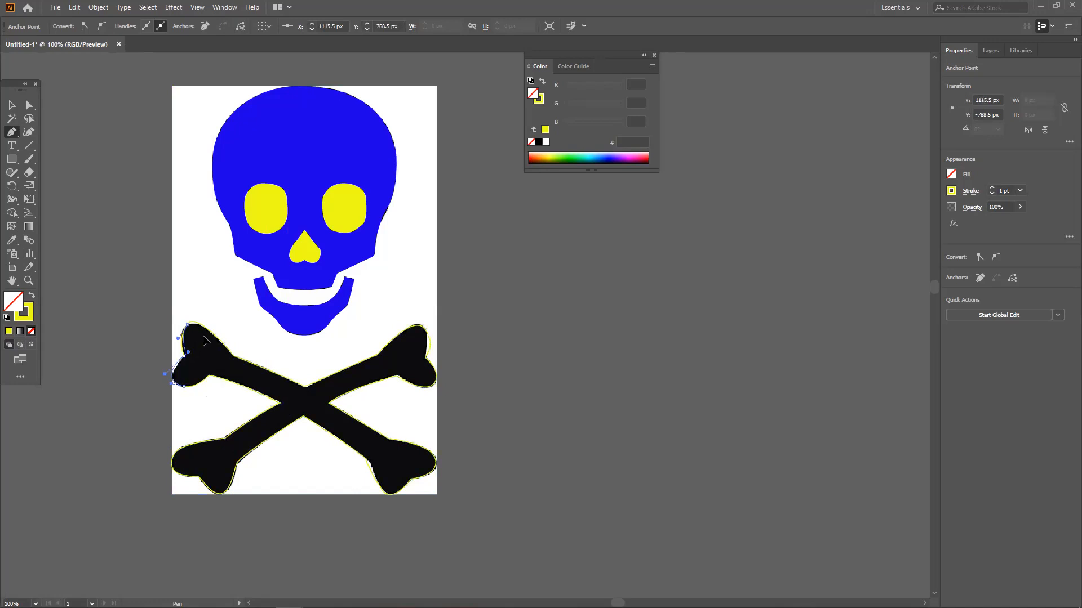
pyautogui.click(187, 328)
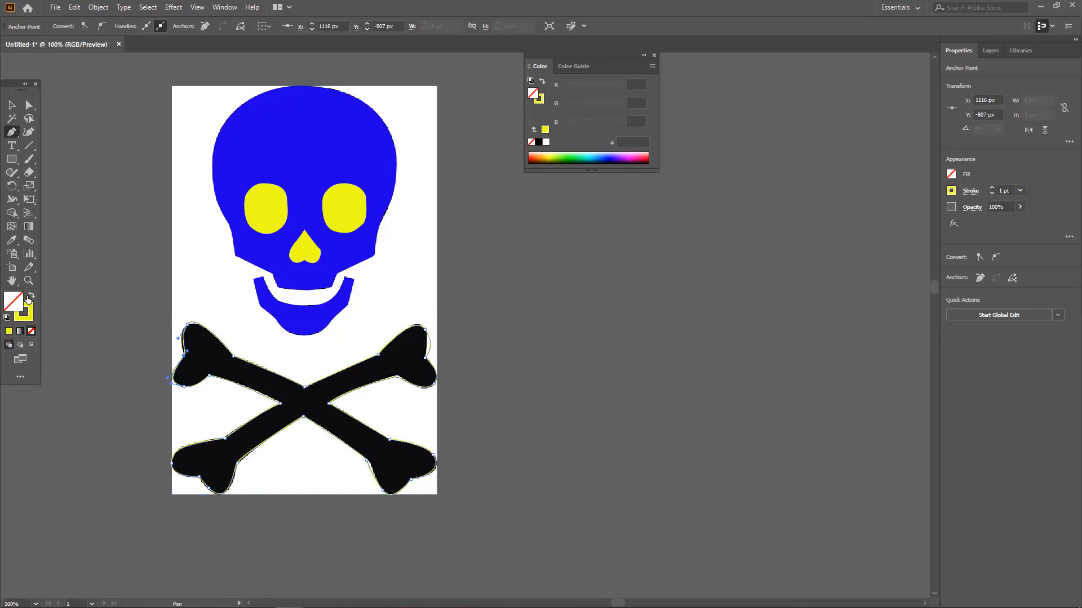
pyautogui.click(31, 297)
pyautogui.click(12, 106)
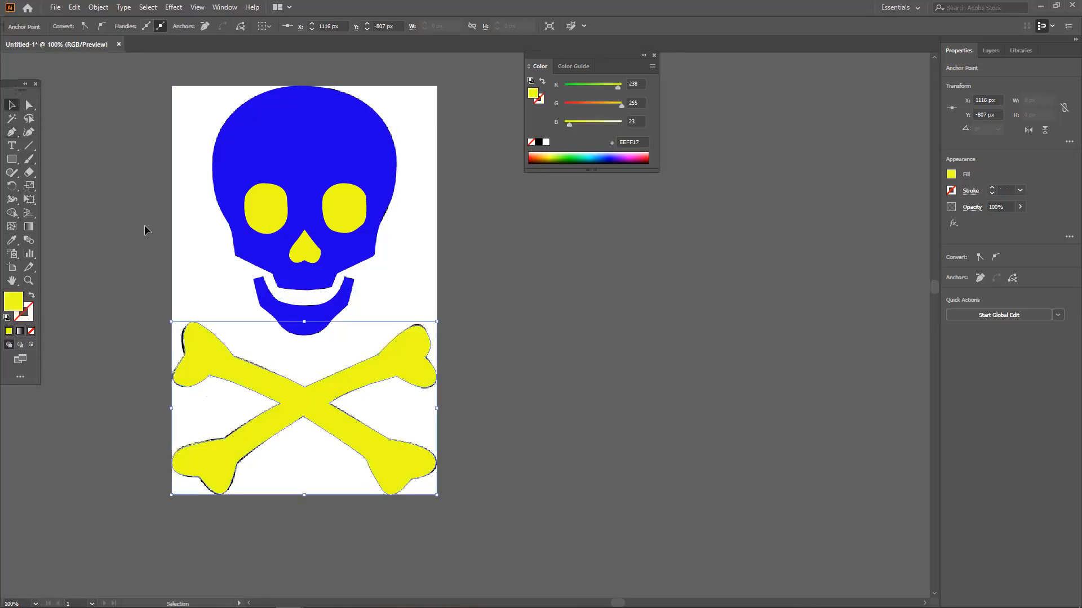
pyautogui.click(147, 234)
pyautogui.scroll(-2, 258, 373)
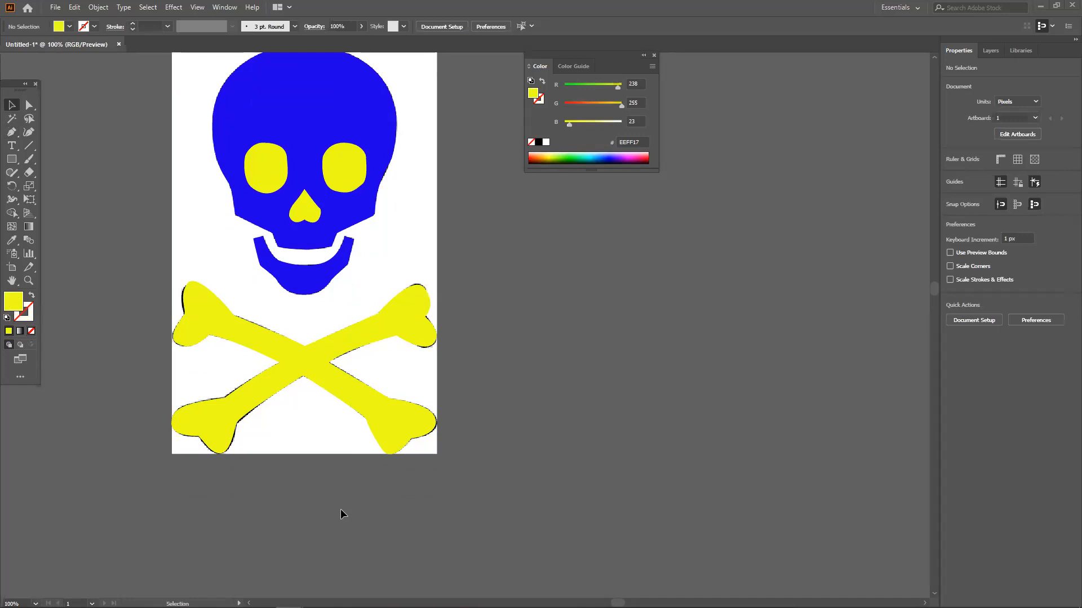
# Step: Try moving the reference image out from behind the traced skull and crossbones
pyautogui.scroll(-1, 503, 374)
pyautogui.moveTo(488, 378); pyautogui.dragTo(450, 406)
pyautogui.moveTo(405, 314); pyautogui.dragTo(587, 296)
pyautogui.scroll(1, 512, 371)
pyautogui.moveTo(501, 372); pyautogui.dragTo(493, 325)
pyautogui.scroll(-1, 478, 308)
pyautogui.scroll(1, 493, 326)
pyautogui.scroll(-3, 461, 444)
pyautogui.click(316, 226)
pyautogui.moveTo(316, 226)
pyautogui.mouseDown()
pyautogui.moveTo(202, 201)
pyautogui.moveTo(307, 225)
pyautogui.mouseUp()
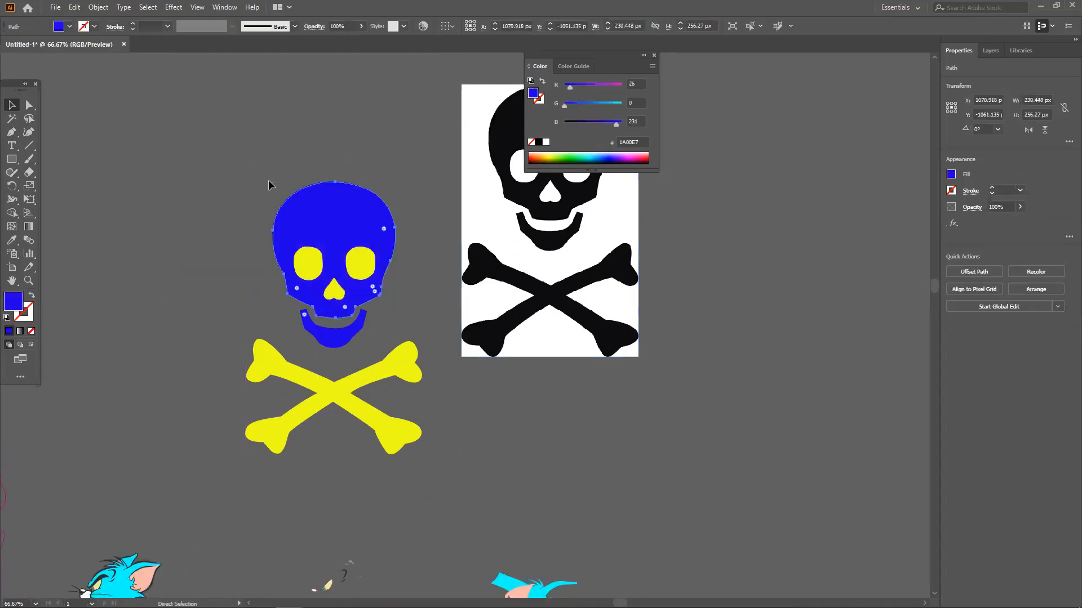
# Step: Select the skull with its eyes and nose, try moving them aside, and undo the move
pyautogui.click(235, 176)
pyautogui.moveTo(233, 173); pyautogui.dragTo(401, 302)
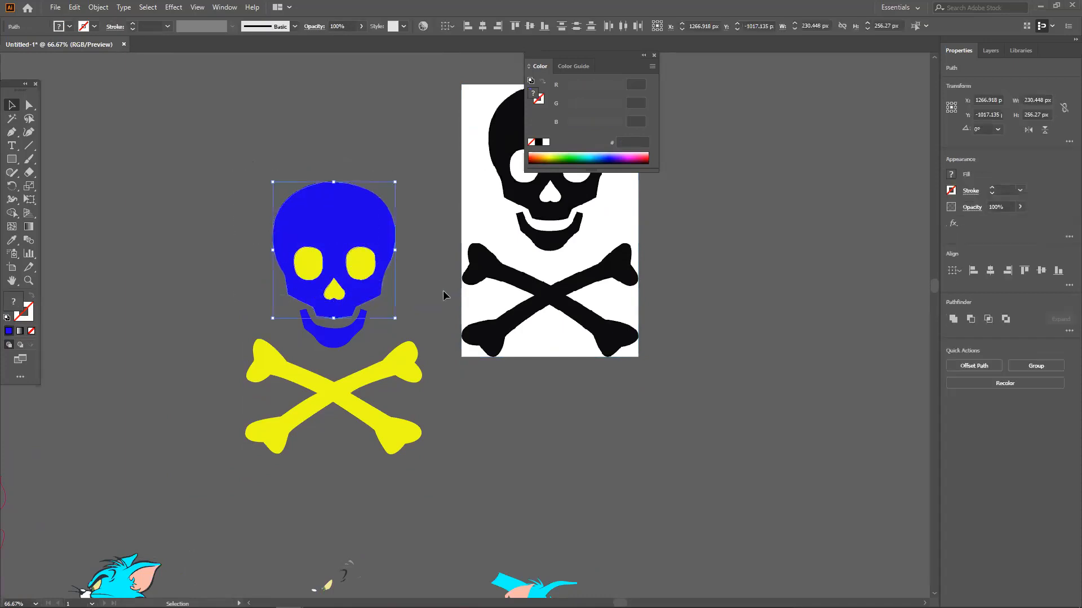
pyautogui.click(1068, 331)
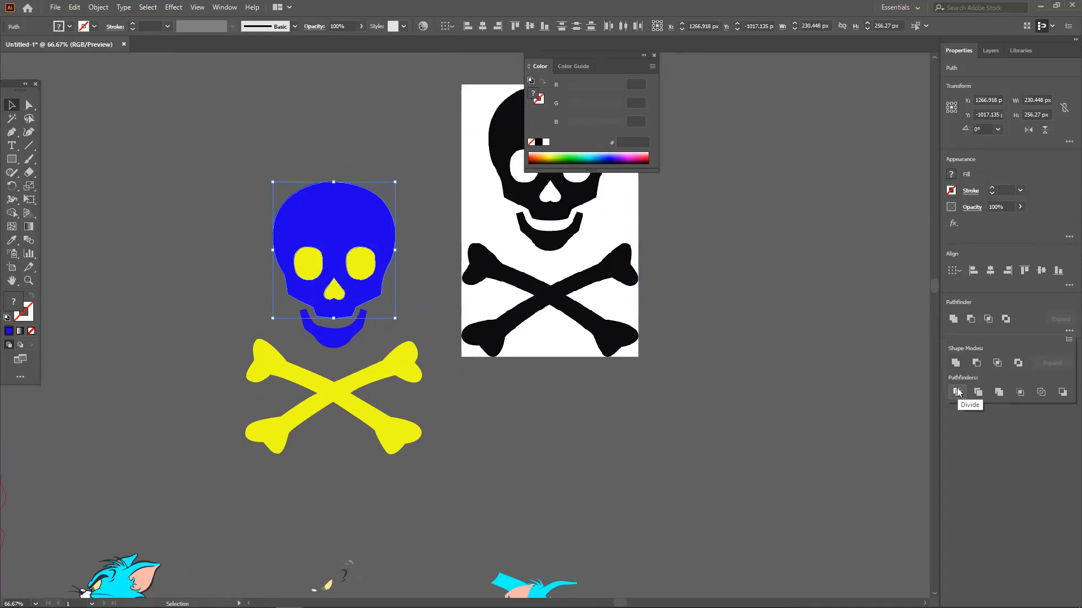
pyautogui.moveTo(315, 206); pyautogui.dragTo(180, 197)
pyautogui.hotkey('ctrl', 'z')
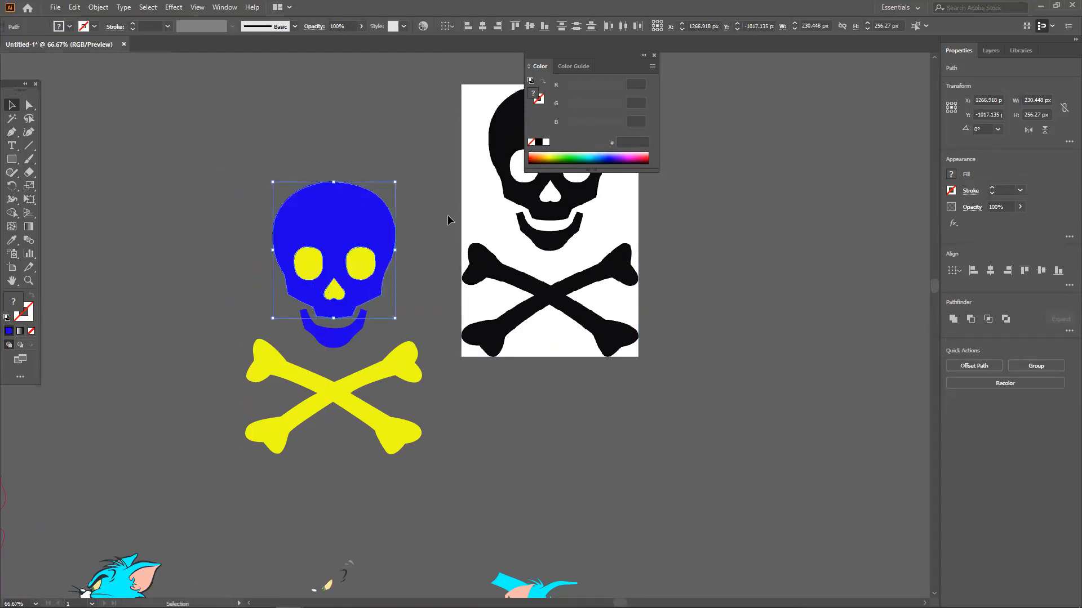
pyautogui.click(445, 220)
# Step: Undo the reference image moves until it sits directly behind the tracing
pyautogui.hotkey('ctrl', 'z')
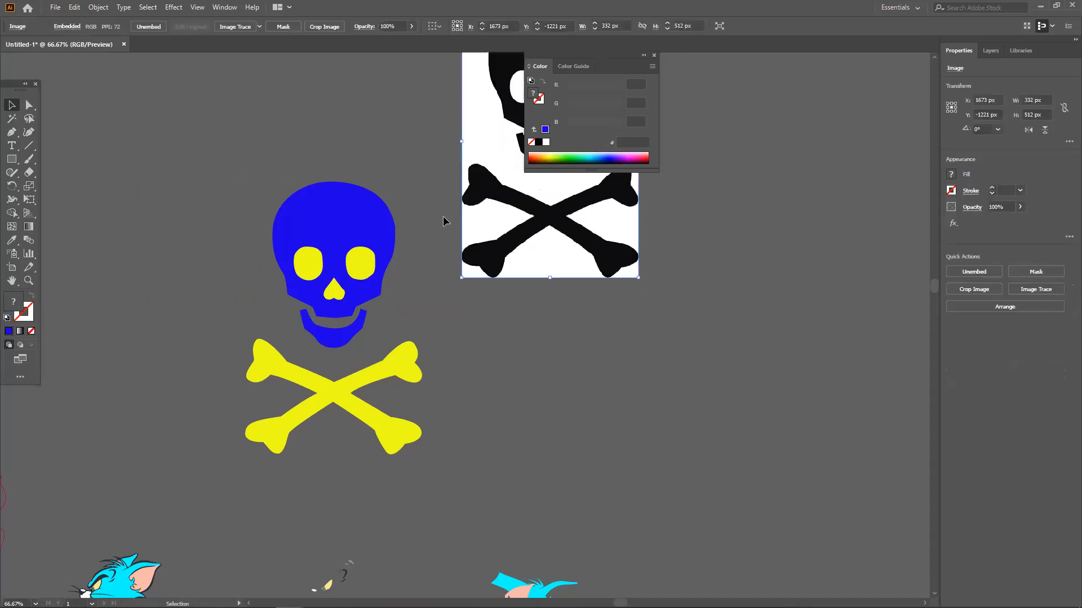
pyautogui.click(442, 211)
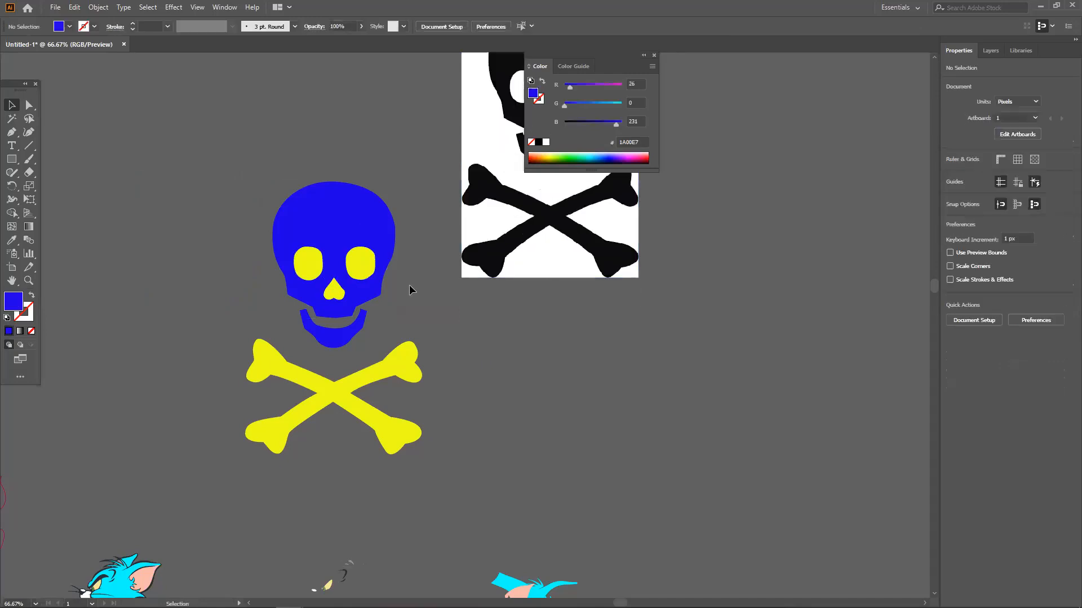
pyautogui.hotkey('ctrl', 'z')
pyautogui.hotkey('ctrl', 'z')
pyautogui.hotkey('ctrl', 'z')
pyautogui.hotkey('ctrl', 'z')
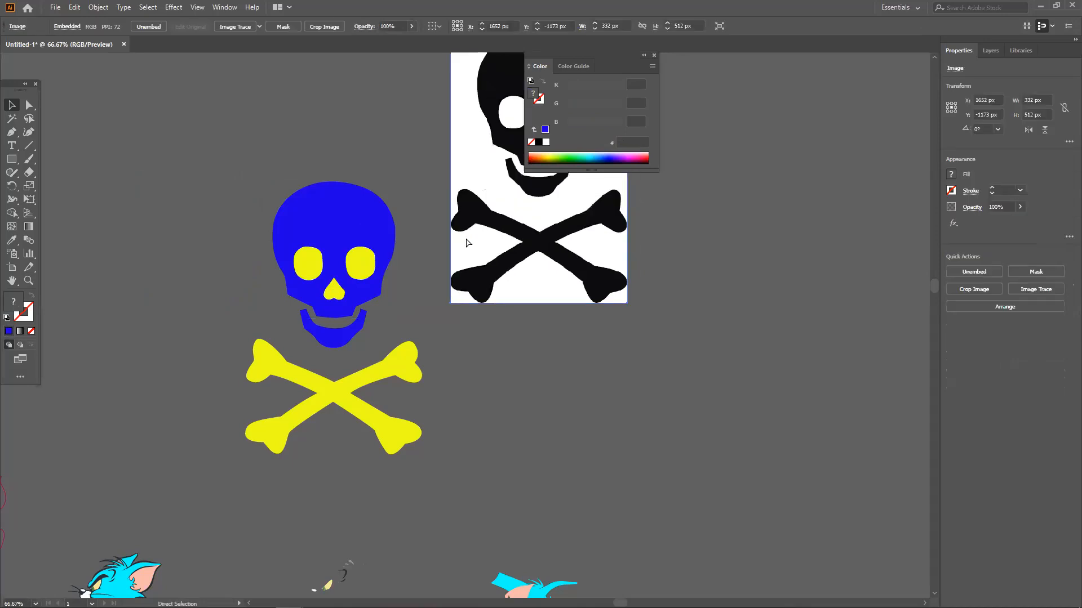
pyautogui.hotkey('ctrl', 'z')
pyautogui.hotkey('ctrl', 'z')
pyautogui.hotkey('ctrl', 'z')
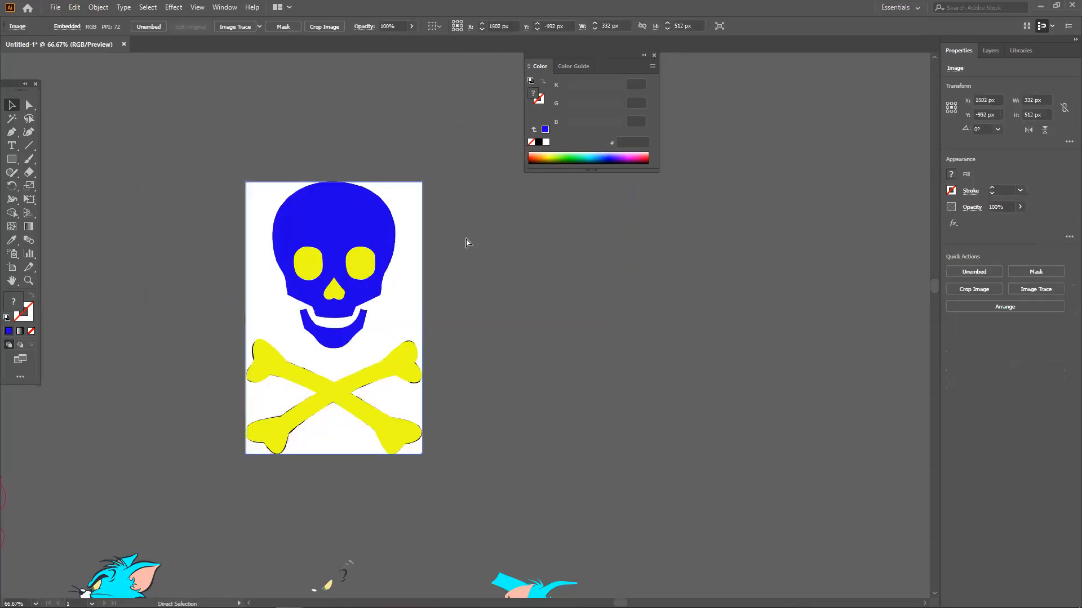
# Step: Shift the reference image sideways behind the traced shapes, and undo those moves
pyautogui.click(451, 282)
pyautogui.moveTo(410, 282); pyautogui.dragTo(348, 295)
pyautogui.moveTo(243, 287); pyautogui.dragTo(408, 279)
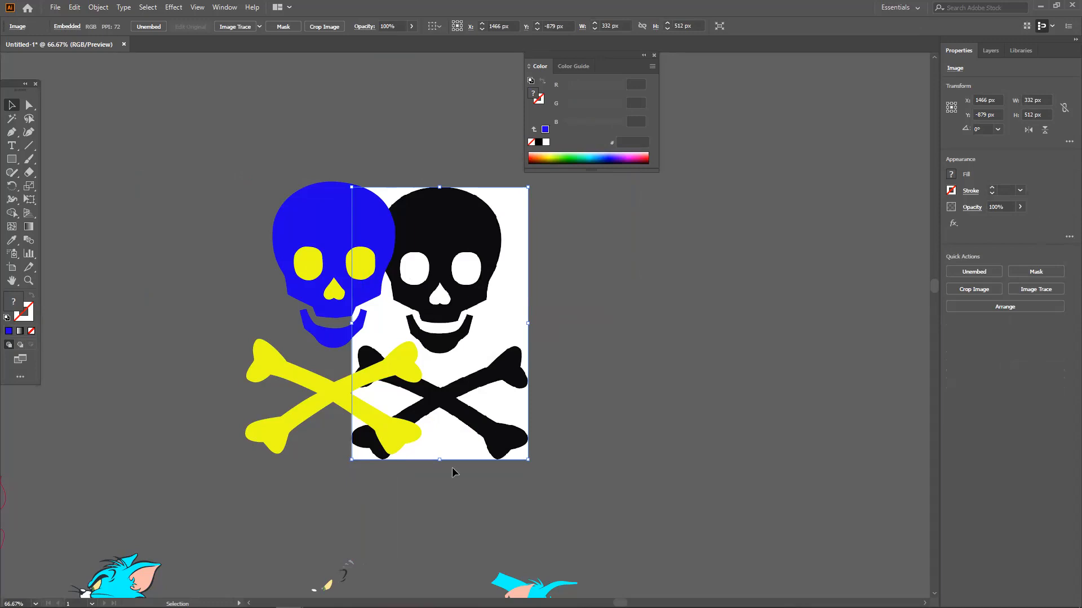
pyautogui.hotkey('ctrl', 'z')
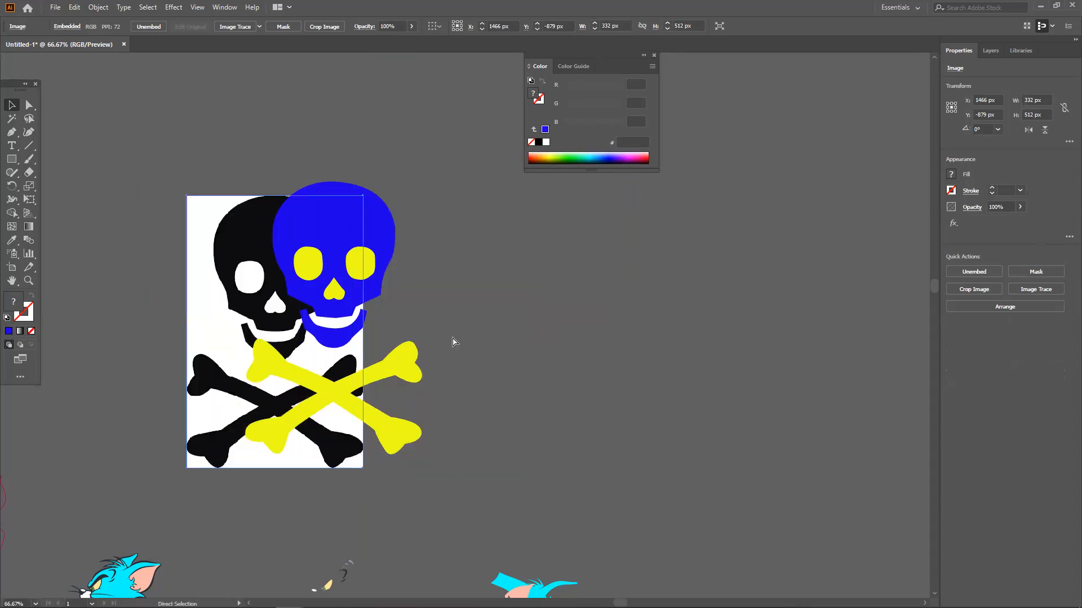
pyautogui.hotkey('ctrl', 'z')
pyautogui.hotkey('ctrl', 'z')
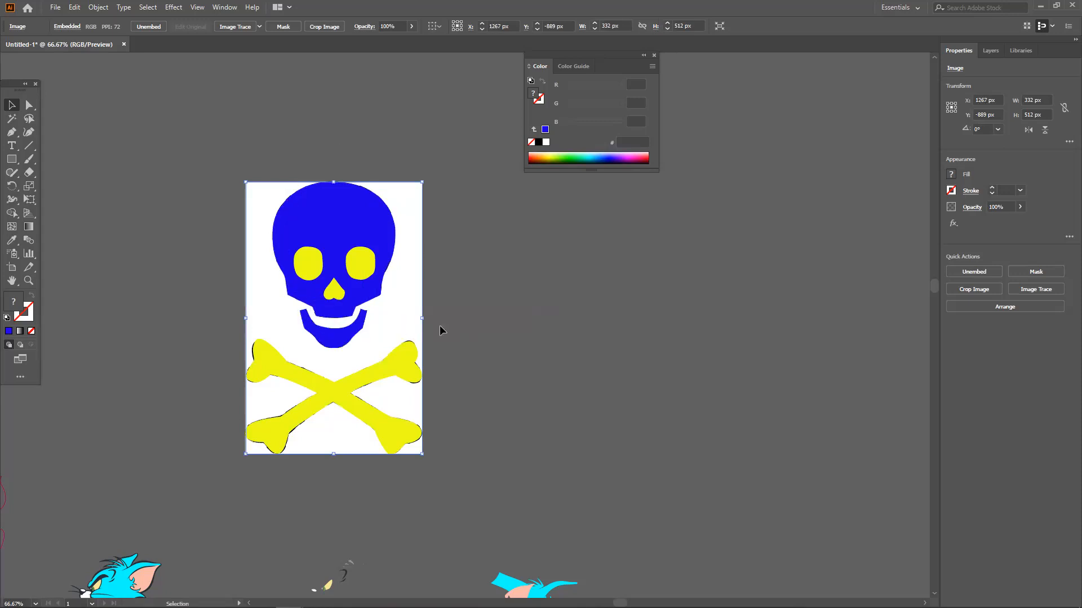
# Step: Move the reference image to the right of the traced skull and crossbones, leaving a gap between them
pyautogui.click(462, 329)
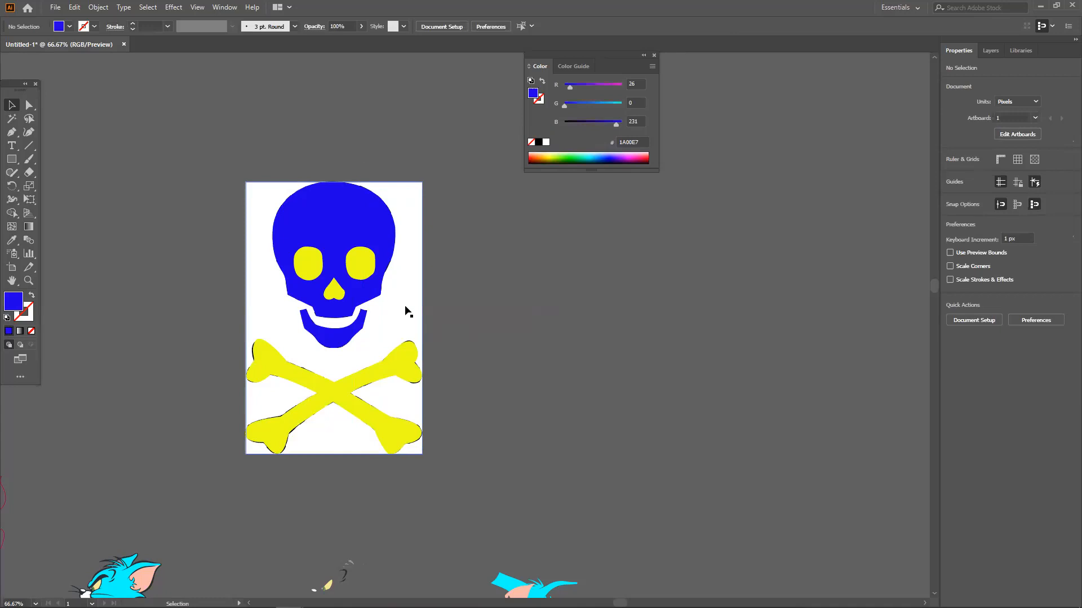
pyautogui.moveTo(406, 310); pyautogui.dragTo(648, 330)
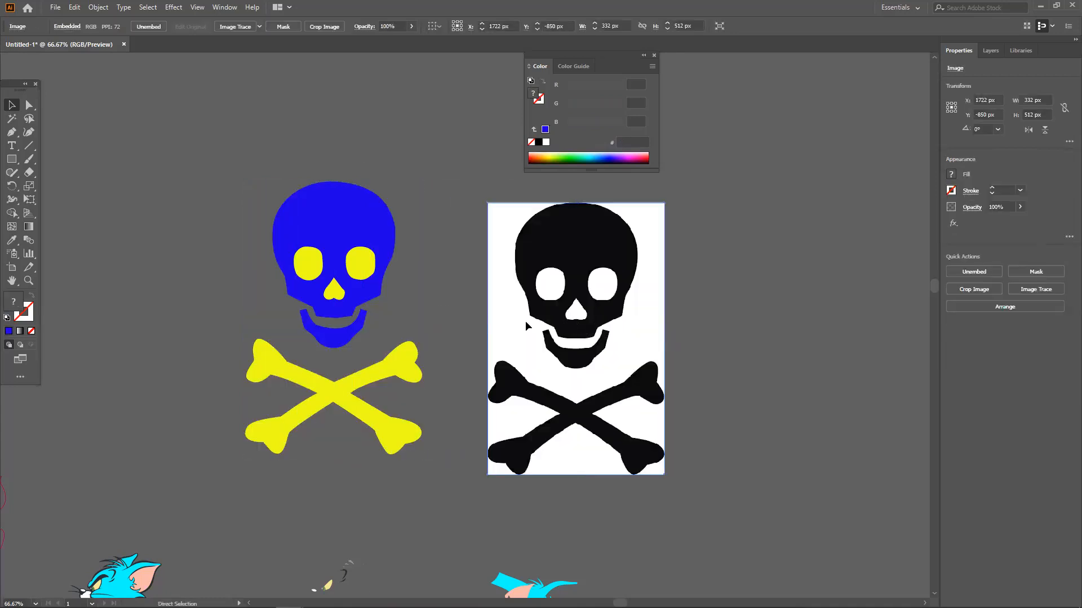
pyautogui.hotkey('ctrl', 'z')
pyautogui.moveTo(415, 308); pyautogui.dragTo(721, 319)
# Step: Divide the traced skull shapes with Pathfinder and ungroup the resulting pieces
pyautogui.moveTo(259, 194); pyautogui.dragTo(393, 333)
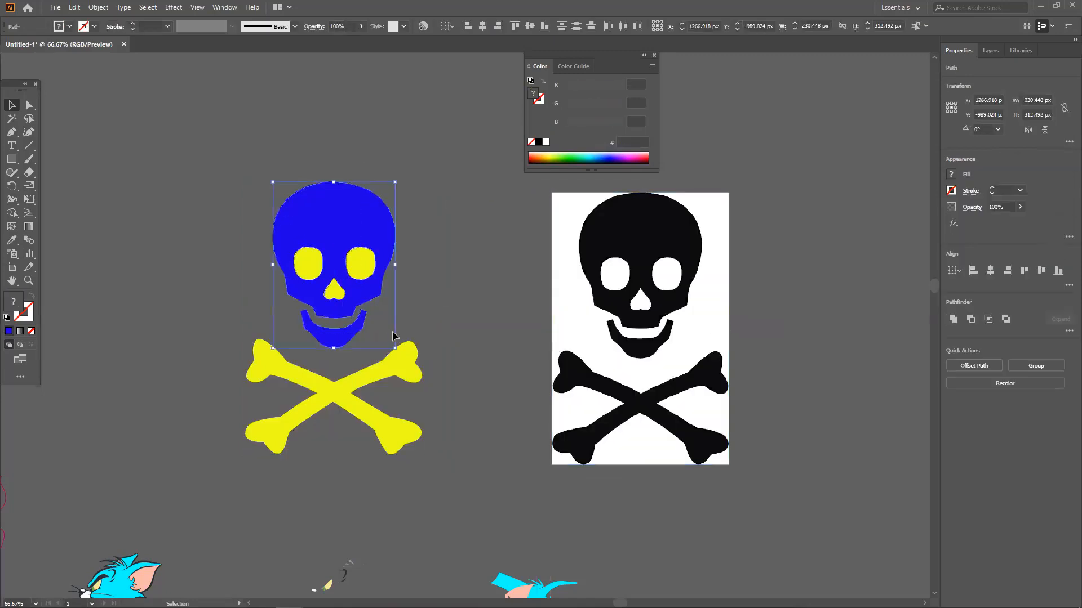
pyautogui.click(1067, 331)
pyautogui.click(957, 393)
pyautogui.rightClick(356, 272)
pyautogui.click(391, 366)
# Step: Move both yellow eyes and the nose out of the skull into the space beside it
pyautogui.click(450, 324)
pyautogui.moveTo(360, 257); pyautogui.dragTo(449, 243)
pyautogui.moveTo(338, 290); pyautogui.dragTo(461, 288)
pyautogui.moveTo(307, 263); pyautogui.dragTo(525, 284)
# Step: Fill the skull, jaw and crossbones with black
pyautogui.moveTo(232, 262); pyautogui.dragTo(430, 462)
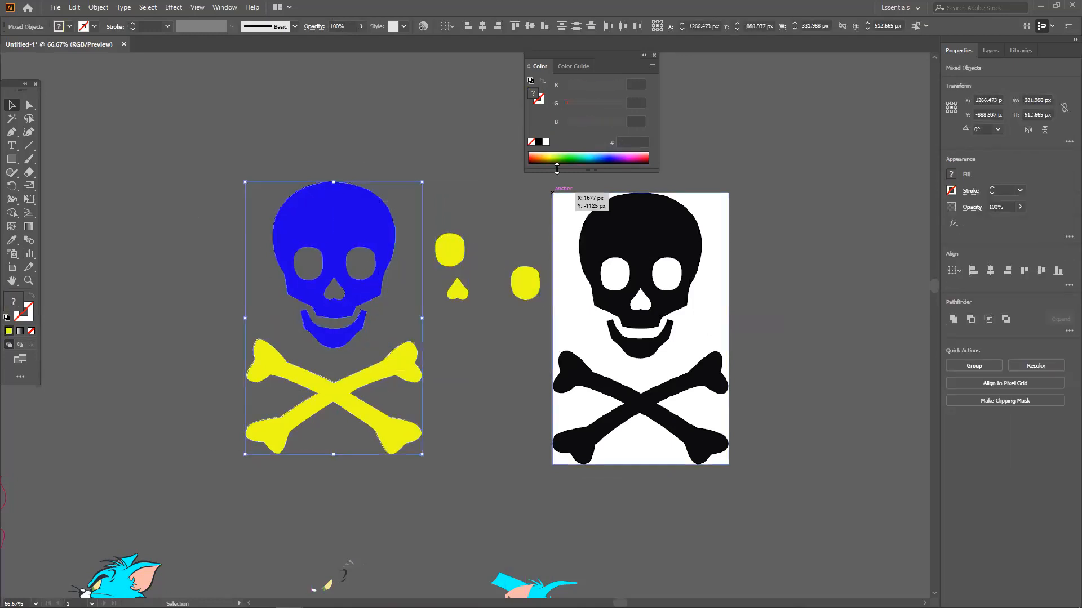
pyautogui.click(542, 144)
pyautogui.click(415, 245)
pyautogui.moveTo(367, 248); pyautogui.dragTo(337, 221)
pyautogui.click(542, 346)
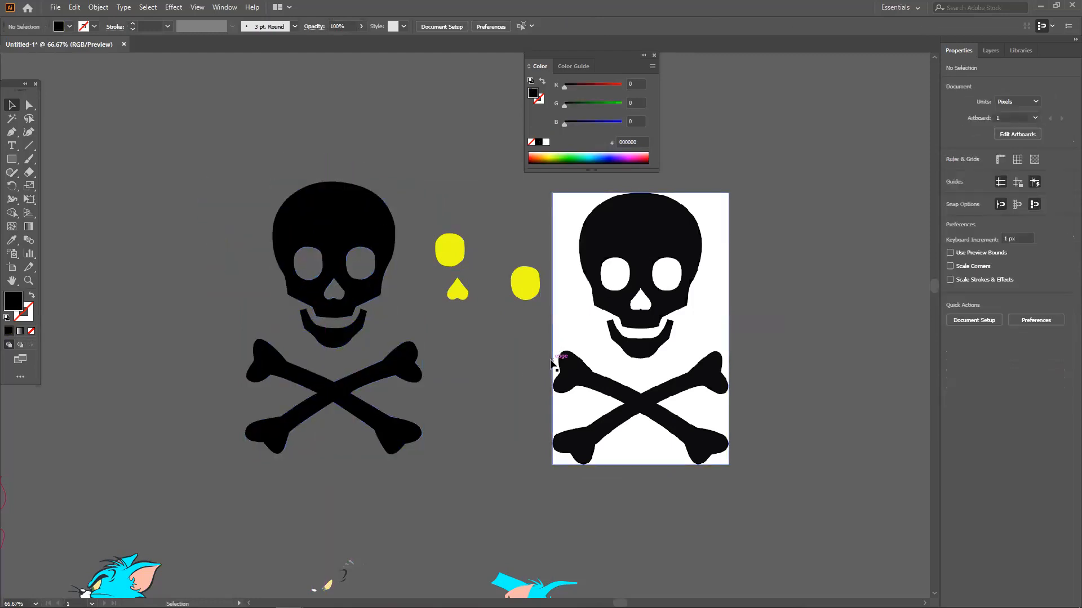
# Step: Move the loose yellow eye and nose pieces up, clear of the space between the two skulls
pyautogui.click(520, 304)
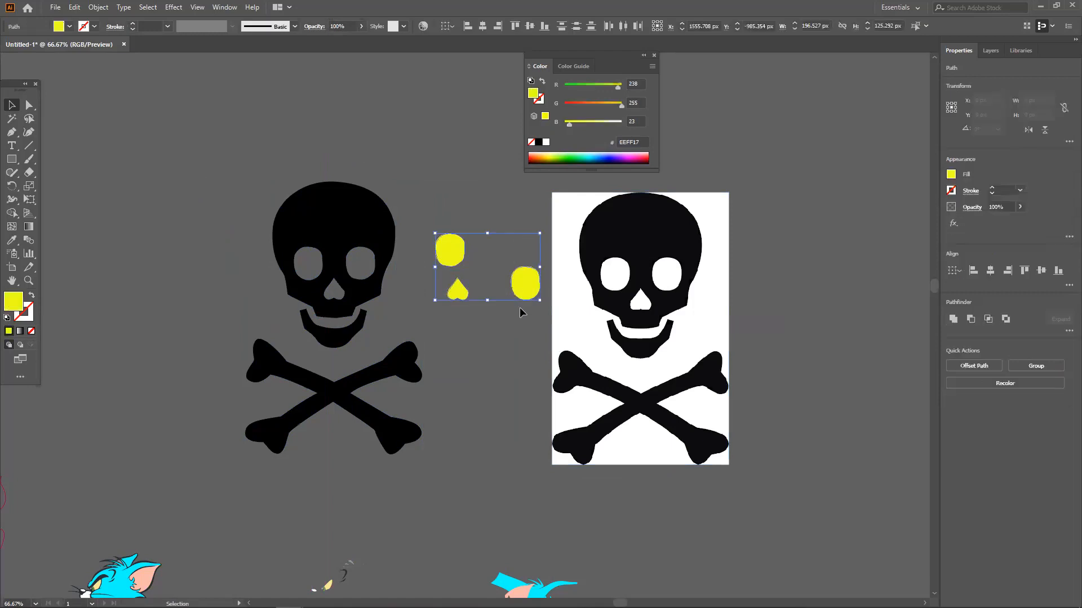
pyautogui.moveTo(521, 304); pyautogui.dragTo(501, 195)
pyautogui.click(504, 265)
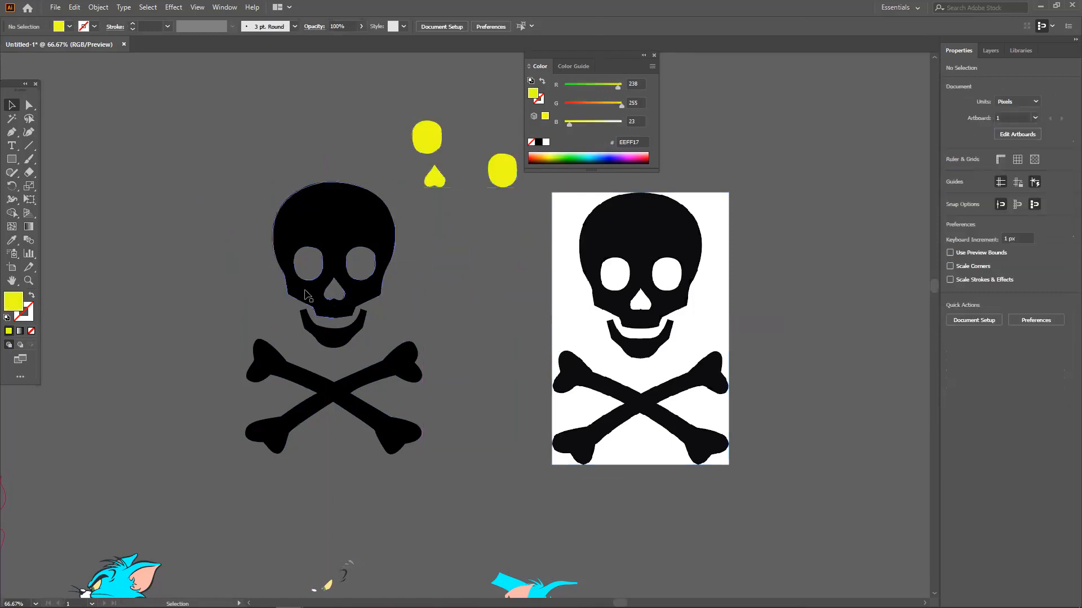
# Step: Recolor the skull, jaw and crossbones through pink, dark green and light blue, ending on sky blue 2ECDFF
pyautogui.moveTo(178, 175); pyautogui.dragTo(382, 442)
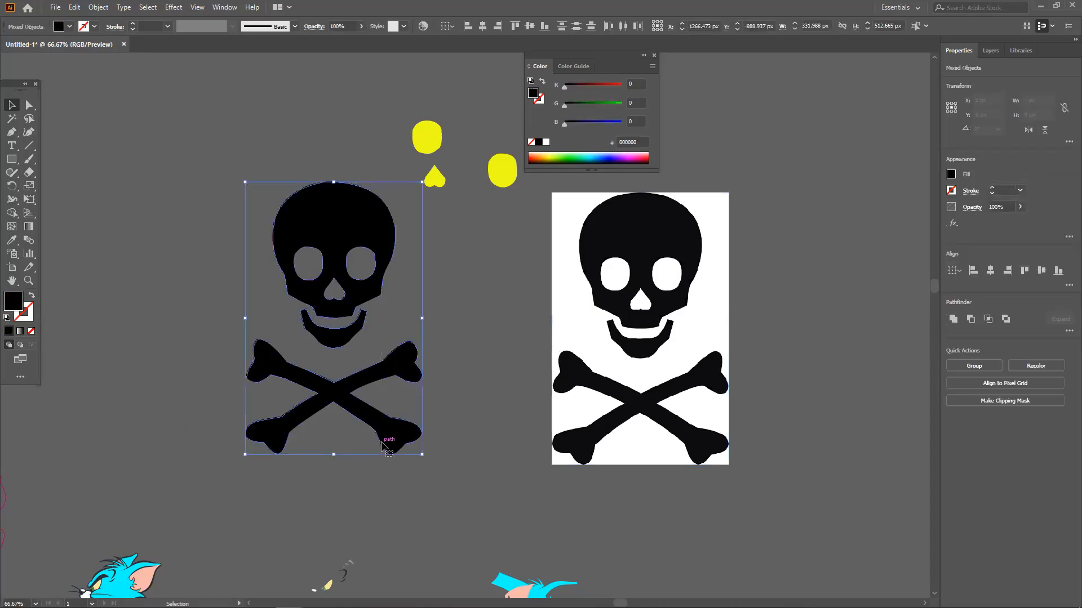
pyautogui.click(454, 421)
pyautogui.moveTo(245, 188); pyautogui.dragTo(400, 438)
pyautogui.moveTo(541, 157); pyautogui.dragTo(600, 151)
pyautogui.click(640, 154)
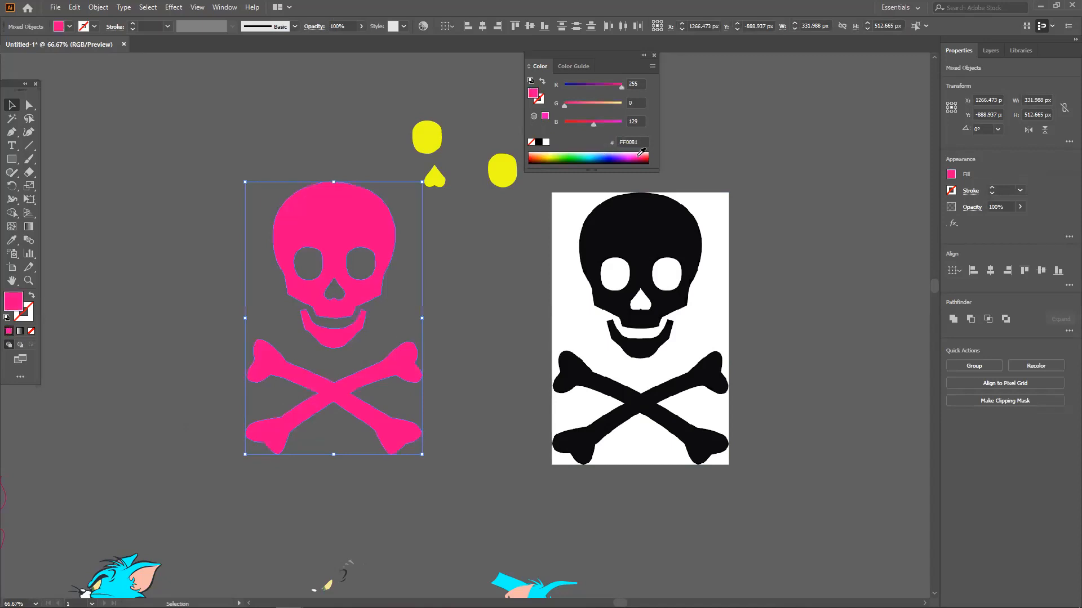
pyautogui.click(635, 151)
pyautogui.click(574, 154)
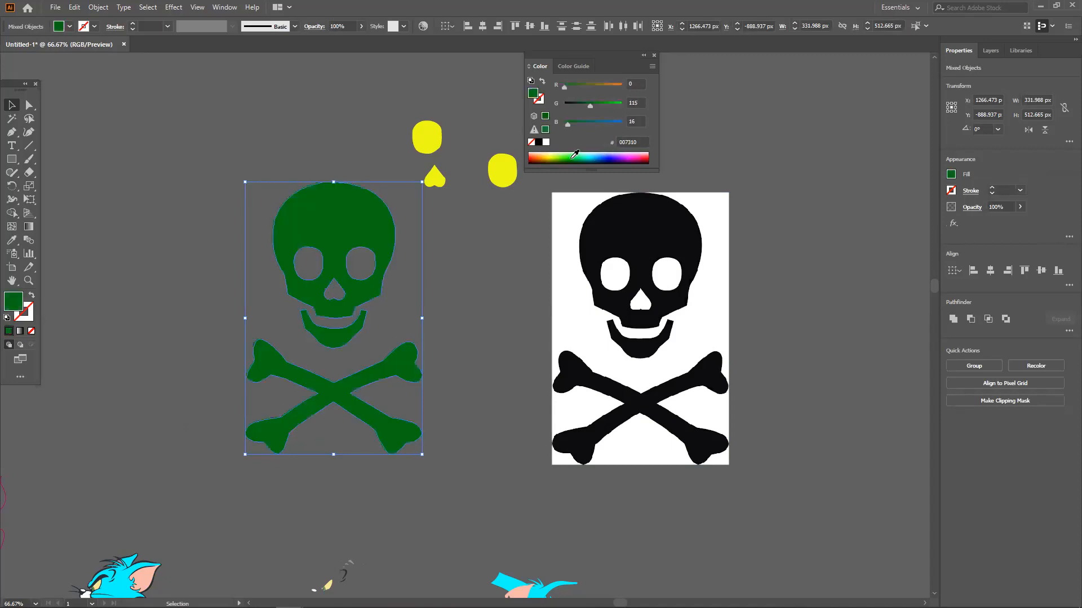
pyautogui.click(593, 155)
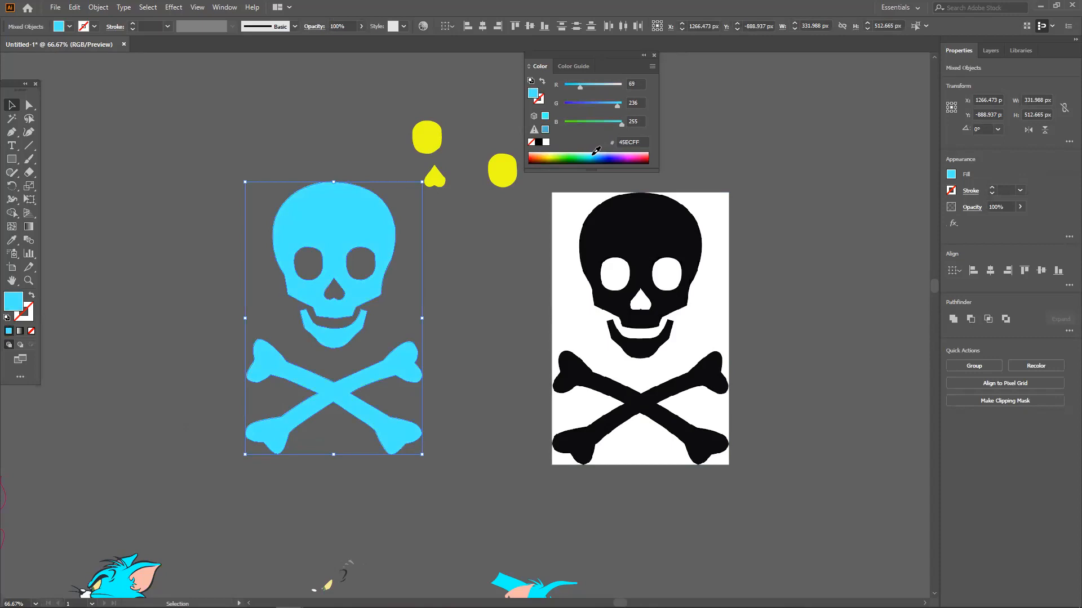
pyautogui.click(593, 155)
pyautogui.click(455, 248)
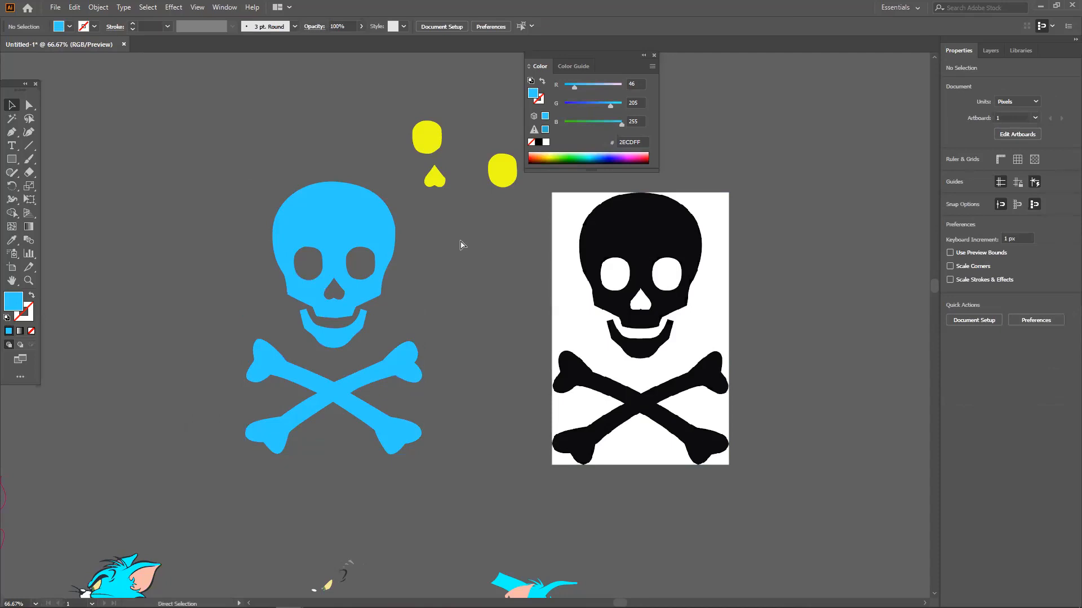
# Step: Undo the recoloring, the black fill and the moves of the yellow eye and nose pieces
pyautogui.hotkey('ctrl', 'z')
pyautogui.hotkey('ctrl', 'z')
pyautogui.hotkey('ctrl', 'z')
pyautogui.hotkey('ctrl', 'z')
pyautogui.hotkey('ctrl', 'z')
pyautogui.hotkey('ctrl', 'z')
pyautogui.hotkey('ctrl', 'z')
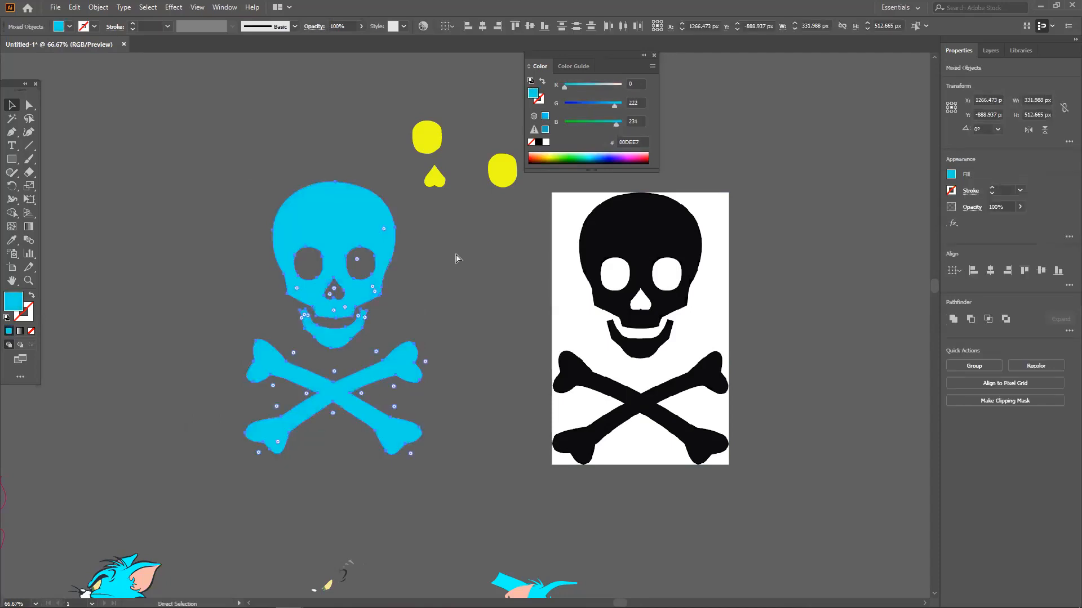
pyautogui.hotkey('ctrl', 'z')
pyautogui.hotkey('ctrl', 'z')
pyautogui.hotkey('ctrl', 'z')
pyautogui.hotkey('ctrl', 'z')
pyautogui.hotkey('ctrl', 'z')
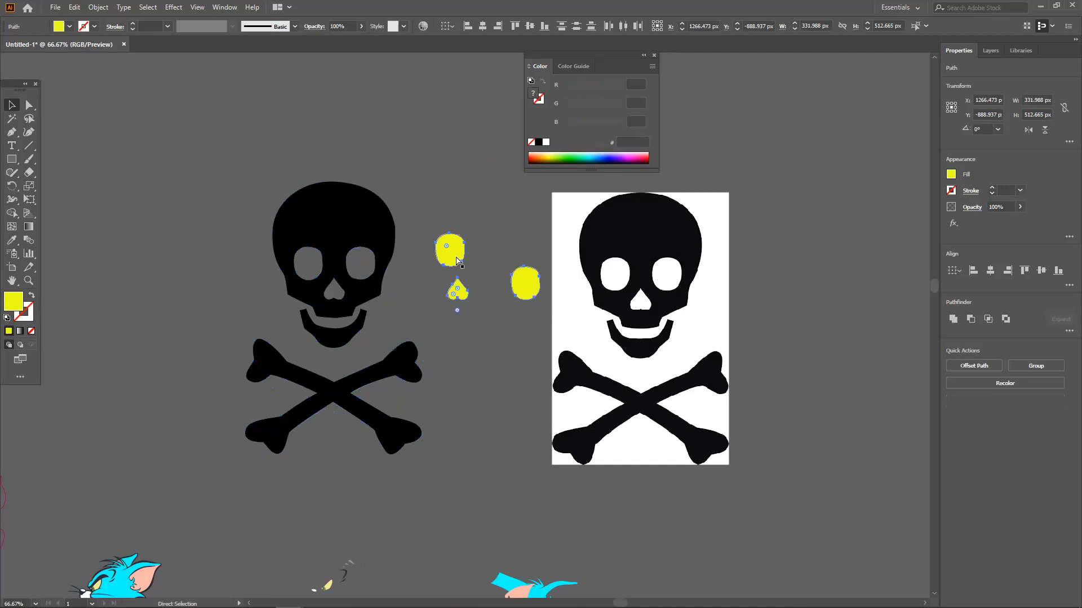
pyautogui.hotkey('ctrl', 'z')
# Step: Move the skull compound path away from its yellow eyes and nose, and undo back to the undivided shapes
pyautogui.click(459, 270)
pyautogui.moveTo(392, 280); pyautogui.dragTo(515, 310)
pyautogui.moveTo(441, 253); pyautogui.dragTo(256, 158)
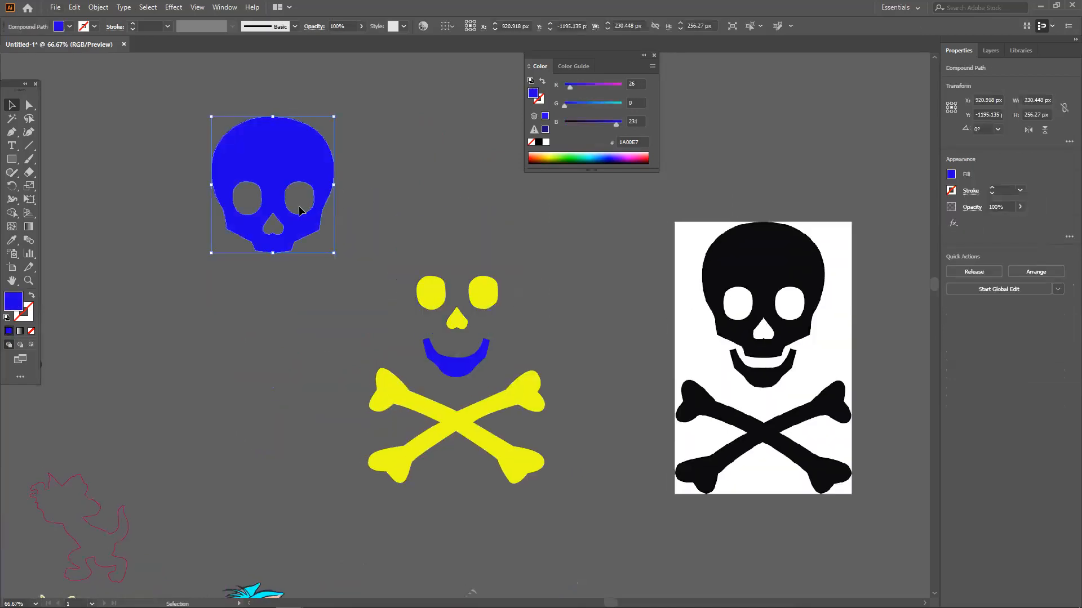
pyautogui.hotkey('ctrl', 'z')
pyautogui.hotkey('ctrl', 'z')
pyautogui.hotkey('ctrl', 'z')
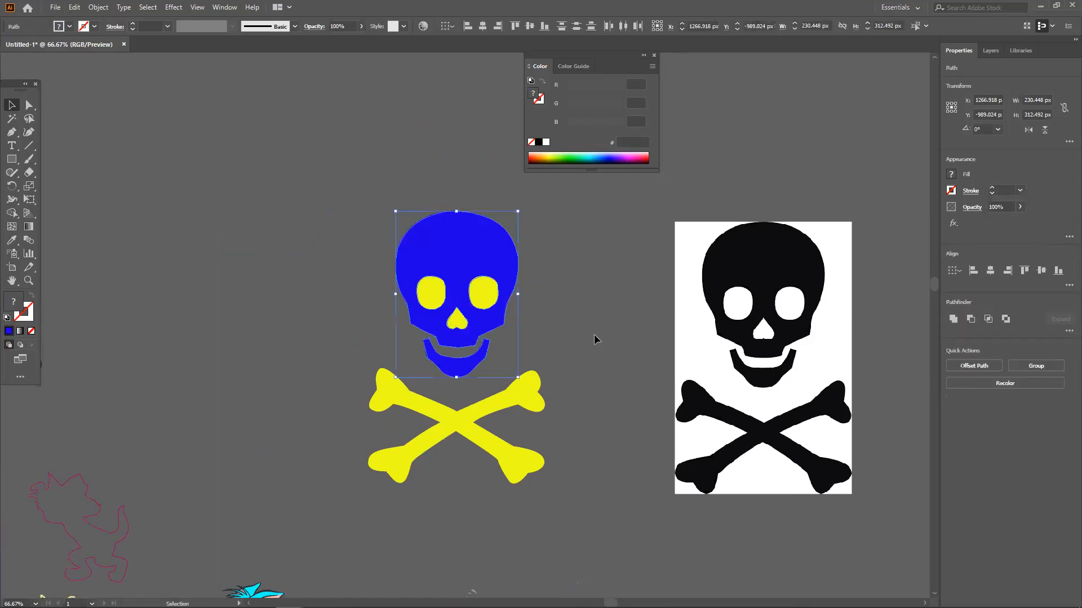
# Step: Move the blue skull together with its yellow eyes and nose to the empty area left of the crossbones
pyautogui.click(595, 337)
pyautogui.moveTo(429, 251); pyautogui.dragTo(296, 212)
pyautogui.hotkey('ctrl', 'z')
pyautogui.moveTo(369, 222); pyautogui.dragTo(548, 318)
pyautogui.moveTo(472, 260); pyautogui.dragTo(190, 215)
pyautogui.click(310, 236)
# Step: Try moving the left yellow eye toward the skull's outer edge, and undo the move
pyautogui.press('space')
pyautogui.moveTo(554, 292); pyautogui.dragTo(936, 363)
pyautogui.scroll(3, 609, 310)
pyautogui.press('space')
pyautogui.moveTo(592, 309); pyautogui.dragTo(467, 275)
pyautogui.moveTo(298, 300); pyautogui.dragTo(200, 301)
pyautogui.press('a')
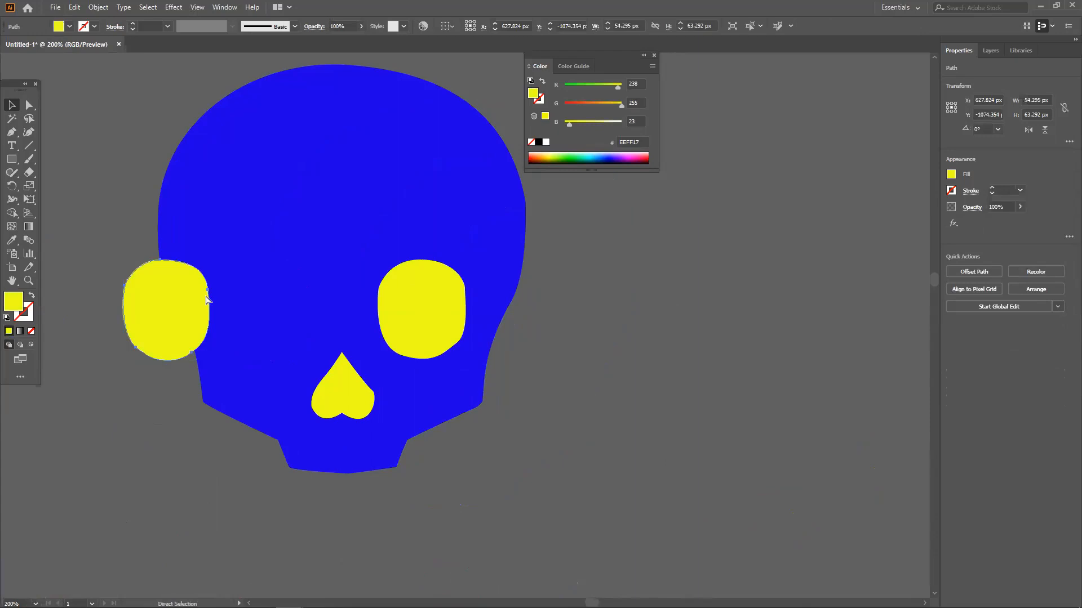
pyautogui.hotkey('ctrl', 'z')
# Step: Select the skull with its eyes and nose, and subtract both eyes and the nose using the Shape Builder tool
pyautogui.click(533, 304)
pyautogui.moveTo(128, 230); pyautogui.dragTo(593, 407)
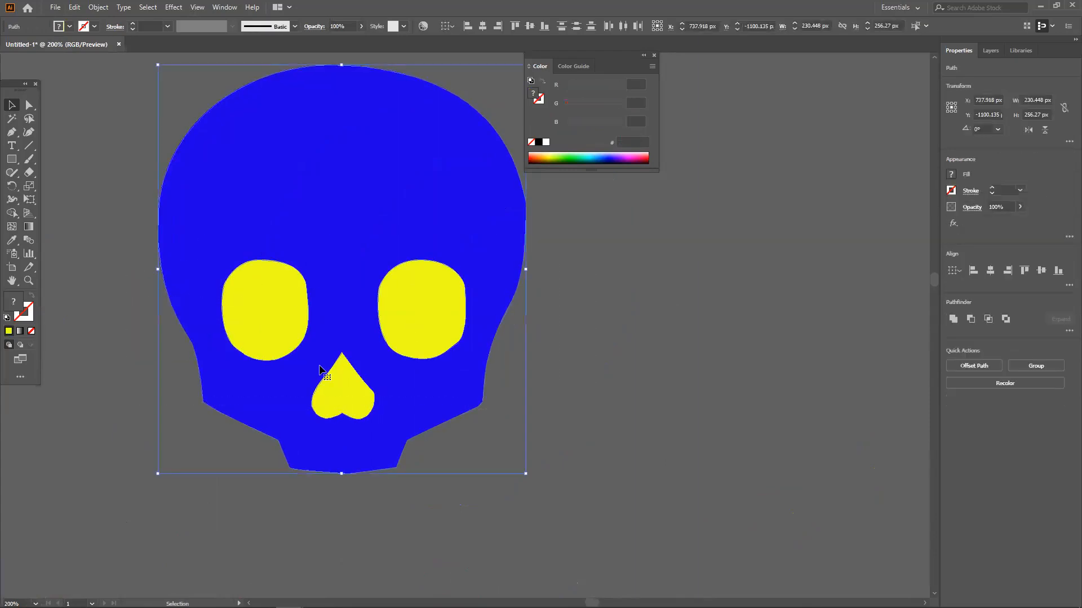
pyautogui.click(13, 218)
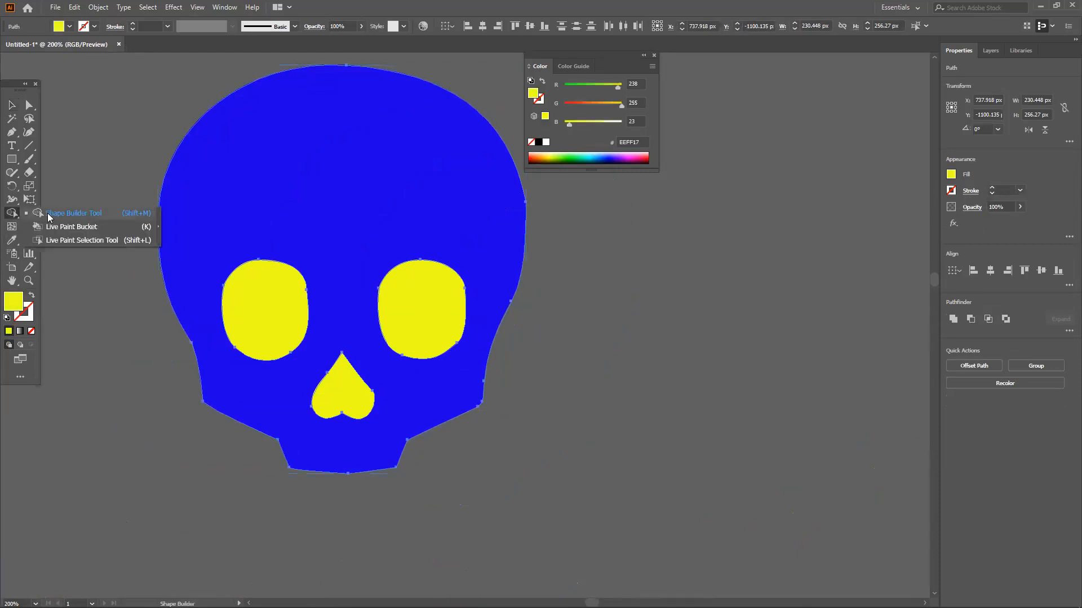
pyautogui.click(49, 215)
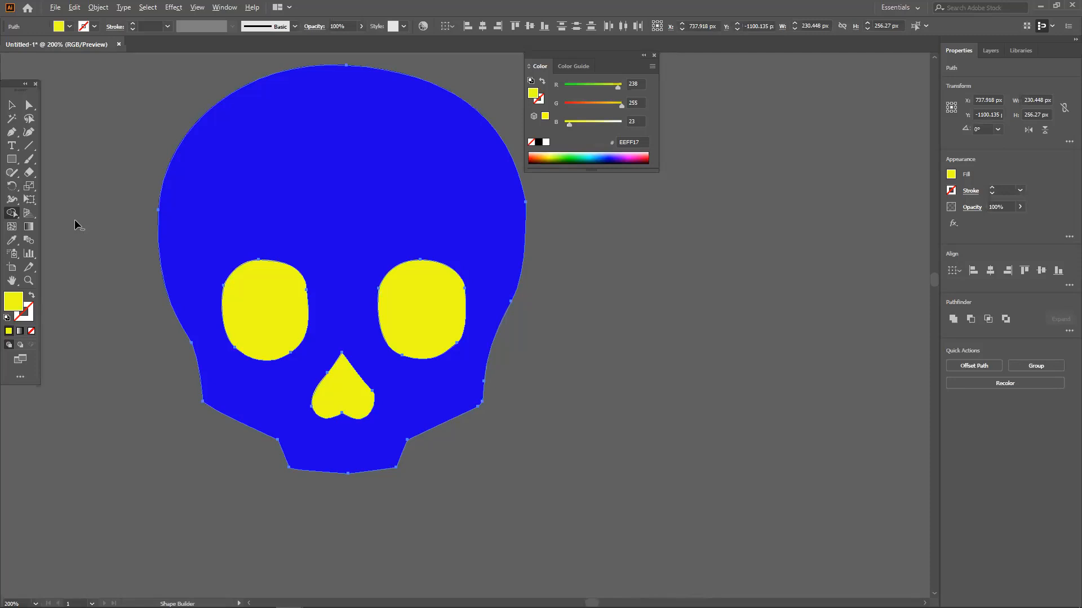
pyautogui.keyDown('alt'); pyautogui.click(253, 302); pyautogui.keyUp('alt')
pyautogui.keyDown('alt'); pyautogui.click(437, 323); pyautogui.keyUp('alt')
pyautogui.keyDown('alt'); pyautogui.click(348, 385); pyautogui.keyUp('alt')
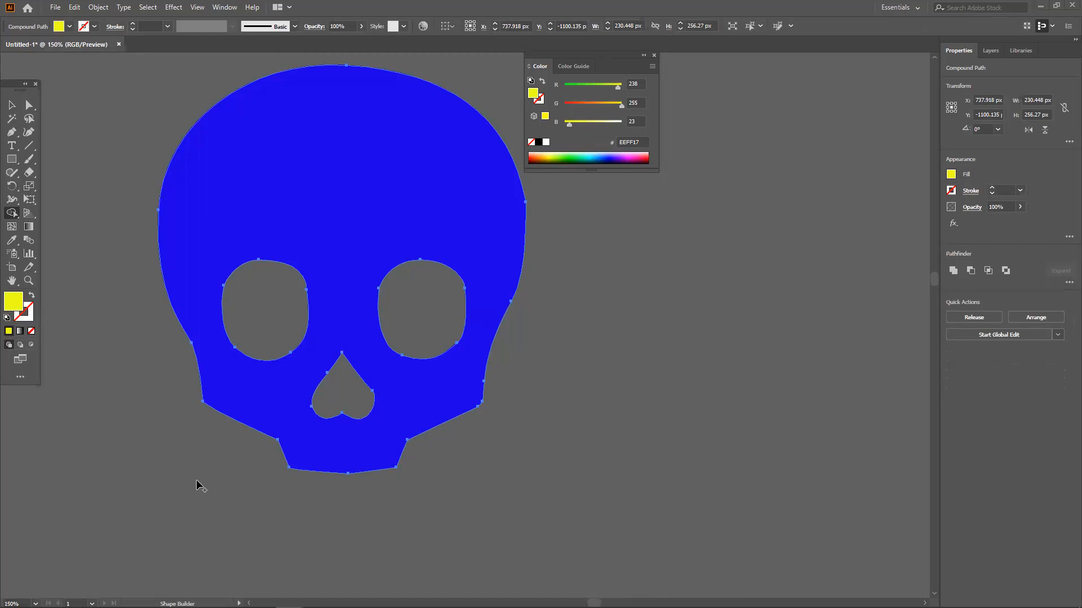
# Step: Recolour the blue skull with a pink fill, FF45AE, and deselect it
pyautogui.scroll(-1, 196, 479)
pyautogui.press('v')
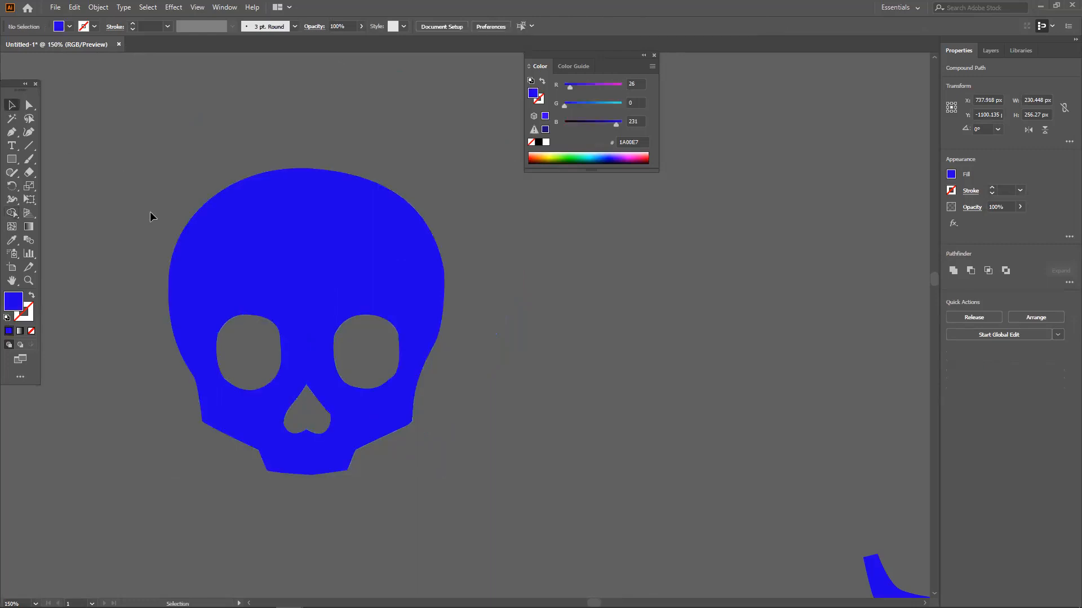
pyautogui.scroll(-1, 150, 212)
pyautogui.click(597, 157)
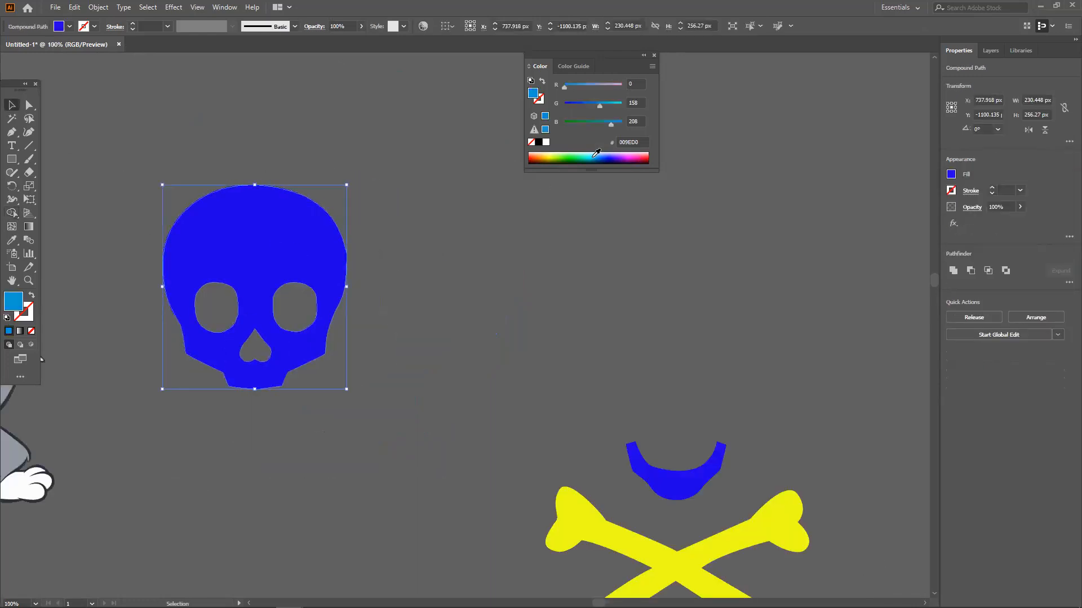
pyautogui.click(626, 158)
pyautogui.click(641, 156)
pyautogui.click(434, 232)
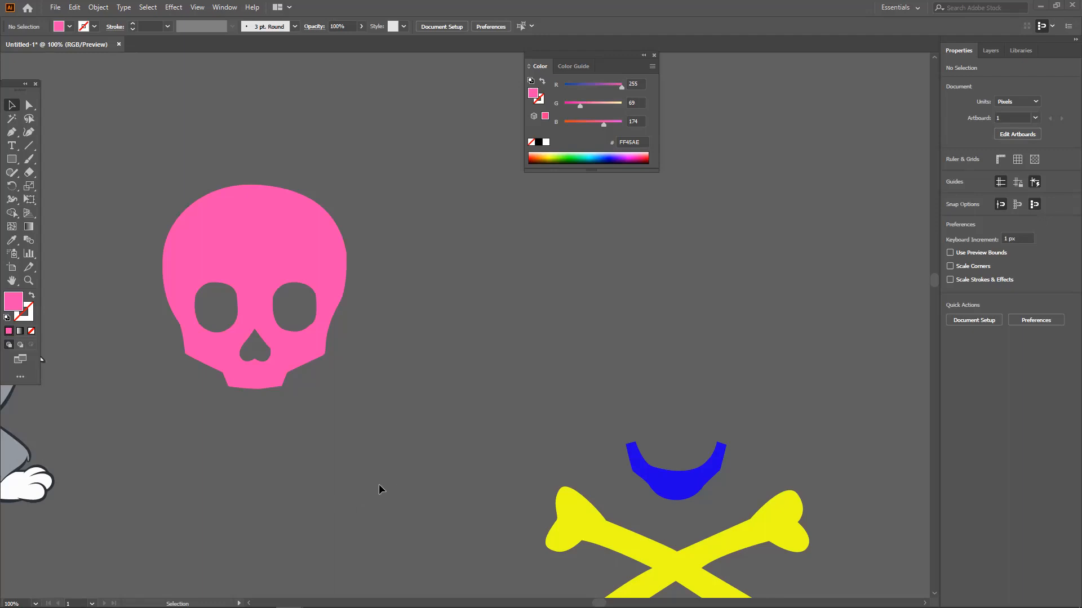
# Step: Switch to the Firefox window with the skull image search and look back through its results
pyautogui.moveTo(340, 606)
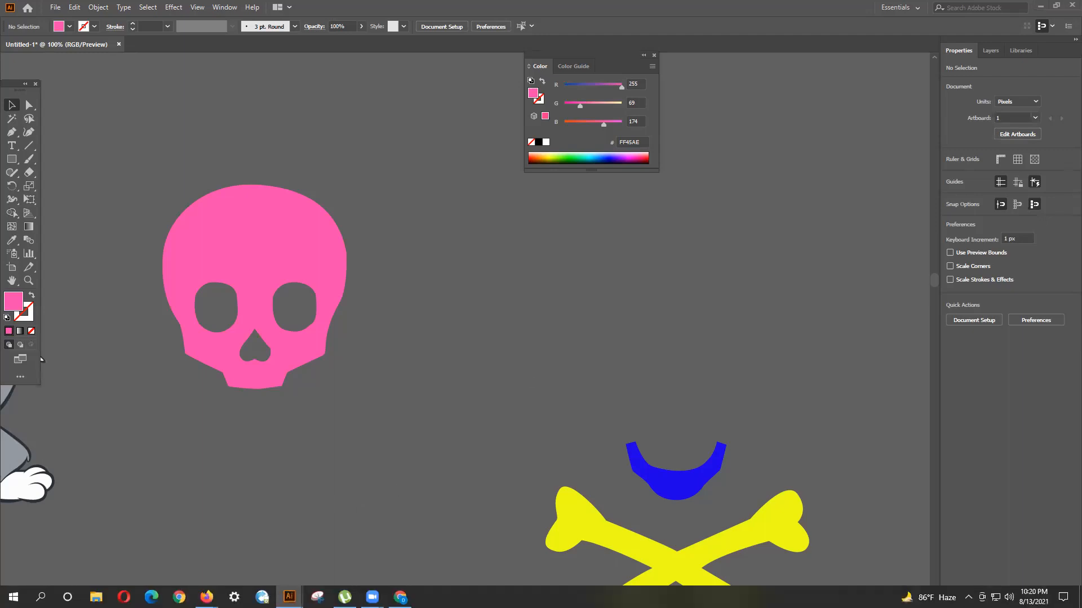
pyautogui.moveTo(400, 597)
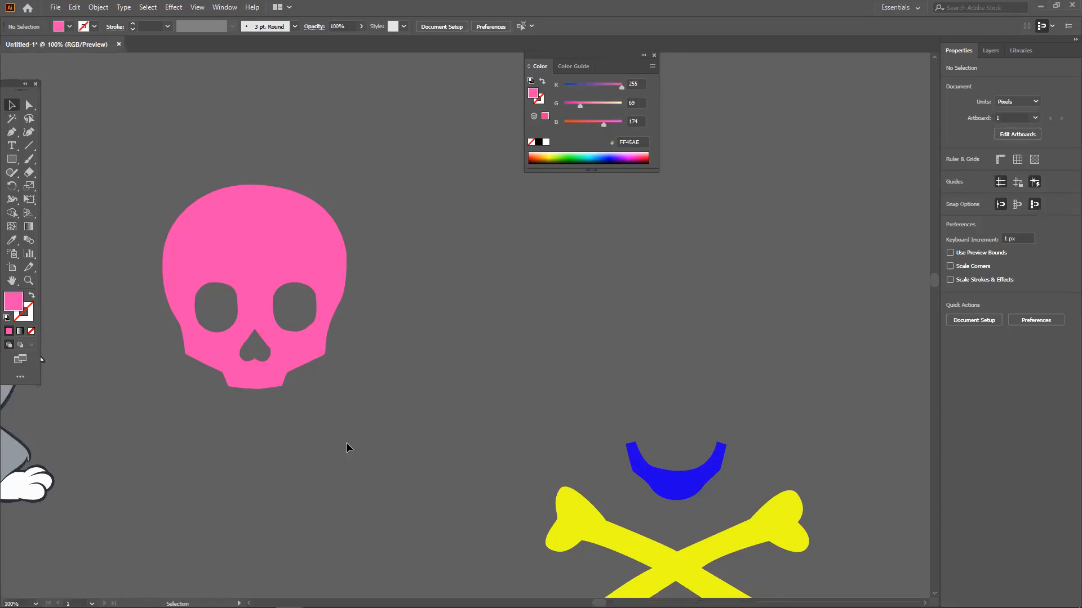
pyautogui.moveTo(289, 607)
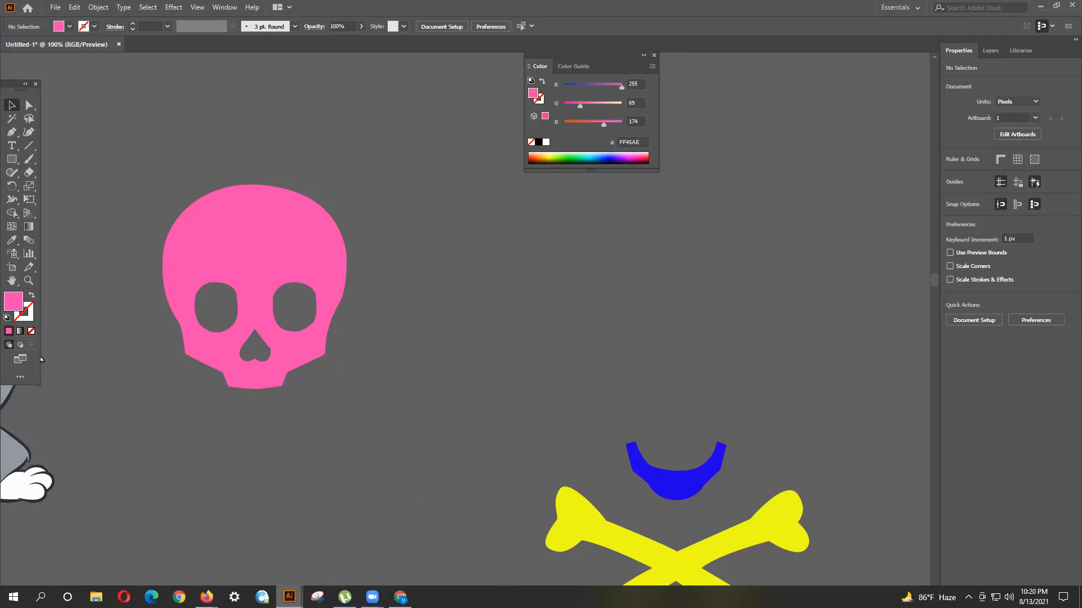
pyautogui.moveTo(207, 597)
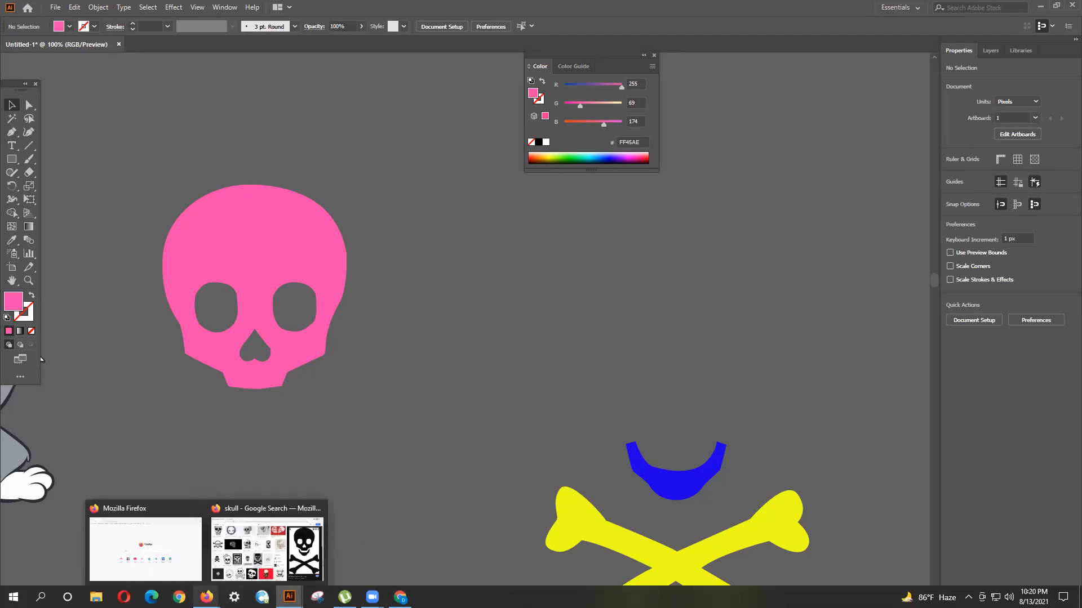
pyautogui.click(229, 569)
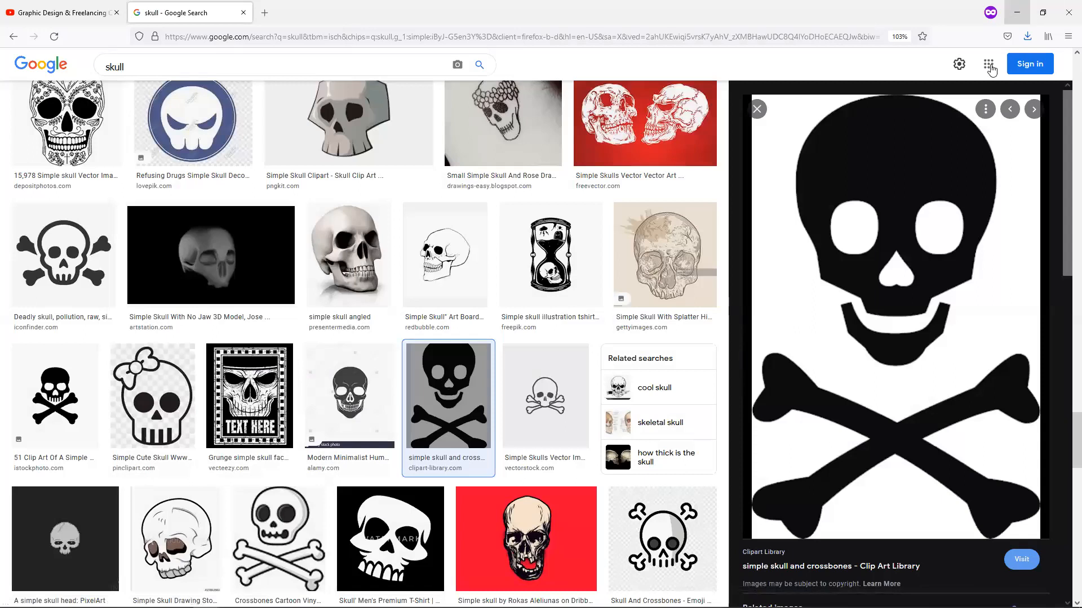
pyautogui.rightClick(925, 217)
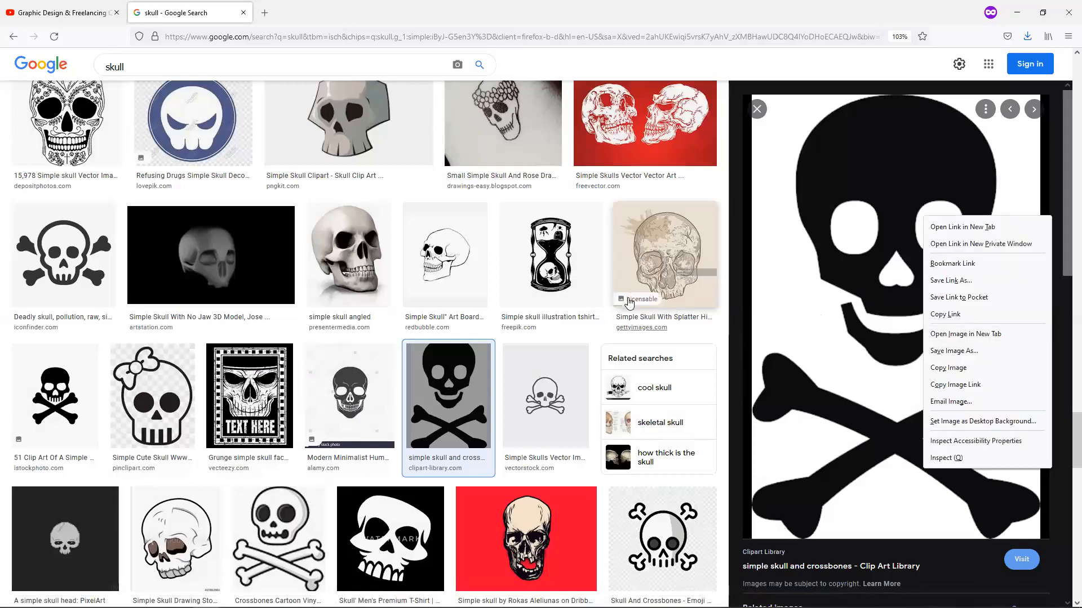
pyautogui.click(627, 76)
pyautogui.scroll(6, 733, 319)
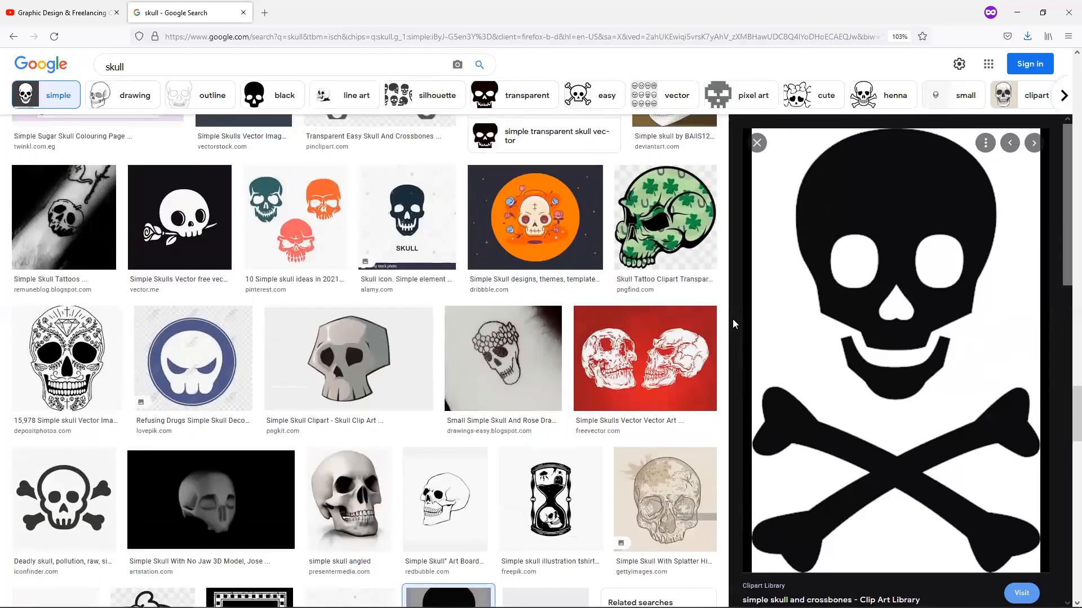
pyautogui.scroll(2, 719, 335)
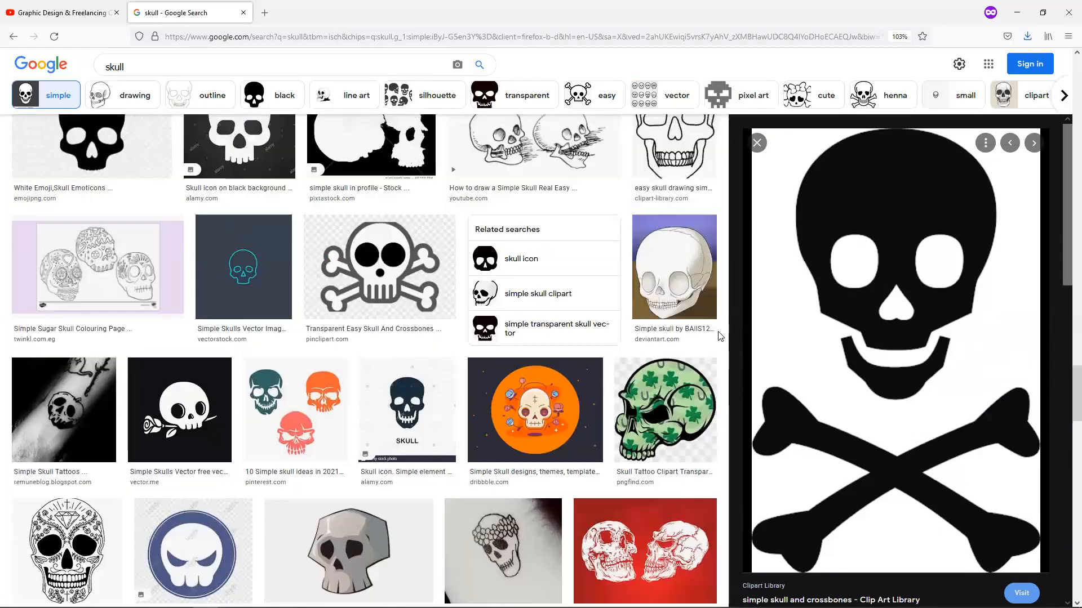
pyautogui.scroll(5, 718, 336)
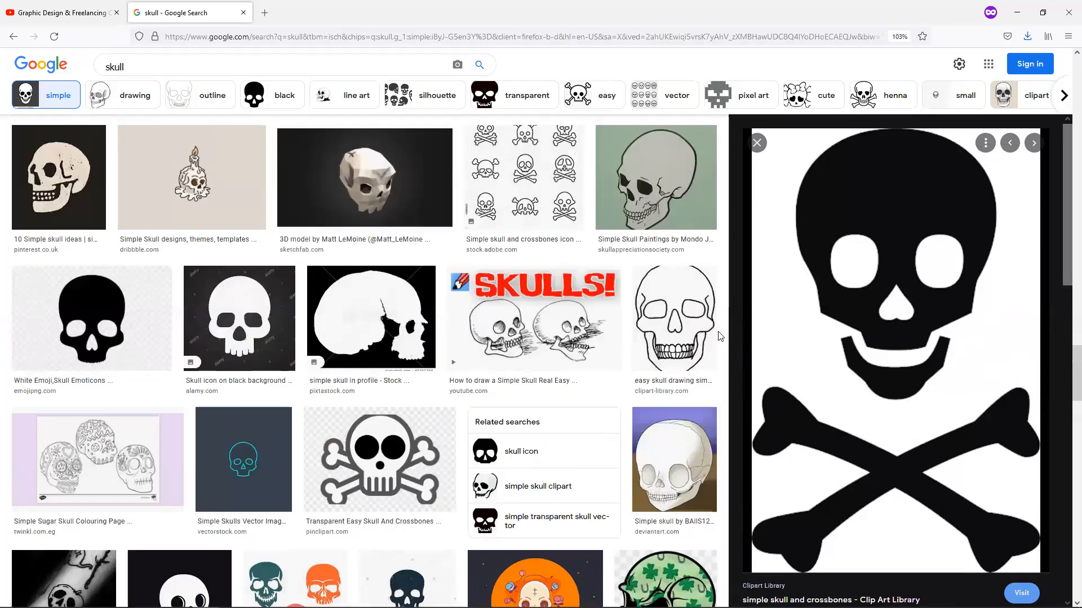
pyautogui.scroll(3, 719, 337)
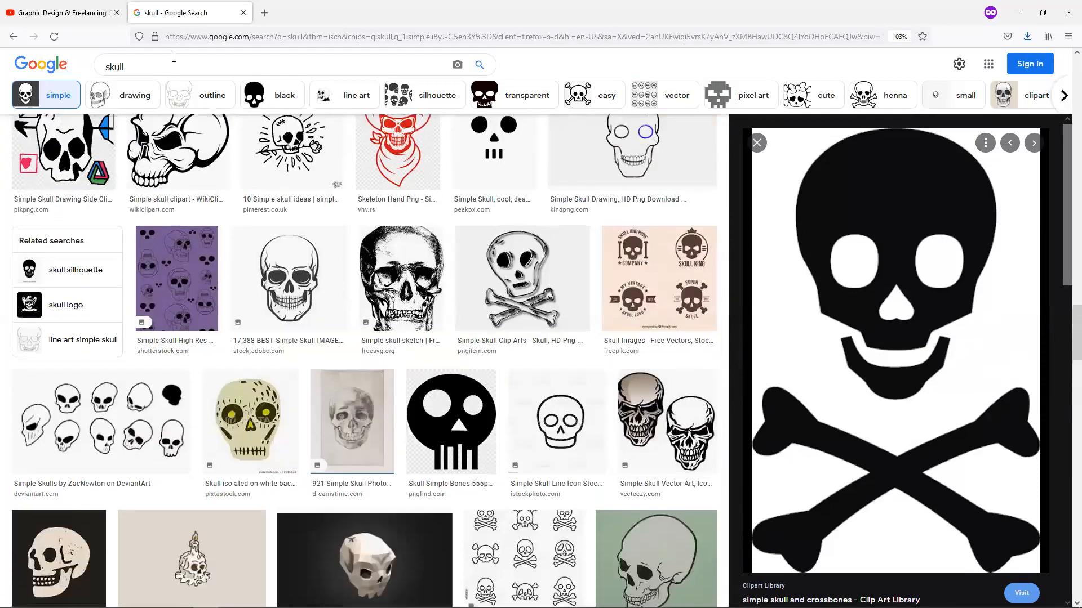
# Step: Replace the image search term with "raster to vector" and run the search
pyautogui.moveTo(135, 67); pyautogui.dragTo(50, 70)
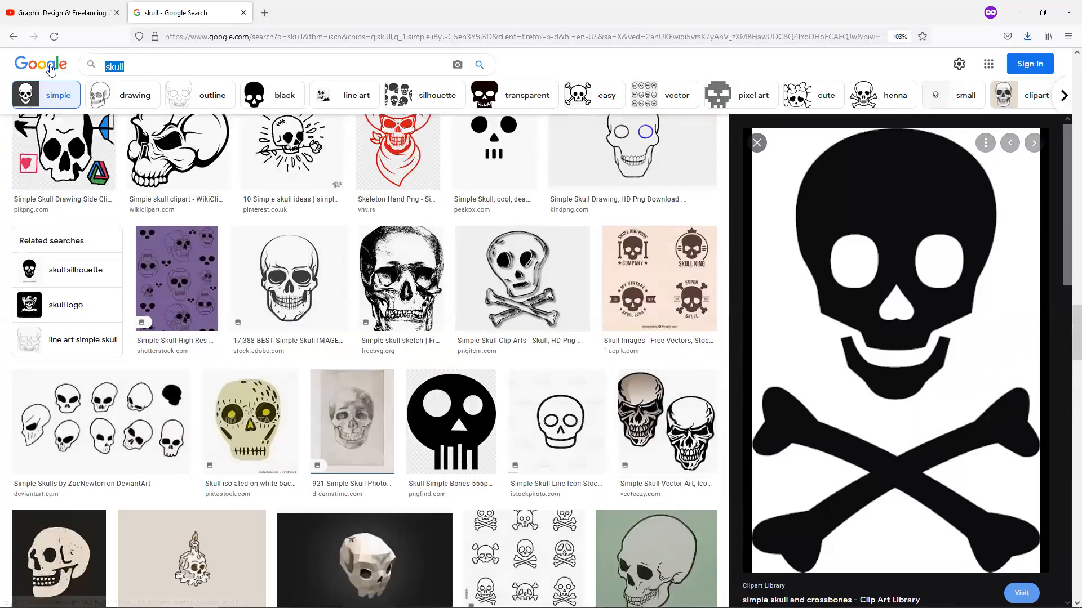
pyautogui.write('rast')
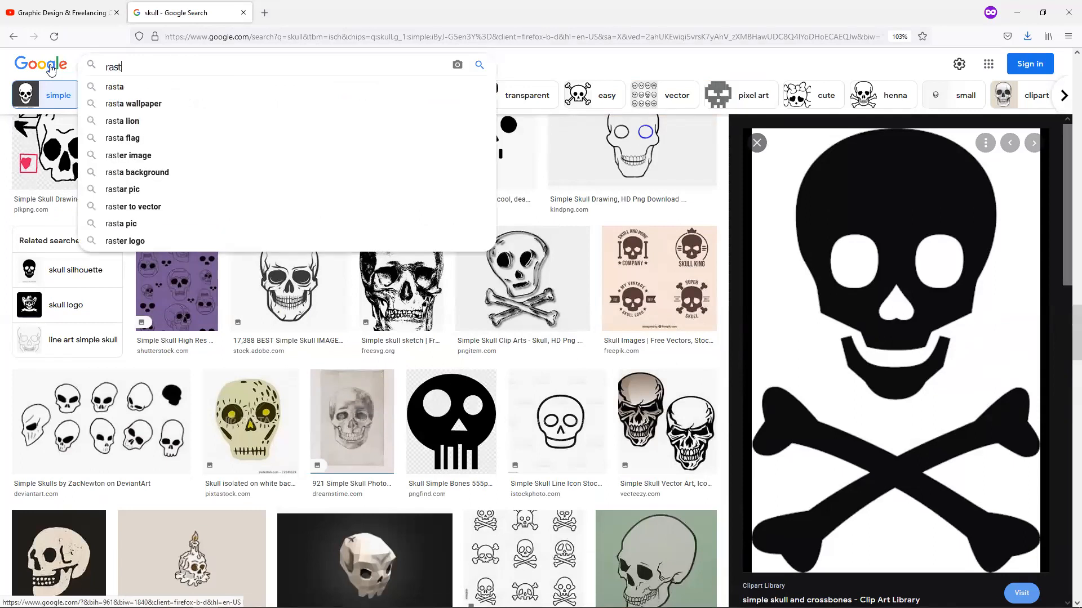
pyautogui.write('er')
pyautogui.press('Down')
pyautogui.press('Down')
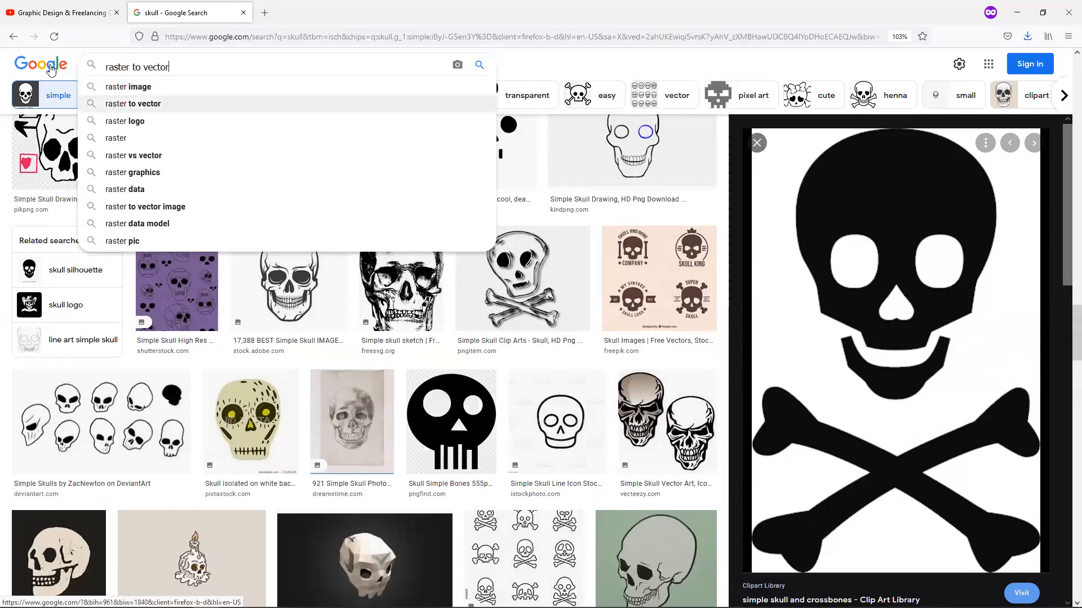
pyautogui.press('Return')
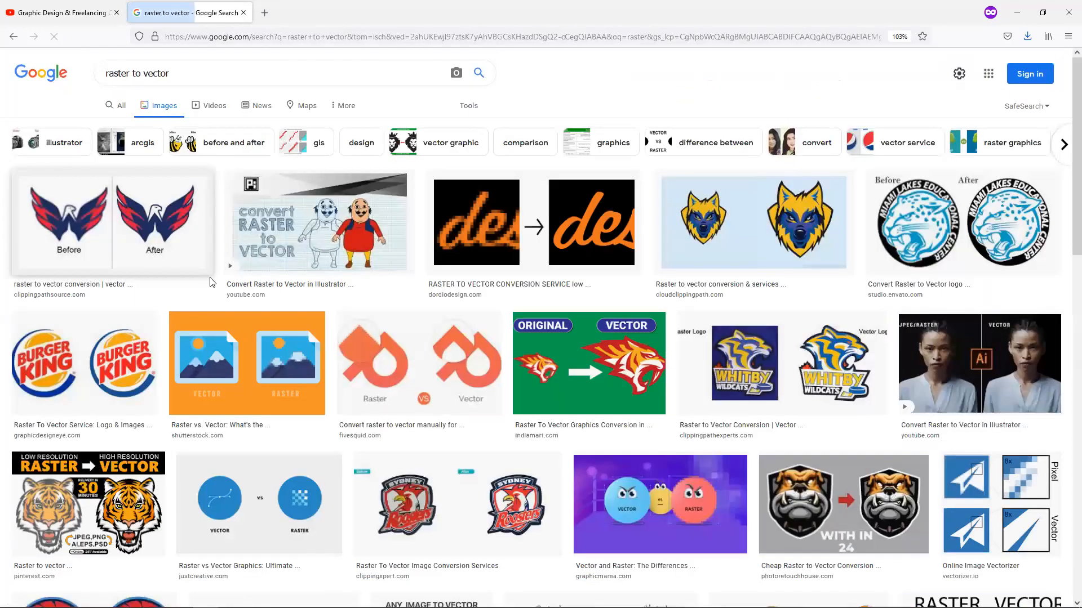
# Step: Open the before-and-after eagle logo result, copy its image, and return to Illustrator
pyautogui.click(141, 243)
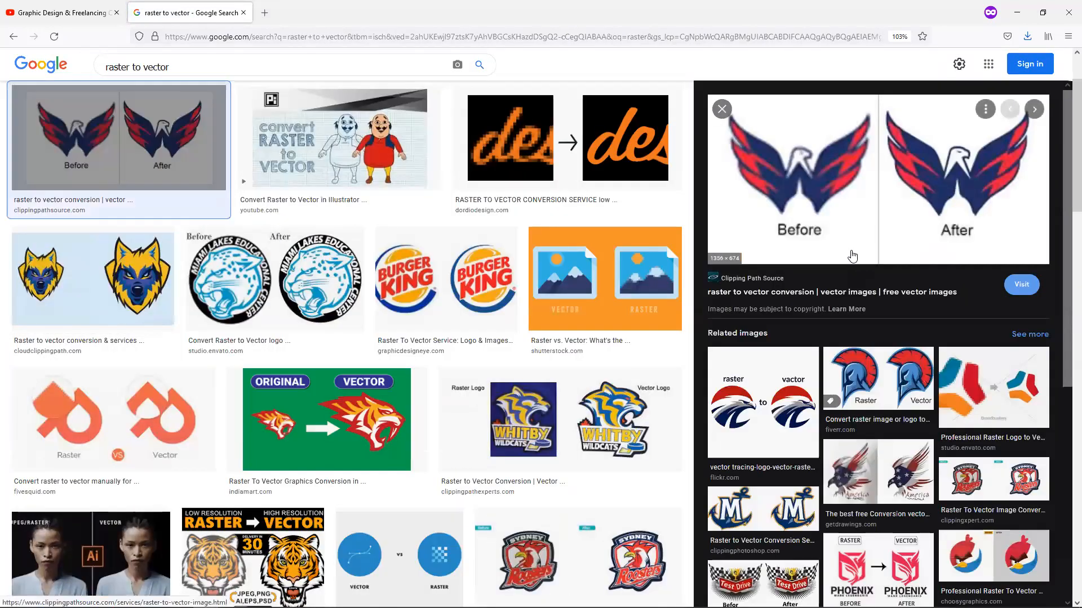
pyautogui.rightClick(825, 188)
pyautogui.click(850, 334)
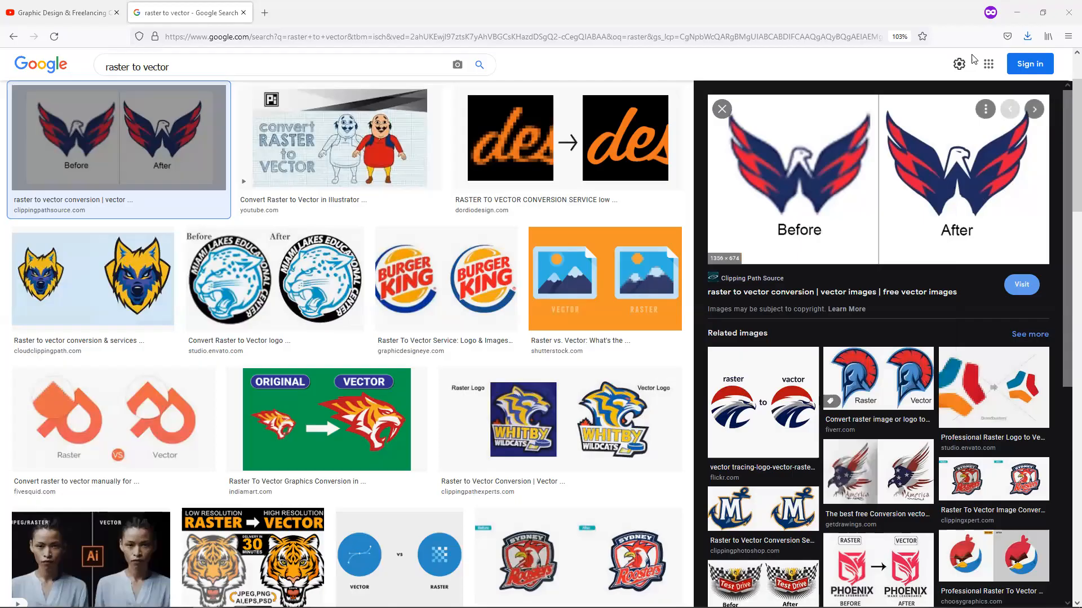
pyautogui.click(1017, 15)
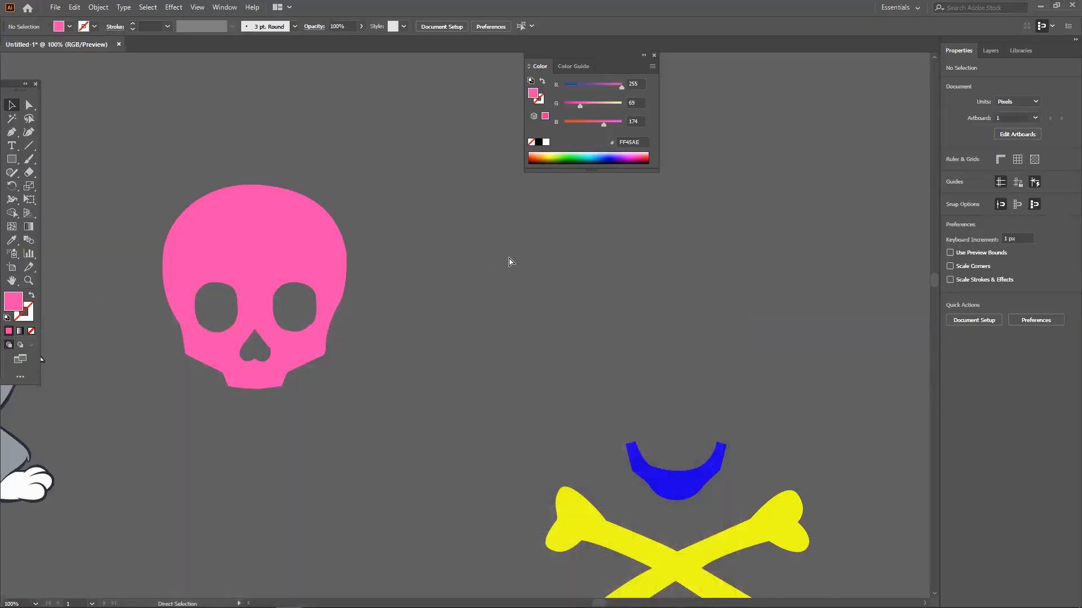
# Step: Paste the copied before-and-after eagle image into the document and place it in the empty area above the skull
pyautogui.hotkey('ctrl', 'v')
pyautogui.hotkey('ctrl', '-')
pyautogui.hotkey('ctrl', '-')
pyautogui.moveTo(570, 289); pyautogui.dragTo(536, 398)
pyautogui.moveTo(454, 338); pyautogui.dragTo(422, 122)
pyautogui.moveTo(400, 180); pyautogui.dragTo(427, 239)
# Step: Draw a rectangle about 607 by 621 px over the Before half and use it as a clipping mask for the image
pyautogui.click(12, 160)
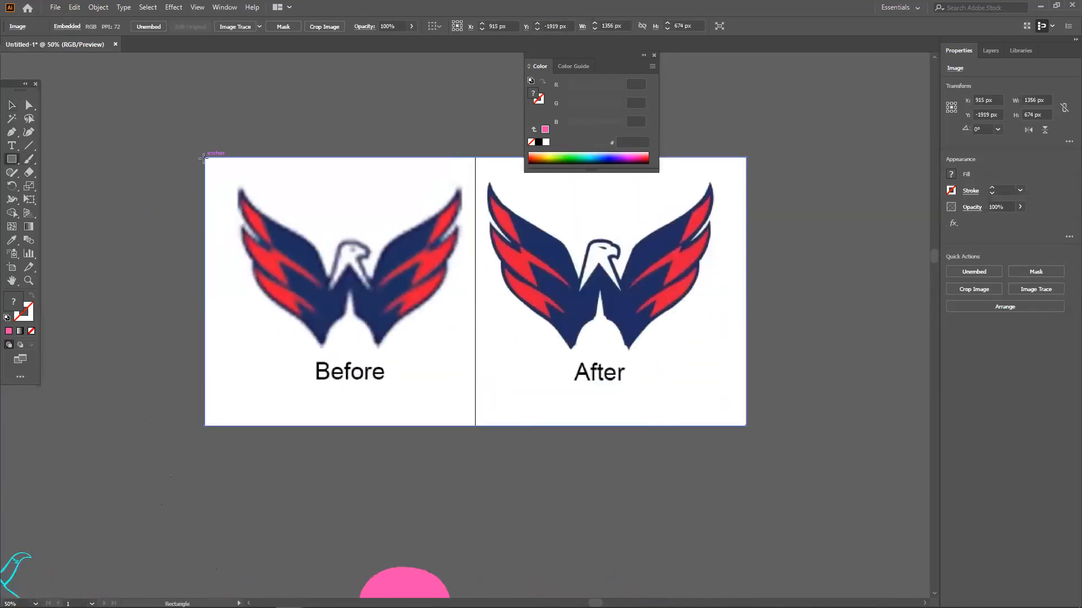
pyautogui.moveTo(222, 171); pyautogui.dragTo(464, 418)
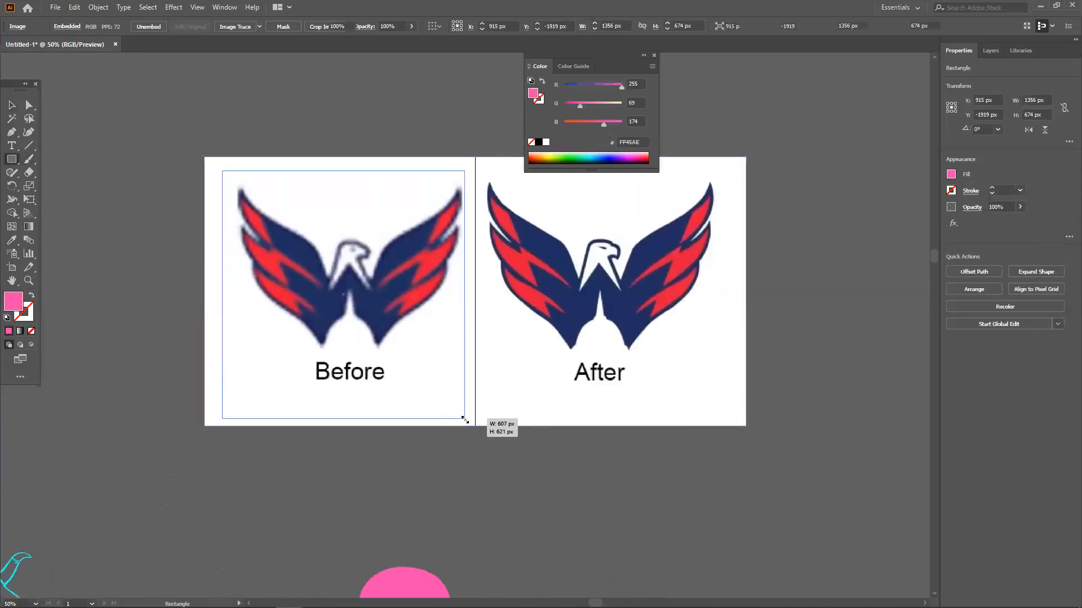
pyautogui.press('v')
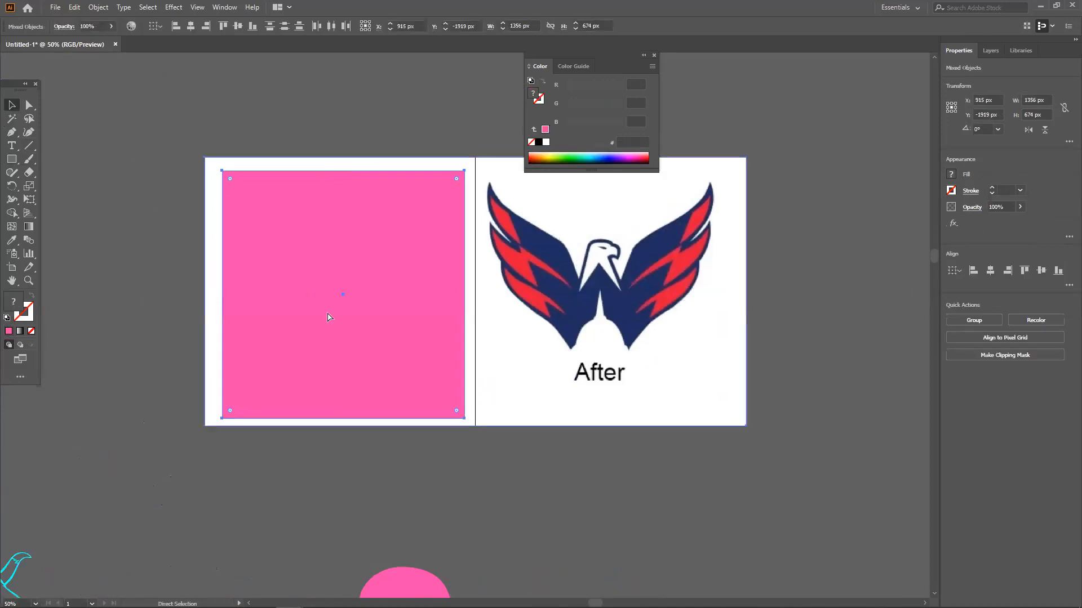
pyautogui.hotkey('ctrl', '7')
pyautogui.click(659, 345)
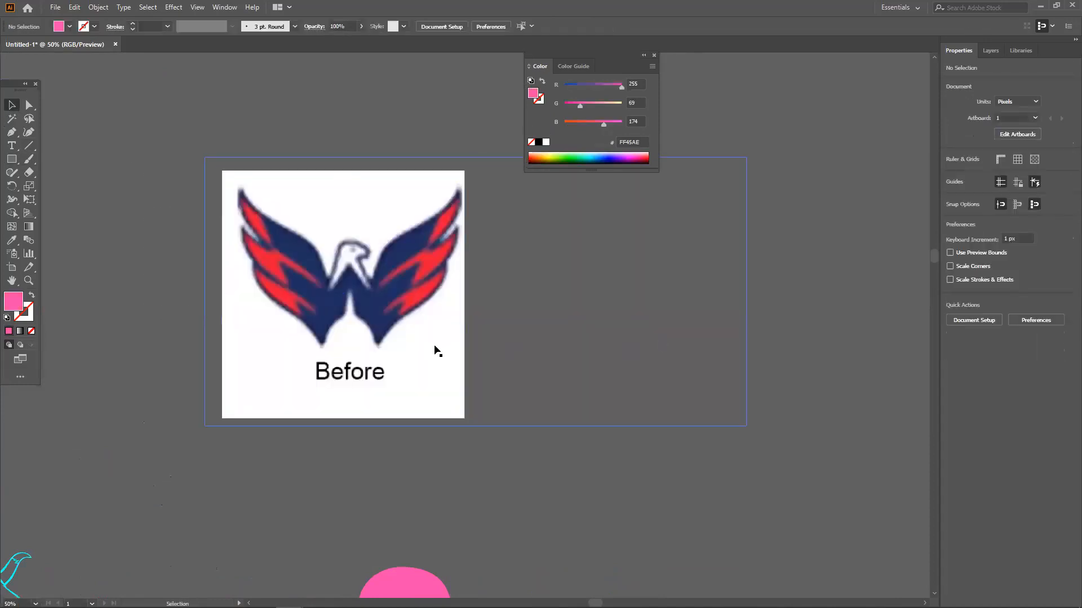
# Step: Move the clipped Before image farther left on the canvas and deselect it
pyautogui.moveTo(416, 340); pyautogui.dragTo(271, 342)
pyautogui.press('a')
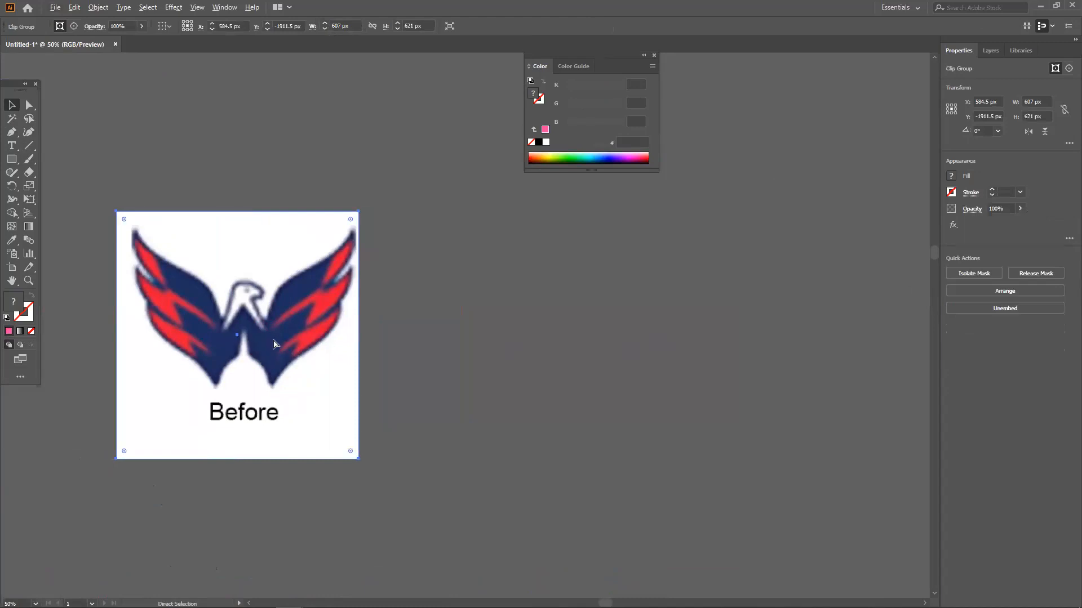
pyautogui.press('v')
pyautogui.hotkey('ctrl', 'shift', 'a')
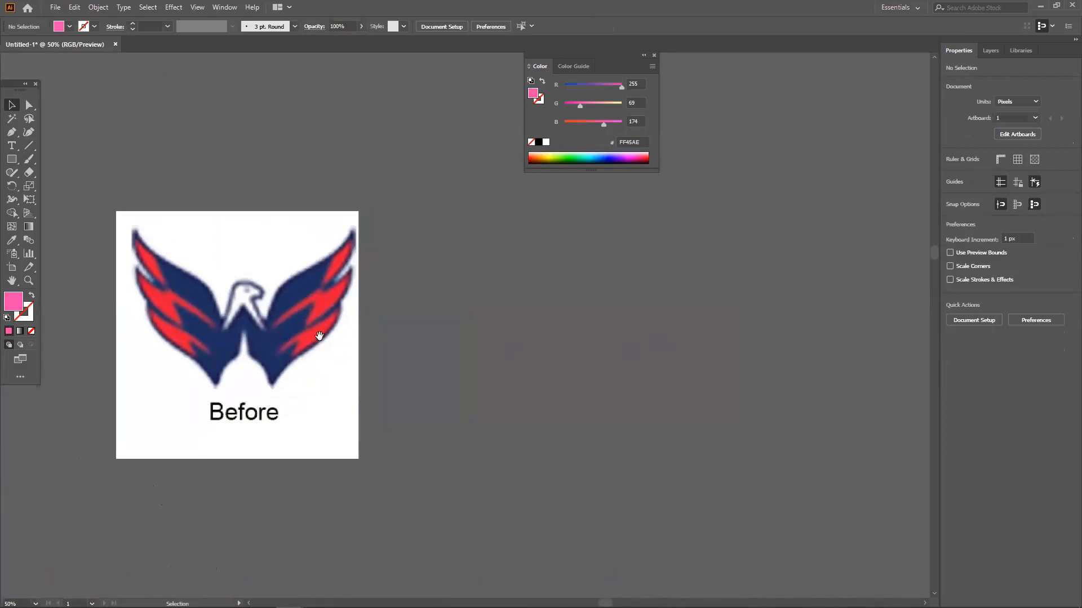
pyautogui.scroll(-2, 319, 316)
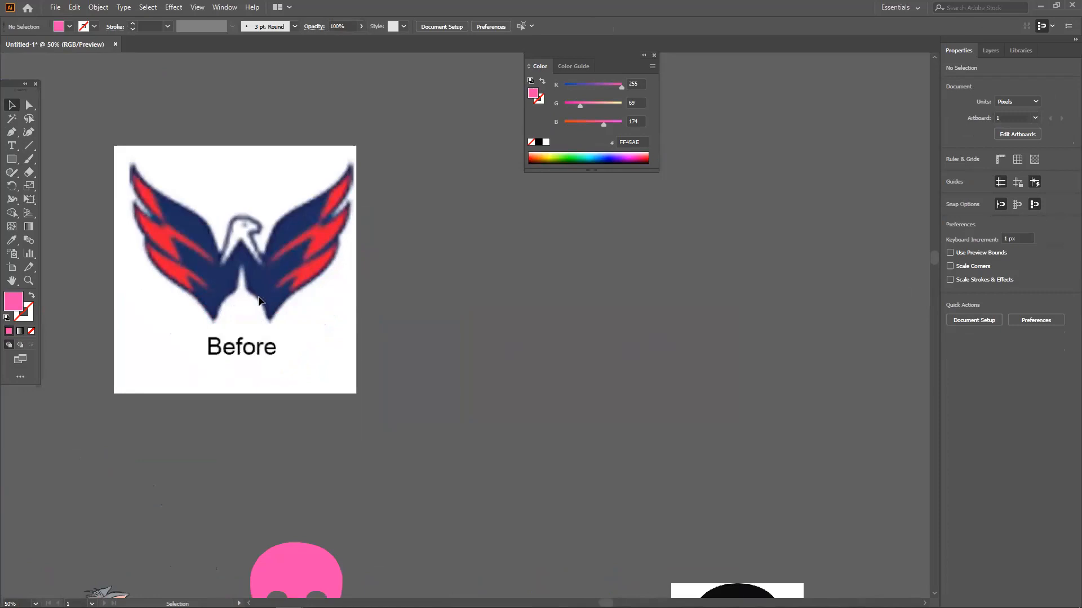
# Step: Trace the eagle's left wing with the Pen tool from its bottom tip along the outer edge up to the second feather tip
pyautogui.click(11, 132)
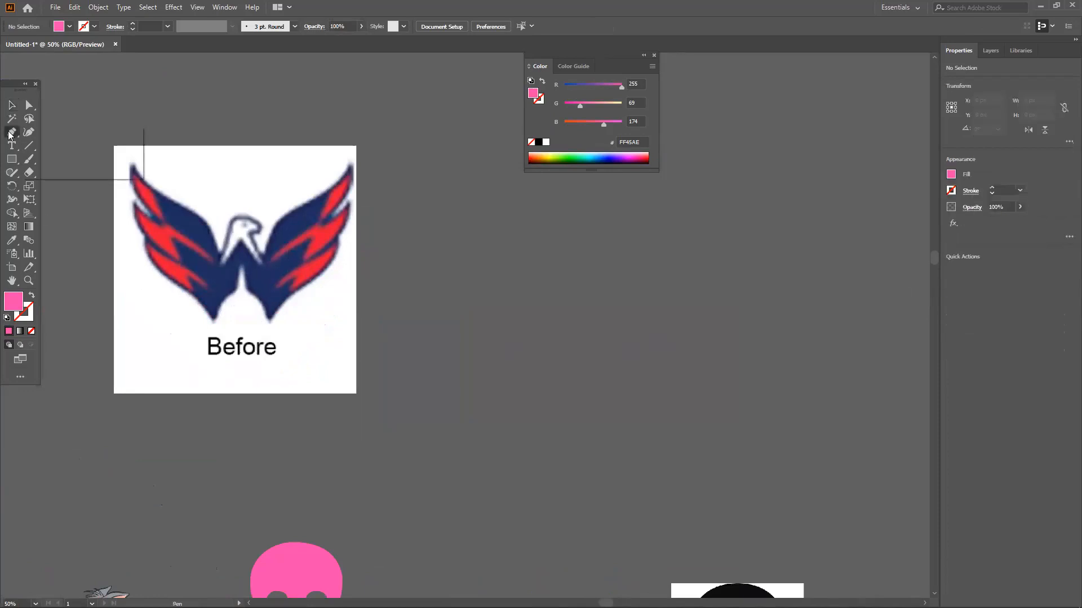
pyautogui.click(213, 320)
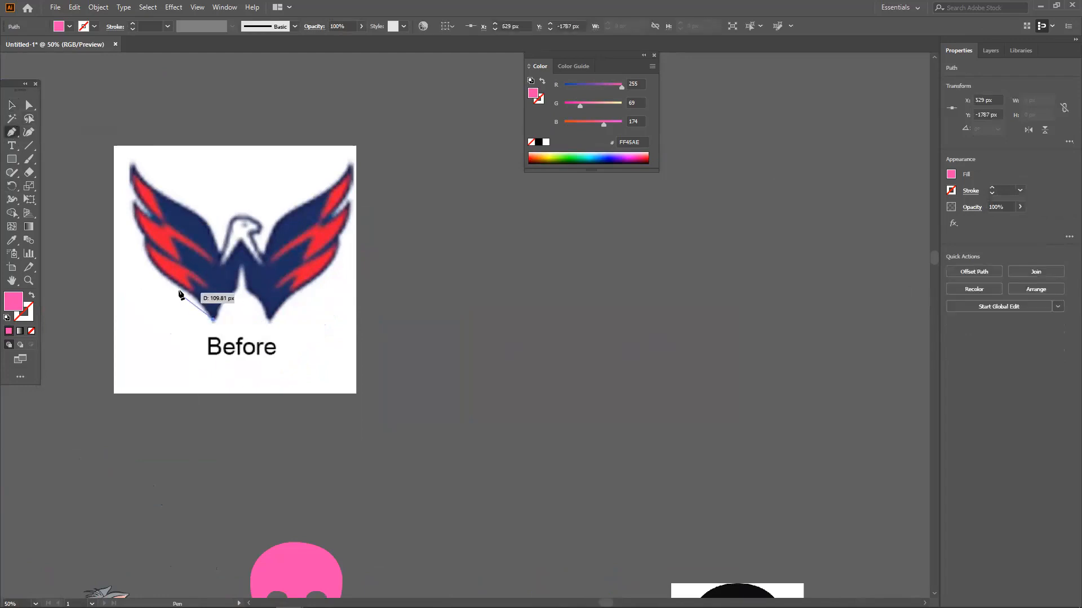
pyautogui.moveTo(181, 290); pyautogui.dragTo(166, 281)
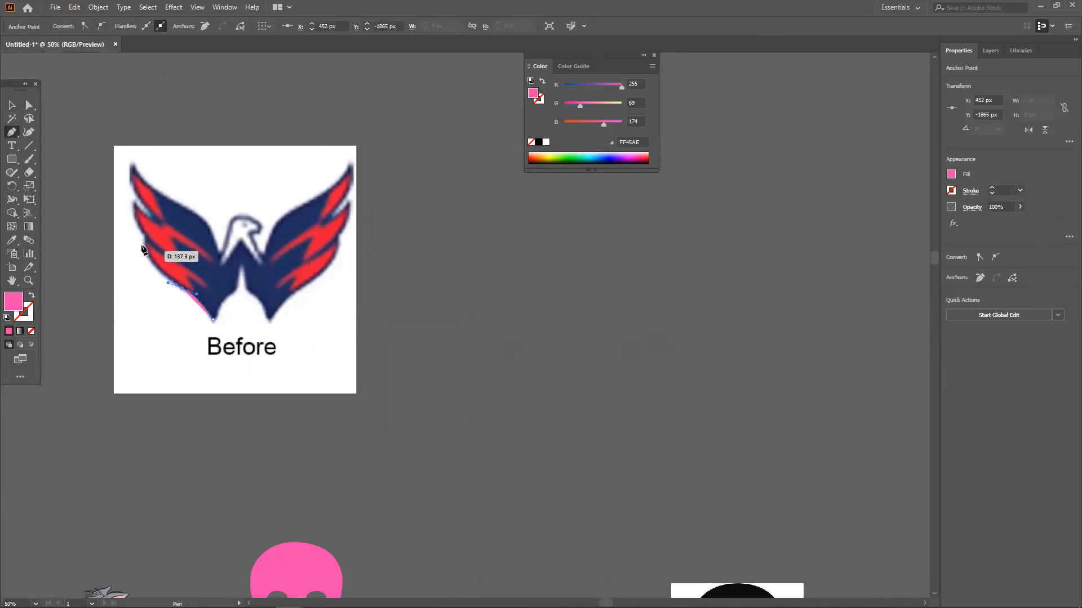
pyautogui.moveTo(145, 237); pyautogui.dragTo(148, 208)
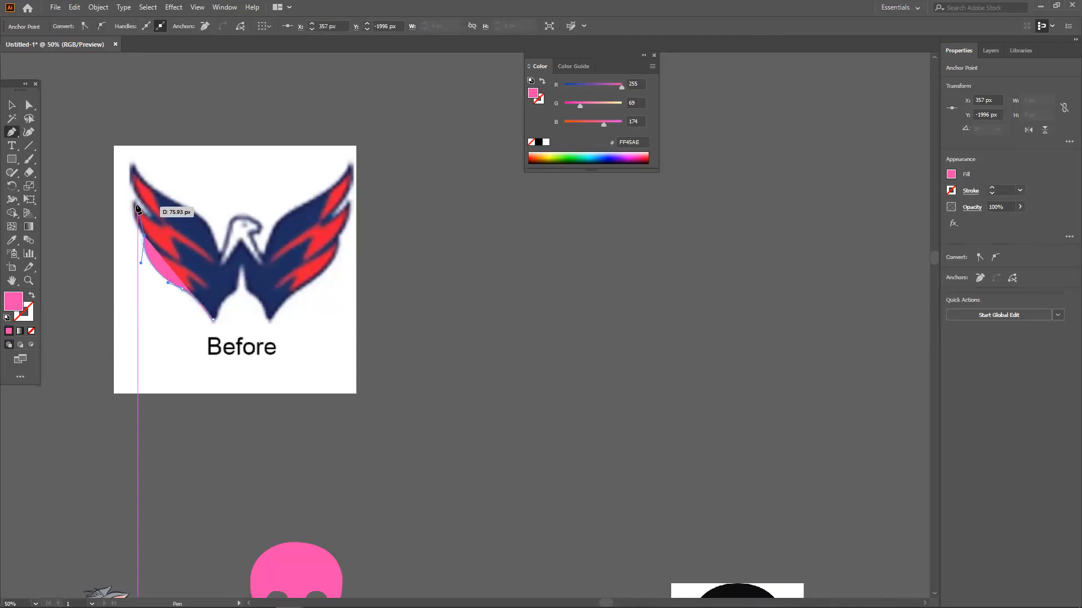
pyautogui.keyDown('ctrl'); pyautogui.click(134, 206); pyautogui.keyUp('ctrl')
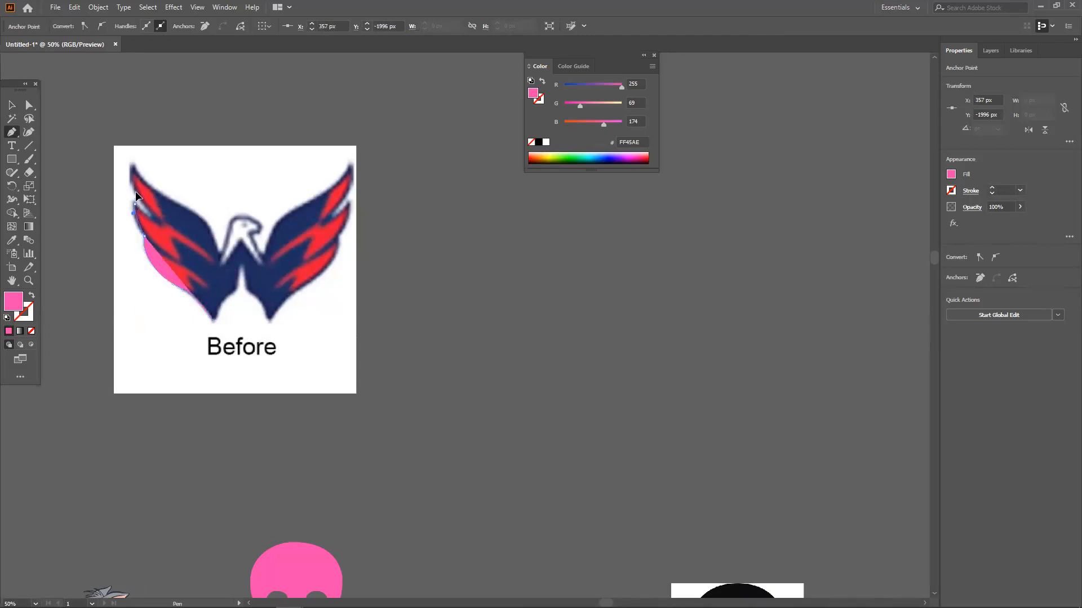
pyautogui.moveTo(136, 187); pyautogui.dragTo(138, 187)
pyautogui.click(134, 204)
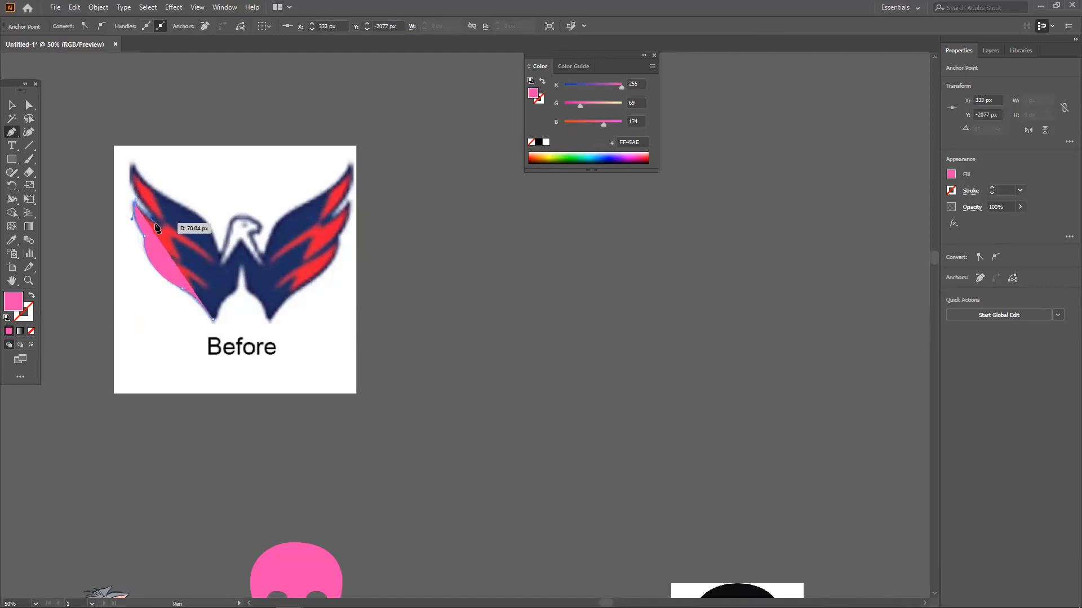
# Step: Continue the eagle outline from the left wing's feather notch to its upper tip, then along the top edge down to the neck
pyautogui.click(152, 219)
pyautogui.press('ctrl')
pyautogui.moveTo(153, 218); pyautogui.dragTo(208, 231)
pyautogui.click(132, 166)
pyautogui.click(212, 231)
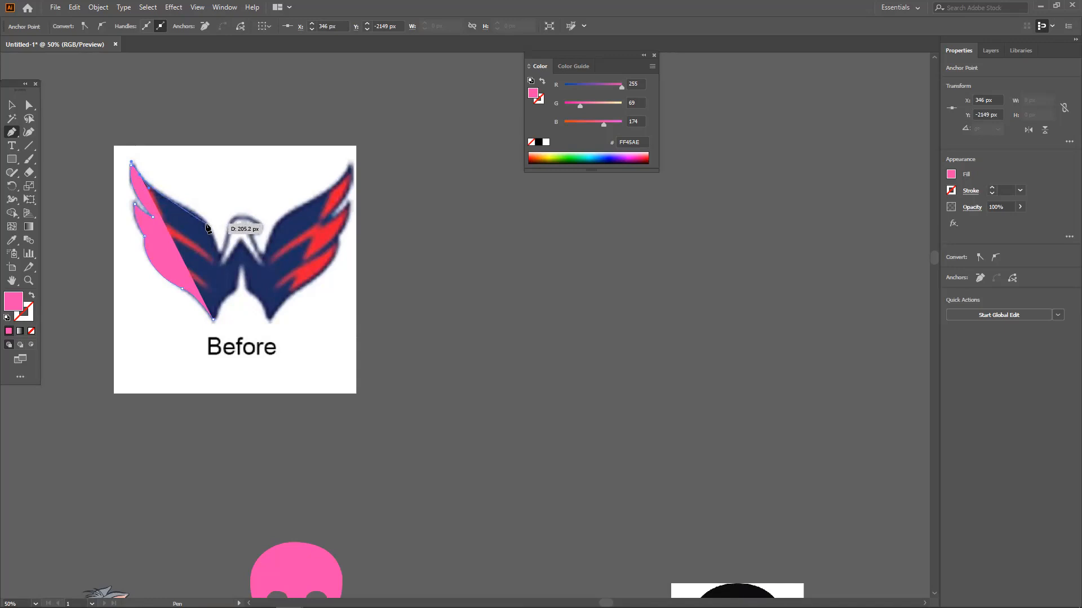
pyautogui.click(204, 220)
pyautogui.click(221, 252)
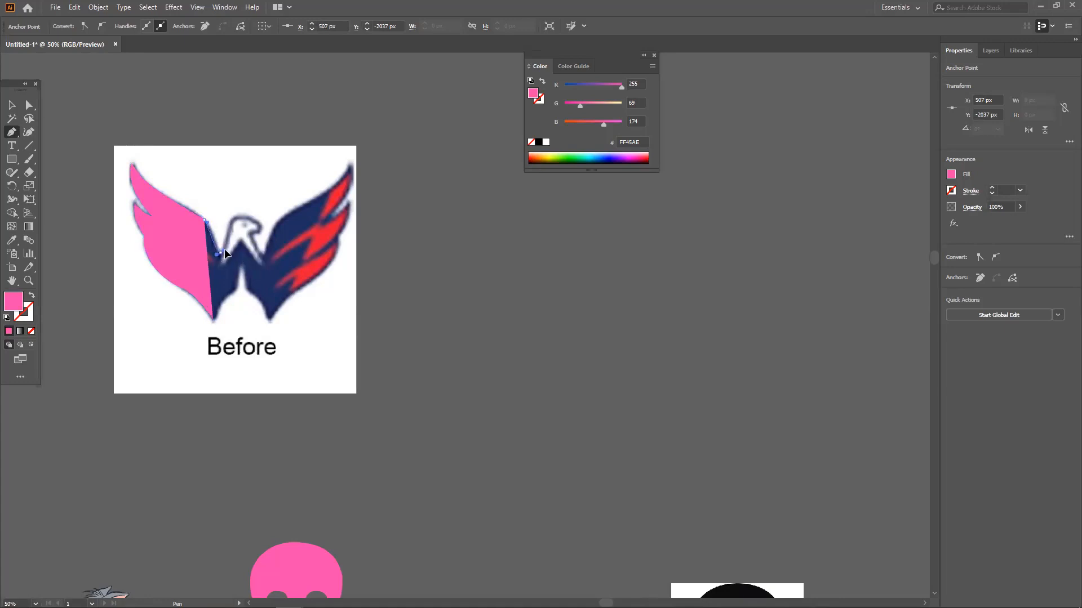
pyautogui.hotkey('ctrl', 'z')
pyautogui.click(219, 253)
# Step: Trace up the back of the eagle's neck and over the top of the head to the start of the beak
pyautogui.click(230, 223)
pyautogui.click(231, 216)
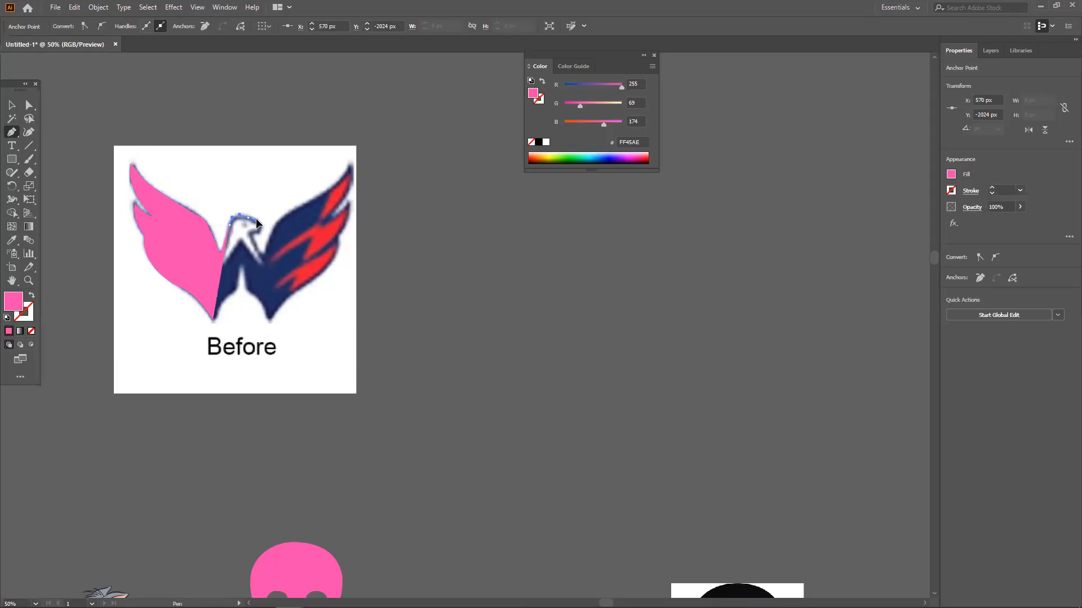
pyautogui.click(248, 223)
pyautogui.scroll(4, 248, 223)
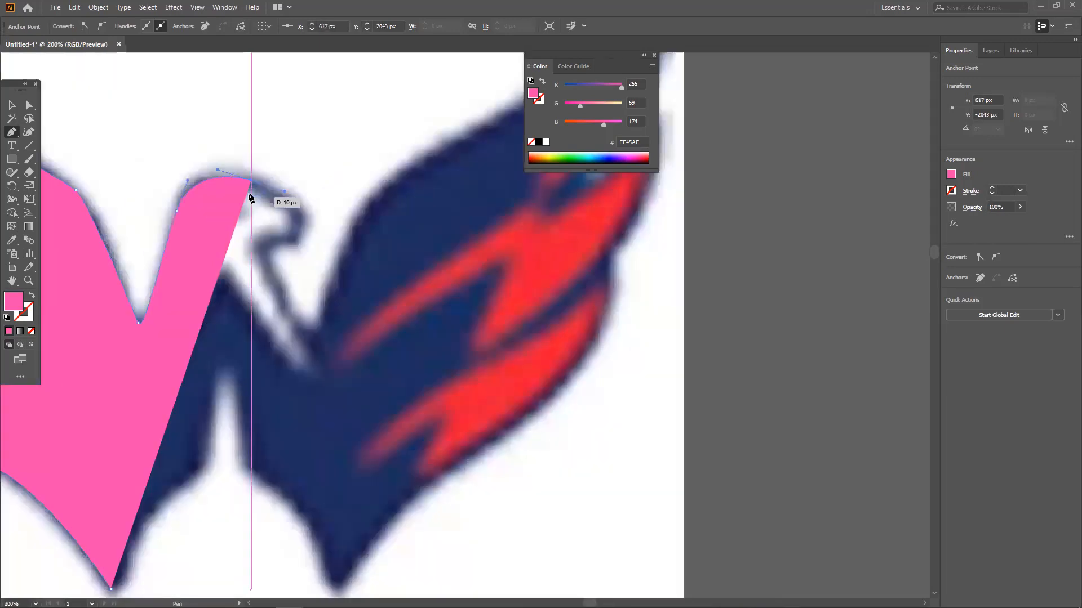
pyautogui.scroll(-2, 296, 217)
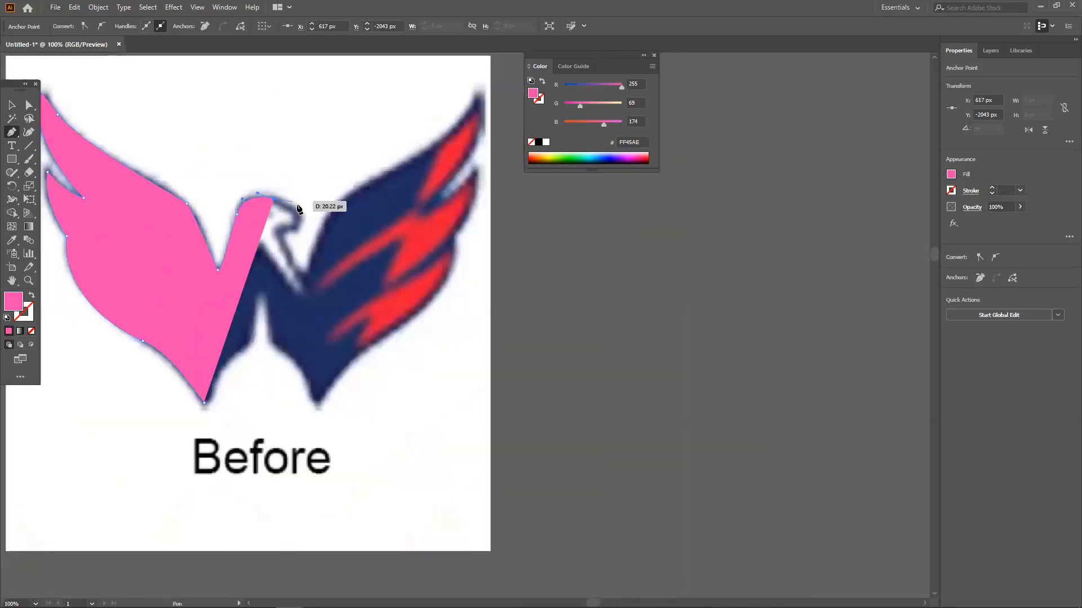
pyautogui.click(299, 205)
pyautogui.scroll(-1, 298, 205)
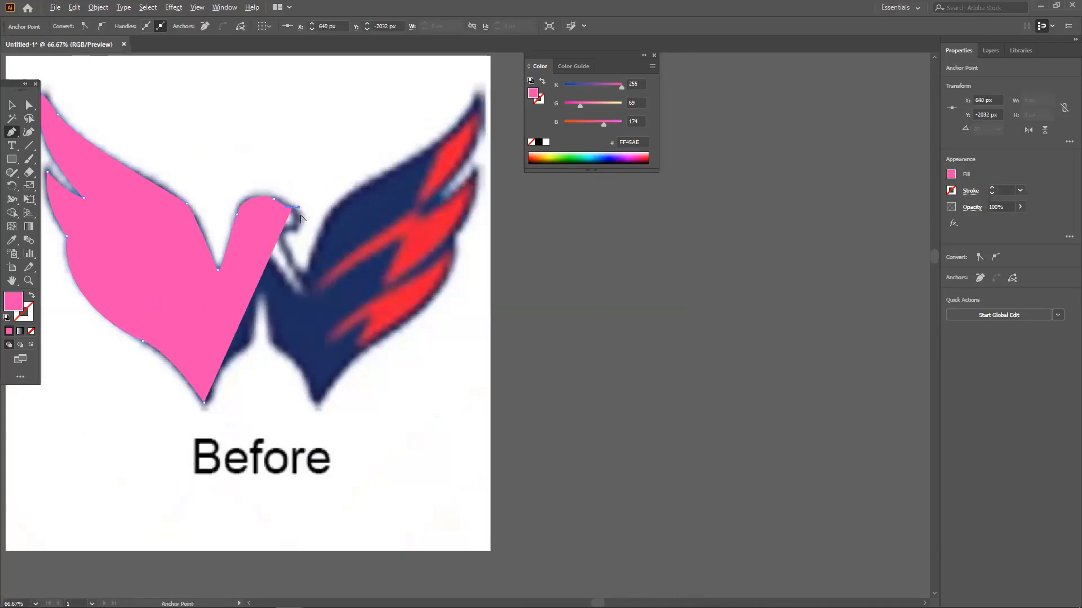
pyautogui.click(299, 217)
pyautogui.click(299, 218)
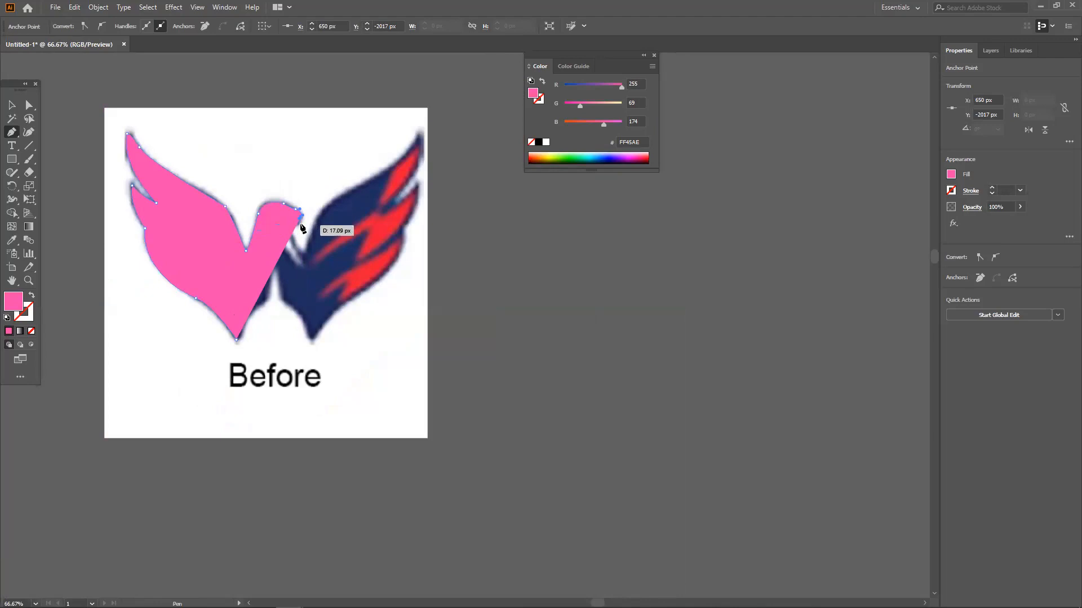
pyautogui.moveTo(278, 223); pyautogui.dragTo(270, 220)
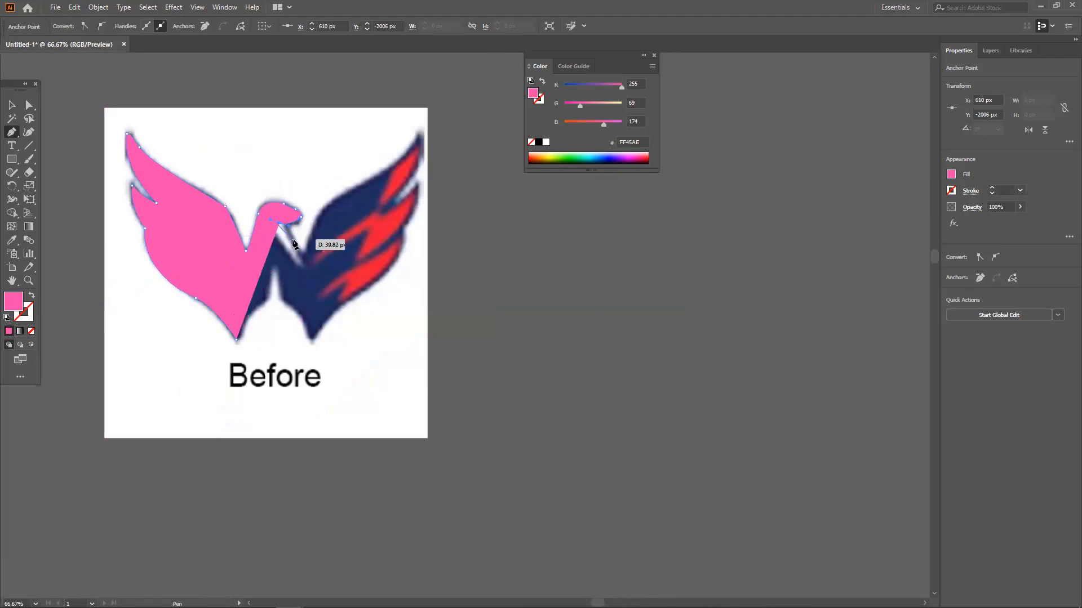
pyautogui.hotkey('ctrl', 'z')
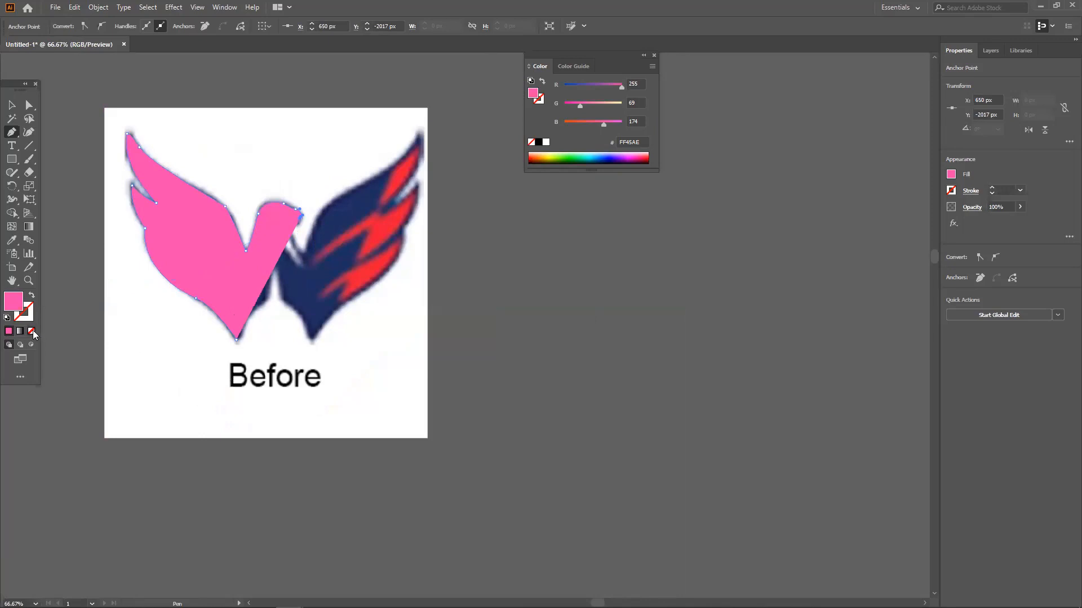
pyautogui.click(31, 331)
pyautogui.hotkey('ctrl', '+')
pyautogui.hotkey('ctrl', '+')
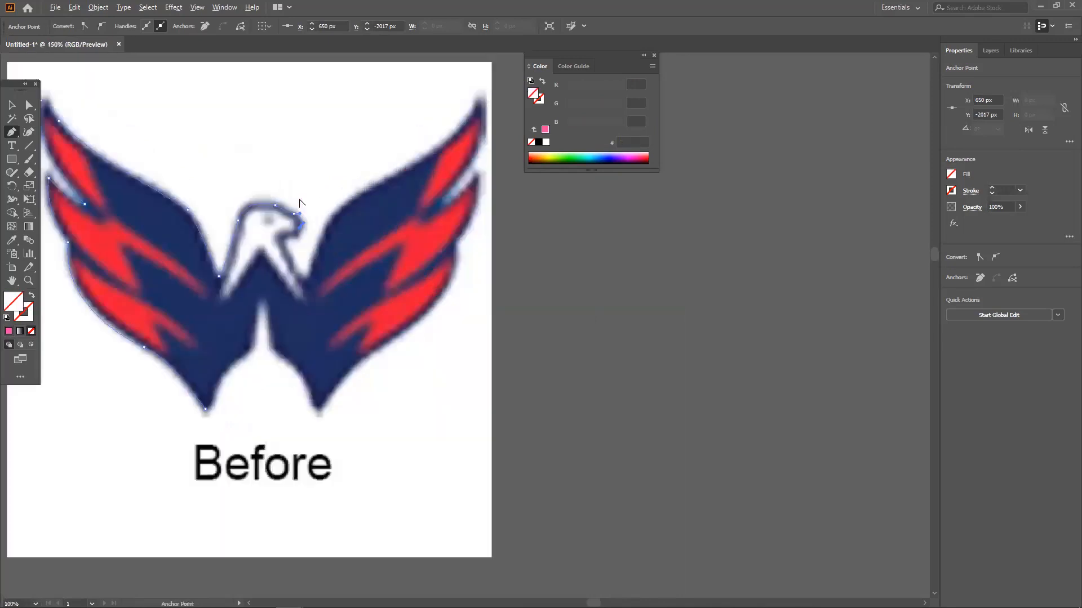
pyautogui.hotkey('ctrl', '+')
pyautogui.hotkey('ctrl', 'z')
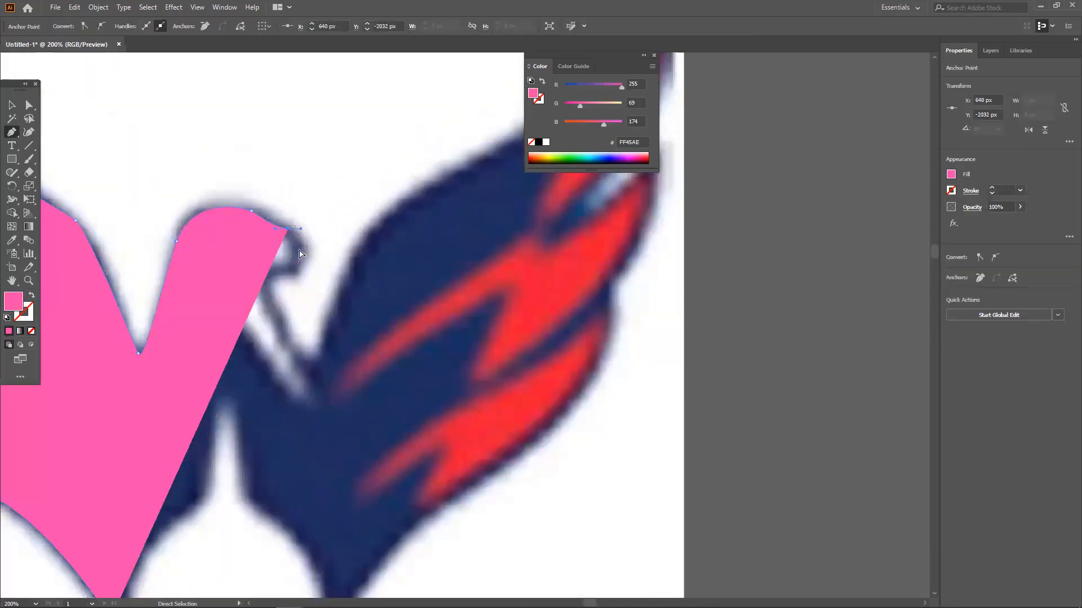
# Step: Remove the path's fill and trace the eagle's beak, chin and throat down toward the right wing
pyautogui.click(31, 331)
pyautogui.hotkey('ctrl', '-')
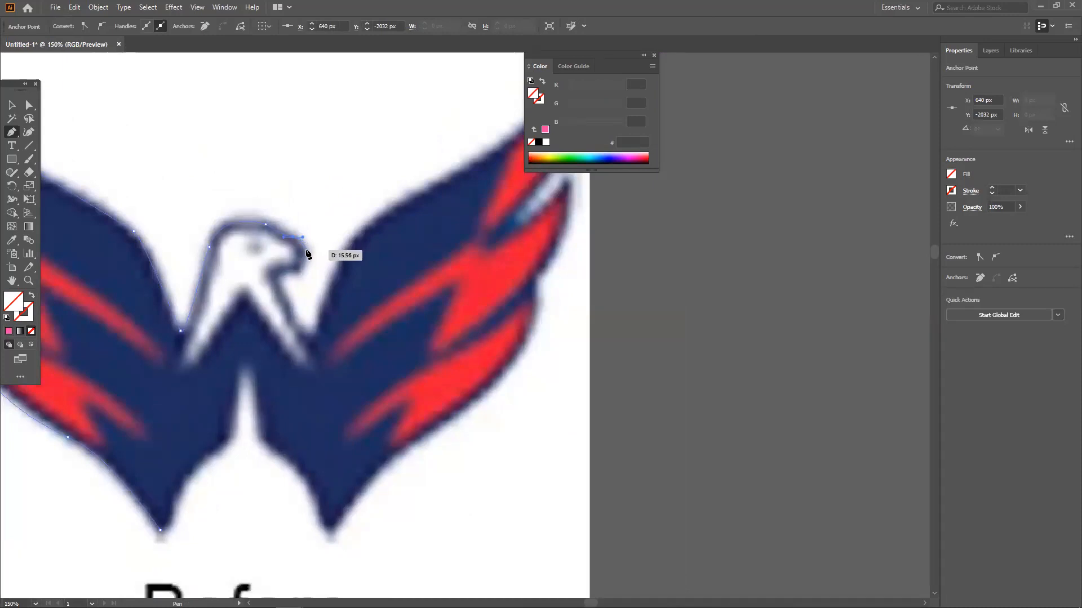
pyautogui.moveTo(306, 251); pyautogui.dragTo(296, 270)
pyautogui.moveTo(280, 281); pyautogui.dragTo(285, 293)
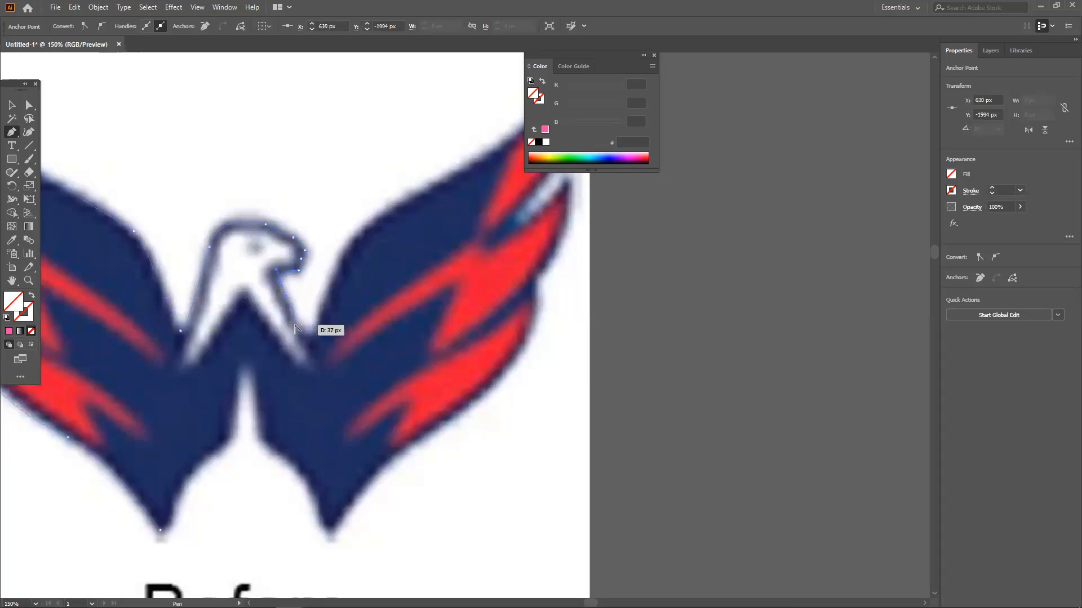
pyautogui.scroll(-1, 294, 326)
pyautogui.moveTo(296, 323); pyautogui.dragTo(310, 327)
pyautogui.hotkey('ctrl', 'z')
# Step: Trace the right wing's shoulder and upper edge to its top feather tip
pyautogui.moveTo(332, 266); pyautogui.dragTo(296, 307)
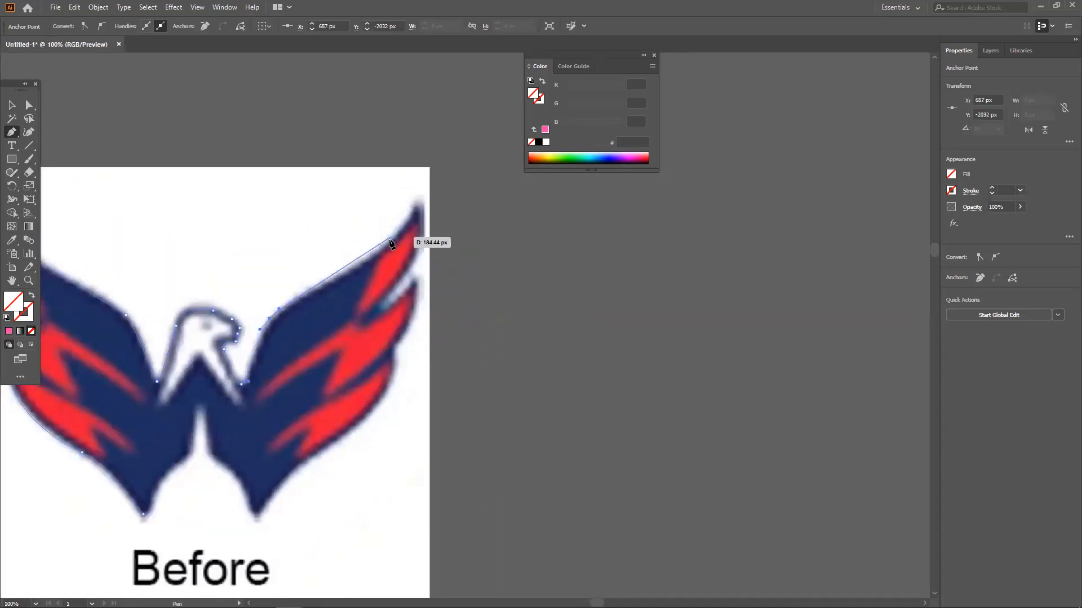
pyautogui.moveTo(392, 234); pyautogui.dragTo(383, 246)
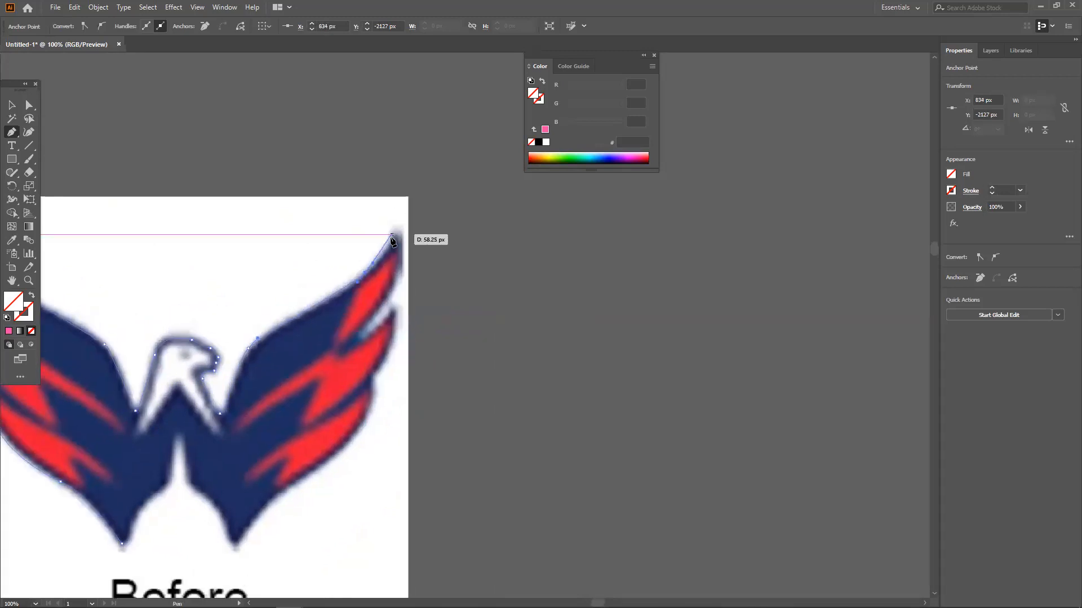
pyautogui.moveTo(388, 242); pyautogui.dragTo(401, 240)
pyautogui.moveTo(389, 243); pyautogui.dragTo(379, 226)
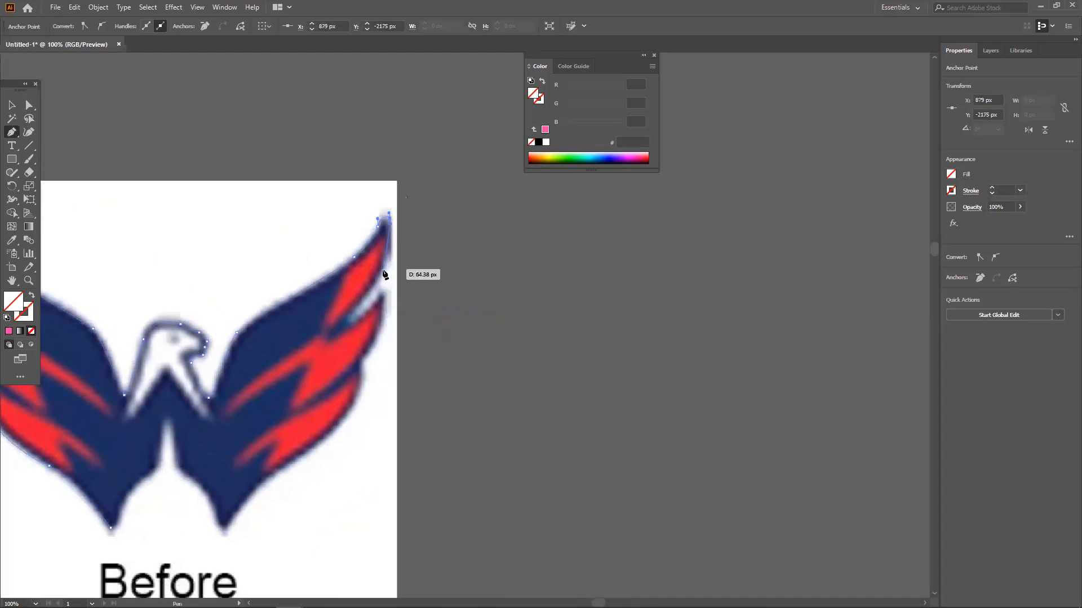
# Step: Trace the right wing's outer side through the feather notch, around the second feather tip and down to the third feather
pyautogui.moveTo(383, 276); pyautogui.dragTo(364, 301)
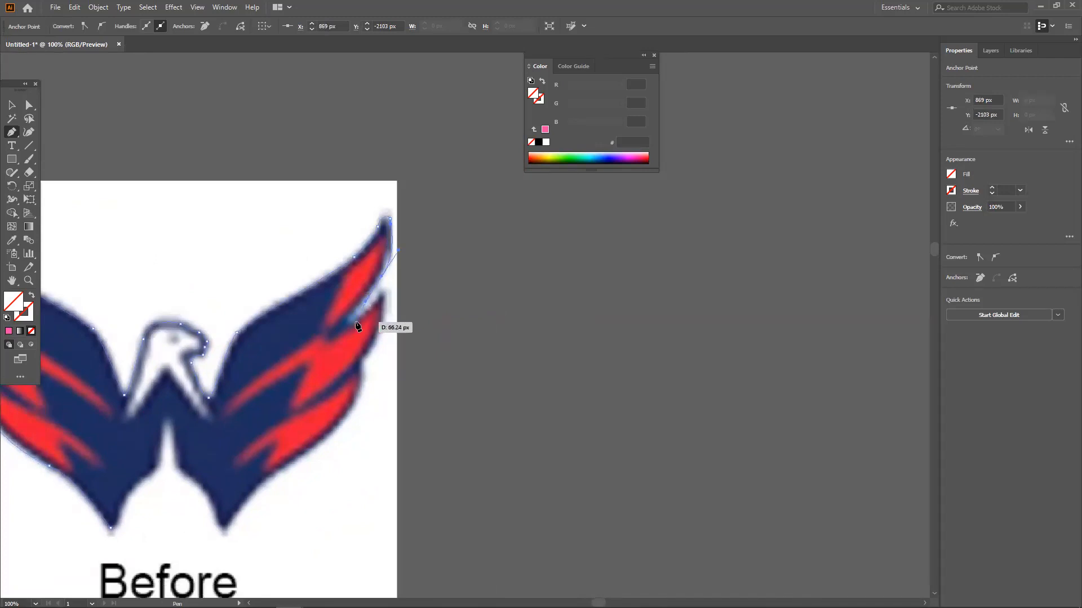
pyautogui.moveTo(351, 322); pyautogui.dragTo(365, 318)
pyautogui.moveTo(369, 312)
pyautogui.mouseDown()
pyautogui.moveTo(380, 289)
pyautogui.moveTo(381, 327)
pyautogui.mouseUp()
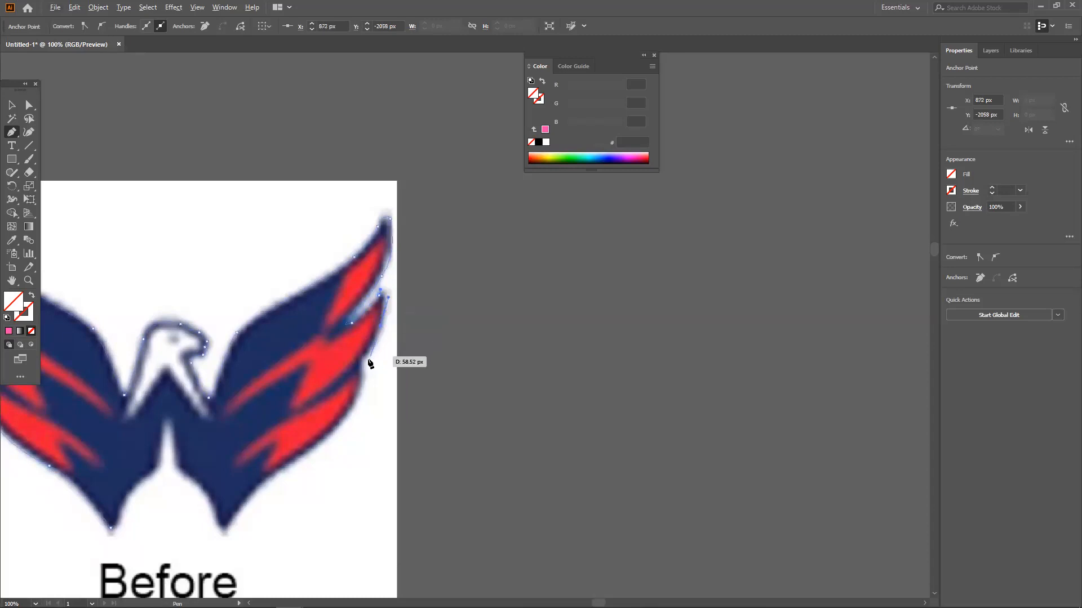
pyautogui.moveTo(361, 365); pyautogui.dragTo(355, 364)
# Step: Trace the lower outer edge of the right wing down and around its bottom tip
pyautogui.scroll(-2, 366, 381)
pyautogui.scroll(-2, 363, 382)
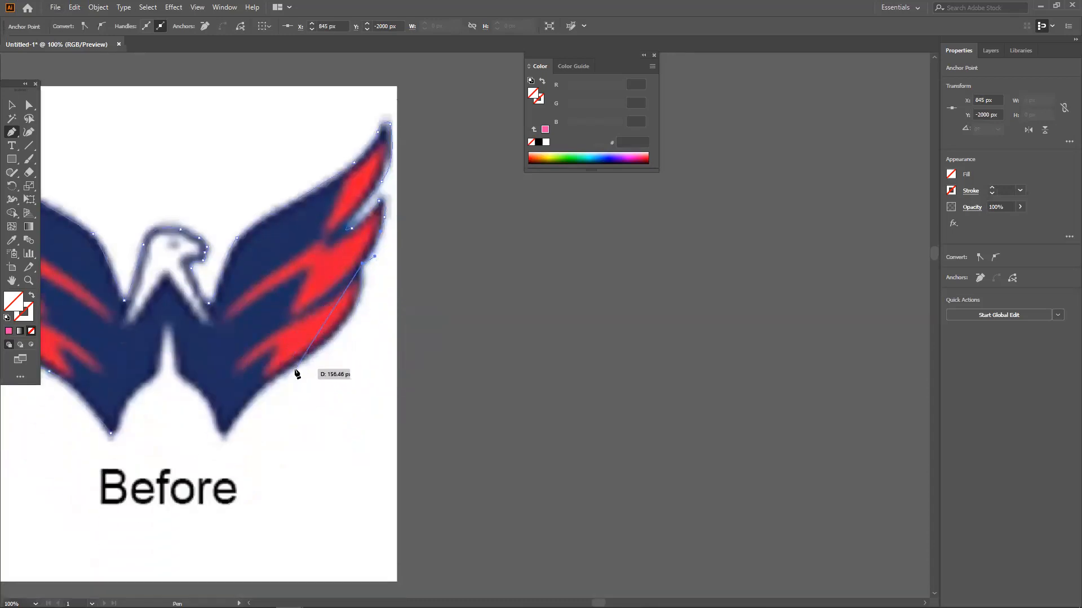
pyautogui.moveTo(310, 356); pyautogui.dragTo(254, 387)
pyautogui.click(224, 435)
pyautogui.moveTo(214, 452); pyautogui.dragTo(216, 406)
pyautogui.click(225, 434)
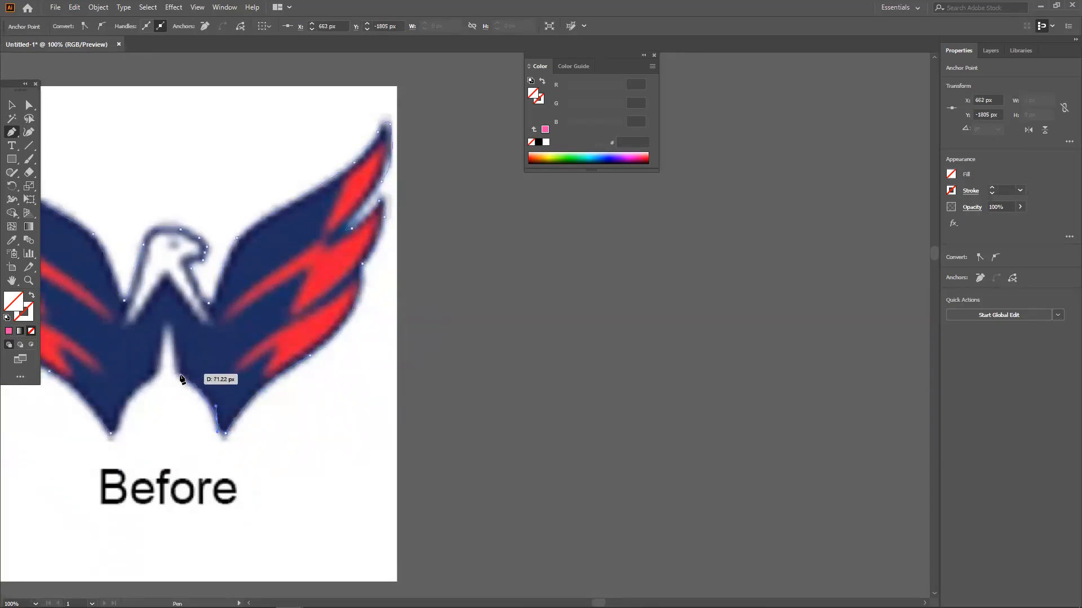
# Step: Trace the narrow white gap between the two bottom tips and close the outline at the starting point
pyautogui.moveTo(178, 374); pyautogui.dragTo(189, 378)
pyautogui.moveTo(167, 372); pyautogui.dragTo(161, 333)
pyautogui.click(160, 341)
pyautogui.moveTo(162, 345); pyautogui.dragTo(152, 378)
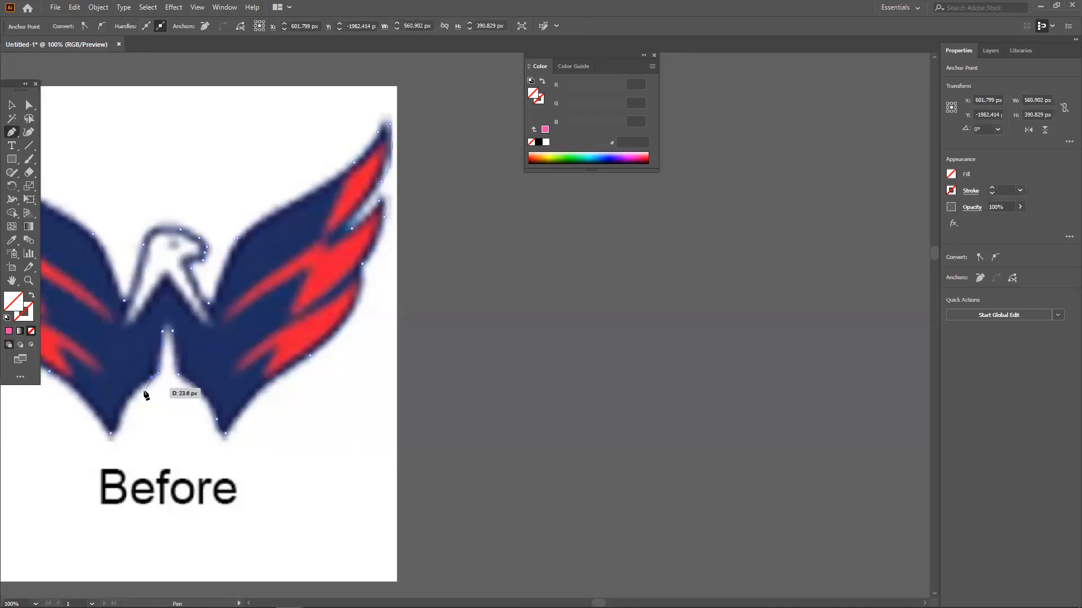
pyautogui.moveTo(121, 415); pyautogui.dragTo(120, 433)
pyautogui.click(111, 433)
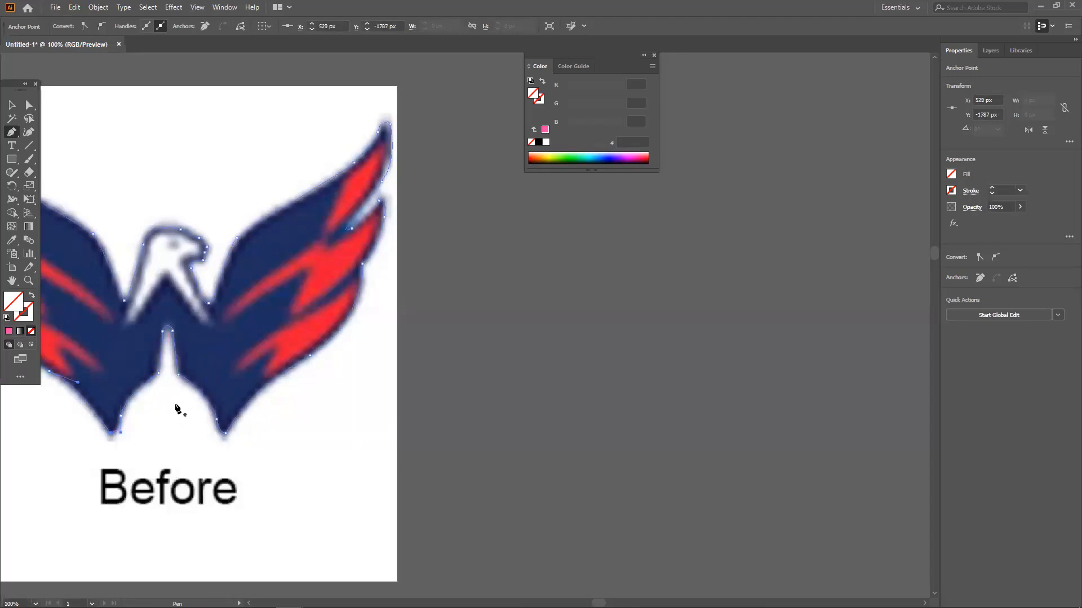
# Step: Fill the closed eagle silhouette with orange FF9E00
pyautogui.scroll(-1, 163, 349)
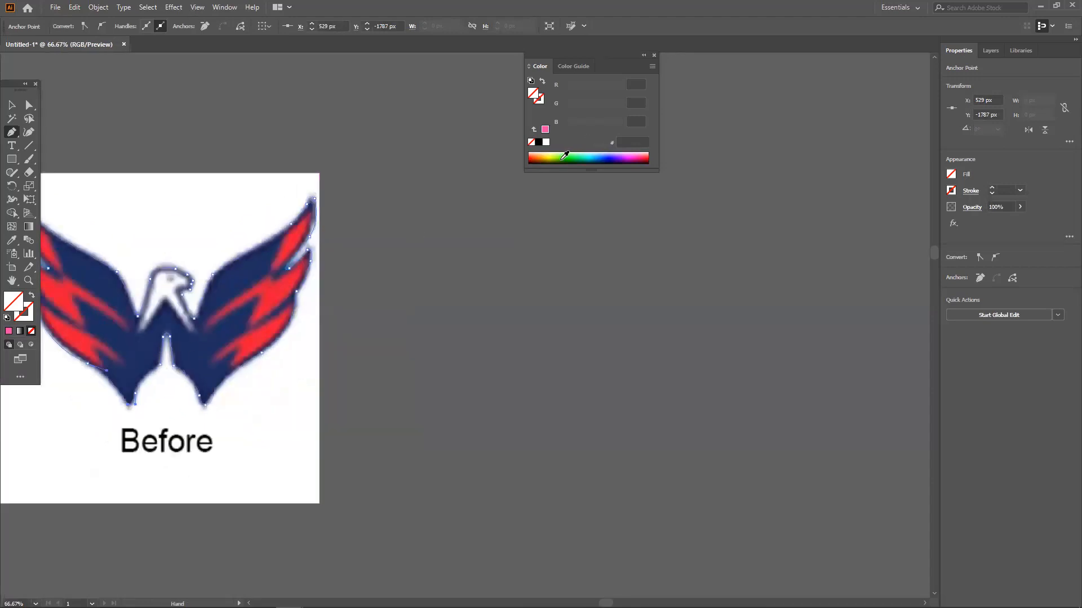
pyautogui.click(566, 155)
pyautogui.click(585, 154)
pyautogui.click(545, 153)
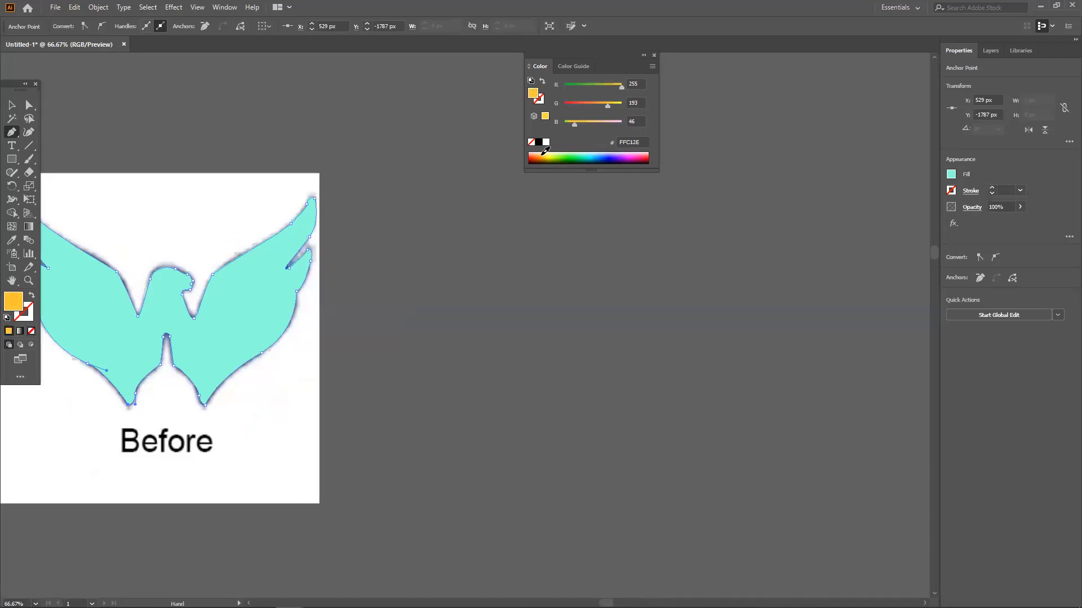
pyautogui.click(562, 153)
pyautogui.click(557, 154)
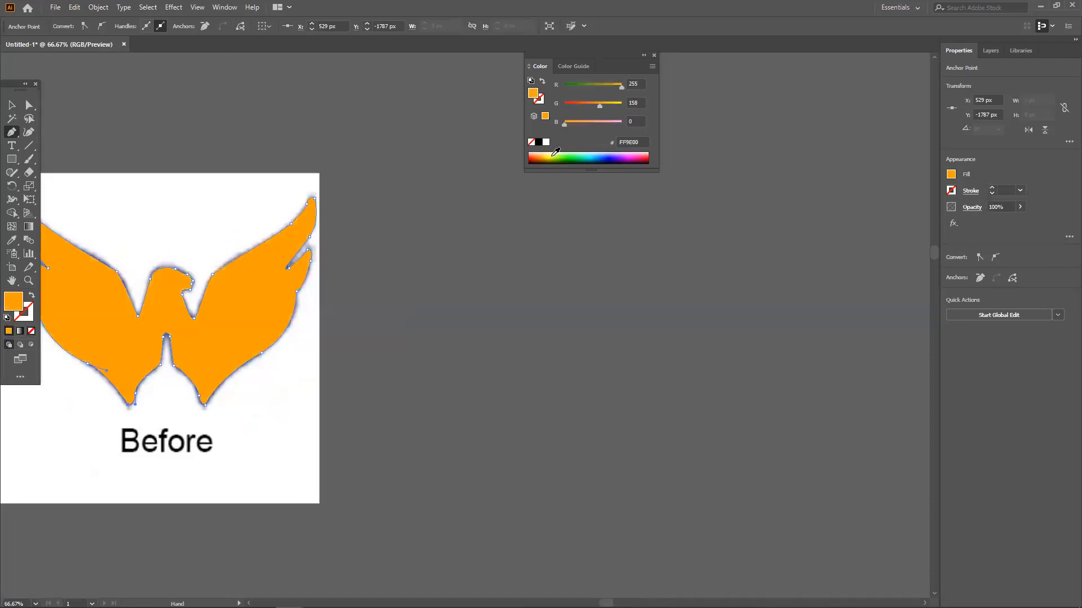
# Step: Send the orange eagle silhouette to the back, behind the Before image, and deselect it
pyautogui.rightClick(260, 280)
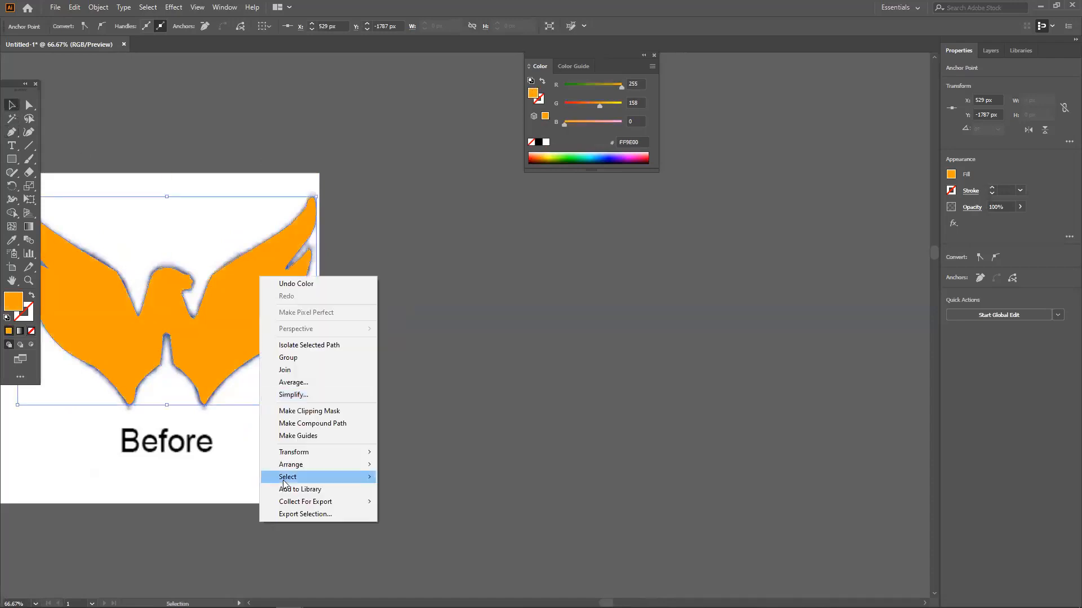
pyautogui.moveTo(293, 465)
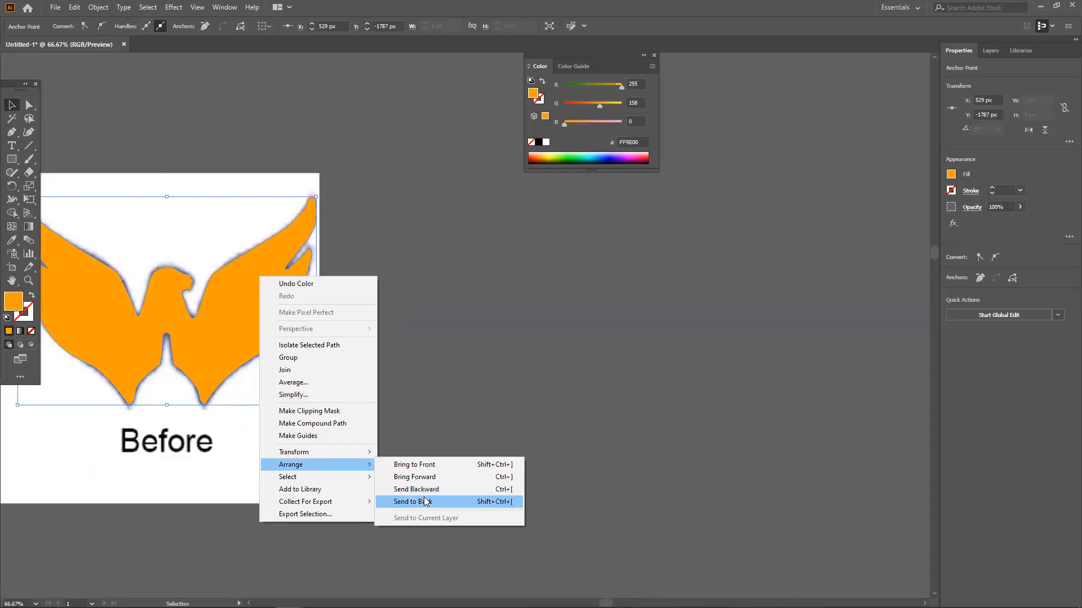
pyautogui.click(424, 500)
pyautogui.click(407, 384)
pyautogui.moveTo(414, 367); pyautogui.dragTo(176, 251)
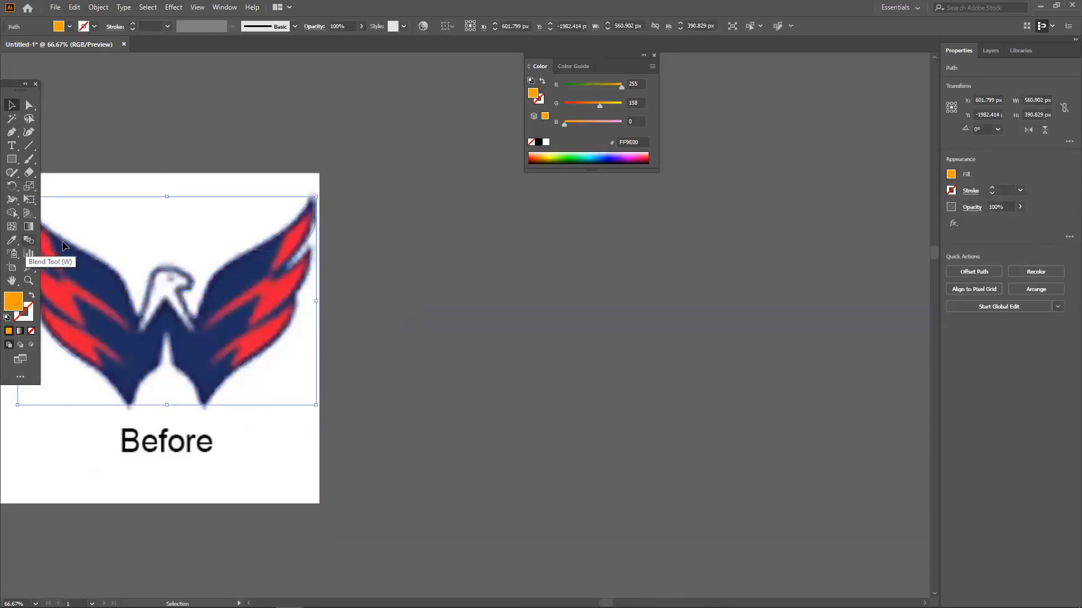
pyautogui.click(337, 292)
pyautogui.moveTo(322, 312); pyautogui.dragTo(390, 324)
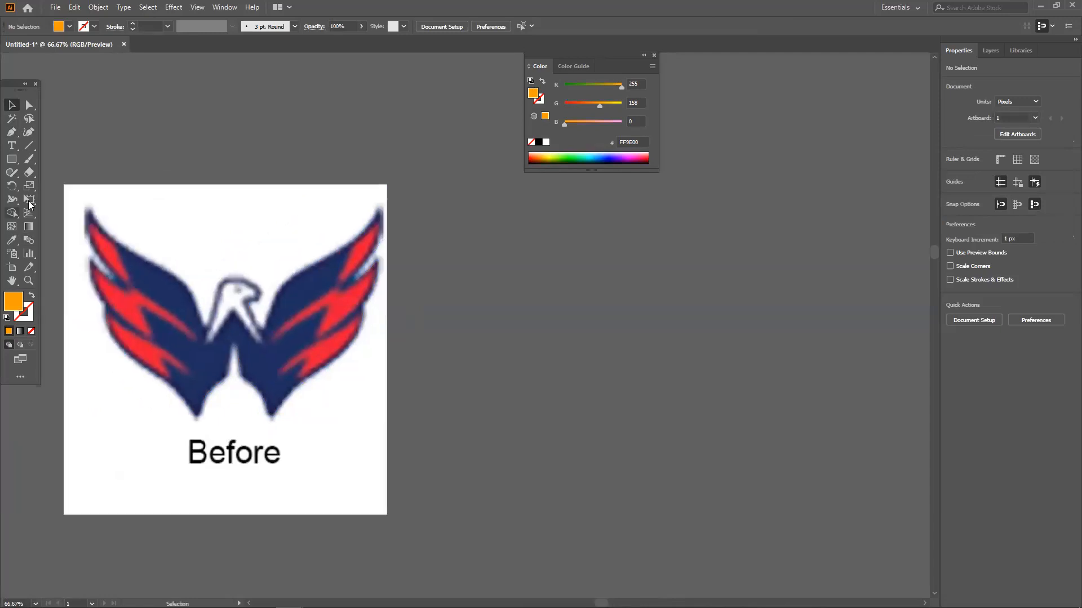
pyautogui.click(11, 132)
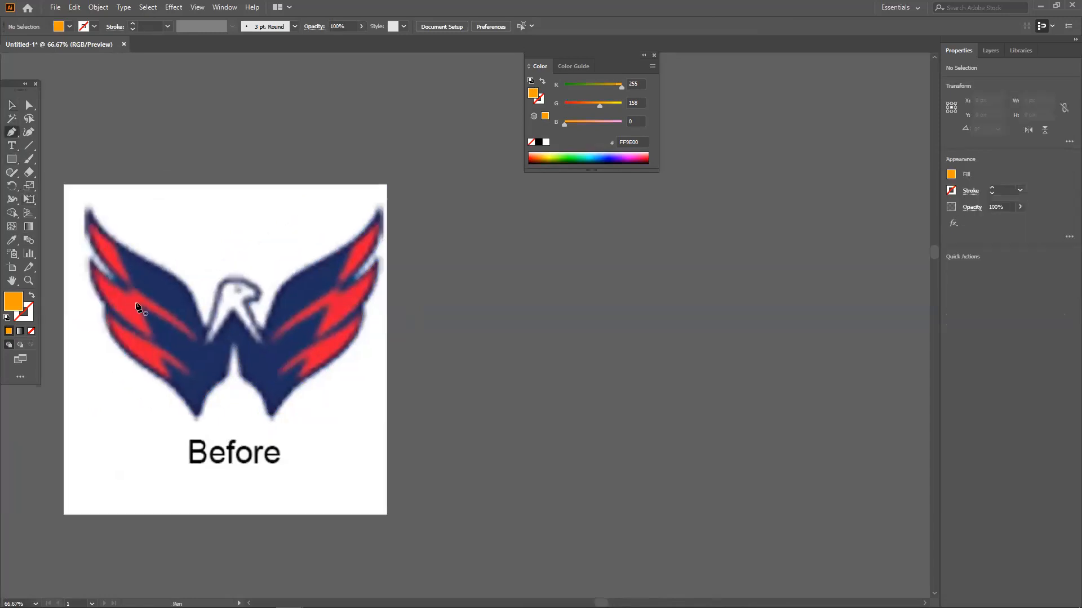
pyautogui.click(197, 342)
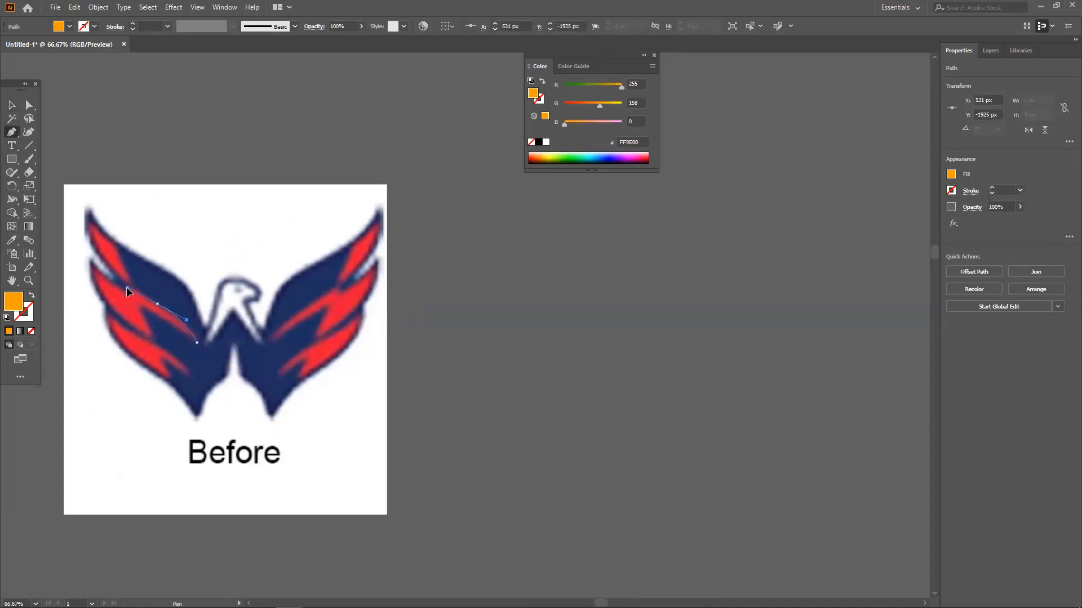
pyautogui.moveTo(123, 285); pyautogui.dragTo(177, 279)
pyautogui.press('space')
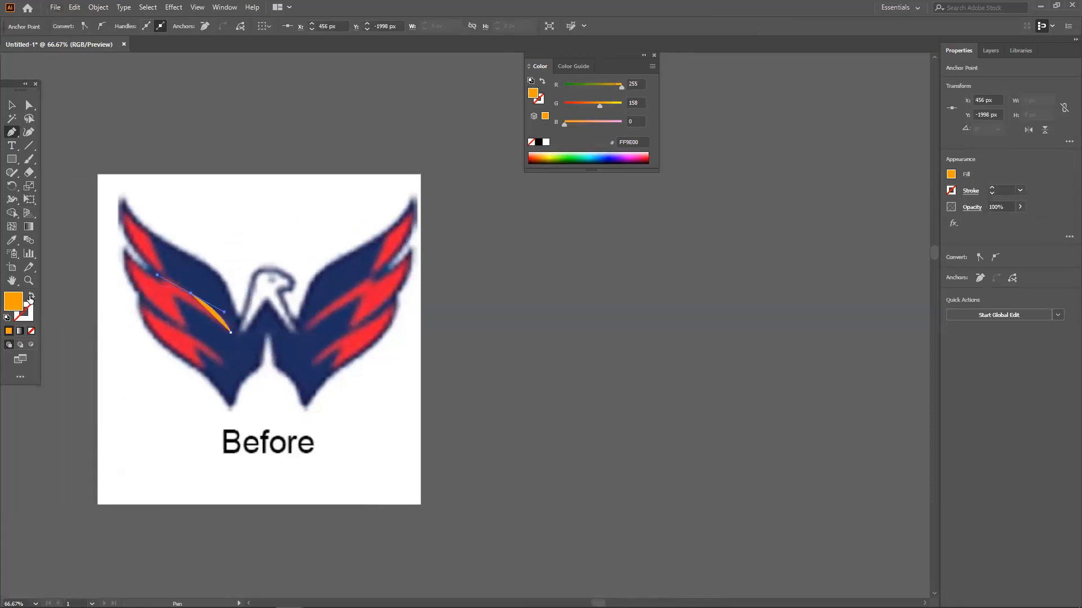
pyautogui.click(31, 332)
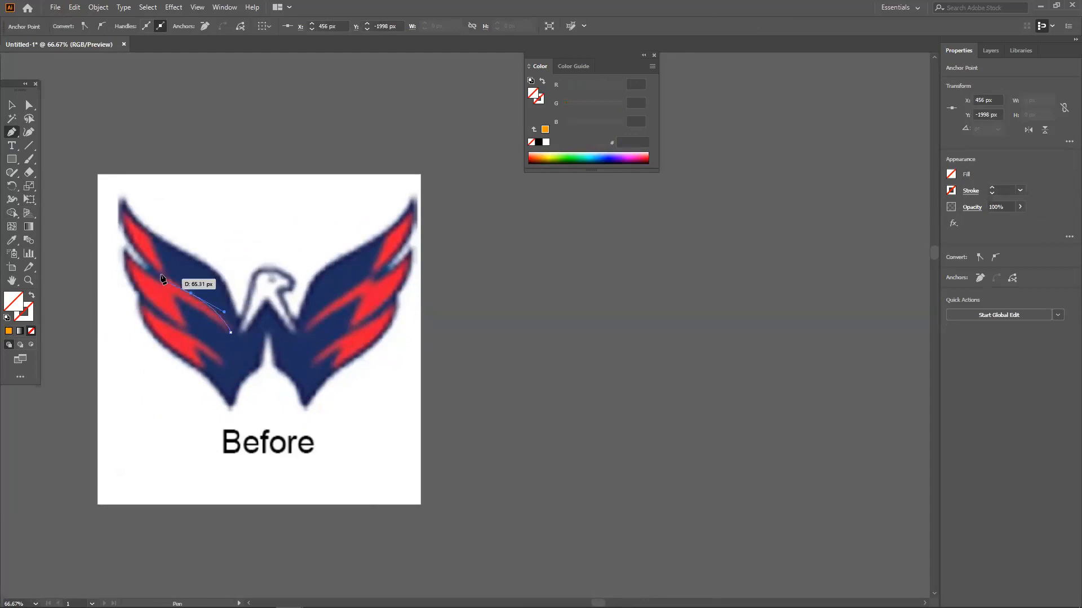
pyautogui.moveTo(168, 278); pyautogui.dragTo(161, 272)
pyautogui.hotkey('ctrl', 'z')
pyautogui.hotkey('ctrl', 'z')
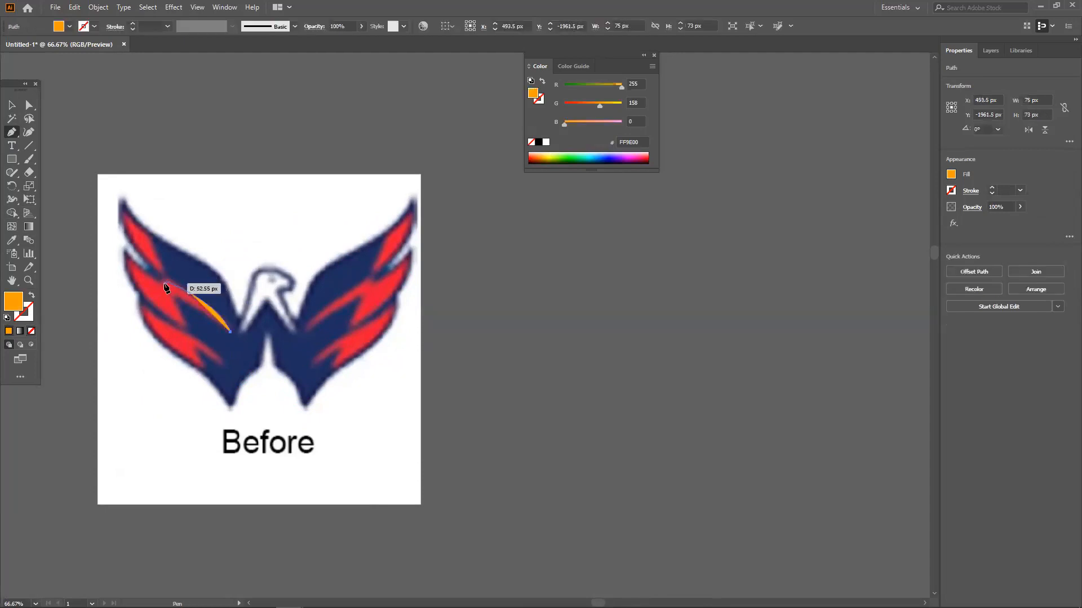
pyautogui.click(31, 331)
pyautogui.hotkey('ctrl', 'z')
pyautogui.hotkey('ctrl', 'z')
pyautogui.hotkey('ctrl', 'z')
pyautogui.press('p')
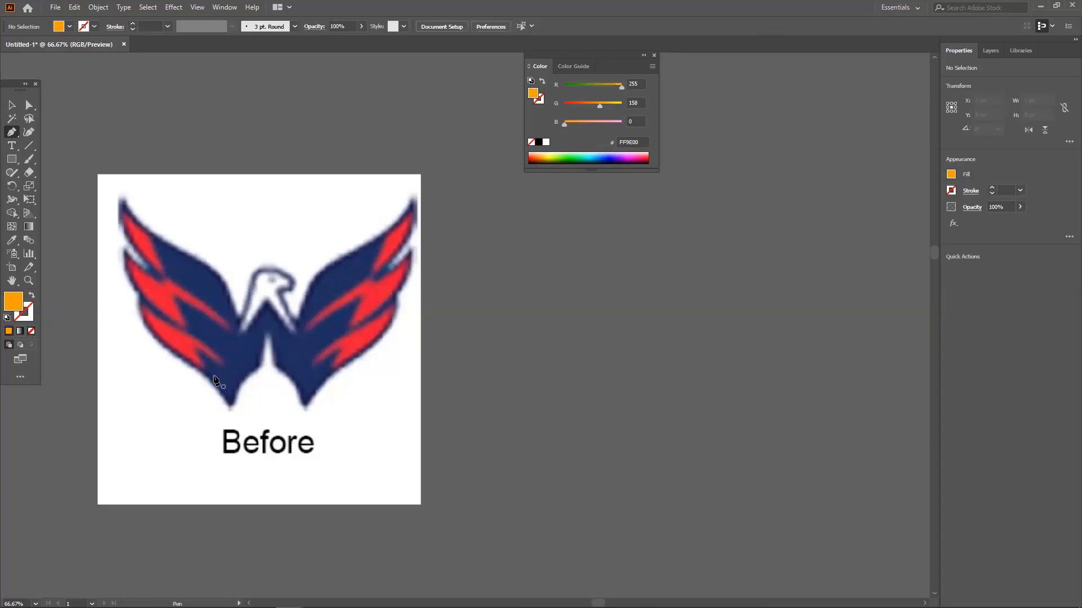
# Step: Trace the outer edge of the left wing's lowest red feather with the Pen tool, up and around its outer tip
pyautogui.keyDown('alt'); pyautogui.scroll(-3, 229, 389); pyautogui.keyUp('alt')
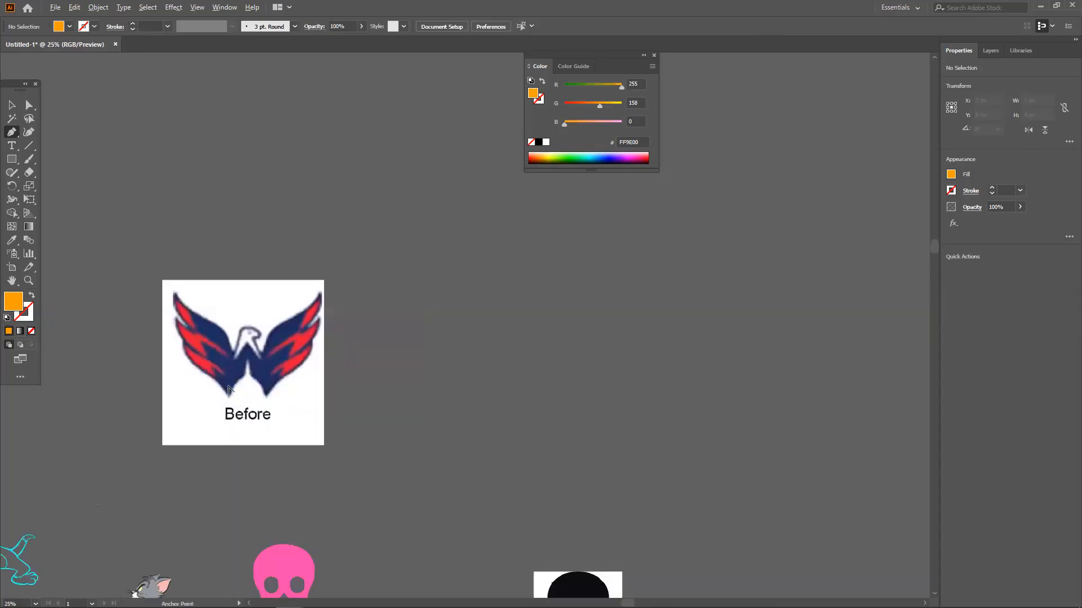
pyautogui.keyDown('alt'); pyautogui.scroll(4, 229, 390); pyautogui.keyUp('alt')
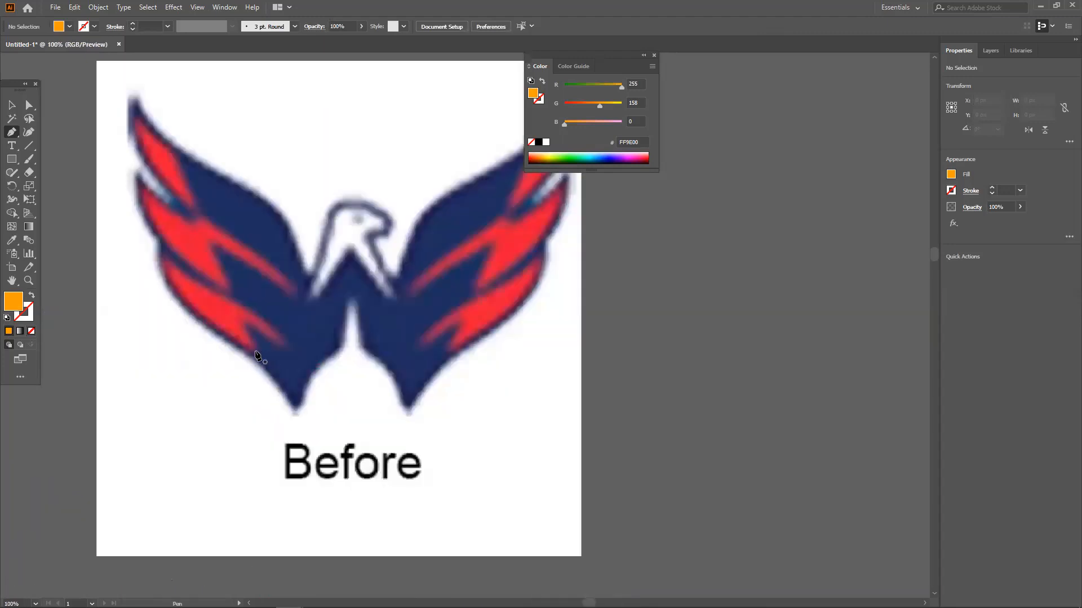
pyautogui.moveTo(250, 350); pyautogui.dragTo(218, 344)
pyautogui.hotkey('ctrl', 'z')
pyautogui.click(253, 352)
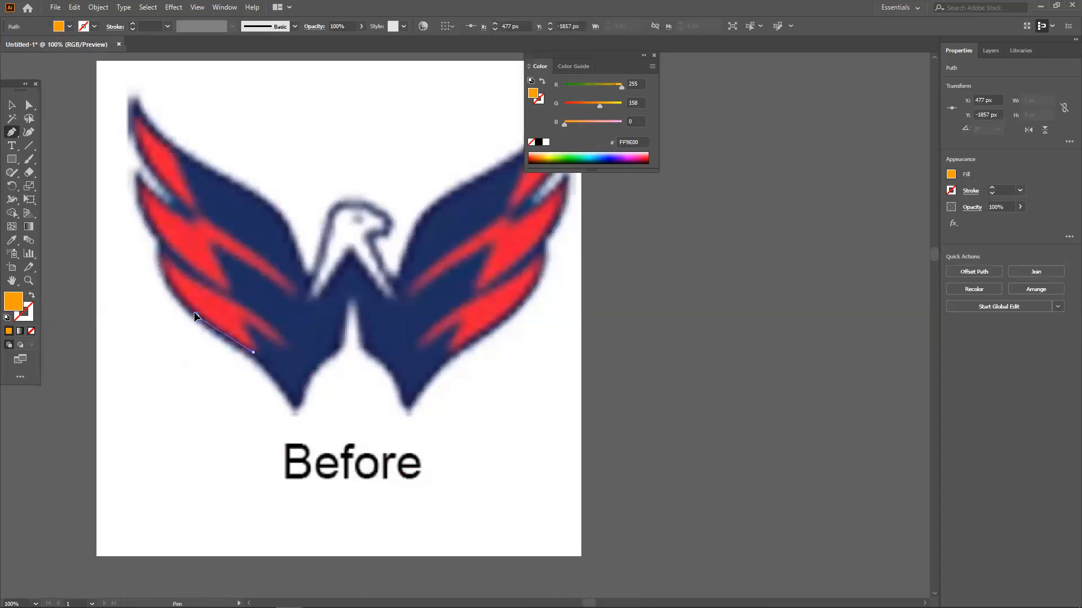
pyautogui.click(169, 308)
pyautogui.moveTo(161, 249); pyautogui.dragTo(187, 282)
pyautogui.hotkey('ctrl', 'z')
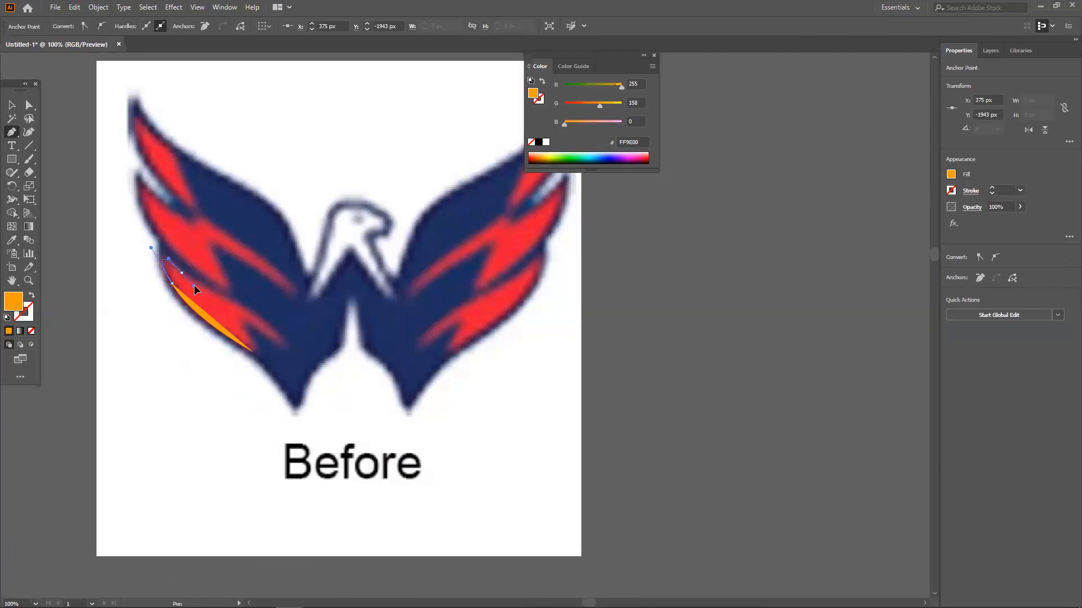
pyautogui.moveTo(197, 288); pyautogui.dragTo(197, 287)
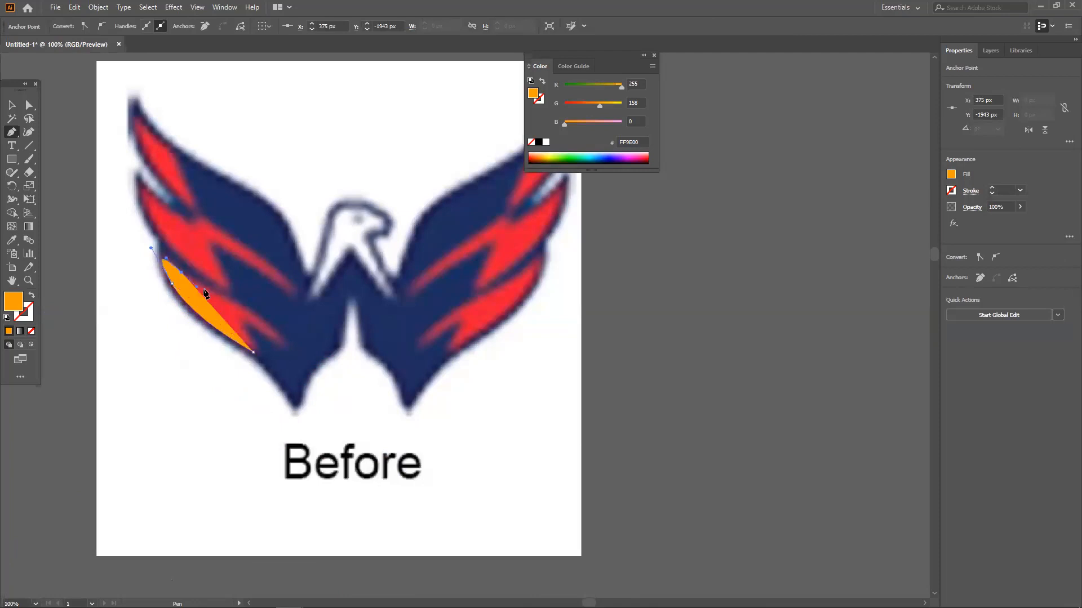
# Step: Continue the path along the lowest feather's upper edge to its inner point
pyautogui.moveTo(270, 332)
pyautogui.mouseDown()
pyautogui.moveTo(276, 338)
pyautogui.moveTo(245, 306)
pyautogui.moveTo(269, 337)
pyautogui.moveTo(259, 332)
pyautogui.mouseUp()
pyautogui.hotkey('ctrl', 'z')
pyautogui.hotkey('ctrl', 'z')
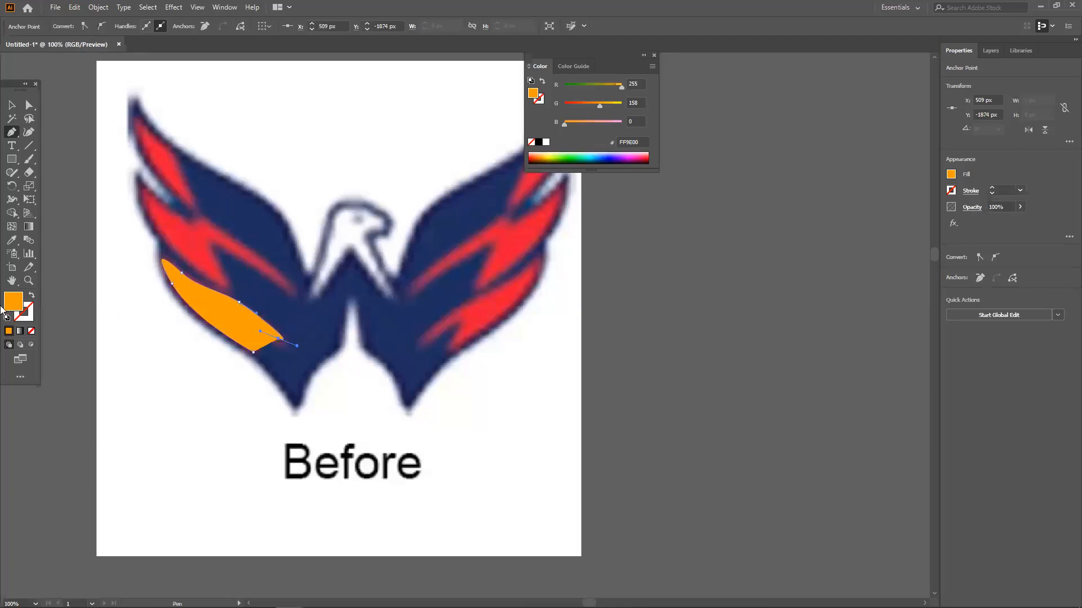
# Step: Swap the orange fill onto the stroke, trace the notch at the lowest feather's inner end, and close the outline
pyautogui.click(32, 298)
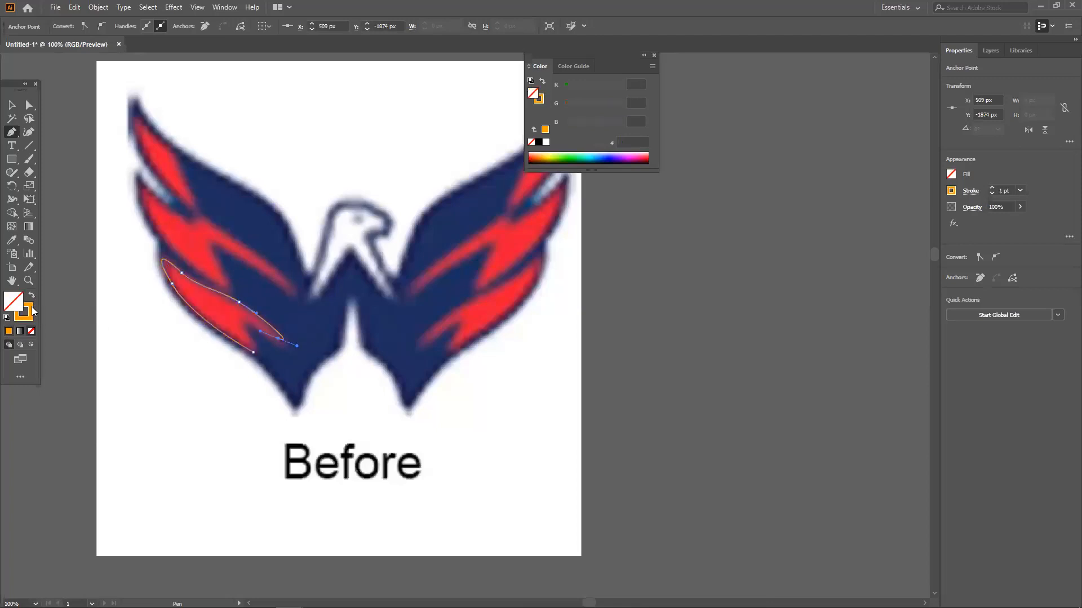
pyautogui.moveTo(245, 327); pyautogui.dragTo(250, 339)
pyautogui.click(252, 351)
pyautogui.moveTo(241, 350); pyautogui.dragTo(241, 350)
pyautogui.click(238, 302)
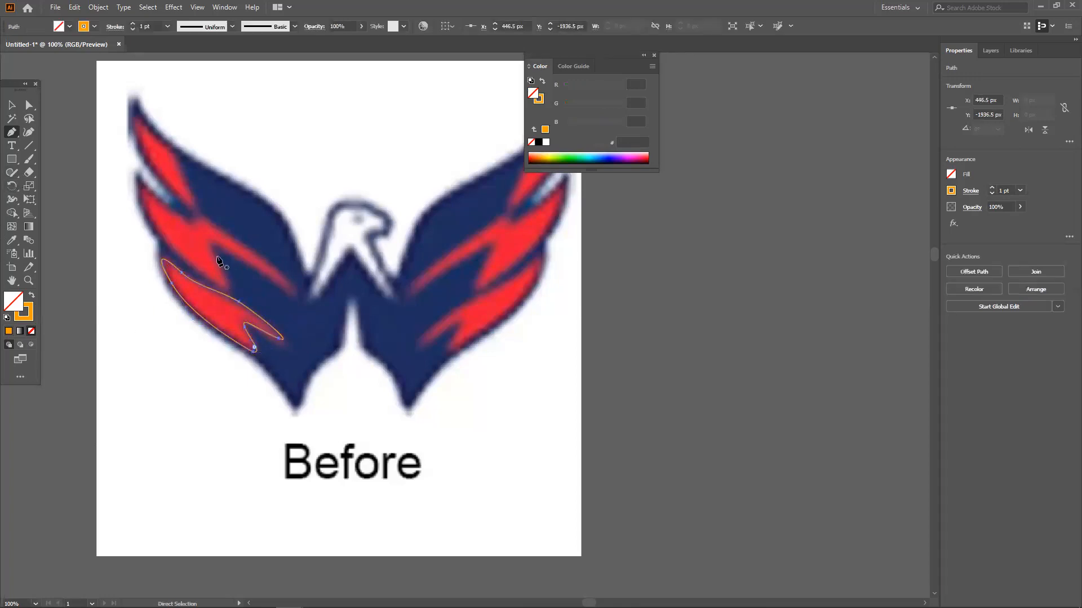
# Step: Trace the left wing's middle red feather from its notch around the lower point, up the outer edge and back from the tip
pyautogui.click(223, 265)
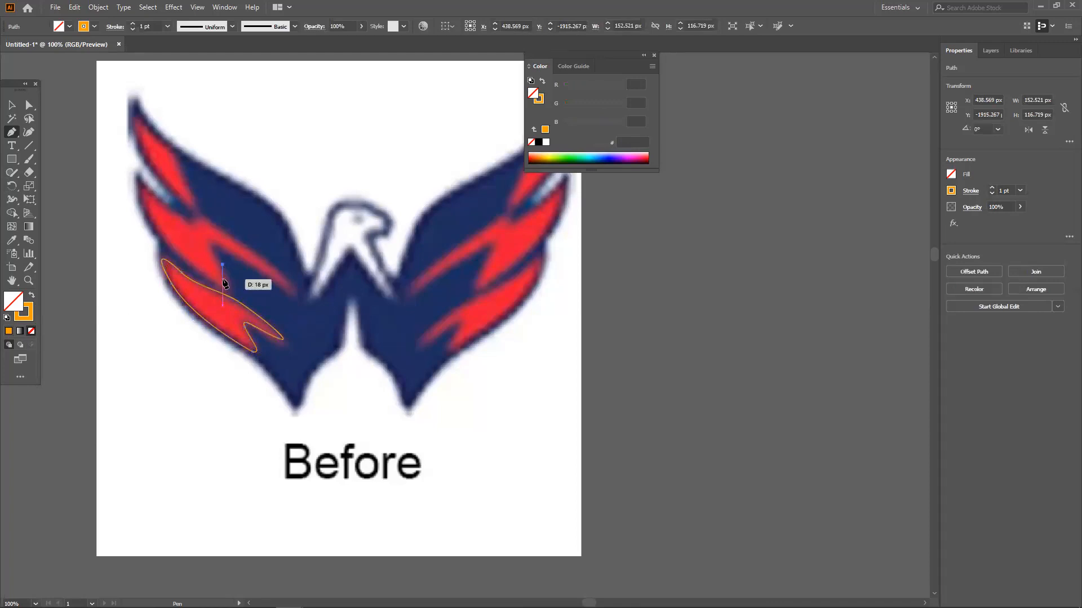
pyautogui.moveTo(224, 290); pyautogui.dragTo(139, 177)
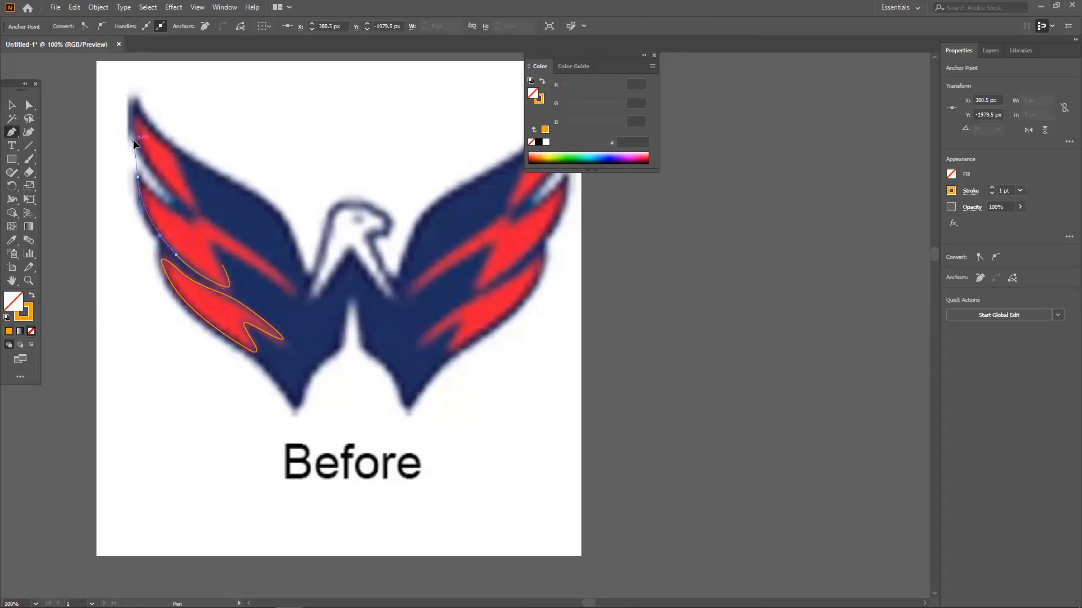
pyautogui.moveTo(134, 137); pyautogui.dragTo(136, 133)
pyautogui.moveTo(142, 184); pyautogui.dragTo(204, 227)
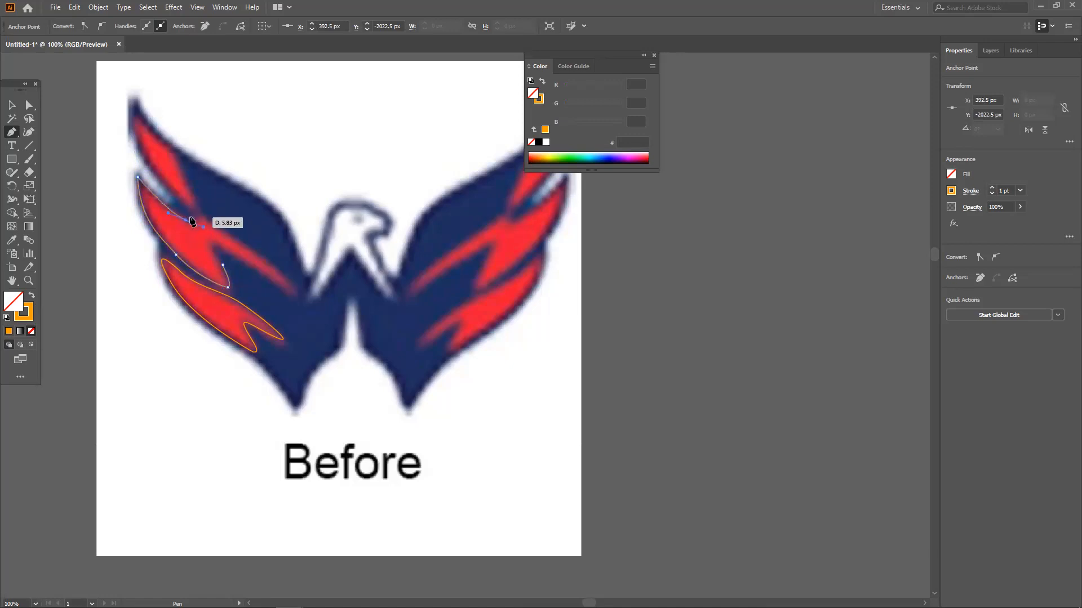
# Step: Continue the middle feather's path along its upper edge and around the long inner point
pyautogui.moveTo(208, 221); pyautogui.dragTo(223, 230)
pyautogui.moveTo(228, 287)
pyautogui.mouseDown()
pyautogui.moveTo(275, 272)
pyautogui.moveTo(295, 288)
pyautogui.moveTo(292, 308)
pyautogui.mouseUp()
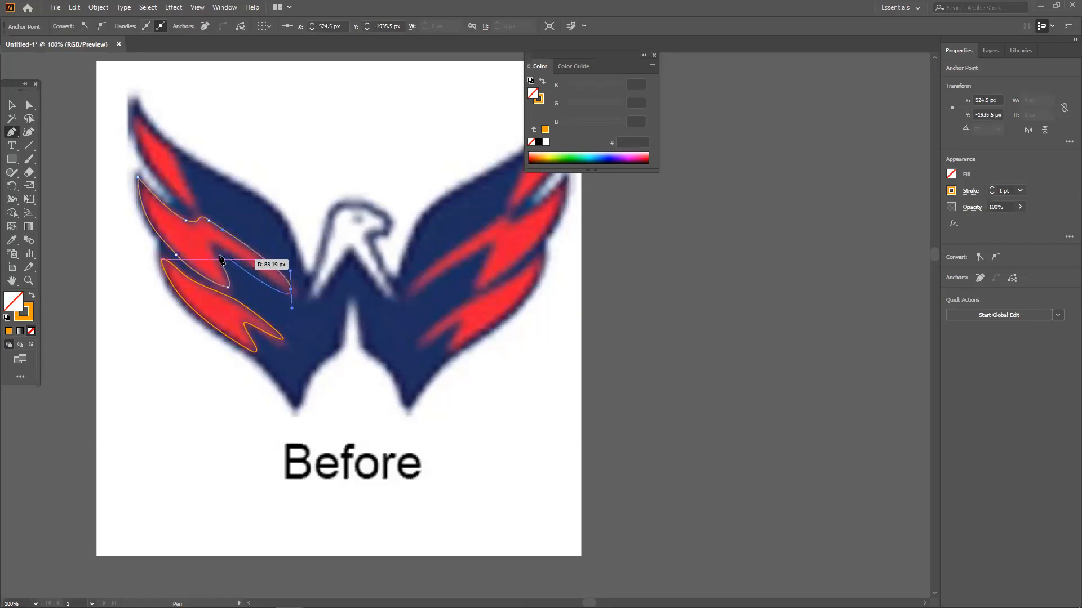
pyautogui.moveTo(222, 249); pyautogui.dragTo(188, 232)
pyautogui.press('ctrl')
pyautogui.hotkey('ctrl', 'z')
pyautogui.hotkey('ctrl', 'z')
pyautogui.click(282, 274)
pyautogui.moveTo(287, 279); pyautogui.dragTo(278, 286)
pyautogui.click(228, 252)
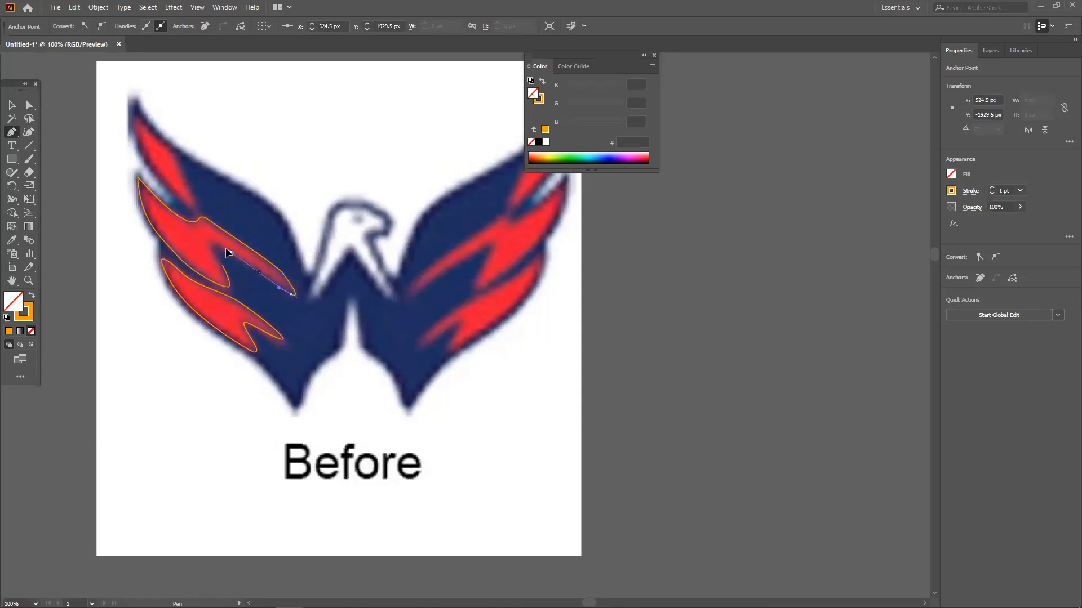
# Step: Trace the middle feather's lower inner edge back into the notch and close the outline
pyautogui.moveTo(212, 243); pyautogui.dragTo(221, 268)
pyautogui.click(223, 265)
pyautogui.hotkey('ctrl', 'z')
pyautogui.click(232, 251)
pyautogui.click(216, 250)
pyautogui.moveTo(220, 255); pyautogui.dragTo(222, 264)
# Step: Trace a closed outline around the left wing's topmost red feather
pyautogui.scroll(4, 231, 304)
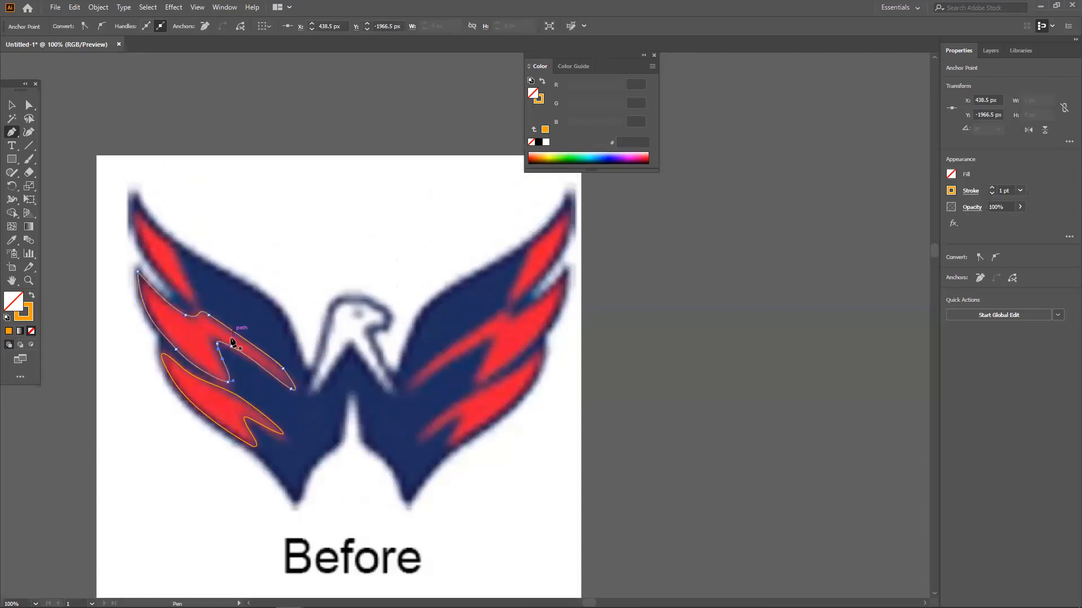
pyautogui.click(136, 212)
pyautogui.moveTo(157, 239); pyautogui.dragTo(175, 260)
pyautogui.hotkey('ctrl', 'z')
pyautogui.hotkey('ctrl', 'z')
pyautogui.click(147, 224)
pyautogui.hotkey('ctrl', 'z')
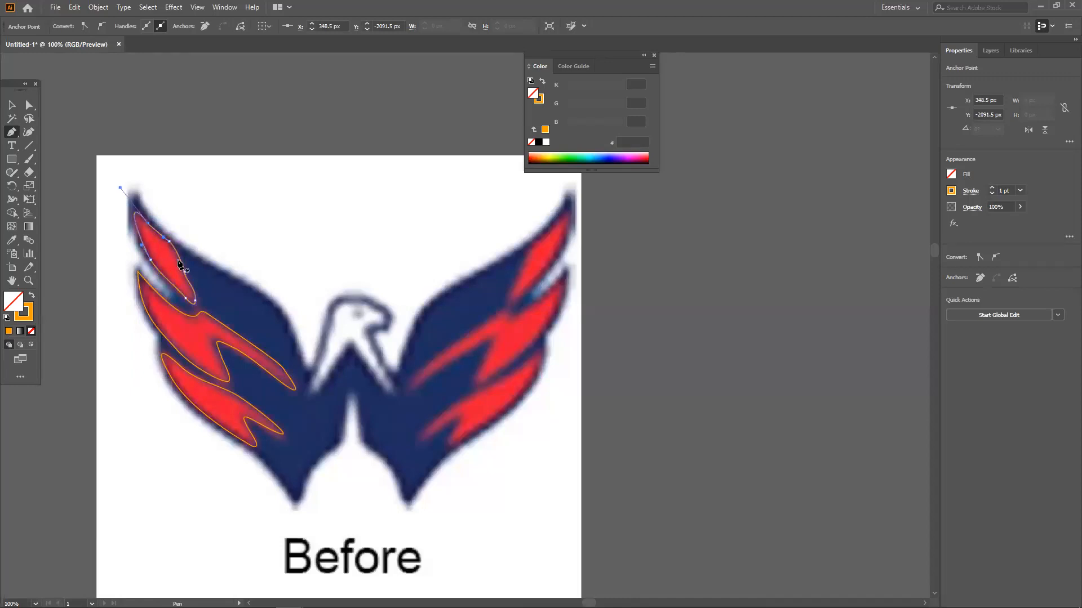
# Step: Select the three traced left-wing feathers and swap their orange stroke to a fill
pyautogui.click(12, 105)
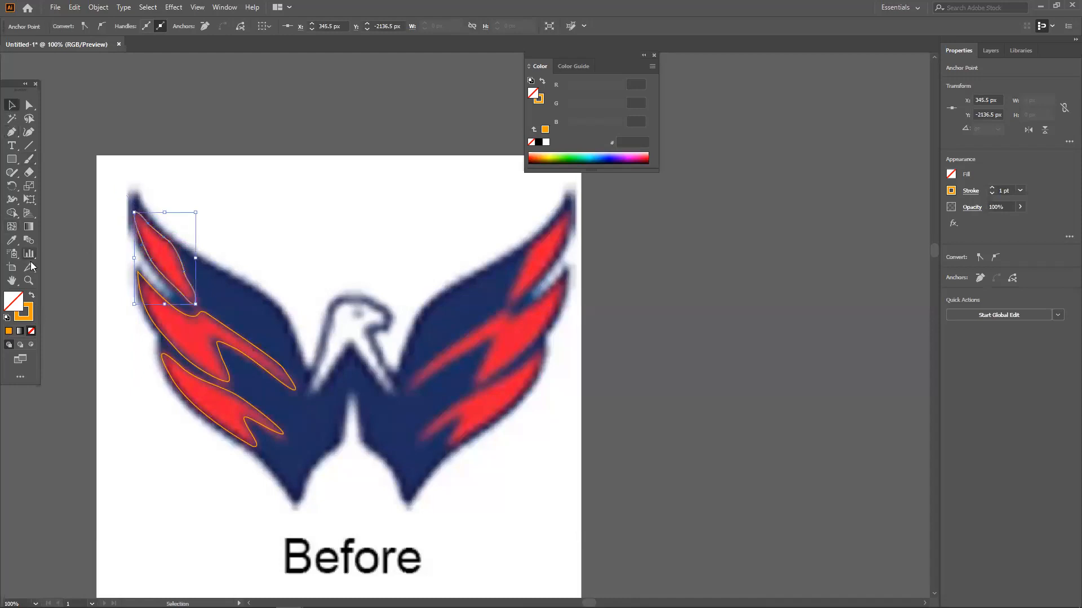
pyautogui.keyDown('shift'); pyautogui.click(203, 316); pyautogui.keyUp('shift')
pyautogui.keyDown('shift'); pyautogui.click(246, 405); pyautogui.keyUp('shift')
pyautogui.click(32, 295)
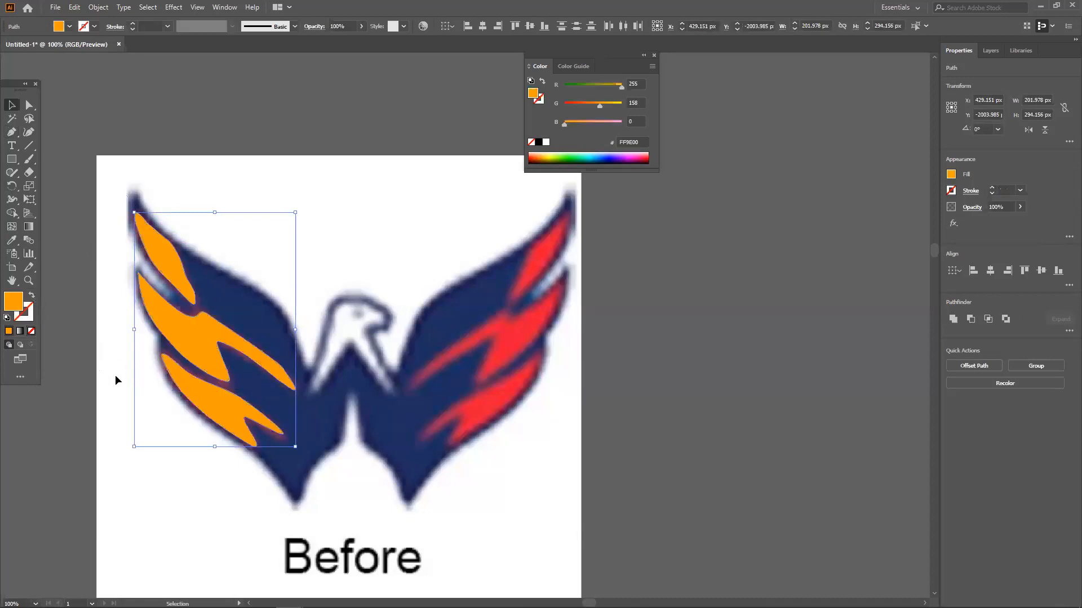
pyautogui.click(86, 417)
# Step: Select the three orange feathers and duplicate them toward the right wing
pyautogui.click(206, 370)
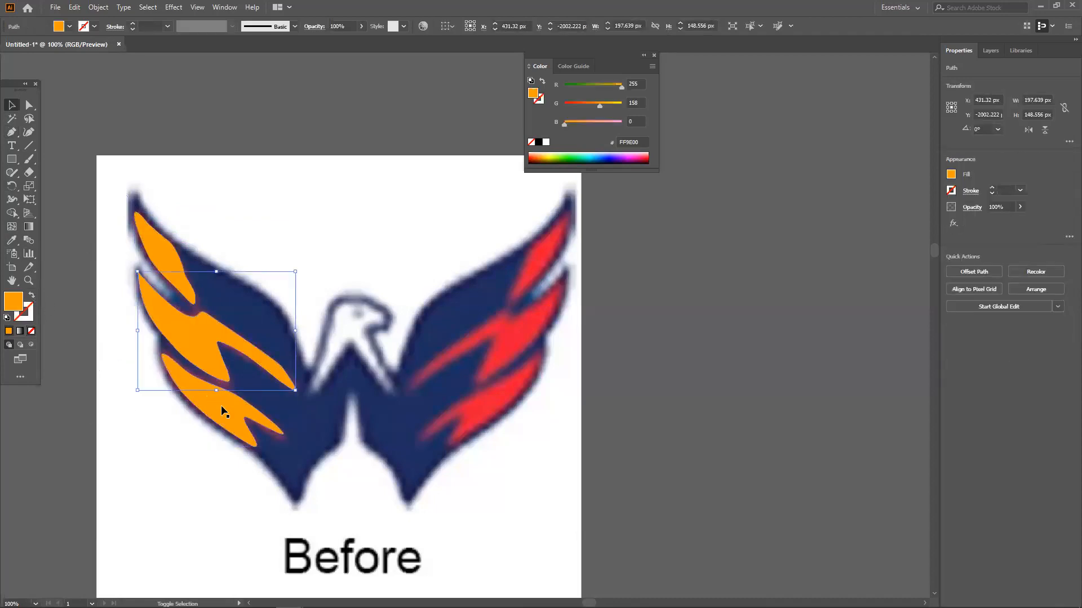
pyautogui.keyDown('shift'); pyautogui.click(222, 407); pyautogui.keyUp('shift')
pyautogui.keyDown('shift'); pyautogui.click(165, 256); pyautogui.keyUp('shift')
pyautogui.keyDown('alt'); pyautogui.moveTo(190, 346); pyautogui.dragTo(378, 342); pyautogui.keyUp('alt')
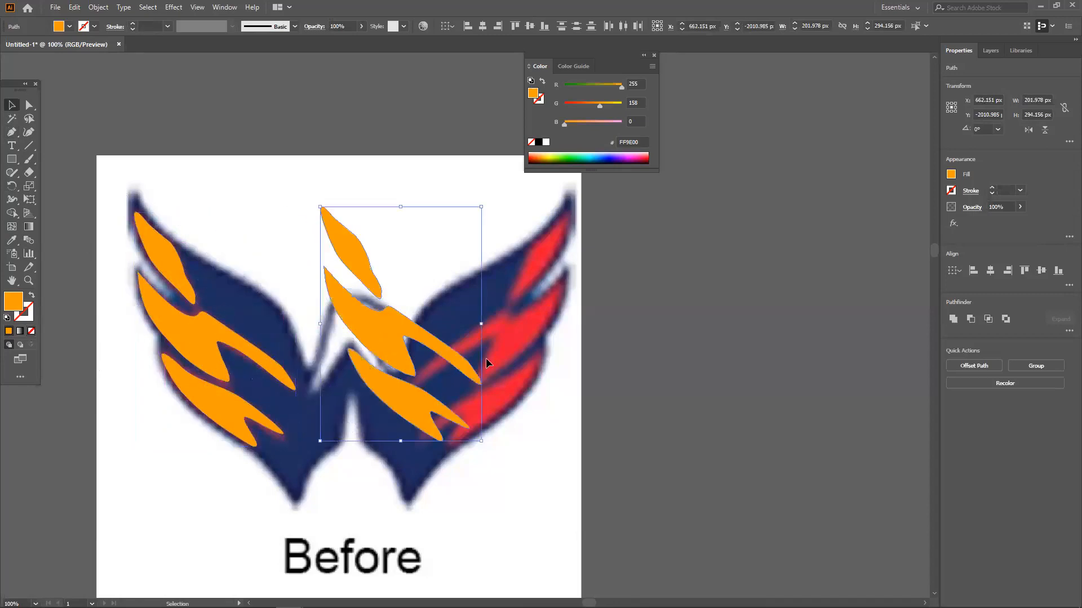
# Step: Reflect the copied feathers left to right and place them over the right wing's red feathers
pyautogui.rightClick(367, 341)
pyautogui.moveTo(411, 500)
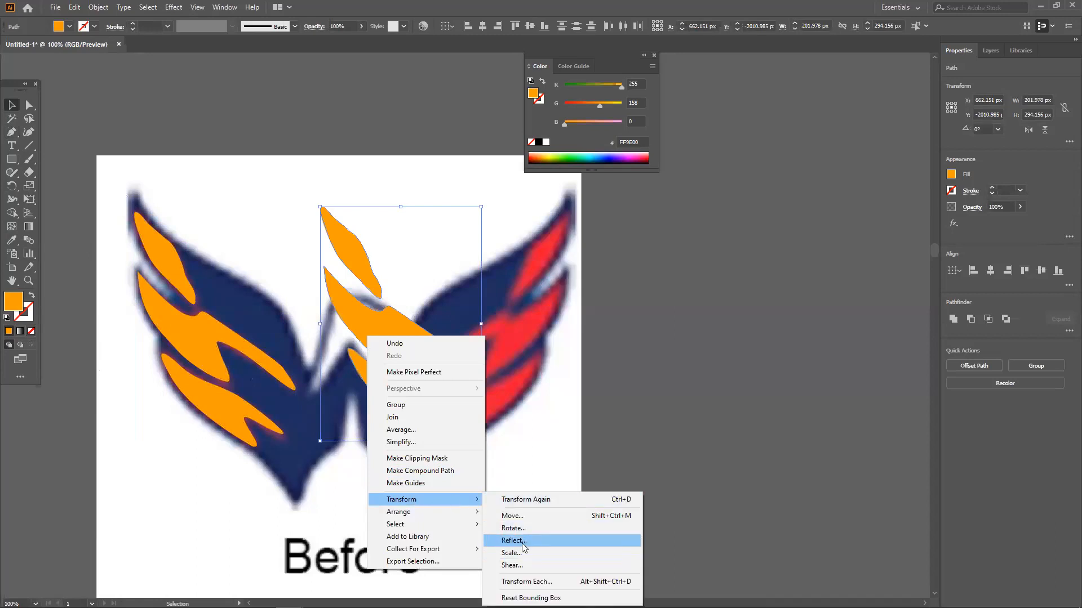
pyautogui.press('Return')
pyautogui.click(553, 389)
pyautogui.moveTo(411, 332); pyautogui.dragTo(499, 335)
pyautogui.click(678, 346)
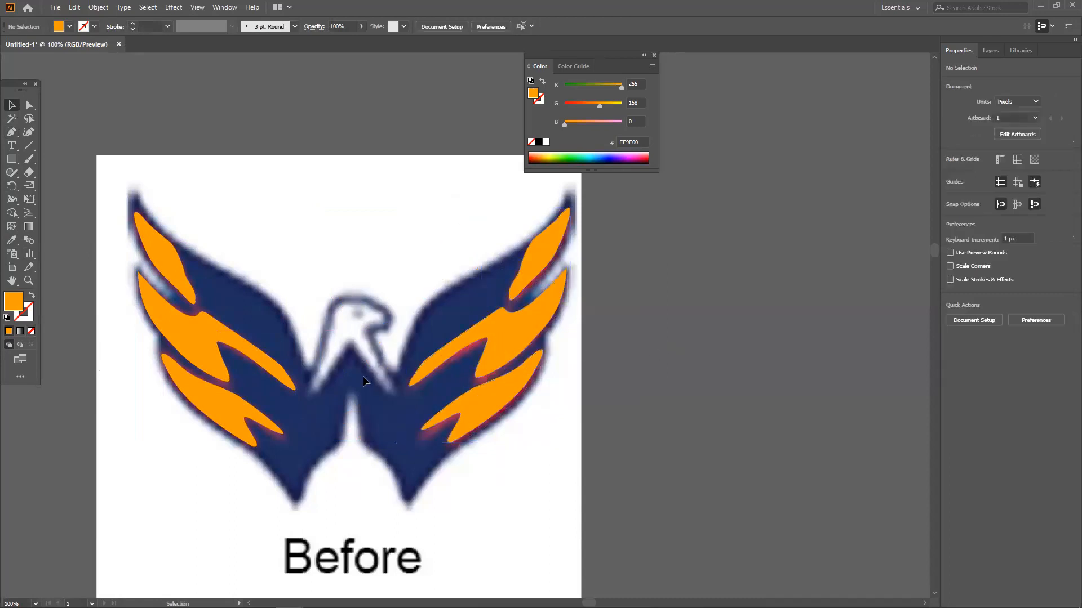
# Step: Delete the three mirrored feather copies from the right wing
pyautogui.click(12, 132)
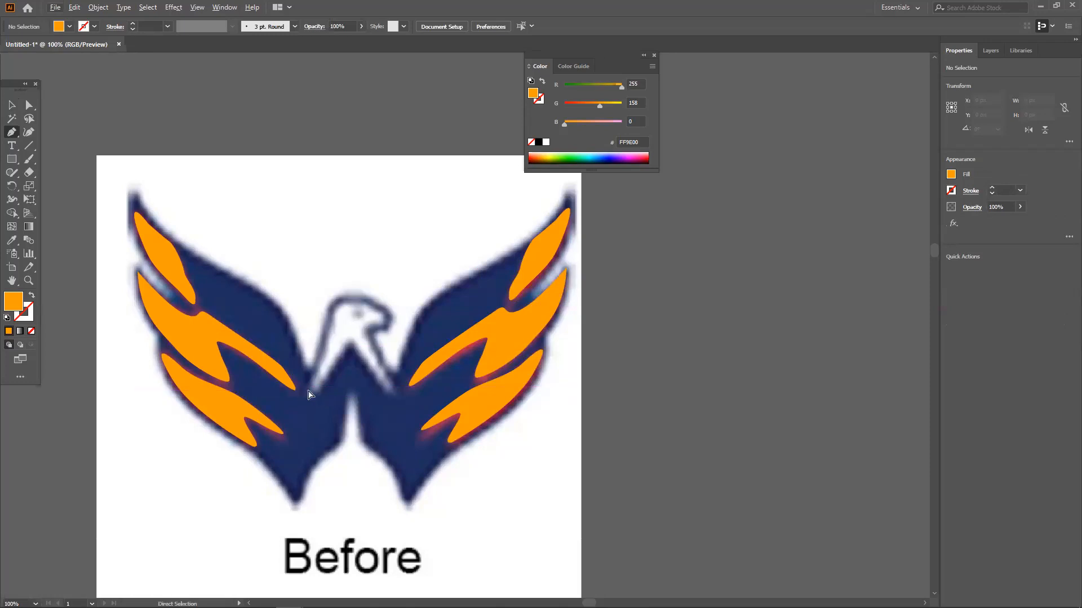
pyautogui.hotkey('ctrl', 'z')
pyautogui.click(12, 106)
pyautogui.moveTo(452, 327); pyautogui.dragTo(541, 333)
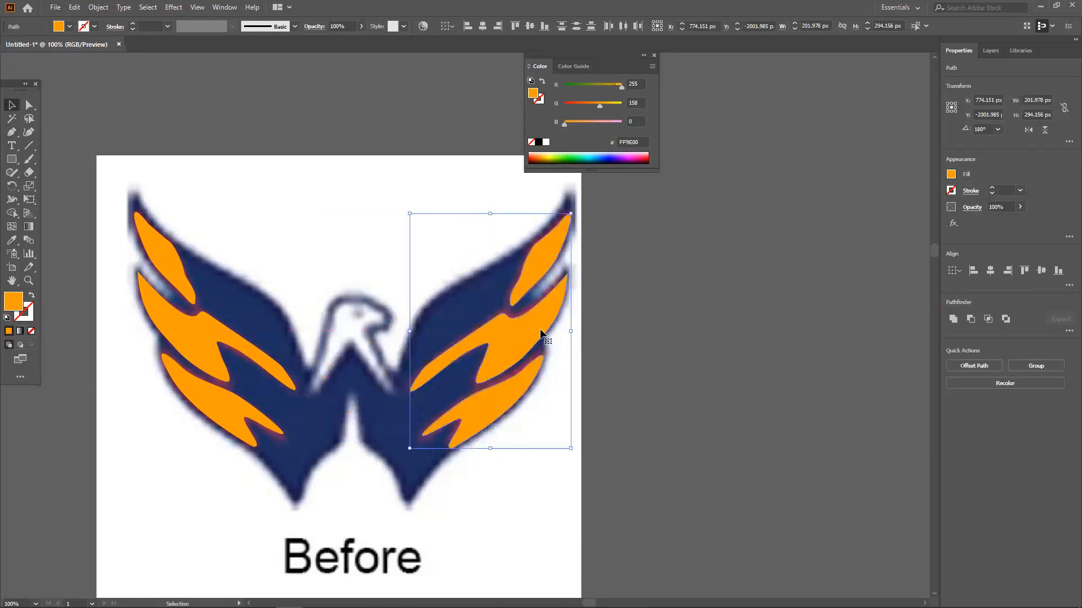
pyautogui.press('Delete')
# Step: Duplicate the three orange left-wing feathers straight across toward the right wing, level with the originals
pyautogui.click(222, 414)
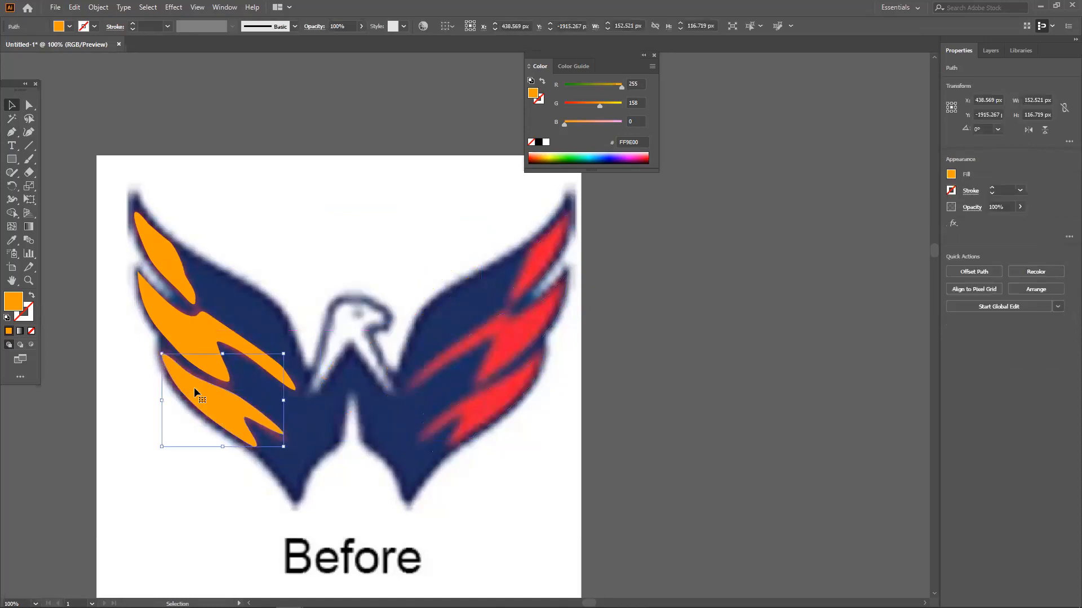
pyautogui.keyDown('shift'); pyautogui.click(192, 344); pyautogui.keyUp('shift')
pyautogui.keyDown('shift'); pyautogui.click(165, 257); pyautogui.keyUp('shift')
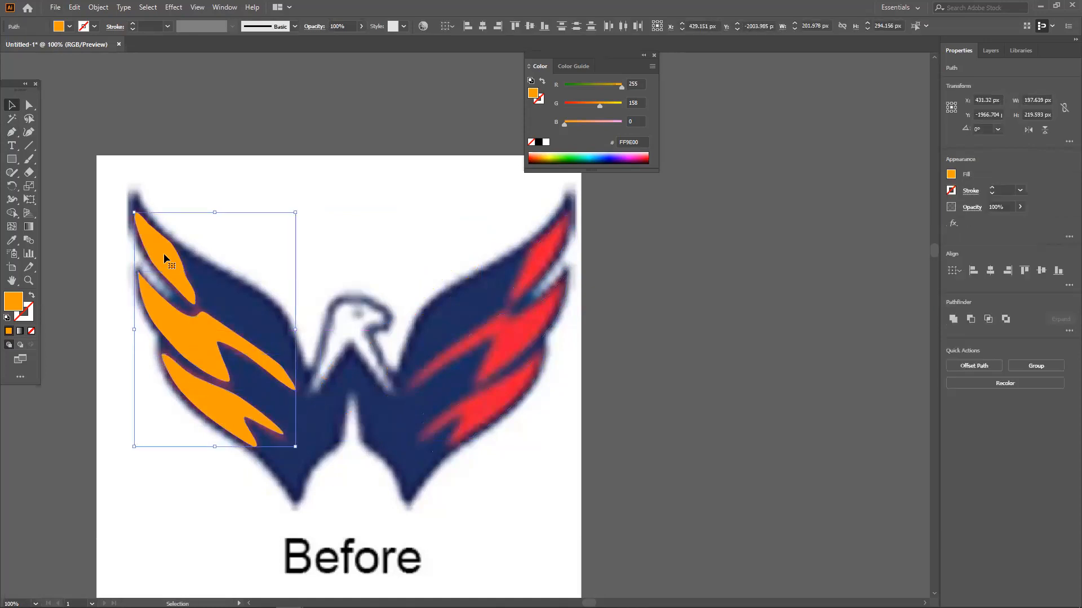
pyautogui.moveTo(164, 252); pyautogui.dragTo(322, 242)
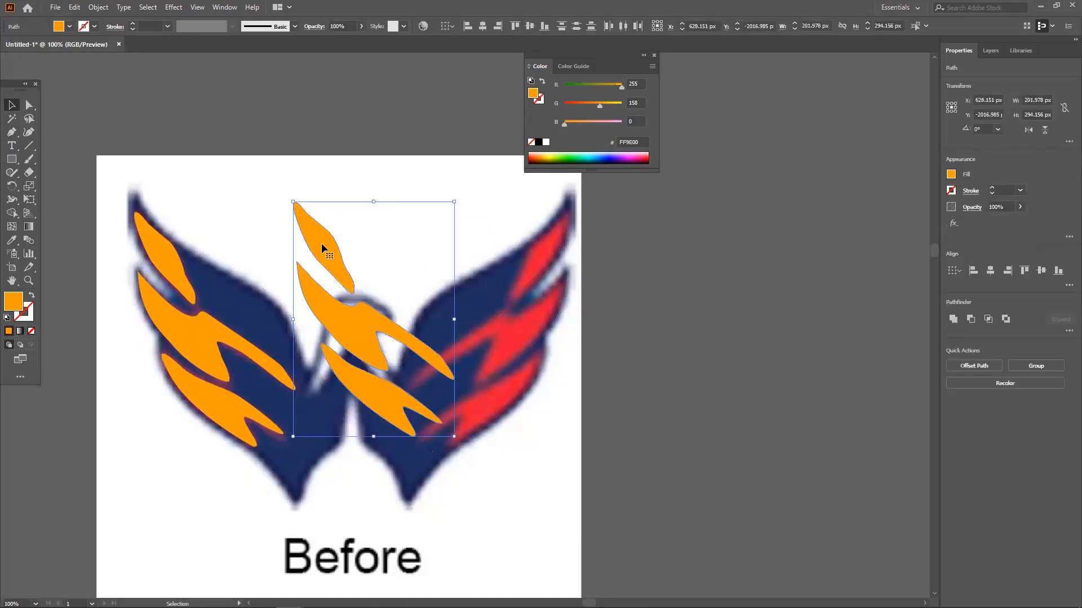
pyautogui.hotkey('ctrl', 'z')
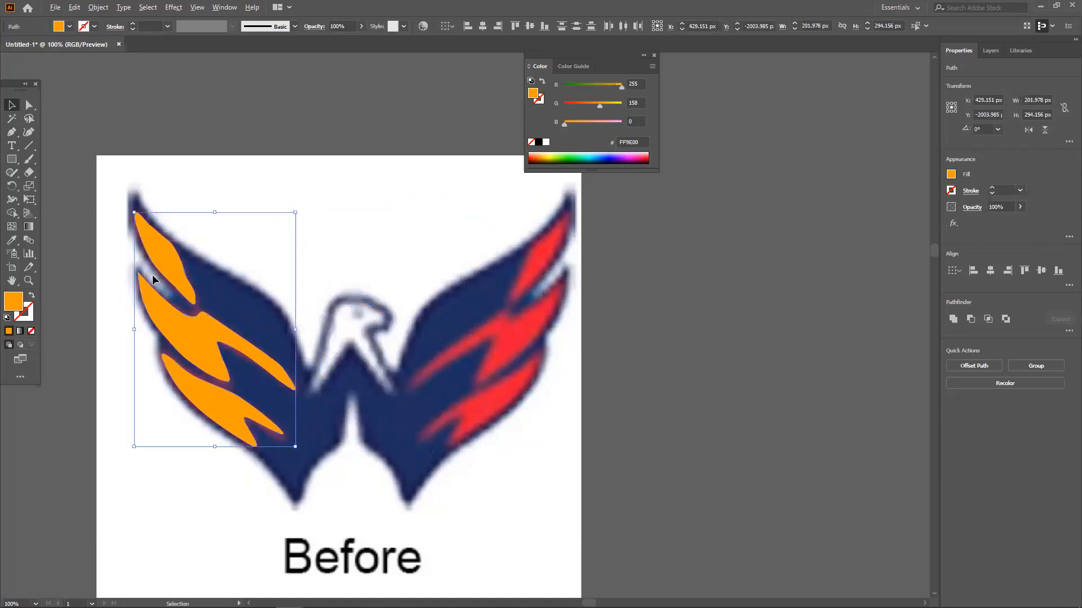
pyautogui.moveTo(166, 261); pyautogui.dragTo(323, 266)
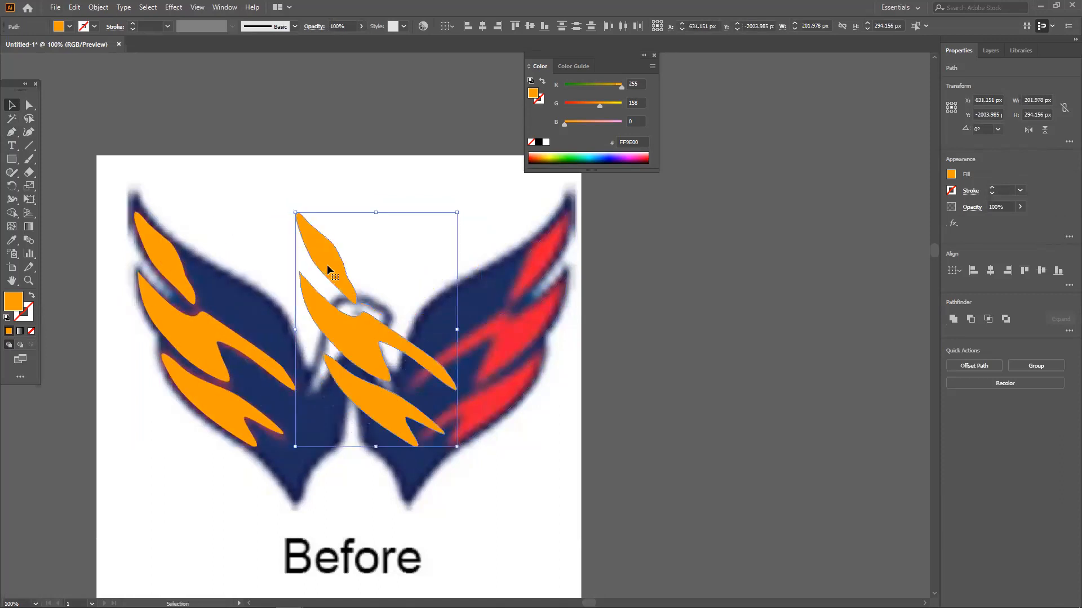
# Step: Reflect the copied feathers across the vertical axis and align them over the right wing's red feathers
pyautogui.rightClick(328, 265)
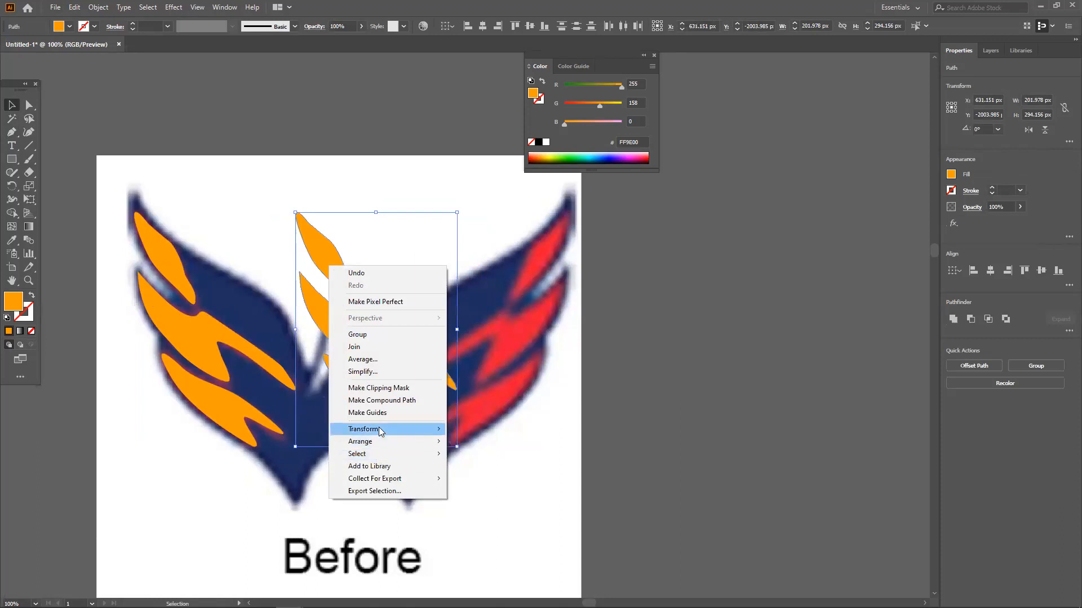
pyautogui.moveTo(383, 429)
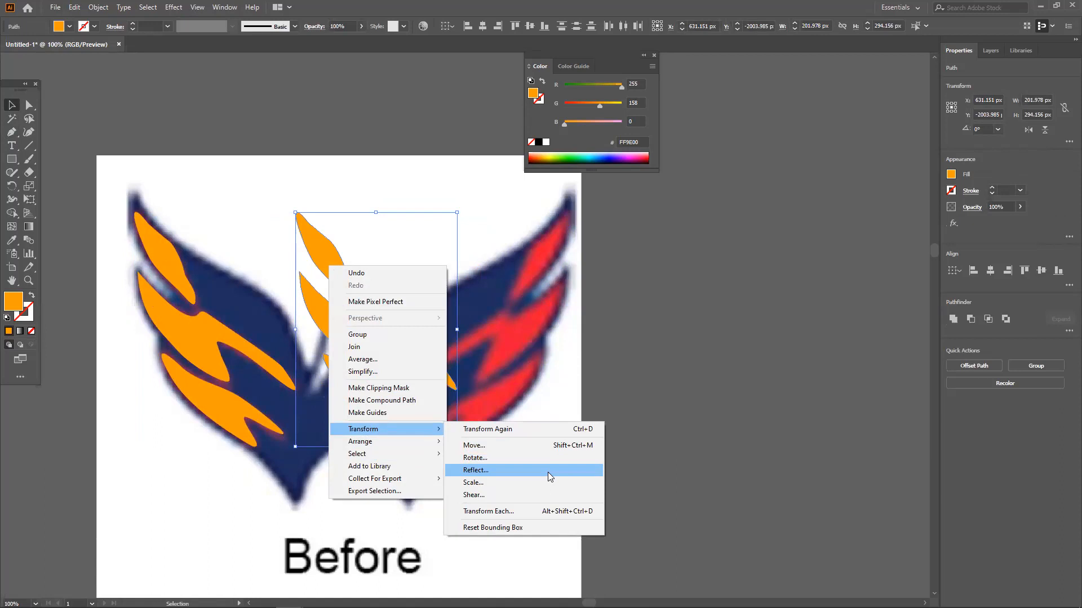
pyautogui.click(549, 473)
pyautogui.click(485, 354)
pyautogui.click(483, 355)
pyautogui.click(484, 355)
pyautogui.click(483, 355)
pyautogui.click(484, 355)
pyautogui.click(484, 355)
pyautogui.click(484, 355)
pyautogui.click(484, 355)
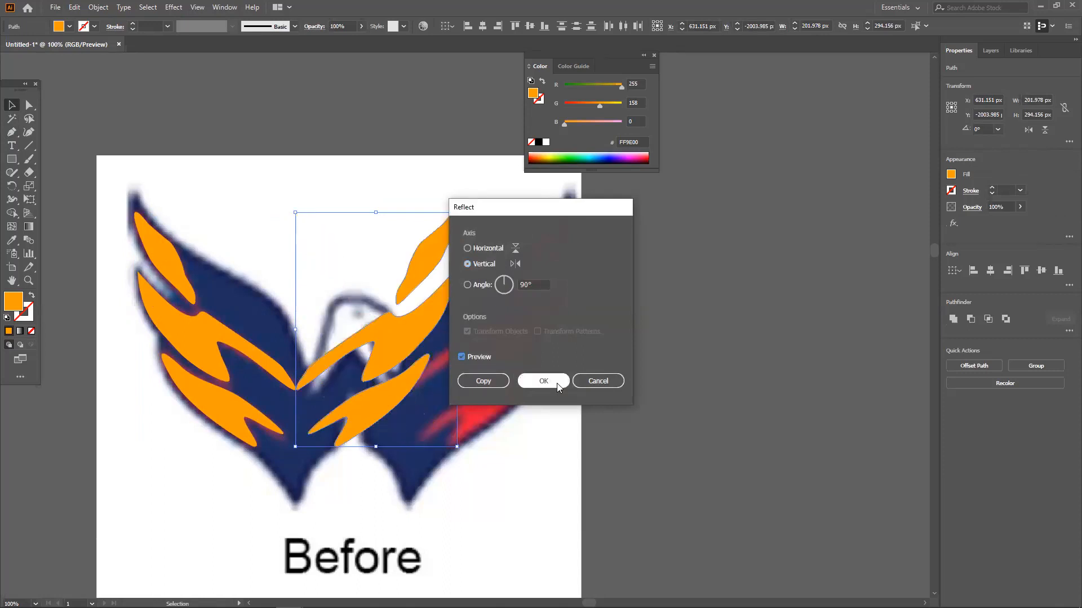
pyautogui.click(556, 382)
pyautogui.moveTo(390, 343); pyautogui.dragTo(503, 346)
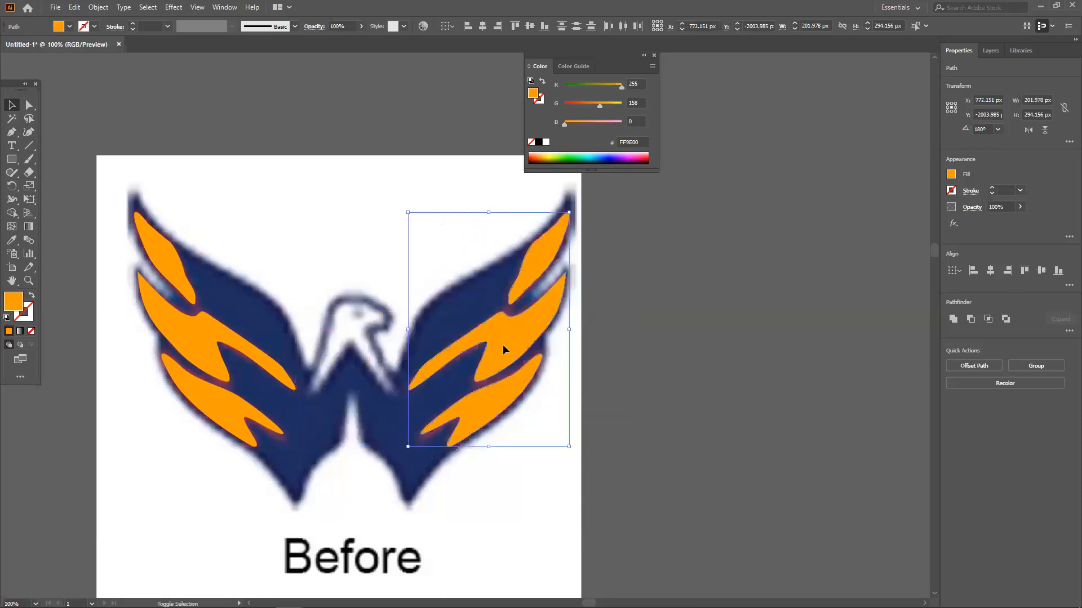
pyautogui.click(616, 356)
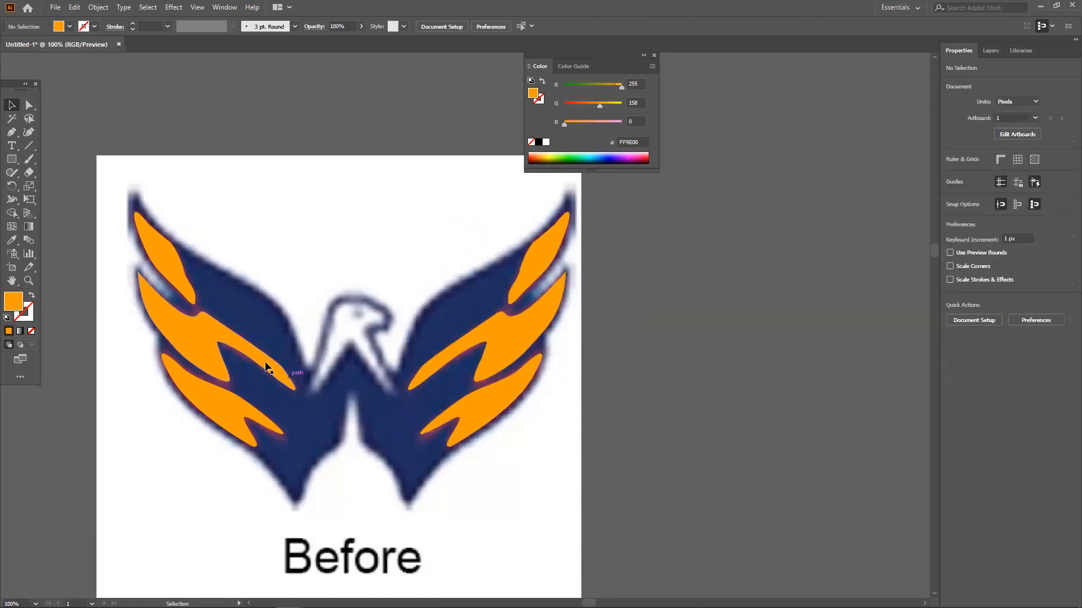
# Step: Trace the eagle head's outline with the Pen tool from the neck's left base up over the crown and around to the beak
pyautogui.click(12, 132)
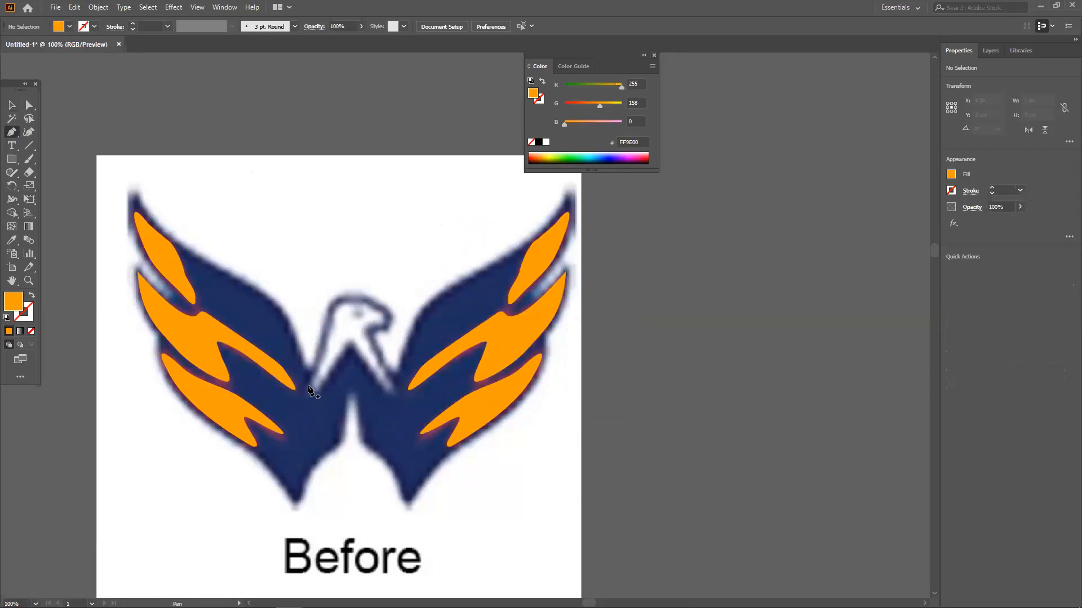
pyautogui.click(311, 381)
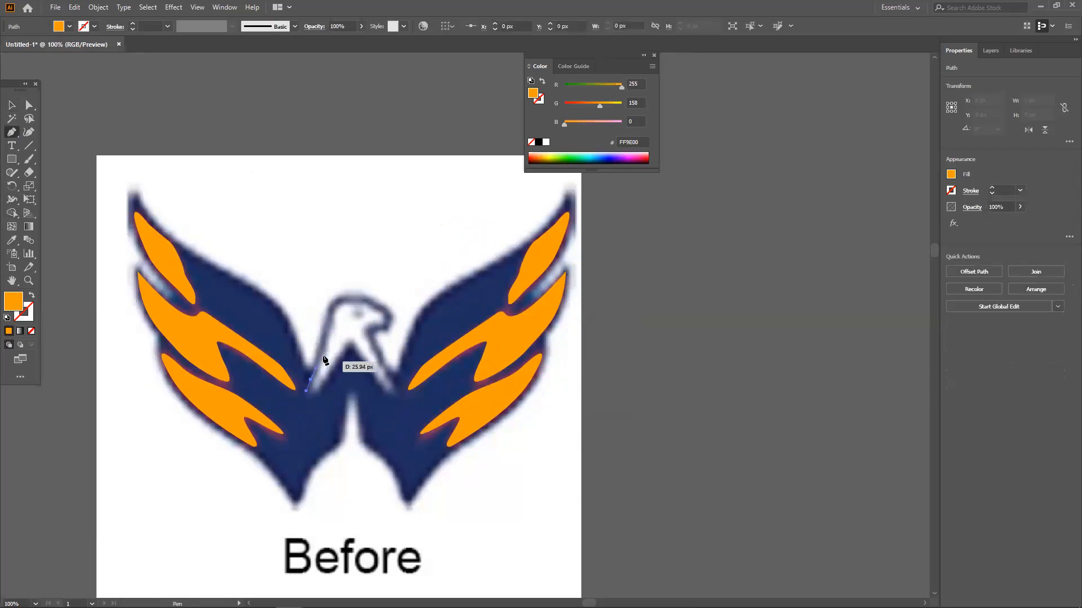
pyautogui.click(326, 331)
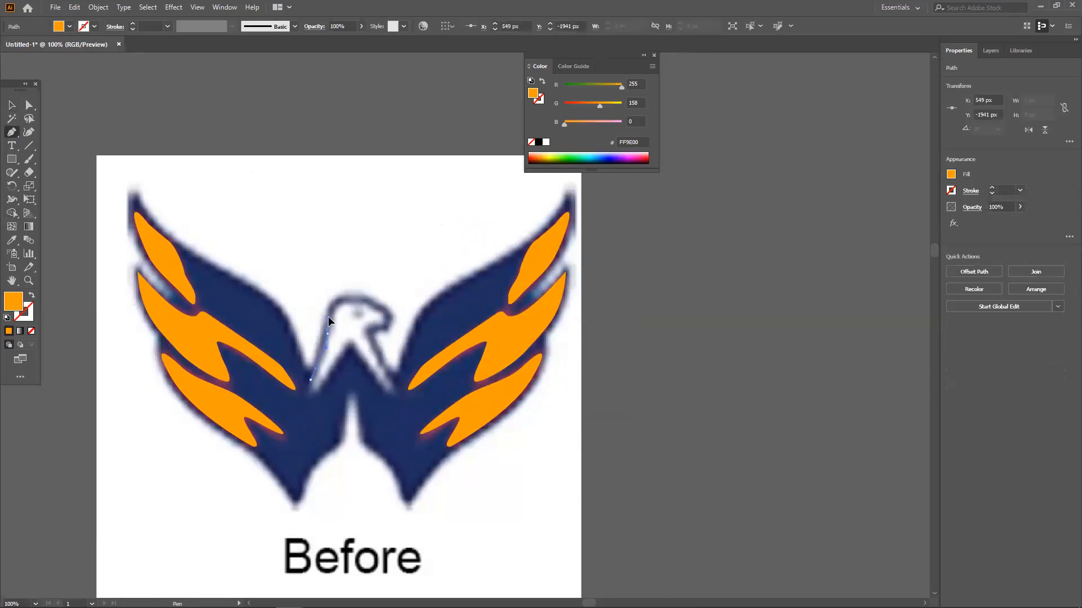
pyautogui.moveTo(328, 316); pyautogui.dragTo(331, 322)
pyautogui.moveTo(329, 321); pyautogui.dragTo(379, 309)
pyautogui.hotkey('ctrl', 'z')
pyautogui.hotkey('ctrl', 'z')
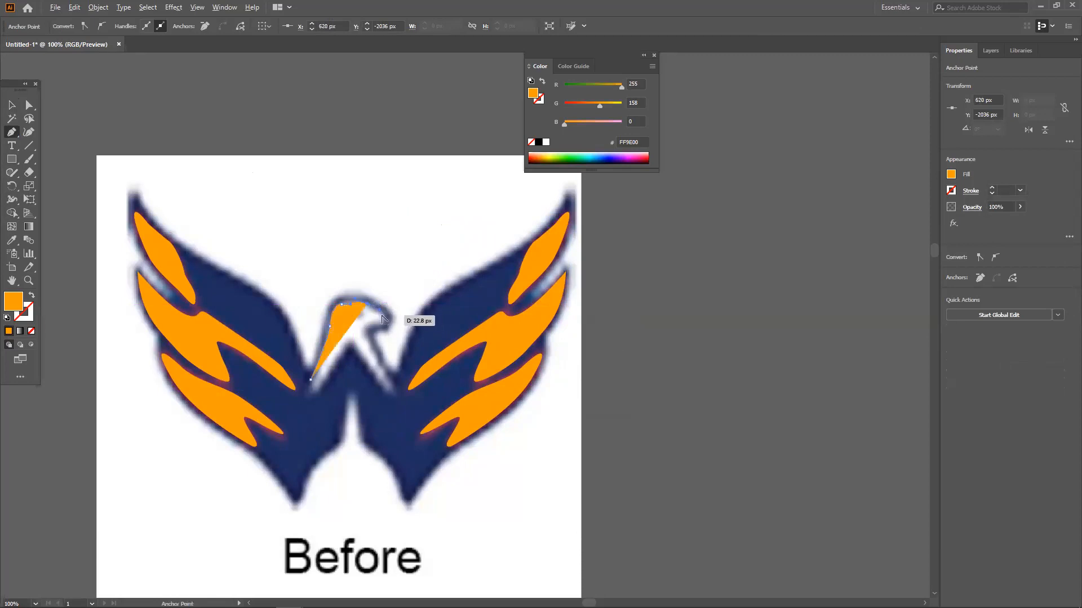
pyautogui.scroll(2, 382, 315)
pyautogui.moveTo(379, 309); pyautogui.dragTo(362, 340)
pyautogui.hotkey('ctrl', 'z')
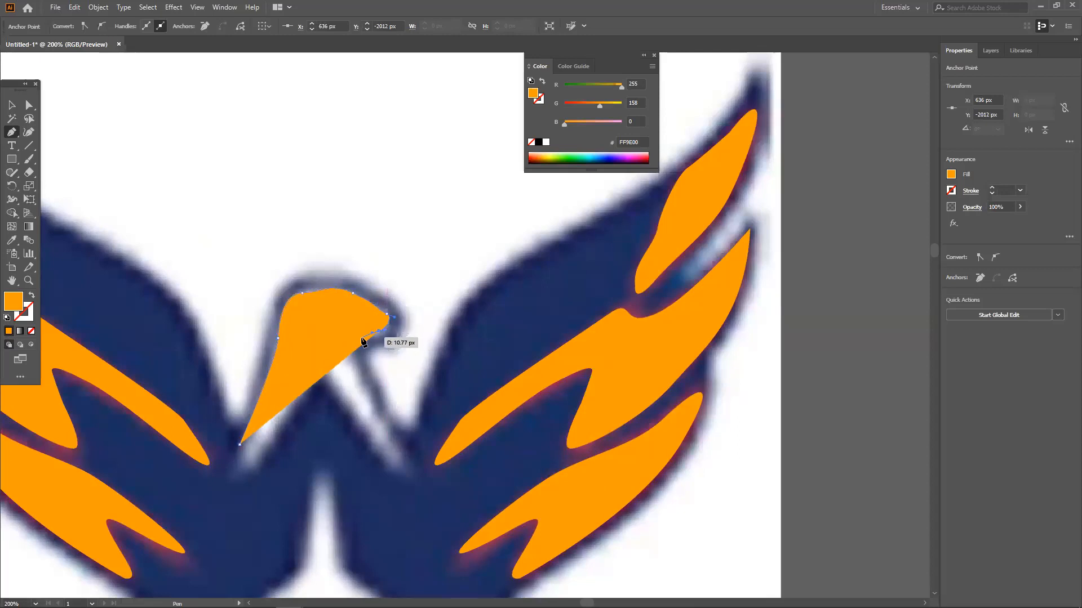
# Step: Remove the path's fill and continue tracing the outline under the beak and down the neck's right side around its lower tip
pyautogui.click(32, 332)
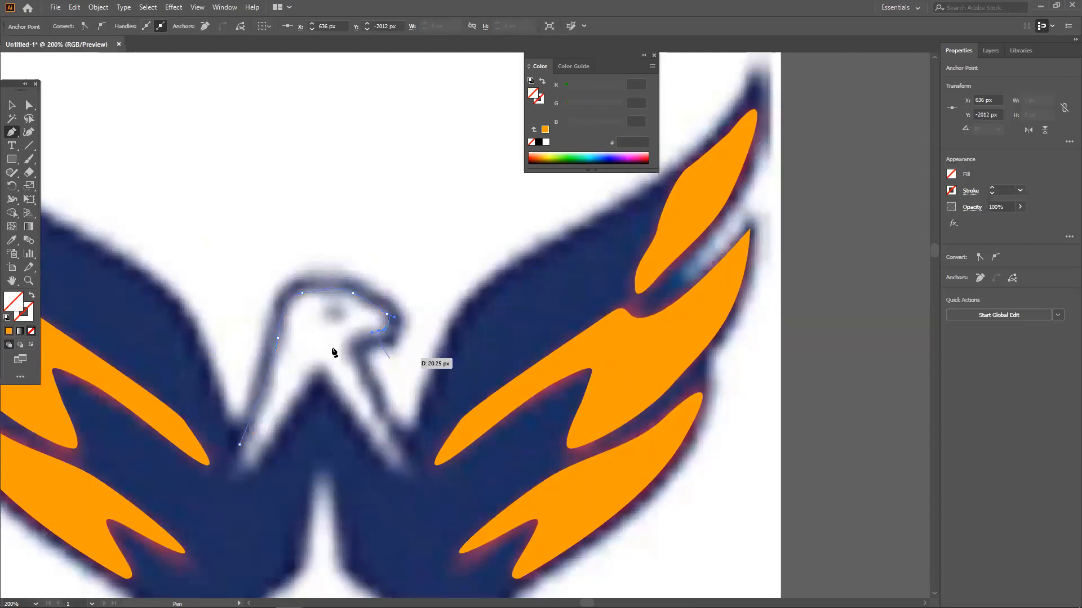
pyautogui.moveTo(346, 347); pyautogui.dragTo(356, 371)
pyautogui.moveTo(377, 408); pyautogui.dragTo(381, 418)
pyautogui.moveTo(406, 459); pyautogui.dragTo(349, 434)
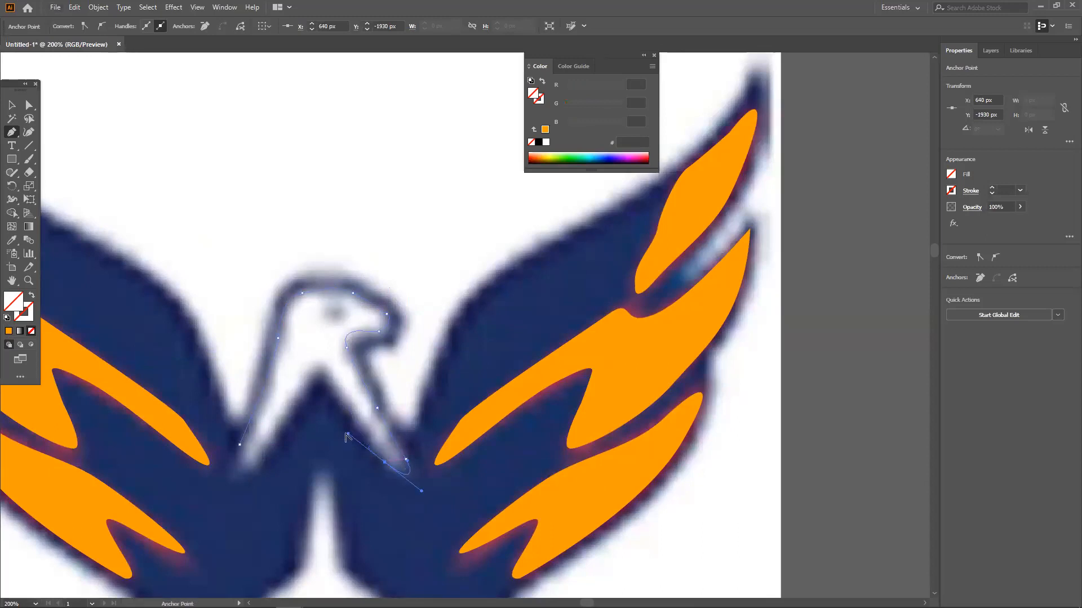
pyautogui.moveTo(359, 427); pyautogui.dragTo(359, 427)
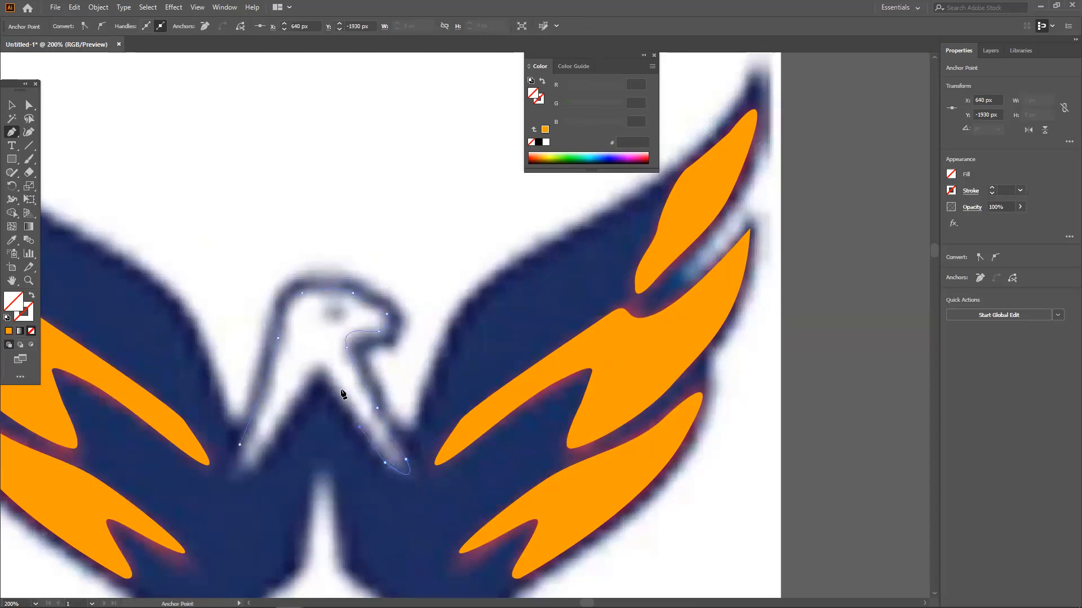
# Step: Trace the inverted-V inner edge of the neck down to its left tip and close the head path at its starting anchor
pyautogui.moveTo(317, 368); pyautogui.dragTo(305, 388)
pyautogui.hotkey('ctrl', 'z')
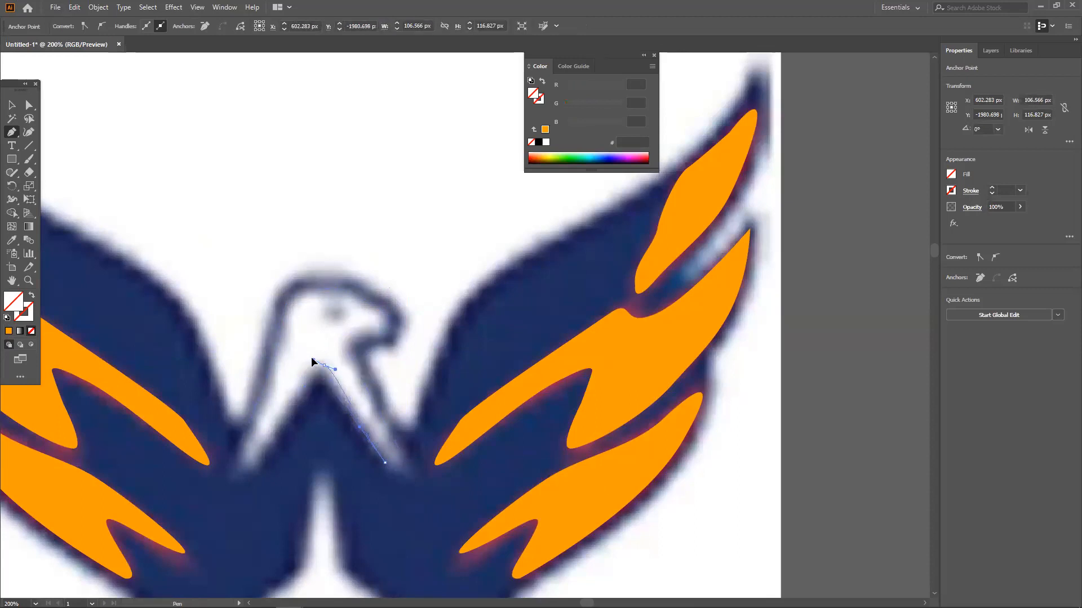
pyautogui.moveTo(323, 365); pyautogui.dragTo(311, 359)
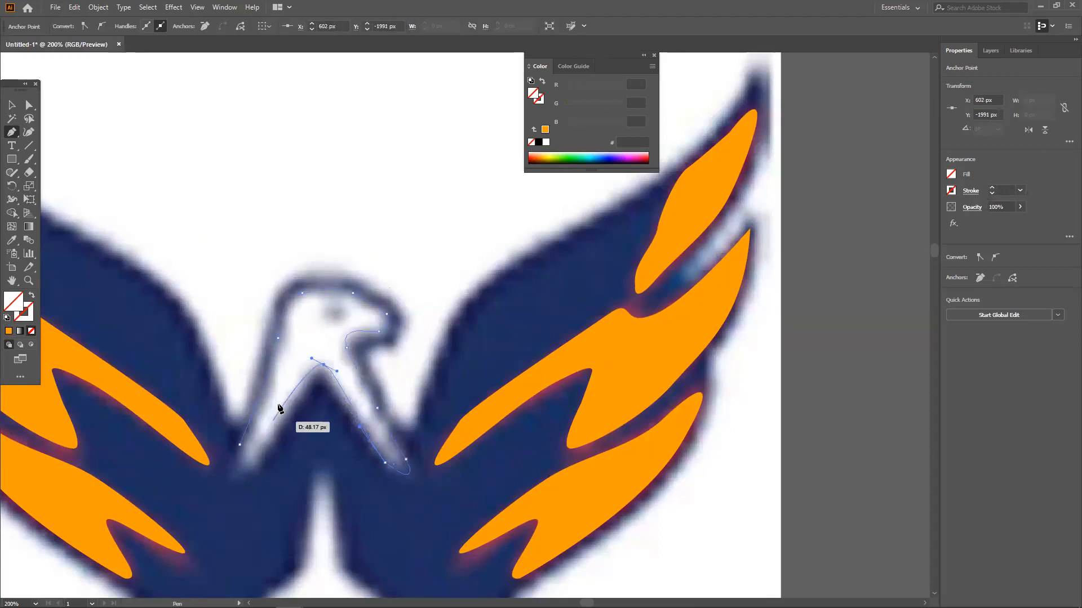
pyautogui.moveTo(312, 359); pyautogui.dragTo(298, 398)
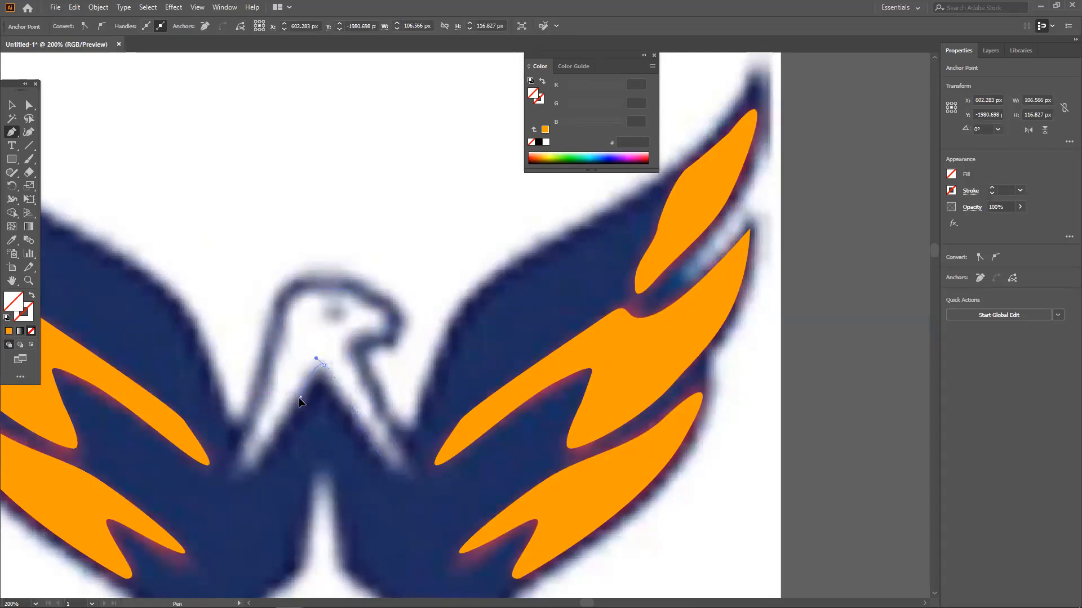
pyautogui.click(258, 465)
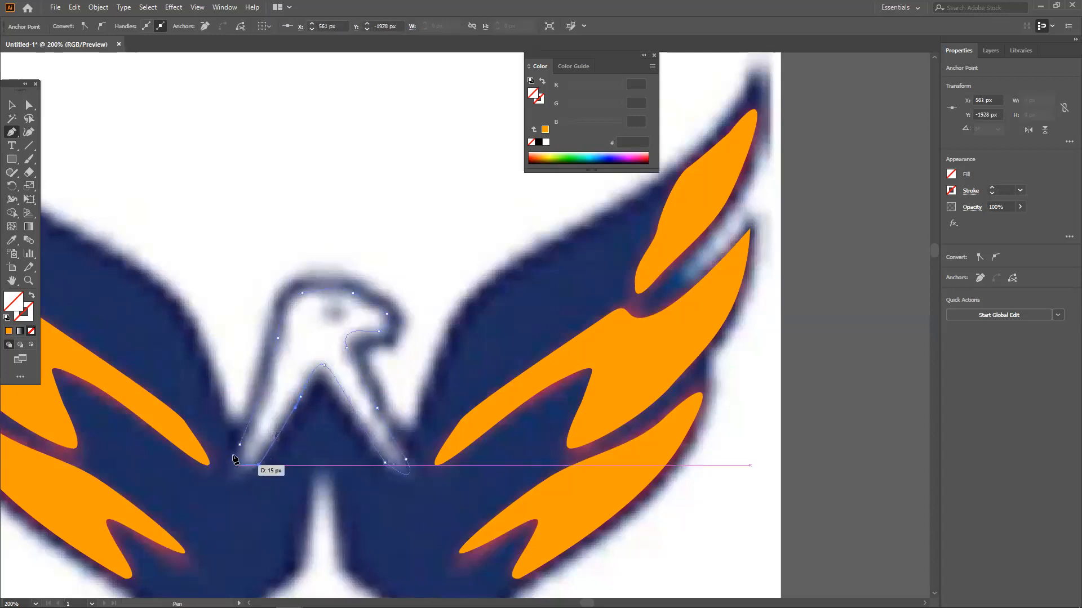
pyautogui.moveTo(239, 445); pyautogui.dragTo(245, 407)
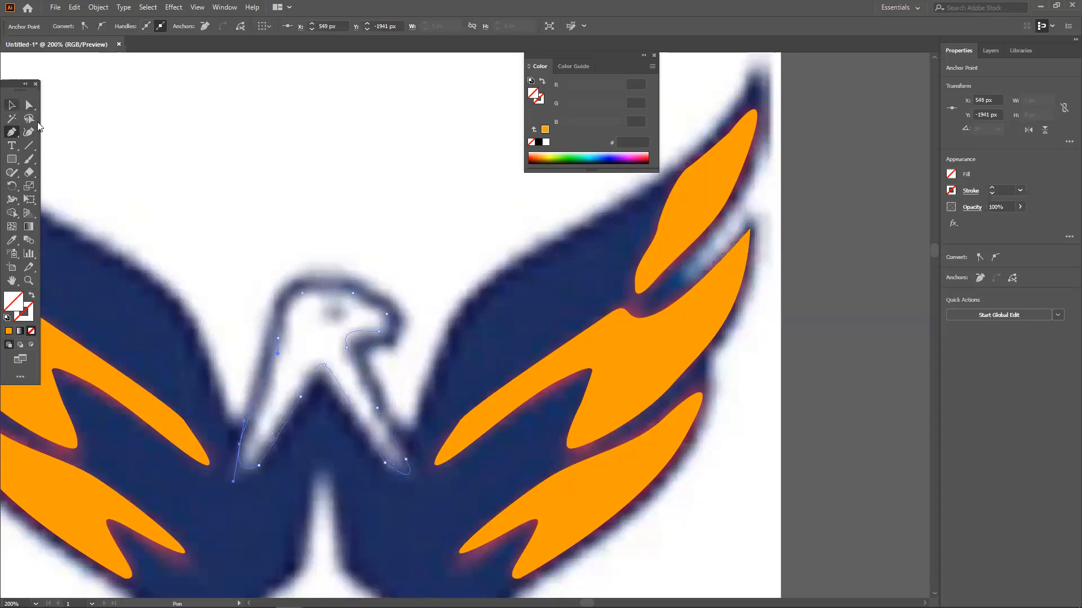
# Step: Trace the eagle's eye as a small closed shape with the Pen tool and leave the shape deselected
pyautogui.moveTo(324, 306)
pyautogui.mouseDown()
pyautogui.moveTo(344, 319)
pyautogui.moveTo(319, 309)
pyautogui.moveTo(336, 307)
pyautogui.mouseUp()
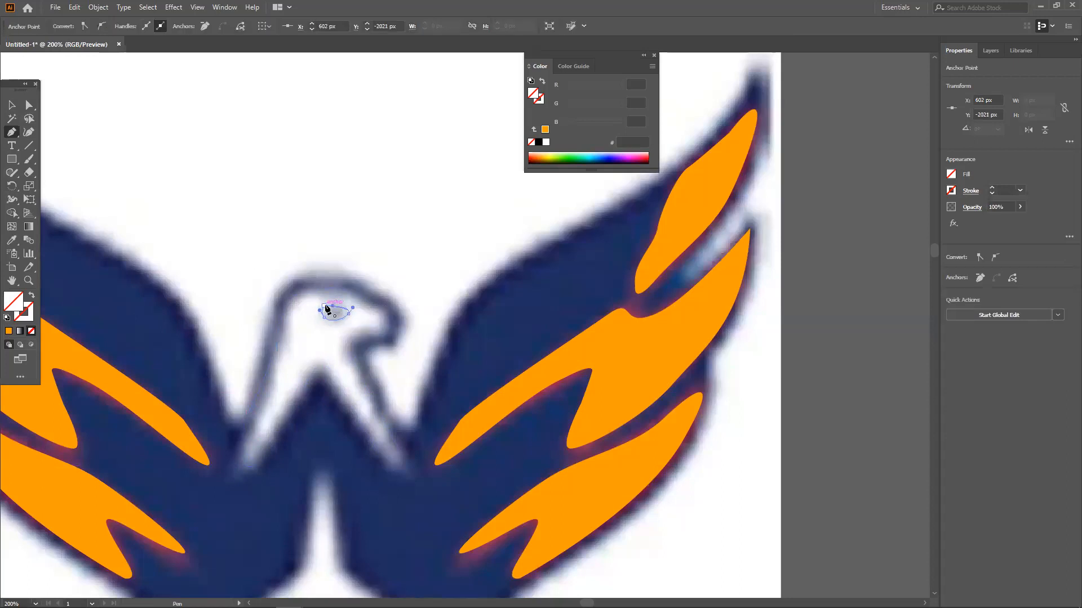
pyautogui.click(11, 105)
pyautogui.scroll(-3, 425, 264)
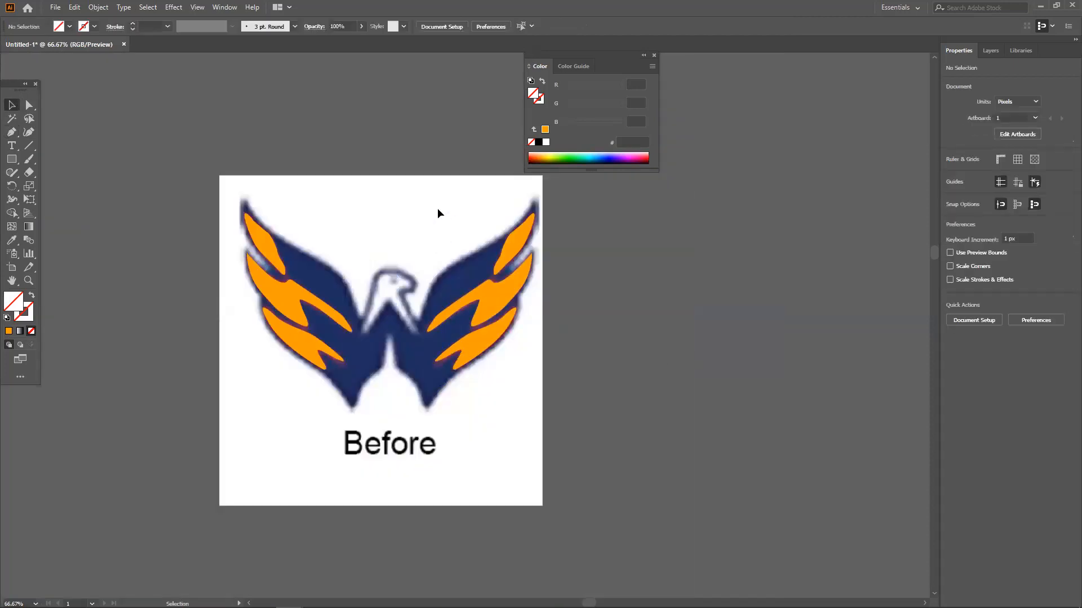
# Step: Move the reference image sideways to the right, clear of the traced shapes
pyautogui.hotkey('ctrl', 'a')
pyautogui.click(658, 320)
pyautogui.click(479, 441)
pyautogui.moveTo(562, 447); pyautogui.dragTo(811, 442)
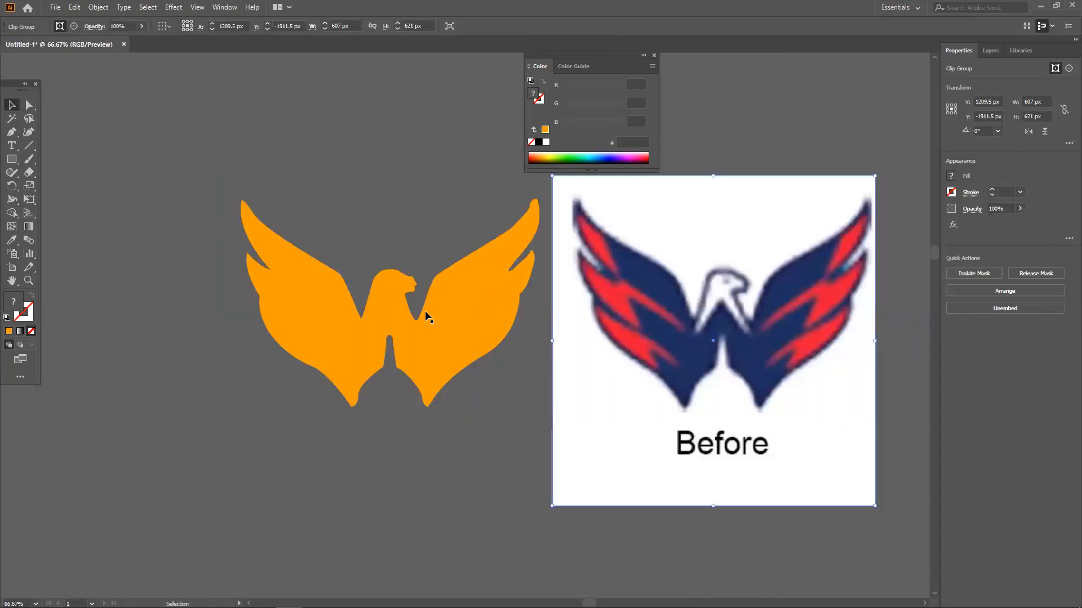
# Step: Send the orange eagle silhouette behind the traced feathers, head and eye
pyautogui.click(434, 366)
pyautogui.rightClick(432, 378)
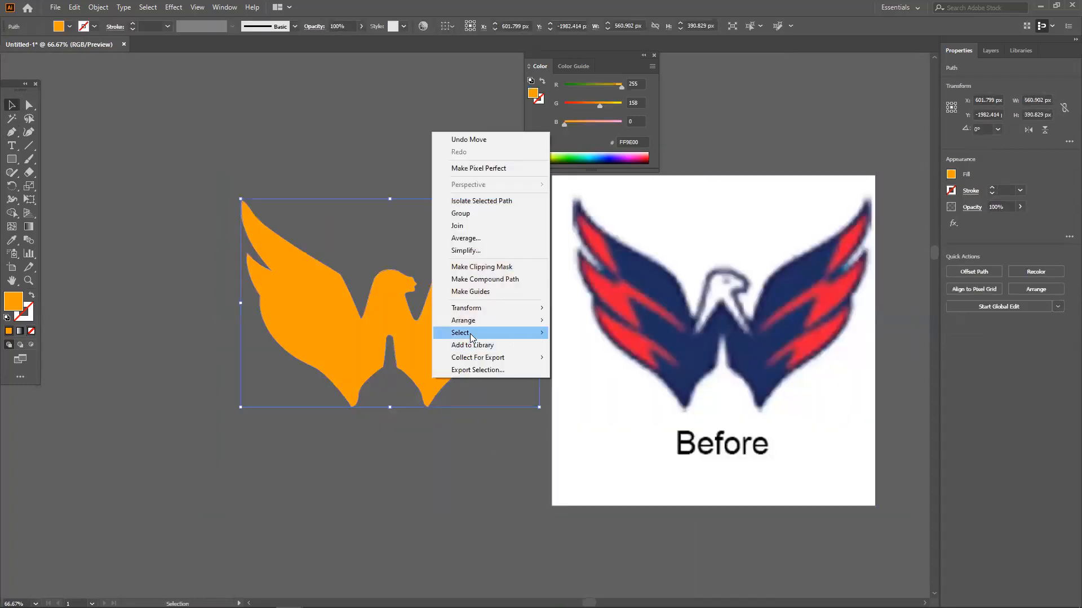
pyautogui.moveTo(480, 321)
pyautogui.click(600, 357)
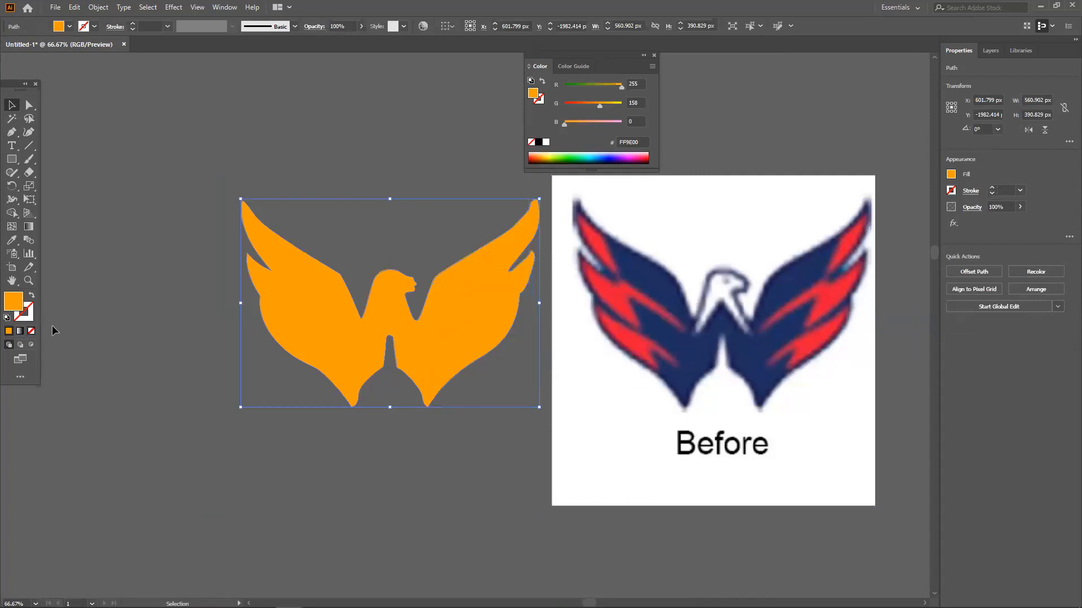
# Step: Fill the silhouette with navy 1E3060 sampled from the reference image and lock it
pyautogui.click(11, 241)
pyautogui.click(703, 346)
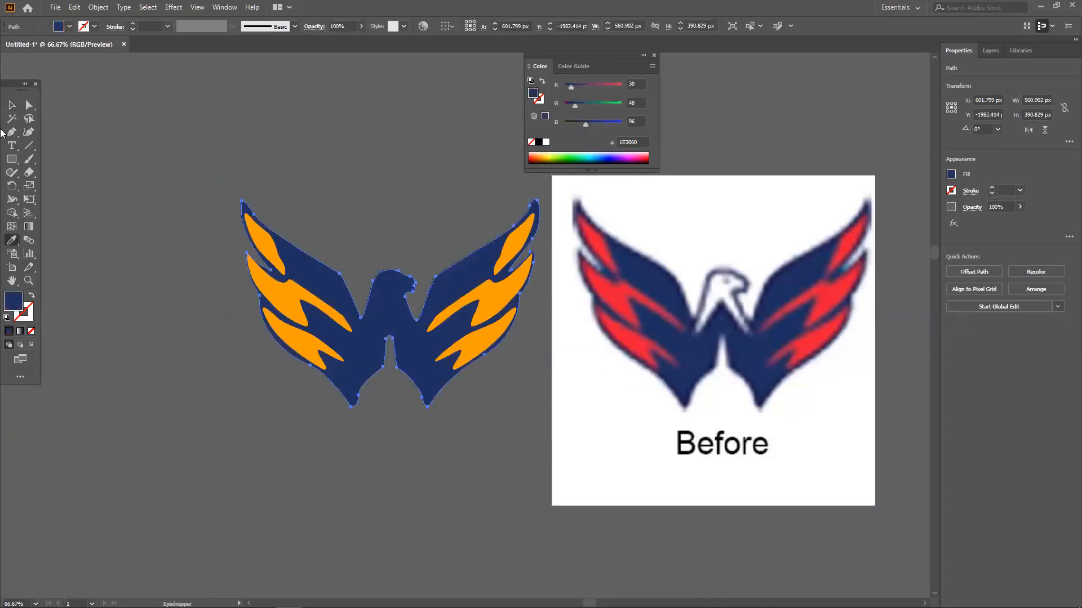
pyautogui.click(12, 108)
pyautogui.click(295, 357)
pyautogui.click(370, 369)
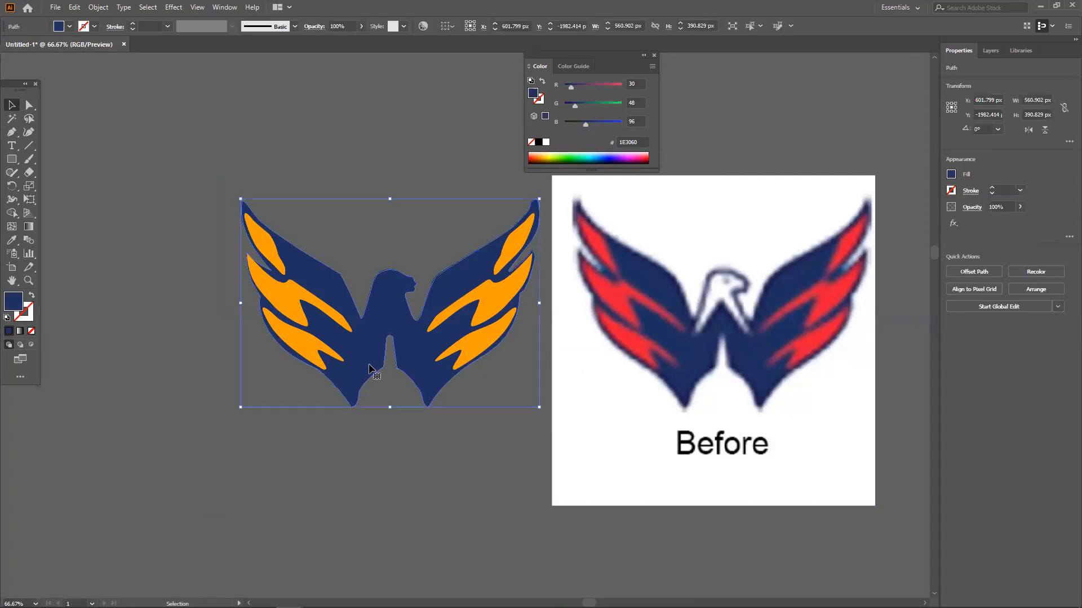
pyautogui.press('a')
pyautogui.hotkey('ctrl', '2')
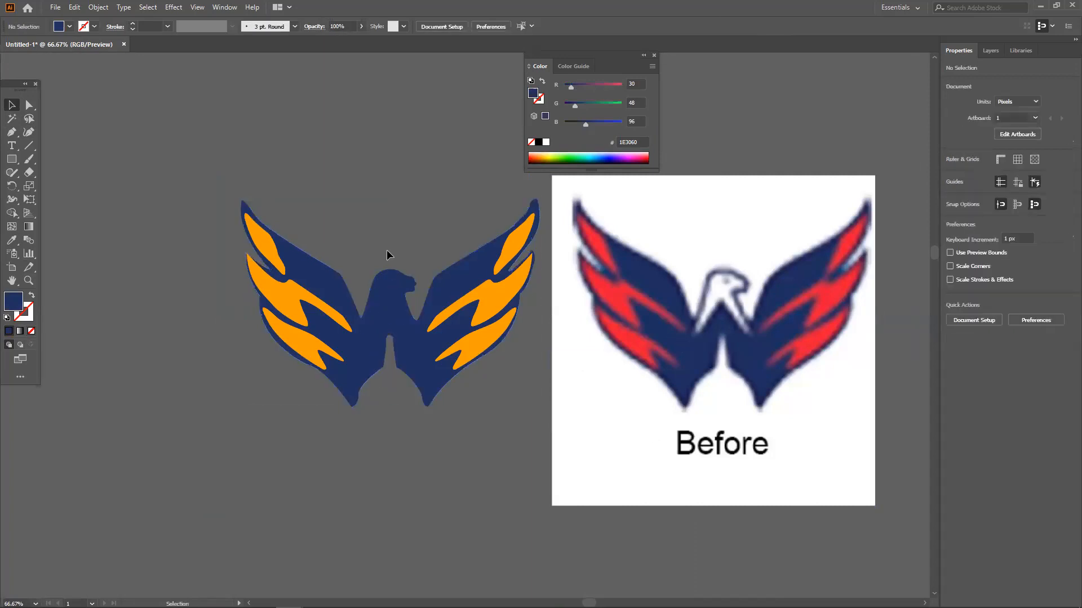
# Step: Fill the traced head shape with white FFFFFF sampled from the reference image's background
pyautogui.click(398, 283)
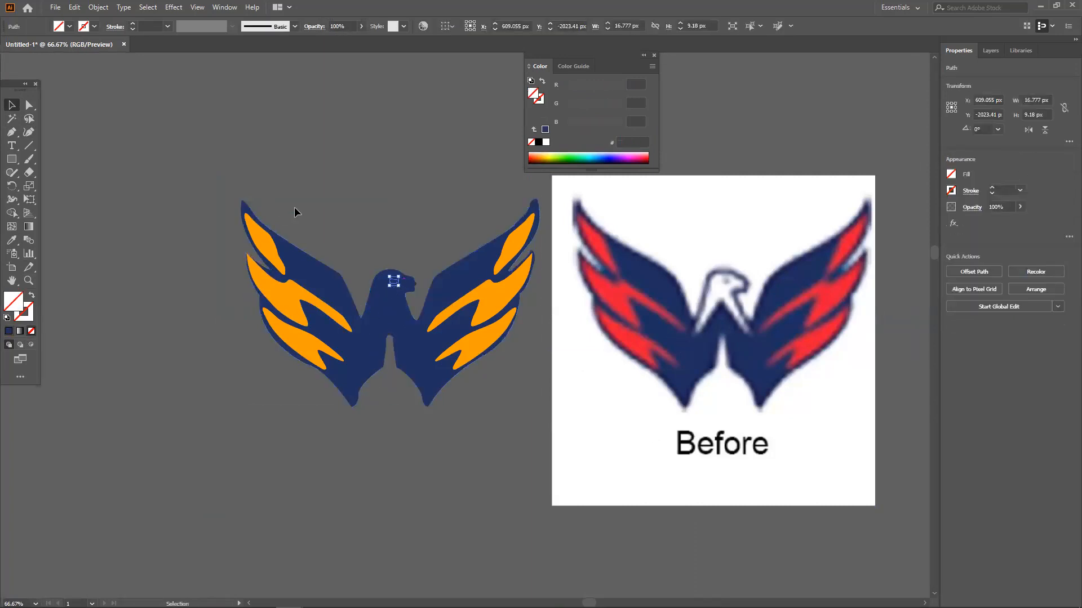
pyautogui.click(294, 207)
pyautogui.click(389, 311)
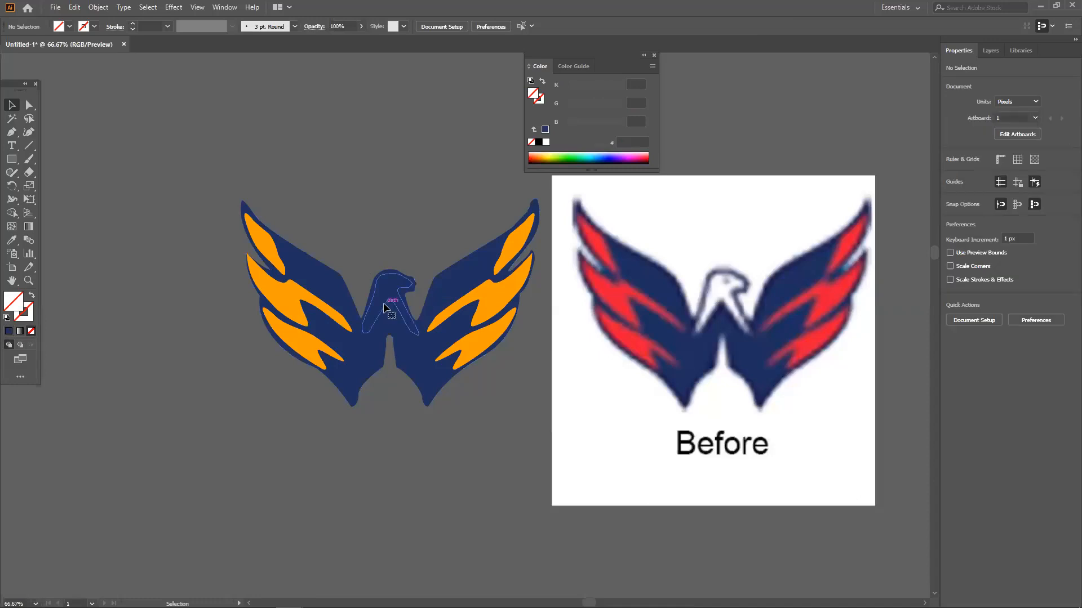
pyautogui.click(11, 240)
pyautogui.click(597, 371)
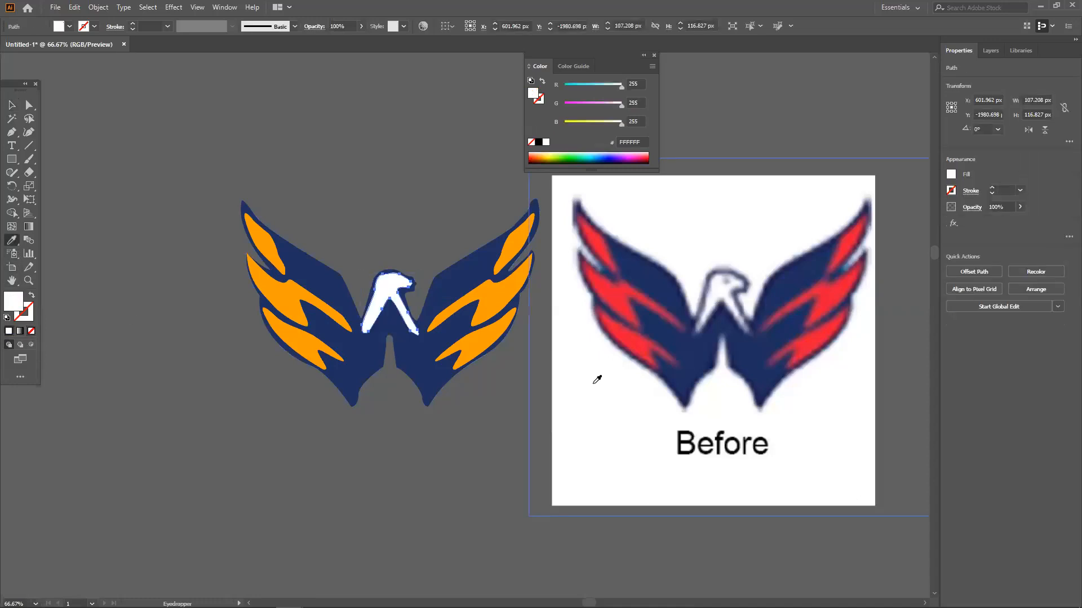
pyautogui.press('v')
# Step: Fill the eye shape with the silhouette's navy using the Eyedropper
pyautogui.click(394, 280)
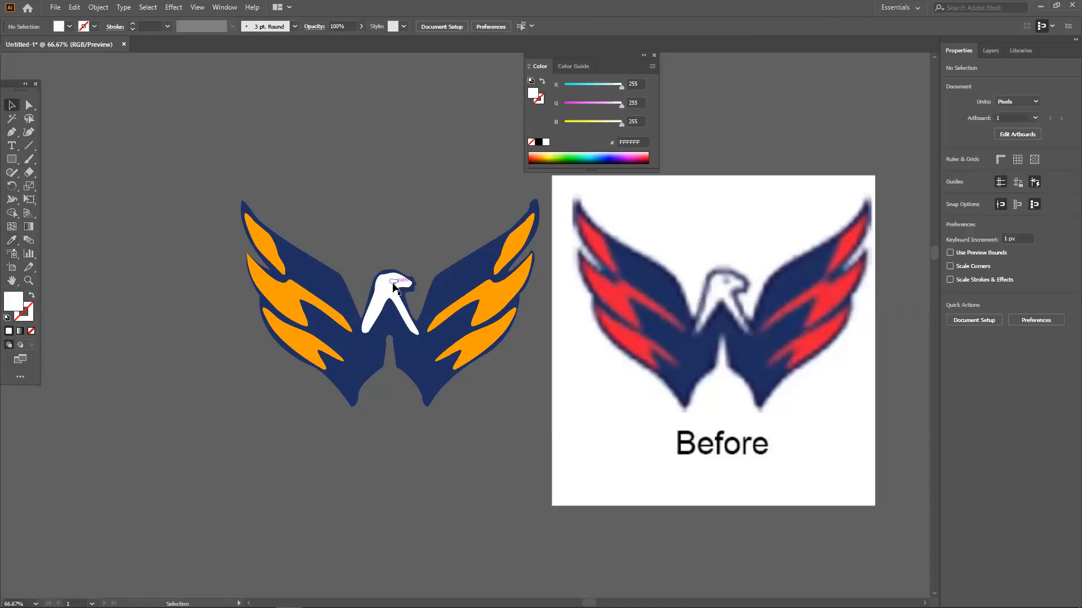
pyautogui.click(11, 239)
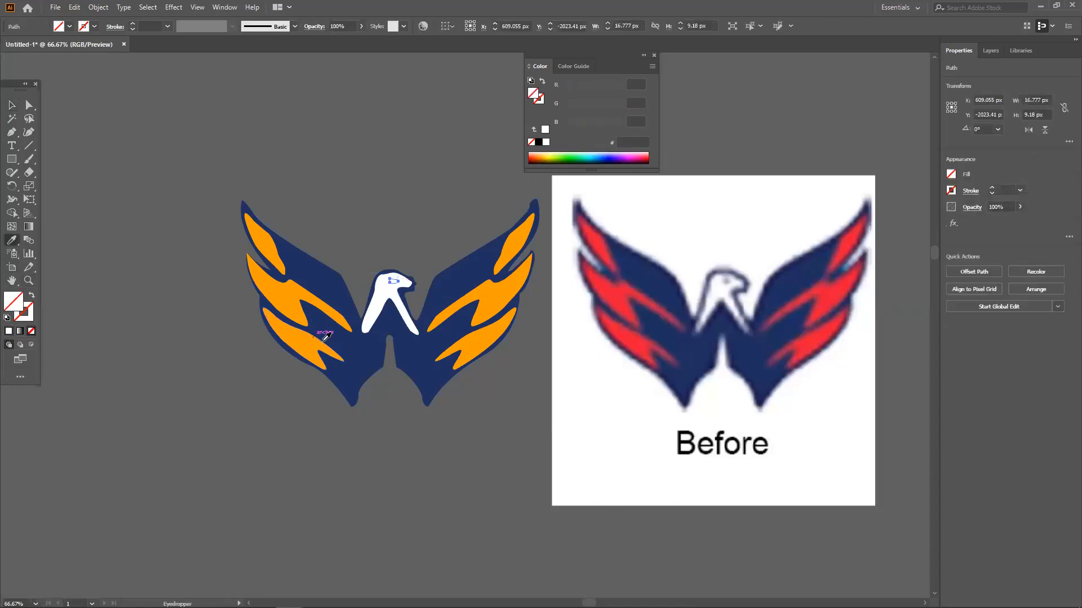
pyautogui.click(345, 348)
pyautogui.click(11, 105)
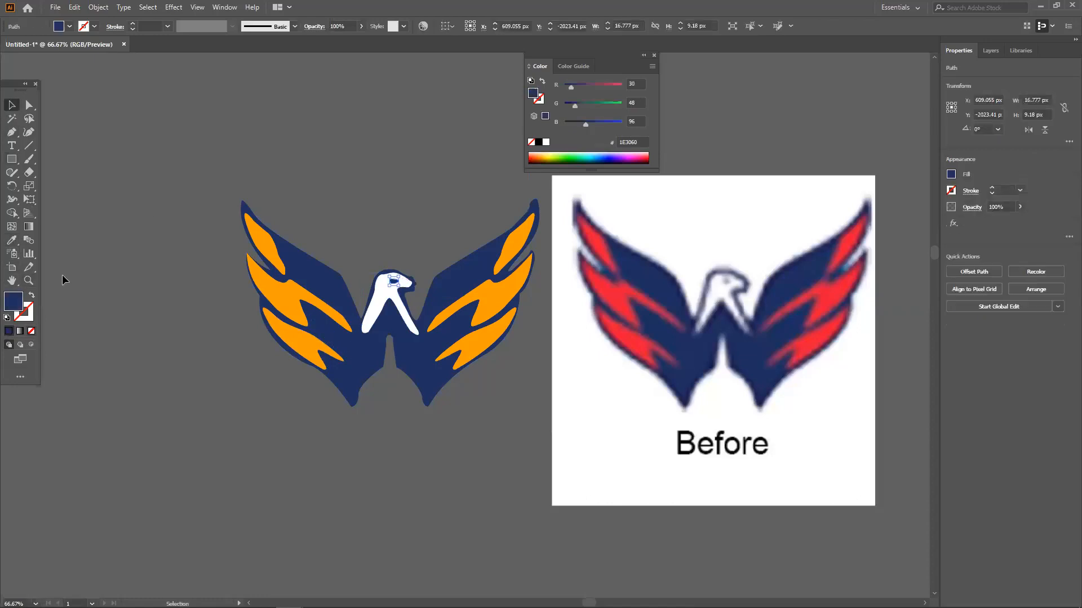
pyautogui.click(62, 277)
# Step: Fill all six orange feathers on both wings with red E8183A sampled from the reference image
pyautogui.click(321, 354)
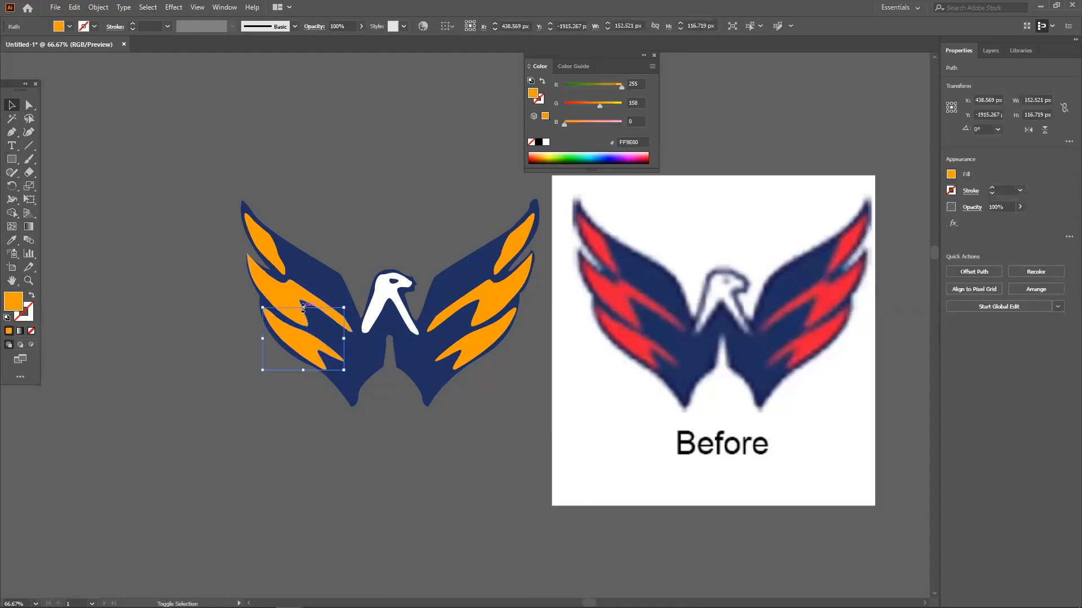
pyautogui.keyDown('shift'); pyautogui.click(281, 298); pyautogui.keyUp('shift')
pyautogui.keyDown('shift'); pyautogui.click(274, 252); pyautogui.keyUp('shift')
pyautogui.keyDown('shift'); pyautogui.click(496, 293); pyautogui.keyUp('shift')
pyautogui.keyDown('shift'); pyautogui.click(488, 346); pyautogui.keyUp('shift')
pyautogui.keyDown('shift'); pyautogui.click(512, 243); pyautogui.keyUp('shift')
pyautogui.click(11, 240)
pyautogui.click(615, 289)
pyautogui.click(12, 105)
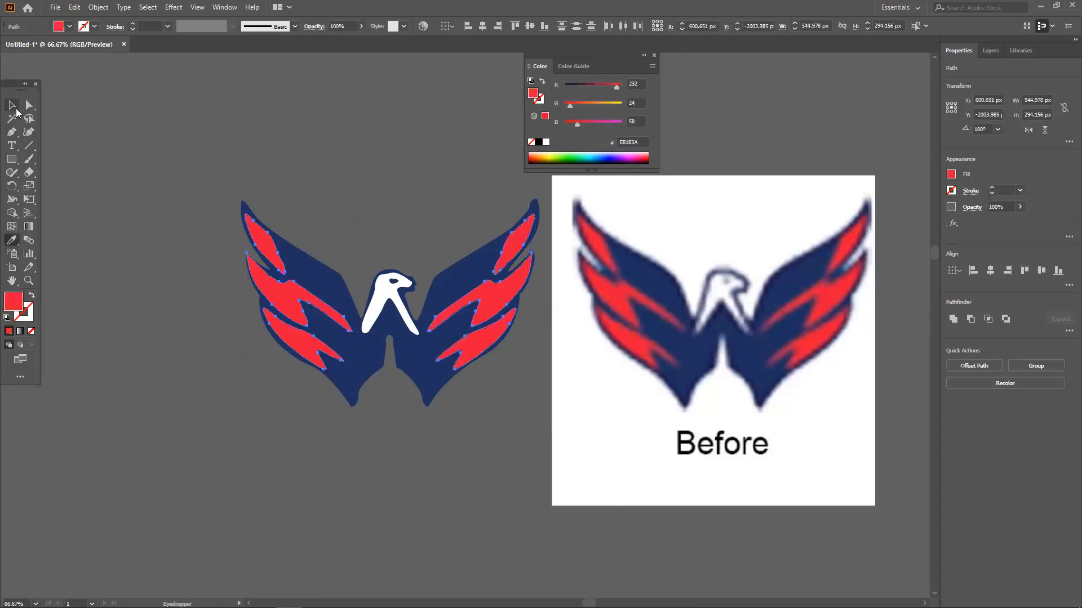
pyautogui.click(214, 225)
# Step: Examine the recoloured head and right wing up close, and compare the whole logo with the reference image
pyautogui.hotkey('ctrl', '+')
pyautogui.hotkey('ctrl', '+')
pyautogui.hotkey('ctrl', '+')
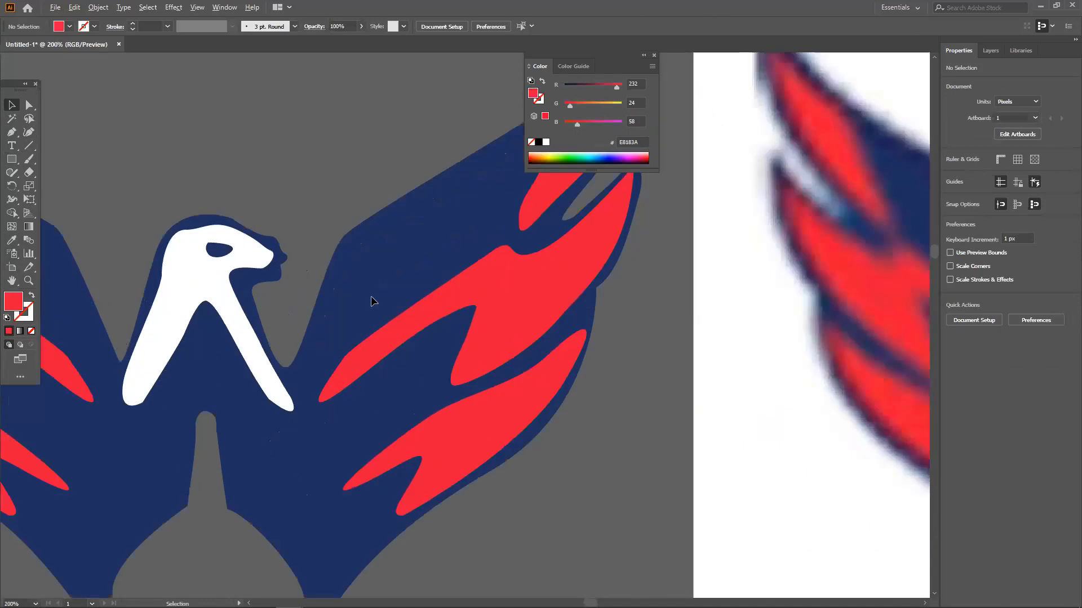
pyautogui.moveTo(325, 265); pyautogui.dragTo(335, 288)
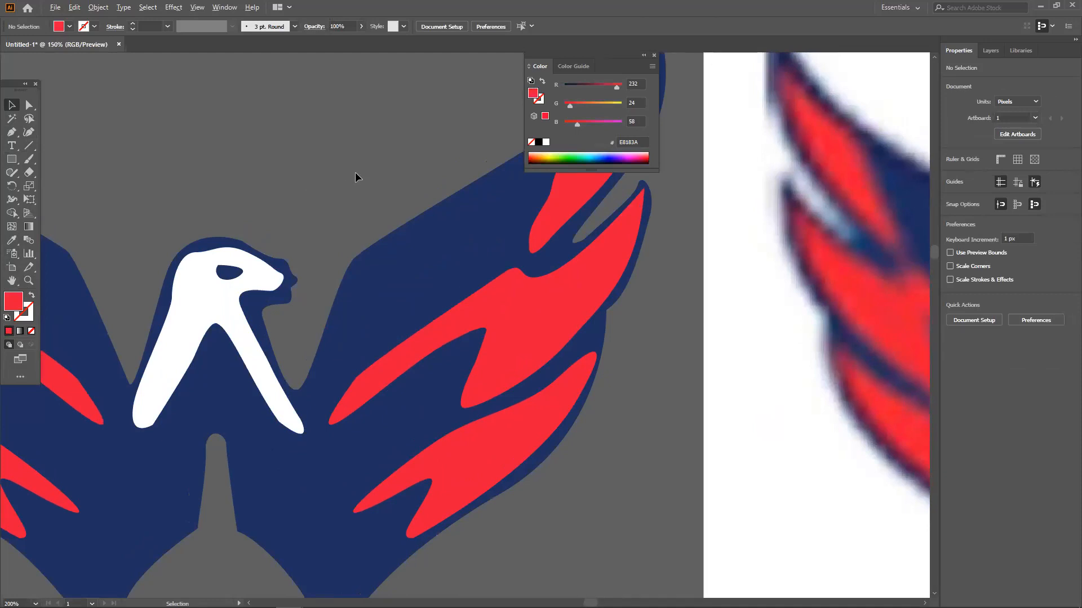
pyautogui.scroll(-2, 355, 171)
pyautogui.scroll(-2, 356, 194)
pyautogui.moveTo(356, 197); pyautogui.dragTo(342, 306)
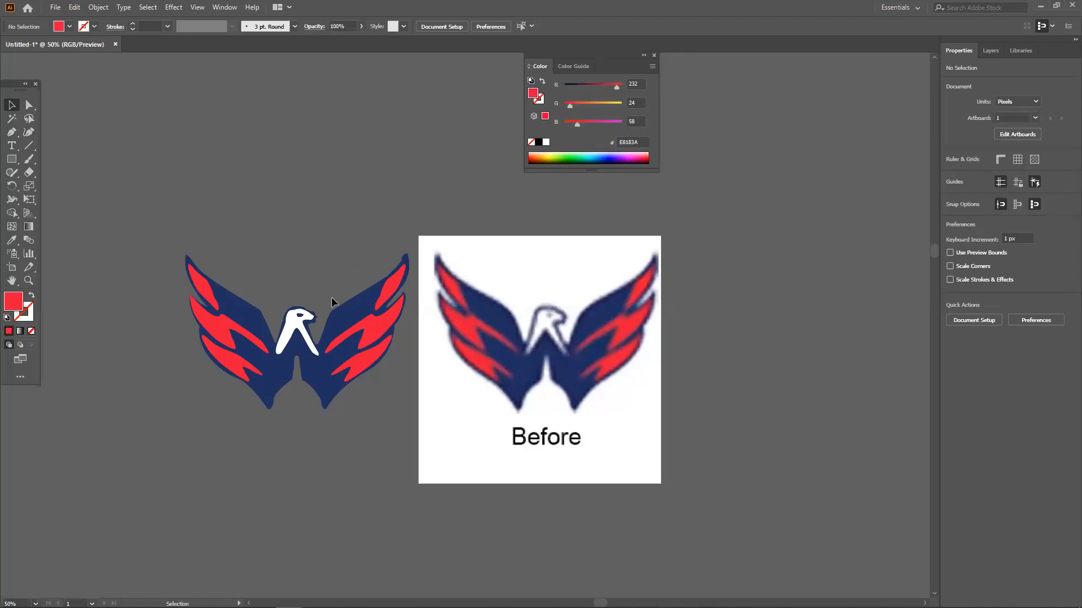
# Step: Move the white head shape off the silhouette into the empty area above the eagle and deselect it
pyautogui.moveTo(294, 331); pyautogui.dragTo(309, 242)
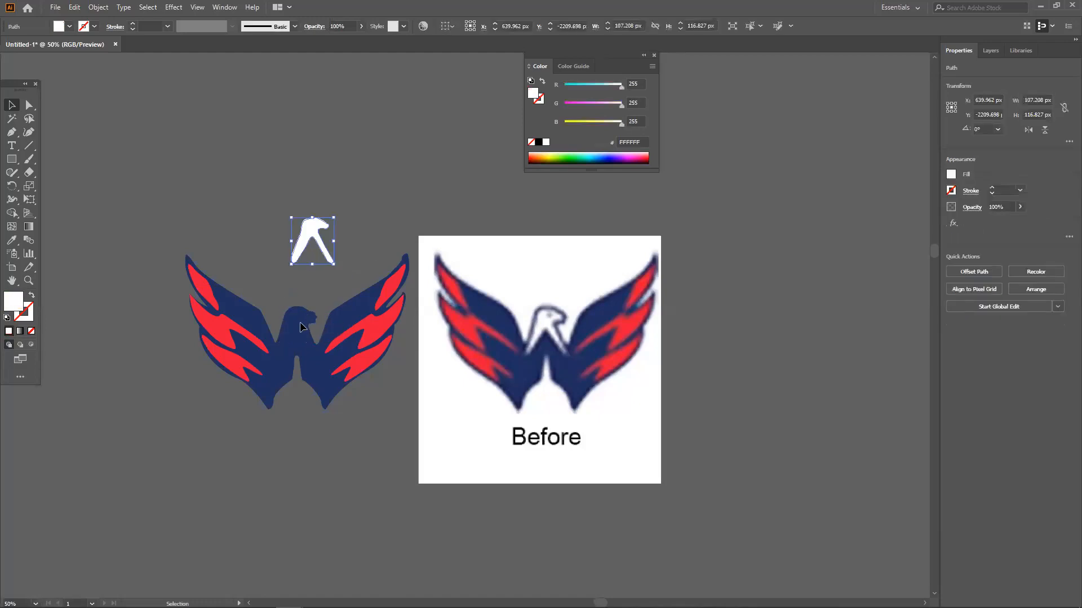
pyautogui.click(309, 288)
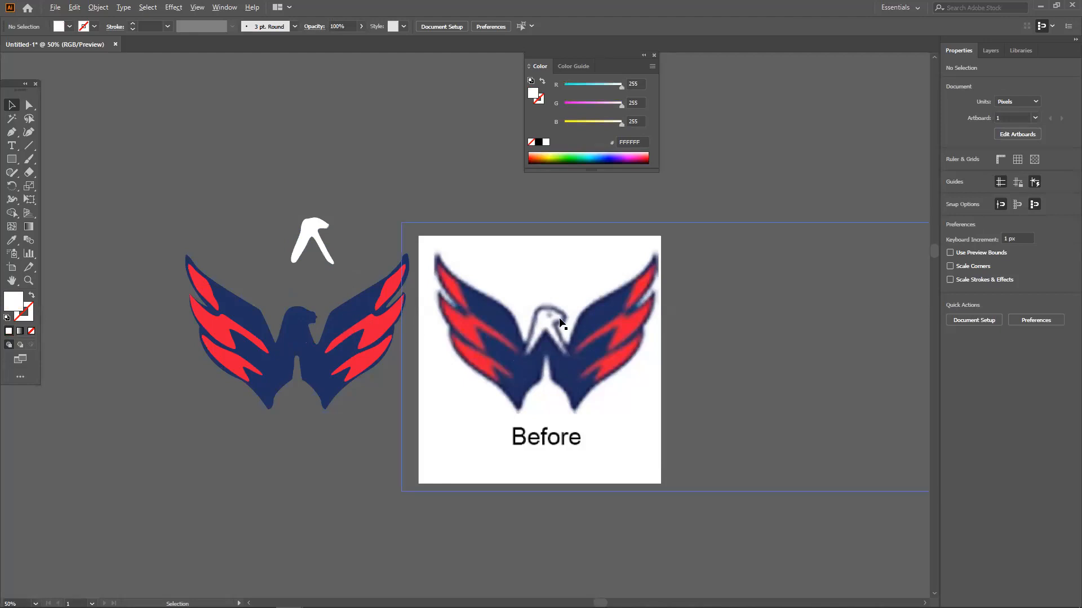
pyautogui.scroll(1, 559, 323)
pyautogui.scroll(-3, 560, 322)
pyautogui.scroll(3, 560, 322)
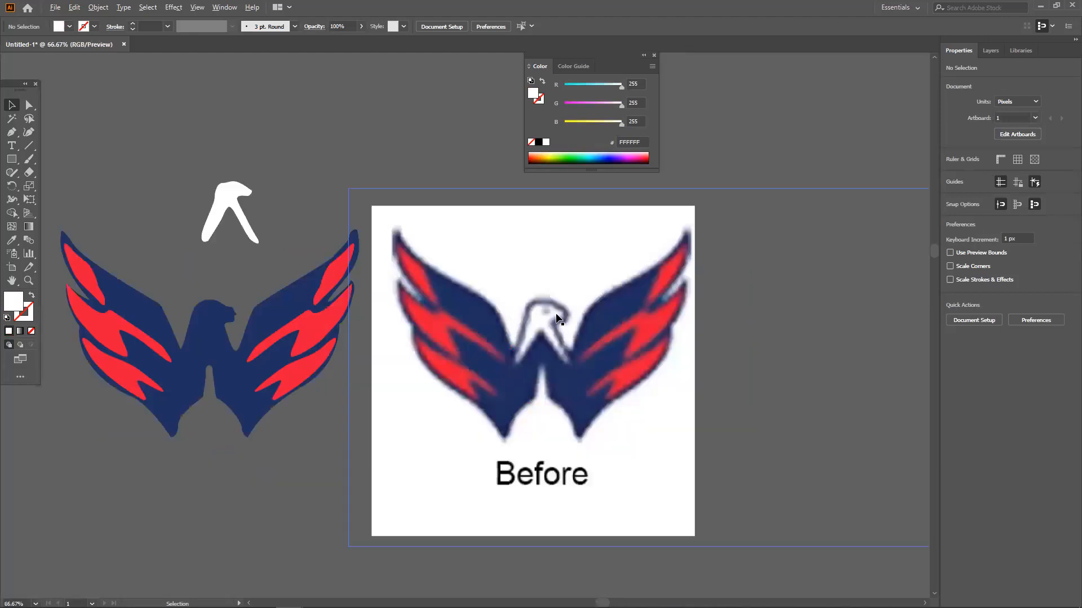
# Step: Release the clipping mask on the reference image to reveal the full Before and After comparison
pyautogui.scroll(-3, 556, 319)
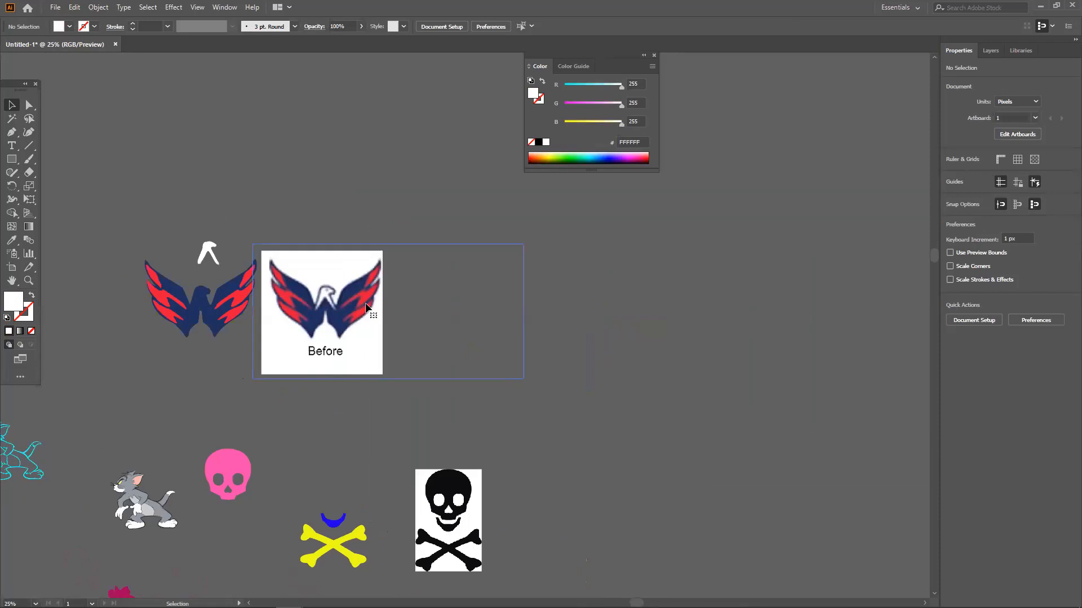
pyautogui.rightClick(366, 307)
pyautogui.click(425, 393)
pyautogui.click(580, 381)
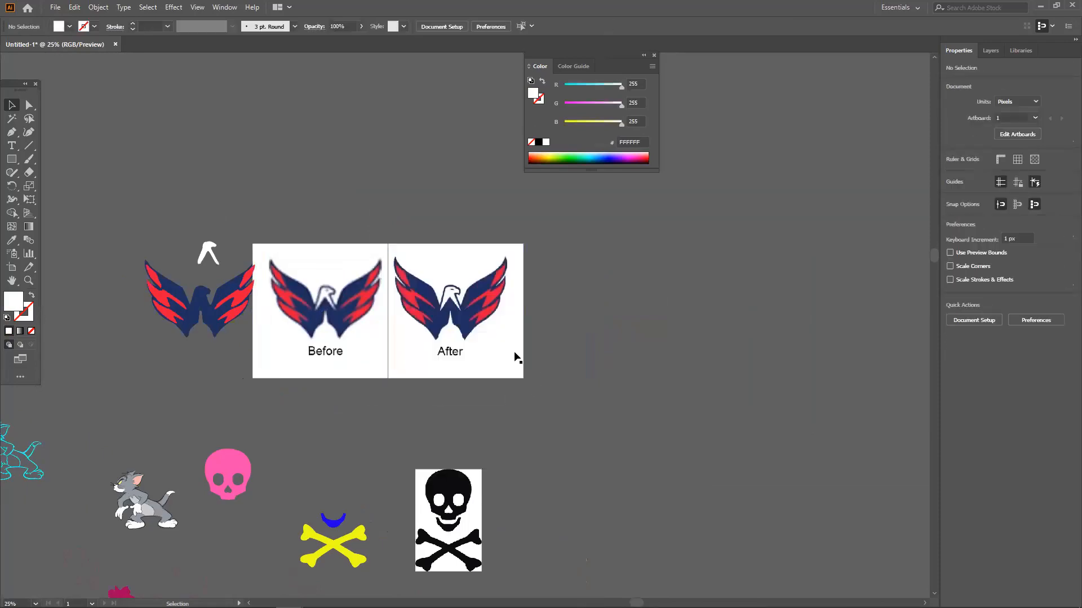
pyautogui.click(496, 347)
pyautogui.click(563, 341)
# Step: Examine the After version of the eagle logo up close and compare it with the Before version and the traced artwork
pyautogui.scroll(4, 445, 293)
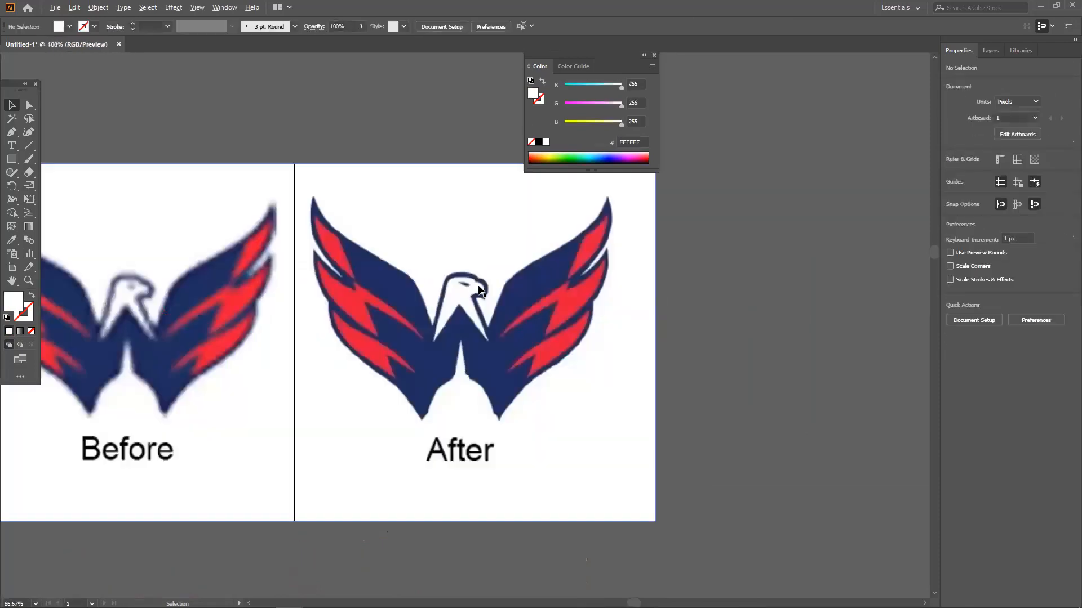
pyautogui.scroll(2, 478, 290)
pyautogui.scroll(-2, 496, 300)
pyautogui.moveTo(496, 300); pyautogui.dragTo(392, 295)
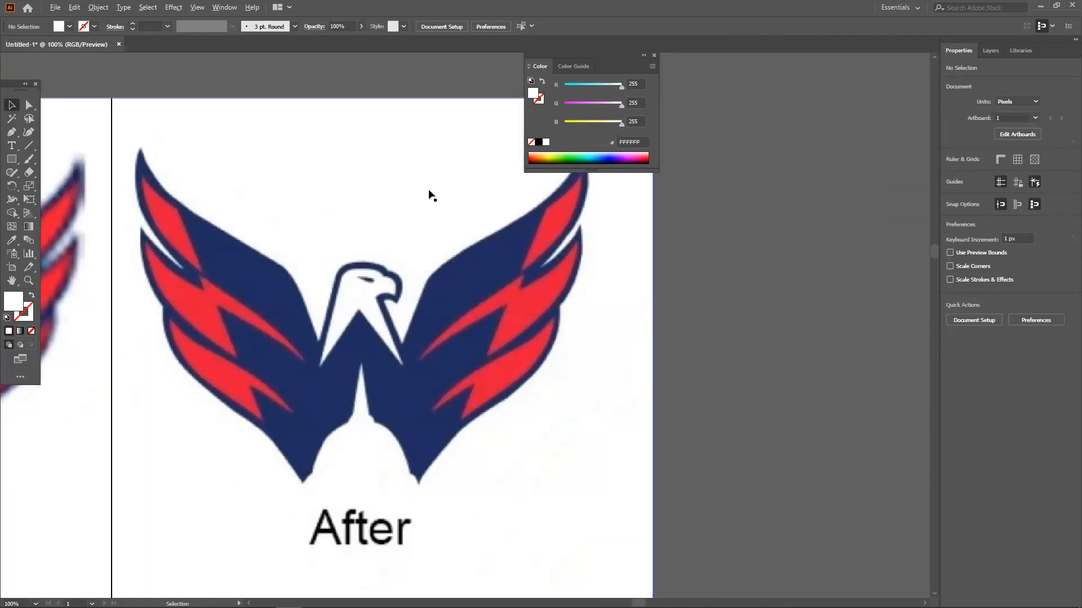
pyautogui.scroll(-2, 431, 195)
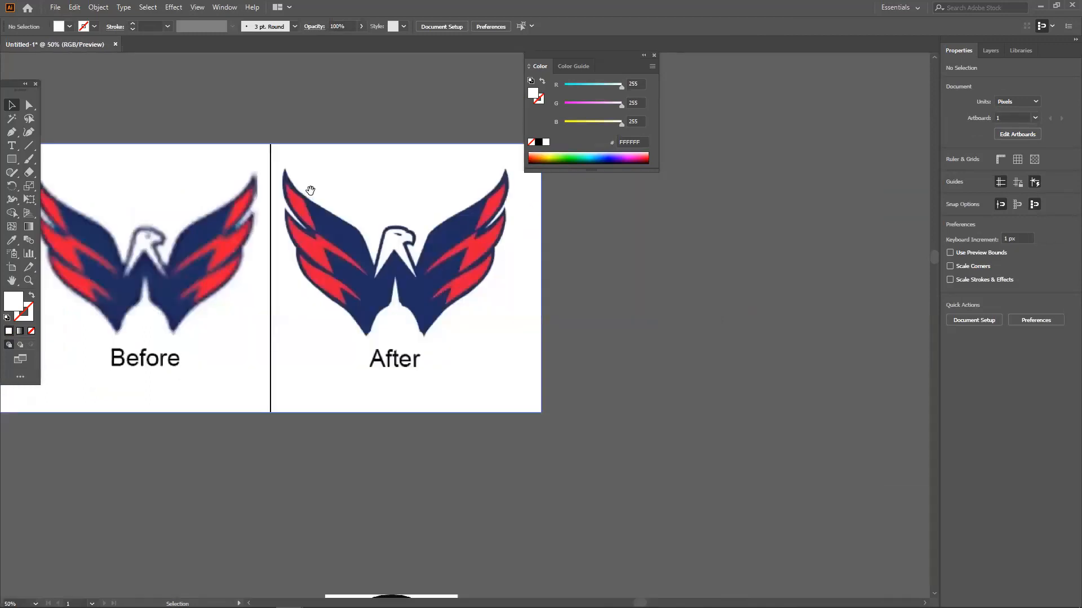
pyautogui.moveTo(310, 190); pyautogui.dragTo(593, 279)
pyautogui.hotkey('alt', 'space')
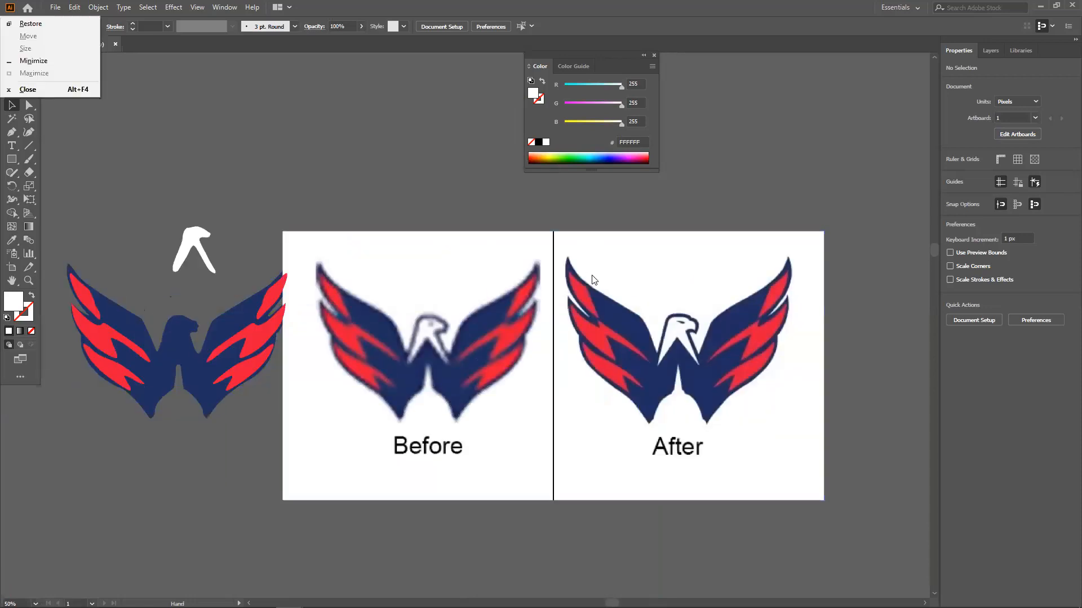
pyautogui.click(463, 202)
# Step: Undo the clipping mask release on the reference image and deselect it
pyautogui.hotkey('ctrl', 'z')
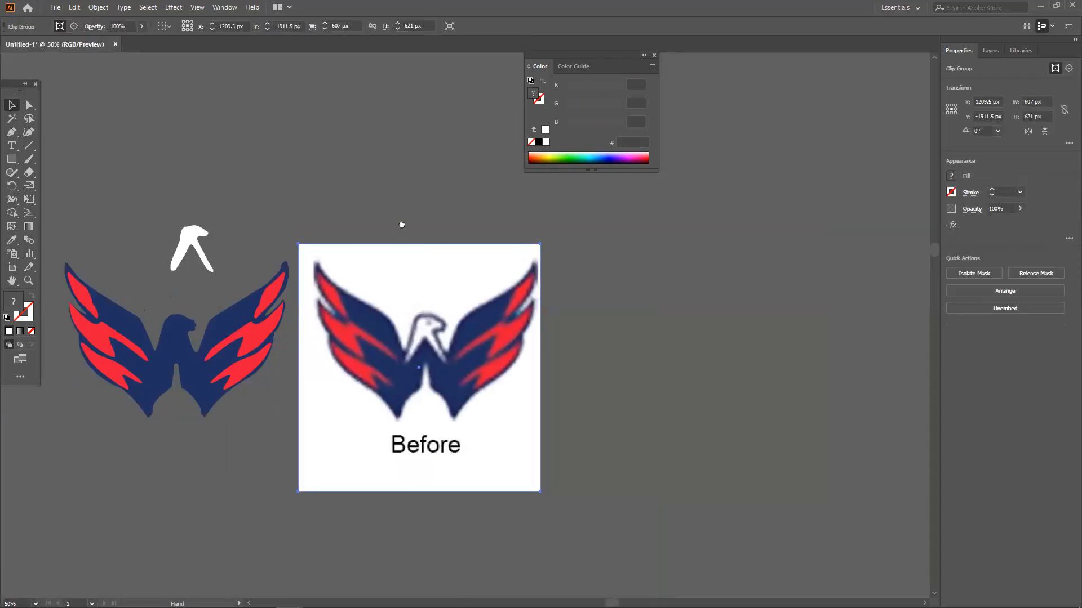
pyautogui.moveTo(489, 322); pyautogui.dragTo(403, 280)
pyautogui.rightClick(405, 279)
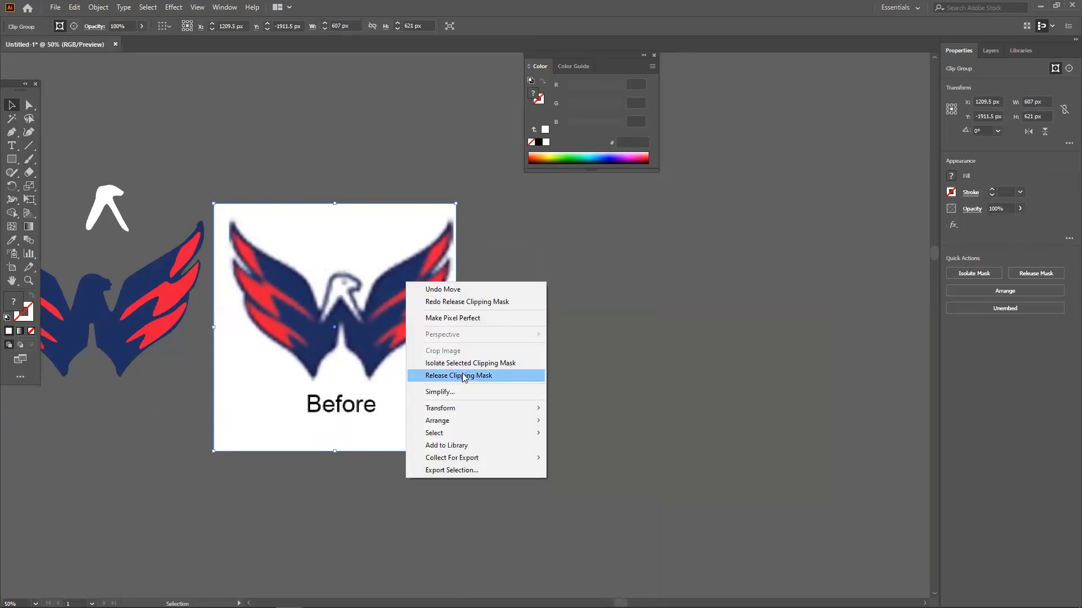
pyautogui.click(579, 376)
pyautogui.click(580, 370)
pyautogui.scroll(-1, 581, 371)
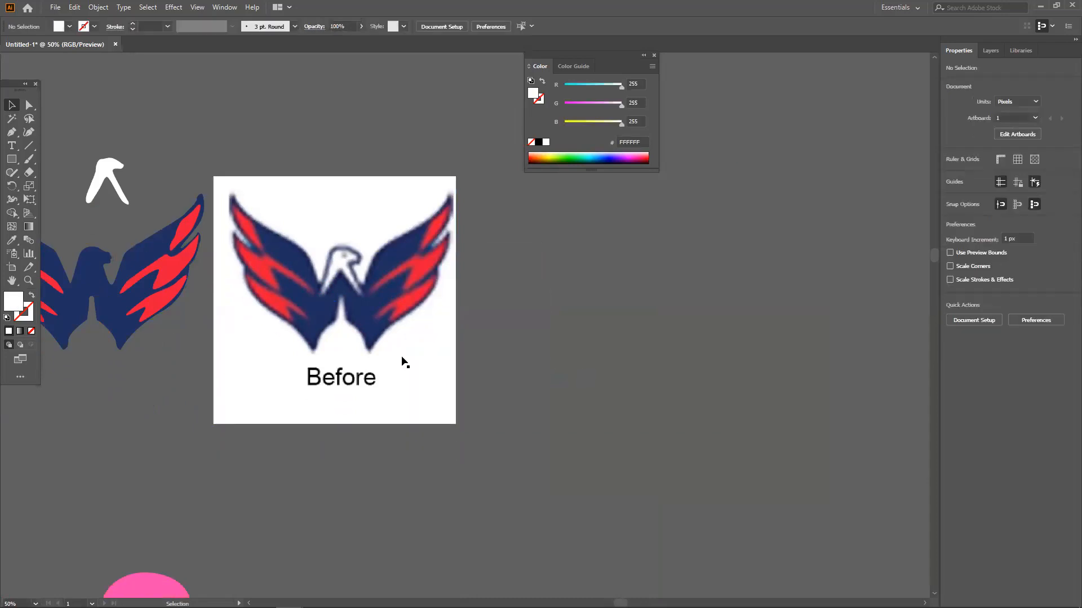
# Step: Minimize Illustrator and the browser, and open the Downloads folder in a maximized File Explorer window
pyautogui.scroll(1, 118, 327)
pyautogui.click(13, 282)
pyautogui.moveTo(132, 310); pyautogui.dragTo(310, 309)
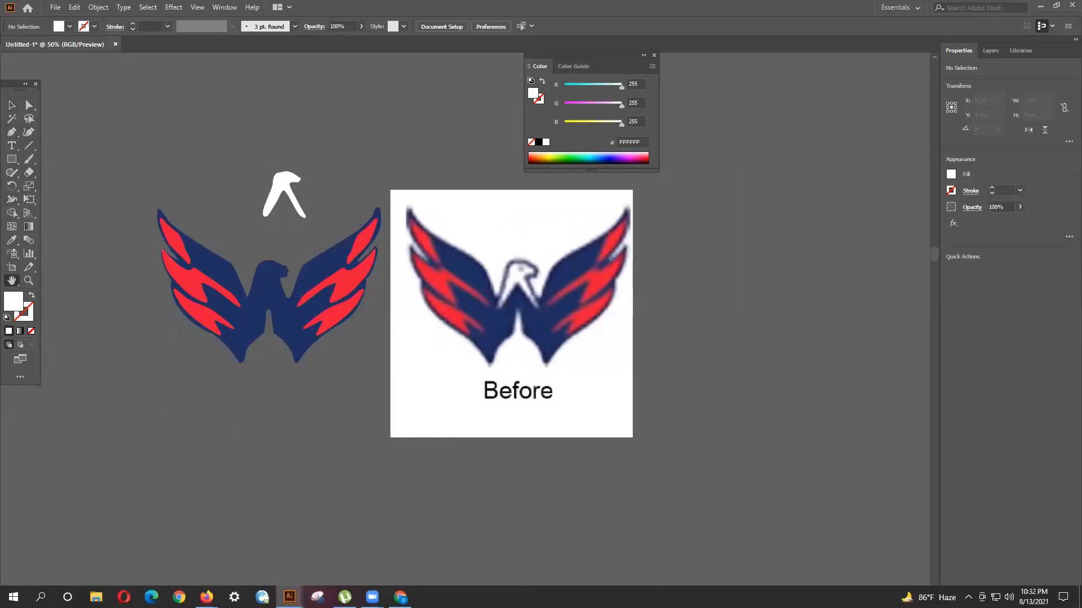
pyautogui.click(1040, 5)
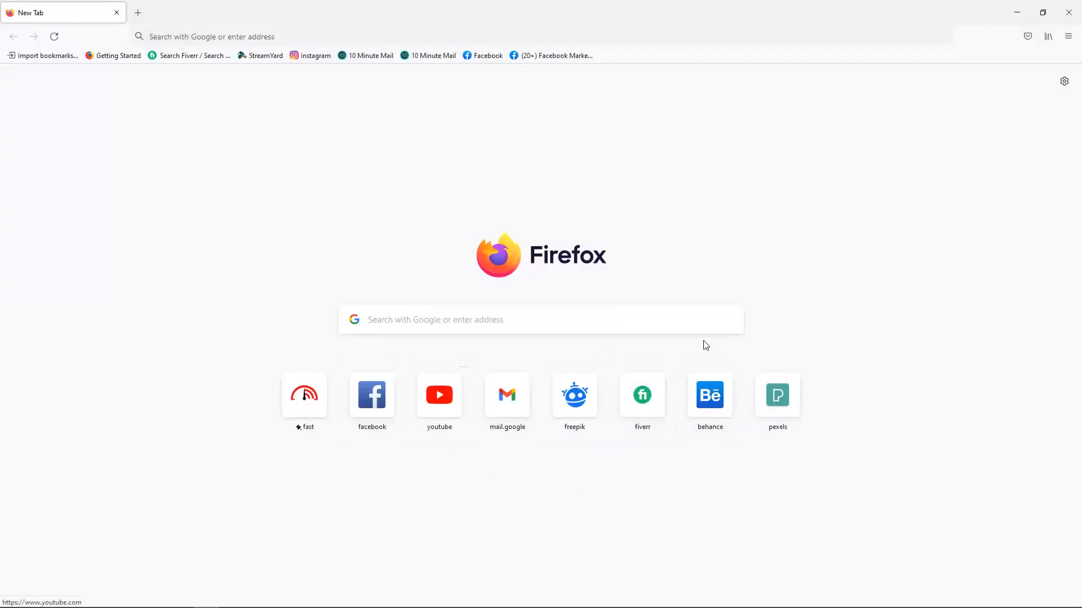
pyautogui.click(1017, 13)
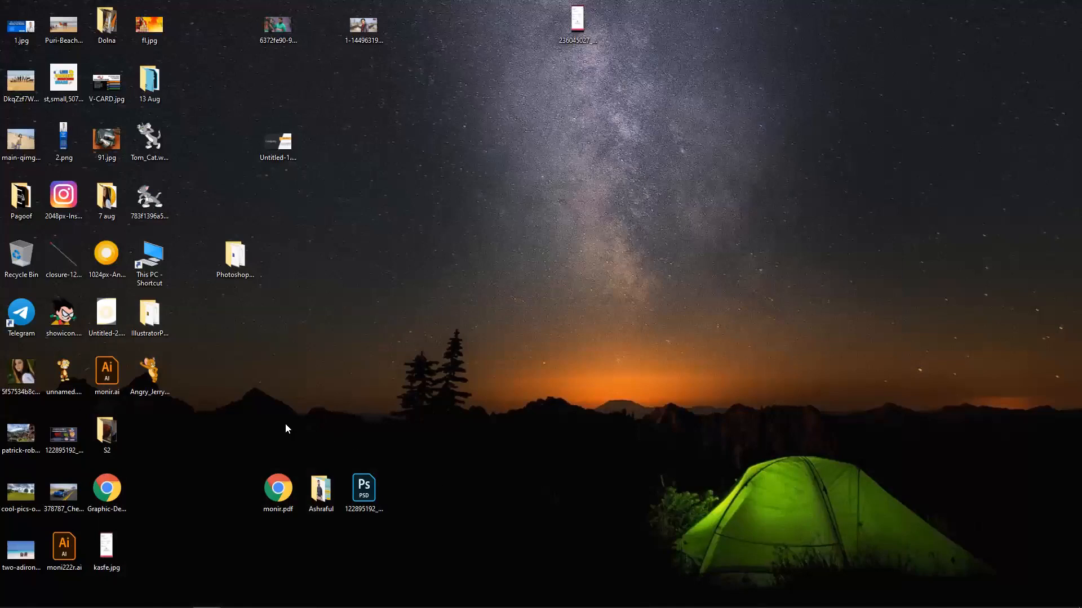
pyautogui.doubleClick(164, 254)
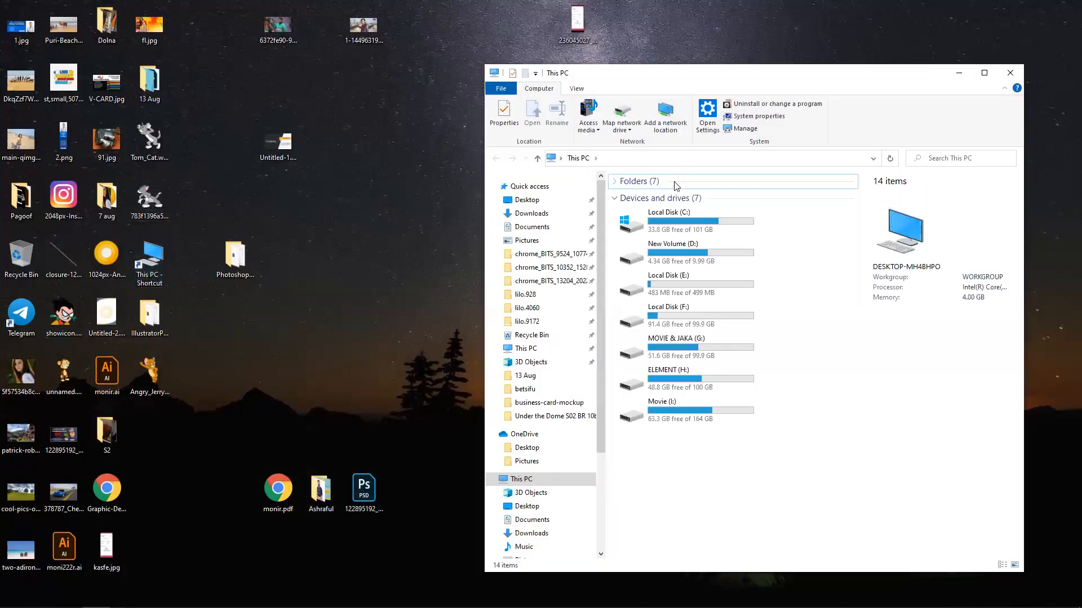
pyautogui.click(550, 219)
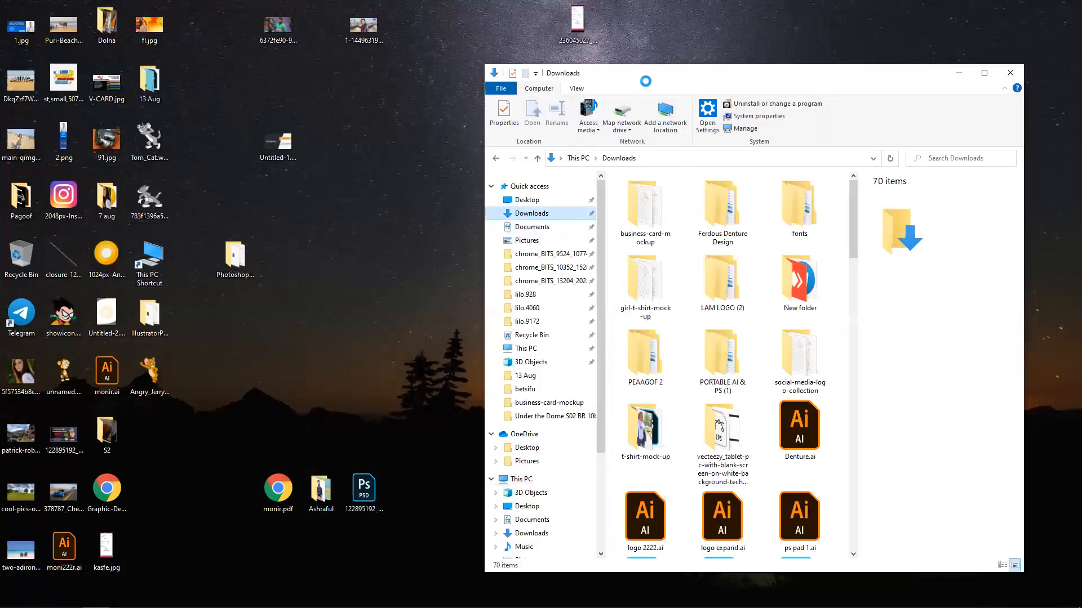
pyautogui.click(984, 73)
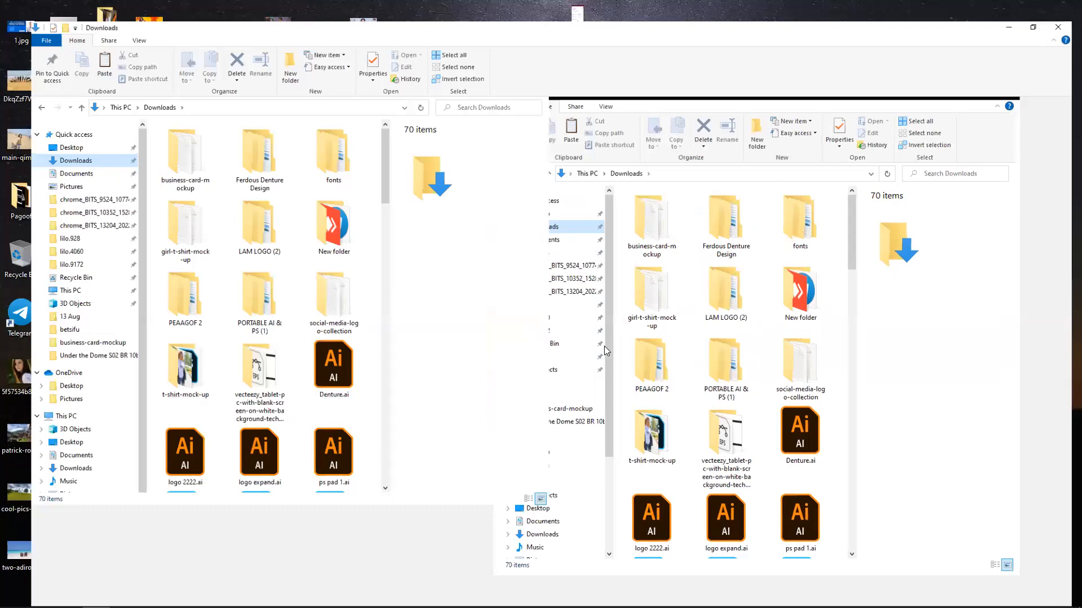
# Step: Look through the Downloads folder and its New folder subfolder for another logo image
pyautogui.scroll(-1, 605, 359)
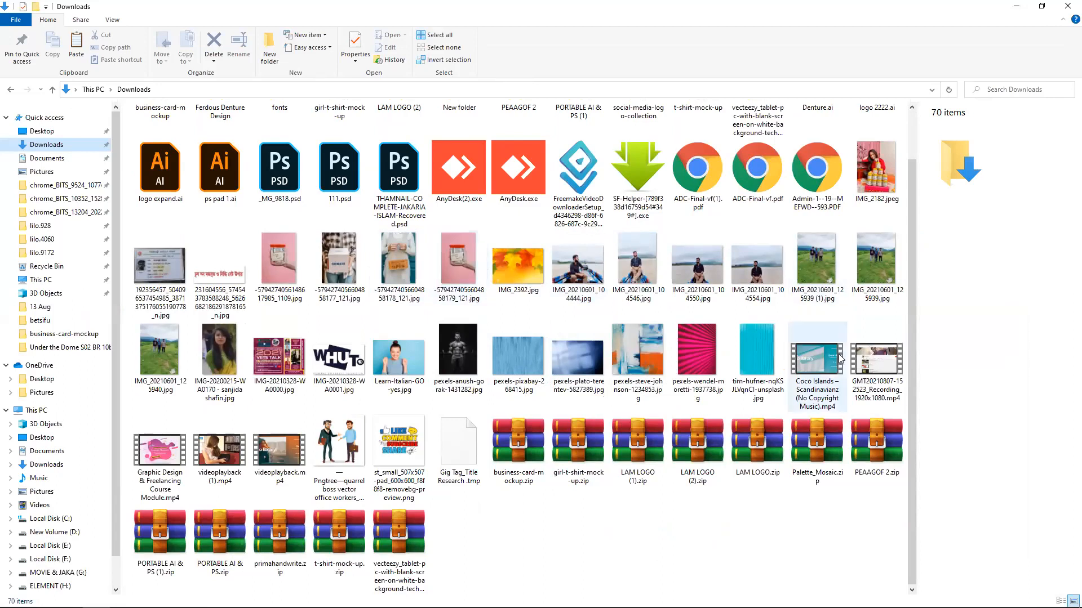
pyautogui.scroll(1, 740, 338)
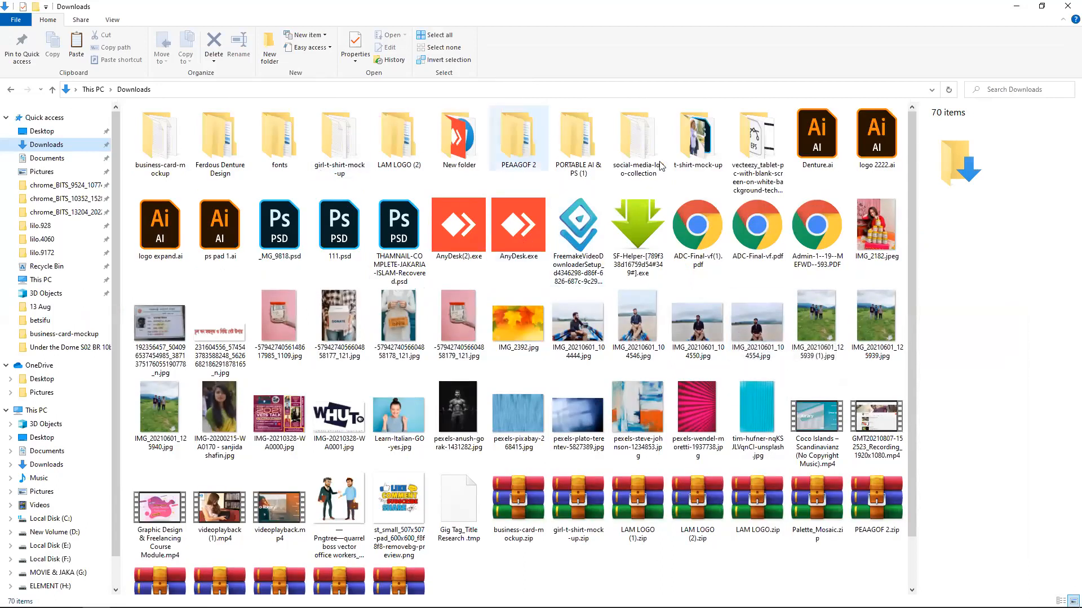
pyautogui.click(458, 164)
pyautogui.doubleClick(457, 164)
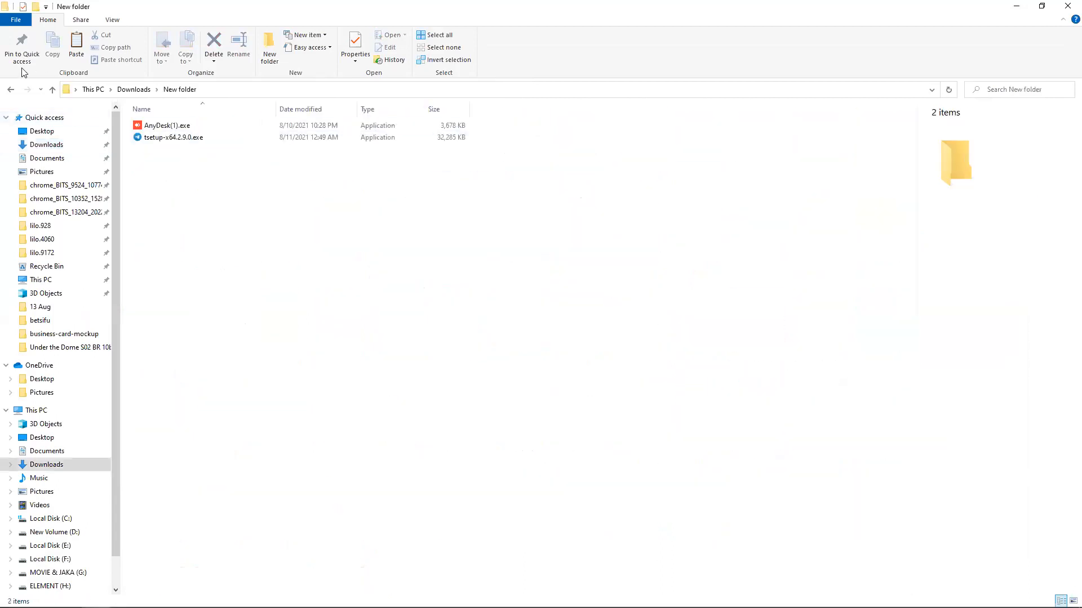
pyautogui.click(12, 91)
pyautogui.click(460, 306)
pyautogui.scroll(-1, 459, 306)
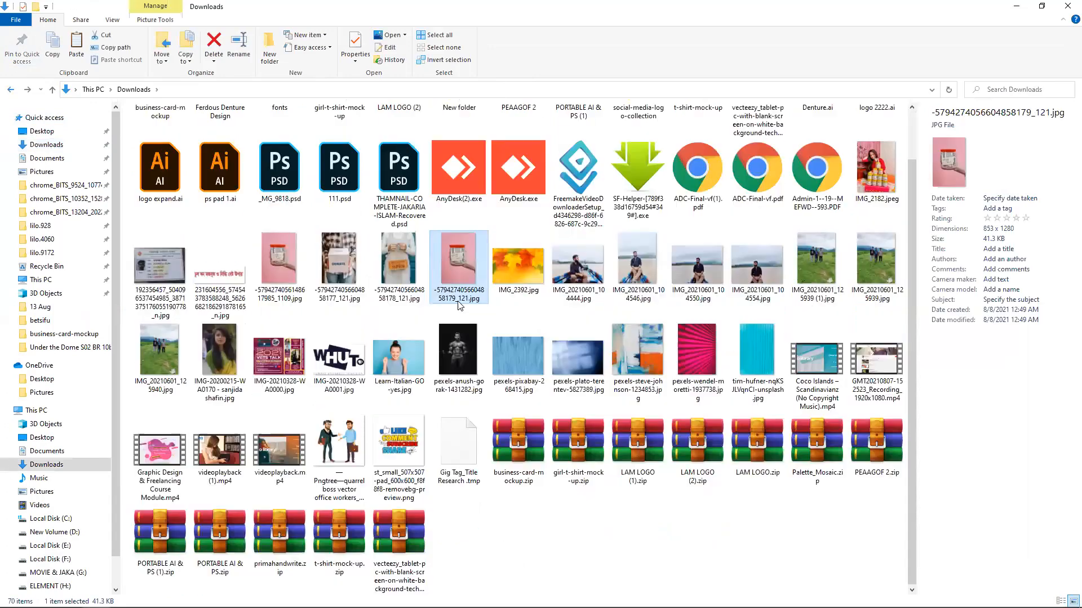
# Step: Copy the WHUT logo image IMG-20210328-WA0001.jpg from Downloads, switch to Illustrator and paste it into the document
pyautogui.click(352, 365)
pyautogui.moveTo(350, 358); pyautogui.dragTo(269, 554)
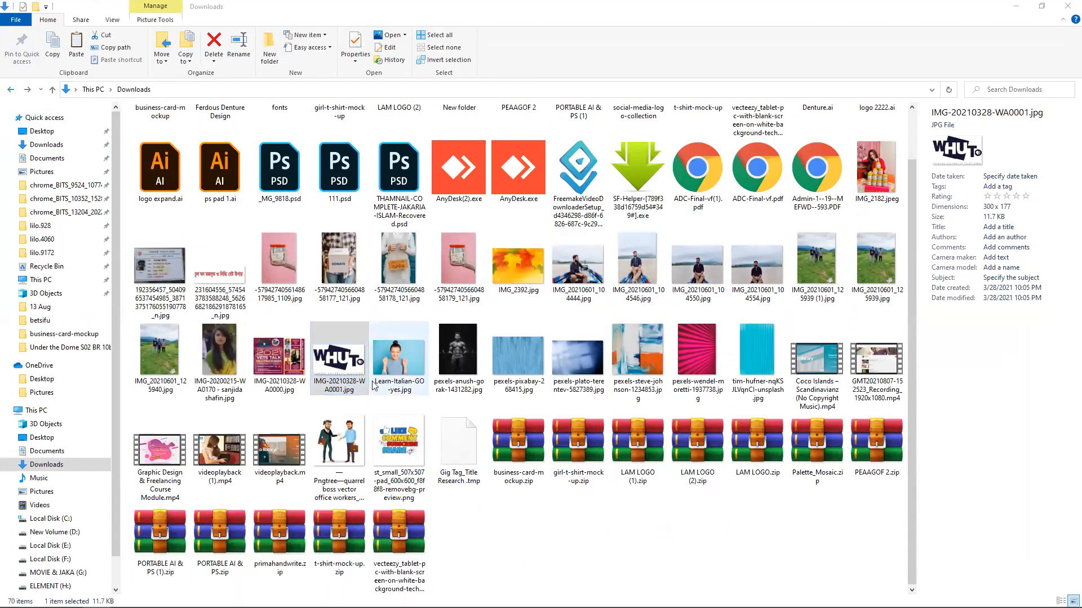
pyautogui.rightClick(346, 373)
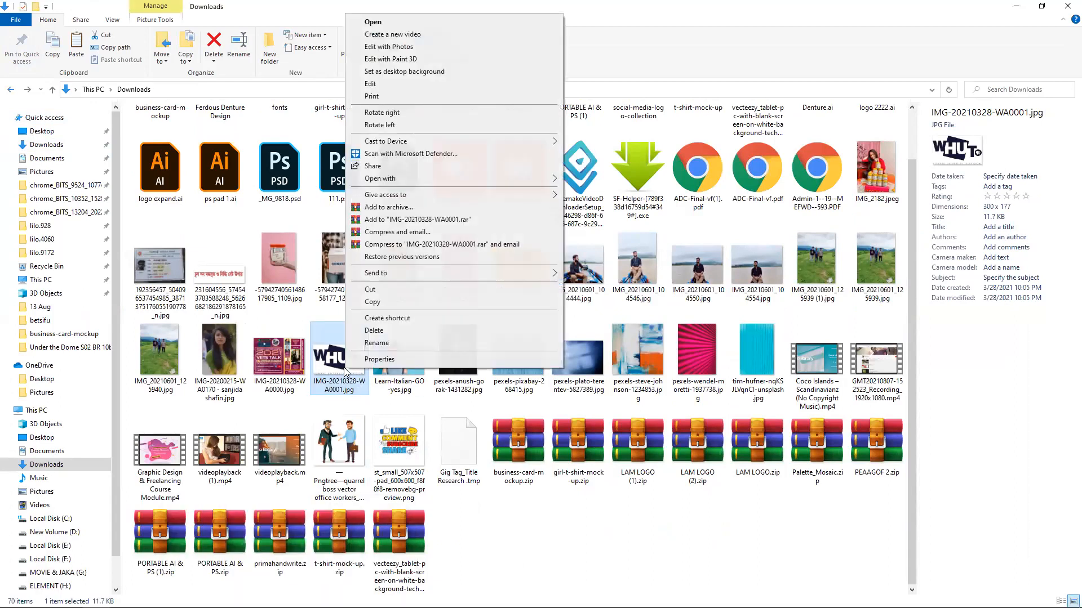
pyautogui.click(372, 301)
pyautogui.click(289, 597)
pyautogui.click(351, 555)
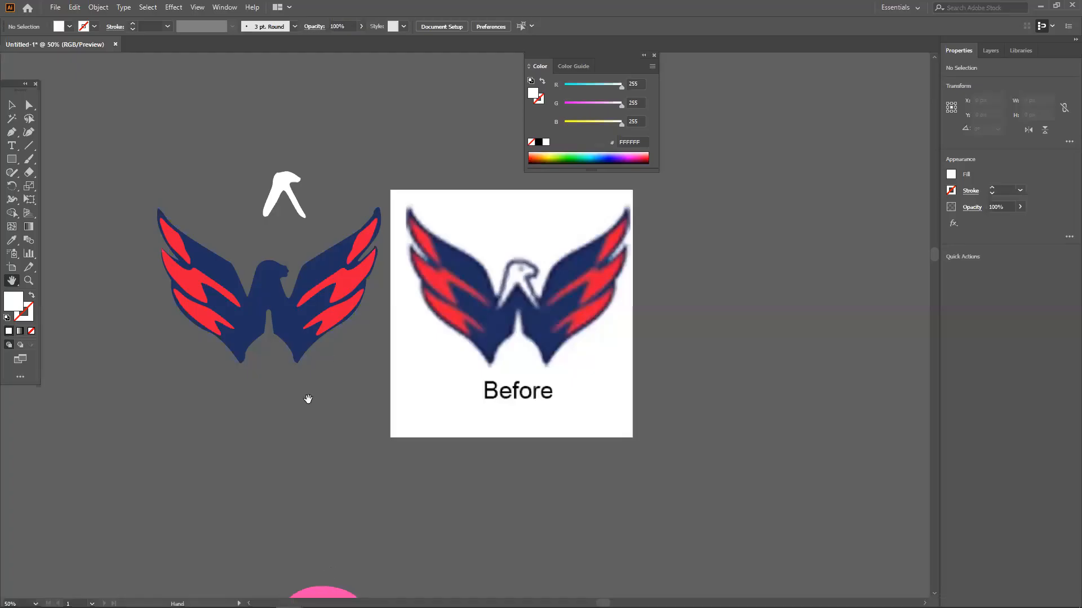
pyautogui.hotkey('ctrl', 'v')
# Step: Move the pasted WHUT logo image into the empty area beside the eagle's left wing
pyautogui.moveTo(852, 187); pyautogui.dragTo(1034, 120)
pyautogui.click(14, 106)
pyautogui.click(185, 264)
pyautogui.moveTo(638, 247); pyautogui.dragTo(518, 376)
pyautogui.scroll(3, 218, 314)
pyautogui.scroll(1, 459, 354)
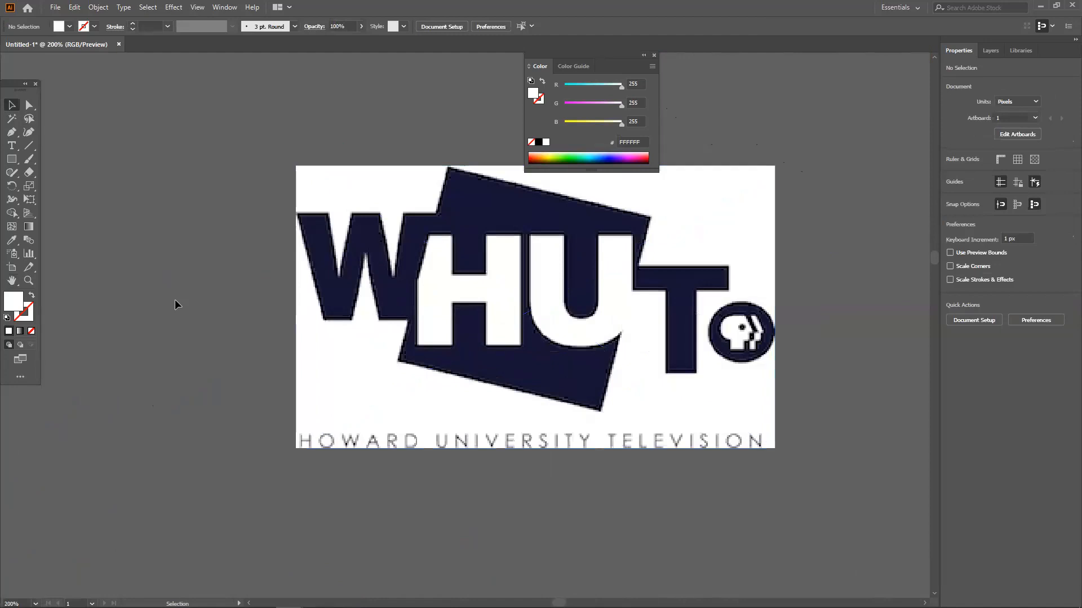
pyautogui.moveTo(432, 289); pyautogui.dragTo(282, 278)
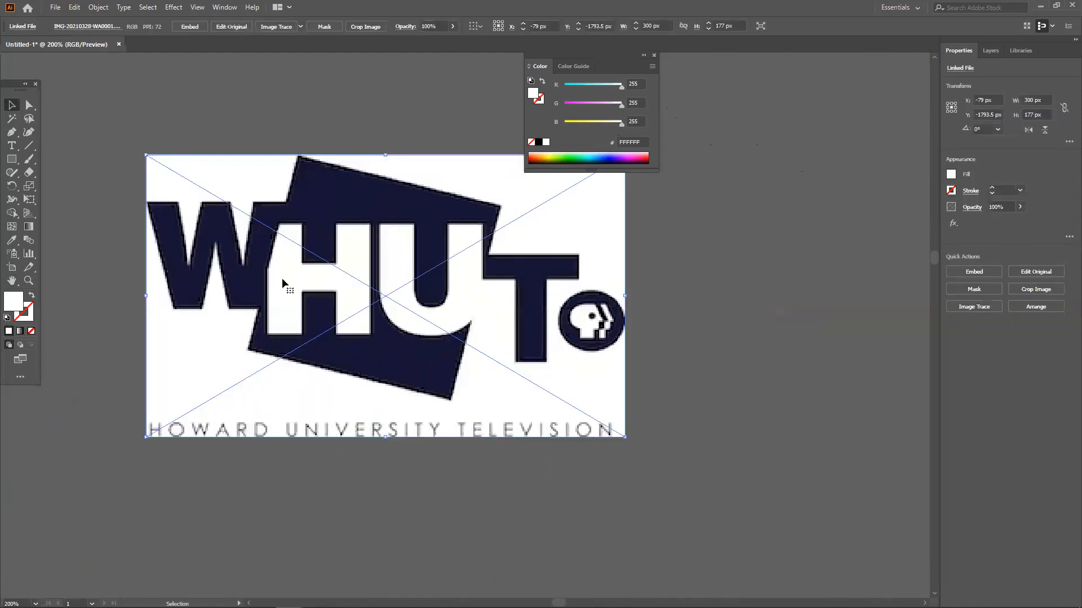
# Step: Try tracing the W of the WHUT logo with straight Pen tool segments along its left edge and base, up to its middle notch
pyautogui.click(12, 131)
pyautogui.click(148, 201)
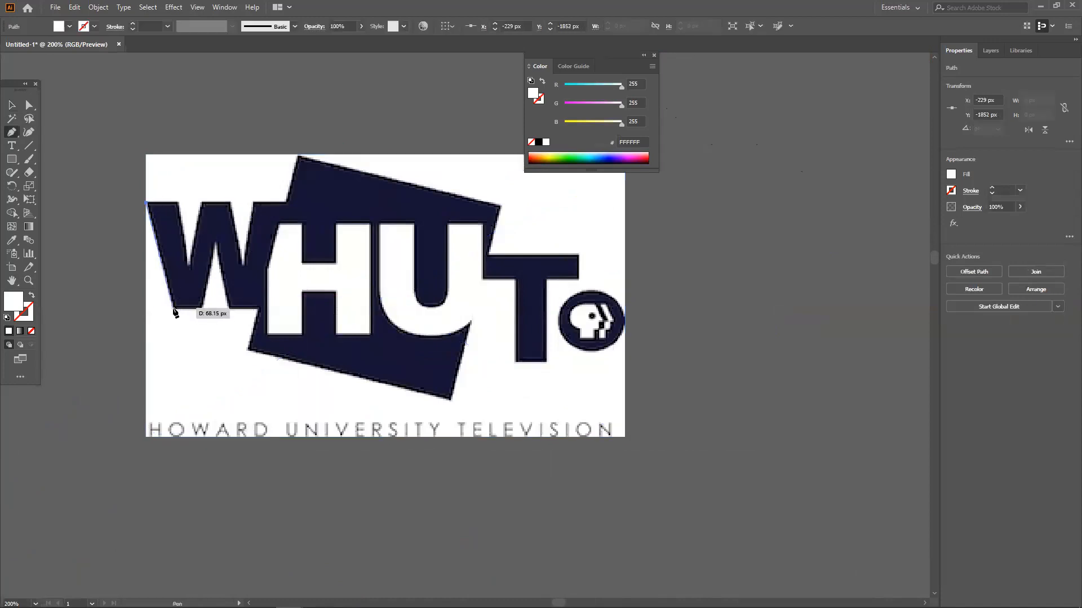
pyautogui.click(174, 309)
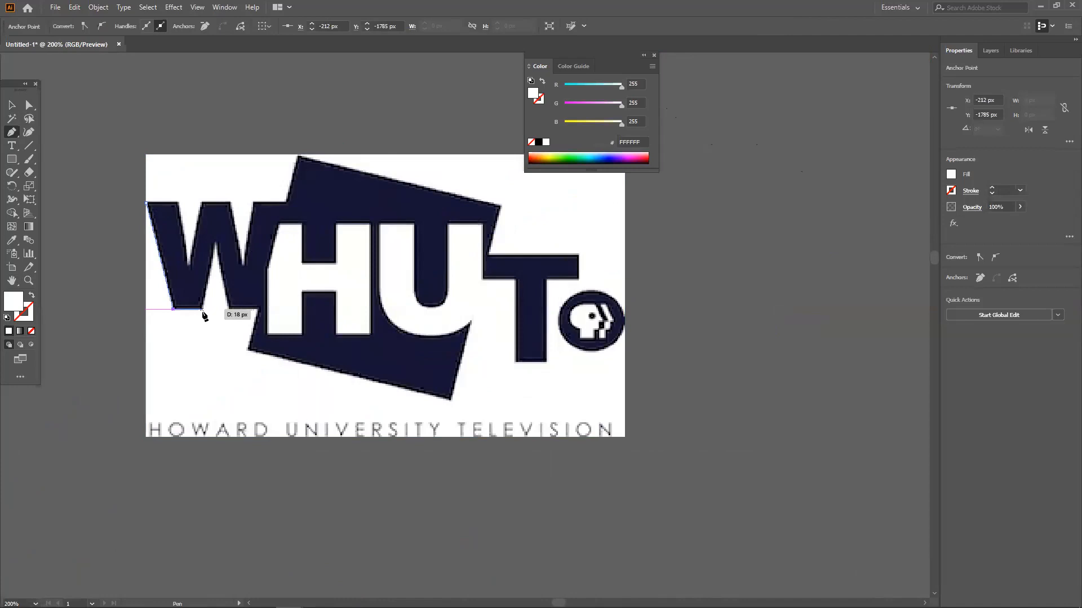
pyautogui.click(202, 309)
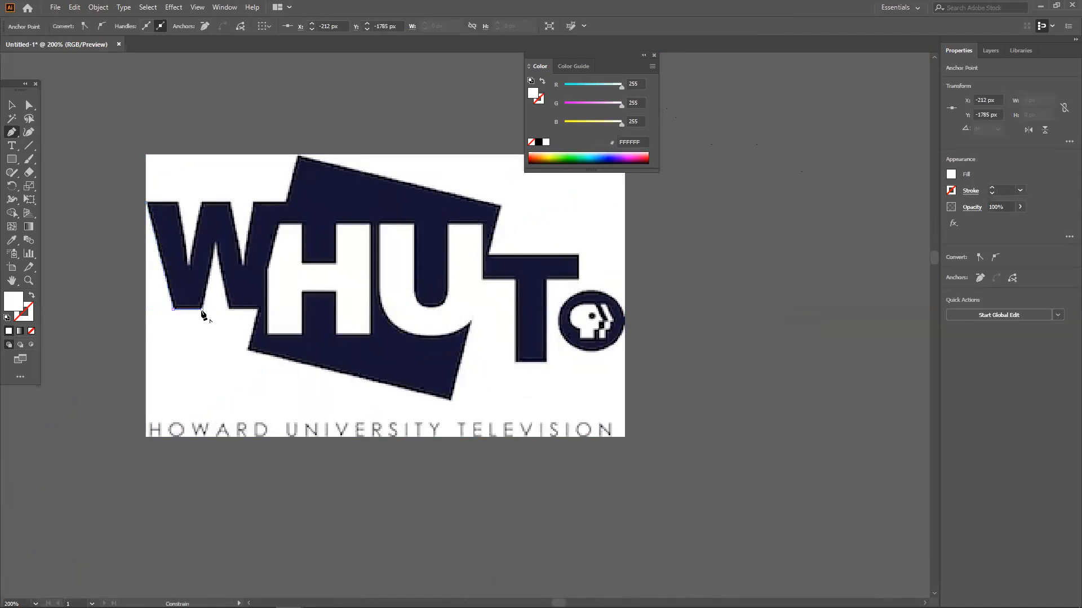
pyautogui.click(202, 243)
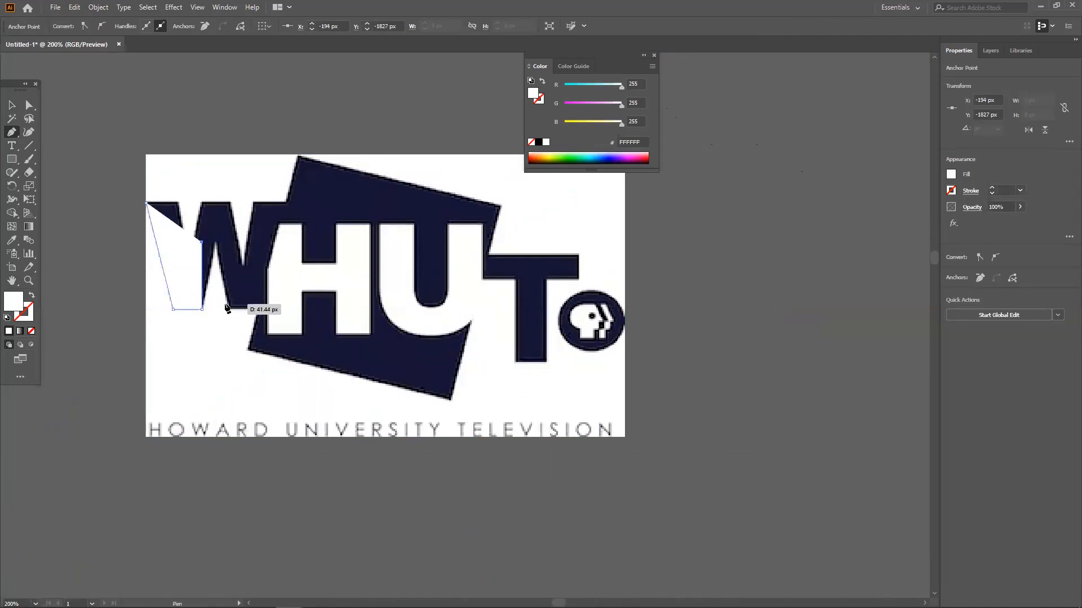
pyautogui.hotkey('ctrl', 'z')
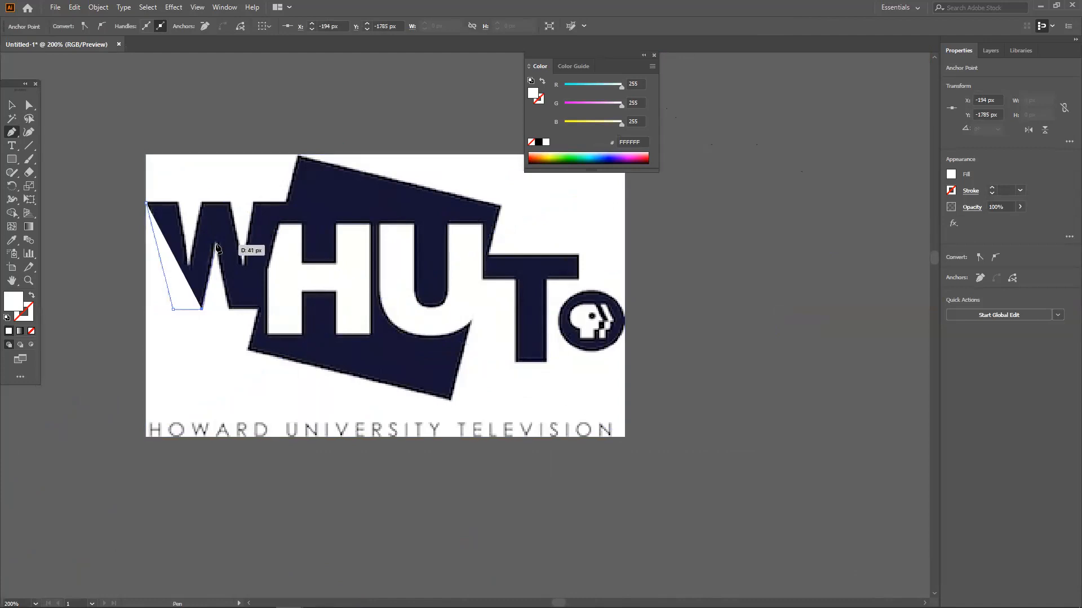
pyautogui.click(216, 242)
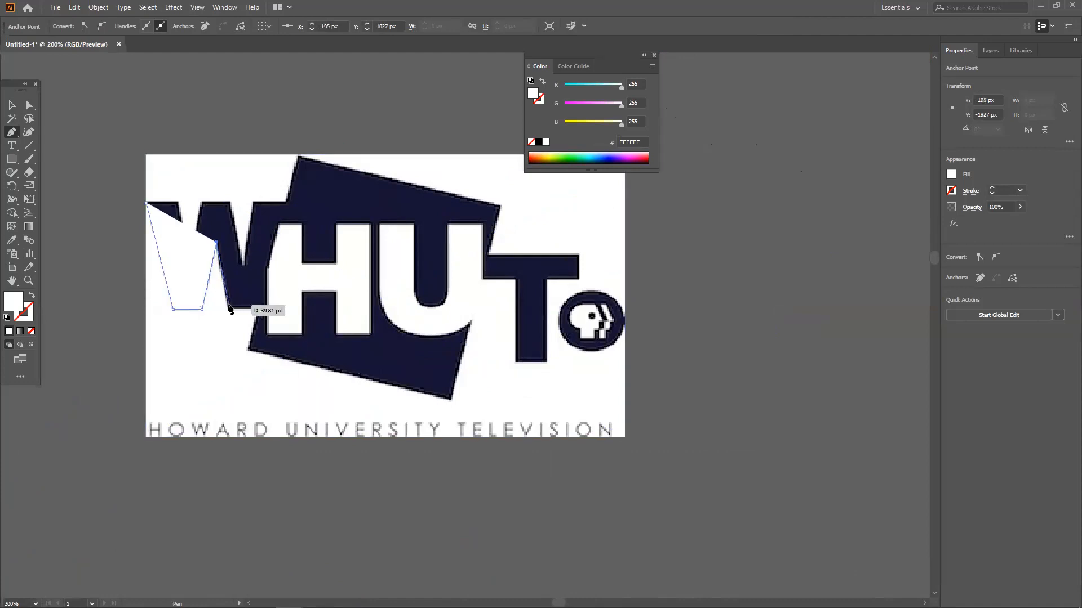
# Step: Move the partial white W tracing off the logo image and delete it
pyautogui.click(11, 105)
pyautogui.click(137, 168)
pyautogui.moveTo(194, 288); pyautogui.dragTo(107, 340)
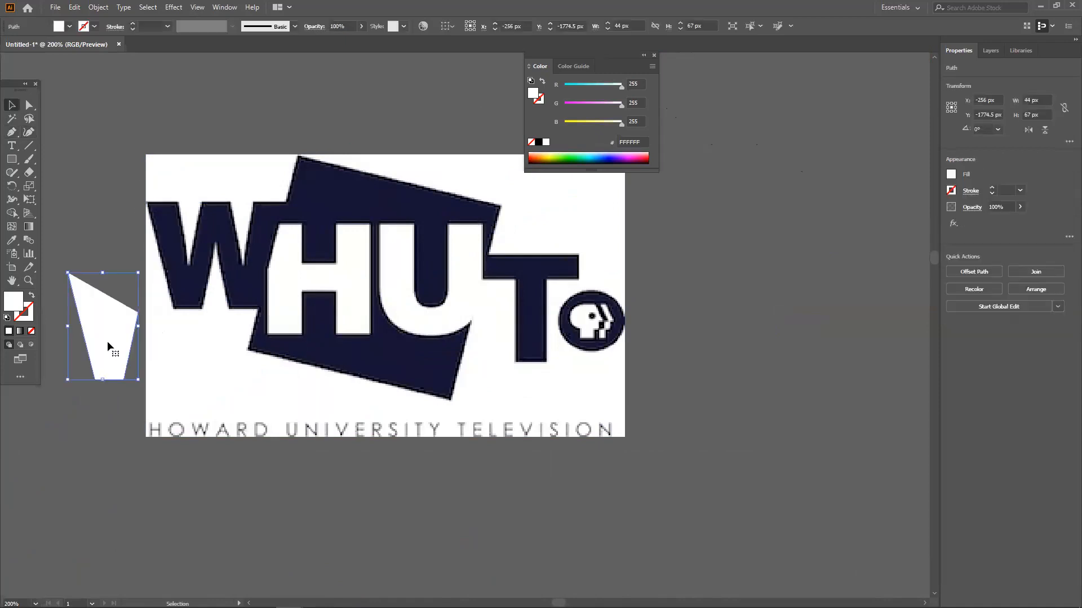
pyautogui.press('Delete')
pyautogui.click(271, 295)
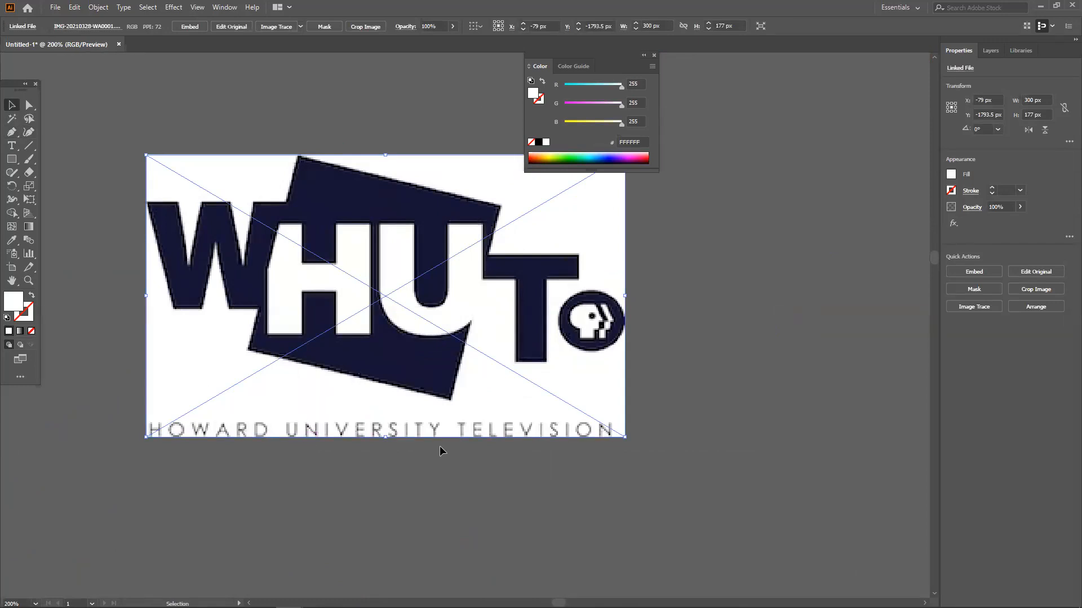
pyautogui.click(667, 385)
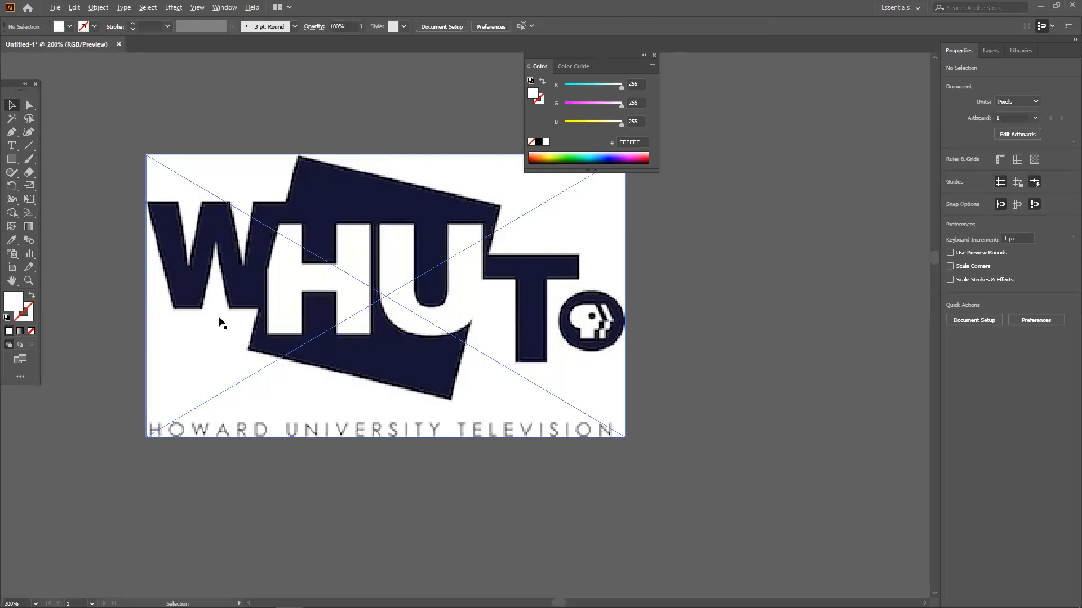
pyautogui.scroll(-2, 220, 323)
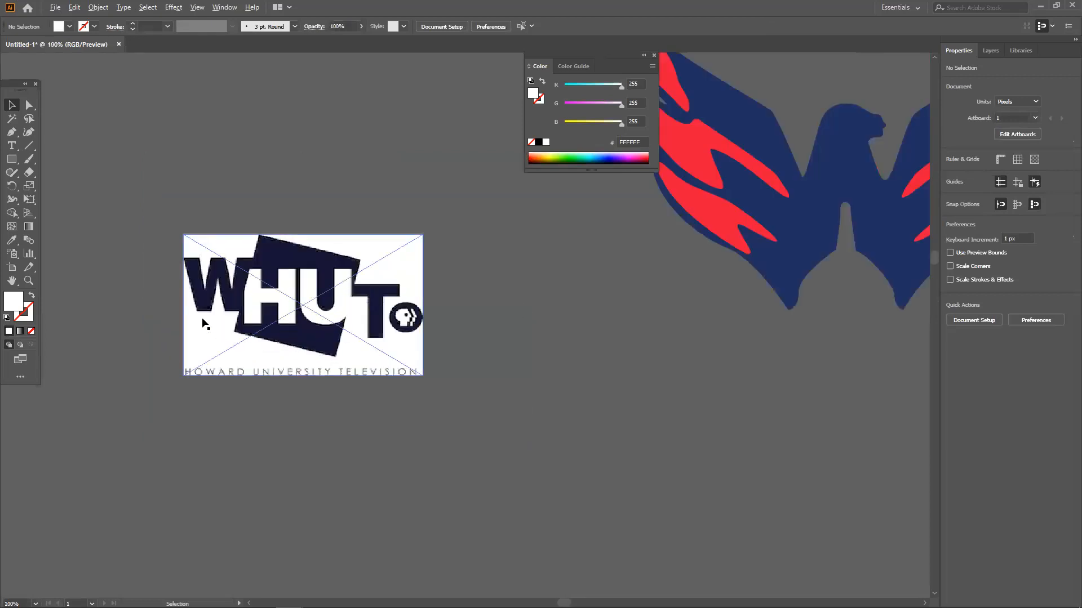
pyautogui.scroll(2, 204, 322)
pyautogui.scroll(-2, 204, 317)
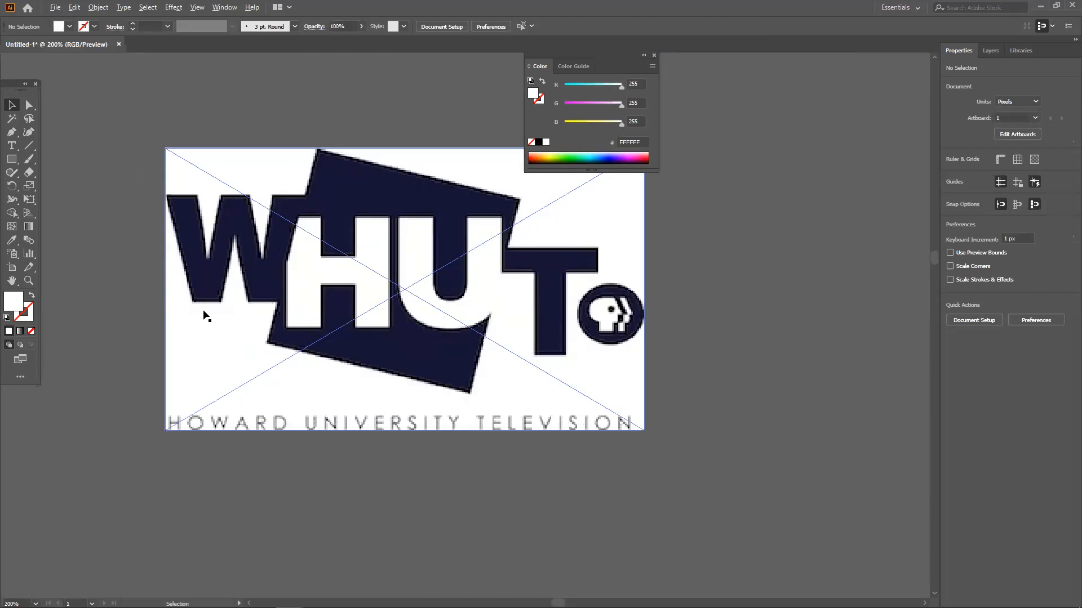
# Step: Switch to the Firefox window with the raster to vector image results and preview "Convert Raster to Vector in Illustrator" with its related images
pyautogui.moveTo(388, 259); pyautogui.dragTo(369, 313)
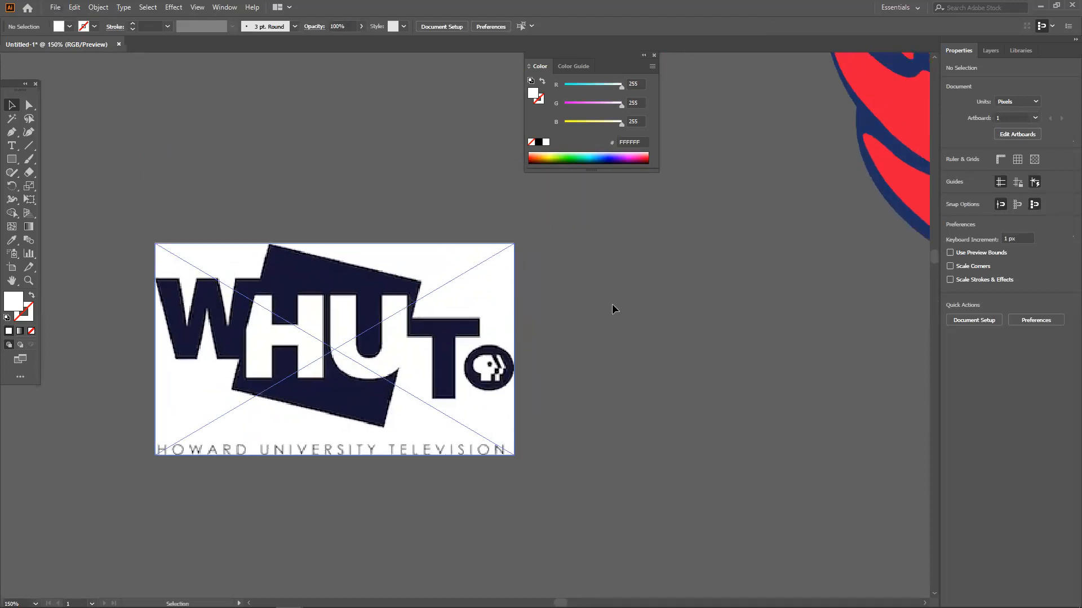
pyautogui.click(206, 597)
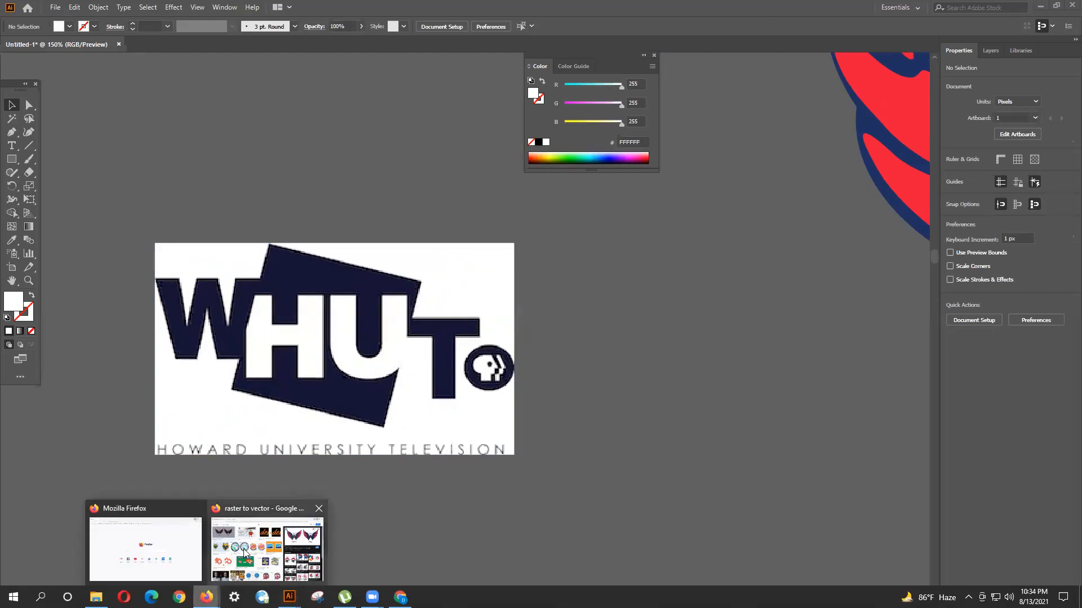
pyautogui.click(267, 548)
pyautogui.scroll(-3, 315, 315)
pyautogui.scroll(2, 321, 302)
pyautogui.scroll(1, 322, 300)
pyautogui.click(338, 231)
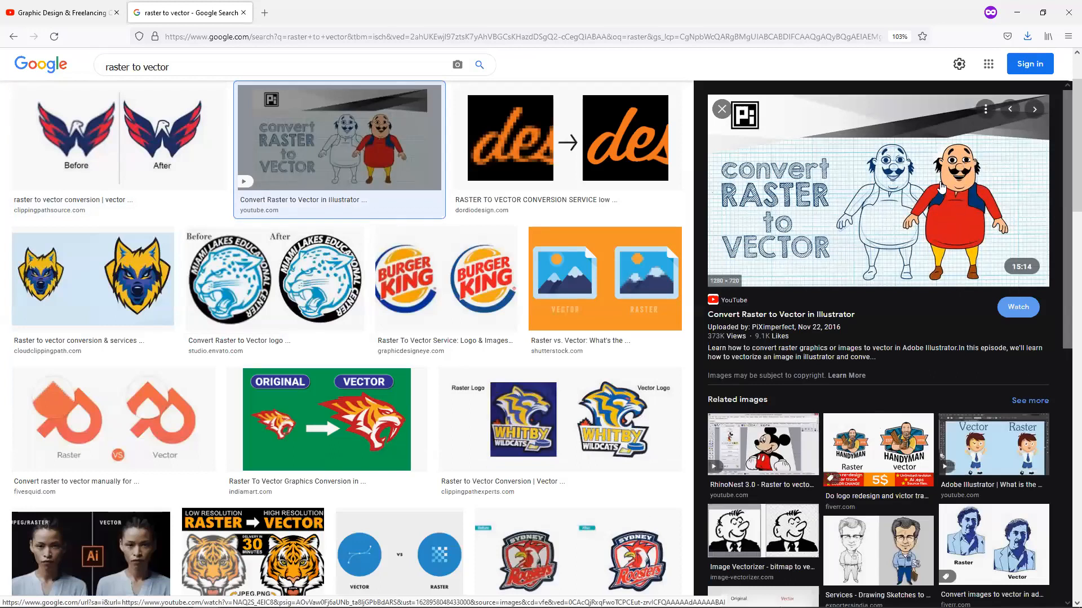
pyautogui.scroll(-5, 927, 203)
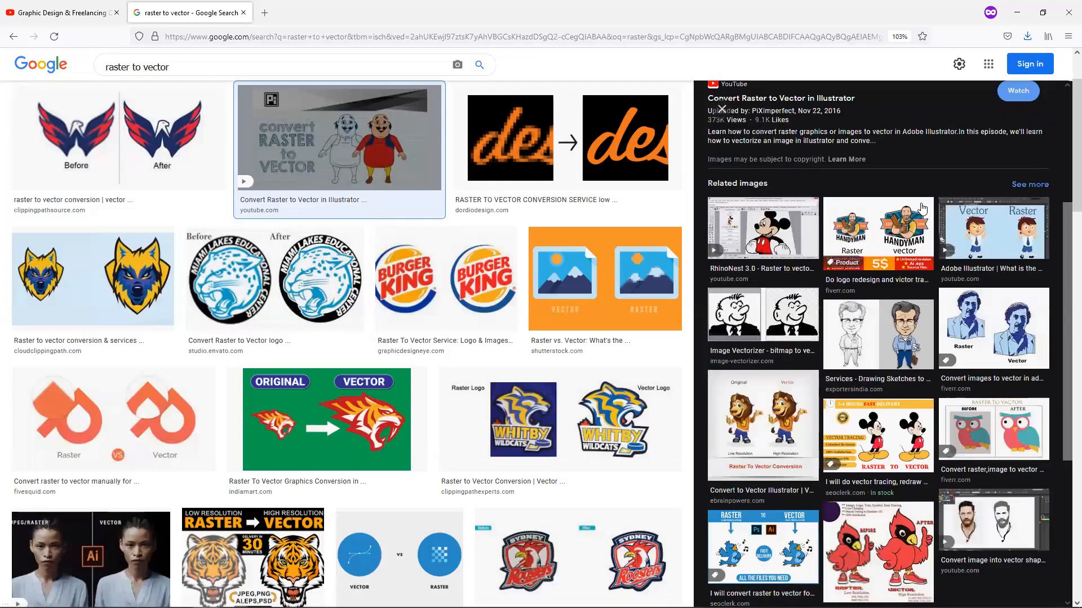
pyautogui.scroll(5, 918, 219)
pyautogui.scroll(-5, 926, 243)
pyautogui.scroll(5, 789, 282)
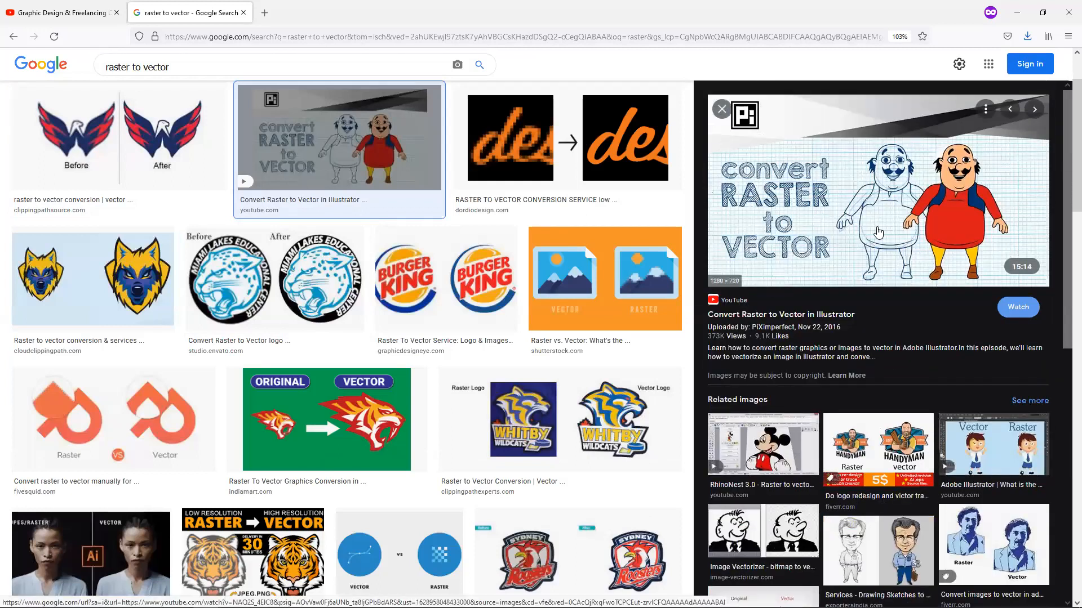
# Step: Copy the previewed "Convert Raster to Vector" image, return to Illustrator and paste it into the document
pyautogui.press('alt')
pyautogui.rightClick(849, 220)
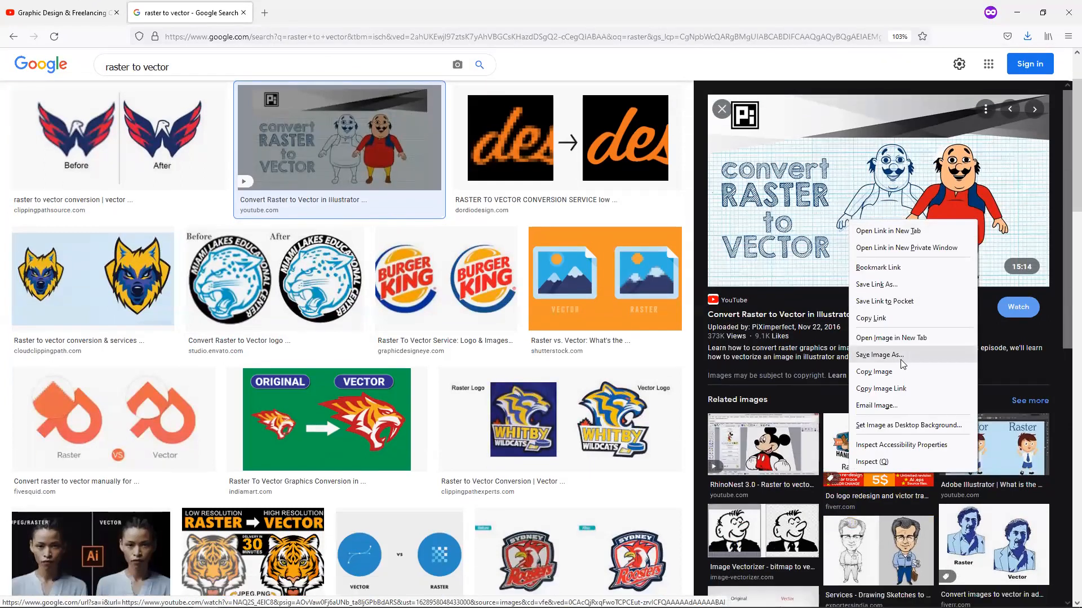
pyautogui.click(880, 319)
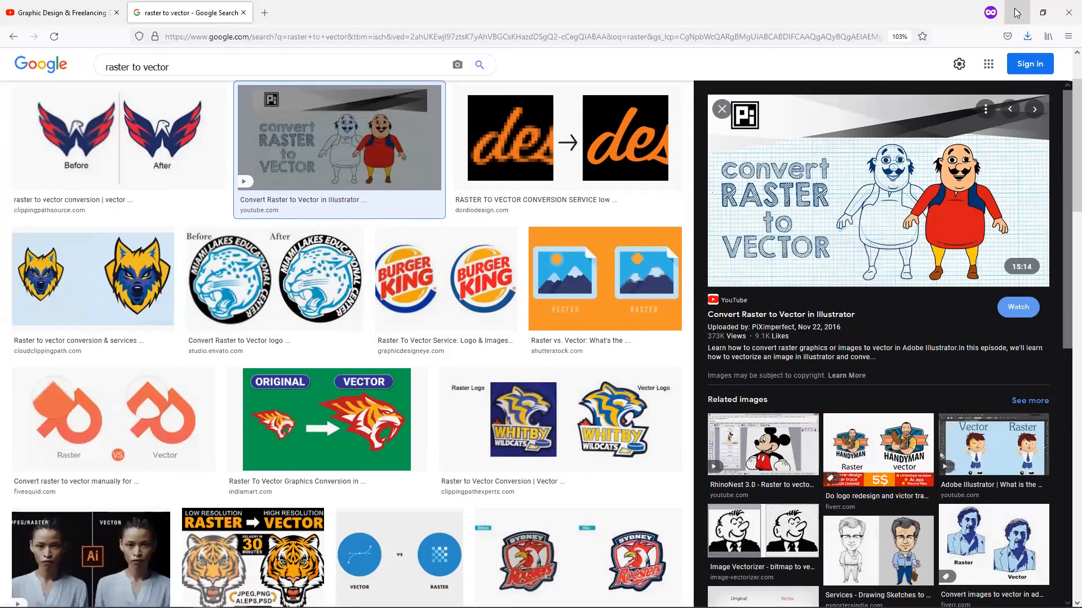
pyautogui.rightClick(867, 163)
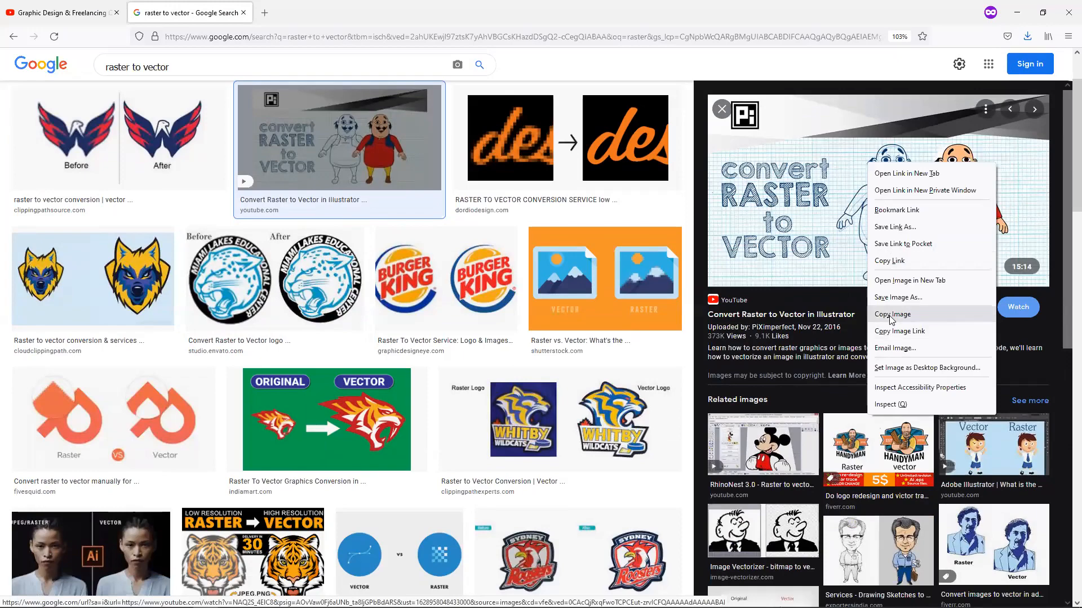
pyautogui.click(893, 316)
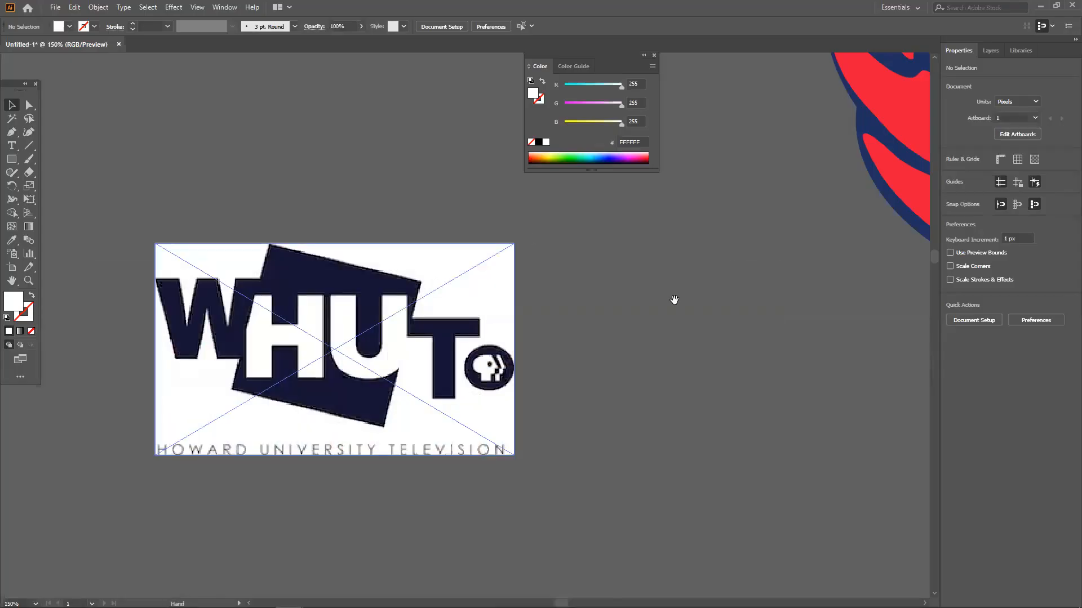
pyautogui.moveTo(674, 300); pyautogui.dragTo(245, 261)
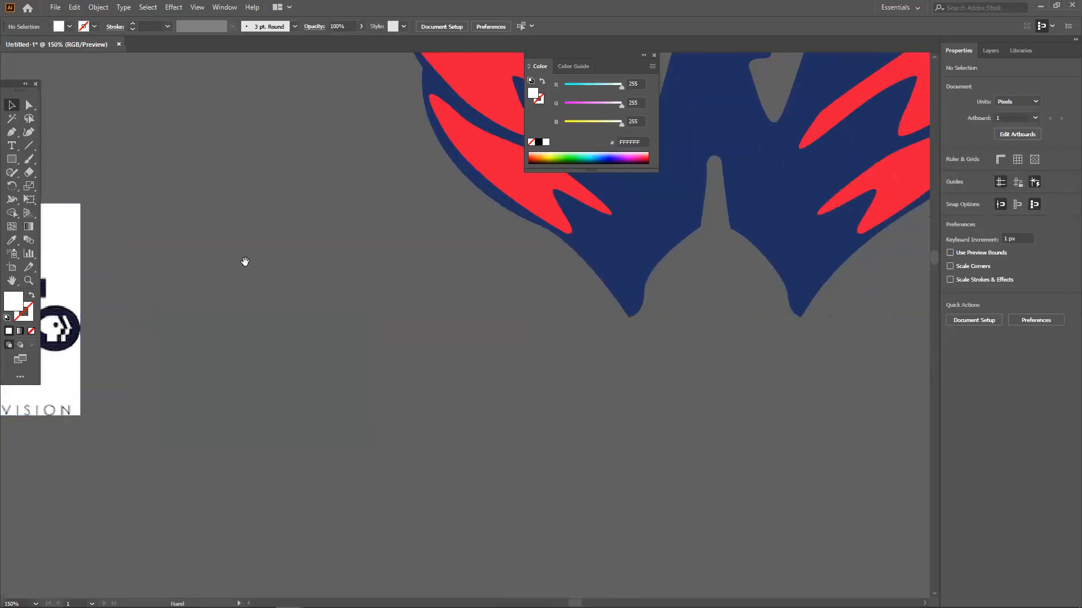
pyautogui.hotkey('ctrl', 'v')
pyautogui.hotkey('ctrl', '-')
pyautogui.hotkey('ctrl', '-')
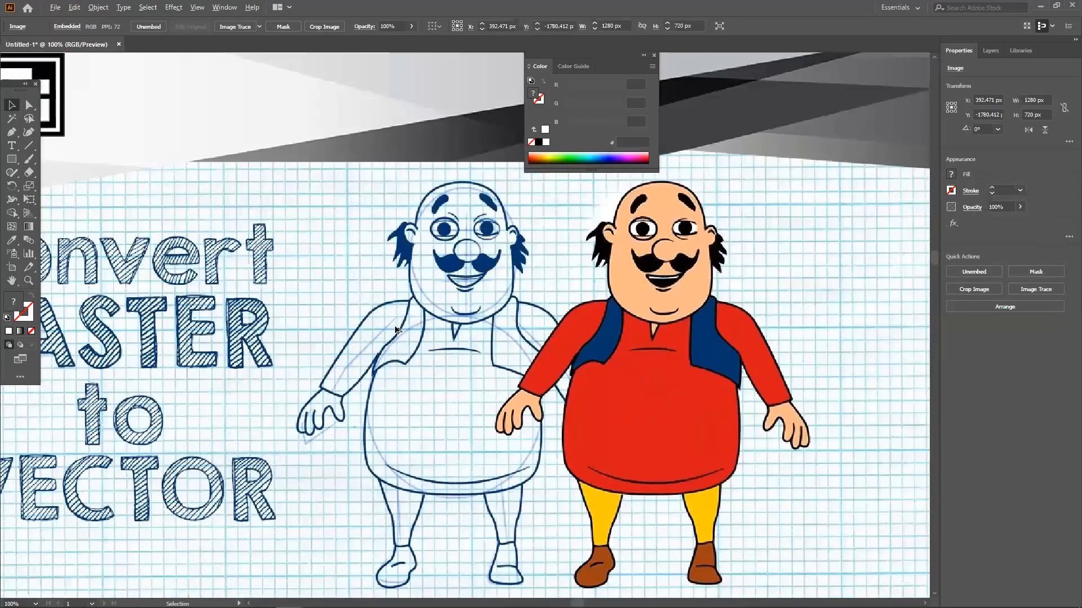
# Step: Inspect the cartoon sketch's arm up close and delete the pasted raster-to-vector image
pyautogui.scroll(4, 408, 360)
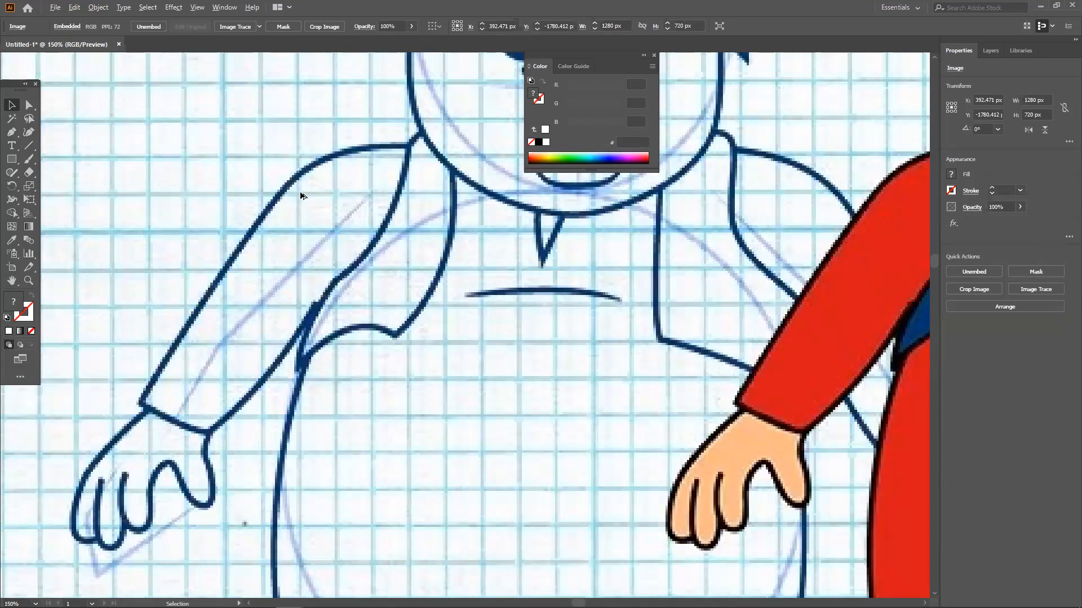
pyautogui.scroll(-4, 303, 202)
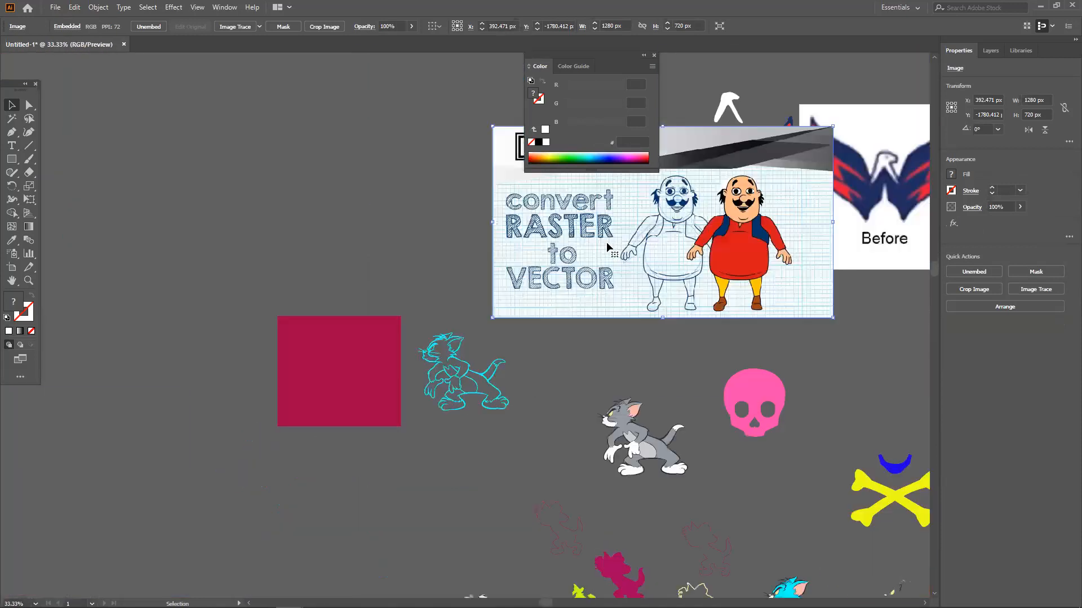
pyautogui.moveTo(606, 242); pyautogui.dragTo(499, 313)
pyautogui.press('Delete')
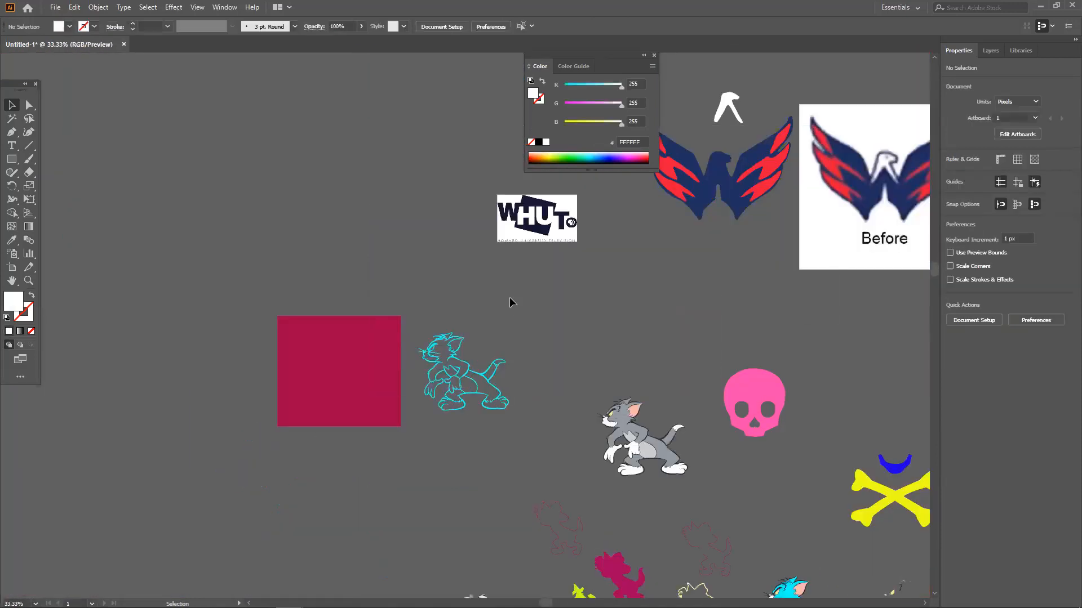
# Step: Move the cyan cat outline into the empty area above the maroon square and show the document grid
pyautogui.moveTo(387, 174); pyautogui.dragTo(418, 212)
pyautogui.click(302, 208)
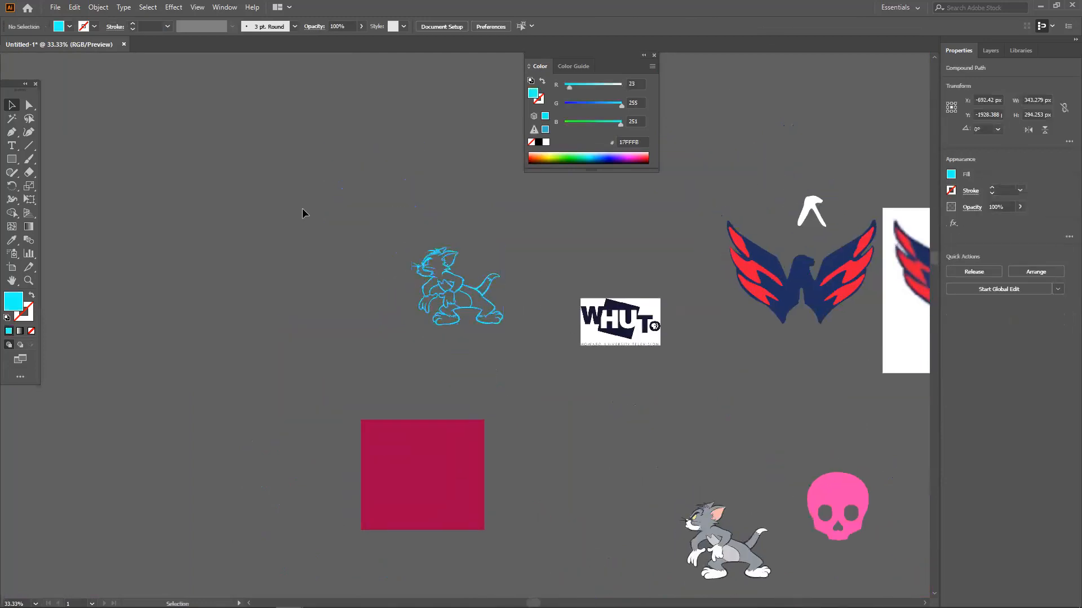
pyautogui.rightClick(302, 212)
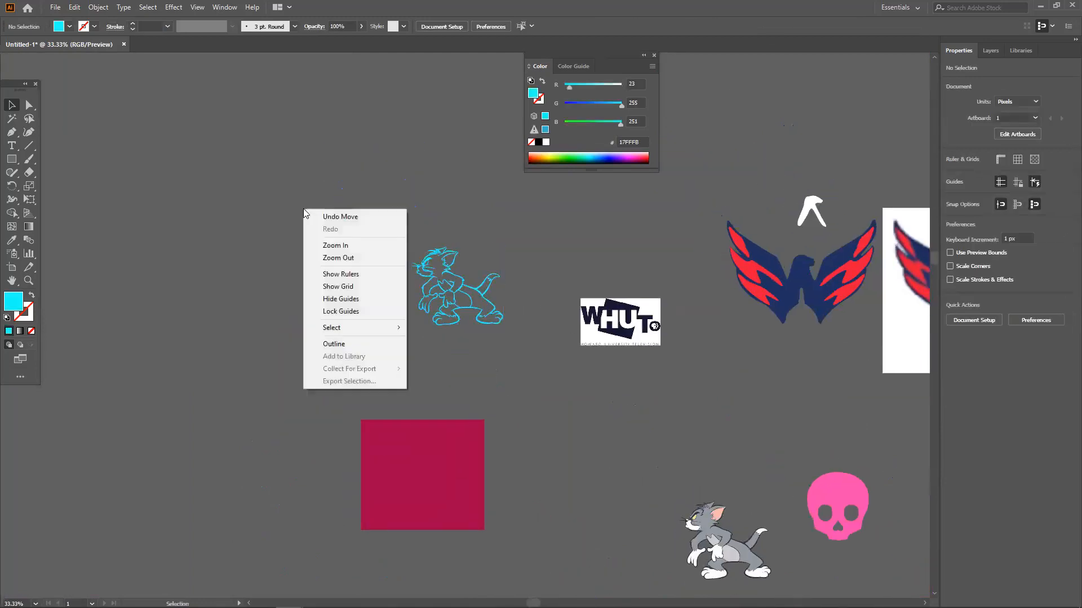
pyautogui.click(362, 286)
pyautogui.moveTo(429, 269); pyautogui.dragTo(366, 246)
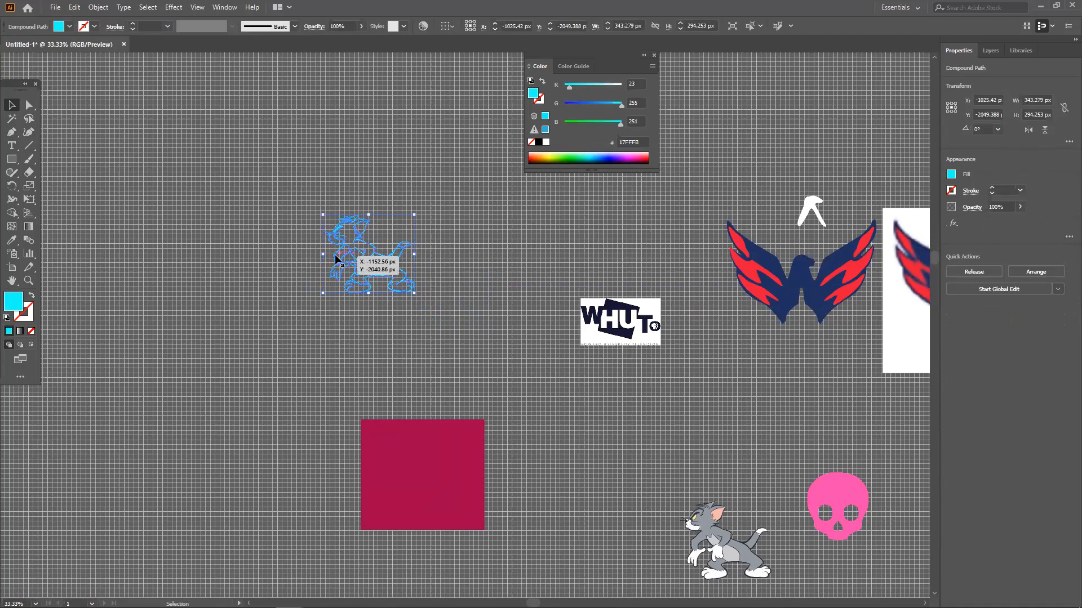
# Step: Try drawing a straight diagonal path across the grid in front of the cat outline with the Pen tool
pyautogui.scroll(5, 337, 256)
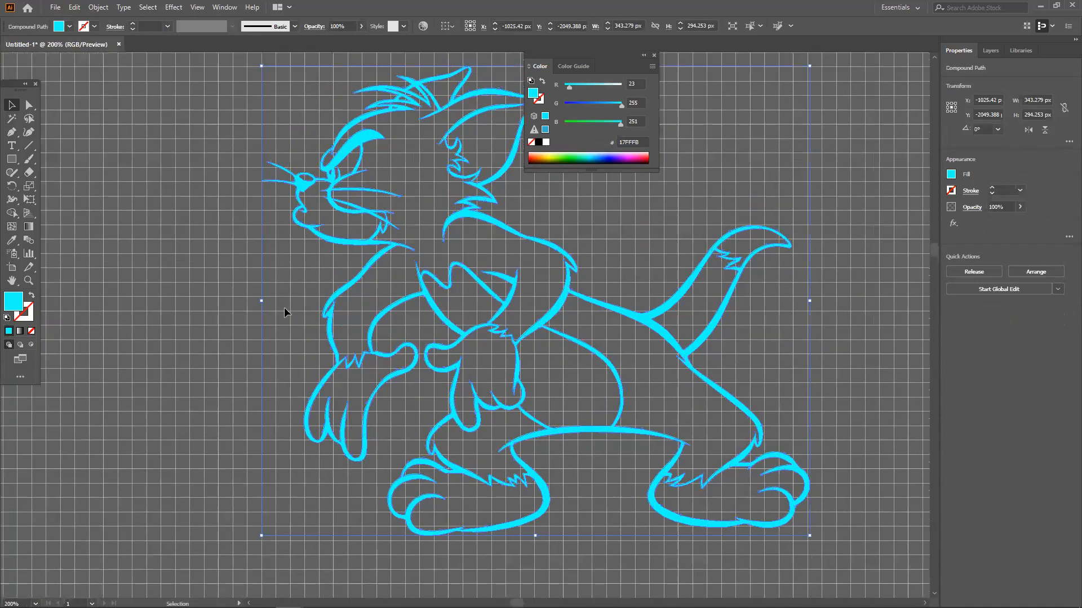
pyautogui.click(284, 306)
pyautogui.scroll(-1, 310, 289)
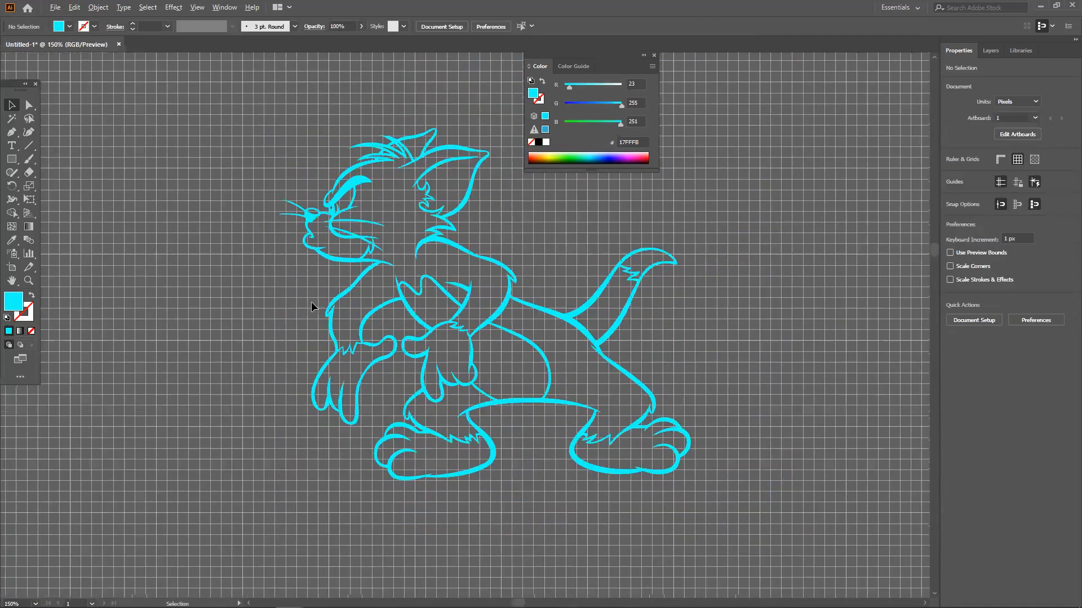
pyautogui.moveTo(395, 284); pyautogui.dragTo(378, 287)
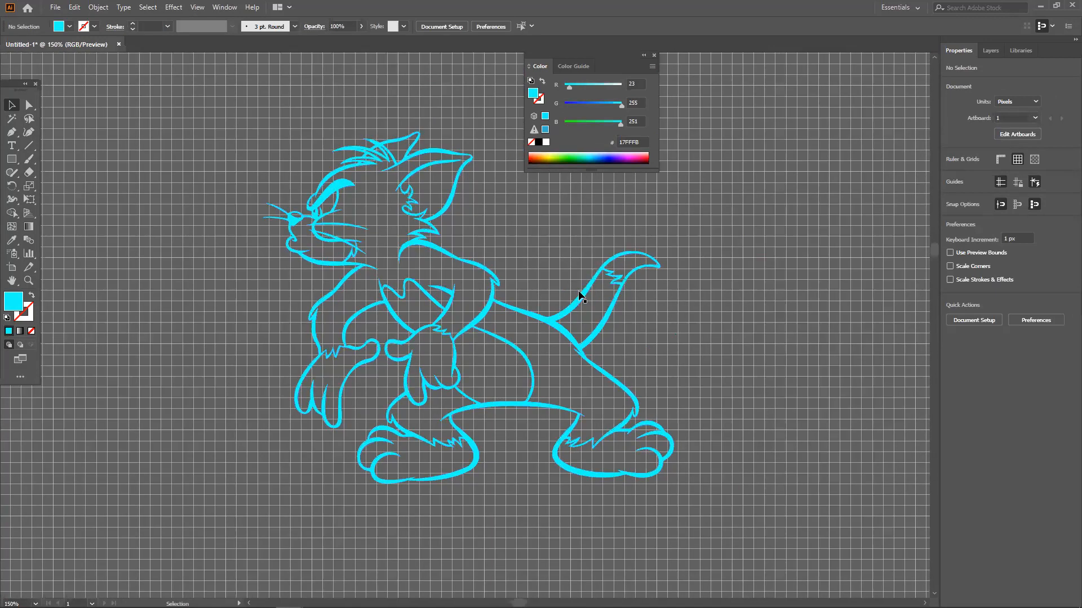
pyautogui.click(11, 132)
pyautogui.click(152, 343)
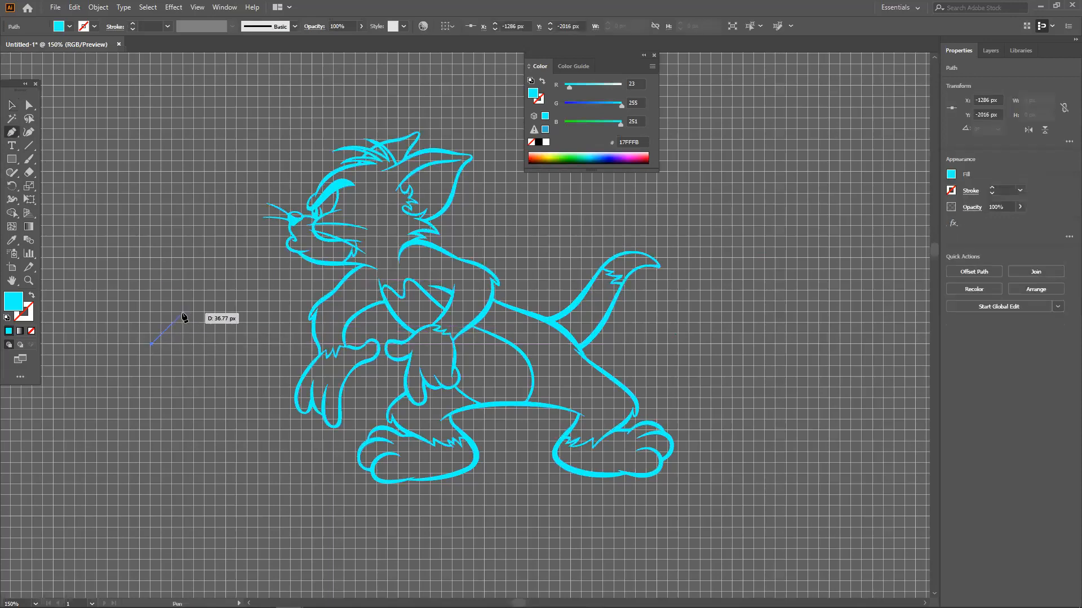
pyautogui.moveTo(205, 291); pyautogui.dragTo(212, 283)
pyautogui.moveTo(245, 251)
pyautogui.mouseDown()
pyautogui.moveTo(234, 222)
pyautogui.moveTo(247, 231)
pyautogui.mouseUp()
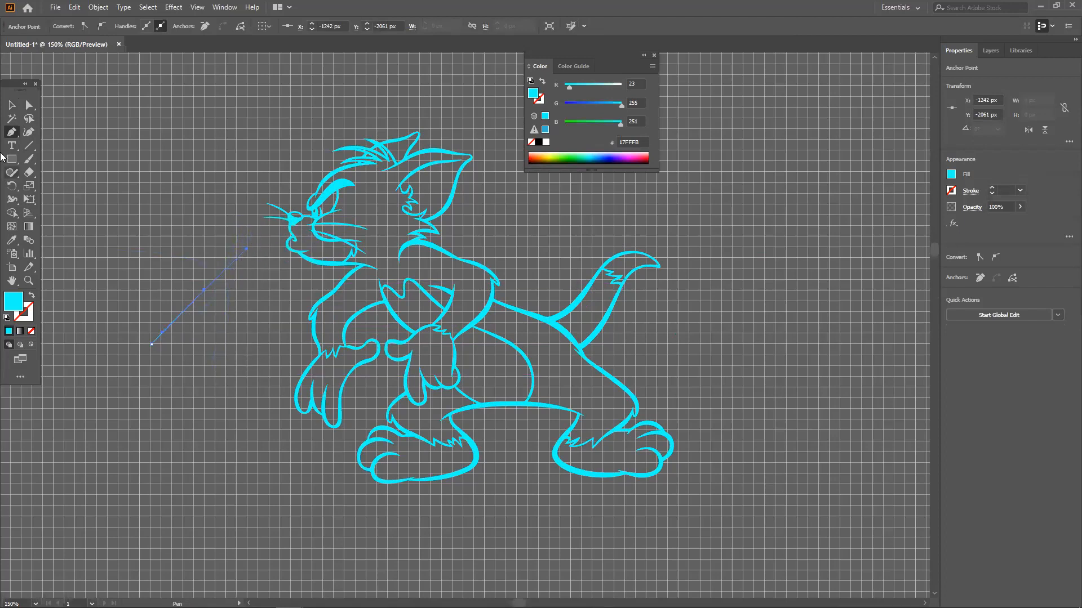
# Step: Delete the diagonal path in front of the cat outline
pyautogui.click(12, 106)
pyautogui.click(233, 210)
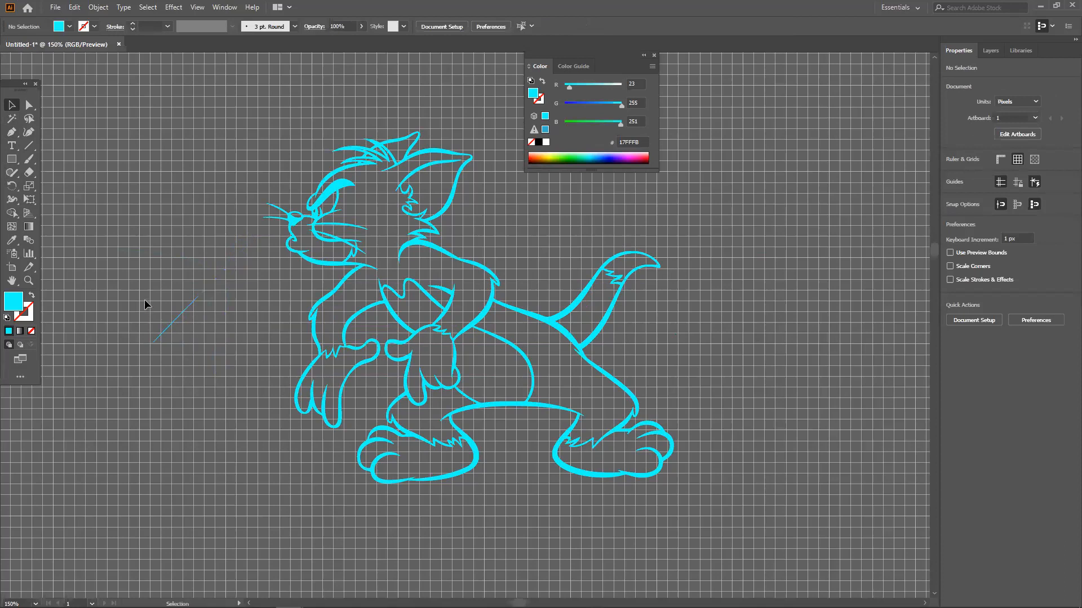
pyautogui.click(175, 319)
pyautogui.press('Delete')
# Step: Toggle the document grid off, on and off again
pyautogui.keyDown('alt'); pyautogui.scroll(-1, 183, 384); pyautogui.keyUp('alt')
pyautogui.rightClick(167, 244)
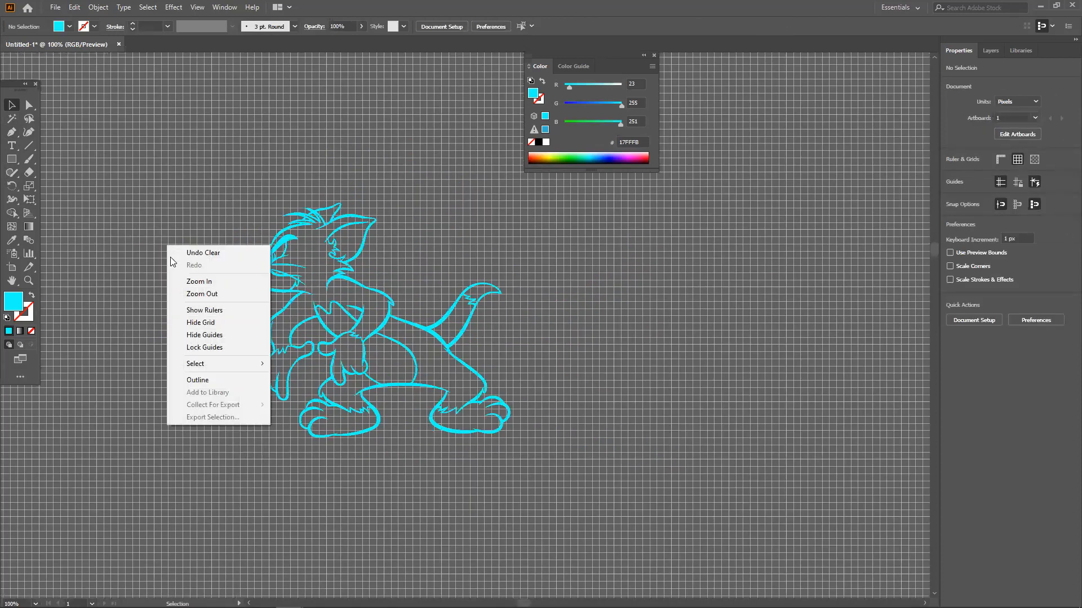
pyautogui.click(202, 324)
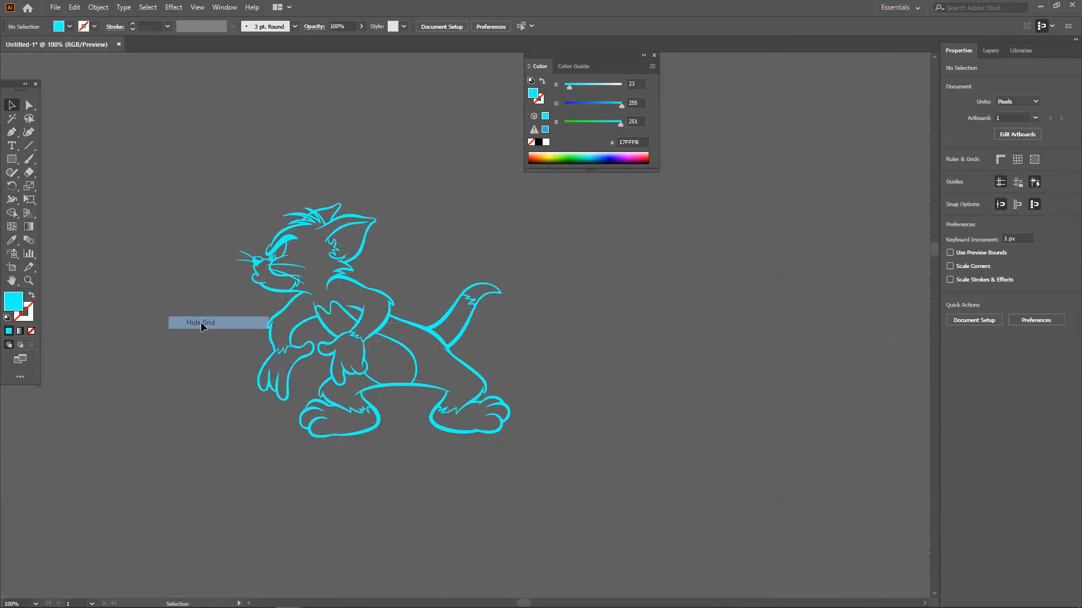
pyautogui.rightClick(188, 285)
pyautogui.click(219, 358)
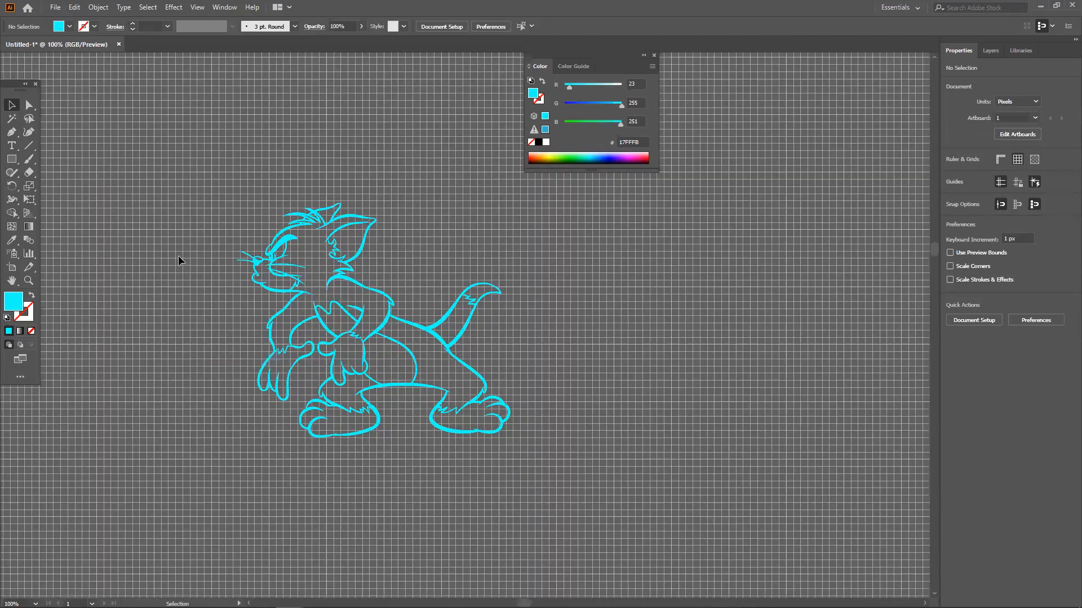
pyautogui.rightClick(179, 260)
pyautogui.click(231, 334)
pyautogui.rightClick(140, 181)
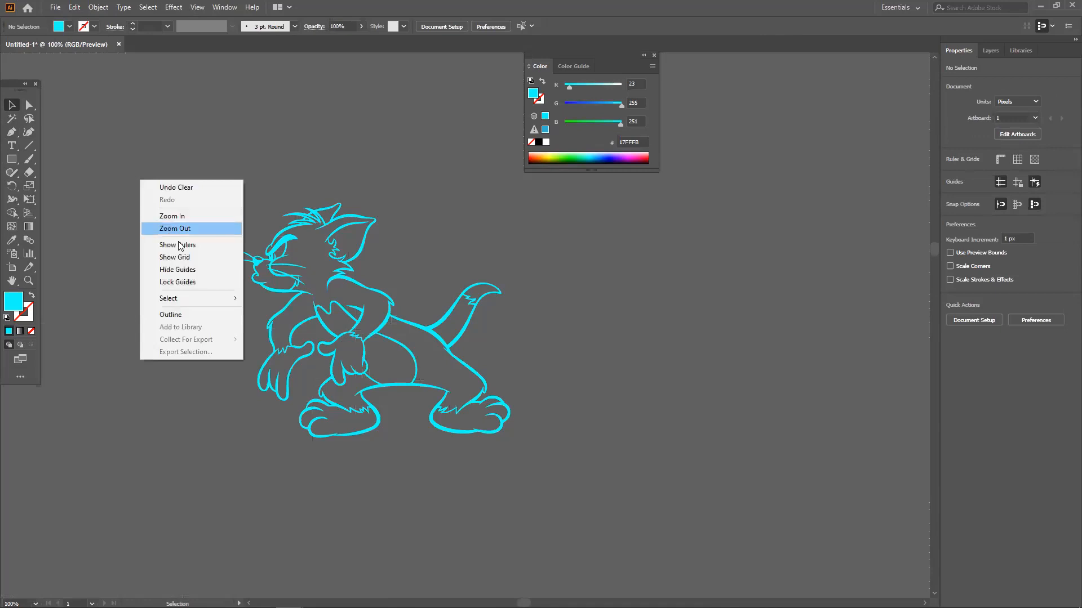
pyautogui.click(140, 137)
pyautogui.rightClick(141, 135)
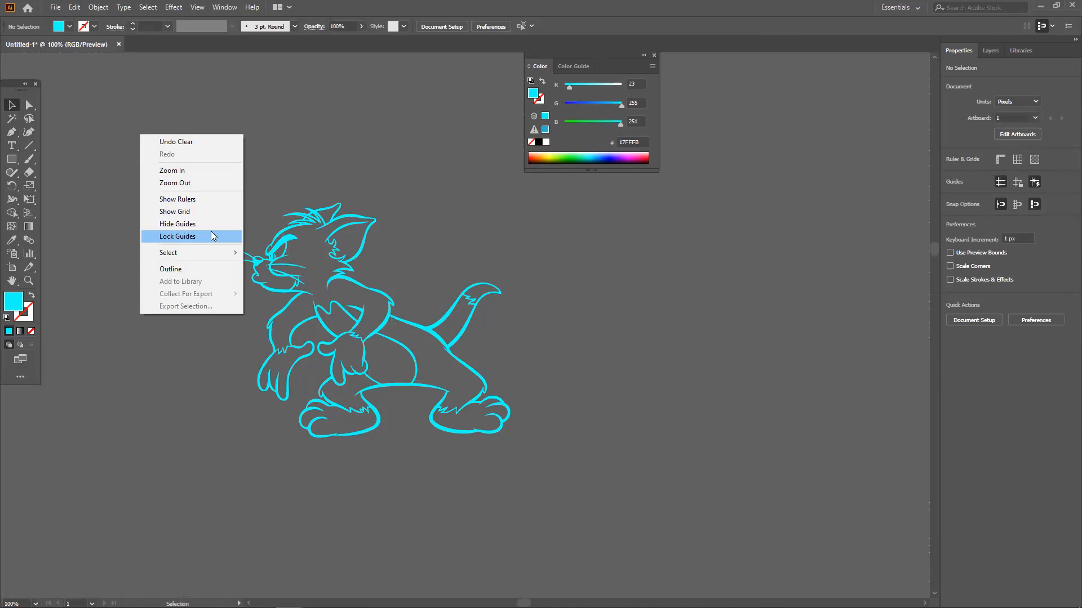
pyautogui.click(373, 238)
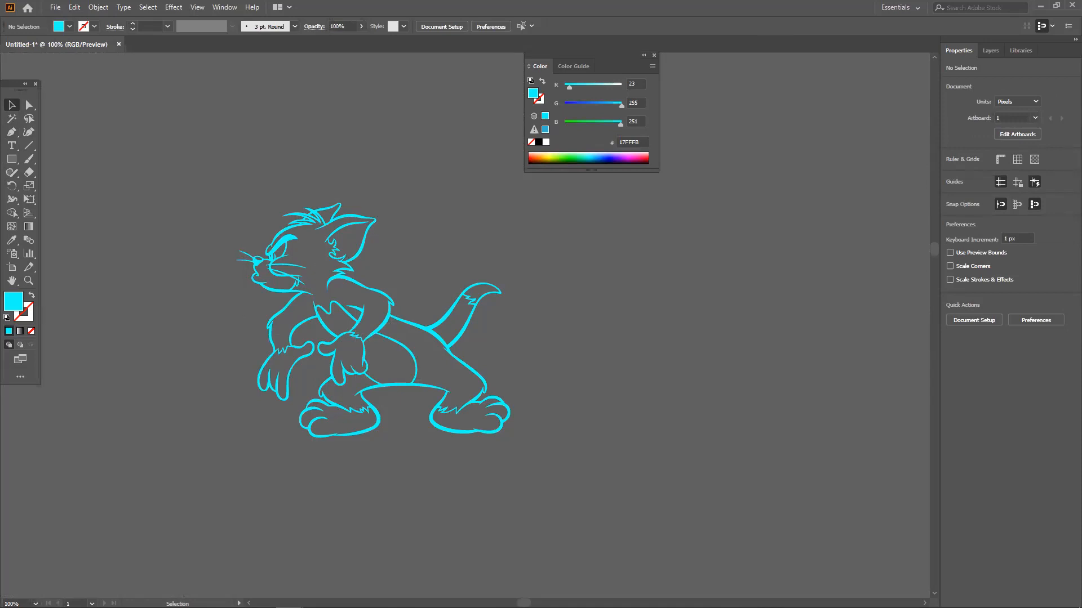
# Step: Switch to the Firefox window with the raster to vector image results and examine the before-and-after conversion examples
pyautogui.moveTo(207, 596)
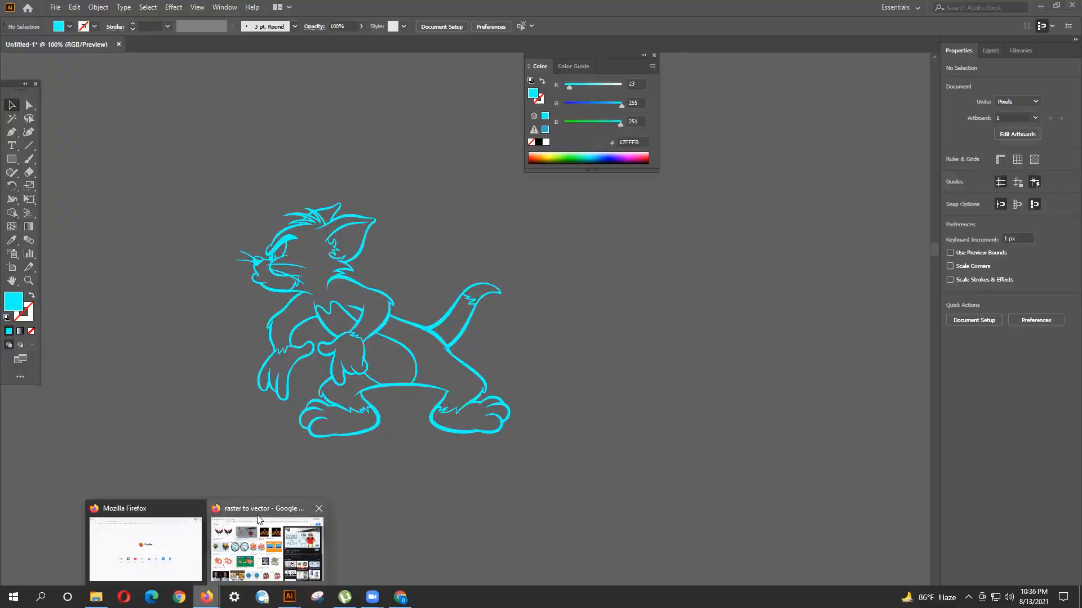
pyautogui.click(258, 519)
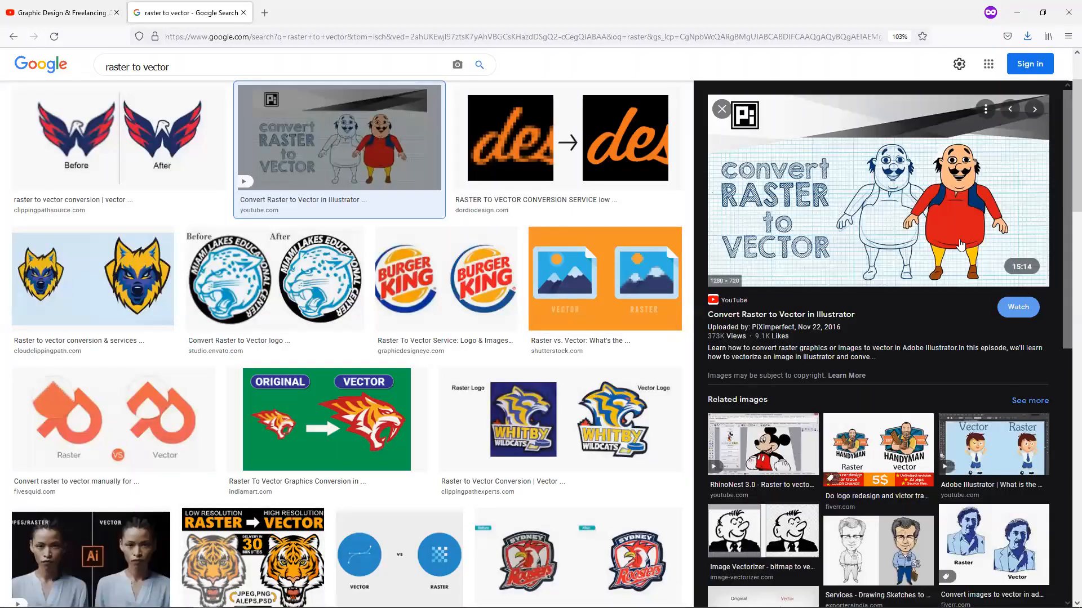
pyautogui.scroll(-2, 943, 240)
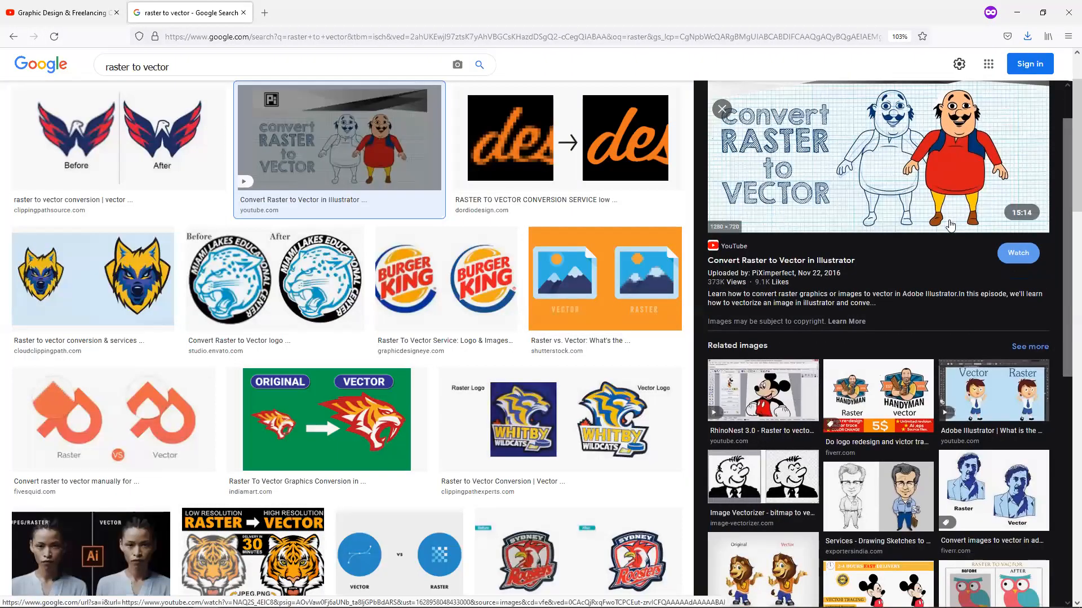
pyautogui.scroll(-4, 950, 226)
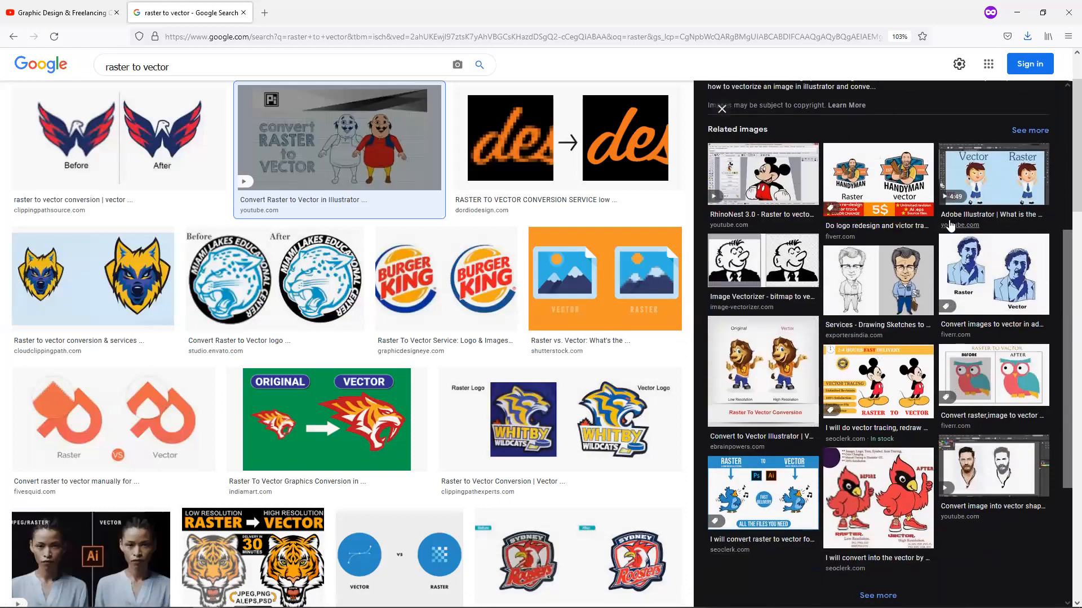
pyautogui.scroll(-2, 951, 226)
pyautogui.scroll(-5, 299, 406)
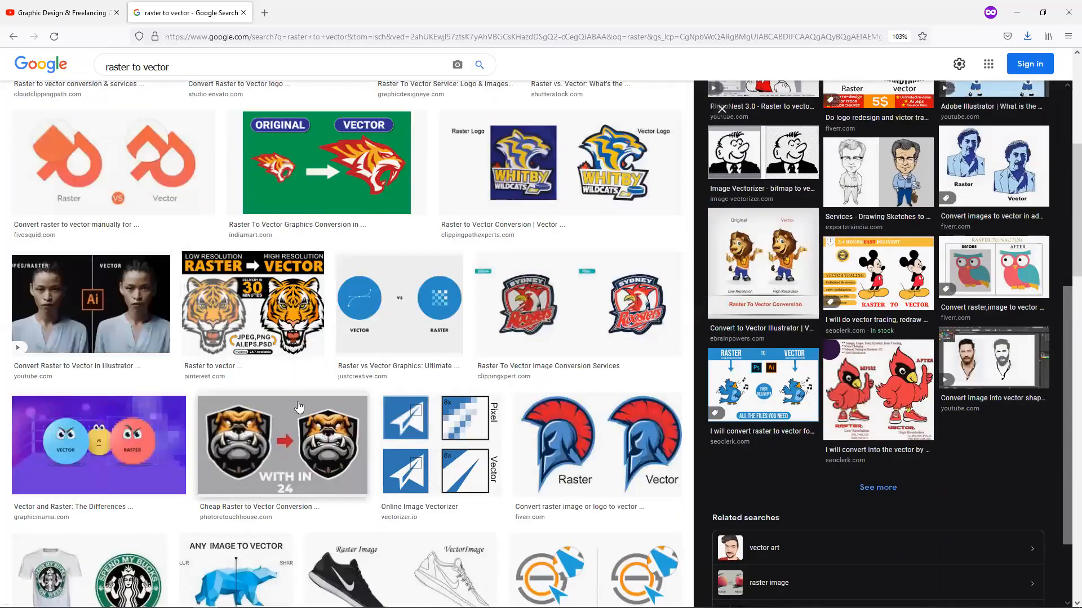
pyautogui.scroll(-2, 298, 406)
pyautogui.scroll(-1, 299, 406)
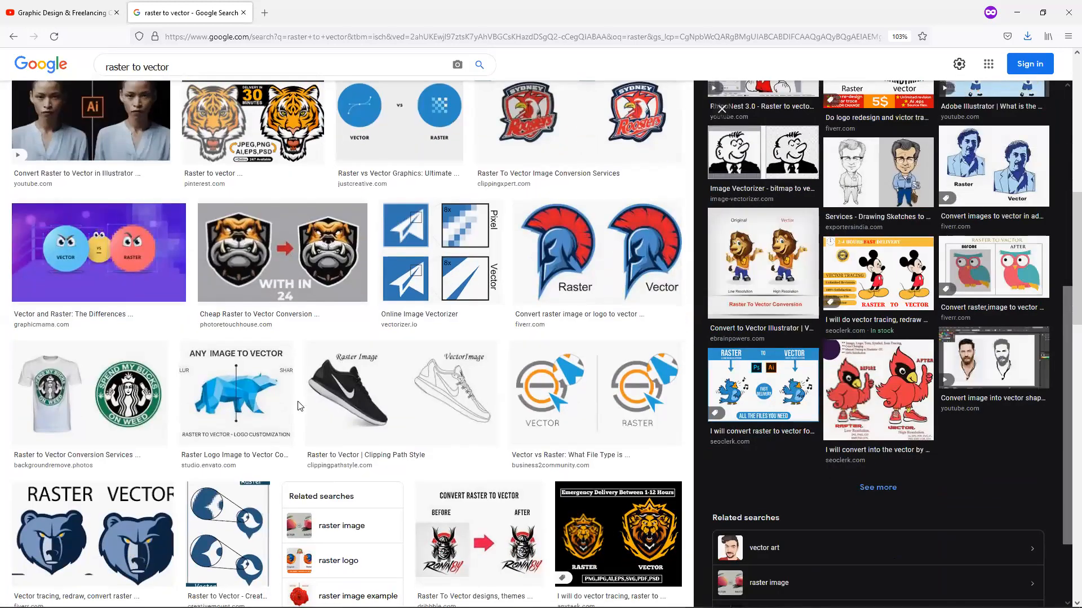
pyautogui.scroll(-5, 299, 405)
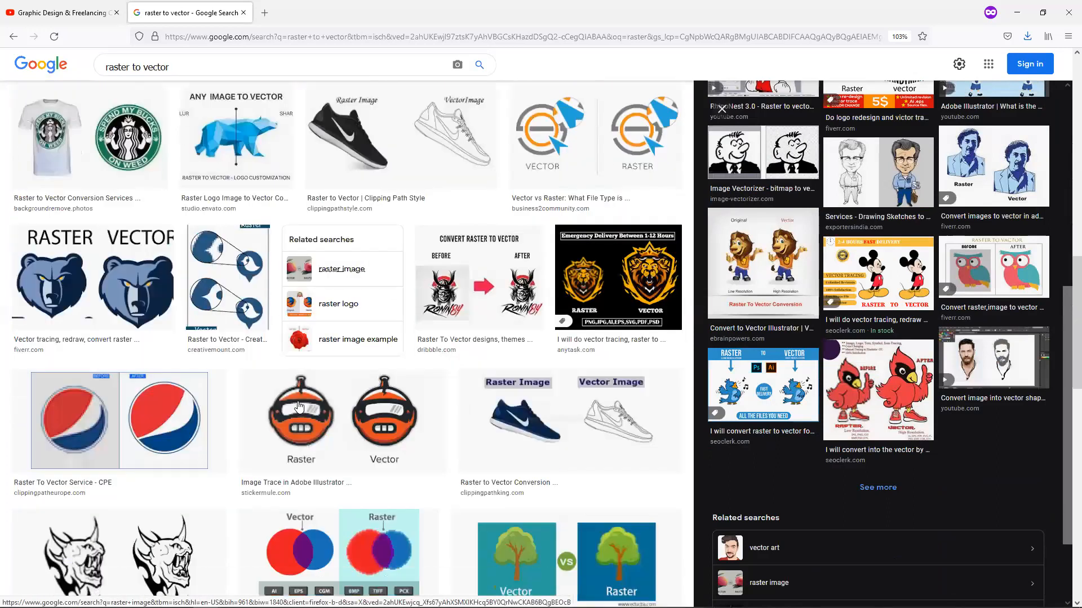
pyautogui.scroll(-1, 299, 405)
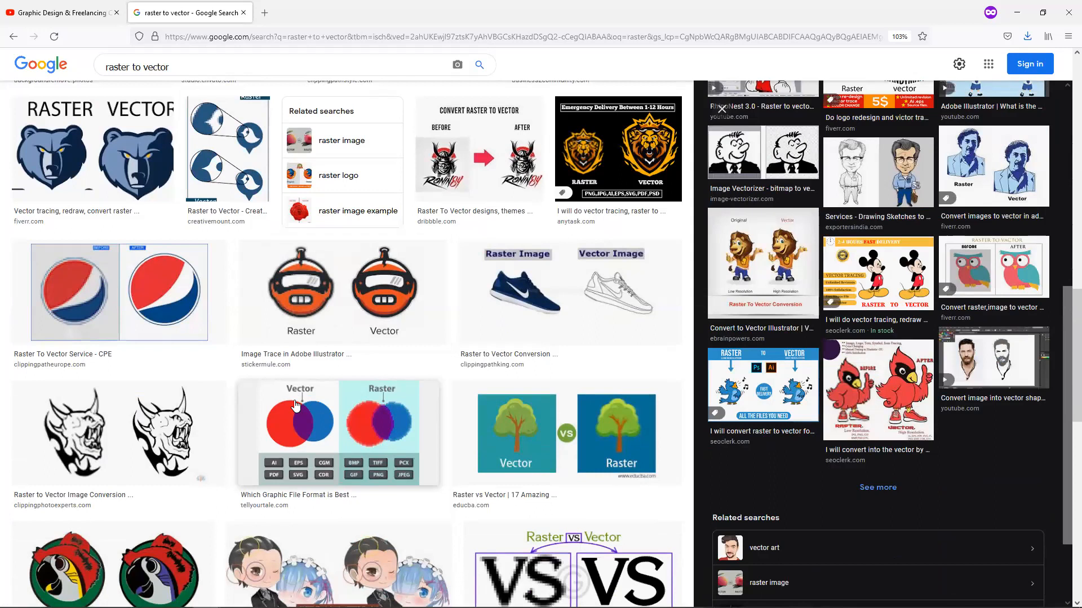
# Step: Open the preview of the Pepsi before-and-after logo result and copy its image
pyautogui.click(144, 308)
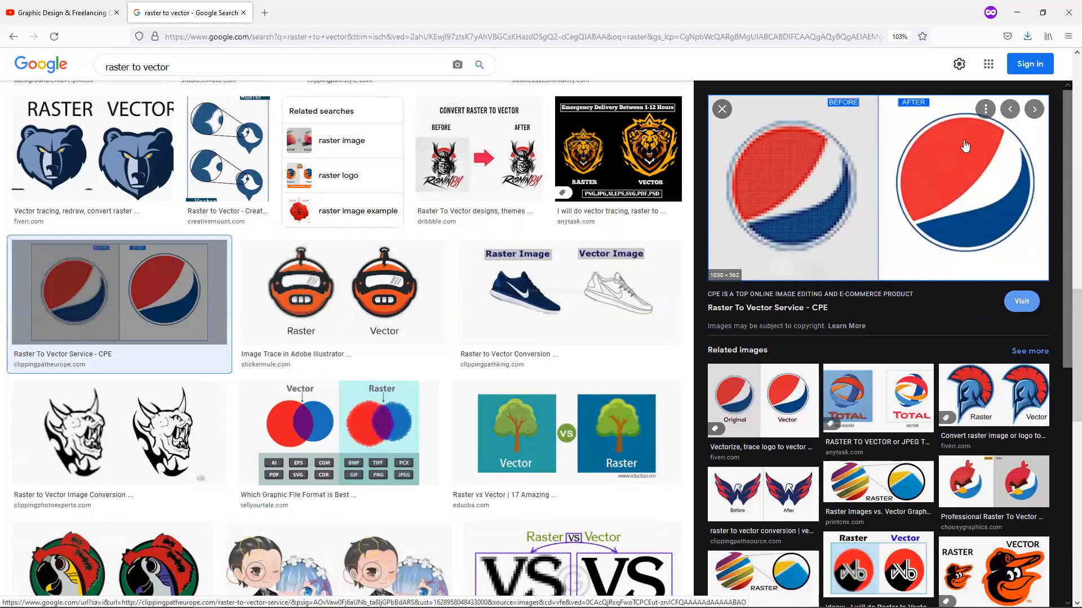
pyautogui.rightClick(846, 219)
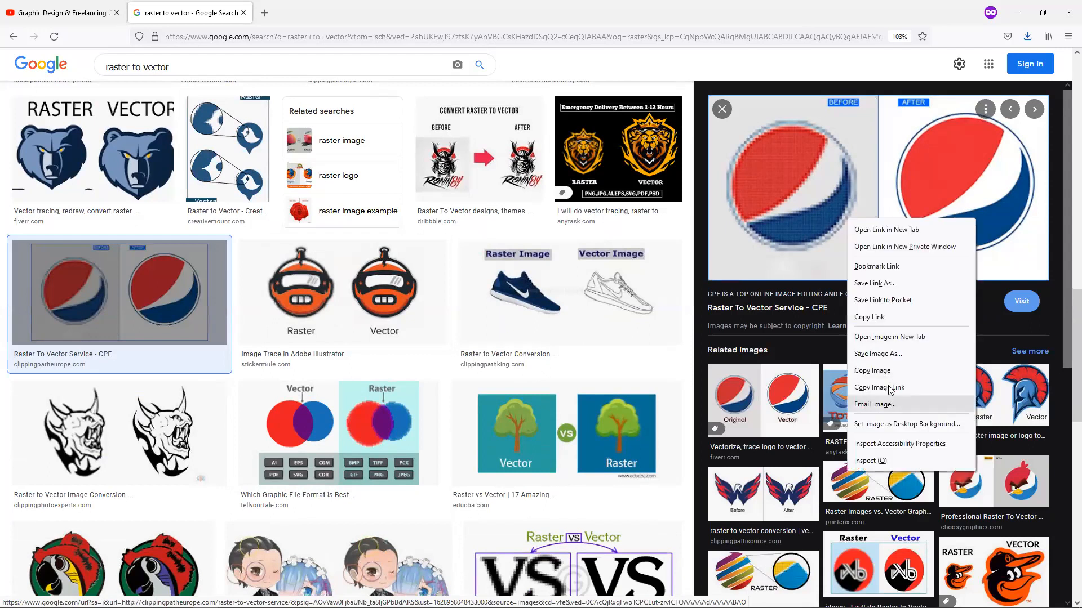
pyautogui.click(878, 370)
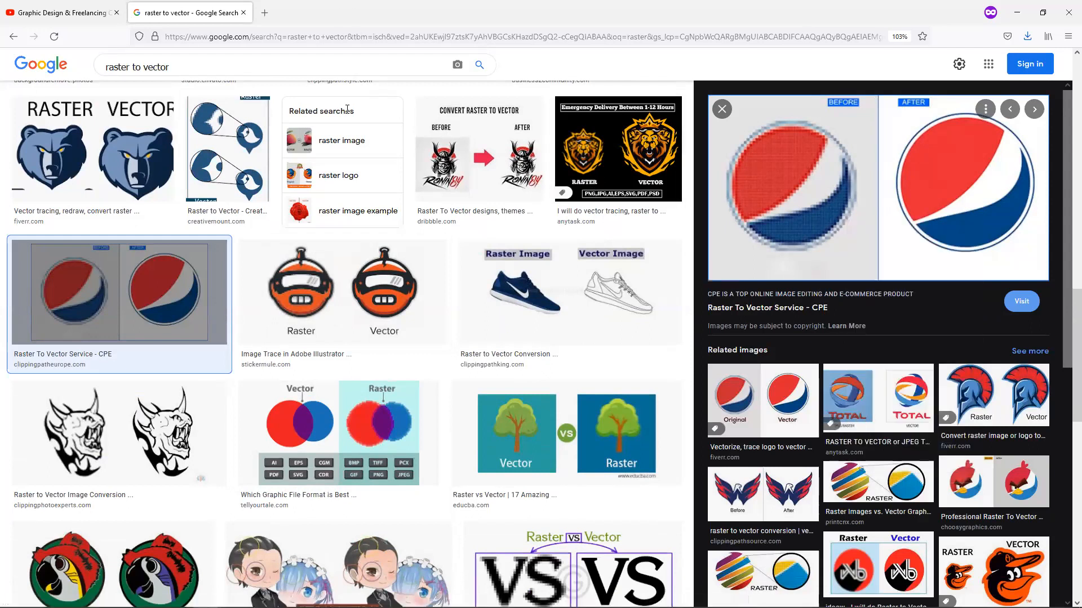
# Step: Switch to the other Firefox window, open Facebook and display the Messenger chat list
pyautogui.moveTo(400, 607)
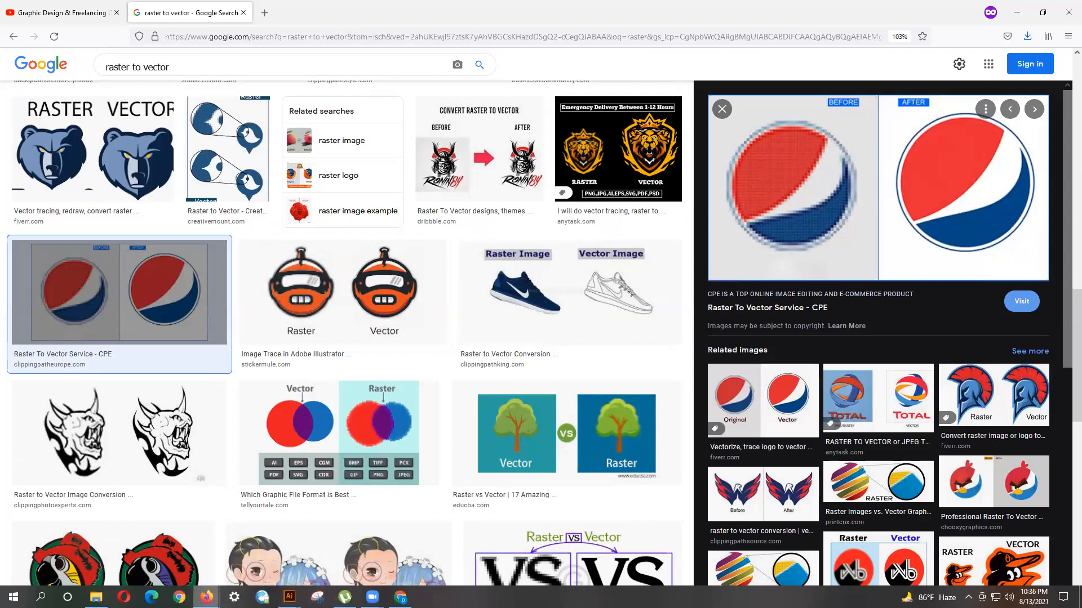
pyautogui.moveTo(206, 596)
pyautogui.click(156, 573)
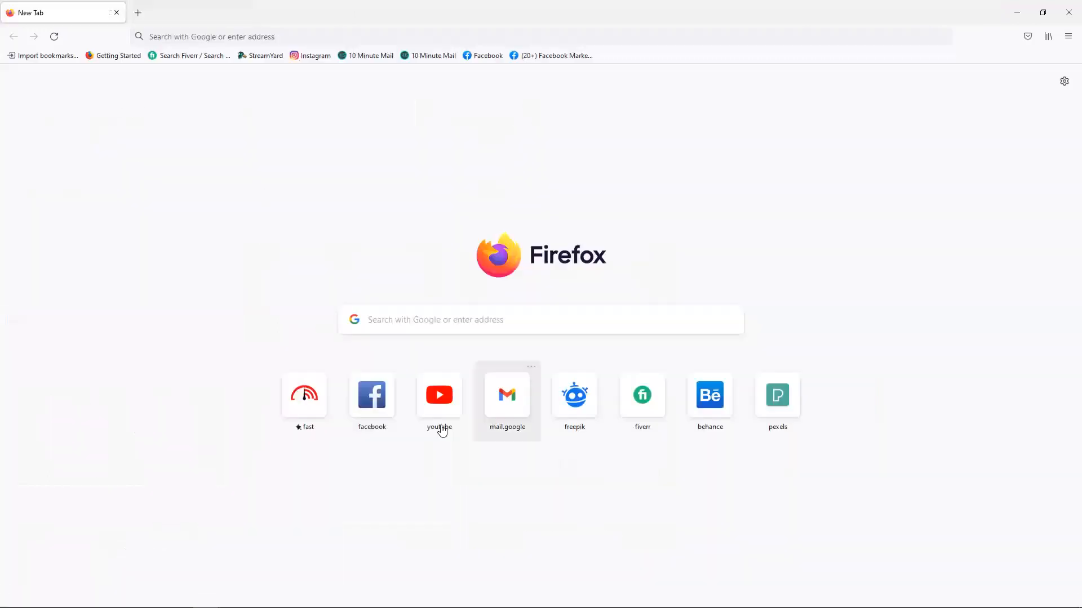
pyautogui.click(380, 414)
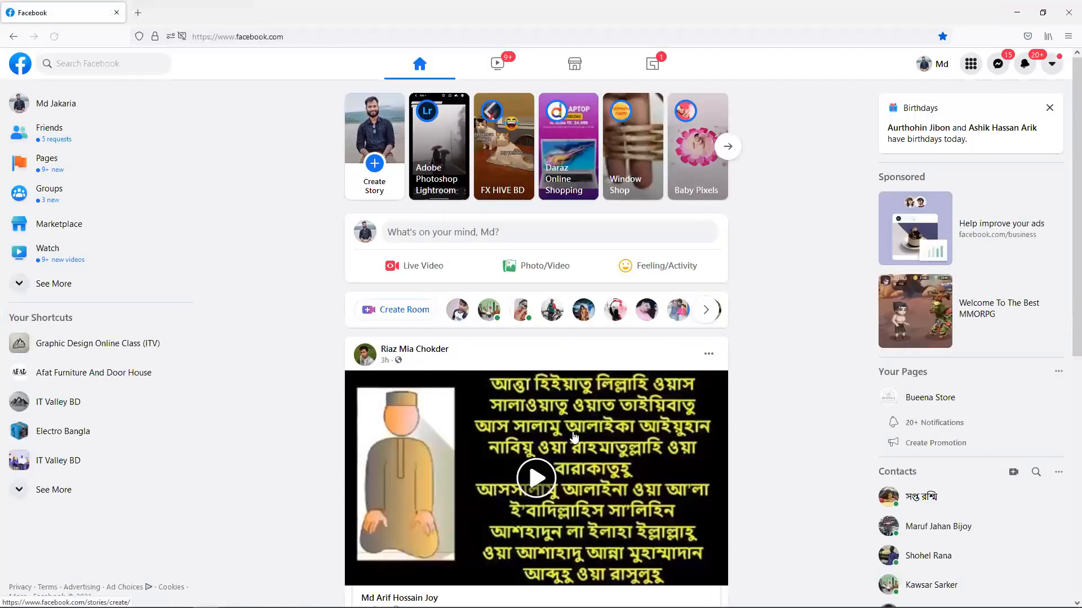
pyautogui.click(995, 66)
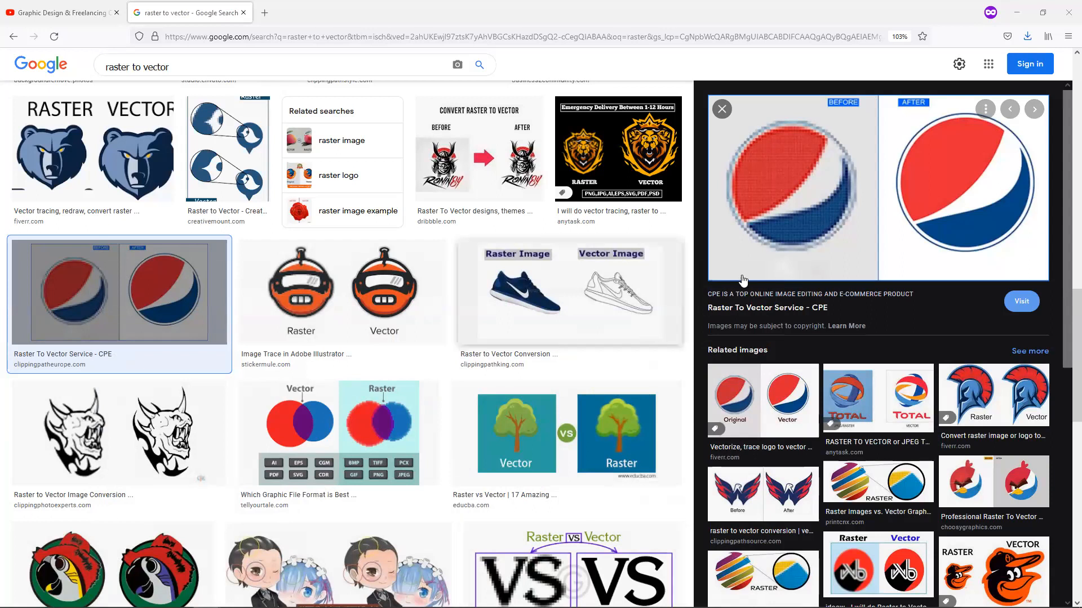
# Step: Save the previewed Pepsi before-and-after image to disk as unnamed.jpg
pyautogui.scroll(-2, 459, 462)
pyautogui.rightClick(769, 210)
pyautogui.click(800, 343)
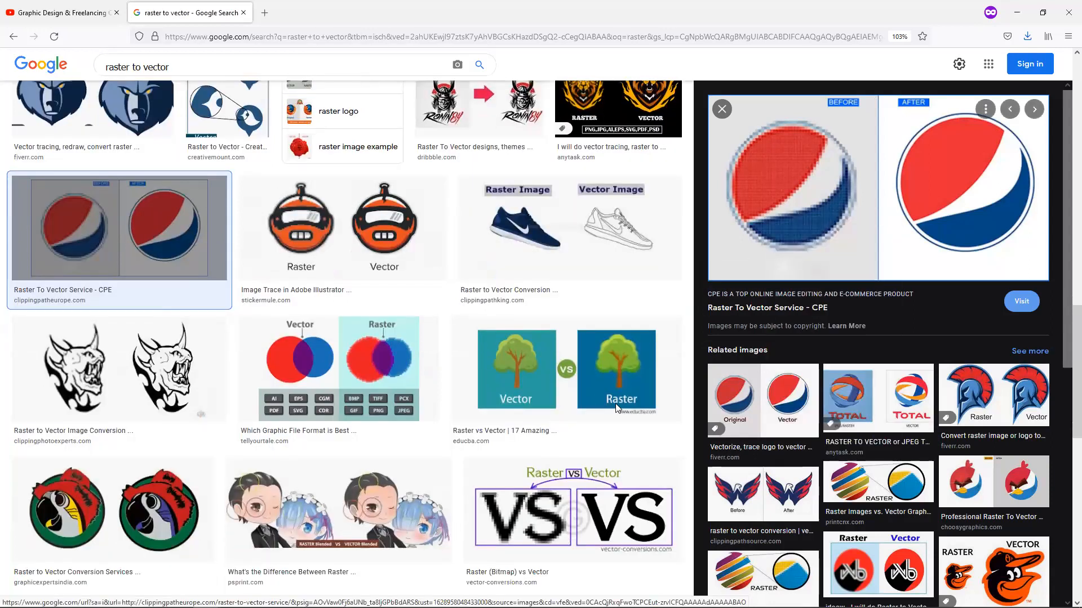
pyautogui.click(1036, 589)
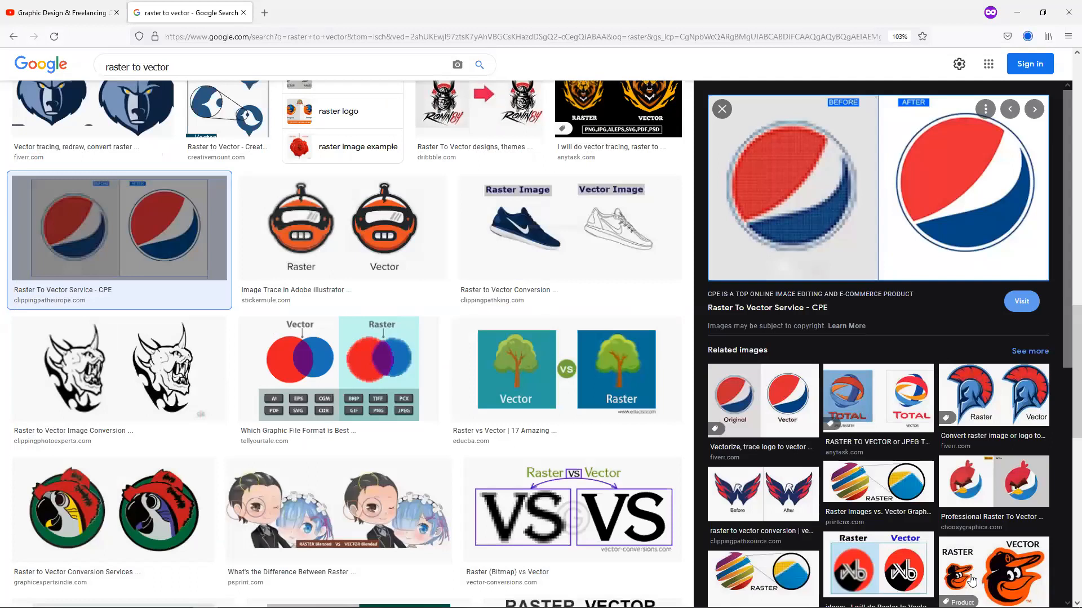
# Step: Try to carry the downloaded unnamed.jpg from the download list over to another window
pyautogui.click(1026, 36)
pyautogui.moveTo(902, 67); pyautogui.dragTo(620, 210)
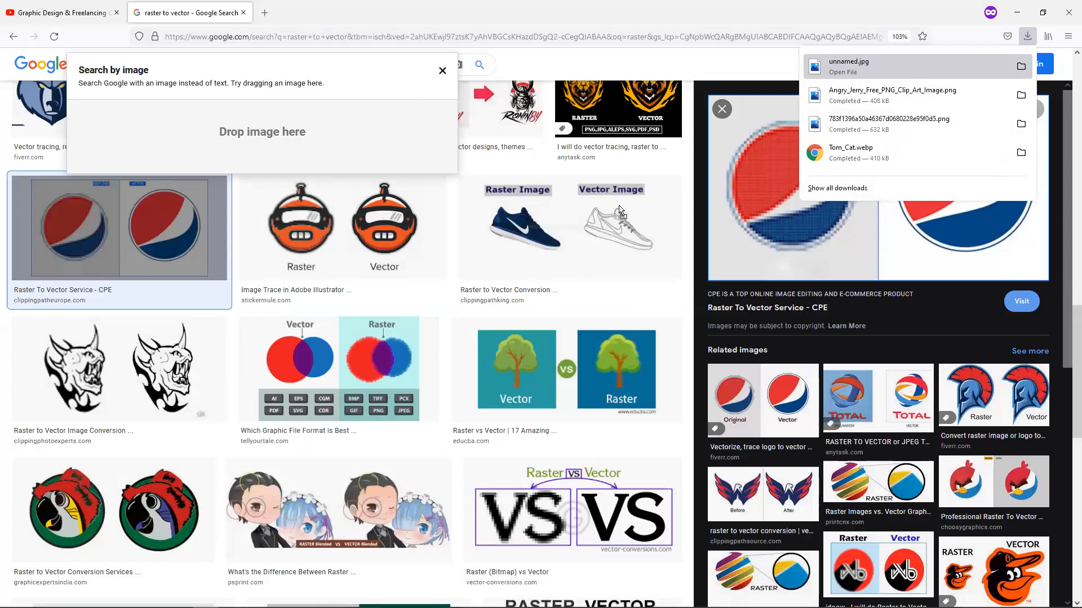
pyautogui.moveTo(620, 210); pyautogui.dragTo(591, 374)
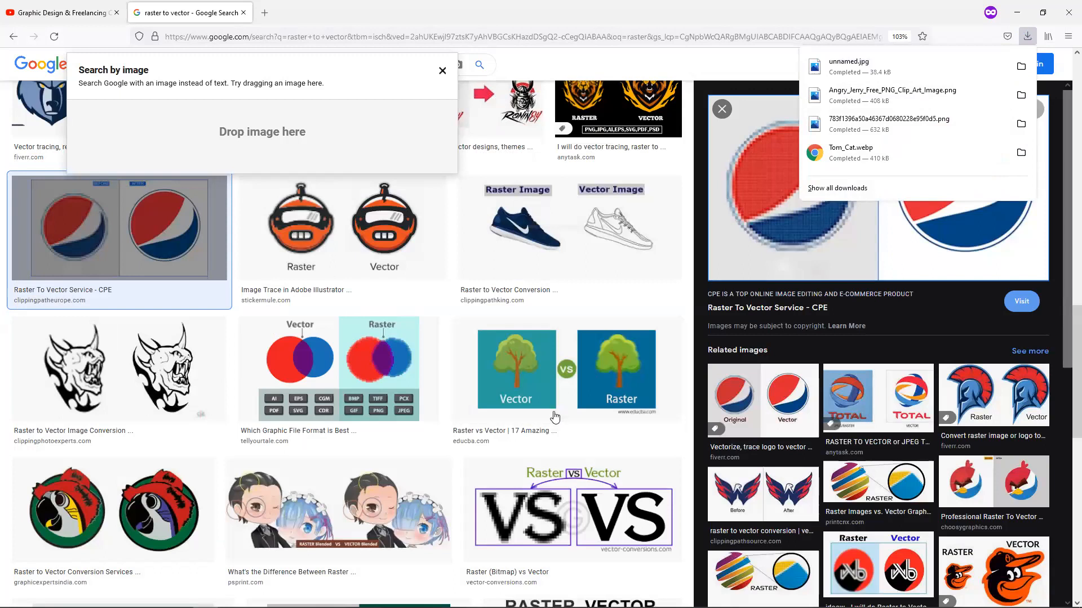
pyautogui.hotkey('alt', 'Tab')
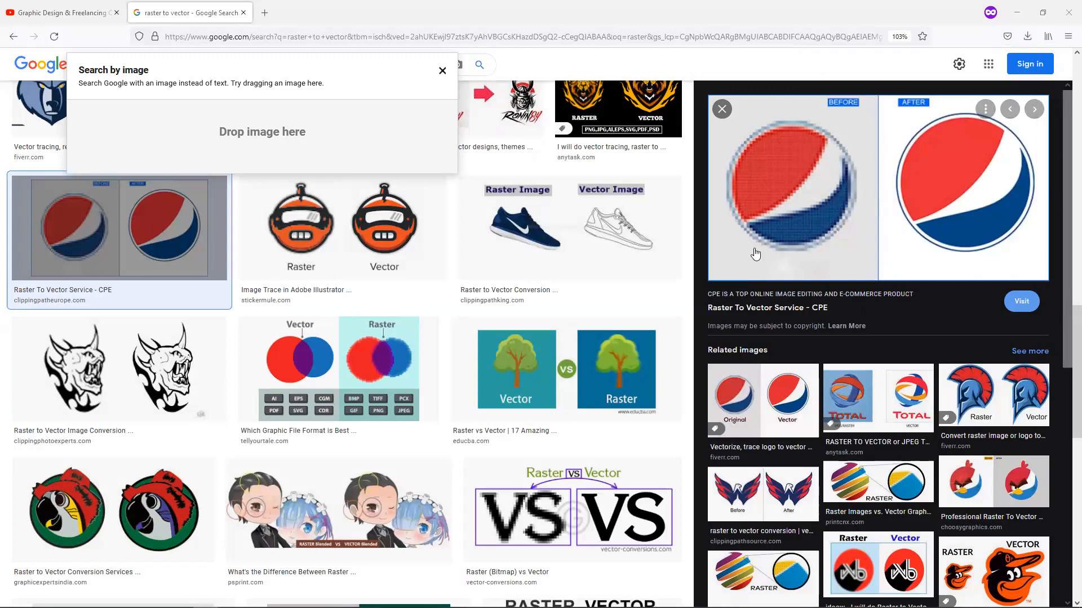
# Step: Copy the web address of the raster to vector results page and switch to another window
pyautogui.click(233, 36)
pyautogui.rightClick(236, 40)
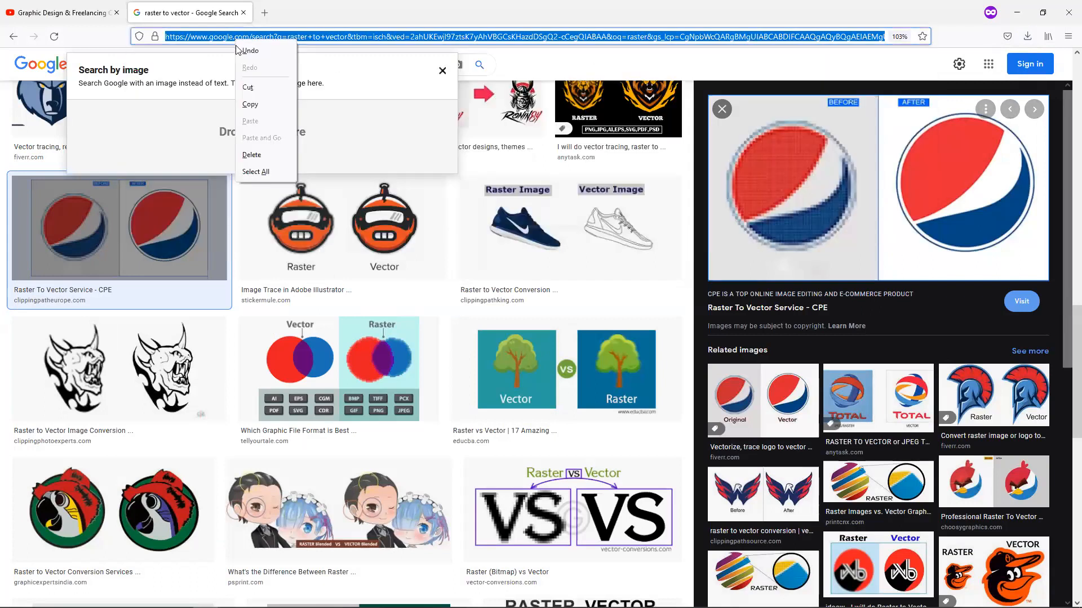
pyautogui.click(251, 105)
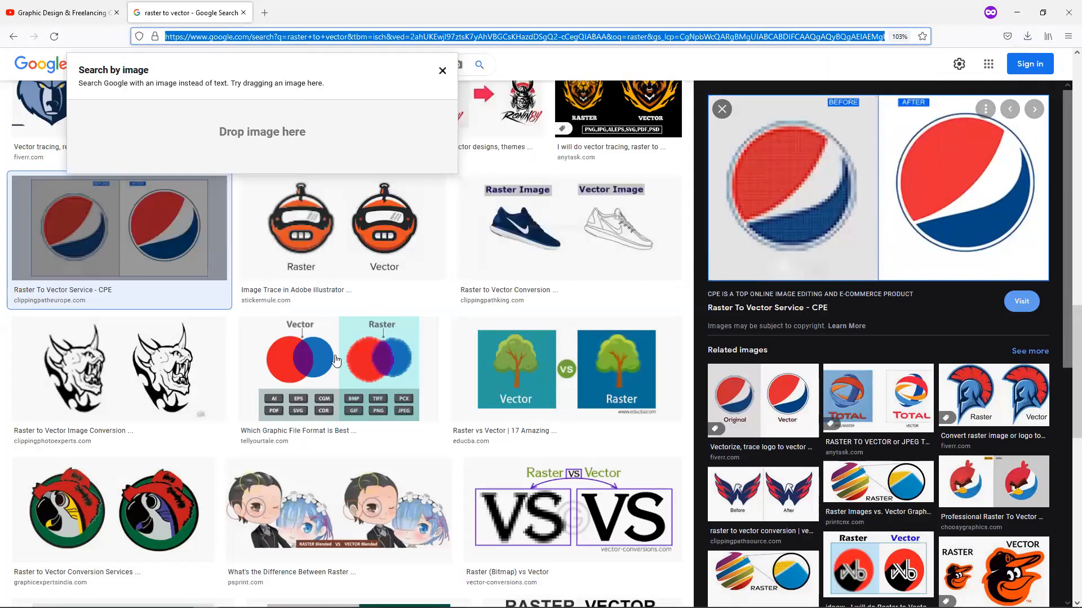
pyautogui.hotkey('alt', 'Tab')
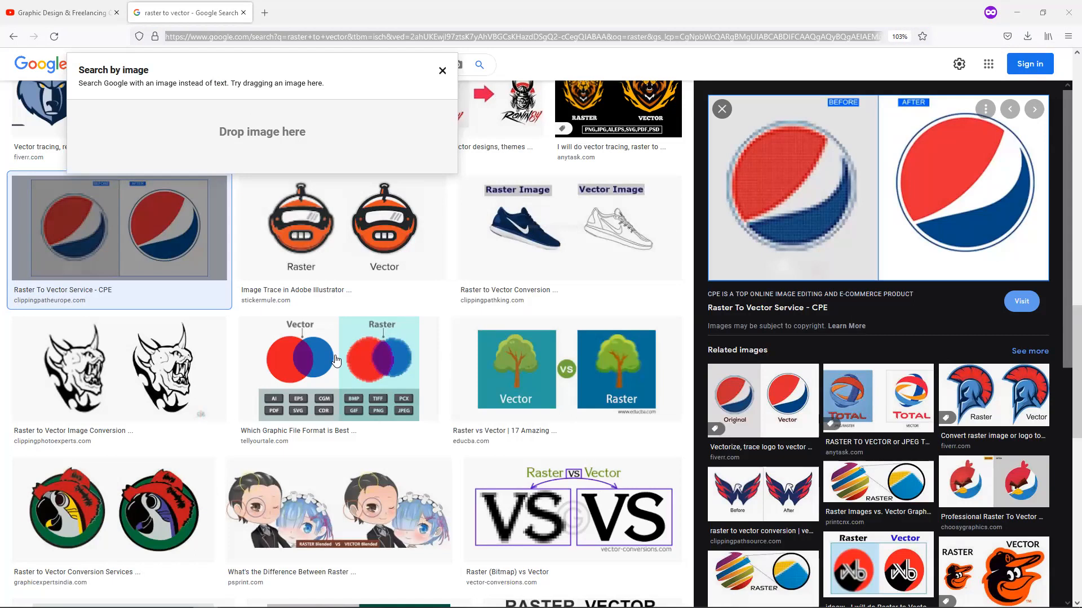
# Step: Minimise and reopen the raster to vector results window, and copy the Pepsi before-and-after image again
pyautogui.click(1017, 11)
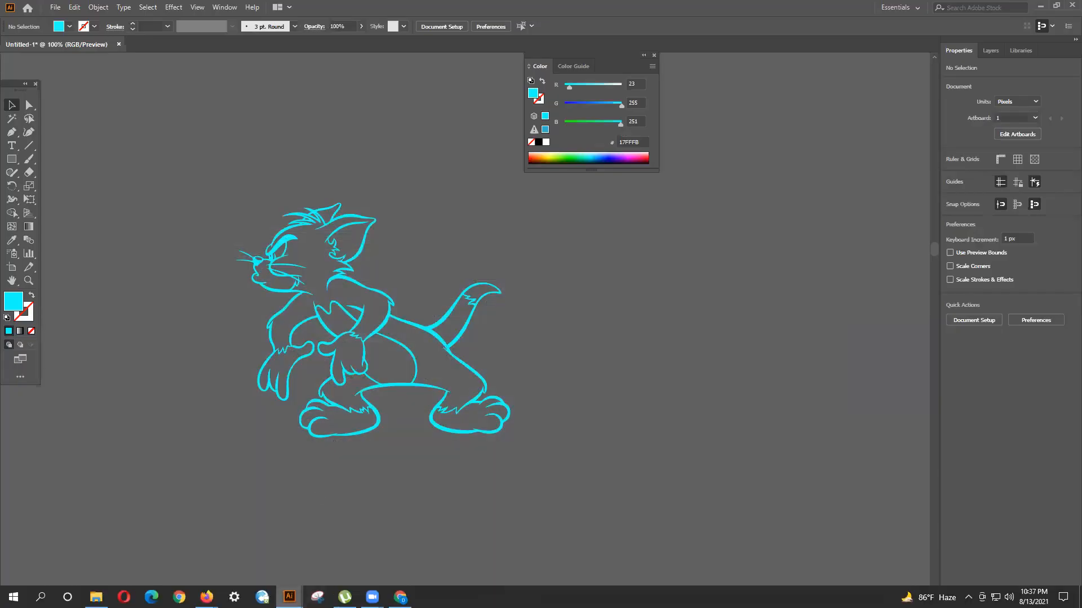
pyautogui.moveTo(207, 597)
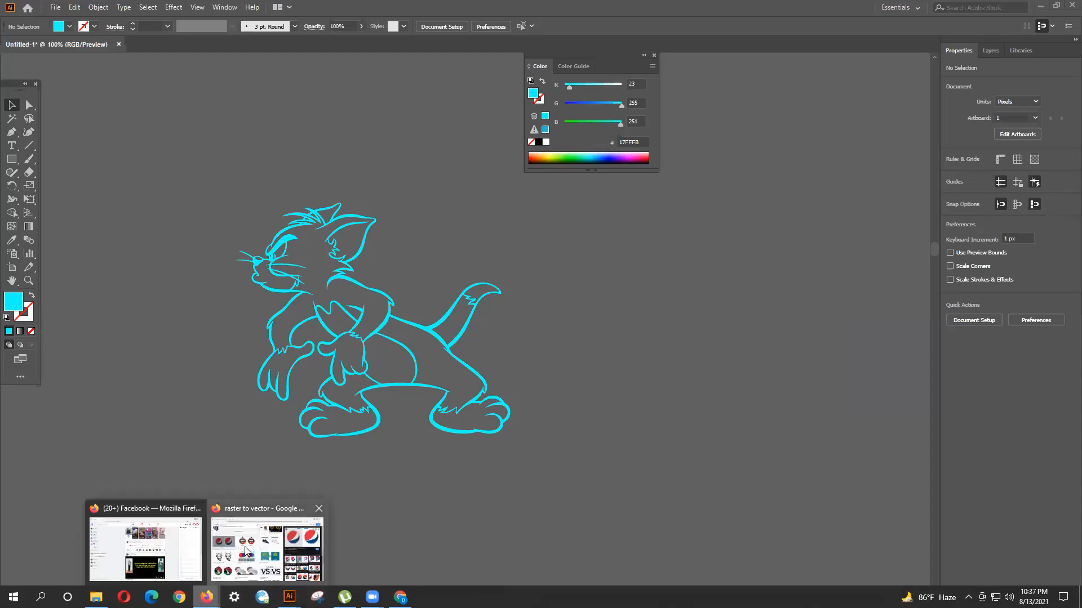
pyautogui.click(268, 549)
pyautogui.rightClick(882, 194)
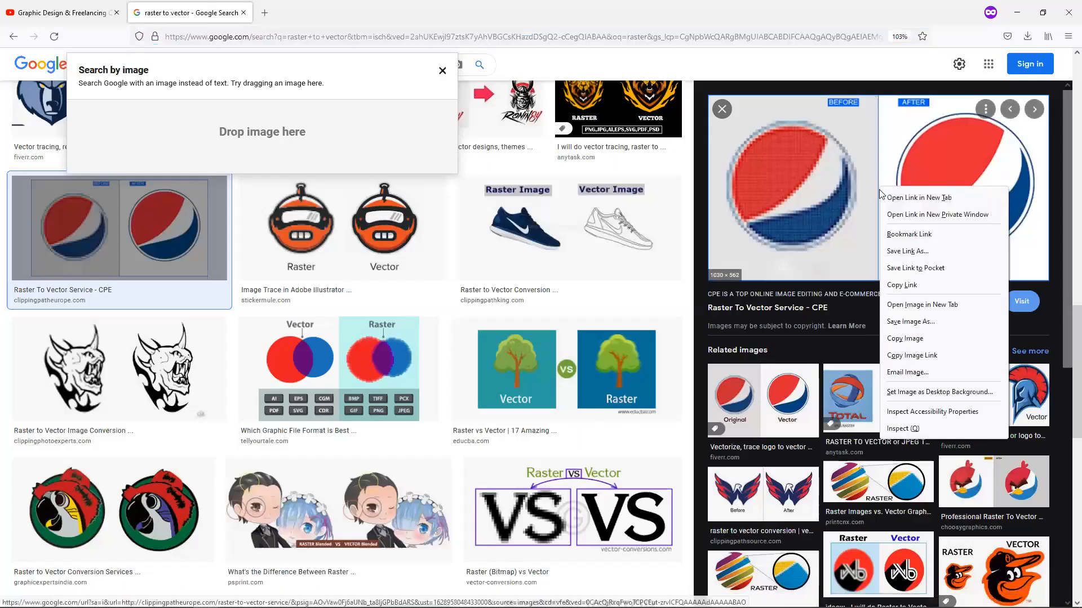
pyautogui.click(905, 338)
# Step: Switch to the Facebook window, send the copied Pepsi image to the SAMAT Combo 02 chat and close that chat
pyautogui.moveTo(206, 597)
pyautogui.click(138, 541)
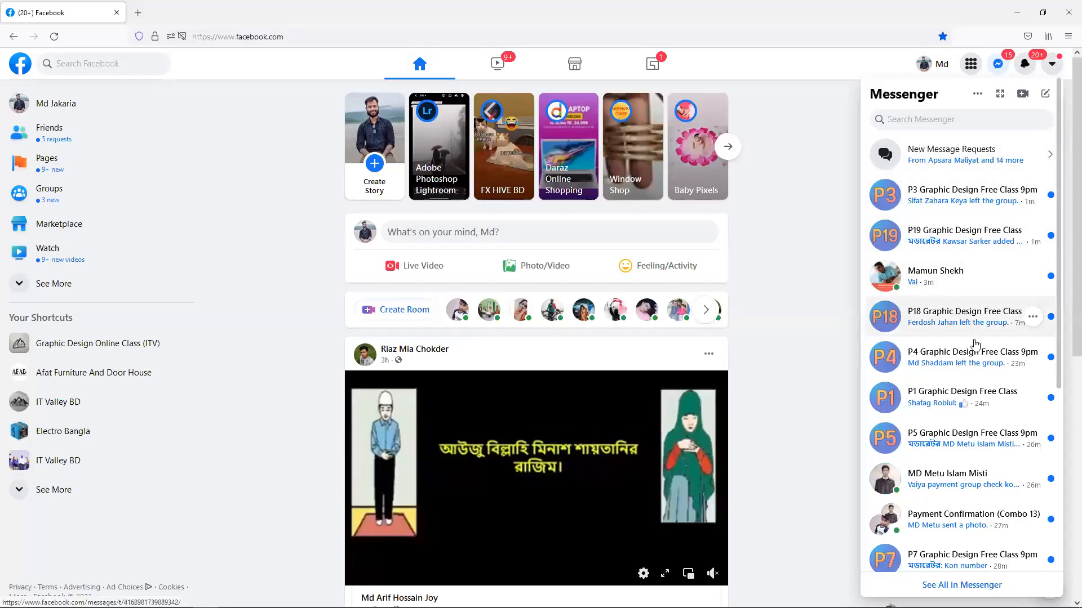
pyautogui.scroll(-5, 974, 357)
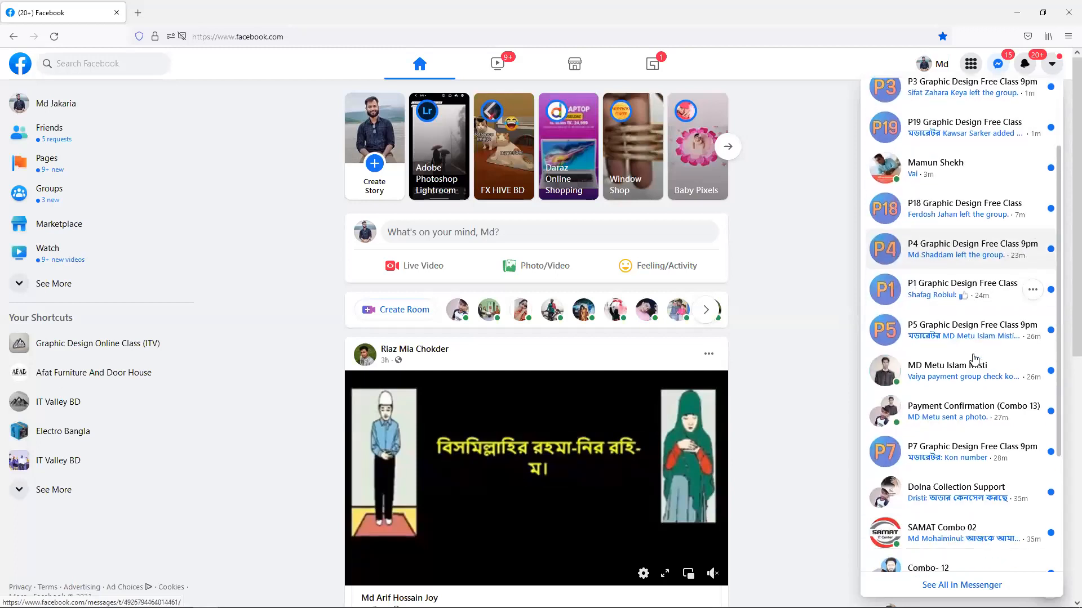
pyautogui.scroll(-2, 974, 358)
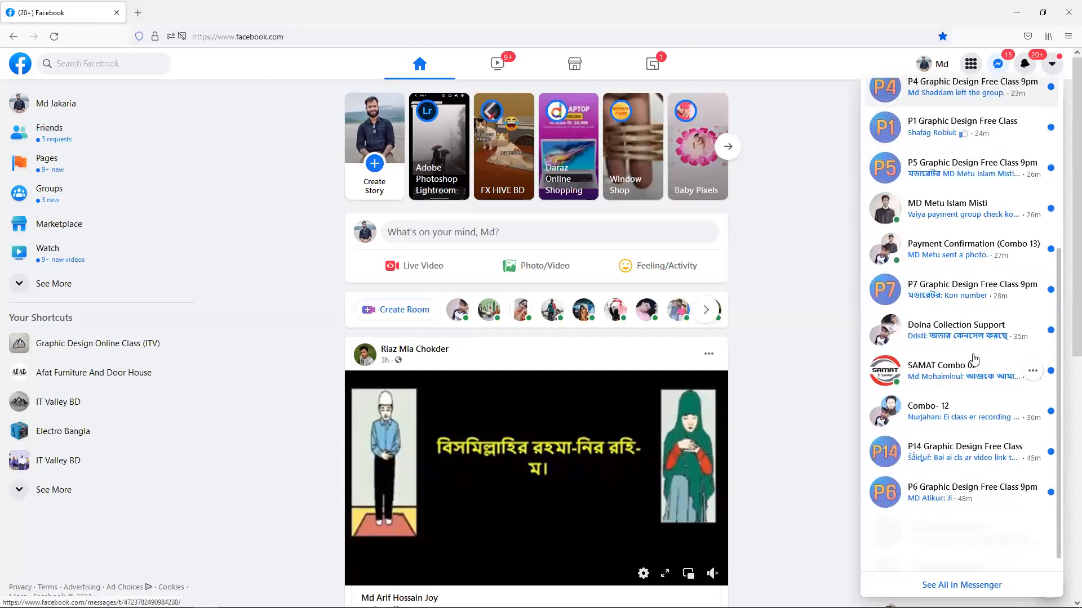
pyautogui.click(982, 387)
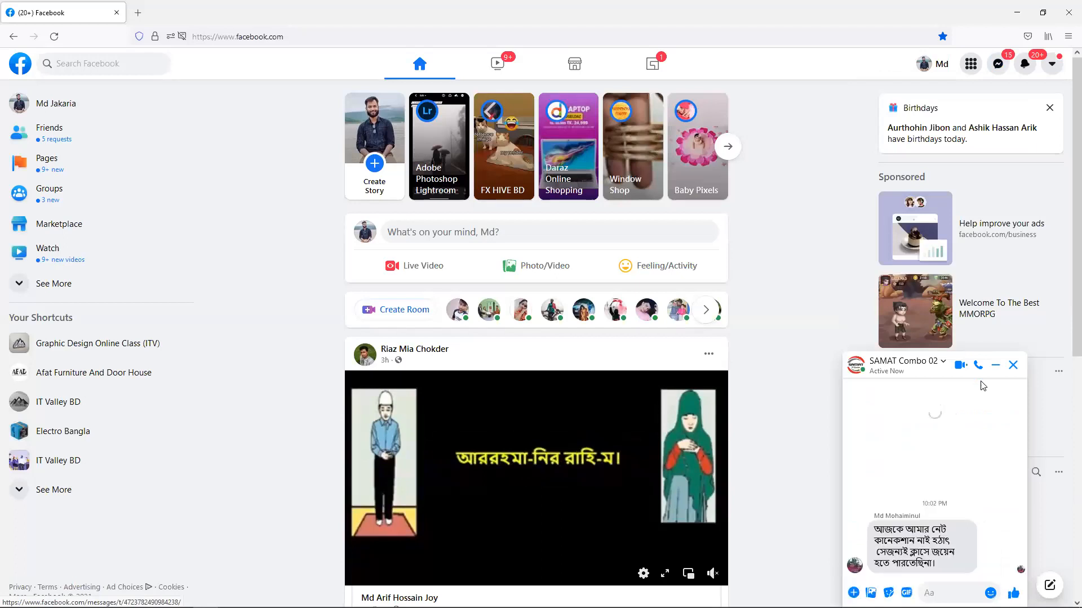
pyautogui.click(1012, 365)
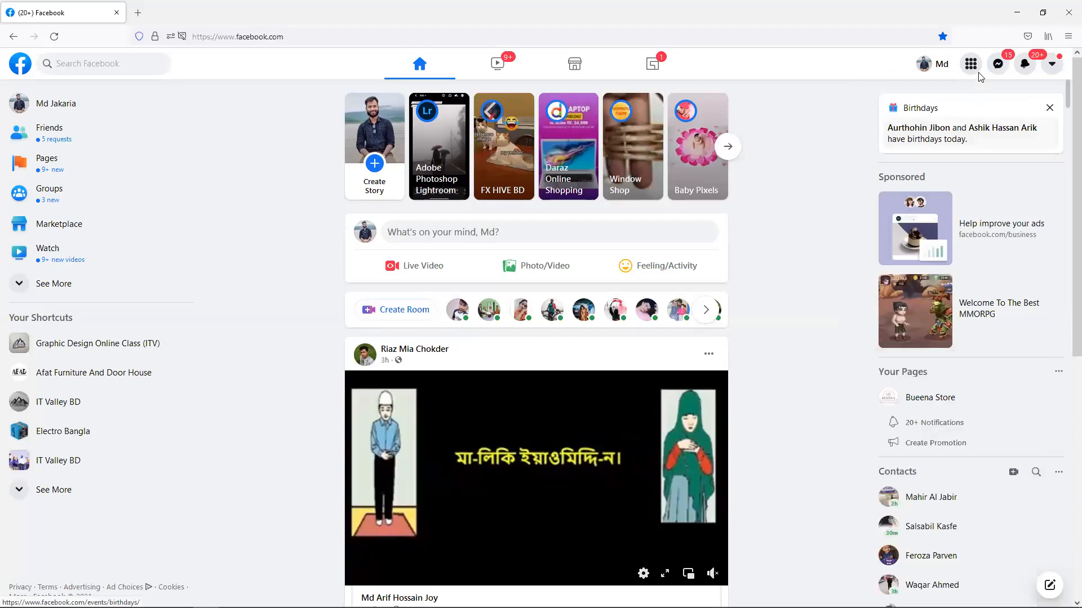
# Step: Send the copied Pepsi image to the Upcoming Graphic Batch Combo group chat and close the chat
pyautogui.click(997, 65)
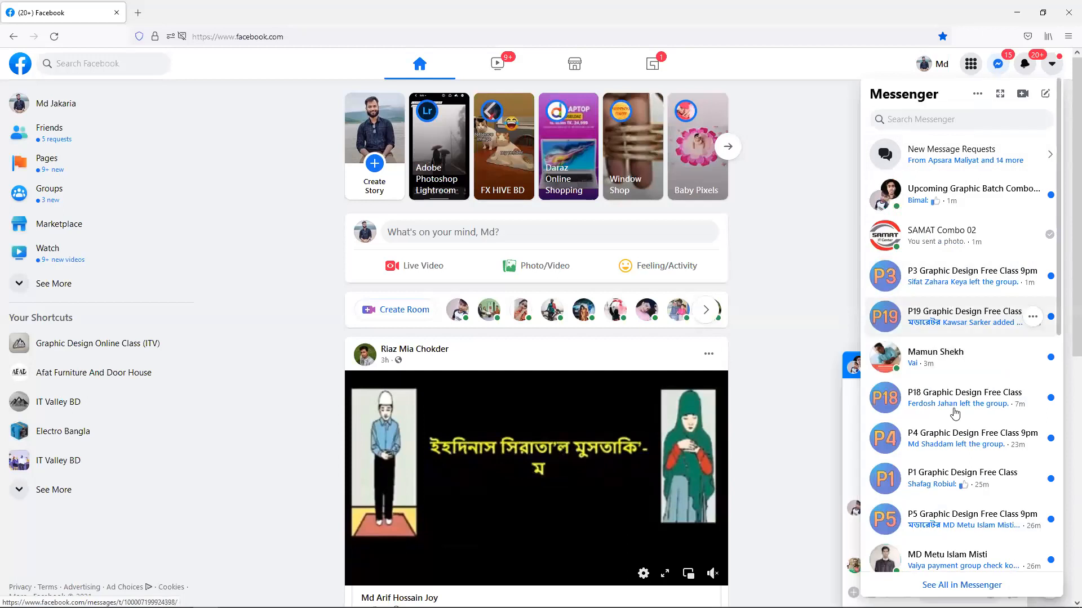
pyautogui.click(849, 358)
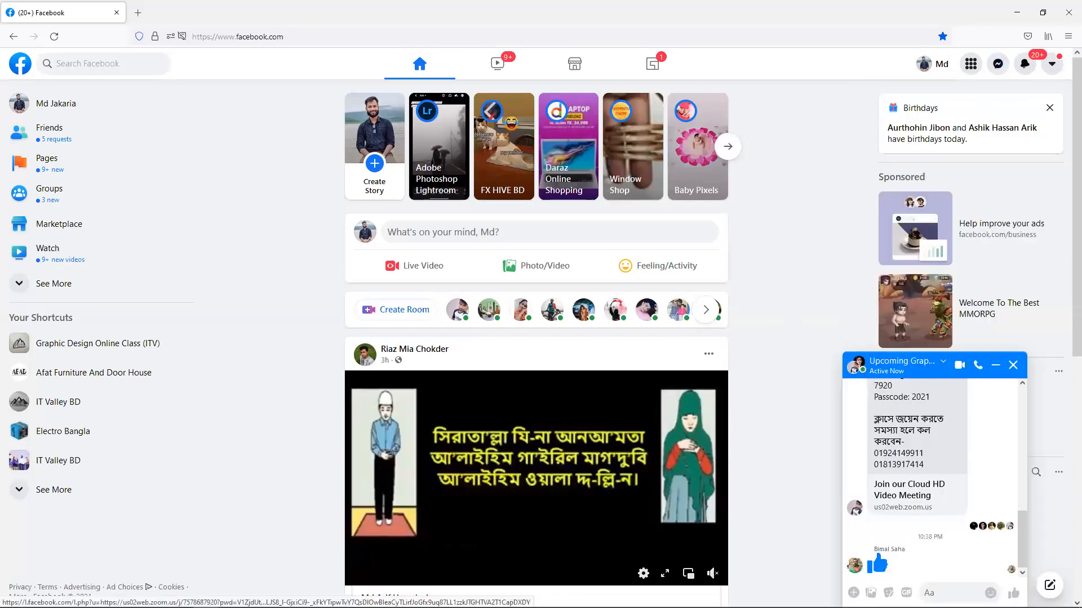
pyautogui.click(947, 589)
pyautogui.hotkey('ctrl', 'v')
pyautogui.press('Return')
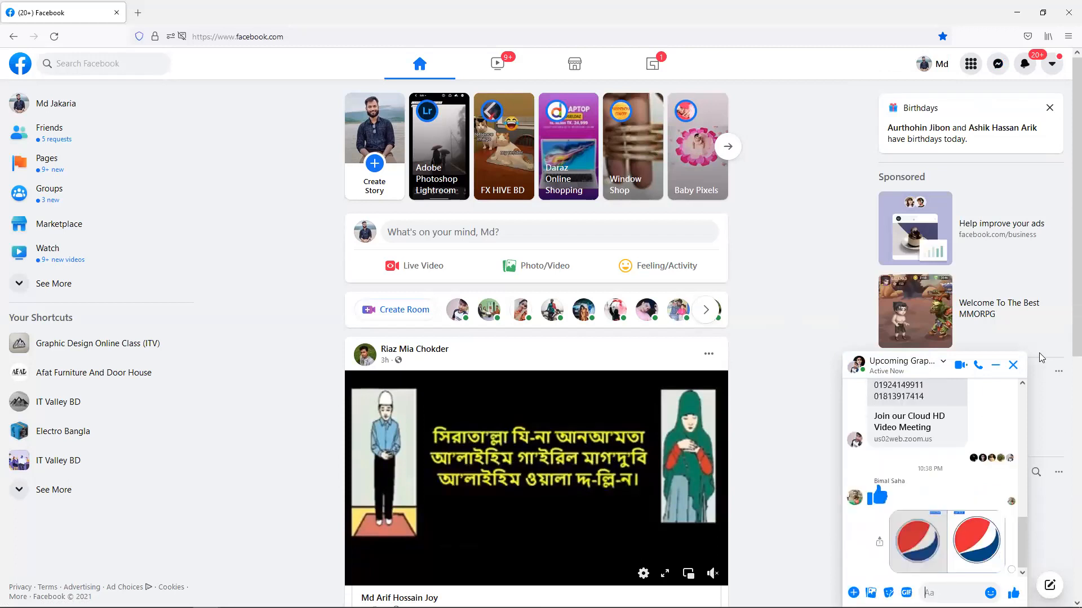
pyautogui.click(1013, 365)
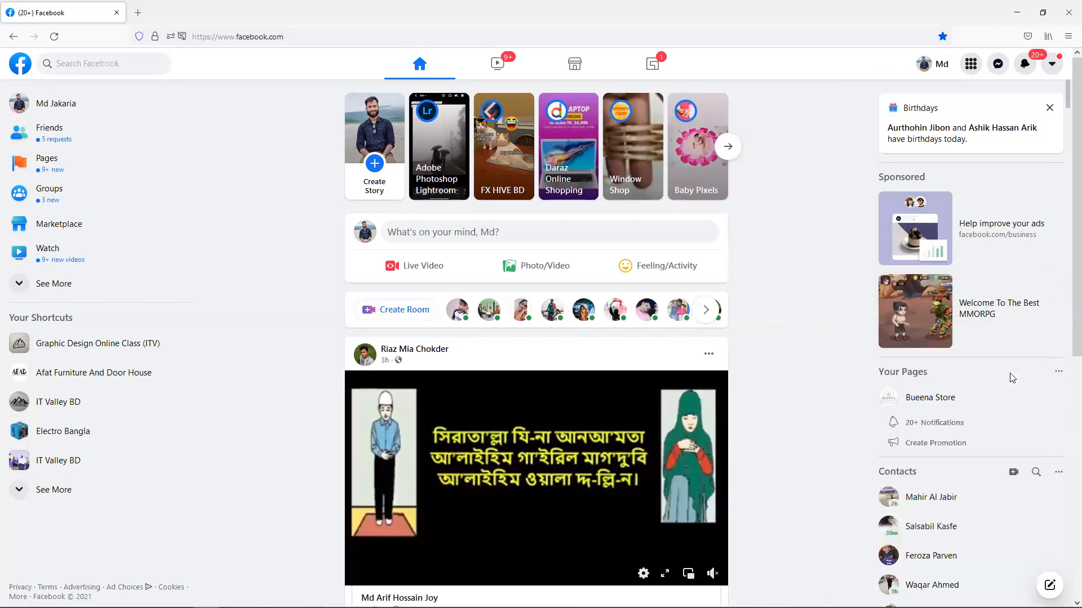
# Step: Look through the Messenger conversation list for other class groups, then close it and minimise the Facebook window
pyautogui.click(995, 71)
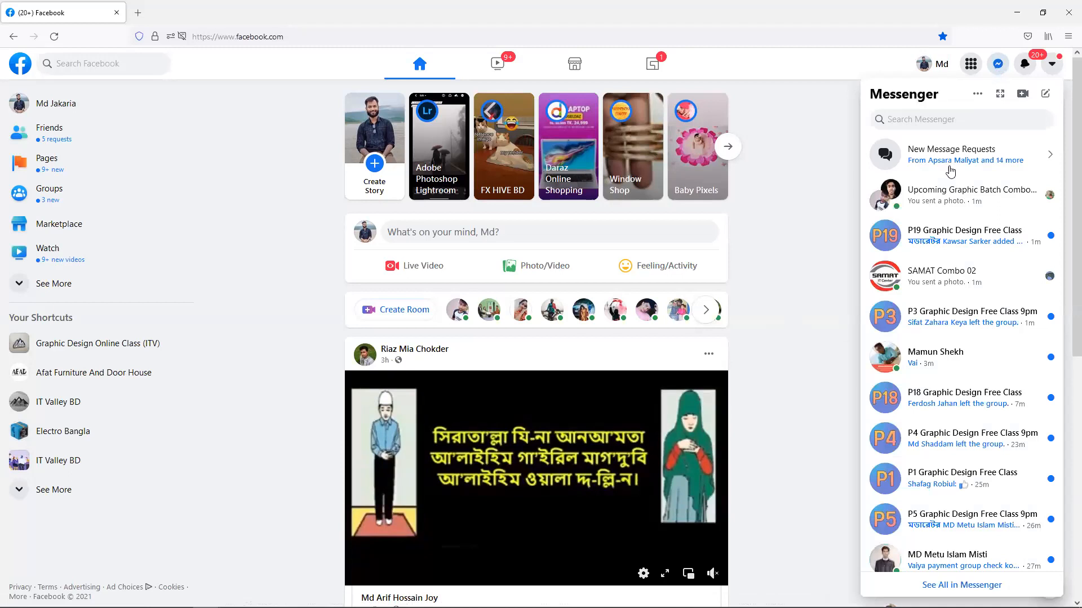
pyautogui.scroll(-1, 952, 255)
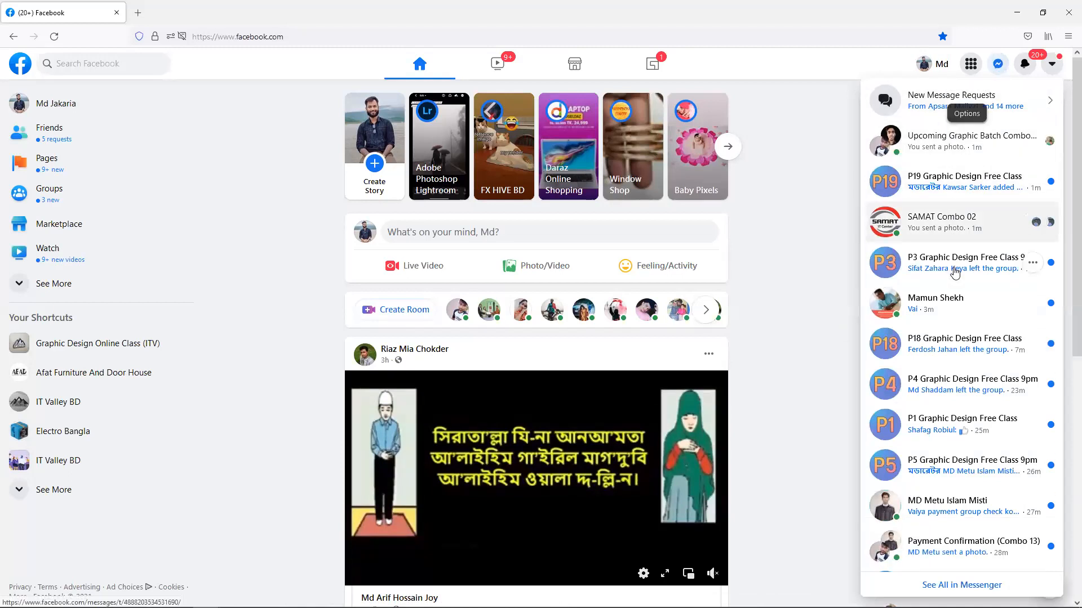
pyautogui.scroll(-1, 953, 264)
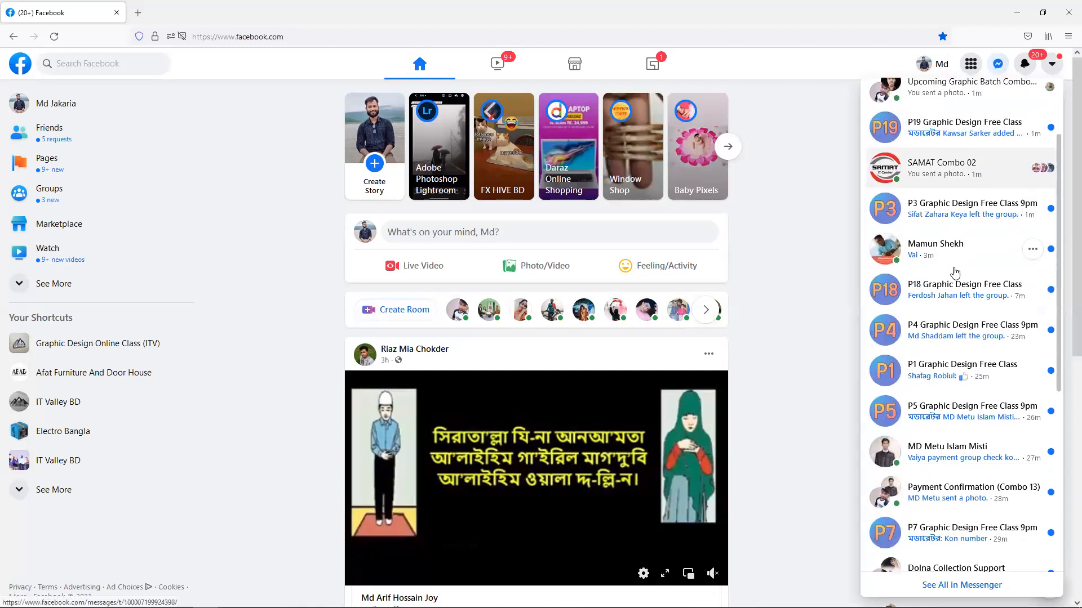
pyautogui.scroll(2, 955, 273)
pyautogui.click(811, 225)
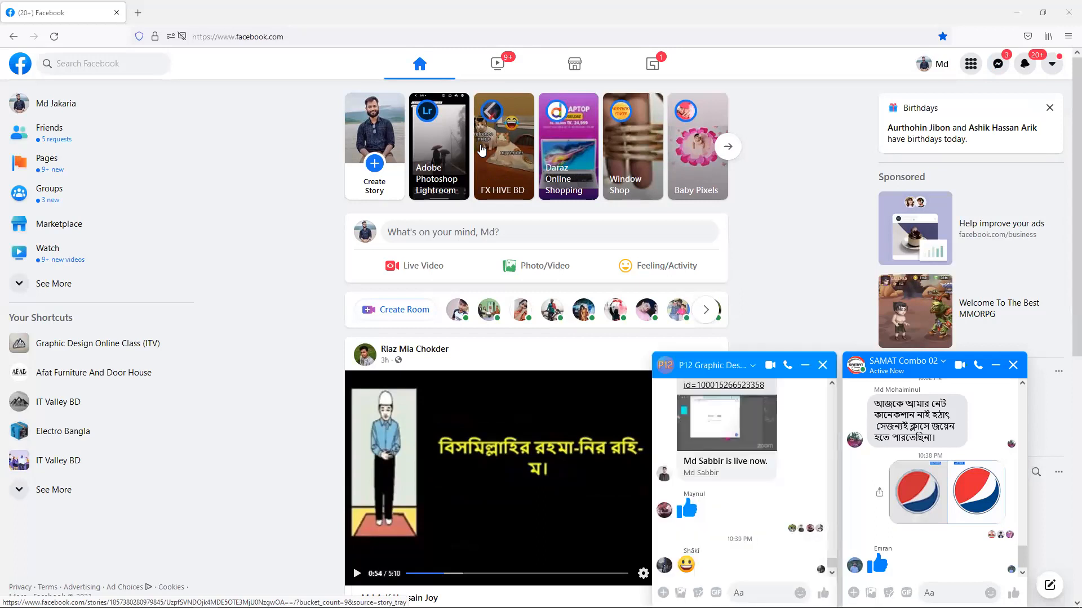
pyautogui.click(1017, 12)
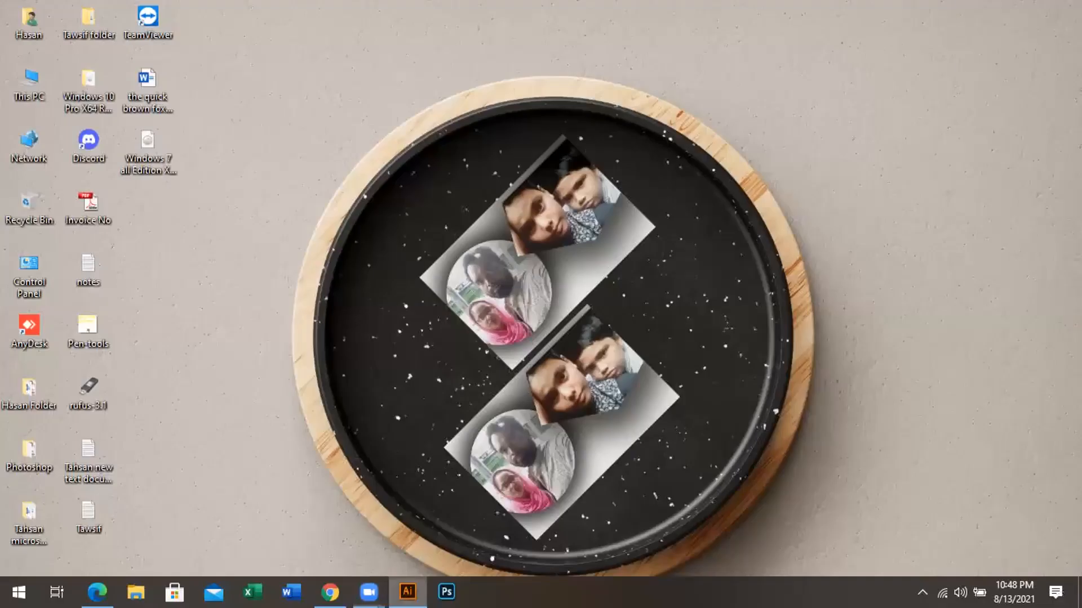
# Step: Switch to Illustrator and reposition the before-and-after Pepsi image across the artboard's left edge, beside the traced logo
pyautogui.click(407, 592)
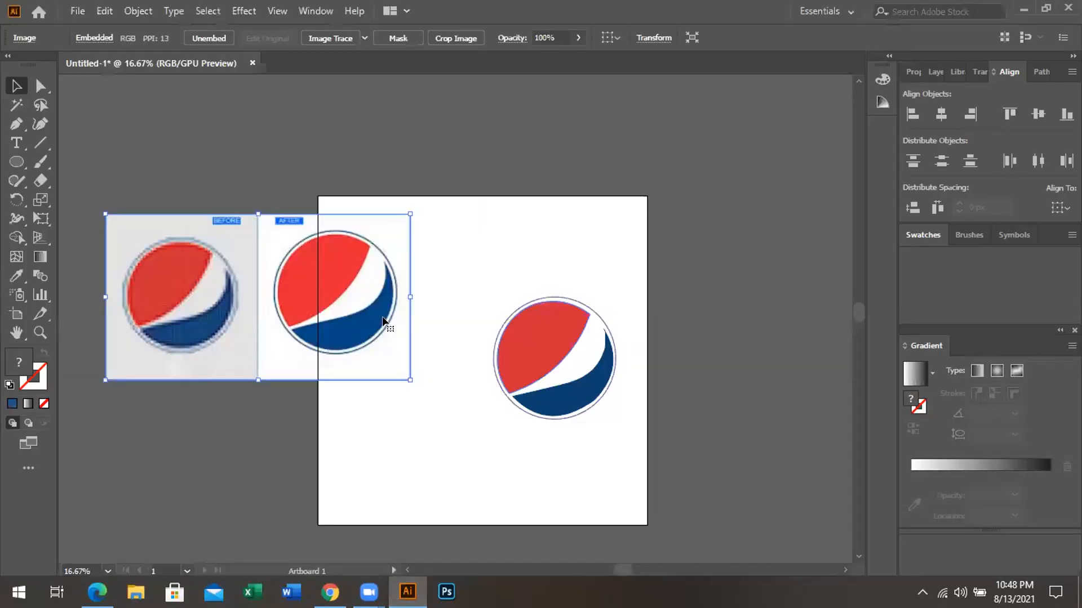
pyautogui.moveTo(222, 291); pyautogui.dragTo(336, 189)
pyautogui.click(437, 414)
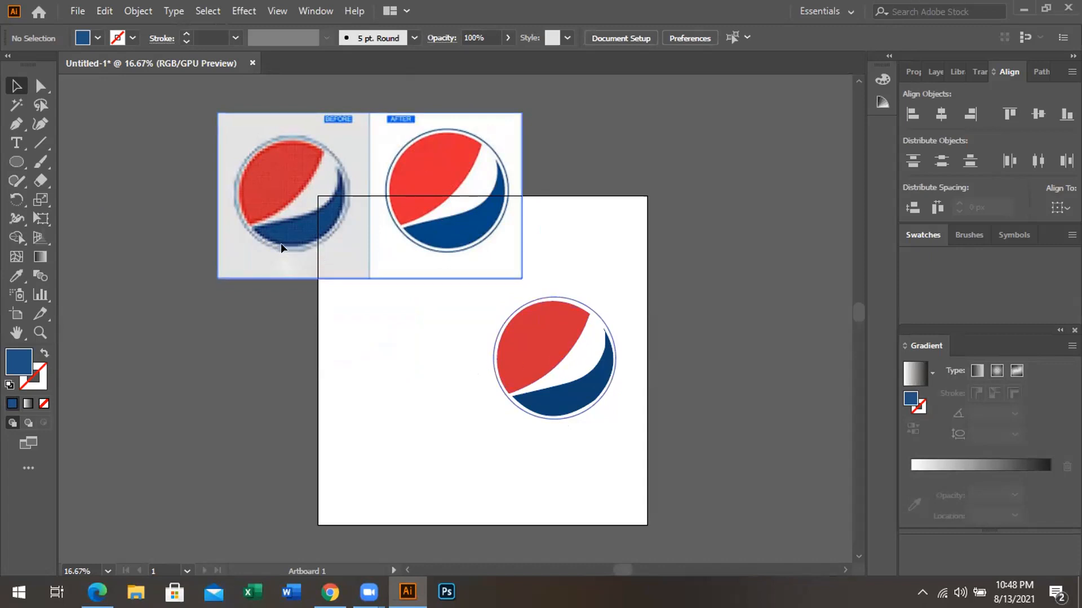
pyautogui.moveTo(282, 212); pyautogui.dragTo(232, 329)
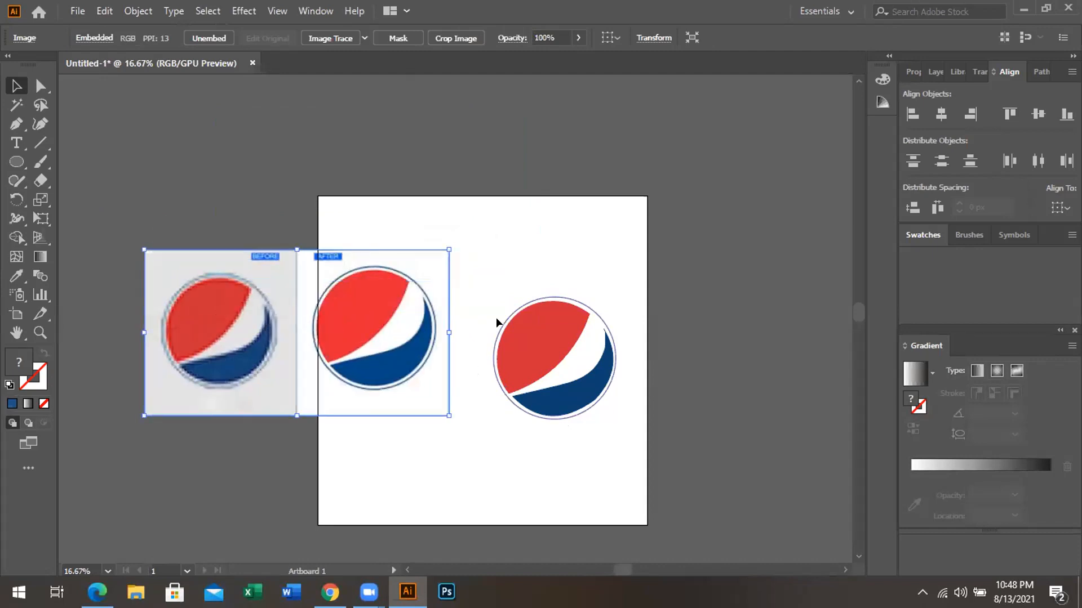
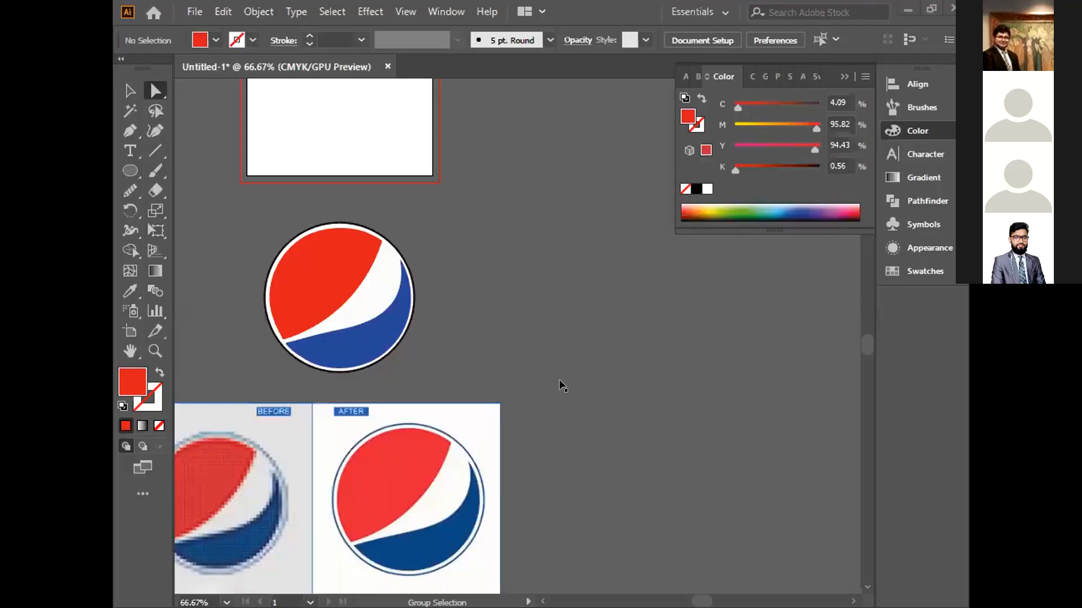
# Step: Examine each student's traced Pepsi logo and compare its shapes and colours with the before-and-after reference image
pyautogui.moveTo(472, 429); pyautogui.dragTo(573, 386)
pyautogui.scroll(1, 571, 387)
pyautogui.scroll(-2, 571, 389)
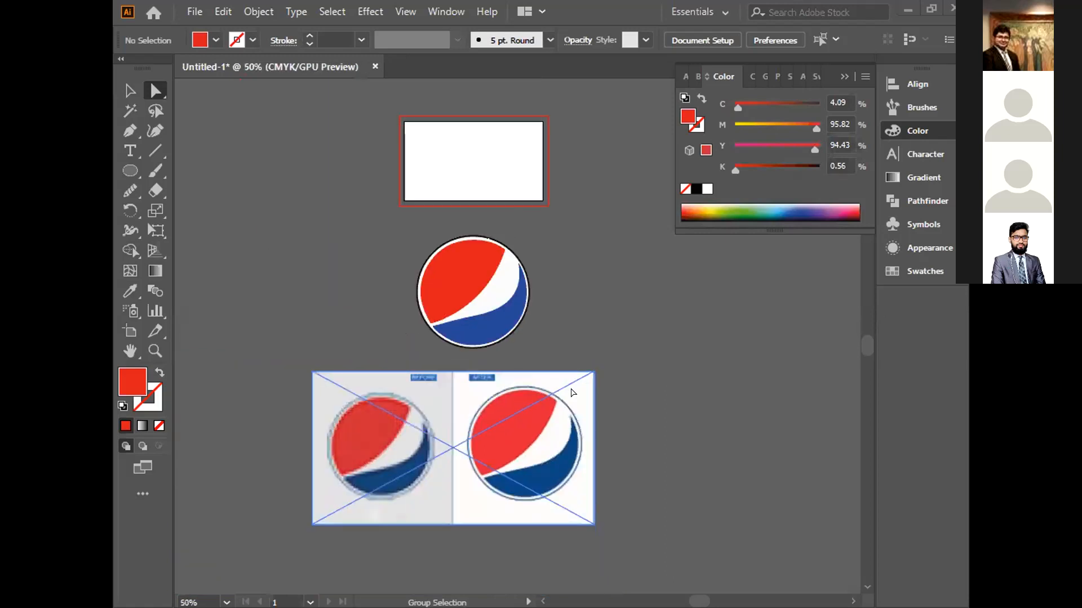
pyautogui.click(652, 382)
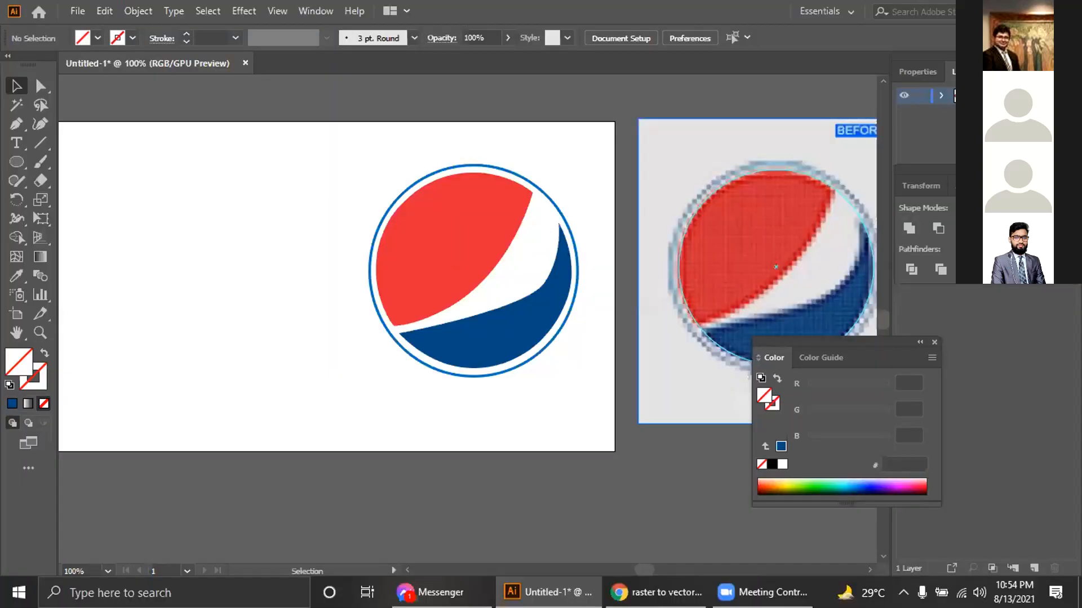
pyautogui.scroll(-3, 570, 538)
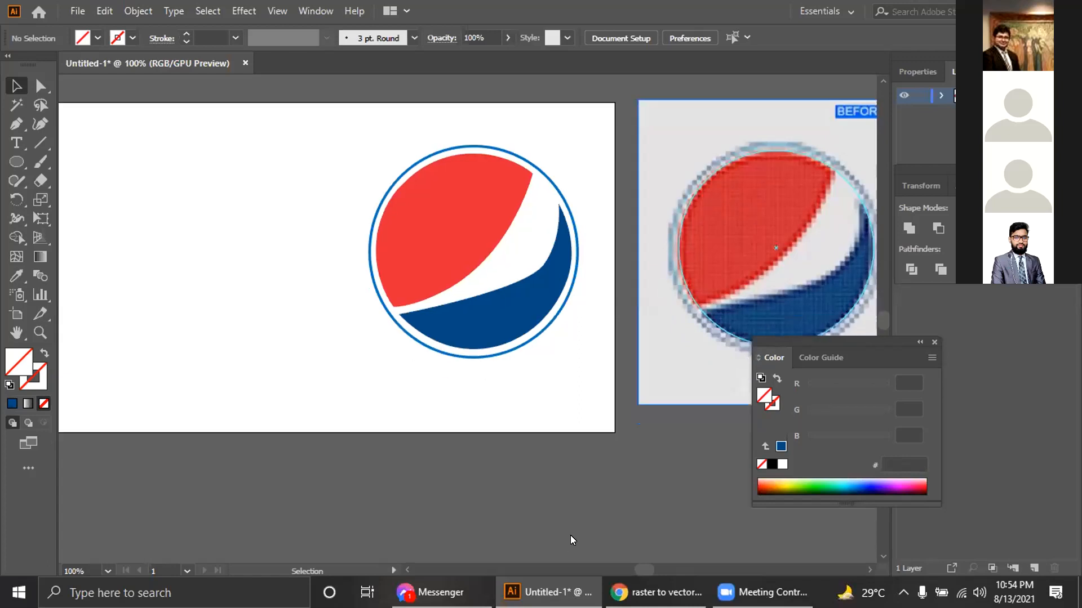
pyautogui.scroll(2, 549, 543)
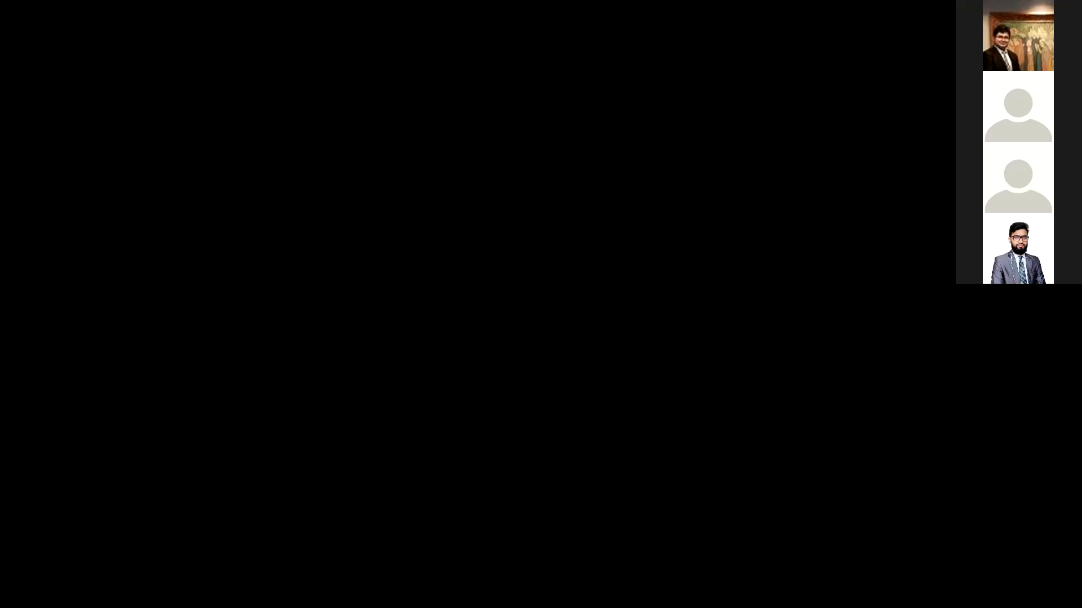
pyautogui.hscroll(-10, 764, 328)
pyautogui.scroll(-2, 763, 329)
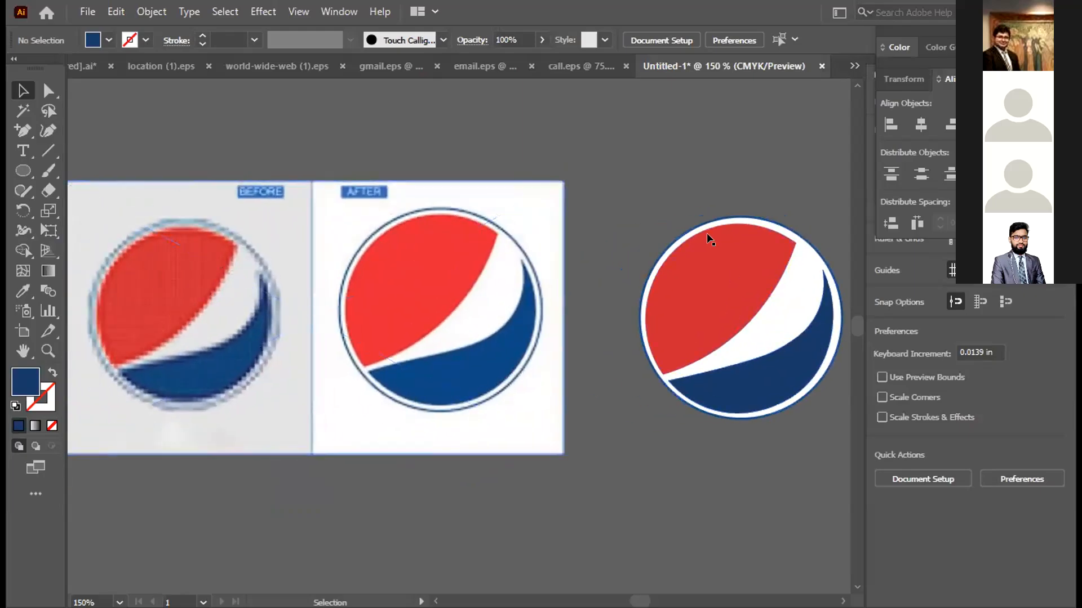
pyautogui.moveTo(780, 322); pyautogui.dragTo(721, 281)
pyautogui.click(750, 449)
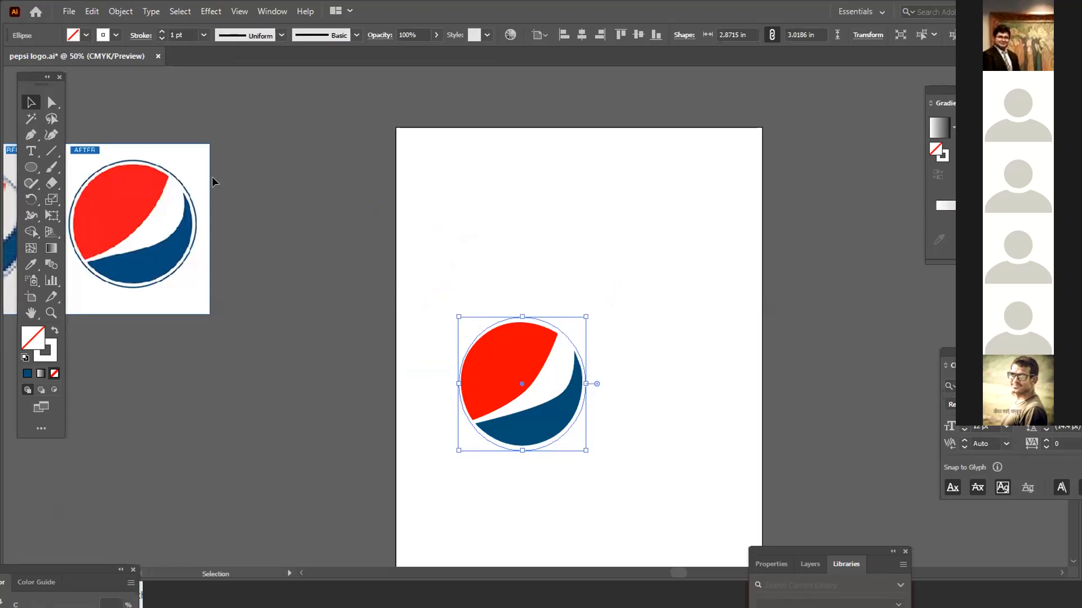
# Step: Set the stroke colour of the outer circle around the traced Pepsi logo to CMYK Blue
pyautogui.click(116, 36)
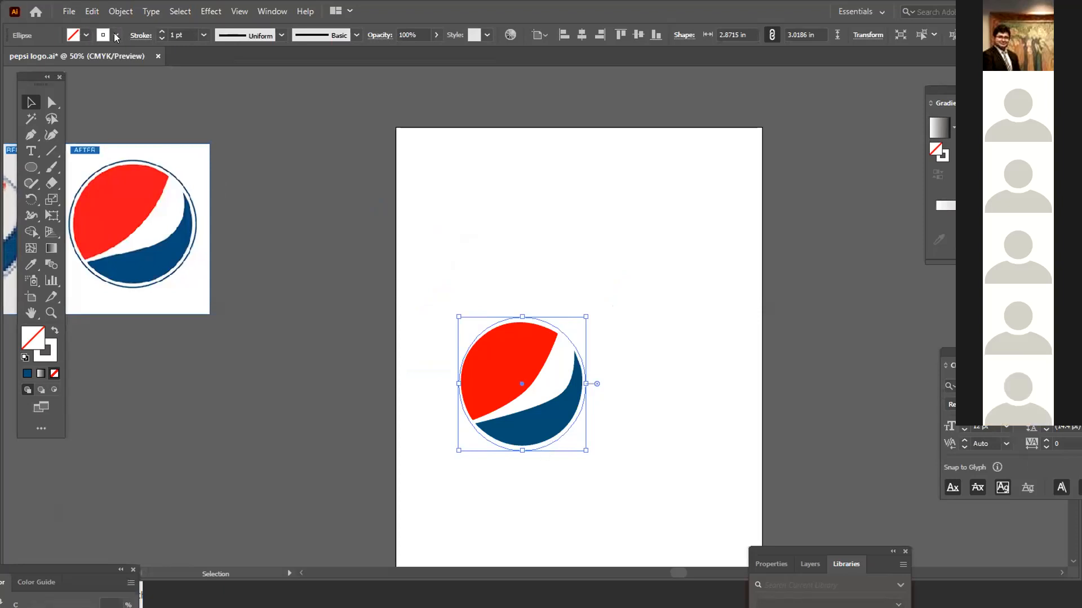
pyautogui.click(83, 58)
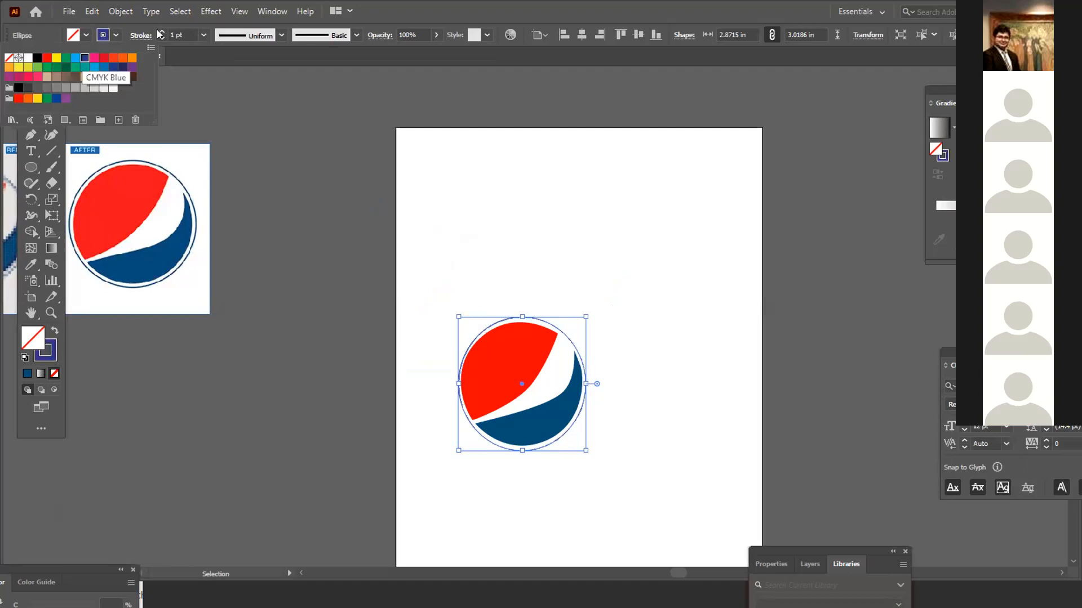
pyautogui.press('Escape')
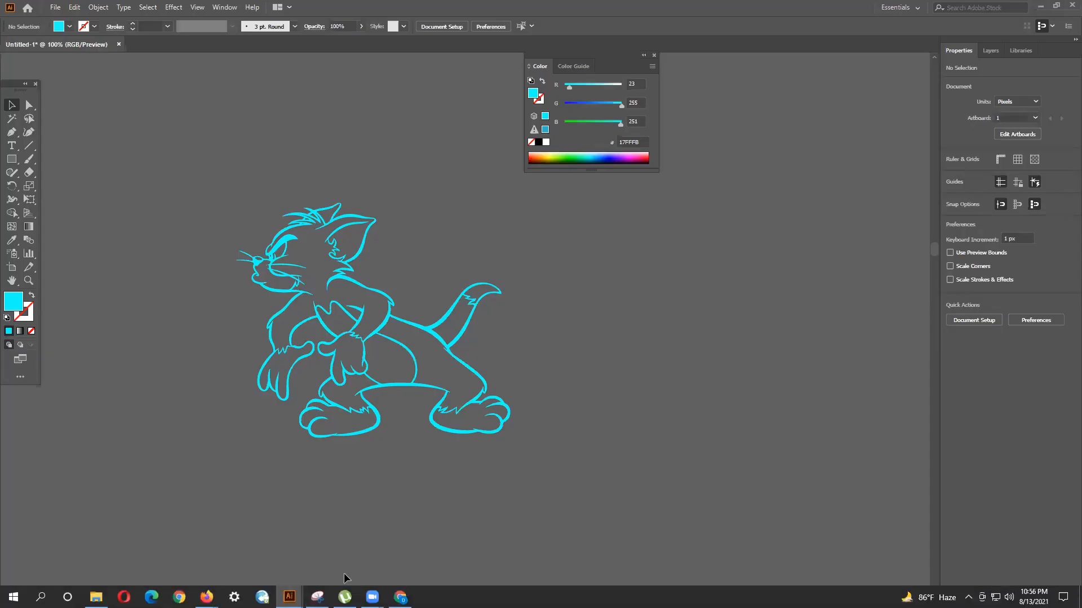
pyautogui.moveTo(252, 302); pyautogui.dragTo(444, 415)
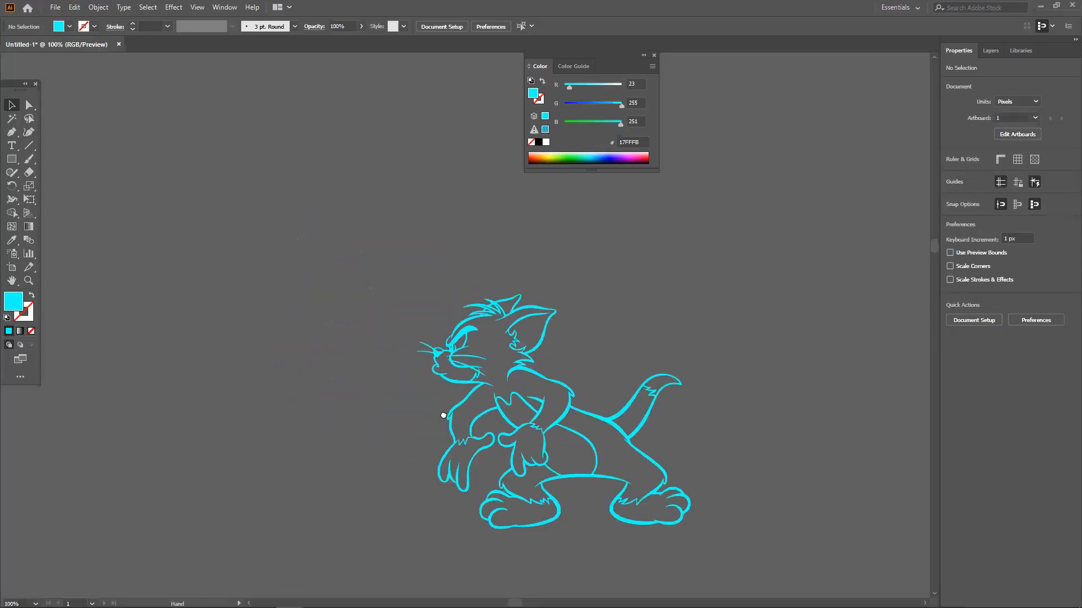
pyautogui.hotkey('ctrl', 'v')
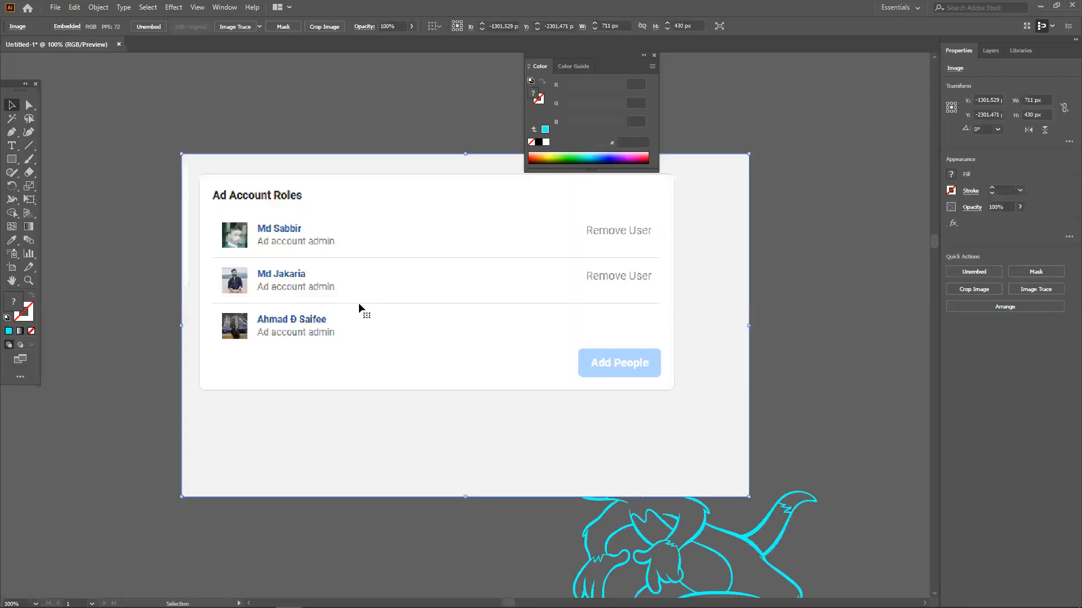
pyautogui.hotkey('ctrl', 'z')
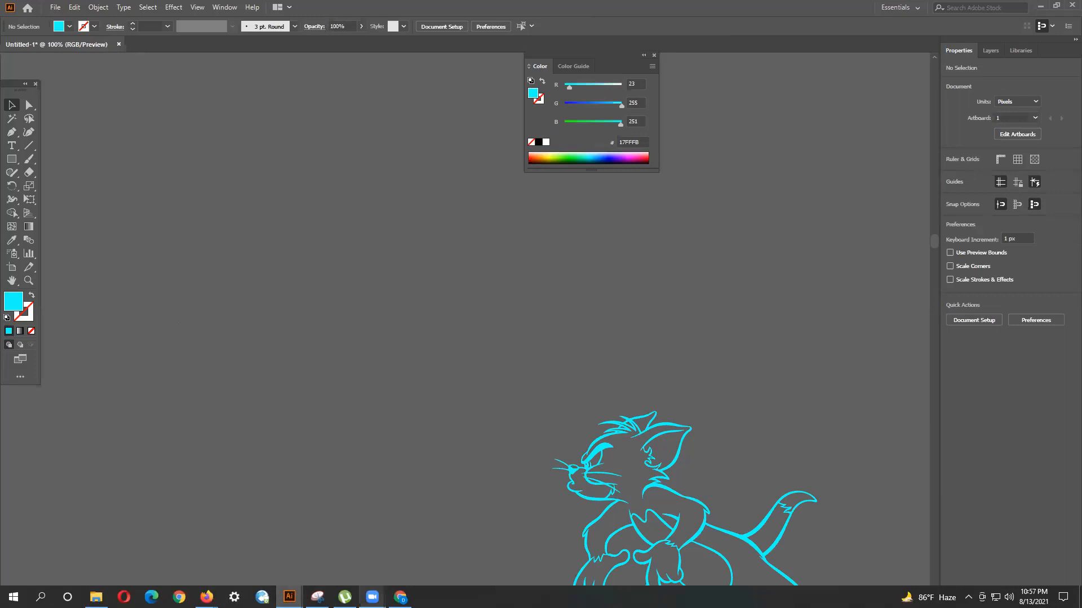
# Step: Switch to the browser's raster to vector results, copy the Pepsi before-and-after image and minimise the browser
pyautogui.moveTo(207, 597)
pyautogui.click(267, 543)
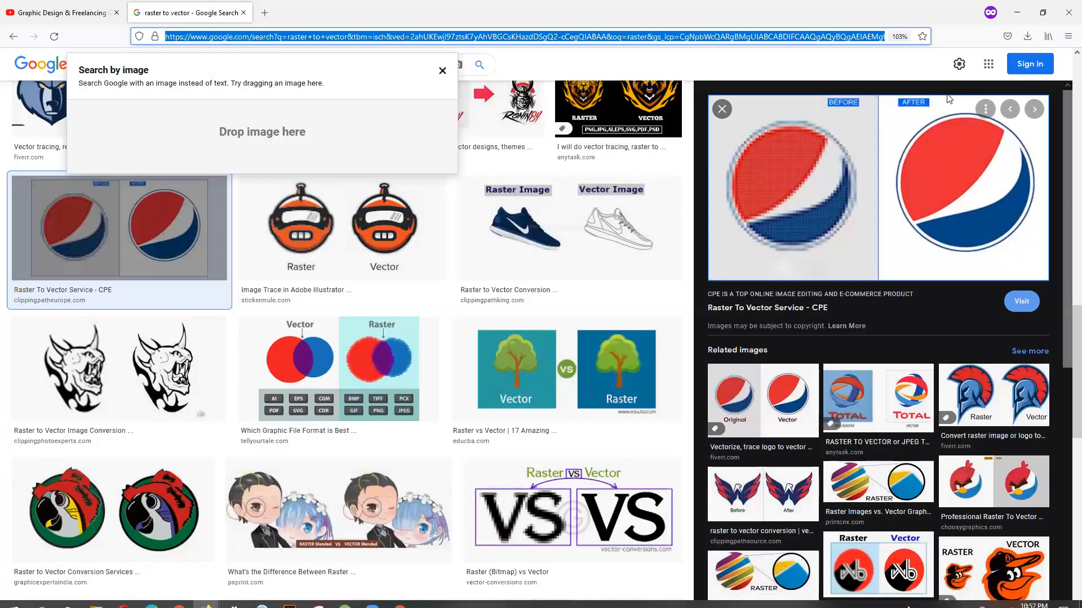
pyautogui.rightClick(876, 150)
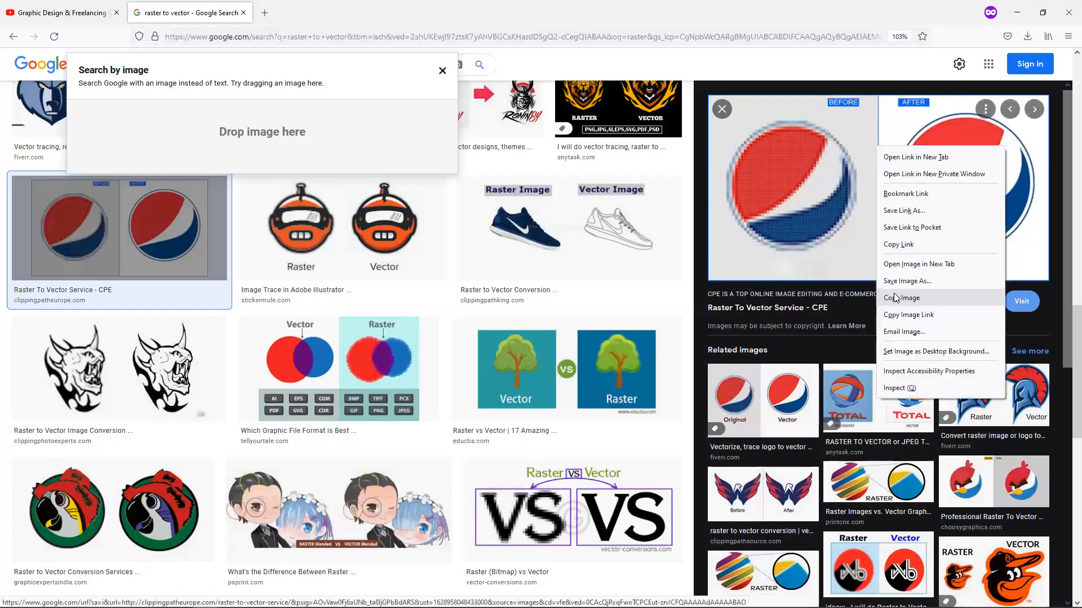
pyautogui.click(900, 297)
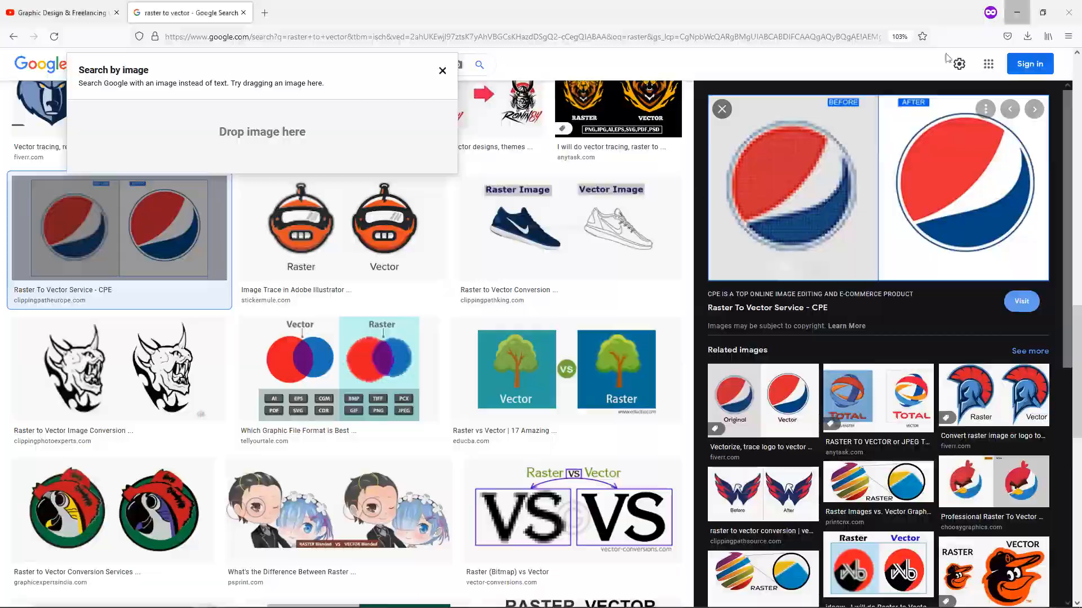
pyautogui.click(1017, 12)
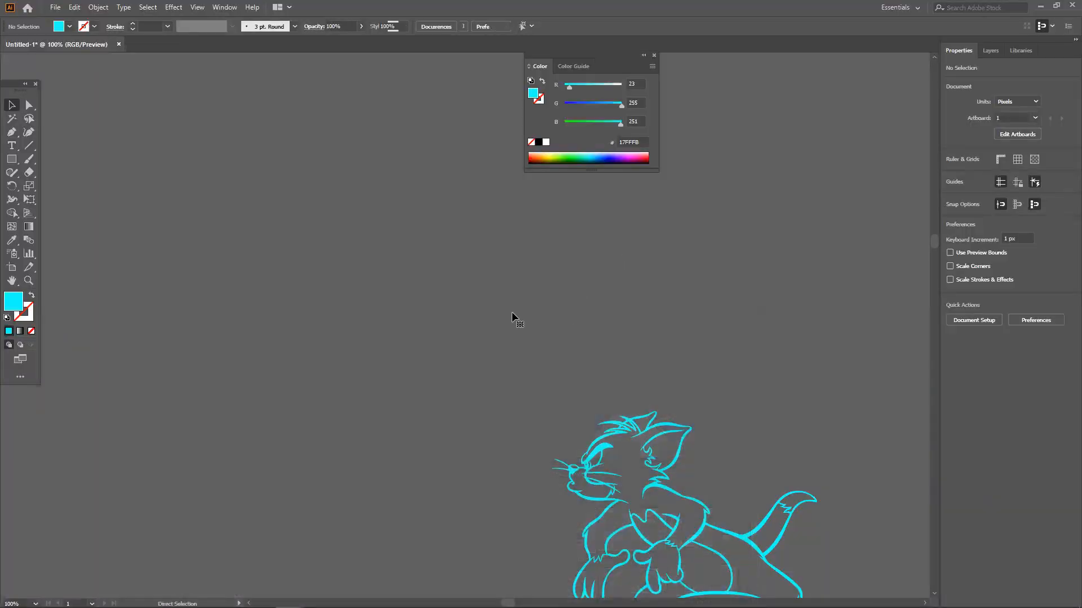
# Step: Paste the copied Pepsi image onto the empty canvas area away from the cat drawing
pyautogui.hotkey('ctrl', 'v')
pyautogui.moveTo(311, 211); pyautogui.dragTo(293, 226)
pyautogui.press('space')
pyautogui.moveTo(293, 229); pyautogui.dragTo(557, 328)
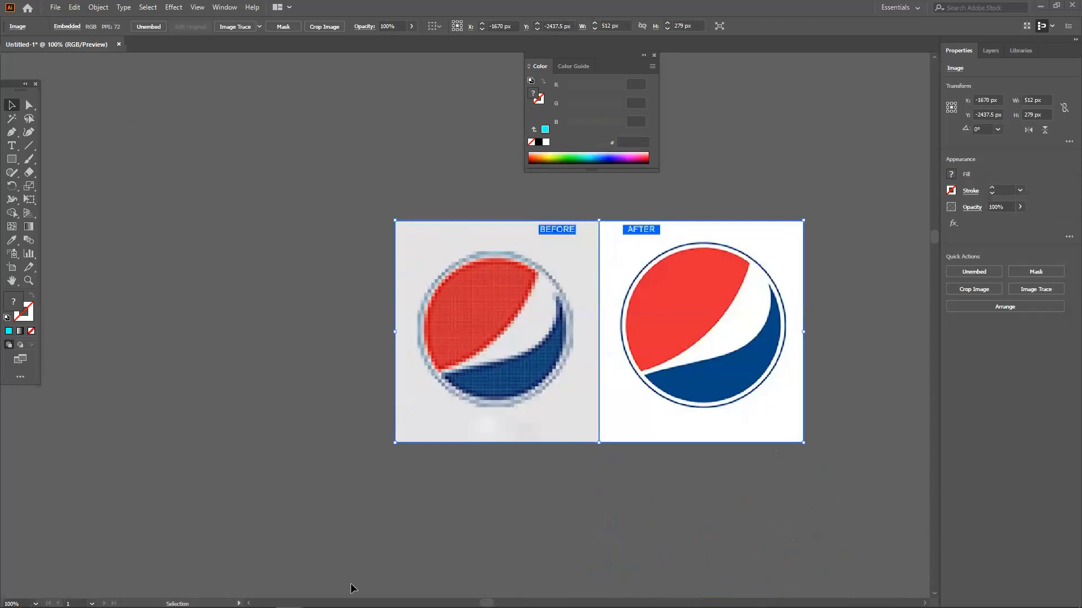
pyautogui.moveTo(761, 368); pyautogui.dragTo(483, 326)
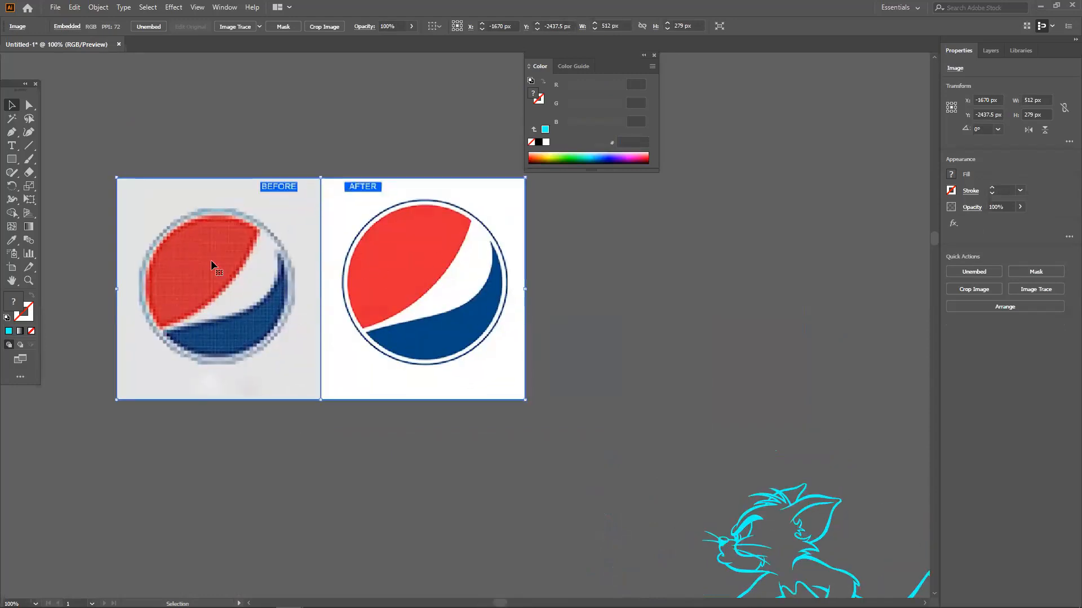
# Step: Draw a circle about 160 px wide over the pixelated BEFORE logo and fill it with pink #FF45E2
pyautogui.moveTo(11, 160); pyautogui.dragTo(34, 187)
pyautogui.moveTo(221, 292); pyautogui.dragTo(271, 353)
pyautogui.click(558, 152)
pyautogui.click(606, 152)
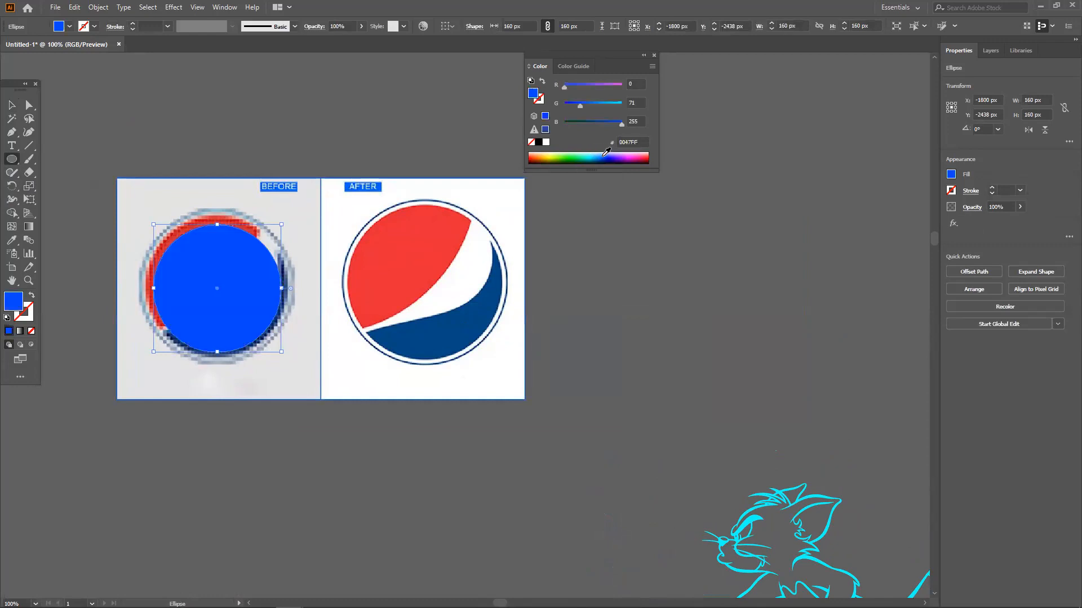
pyautogui.click(632, 154)
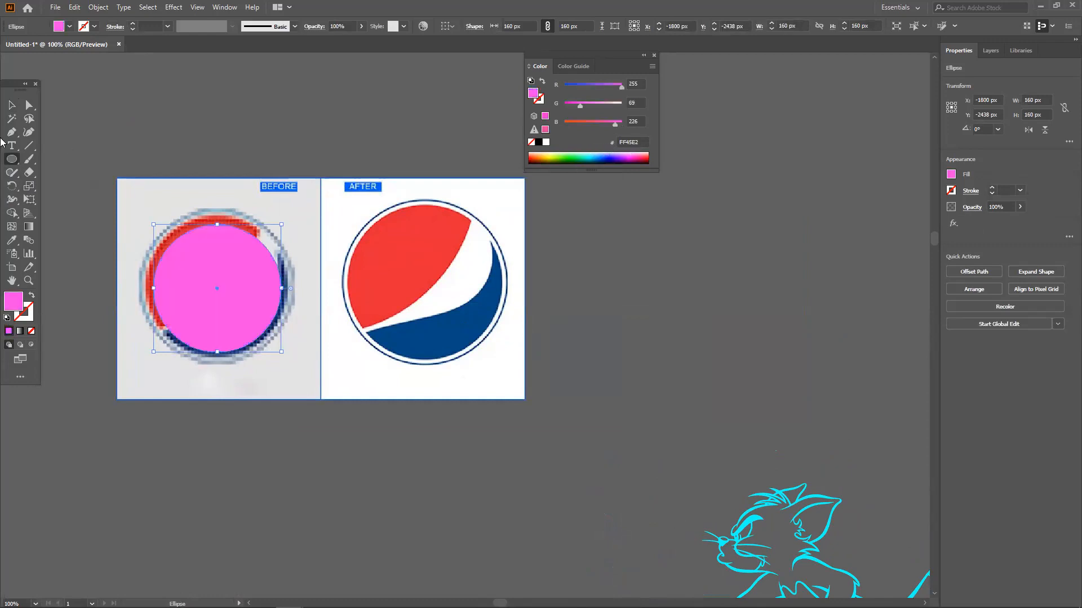
# Step: Nudge the pink circle upward and enlarge it to about 182 px to cover the coloured area of the BEFORE logo
pyautogui.click(12, 106)
pyautogui.moveTo(208, 124); pyautogui.dragTo(282, 173)
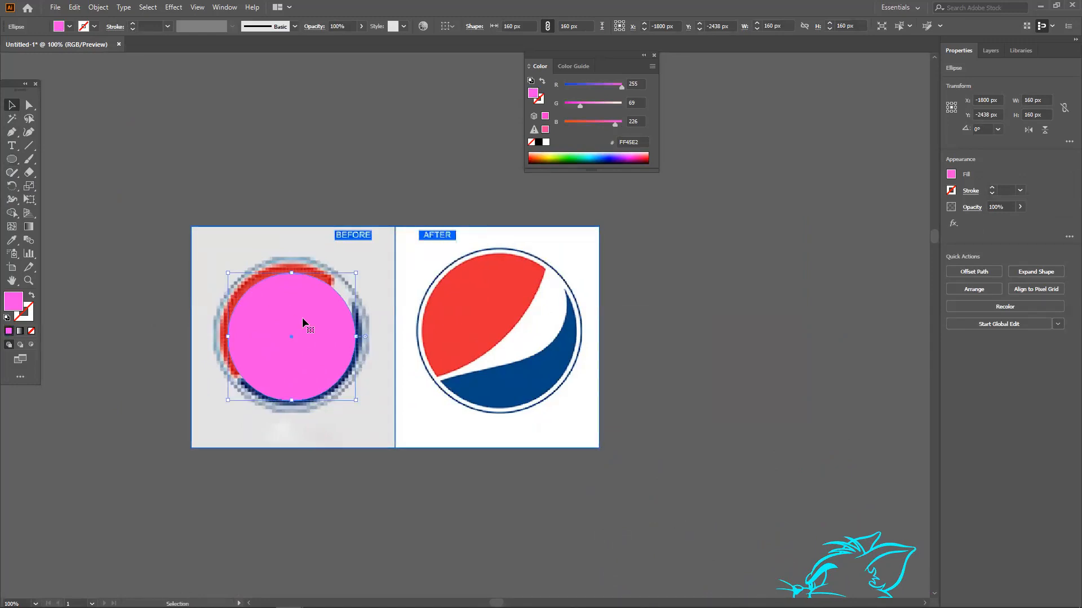
pyautogui.press('Up')
pyautogui.press('Up')
pyautogui.press('Left')
pyautogui.press('Right')
pyautogui.moveTo(356, 397); pyautogui.dragTo(372, 410)
# Step: Lower the circle's opacity to 64% and change its fill to green #00FF1C
pyautogui.click(267, 191)
pyautogui.click(293, 352)
pyautogui.click(363, 27)
pyautogui.moveTo(360, 41); pyautogui.dragTo(342, 42)
pyautogui.click(566, 153)
pyautogui.click(552, 156)
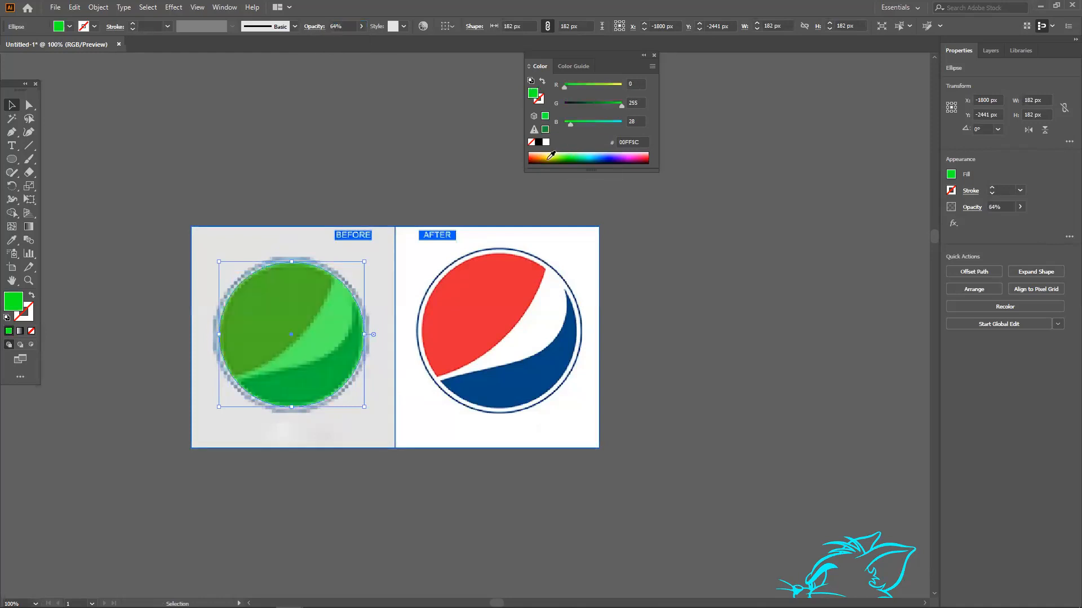
# Step: Fit the green circle to the inner edge of the BEFORE logo by nudging it left and up and resizing it to about 178 px
pyautogui.click(361, 153)
pyautogui.click(313, 285)
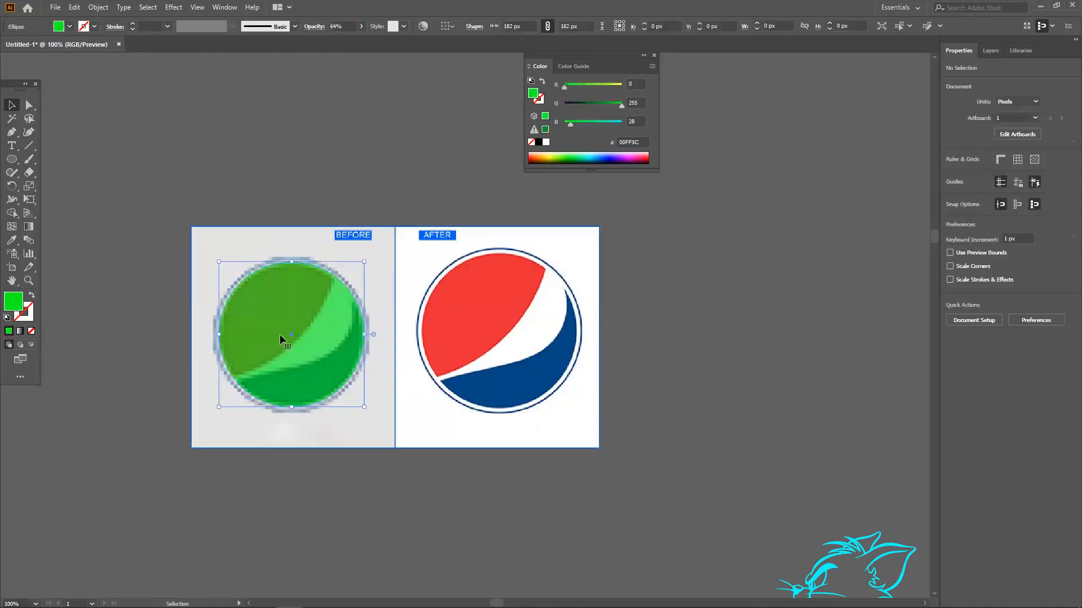
pyautogui.moveTo(365, 407); pyautogui.dragTo(362, 411)
pyautogui.click(377, 474)
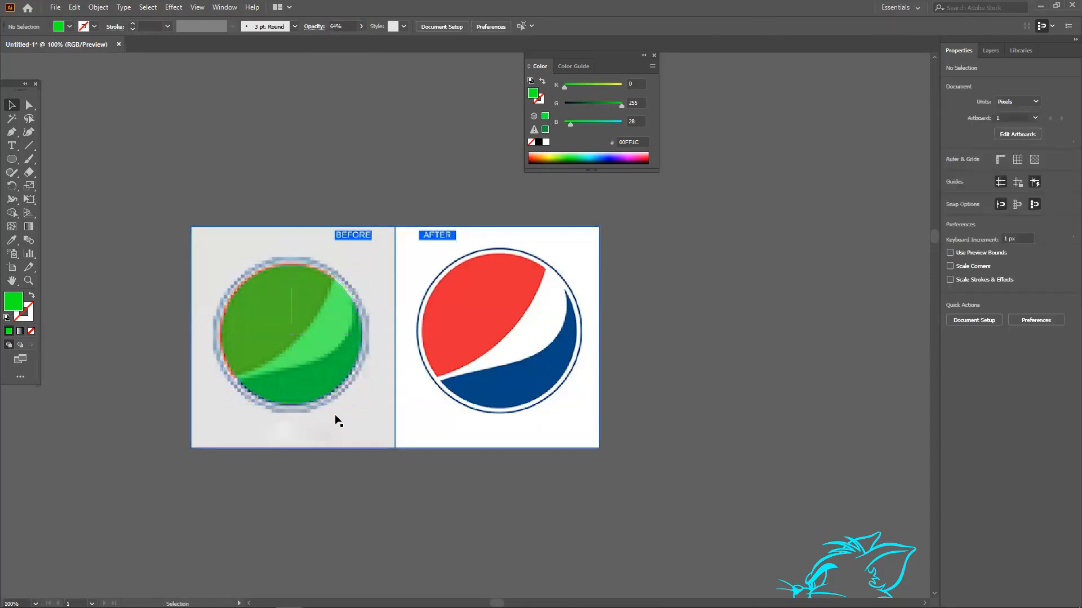
pyautogui.click(315, 381)
pyautogui.press('Left')
pyautogui.press('Up')
pyautogui.moveTo(360, 403); pyautogui.dragTo(363, 406)
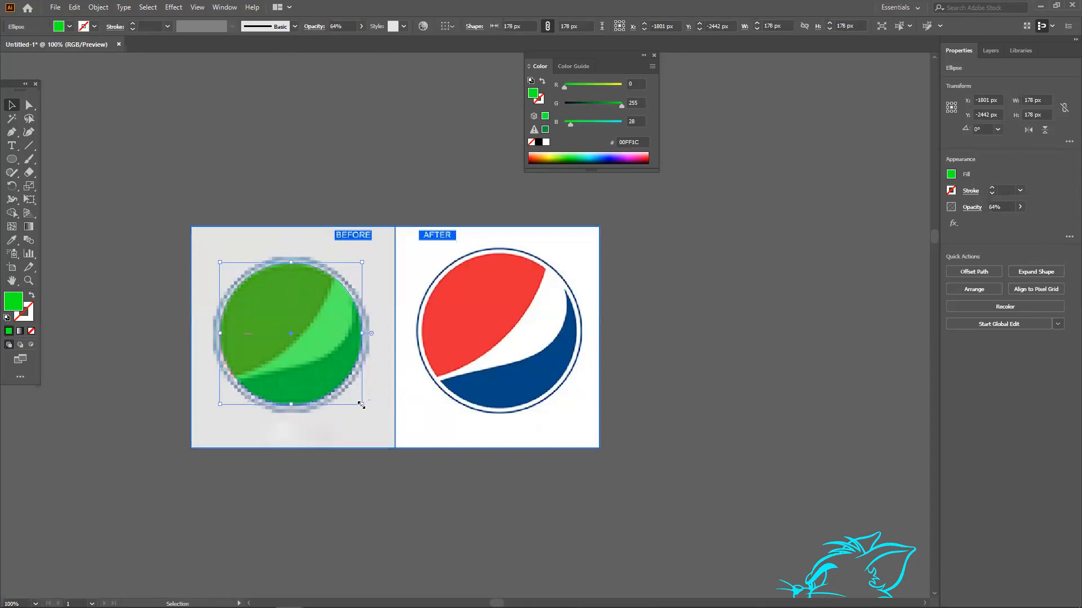
pyautogui.click(251, 167)
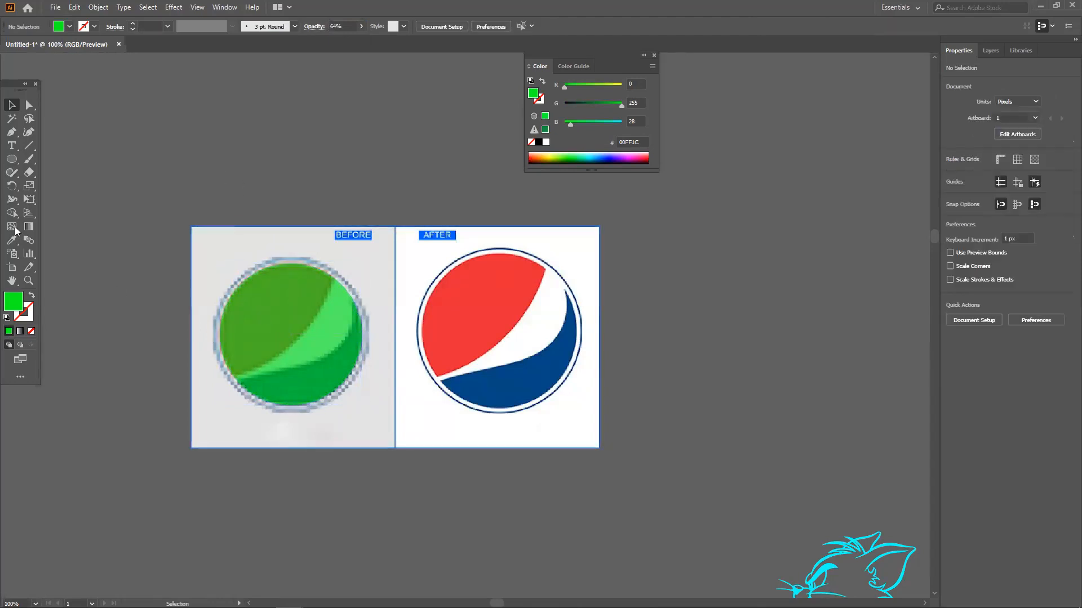
# Step: Trace the curved band between the logo's two coloured areas over the green circle with the Pen tool and fill it with blue #2F00D0
pyautogui.click(12, 132)
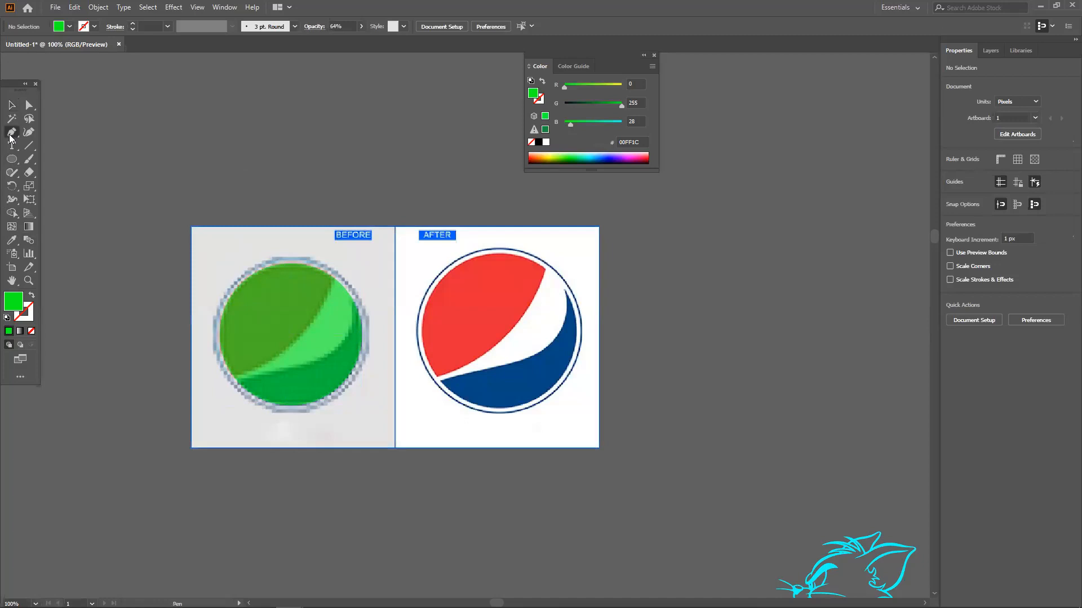
pyautogui.click(239, 377)
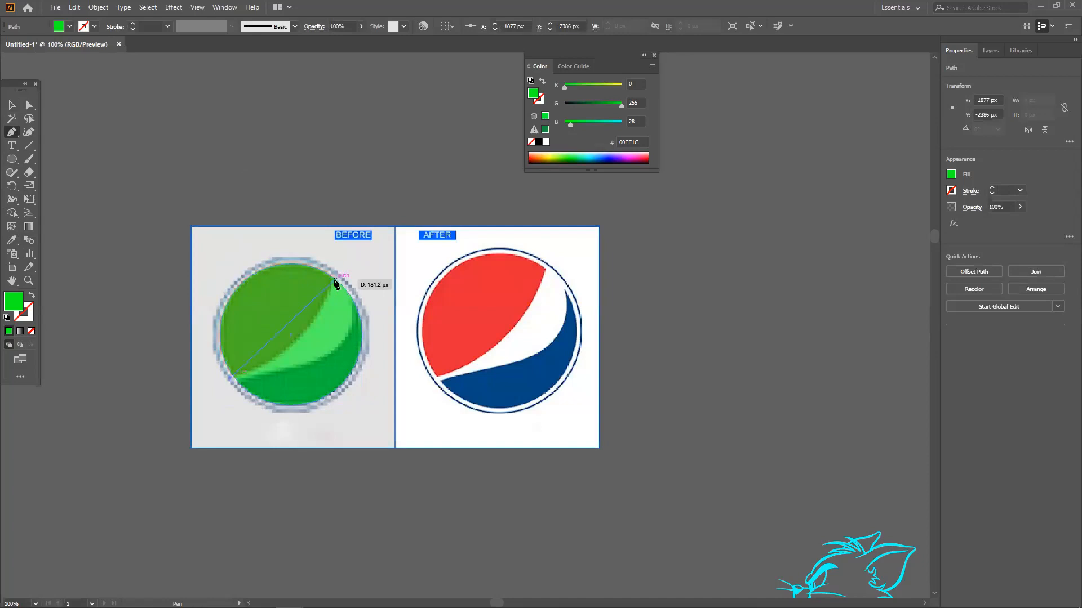
pyautogui.moveTo(334, 279); pyautogui.dragTo(354, 200)
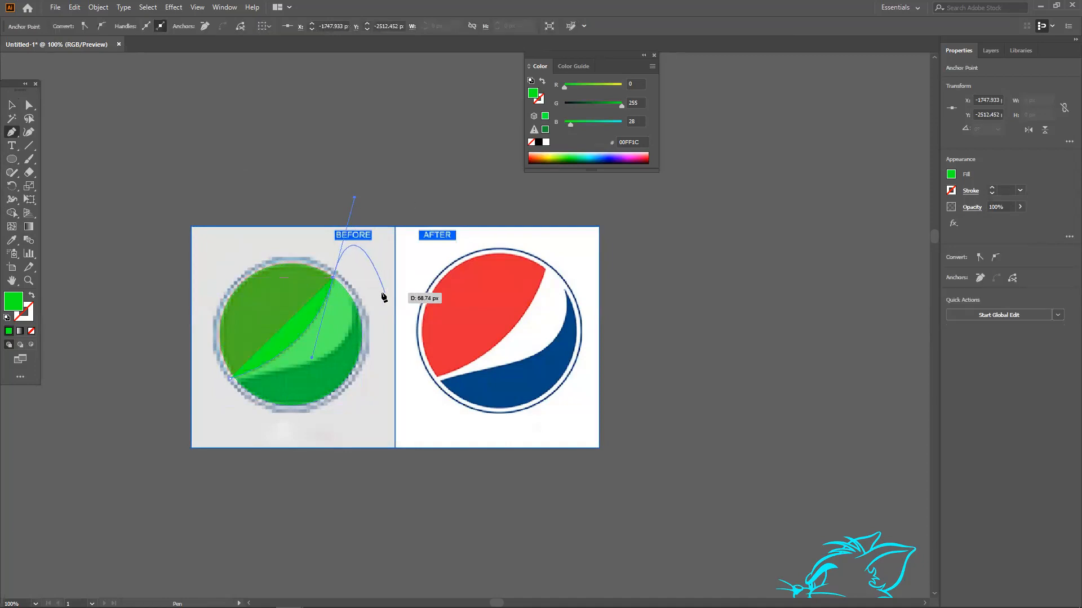
pyautogui.moveTo(383, 286); pyautogui.dragTo(364, 297)
pyautogui.hotkey('ctrl', 'z')
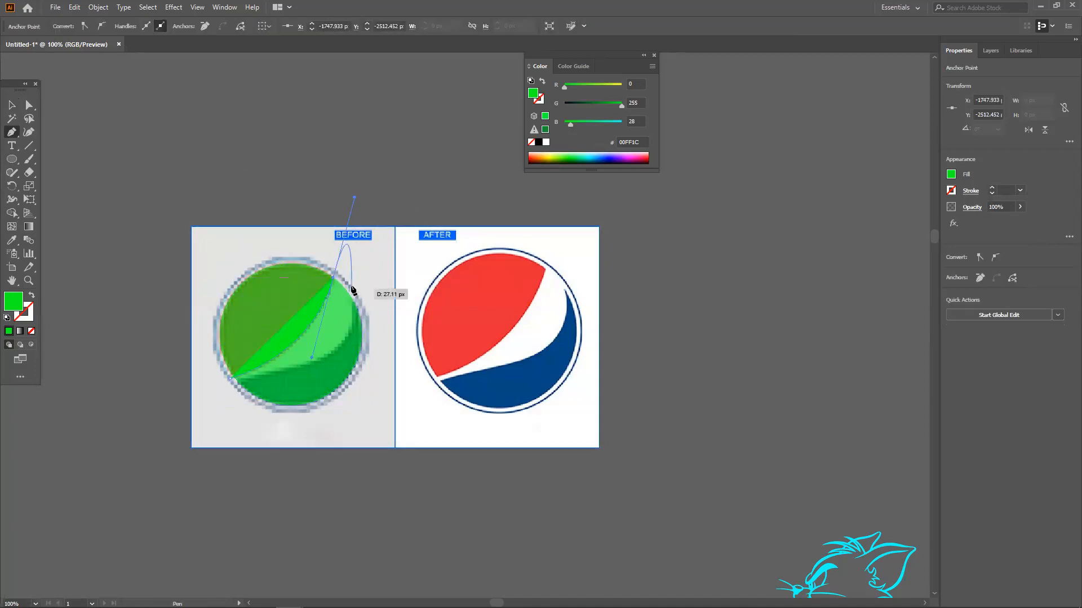
pyautogui.click(352, 272)
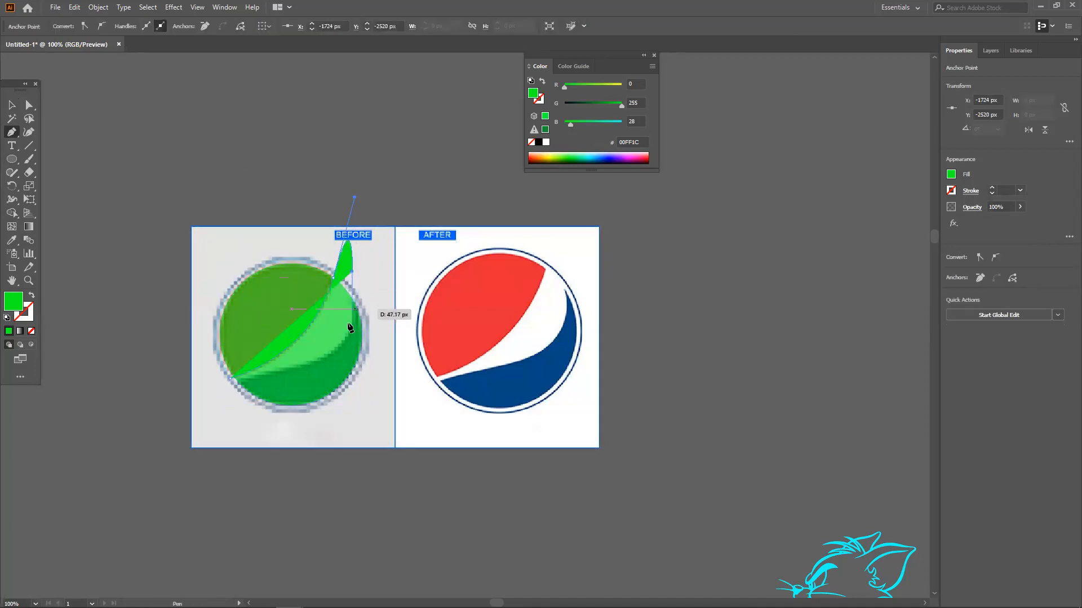
pyautogui.click(308, 363)
pyautogui.moveTo(308, 363); pyautogui.dragTo(239, 377)
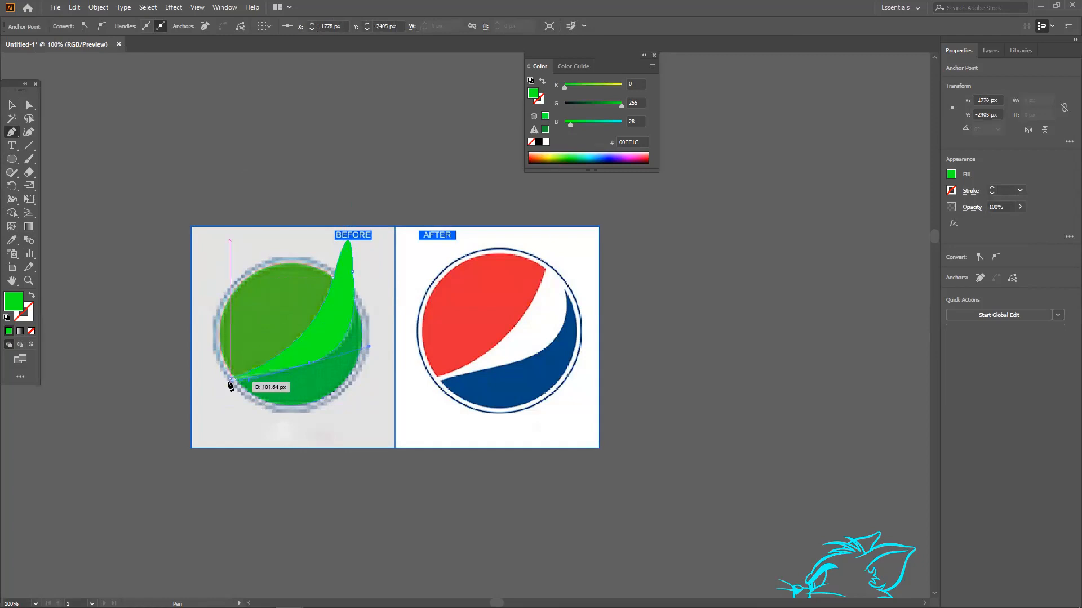
pyautogui.click(230, 381)
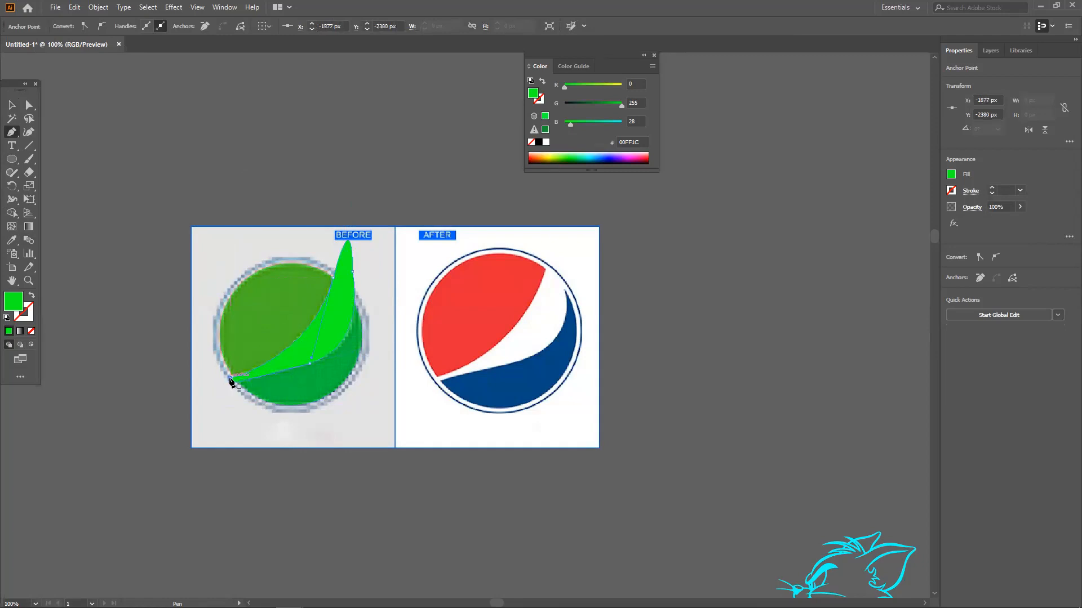
pyautogui.click(566, 152)
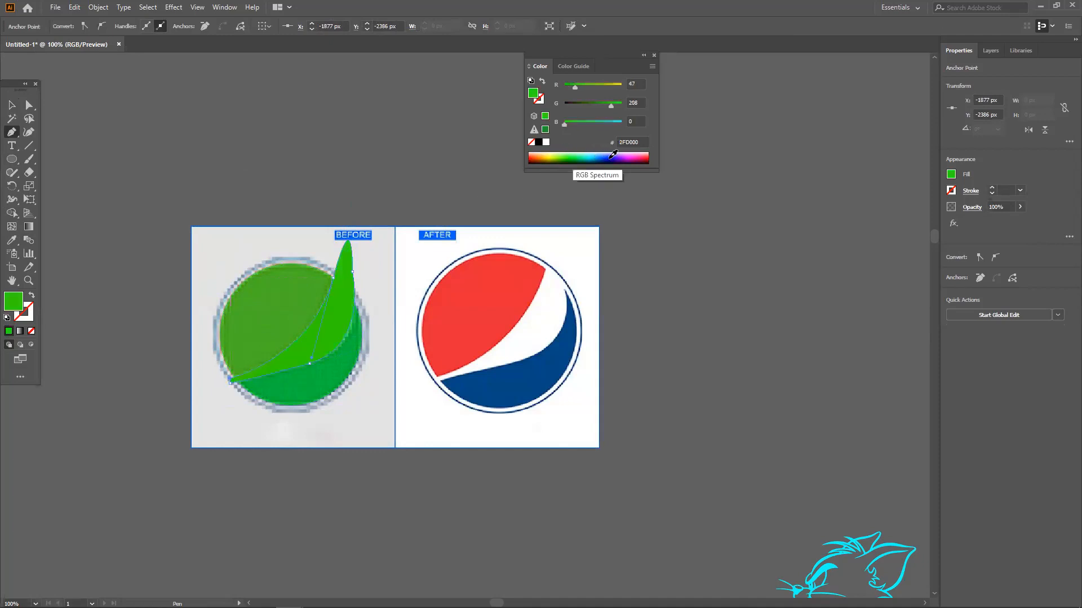
pyautogui.click(613, 155)
# Step: Move the BEFORE/AFTER reference image out from under the green circle and blue band to the empty canvas beside them
pyautogui.click(19, 108)
pyautogui.moveTo(467, 389); pyautogui.dragTo(736, 367)
pyautogui.click(375, 452)
pyautogui.click(337, 300)
pyautogui.click(377, 303)
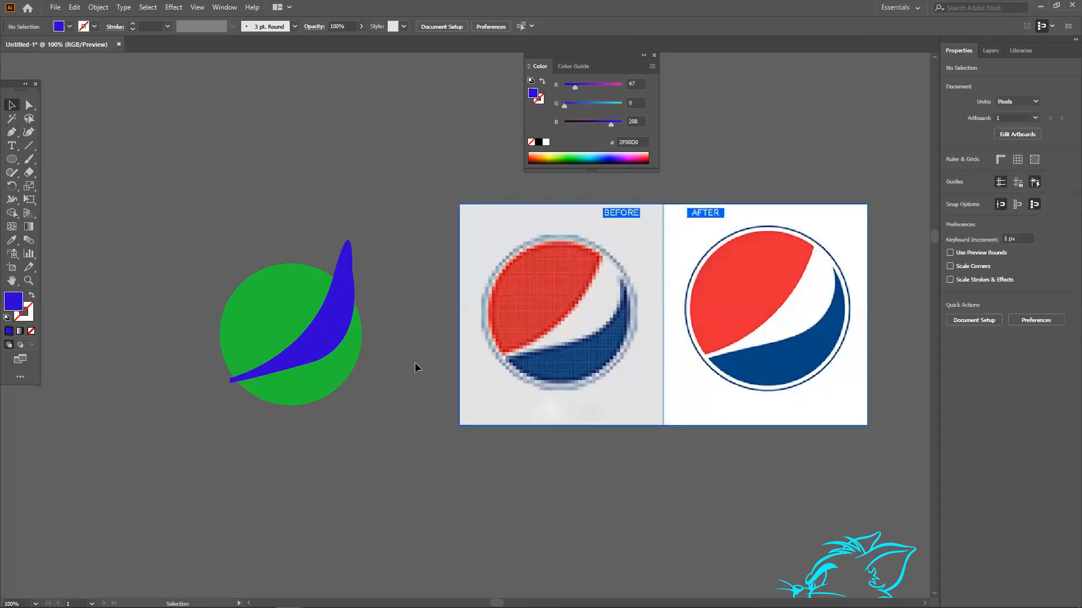
# Step: Cut the blue band out of the green circle with Shape Builder, removing its overlapping part, protruding tip and leftover corner piece
pyautogui.moveTo(375, 384); pyautogui.dragTo(232, 279)
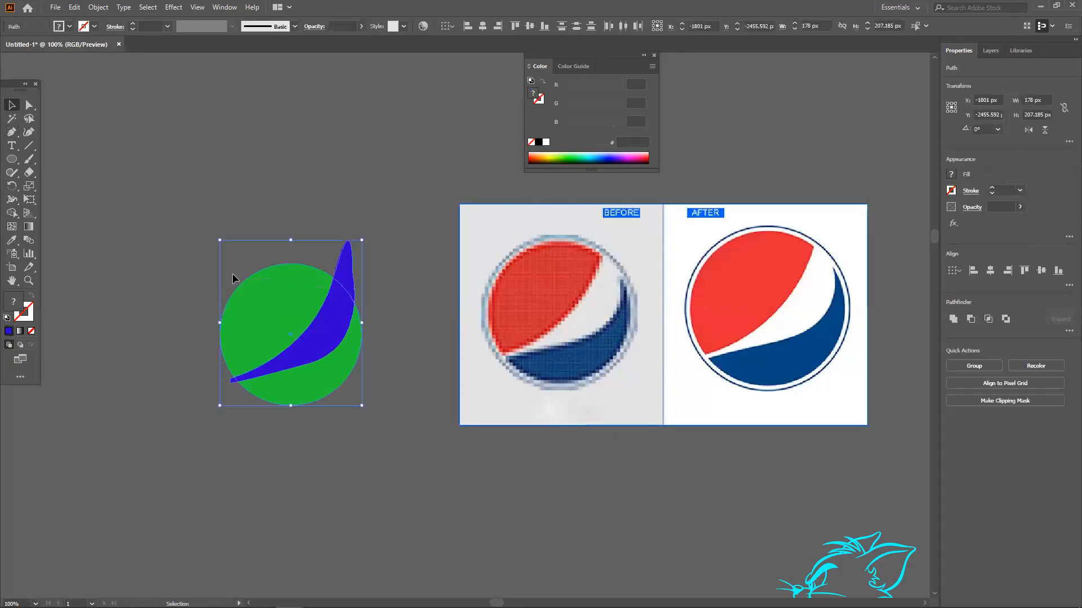
pyautogui.click(12, 213)
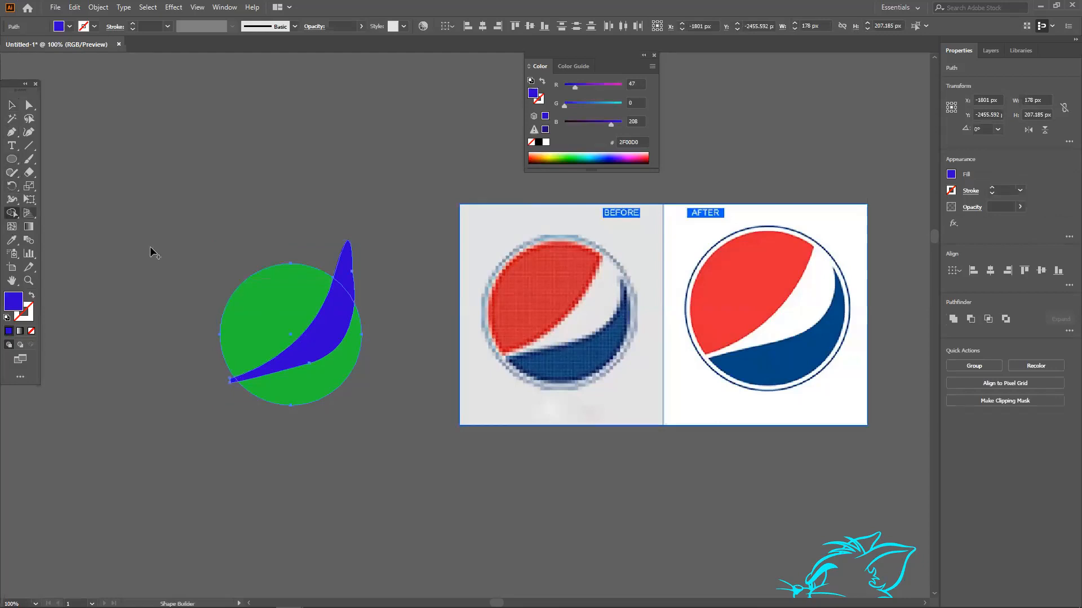
pyautogui.keyDown('alt'); pyautogui.click(335, 342); pyautogui.keyUp('alt')
pyautogui.keyDown('alt'); pyautogui.click(342, 268); pyautogui.keyUp('alt')
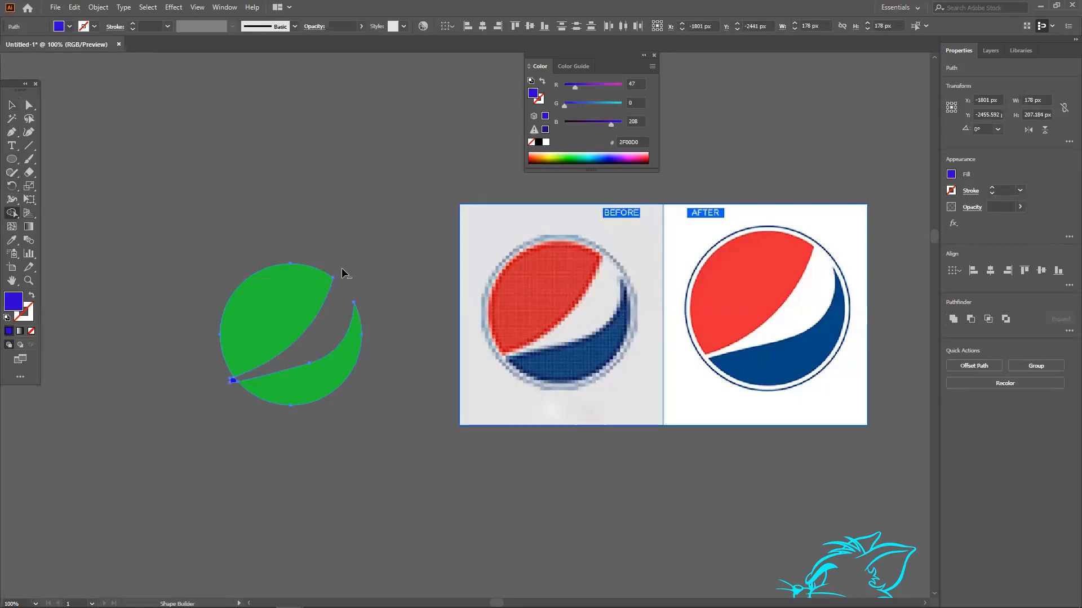
pyautogui.keyDown('alt'); pyautogui.click(236, 379); pyautogui.keyUp('alt')
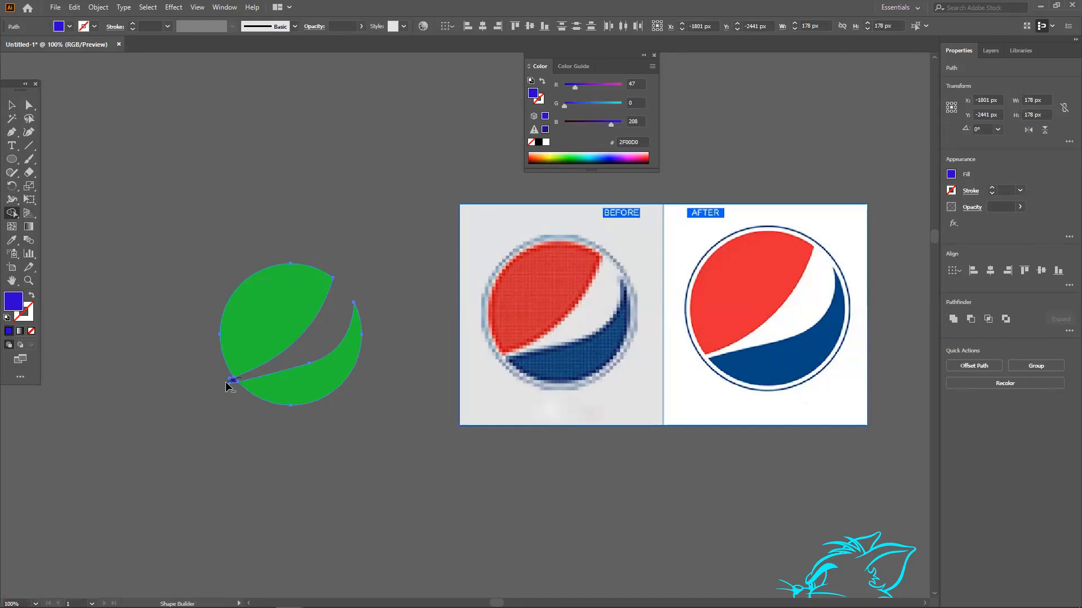
# Step: Recolour the upper green piece with the red sampled from the AFTER logo
pyautogui.click(11, 104)
pyautogui.click(189, 188)
pyautogui.click(298, 275)
pyautogui.click(11, 240)
pyautogui.click(715, 273)
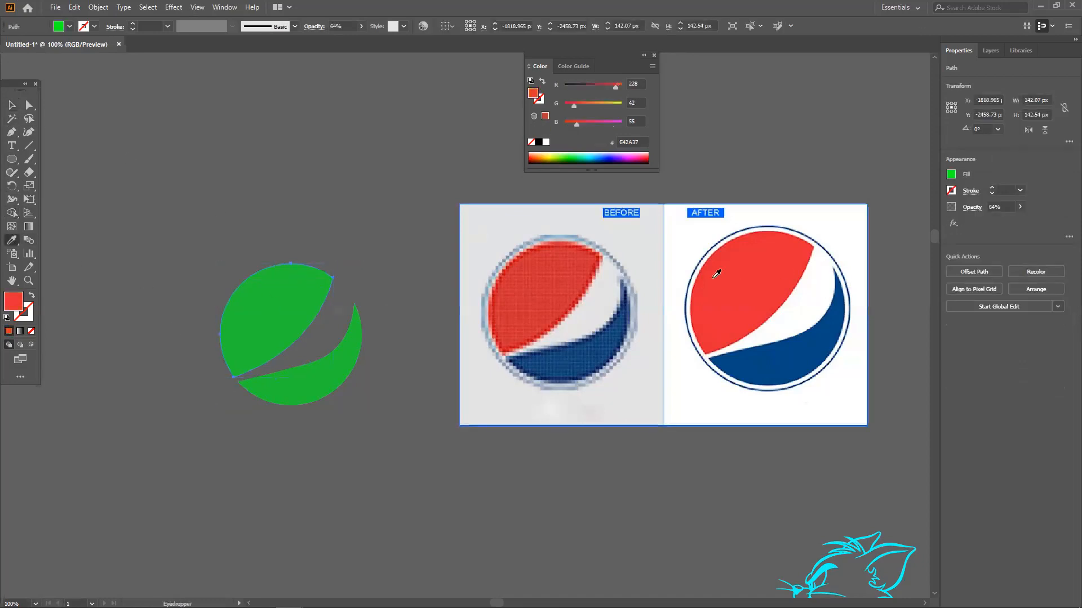
# Step: Recolour the lower green piece with the dark blue sampled from the AFTER logo
pyautogui.press('v')
pyautogui.click(189, 163)
pyautogui.click(330, 385)
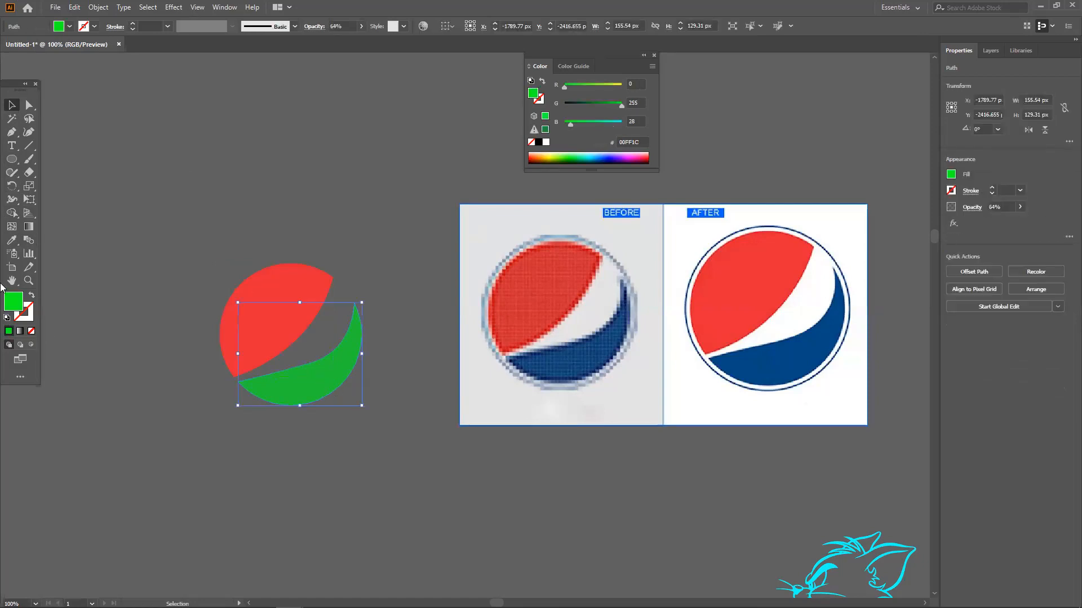
pyautogui.click(11, 240)
pyautogui.click(773, 345)
pyautogui.click(11, 105)
pyautogui.click(172, 178)
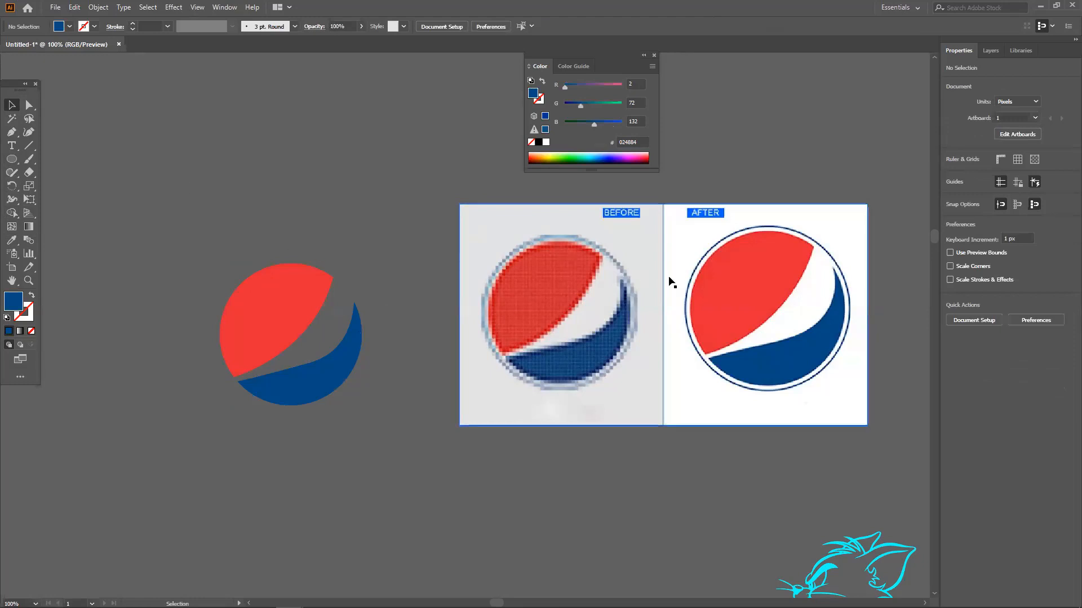
pyautogui.click(11, 131)
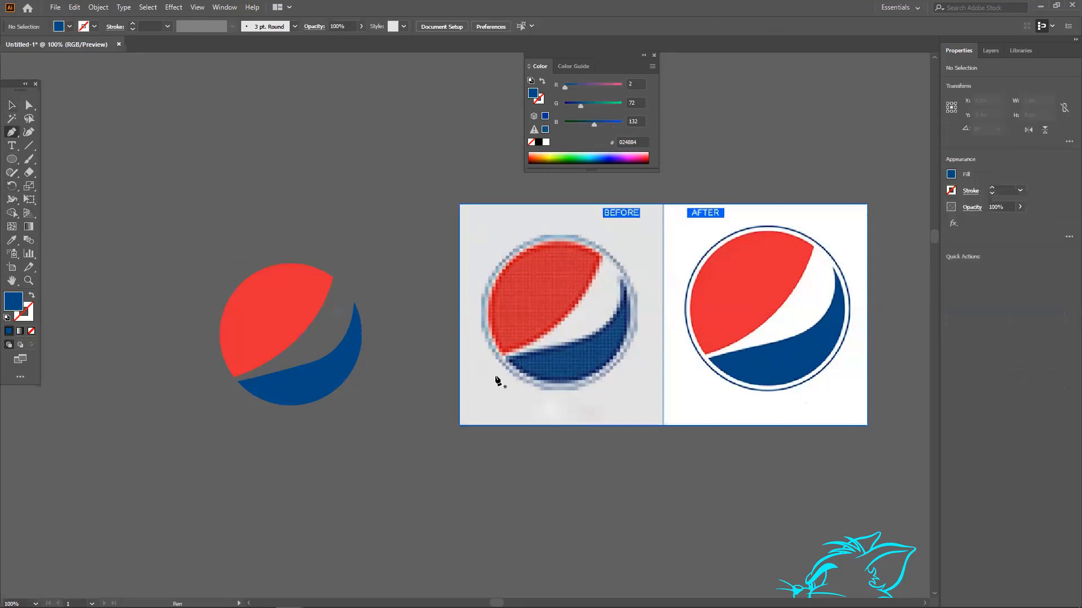
pyautogui.moveTo(502, 356); pyautogui.dragTo(496, 294)
pyautogui.moveTo(502, 255); pyautogui.dragTo(611, 265)
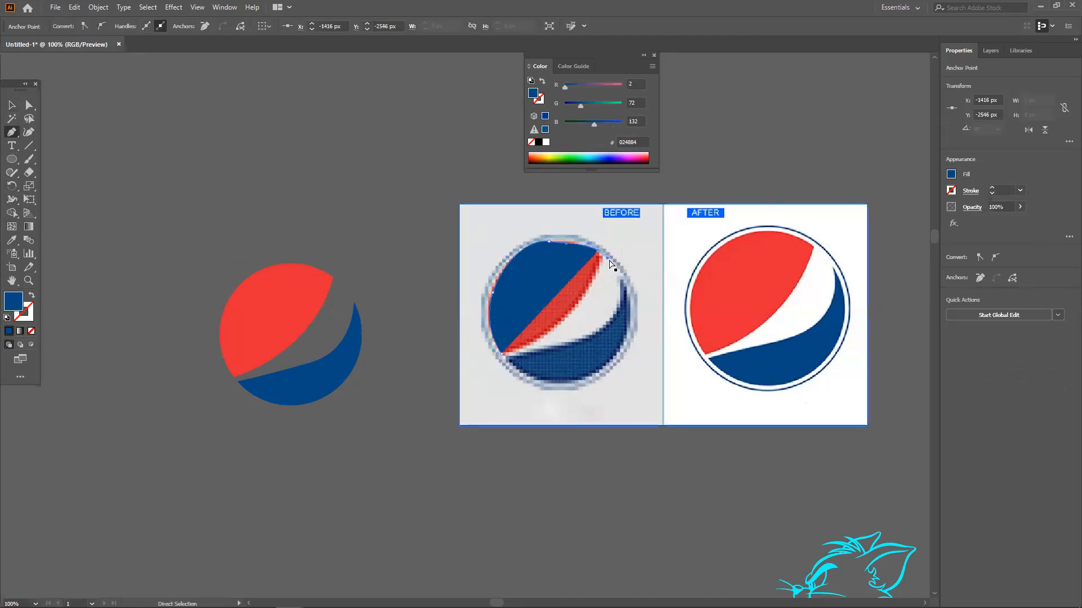
pyautogui.hotkey('ctrl', 'z')
pyautogui.hotkey('ctrl', 'z')
pyautogui.hotkey('ctrl', 'z')
pyautogui.hotkey('ctrl', 'z')
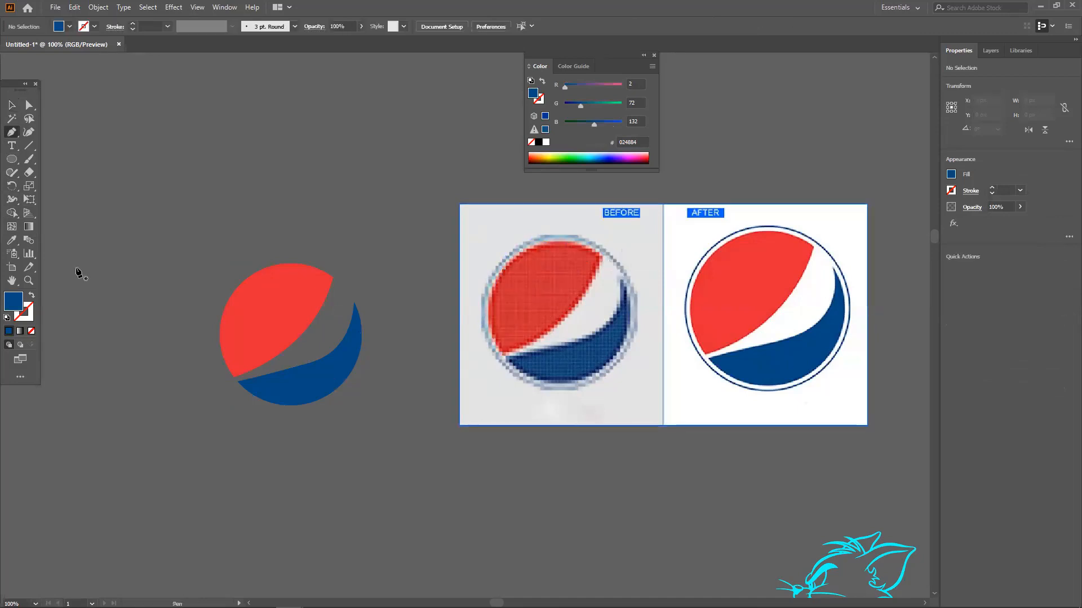
# Step: Show the rulers and place a vertical and a horizontal guide crossing at the centre of the BEFORE logo
pyautogui.hotkey('ctrl', 'r')
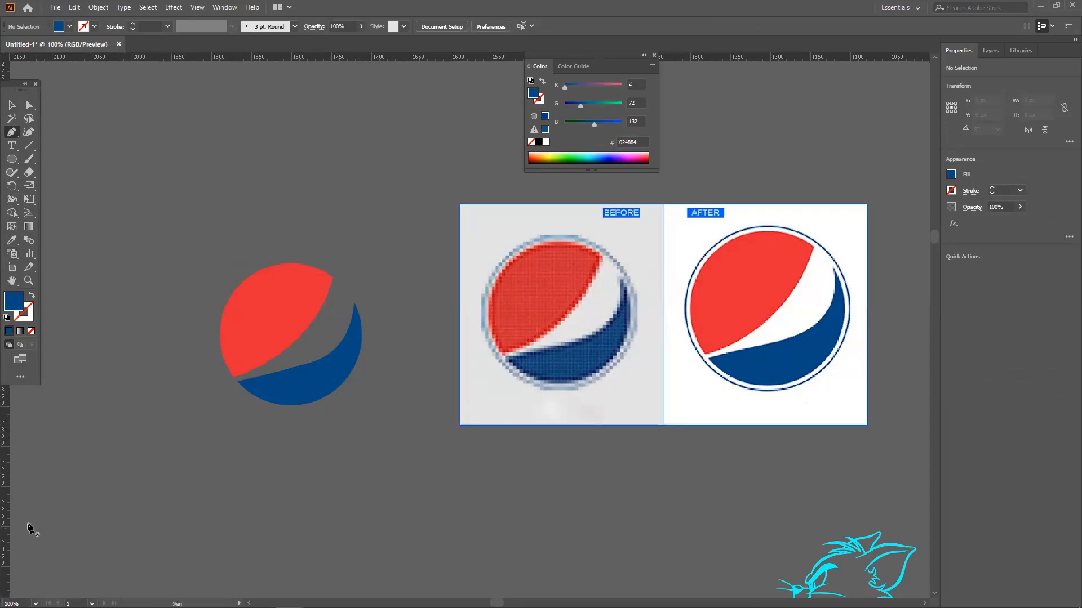
pyautogui.moveTo(8, 479); pyautogui.dragTo(565, 493)
pyautogui.moveTo(466, 59); pyautogui.dragTo(534, 310)
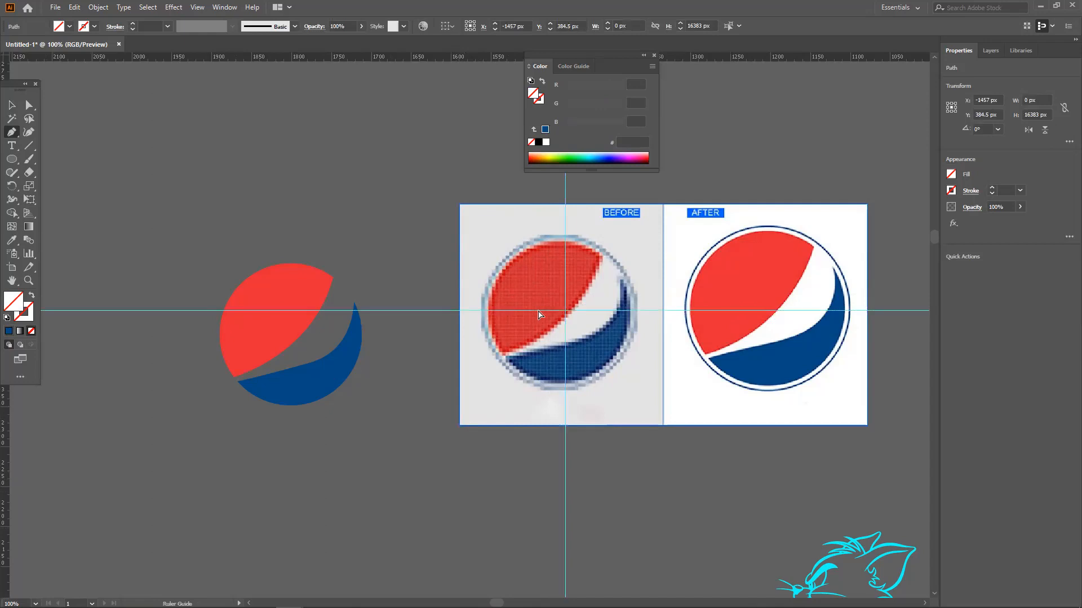
# Step: Shift the reference image in small nudges so that the BEFORE logo is centred on the crossing guides
pyautogui.click(11, 105)
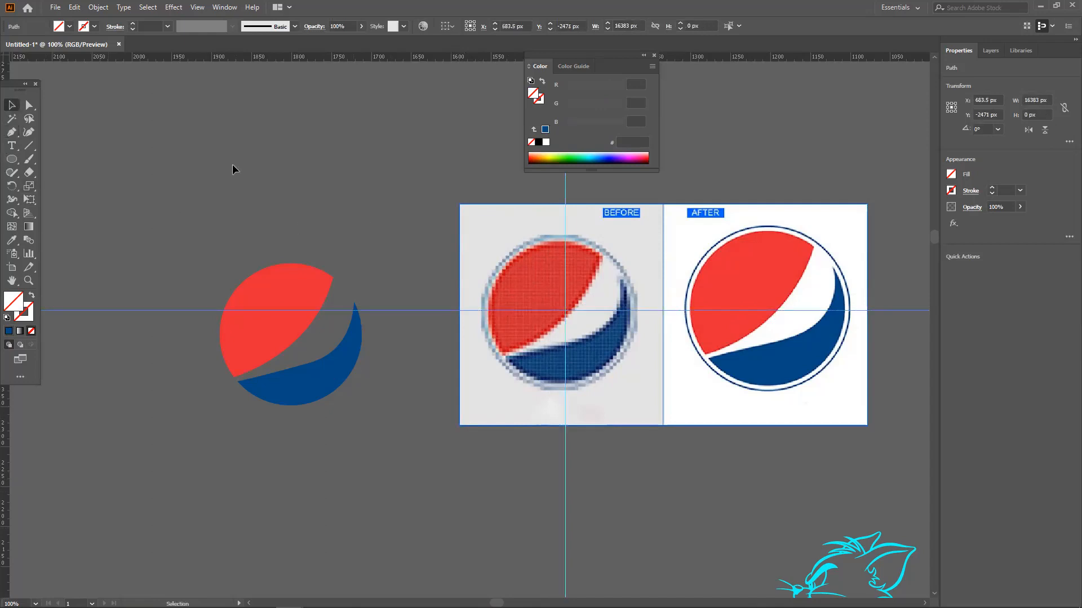
pyautogui.click(232, 164)
pyautogui.moveTo(642, 386)
pyautogui.mouseDown()
pyautogui.moveTo(652, 390)
pyautogui.moveTo(635, 382)
pyautogui.mouseUp()
pyautogui.press('Up')
pyautogui.press('Up')
pyautogui.press('Up')
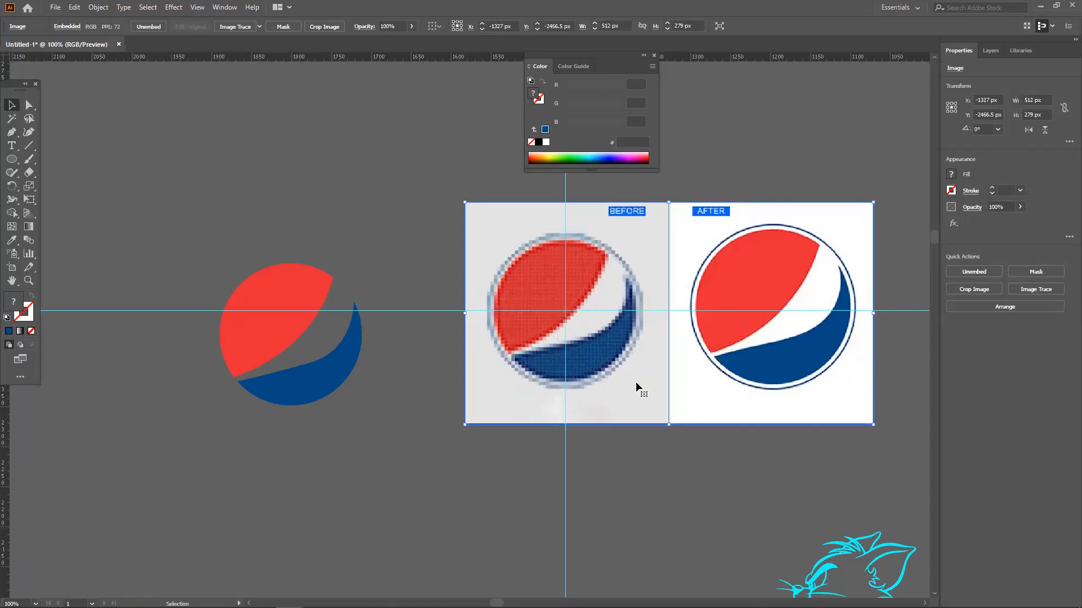
pyautogui.press('Left')
pyautogui.press('Left')
pyautogui.press('Down')
pyautogui.press('Up')
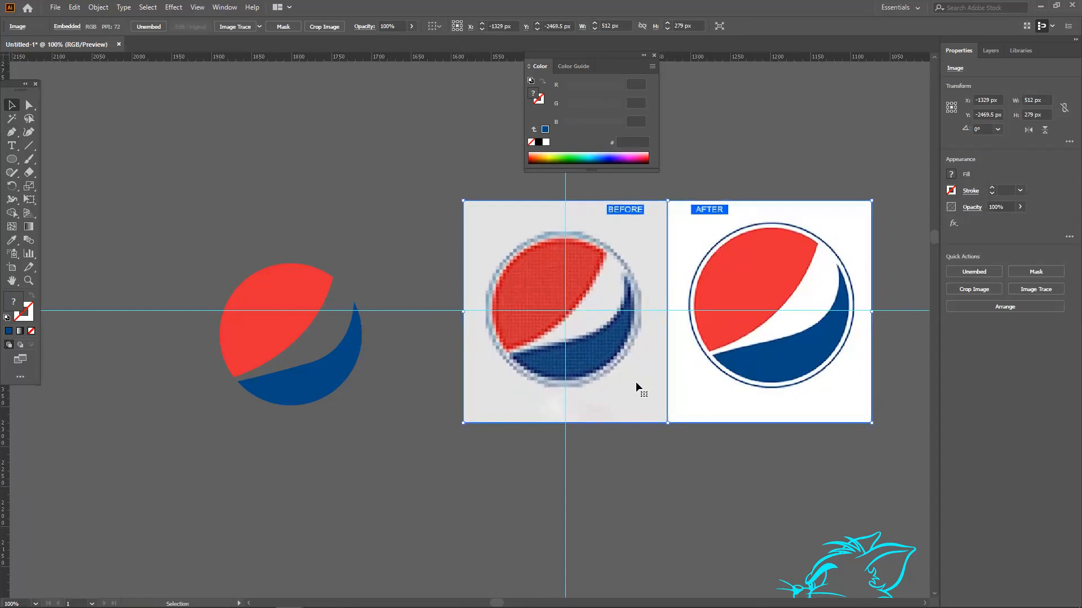
pyautogui.press('Left')
pyautogui.click(11, 132)
pyautogui.moveTo(485, 294); pyautogui.dragTo(485, 274)
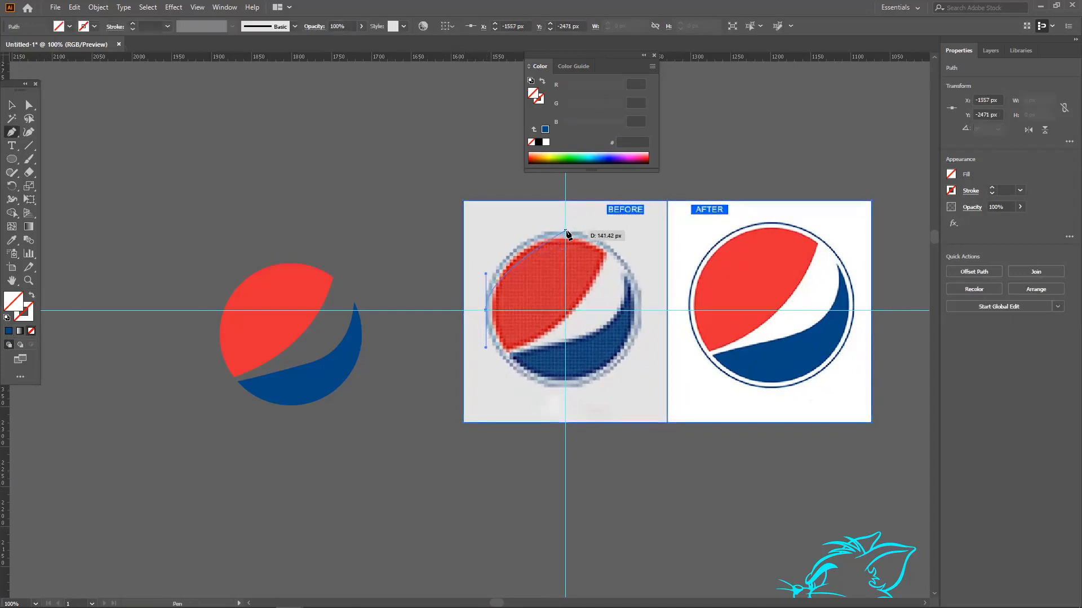
pyautogui.press('ctrl')
pyautogui.keyDown('ctrl'); pyautogui.click(529, 264); pyautogui.keyUp('ctrl')
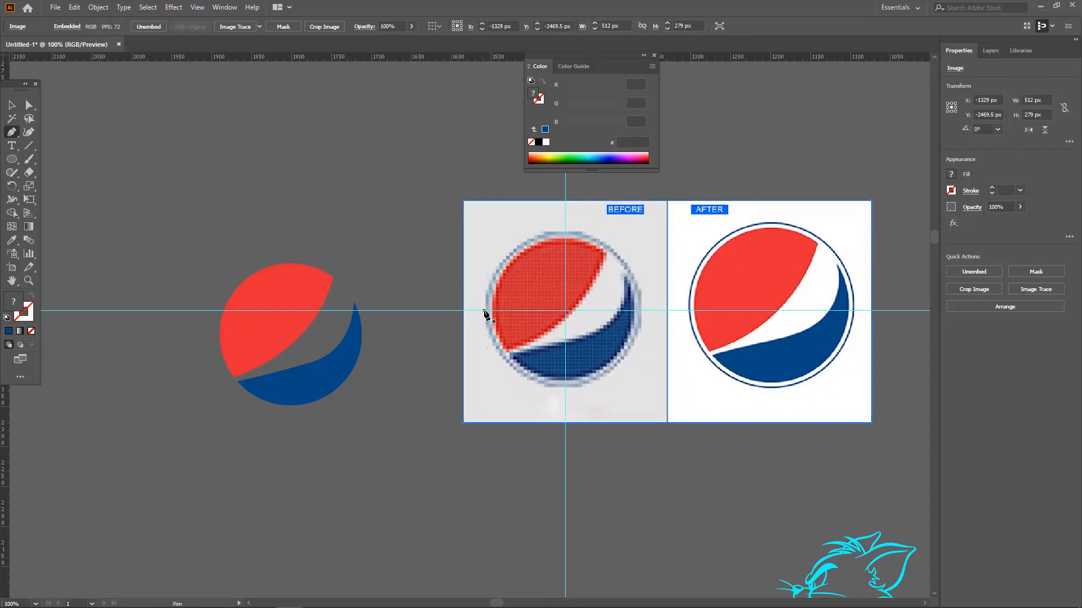
pyautogui.moveTo(488, 278); pyautogui.dragTo(489, 259)
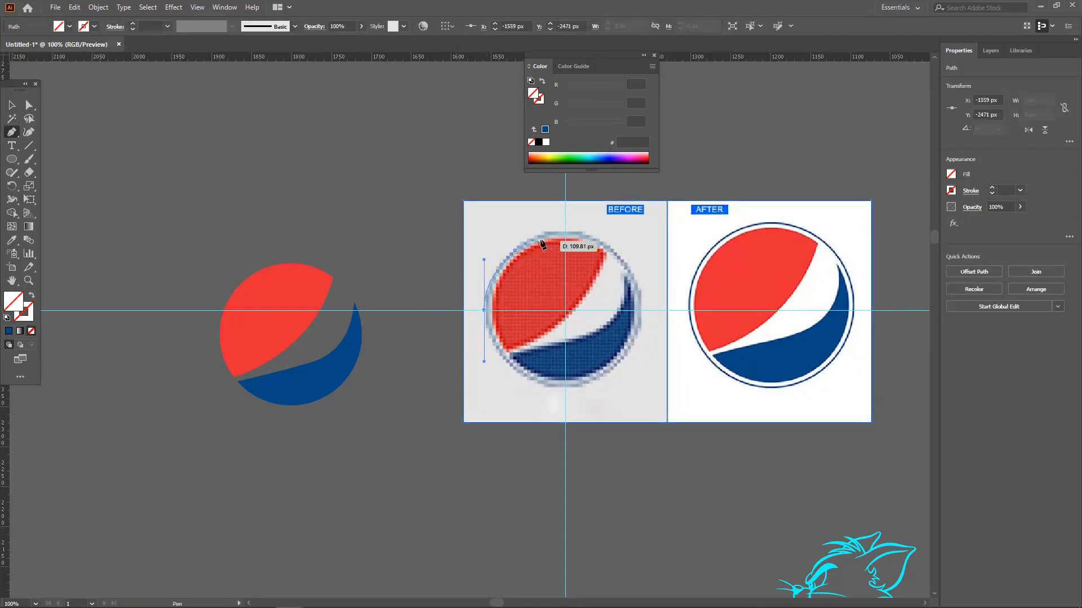
pyautogui.moveTo(565, 232); pyautogui.dragTo(599, 232)
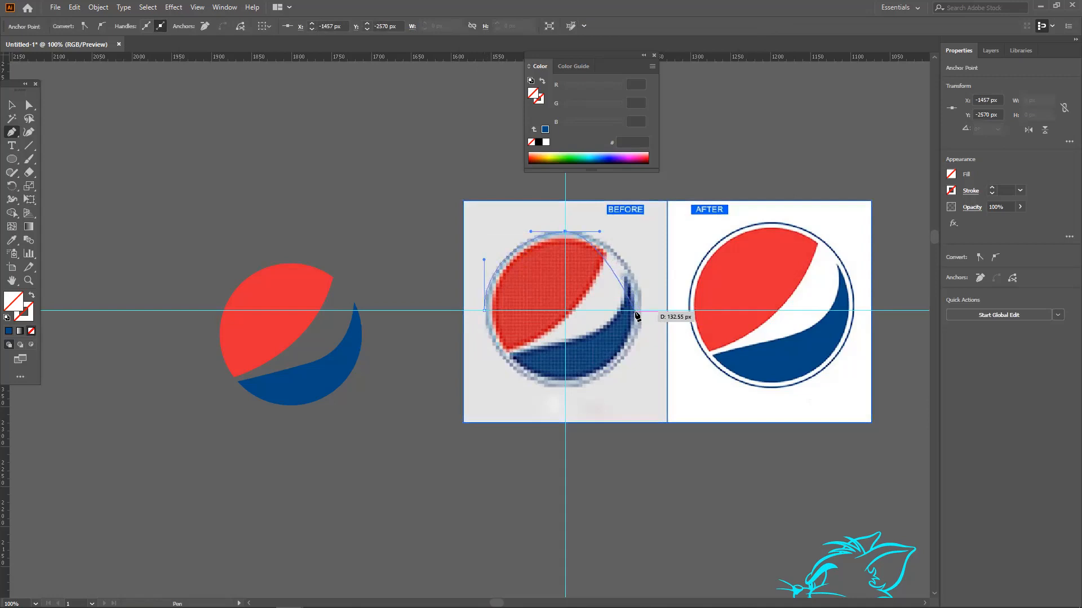
pyautogui.press('ctrl')
pyautogui.hotkey('ctrl', 'z')
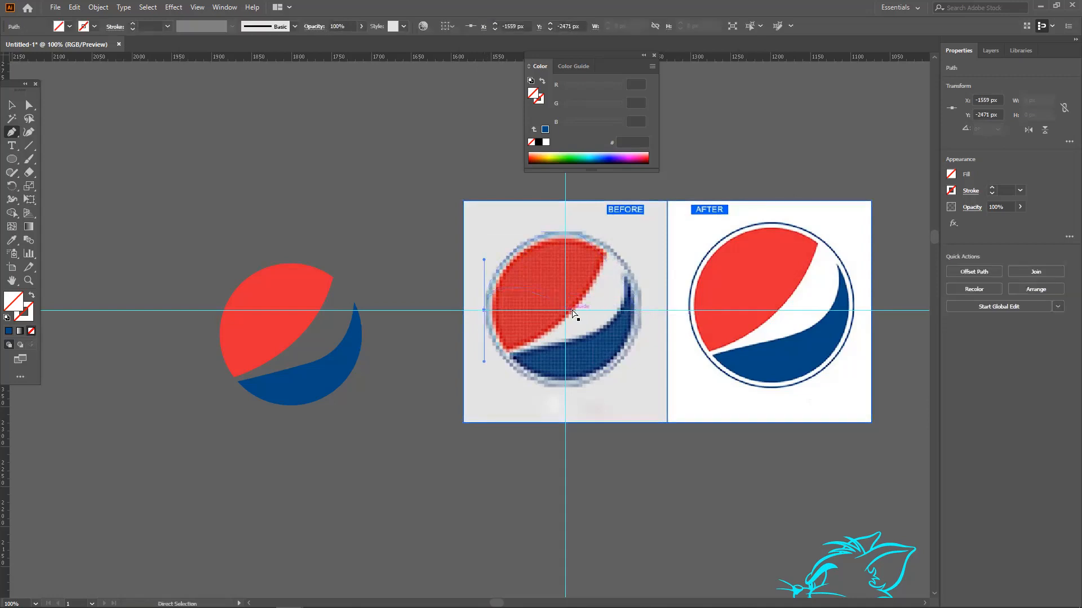
pyautogui.hotkey('ctrl', 'z')
pyautogui.click(10, 107)
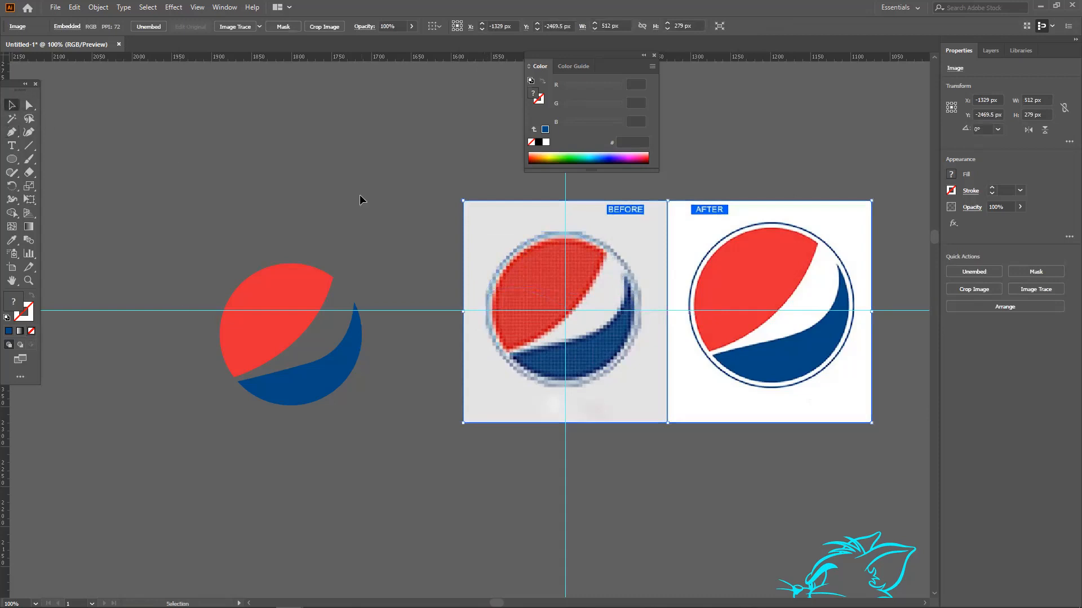
# Step: Draw a circle about 172 px wide centred on the guides over the BEFORE logo and fill it with cyan #00FFFF
pyautogui.click(359, 194)
pyautogui.click(670, 364)
pyautogui.moveTo(12, 159); pyautogui.dragTo(40, 188)
pyautogui.moveTo(565, 310); pyautogui.dragTo(619, 377)
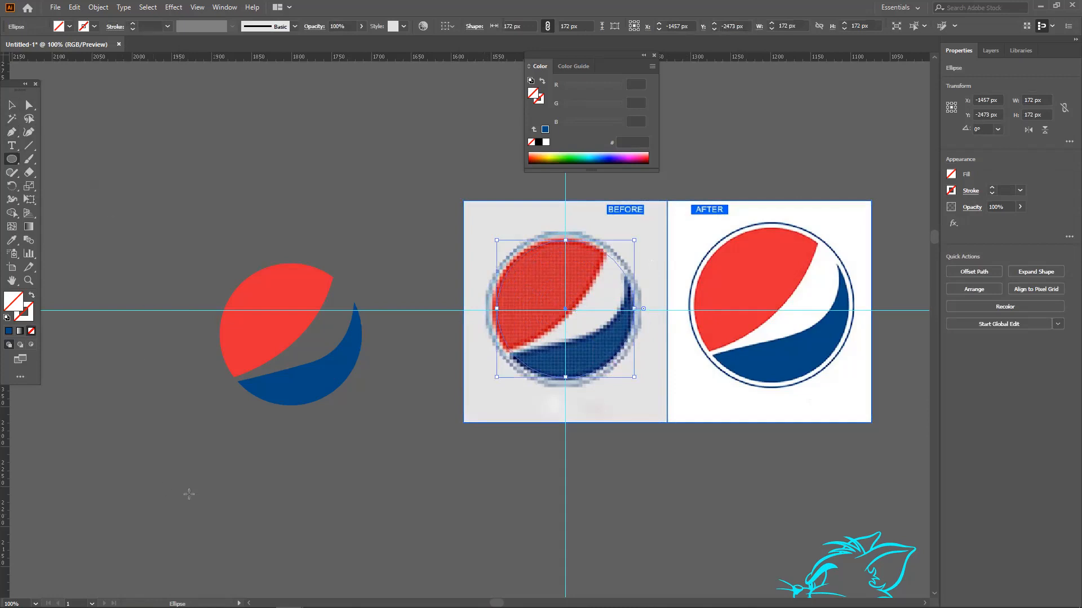
pyautogui.click(70, 26)
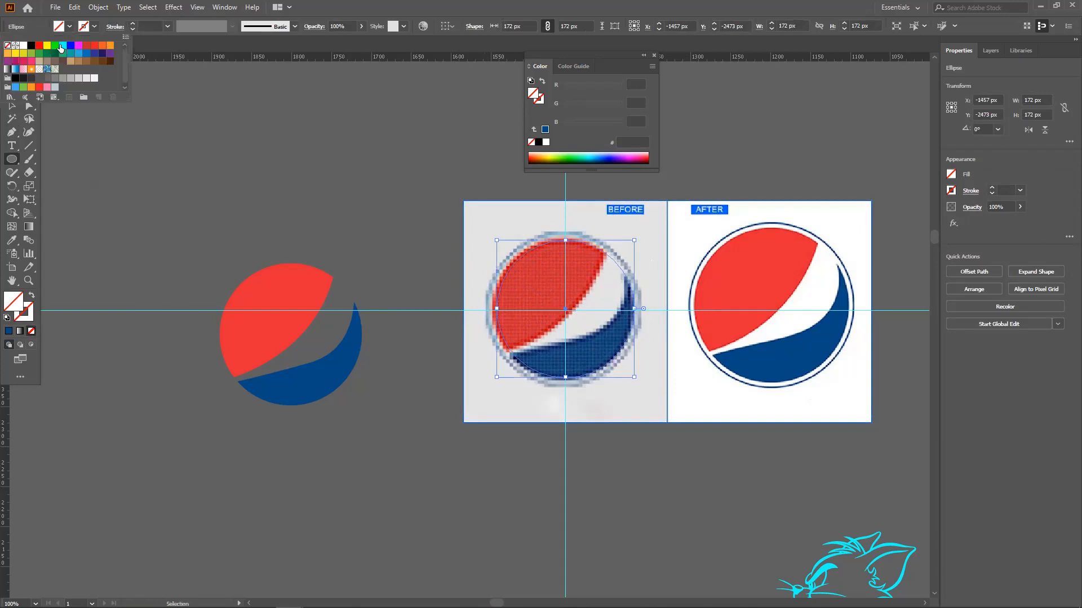
pyautogui.click(63, 45)
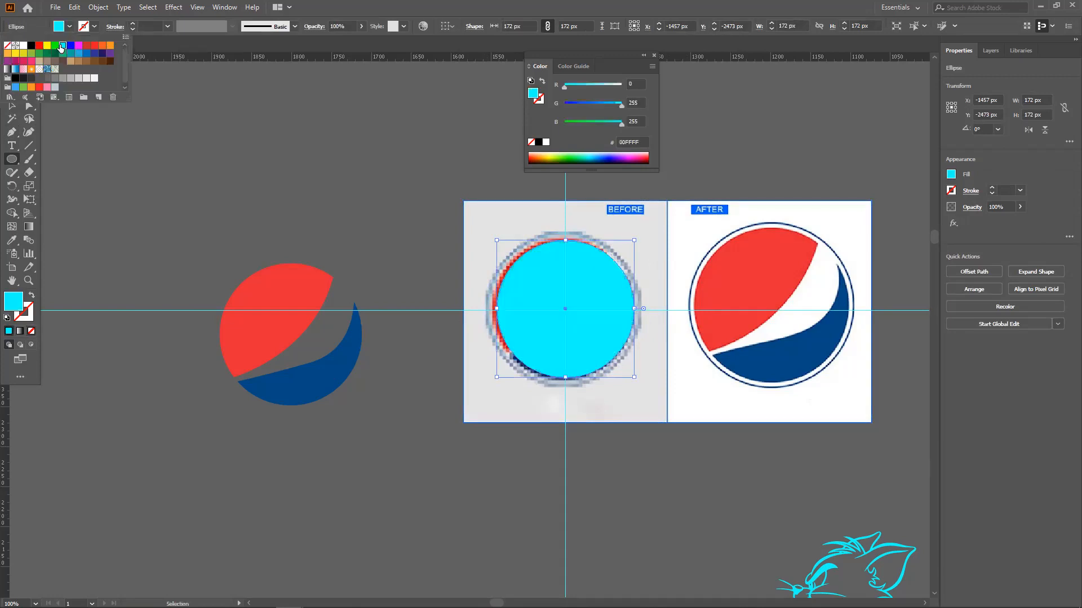
pyautogui.click(298, 485)
# Step: Enlarge the cyan circle to 178 px and nudge it so it covers the inner disc of the BEFORE logo
pyautogui.press('v')
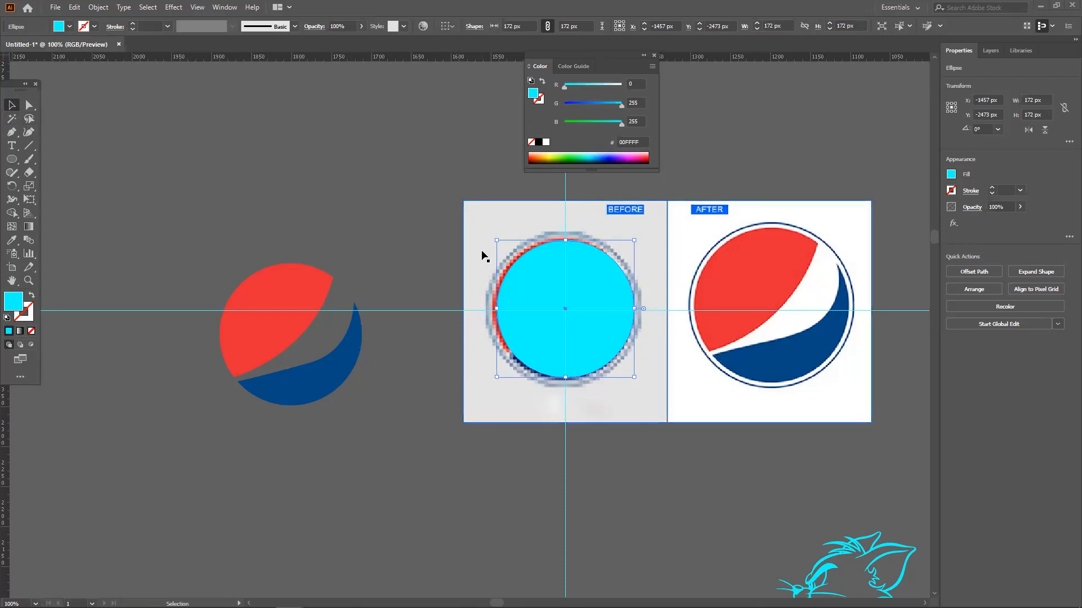
pyautogui.press('Left')
pyautogui.press('Left')
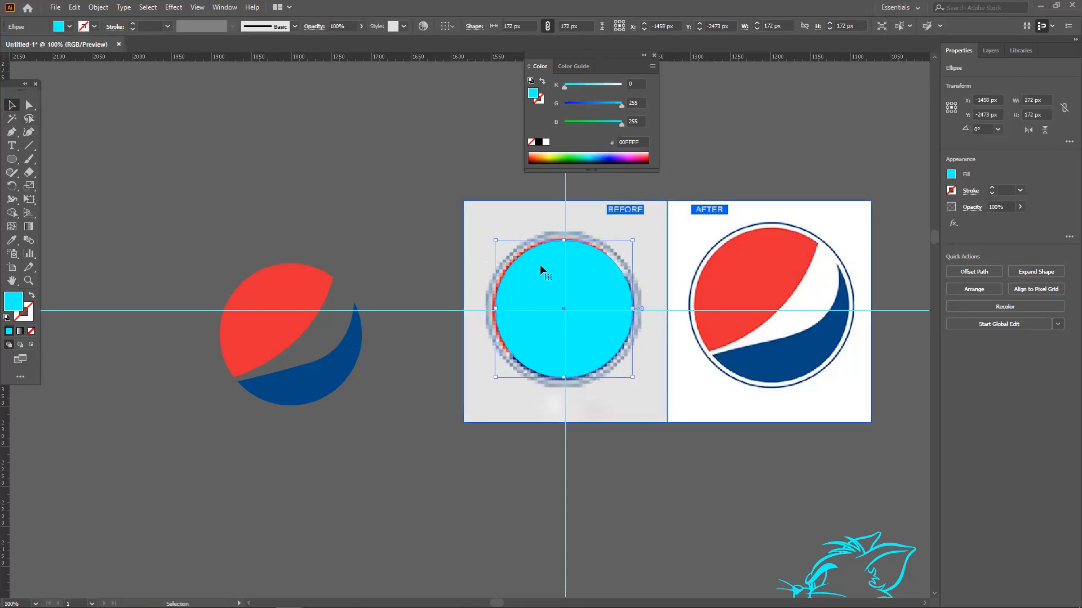
pyautogui.press('space')
pyautogui.moveTo(548, 254); pyautogui.dragTo(404, 179)
pyautogui.moveTo(489, 304); pyautogui.dragTo(490, 309)
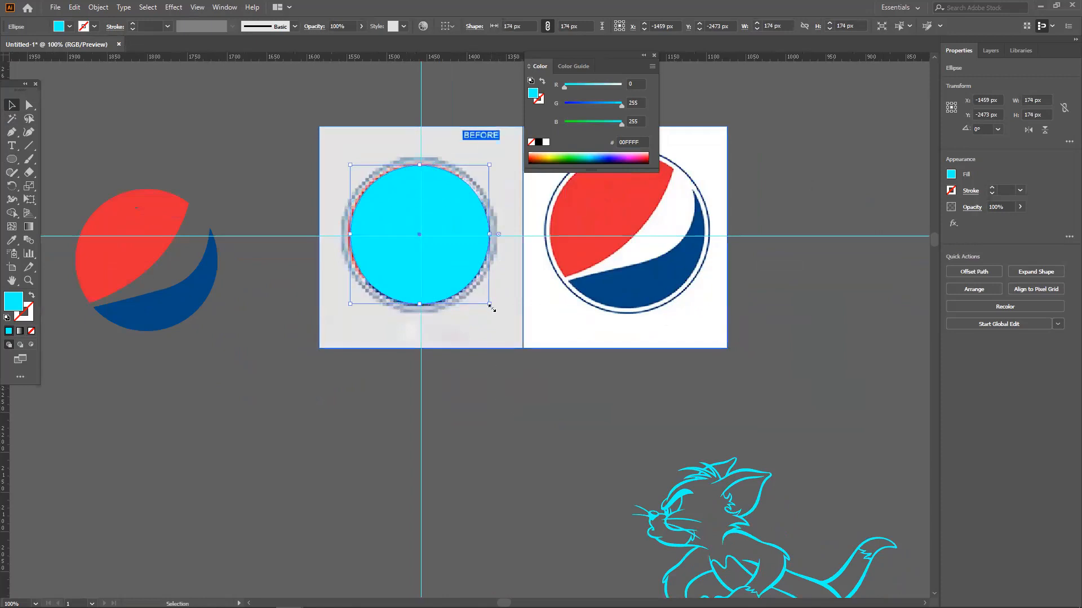
pyautogui.moveTo(489, 306); pyautogui.dragTo(490, 307)
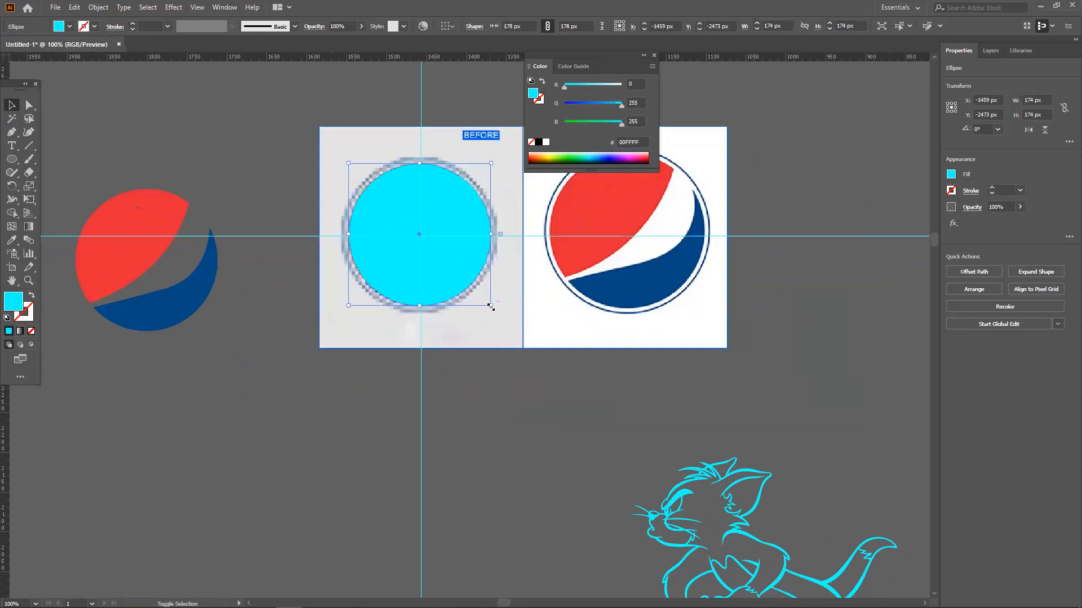
pyautogui.click(506, 370)
pyautogui.click(421, 246)
pyautogui.press('Up')
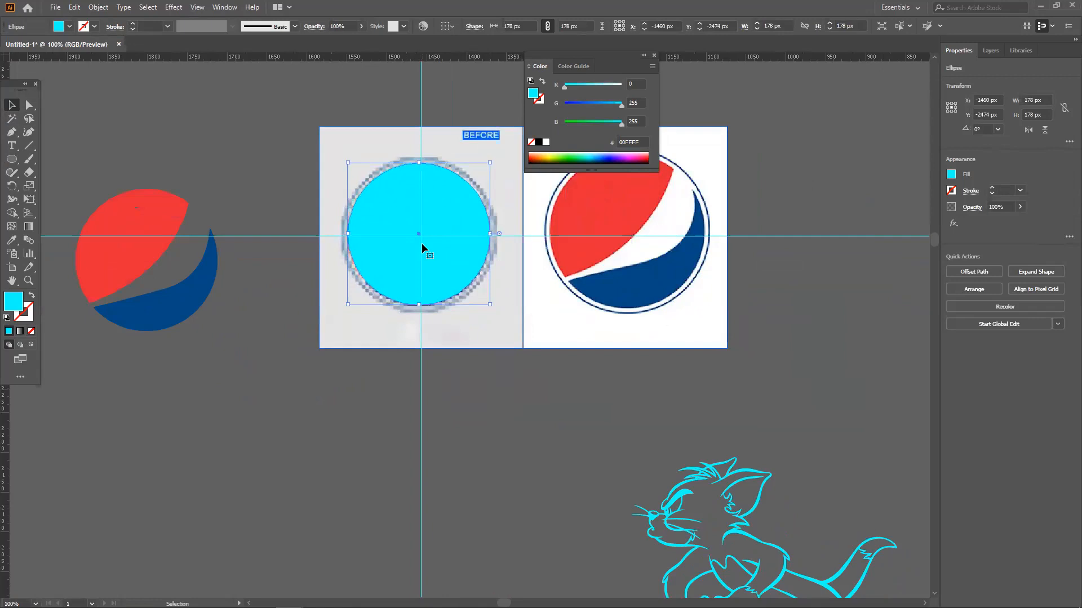
pyautogui.click(502, 349)
pyautogui.moveTo(502, 370); pyautogui.dragTo(511, 399)
# Step: Send the cyan circle behind the reference image, and undo that arrangement
pyautogui.click(454, 304)
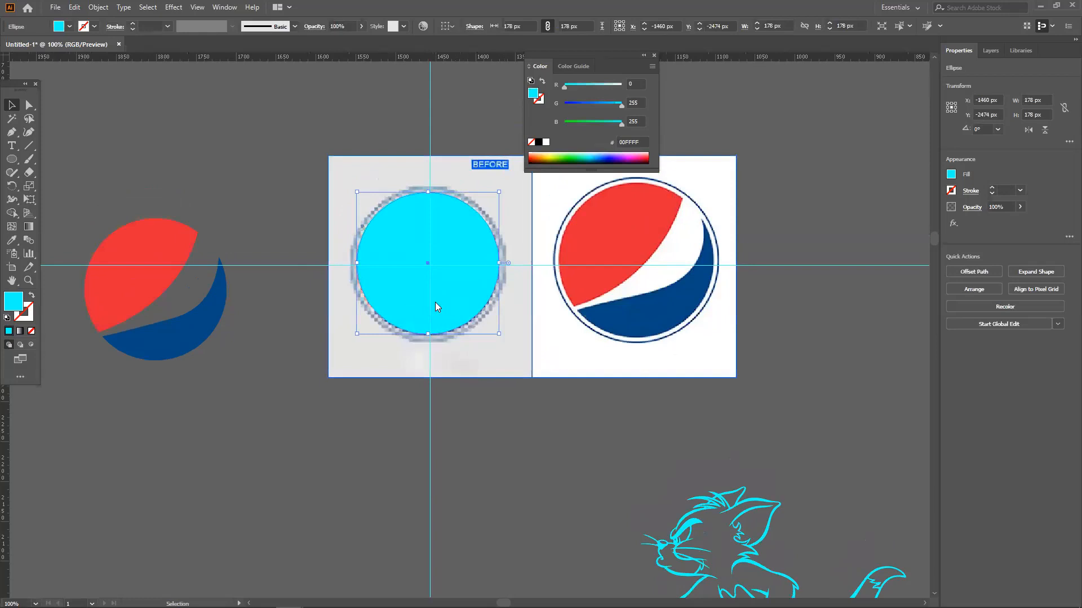
pyautogui.rightClick(435, 302)
pyautogui.moveTo(507, 490)
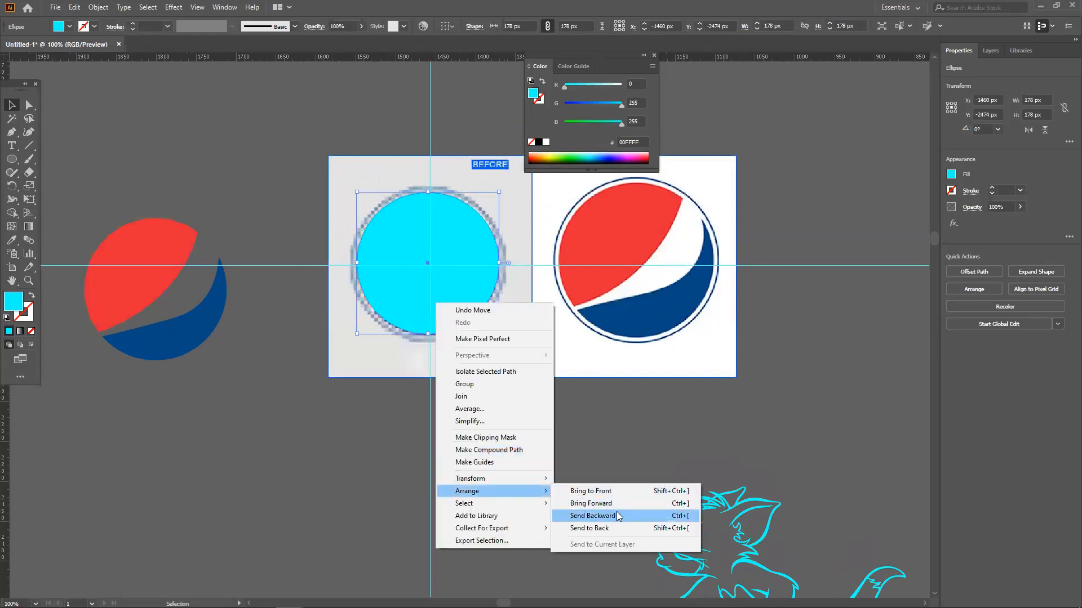
pyautogui.click(614, 529)
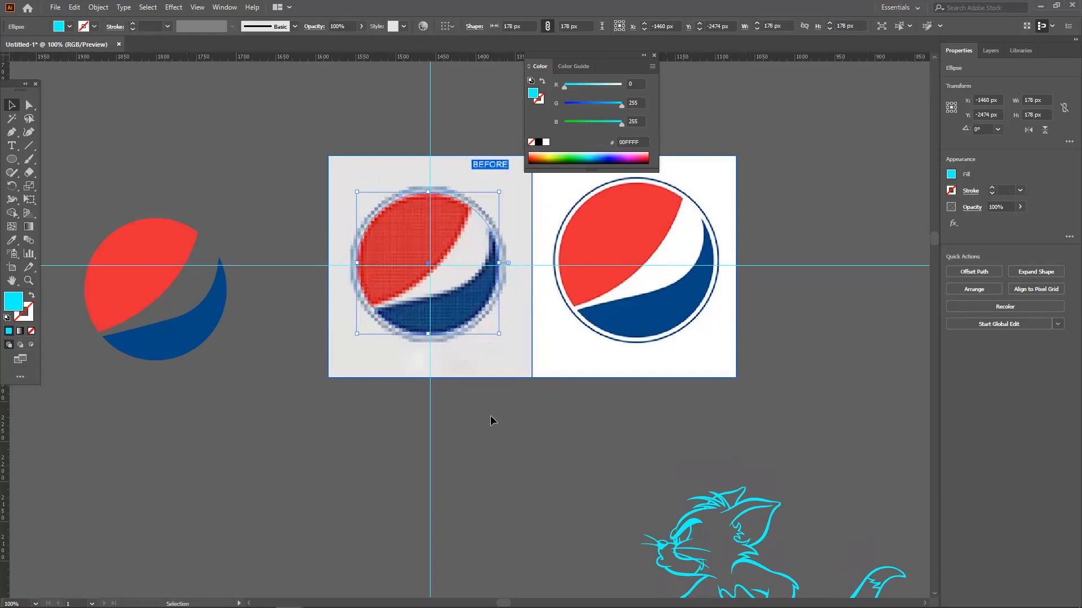
pyautogui.keyDown('shift'); pyautogui.click(379, 285); pyautogui.keyUp('shift')
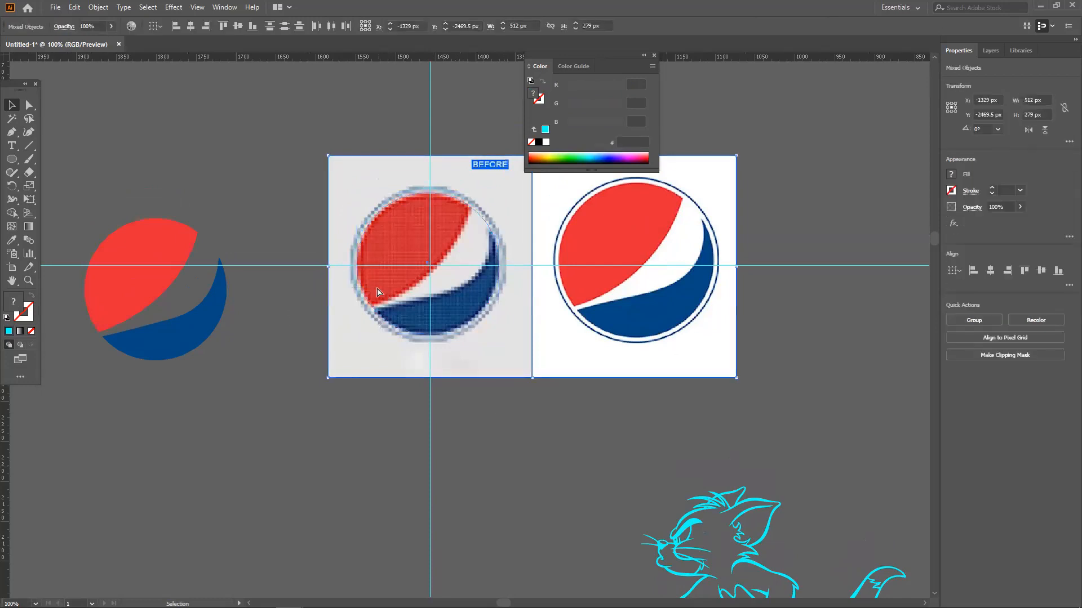
pyautogui.hotkey('ctrl', 'shift', 'a')
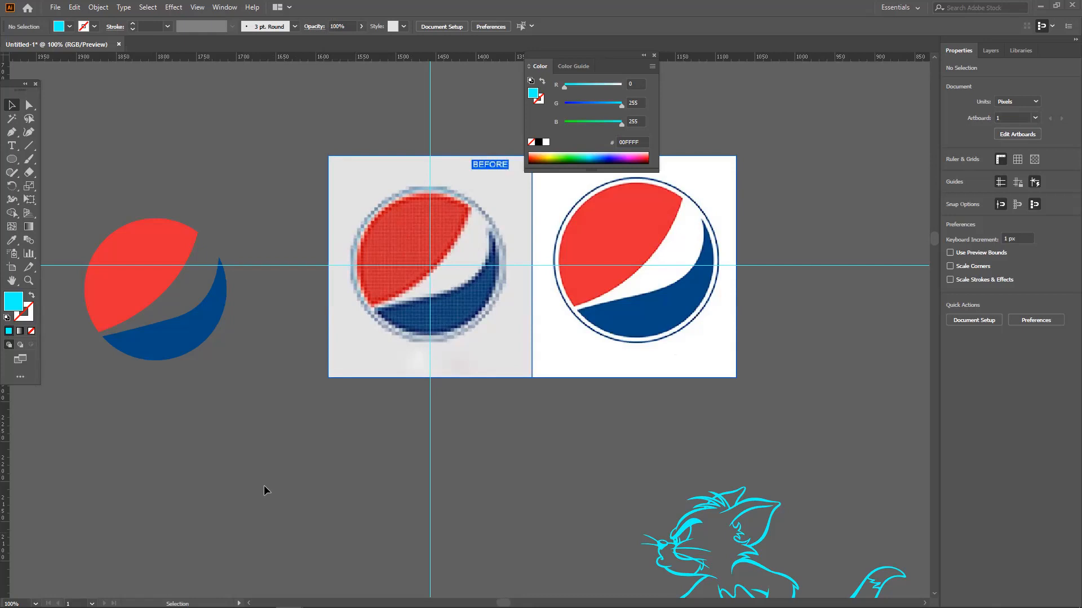
pyautogui.press('a')
pyautogui.hotkey('ctrl', 'a')
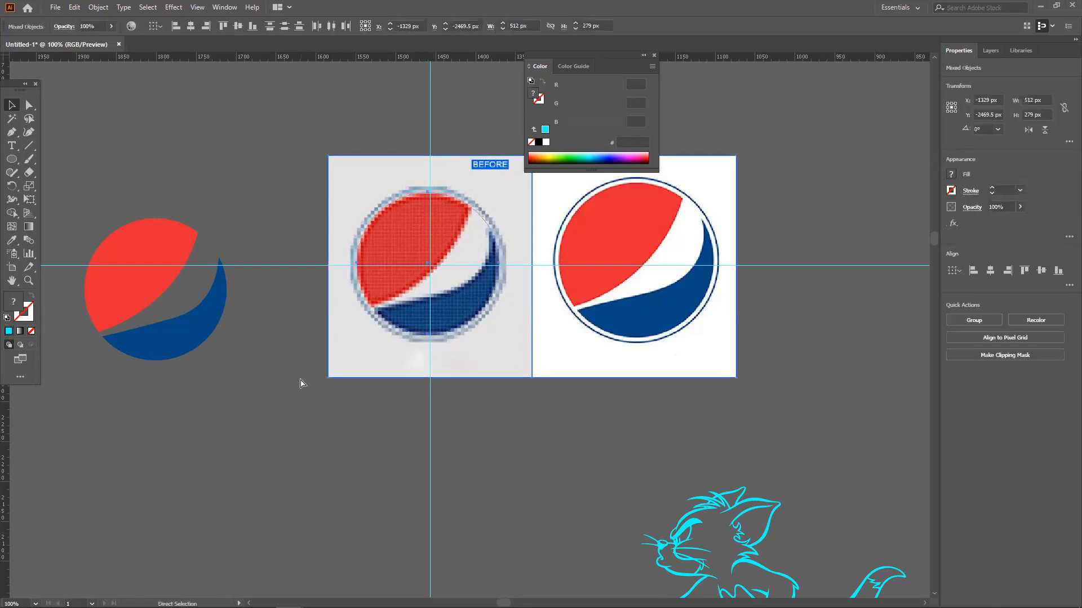
pyautogui.hotkey('ctrl', 'z')
pyautogui.click(550, 408)
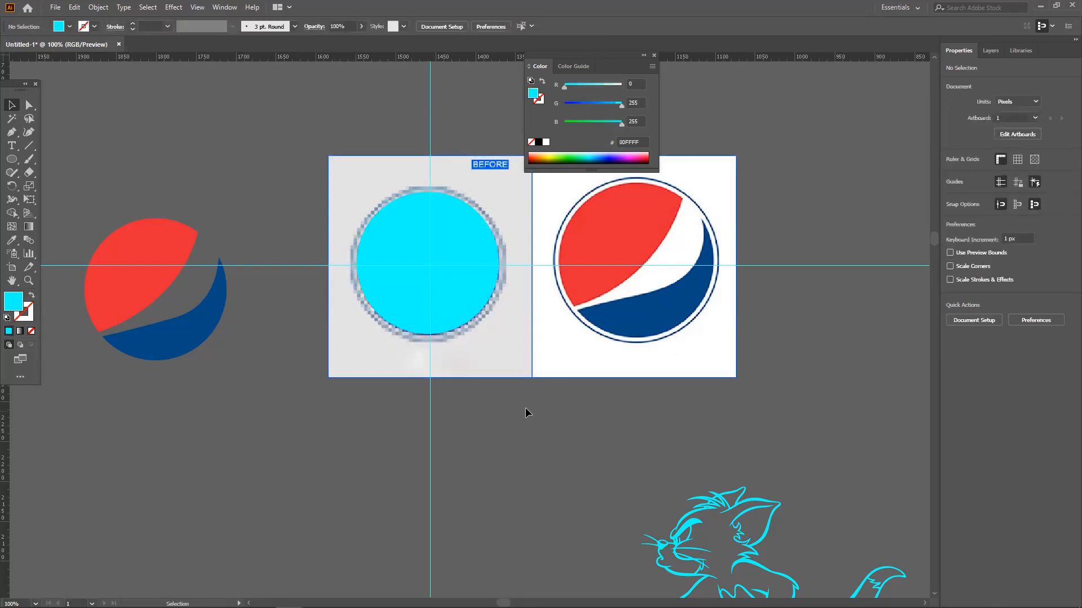
# Step: Try moving the cyan circle off the BEFORE logo, and undo the move
pyautogui.click(440, 311)
pyautogui.click(472, 409)
pyautogui.moveTo(462, 300); pyautogui.dragTo(388, 323)
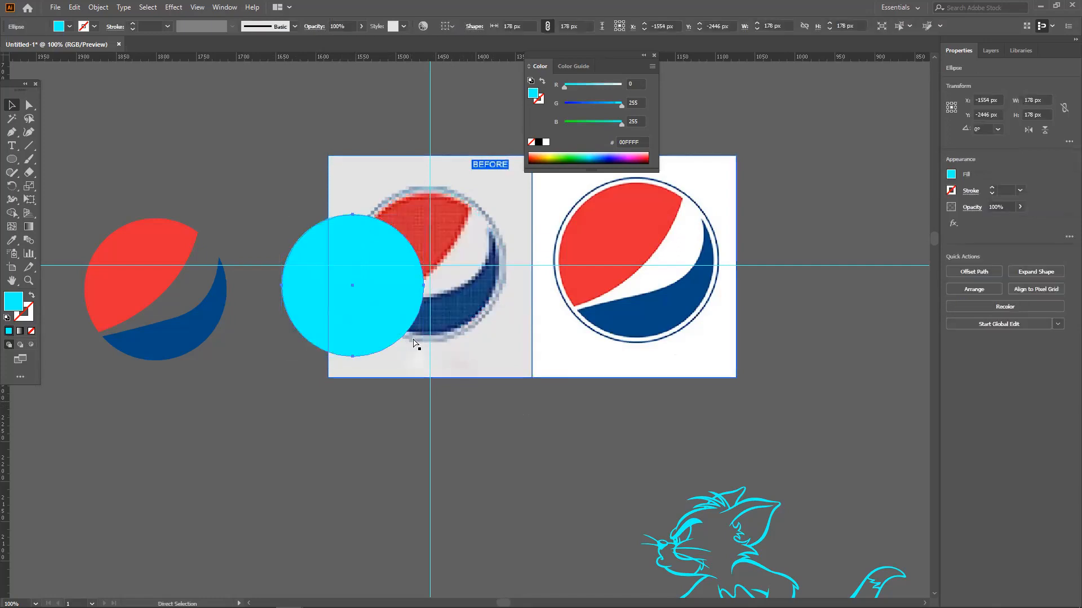
pyautogui.hotkey('ctrl', 'z')
# Step: Fill the circle with red #B91F00 and send it to the back, behind the reference image
pyautogui.moveTo(541, 153); pyautogui.dragTo(541, 161)
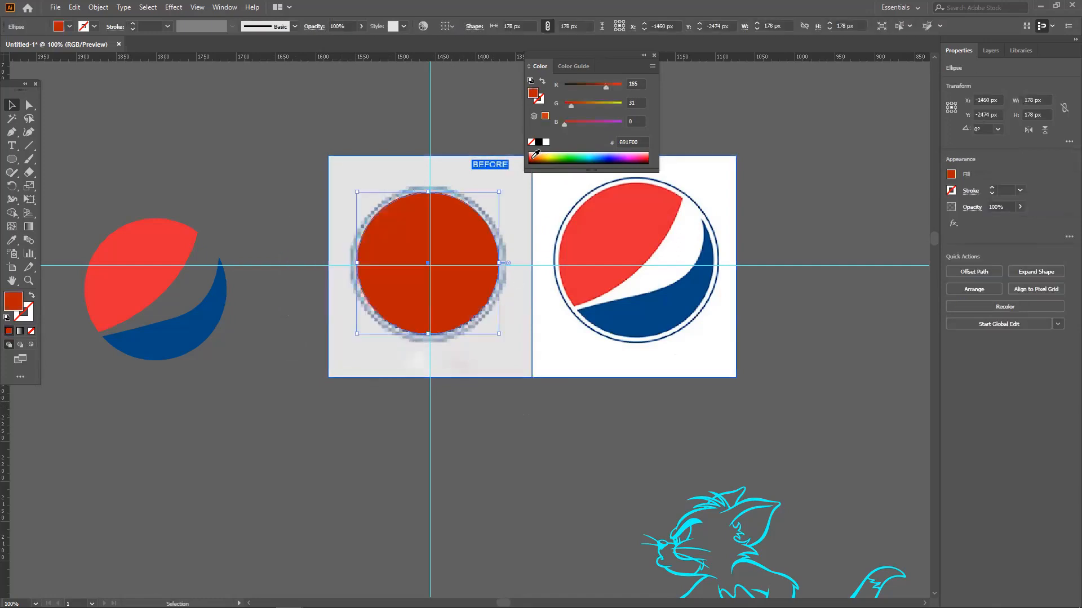
pyautogui.click(283, 154)
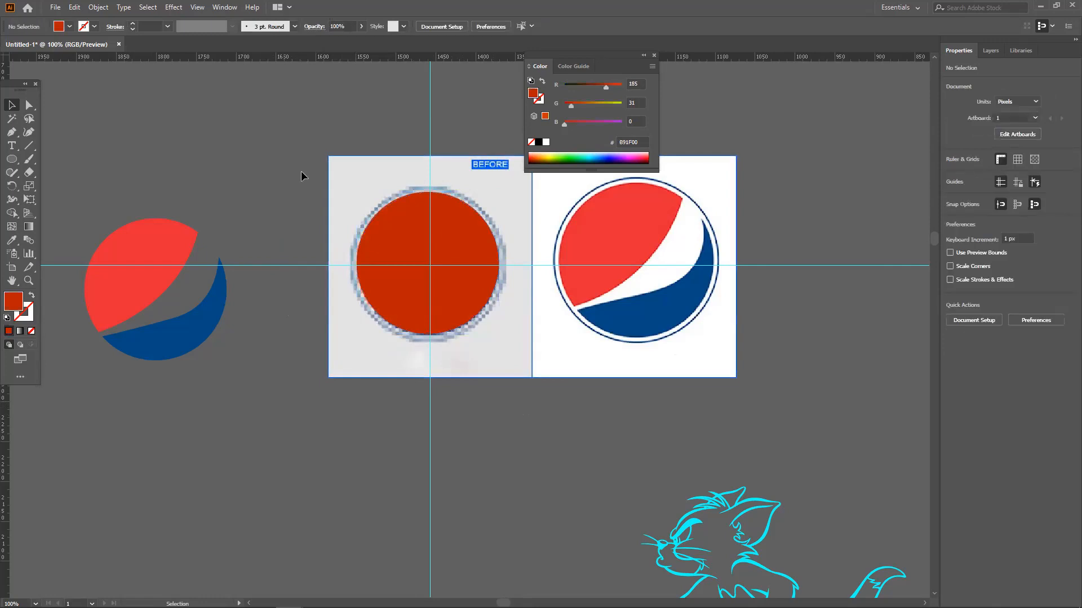
pyautogui.rightClick(402, 305)
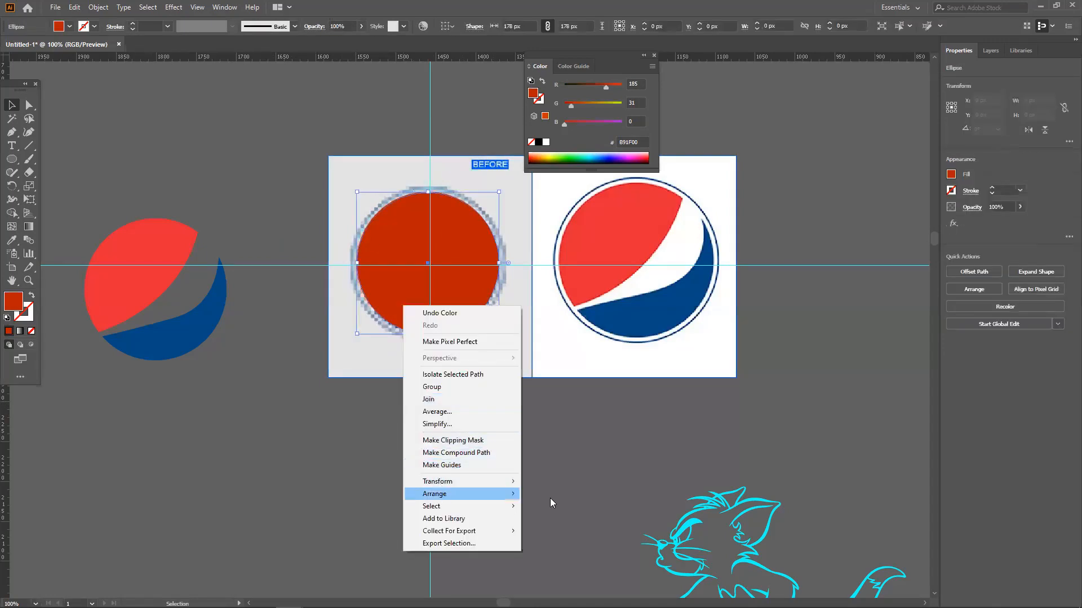
pyautogui.moveTo(444, 494)
pyautogui.click(599, 533)
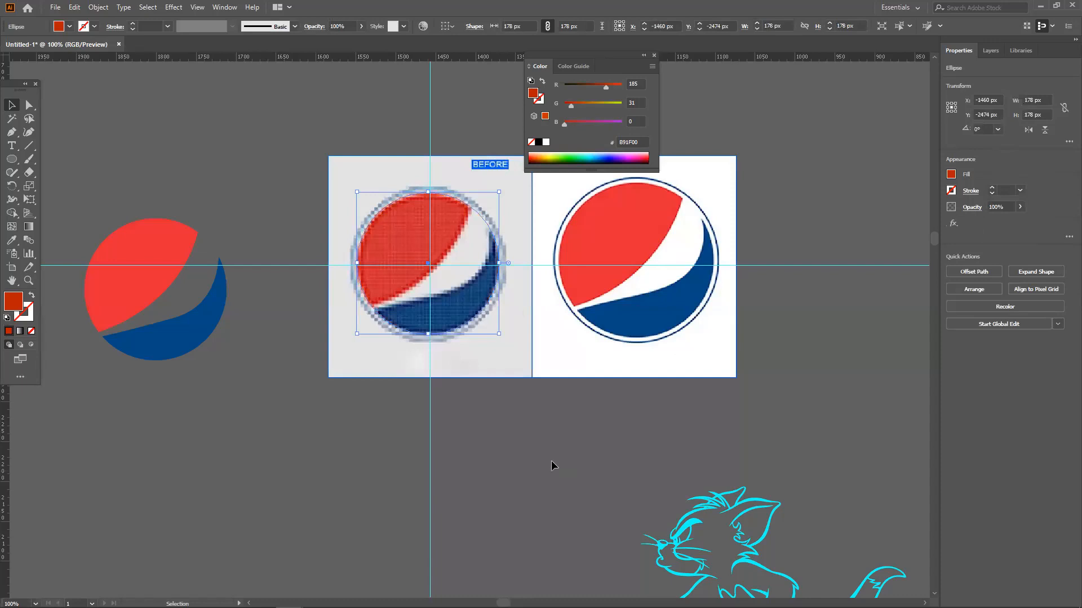
pyautogui.click(474, 413)
# Step: Trace the white wave of the BEFORE logo with the Pen tool, about 194 × 215 px, extending past the circle at both ends
pyautogui.press('p')
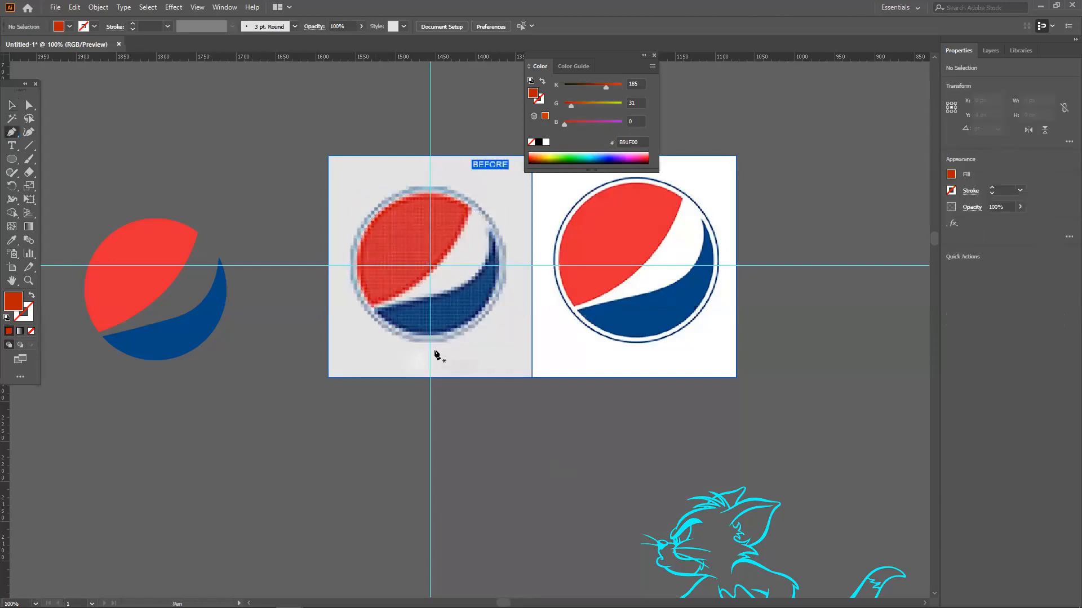
pyautogui.click(361, 311)
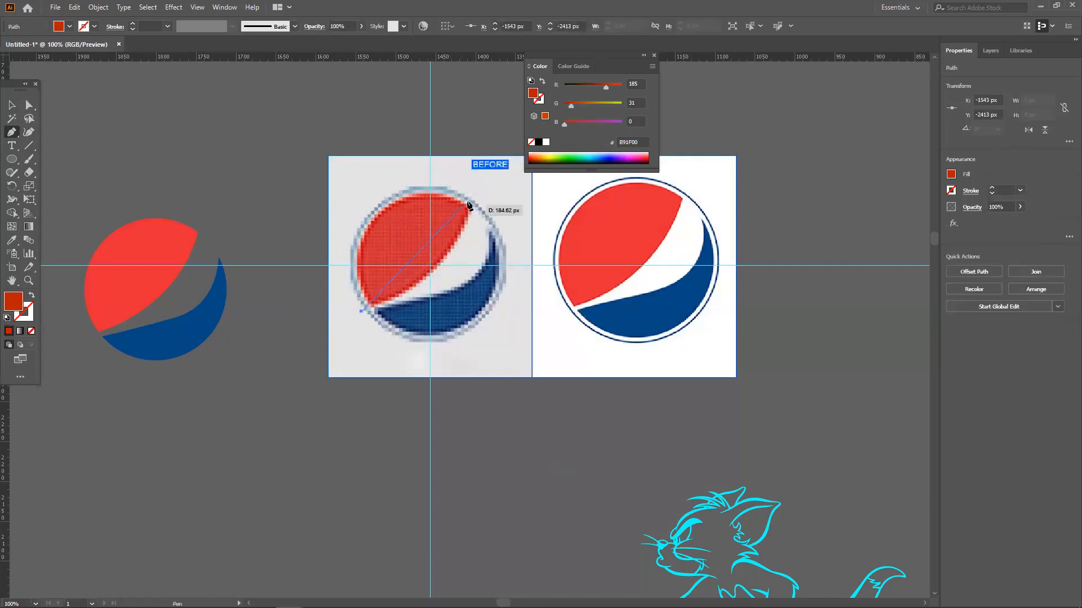
pyautogui.moveTo(475, 193); pyautogui.dragTo(500, 92)
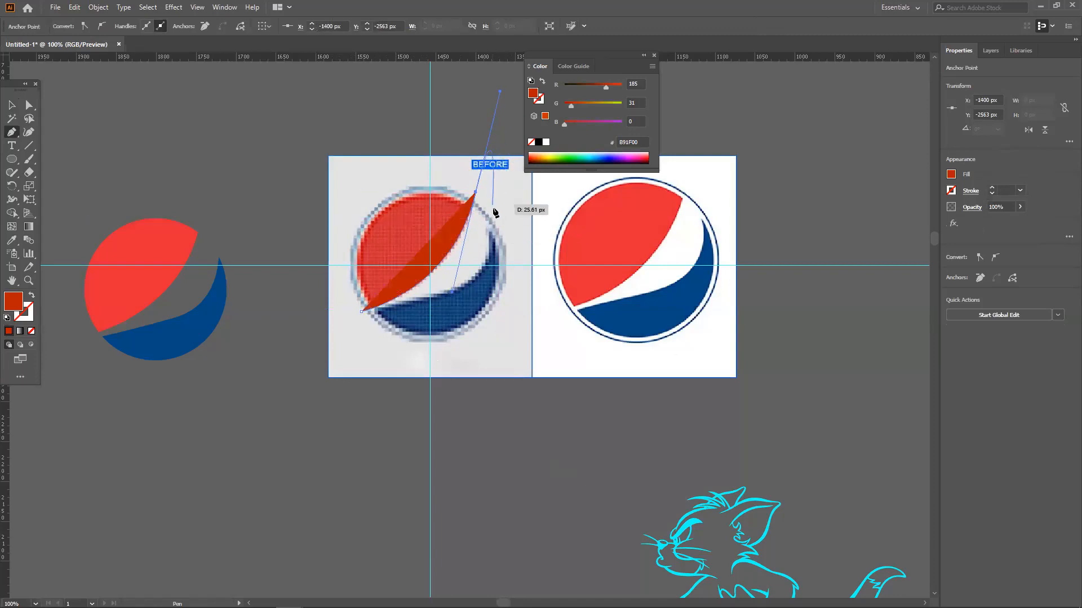
pyautogui.moveTo(488, 201); pyautogui.dragTo(450, 293)
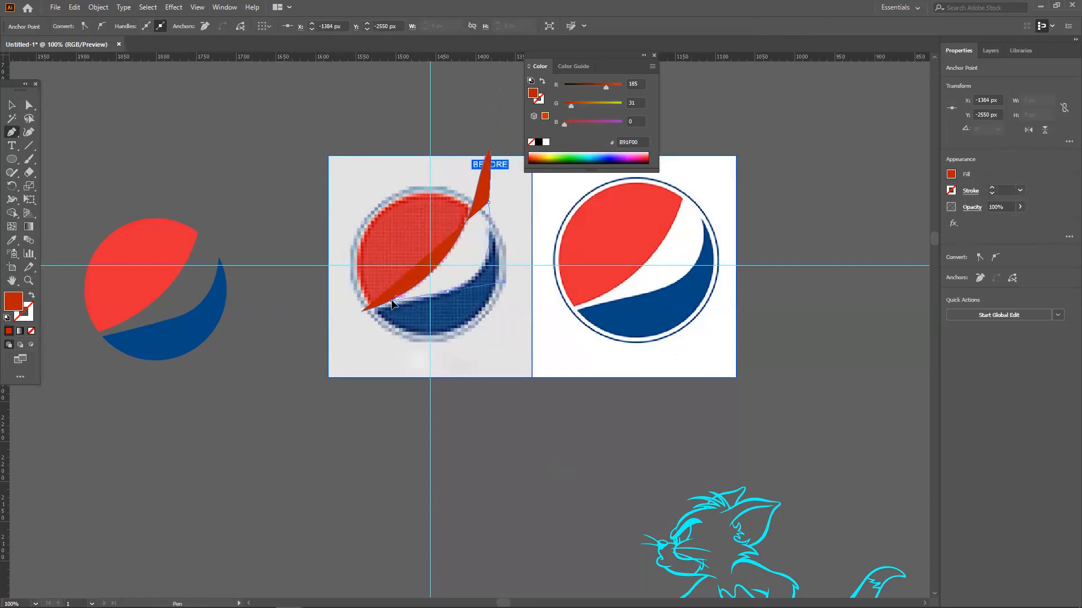
pyautogui.moveTo(393, 304); pyautogui.dragTo(451, 297)
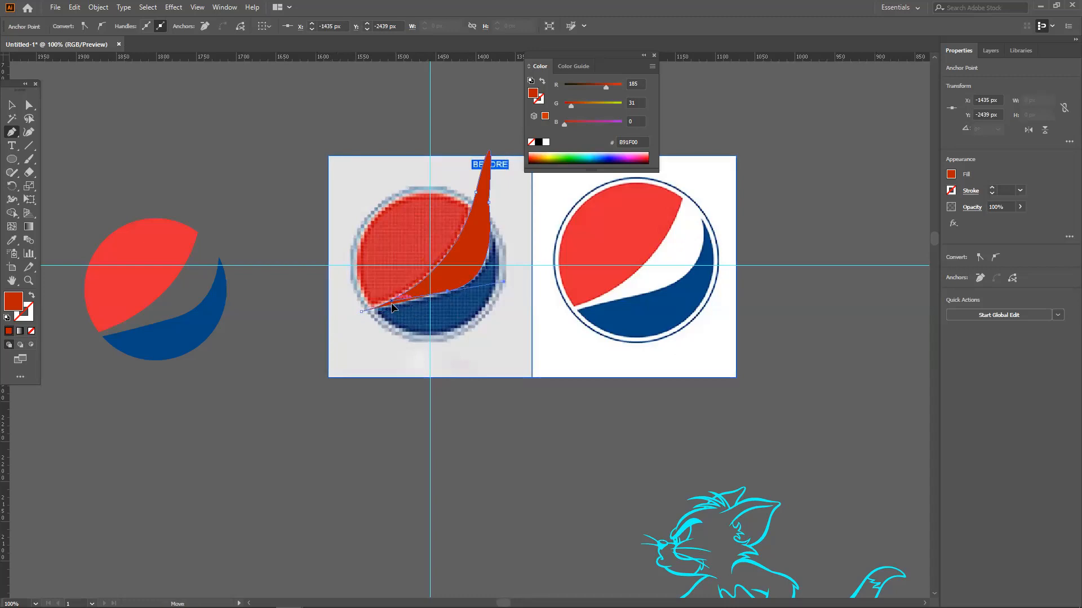
pyautogui.moveTo(391, 304); pyautogui.dragTo(336, 321)
pyautogui.click(336, 321)
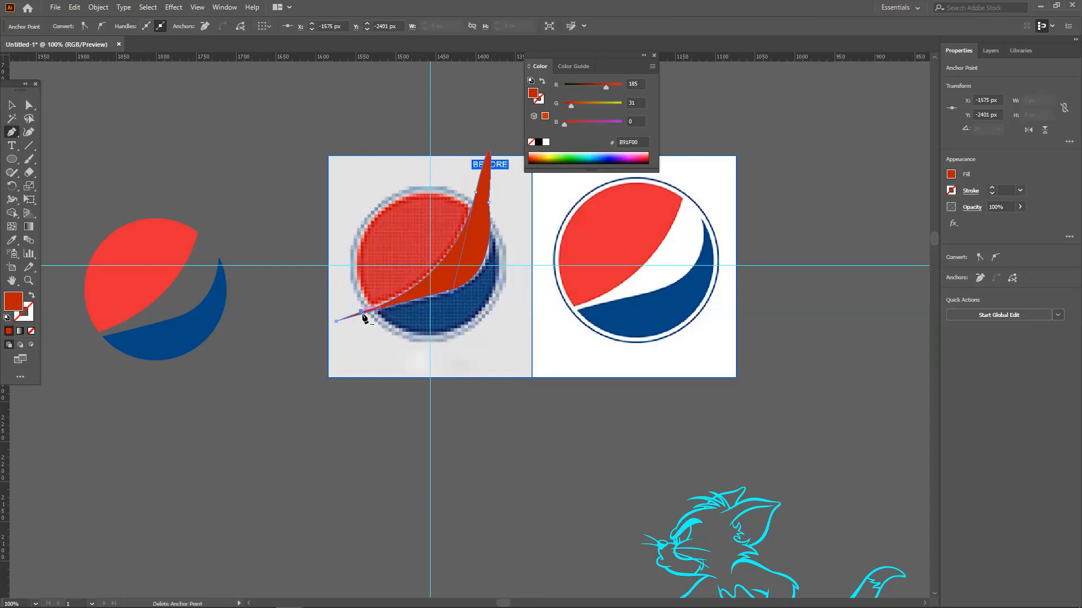
# Step: Move the reference image aside to uncover the circle and fill the traced wave with green #00B929
pyautogui.click(12, 105)
pyautogui.moveTo(471, 357); pyautogui.dragTo(761, 326)
pyautogui.click(489, 213)
pyautogui.click(576, 155)
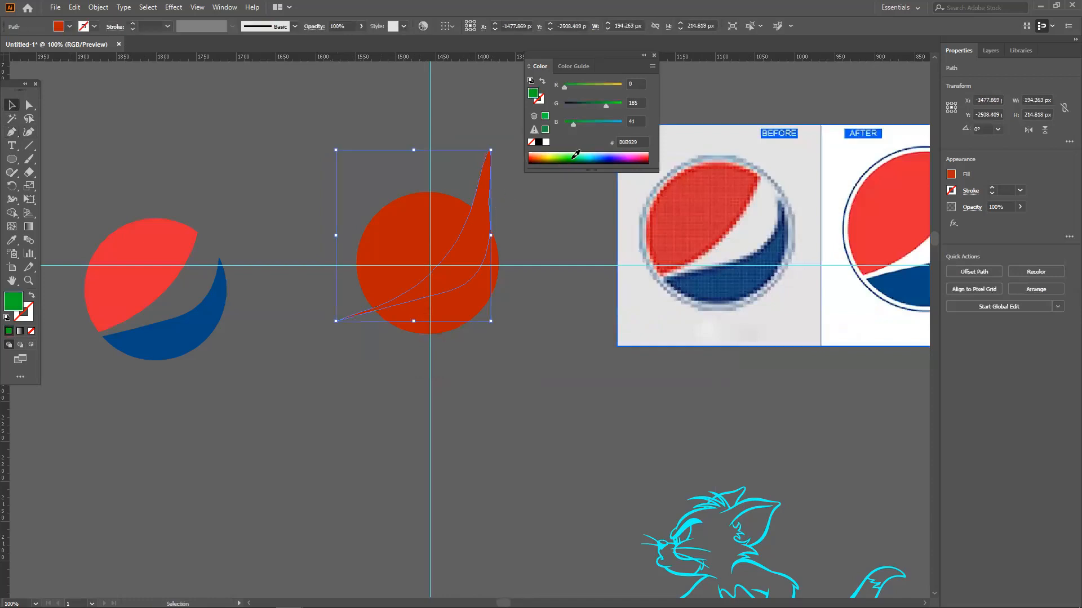
pyautogui.click(357, 340)
pyautogui.click(417, 297)
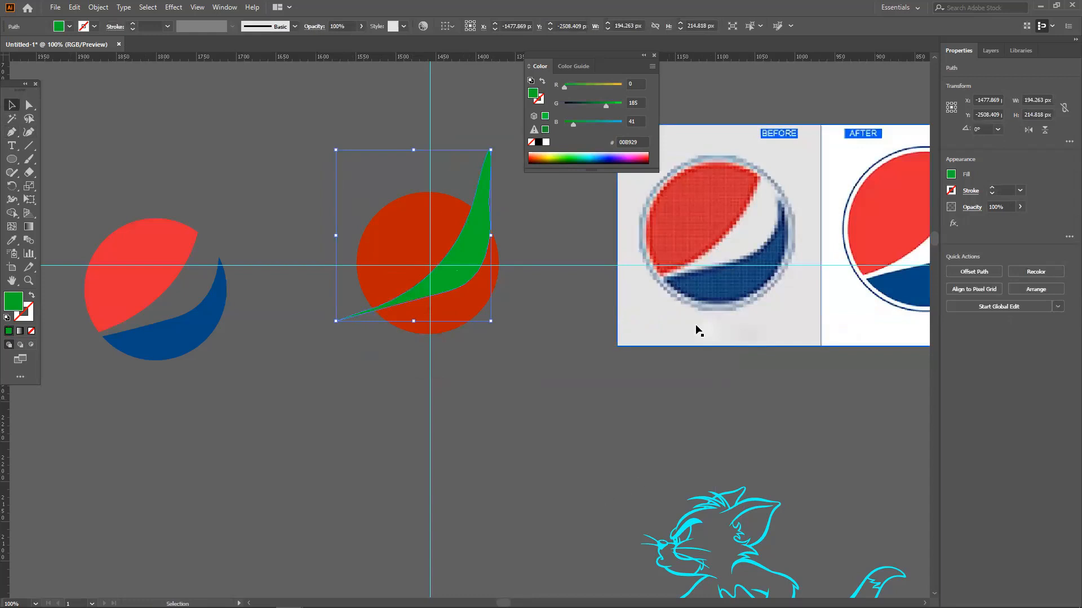
pyautogui.click(224, 7)
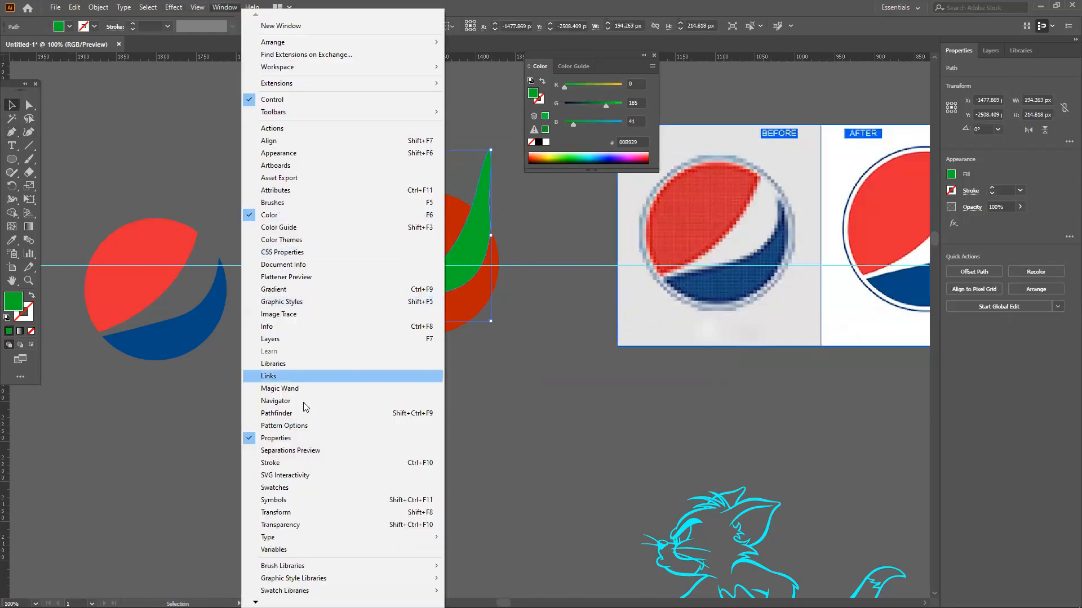
pyautogui.click(478, 366)
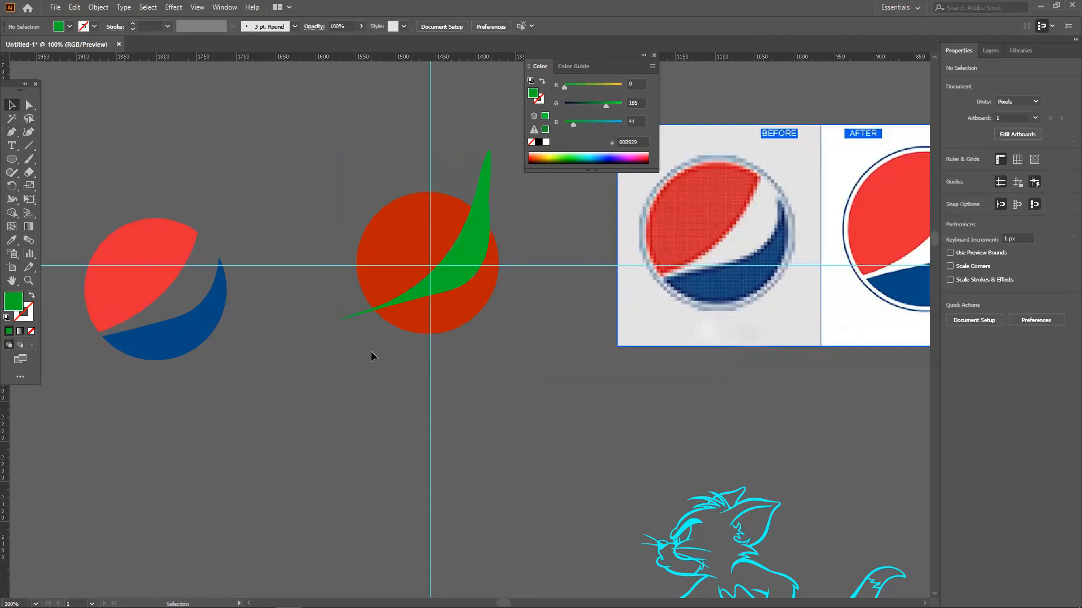
pyautogui.moveTo(394, 291); pyautogui.dragTo(394, 291)
pyautogui.click(364, 366)
pyautogui.moveTo(364, 366); pyautogui.dragTo(403, 275)
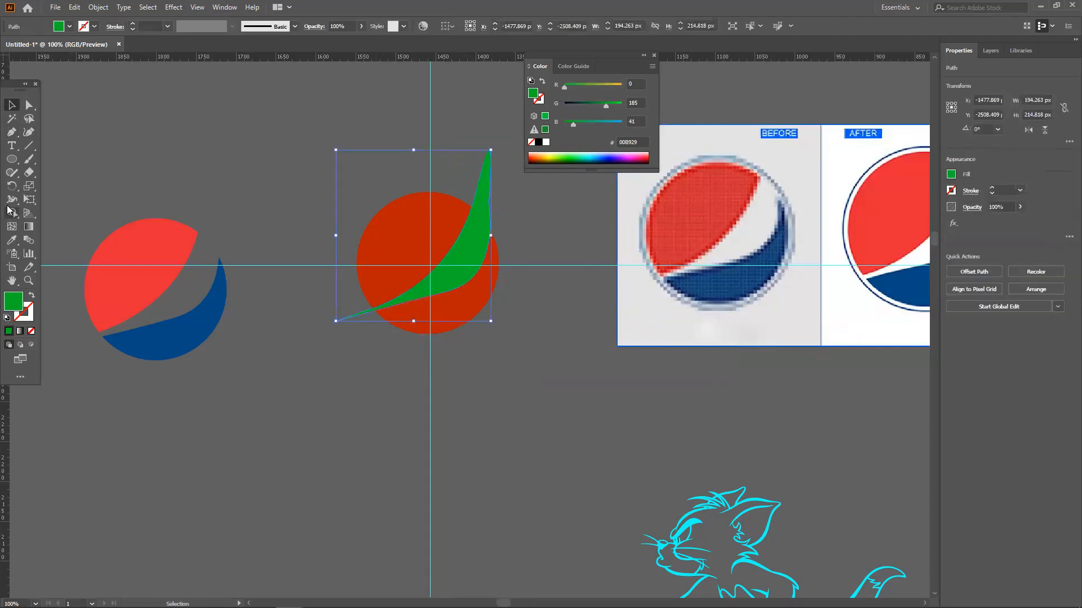
pyautogui.click(250, 434)
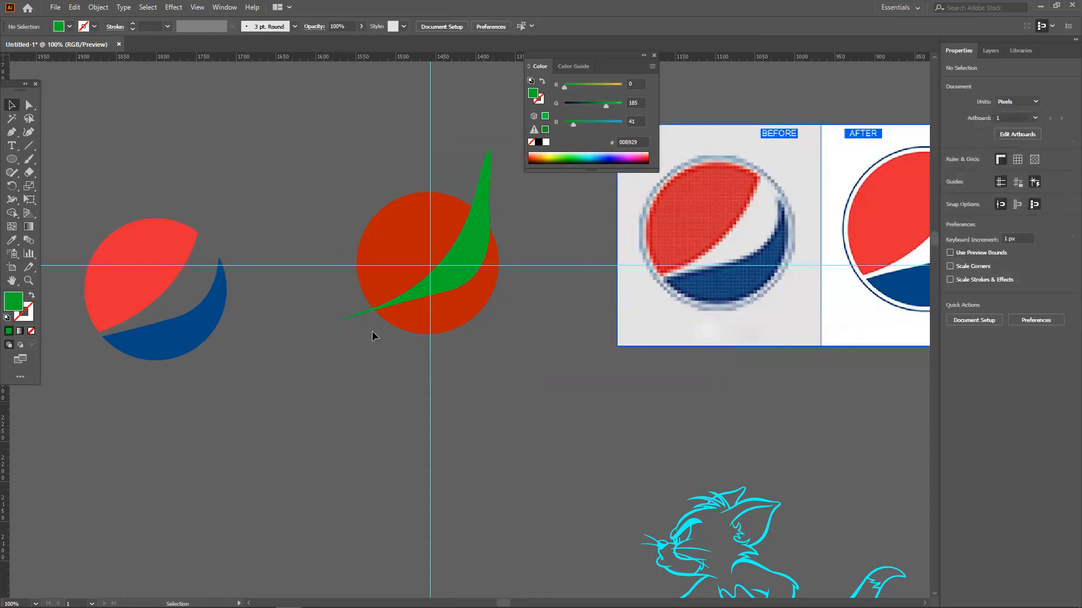
pyautogui.moveTo(390, 290); pyautogui.dragTo(390, 290)
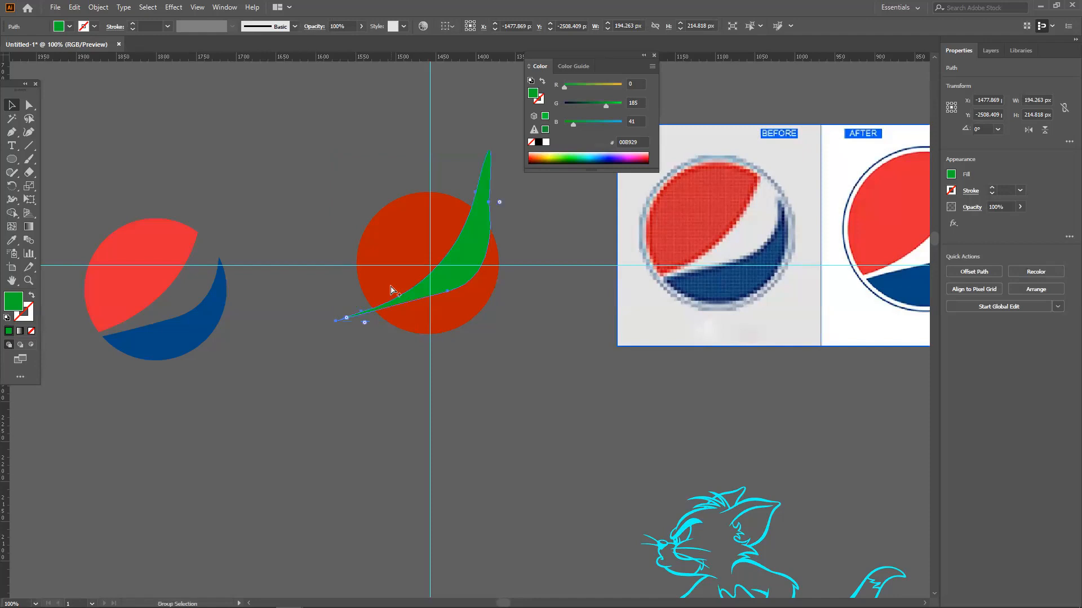
pyautogui.hotkey('ctrl', 'alt', '2')
# Step: Select the circle and the green wave together and remove all wave regions with the Shape Builder, leaving two separate red pieces
pyautogui.click(302, 345)
pyautogui.moveTo(342, 296); pyautogui.dragTo(393, 314)
pyautogui.click(12, 213)
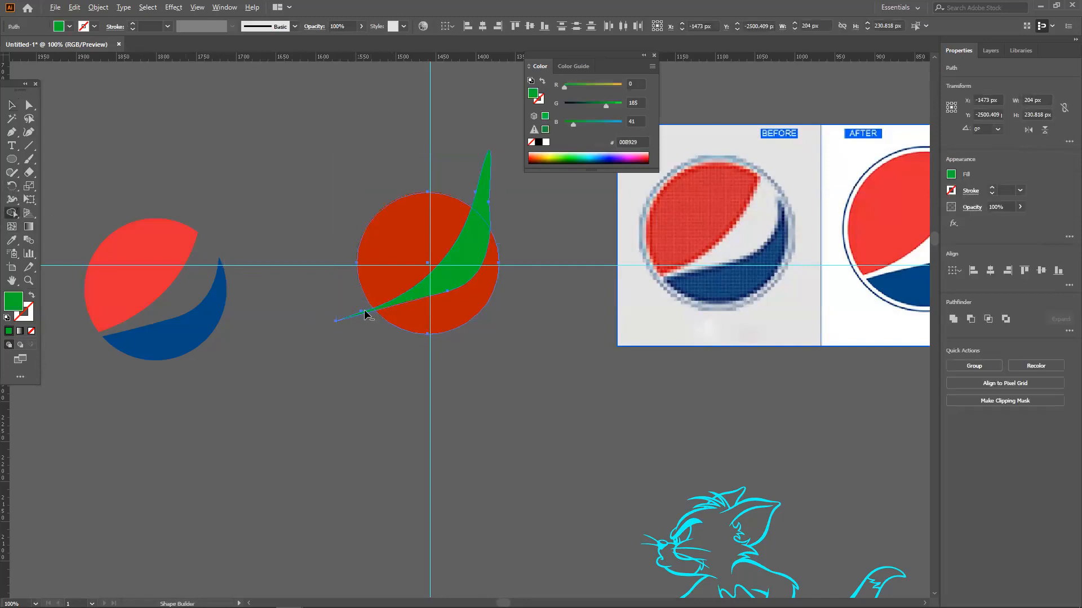
pyautogui.moveTo(374, 313); pyautogui.dragTo(445, 266)
pyautogui.keyDown('alt'); pyautogui.click(483, 192); pyautogui.keyUp('alt')
pyautogui.scroll(6, 356, 319)
pyautogui.keyDown('alt'); pyautogui.click(411, 337); pyautogui.keyUp('alt')
pyautogui.press('v')
pyautogui.click(226, 214)
# Step: Recolour the lower red piece with the dark blue #274C81 sampled from the BEFORE logo
pyautogui.scroll(-2, 231, 225)
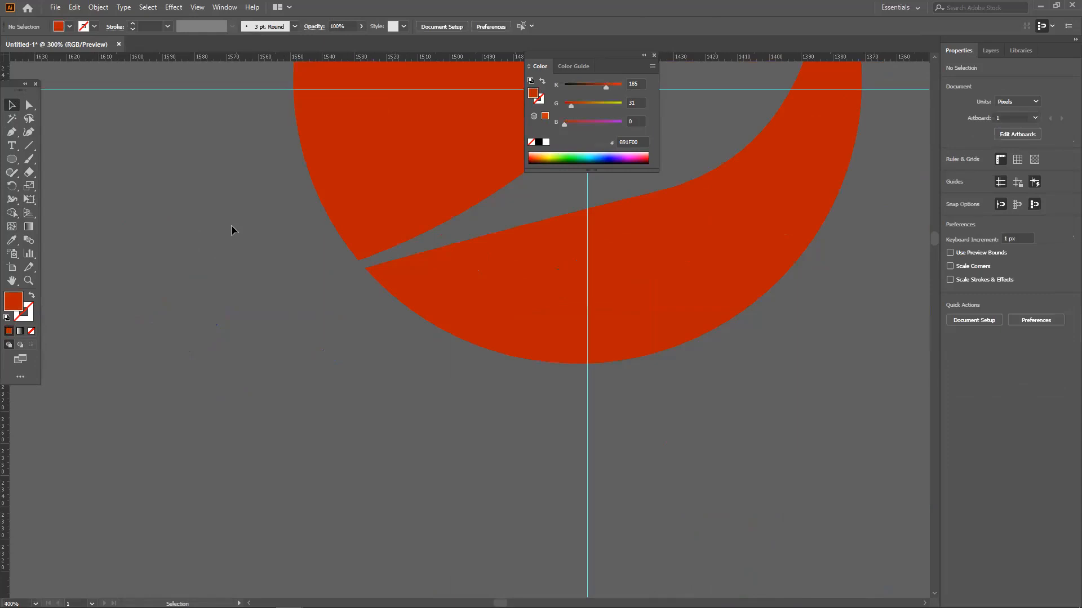
pyautogui.scroll(-3, 231, 225)
pyautogui.scroll(3, 281, 394)
pyautogui.scroll(-1, 547, 383)
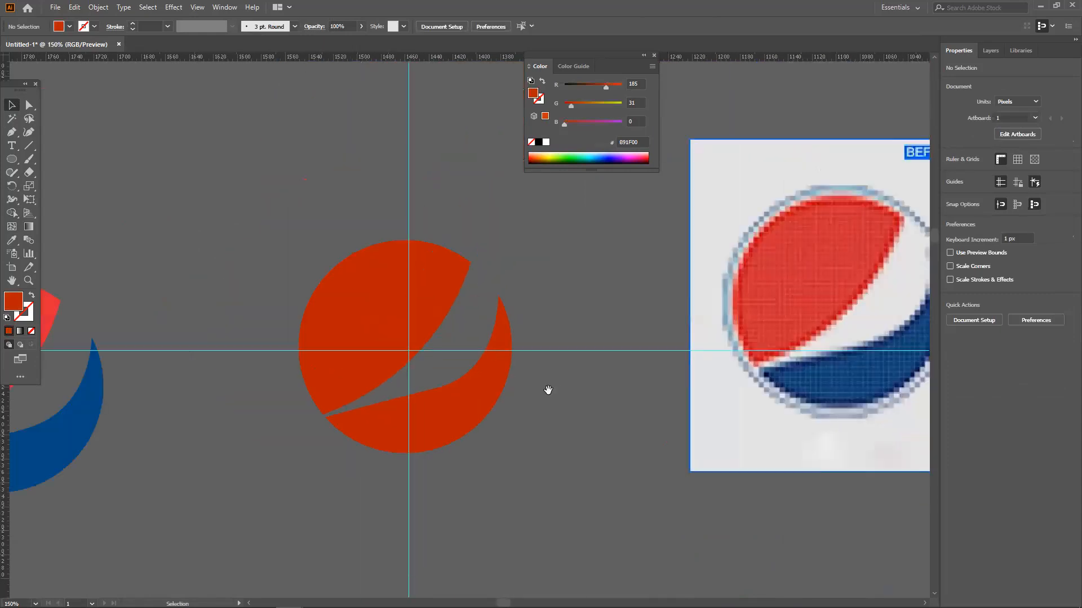
pyautogui.moveTo(547, 390); pyautogui.dragTo(474, 345)
pyautogui.click(413, 374)
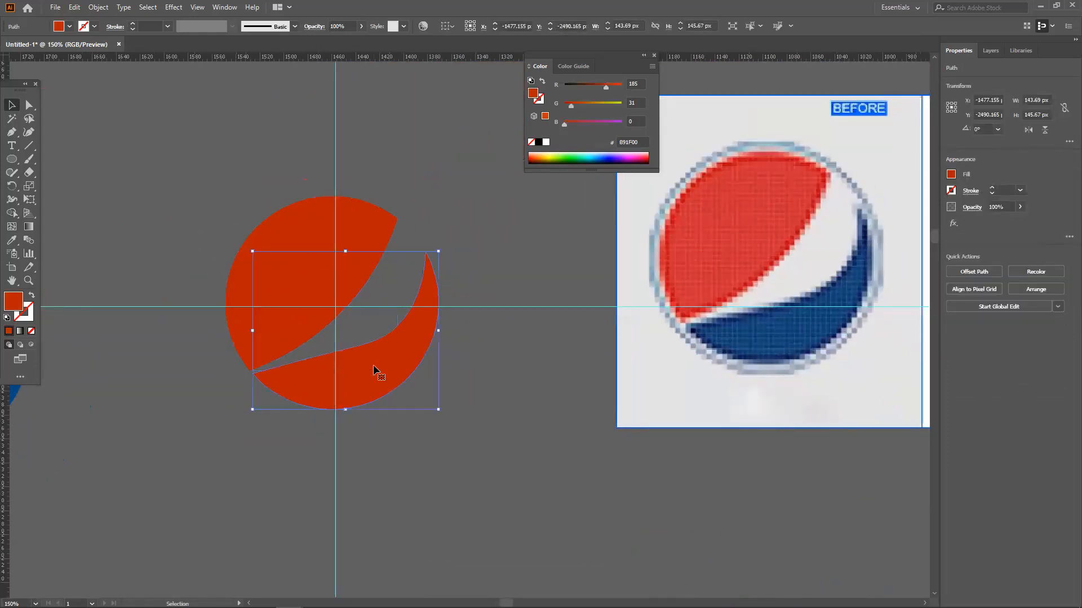
pyautogui.press('i')
pyautogui.click(730, 327)
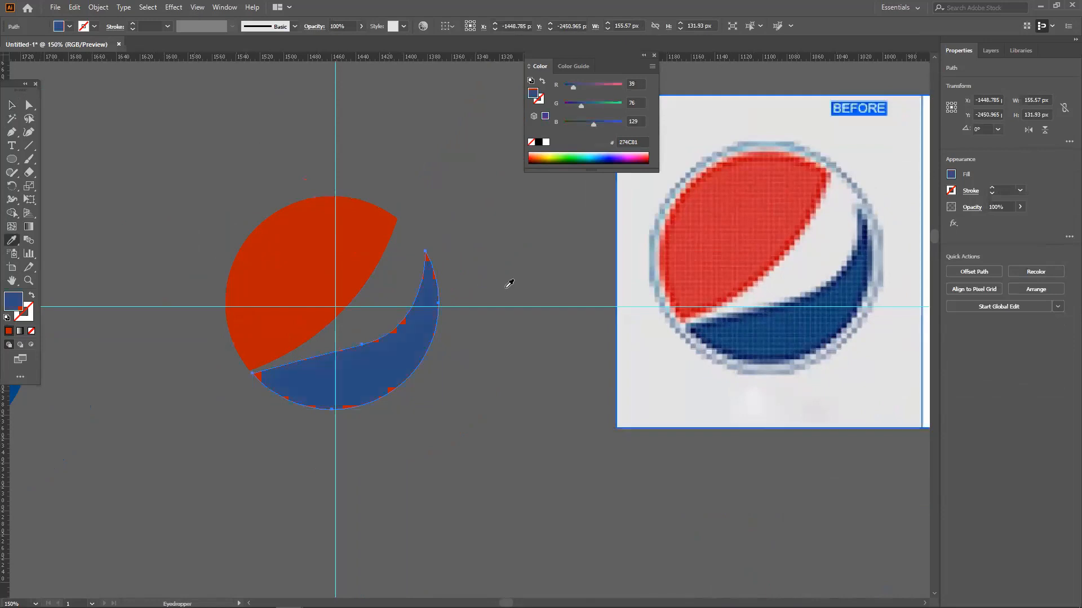
# Step: Recolour the logo's lower piece with the blue #024884 sampled from the AFTER logo
pyautogui.scroll(-3, 255, 198)
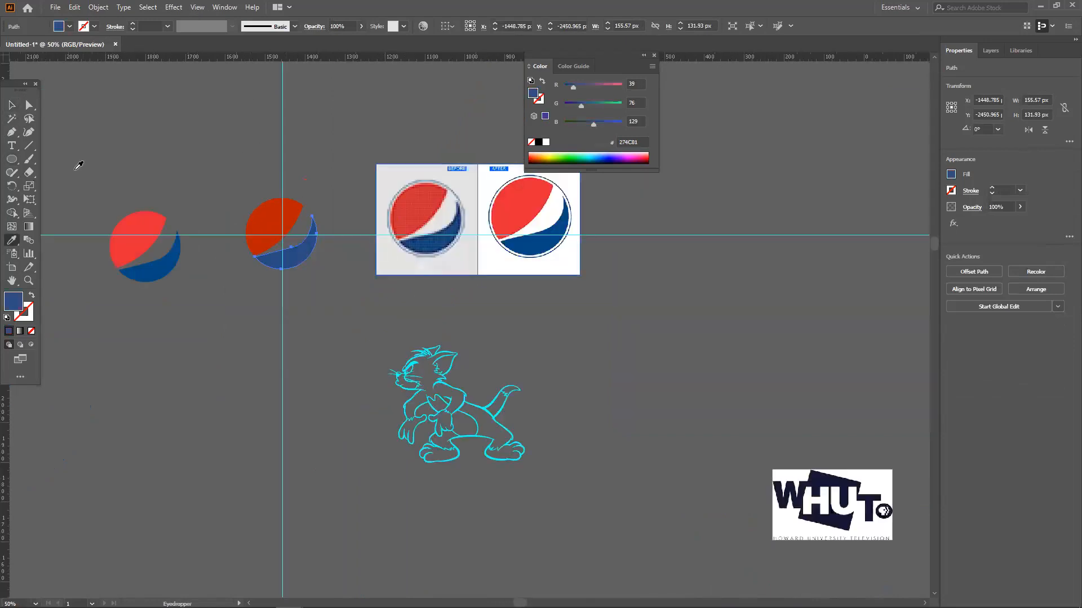
pyautogui.click(522, 240)
pyautogui.press('v')
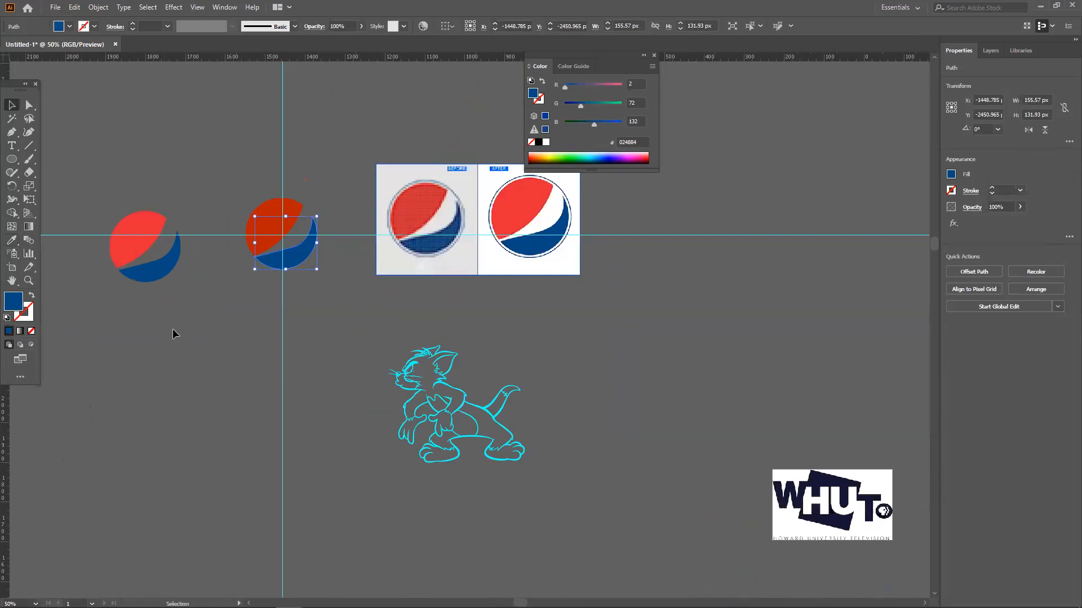
# Step: Select the red and blue logo pieces together and move them to the empty canvas below the earlier logo copy
pyautogui.click(172, 329)
pyautogui.moveTo(250, 248); pyautogui.dragTo(133, 401)
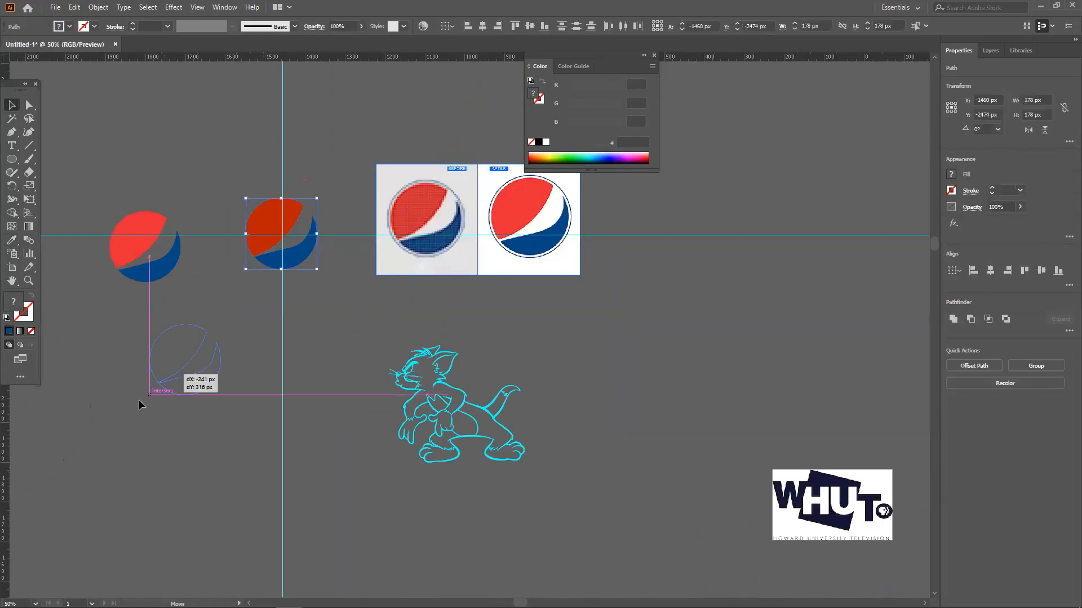
pyautogui.click(232, 413)
# Step: Draw a rectangle of about 234 × 229 px covering the logo, fill it white and send it to the back
pyautogui.scroll(4, 232, 413)
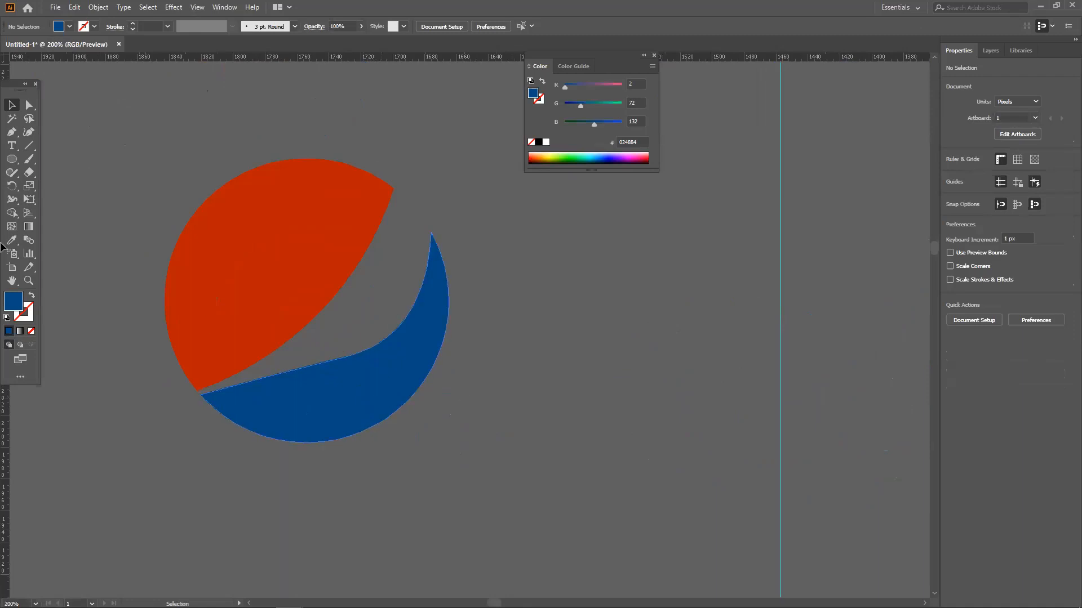
pyautogui.moveTo(12, 161); pyautogui.dragTo(68, 160)
pyautogui.moveTo(105, 110); pyautogui.dragTo(478, 474)
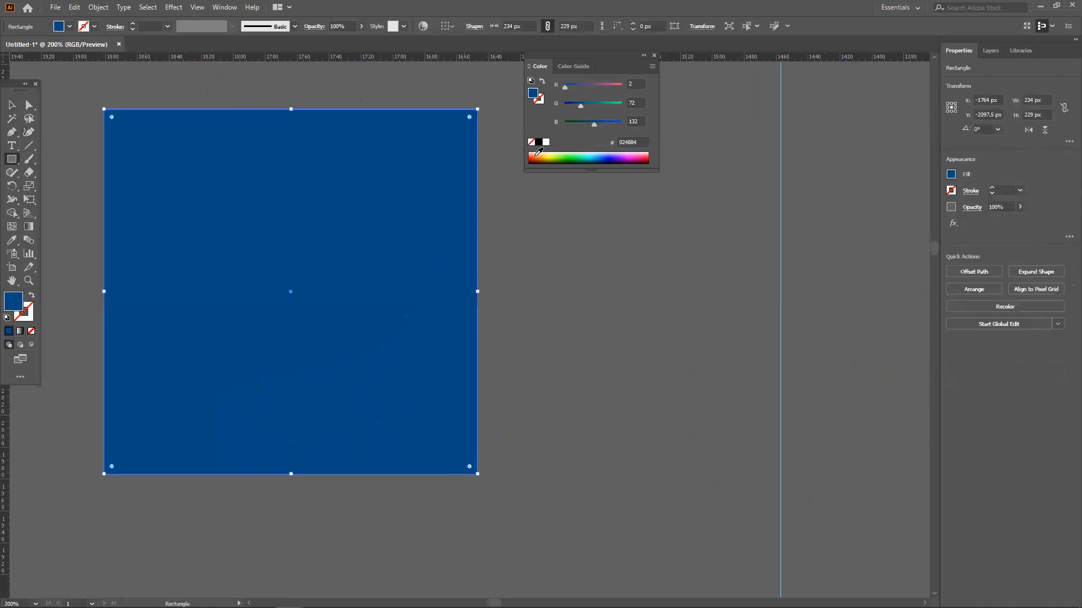
pyautogui.click(545, 142)
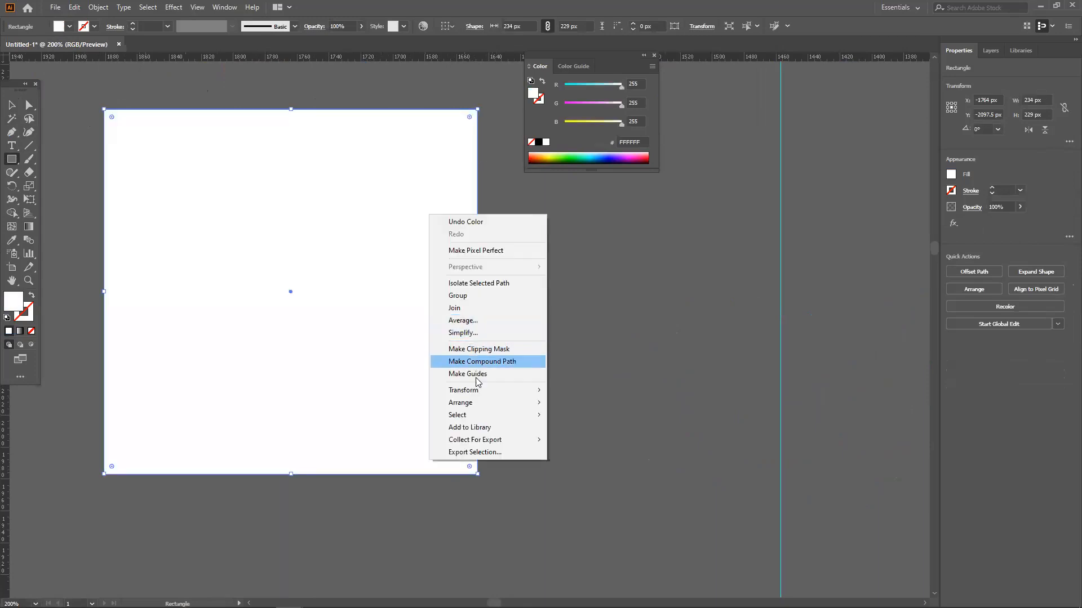
pyautogui.moveTo(505, 406)
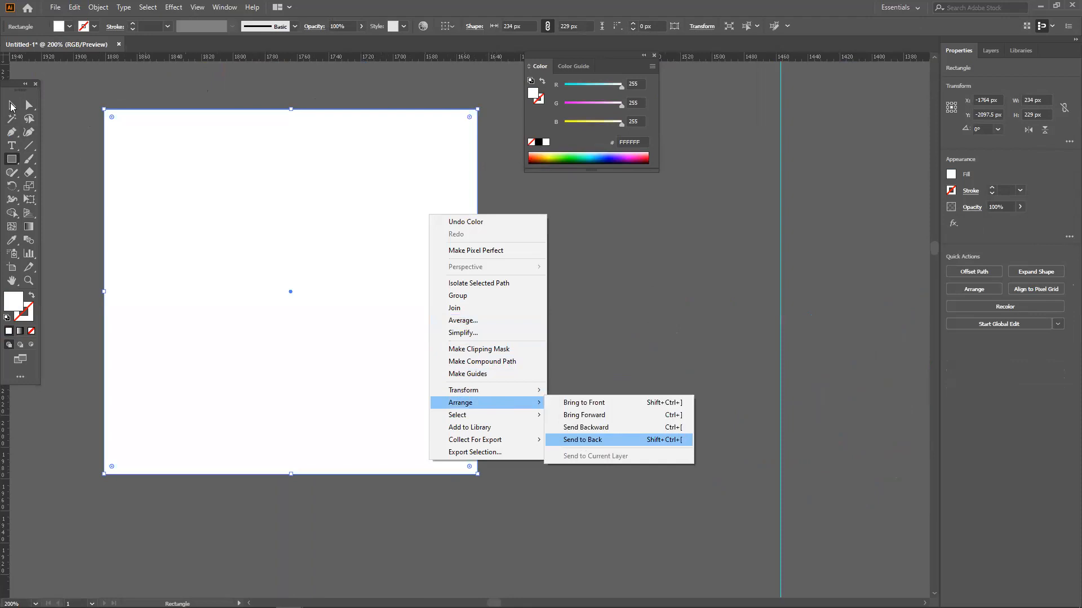
pyautogui.click(12, 106)
pyautogui.moveTo(445, 206); pyautogui.dragTo(457, 206)
pyautogui.click(632, 267)
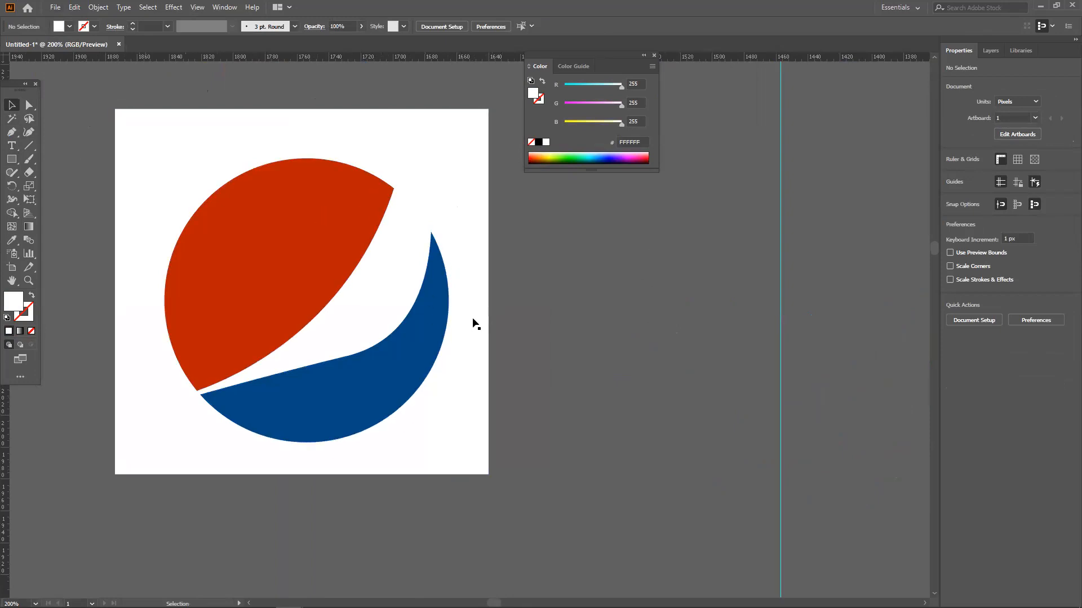
# Step: Group the red and blue logo pieces
pyautogui.click(375, 378)
pyautogui.keyDown('shift'); pyautogui.click(283, 297); pyautogui.keyUp('shift')
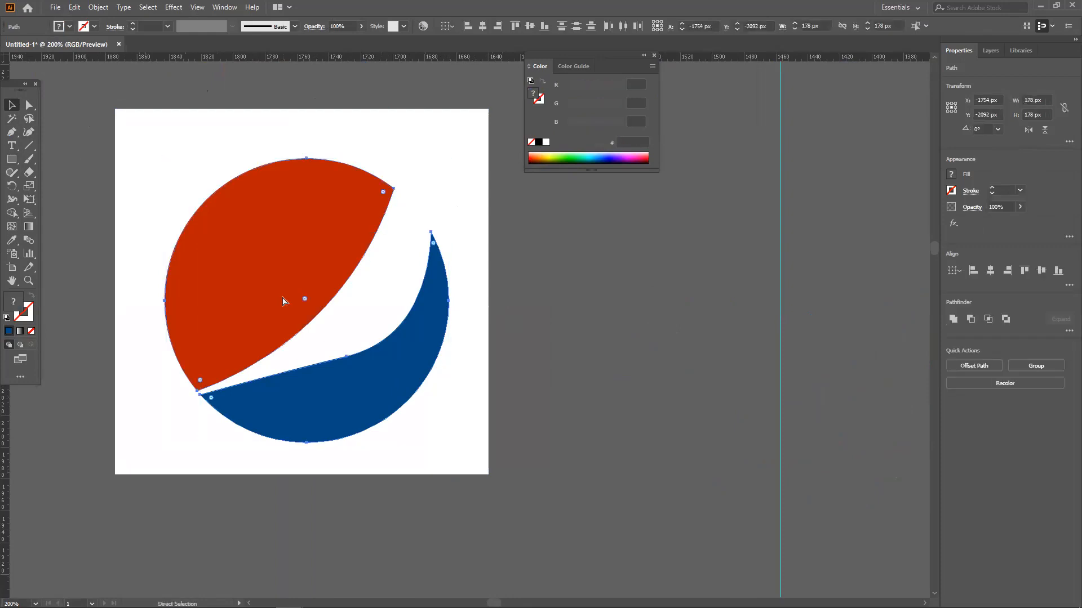
pyautogui.hotkey('ctrl', 'g')
pyautogui.click(51, 217)
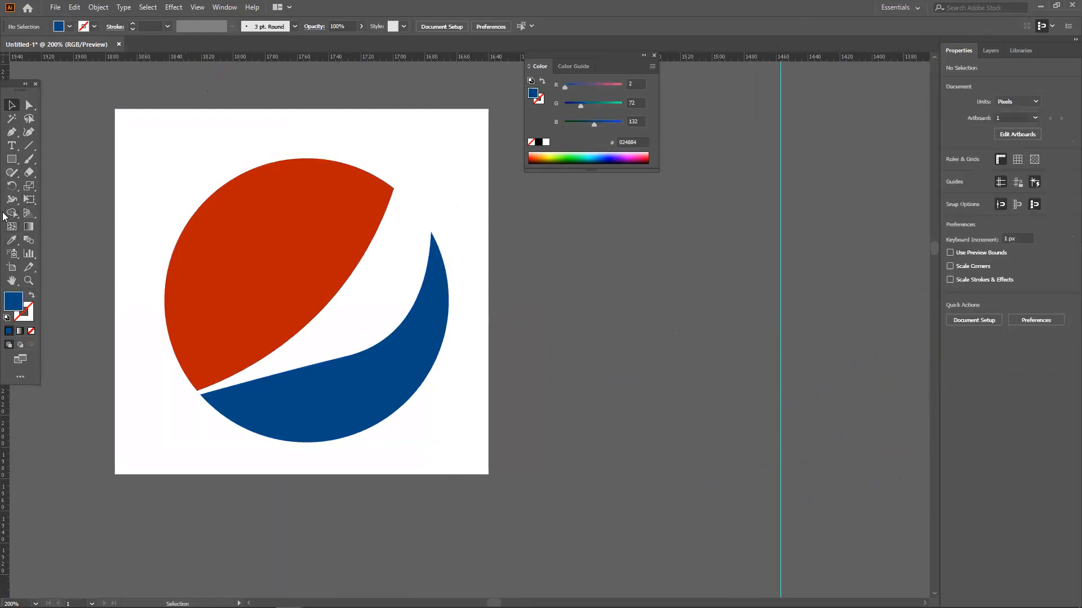
# Step: Draw a circle about 156 px wide over the logo and give it a 1 pt blue stroke with no fill
pyautogui.moveTo(11, 159); pyautogui.dragTo(41, 187)
pyautogui.moveTo(303, 271); pyautogui.dragTo(506, 474)
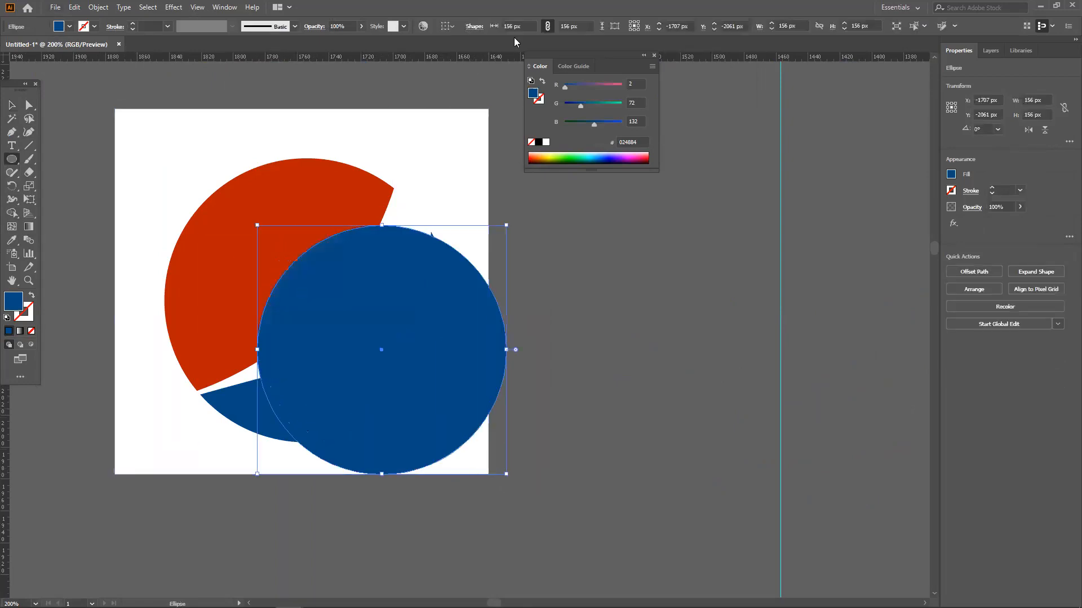
pyautogui.click(32, 295)
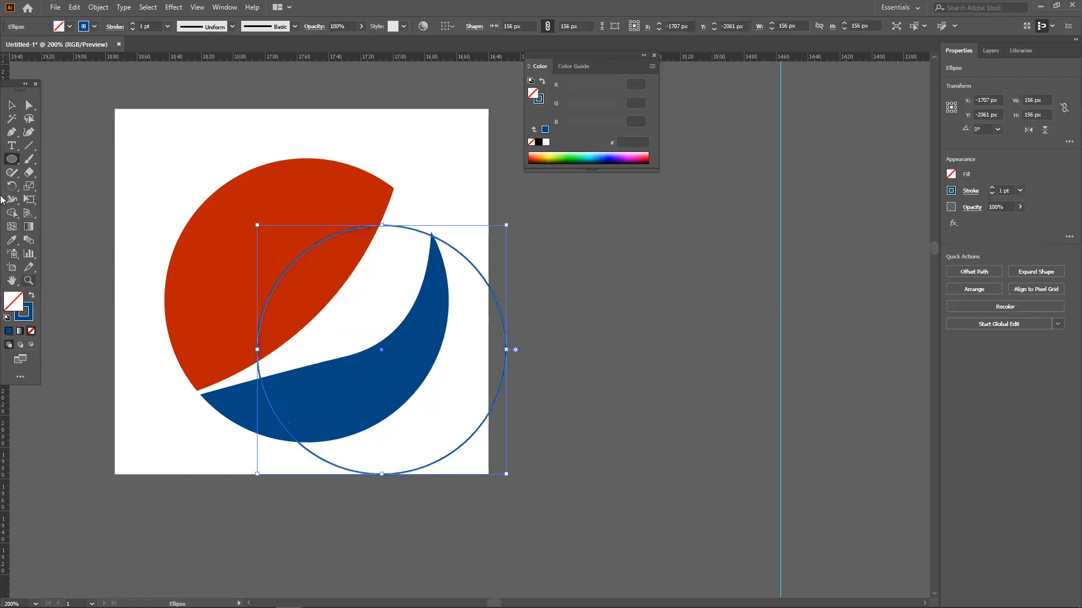
pyautogui.click(22, 103)
pyautogui.click(505, 309)
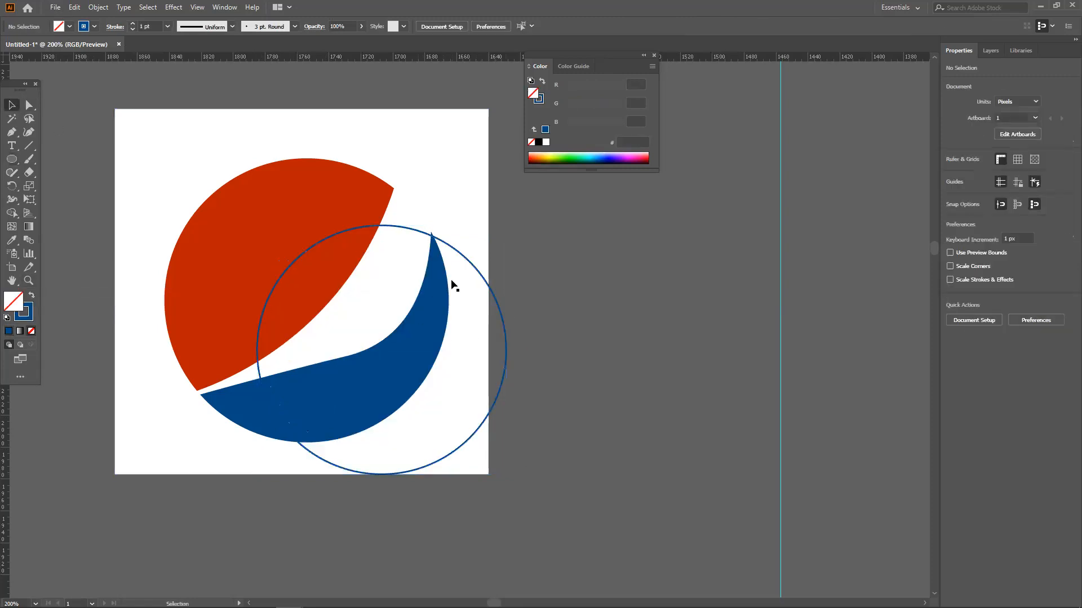
# Step: Move the white rectangle aside and align the logo and the outlined circle on their horizontal and vertical centres
pyautogui.moveTo(391, 154); pyautogui.dragTo(813, 243)
pyautogui.moveTo(156, 285); pyautogui.dragTo(330, 330)
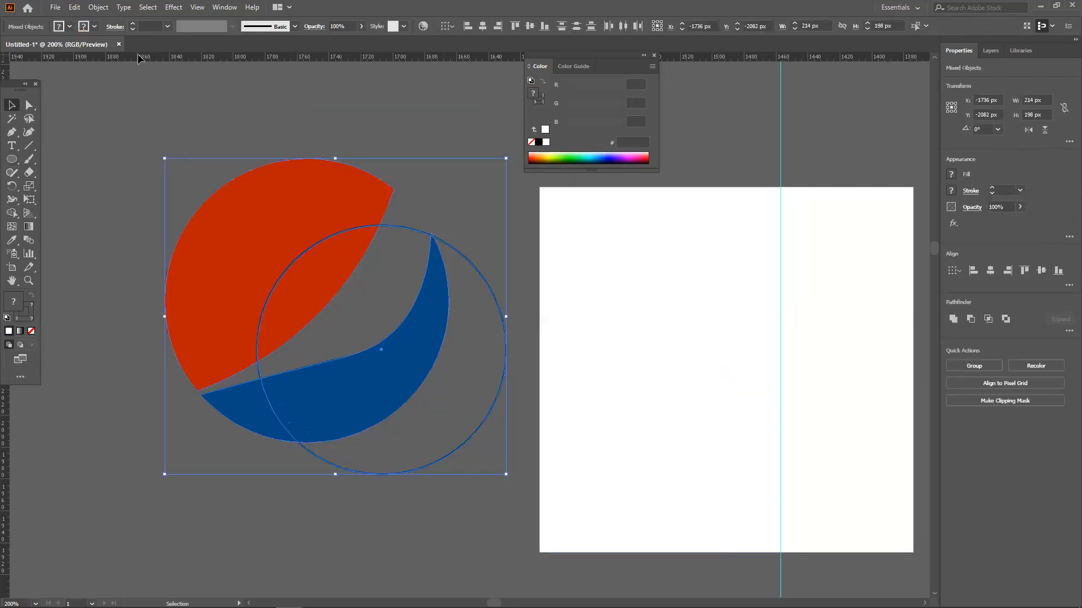
pyautogui.click(482, 26)
pyautogui.click(529, 26)
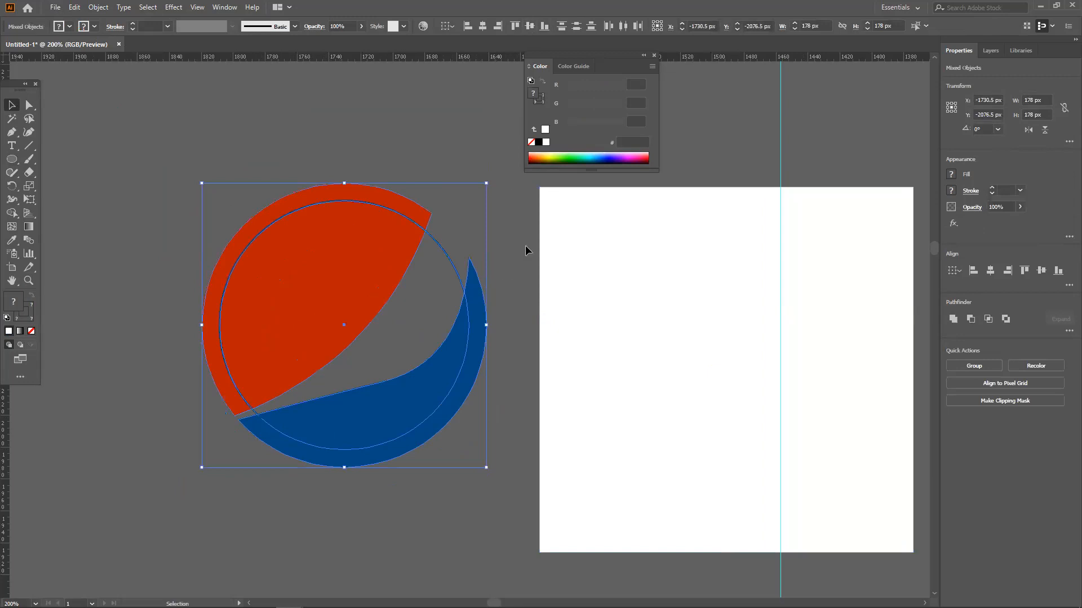
pyautogui.click(473, 399)
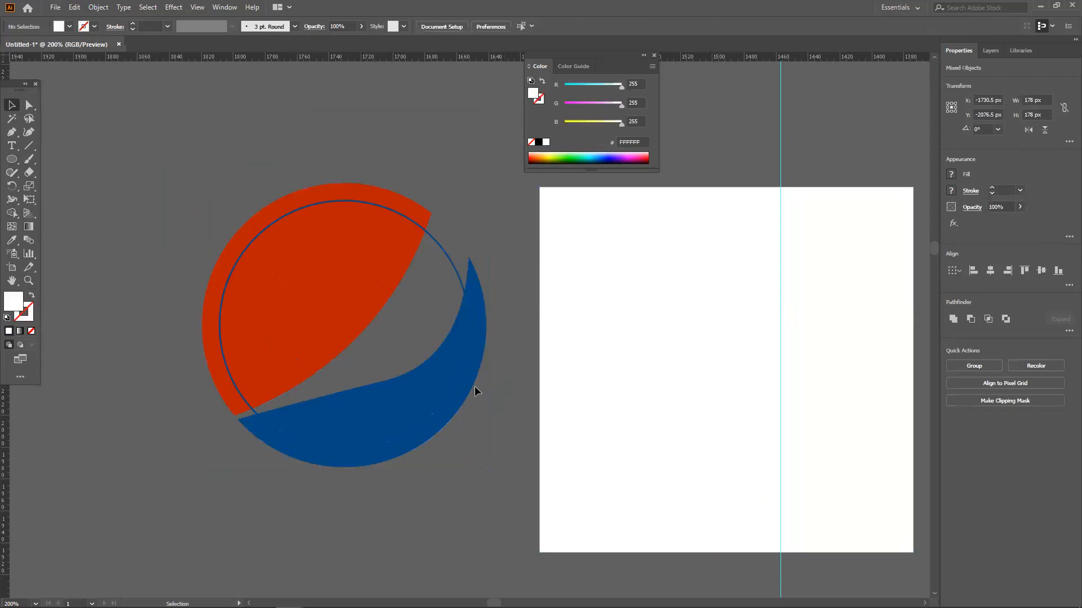
# Step: Enlarge the outlined circle from its centre to about 186 px so it forms a ring around the logo
pyautogui.click(455, 274)
pyautogui.moveTo(469, 449); pyautogui.dragTo(493, 474)
pyautogui.click(480, 257)
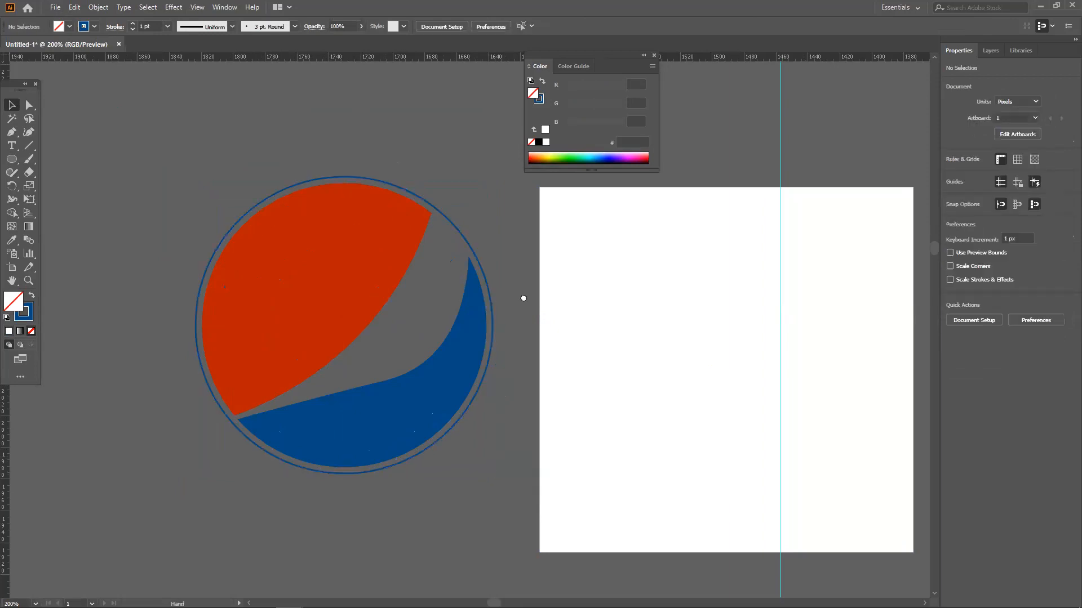
# Step: Place the logo and its ring over the middle of the white rectangle and delete the vertical guide
pyautogui.moveTo(523, 298); pyautogui.dragTo(514, 297)
pyautogui.moveTo(184, 153); pyautogui.dragTo(435, 459)
pyautogui.moveTo(369, 429); pyautogui.dragTo(217, 384)
pyautogui.moveTo(218, 365); pyautogui.dragTo(563, 405)
pyautogui.moveTo(502, 373); pyautogui.dragTo(233, 350)
pyautogui.click(555, 370)
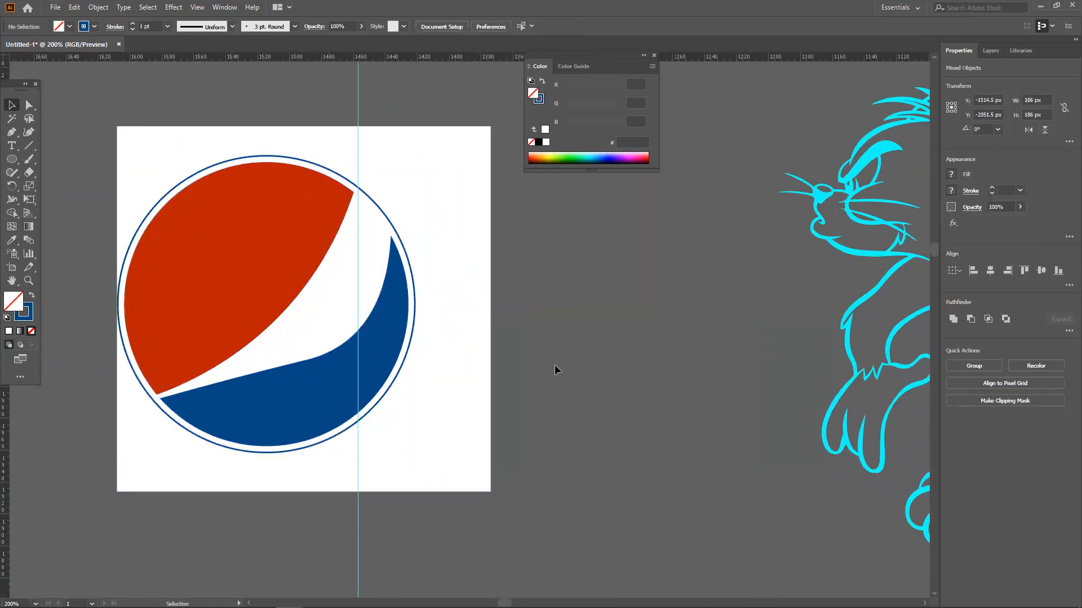
pyautogui.moveTo(439, 363); pyautogui.dragTo(392, 363)
pyautogui.click(355, 103)
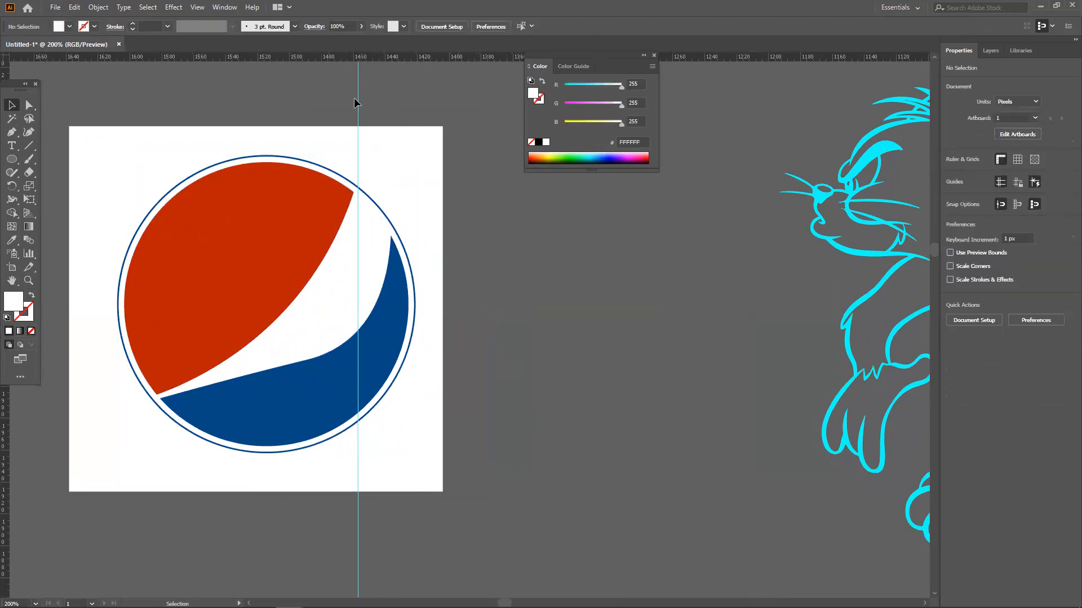
pyautogui.press('Delete')
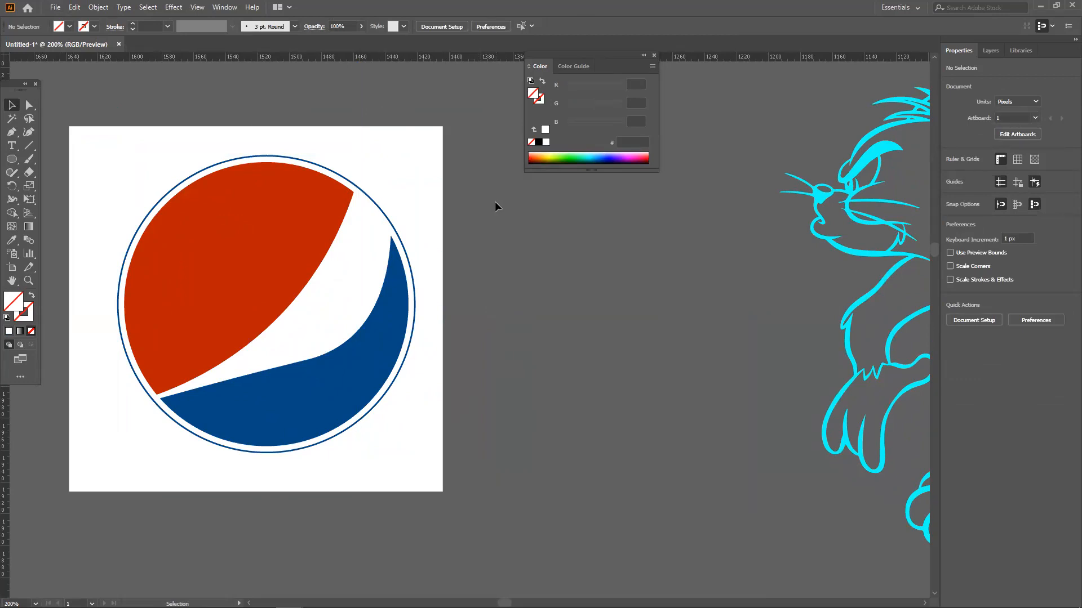
# Step: Try several fill colours on the background rectangle, ending with green #00D01D, and move it away from the logo
pyautogui.scroll(-1, 513, 214)
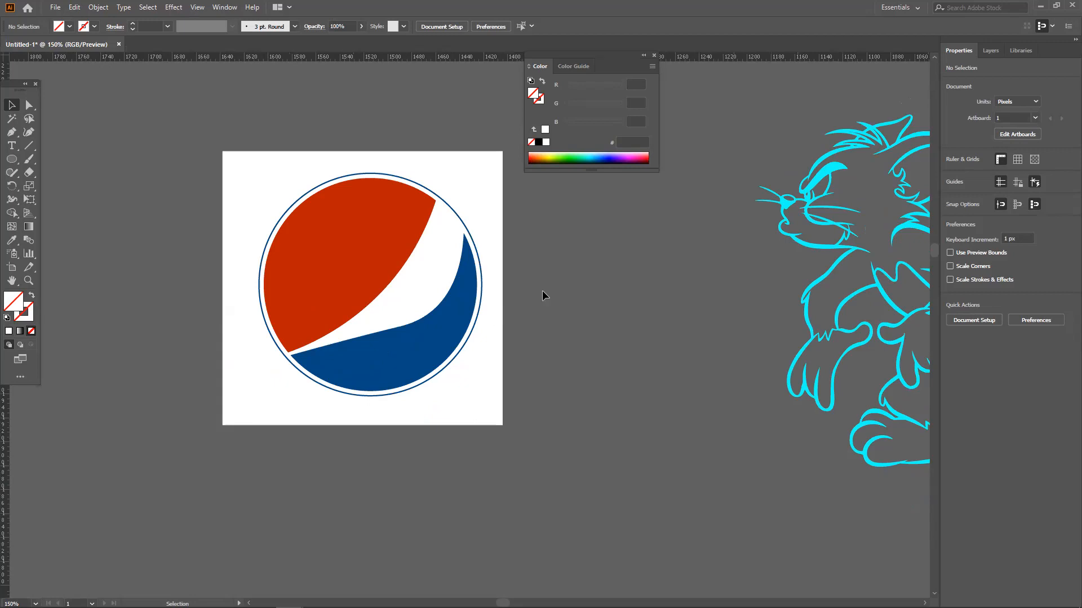
pyautogui.click(493, 194)
pyautogui.click(560, 153)
pyautogui.click(565, 155)
pyautogui.click(584, 159)
pyautogui.click(540, 160)
pyautogui.click(587, 161)
pyautogui.click(605, 156)
pyautogui.click(578, 155)
pyautogui.click(549, 155)
pyautogui.click(567, 153)
pyautogui.click(569, 156)
pyautogui.click(586, 156)
pyautogui.click(549, 155)
pyautogui.click(547, 154)
pyautogui.click(575, 154)
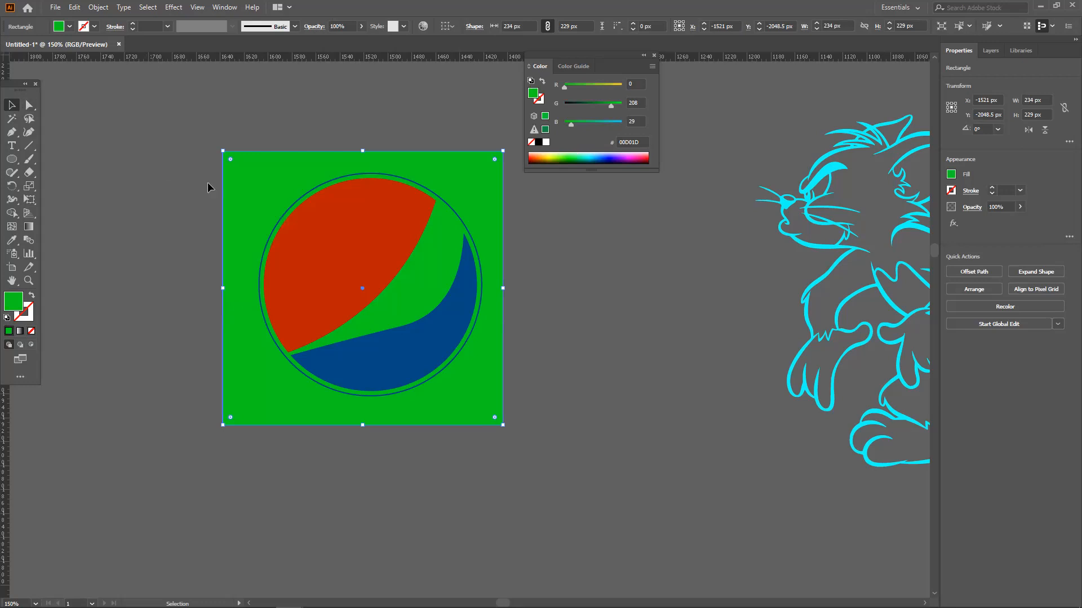
pyautogui.moveTo(285, 217); pyautogui.dragTo(635, 275)
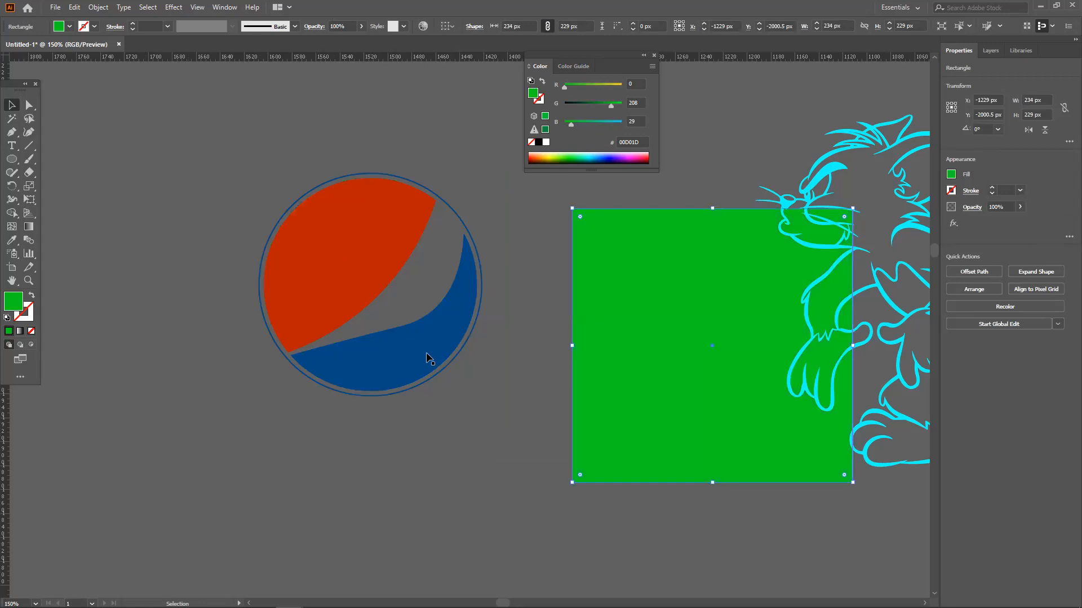
pyautogui.click(403, 286)
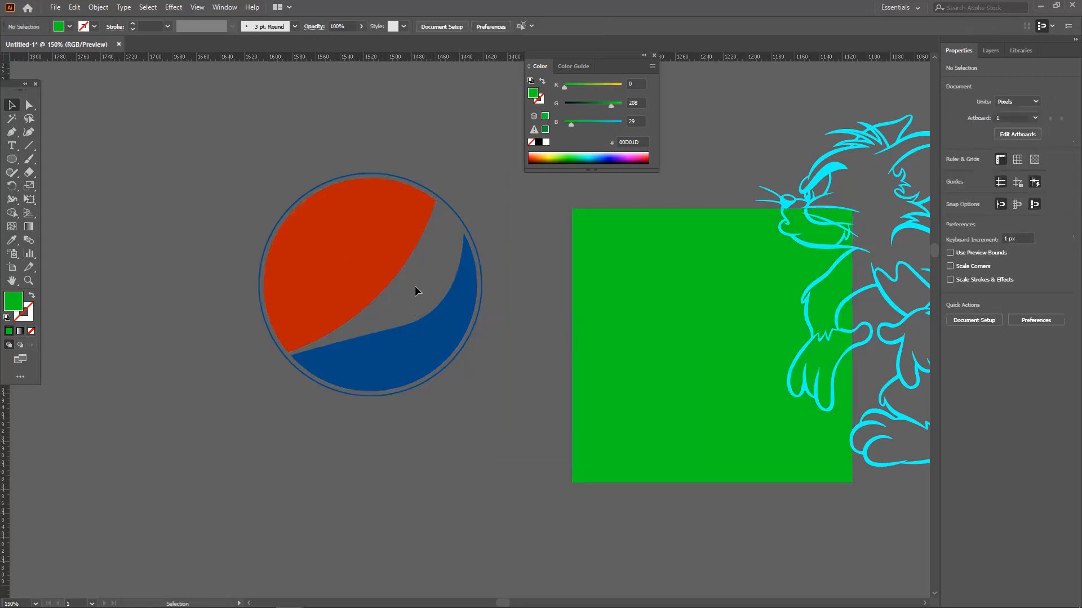
# Step: Undo the logo edits back to the whole red circle with the green wave lying over it
pyautogui.hotkey('ctrl', 'z')
pyautogui.hotkey('ctrl', 'z')
pyautogui.hotkey('ctrl', 'z')
pyautogui.hotkey('ctrl', 'z')
pyautogui.hotkey('ctrl', 'z')
pyautogui.hotkey('ctrl', 'z')
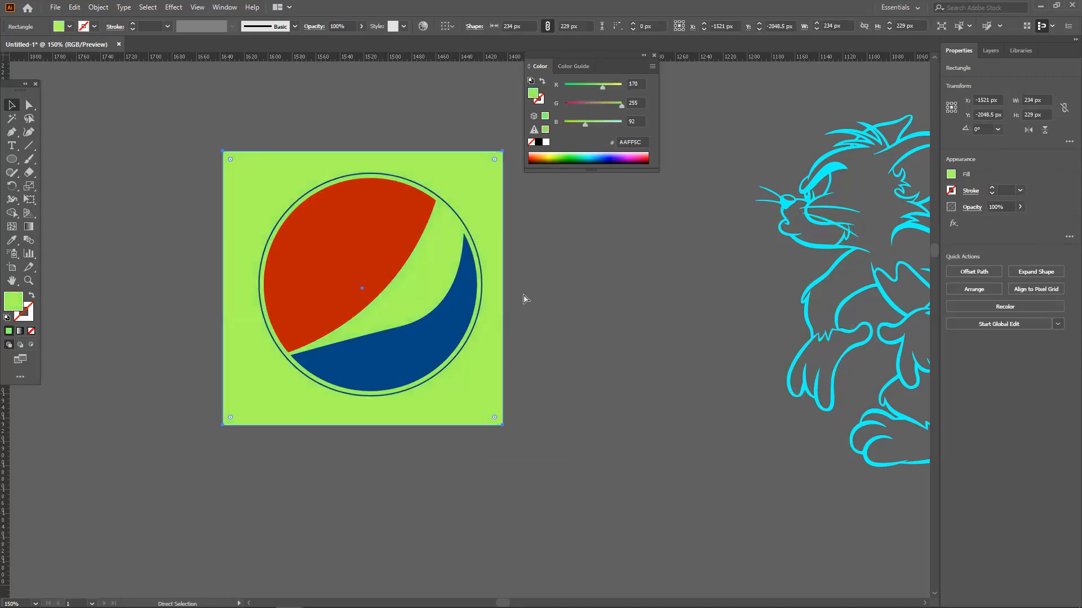
pyautogui.hotkey('ctrl', 'z')
pyautogui.hotkey('ctrl', 'z')
pyautogui.hotkey('ctrl', 'z')
pyautogui.hotkey('ctrl', 'z')
pyautogui.hotkey('ctrl', 'z')
pyautogui.hotkey('ctrl', 'z')
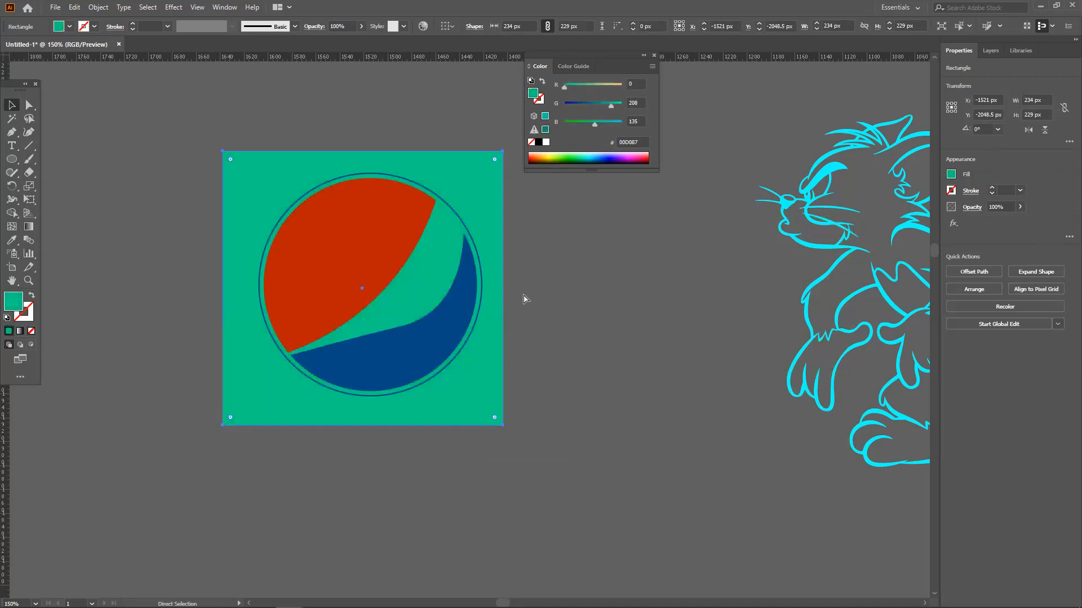
pyautogui.hotkey('ctrl', 'z')
pyautogui.hotkey('ctrl', 'z')
pyautogui.hotkey('ctrl', 'z')
pyautogui.hotkey('ctrl', 'z')
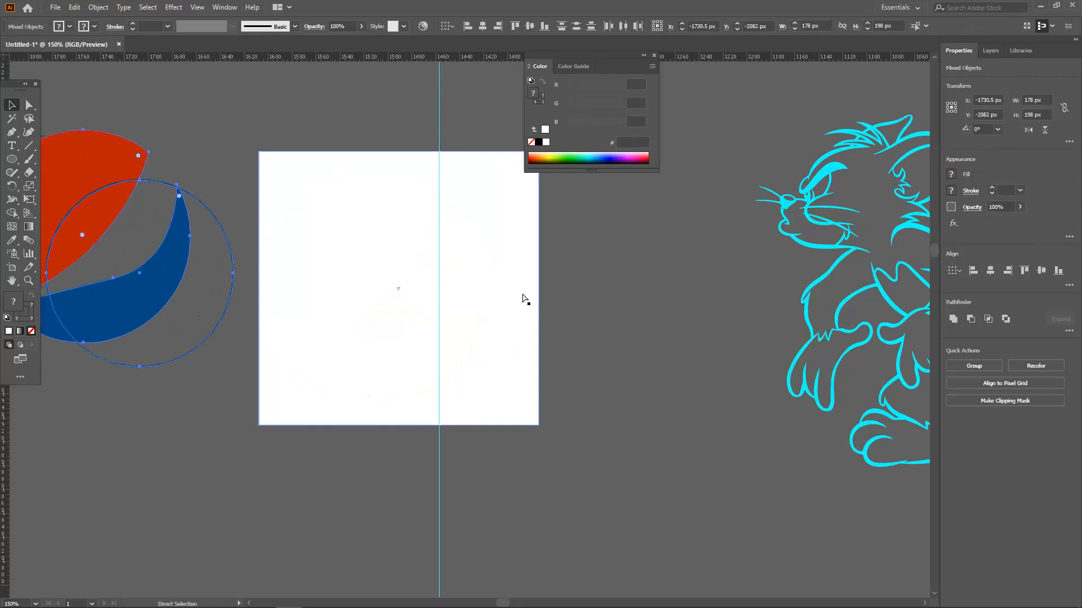
pyautogui.hotkey('ctrl', 'z')
pyautogui.hotkey('ctrl', 'z')
pyautogui.hotkey('ctrl', 'z')
pyautogui.hotkey('ctrl', 'z')
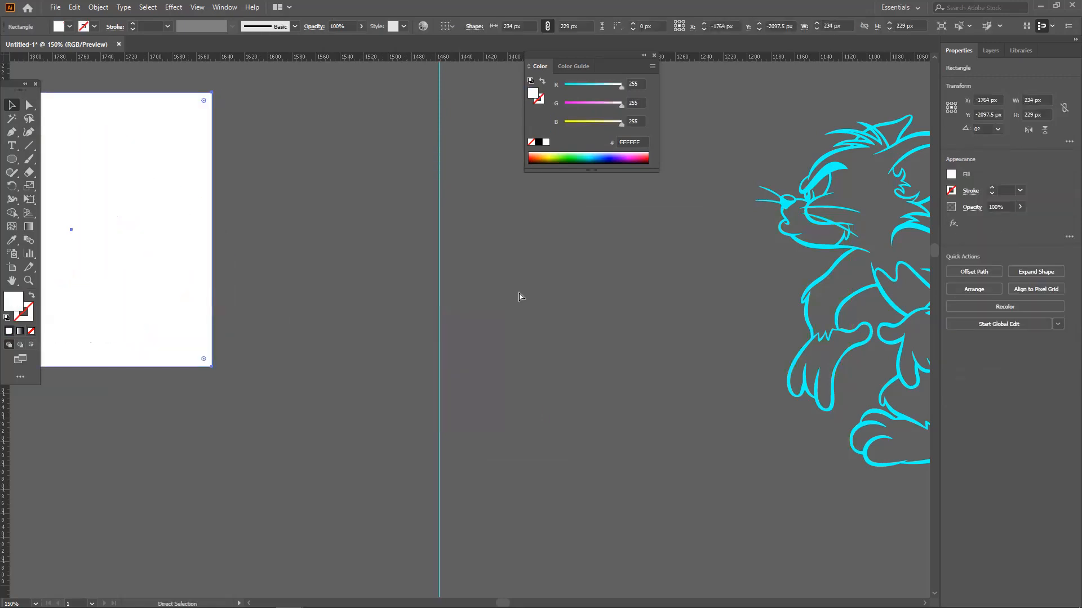
pyautogui.moveTo(453, 323); pyautogui.dragTo(499, 333)
pyautogui.scroll(-5, 499, 334)
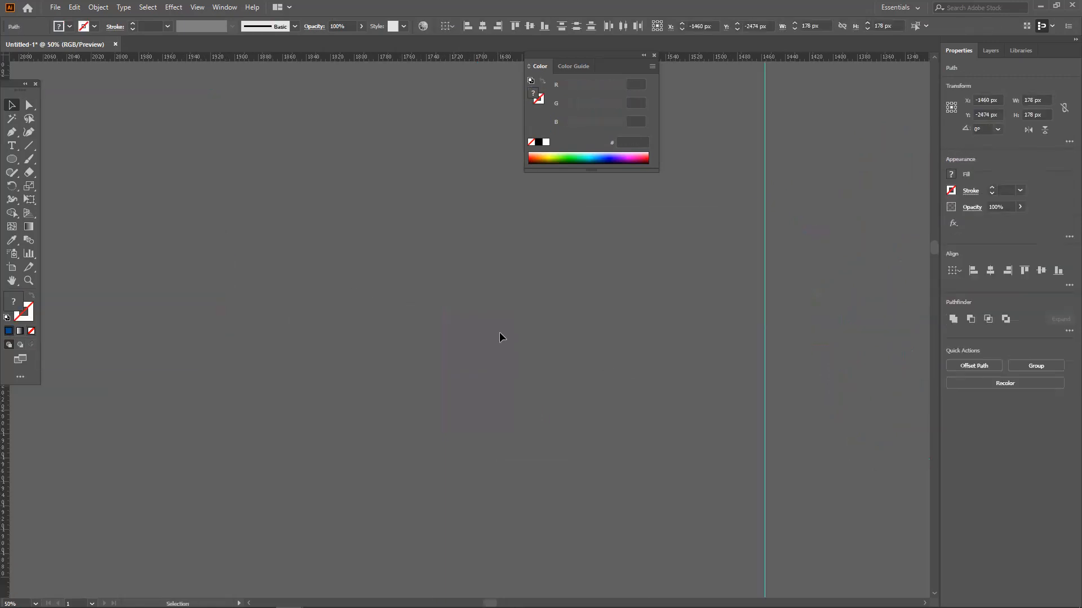
pyautogui.hotkey('ctrl', 'z')
pyautogui.hotkey('ctrl', 'z')
pyautogui.hotkey('ctrl', 'z')
pyautogui.hotkey('ctrl', 'z')
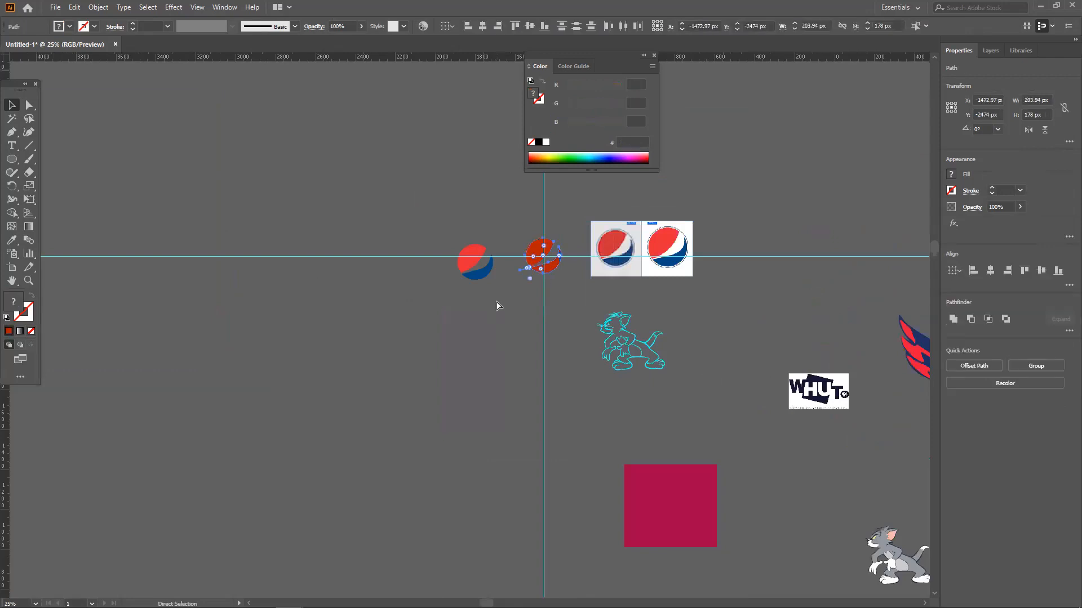
pyautogui.click(520, 284)
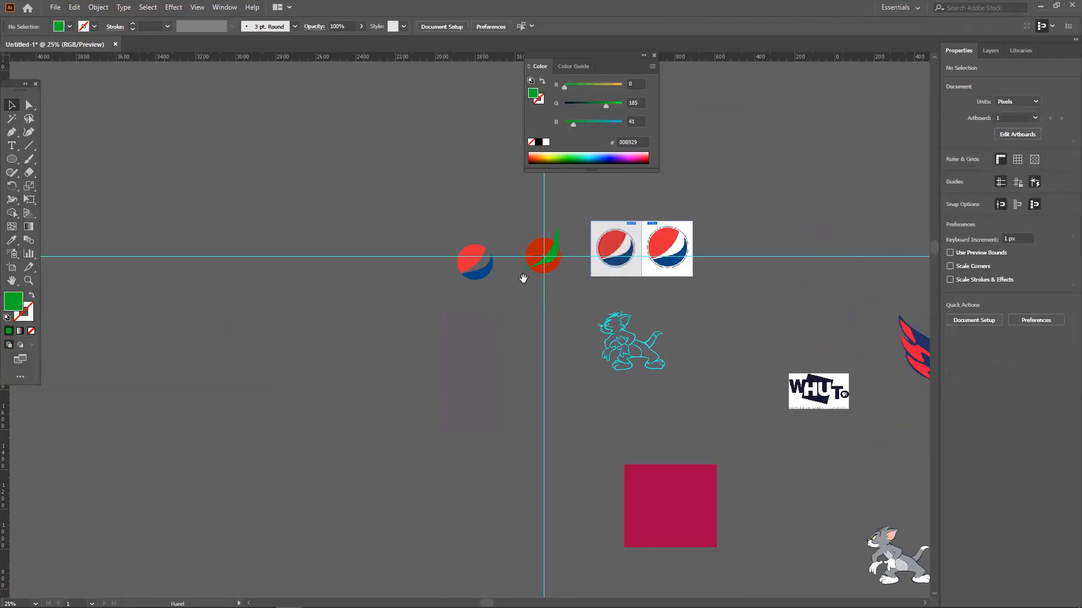
# Step: Select the red circle and the green wave together and split them with the Pathfinder Divide operation
pyautogui.moveTo(544, 259); pyautogui.dragTo(423, 317)
pyautogui.scroll(3, 423, 317)
pyautogui.scroll(2, 445, 310)
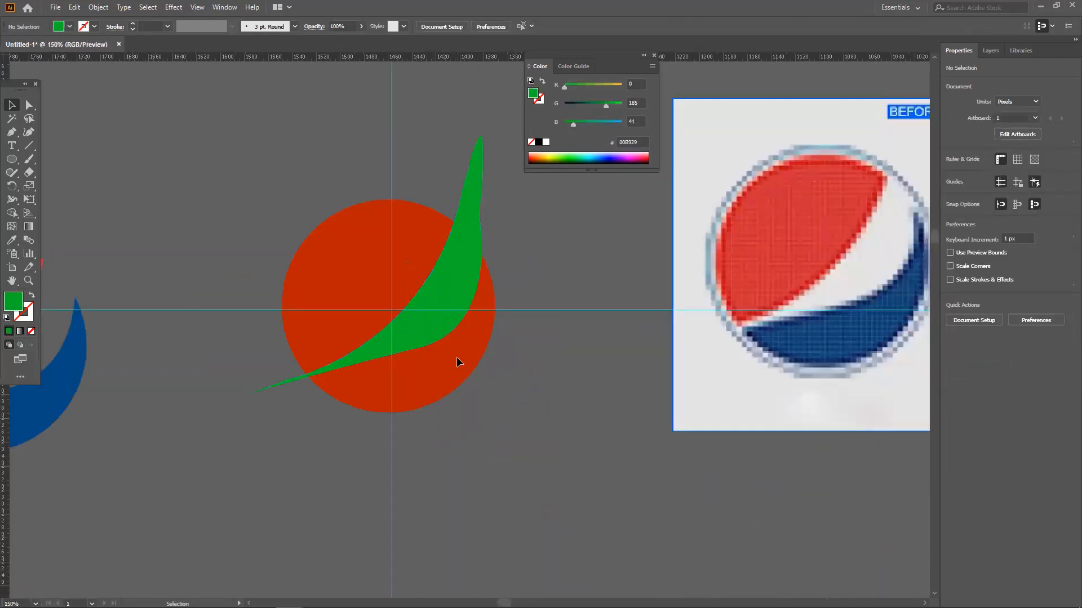
pyautogui.click(361, 357)
pyautogui.click(515, 399)
pyautogui.hotkey('ctrl', 'alt', '2')
pyautogui.click(511, 374)
pyautogui.moveTo(259, 370); pyautogui.dragTo(336, 399)
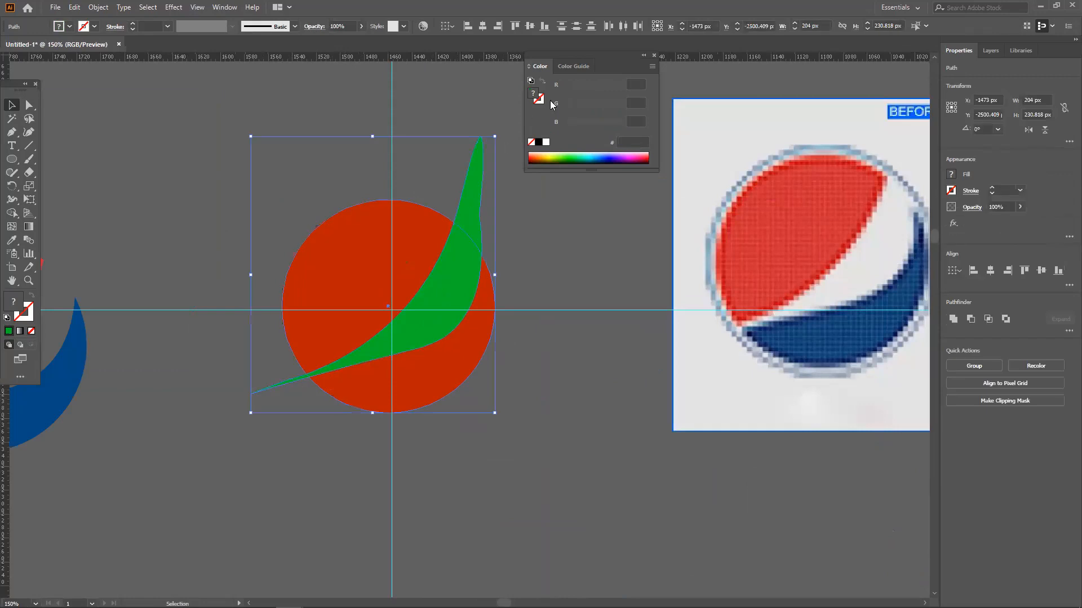
pyautogui.click(1069, 330)
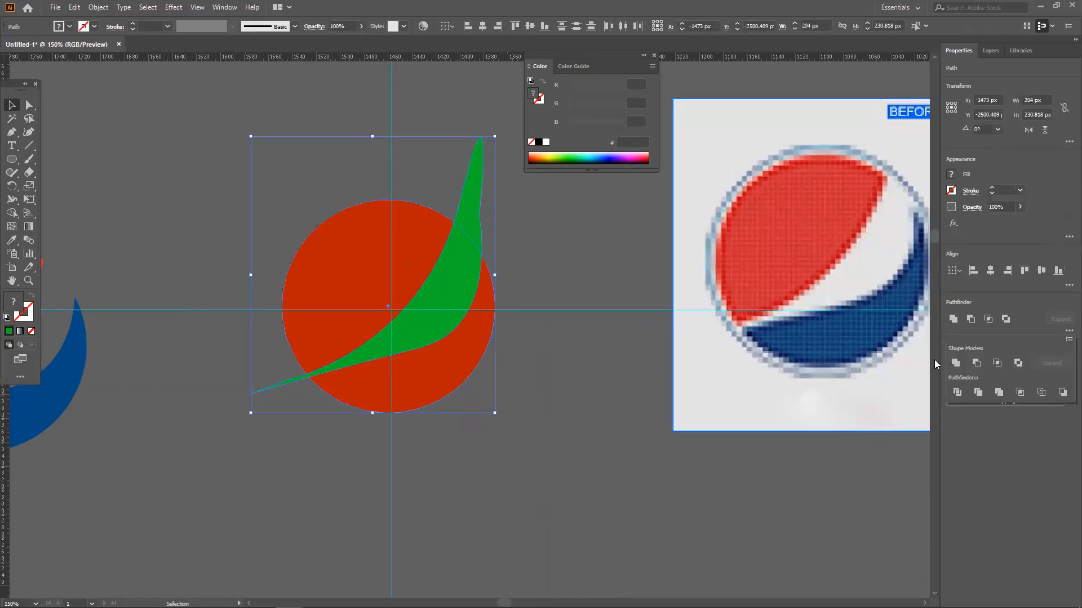
pyautogui.click(958, 390)
# Step: Ungroup the divided circle and wave pieces
pyautogui.click(500, 338)
pyautogui.rightClick(467, 319)
pyautogui.click(433, 346)
pyautogui.rightClick(434, 337)
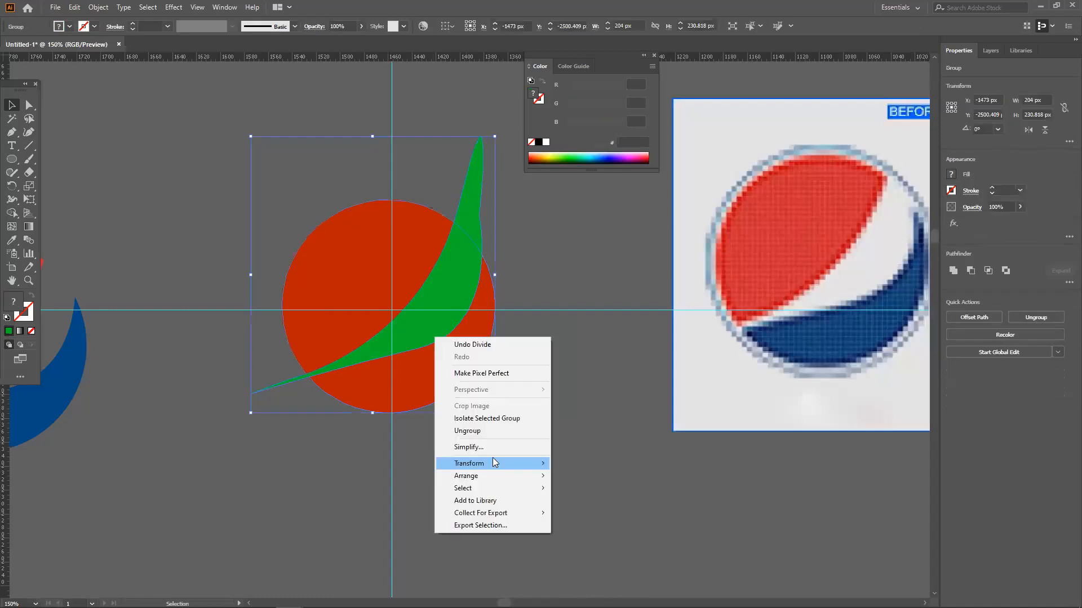
pyautogui.click(490, 431)
# Step: Move the two green wave tips that extend beyond the circle away from it
pyautogui.moveTo(472, 220); pyautogui.dragTo(532, 213)
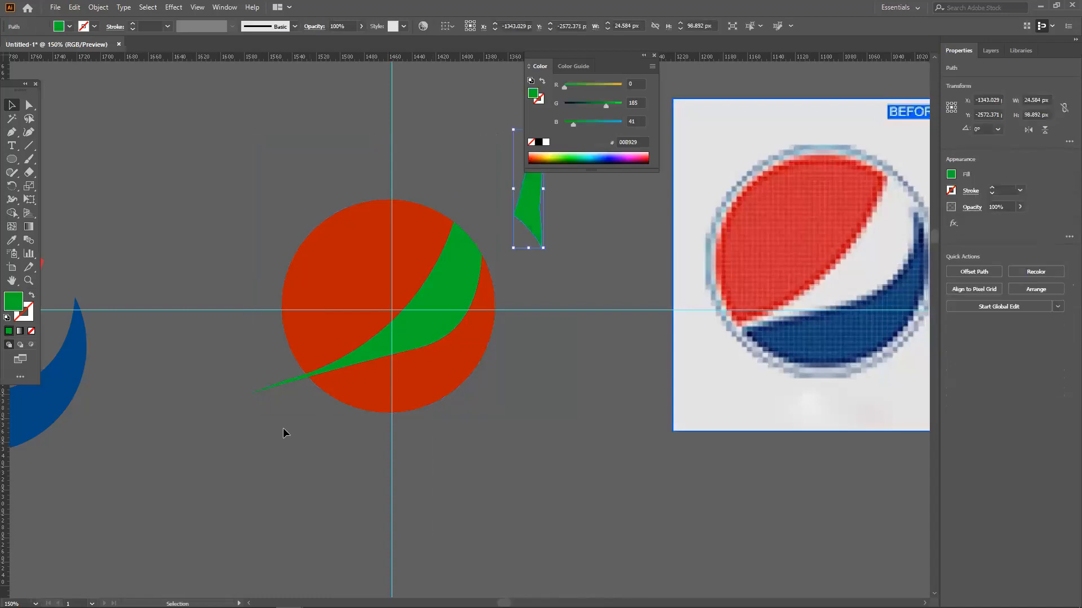
pyautogui.moveTo(293, 386); pyautogui.dragTo(248, 423)
pyautogui.click(487, 377)
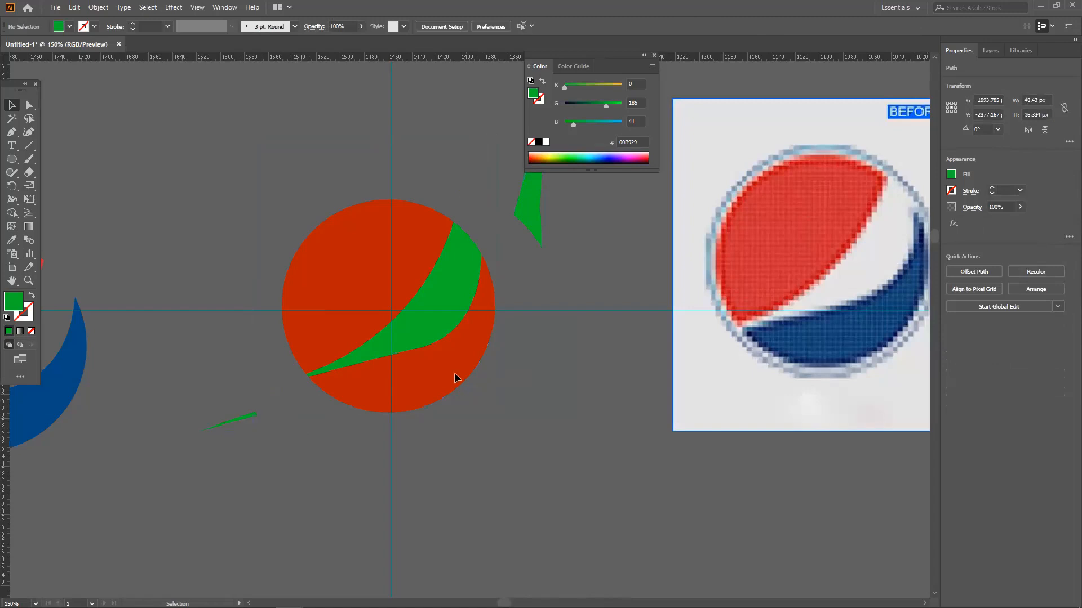
# Step: Fill the wave piece inside the circle with magenta #D0009E
pyautogui.click(475, 268)
pyautogui.moveTo(575, 161); pyautogui.dragTo(639, 154)
pyautogui.click(473, 375)
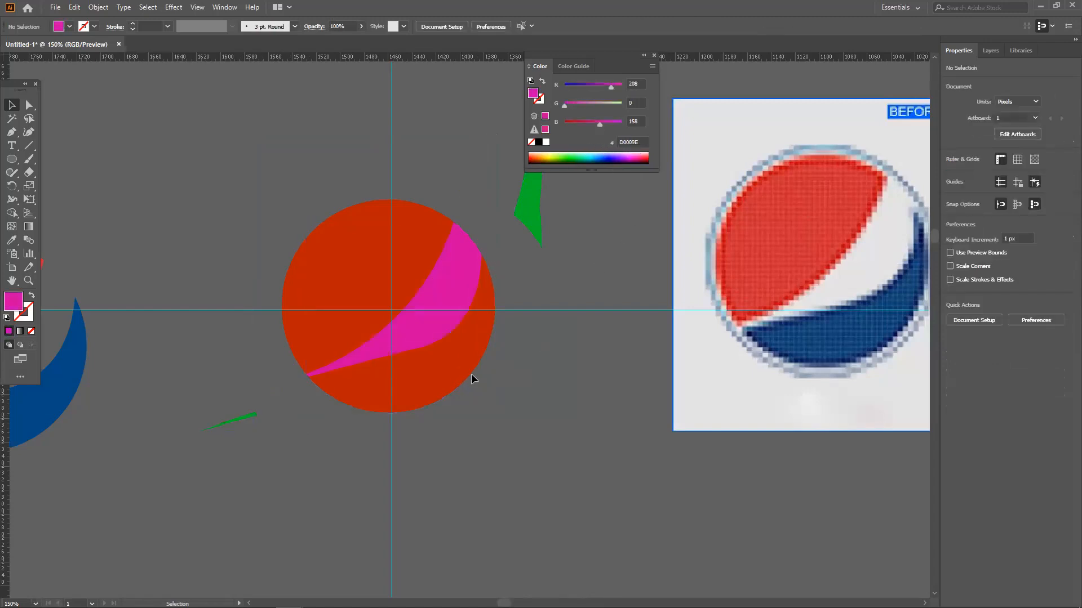
# Step: Recolor the magenta swoosh band in the circle yellow and the circle's lower red segment blue (#3400E7)
pyautogui.click(438, 273)
pyautogui.click(551, 154)
pyautogui.click(547, 155)
pyautogui.click(459, 381)
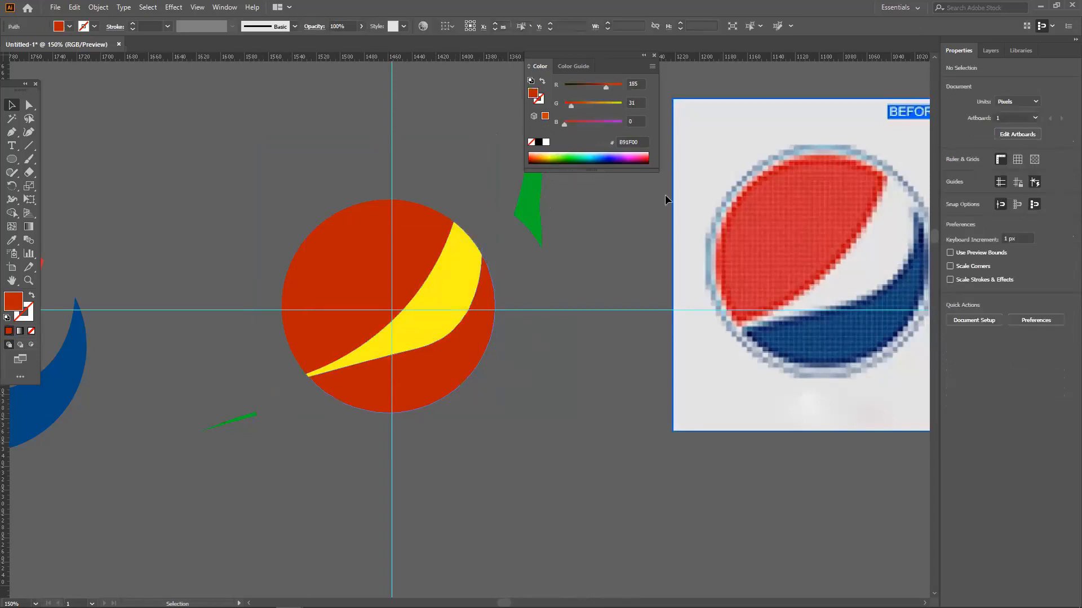
pyautogui.click(613, 158)
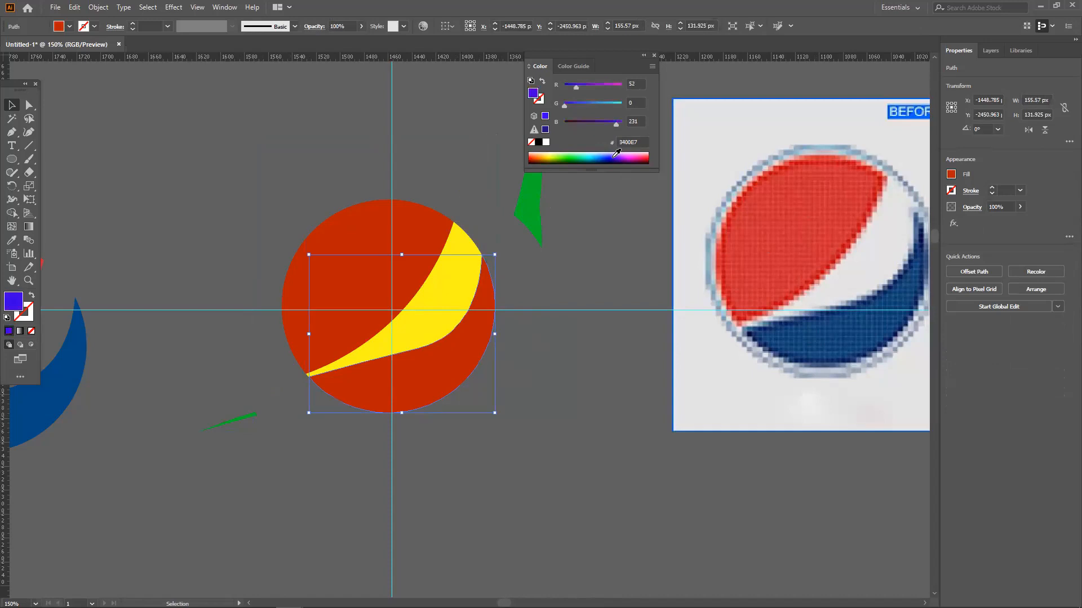
pyautogui.click(573, 272)
pyautogui.moveTo(543, 334); pyautogui.dragTo(670, 364)
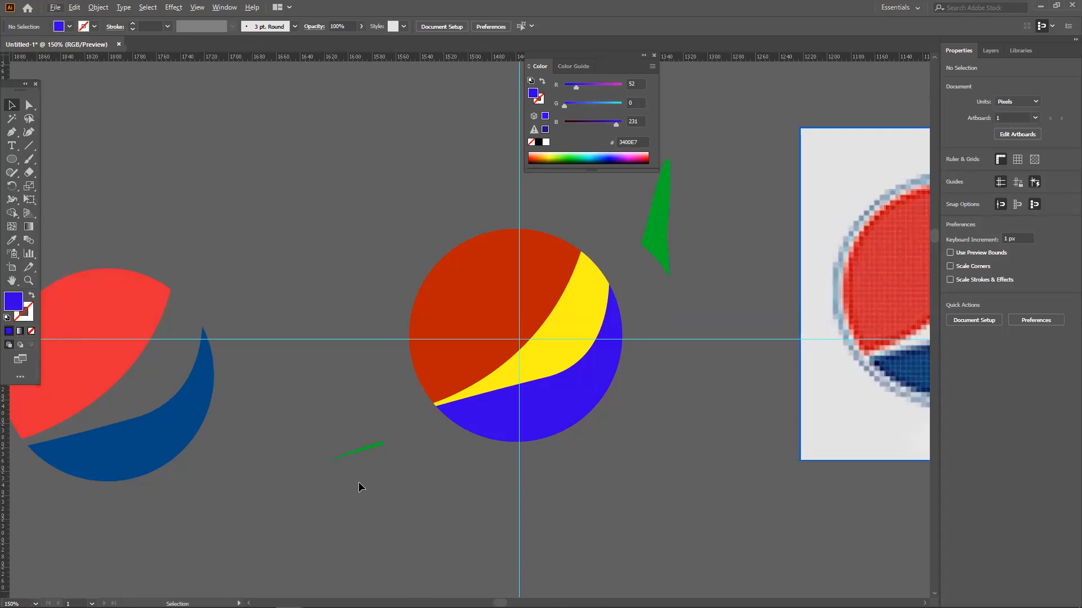
# Step: Show the document grid and set the opacity of the circle's upper red segment to 50%
pyautogui.rightClick(304, 167)
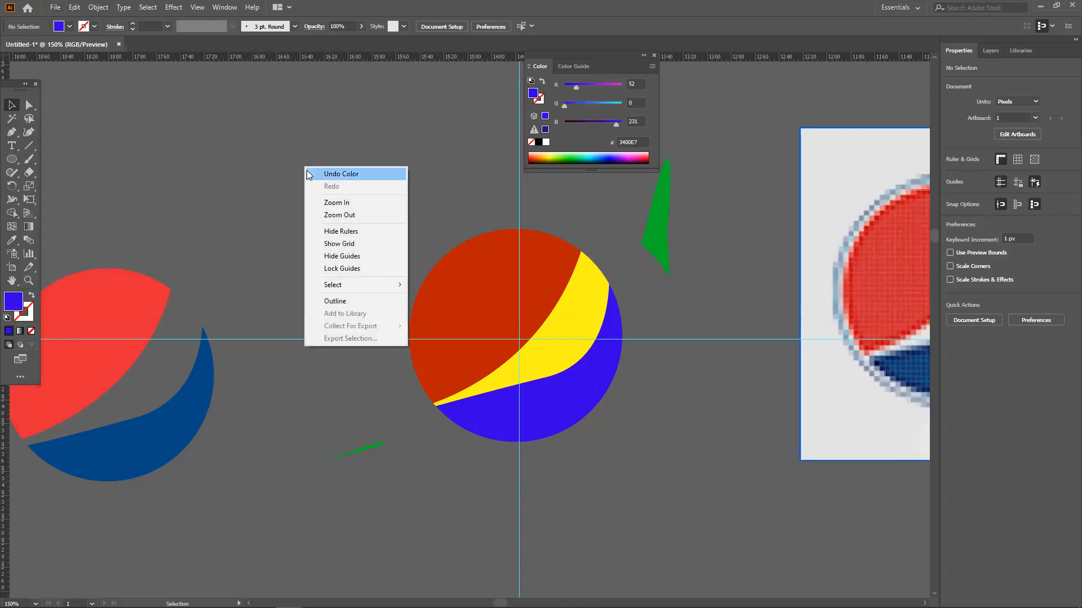
pyautogui.click(337, 244)
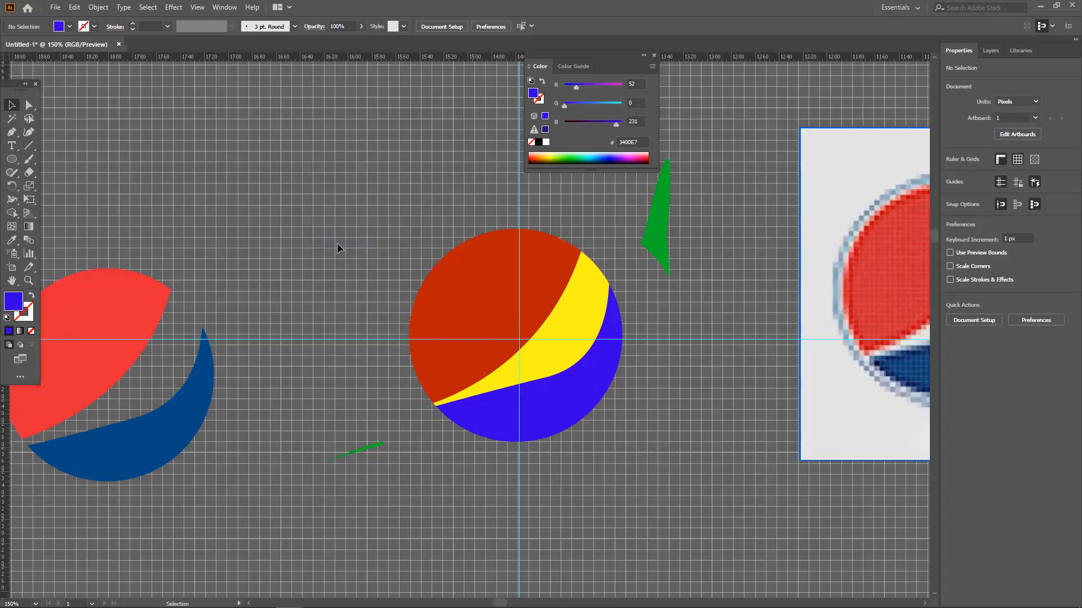
pyautogui.click(513, 280)
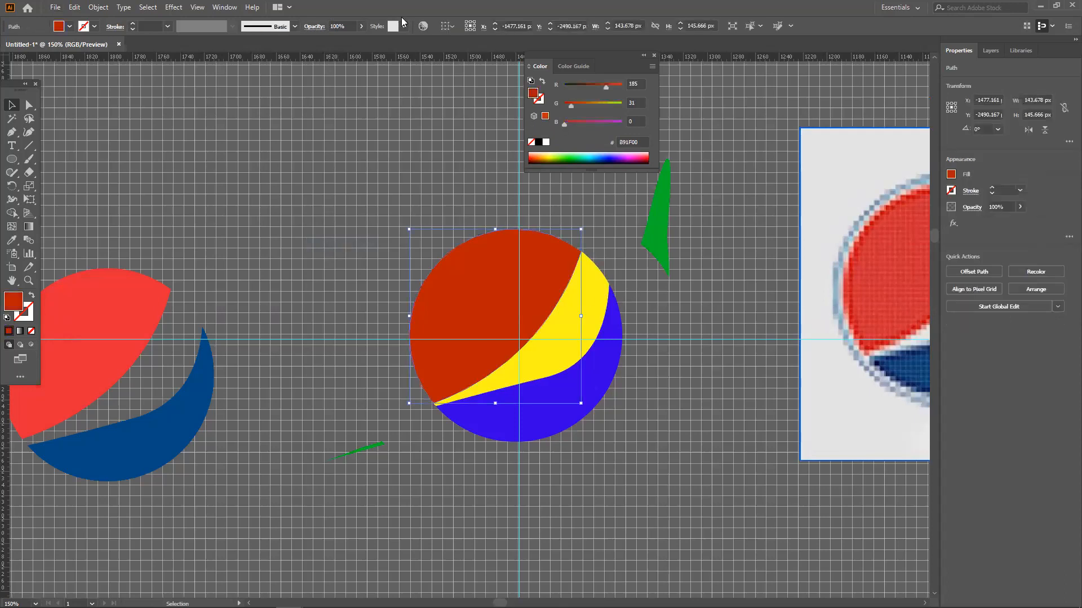
pyautogui.click(338, 40)
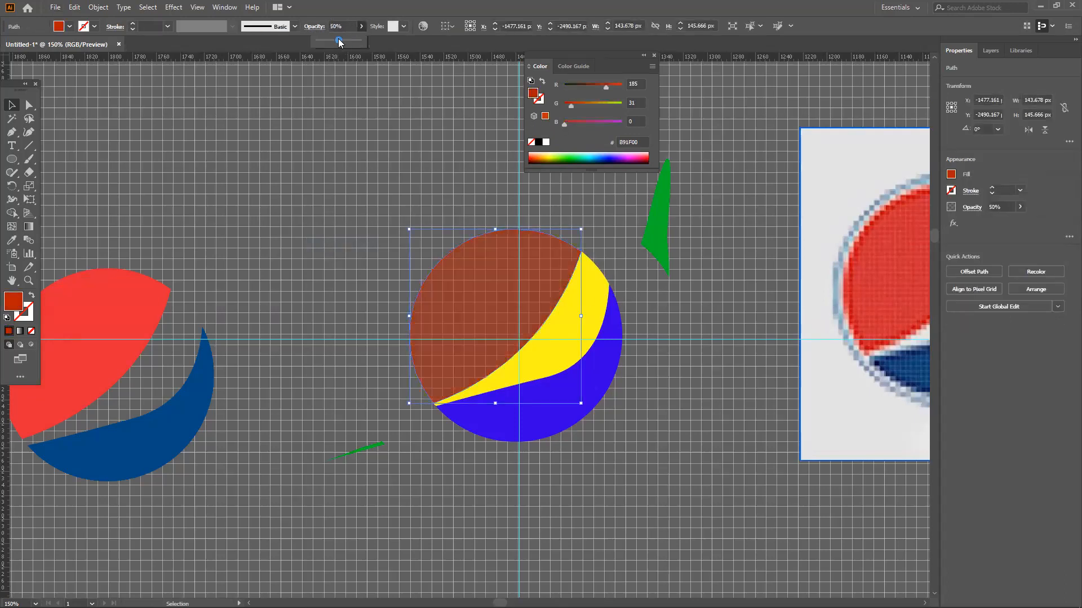
pyautogui.click(299, 158)
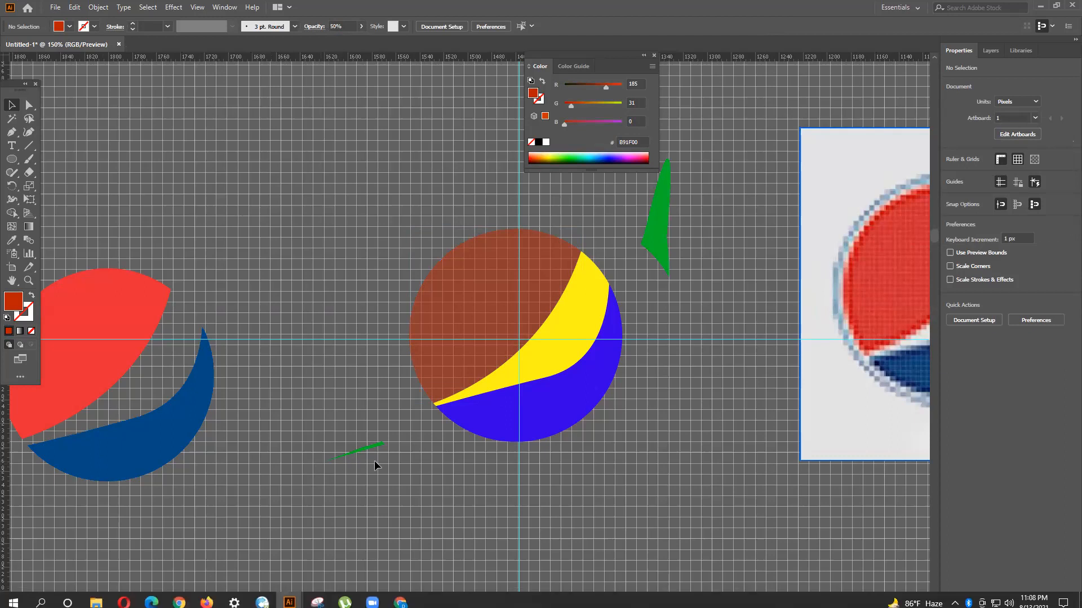
# Step: Hide the guides and the grid in the document
pyautogui.rightClick(315, 382)
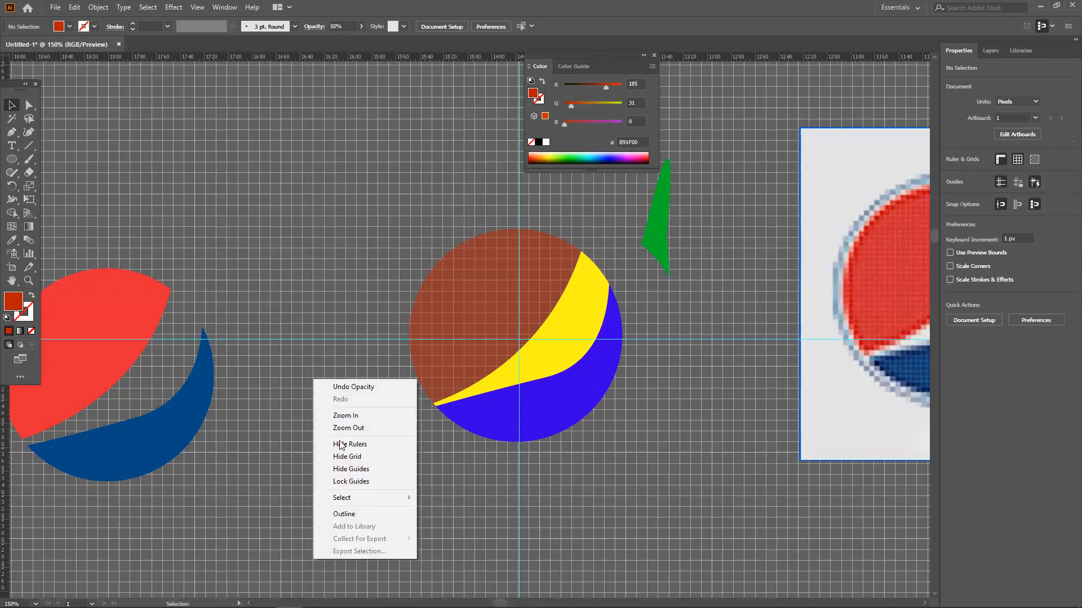
pyautogui.click(359, 467)
pyautogui.rightClick(338, 396)
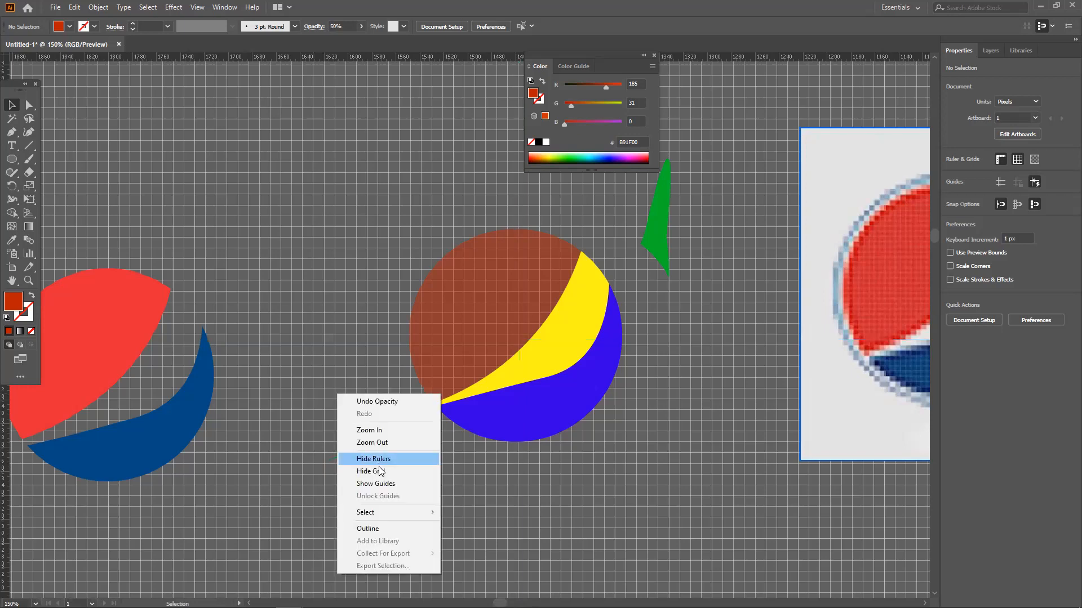
pyautogui.click(381, 472)
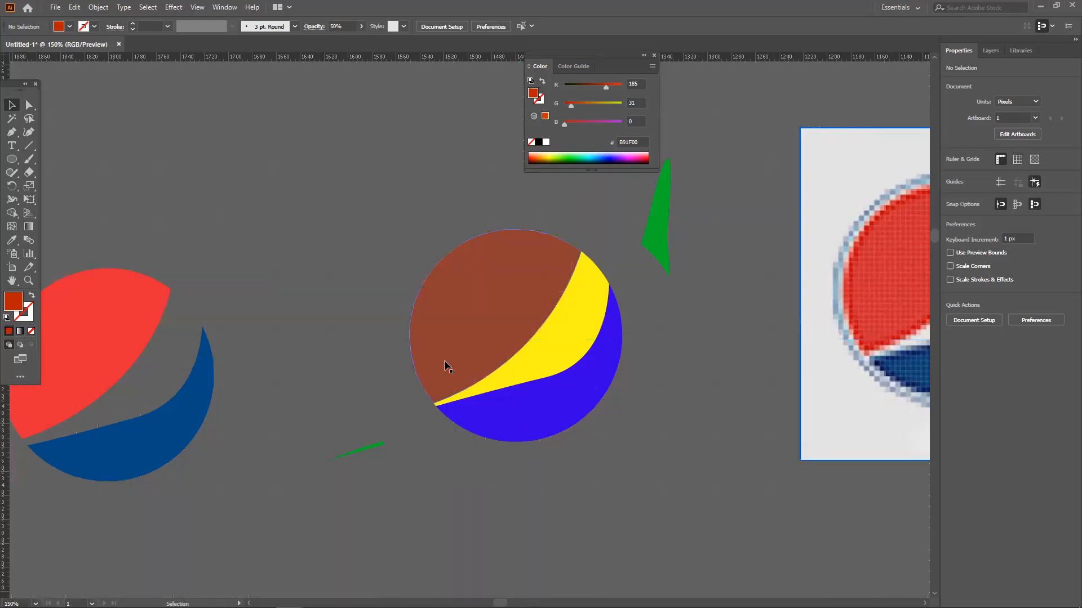
# Step: Examine the before-and-after Pepsi logo comparison, the cyan cat outline and the WHUT logo
pyautogui.scroll(1, 467, 360)
pyautogui.scroll(-2, 665, 417)
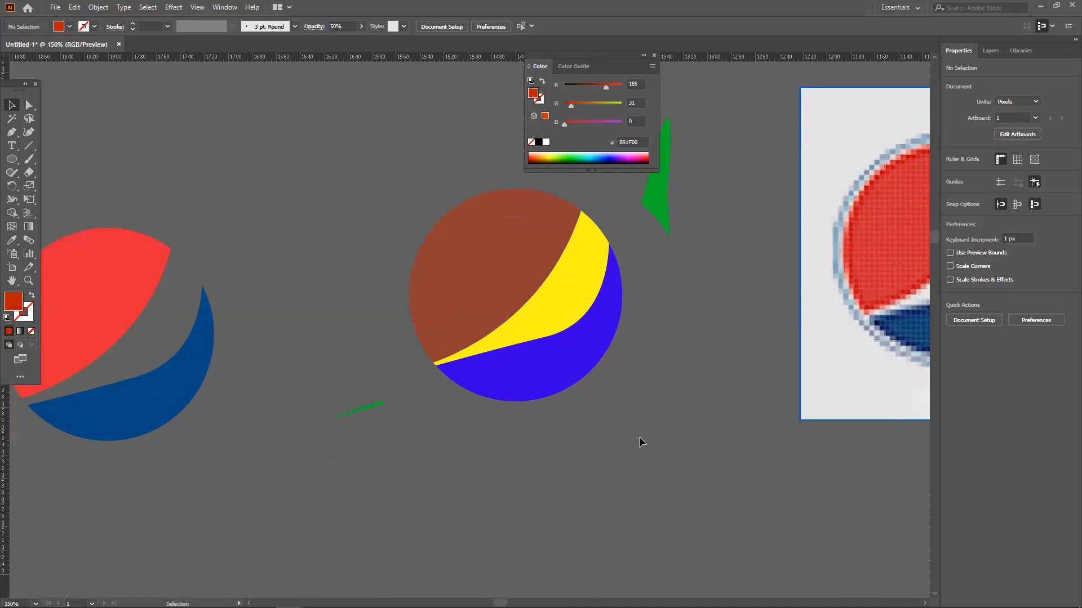
pyautogui.scroll(-3, 639, 437)
pyautogui.moveTo(669, 396); pyautogui.dragTo(322, 359)
pyautogui.moveTo(448, 412); pyautogui.dragTo(449, 277)
pyautogui.scroll(2, 456, 350)
pyautogui.scroll(-1, 460, 373)
pyautogui.moveTo(460, 373); pyautogui.dragTo(361, 394)
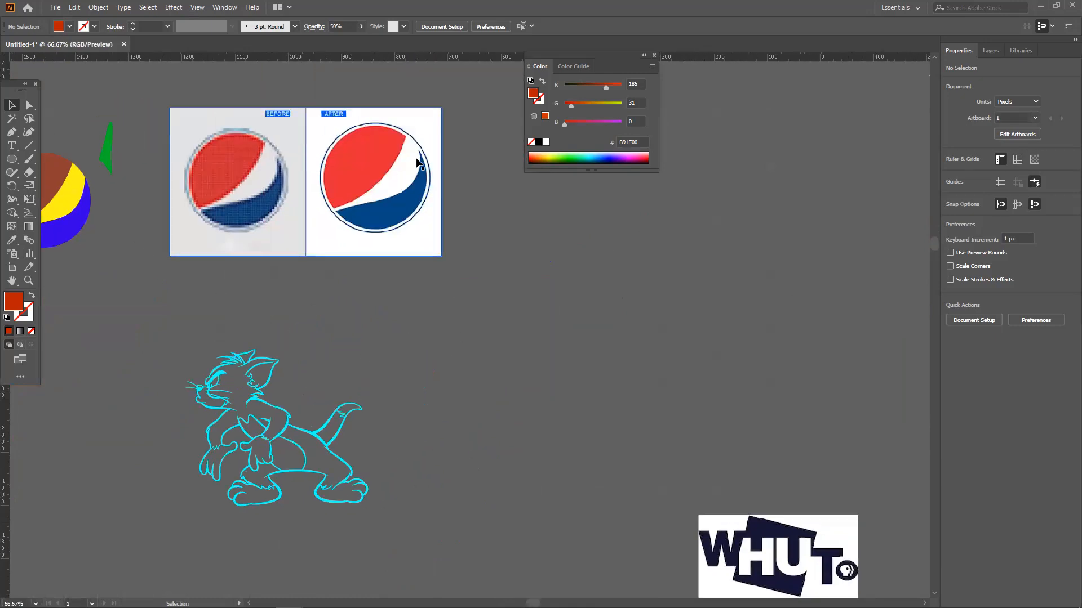
pyautogui.scroll(-1, 406, 180)
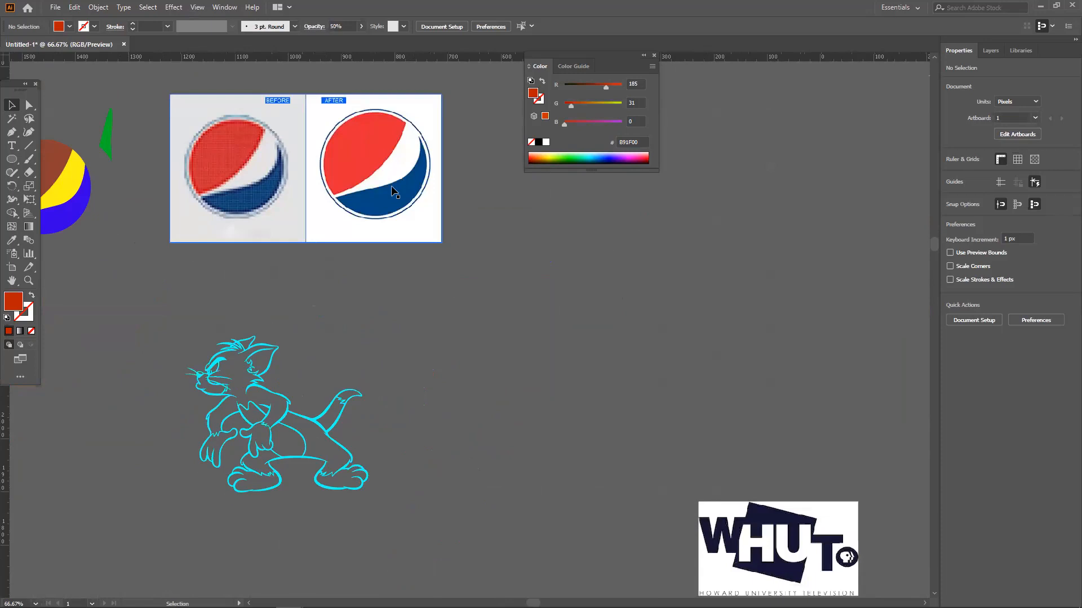
pyautogui.scroll(-1, 391, 197)
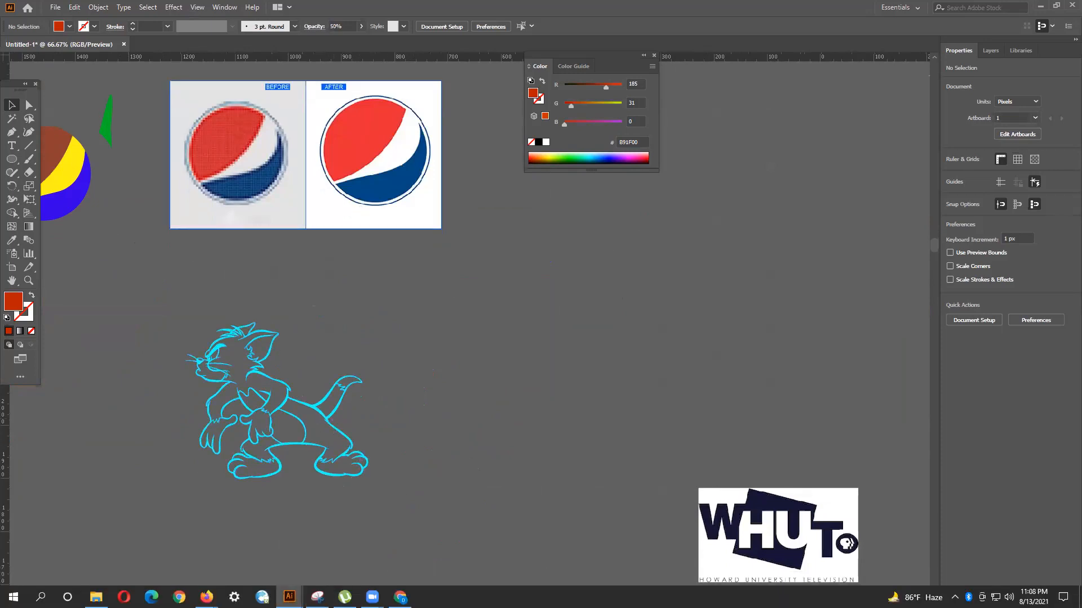
pyautogui.scroll(-6, 360, 389)
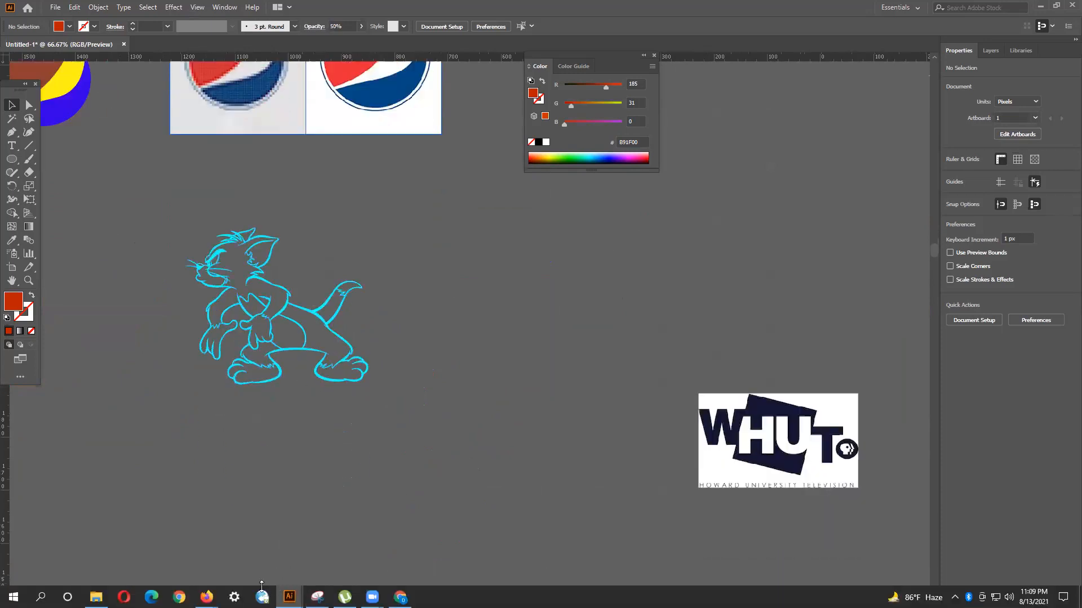
# Step: Switch to Firefox and search Google Images for "tom and jerry sketch" in a new tab
pyautogui.moveTo(207, 597)
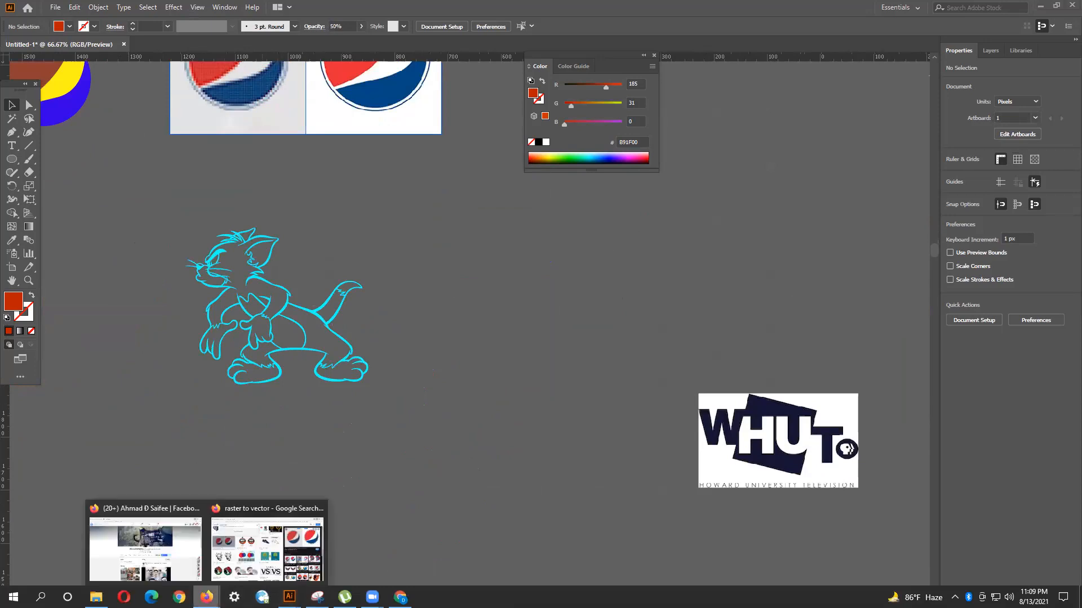
pyautogui.click(229, 563)
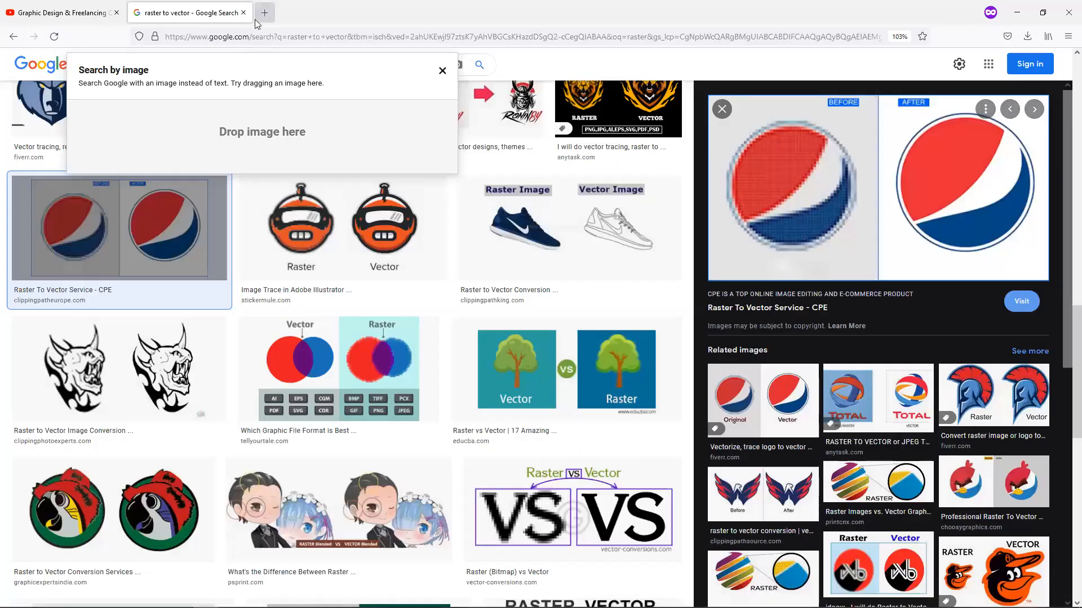
pyautogui.click(264, 13)
pyautogui.click(223, 38)
pyautogui.write('tom ')
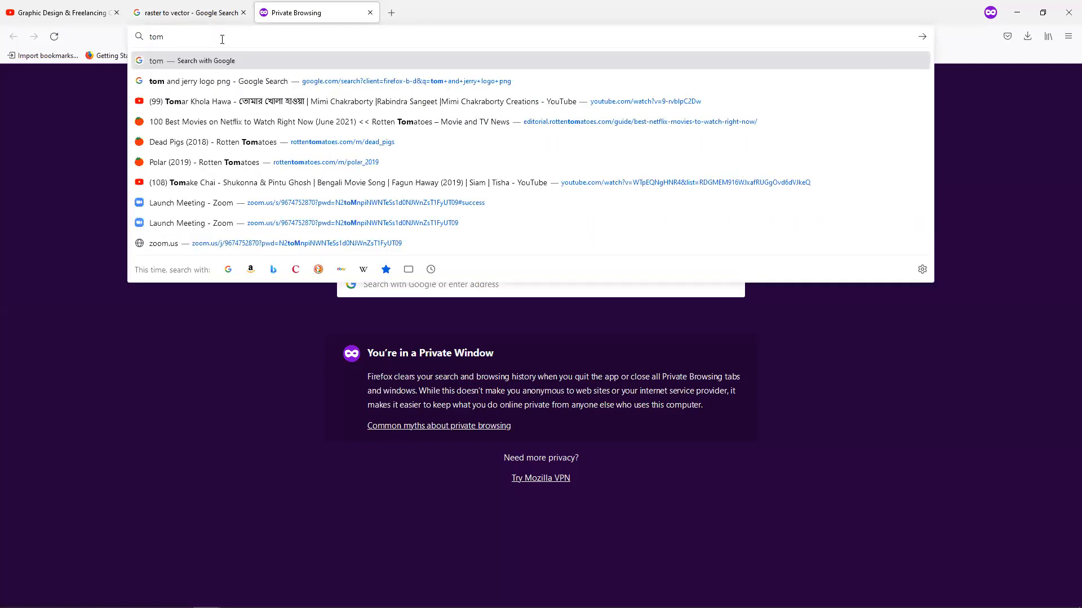
pyautogui.write('and j')
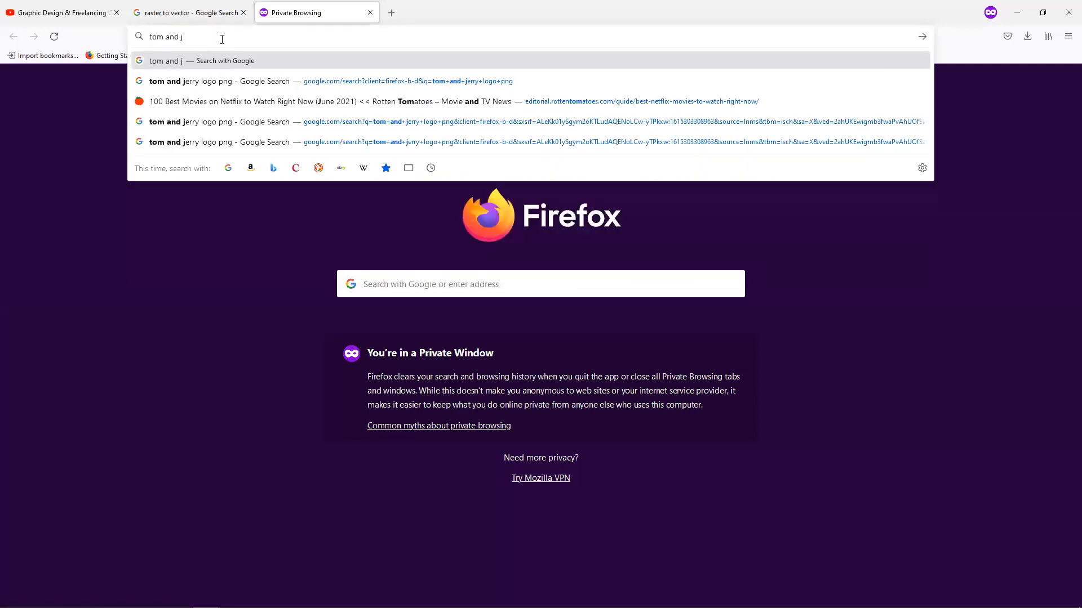
pyautogui.write('erry')
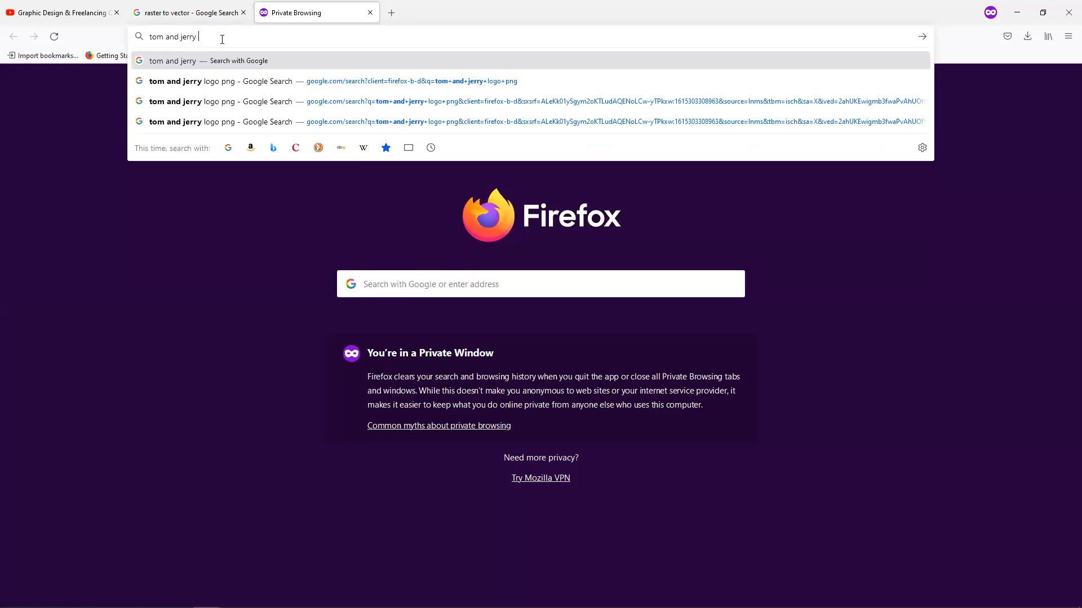
pyautogui.write(' sket')
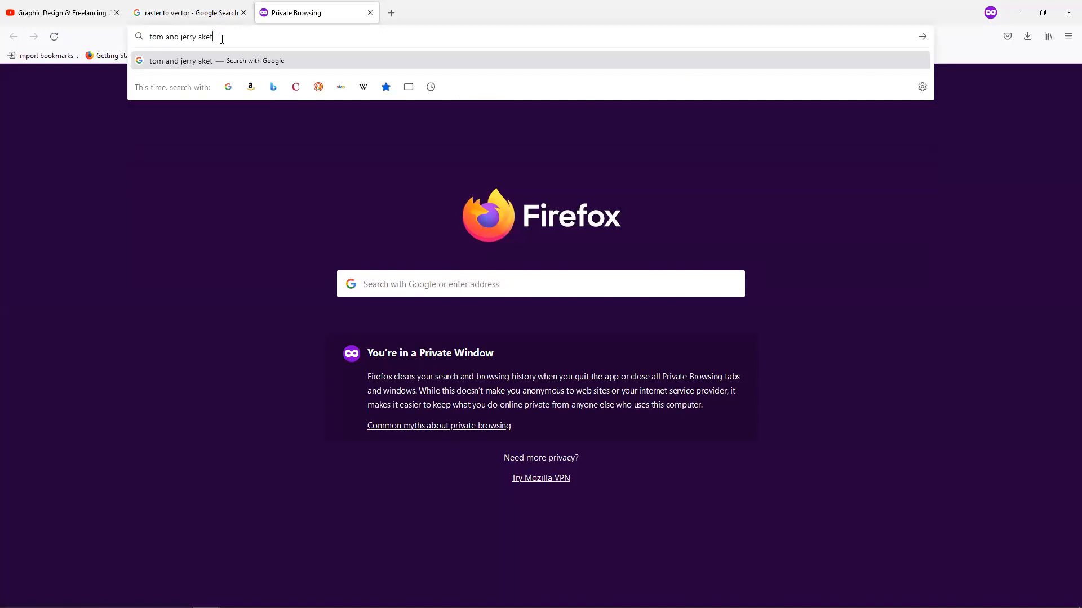
pyautogui.write('ch')
pyautogui.press('Return')
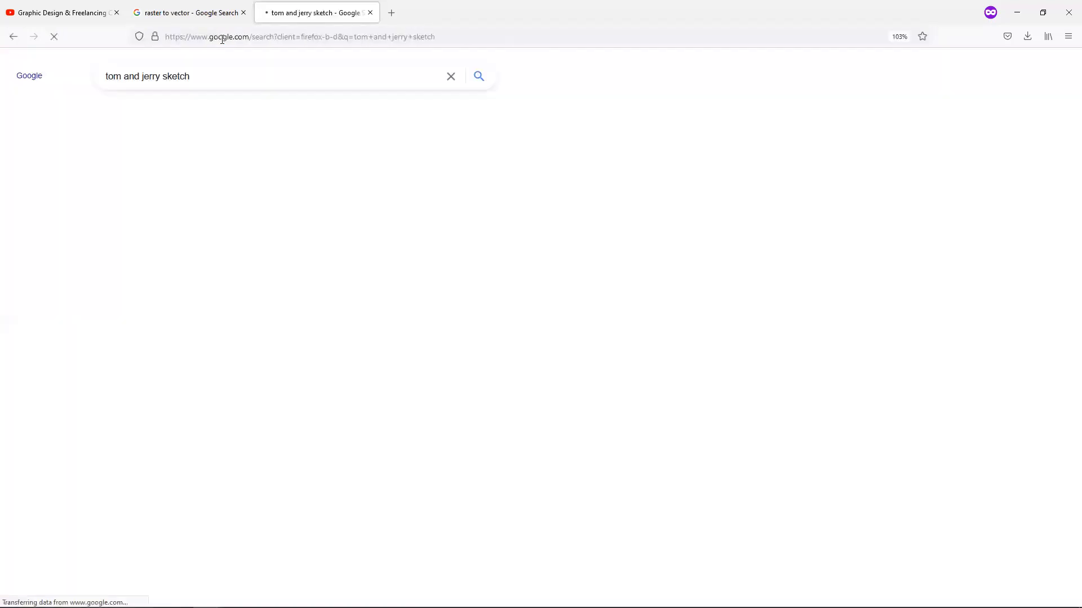
pyautogui.click(166, 113)
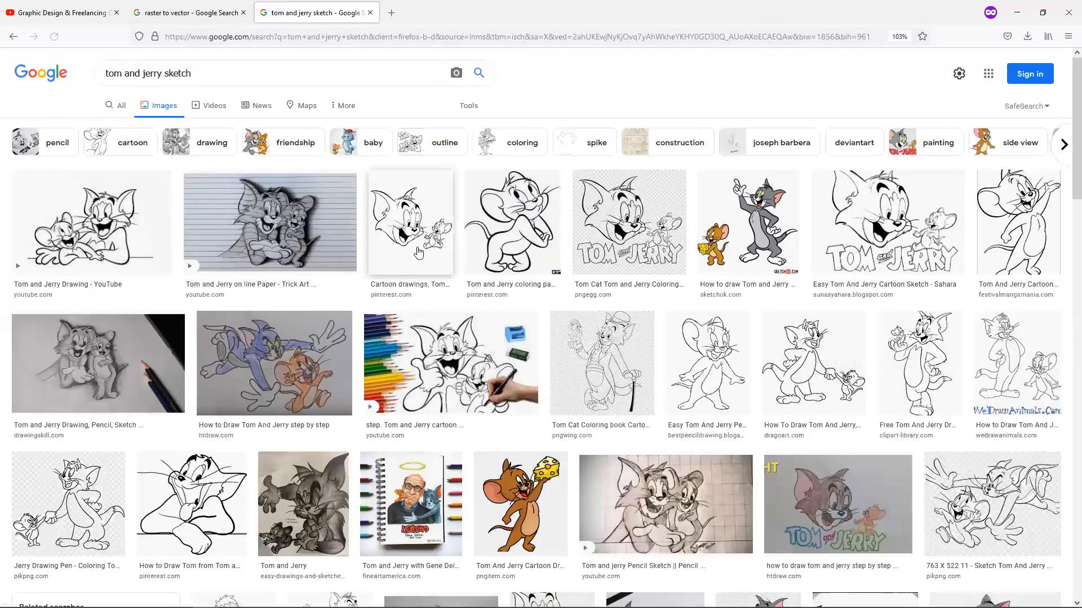
# Step: Preview several line-art and pencil sketches of Tom and Jerry from the image results and related images
pyautogui.click(446, 247)
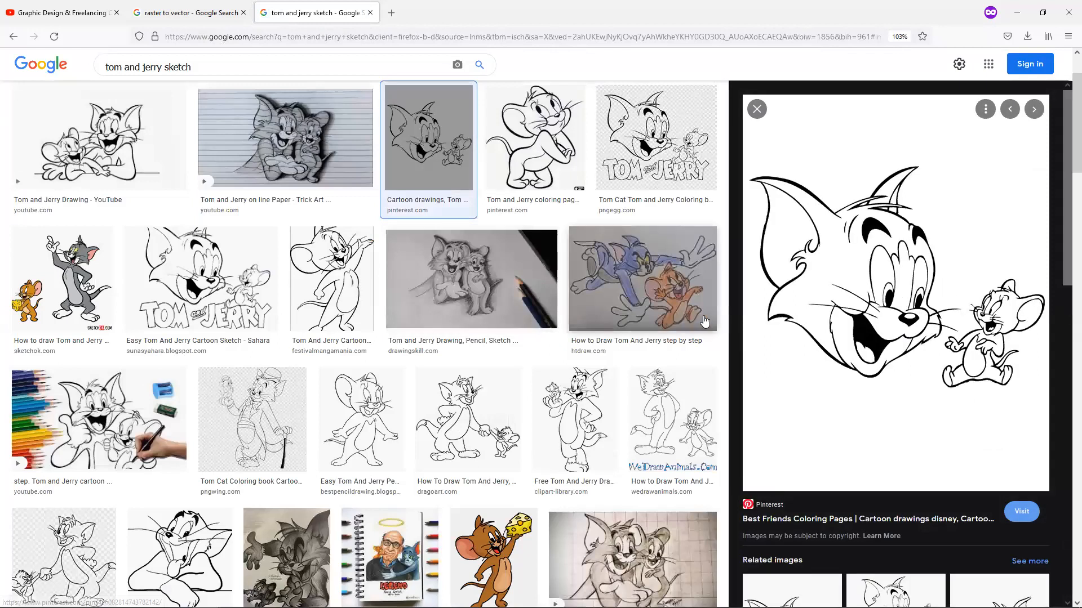
pyautogui.click(443, 304)
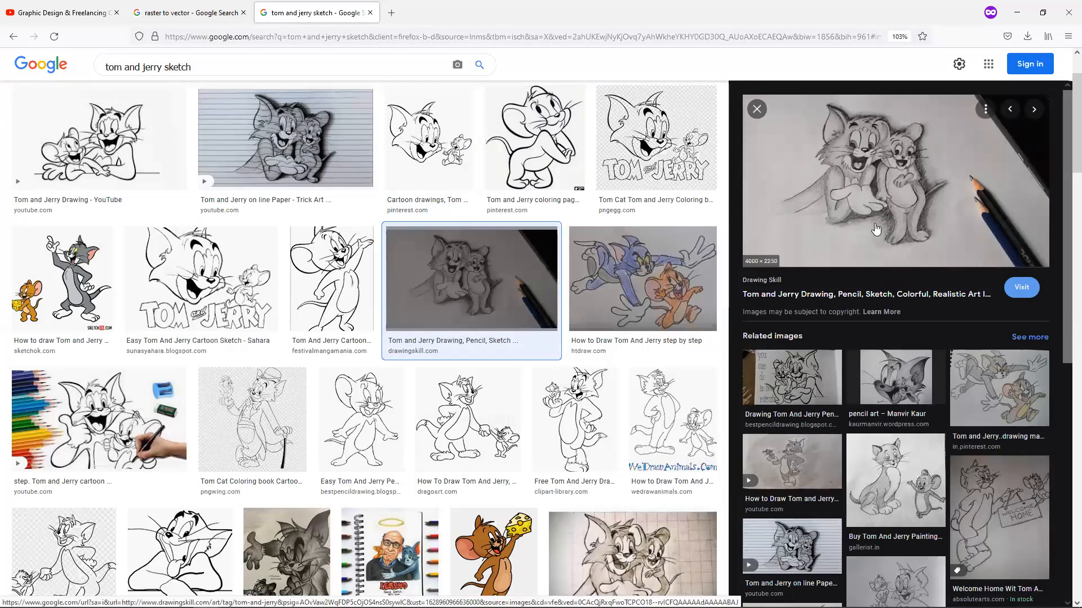
pyautogui.scroll(-2, 876, 231)
pyautogui.scroll(-2, 879, 237)
pyautogui.scroll(-2, 907, 451)
pyautogui.click(909, 479)
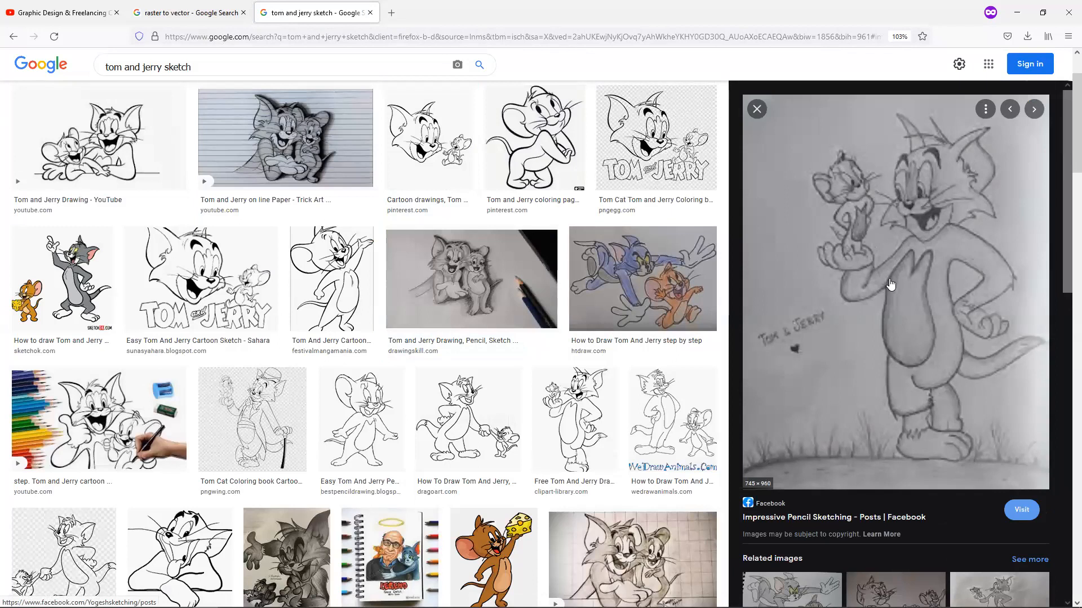
pyautogui.scroll(-5, 890, 284)
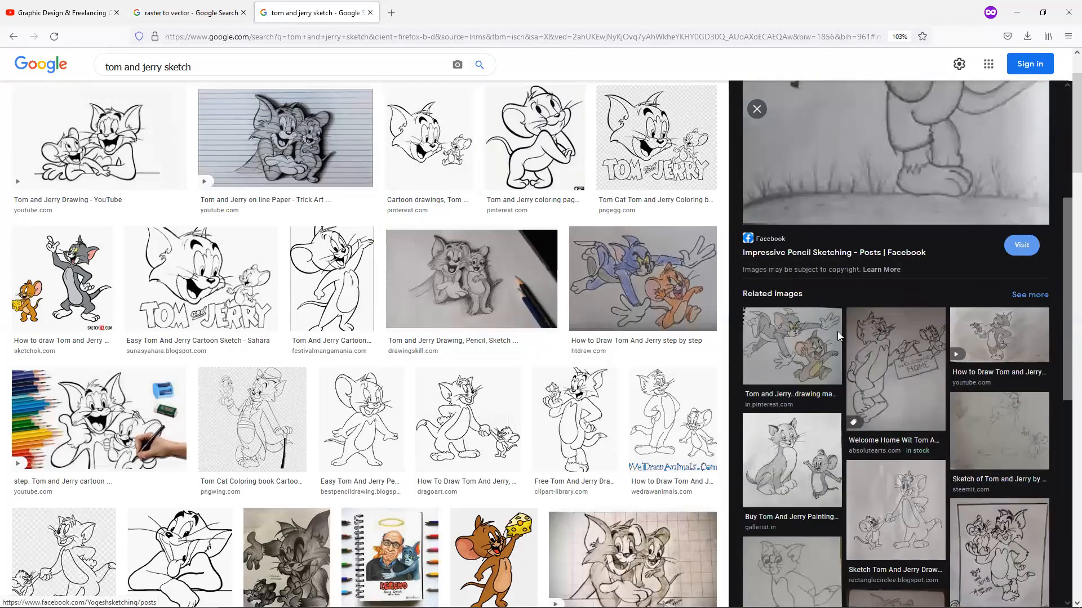
pyautogui.click(838, 336)
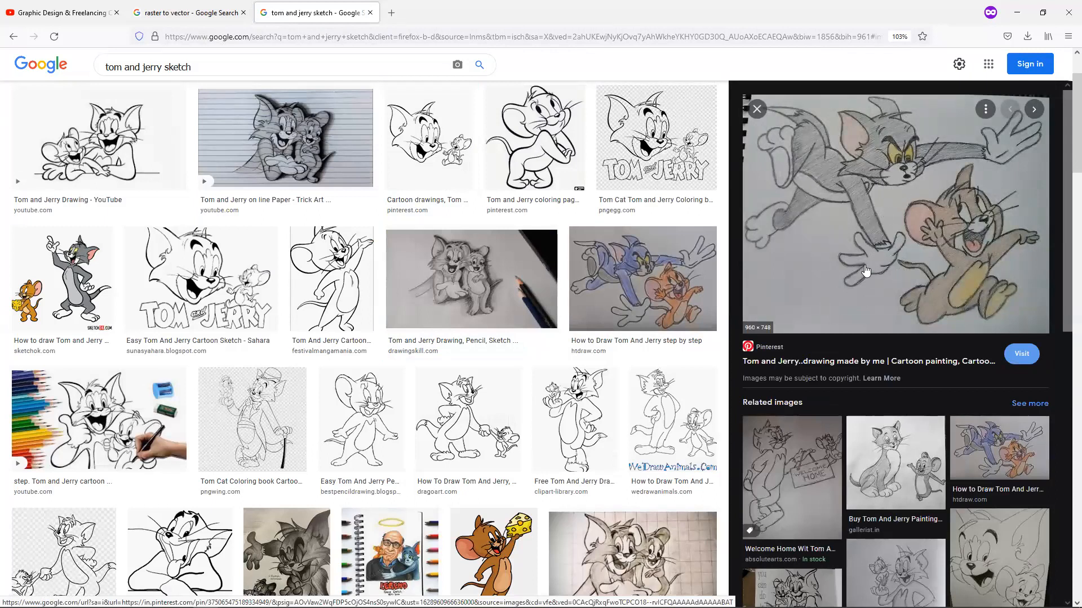
pyautogui.scroll(-1, 863, 270)
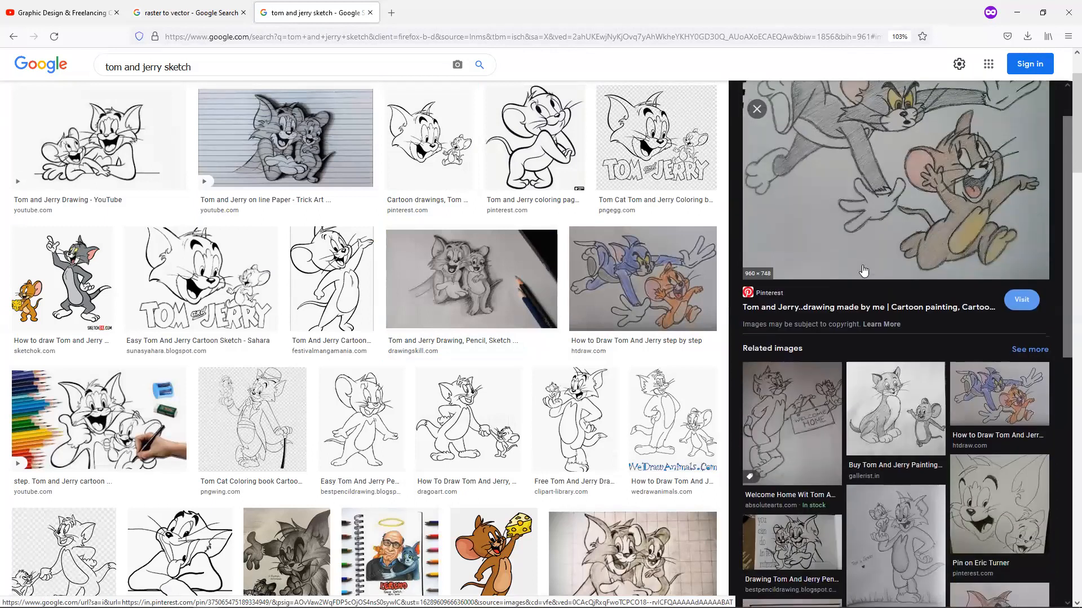
pyautogui.click(907, 419)
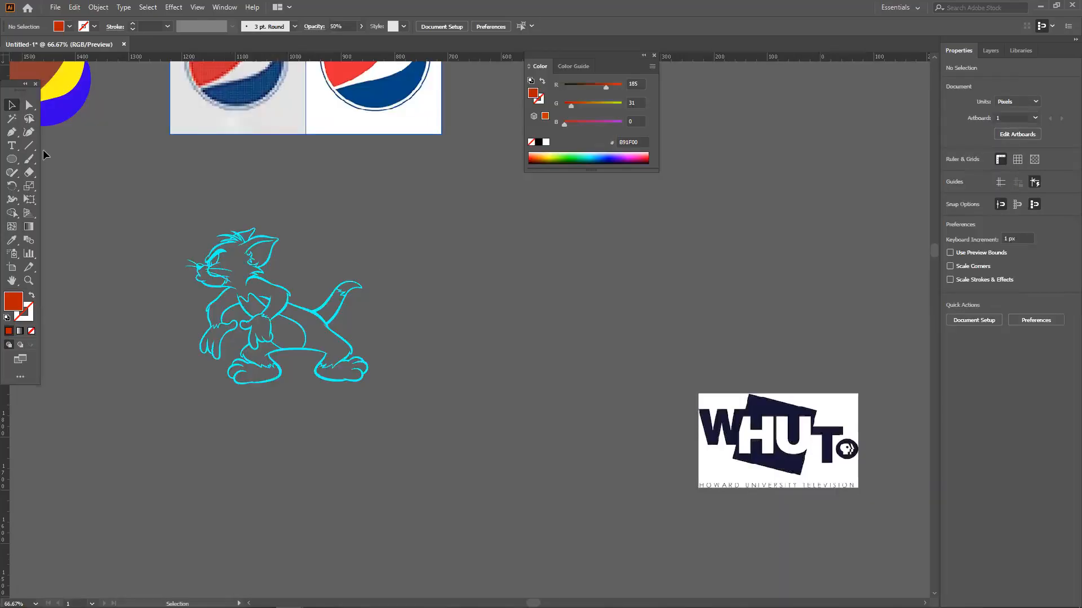
# Step: Back in Illustrator, draw a long, thin curved red shape with the Pen tool beside the cat outline and delete it
pyautogui.click(12, 134)
pyautogui.moveTo(416, 252); pyautogui.dragTo(599, 241)
pyautogui.click(663, 247)
pyautogui.moveTo(737, 250); pyautogui.dragTo(801, 238)
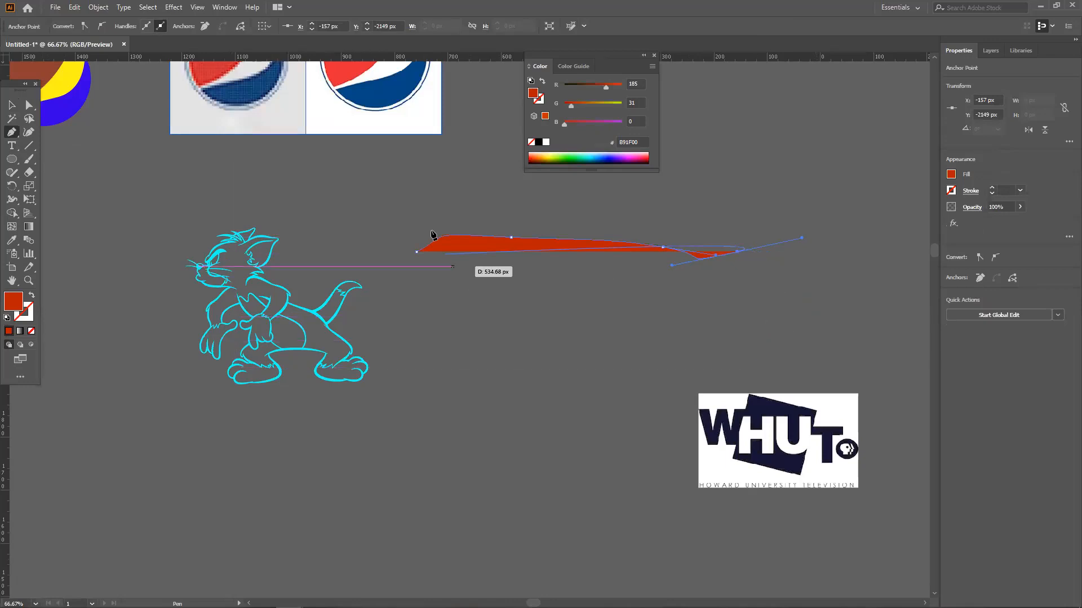
pyautogui.click(10, 105)
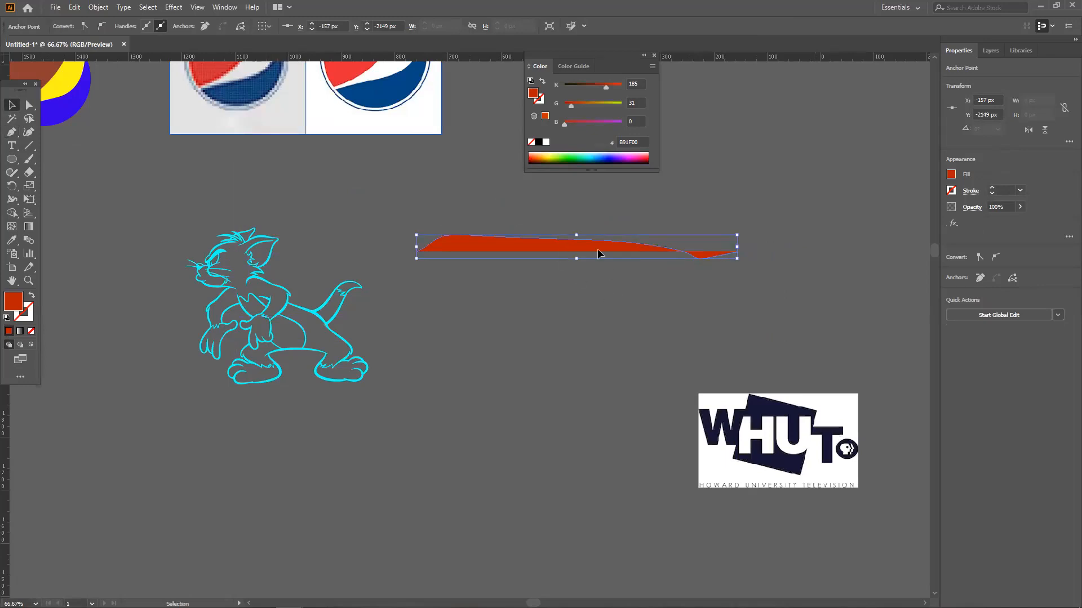
pyautogui.moveTo(553, 248); pyautogui.dragTo(604, 249)
pyautogui.press('Delete')
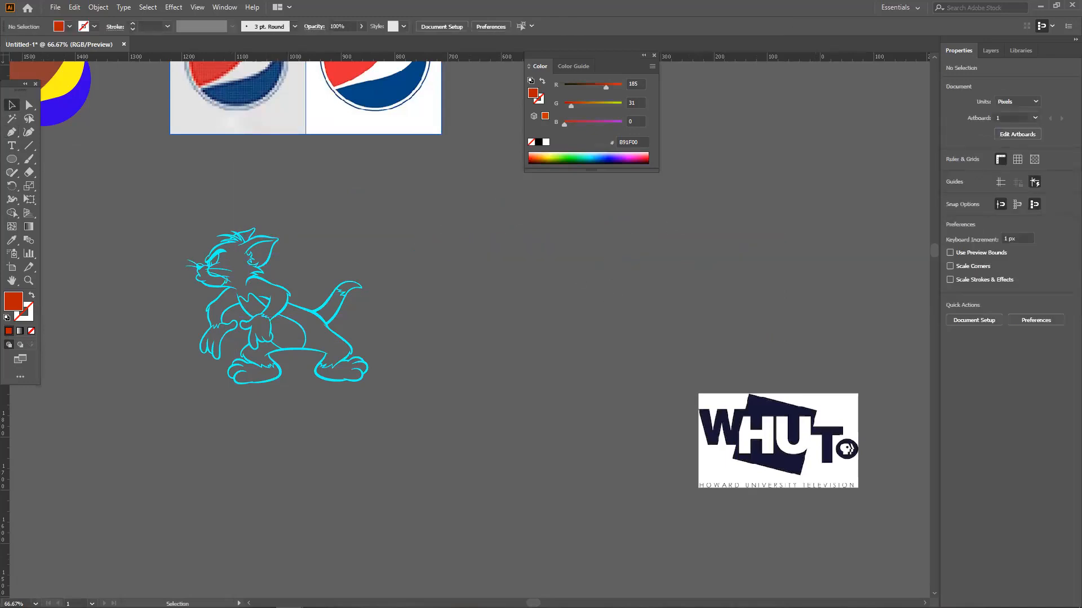
pyautogui.moveTo(372, 603)
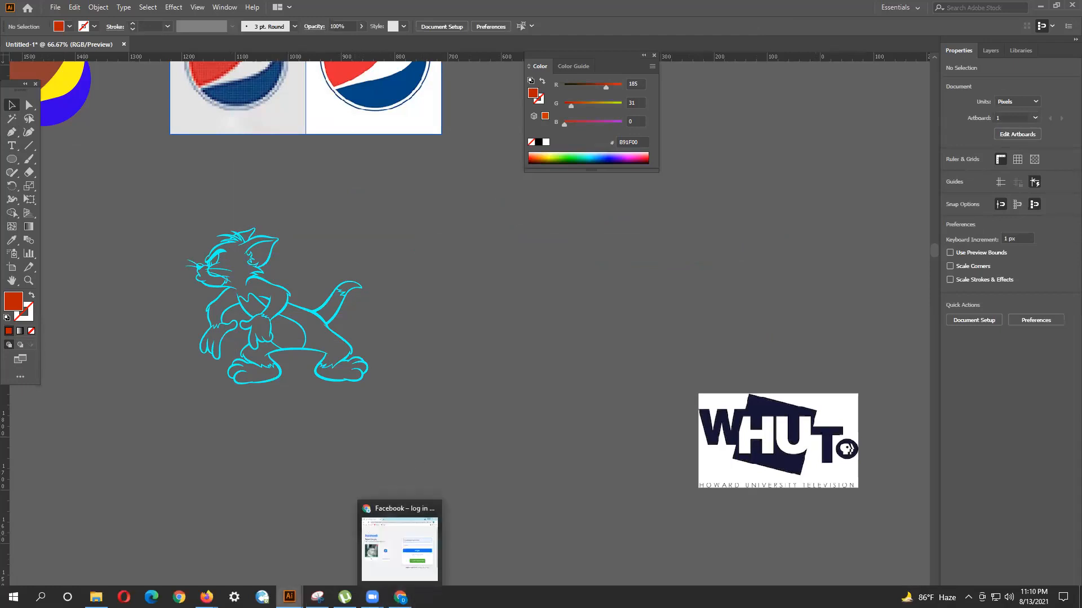
# Step: Switch to Firefox, open the pencil sketch of Jerry holding cheese from the related images, and copy it
pyautogui.moveTo(289, 596)
pyautogui.click(354, 569)
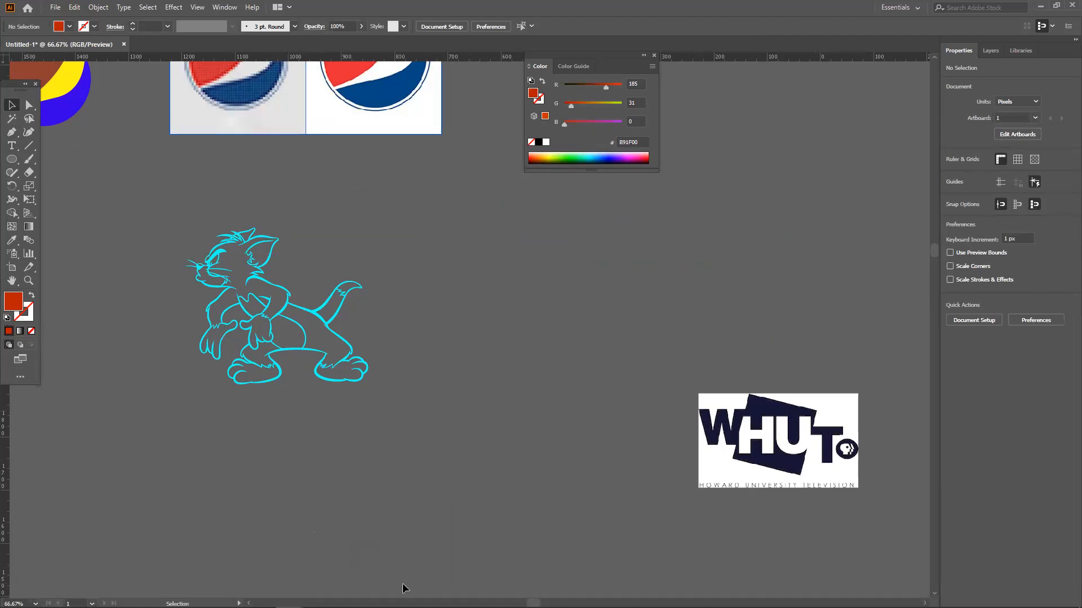
pyautogui.moveTo(403, 605)
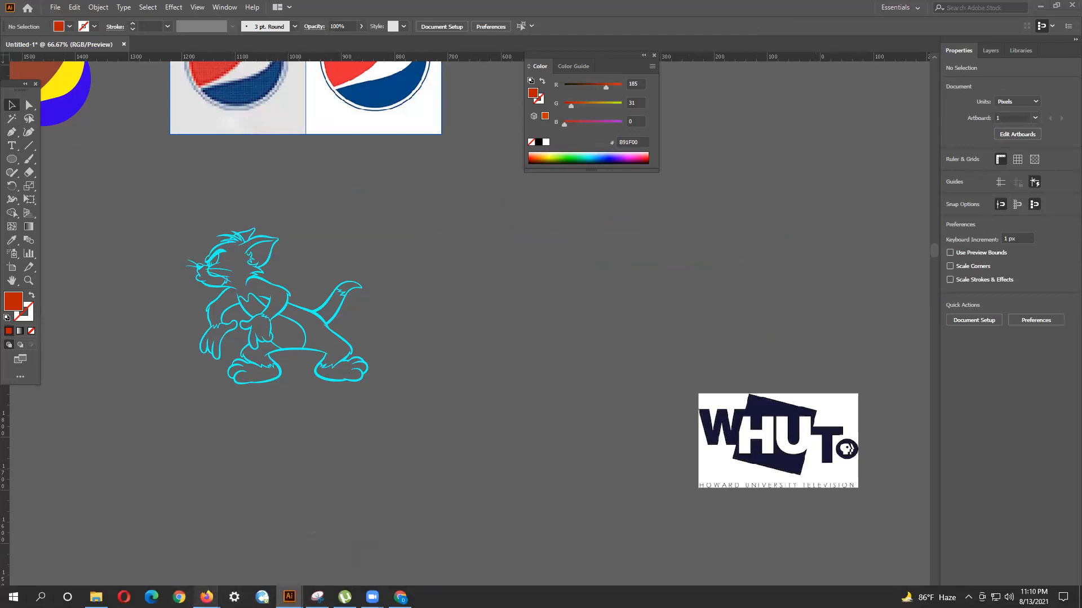
pyautogui.moveTo(206, 597)
pyautogui.click(276, 550)
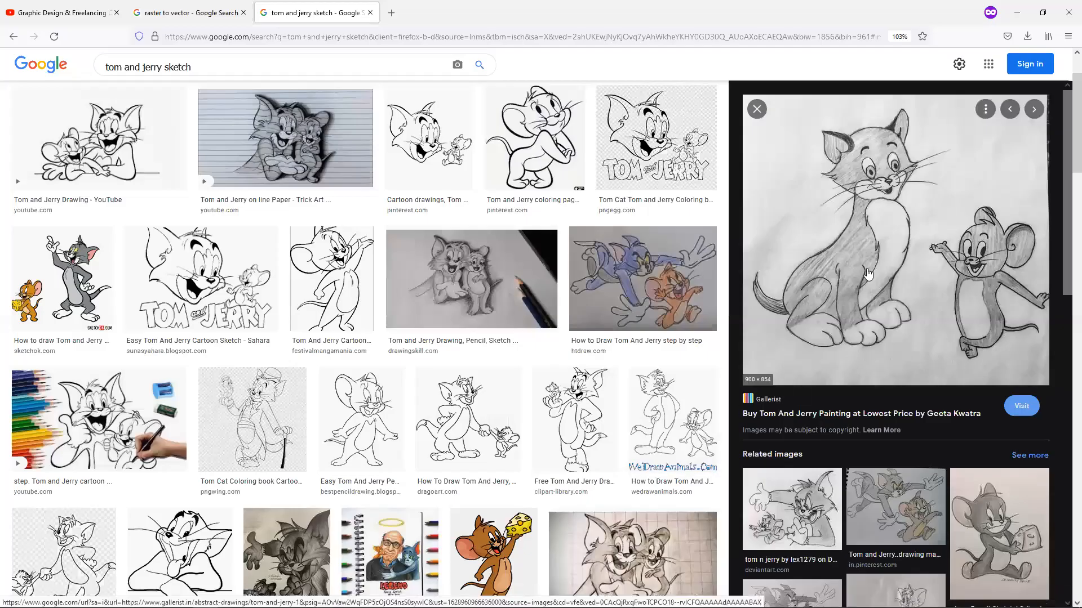
pyautogui.scroll(-1, 970, 287)
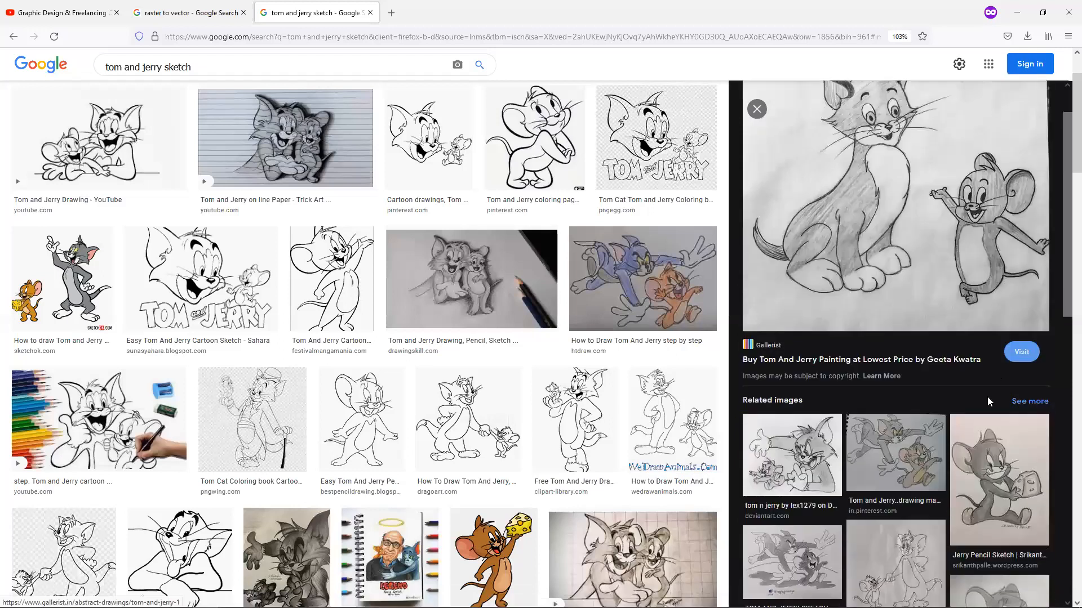
pyautogui.click(1006, 494)
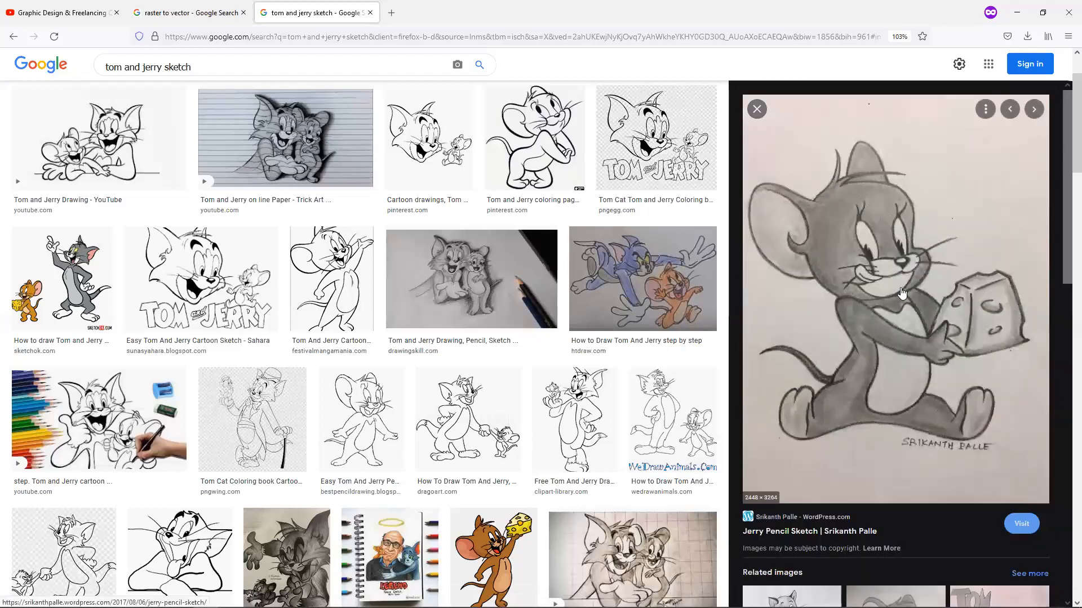
pyautogui.rightClick(822, 247)
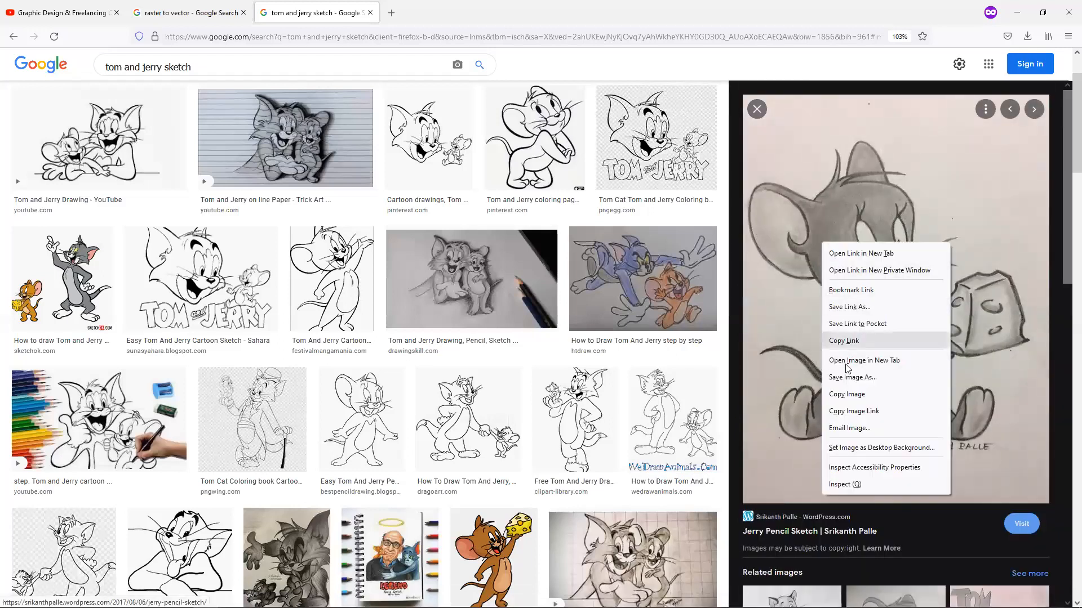
pyautogui.click(848, 394)
# Step: Back in Illustrator, paste the Jerry sketch and move it to the empty area away from the other artwork
pyautogui.click(1025, 6)
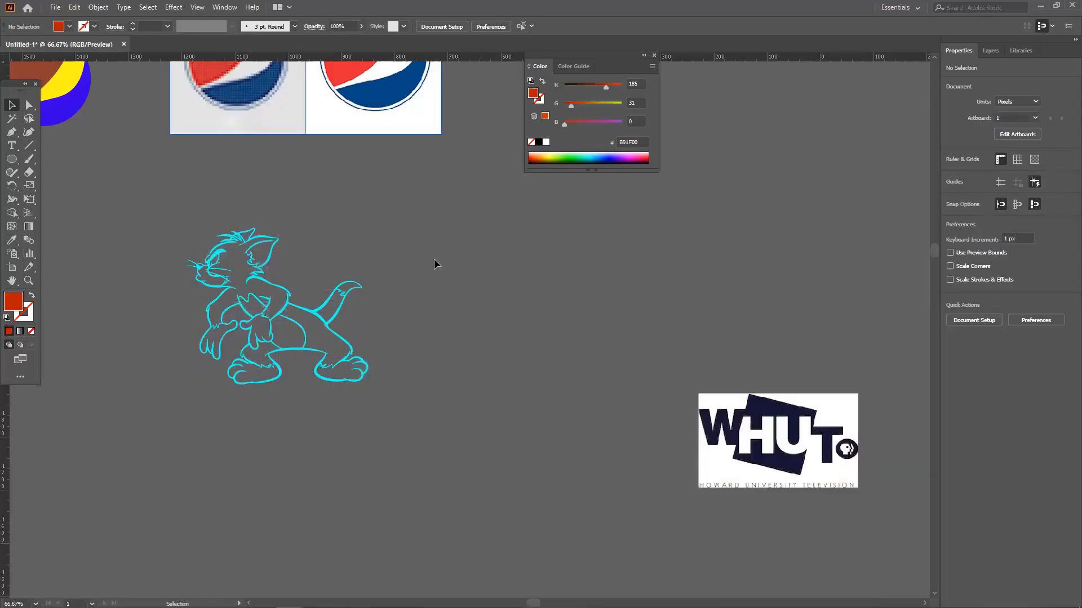
pyautogui.hotkey('ctrl', 'v')
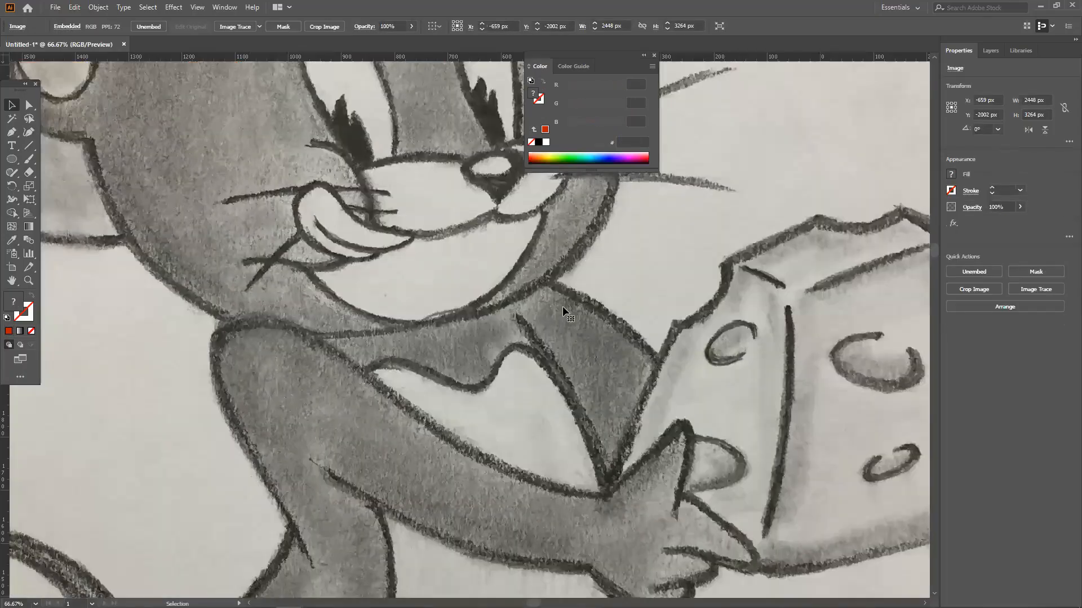
pyautogui.hotkey('ctrl', '-')
pyautogui.hotkey('ctrl', '-')
pyautogui.hotkey('ctrl', '-')
pyautogui.hotkey('ctrl', '-')
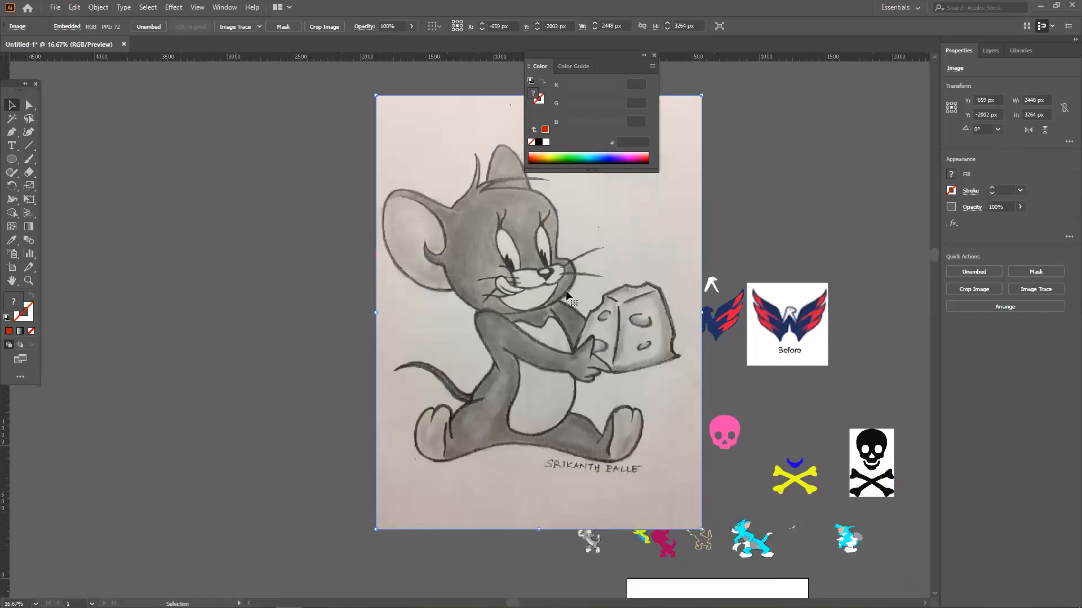
pyautogui.moveTo(566, 290); pyautogui.dragTo(254, 245)
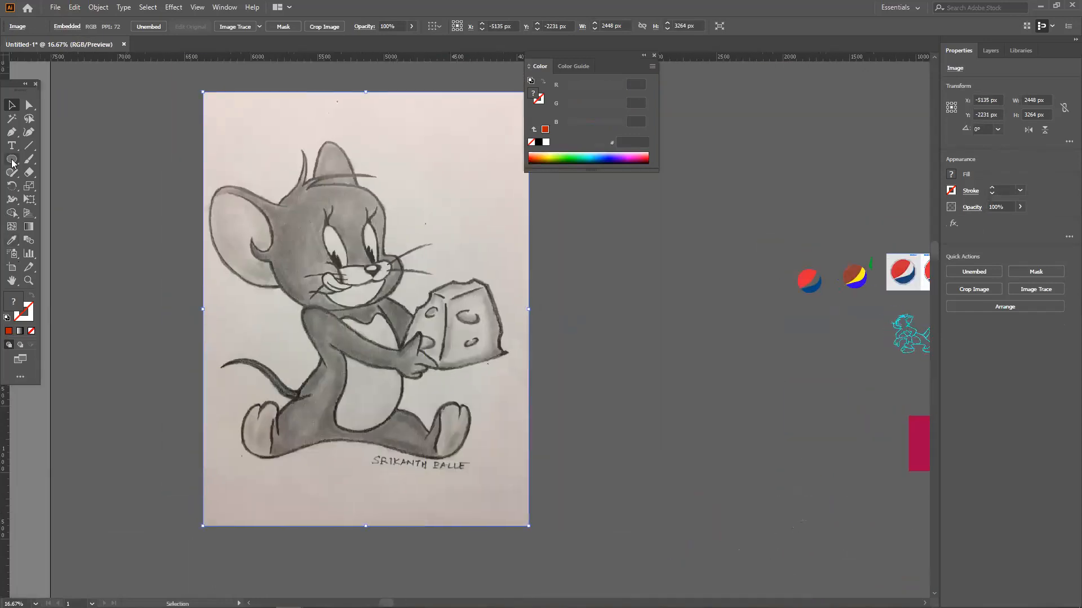
pyautogui.click(12, 132)
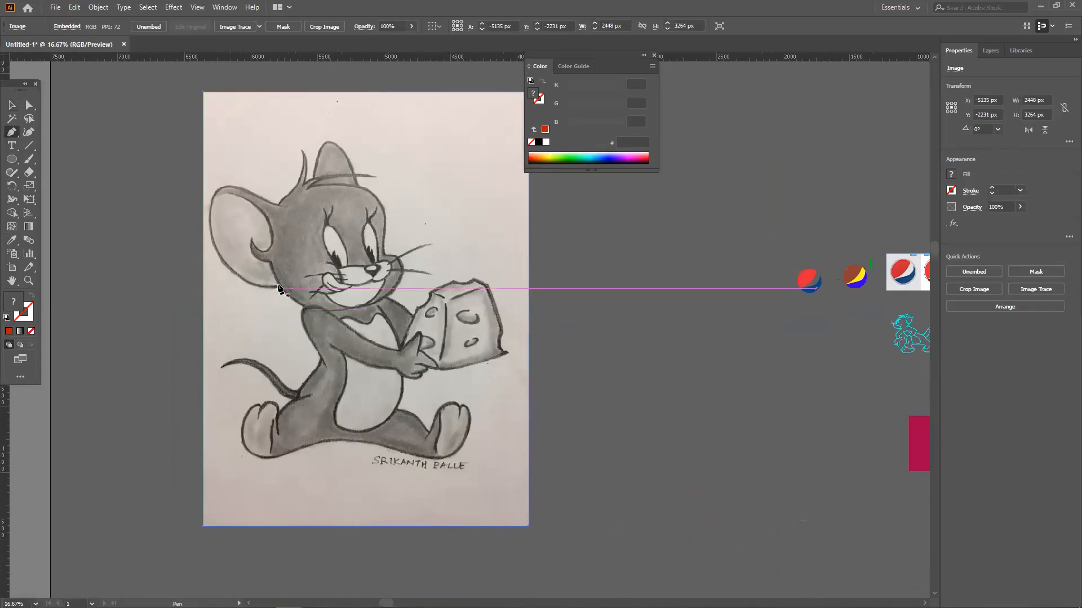
pyautogui.moveTo(276, 276); pyautogui.dragTo(274, 270)
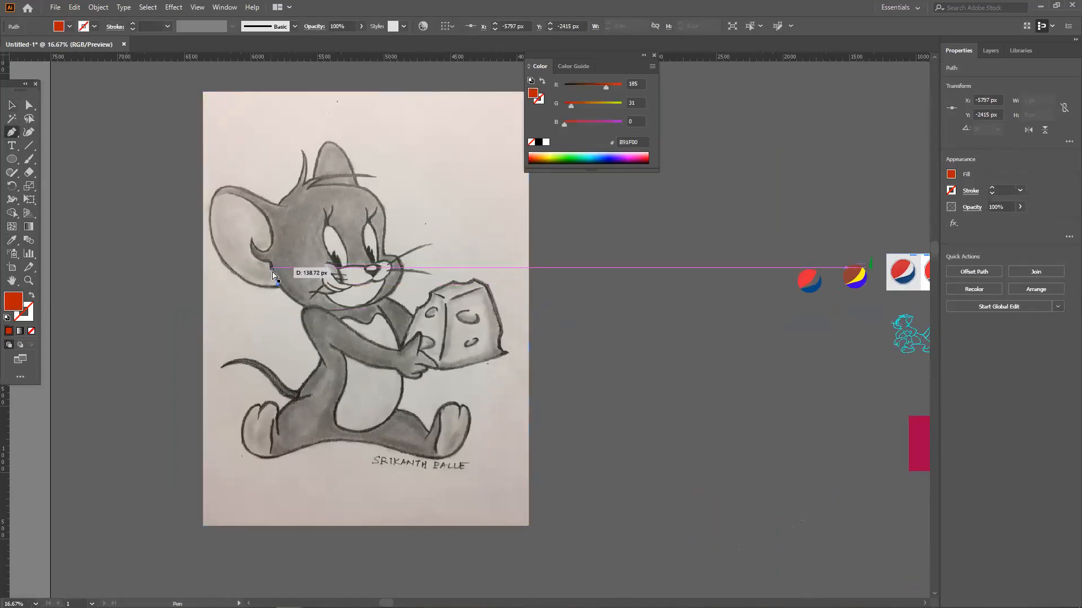
pyautogui.hotkey('ctrl', 'z')
pyautogui.click(277, 285)
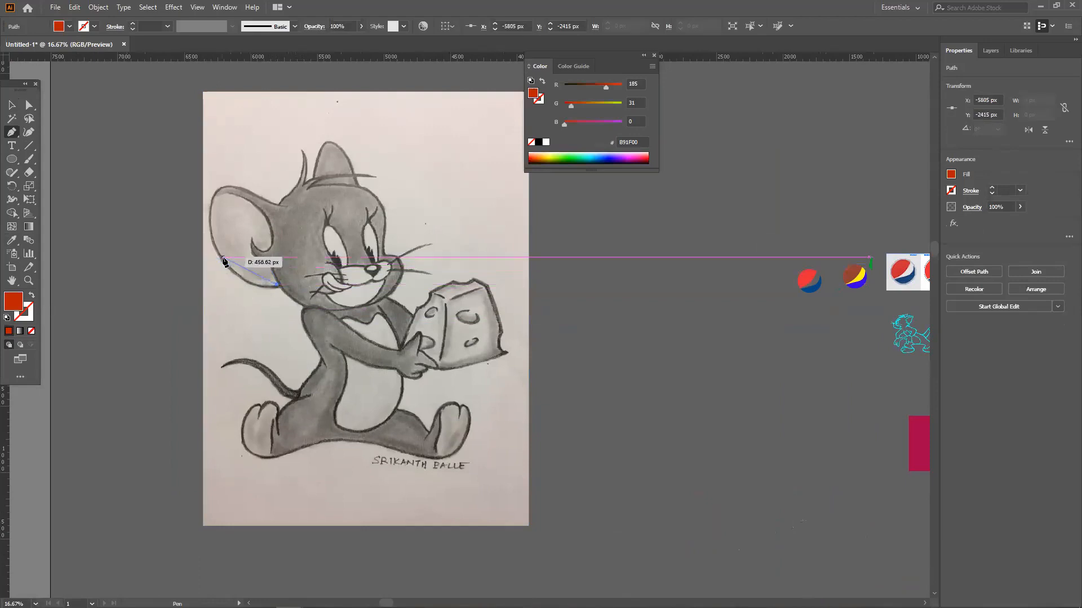
pyautogui.moveTo(205, 211); pyautogui.dragTo(206, 210)
pyautogui.hotkey('ctrl', 'z')
pyautogui.hotkey('ctrl', 'z')
pyautogui.click(279, 290)
pyautogui.moveTo(214, 244); pyautogui.dragTo(198, 201)
pyautogui.hotkey('ctrl', 'z')
pyautogui.hotkey('ctrl', 'z')
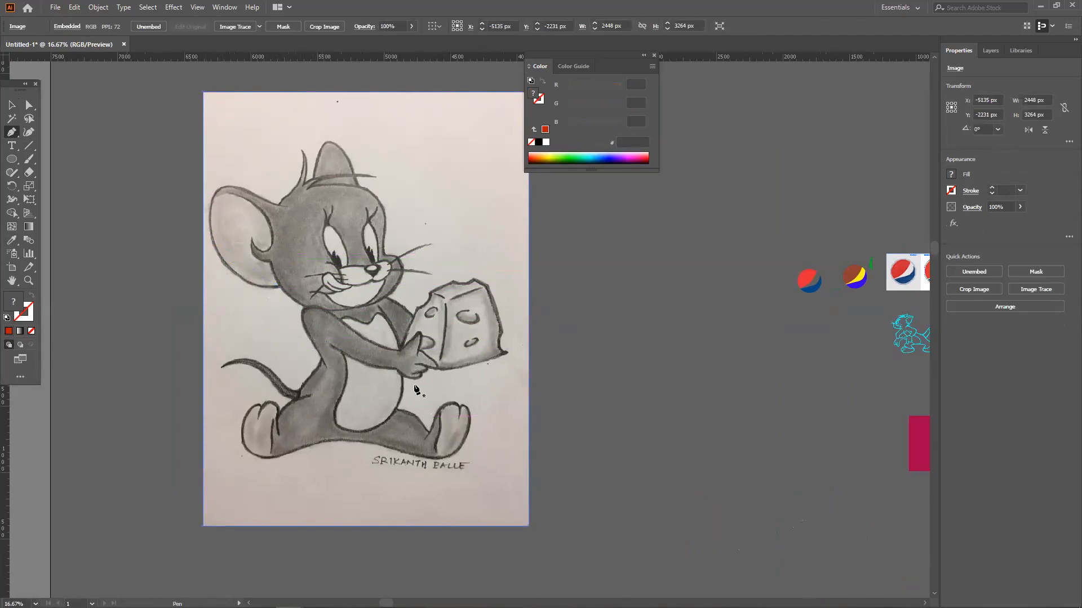
# Step: With the Pen tool, trace the outer edge of Jerry's arm outline from the back up and over the shoulder
pyautogui.scroll(2, 336, 388)
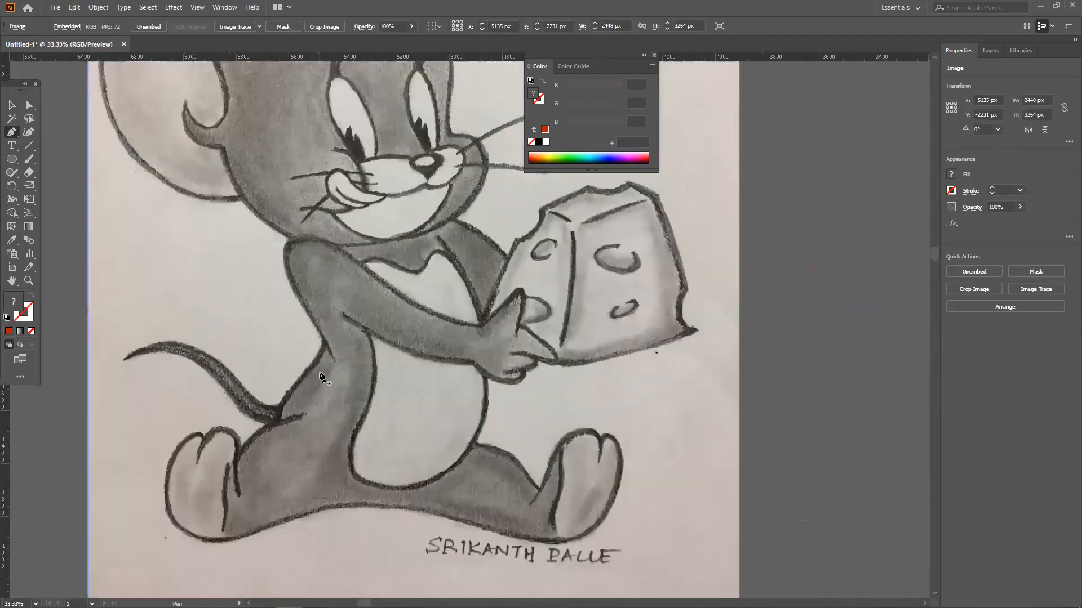
pyautogui.click(334, 360)
pyautogui.click(304, 314)
pyautogui.click(301, 292)
pyautogui.hotkey('ctrl', 'z')
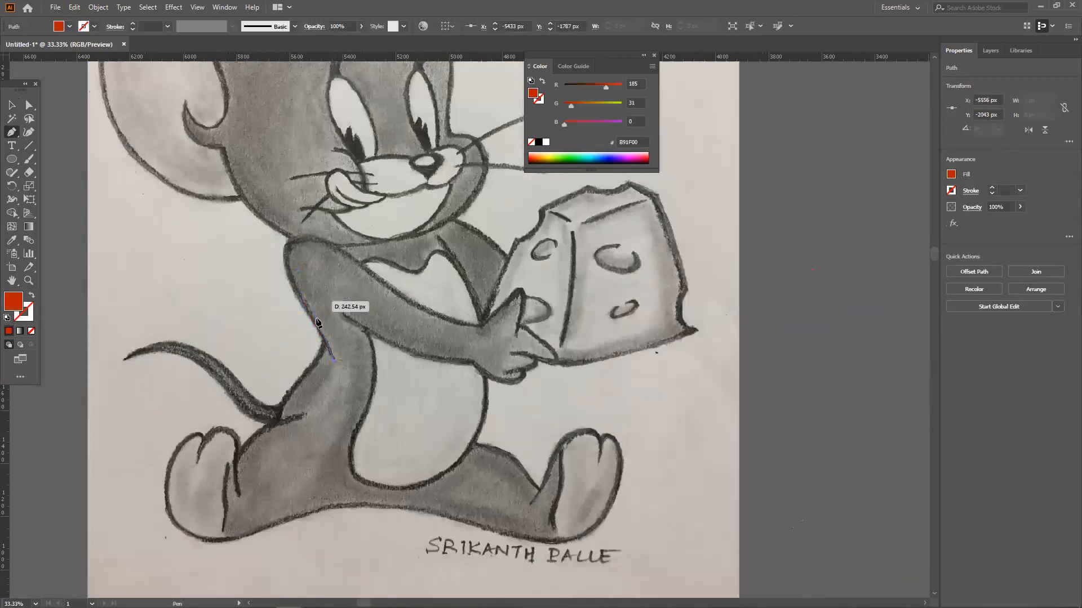
pyautogui.moveTo(314, 328); pyautogui.dragTo(305, 315)
pyautogui.moveTo(285, 275); pyautogui.dragTo(305, 238)
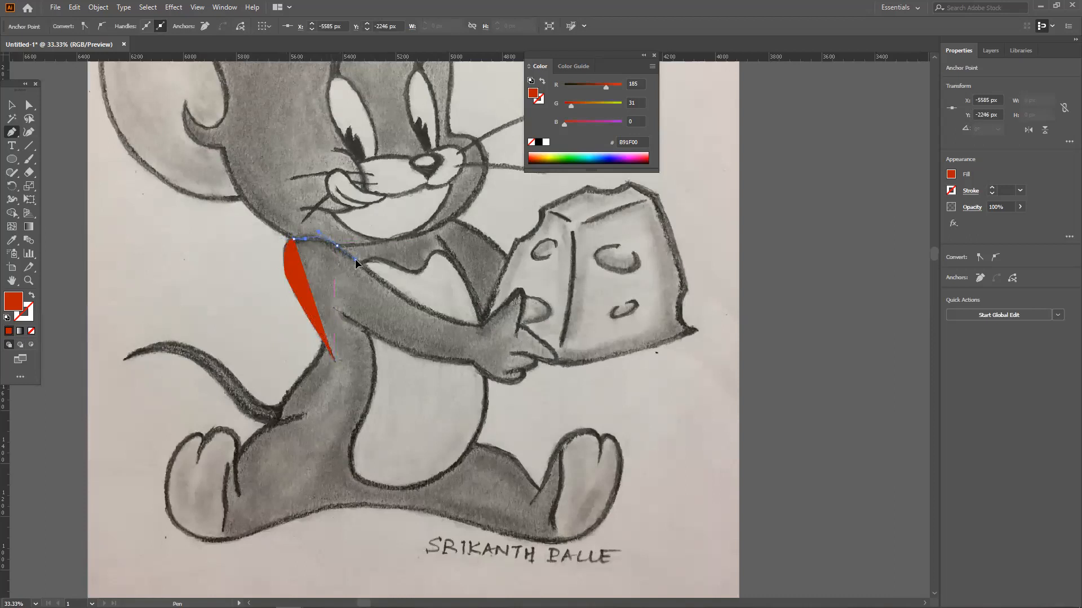
pyautogui.press('ctrl')
pyautogui.keyDown('ctrl'); pyautogui.click(307, 240); pyautogui.keyUp('ctrl')
pyautogui.hotkey('ctrl', 'z')
pyautogui.hotkey('ctrl', 'z')
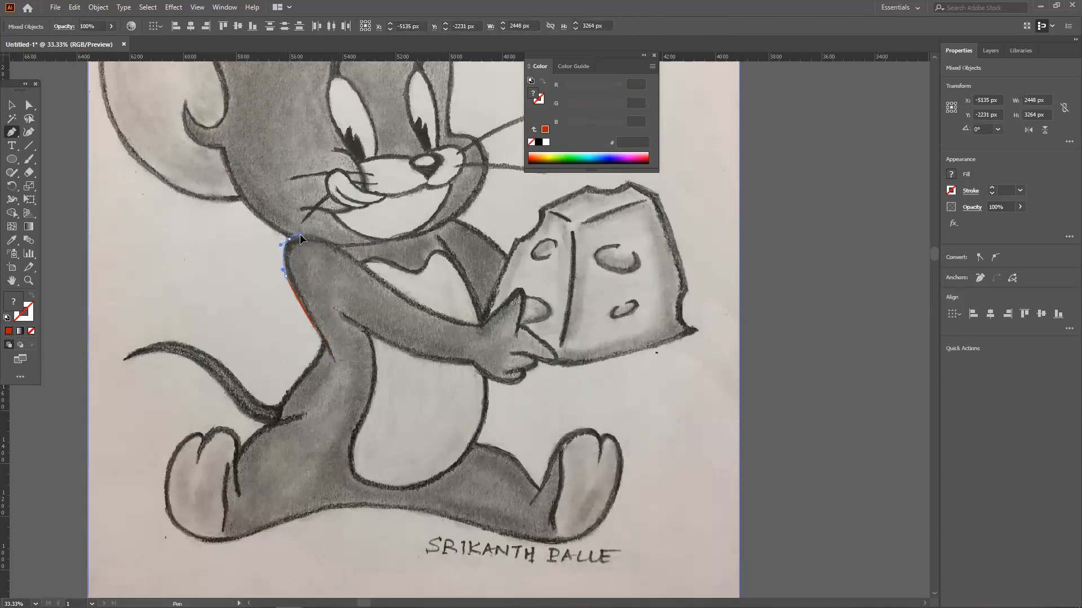
pyautogui.moveTo(334, 243); pyautogui.dragTo(342, 252)
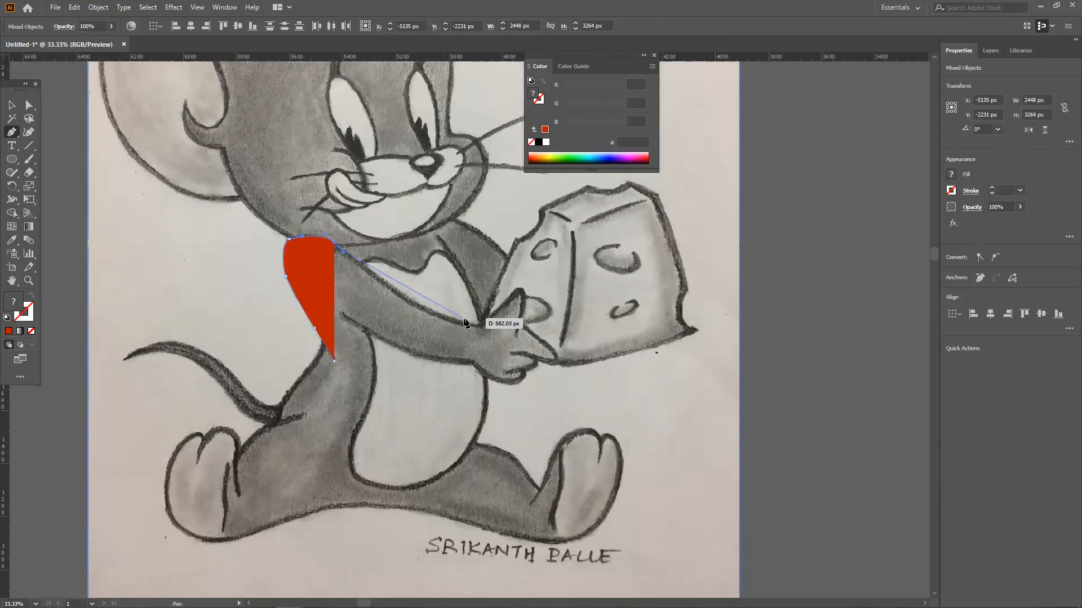
# Step: Continue the path along the upper edge of Jerry's arm to the hand, ending in a corner point
pyautogui.moveTo(479, 326); pyautogui.dragTo(524, 327)
pyautogui.hotkey('ctrl', 'z')
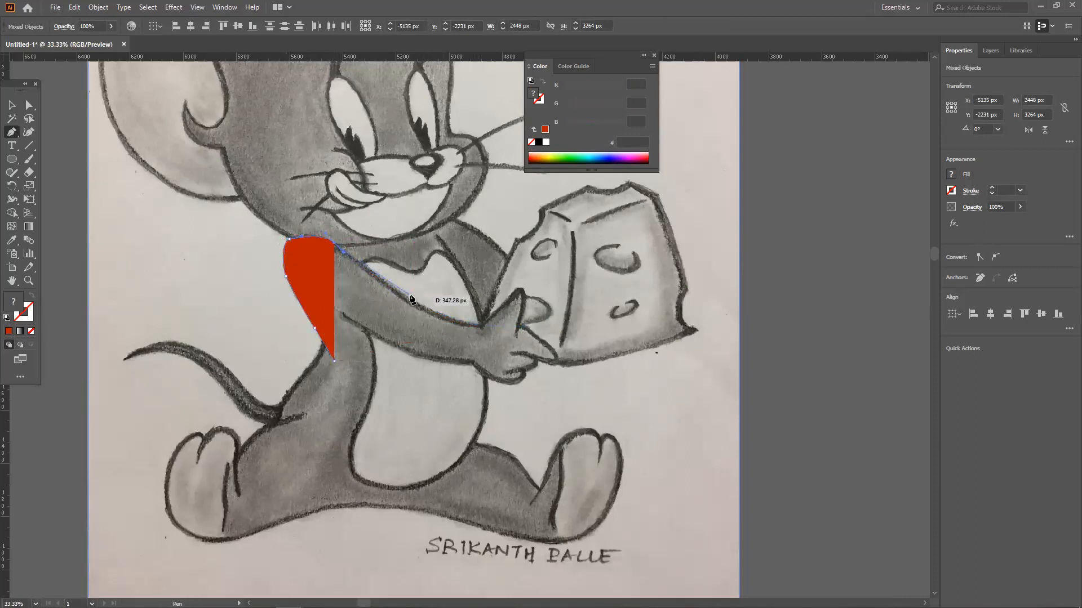
pyautogui.click(409, 297)
pyautogui.hotkey('ctrl', 'z')
pyautogui.moveTo(413, 298); pyautogui.dragTo(421, 302)
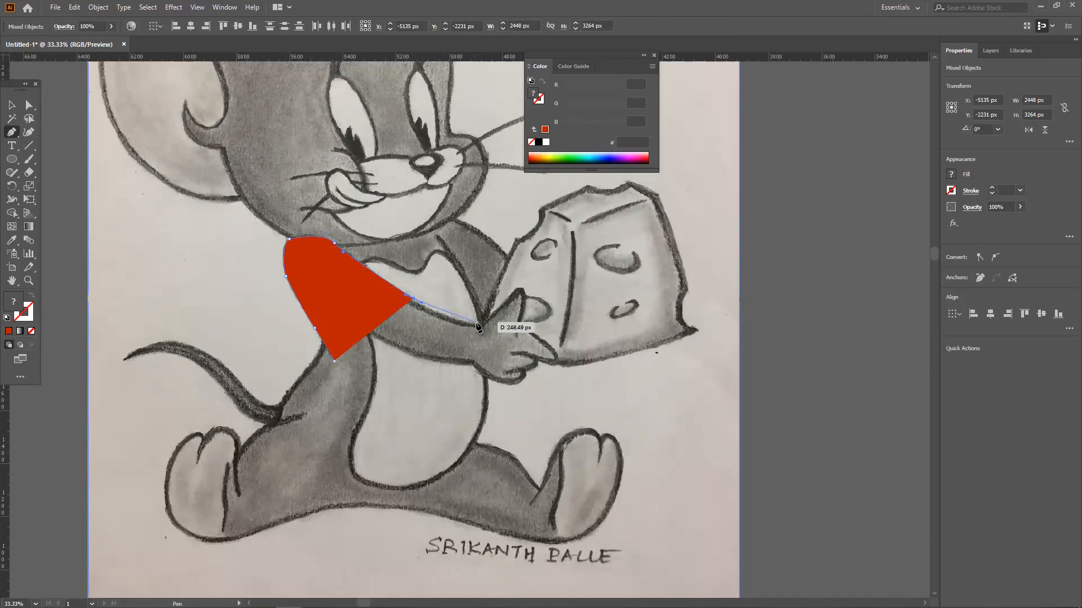
pyautogui.moveTo(479, 325); pyautogui.dragTo(512, 328)
pyautogui.click(480, 326)
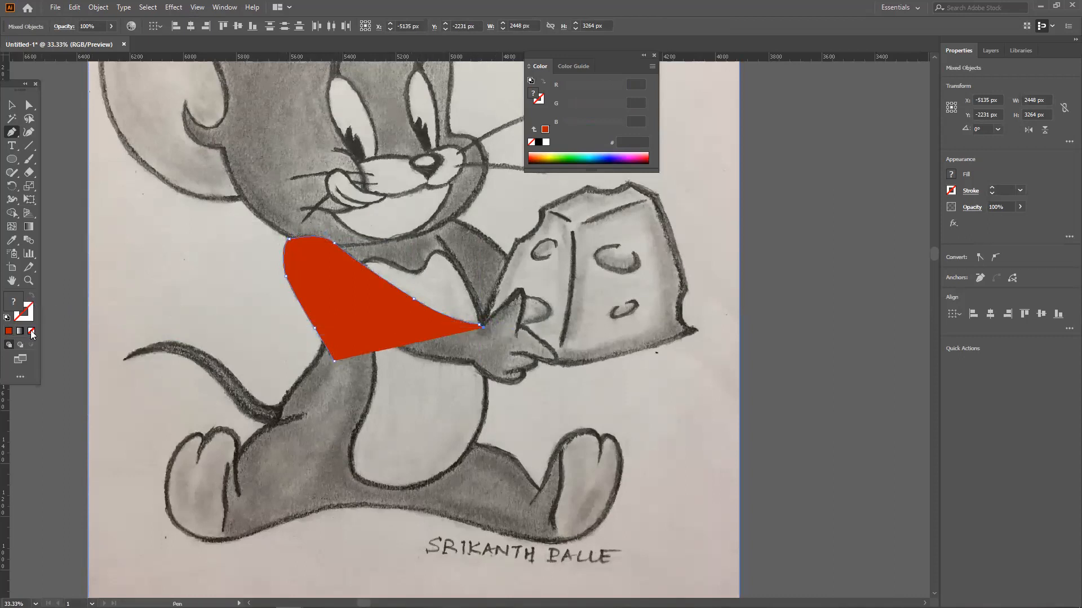
# Step: Remove the path's fill and trace the arm line's inner edge back over the shoulder, closing the path at its starting point
pyautogui.click(8, 331)
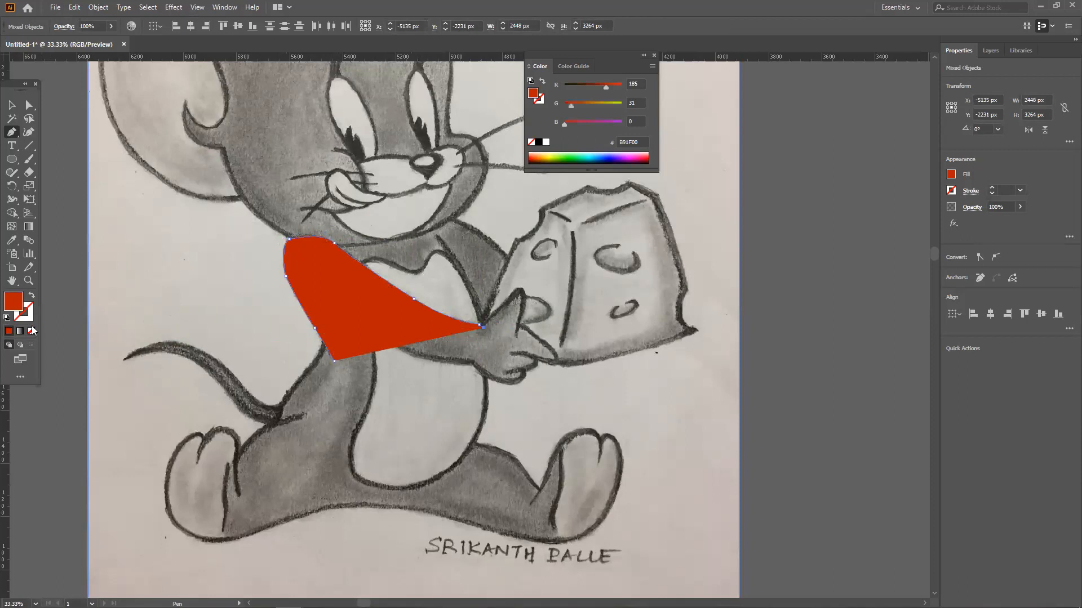
pyautogui.click(32, 330)
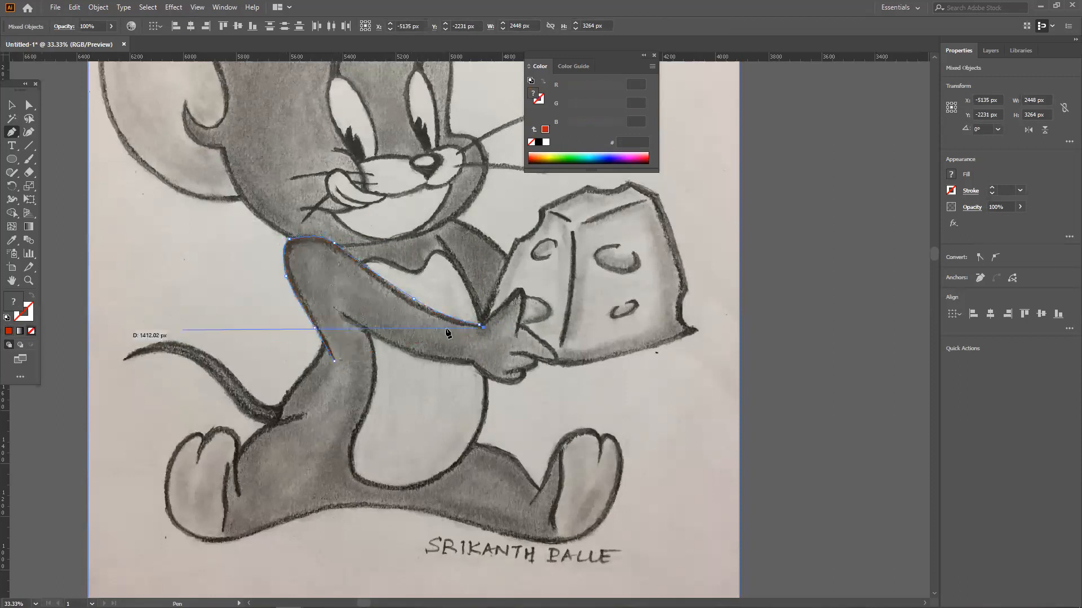
pyautogui.click(412, 300)
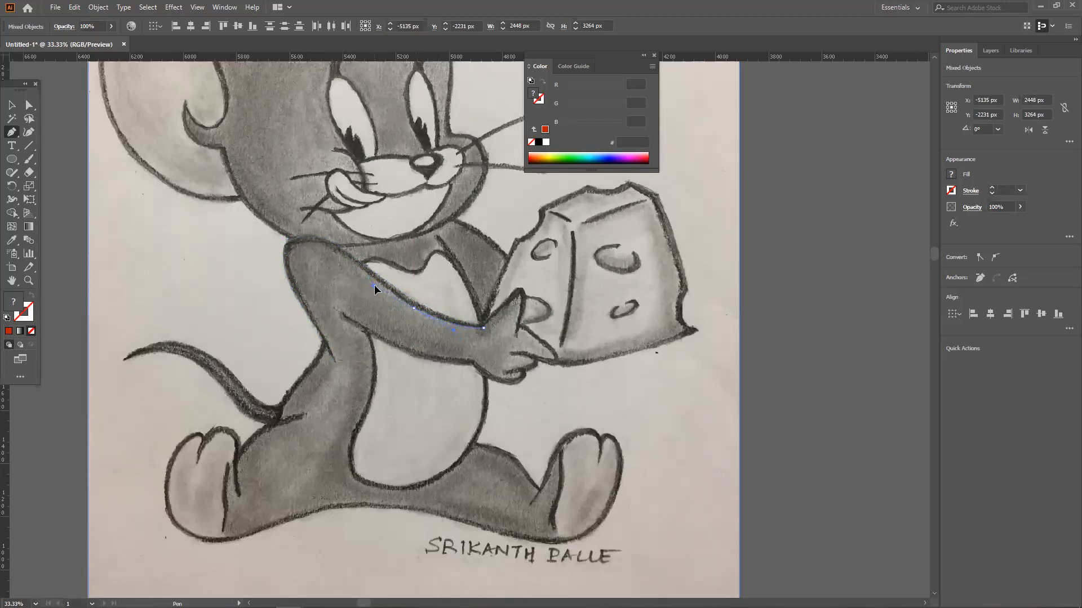
pyautogui.moveTo(376, 288); pyautogui.dragTo(377, 287)
pyautogui.hotkey('ctrl', 'z')
pyautogui.moveTo(370, 276); pyautogui.dragTo(315, 227)
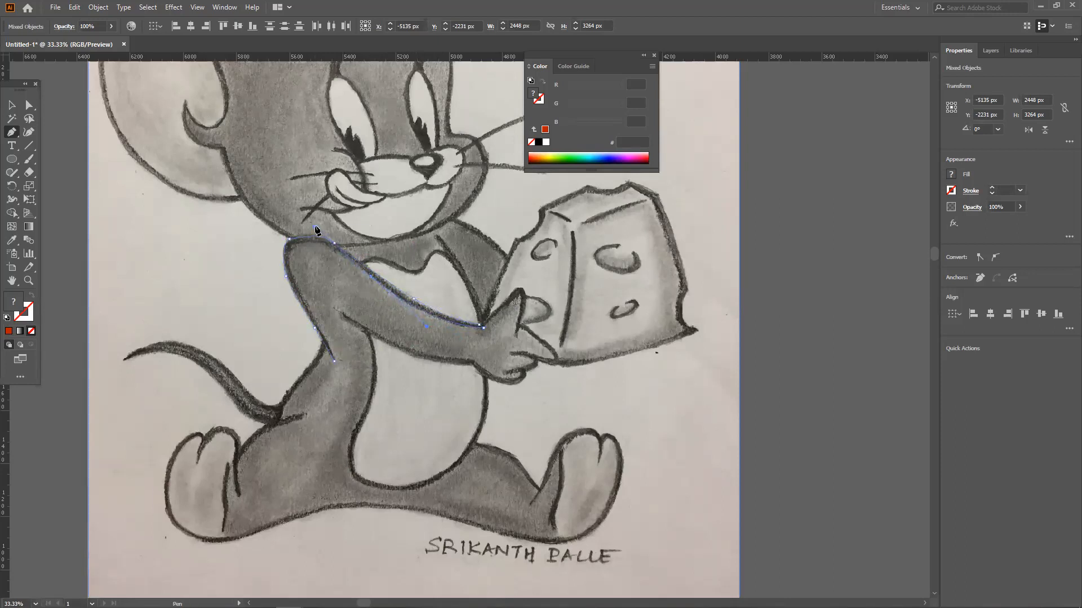
pyautogui.click(290, 252)
pyautogui.moveTo(287, 258); pyautogui.dragTo(316, 319)
pyautogui.click(335, 362)
# Step: Fill the traced arm line with bright green 17FF79
pyautogui.click(557, 158)
pyautogui.click(577, 153)
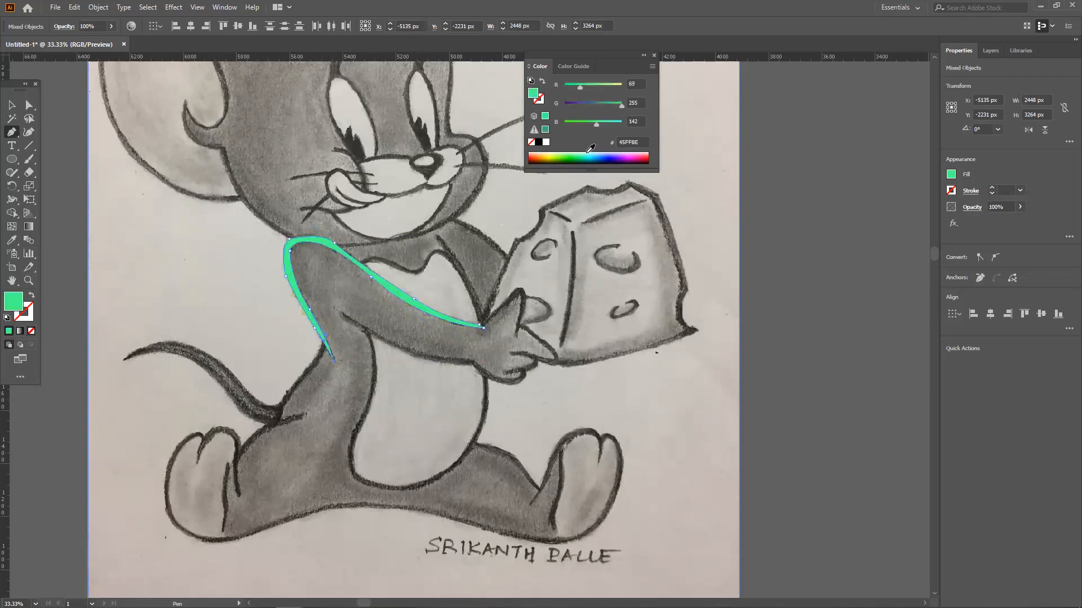
pyautogui.click(590, 155)
pyautogui.click(568, 155)
pyautogui.click(587, 152)
# Step: Refine the green arm line's curve at the shoulder by adjusting its anchor handles with the Direct Selection tool
pyautogui.press('a')
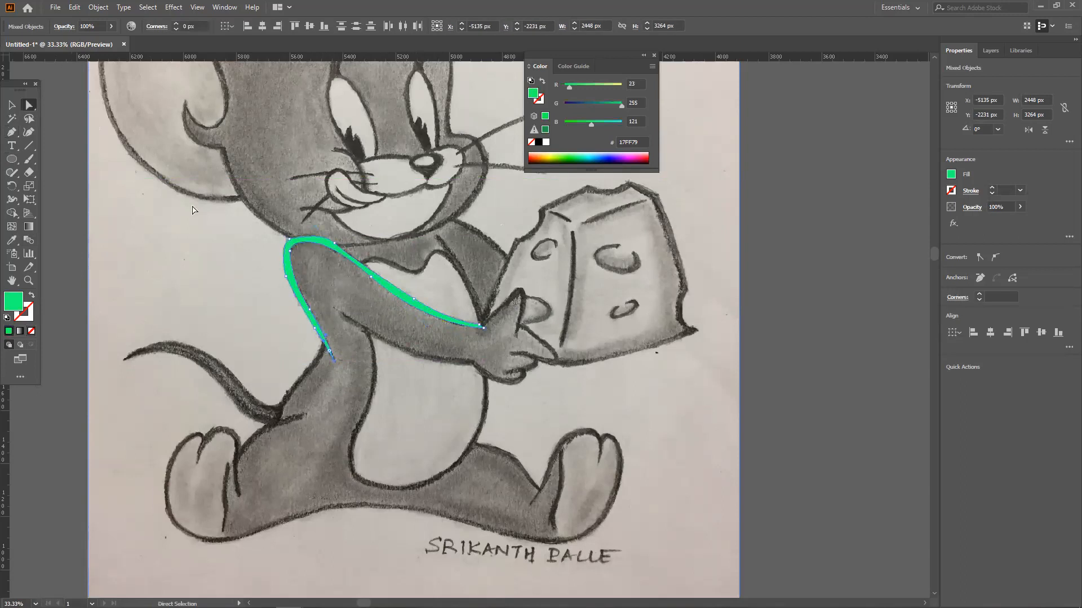
pyautogui.scroll(1, 304, 262)
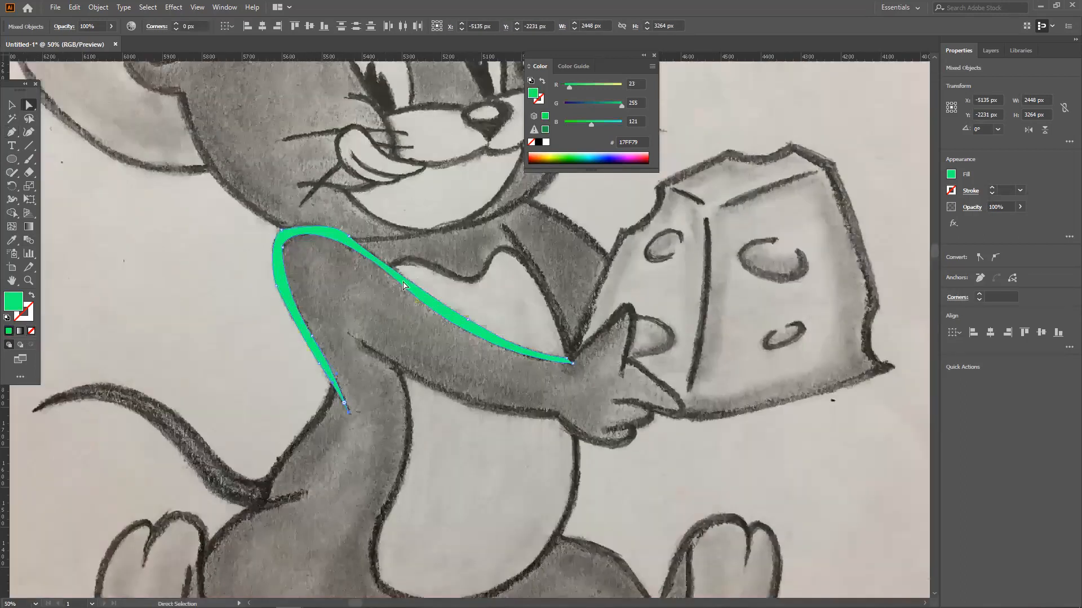
pyautogui.click(329, 229)
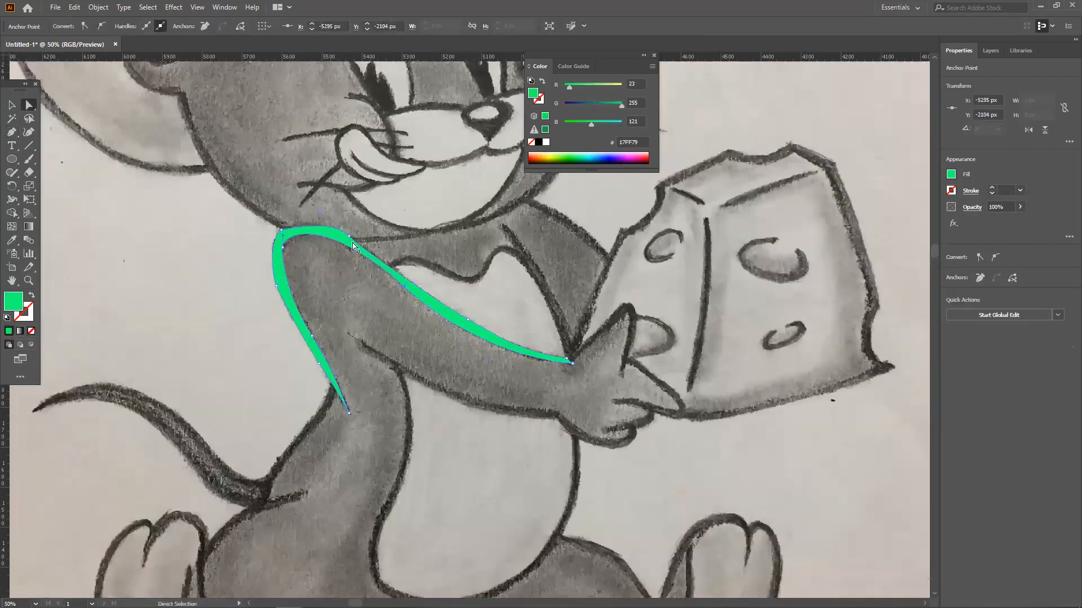
pyautogui.moveTo(319, 212); pyautogui.dragTo(316, 213)
pyautogui.click(358, 248)
pyautogui.moveTo(361, 250); pyautogui.dragTo(369, 254)
pyautogui.click(253, 266)
pyautogui.hotkey('ctrl', '-')
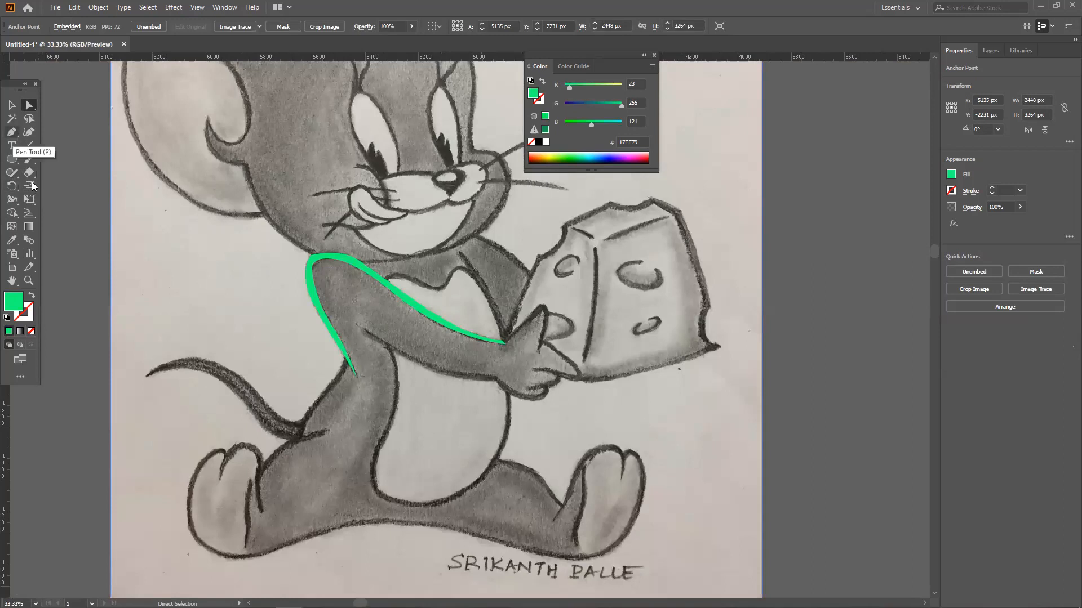
# Step: Start a Pen path at the lower end of the green arm line and trace the back's outer edge down to the tail base
pyautogui.scroll(1, 268, 271)
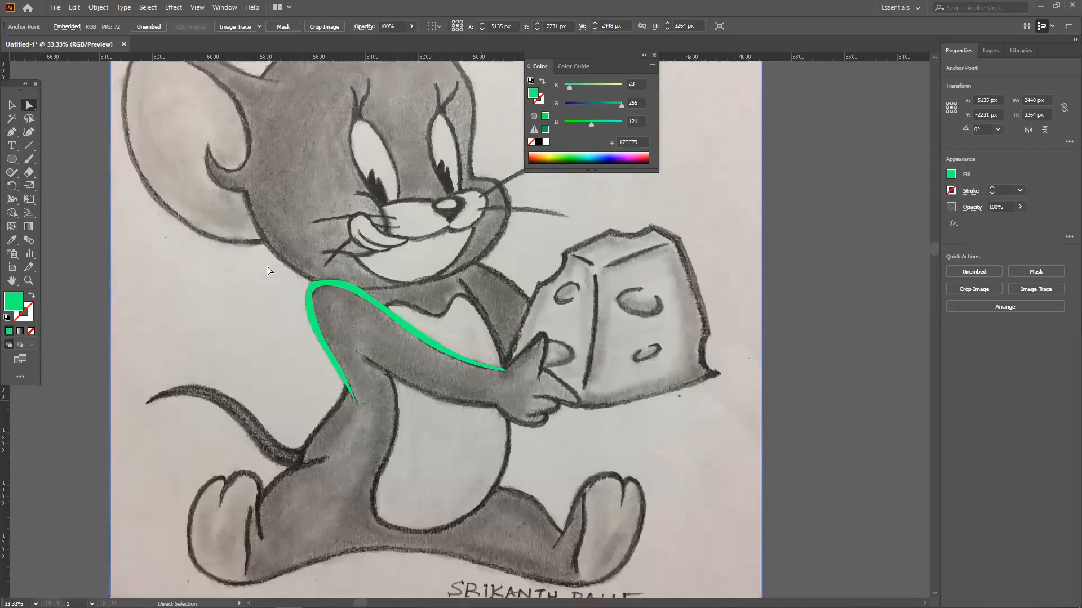
pyautogui.click(12, 132)
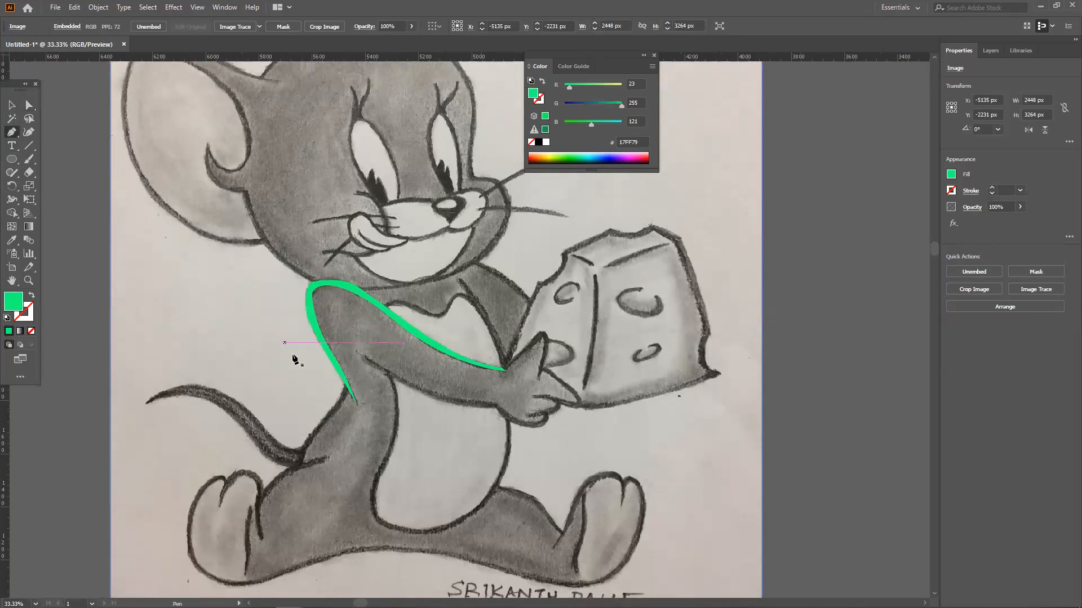
pyautogui.scroll(-1, 335, 387)
pyautogui.moveTo(335, 387); pyautogui.dragTo(359, 318)
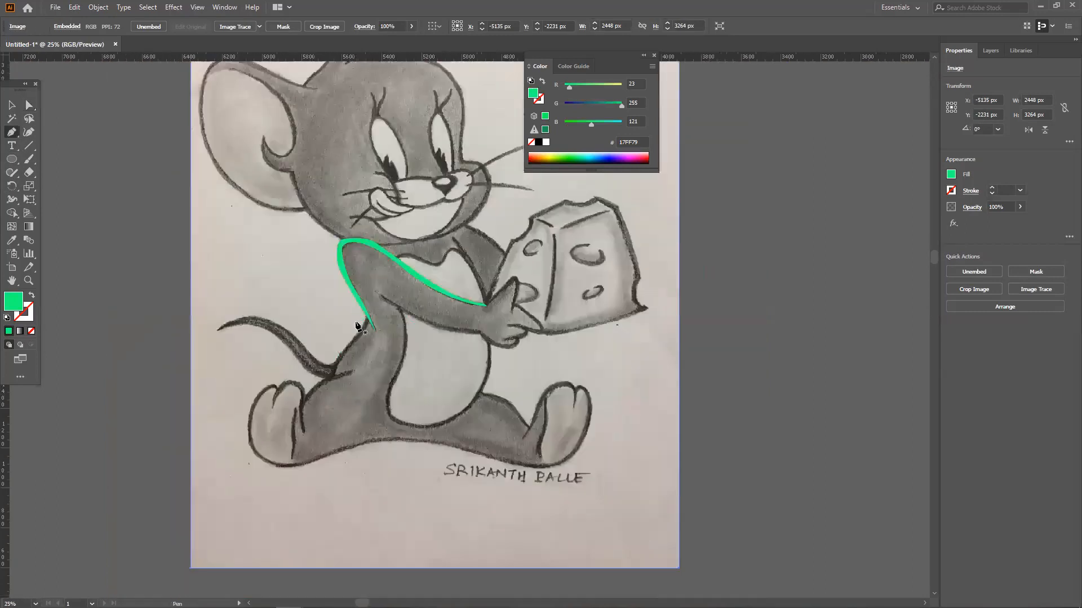
pyautogui.scroll(1, 359, 318)
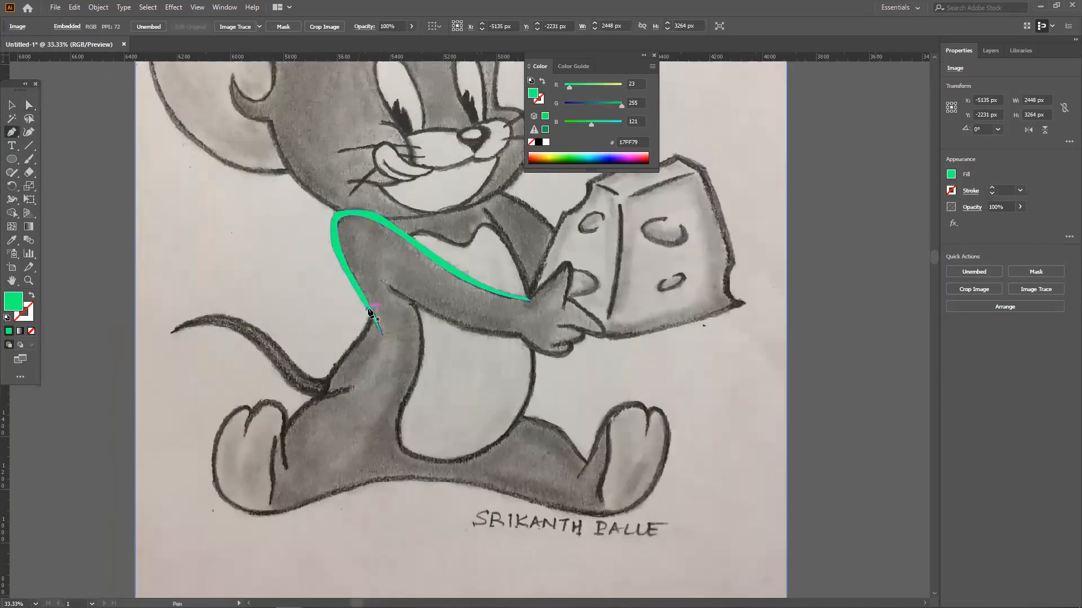
pyautogui.click(366, 309)
pyautogui.scroll(1, 367, 324)
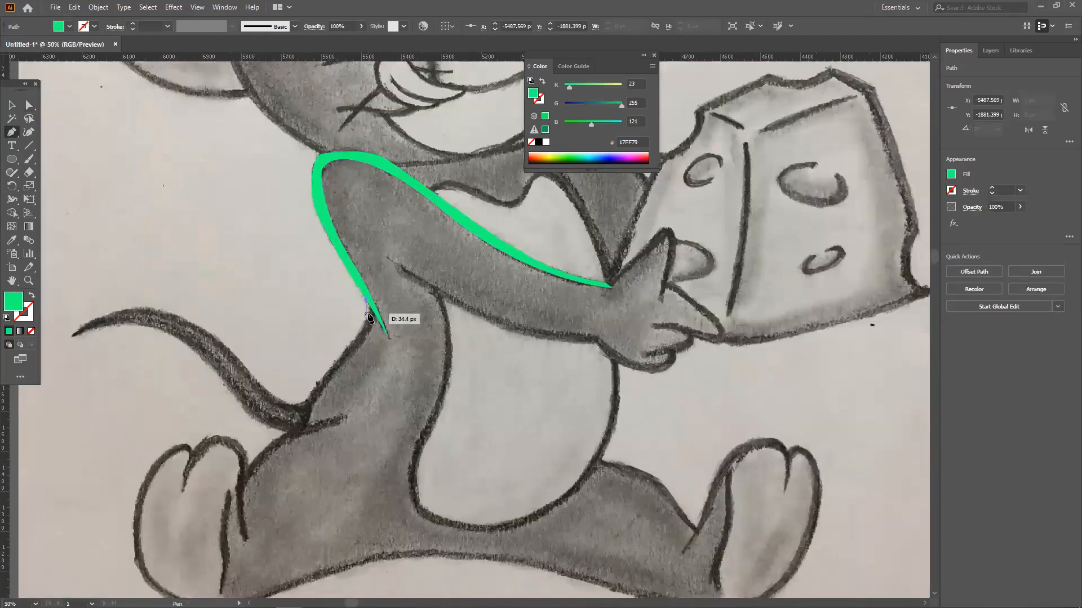
pyautogui.click(368, 318)
pyautogui.moveTo(358, 328); pyautogui.dragTo(360, 329)
pyautogui.moveTo(330, 369); pyautogui.dragTo(249, 375)
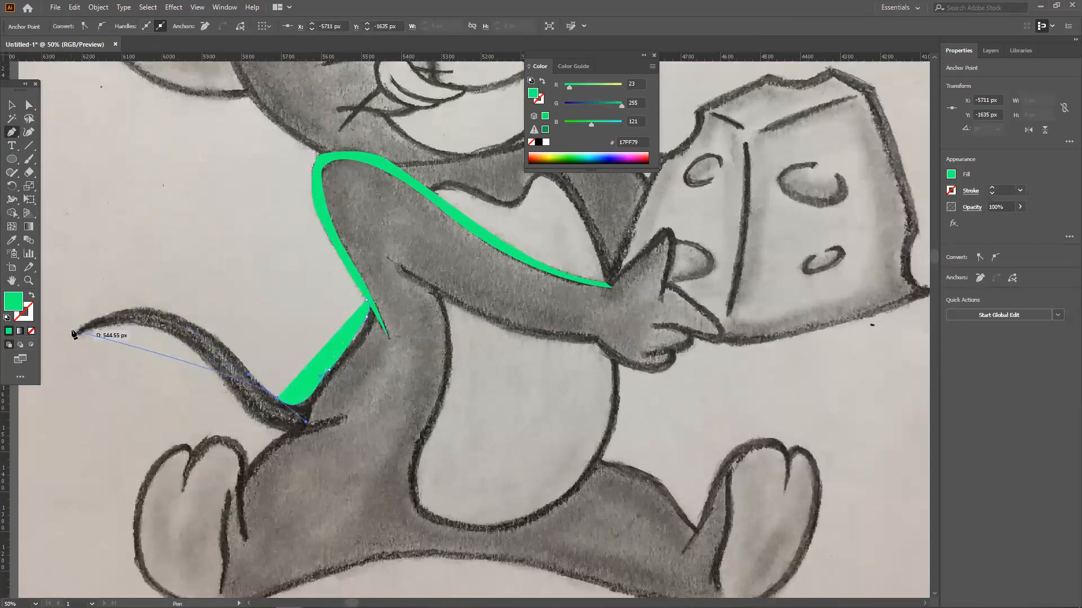
# Step: Continue the path along the tail's upper edge to a corner point at the tip, and remove the path's fill
pyautogui.moveTo(74, 334); pyautogui.dragTo(78, 420)
pyautogui.click(178, 335)
pyautogui.click(31, 318)
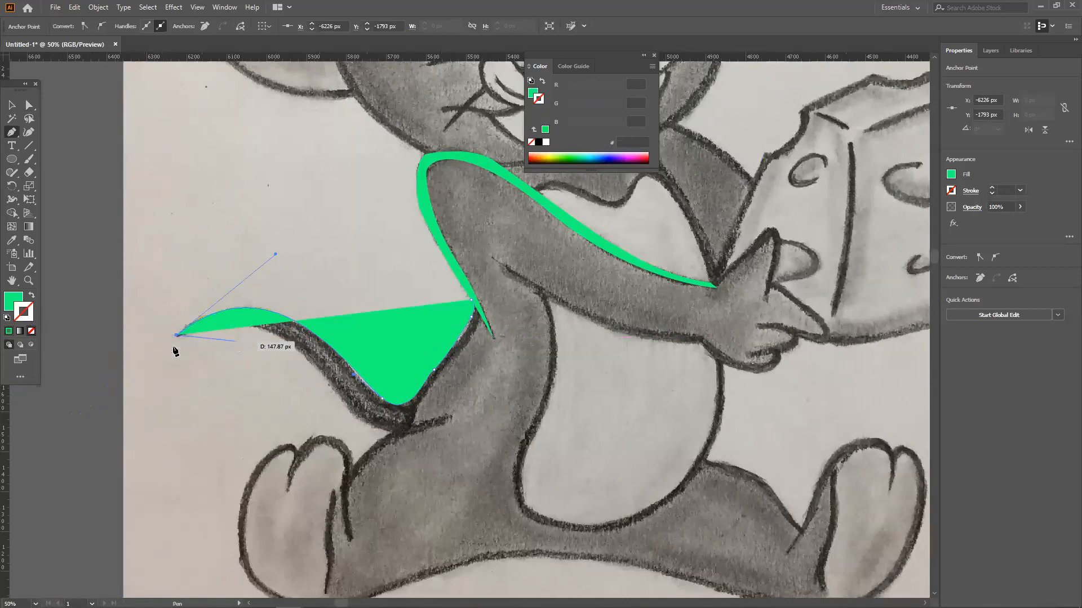
pyautogui.click(10, 305)
pyautogui.click(32, 332)
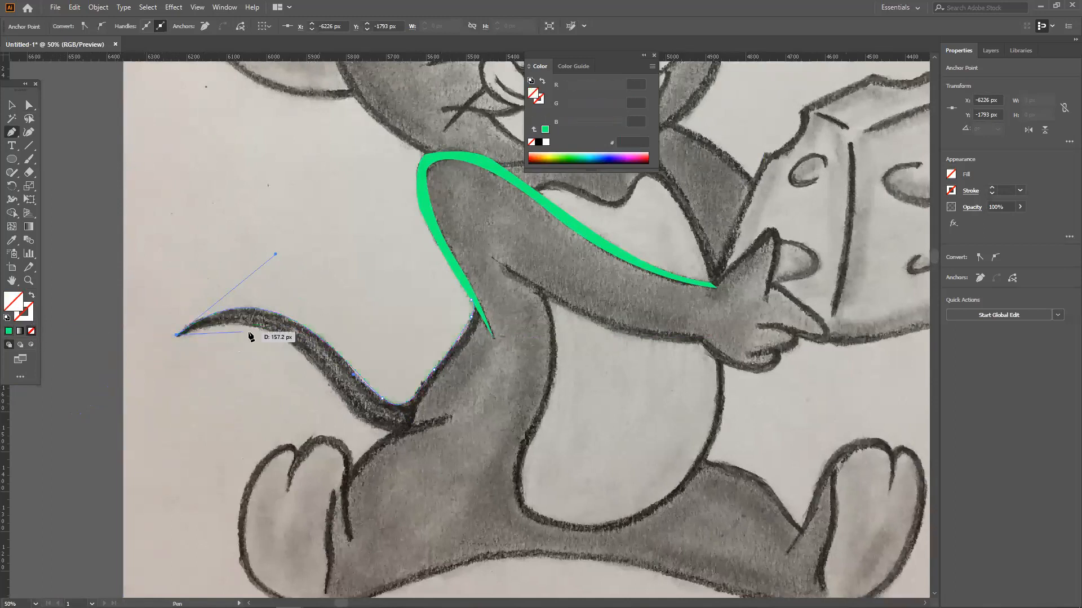
# Step: Trace the tail's lower edge from the tip back to its base, ending in a corner point
pyautogui.moveTo(307, 359); pyautogui.dragTo(427, 440)
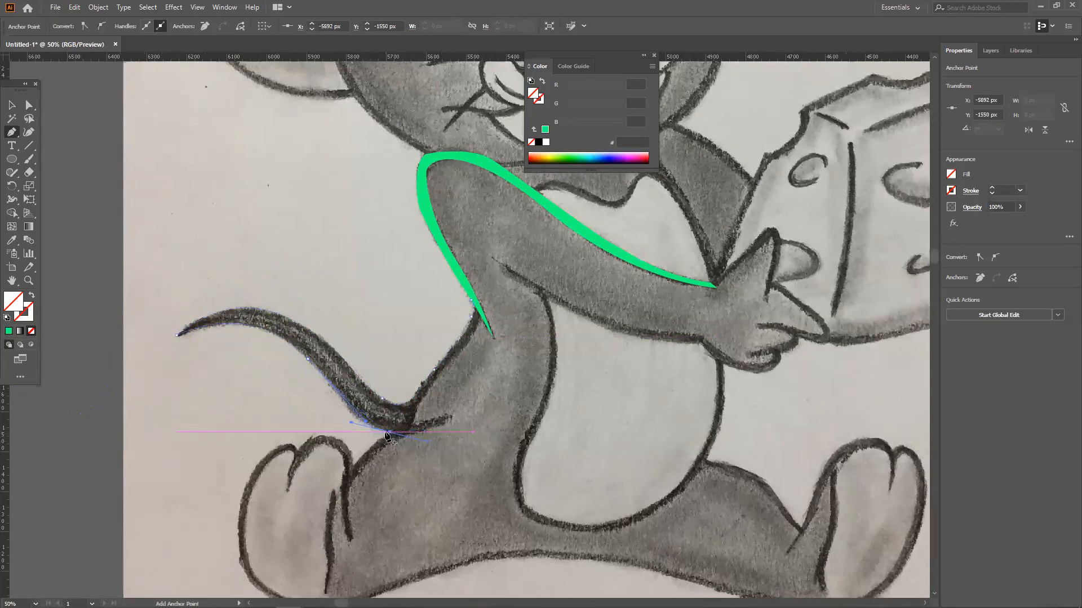
pyautogui.click(389, 432)
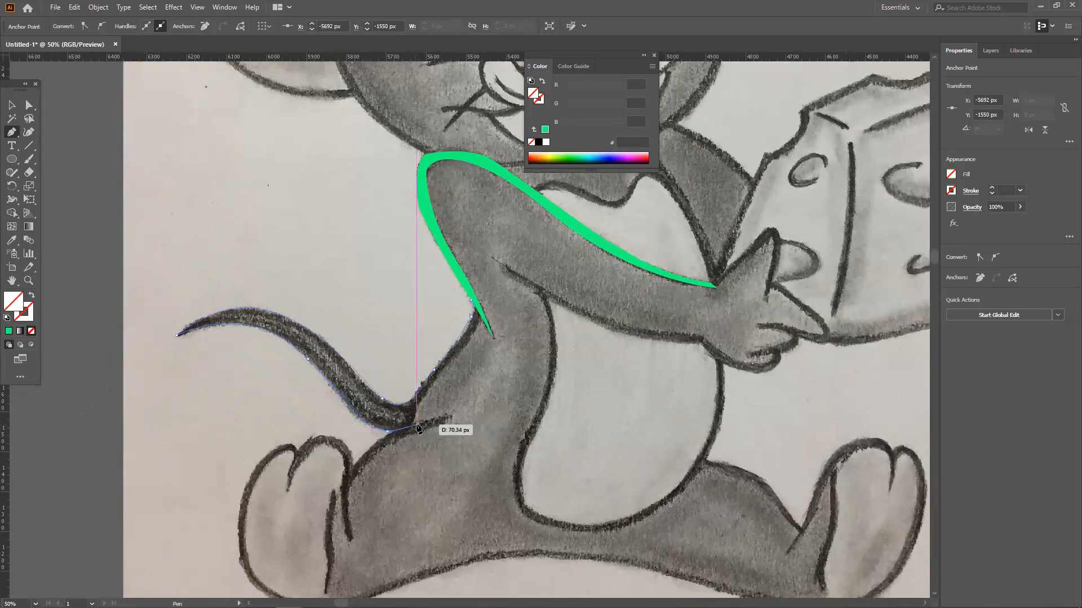
pyautogui.click(414, 428)
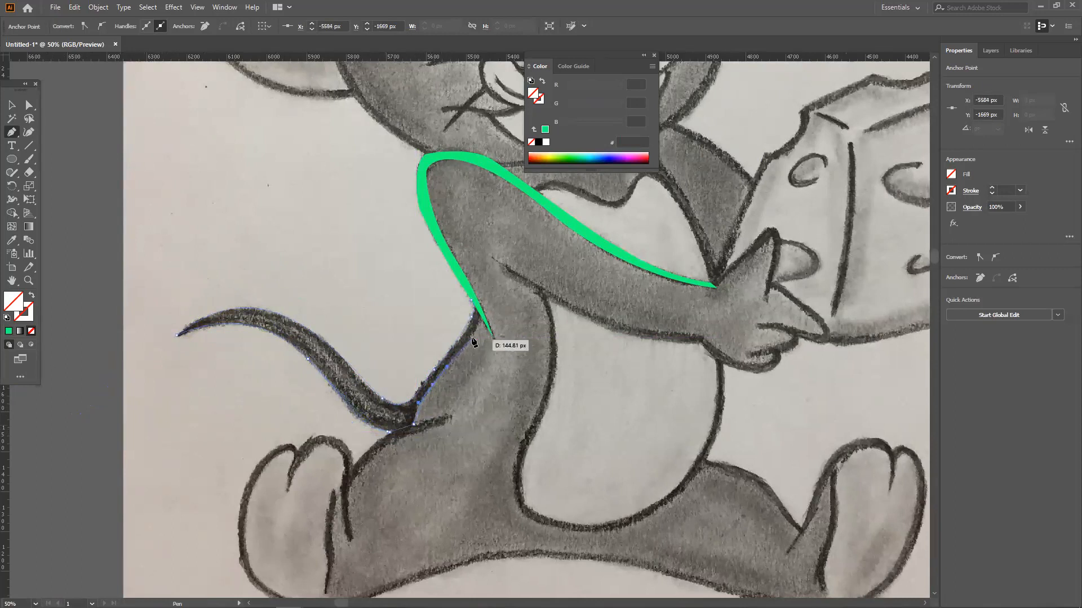
# Step: Trace the back line's inner edge up to the arm line, close the path at its start, and fill it with olive green 92B900
pyautogui.click(481, 316)
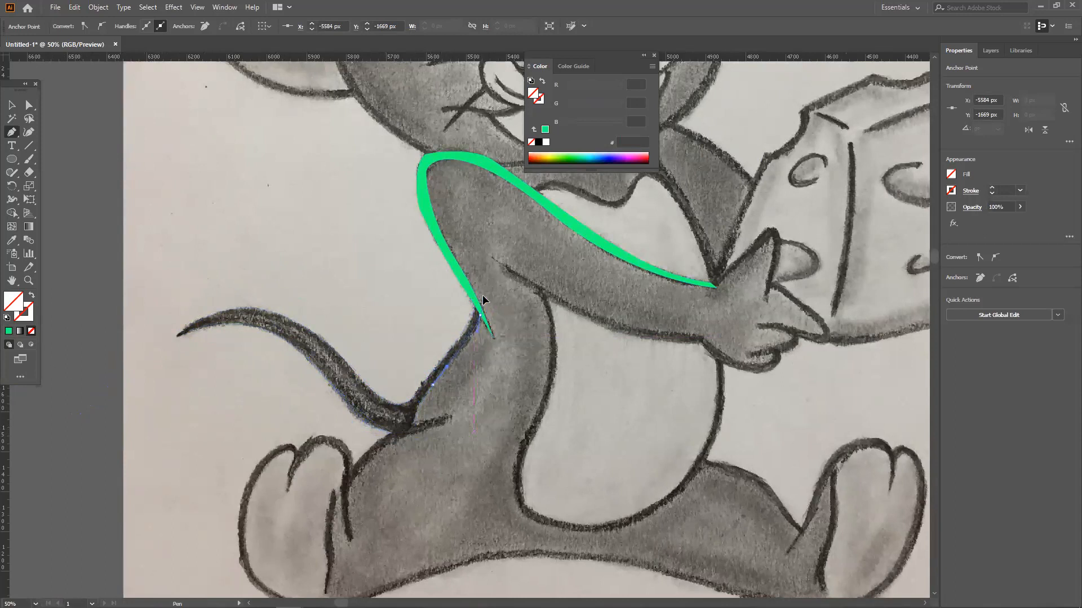
pyautogui.click(471, 301)
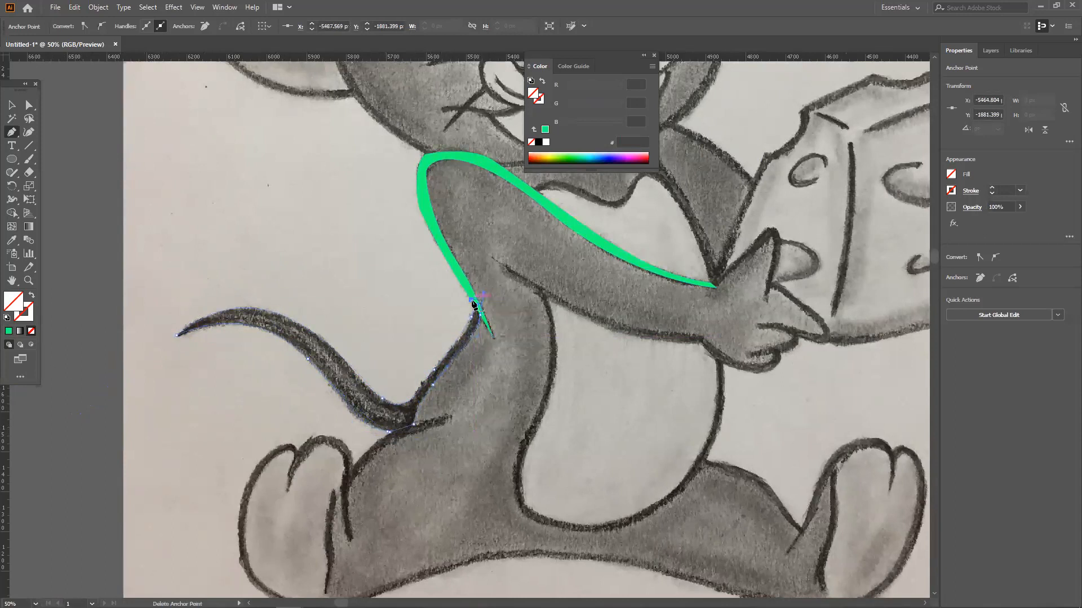
pyautogui.hotkey('ctrl', 'z')
pyautogui.click(481, 316)
pyautogui.click(472, 300)
pyautogui.hotkey('ctrl', 'z')
pyautogui.click(475, 300)
pyautogui.click(472, 302)
pyautogui.click(555, 153)
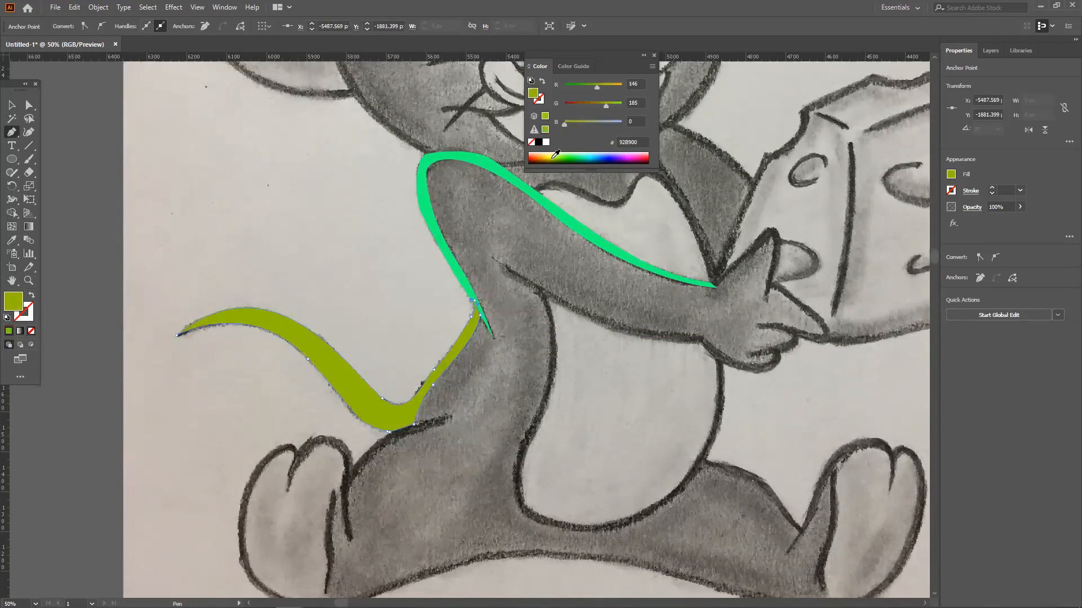
# Step: Unite the tail shape and the arm line into one shape and fill it with light green 8AFF5C
pyautogui.hotkey('shift', 'p')
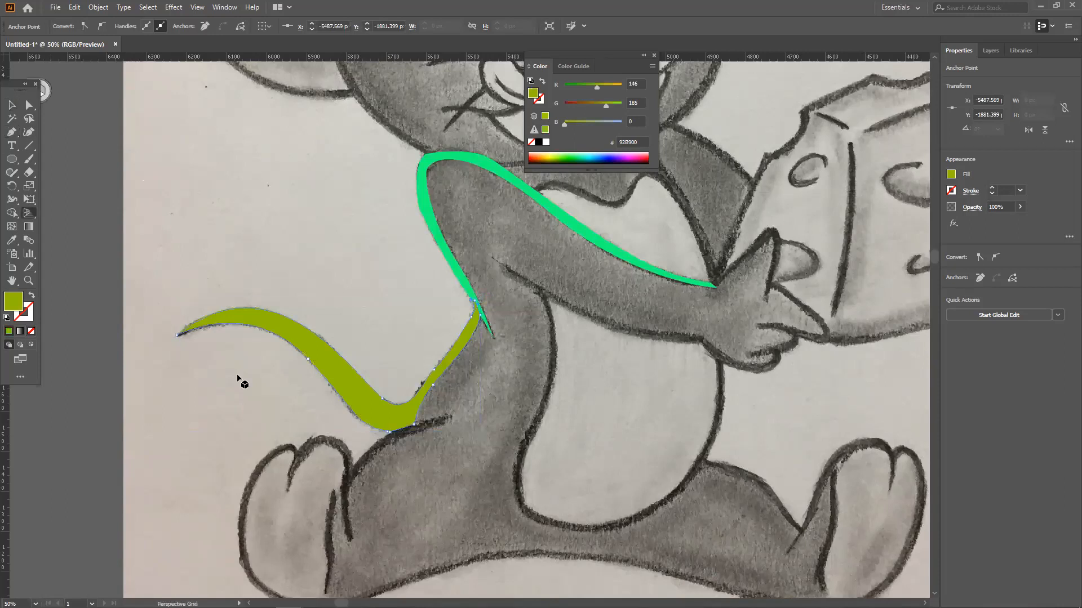
pyautogui.click(10, 106)
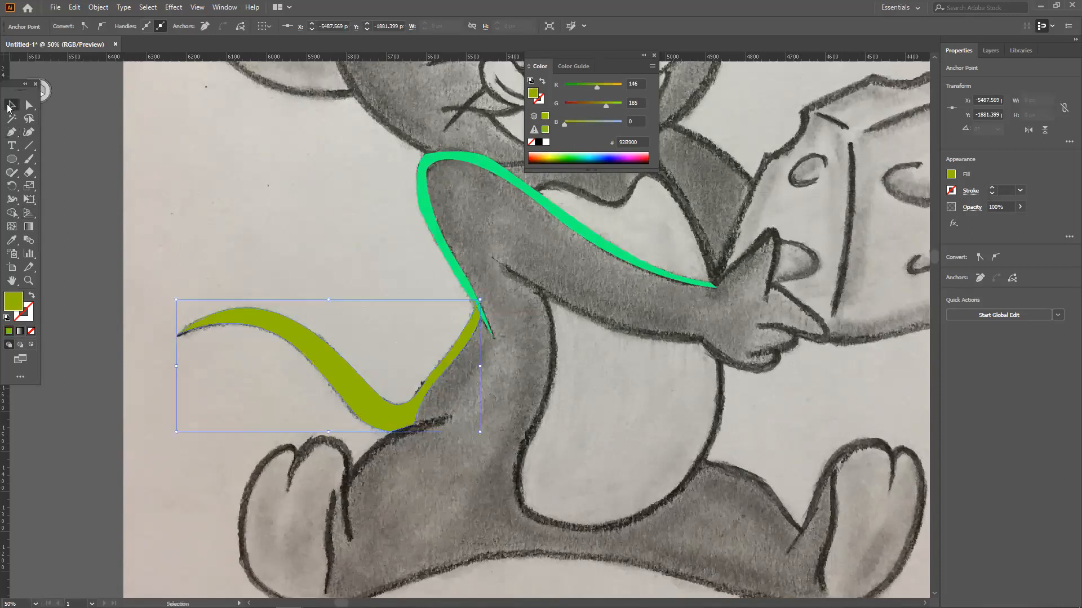
pyautogui.click(364, 380)
pyautogui.click(466, 308)
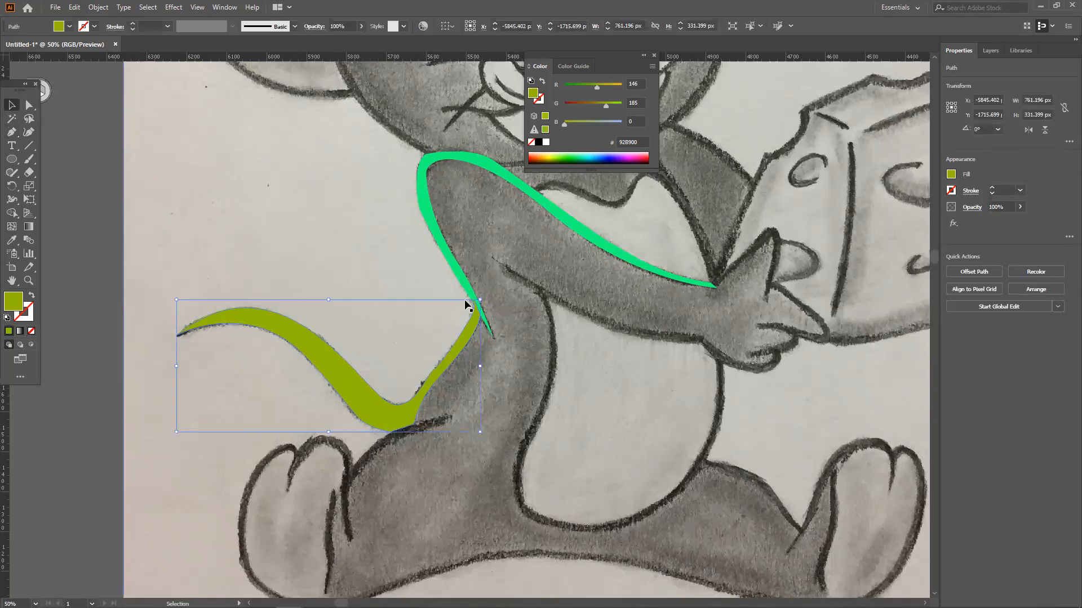
pyautogui.keyDown('shift'); pyautogui.click(458, 264); pyautogui.keyUp('shift')
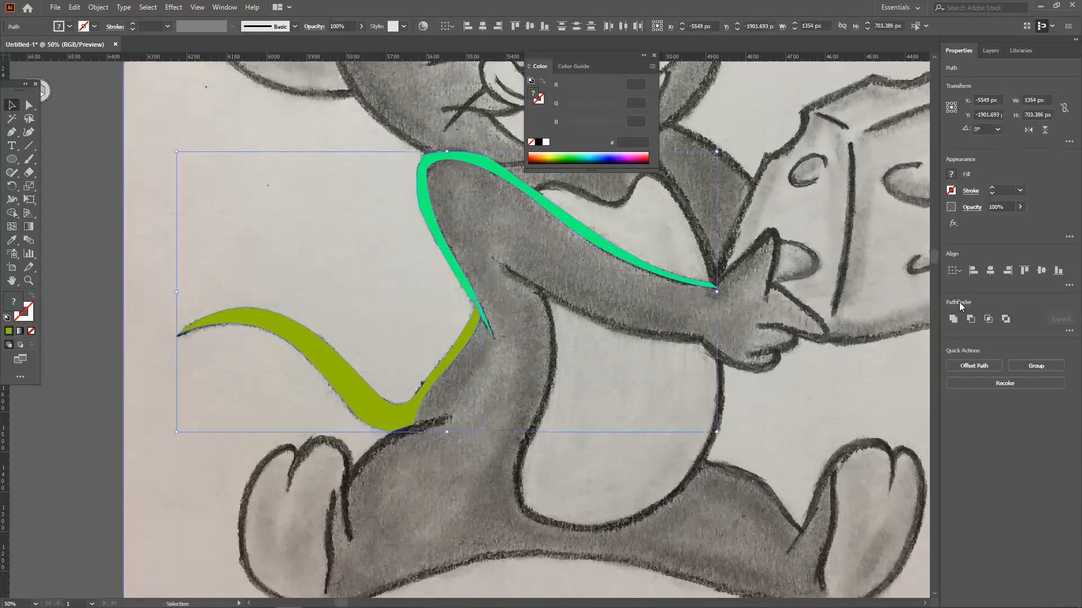
pyautogui.click(963, 320)
pyautogui.click(569, 161)
pyautogui.click(574, 161)
pyautogui.click(564, 152)
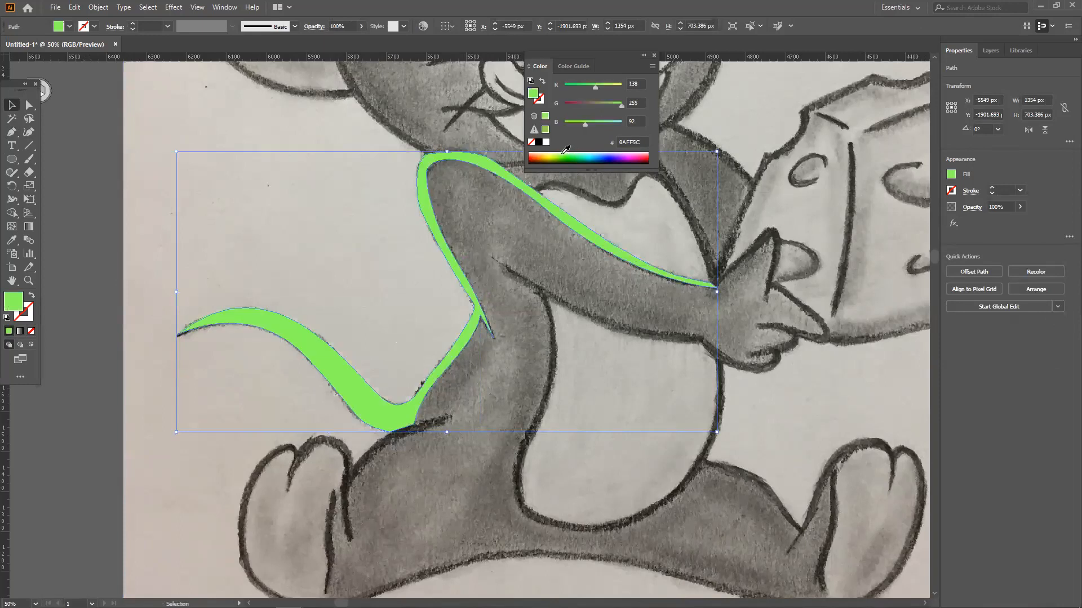
pyautogui.click(68, 220)
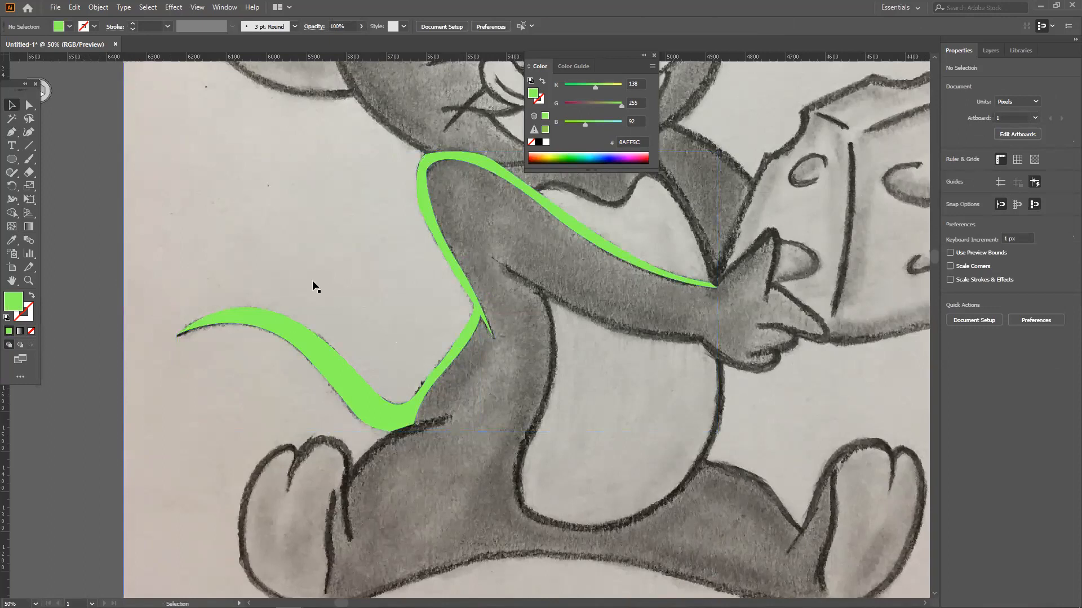
# Step: Undo the recolouring and the uniting of the tail and arm shapes
pyautogui.hotkey('ctrl', 'z')
pyautogui.hotkey('ctrl', 'z')
pyautogui.hotkey('ctrl', 'z')
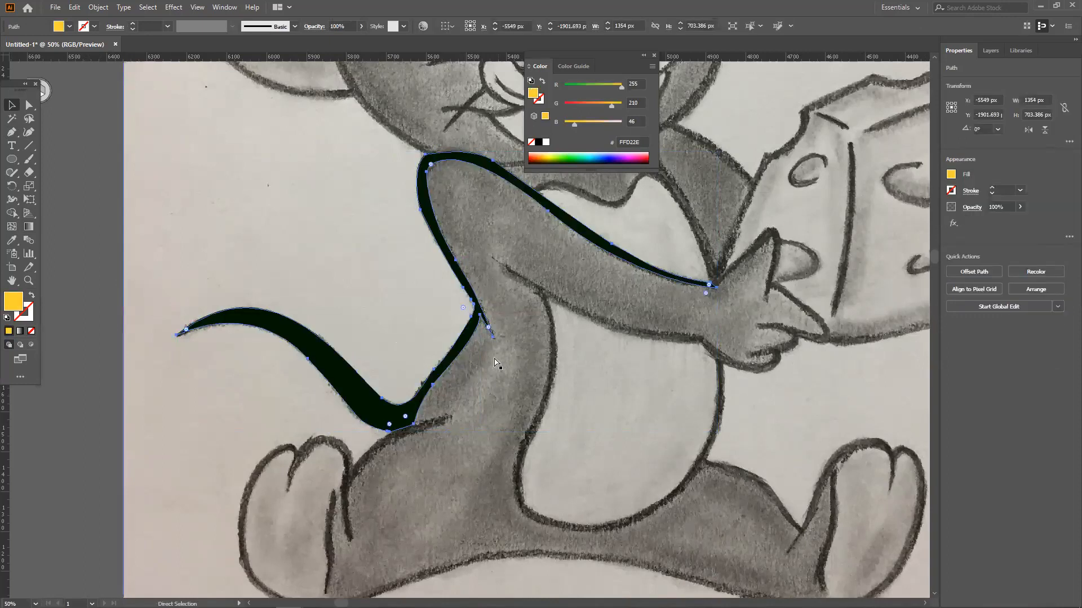
pyautogui.hotkey('ctrl', 'z')
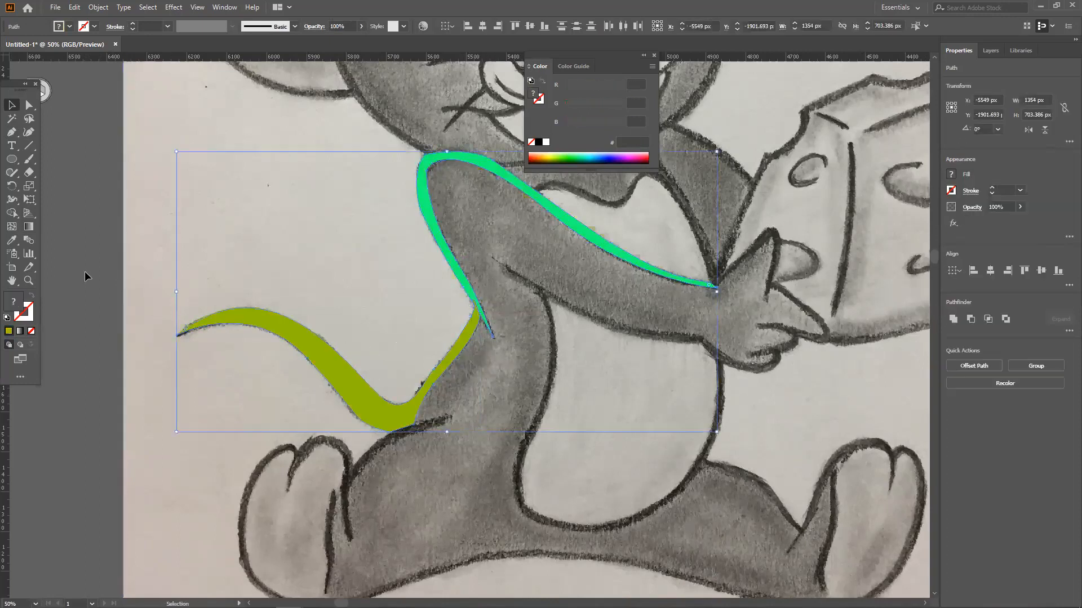
# Step: Try moving the olive tail shape by itself away from the sketched tail, and undo the move
pyautogui.click(84, 272)
pyautogui.moveTo(367, 415); pyautogui.dragTo(321, 461)
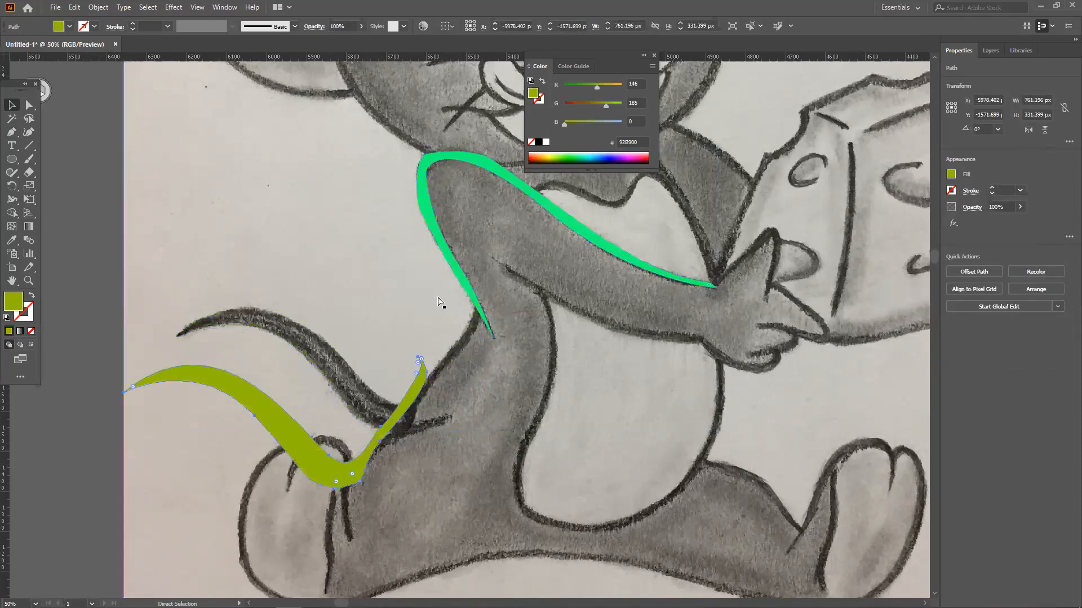
pyautogui.hotkey('ctrl', 'z')
# Step: Unite the olive tail shape with the green arm line and fill the combined shape with yellow FBFF17
pyautogui.keyDown('shift'); pyautogui.click(459, 275); pyautogui.keyUp('shift')
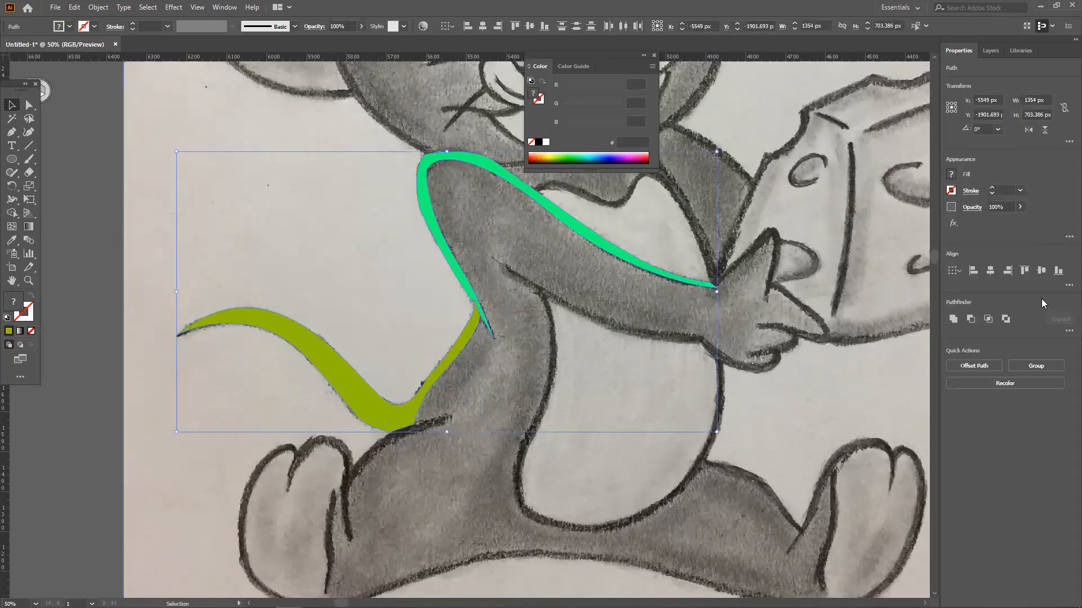
pyautogui.click(958, 319)
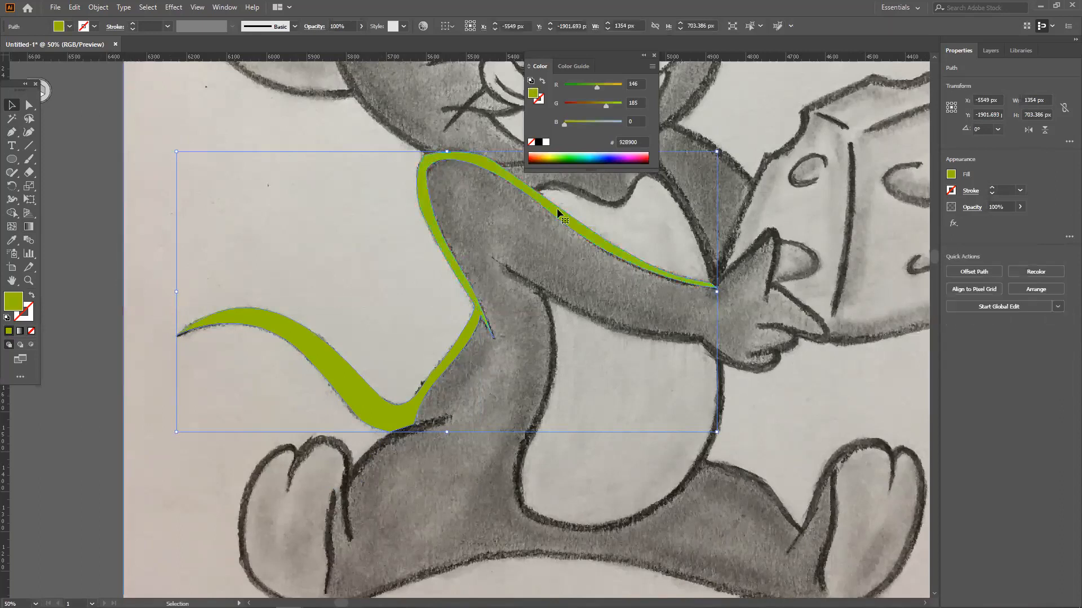
pyautogui.click(545, 153)
pyautogui.click(554, 153)
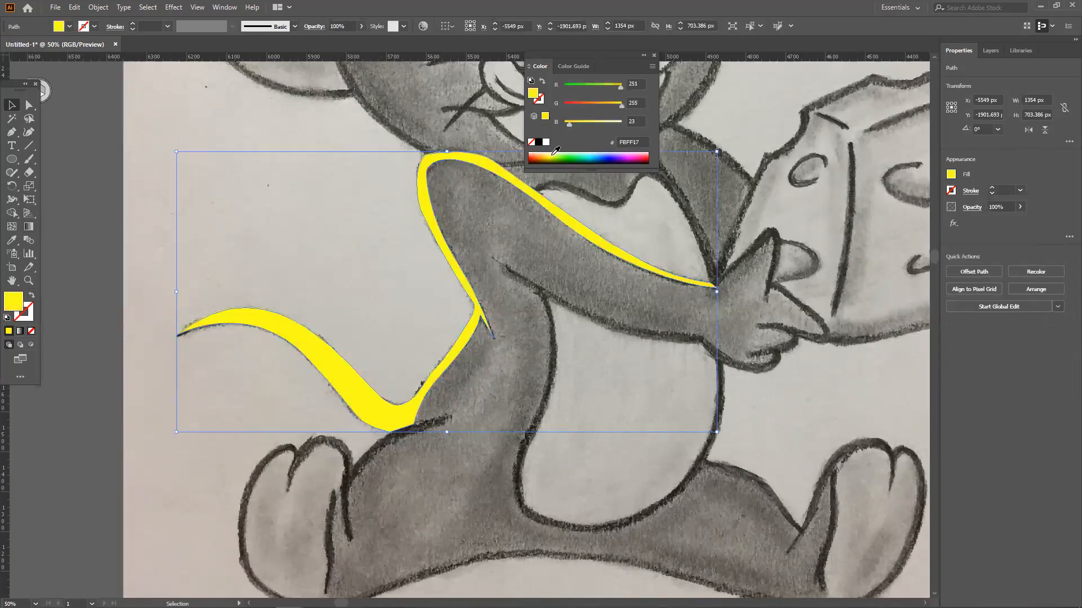
pyautogui.scroll(4, 552, 192)
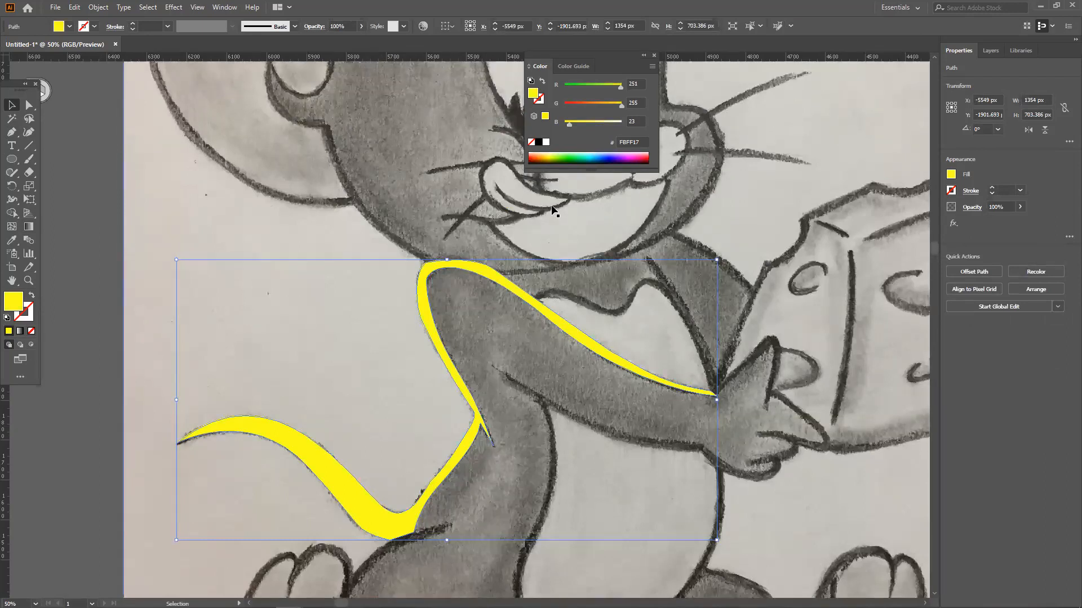
pyautogui.scroll(1, 552, 208)
pyautogui.scroll(-5, 553, 206)
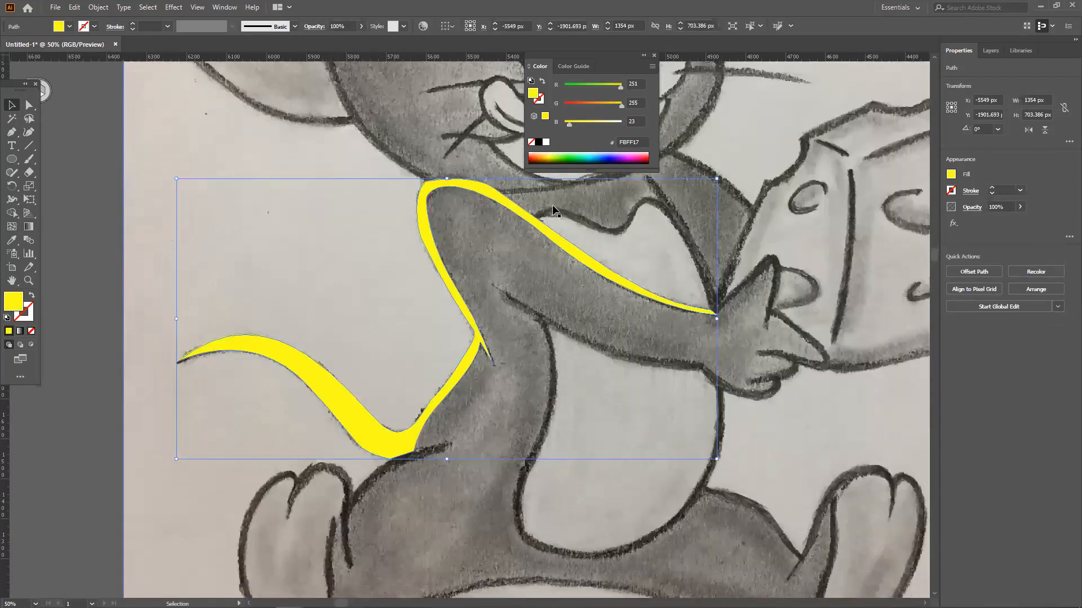
pyautogui.click(11, 131)
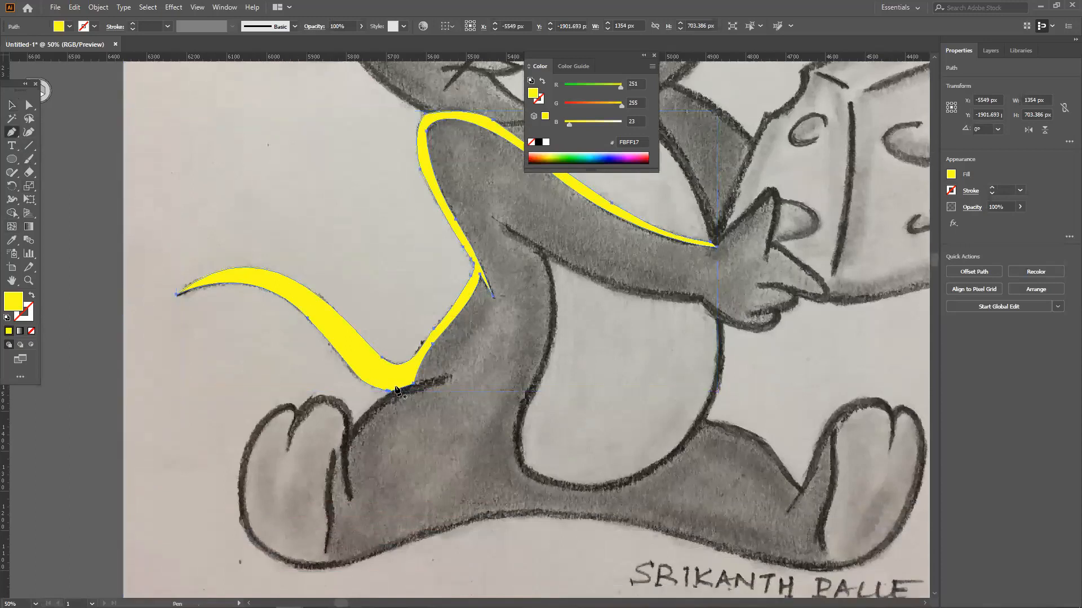
pyautogui.click(12, 106)
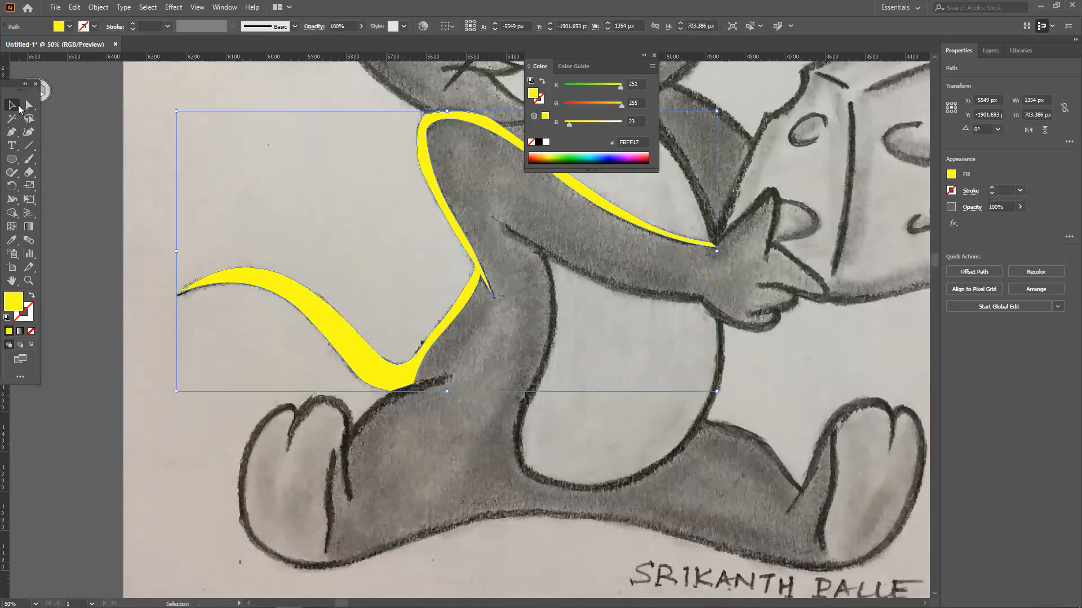
pyautogui.click(355, 465)
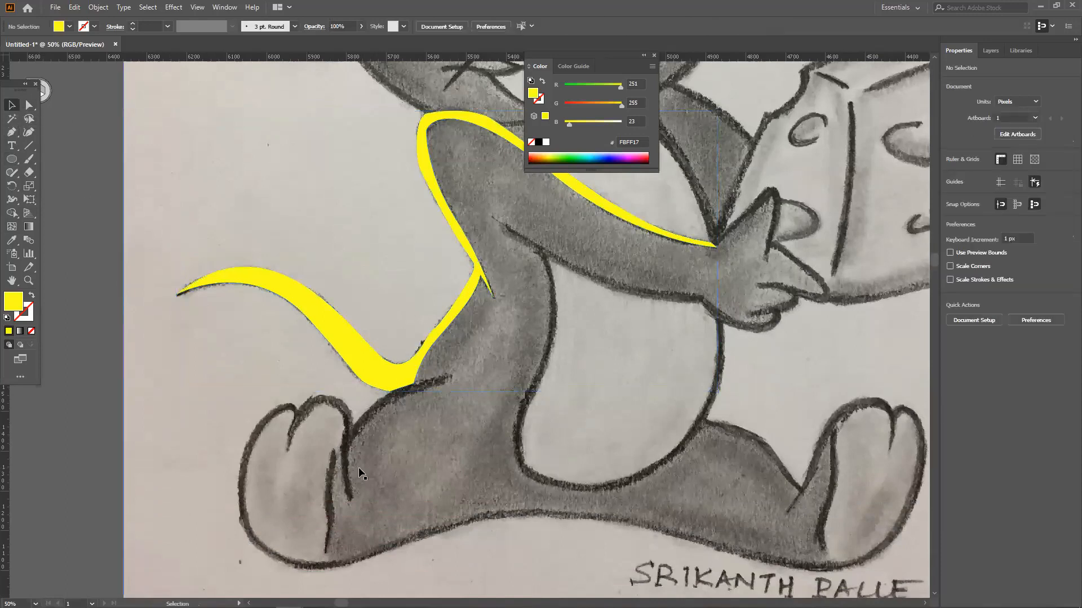
pyautogui.click(11, 132)
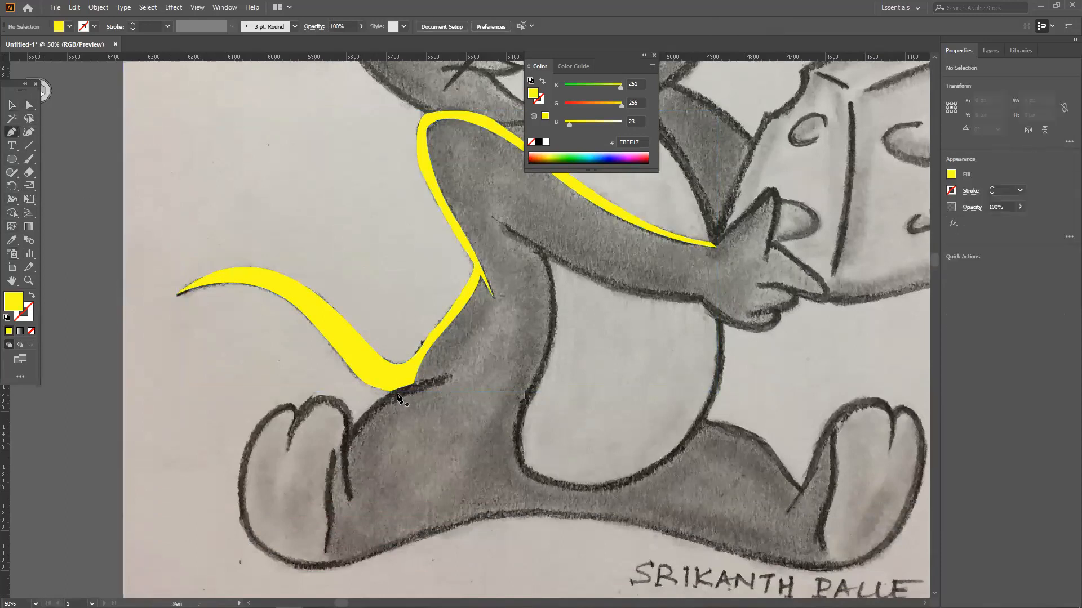
# Step: Try moving the united yellow shape off the sketch lines, and undo the move
pyautogui.click(12, 105)
pyautogui.moveTo(291, 307); pyautogui.dragTo(212, 344)
pyautogui.hotkey('ctrl', 'z')
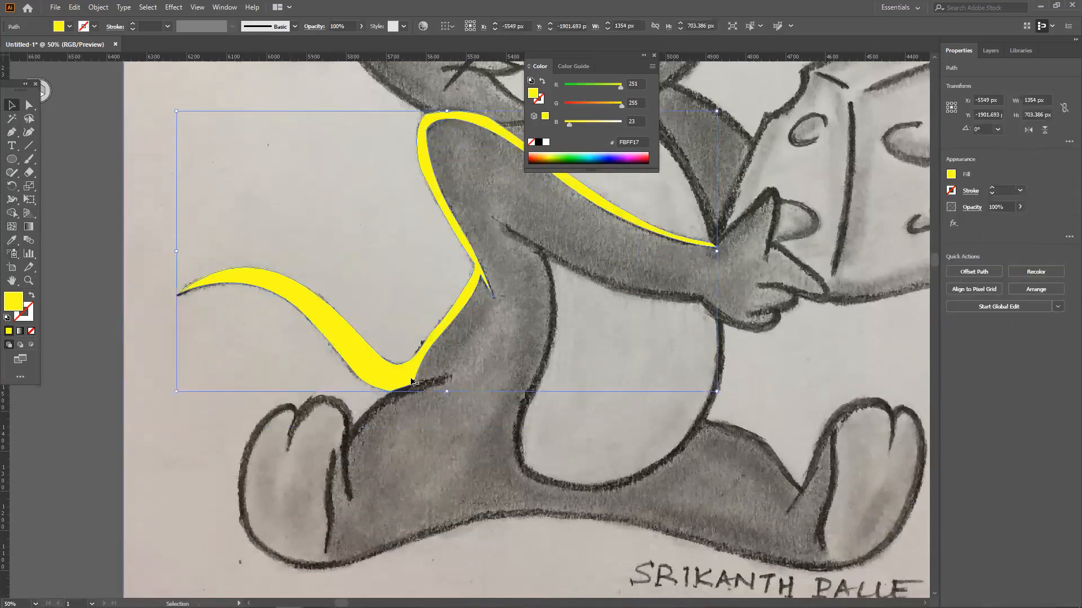
# Step: Move the Jerry sketch image aside so that it stands clear of the yellow vector outline
pyautogui.hotkey('ctrl', '-')
pyautogui.hotkey('ctrl', '-')
pyautogui.scroll(-1, 414, 387)
pyautogui.moveTo(649, 400); pyautogui.dragTo(654, 401)
pyautogui.moveTo(501, 406); pyautogui.dragTo(635, 413)
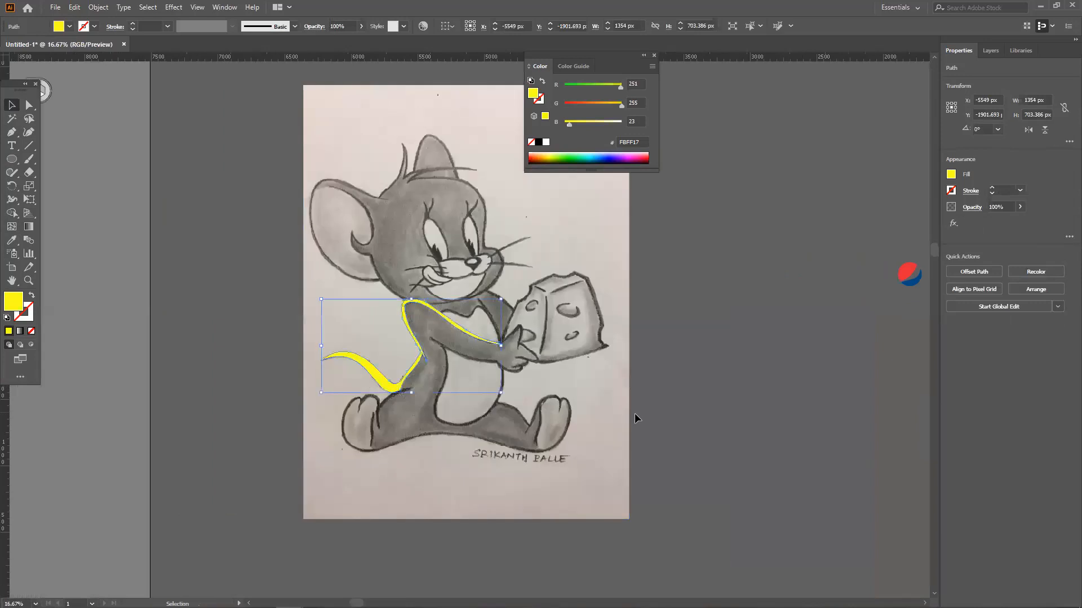
pyautogui.click(635, 414)
pyautogui.moveTo(519, 332); pyautogui.dragTo(723, 343)
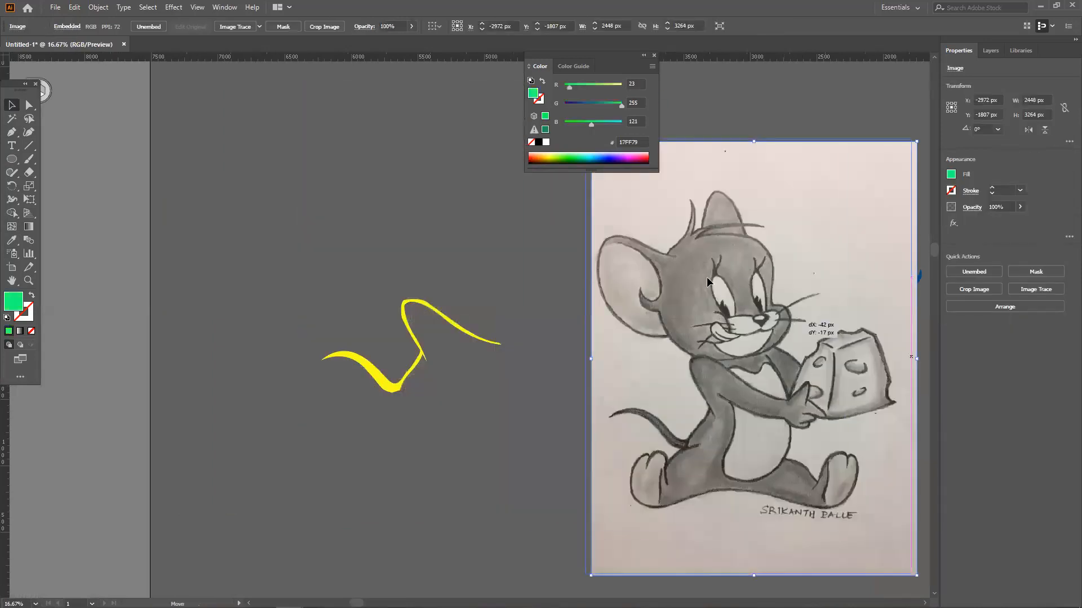
# Step: Try placing the Jerry sketch image right beside the yellow vector outline, and undo the image moves
pyautogui.moveTo(694, 285); pyautogui.dragTo(561, 313)
pyautogui.moveTo(345, 607)
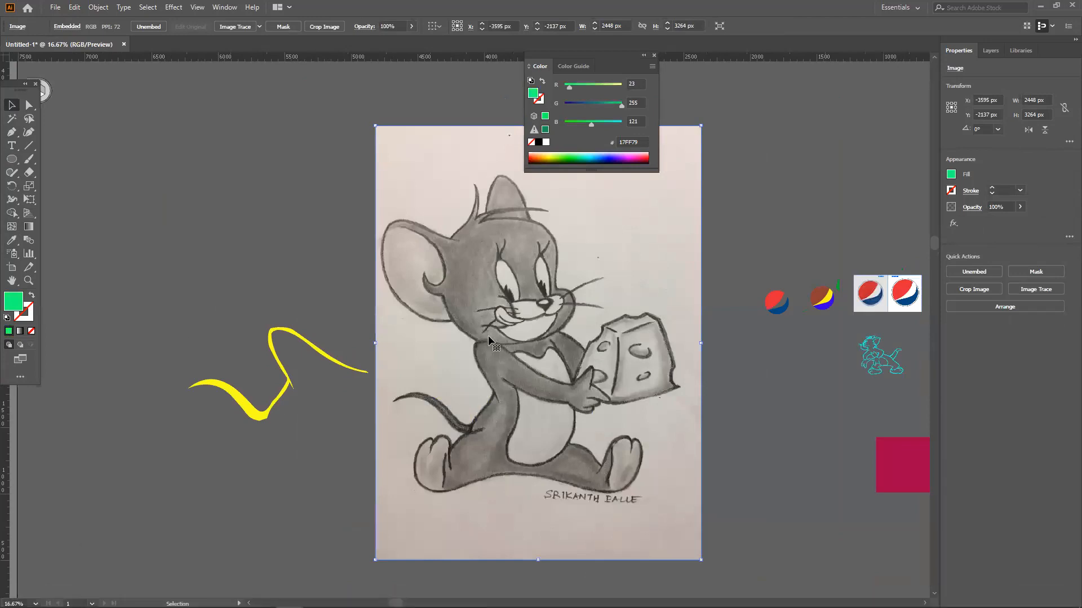
pyautogui.scroll(-1, 488, 336)
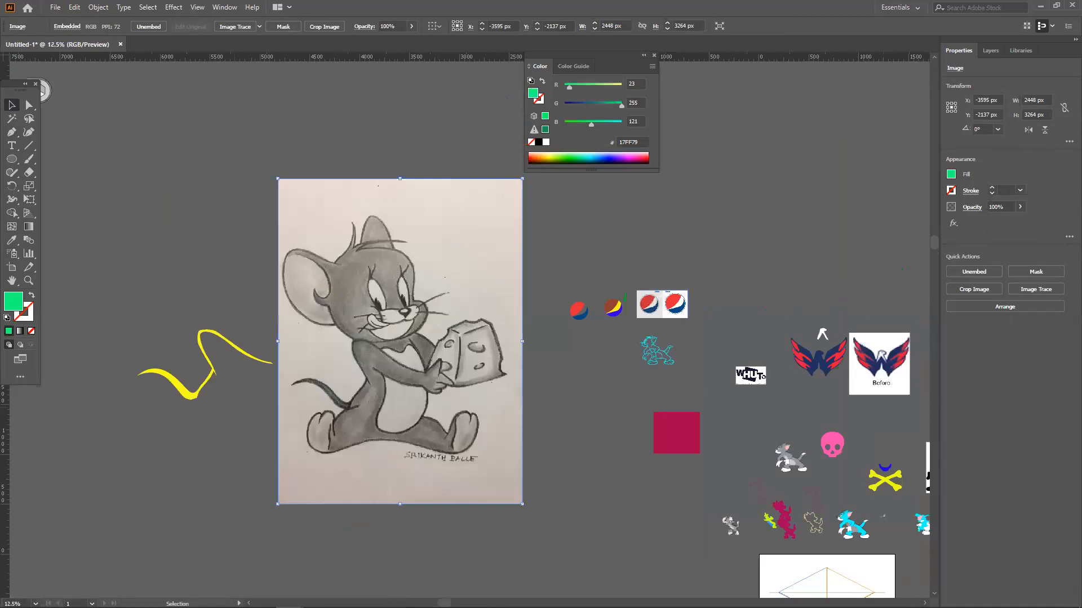
pyautogui.moveTo(207, 597)
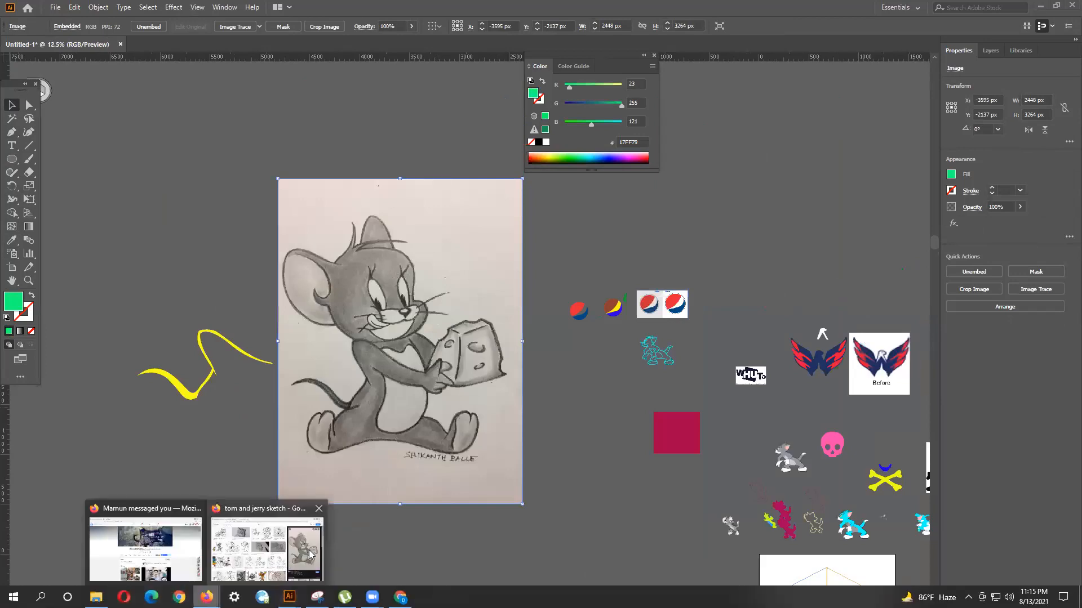
pyautogui.click(267, 549)
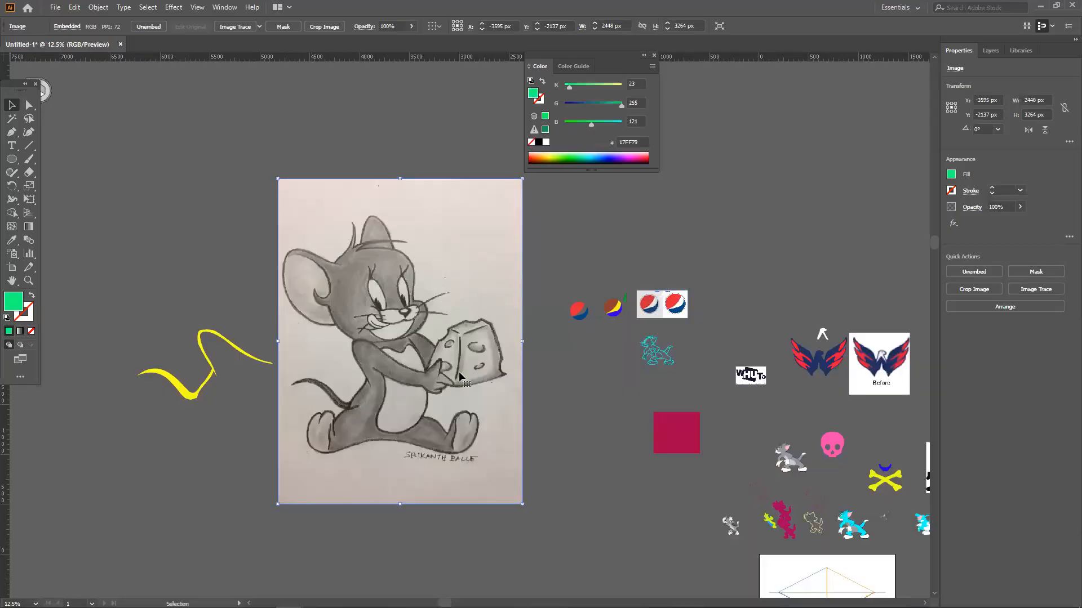
pyautogui.scroll(1, 404, 417)
pyautogui.scroll(2, 403, 414)
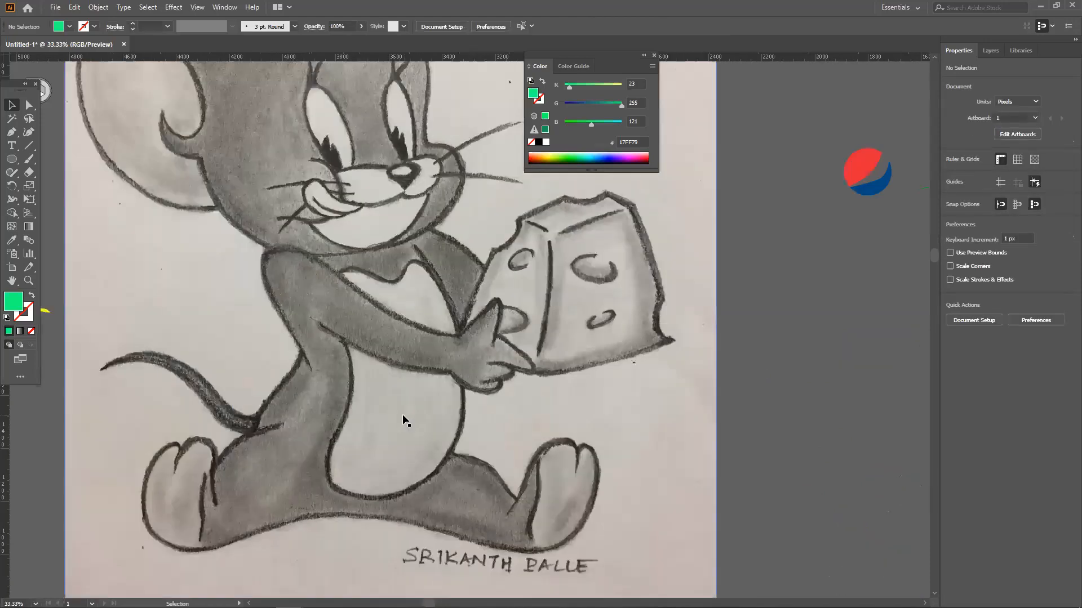
pyautogui.hotkey('ctrl', 'z')
pyautogui.hotkey('ctrl', 'z')
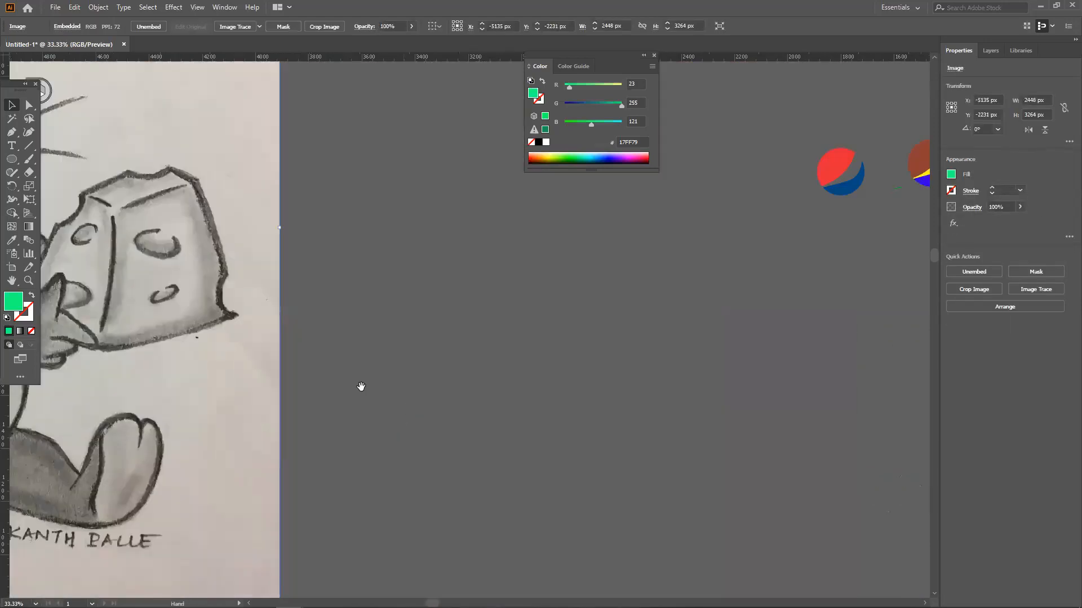
# Step: Start tracing the thin crease line inside the foot beneath the tail with the Pen tool, covering its upper half
pyautogui.moveTo(360, 386); pyautogui.dragTo(582, 339)
pyautogui.moveTo(194, 377); pyautogui.dragTo(274, 348)
pyautogui.click(8, 138)
pyautogui.scroll(1, 178, 353)
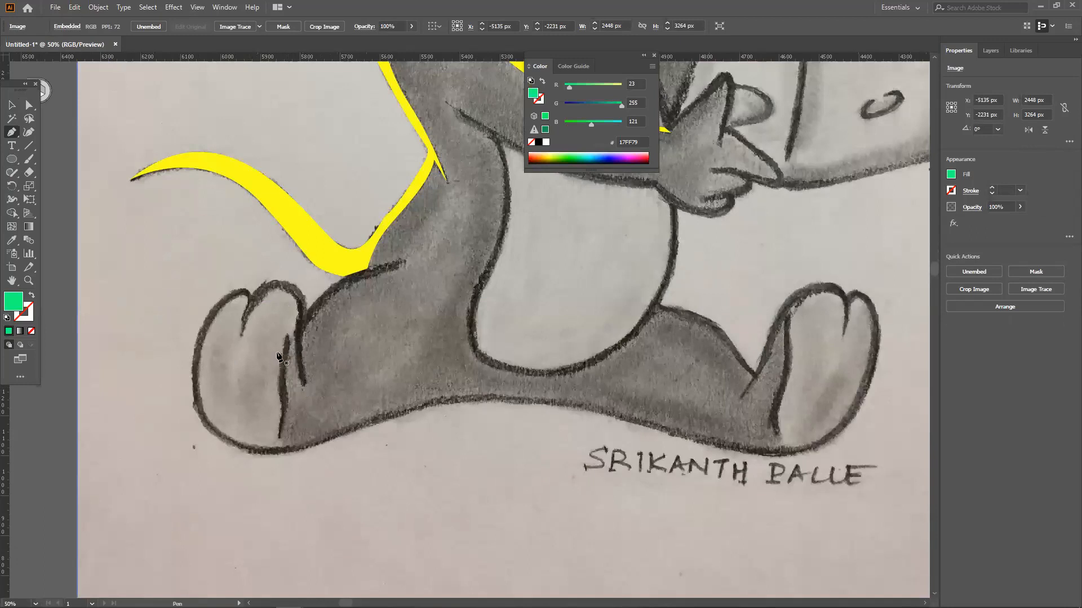
pyautogui.click(278, 388)
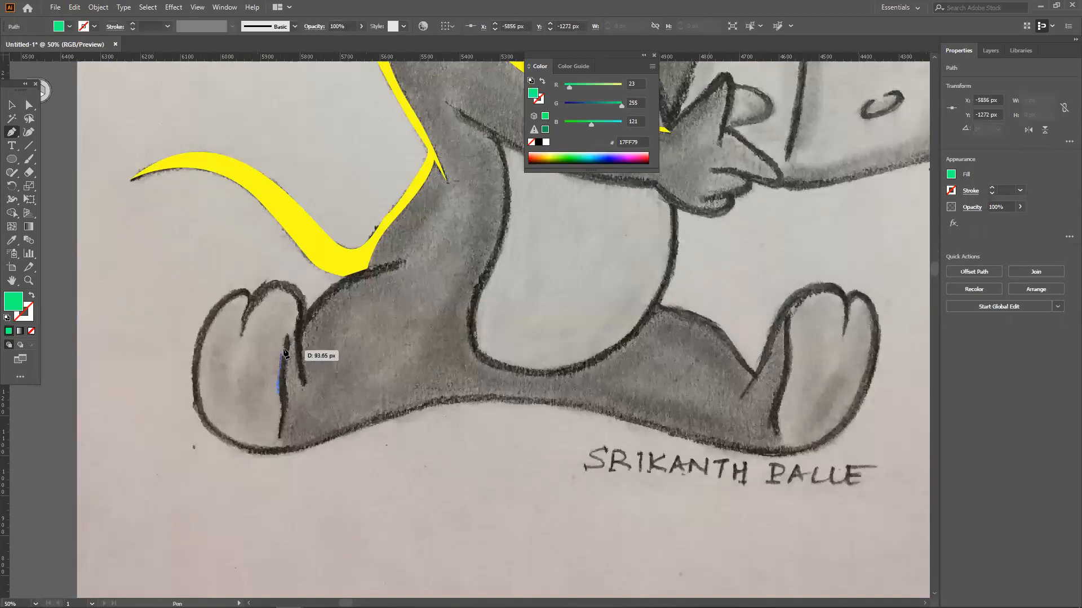
pyautogui.moveTo(283, 349); pyautogui.dragTo(287, 338)
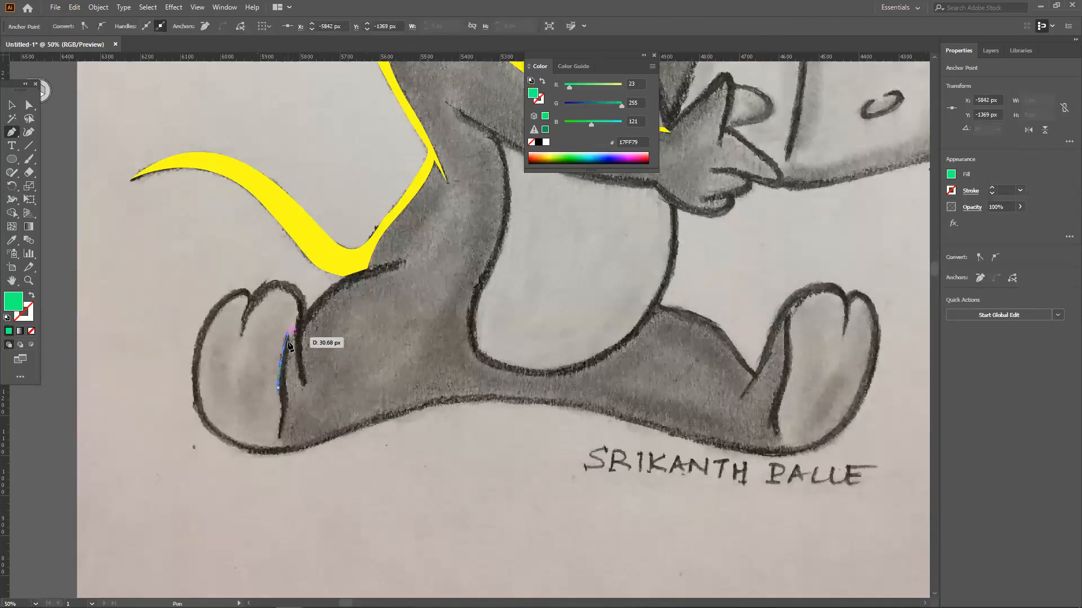
pyautogui.moveTo(286, 378); pyautogui.dragTo(282, 443)
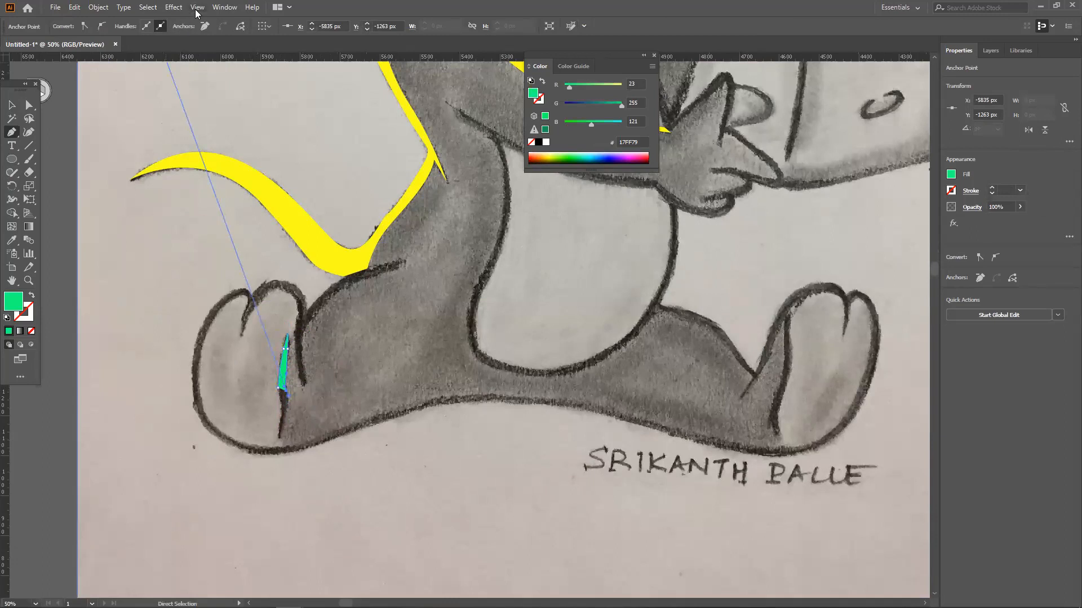
# Step: Turn off Snap to Pixel and Snap to Point so anchor points can be placed freely
pyautogui.click(196, 9)
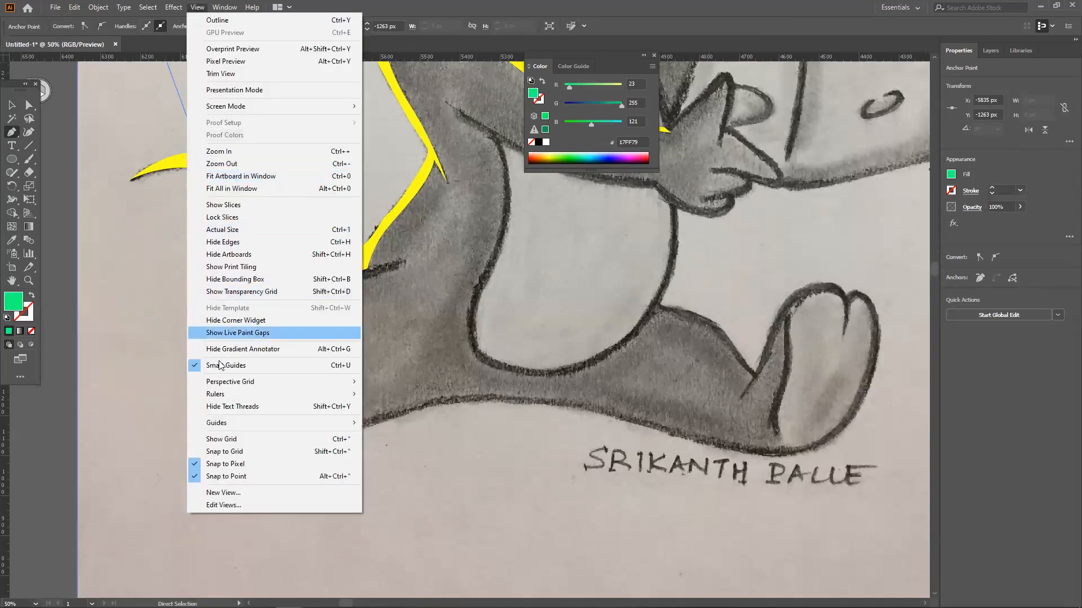
pyautogui.click(232, 466)
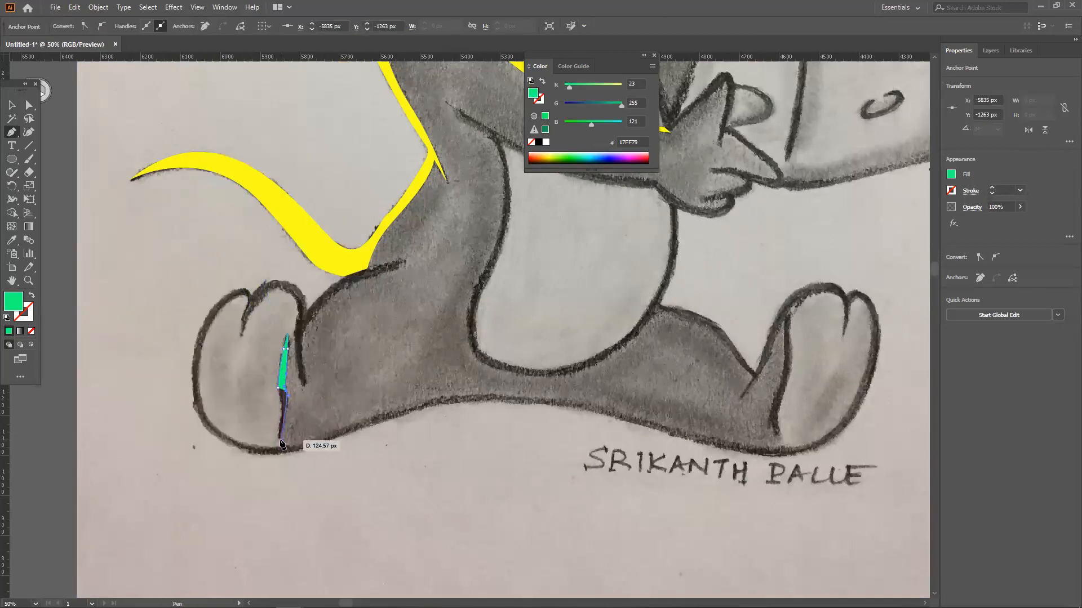
pyautogui.moveTo(280, 444); pyautogui.dragTo(282, 446)
pyautogui.click(200, 7)
pyautogui.click(216, 477)
# Step: Trace the lower half of the foot's crease line, close the shape, and fill it with yellow FFE500
pyautogui.scroll(3, 280, 441)
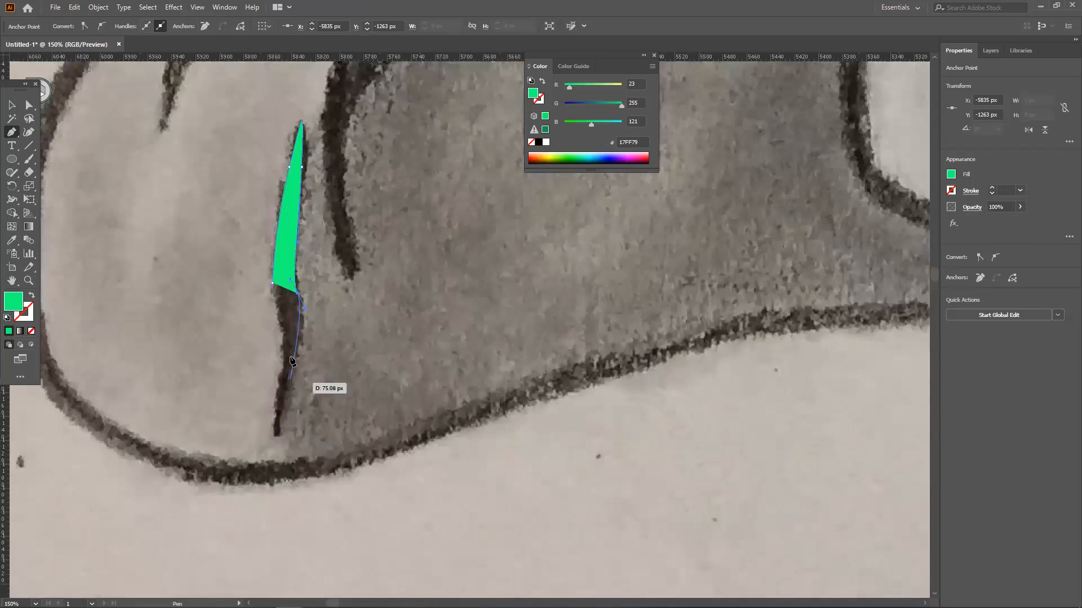
pyautogui.moveTo(293, 390)
pyautogui.mouseDown()
pyautogui.moveTo(282, 441)
pyautogui.moveTo(274, 435)
pyautogui.mouseUp()
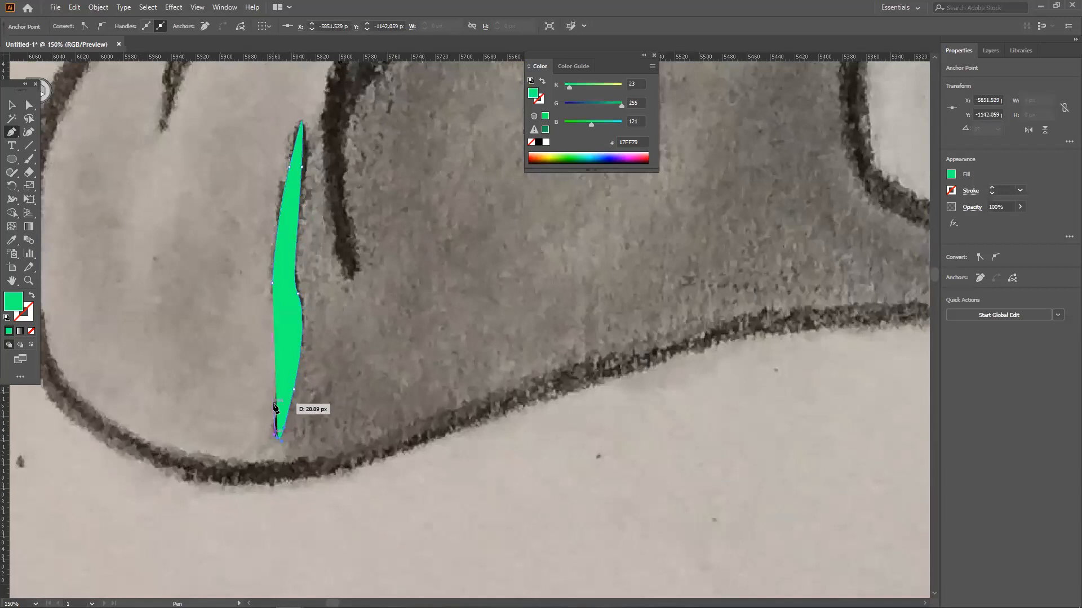
pyautogui.click(31, 332)
pyautogui.moveTo(283, 368); pyautogui.dragTo(291, 338)
pyautogui.moveTo(273, 284); pyautogui.dragTo(277, 263)
pyautogui.click(548, 155)
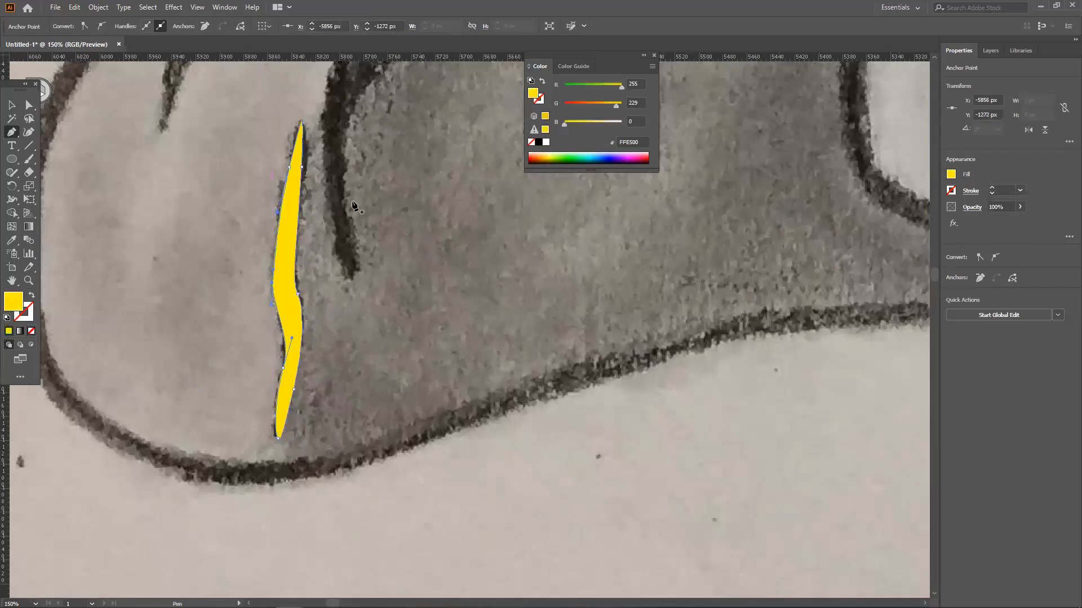
# Step: Start a new Pen tool path at the notch between the toes, tracing the larger toe's inner curve and down its inner side
pyautogui.hotkey('ctrl', '-')
pyautogui.hotkey('ctrl', '-')
pyautogui.hotkey('ctrl', '-')
pyautogui.hotkey('ctrl', '-')
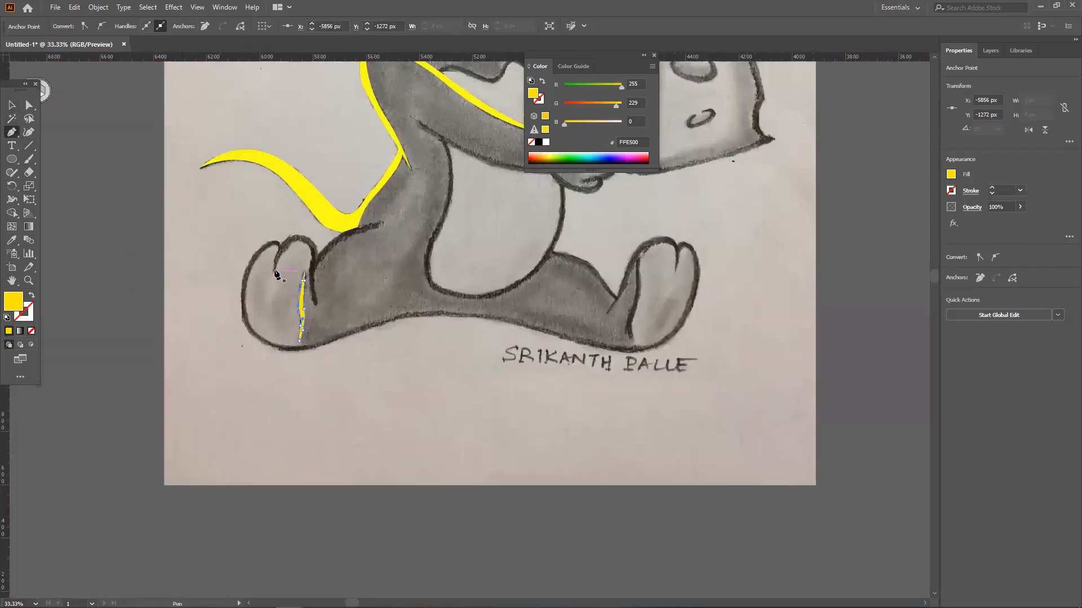
pyautogui.click(274, 274)
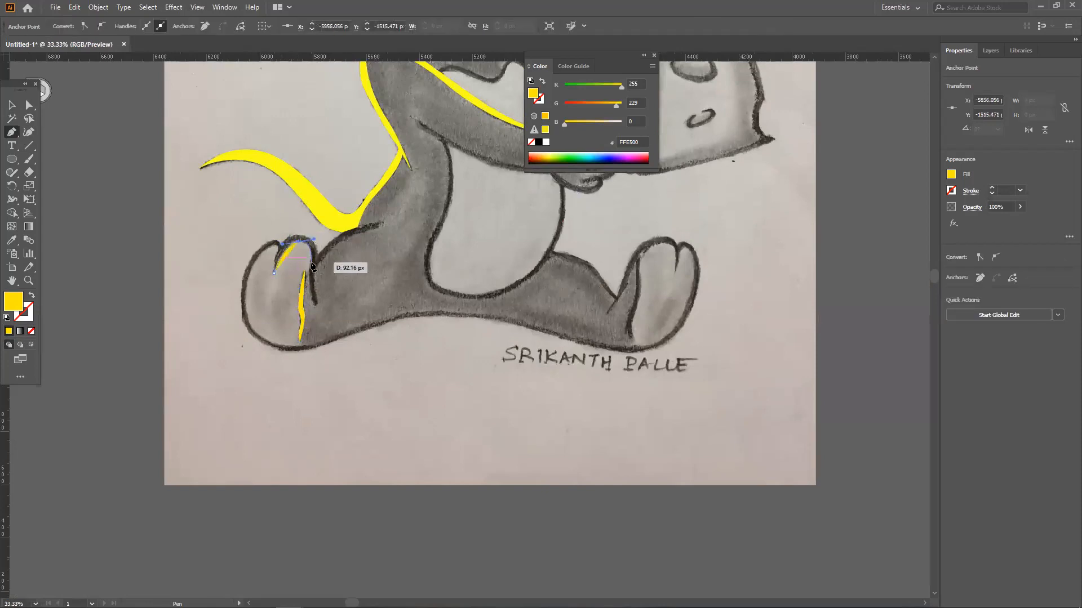
pyautogui.click(309, 262)
pyautogui.moveTo(307, 271); pyautogui.dragTo(308, 271)
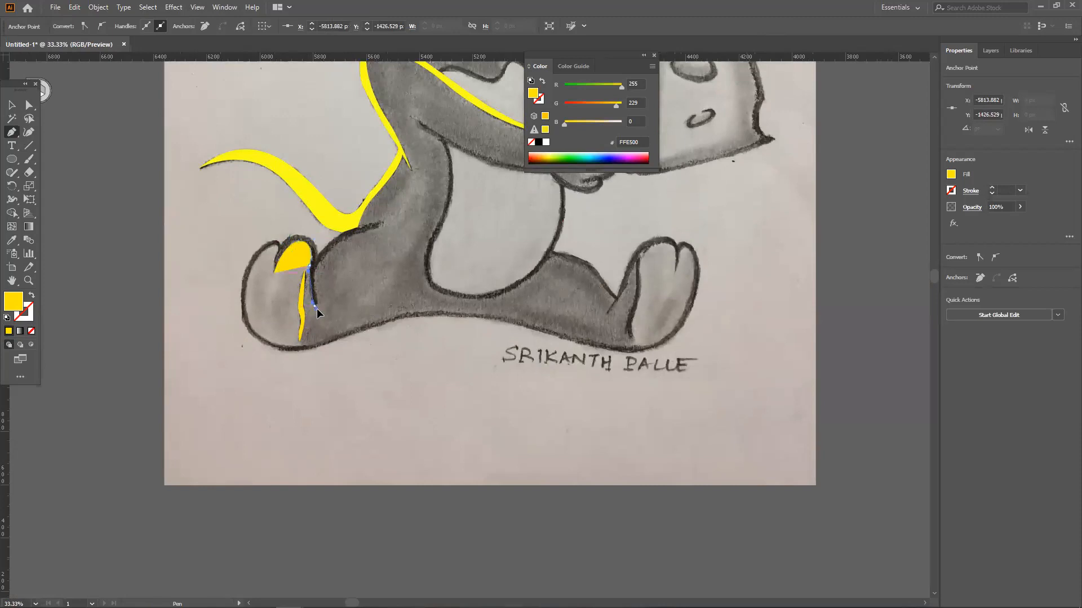
pyautogui.click(313, 302)
pyautogui.hotkey('ctrl', 'z')
pyautogui.moveTo(314, 301); pyautogui.dragTo(316, 292)
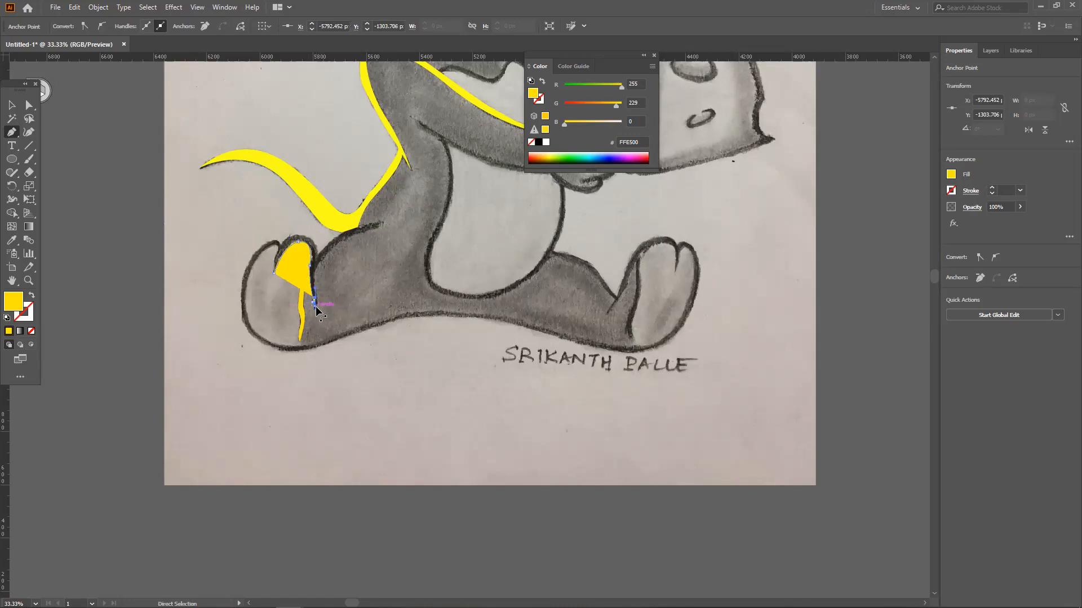
# Step: Round the path around the lower tip of the toe line and bring it back up to where the thigh line begins
pyautogui.scroll(3, 315, 305)
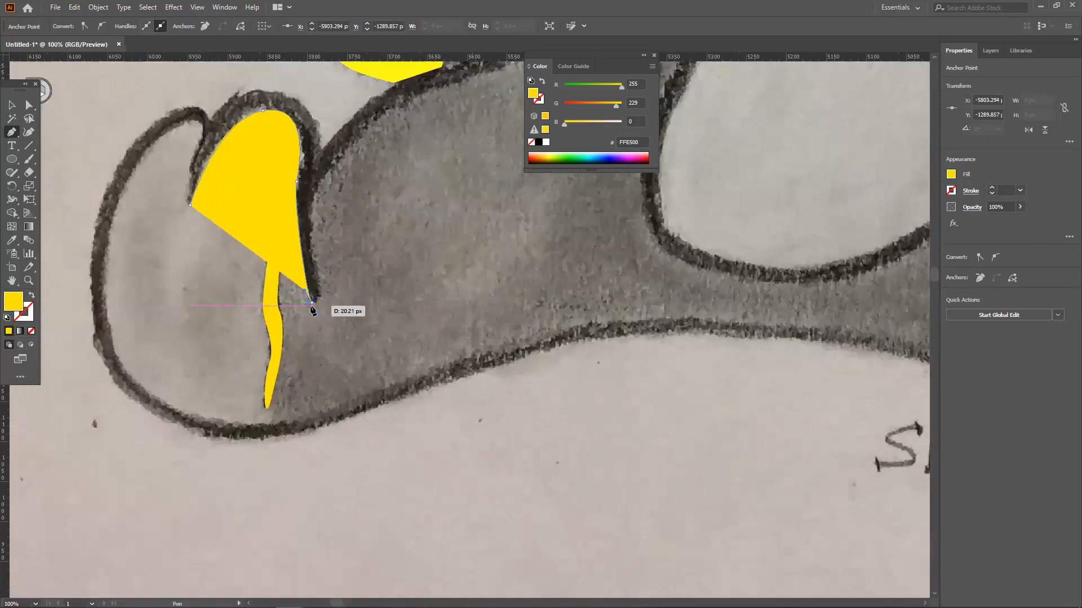
pyautogui.click(312, 303)
pyautogui.hotkey('ctrl', 'z')
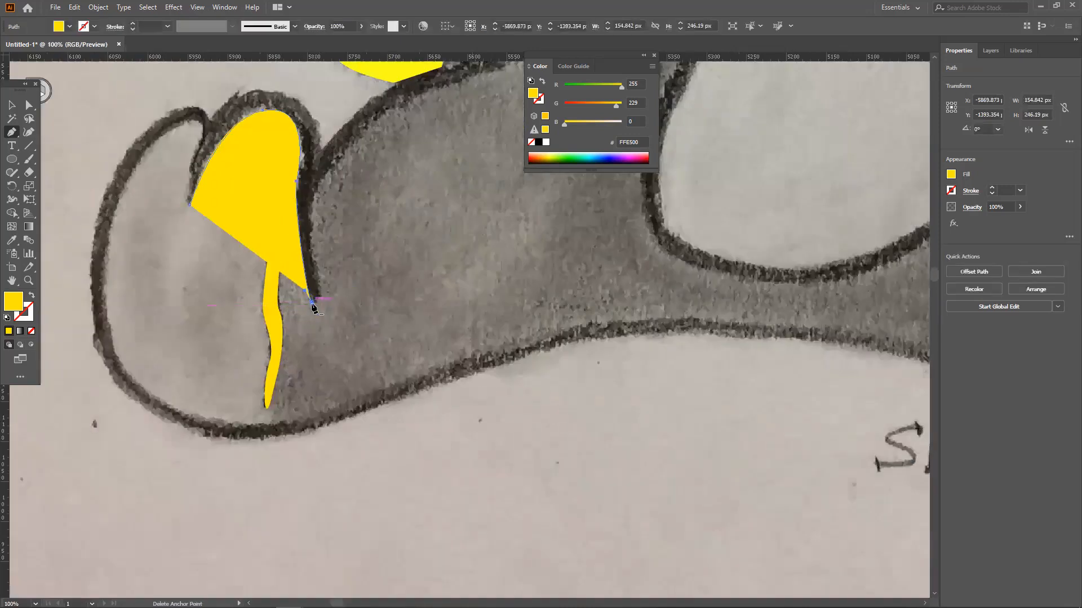
pyautogui.keyDown('ctrl'); pyautogui.click(313, 304); pyautogui.keyUp('ctrl')
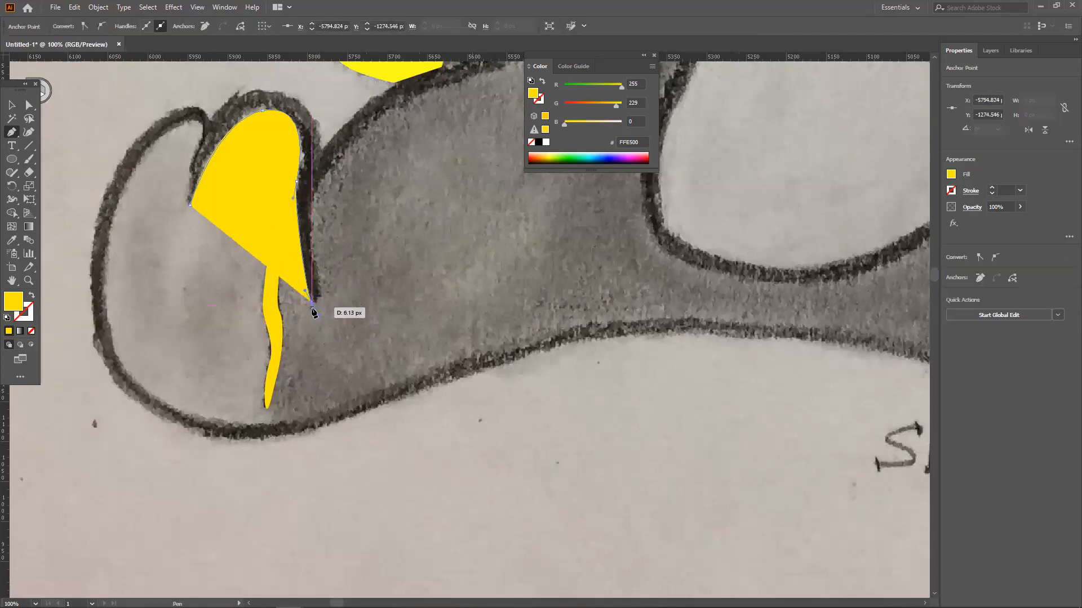
pyautogui.moveTo(322, 297); pyautogui.dragTo(313, 257)
pyautogui.moveTo(319, 180); pyautogui.dragTo(290, 256)
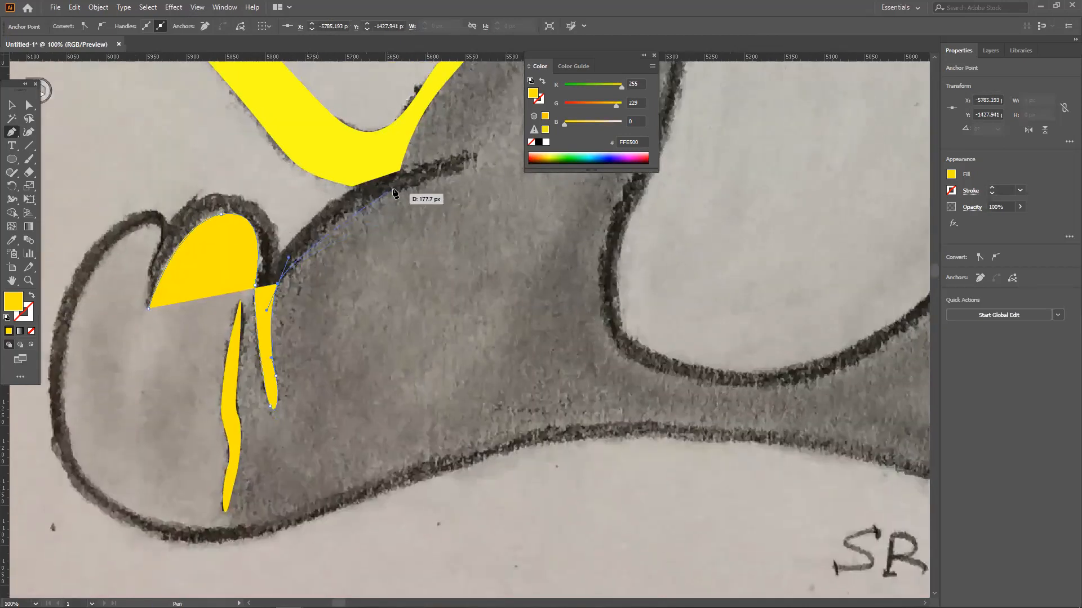
# Step: Trace the lower edge of the thigh line to its tip and return along the upper edge to below the tail
pyautogui.moveTo(453, 173); pyautogui.dragTo(540, 163)
pyautogui.click(451, 173)
pyautogui.moveTo(452, 159); pyautogui.dragTo(415, 166)
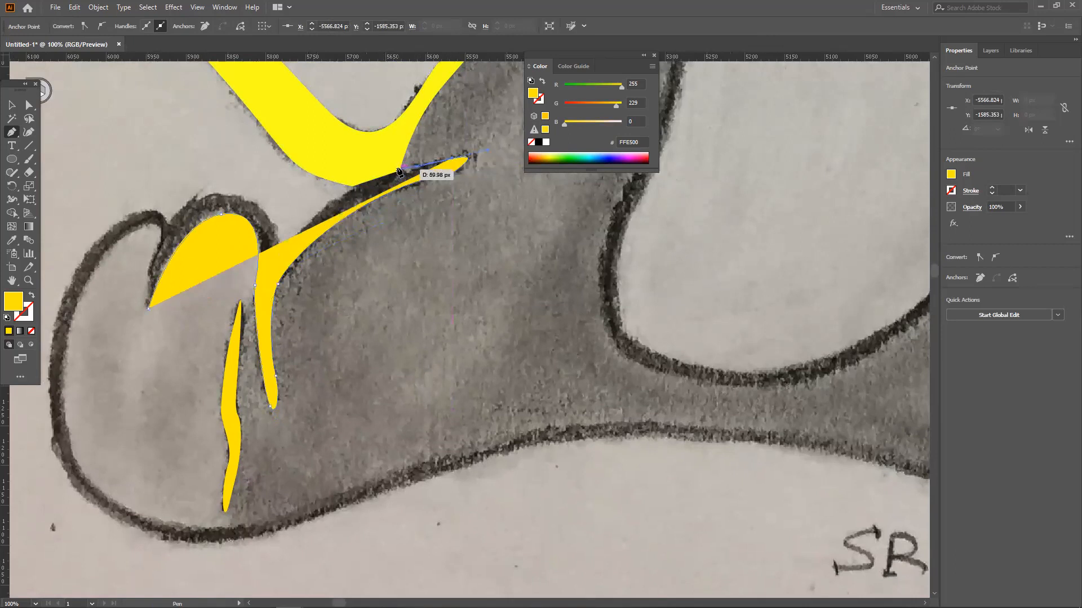
pyautogui.click(398, 169)
pyautogui.moveTo(347, 185); pyautogui.dragTo(47, 297)
# Step: Swap fill and stroke to show the path as an unfilled yellow 1 pt outline, and redo the anchor point below the tail
pyautogui.click(32, 295)
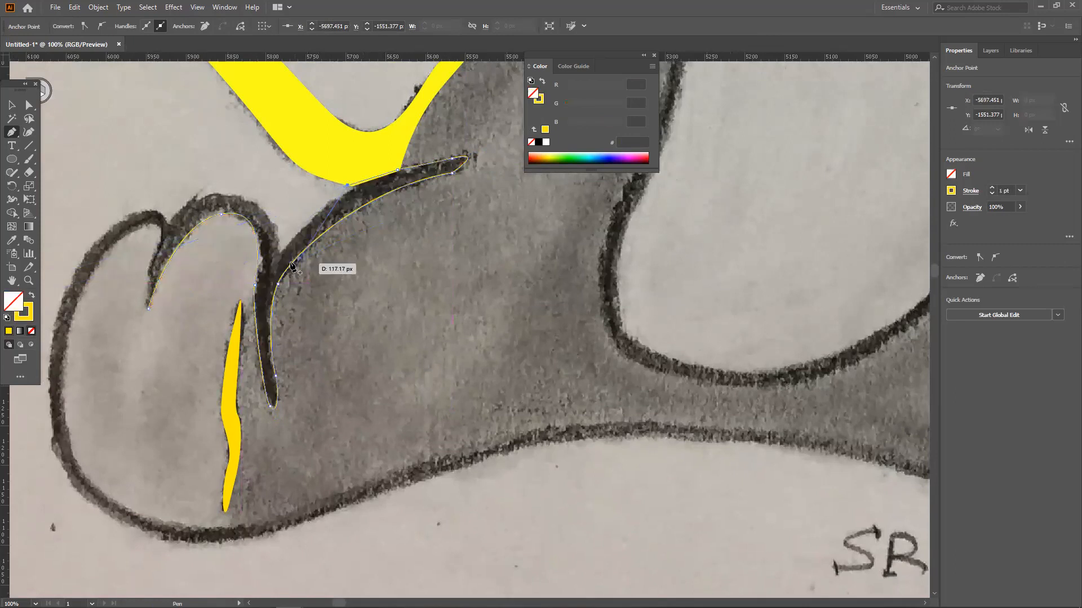
pyautogui.click(280, 253)
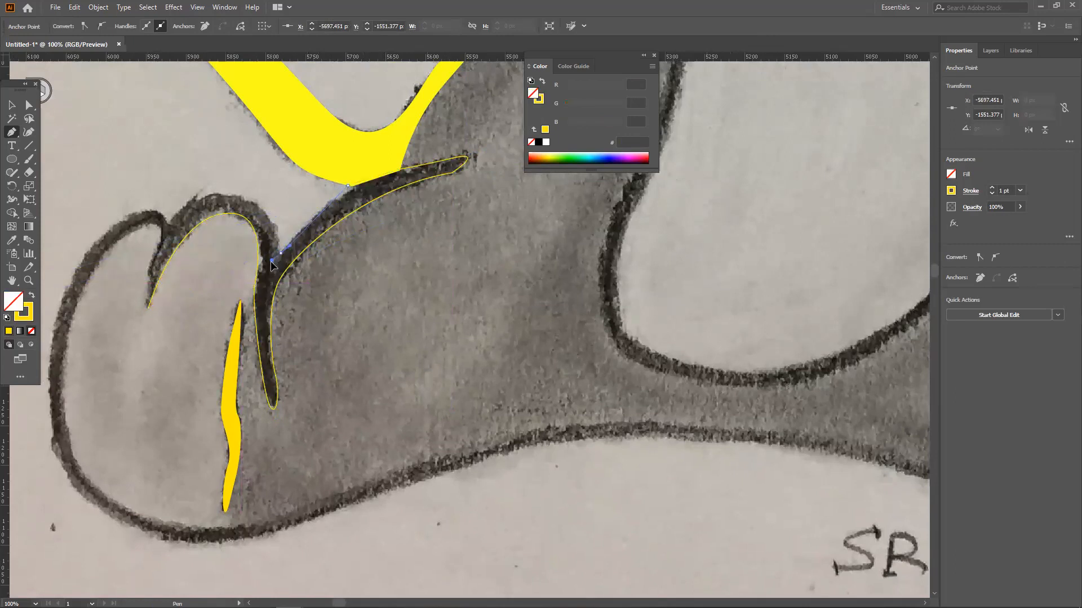
pyautogui.hotkey('ctrl', 'z')
pyautogui.moveTo(348, 186); pyautogui.dragTo(355, 182)
pyautogui.hotkey('shift', 'x')
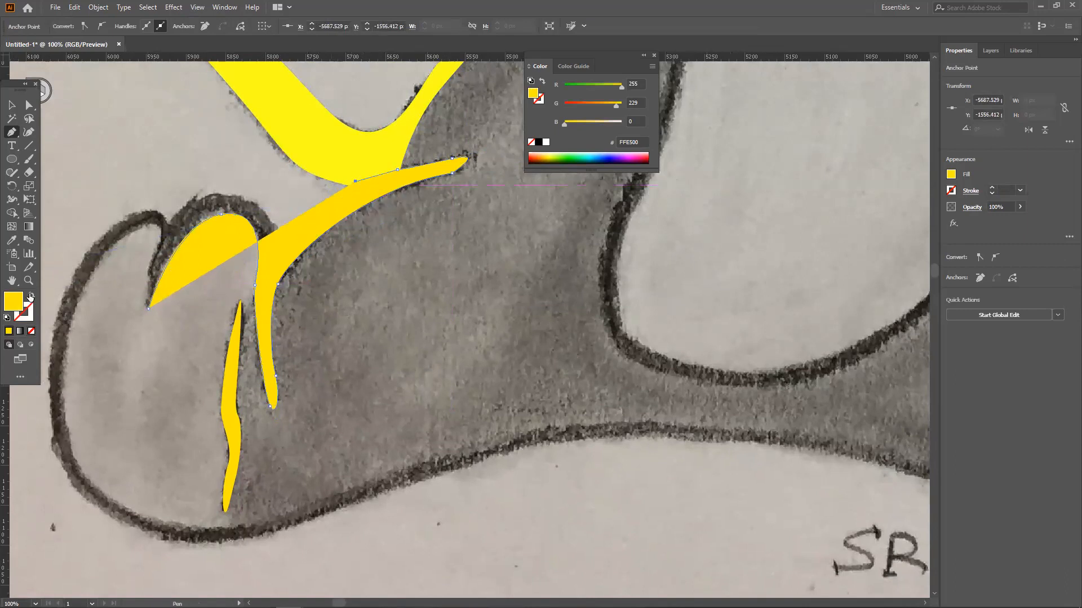
pyautogui.click(30, 296)
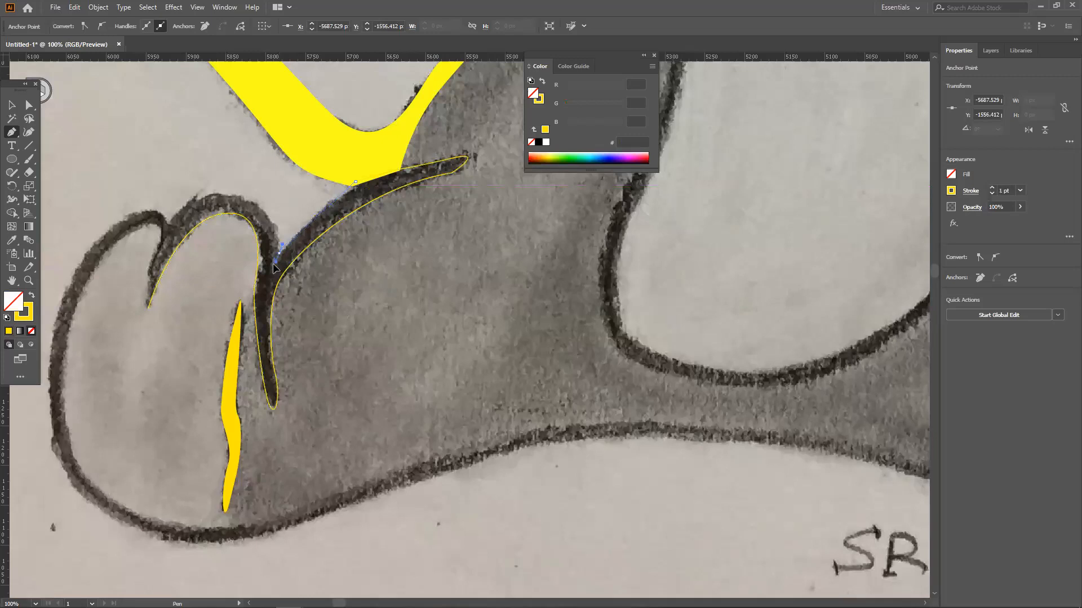
# Step: Continue the path from the thigh line over both toes' outer edges and down the outer side of the foot
pyautogui.moveTo(279, 252); pyautogui.dragTo(121, 295)
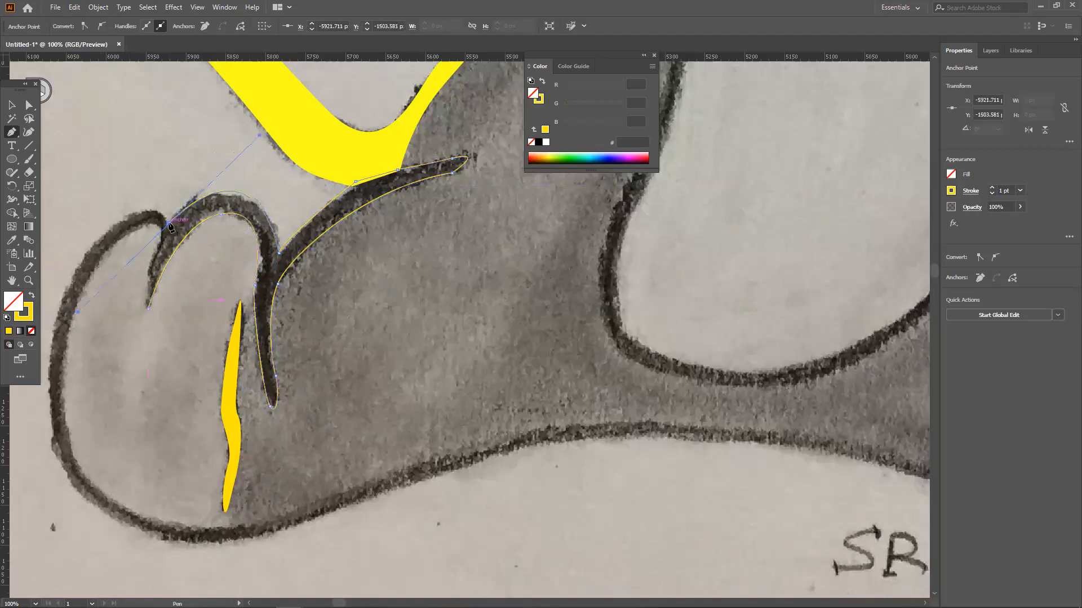
pyautogui.moveTo(111, 260); pyautogui.dragTo(373, 242)
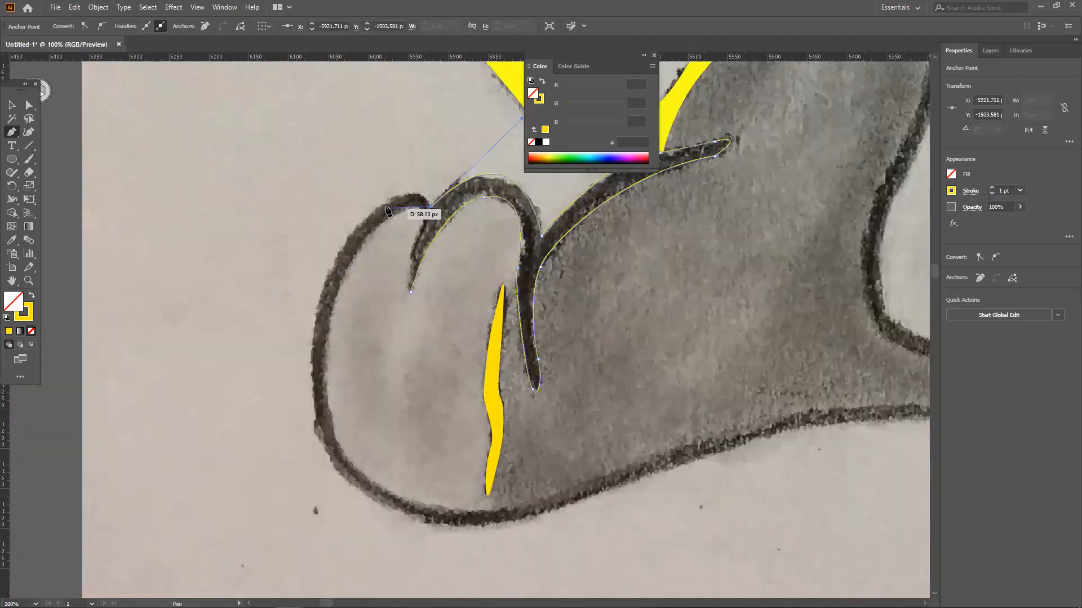
pyautogui.moveTo(386, 201); pyautogui.dragTo(318, 151)
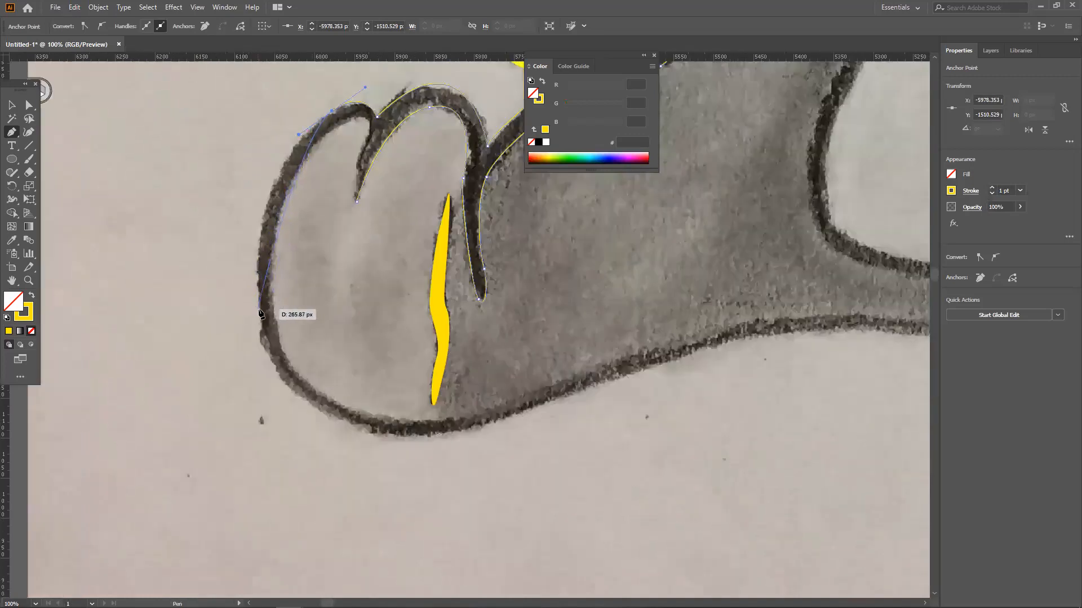
pyautogui.moveTo(263, 316); pyautogui.dragTo(289, 404)
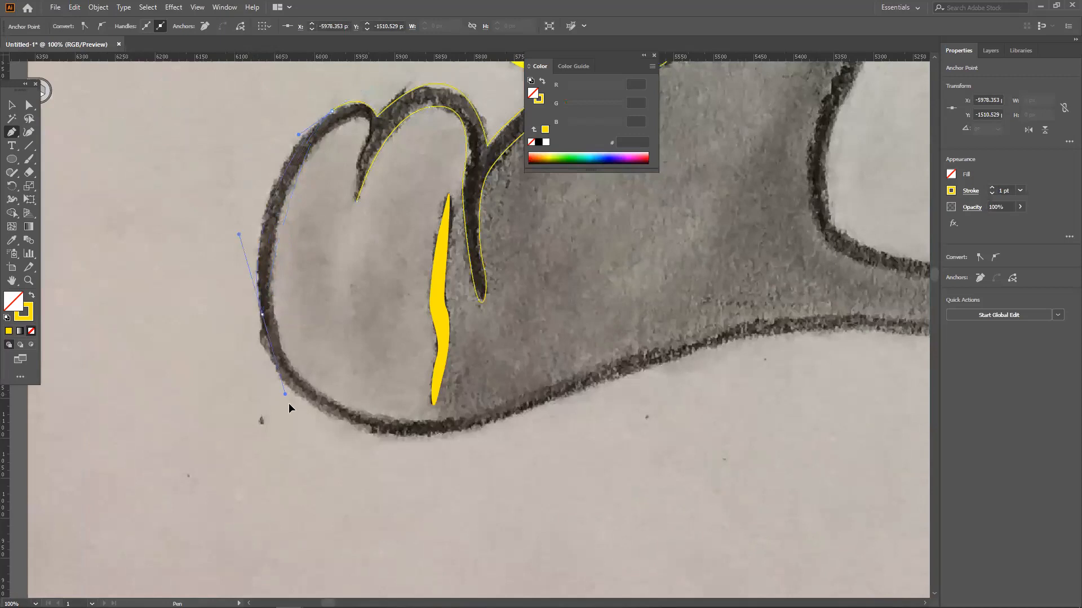
pyautogui.press('space')
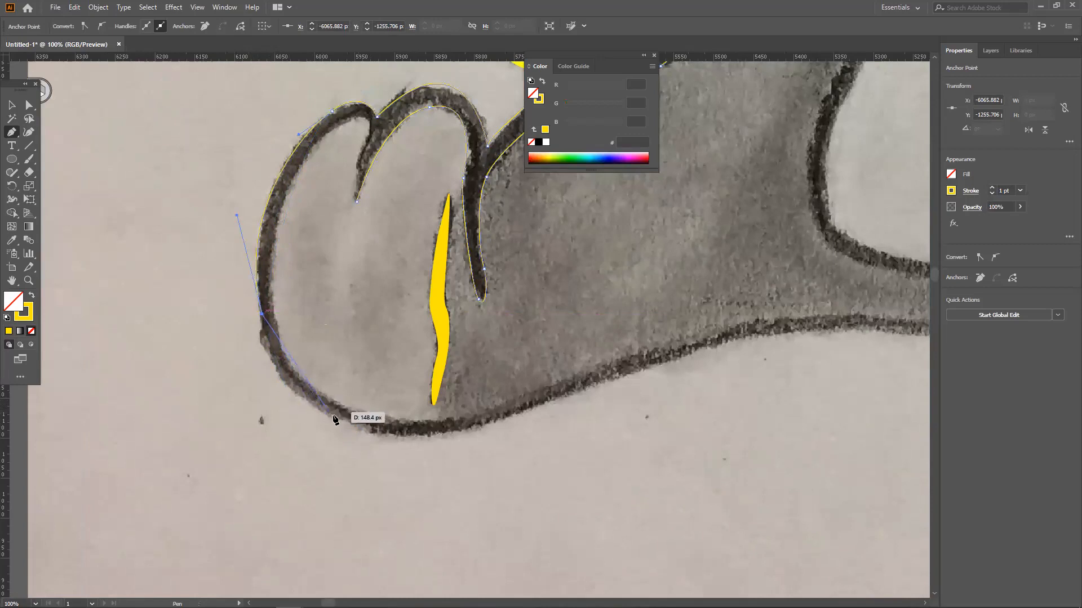
# Step: Continue the path along the underside of the foot to below the thigh and turn it onto the line's upper edge
pyautogui.moveTo(353, 422)
pyautogui.mouseDown()
pyautogui.moveTo(449, 451)
pyautogui.moveTo(438, 453)
pyautogui.mouseUp()
pyautogui.moveTo(422, 416); pyautogui.dragTo(289, 389)
pyautogui.moveTo(425, 372); pyautogui.dragTo(452, 353)
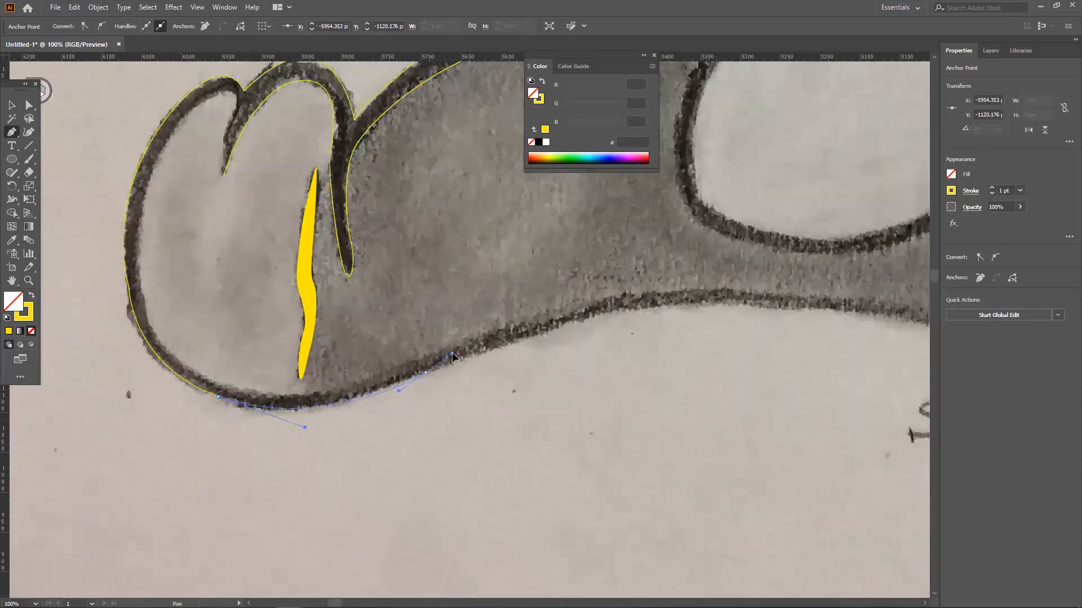
pyautogui.moveTo(601, 315); pyautogui.dragTo(611, 312)
pyautogui.click(613, 301)
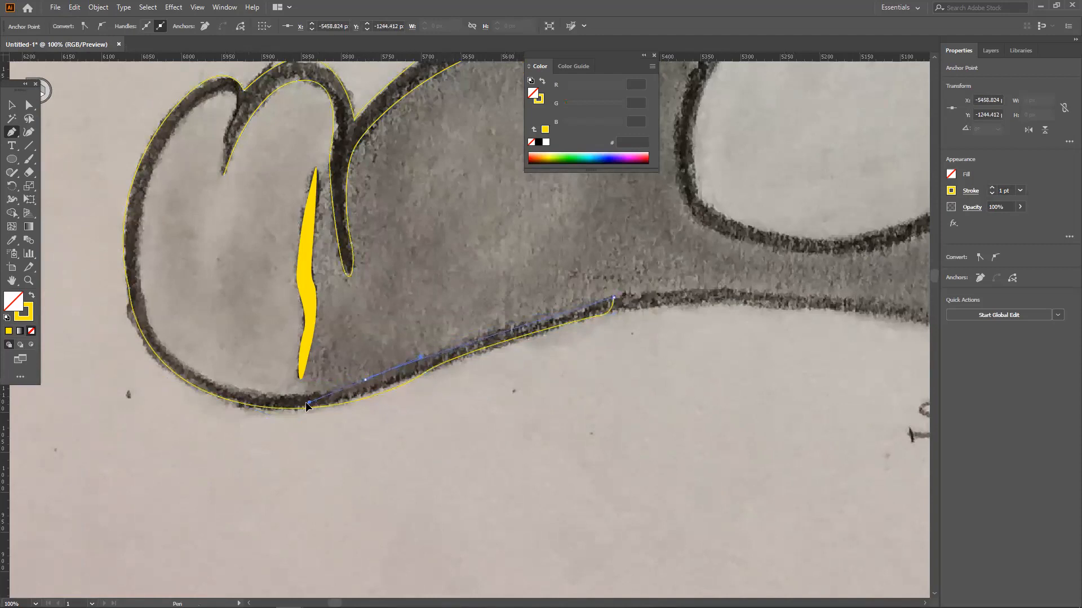
# Step: Trace back along the foot line's inner edge, up inside the first toe, and close the path at the notch tip between the toes
pyautogui.moveTo(292, 421); pyautogui.dragTo(291, 419)
pyautogui.moveTo(161, 345); pyautogui.dragTo(153, 313)
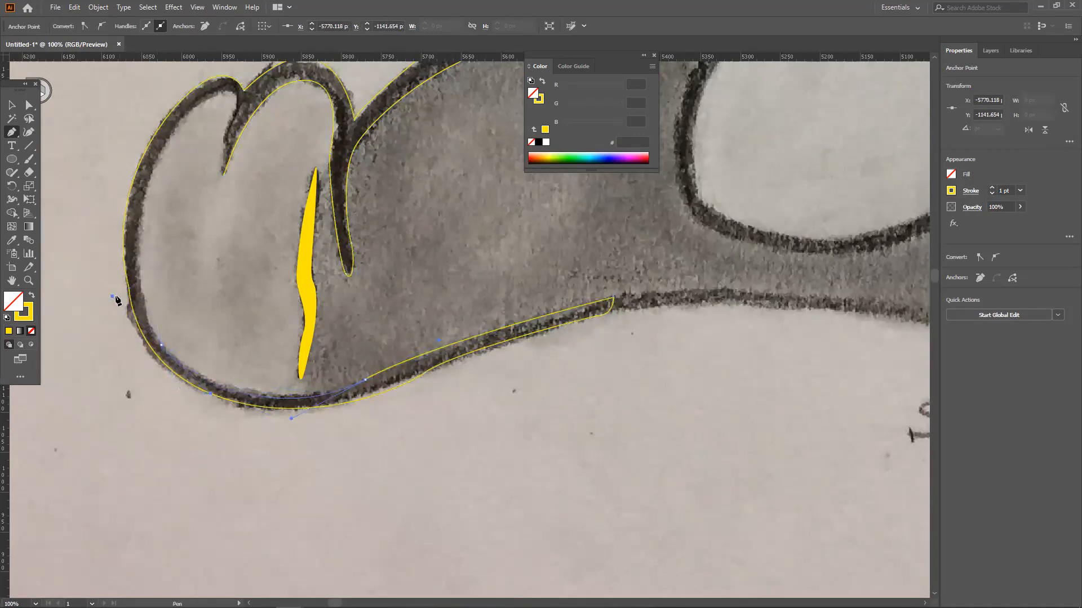
pyautogui.click(185, 116)
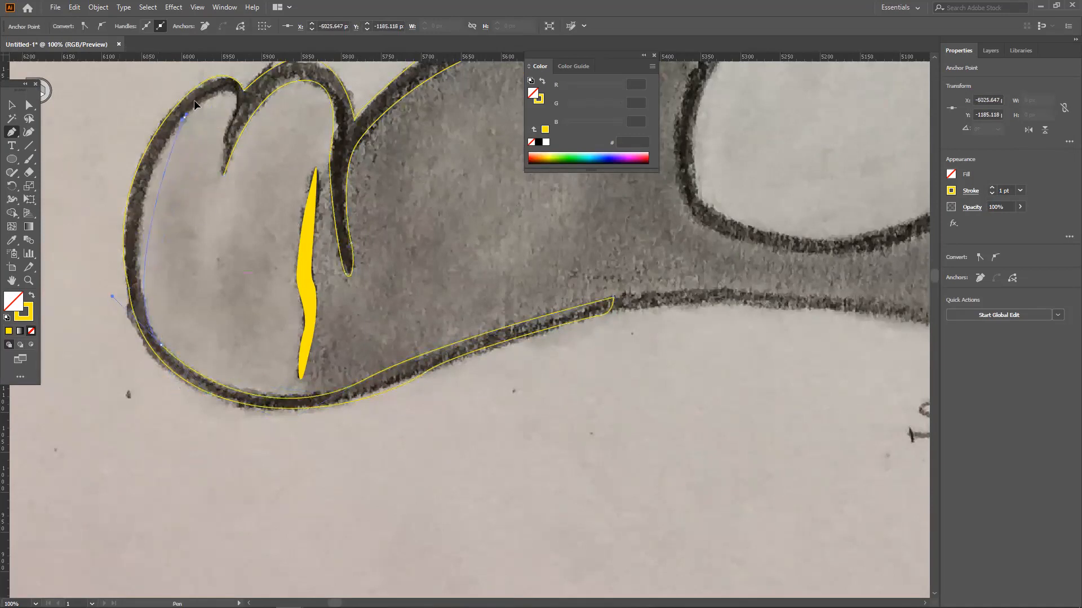
pyautogui.moveTo(217, 71); pyautogui.dragTo(234, 80)
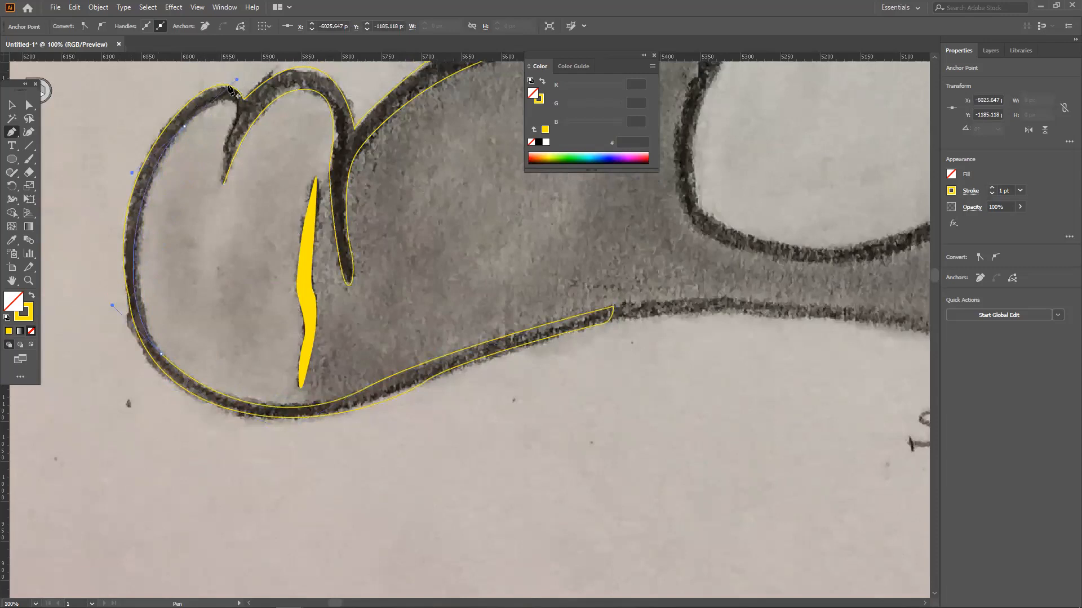
pyautogui.click(224, 183)
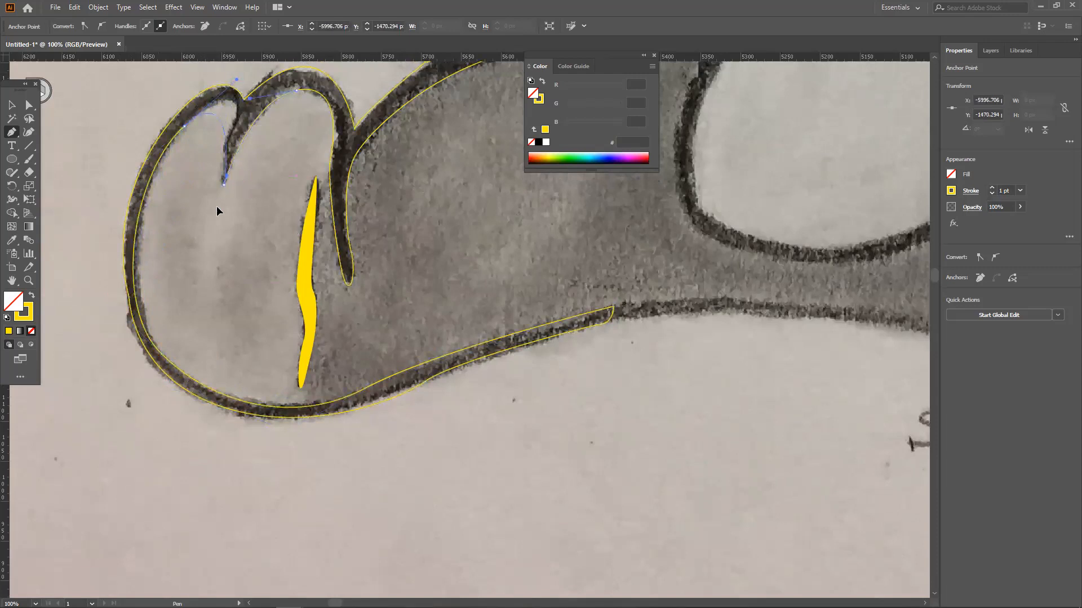
pyautogui.moveTo(224, 184)
pyautogui.mouseDown()
pyautogui.moveTo(225, 140)
pyautogui.moveTo(203, 167)
pyautogui.moveTo(224, 185)
pyautogui.mouseUp()
# Step: Swap fill and stroke to make the closed foot outline solid yellow, and deselect it
pyautogui.click(223, 138)
pyautogui.click(31, 297)
pyautogui.click(11, 105)
pyautogui.click(89, 200)
# Step: Start a green-filled Pen tool shape at the foot's outer edge and carry it over the tops of both toes
pyautogui.scroll(-2, 106, 221)
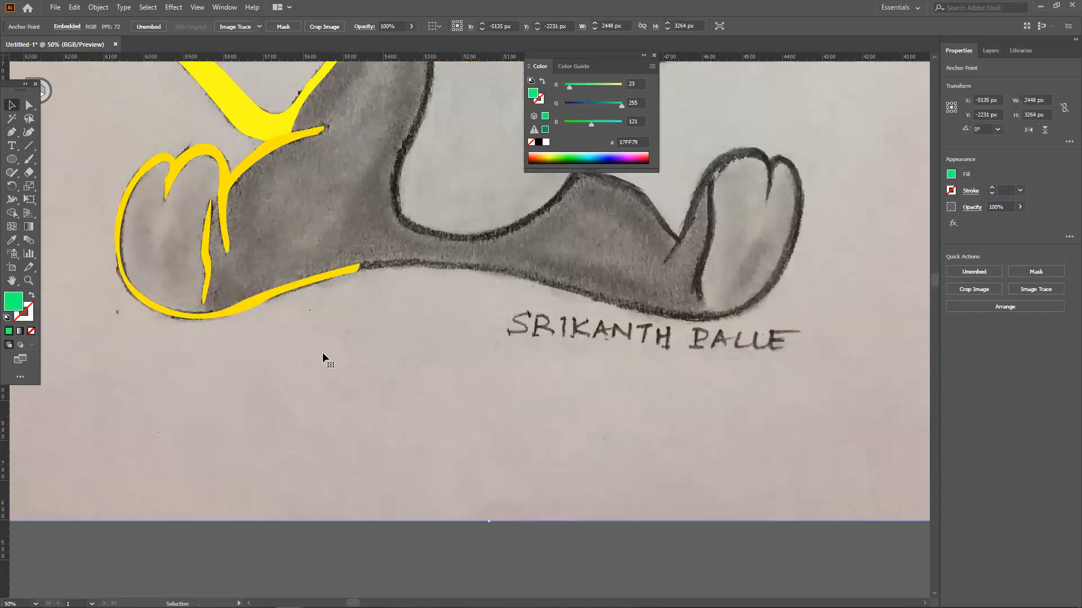
pyautogui.scroll(-2, 371, 403)
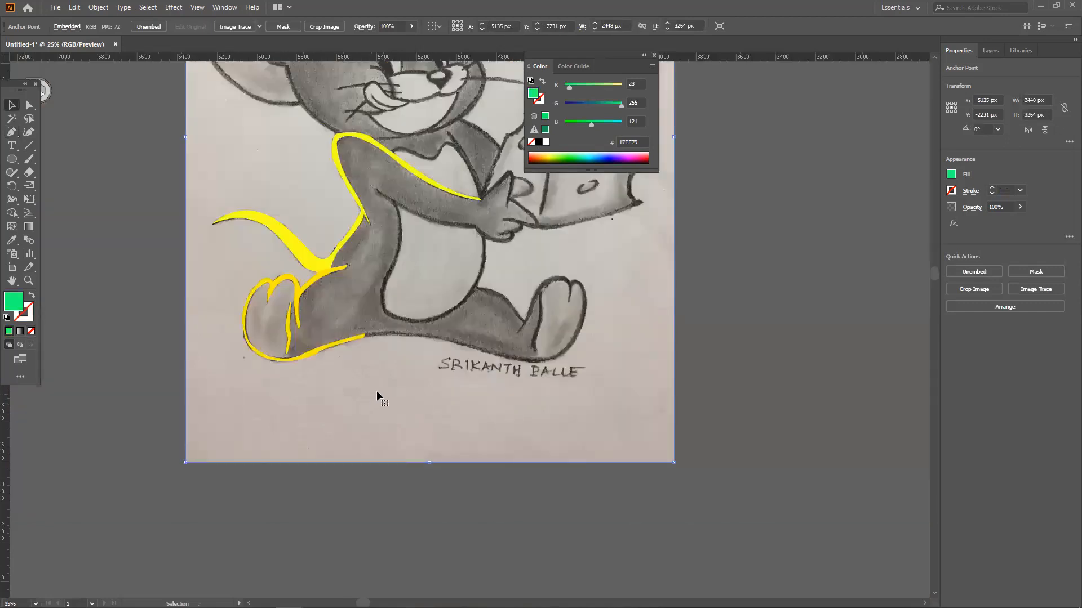
pyautogui.scroll(1, 373, 388)
pyautogui.scroll(1, 371, 392)
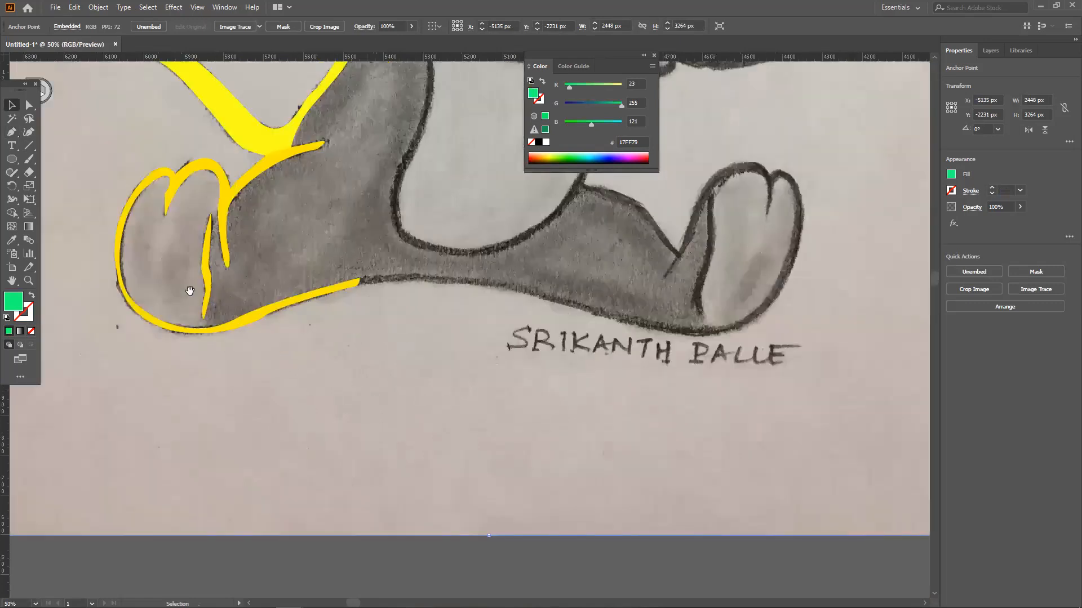
pyautogui.scroll(-1, 298, 394)
pyautogui.scroll(1, 235, 307)
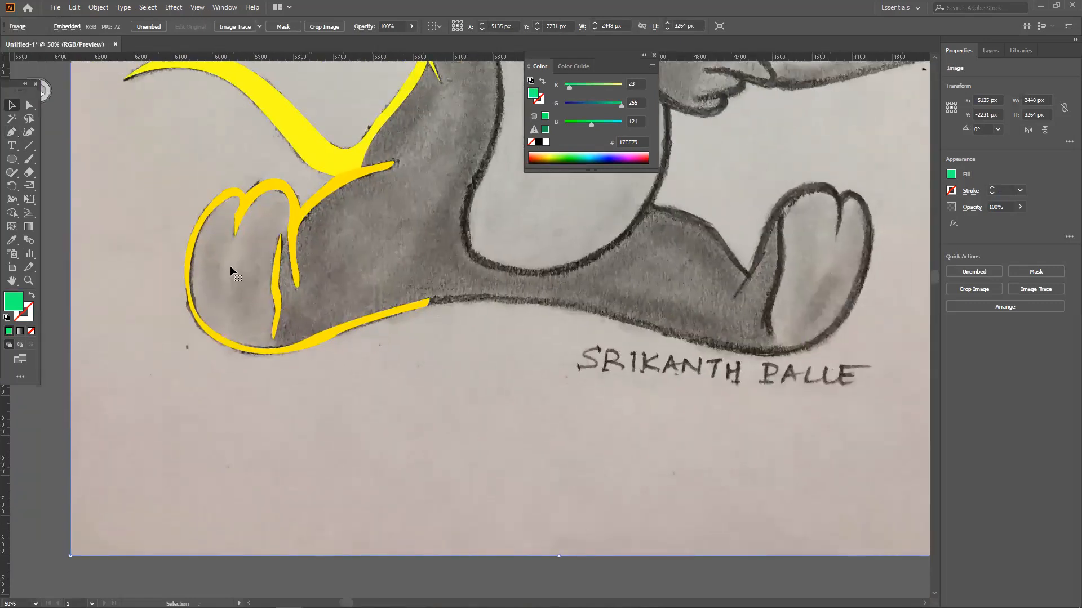
pyautogui.click(12, 132)
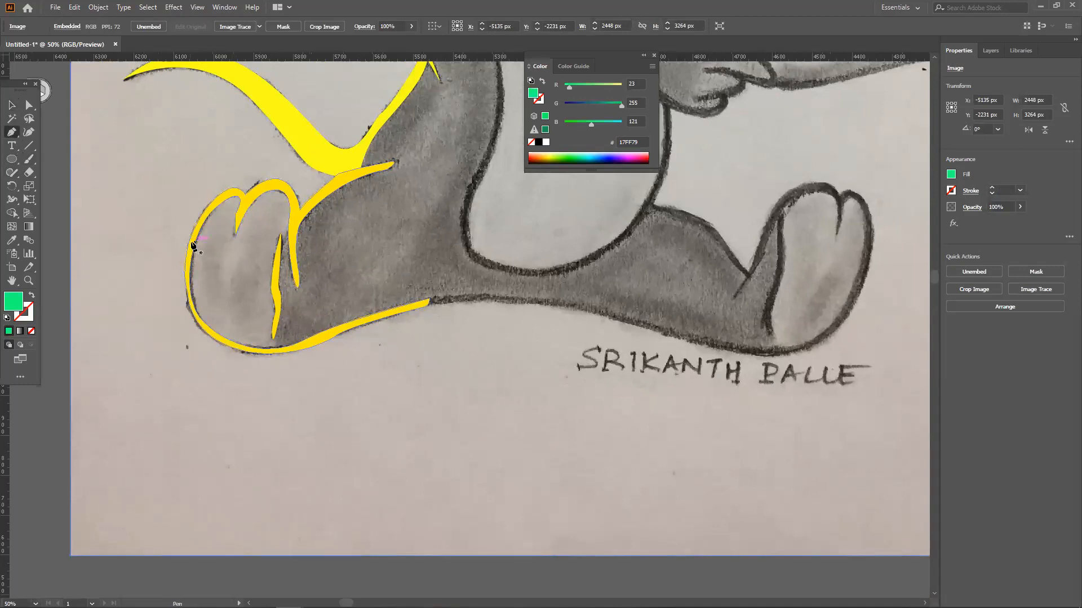
pyautogui.click(190, 241)
pyautogui.moveTo(225, 195); pyautogui.dragTo(236, 193)
pyautogui.click(245, 201)
pyautogui.click(270, 182)
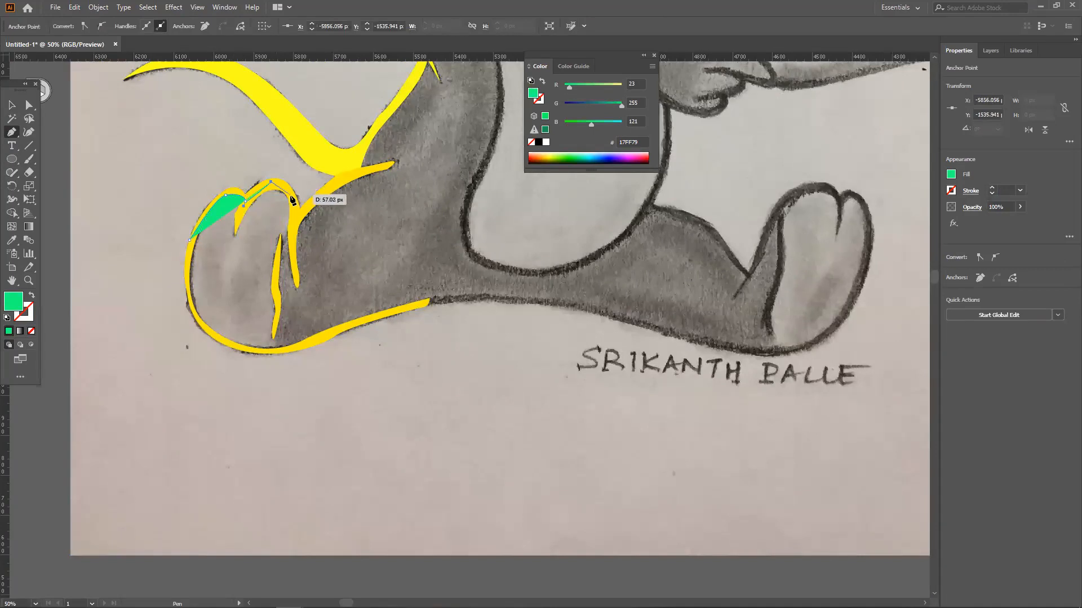
pyautogui.click(292, 200)
pyautogui.click(294, 224)
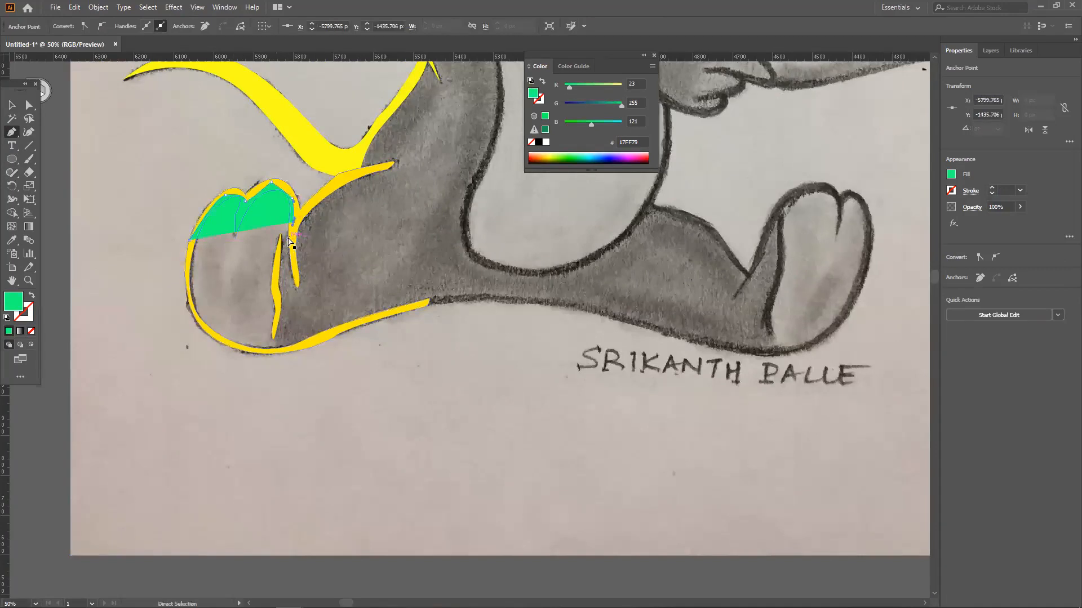
pyautogui.hotkey('ctrl', 'z')
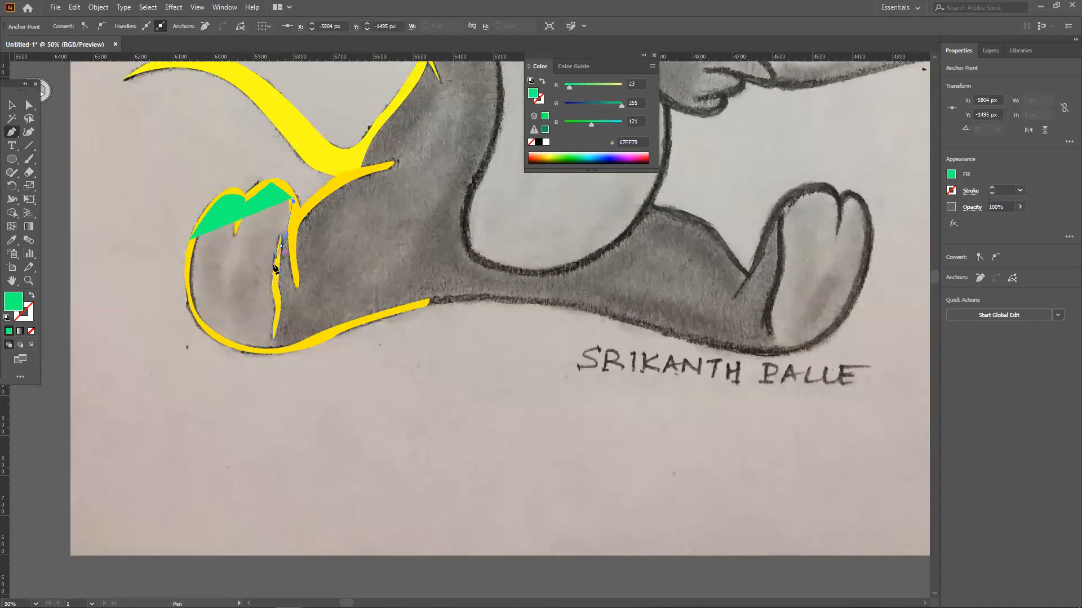
# Step: Continue the green shape down the vertical foot line, around the heel and up the outer edge, closing it at its start
pyautogui.click(275, 285)
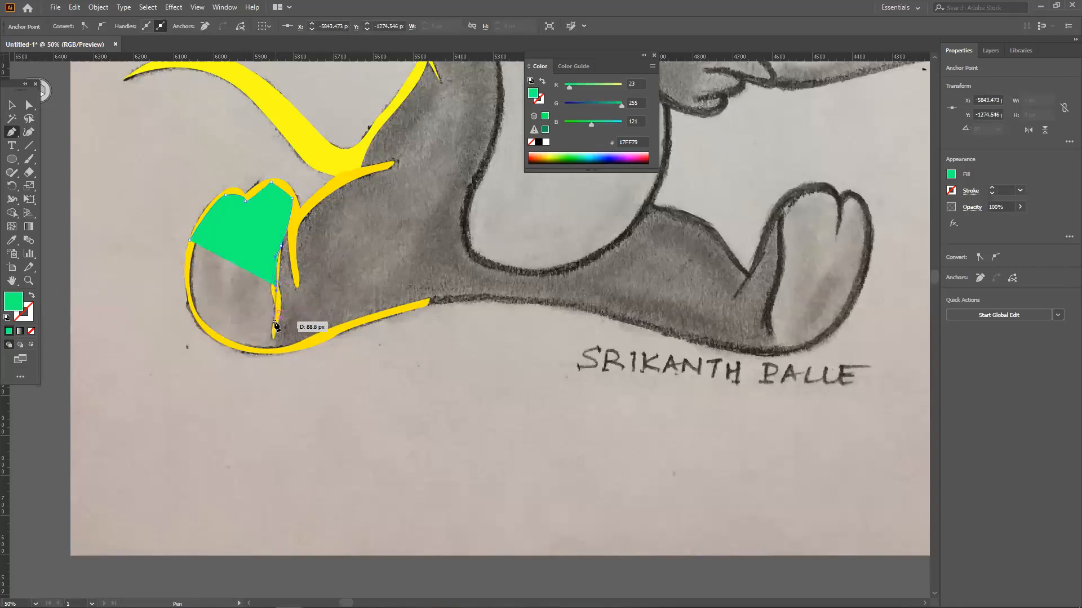
pyautogui.click(274, 326)
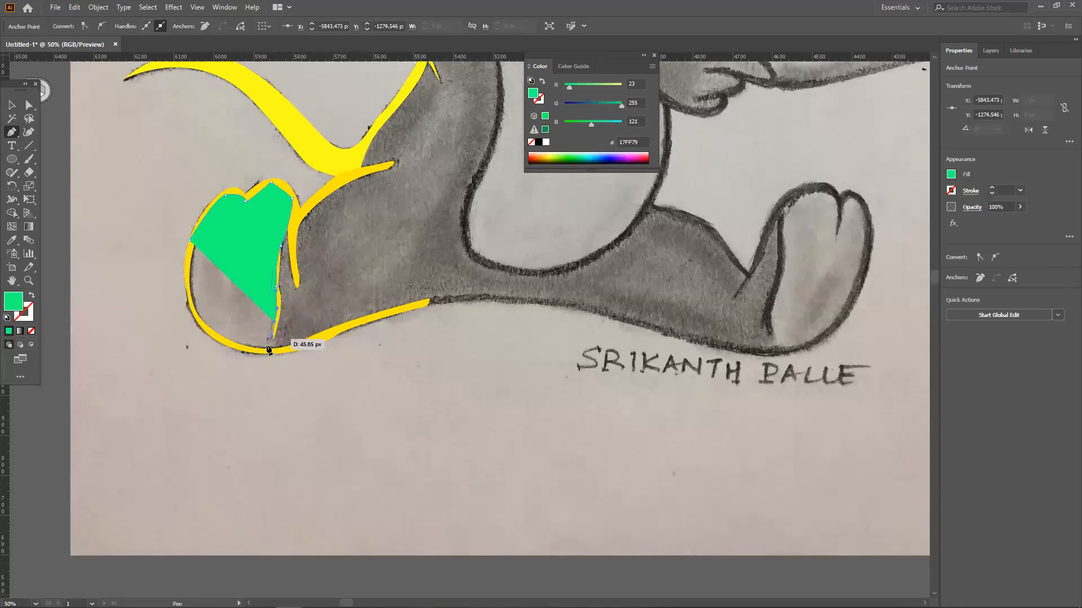
pyautogui.moveTo(263, 349); pyautogui.dragTo(250, 353)
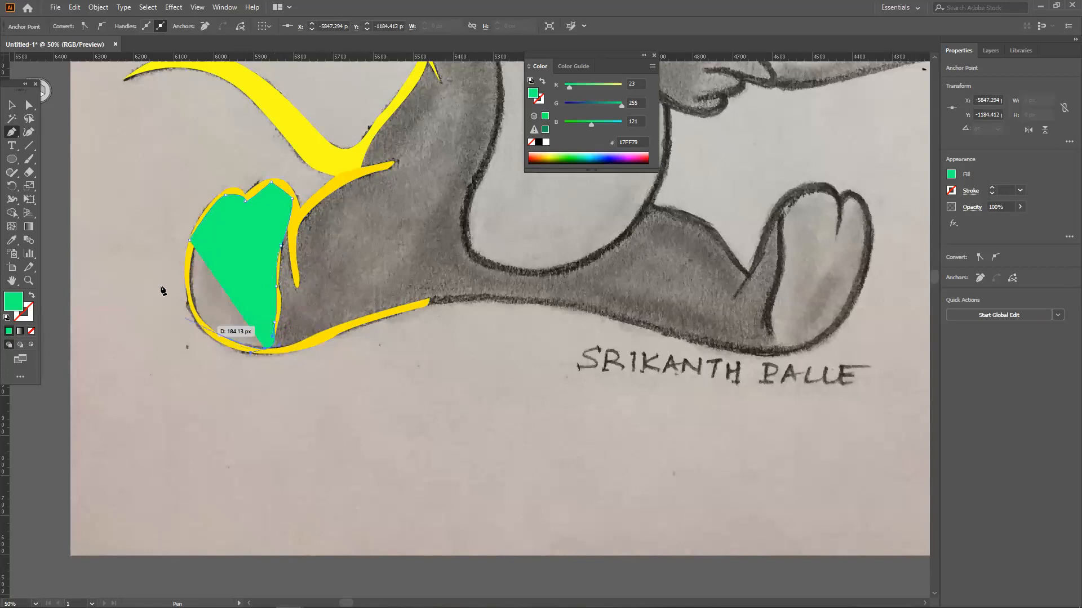
pyautogui.moveTo(204, 326); pyautogui.dragTo(195, 317)
pyautogui.moveTo(190, 239); pyautogui.dragTo(198, 196)
pyautogui.click(11, 105)
pyautogui.click(166, 242)
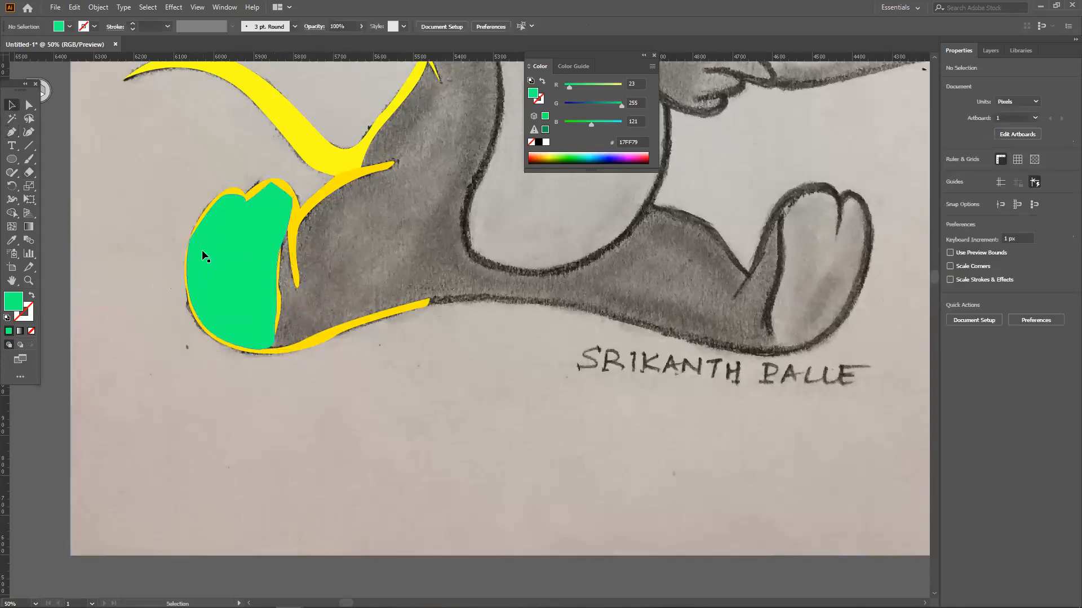
# Step: Send the green foot shape backward until it lies behind the yellow outlines
pyautogui.click(218, 259)
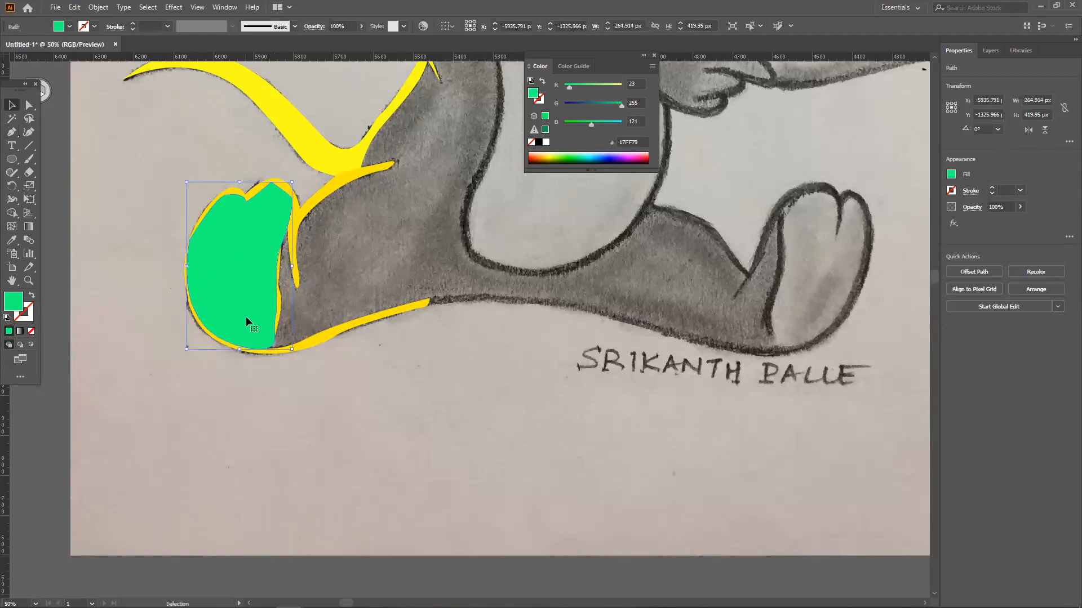
pyautogui.press('a')
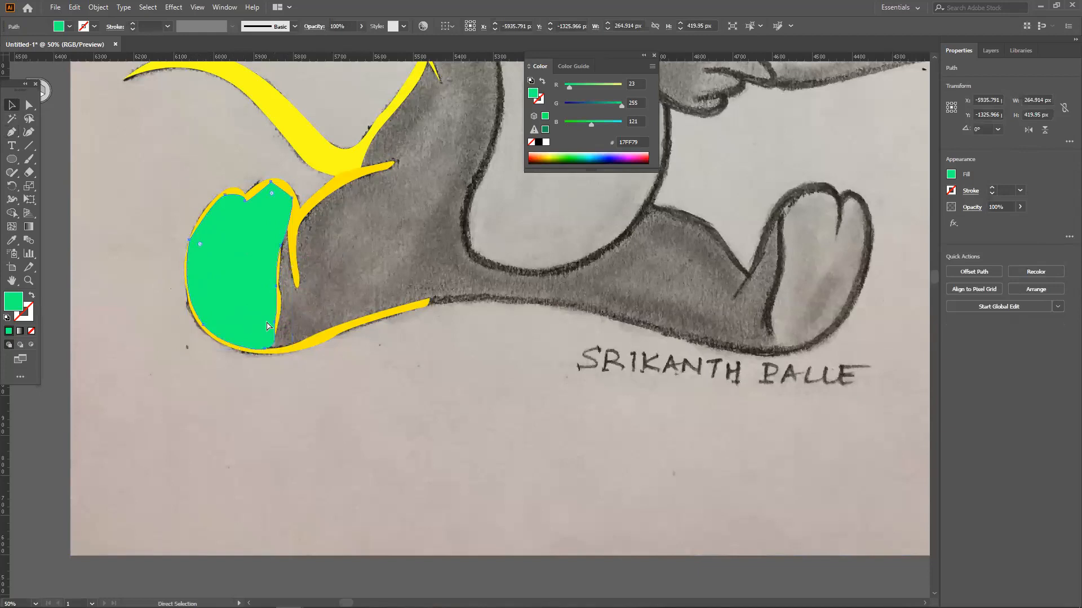
pyautogui.hotkey('ctrl', '[')
pyautogui.hotkey('ctrl', '[')
pyautogui.hotkey('ctrl', '[')
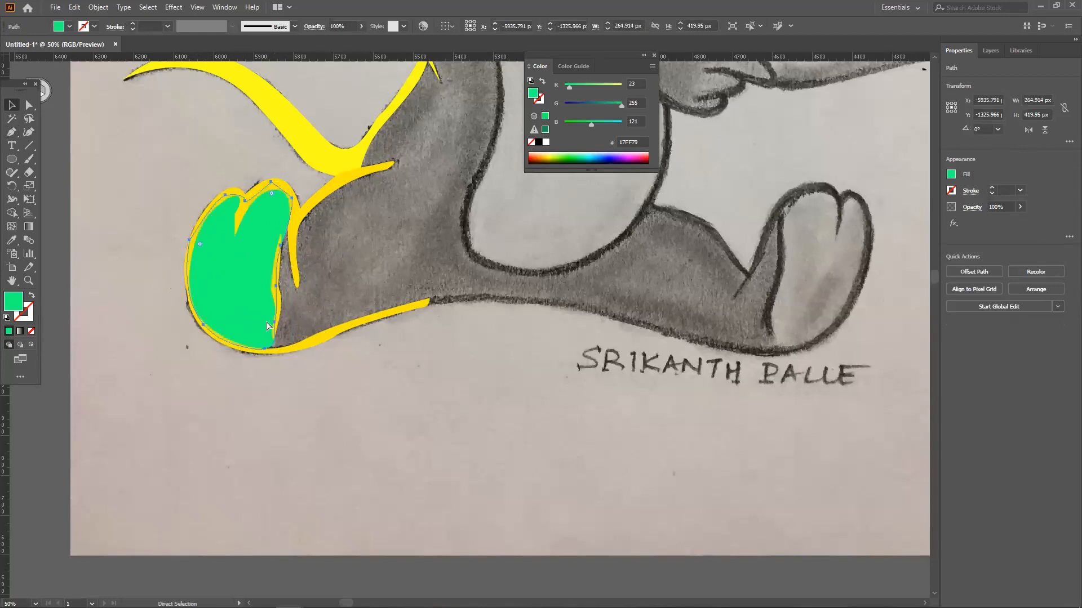
pyautogui.hotkey('ctrl', ']')
pyautogui.press('v')
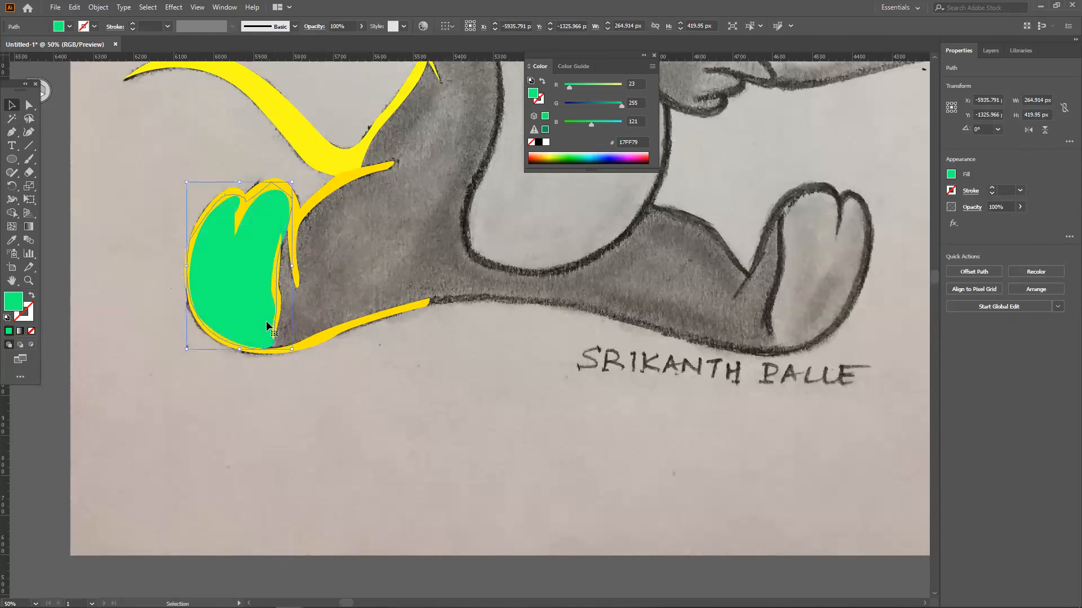
# Step: Try pale yellow and bright green fills on the foot shape
pyautogui.click(156, 389)
pyautogui.click(265, 285)
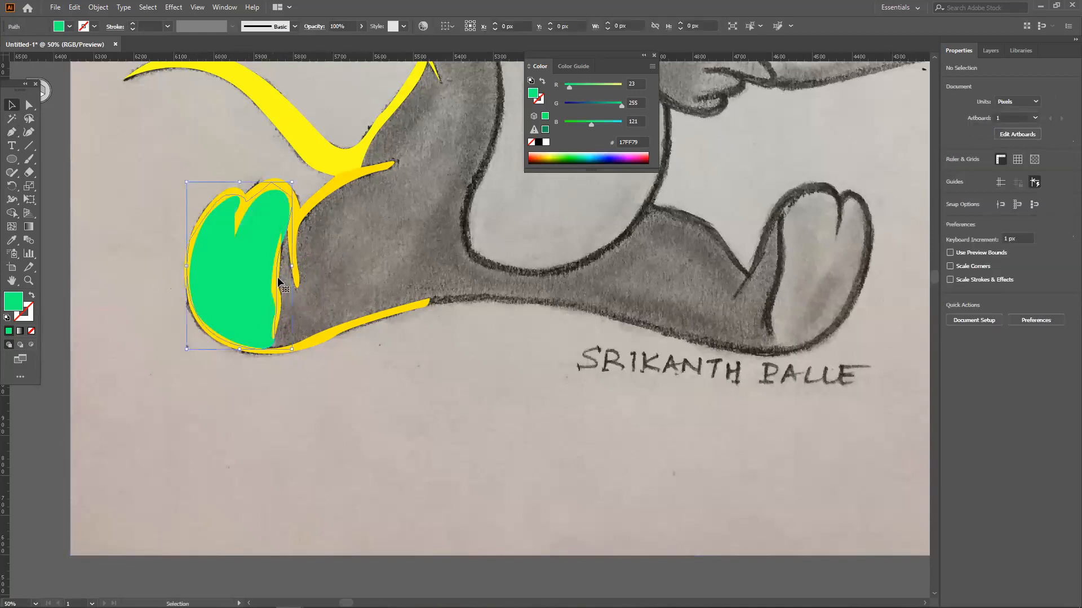
pyautogui.click(551, 154)
pyautogui.click(551, 154)
pyautogui.click(551, 149)
pyautogui.click(551, 150)
pyautogui.click(560, 152)
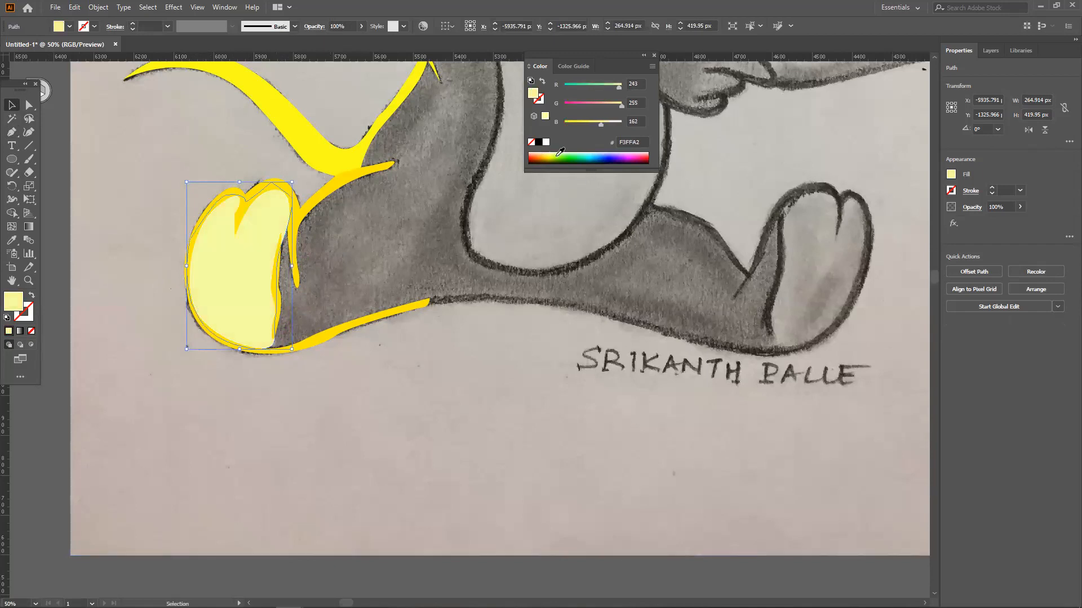
pyautogui.click(563, 156)
pyautogui.click(12, 452)
# Step: Unite the foot outline with the yellow tail, back and arm outline into one shape
pyautogui.click(291, 352)
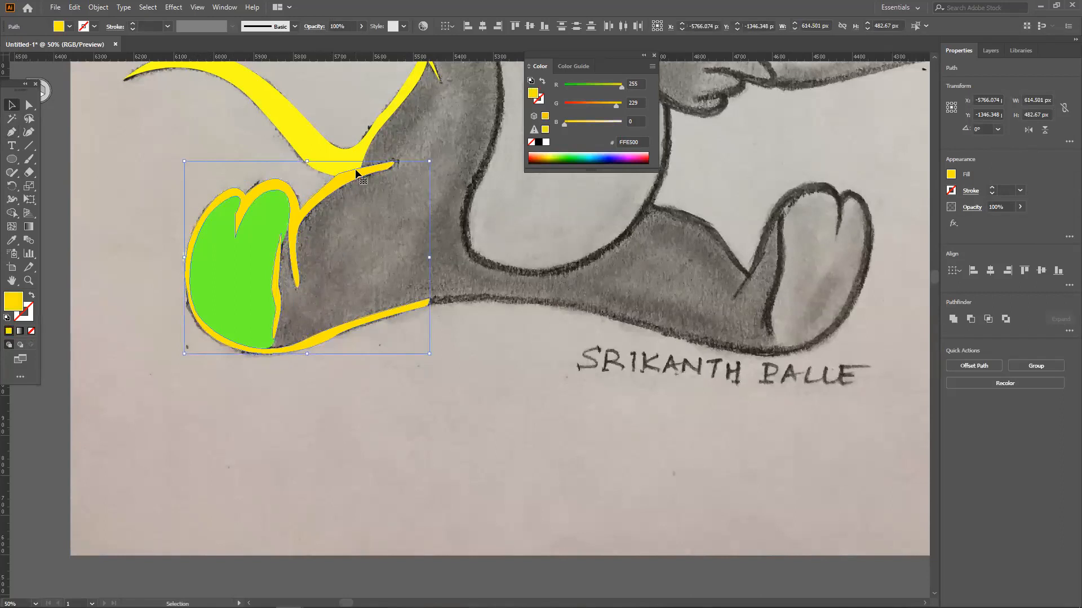
pyautogui.click(56, 254)
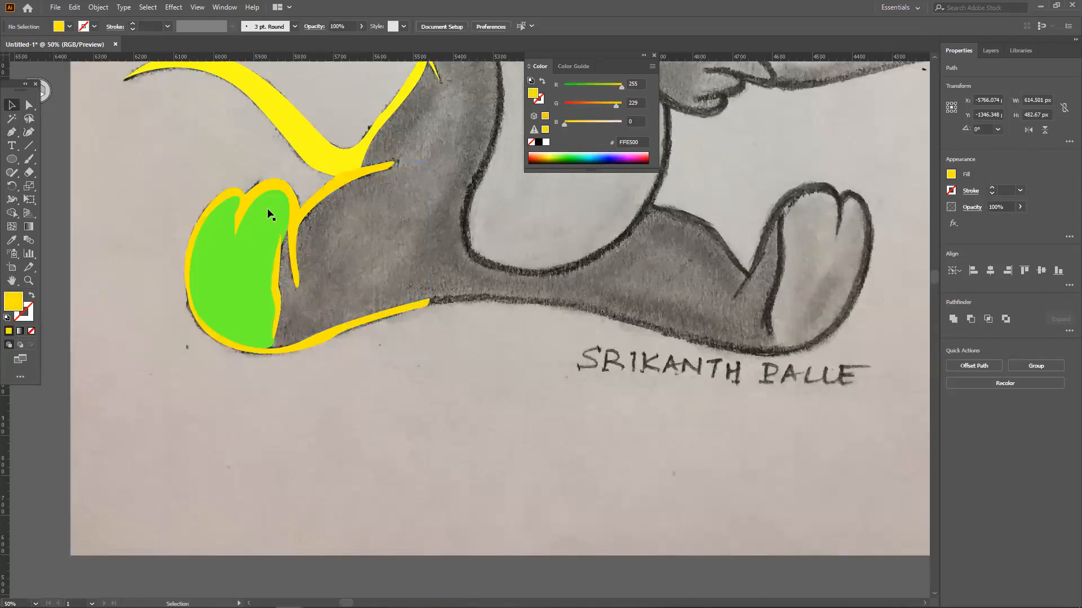
pyautogui.click(322, 193)
pyautogui.keyDown('shift'); pyautogui.click(321, 147); pyautogui.keyUp('shift')
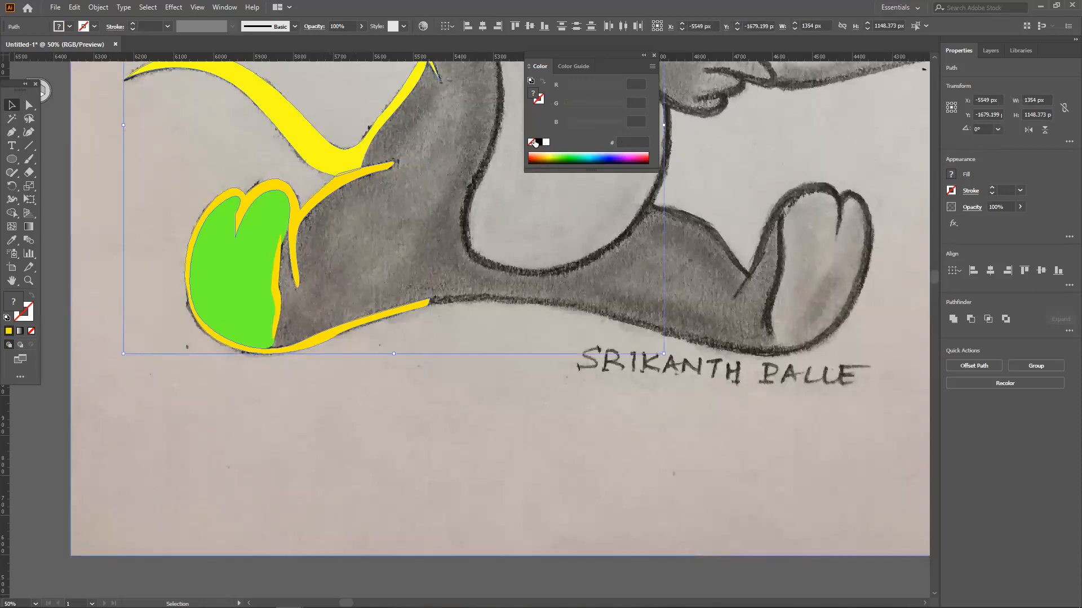
pyautogui.scroll(1, 704, 225)
pyautogui.click(961, 319)
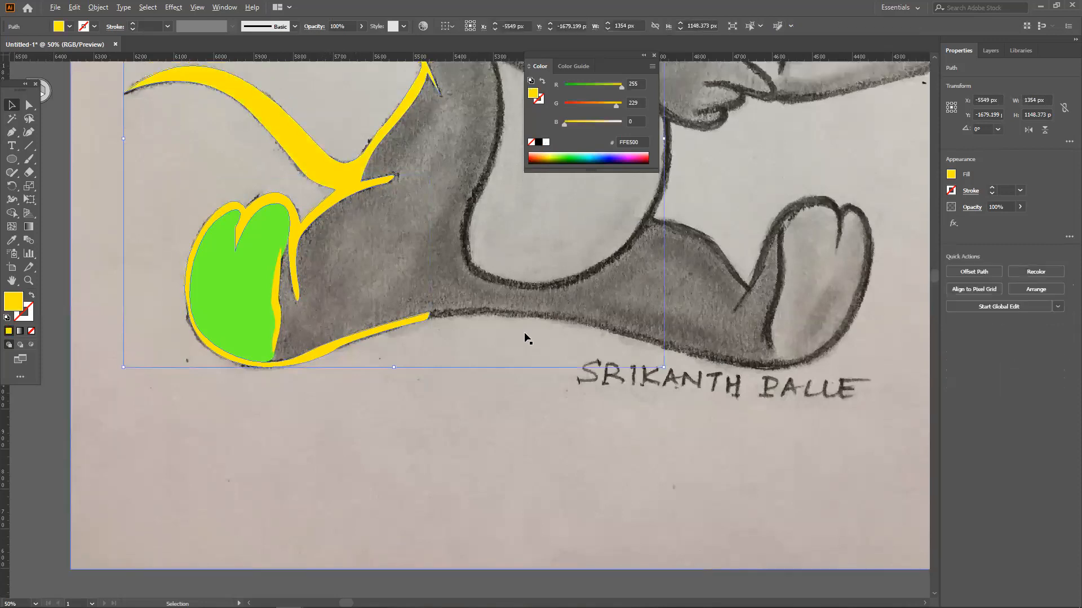
pyautogui.scroll(-1, 524, 338)
pyautogui.click(230, 355)
# Step: Recolor the foot's inner shape to pale yellow FFFEB9
pyautogui.click(362, 279)
pyautogui.scroll(-1, 388, 260)
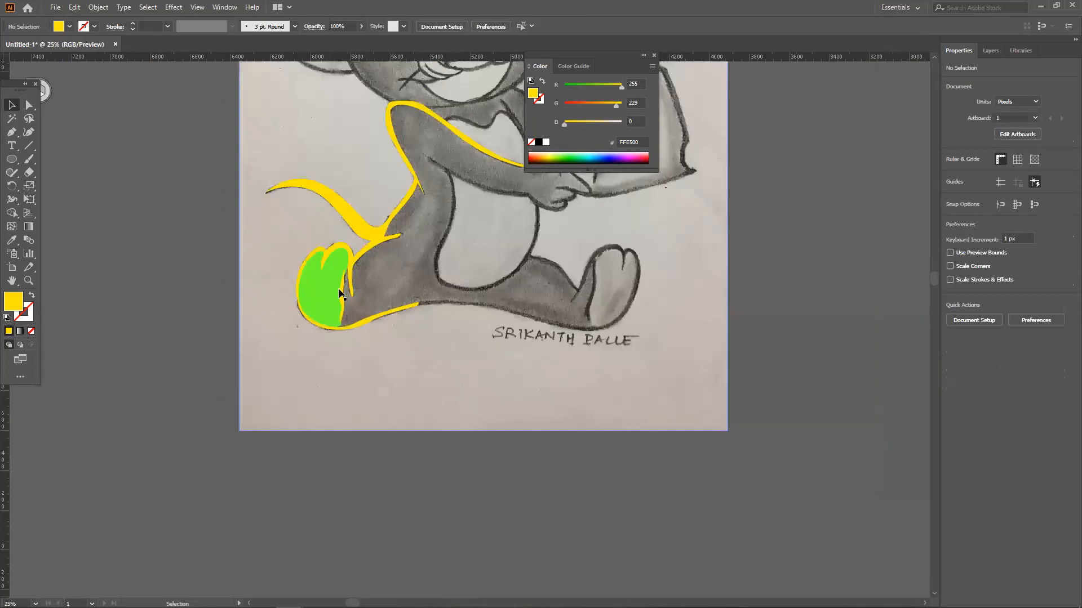
pyautogui.moveTo(539, 157); pyautogui.dragTo(551, 147)
pyautogui.click(121, 266)
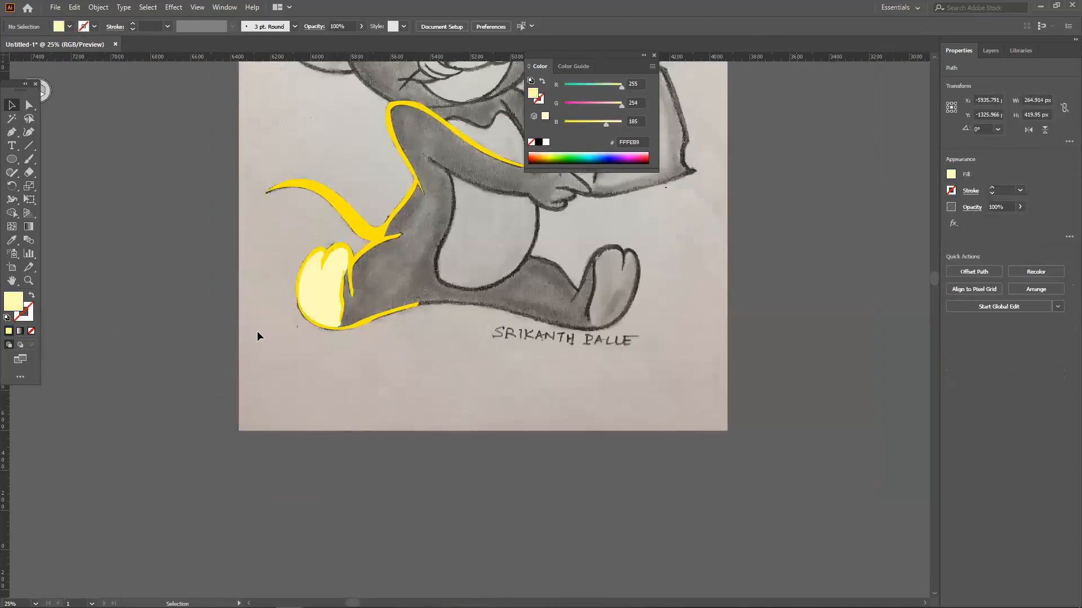
# Step: Move the united outline, the pale yellow foot shape and the separate vertical foot line off the sketch onto the canvas beside it
pyautogui.scroll(5, 328, 355)
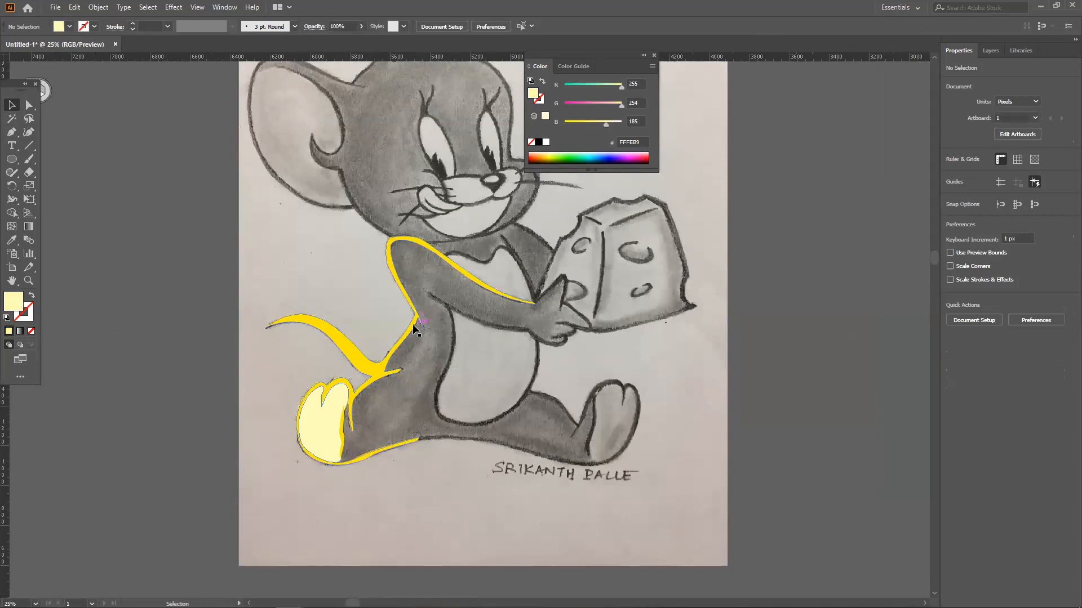
pyautogui.moveTo(413, 328); pyautogui.dragTo(797, 335)
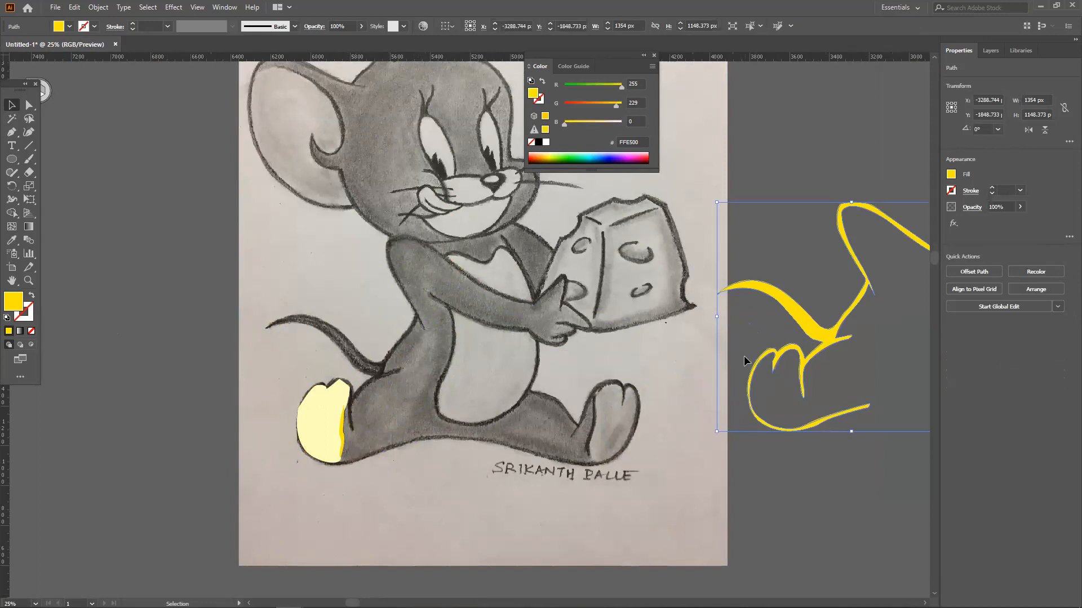
pyautogui.moveTo(347, 422); pyautogui.dragTo(818, 433)
pyautogui.moveTo(345, 435); pyautogui.dragTo(836, 462)
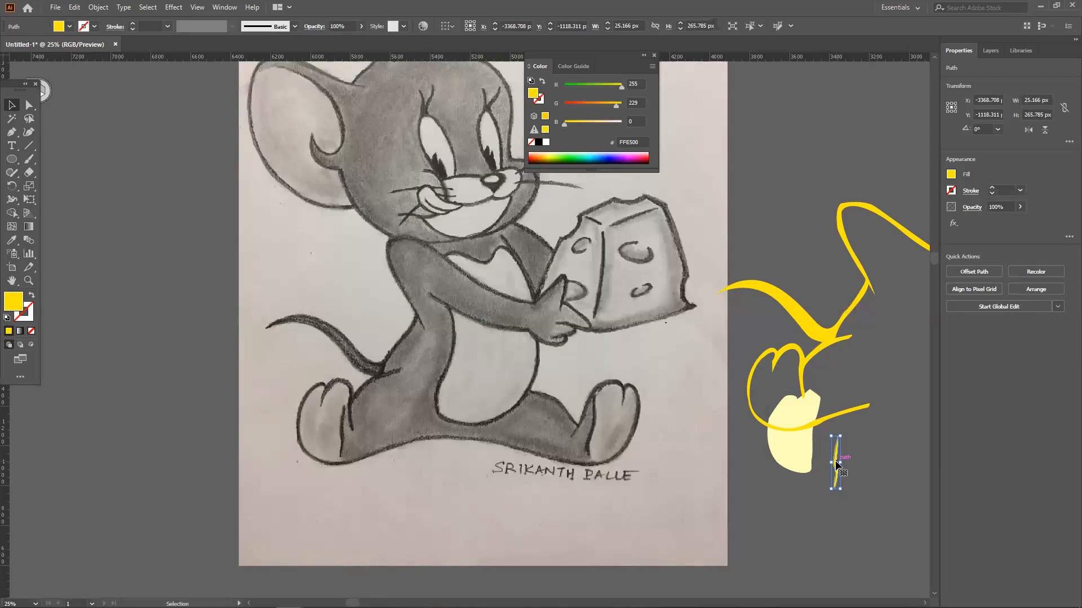
# Step: Show the document grid on the empty canvas next to the Jerry sketch
pyautogui.moveTo(270, 212); pyautogui.dragTo(586, 219)
pyautogui.moveTo(389, 225); pyautogui.dragTo(322, 231)
pyautogui.scroll(5, 375, 222)
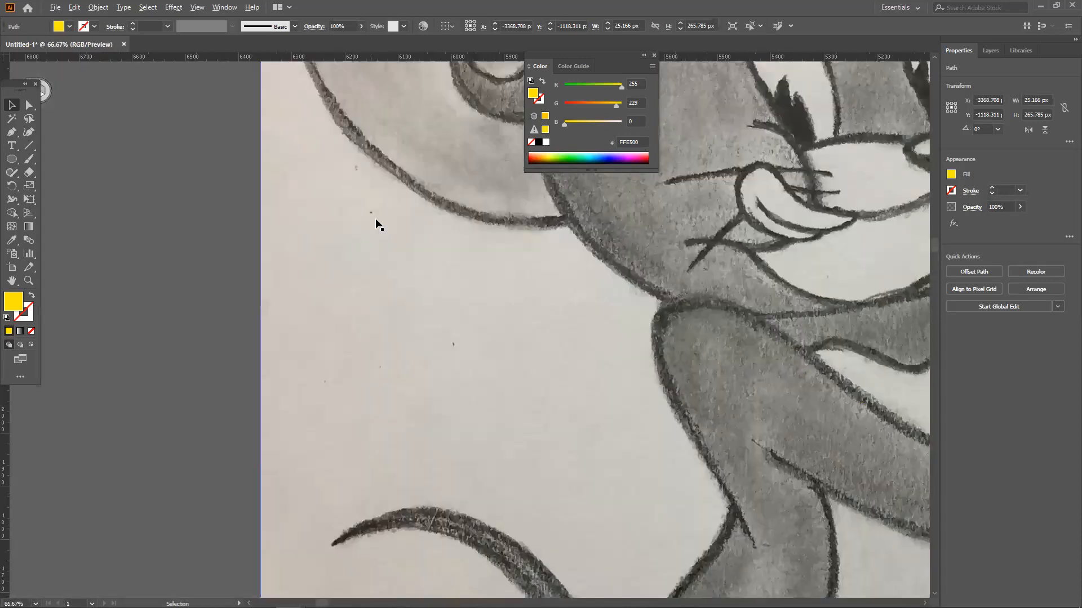
pyautogui.moveTo(315, 144); pyautogui.dragTo(601, 468)
pyautogui.moveTo(424, 319); pyautogui.dragTo(615, 515)
pyautogui.rightClick(181, 227)
pyautogui.click(128, 205)
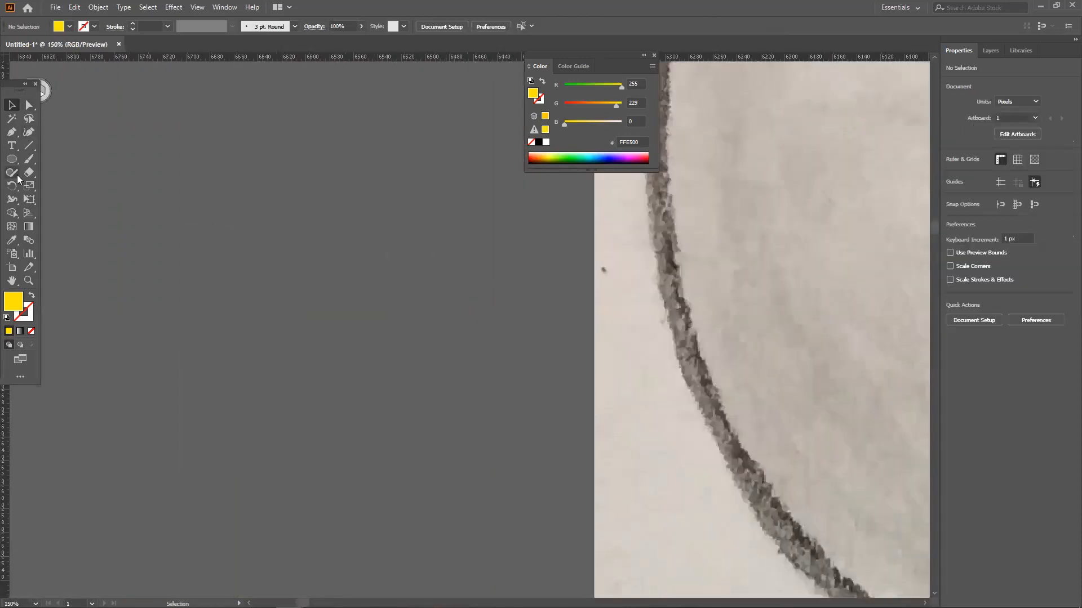
pyautogui.rightClick(158, 145)
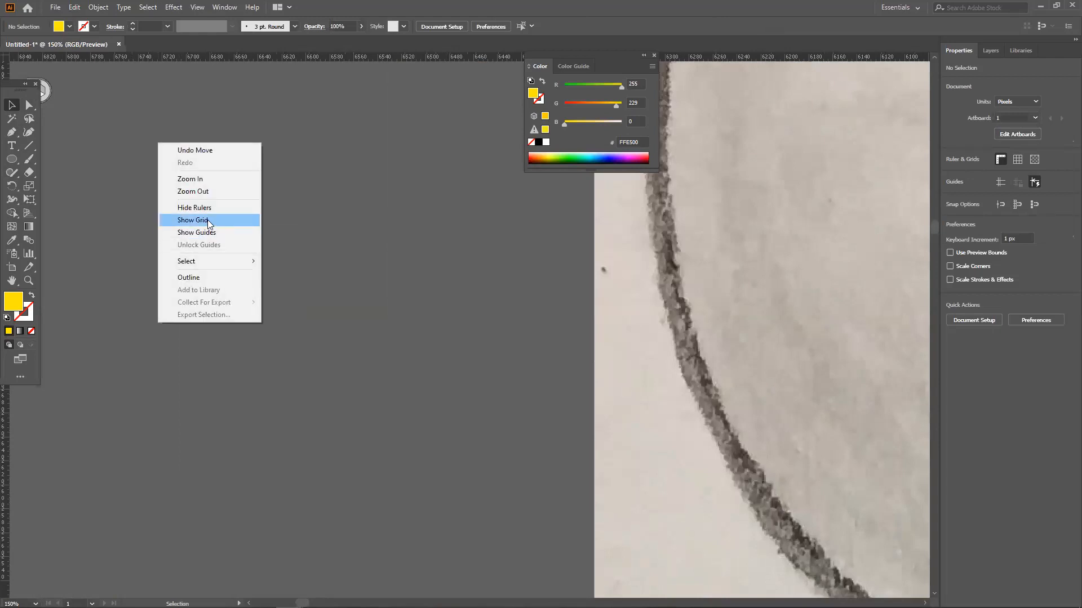
pyautogui.click(207, 218)
# Step: Draw a closed yellow leaf shape about 72 px wide and 18 px tall on the gridded canvas with the Pen tool
pyautogui.click(11, 131)
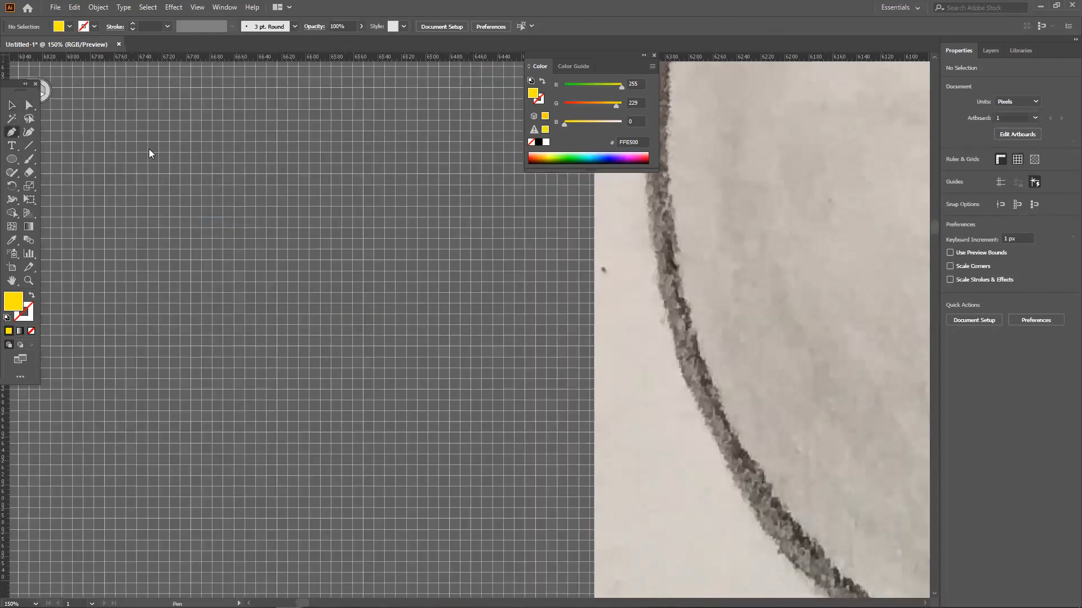
pyautogui.click(246, 175)
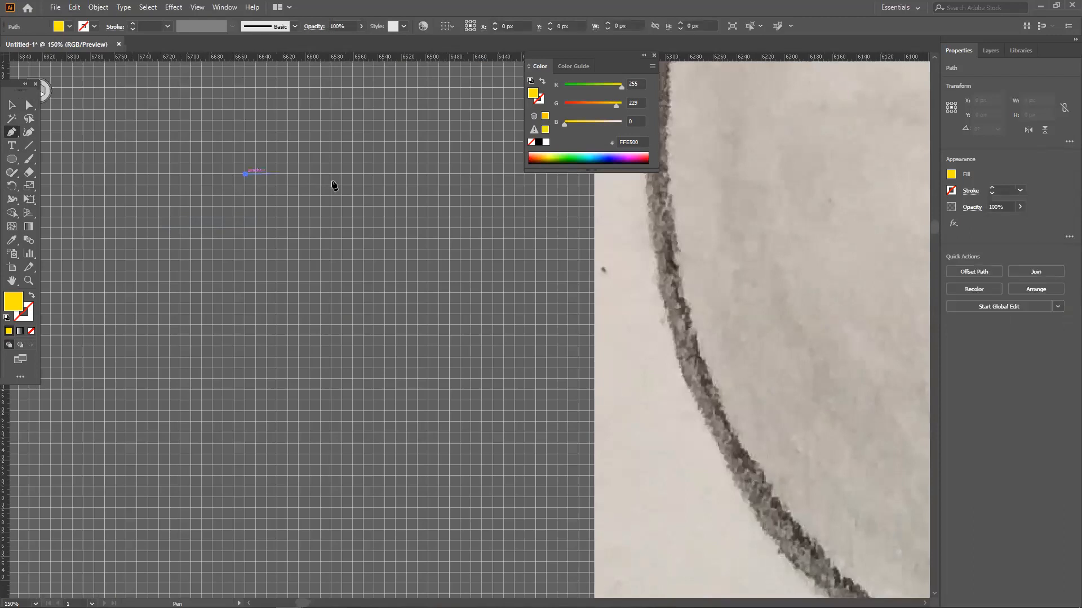
pyautogui.moveTo(333, 174); pyautogui.dragTo(378, 201)
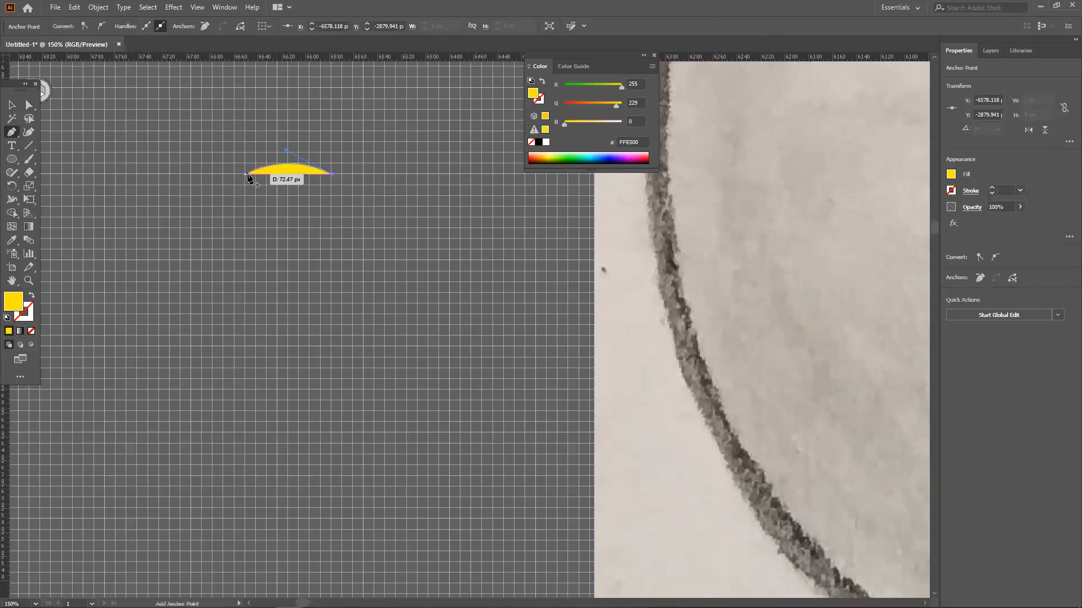
pyautogui.click(247, 175)
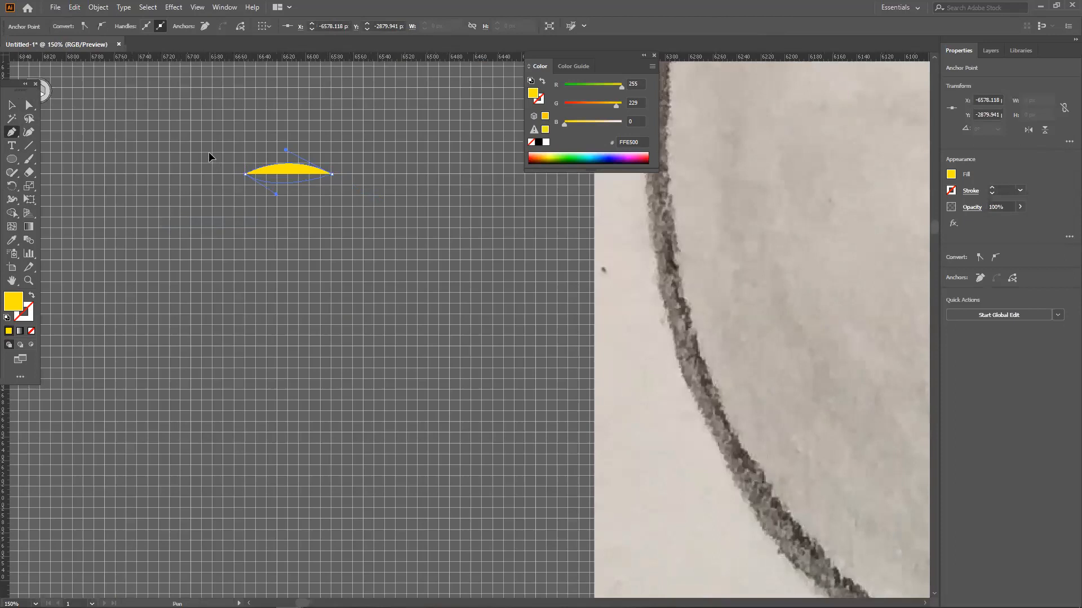
pyautogui.moveTo(199, 151); pyautogui.dragTo(176, 148)
pyautogui.click(16, 104)
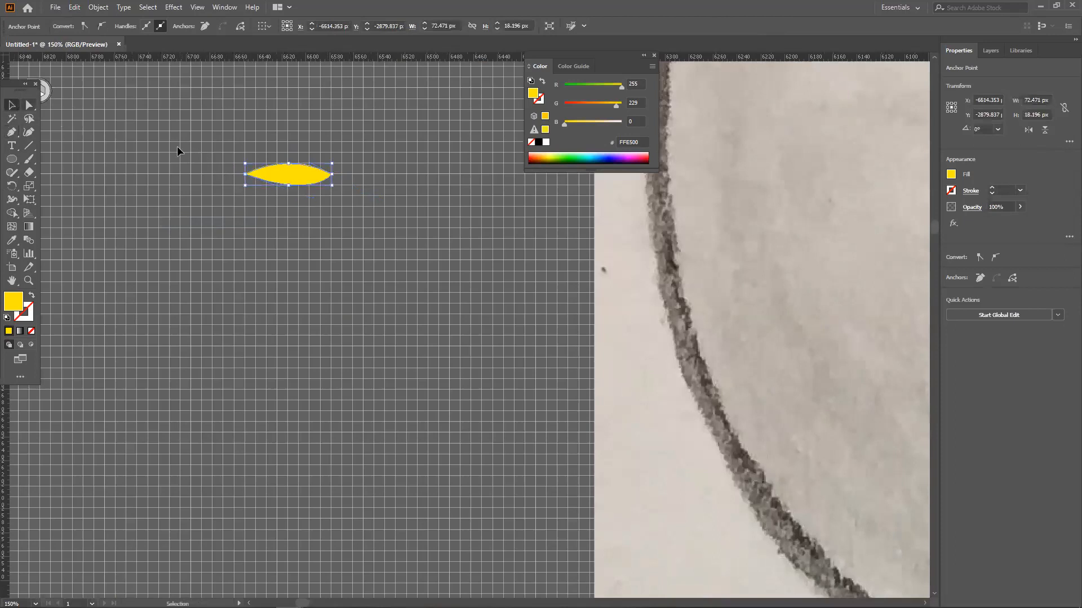
pyautogui.click(267, 255)
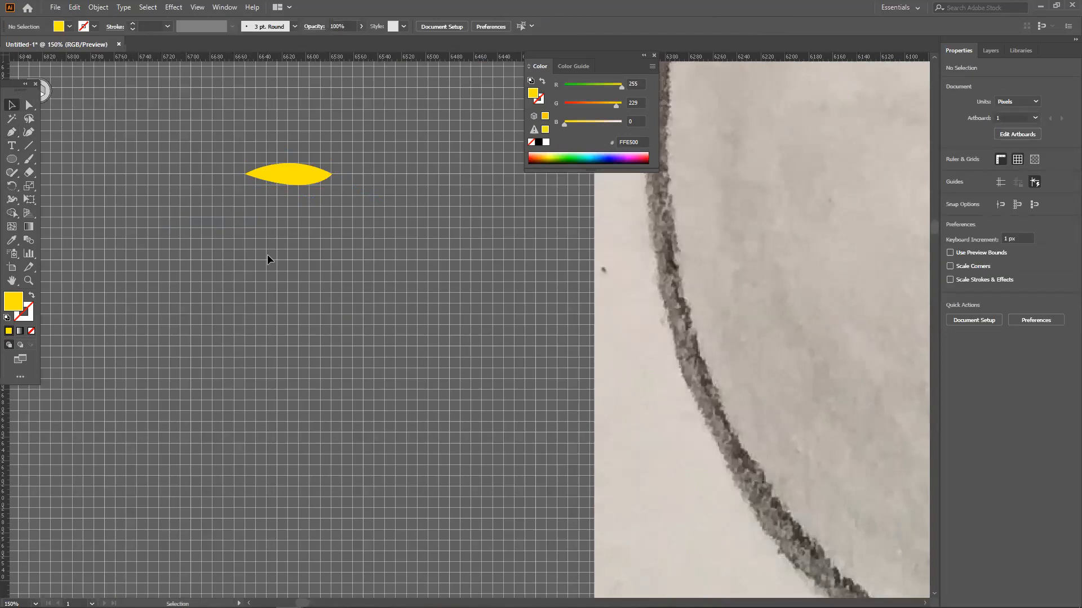
# Step: Try a large curved Pen tool path around the yellow leaf using closely spaced anchor points, and undo its last segment
pyautogui.click(11, 132)
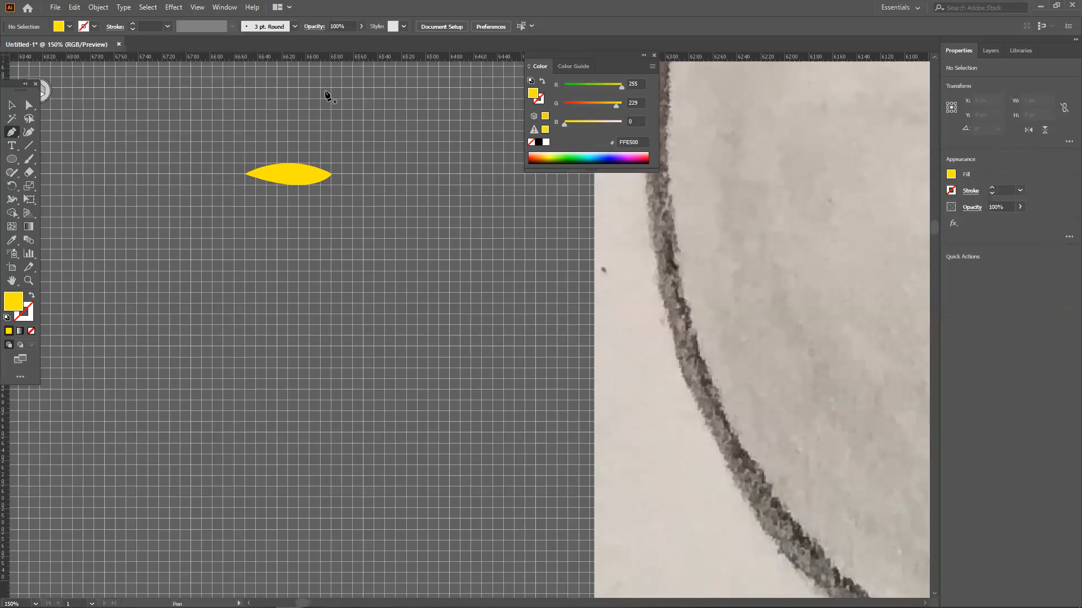
pyautogui.scroll(3, 320, 155)
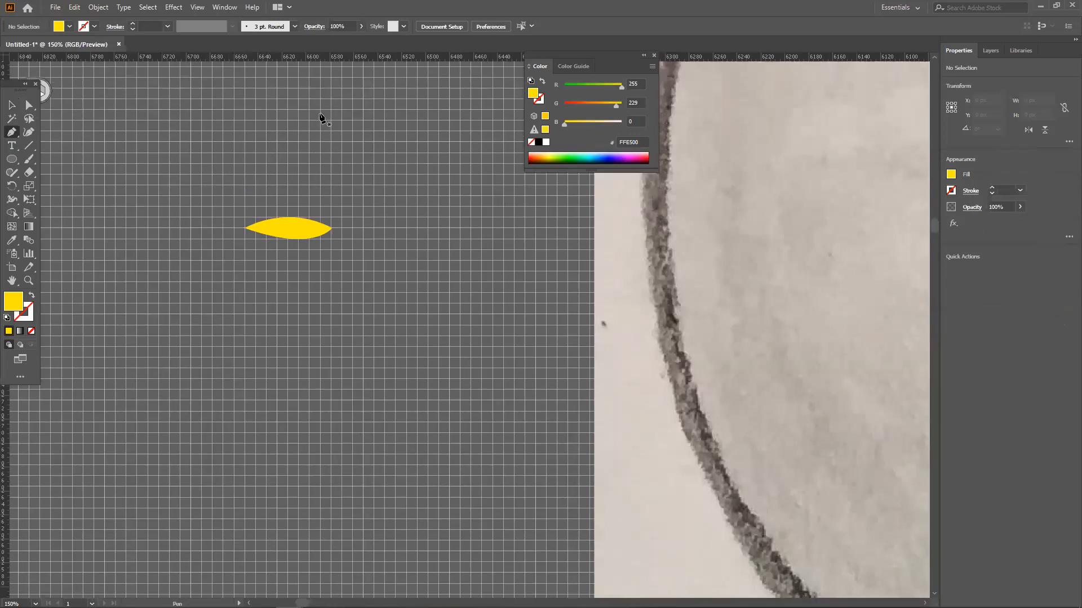
pyautogui.click(320, 120)
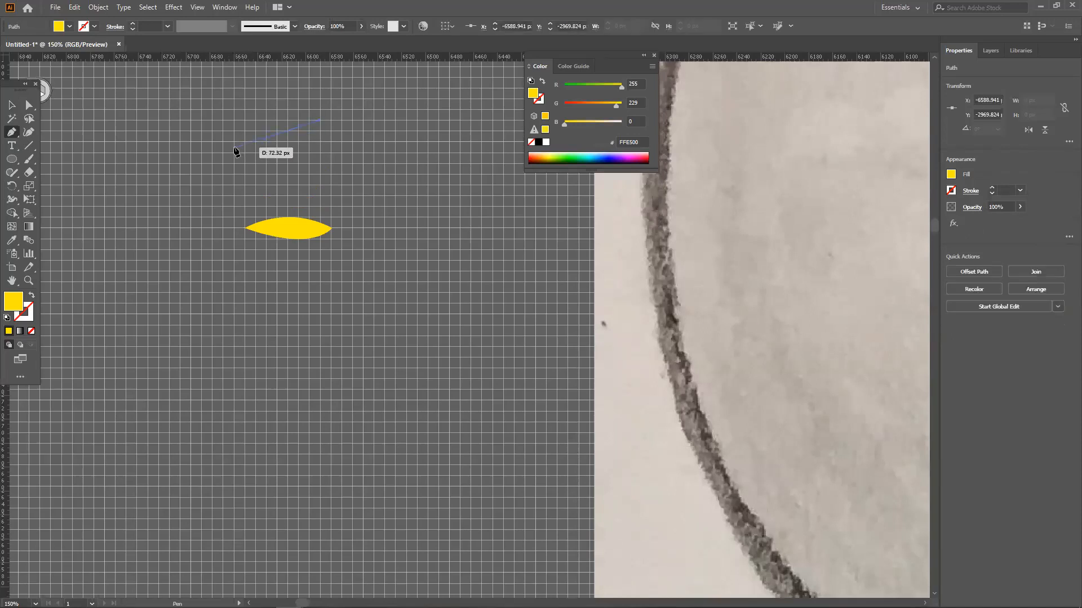
pyautogui.moveTo(224, 152); pyautogui.dragTo(209, 201)
pyautogui.hotkey('ctrl', 'z')
pyautogui.moveTo(200, 282); pyautogui.dragTo(201, 283)
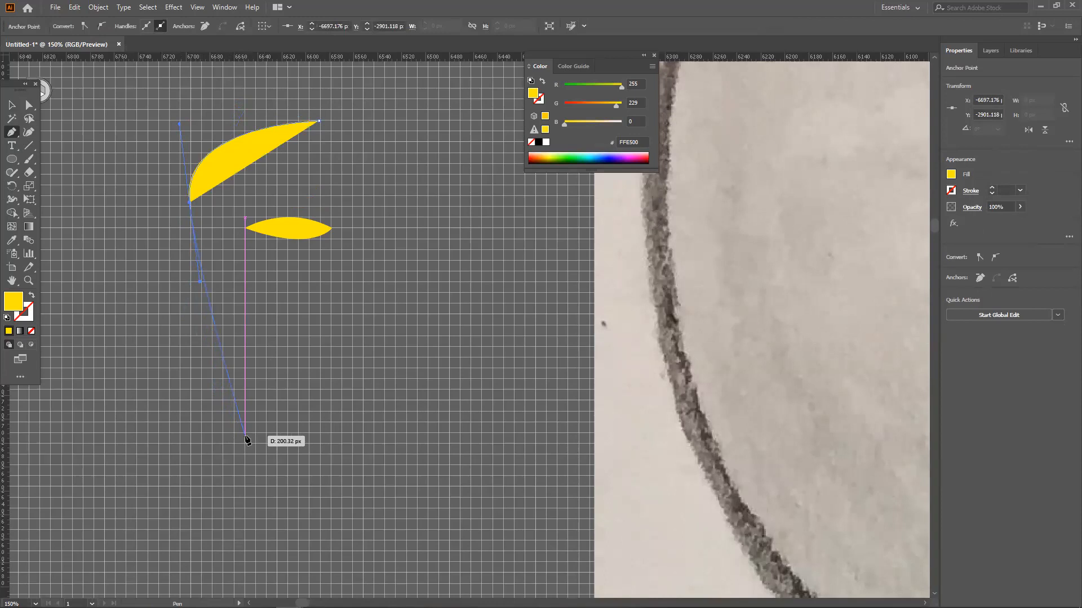
pyautogui.moveTo(246, 436); pyautogui.dragTo(252, 442)
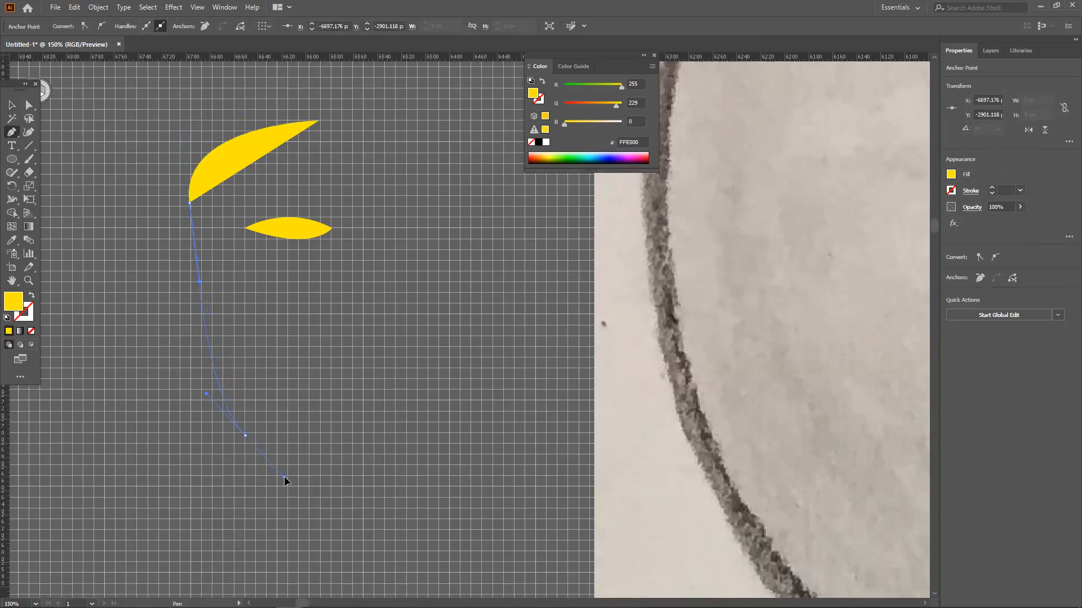
pyautogui.moveTo(284, 478); pyautogui.dragTo(284, 478)
pyautogui.press('space')
pyautogui.moveTo(318, 418); pyautogui.dragTo(299, 381)
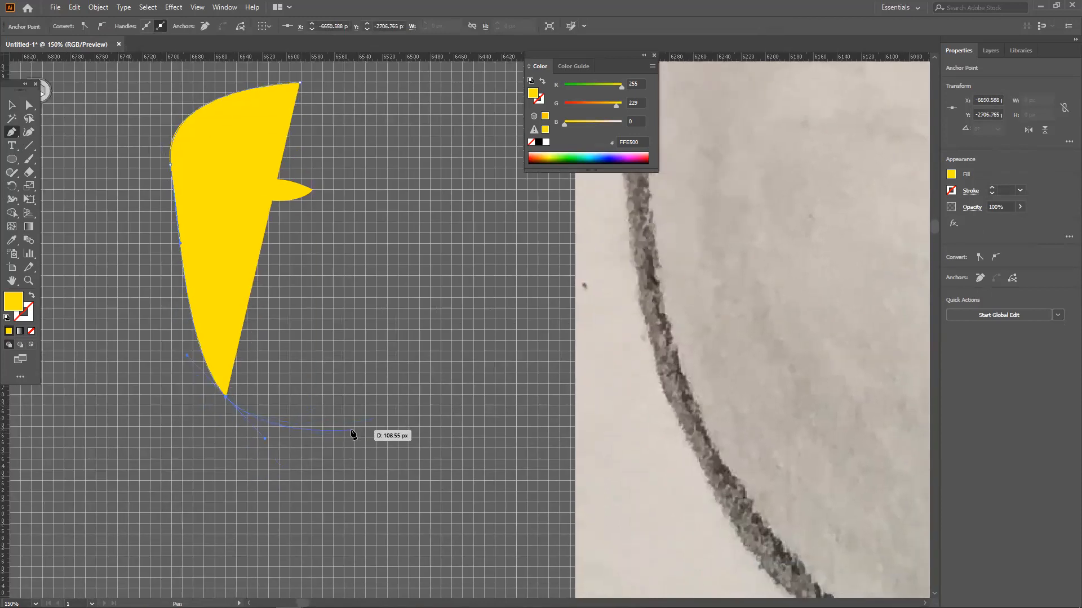
pyautogui.hotkey('ctrl', 'z')
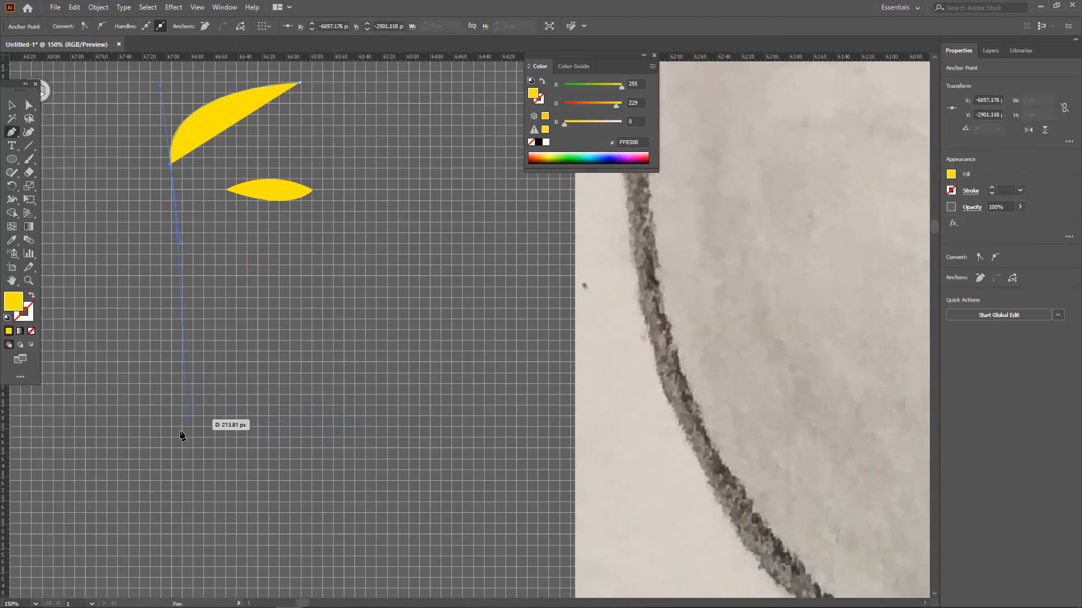
# Step: Continue the large yellow Pen path with longer curve segments, sweeping below the leaf and up the other side
pyautogui.moveTo(305, 472); pyautogui.dragTo(334, 462)
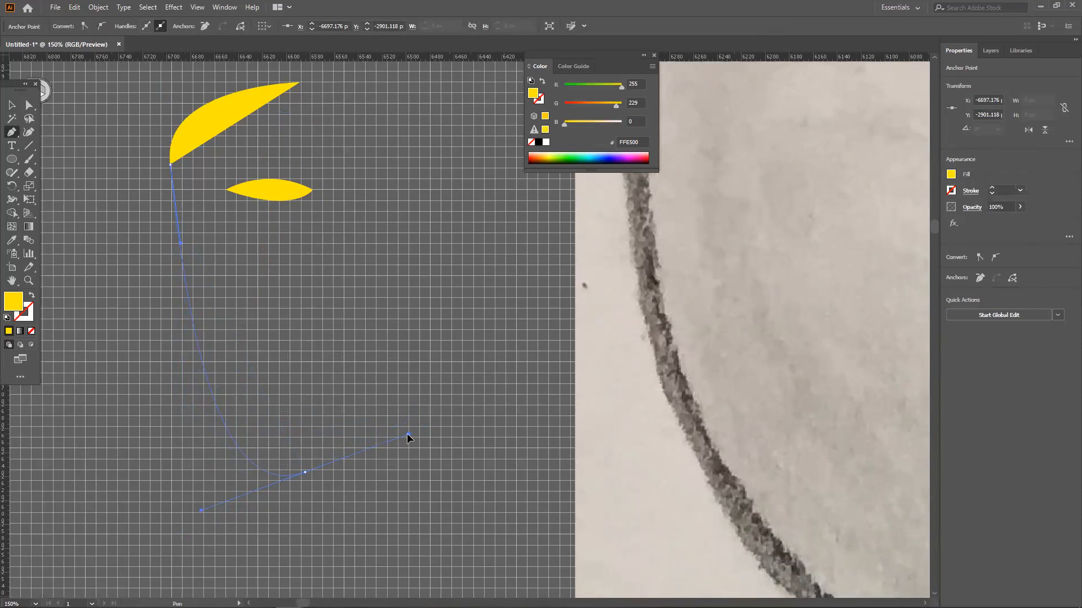
pyautogui.moveTo(421, 428); pyautogui.dragTo(422, 428)
pyautogui.hotkey('ctrl', 'z')
pyautogui.moveTo(375, 487); pyautogui.dragTo(457, 462)
pyautogui.moveTo(541, 386); pyautogui.dragTo(542, 386)
pyautogui.press('space')
pyautogui.moveTo(443, 362); pyautogui.dragTo(366, 368)
pyautogui.click(12, 106)
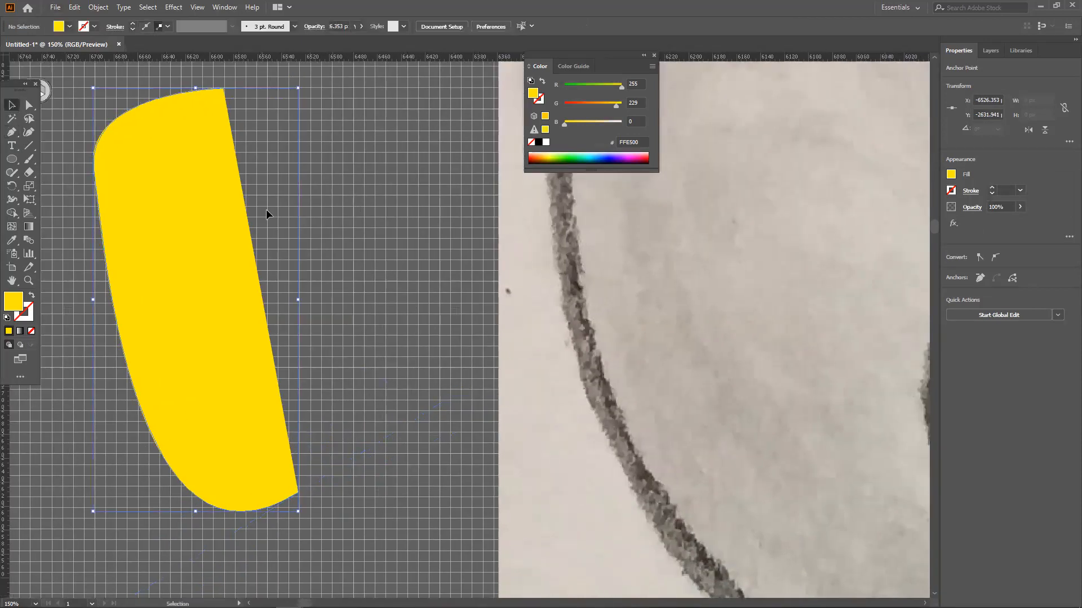
pyautogui.click(267, 209)
# Step: Reposition the floating tools panel and delete the large yellow curved shape, keeping the small leaf
pyautogui.moveTo(21, 90); pyautogui.dragTo(35, 102)
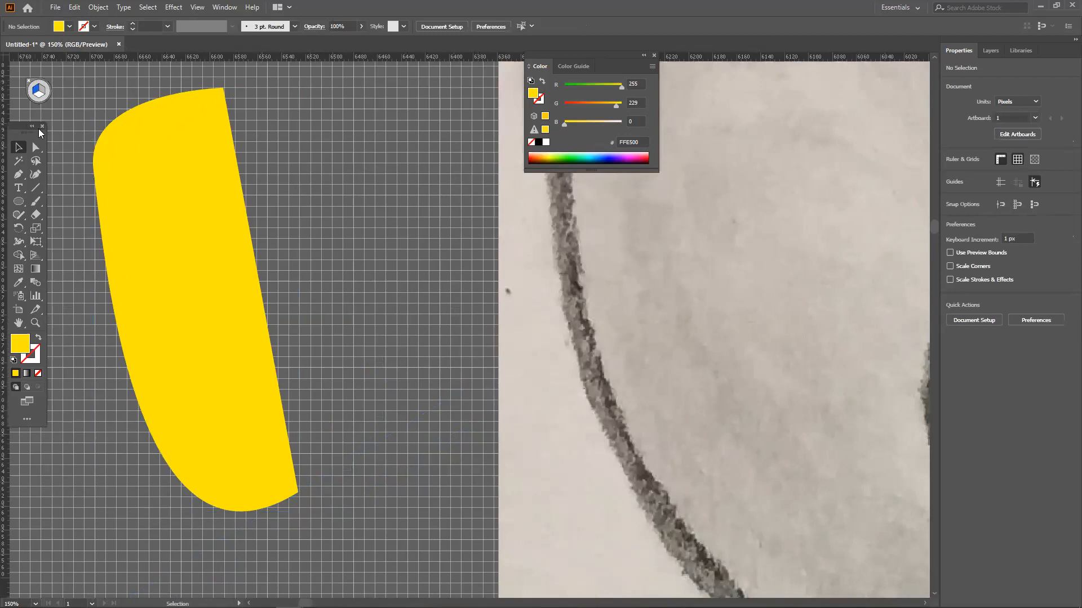
pyautogui.moveTo(182, 237); pyautogui.dragTo(451, 262)
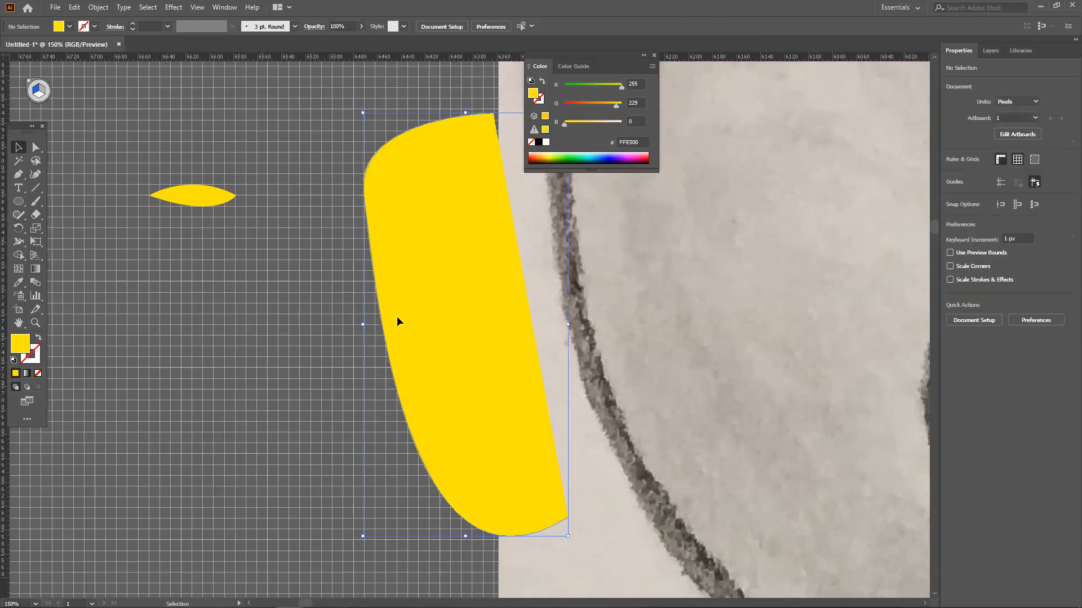
pyautogui.press('Delete')
pyautogui.scroll(-2, 374, 394)
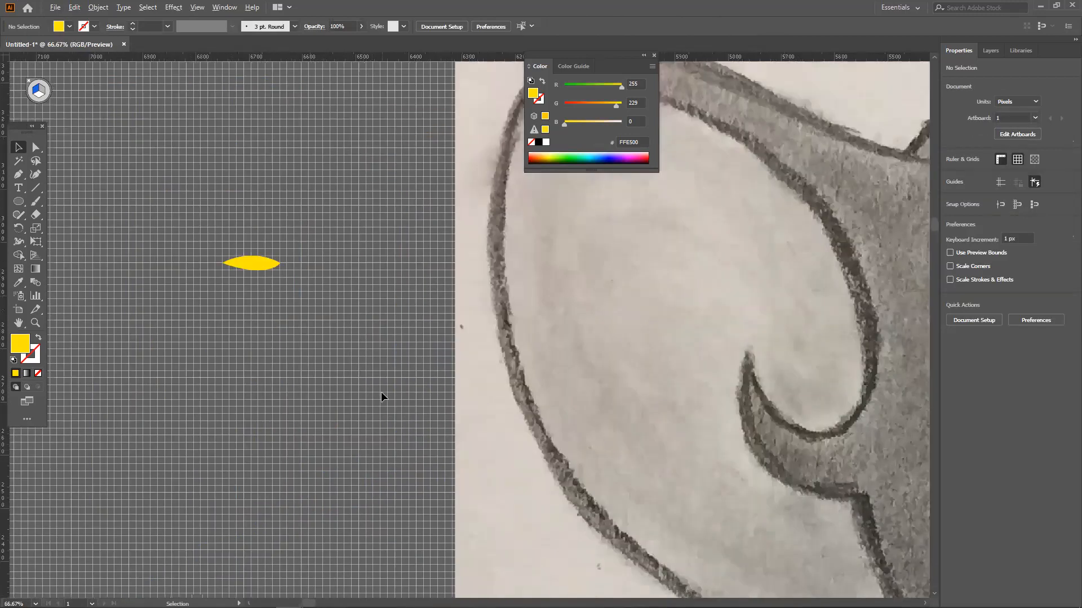
pyautogui.scroll(-1, 421, 464)
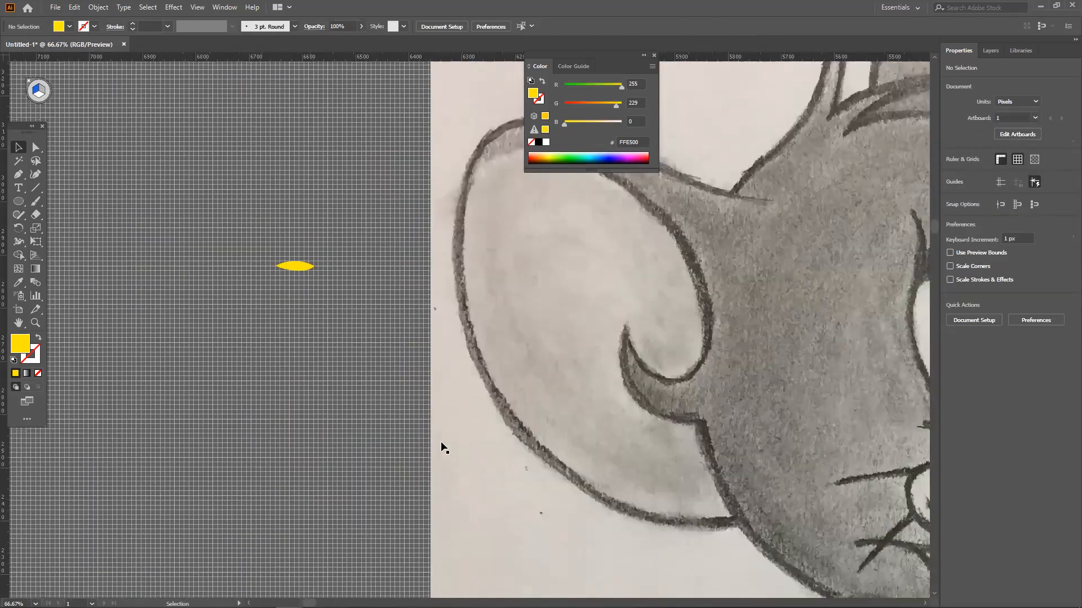
pyautogui.scroll(-2, 442, 445)
pyautogui.moveTo(493, 379); pyautogui.dragTo(464, 226)
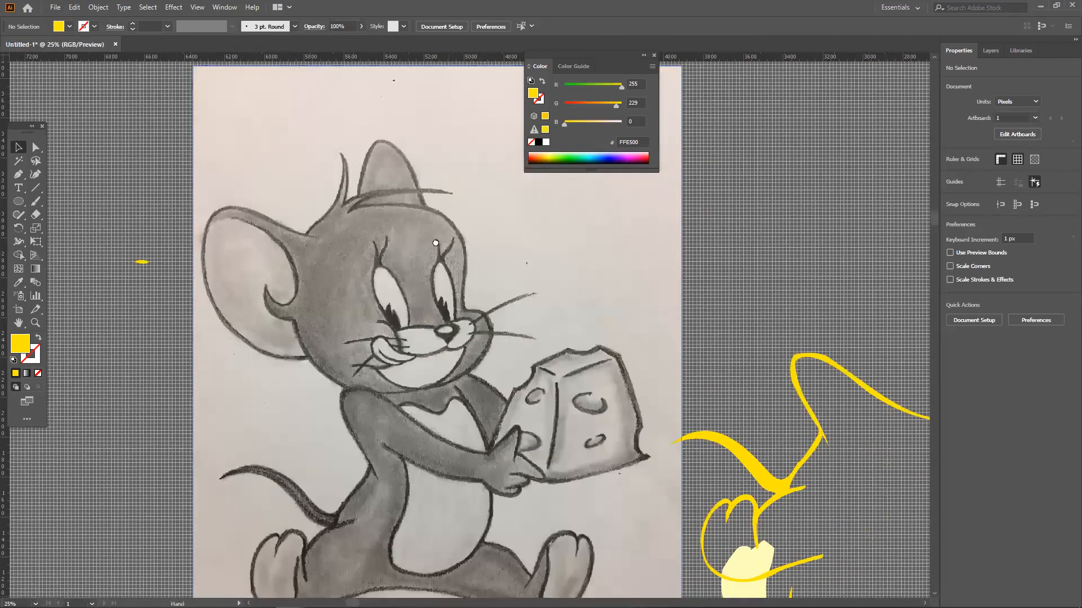
pyautogui.scroll(-1, 443, 319)
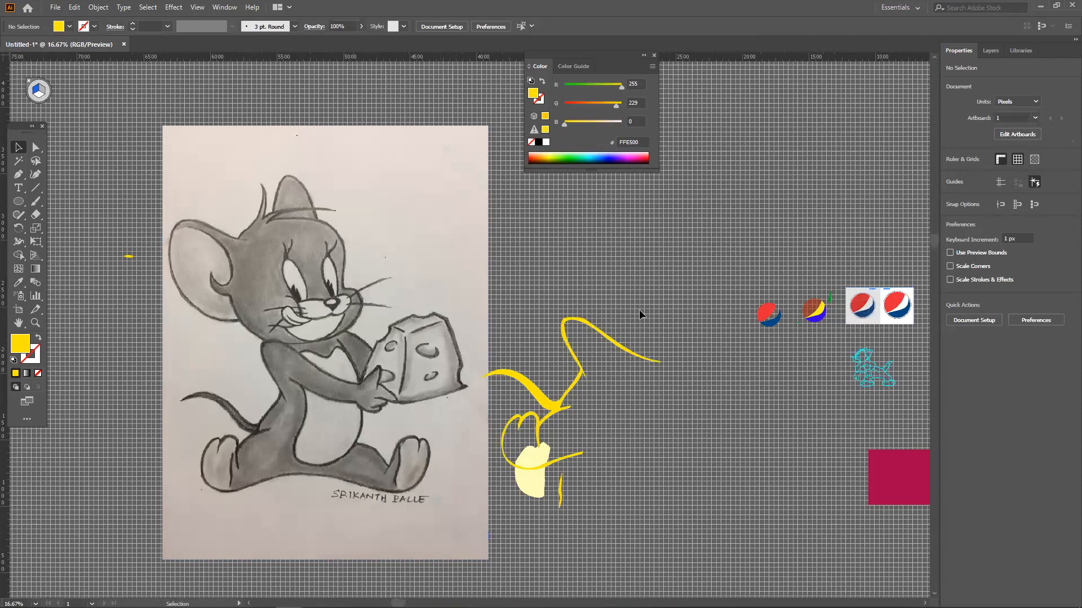
# Step: Minimize Illustrator and the Downloads folder window, and switch to the Firefox window with the "tom and jerry sketch" image results
pyautogui.click(1042, 6)
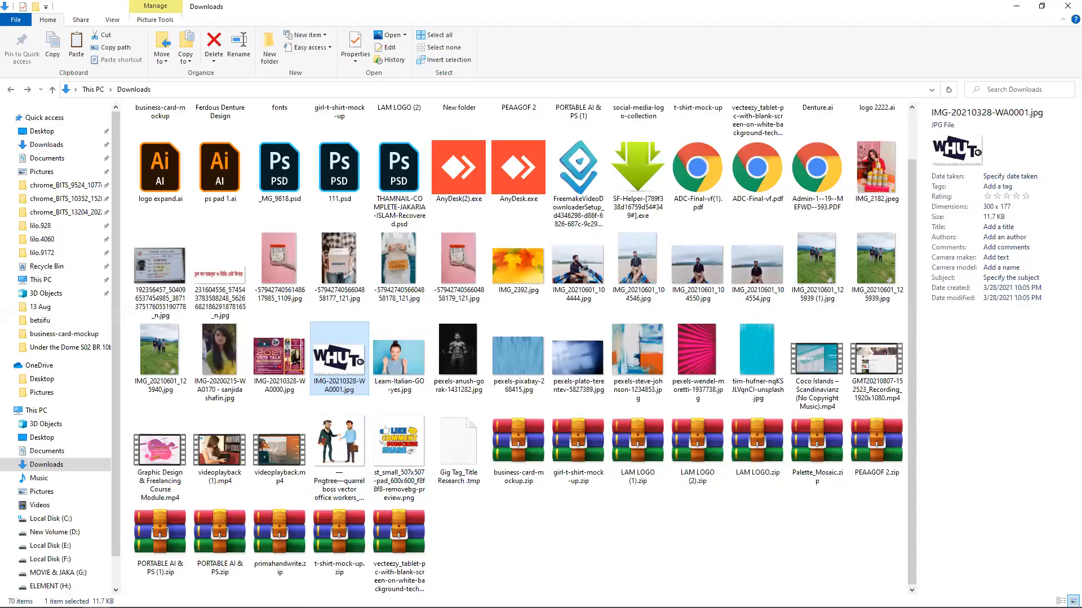
pyautogui.click(454, 590)
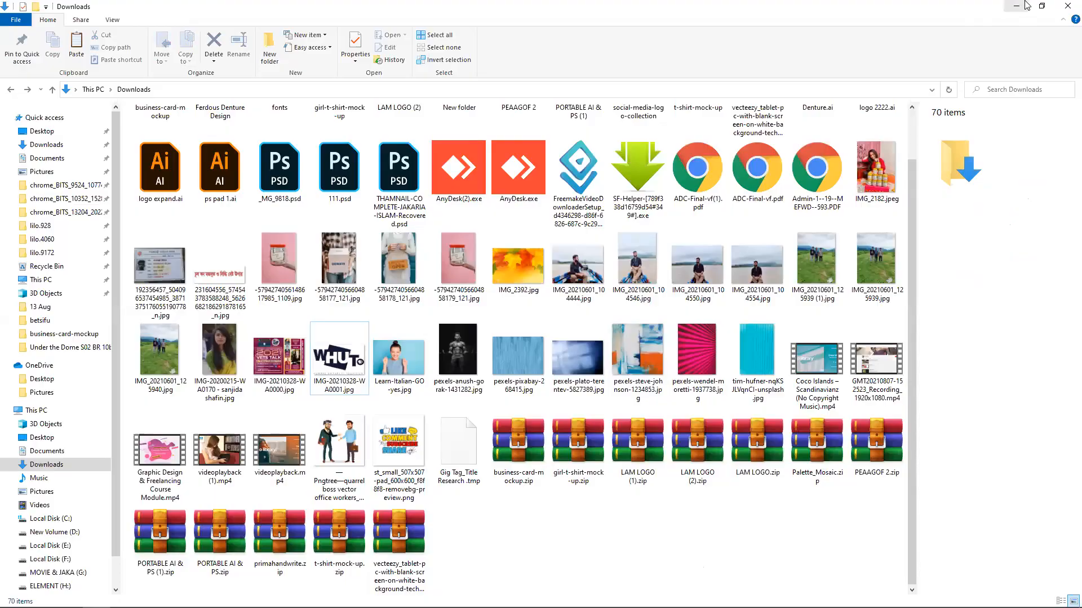
pyautogui.click(1066, 5)
pyautogui.moveTo(256, 604)
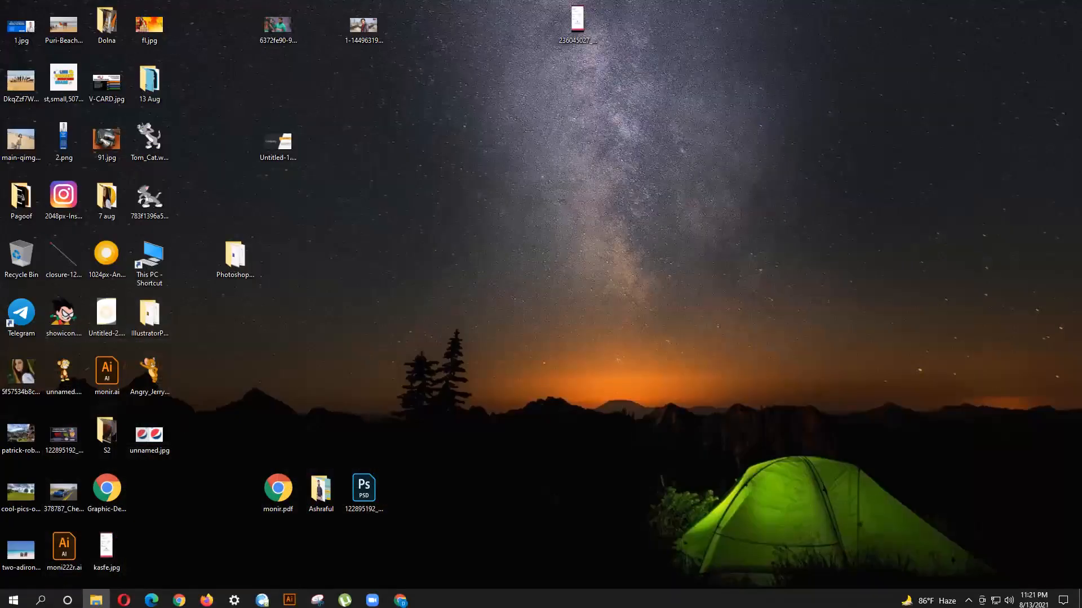
pyautogui.moveTo(206, 598)
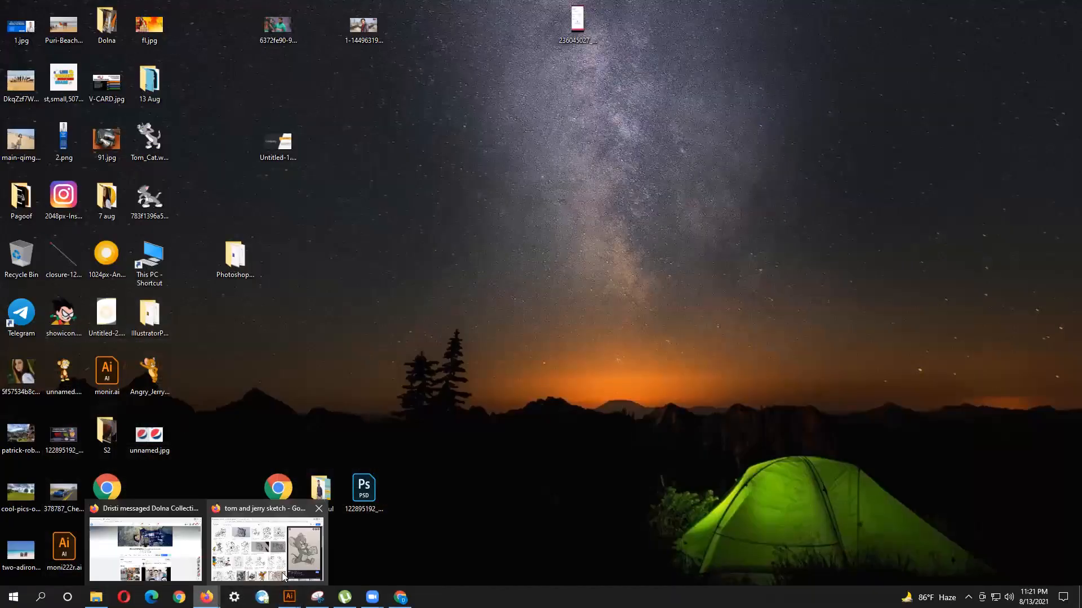
pyautogui.click(290, 566)
pyautogui.rightClick(815, 277)
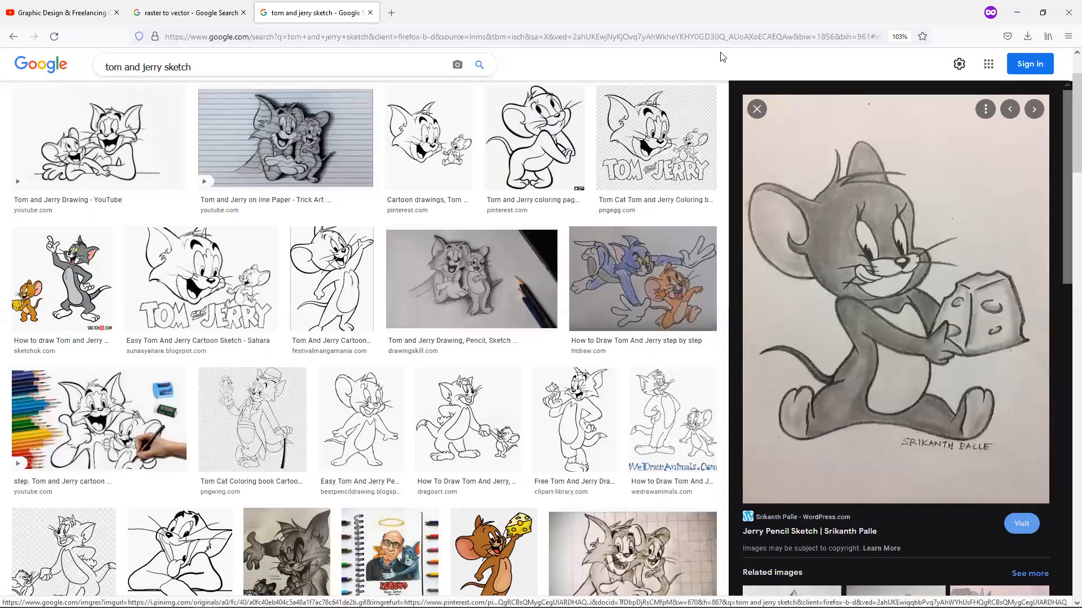
# Step: Arrange the sketch search window side by side with the Facebook window and close the open chat pop-ups
pyautogui.moveTo(541, 4); pyautogui.dragTo(1080, 254)
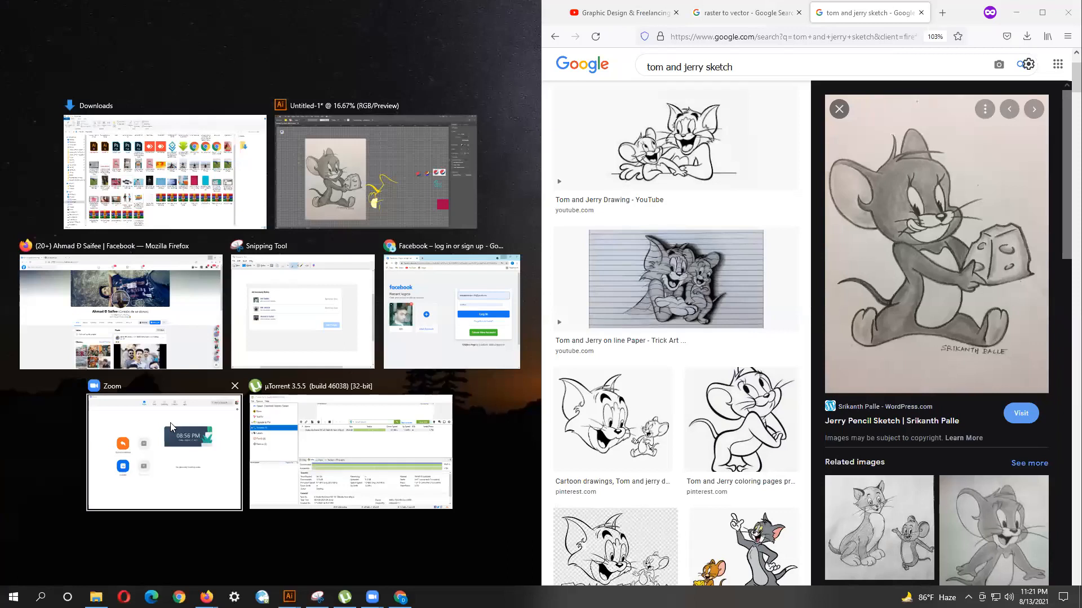
pyautogui.click(178, 297)
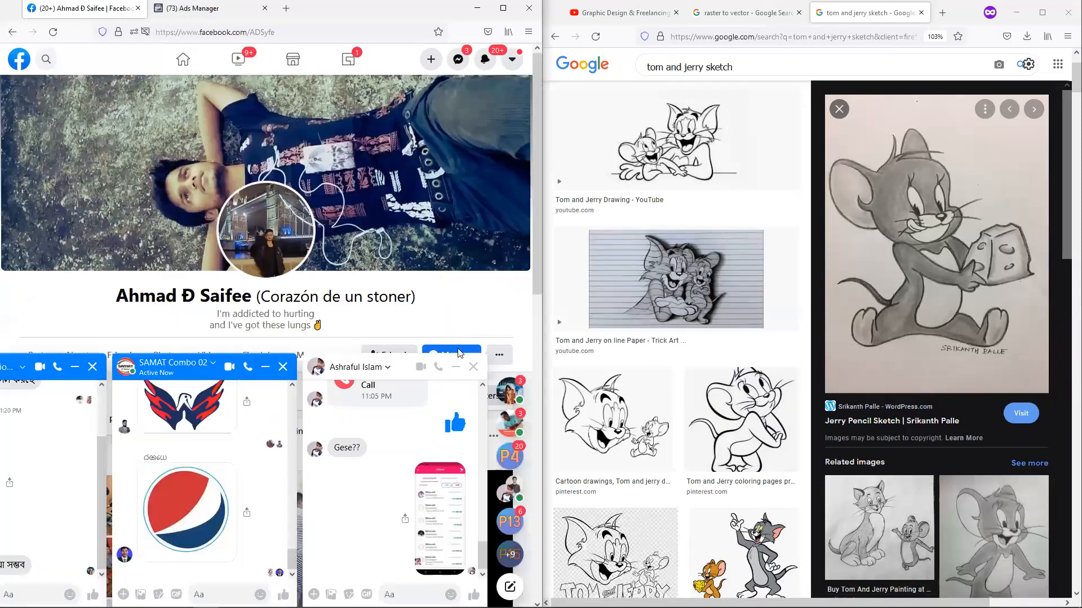
pyautogui.click(473, 369)
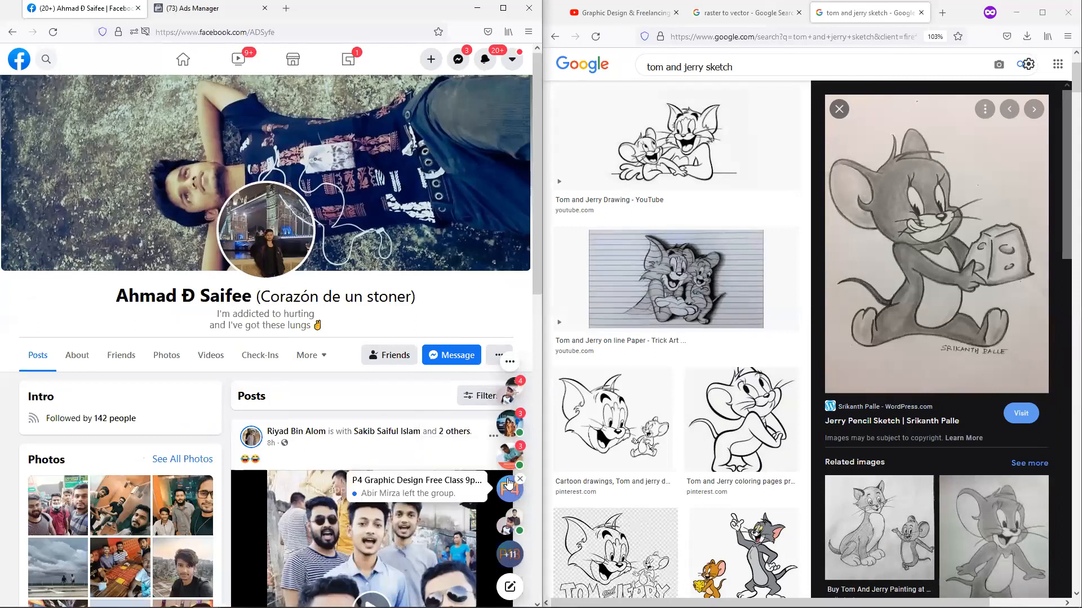
# Step: Open the SAMAT Combo-01 (Paid) group chat from the Messenger list and attach the copied Jerry sketch to a new message
pyautogui.click(458, 59)
pyautogui.scroll(-3, 404, 209)
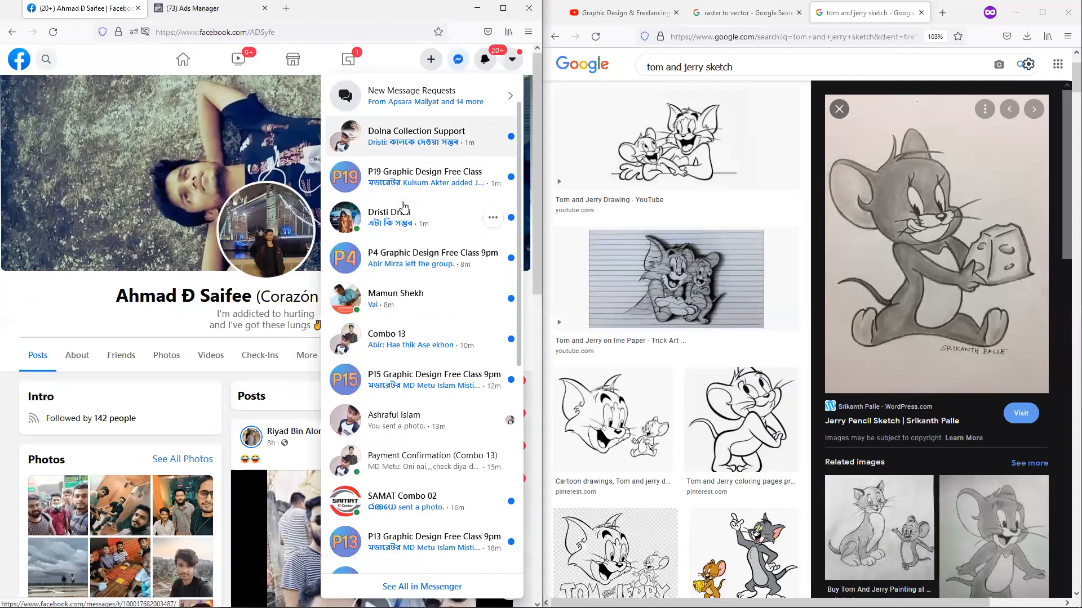
pyautogui.scroll(-1, 404, 216)
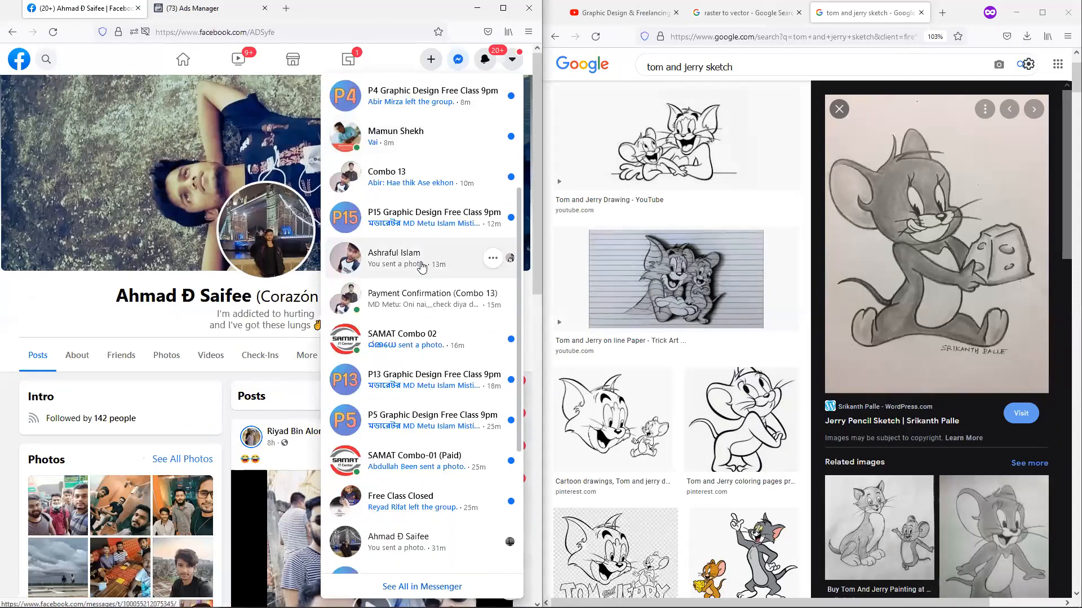
pyautogui.scroll(-1, 419, 279)
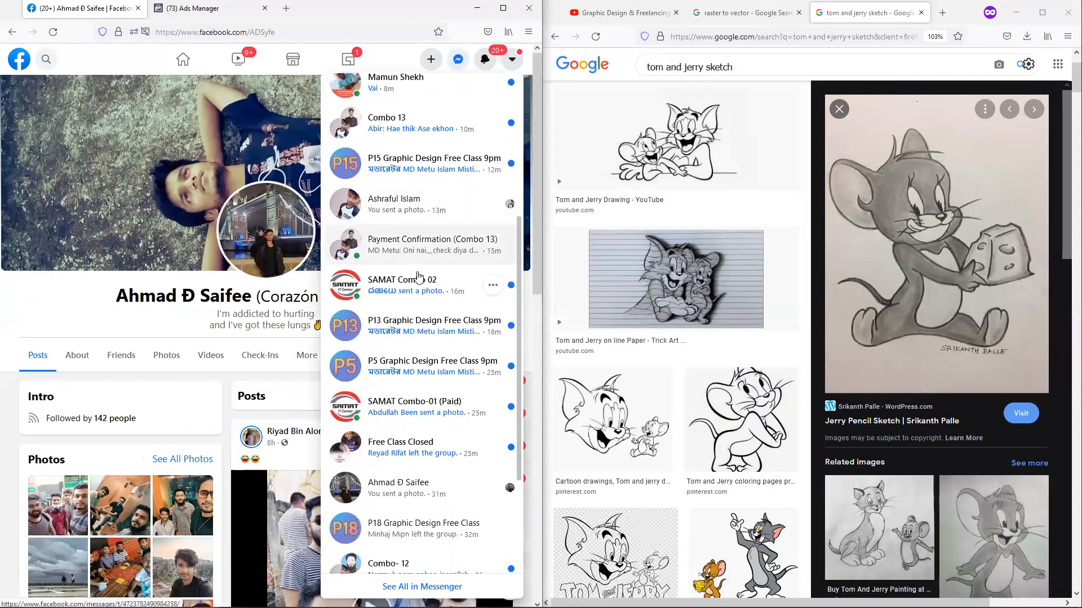
pyautogui.scroll(-1, 415, 304)
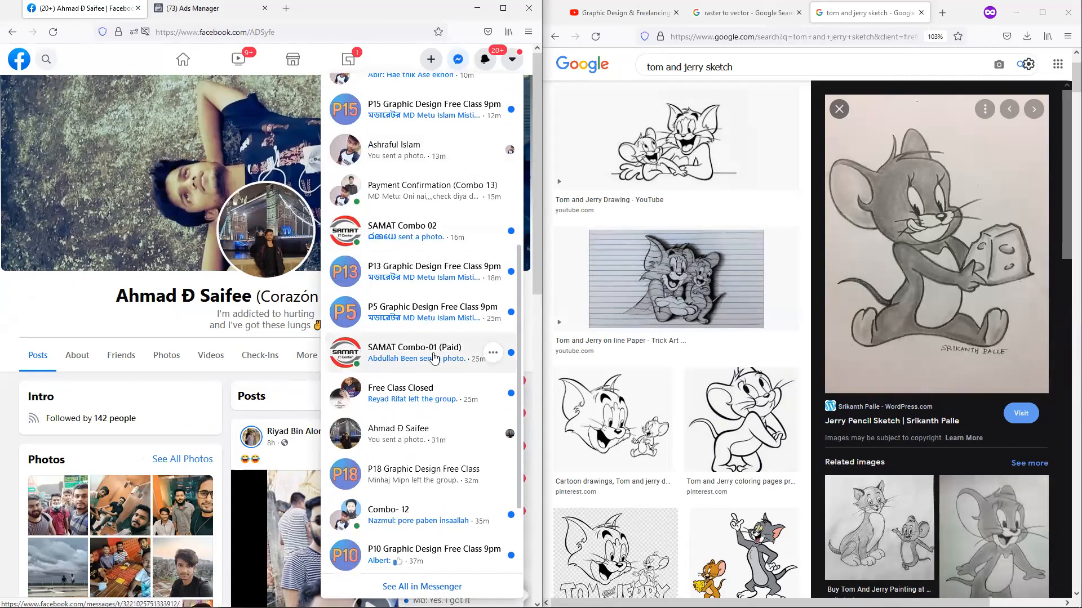
pyautogui.click(420, 366)
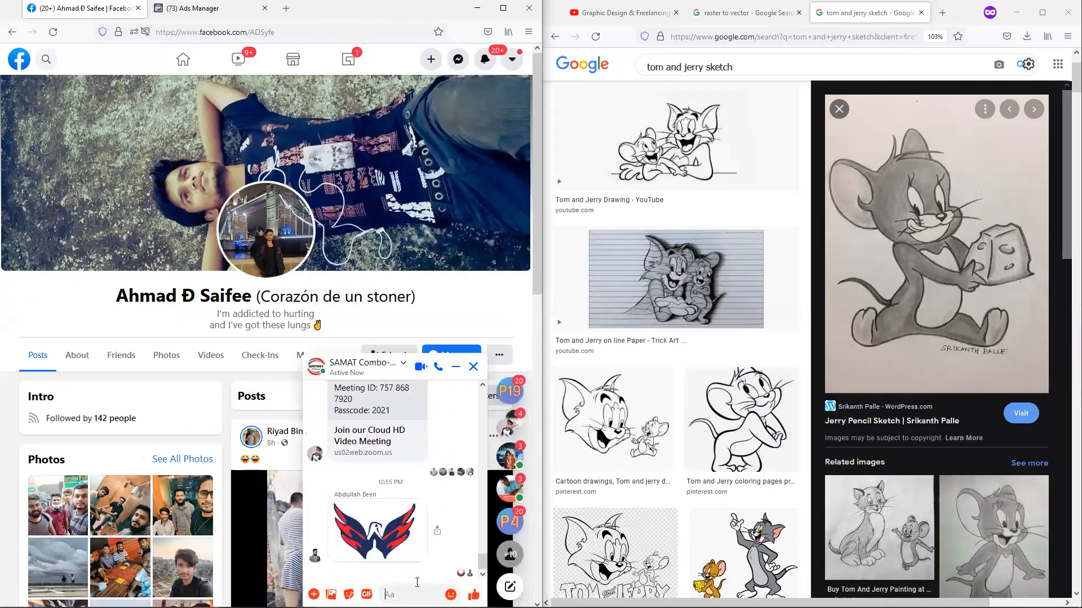
pyautogui.hotkey('ctrl', 'v')
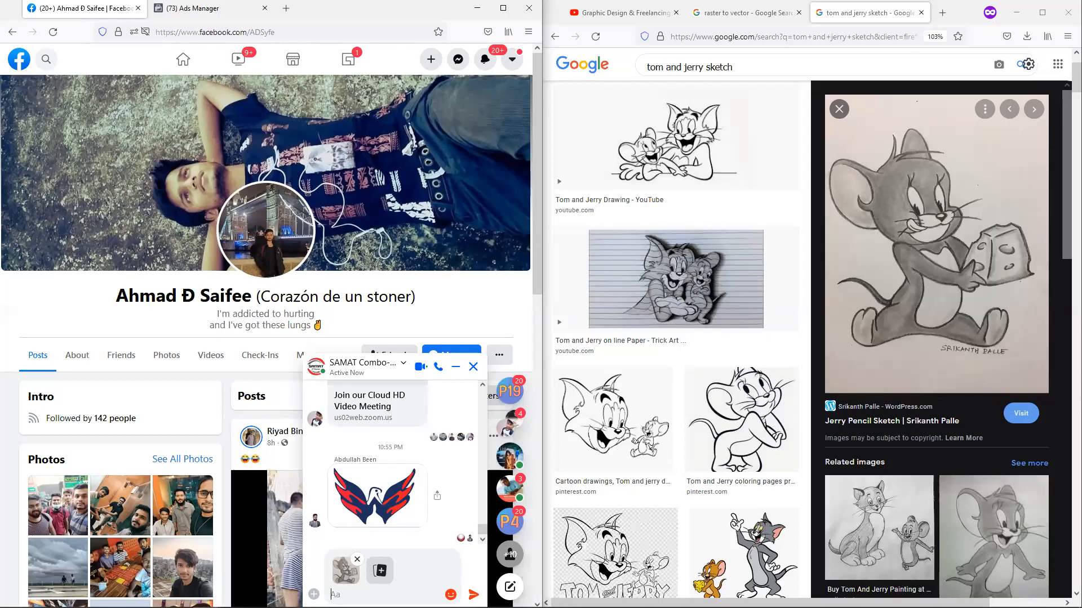
# Step: Preview the "Pencil Artwork Gallery - Creative Art" sketch of Jerry from the related images in the search window
pyautogui.click(804, 556)
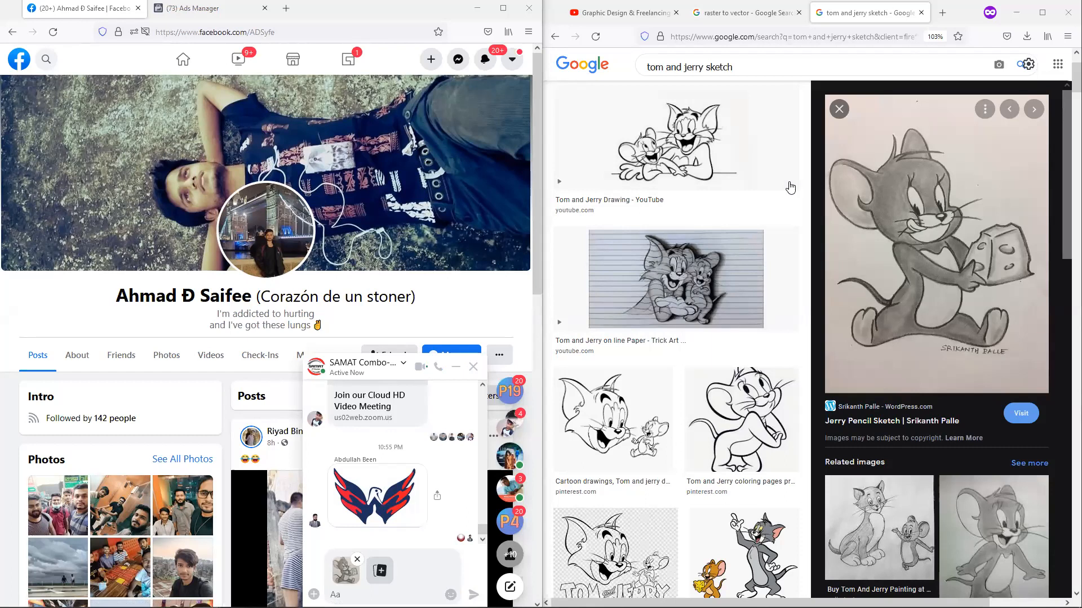
pyautogui.scroll(-5, 933, 313)
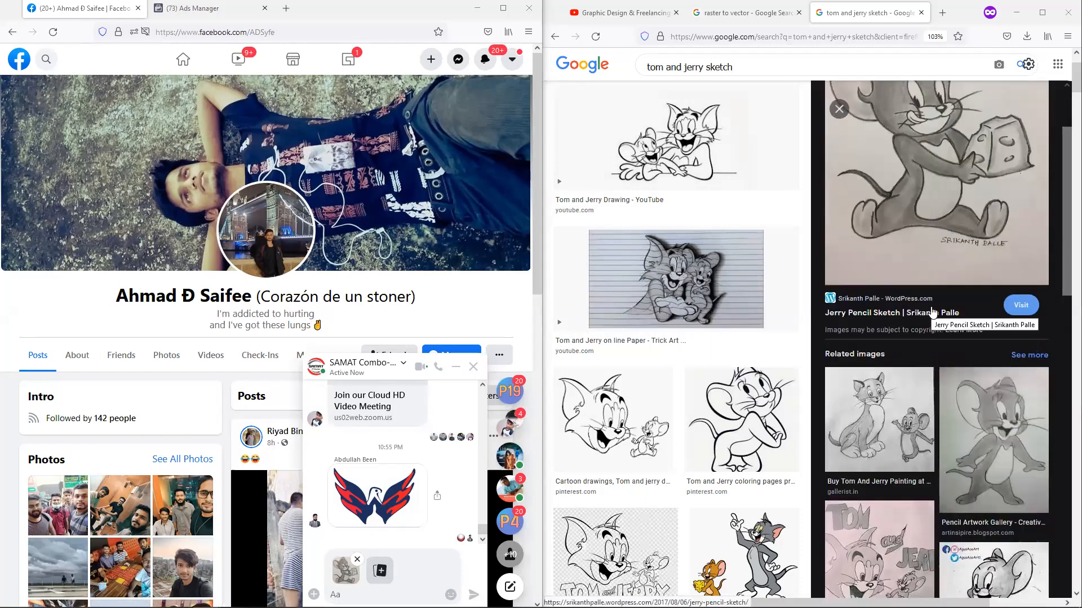
pyautogui.click(1012, 383)
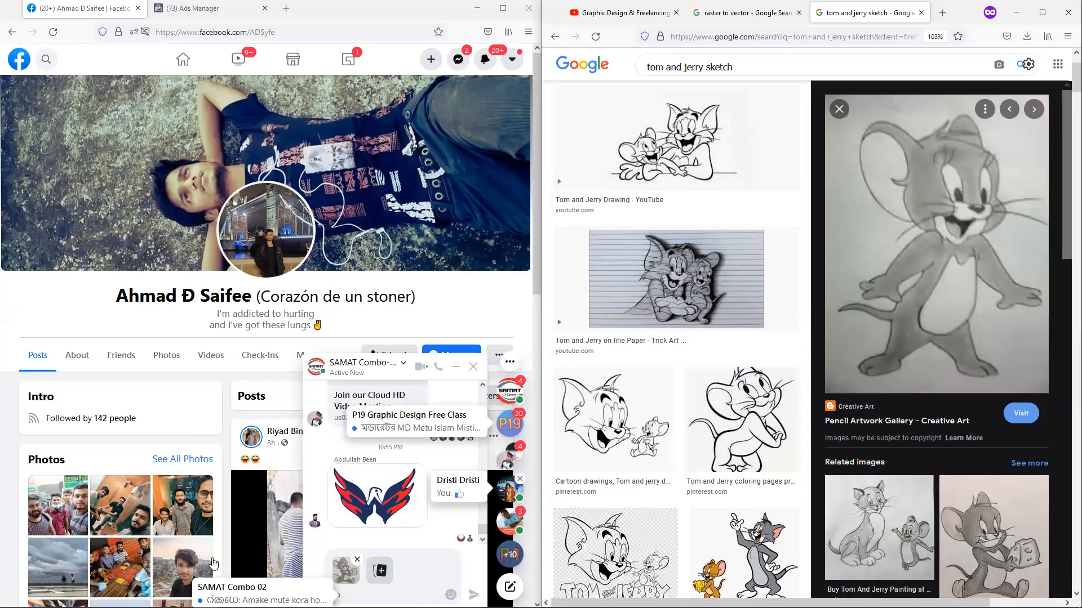
# Step: Open the Gallerist pencil drawing of seated Tom beside Jerry from the related images and copy the picture
pyautogui.scroll(-2, 935, 372)
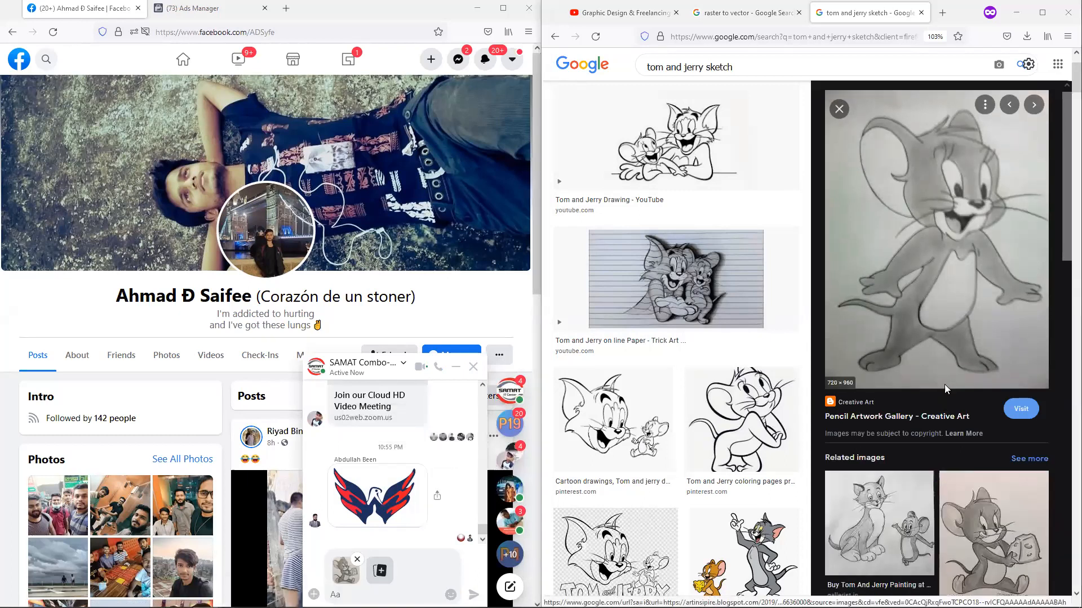
pyautogui.scroll(-1, 942, 389)
pyautogui.scroll(-1, 938, 384)
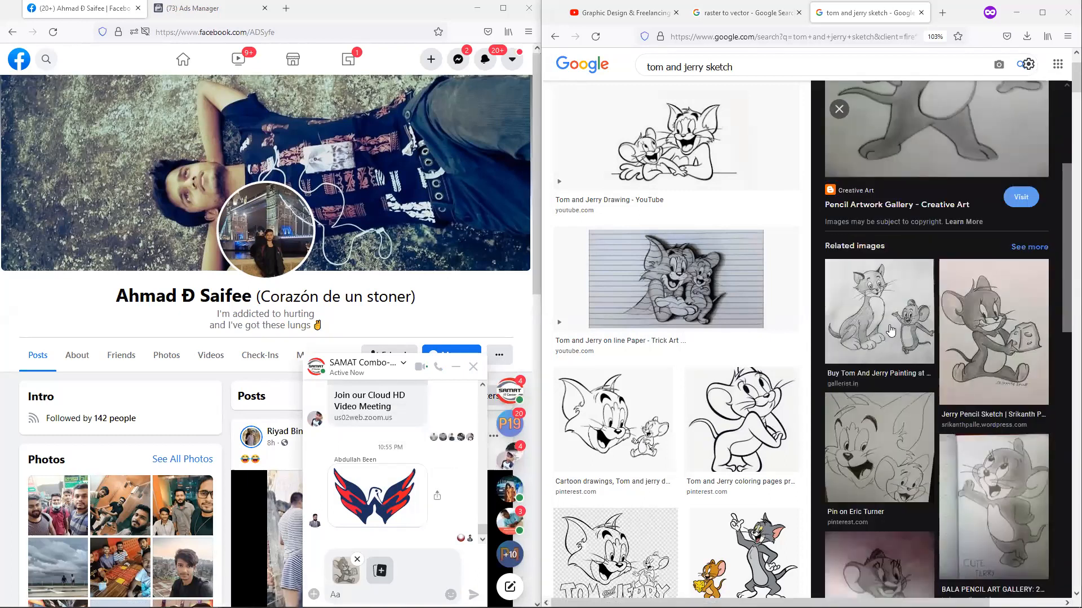
pyautogui.click(918, 292)
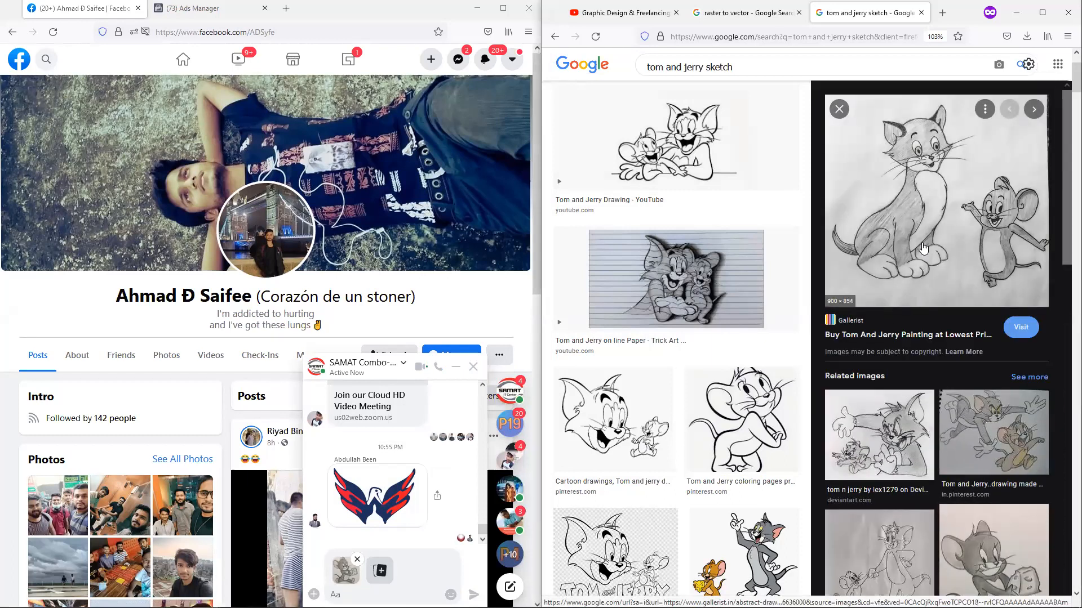
pyautogui.rightClick(913, 204)
pyautogui.click(952, 355)
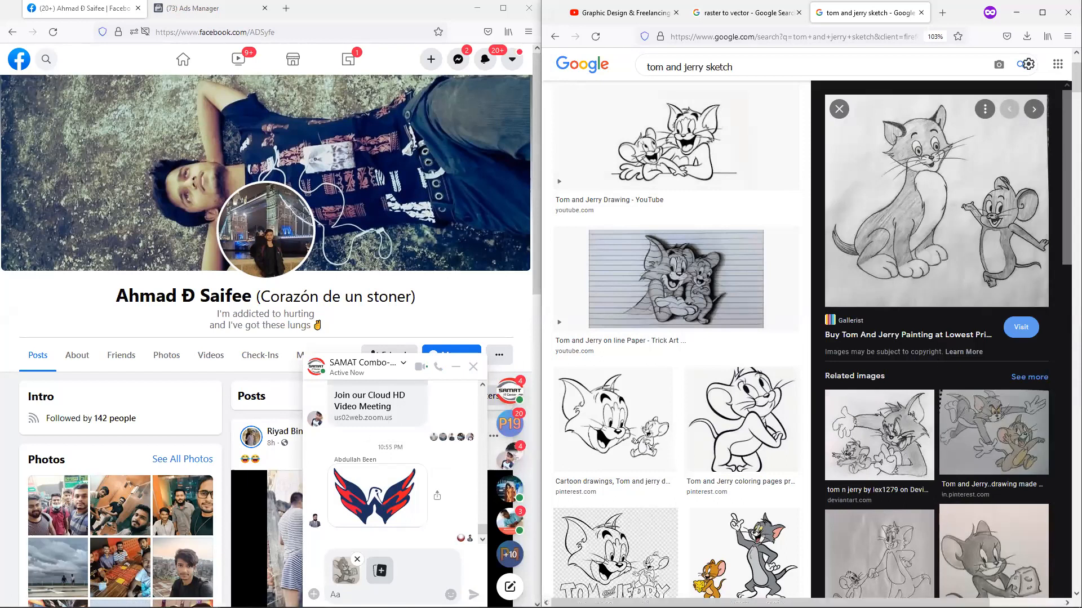
# Step: Switch to the Facebook window and attach the copied Tom and Jerry drawing to the same chat message
pyautogui.moveTo(289, 597)
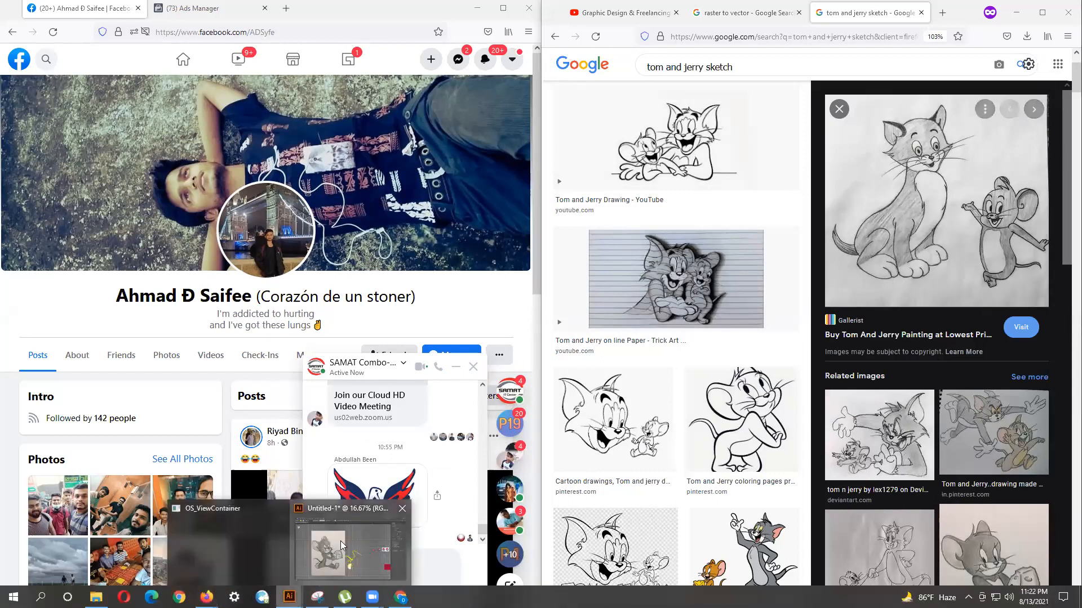
pyautogui.click(340, 541)
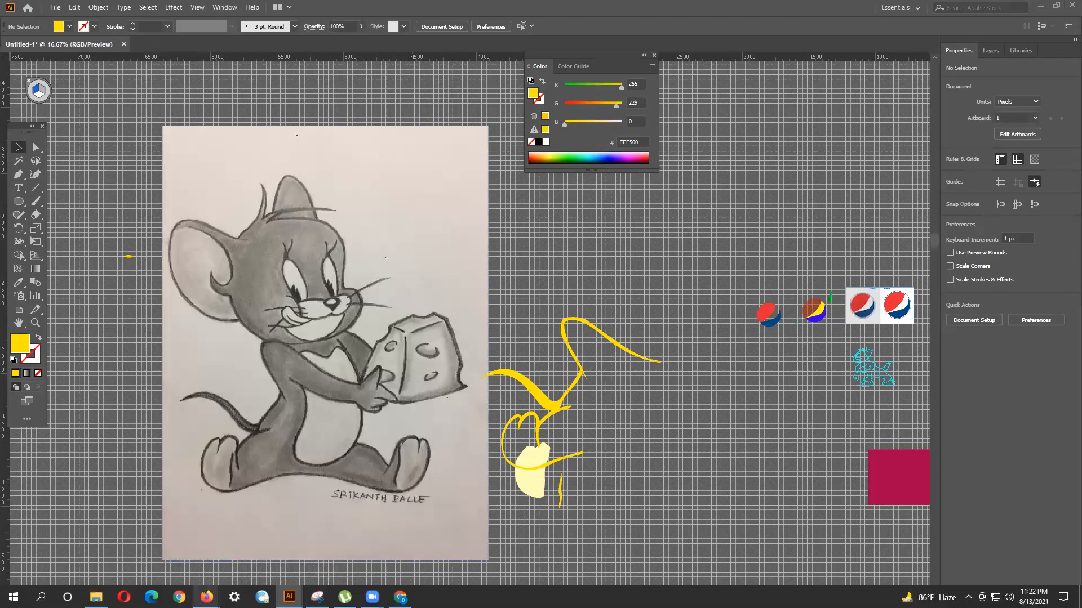
pyautogui.moveTo(206, 596)
pyautogui.click(187, 564)
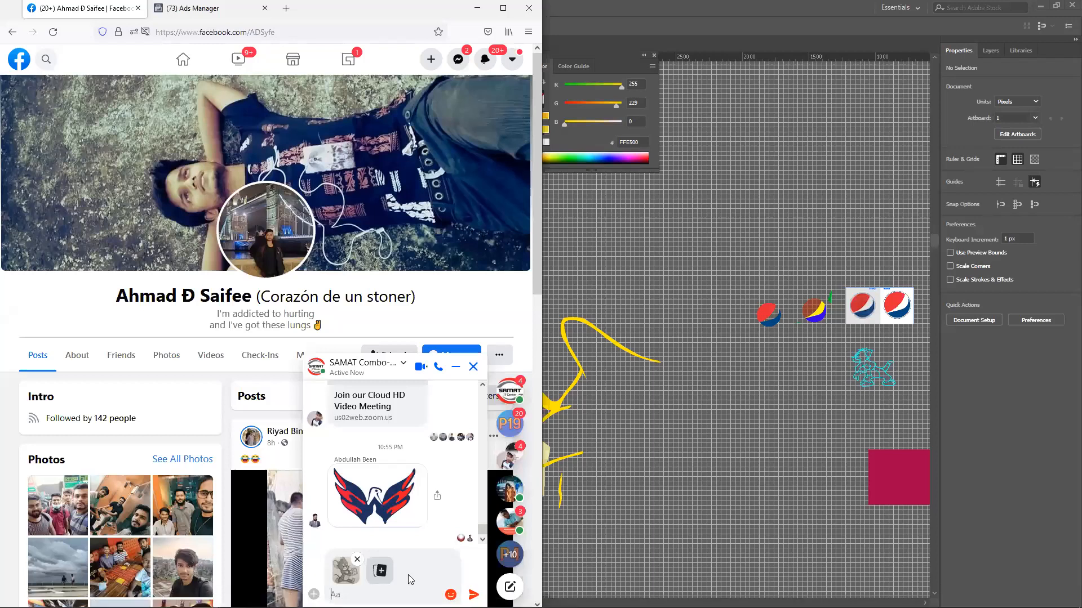
pyautogui.hotkey('ctrl', 'v')
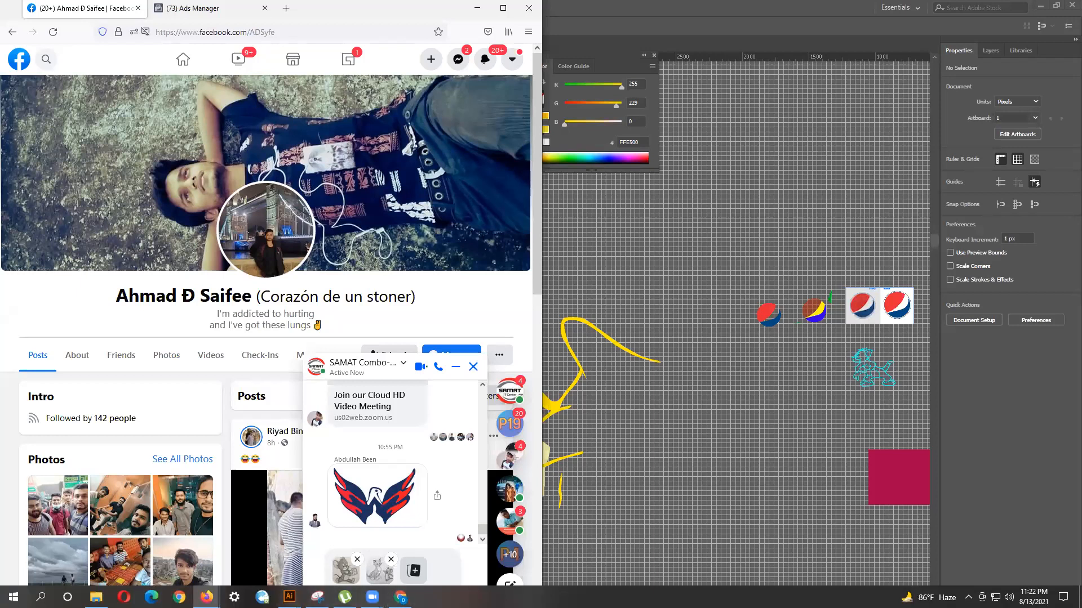
# Step: Switch back to the sketch search window and look through the results and related images for another Tom and Jerry sketch
pyautogui.moveTo(206, 597)
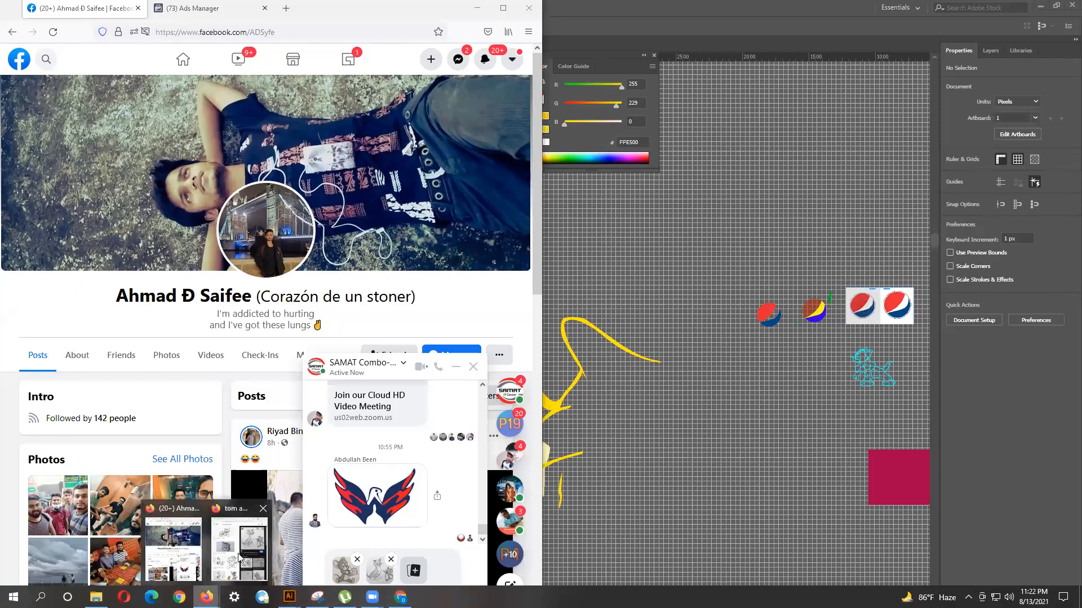
pyautogui.click(241, 557)
pyautogui.scroll(-3, 744, 422)
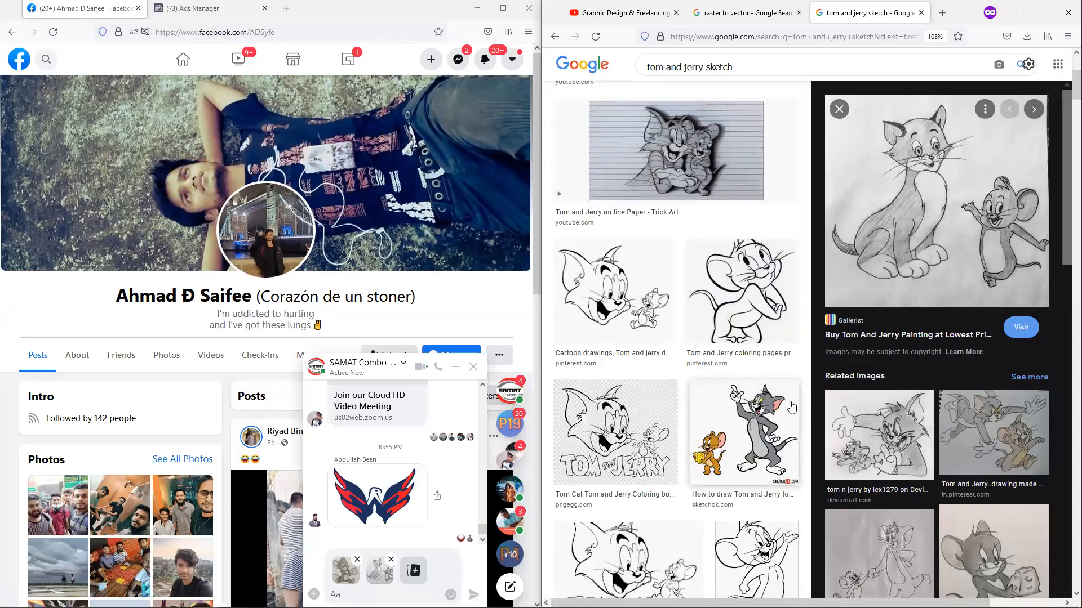
pyautogui.scroll(-3, 803, 414)
pyautogui.scroll(-3, 934, 420)
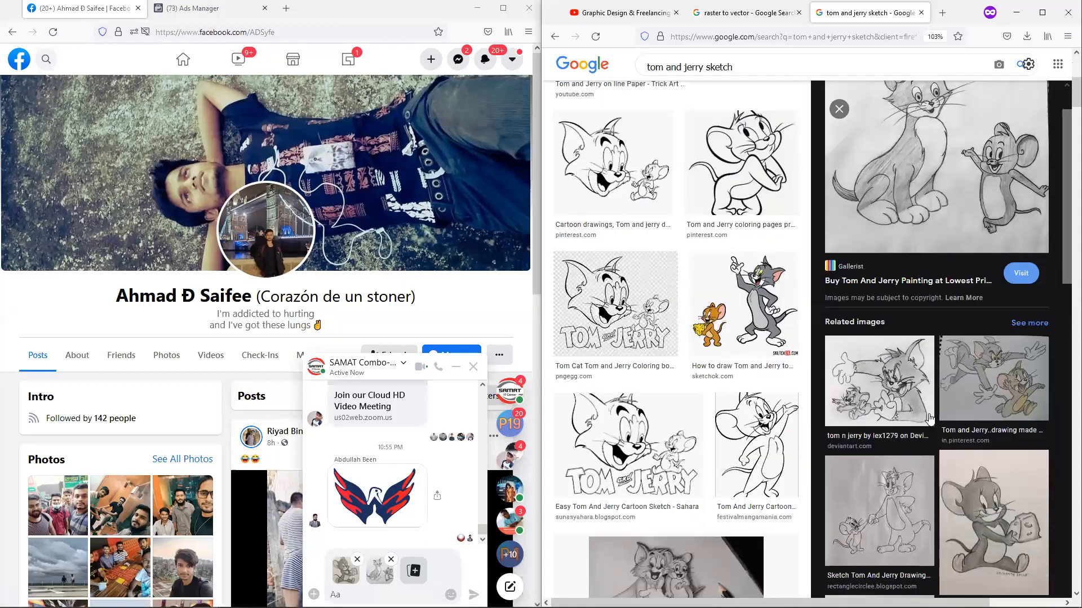
pyautogui.scroll(-4, 981, 352)
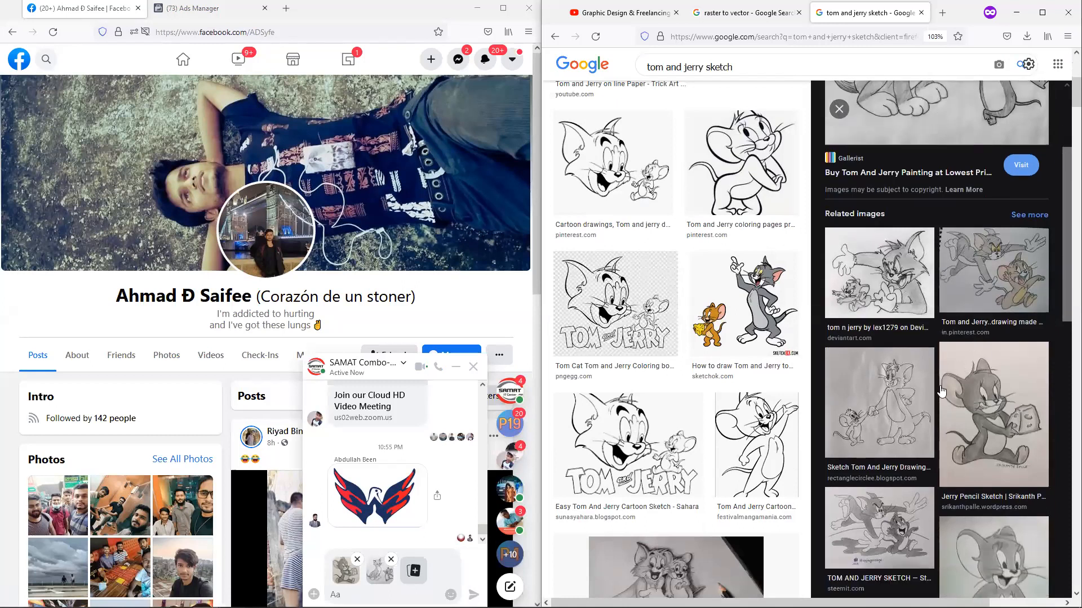
pyautogui.scroll(-1, 755, 422)
pyautogui.scroll(-1, 753, 423)
pyautogui.scroll(-5, 944, 416)
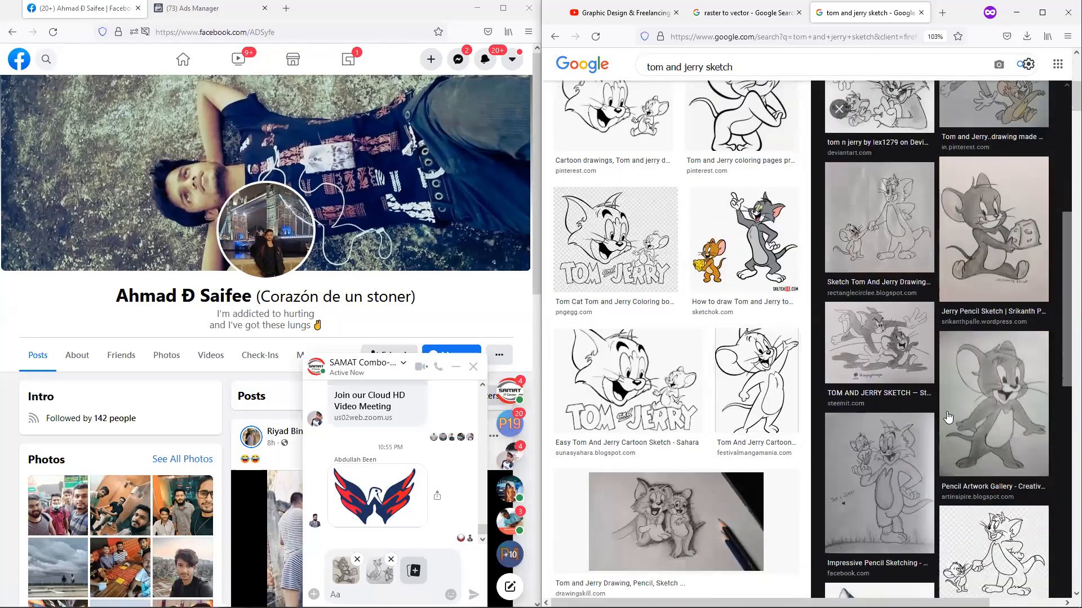
pyautogui.scroll(-5, 945, 416)
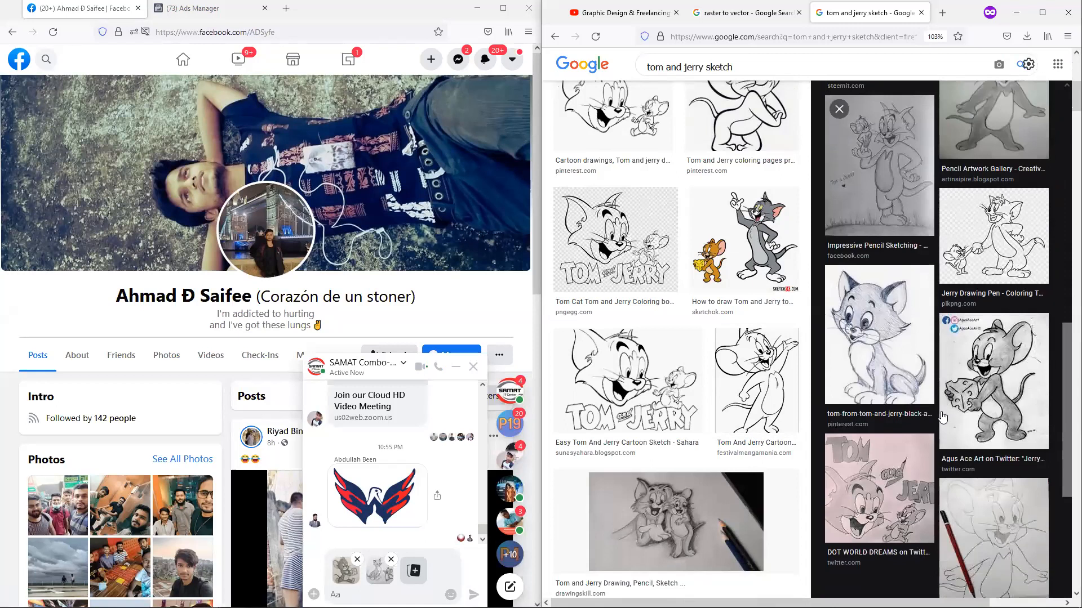
pyautogui.scroll(-3, 763, 450)
pyautogui.scroll(-6, 763, 451)
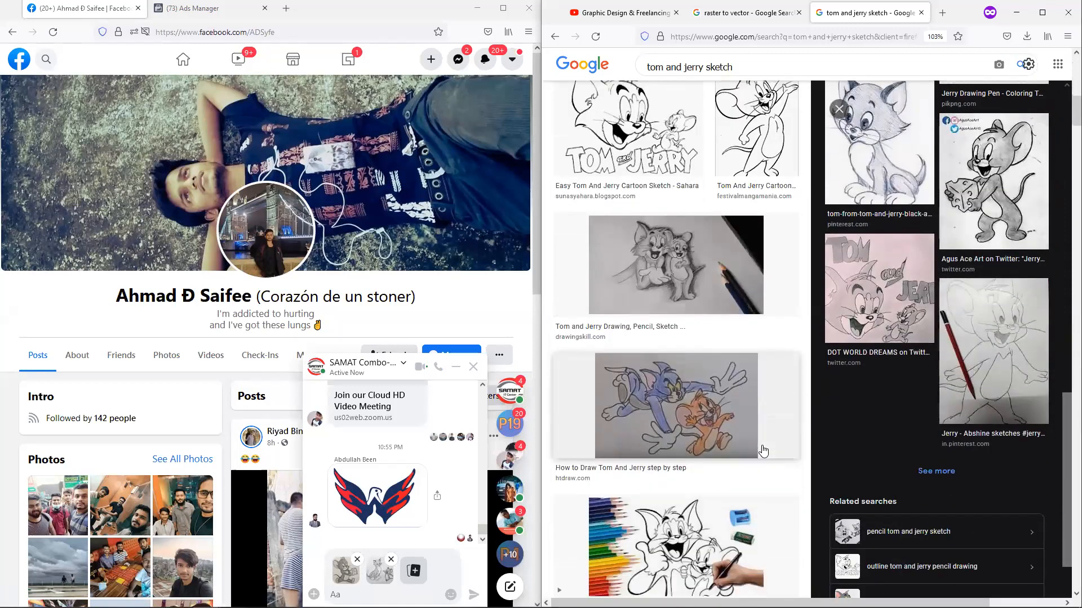
pyautogui.scroll(3, 740, 445)
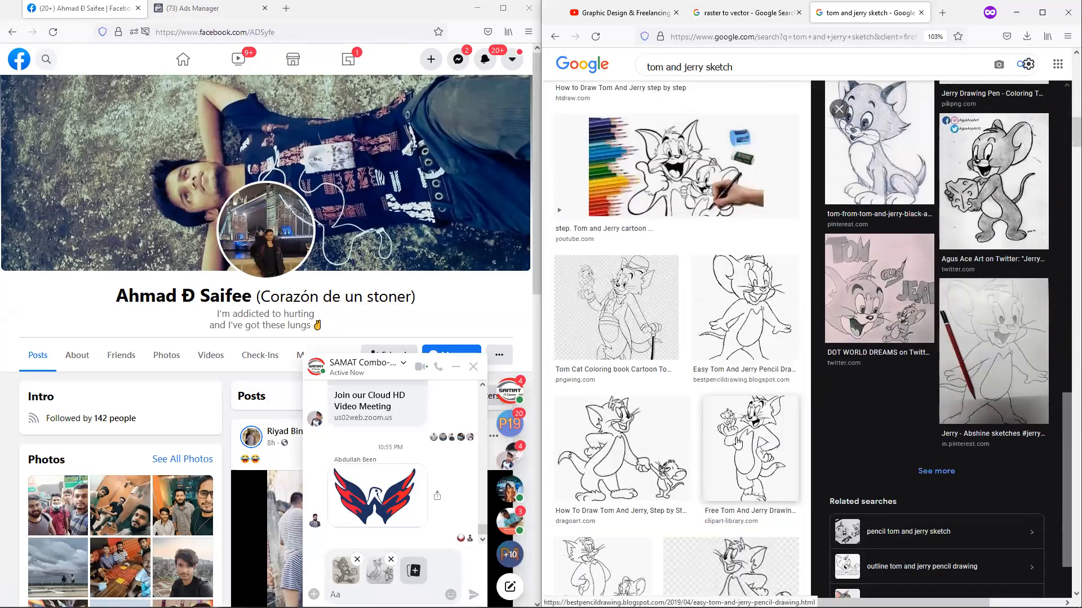
pyautogui.scroll(6, 951, 422)
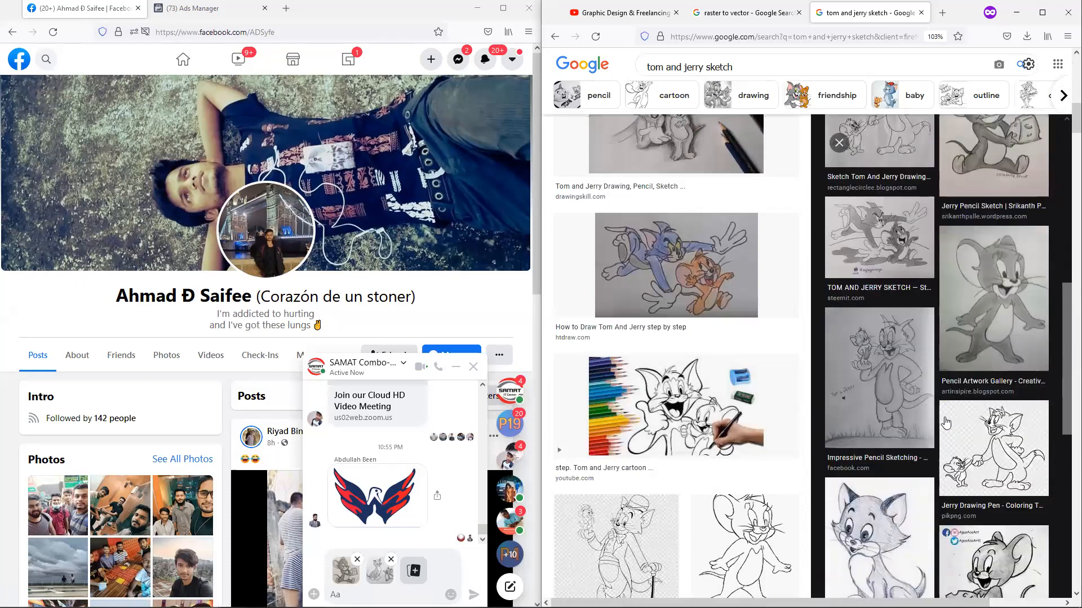
# Step: Replace the current preview with the "How to Draw Tom And Jerry step by step" result and view its related single-character drawings
pyautogui.click(951, 422)
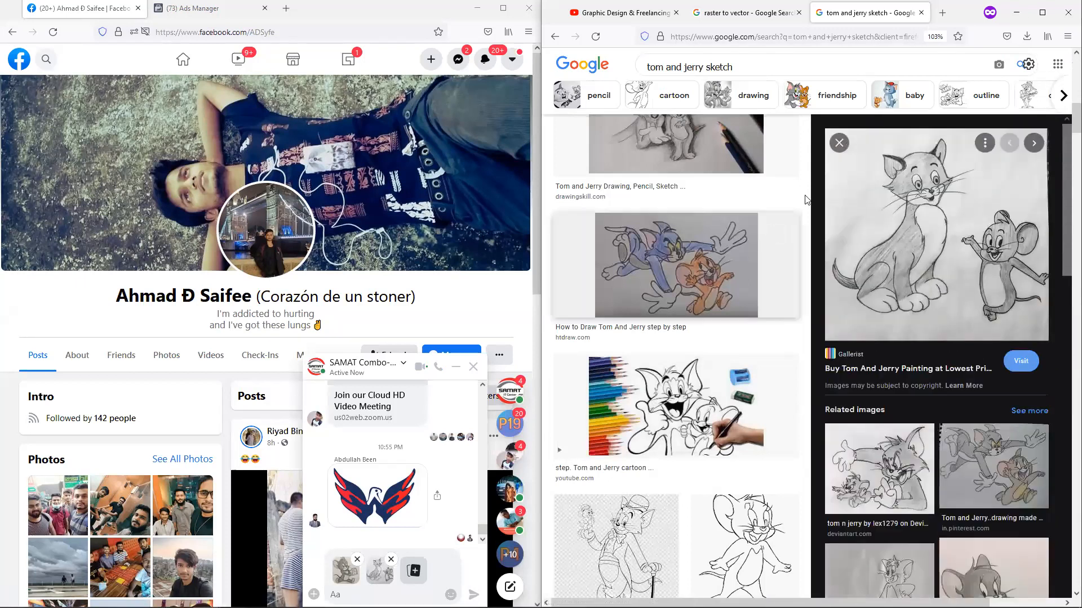
pyautogui.click(840, 143)
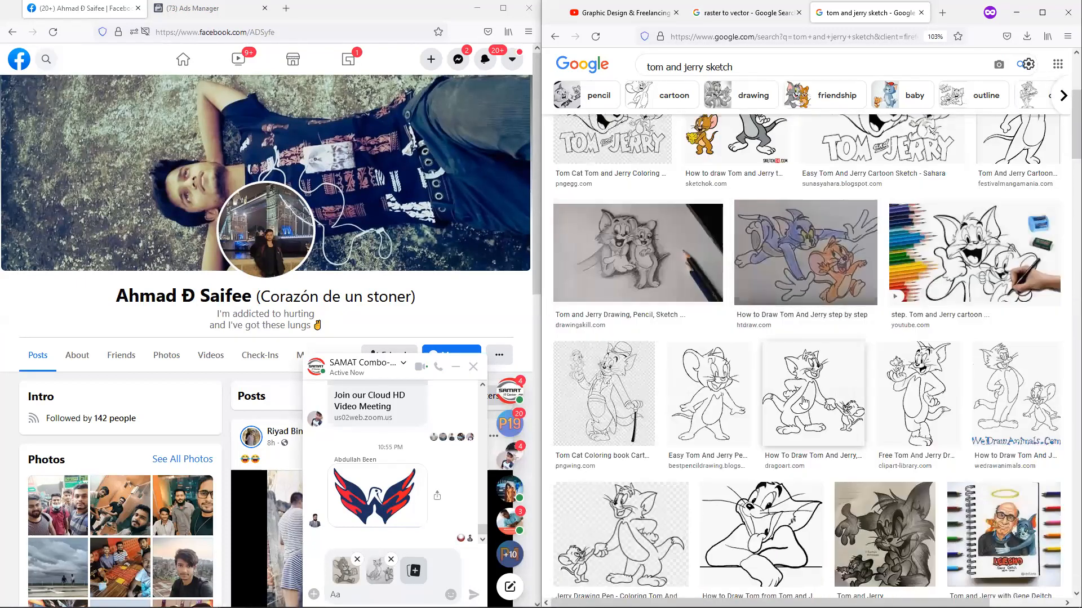
pyautogui.scroll(2, 879, 441)
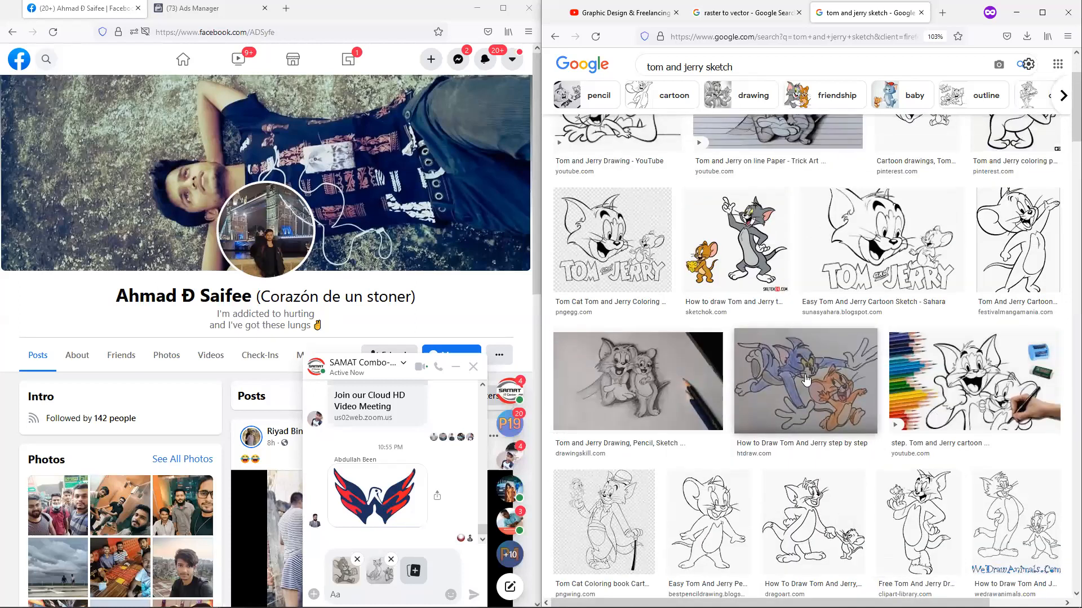
pyautogui.click(804, 397)
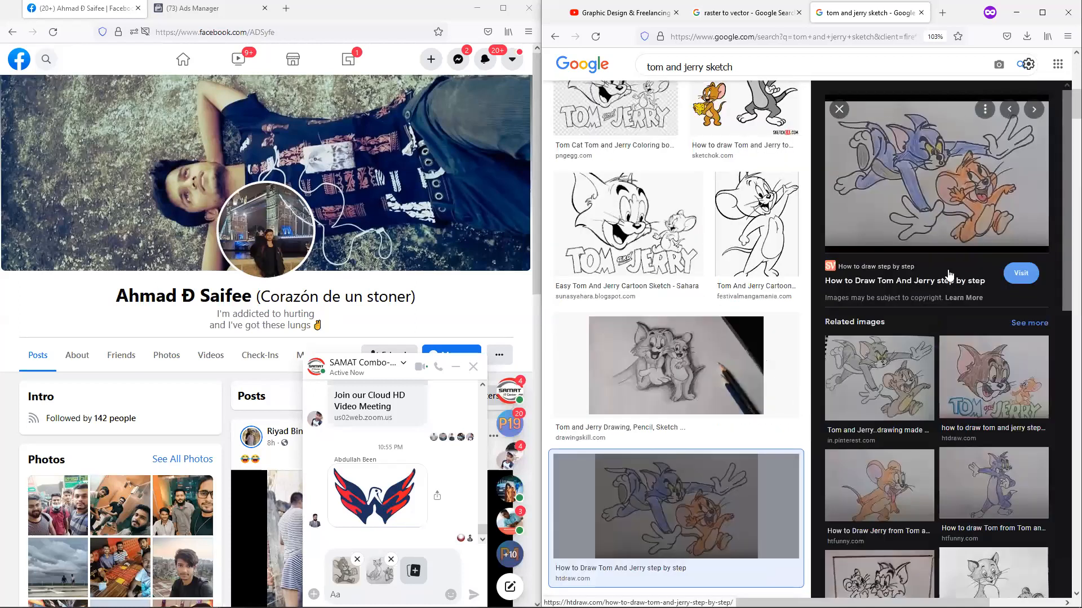
pyautogui.click(899, 493)
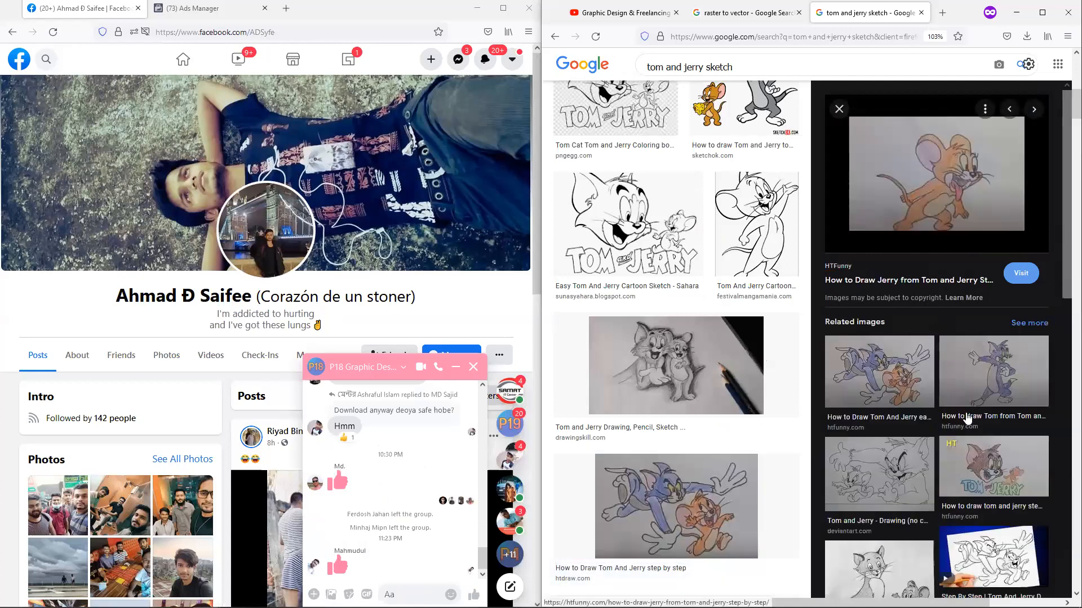
pyautogui.click(1000, 373)
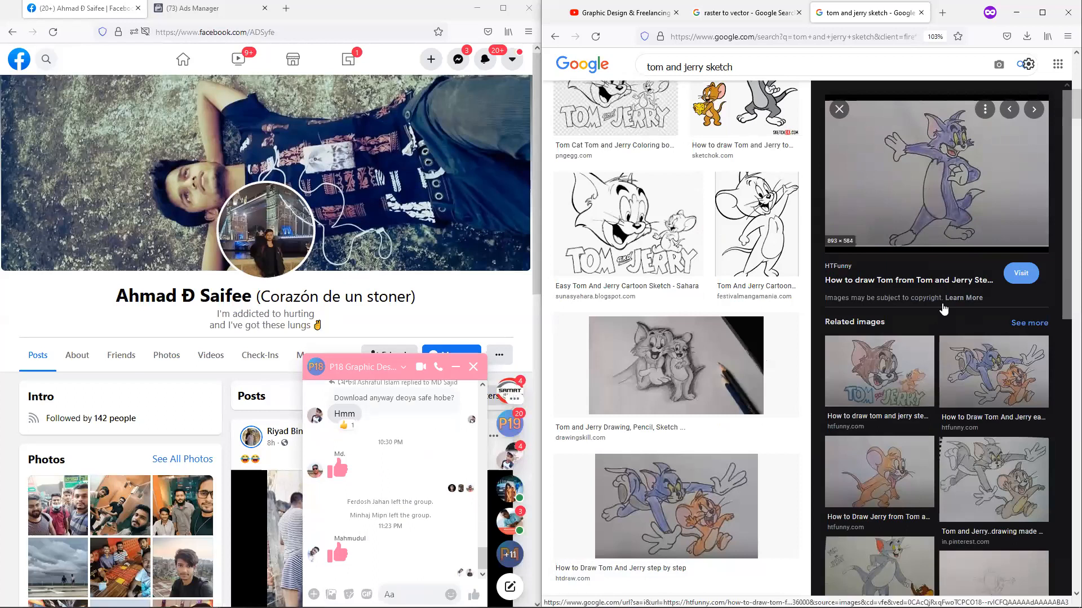
# Step: Return to the Gallerist drawing through the related images and open the Rectangle Circle sketch of Tom holding Jerry's hand
pyautogui.scroll(-5, 963, 381)
pyautogui.scroll(-3, 963, 380)
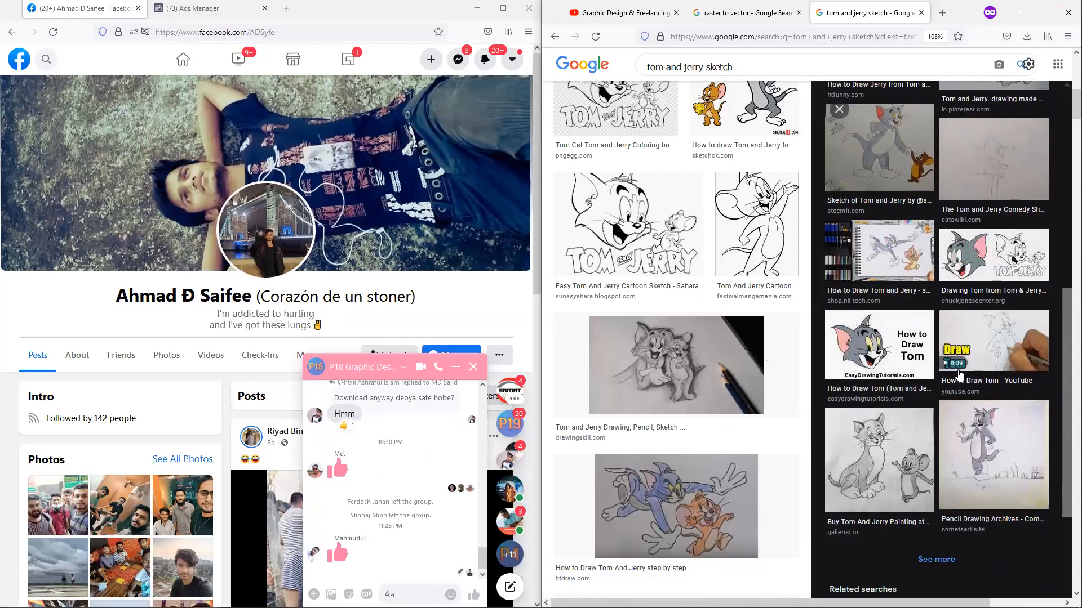
pyautogui.click(879, 414)
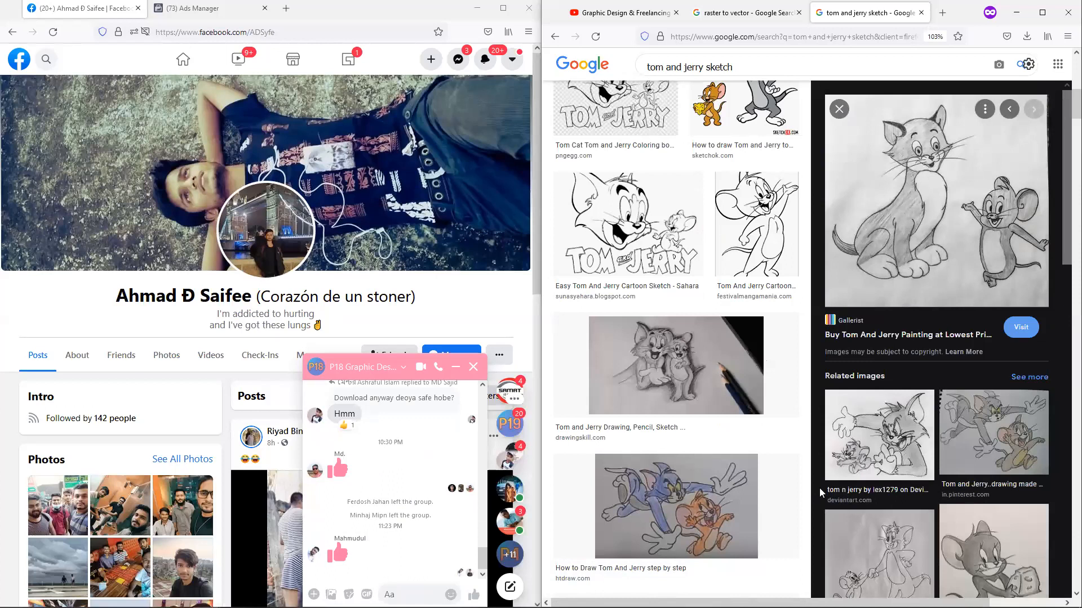
pyautogui.scroll(-4, 879, 422)
pyautogui.click(894, 332)
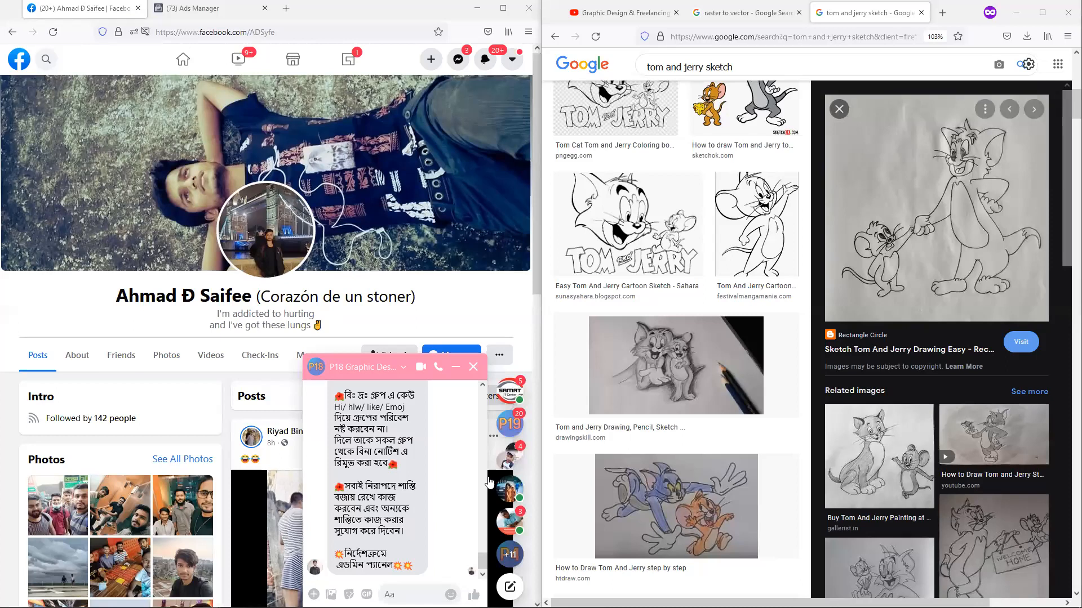
# Step: Open the Absolute Arts "Welcome Home" sketch from the related images and look through its own related drawings
pyautogui.scroll(-1, 371, 492)
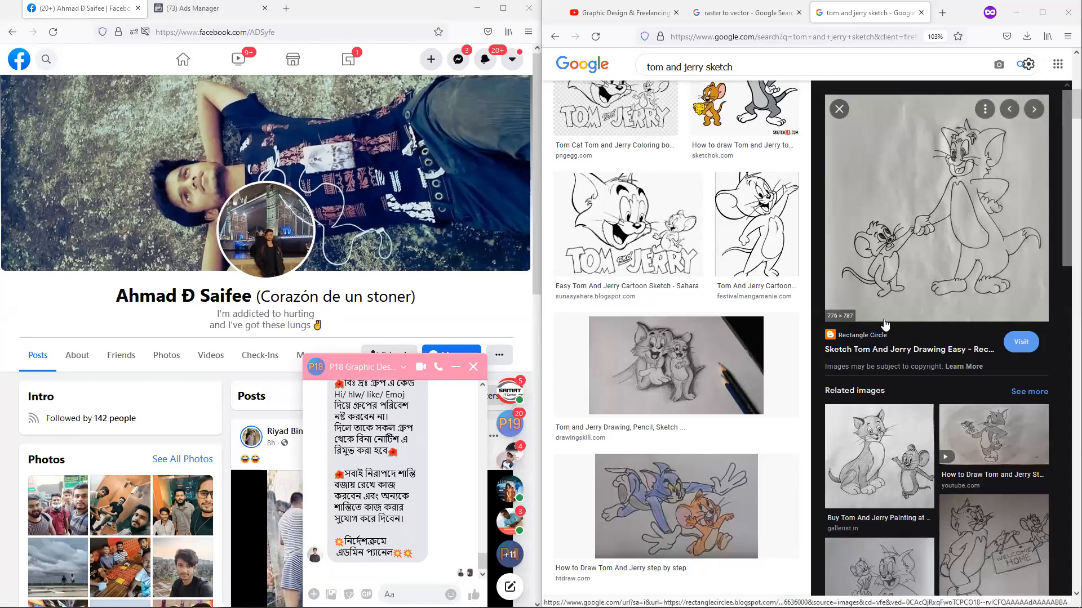
pyautogui.scroll(-2, 884, 321)
pyautogui.scroll(-3, 883, 322)
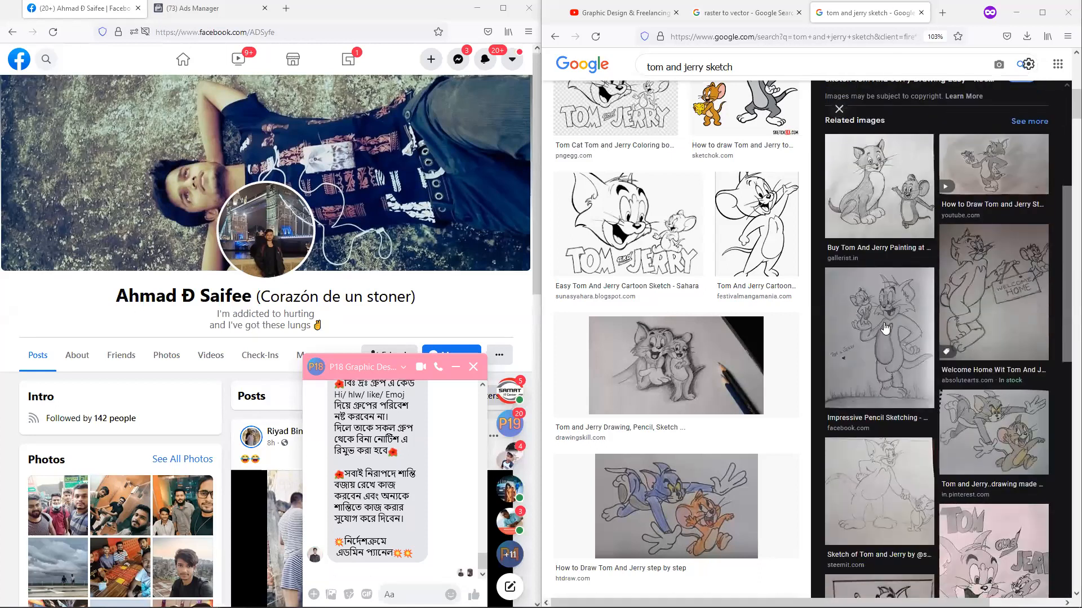
pyautogui.click(1009, 280)
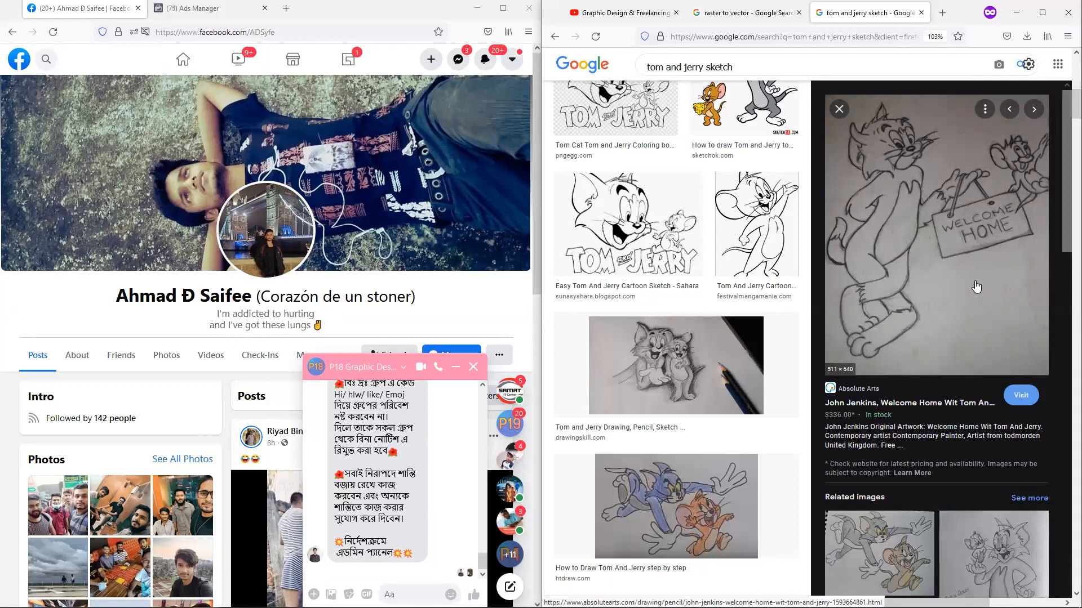
pyautogui.scroll(-5, 977, 288)
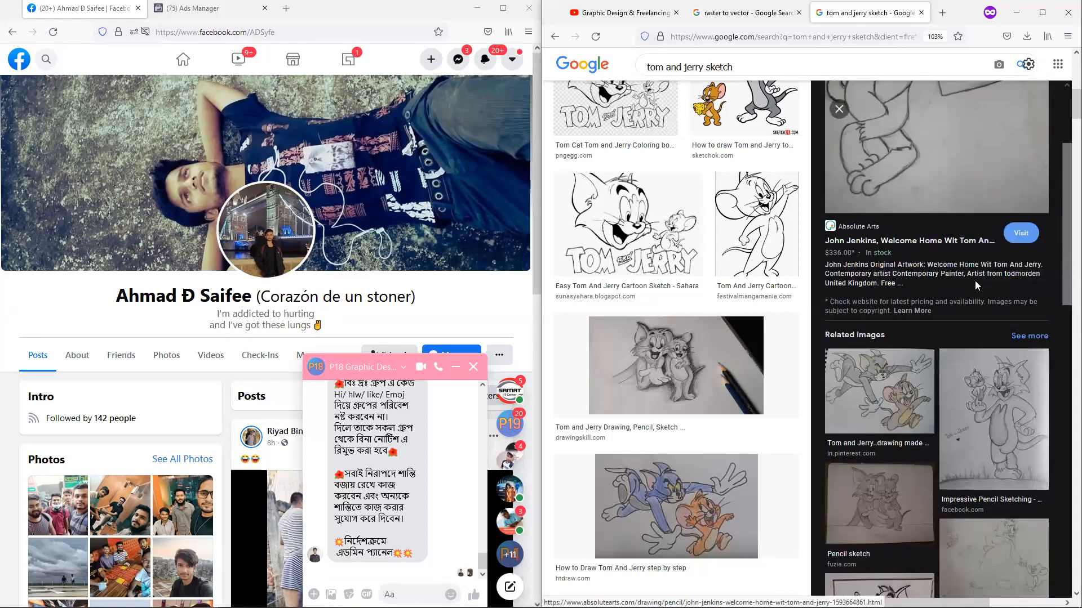
pyautogui.scroll(-2, 975, 281)
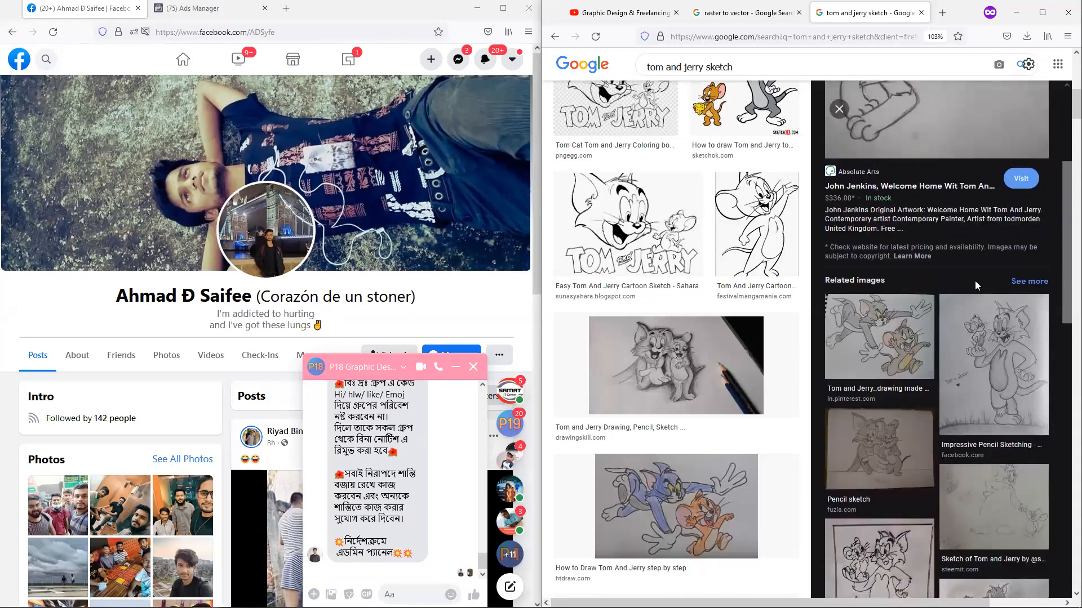
pyautogui.scroll(-7, 975, 280)
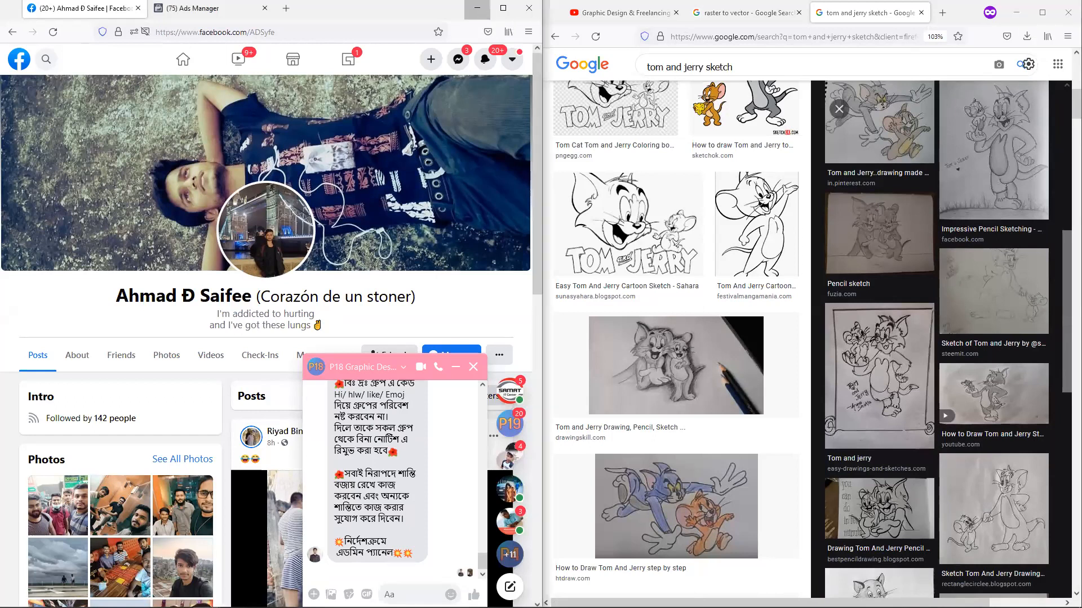
# Step: Put Illustrator in place of the Facebook window on the left half of the screen, beside the browser's YouTube page
pyautogui.click(477, 8)
pyautogui.click(477, 204)
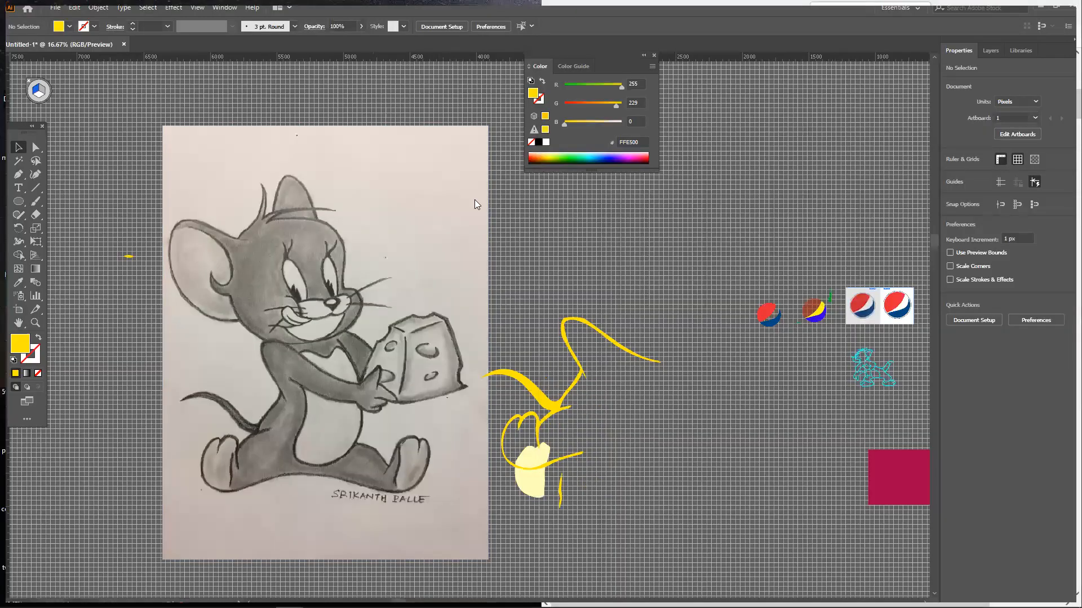
pyautogui.press('super+Left')
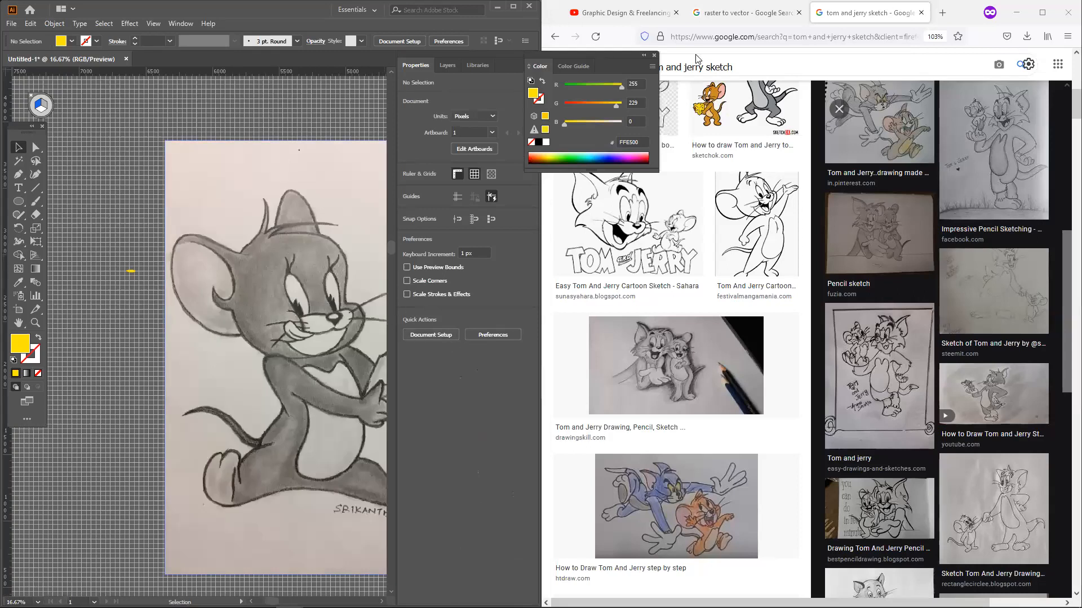
pyautogui.click(626, 13)
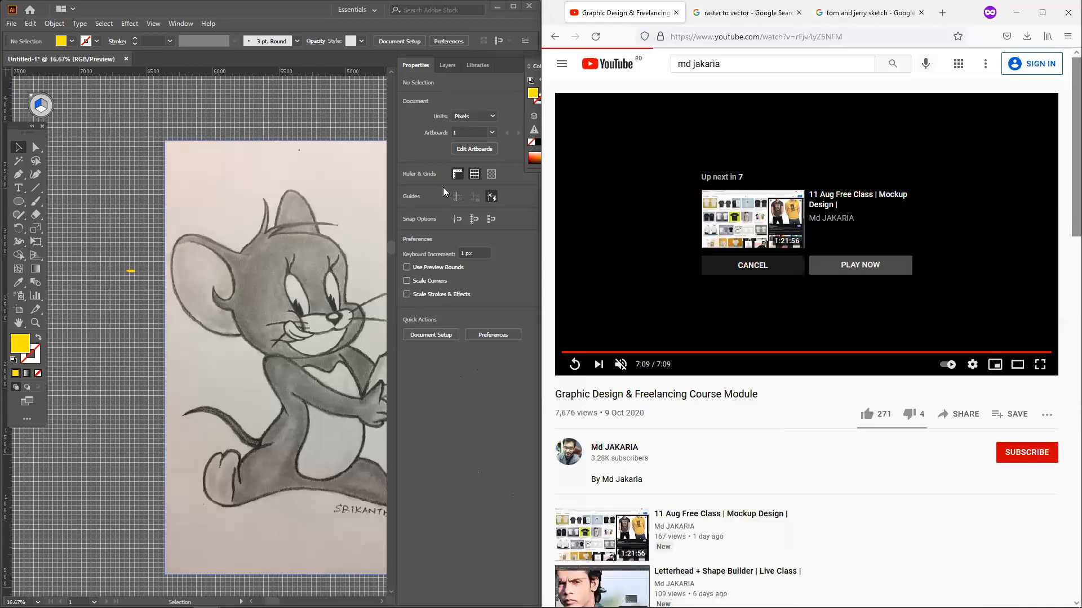
# Step: Select the Jerry reference image in Illustrator and widen the window to fit the whole drawing
pyautogui.click(448, 127)
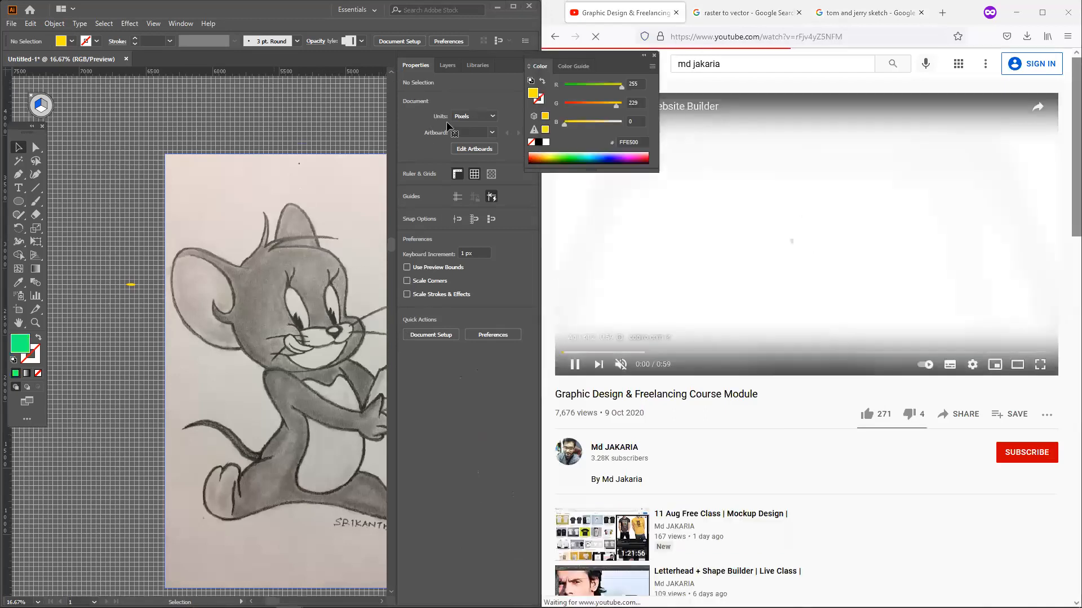
pyautogui.hotkey('ctrl', 'a')
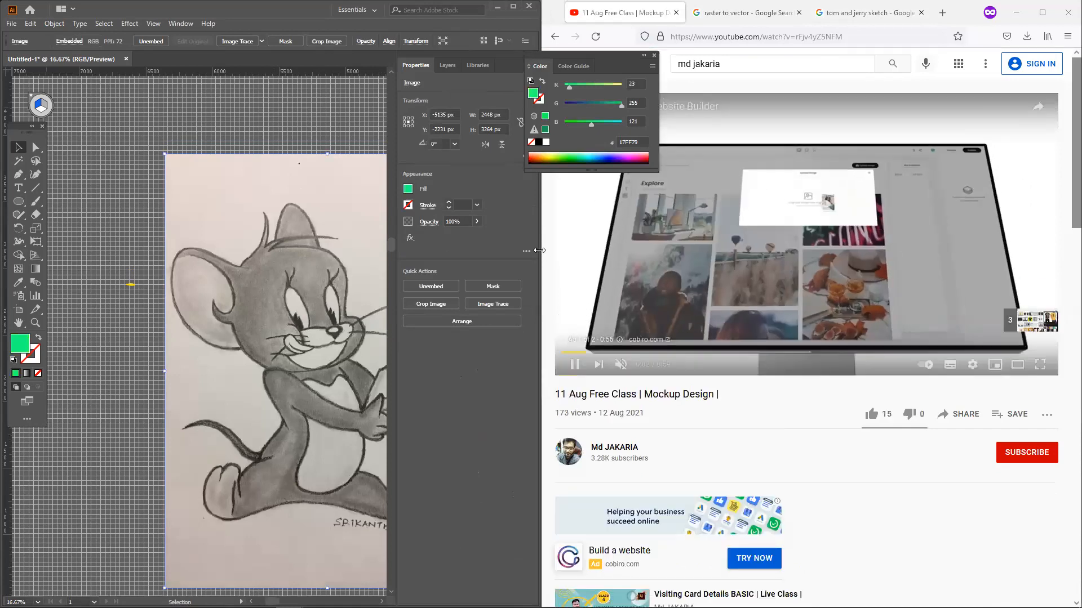
pyautogui.moveTo(539, 250); pyautogui.dragTo(742, 250)
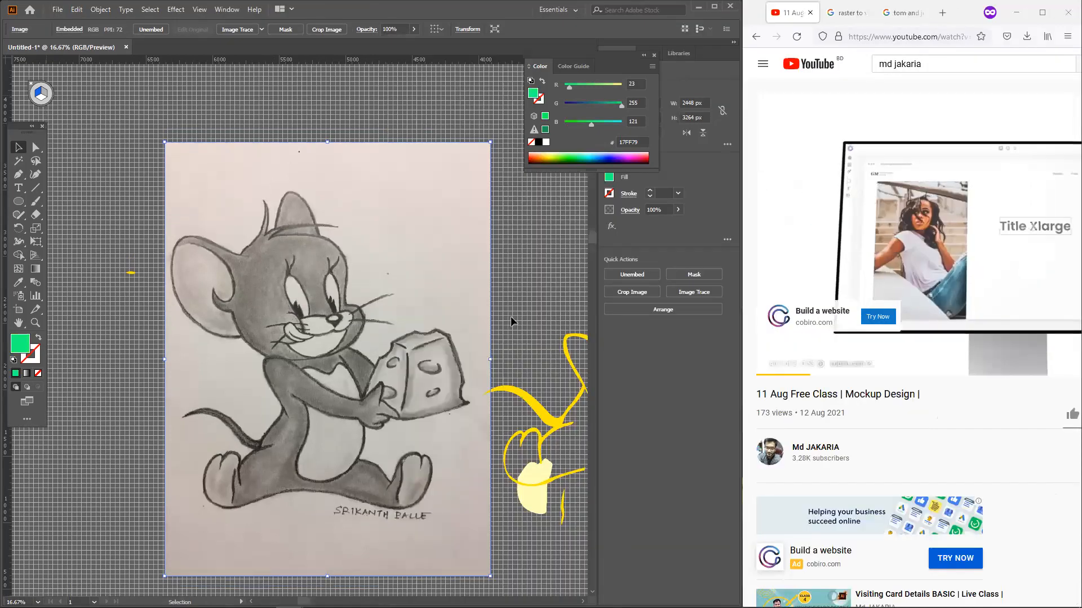
# Step: Close the popped-out YouTube video and minimise the browser window
pyautogui.click(1041, 202)
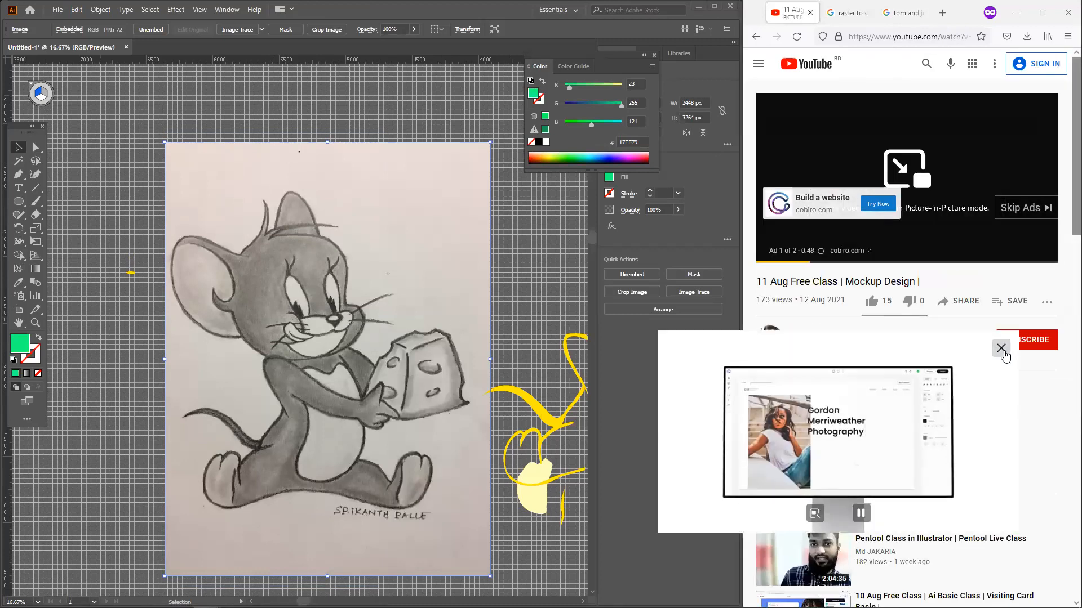
pyautogui.click(1002, 349)
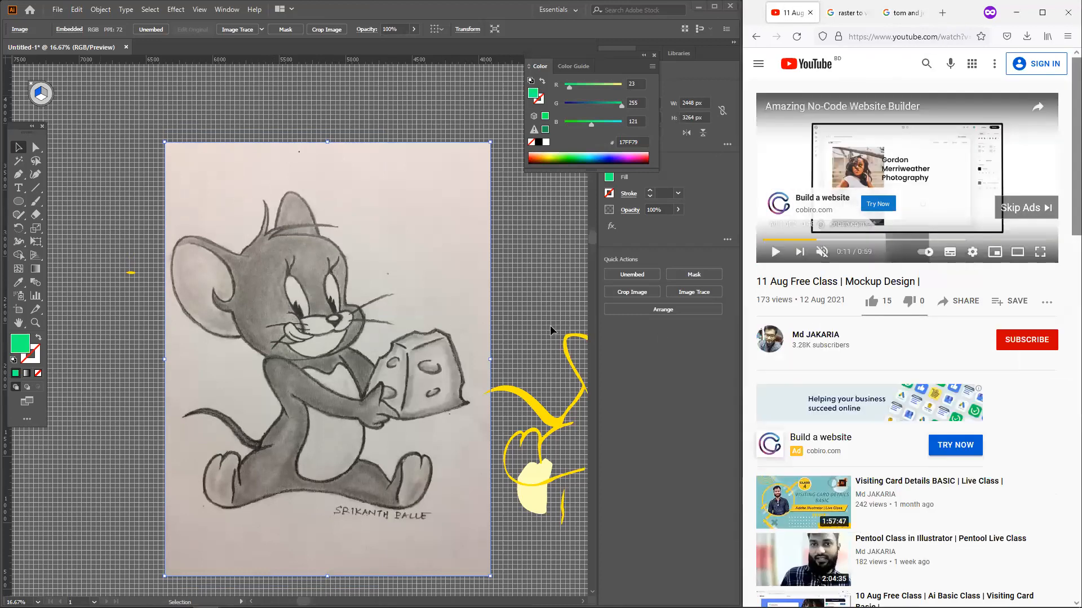
pyautogui.click(1016, 12)
# Step: Shrink Illustrator to a smaller floating window and place it over the desktop
pyautogui.moveTo(520, 12); pyautogui.dragTo(809, 136)
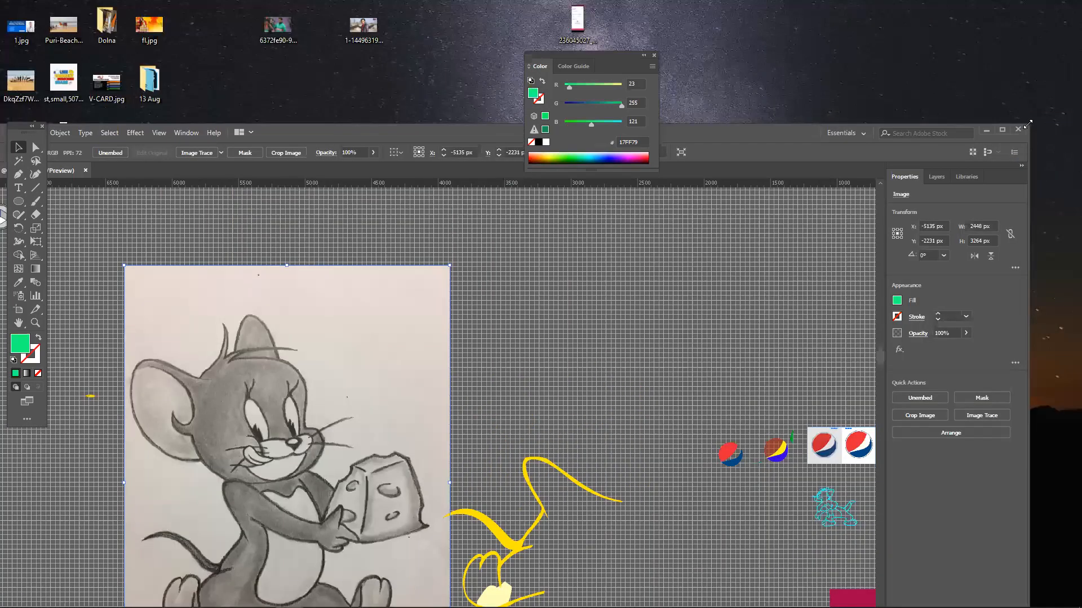
pyautogui.moveTo(1028, 123); pyautogui.dragTo(558, 253)
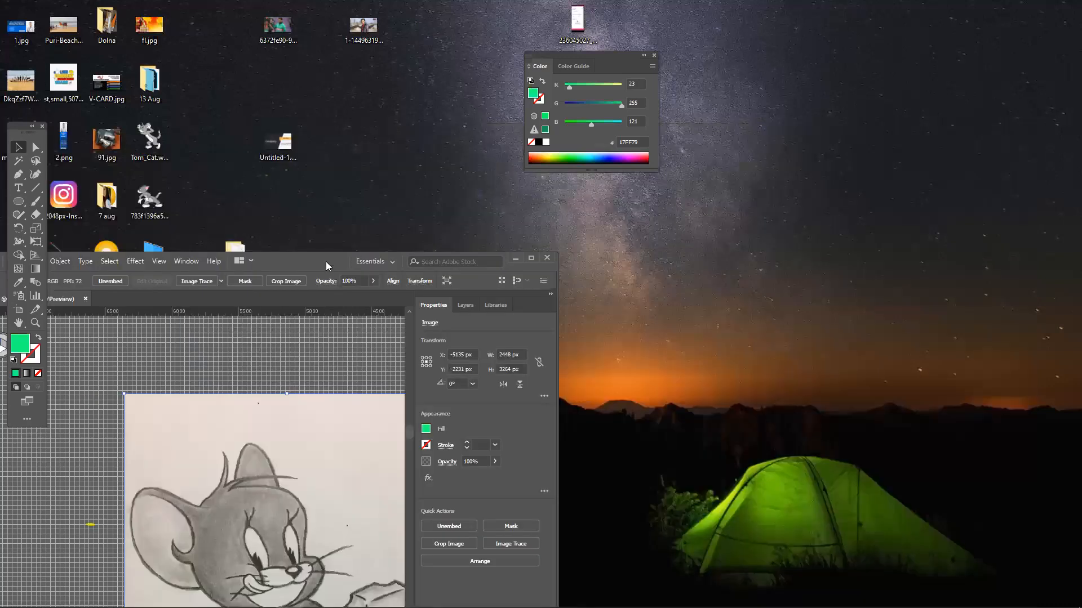
pyautogui.moveTo(326, 262); pyautogui.dragTo(428, 71)
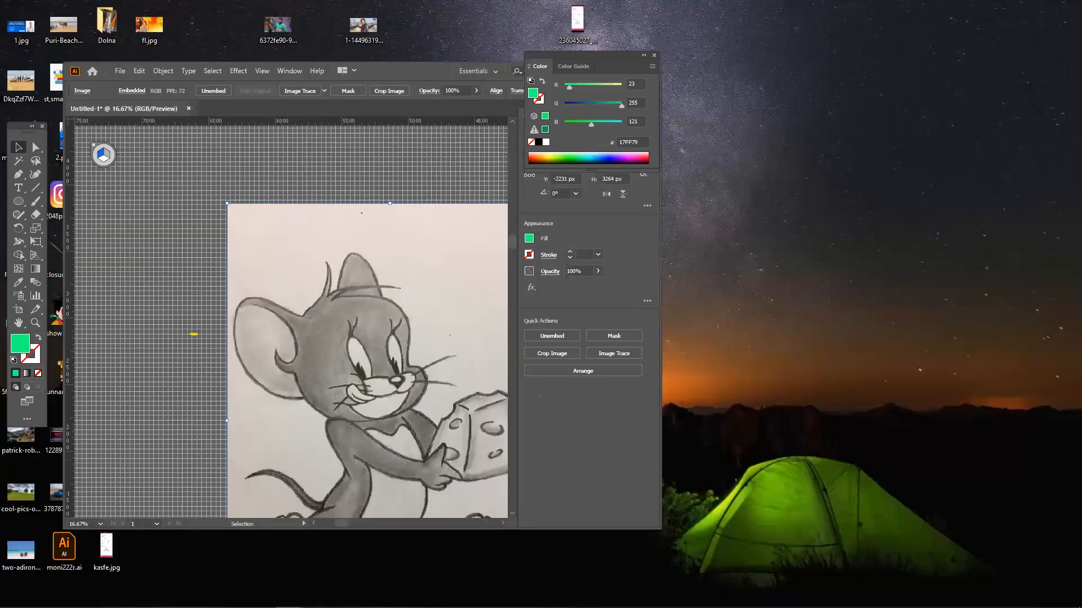
# Step: Bring back the sketch search browser window and maximise it on the "tom and jerry sketch" image results
pyautogui.moveTo(207, 605)
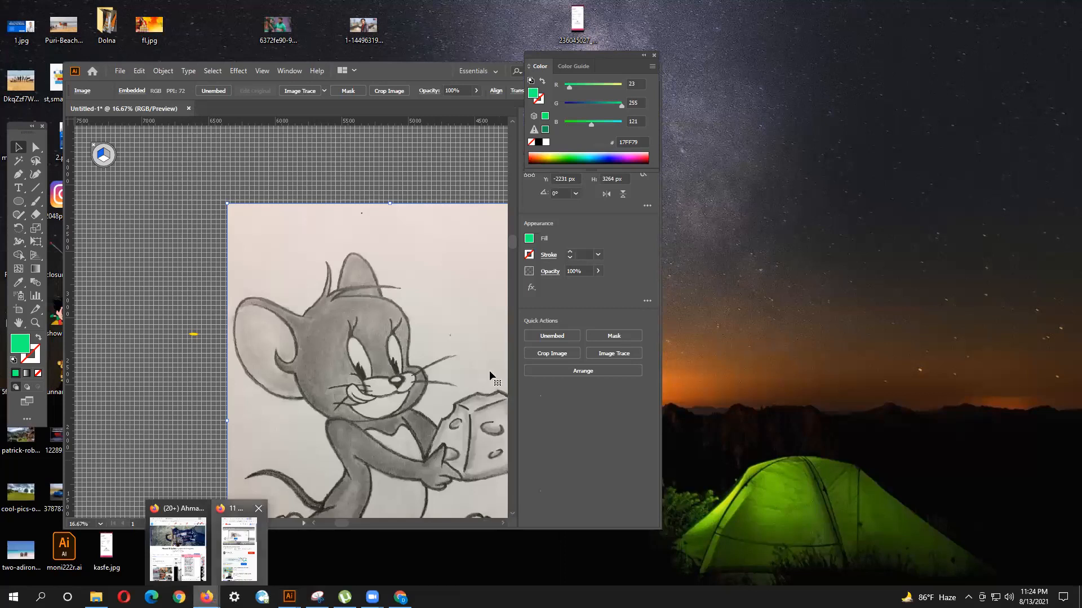
pyautogui.click(240, 542)
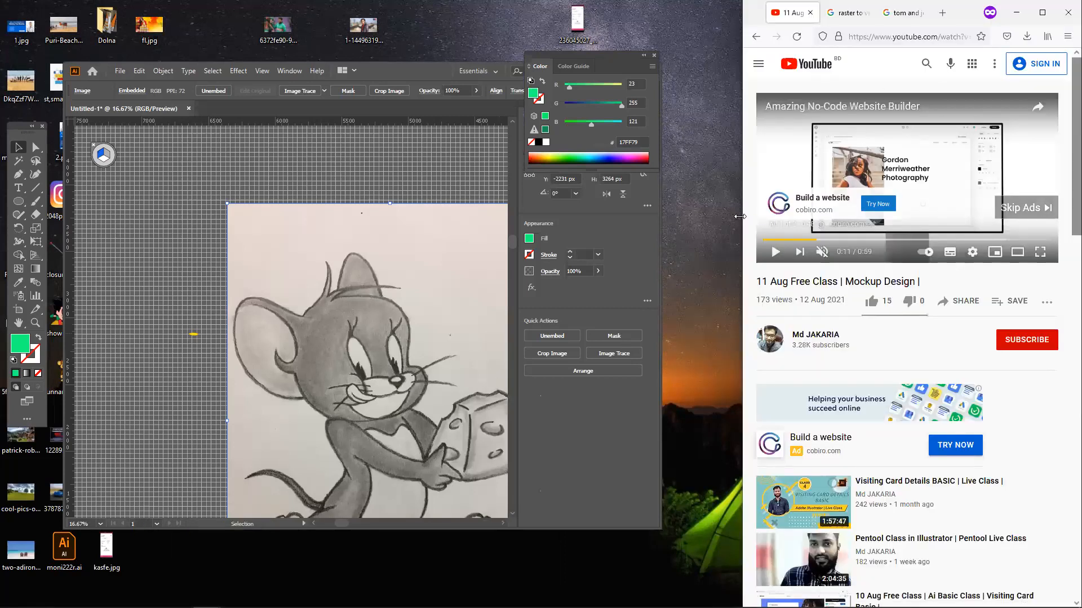
pyautogui.moveTo(740, 217); pyautogui.dragTo(287, 216)
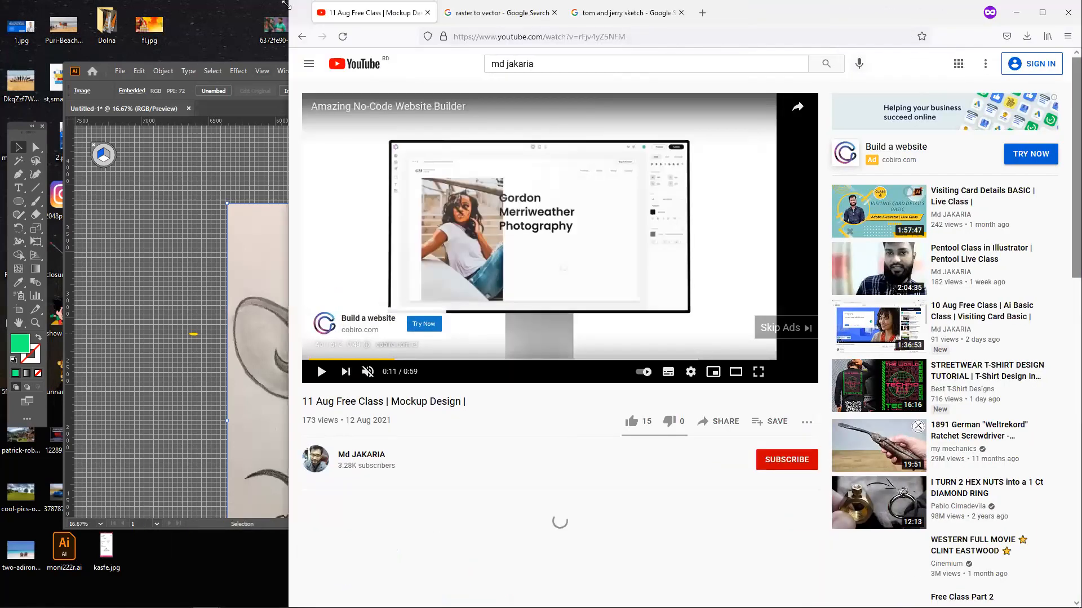
pyautogui.moveTo(286, 4); pyautogui.dragTo(653, 127)
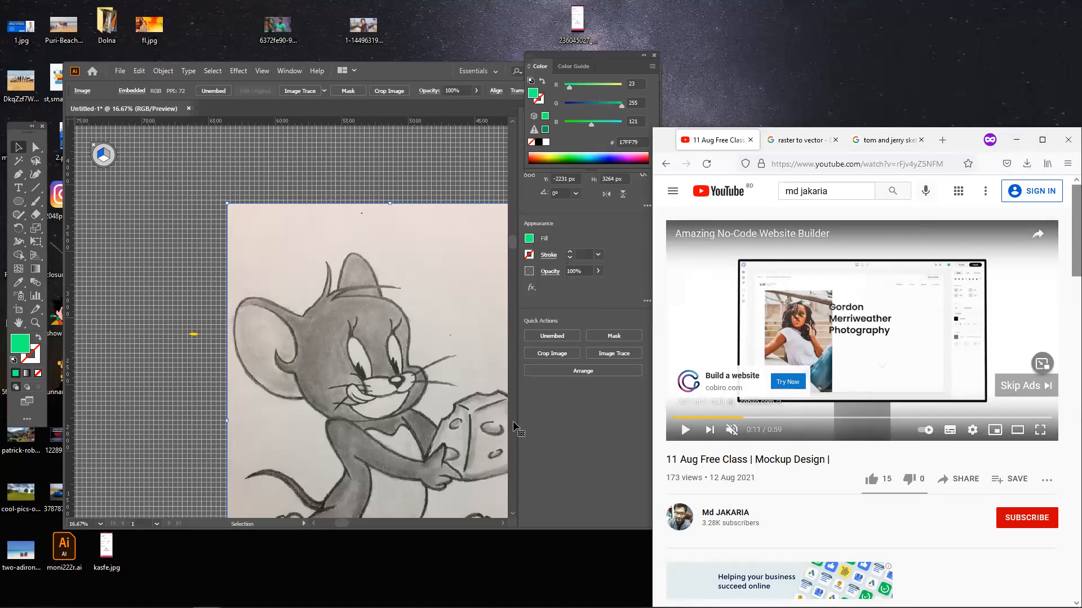
pyautogui.click(909, 146)
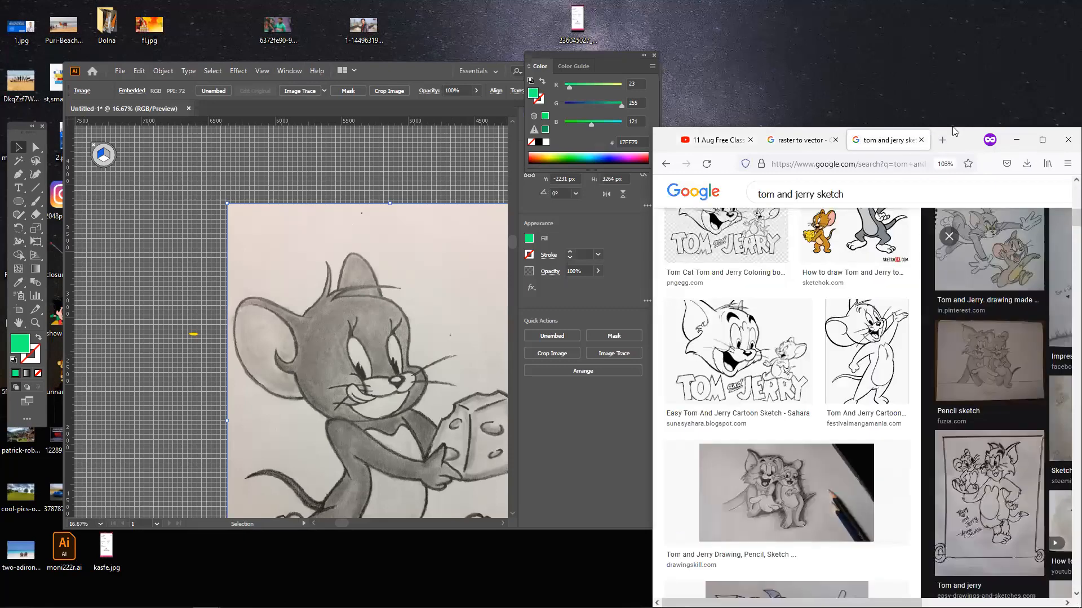
pyautogui.click(1042, 140)
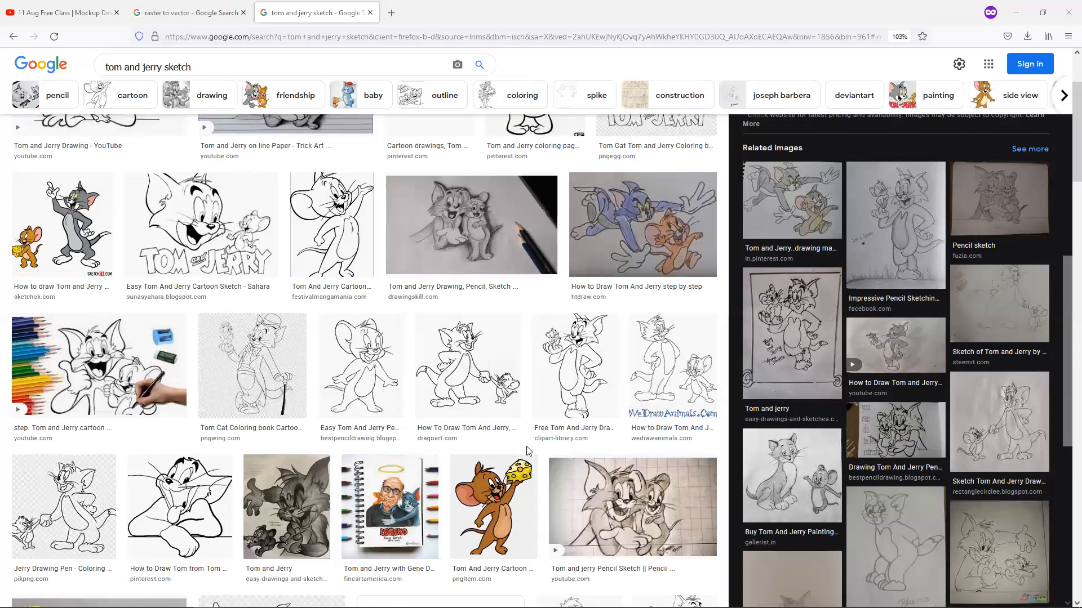
# Step: Preview the bestpencildrawing "Drawing Tom And Jerry Pencil Sketch" image and look through its related drawings
pyautogui.click(896, 433)
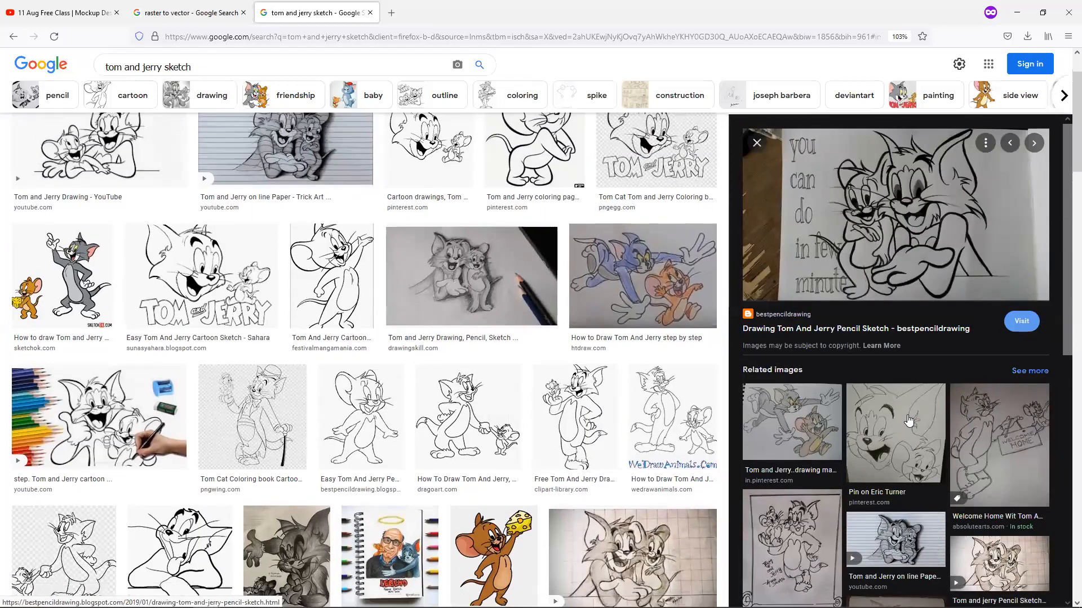
pyautogui.scroll(-1, 910, 419)
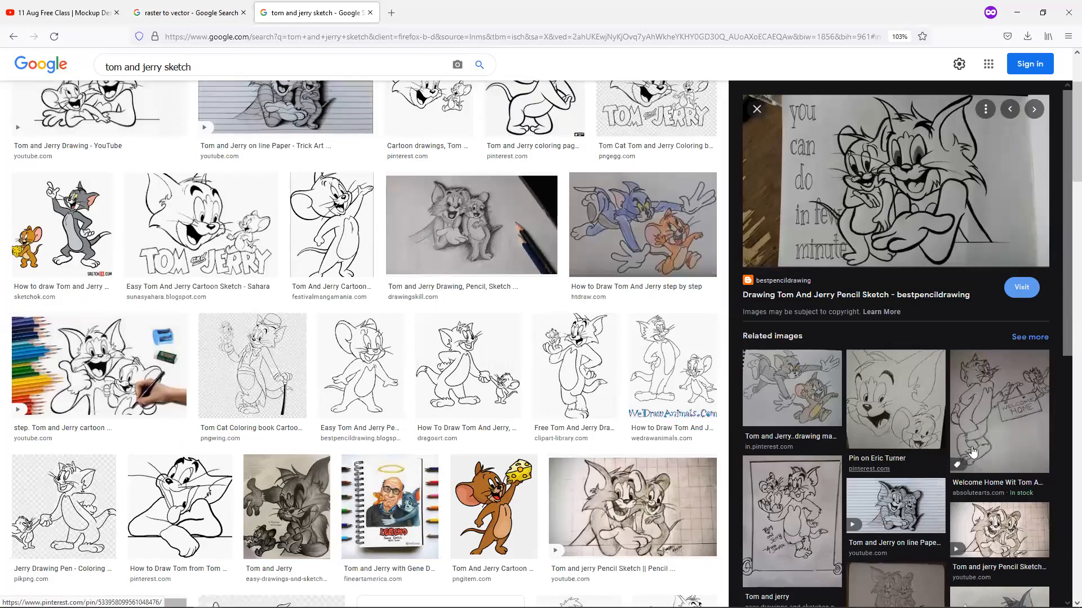
pyautogui.scroll(-4, 955, 417)
pyautogui.scroll(-1, 958, 447)
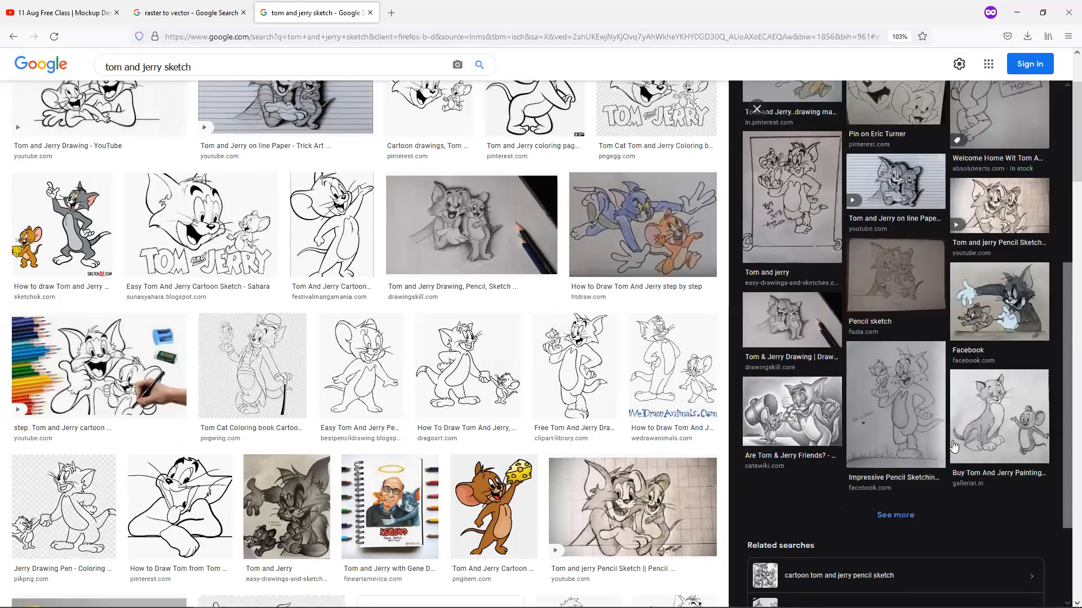
# Step: Open the Facebook "Impressive Pencil Sketching" drawing from the related images and examine the sketches related to it
pyautogui.click(916, 444)
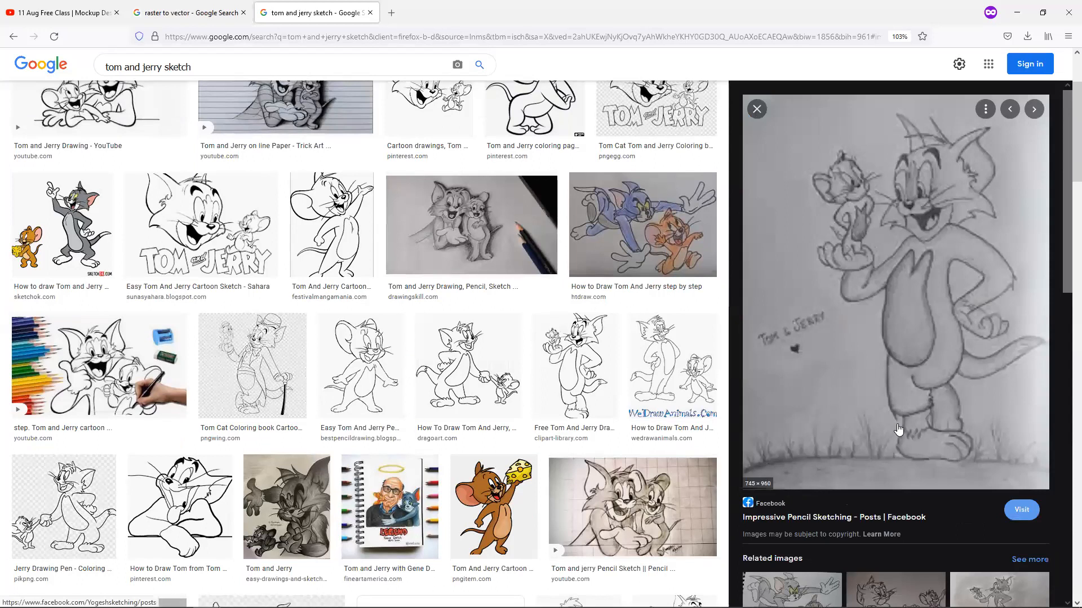
pyautogui.scroll(-3, 899, 430)
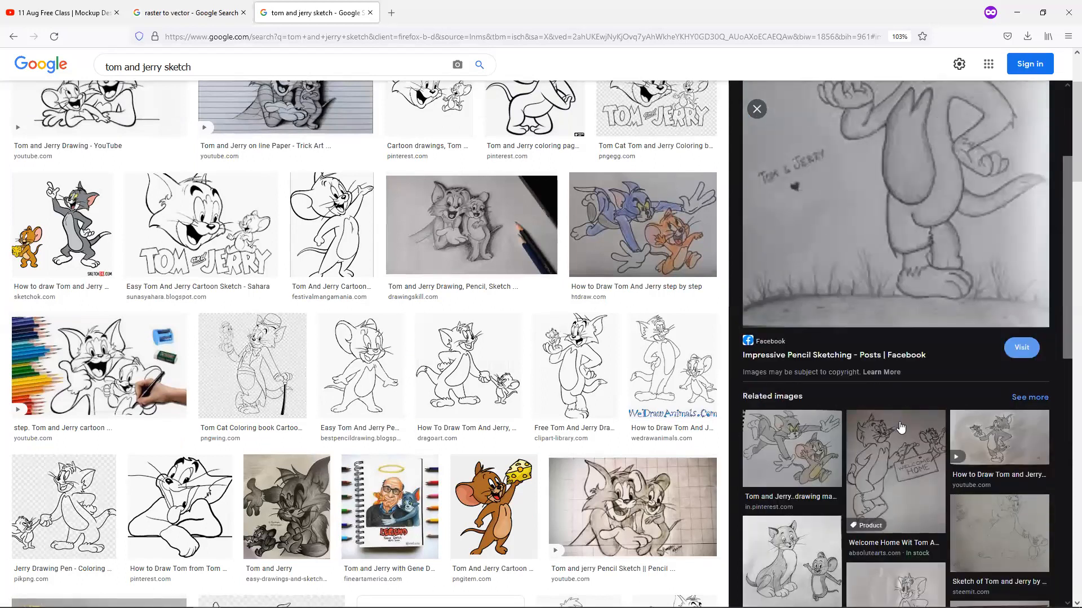
pyautogui.scroll(-2, 901, 424)
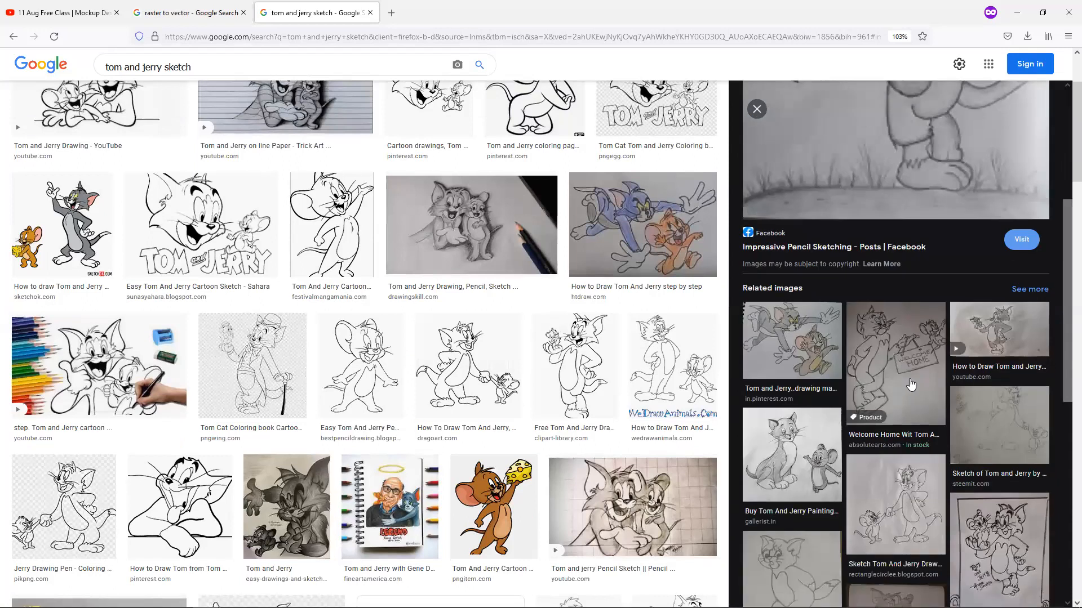
pyautogui.scroll(-4, 902, 463)
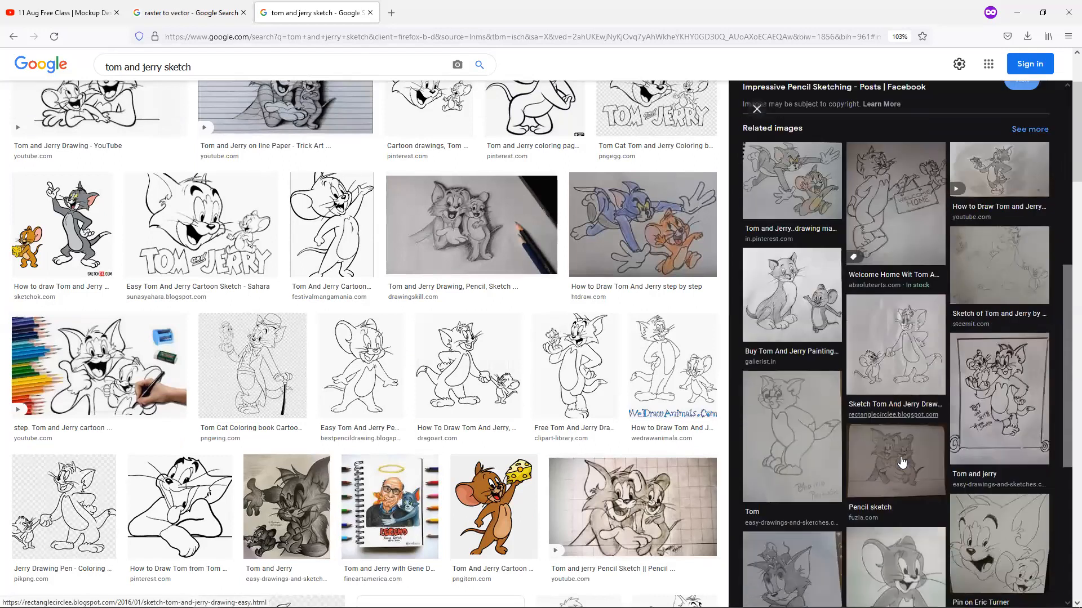
pyautogui.scroll(-2, 901, 462)
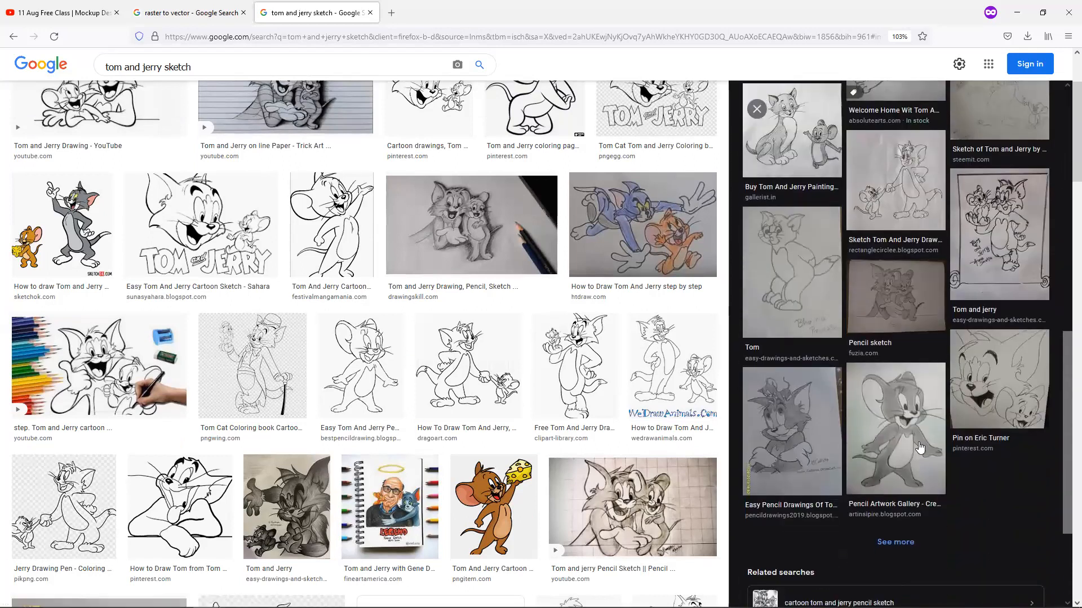
# Step: Expand the related images into a full results page and copy the "How to Sketch Jerry" drawing
pyautogui.click(889, 542)
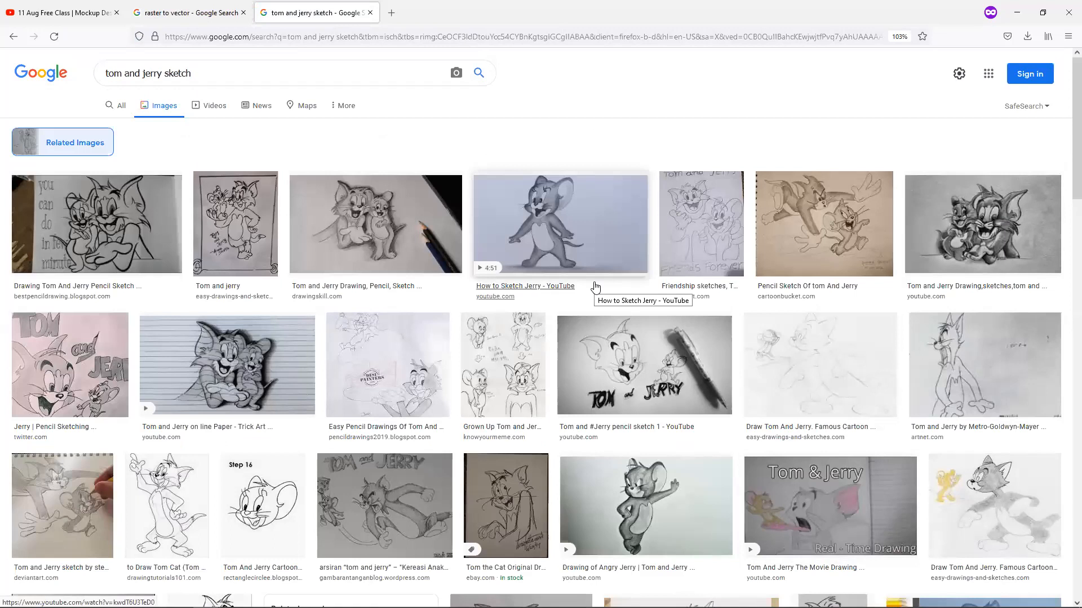
pyautogui.click(581, 210)
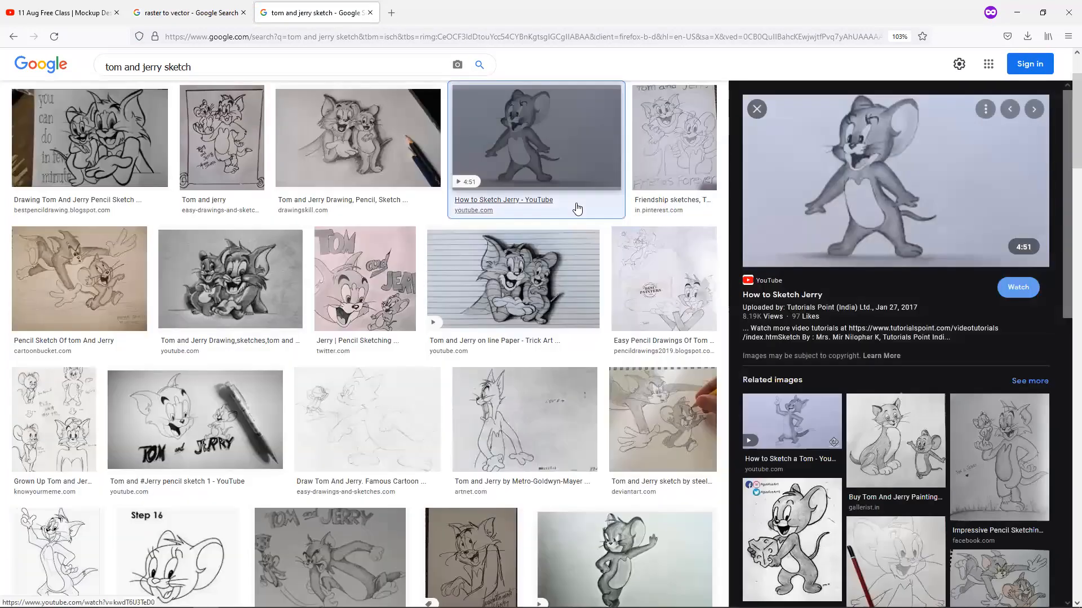
pyautogui.rightClick(900, 166)
pyautogui.click(933, 323)
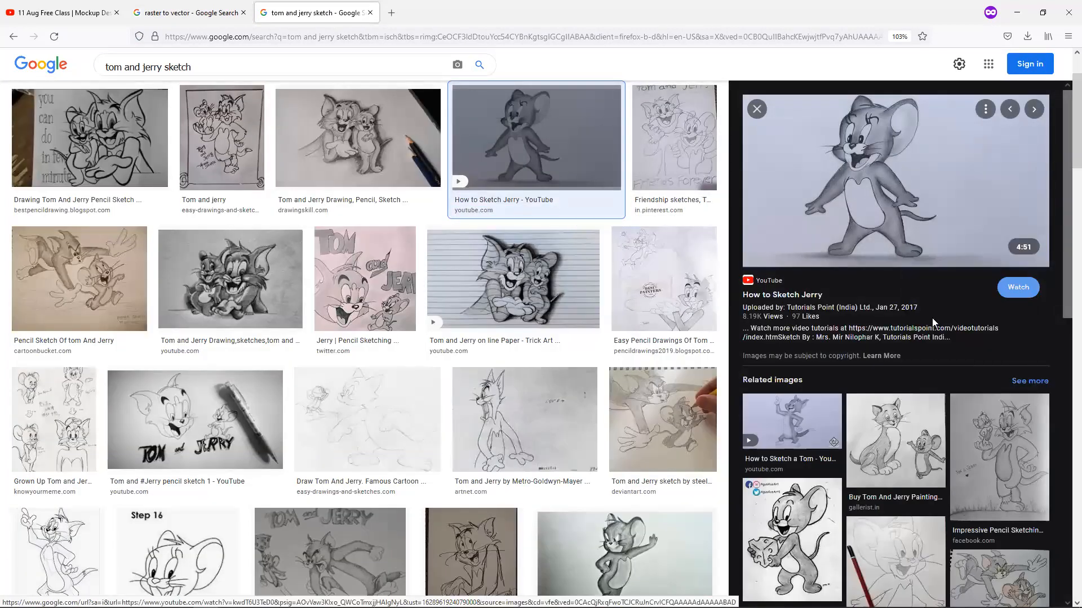
# Step: Arrange the sketch search browser and the Facebook browser window side by side, with the search in the right half
pyautogui.press('super+Right')
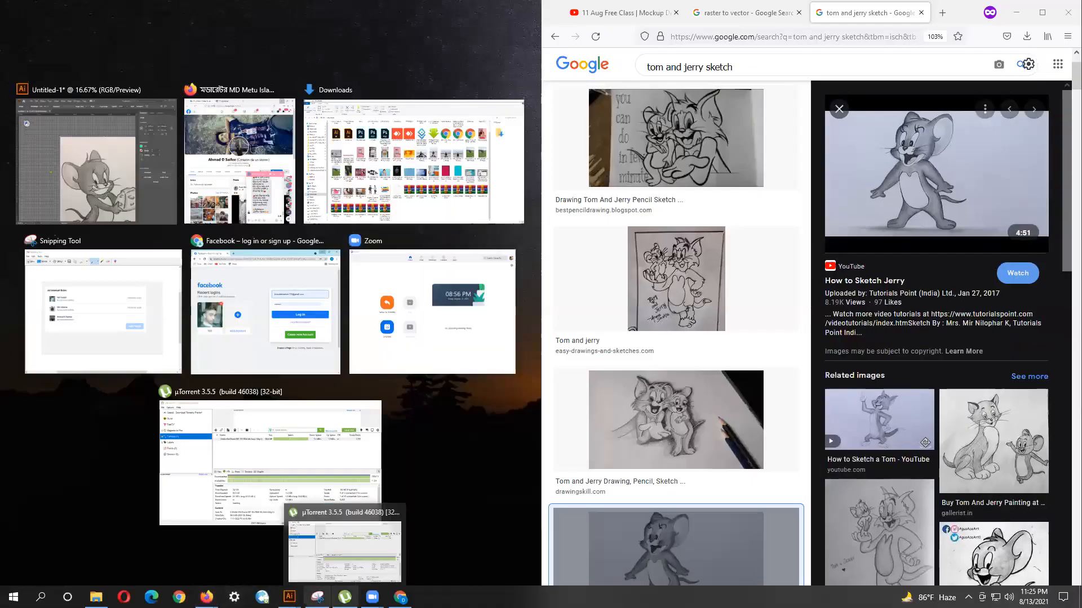
pyautogui.moveTo(207, 596)
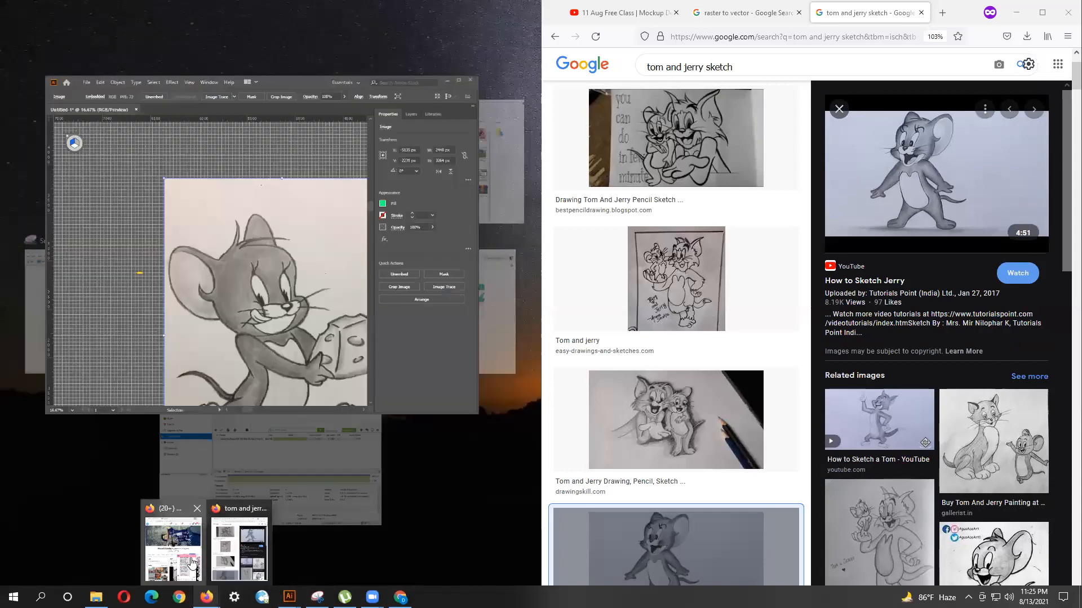
pyautogui.click(186, 562)
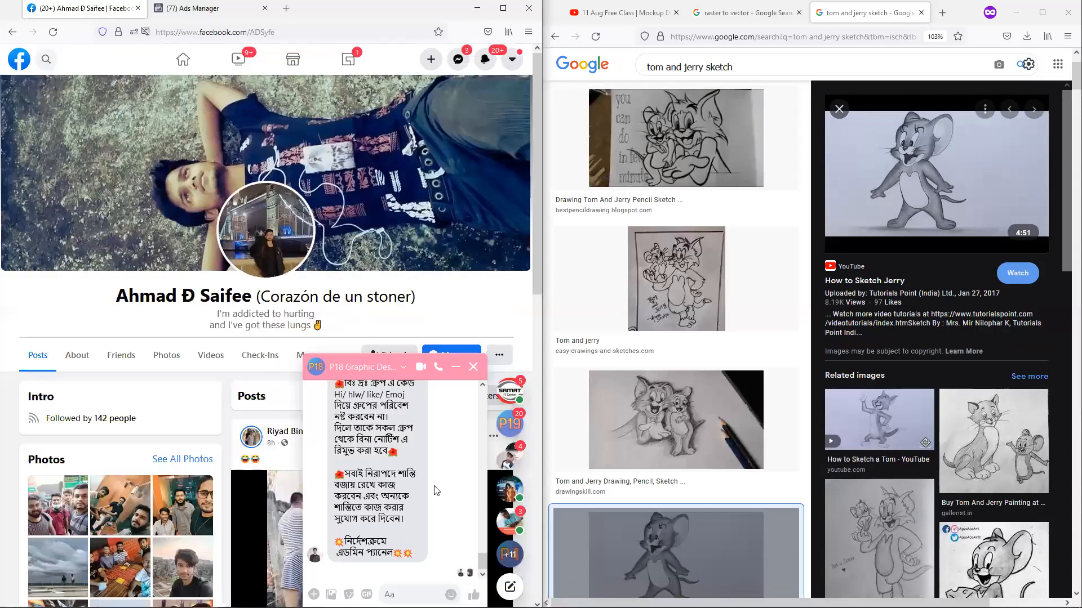
# Step: Close the P18 Graphic Design chat, open the SAMAT Combo 02 group chat and attach the copied Jerry drawing to a new message
pyautogui.click(473, 369)
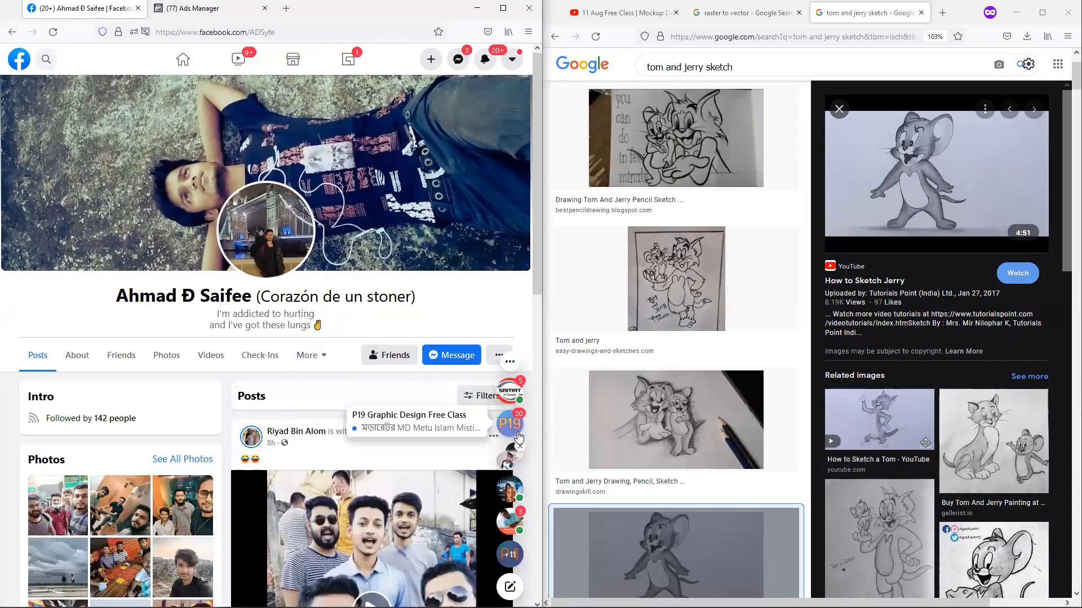
pyautogui.scroll(-3, 438, 355)
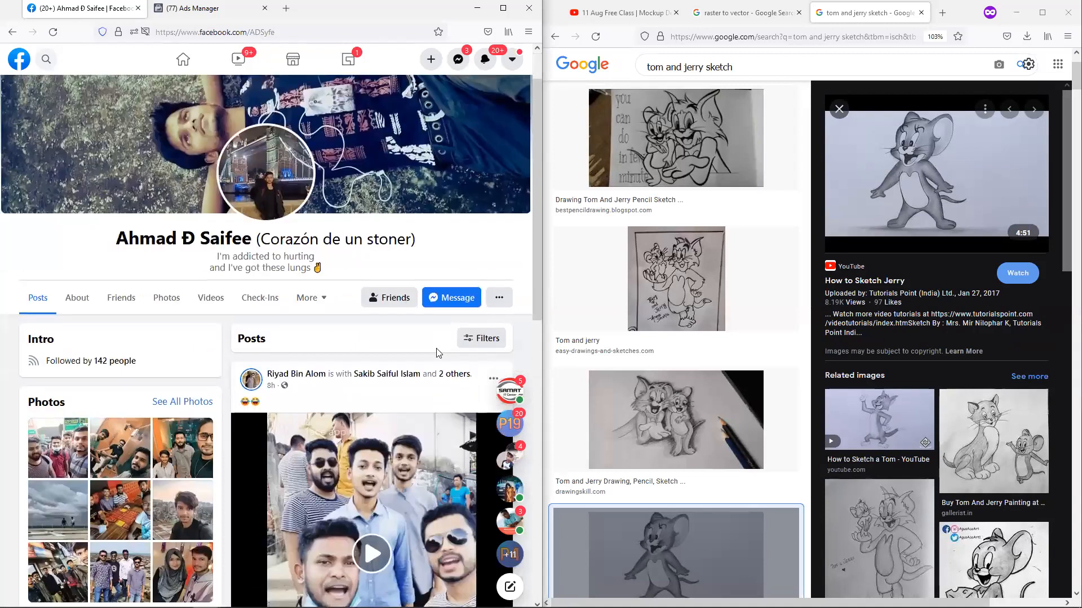
pyautogui.scroll(3, 438, 355)
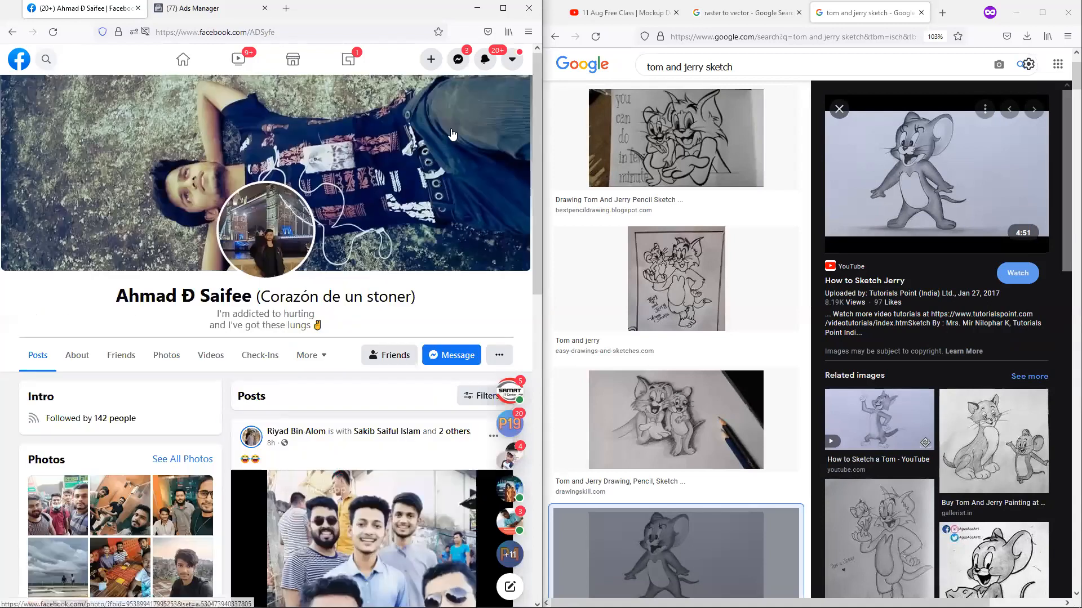
pyautogui.click(458, 60)
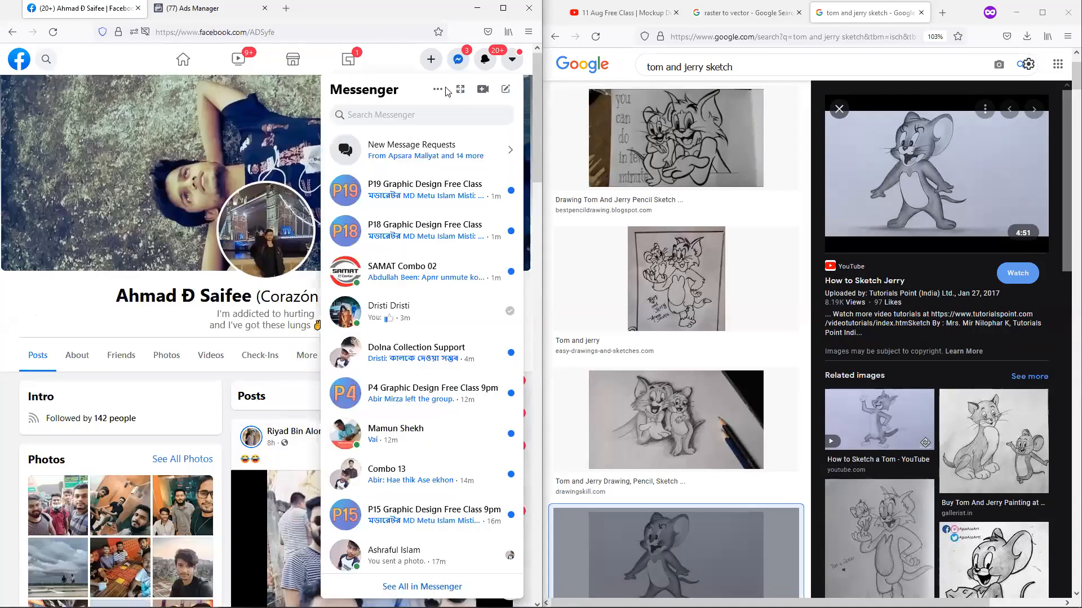
pyautogui.click(417, 283)
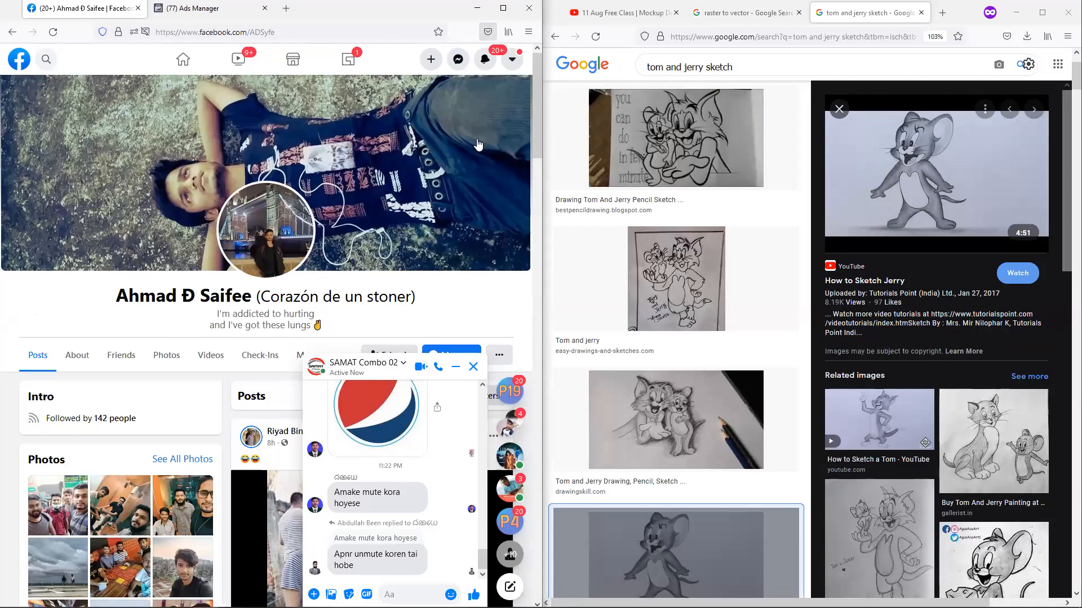
pyautogui.hotkey('ctrl', 'v')
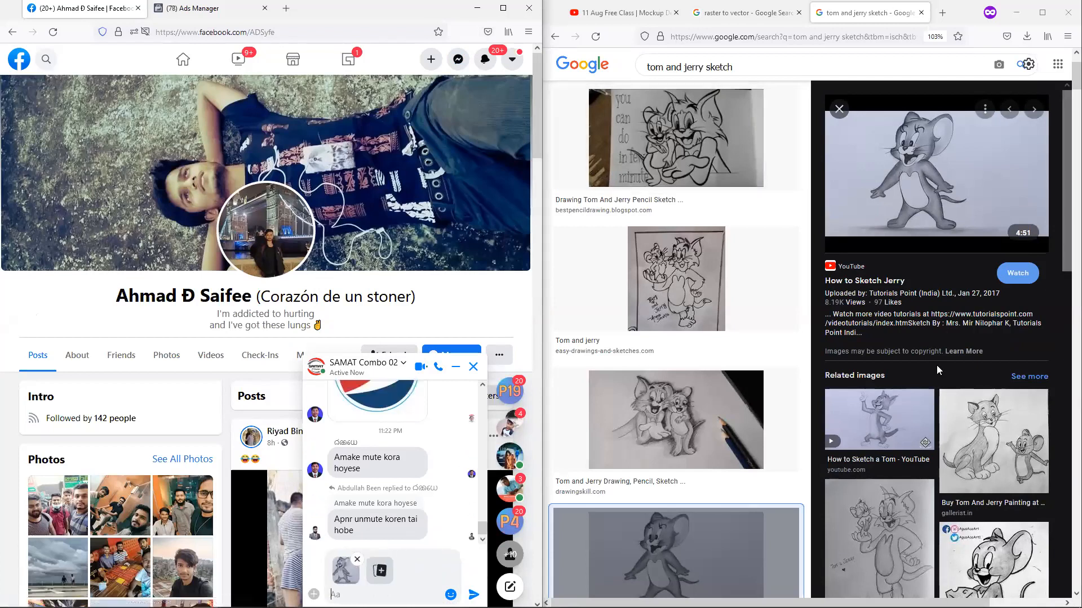
# Step: Look through the sketch results, preview the Twitter Jerry sketch with the cheese and examine its related drawings
pyautogui.scroll(-1, 944, 376)
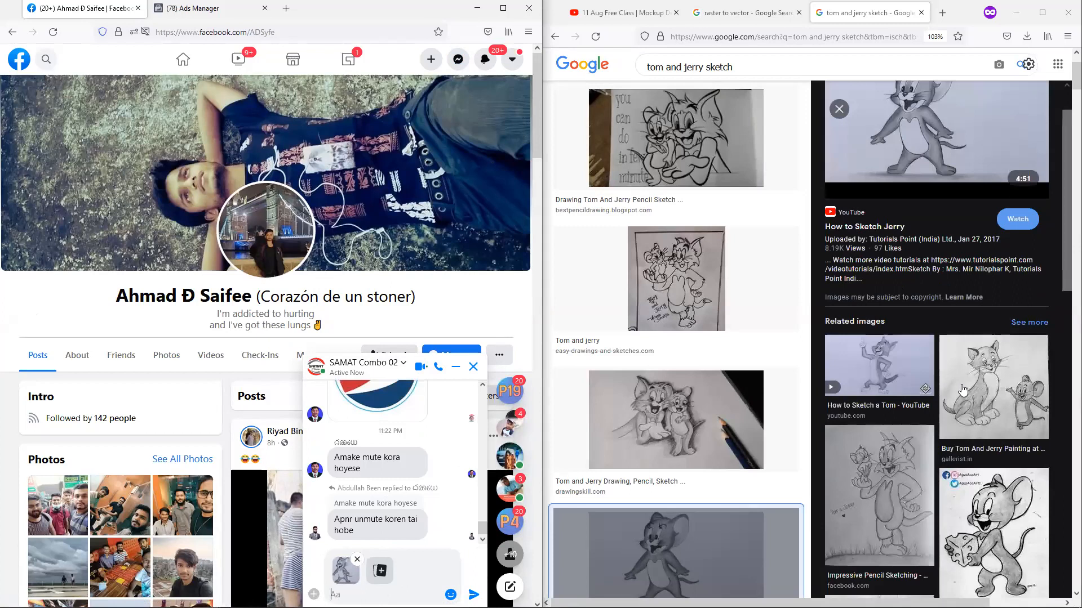
pyautogui.scroll(2, 672, 413)
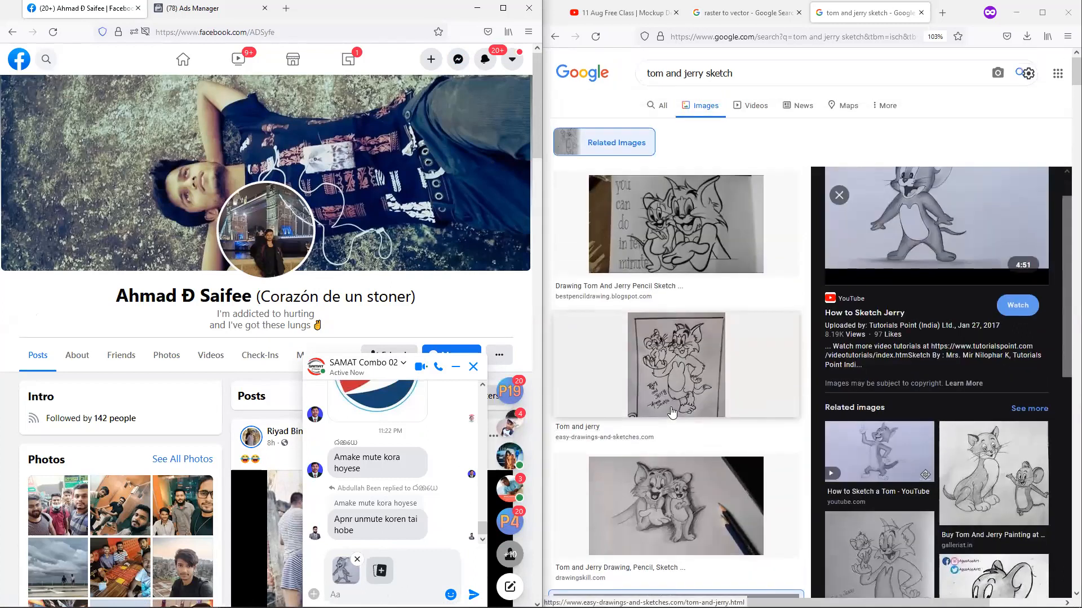
pyautogui.scroll(-3, 672, 413)
pyautogui.scroll(-6, 672, 413)
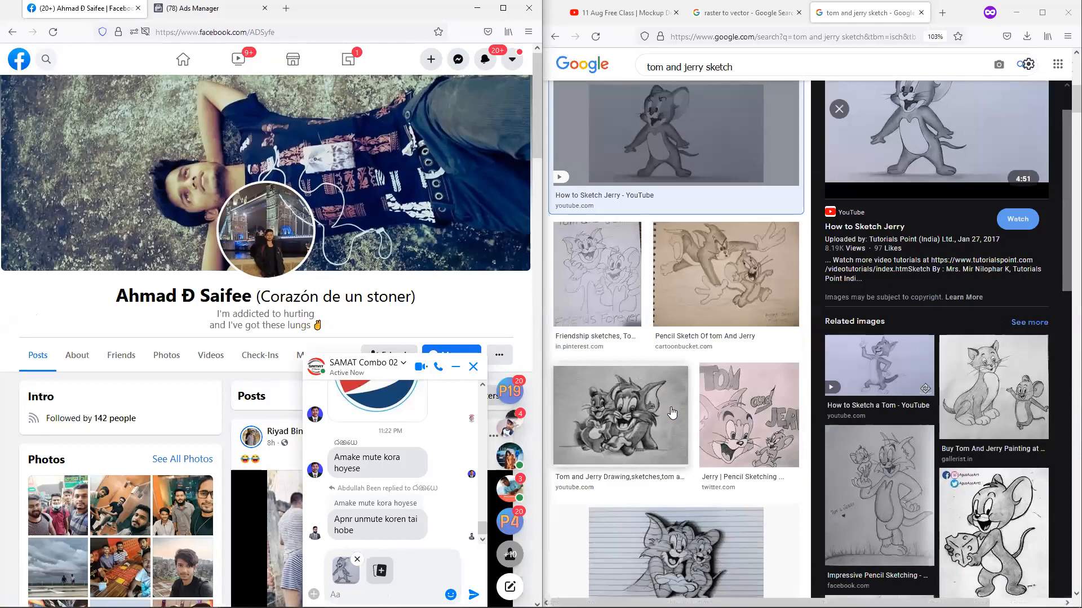
pyautogui.scroll(-1, 673, 413)
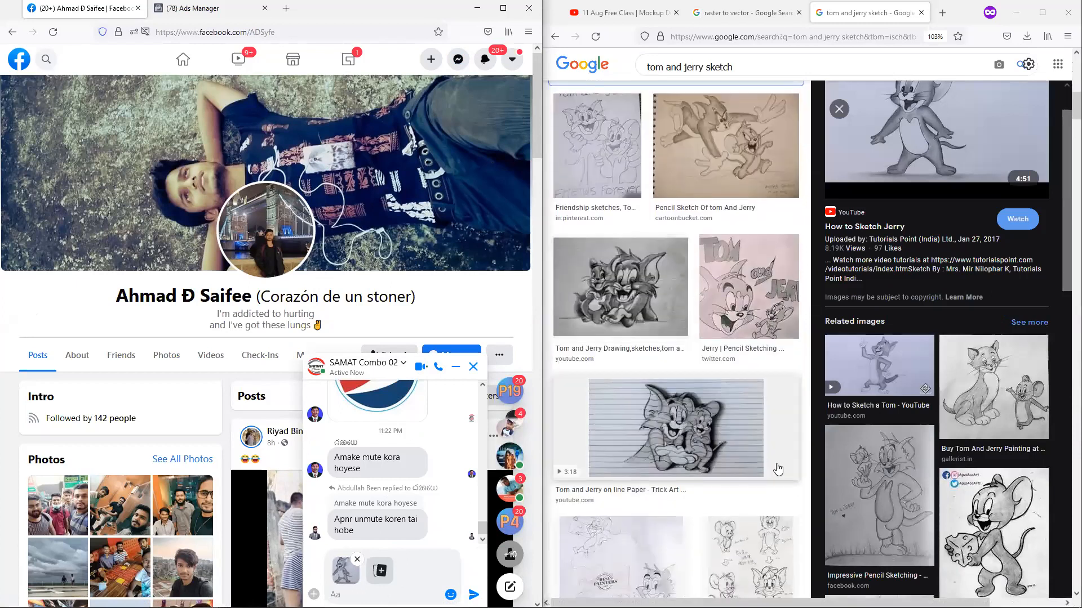
pyautogui.scroll(-2, 799, 455)
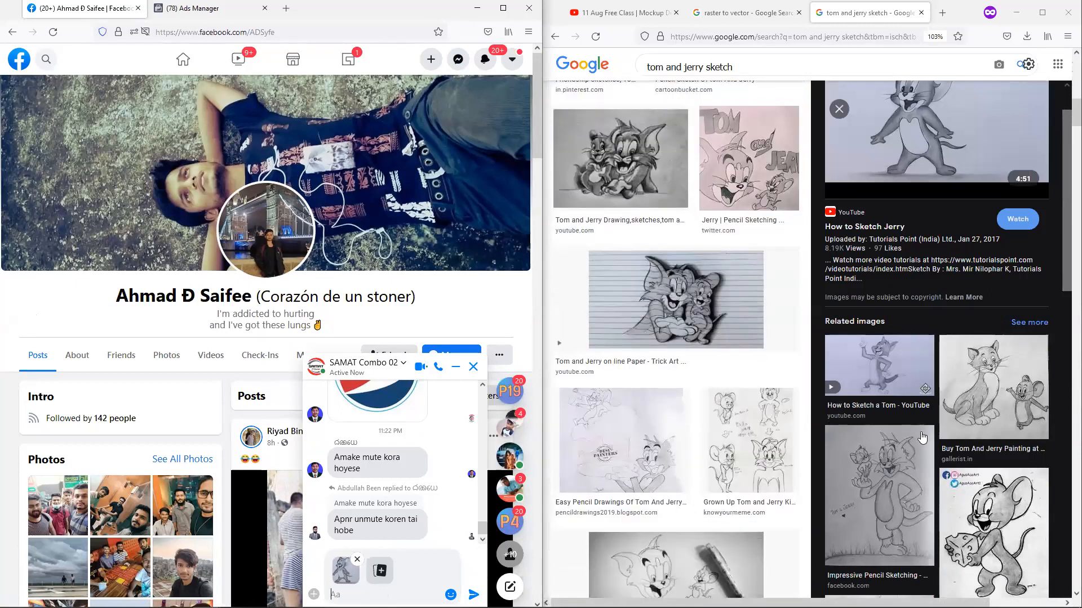
pyautogui.click(995, 506)
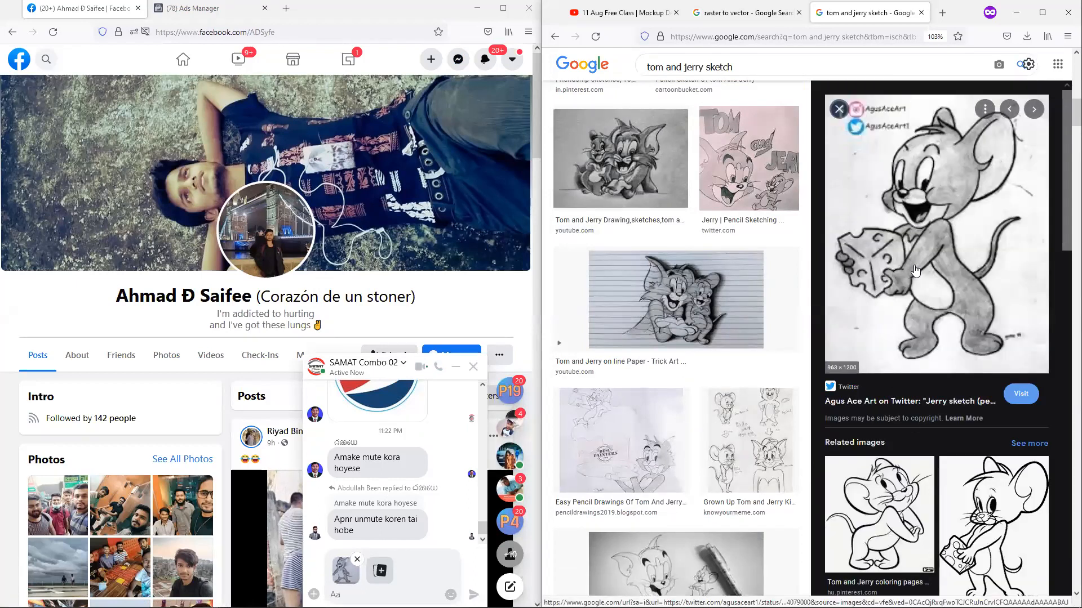
pyautogui.scroll(-5, 885, 290)
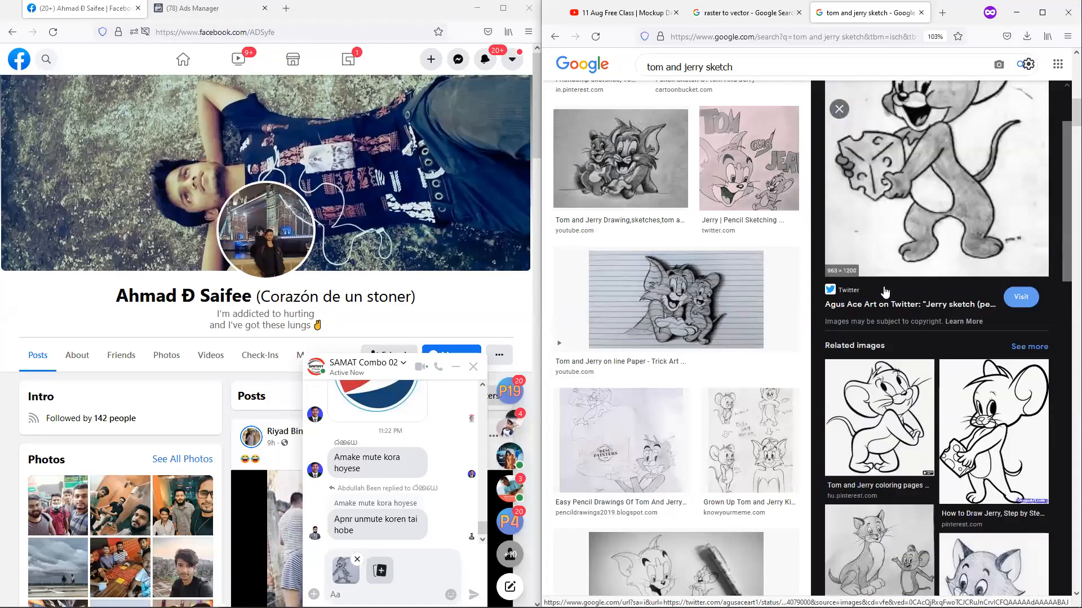
pyautogui.scroll(-2, 885, 291)
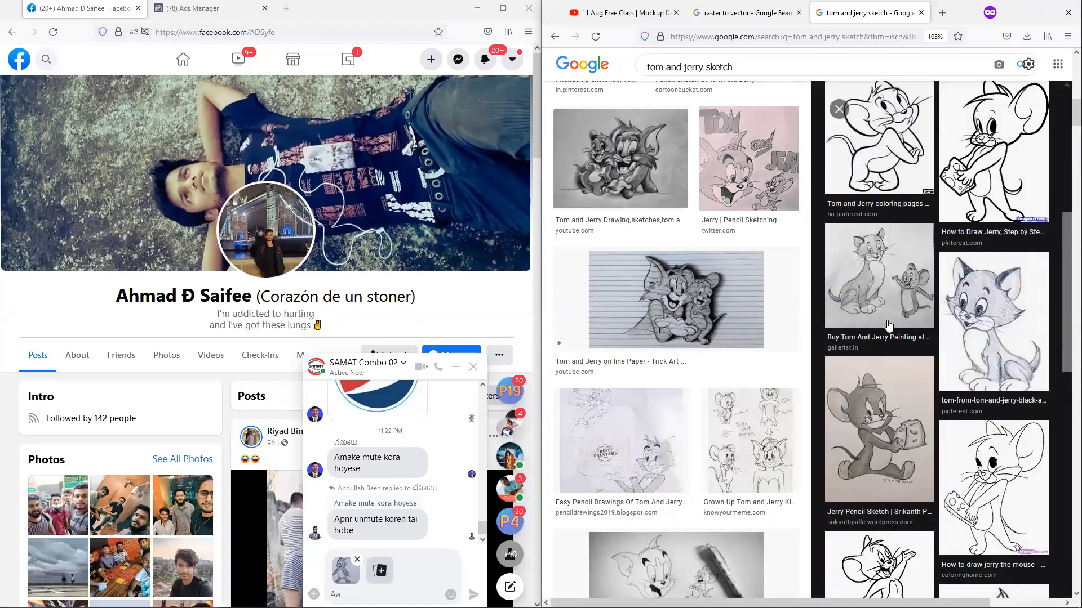
# Step: Copy the WordPress "Jerry Pencil Sketch" of Jerry sitting with cheese and add it to the SAMAT Combo 02 message
pyautogui.click(897, 394)
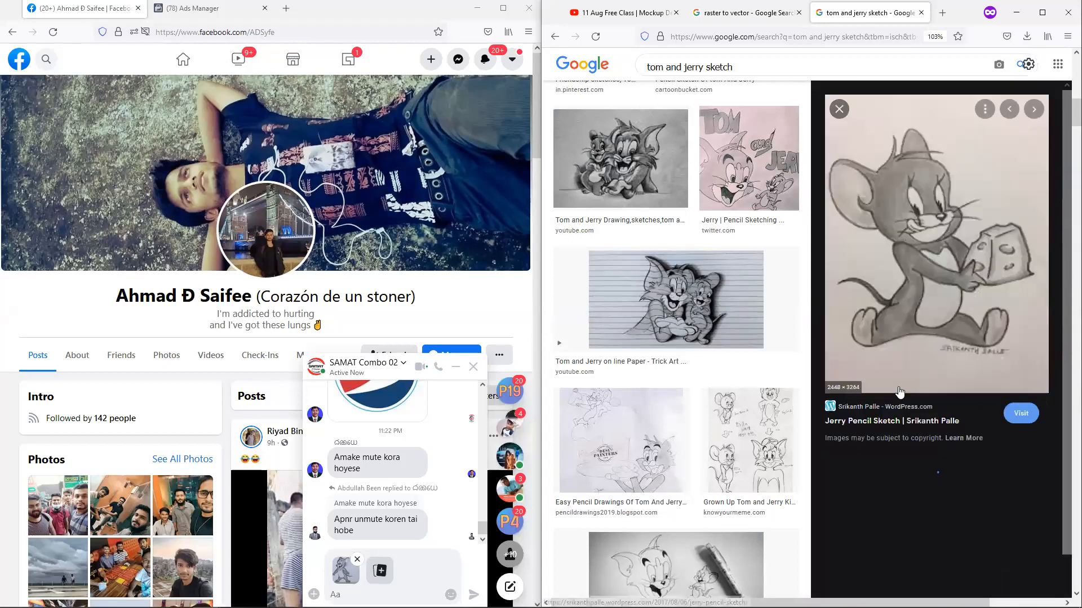
pyautogui.rightClick(954, 246)
pyautogui.click(980, 395)
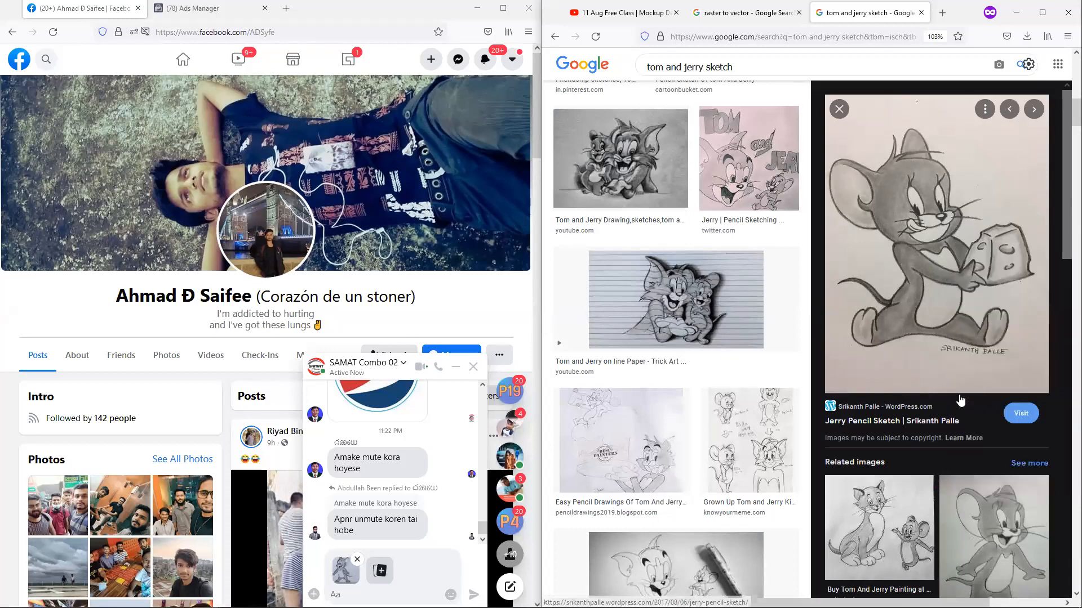
pyautogui.click(361, 594)
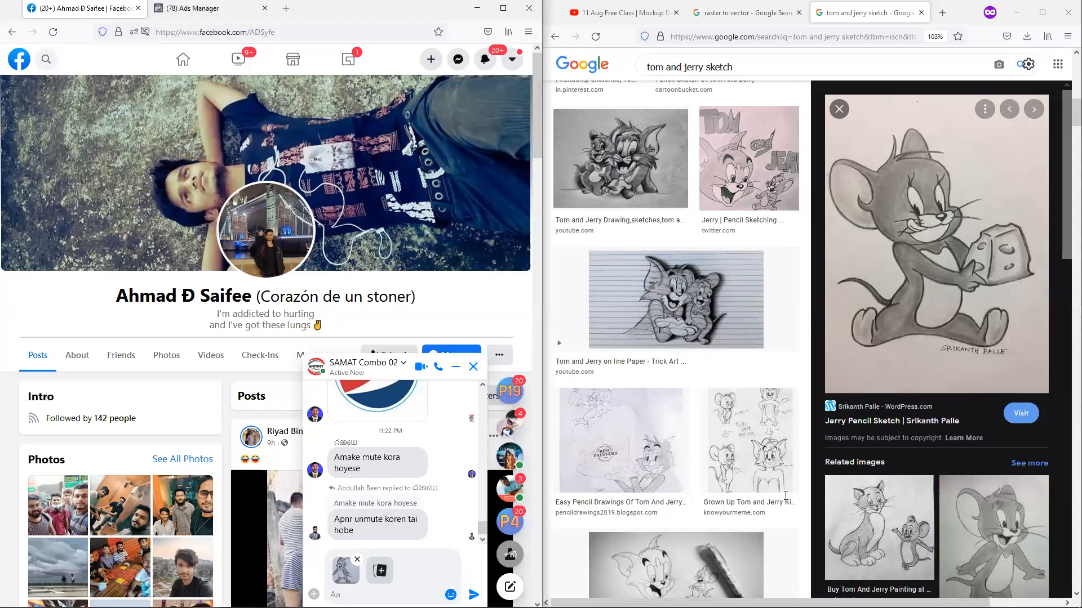
pyautogui.hotkey('ctrl', 'v')
# Step: Find the DeviantArt "tom n jerry" drawing among the related images, copy it and add it to the SAMAT Combo 02 message
pyautogui.scroll(-4, 1062, 428)
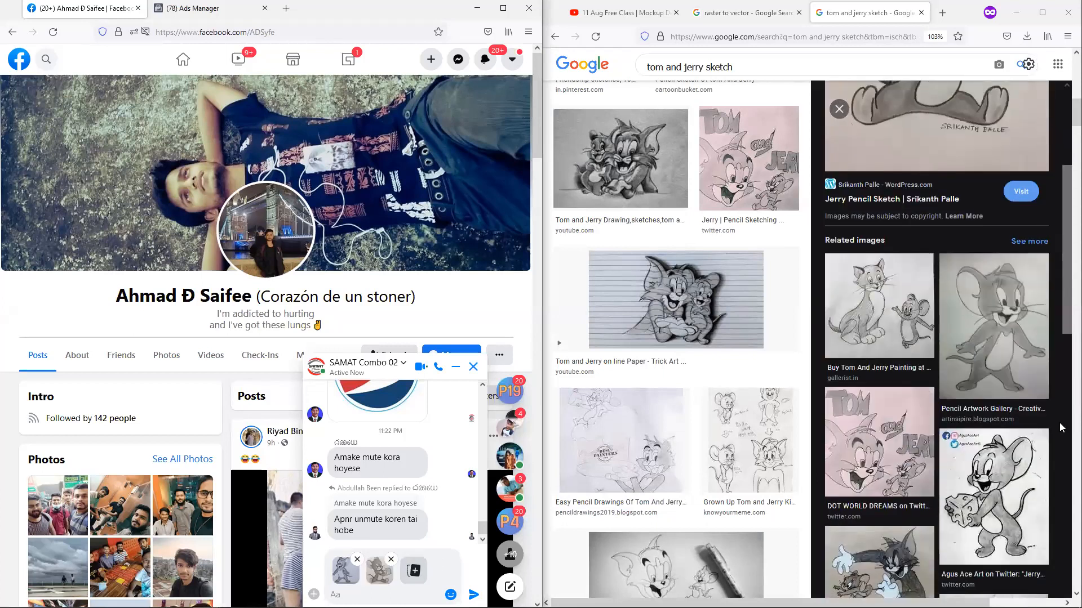
pyautogui.scroll(-3, 1062, 428)
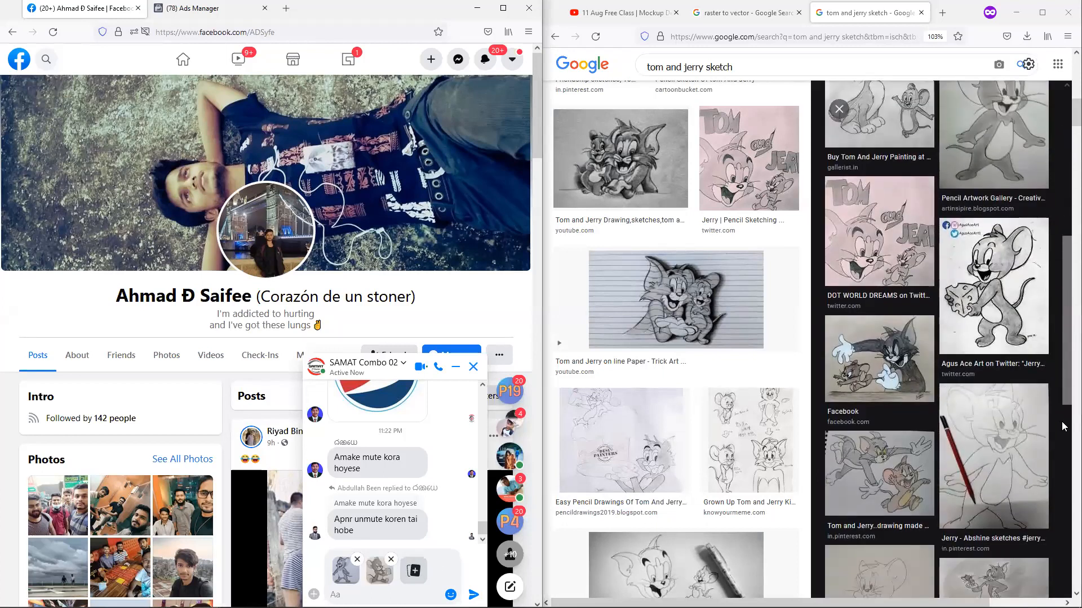
pyautogui.scroll(-1, 1064, 427)
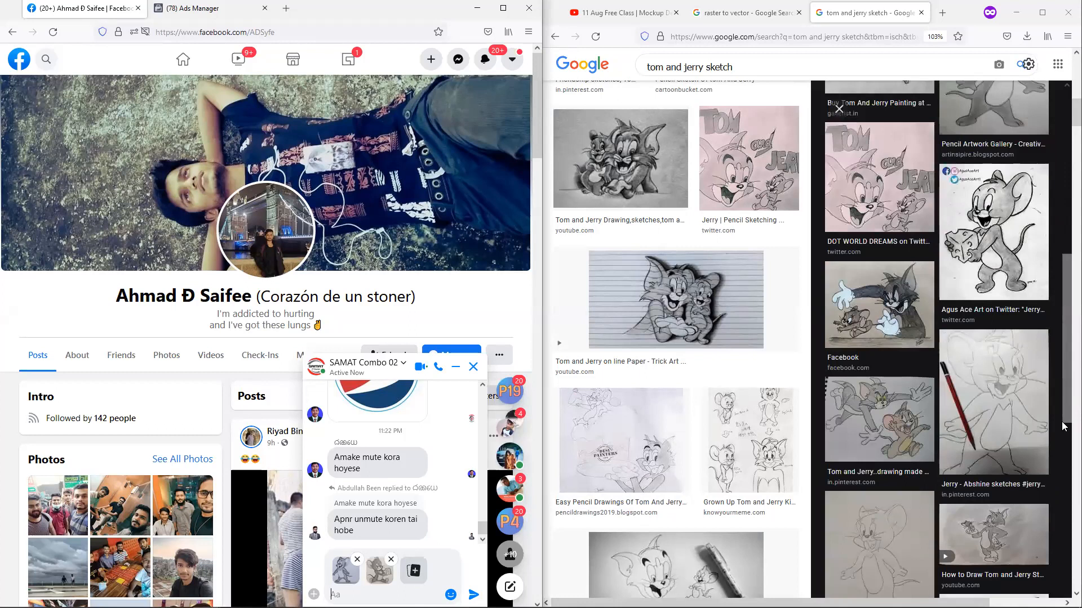
pyautogui.scroll(-4, 1064, 427)
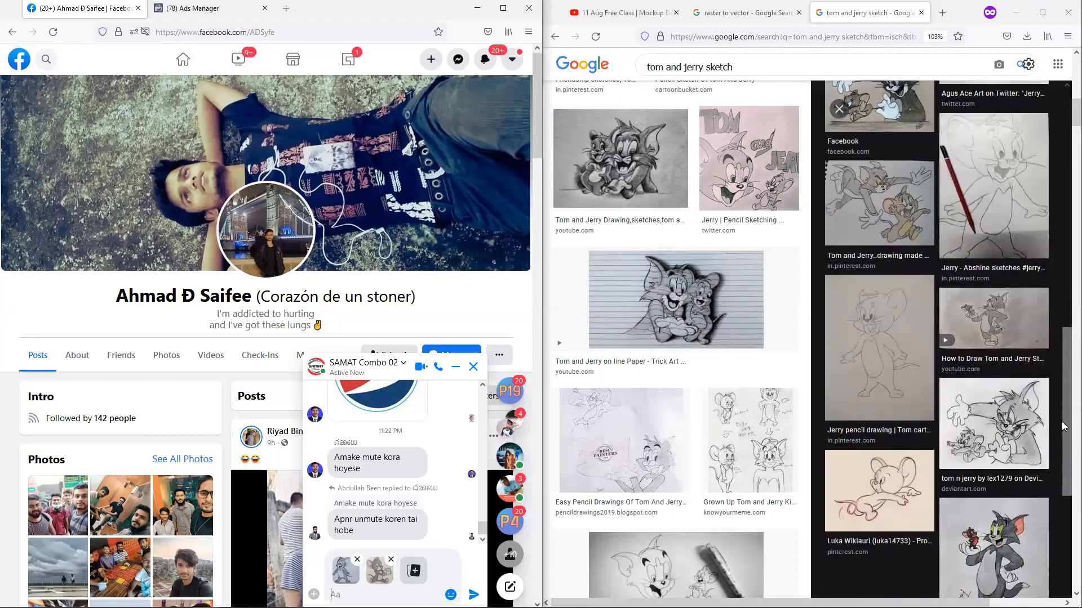
pyautogui.scroll(-2, 1063, 427)
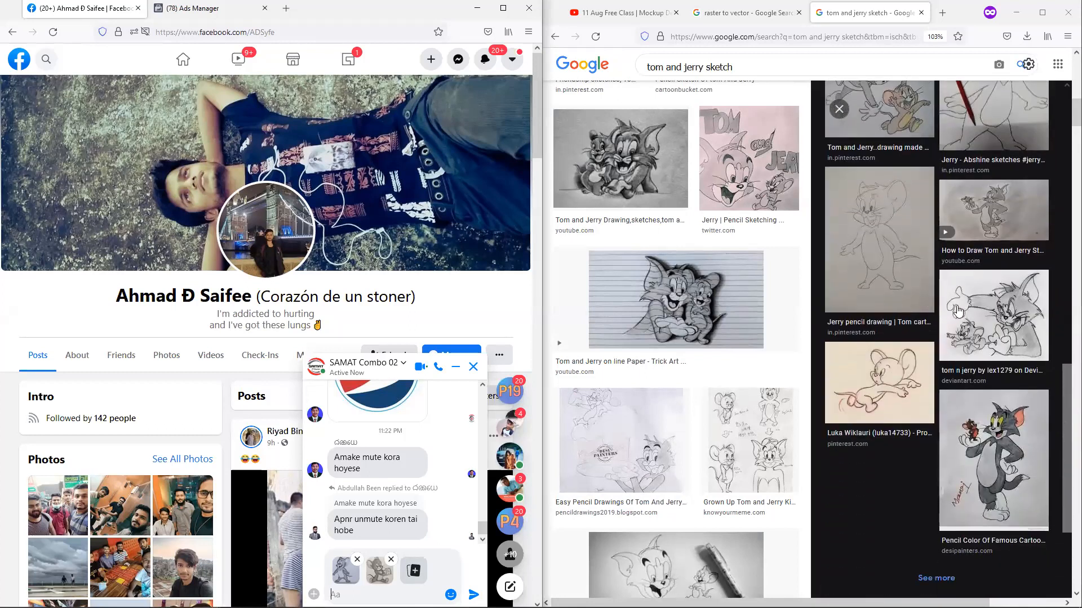
pyautogui.scroll(-1, 958, 312)
pyautogui.click(978, 268)
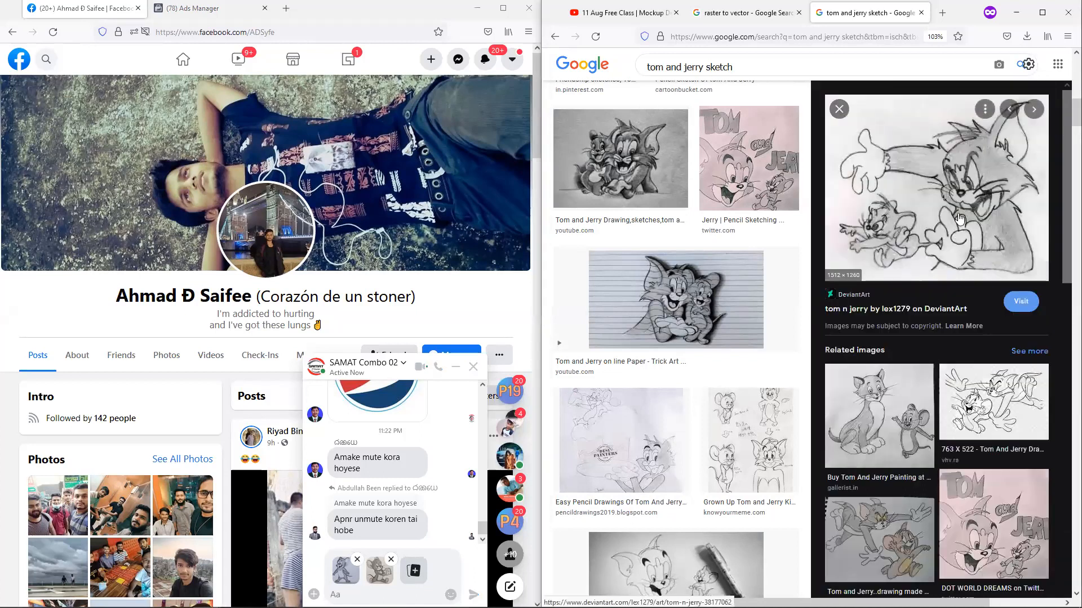
pyautogui.rightClick(945, 173)
pyautogui.click(975, 321)
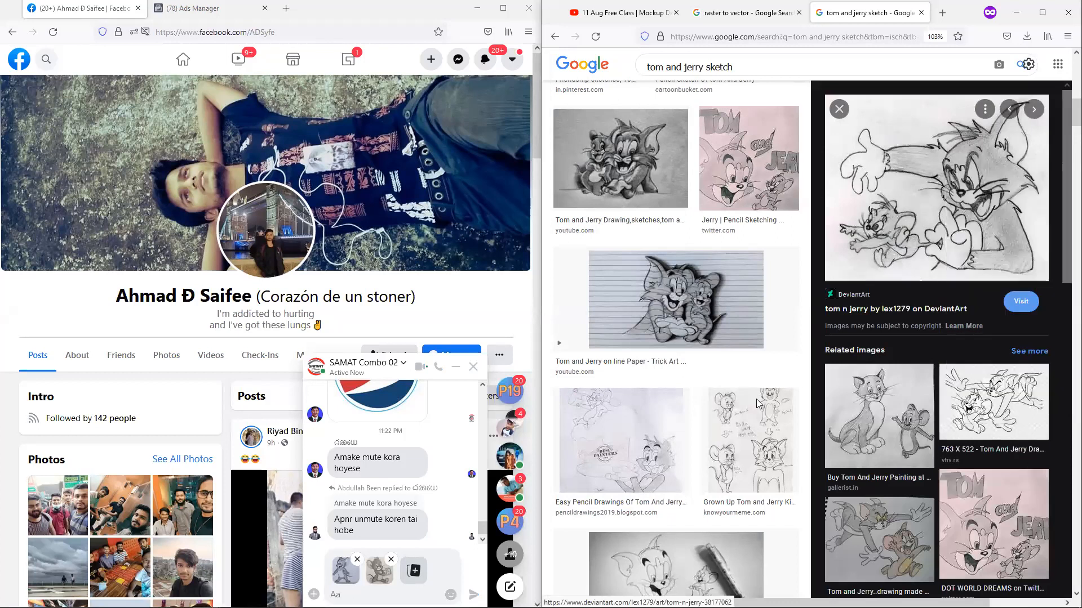
pyautogui.click(372, 595)
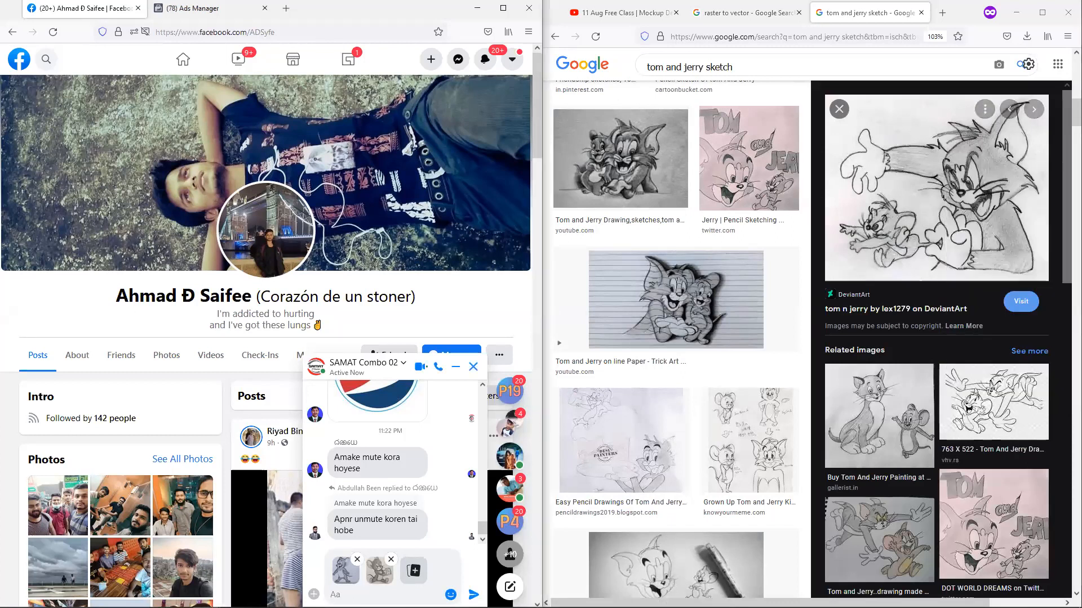
pyautogui.hotkey('ctrl', 'v')
# Step: Look through the related drawings and further down the tom and jerry sketch results for another practice image
pyautogui.scroll(-5, 901, 462)
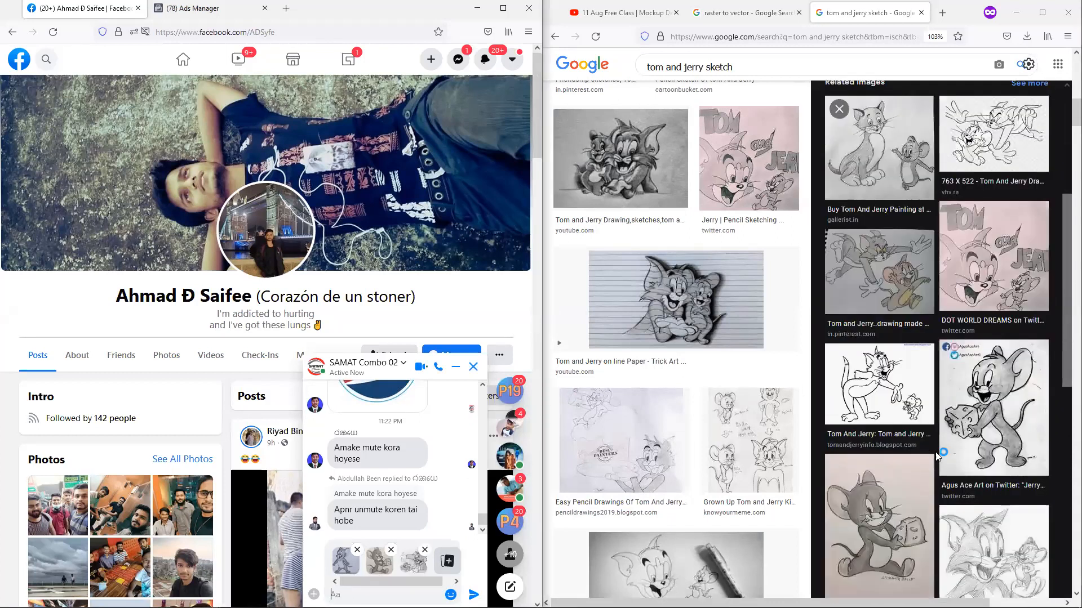
pyautogui.scroll(-4, 947, 450)
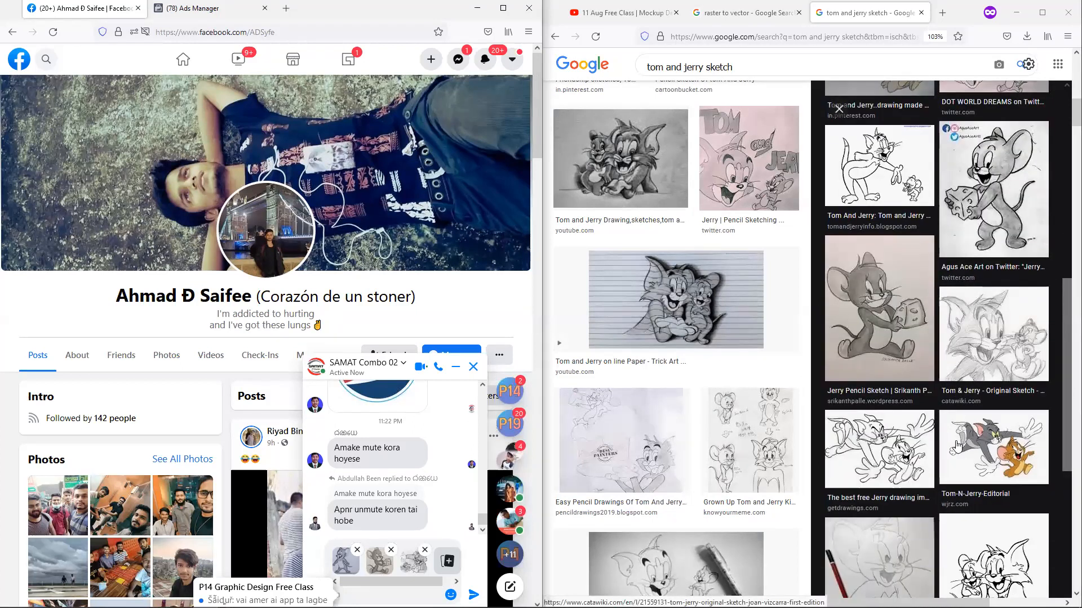
pyautogui.scroll(-3, 956, 445)
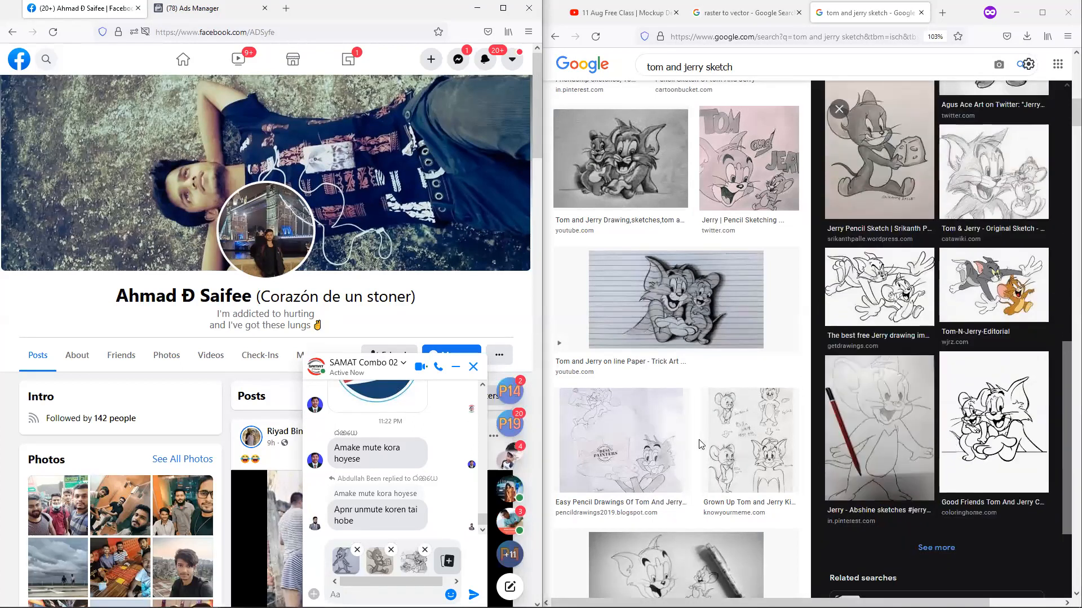
pyautogui.scroll(-8, 701, 445)
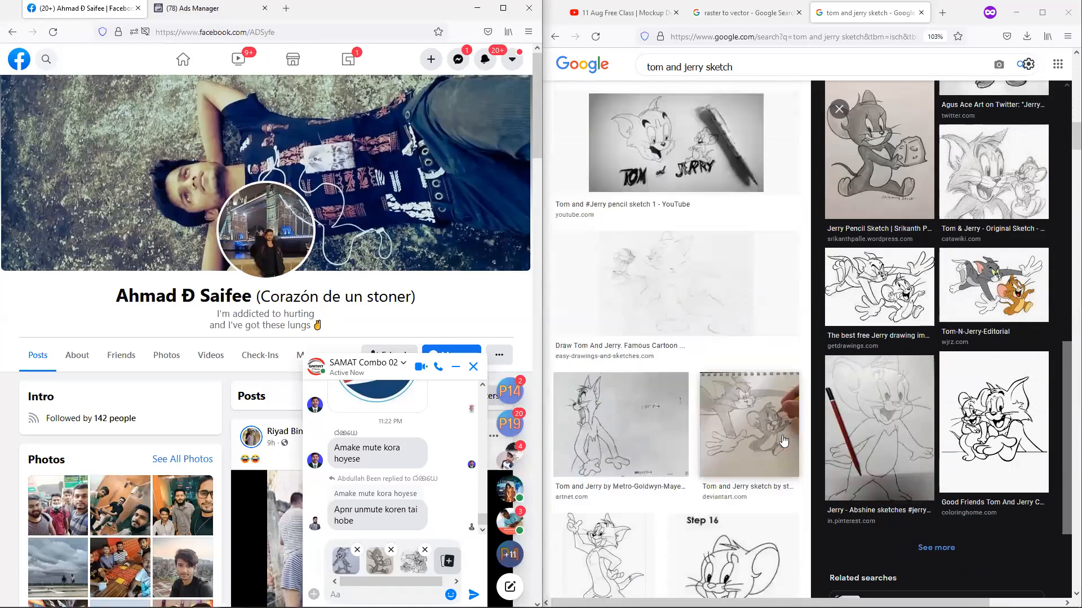
pyautogui.scroll(-2, 783, 441)
pyautogui.scroll(-3, 785, 440)
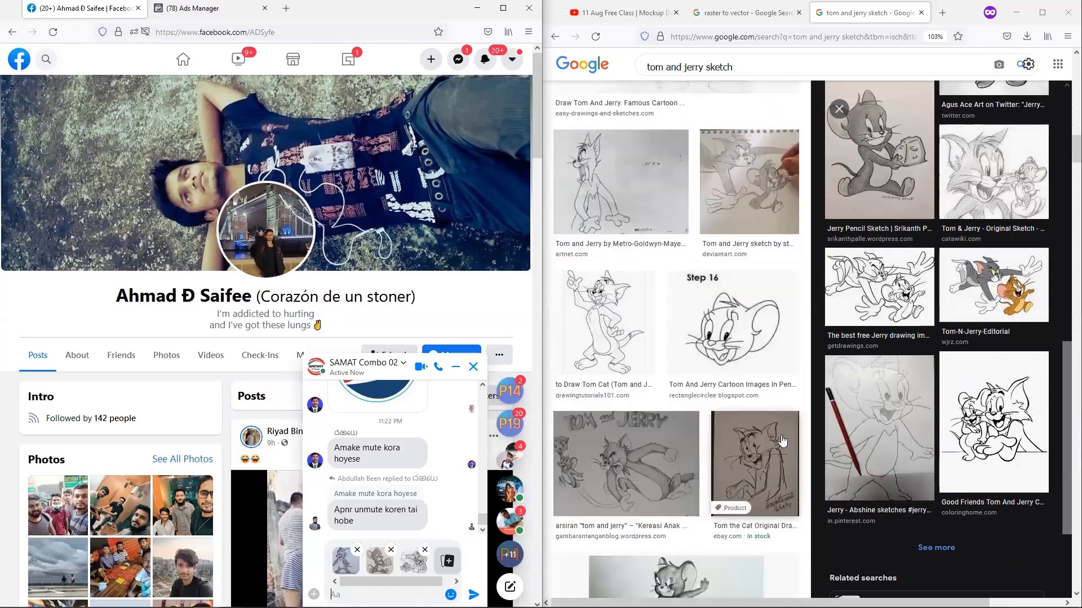
pyautogui.scroll(-7, 657, 399)
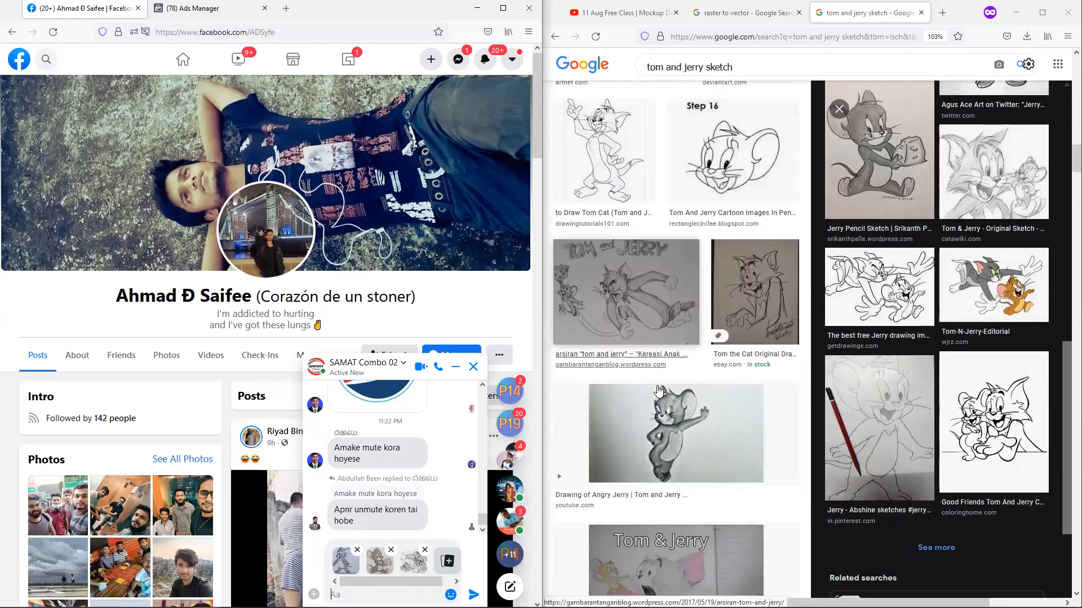
pyautogui.scroll(-4, 660, 391)
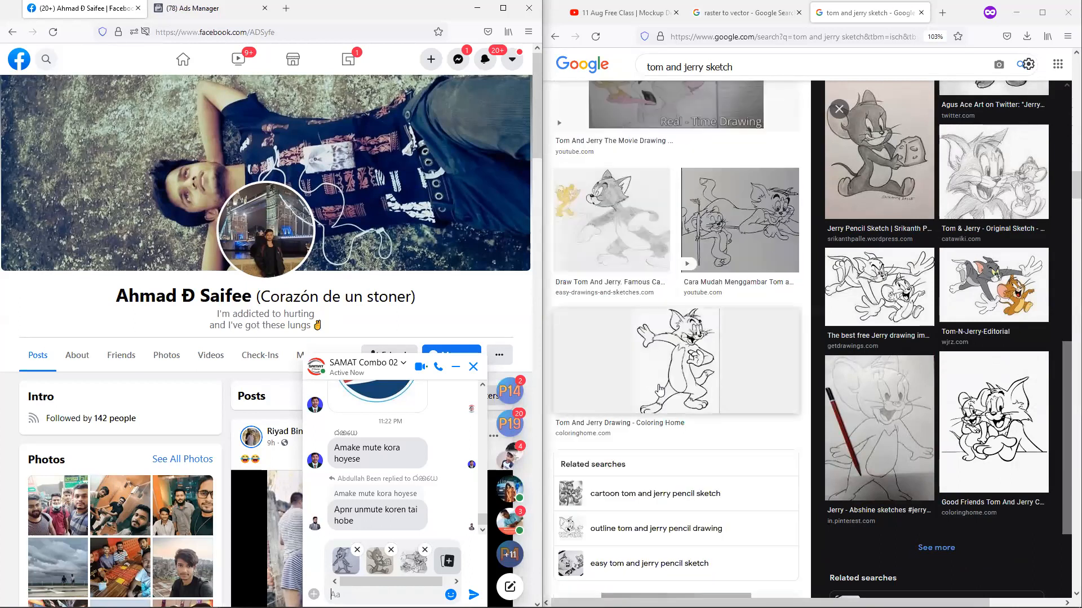
pyautogui.scroll(-7, 659, 389)
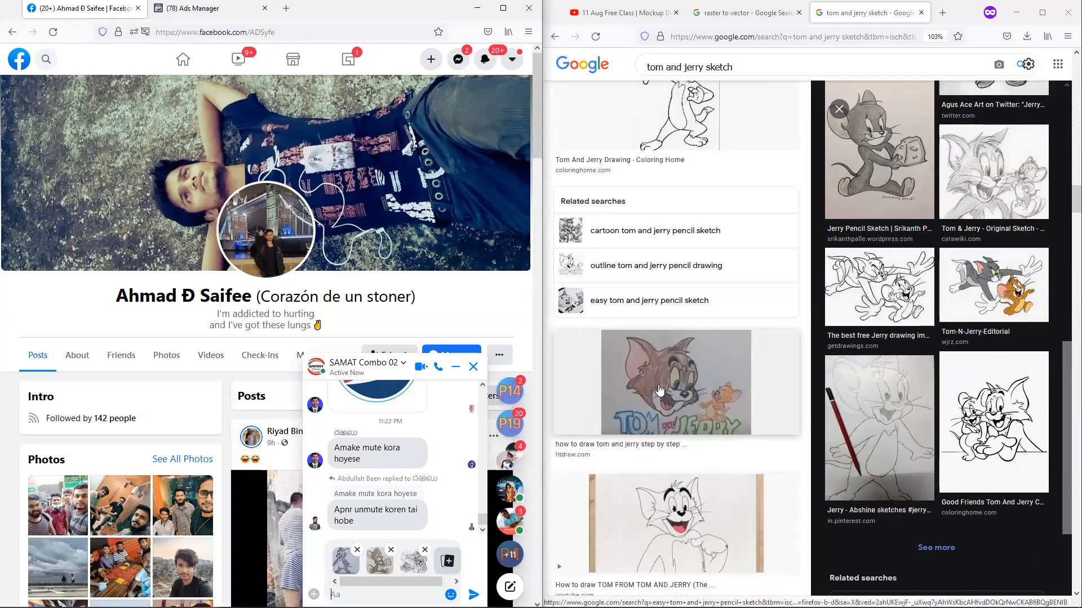
pyautogui.scroll(-7, 659, 389)
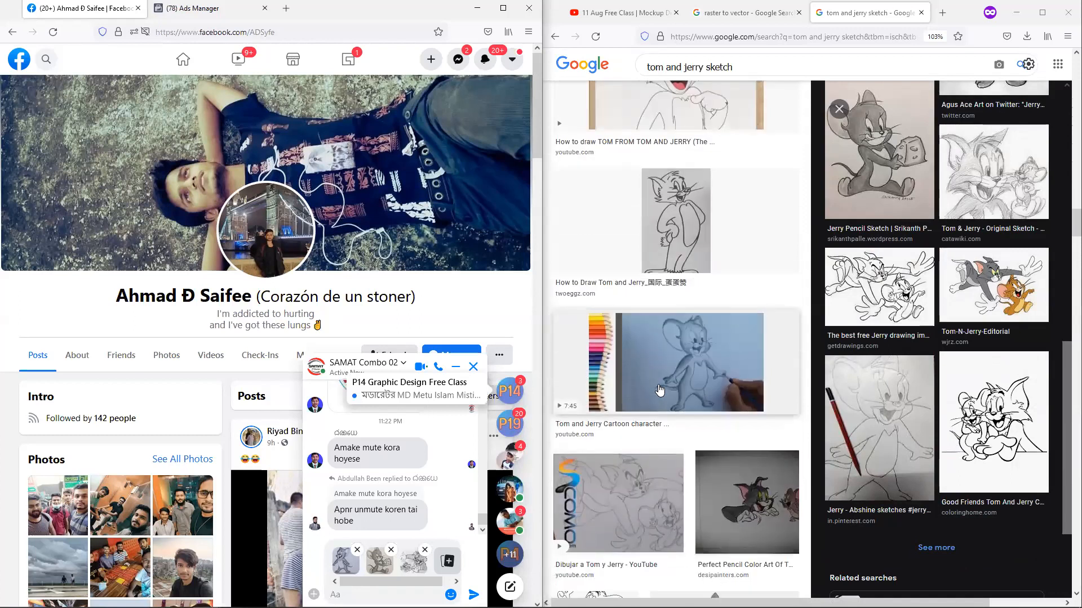
pyautogui.scroll(-7, 658, 384)
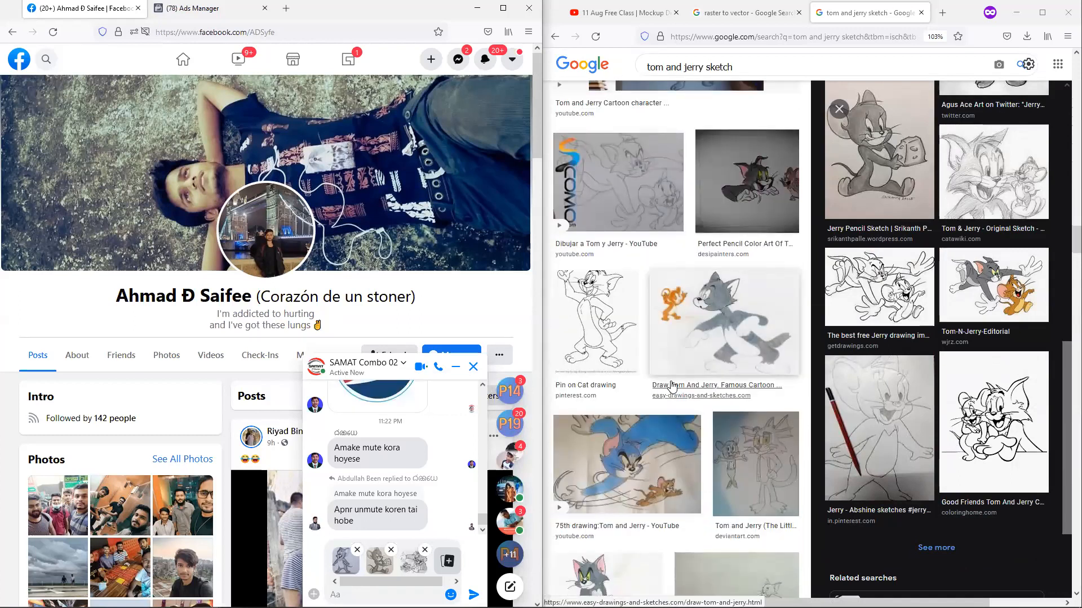
pyautogui.scroll(-5, 674, 385)
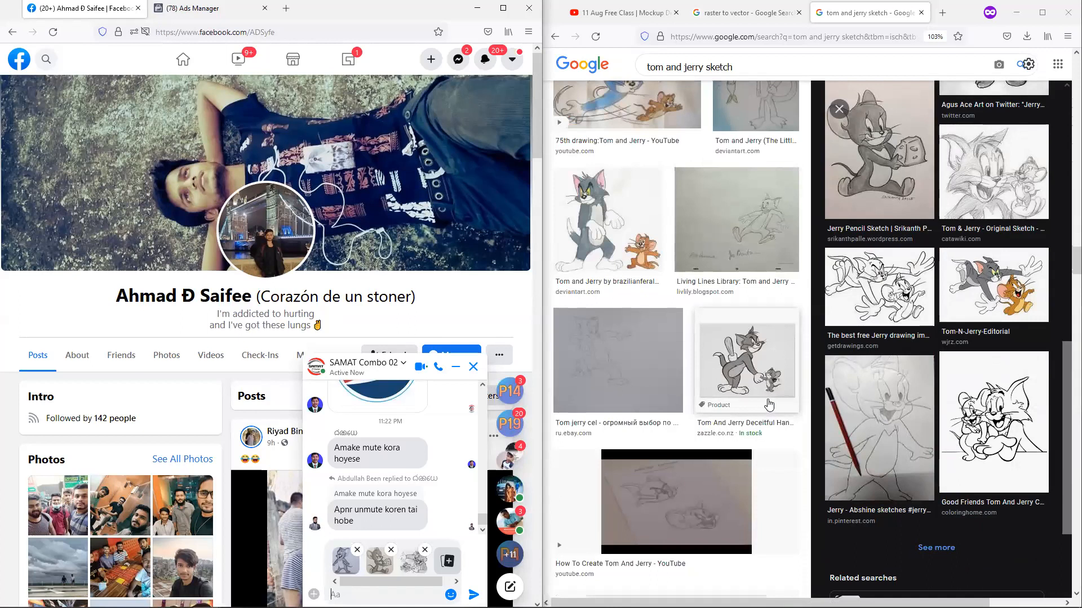
# Step: Copy Zazzle's "Tom And Jerry Deceitful Handshake Poster" image, add it to the SAMAT Combo 02 message and send the message
pyautogui.click(762, 375)
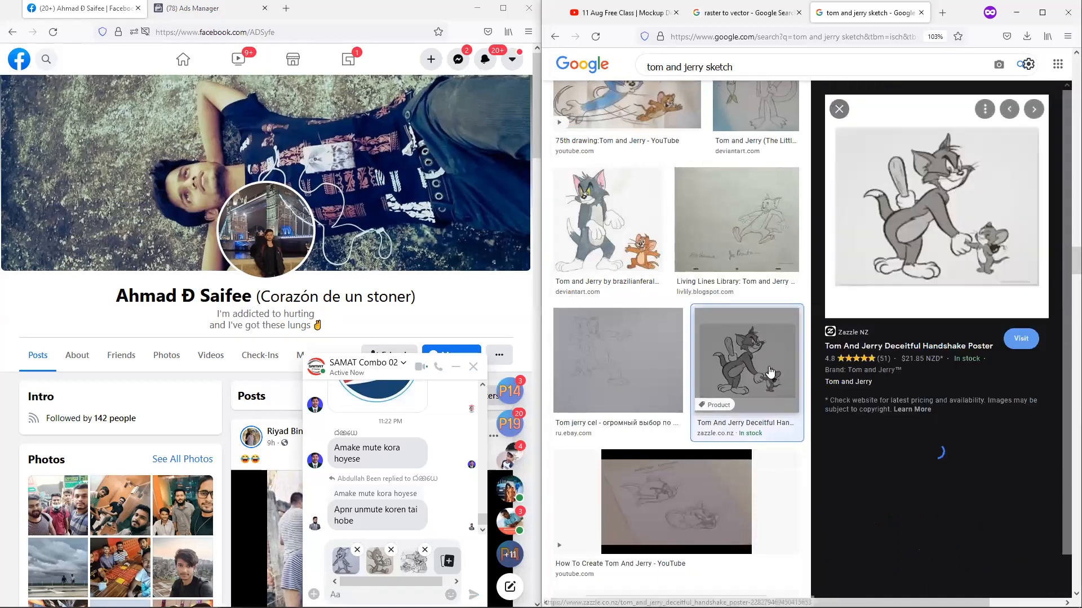
pyautogui.rightClick(938, 238)
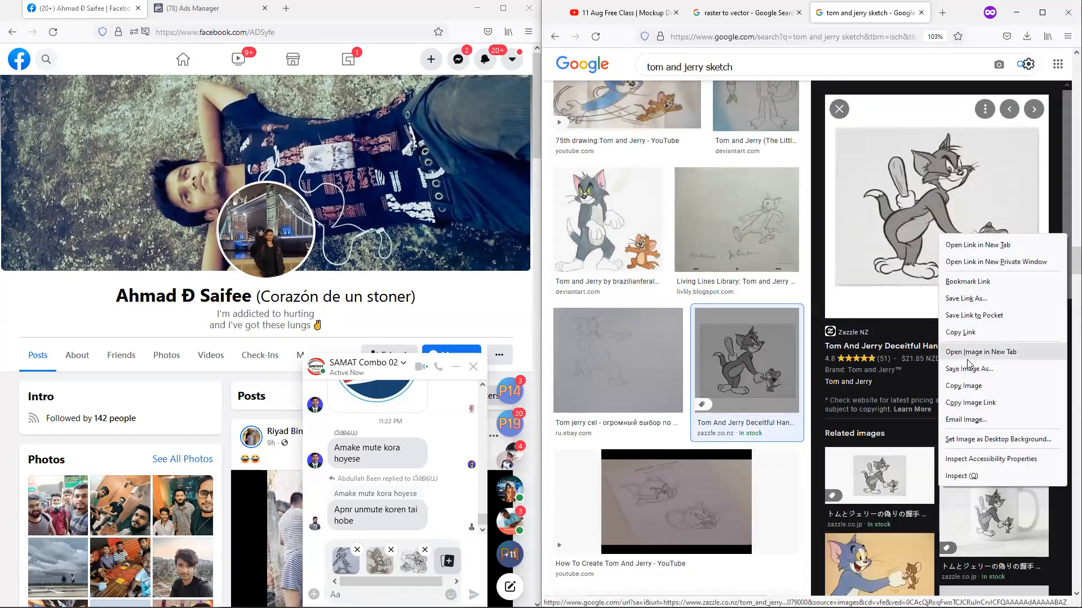
pyautogui.click(958, 388)
pyautogui.click(375, 591)
pyautogui.hotkey('ctrl', 'v')
pyautogui.press('Return')
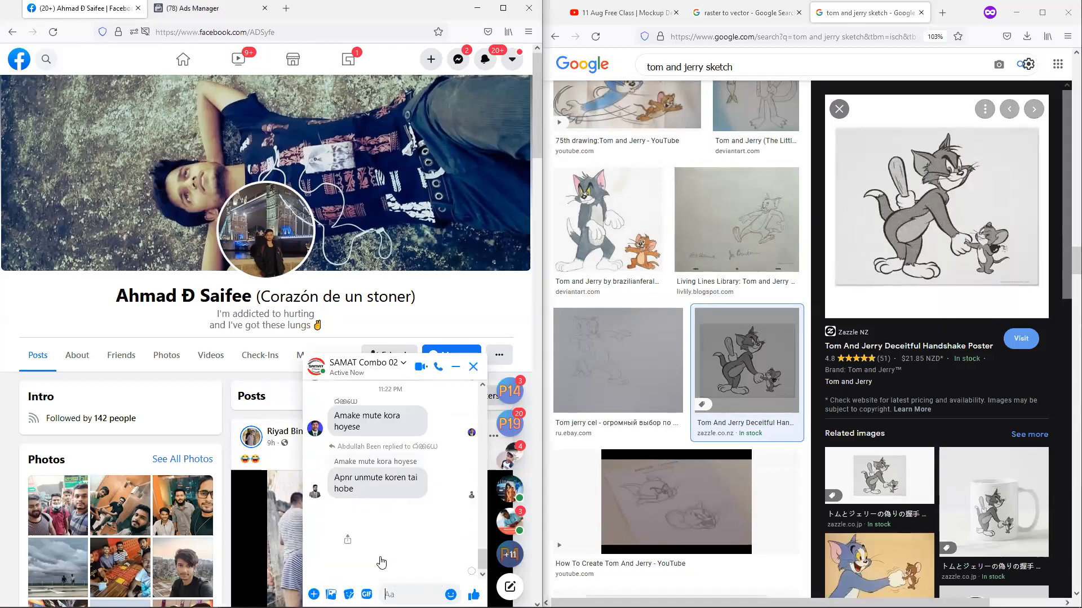
# Step: Examine the images related to the Deceitful Handshake poster
pyautogui.scroll(-5, 1017, 519)
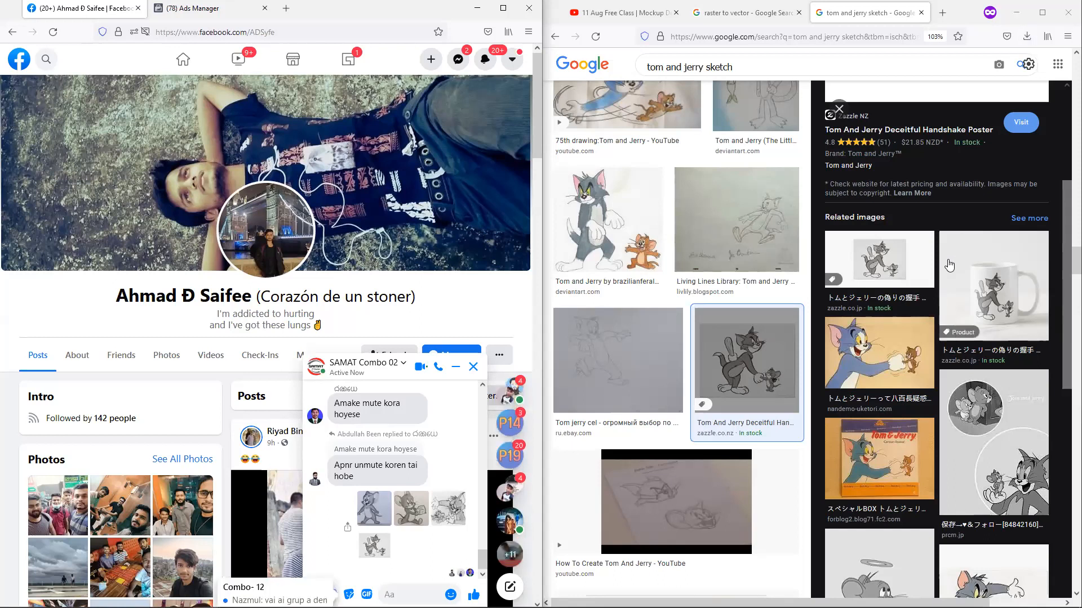
pyautogui.scroll(-3, 939, 285)
pyautogui.scroll(-5, 939, 284)
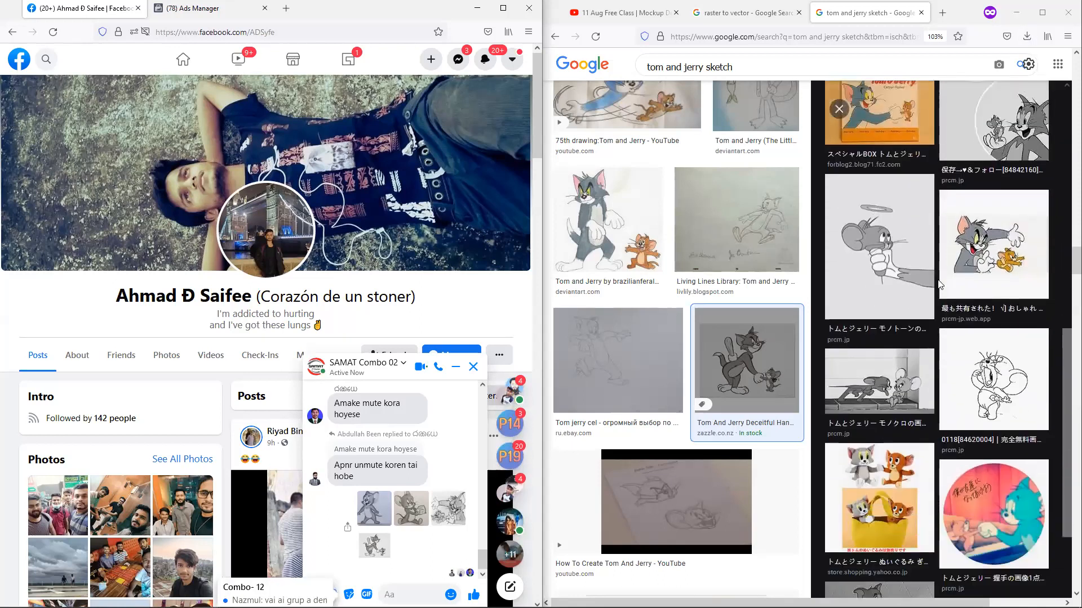
pyautogui.scroll(-1, 948, 406)
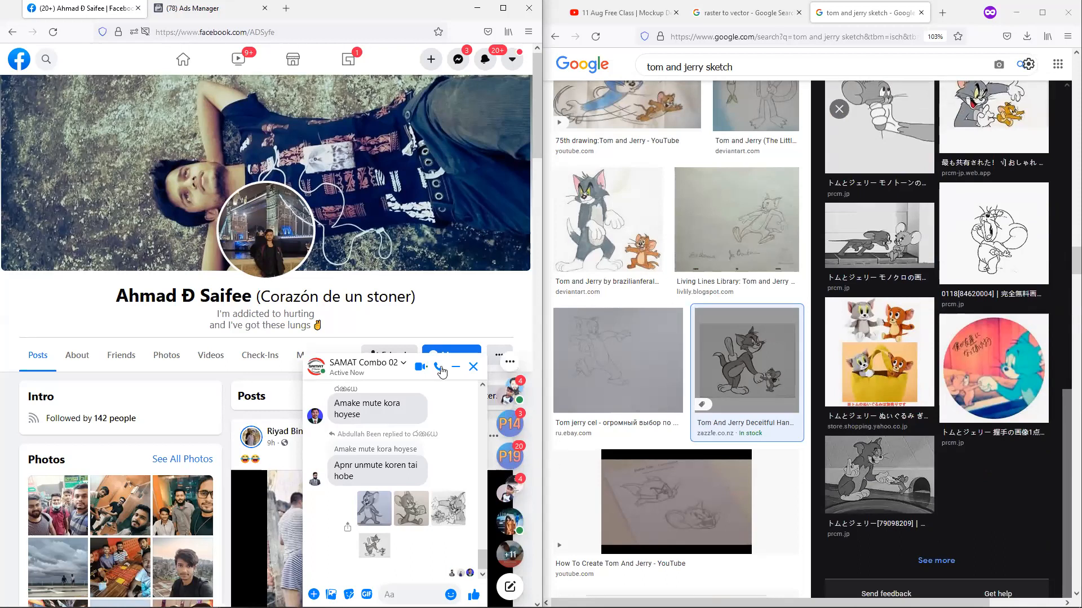
# Step: Clear the desktop by minimizing both browser windows and closing Illustrator without saving Untitled-1
pyautogui.click(476, 9)
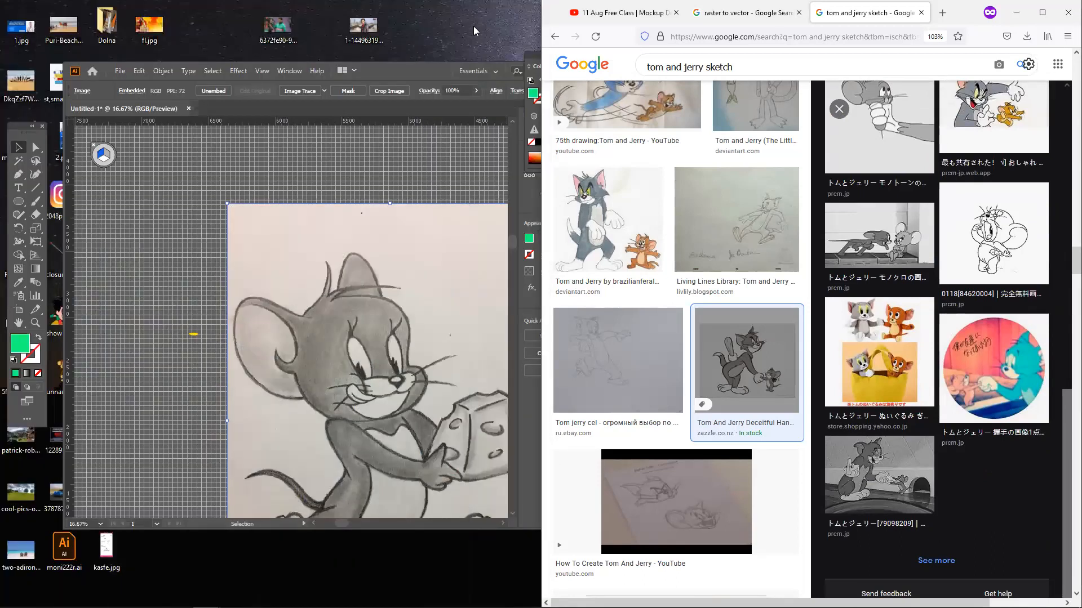
pyautogui.moveTo(407, 68); pyautogui.dragTo(490, 157)
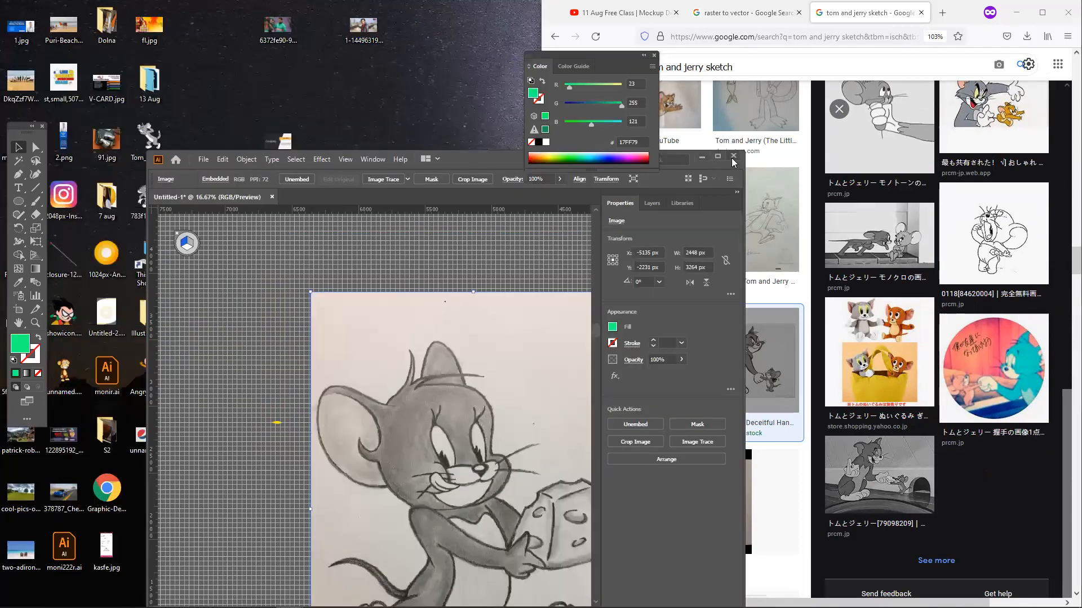
pyautogui.click(733, 156)
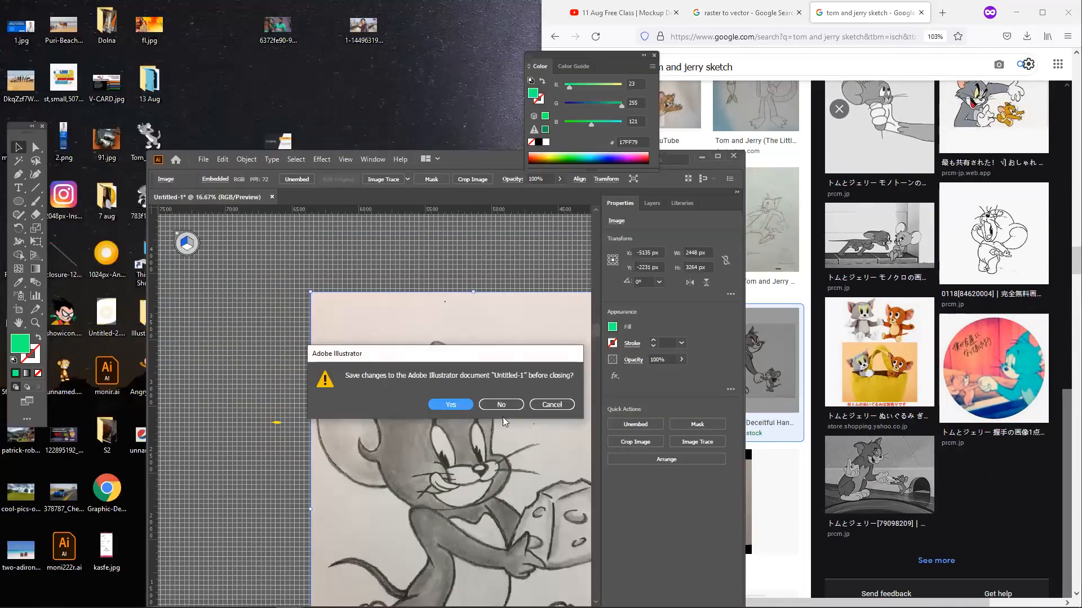
pyautogui.click(503, 408)
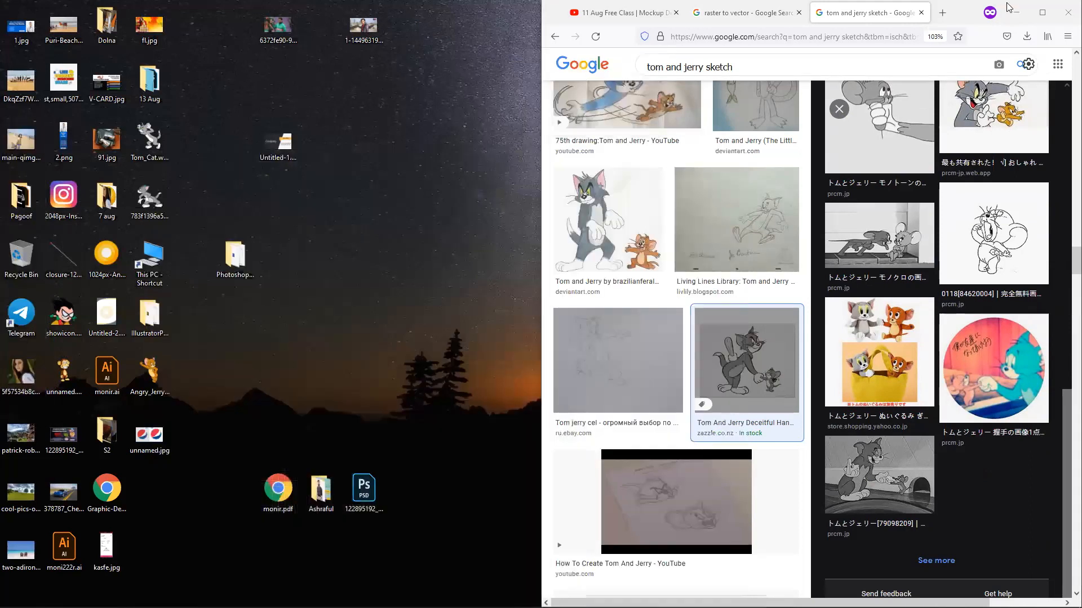
pyautogui.click(1018, 10)
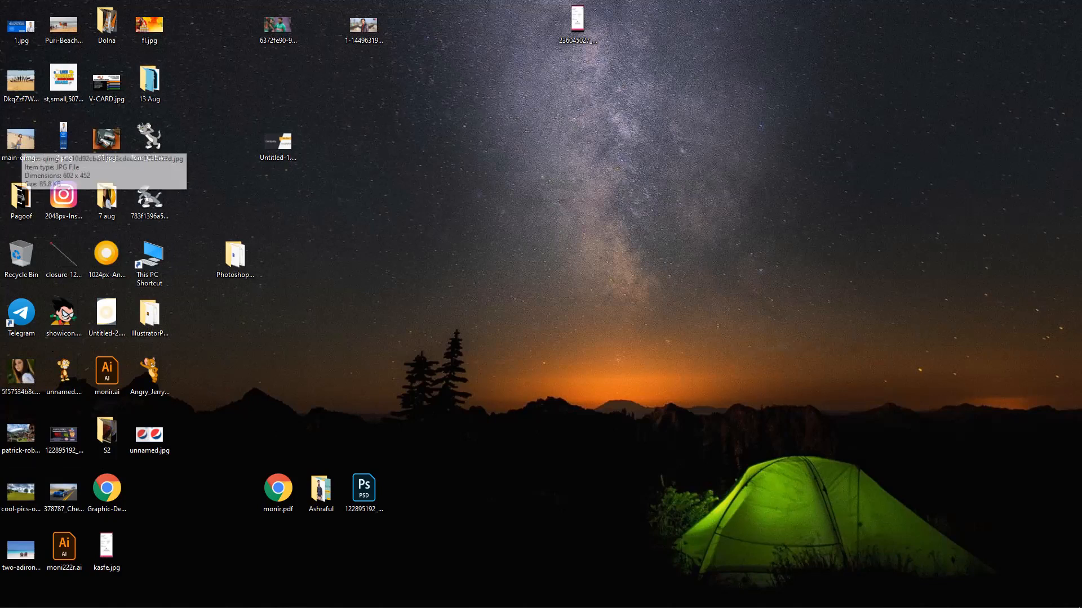
# Step: Bring back the Google Images window and preview the prcm Jerry line drawing and the Twitter handshake line drawing
pyautogui.moveTo(370, 607)
pyautogui.moveTo(206, 597)
pyautogui.click(239, 549)
pyautogui.scroll(-1, 907, 420)
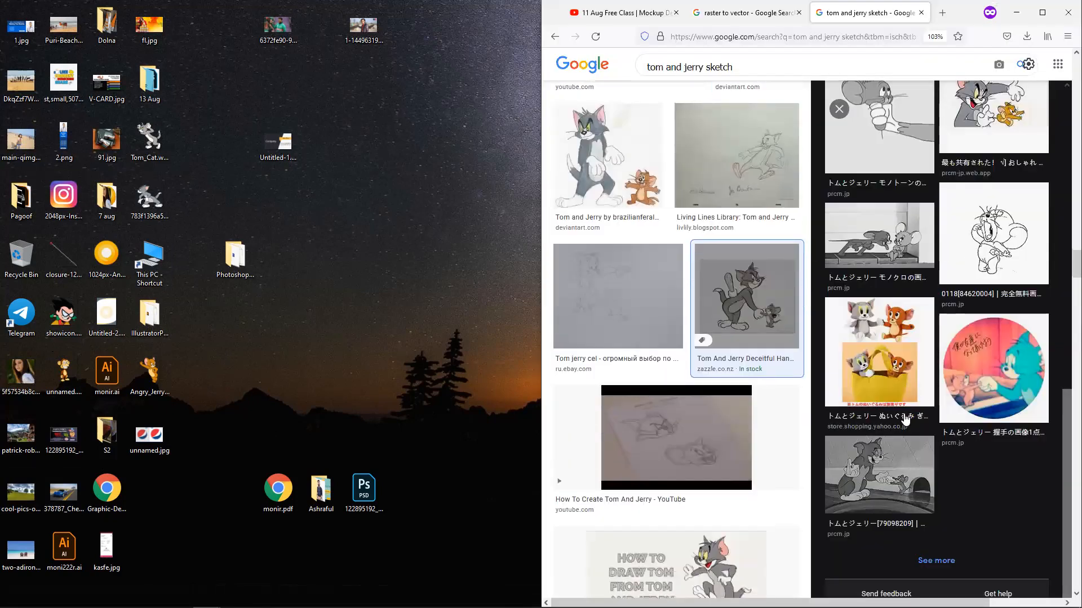
pyautogui.click(1020, 272)
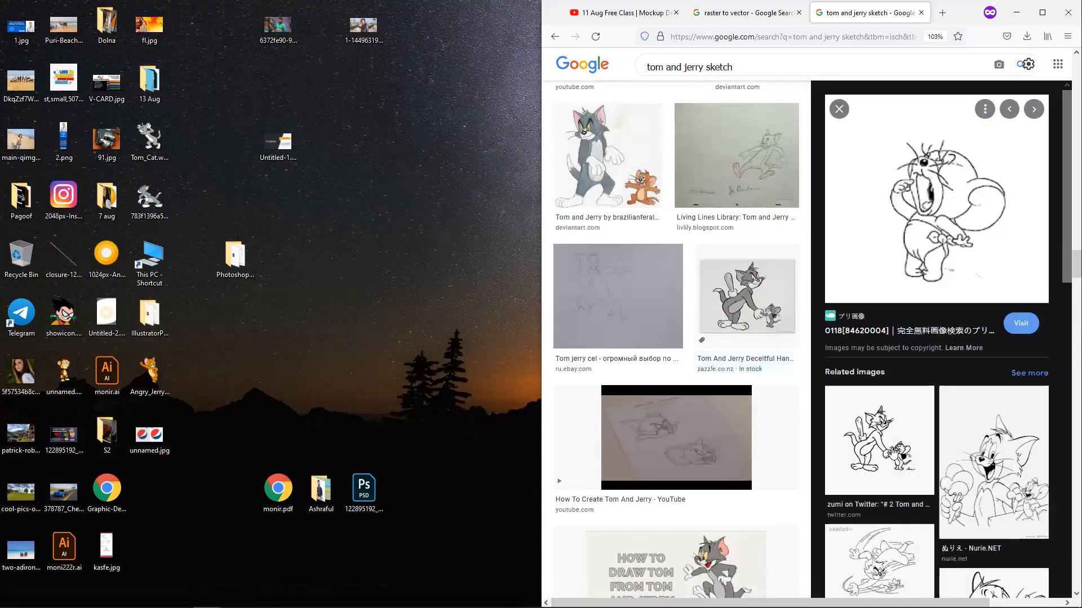
pyautogui.click(908, 392)
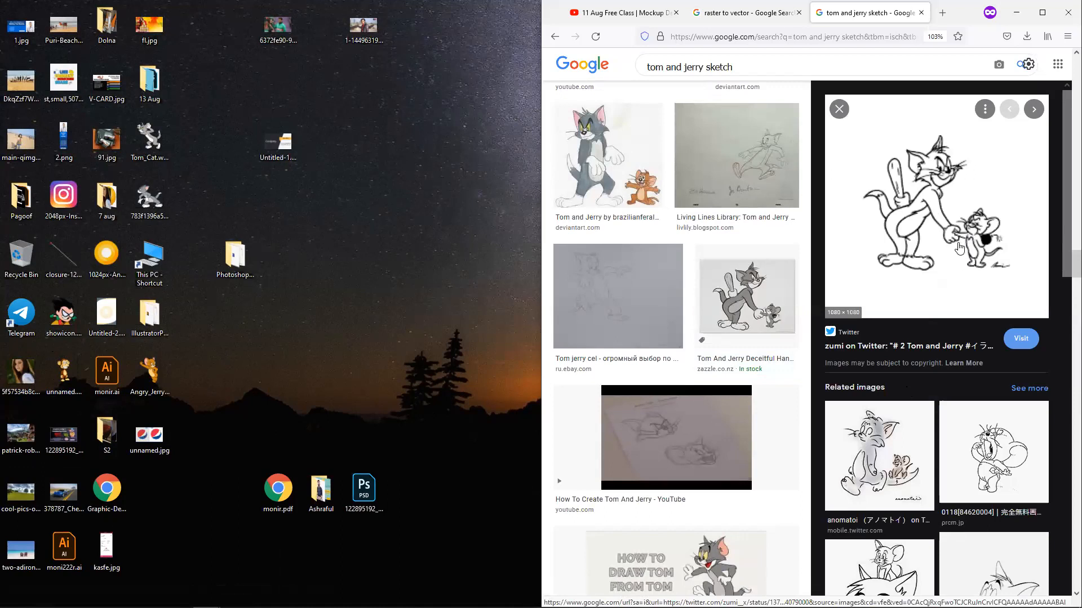
# Step: Maximize the browser, find the Nurie.NET line drawing of Jerry with a raised arm among the related images and copy it
pyautogui.click(1042, 13)
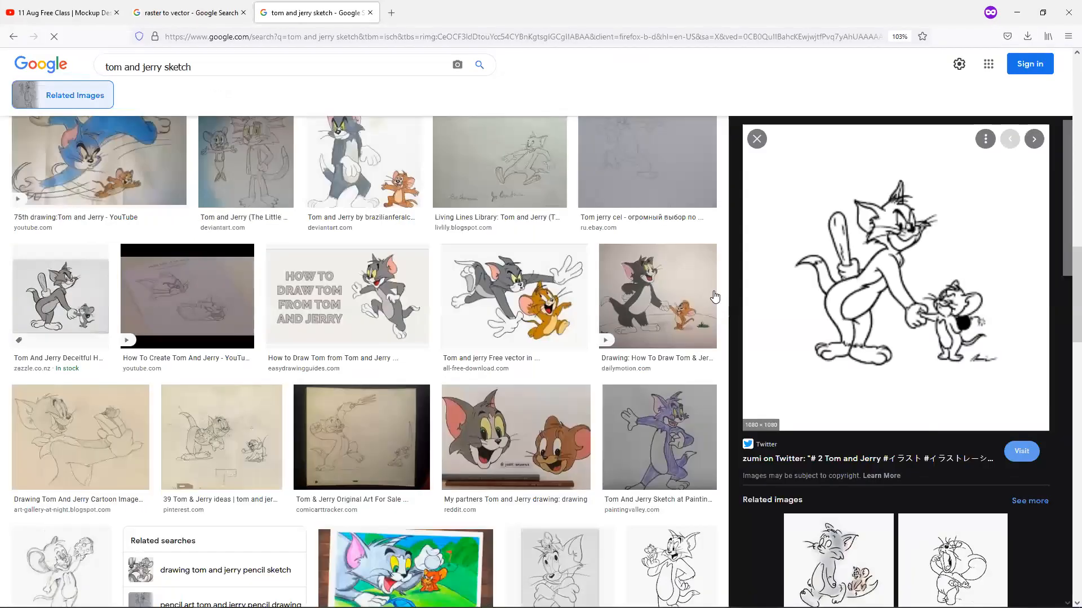
pyautogui.scroll(-2, 859, 338)
pyautogui.scroll(2, 862, 344)
pyautogui.click(899, 539)
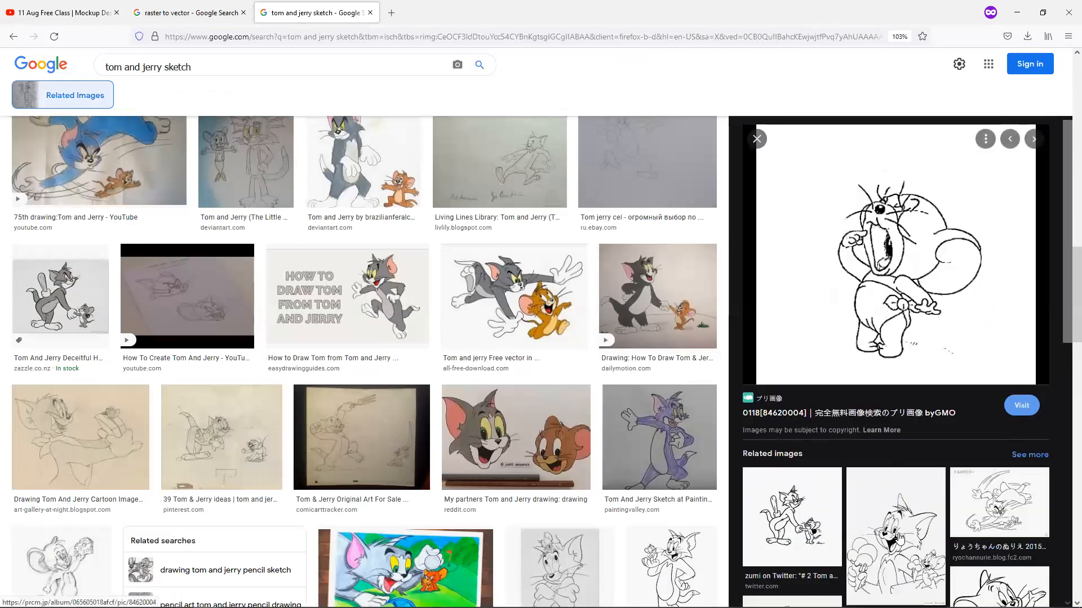
pyautogui.scroll(-3, 900, 538)
pyautogui.click(978, 475)
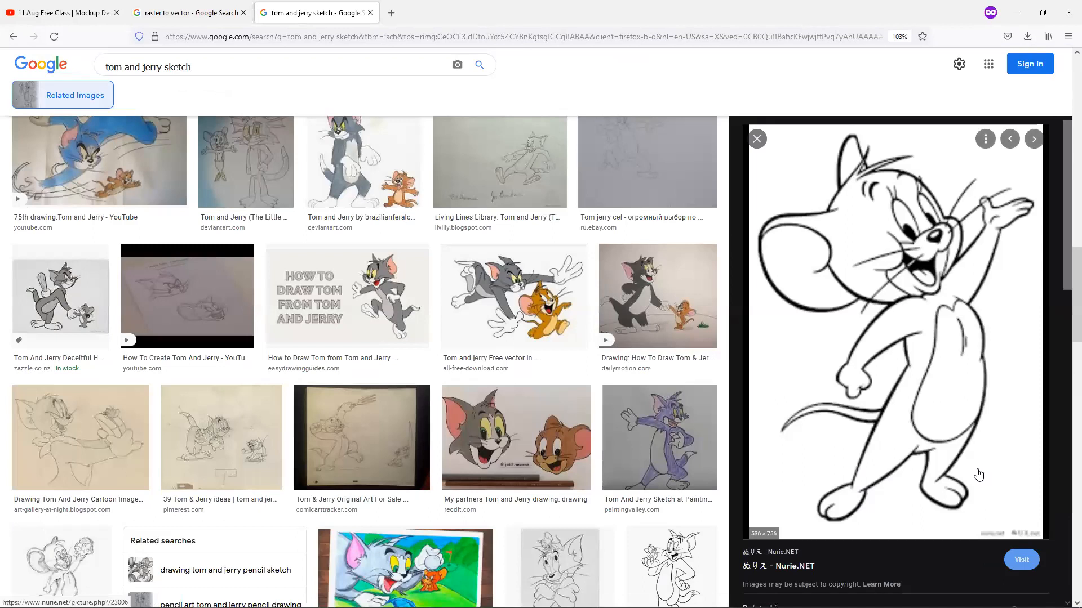
pyautogui.rightClick(891, 270)
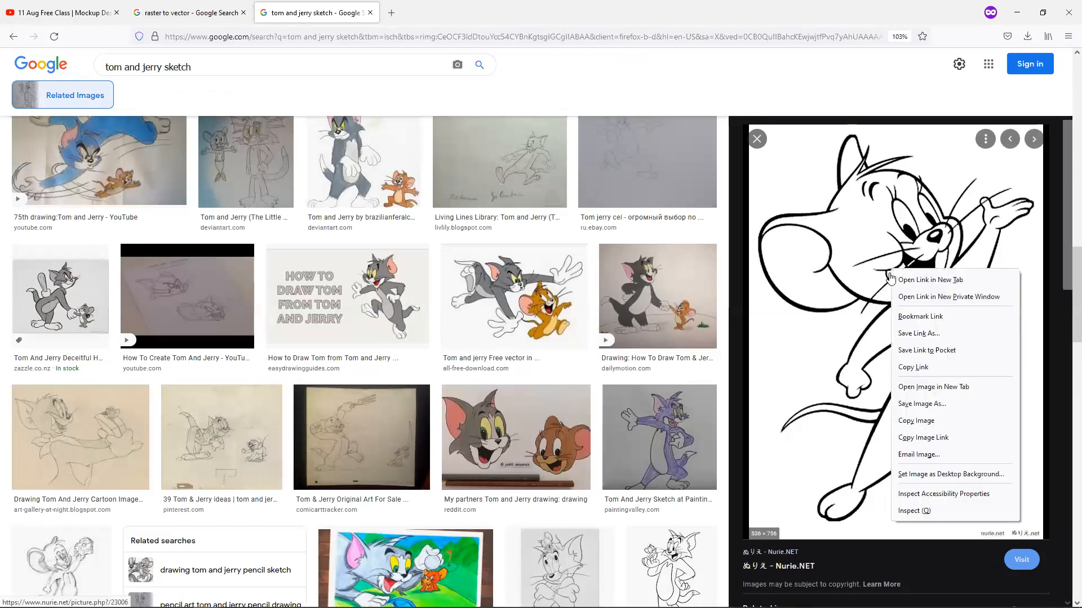
pyautogui.click(913, 421)
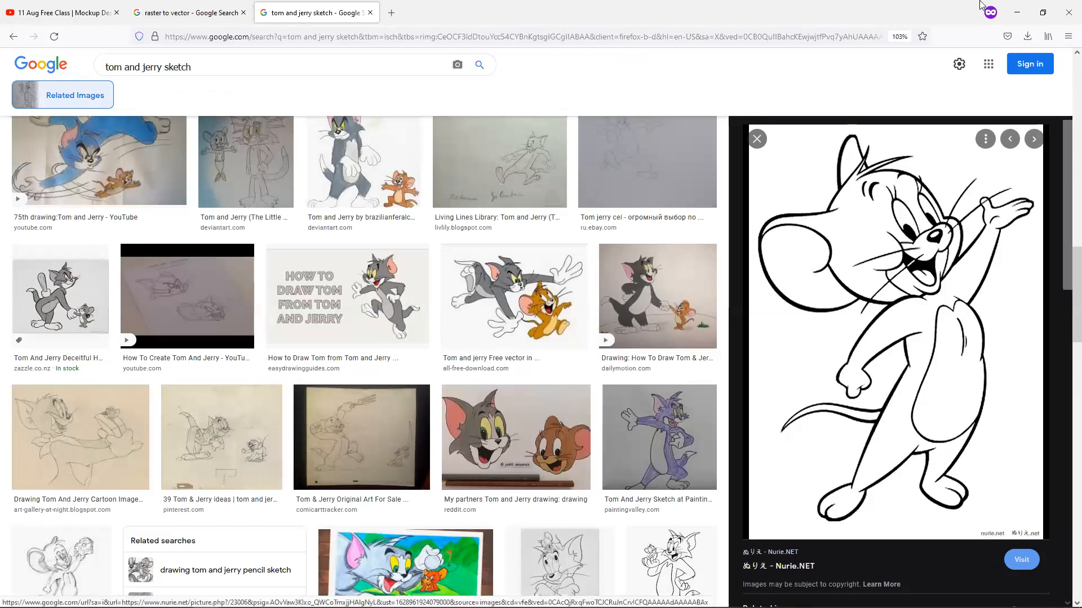
# Step: Minimize the browser, maximize the reopened Illustrator window and paste the copied Jerry line drawing into a new document
pyautogui.click(1023, 8)
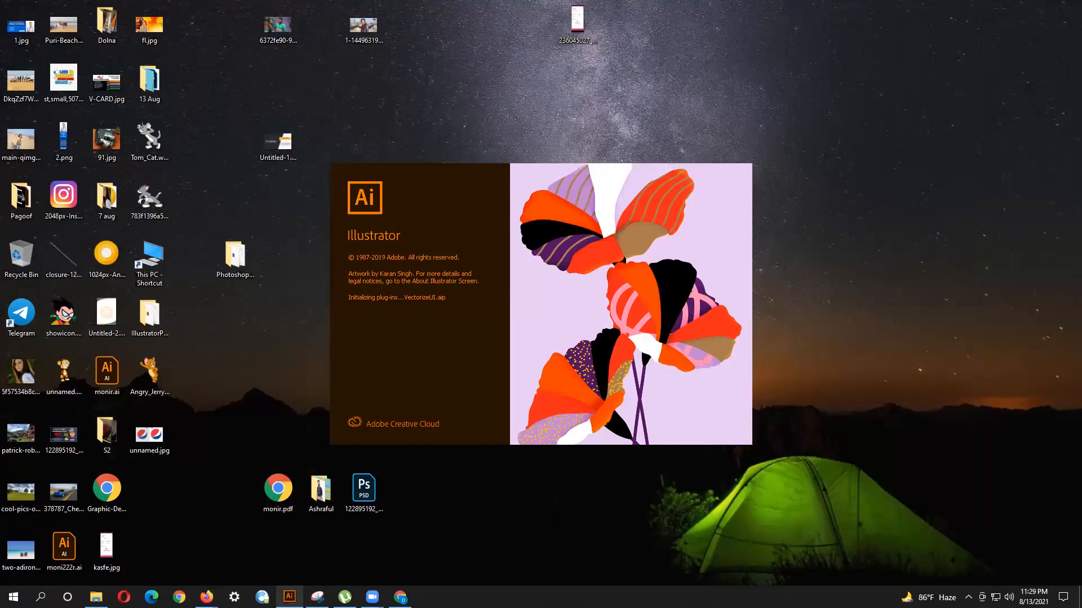
pyautogui.moveTo(345, 597)
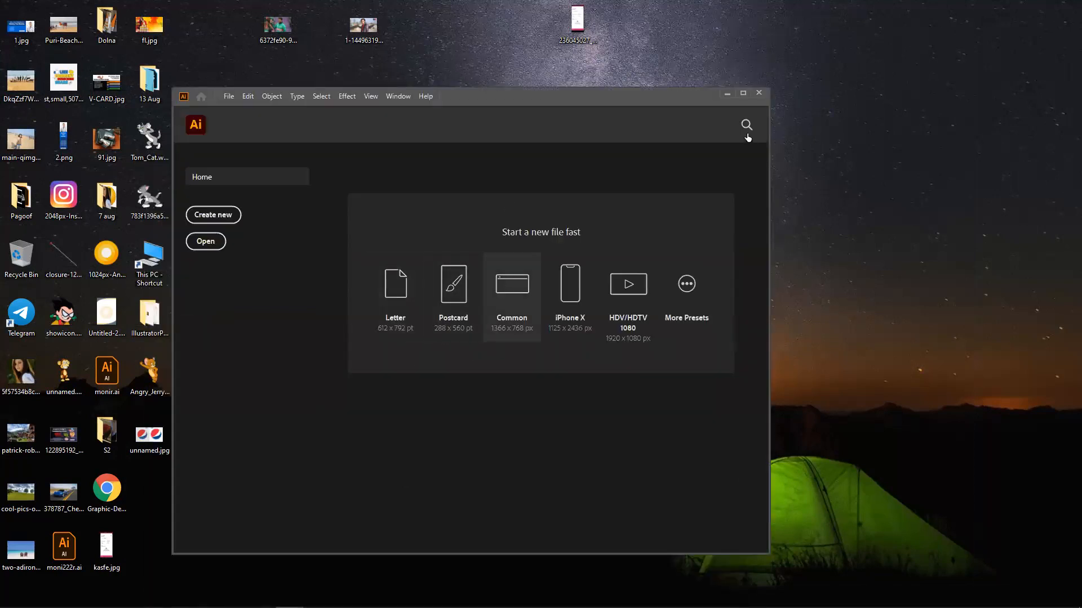
pyautogui.click(743, 97)
pyautogui.hotkey('ctrl', 'v')
# Step: Move the Jerry drawing clear of the artboard and apply Image Trace to it with the 16 Colors preset
pyautogui.moveTo(524, 305); pyautogui.dragTo(648, 298)
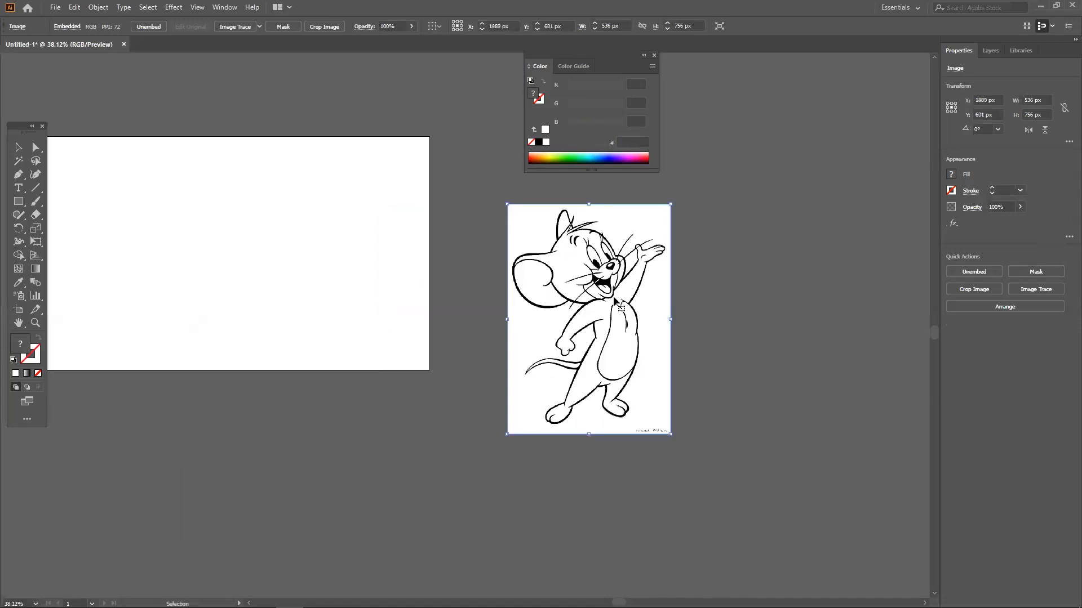
pyautogui.click(258, 24)
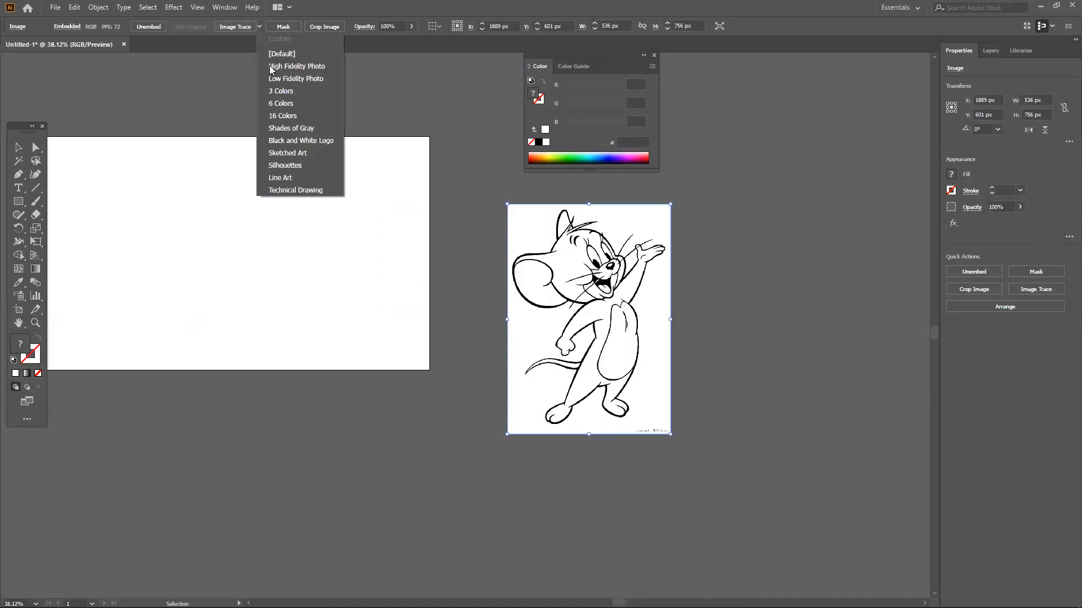
pyautogui.click(288, 117)
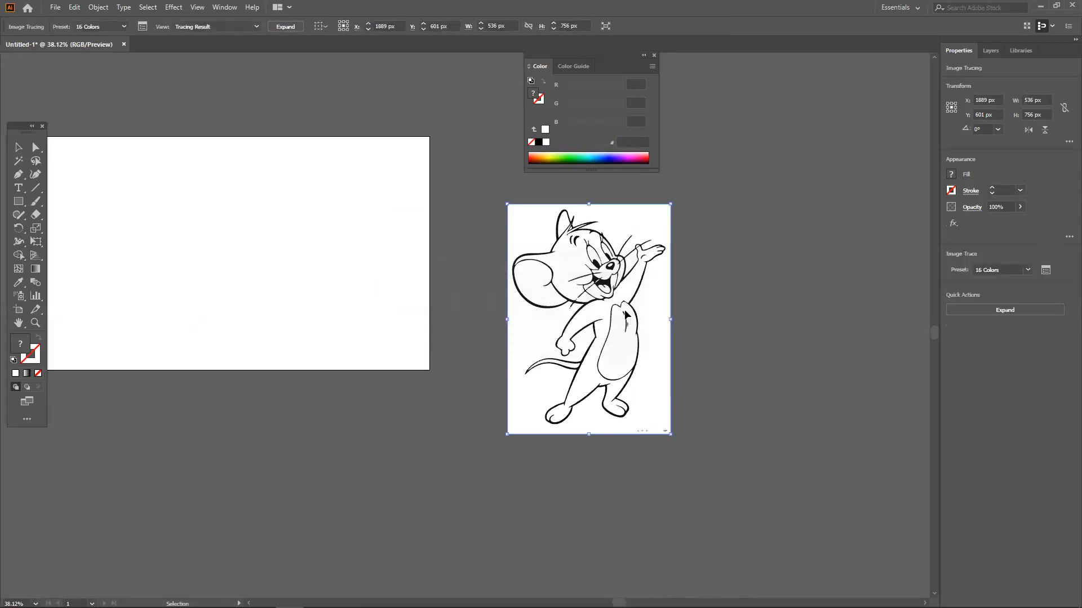
# Step: Expand the traced Jerry drawing, ungroup it and move the white background shape clear to the right of the figure
pyautogui.click(290, 27)
pyautogui.rightClick(553, 213)
pyautogui.click(592, 306)
pyautogui.click(747, 316)
pyautogui.moveTo(631, 223)
pyautogui.mouseDown()
pyautogui.moveTo(844, 265)
pyautogui.moveTo(847, 279)
pyautogui.mouseUp()
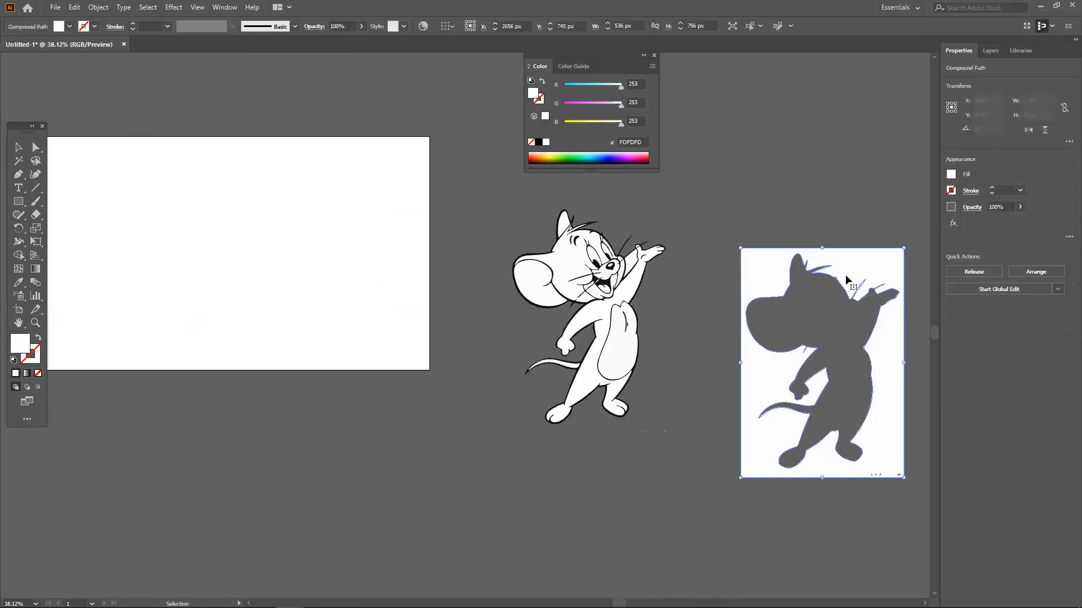
pyautogui.click(720, 388)
# Step: Fill Jerry's belly with green and the head with mustard #B9A700
pyautogui.click(616, 338)
pyautogui.click(555, 160)
pyautogui.click(669, 205)
pyautogui.click(570, 258)
pyautogui.click(549, 155)
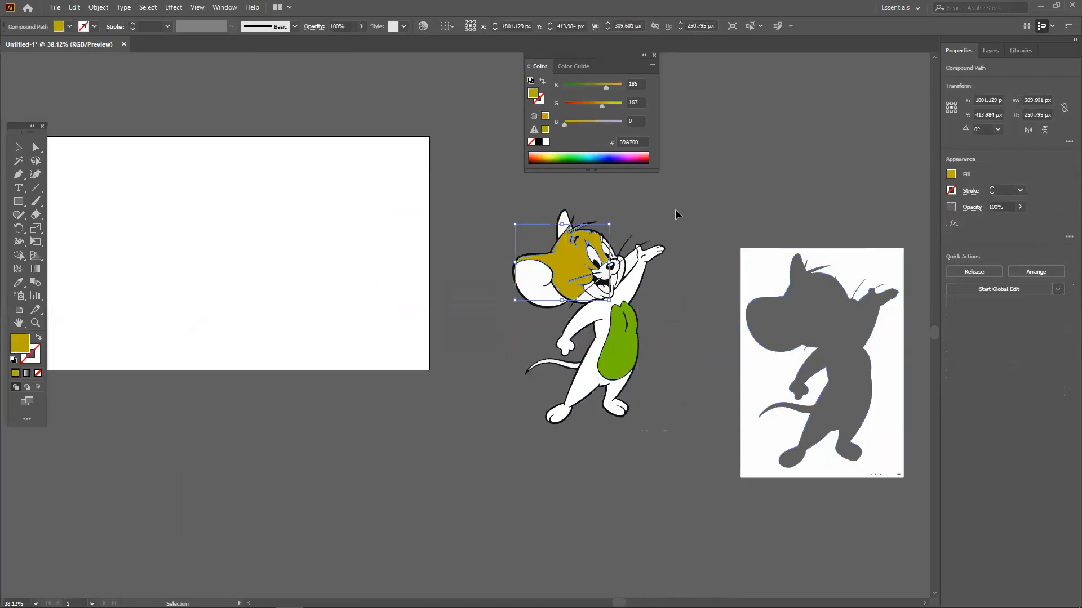
# Step: Give Jerry's body the head's mustard fill with the Eyedropper and shift the separated white background shape slightly
pyautogui.click(648, 239)
pyautogui.click(599, 320)
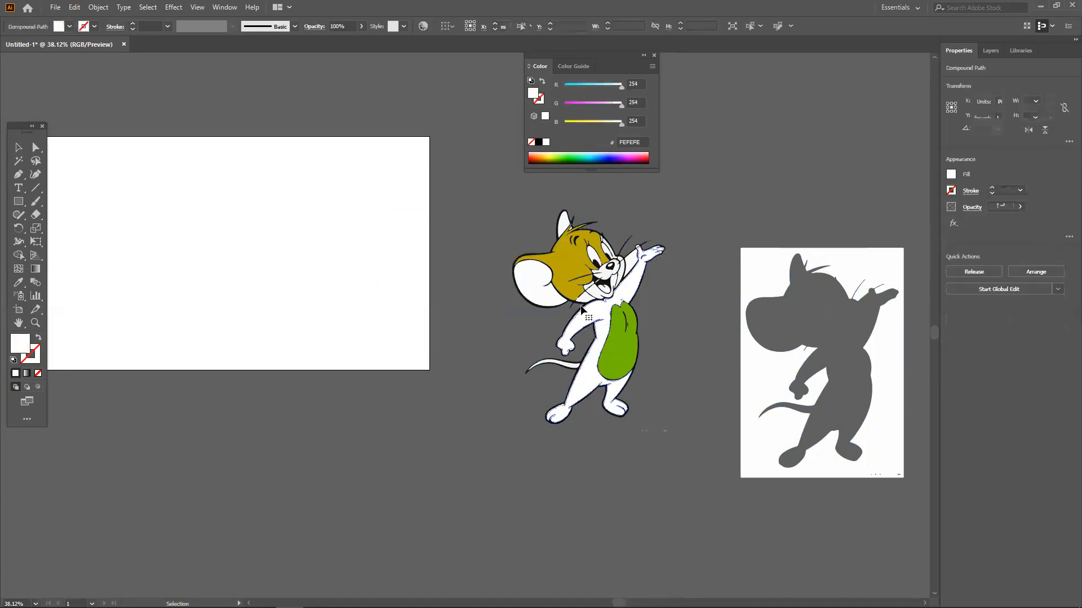
pyautogui.click(20, 283)
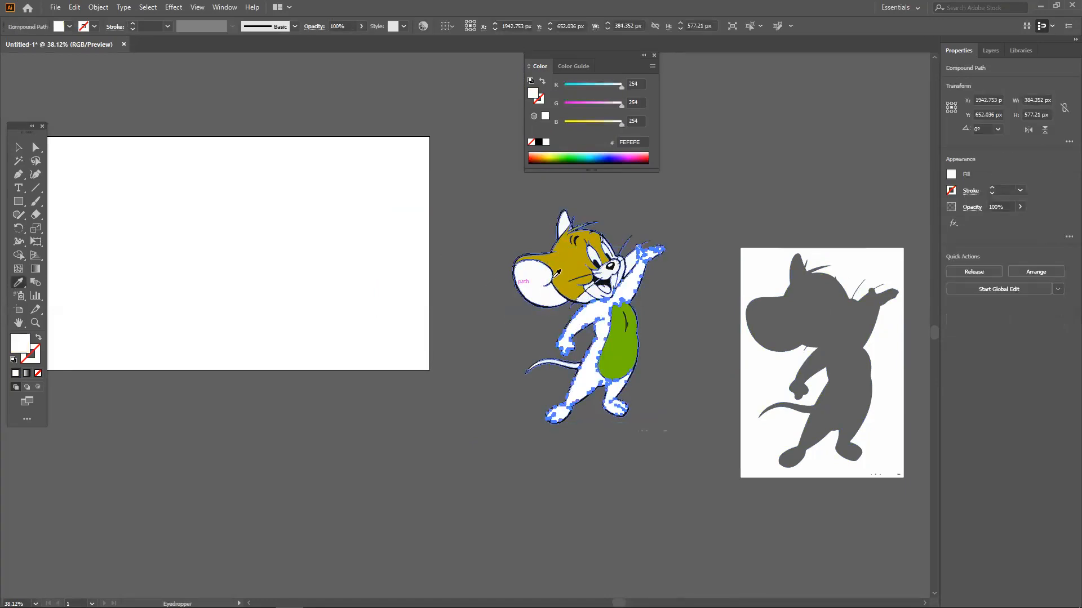
pyautogui.click(571, 246)
pyautogui.press('v')
pyautogui.click(191, 122)
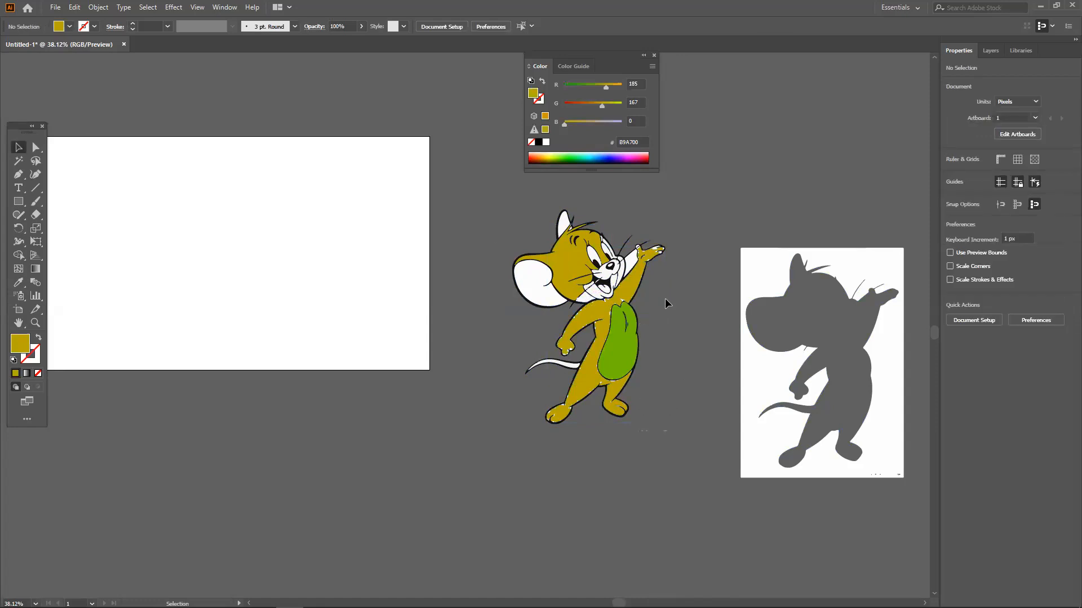
pyautogui.moveTo(756, 273); pyautogui.dragTo(706, 306)
pyautogui.click(716, 323)
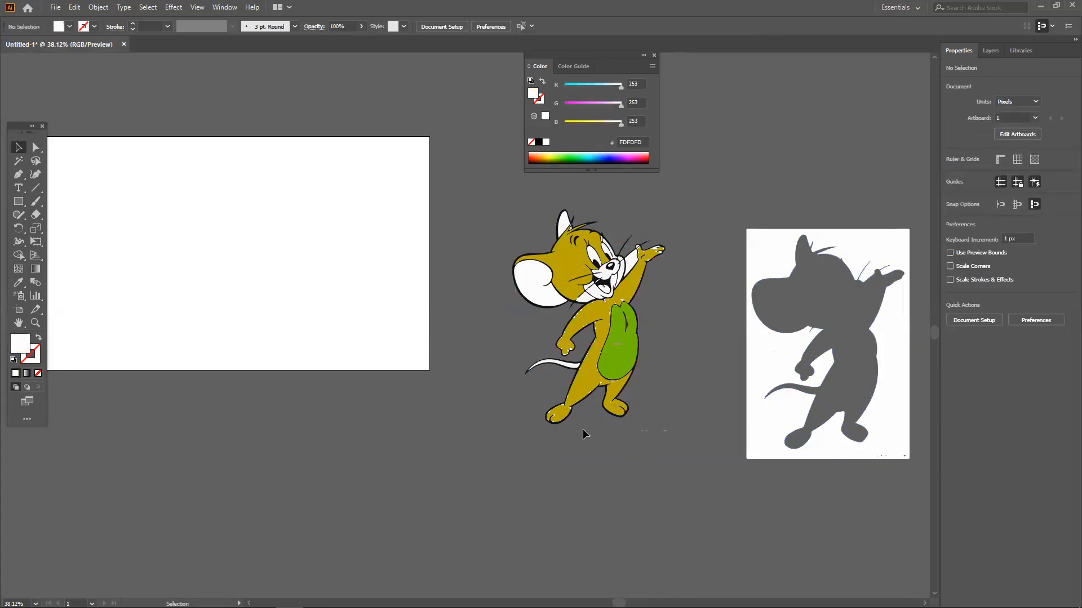
# Step: Switch to the Google Images results in Firefox and preview the eBay Tom and Jerry sketch and the Warner Bros Jerry production drawing
pyautogui.moveTo(240, 602)
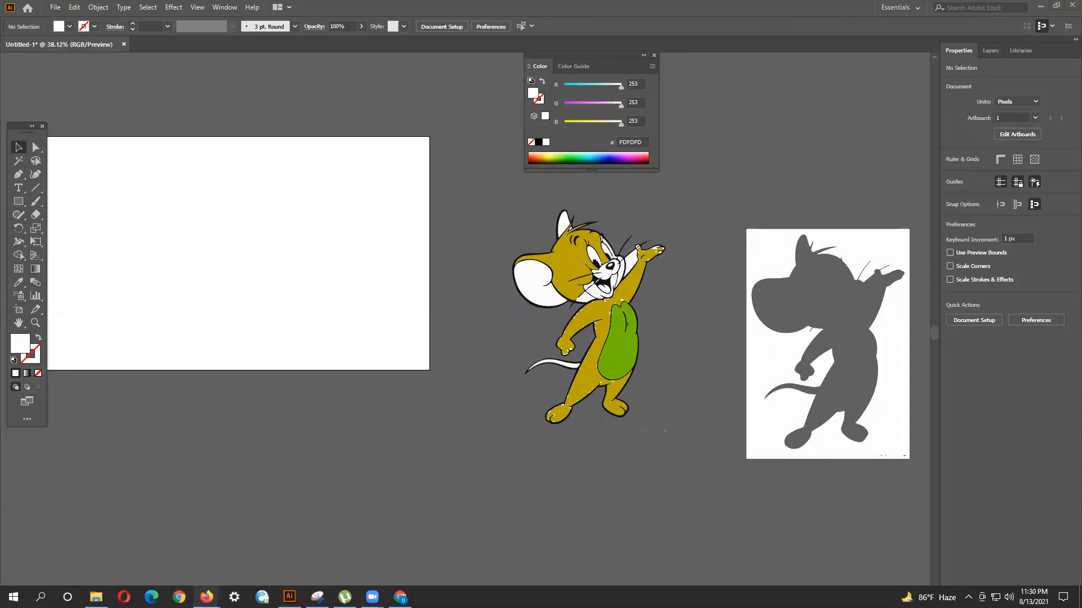
pyautogui.moveTo(206, 597)
pyautogui.click(266, 572)
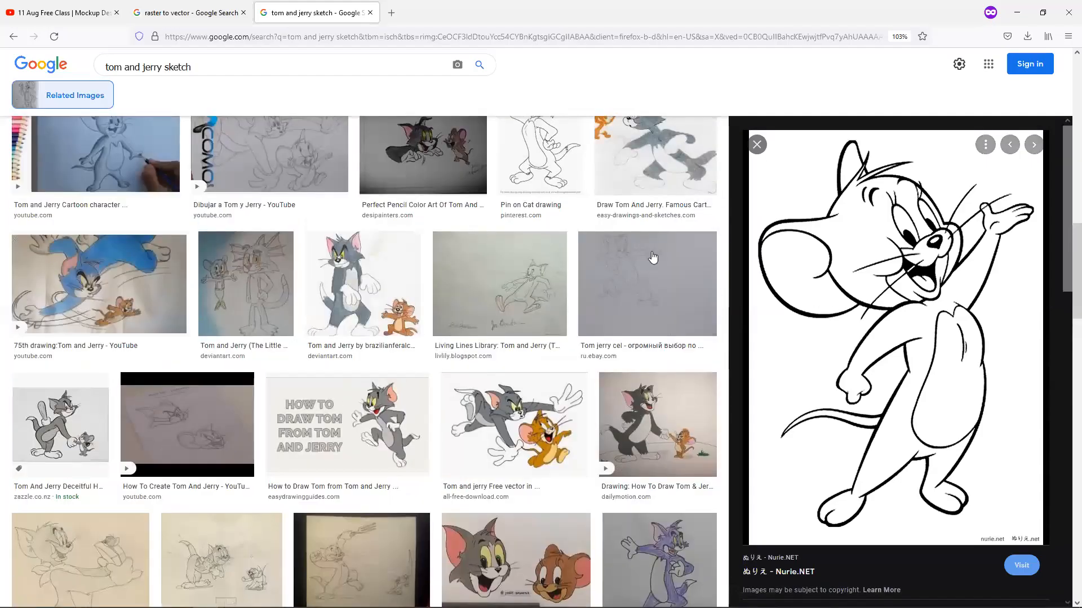
pyautogui.click(652, 257)
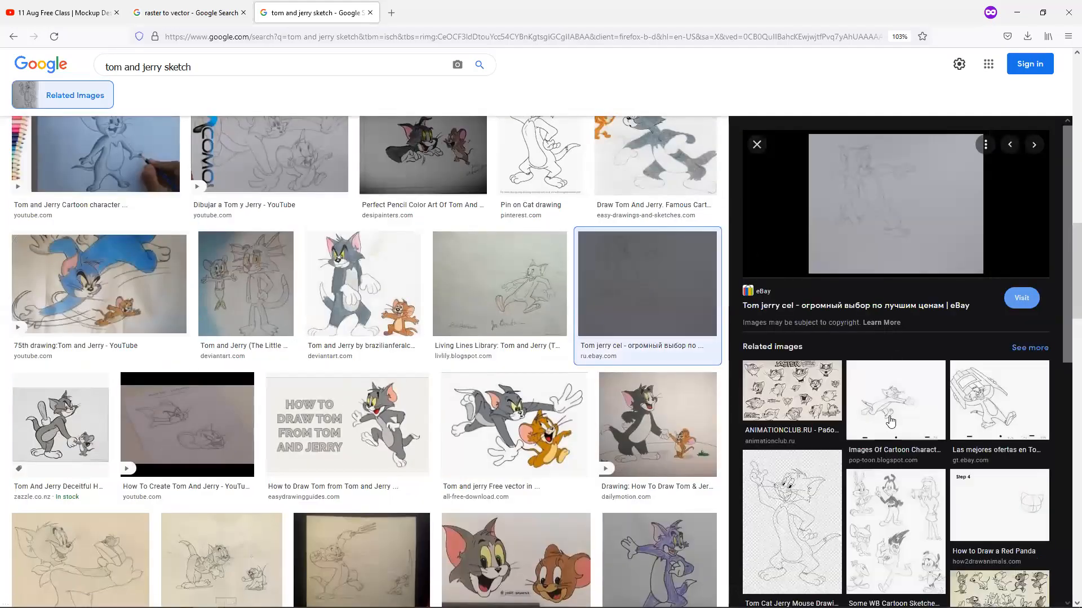
pyautogui.click(890, 422)
pyautogui.click(873, 324)
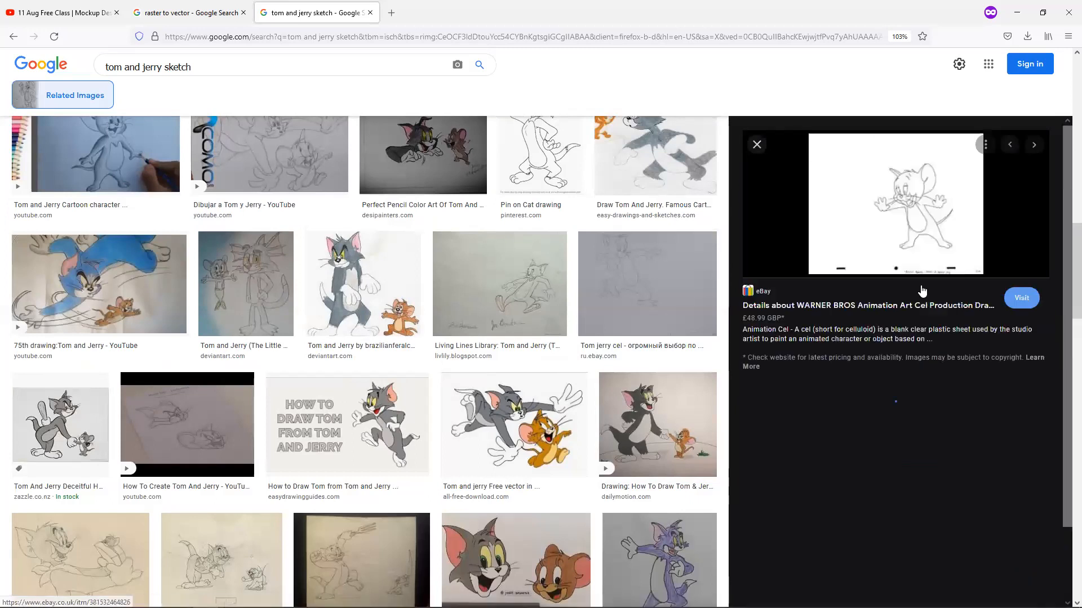
# Step: Preview the Art Brokerage Lonesome Mouse drawing and the DeviantArt Jerry line drawing among the related images
pyautogui.scroll(-4, 934, 278)
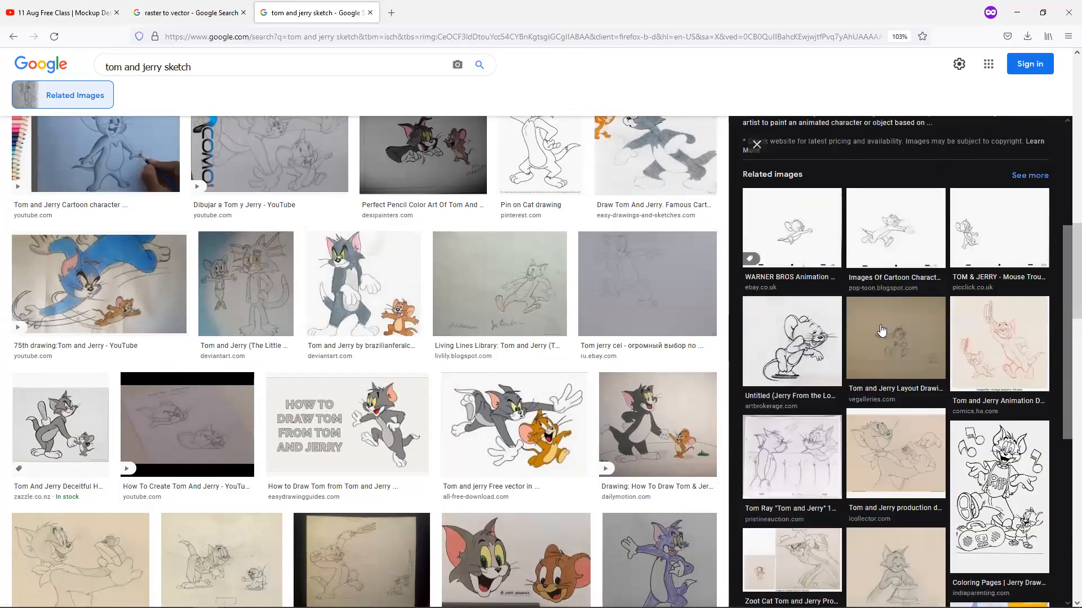
pyautogui.click(818, 334)
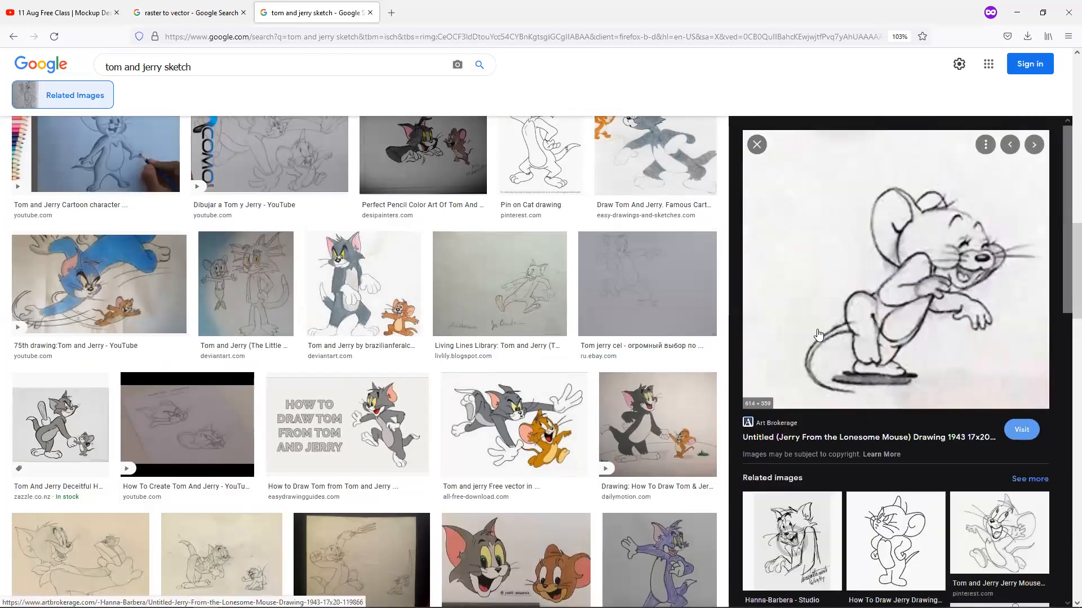
pyautogui.scroll(-3, 818, 335)
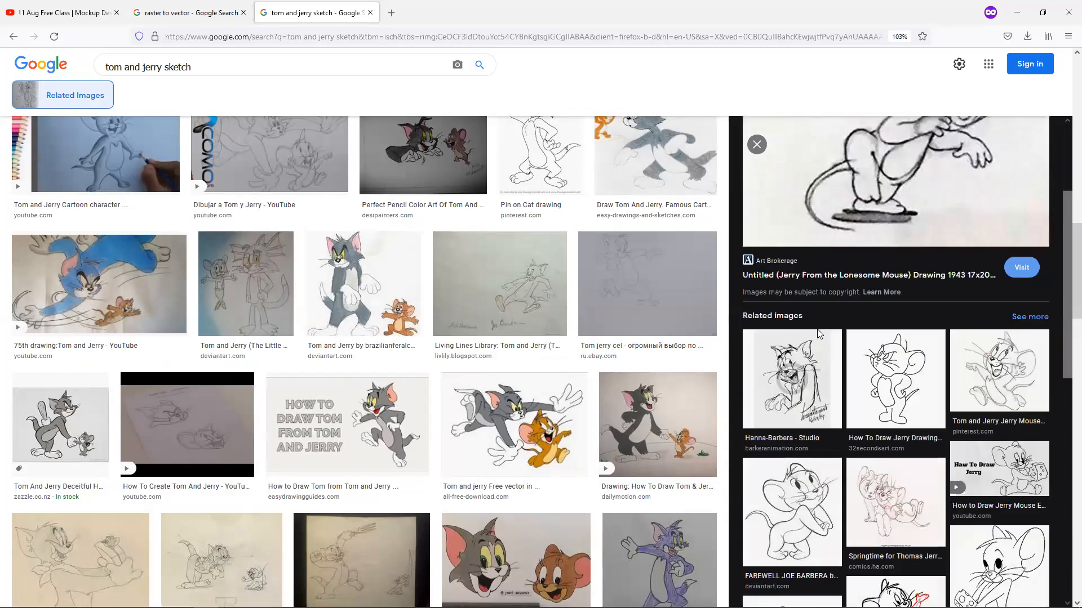
pyautogui.scroll(-1, 819, 335)
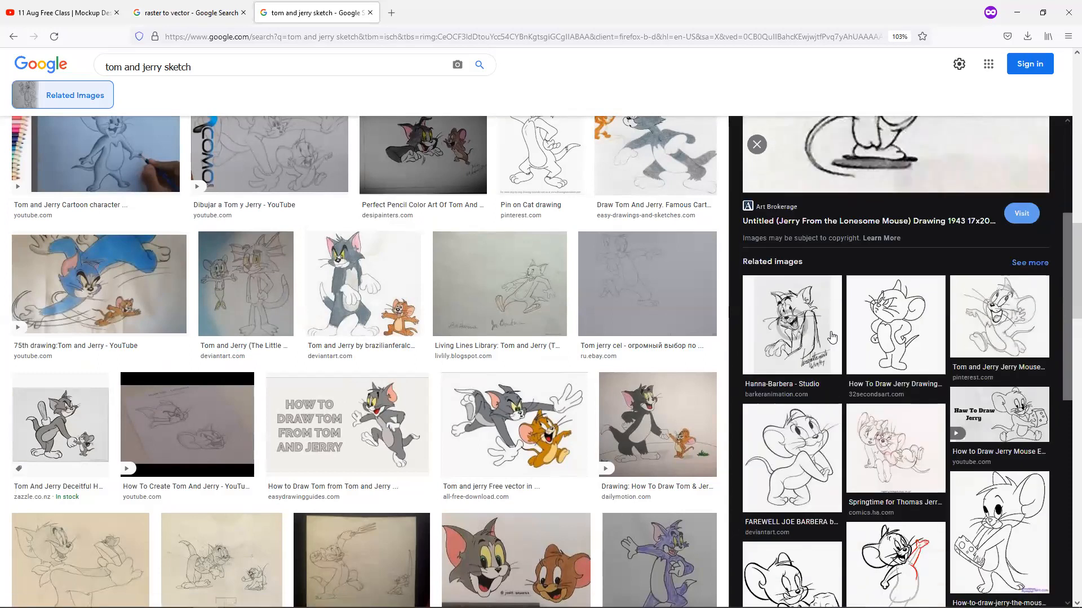
pyautogui.click(809, 460)
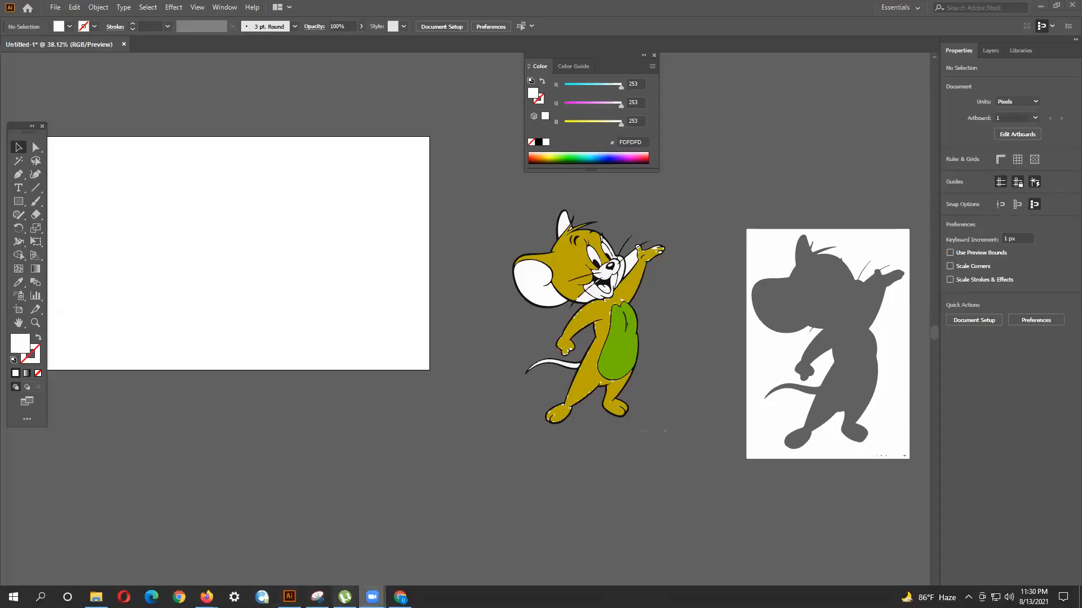
# Step: Return to the Firefox window, add a blank tab and open the class channel's playlists from the YouTube video tab
pyautogui.click(401, 597)
pyautogui.click(401, 598)
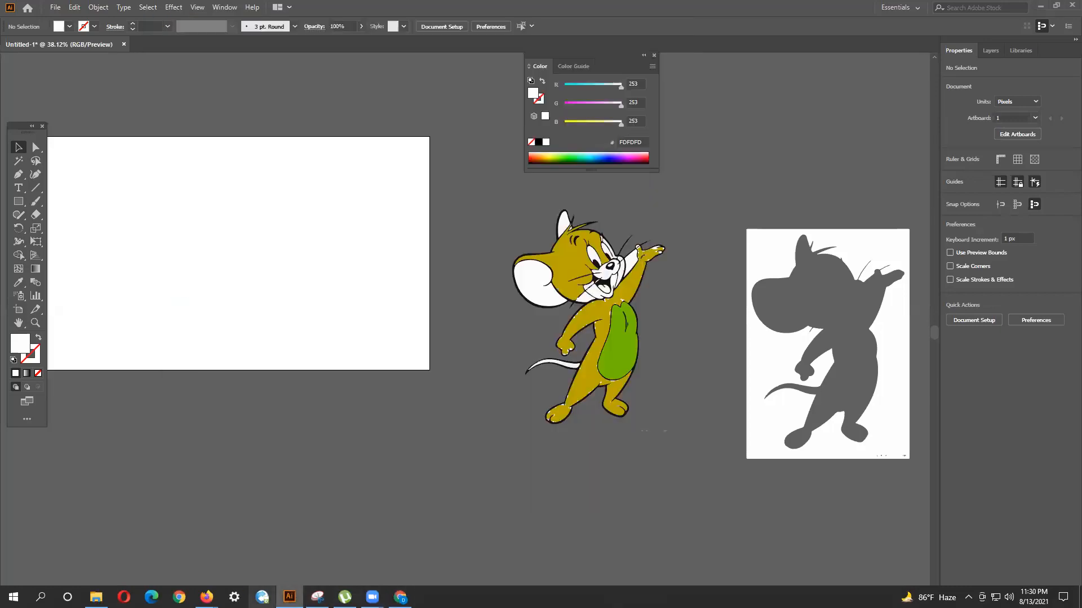
pyautogui.click(239, 547)
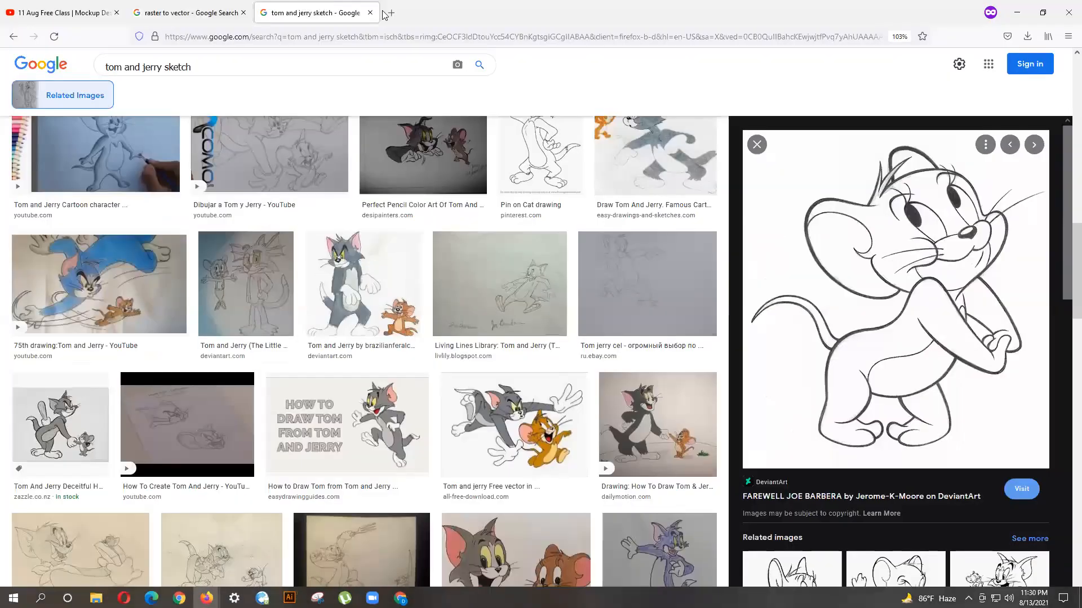
pyautogui.click(392, 12)
pyautogui.click(106, 13)
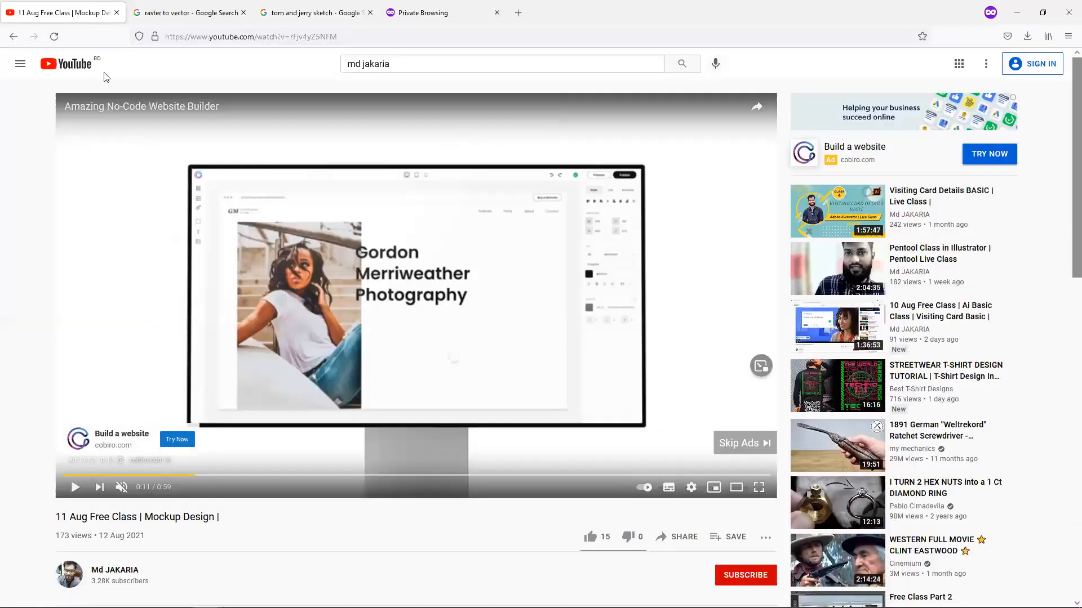
pyautogui.click(110, 572)
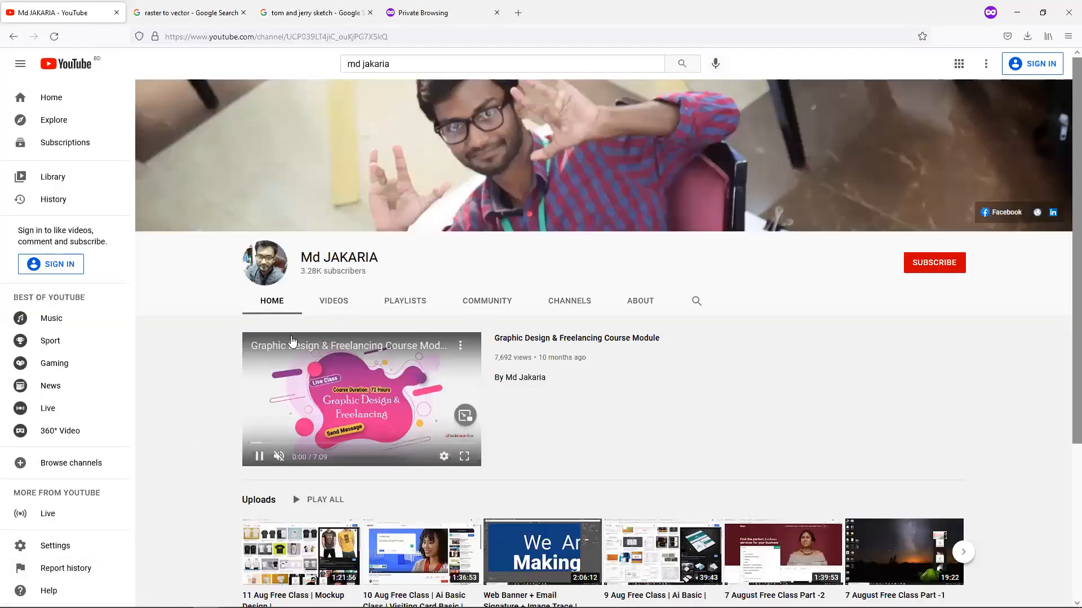
pyautogui.click(397, 307)
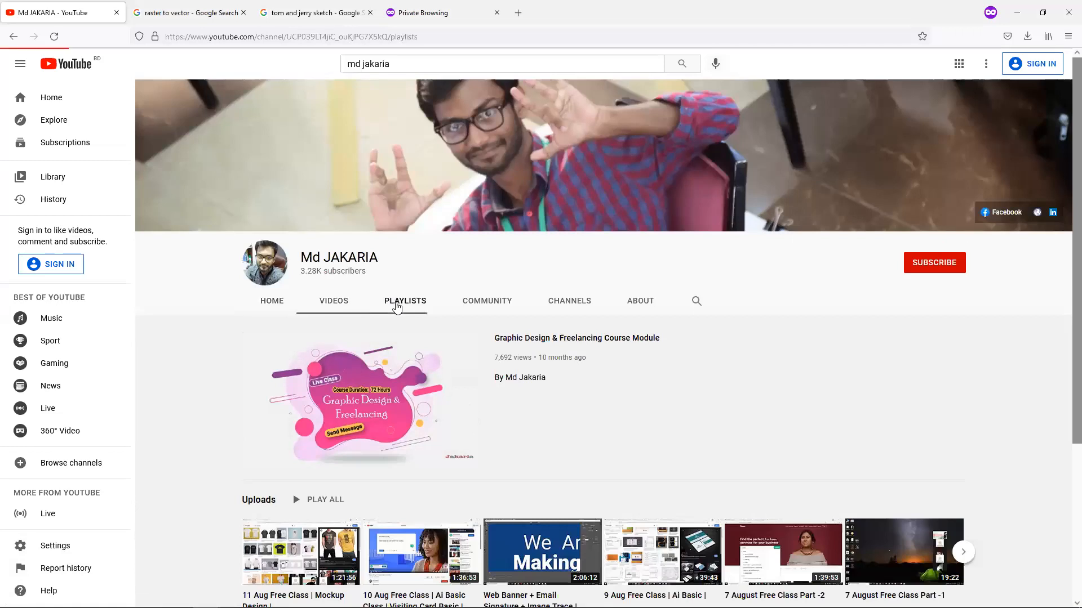
# Step: Open the SAMAT COMBO (Illustrator Class) playlist and pause the playing ad
pyautogui.scroll(-3, 397, 307)
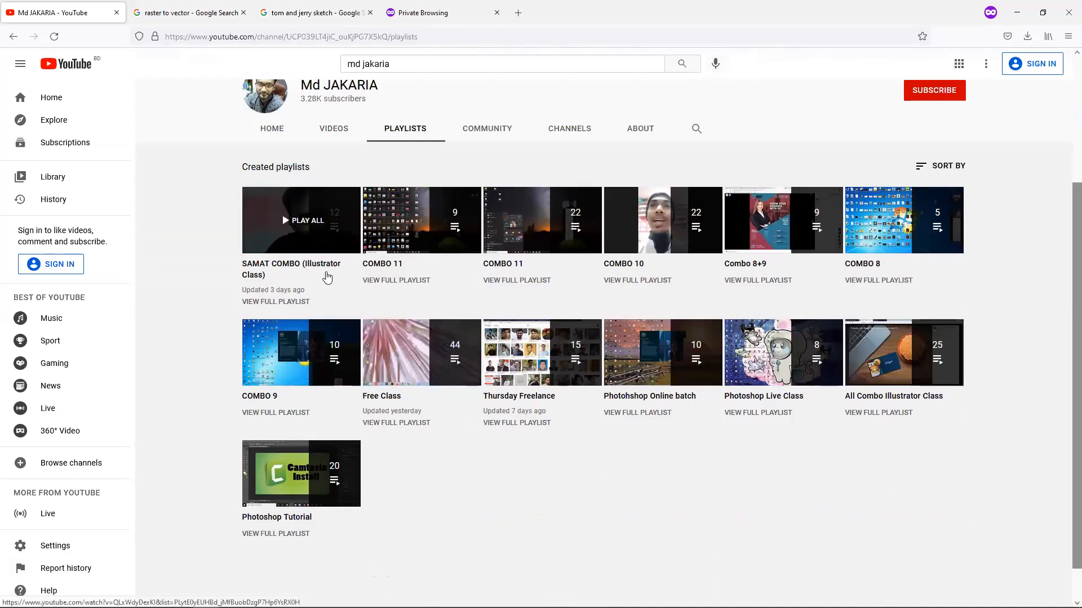
pyautogui.click(313, 272)
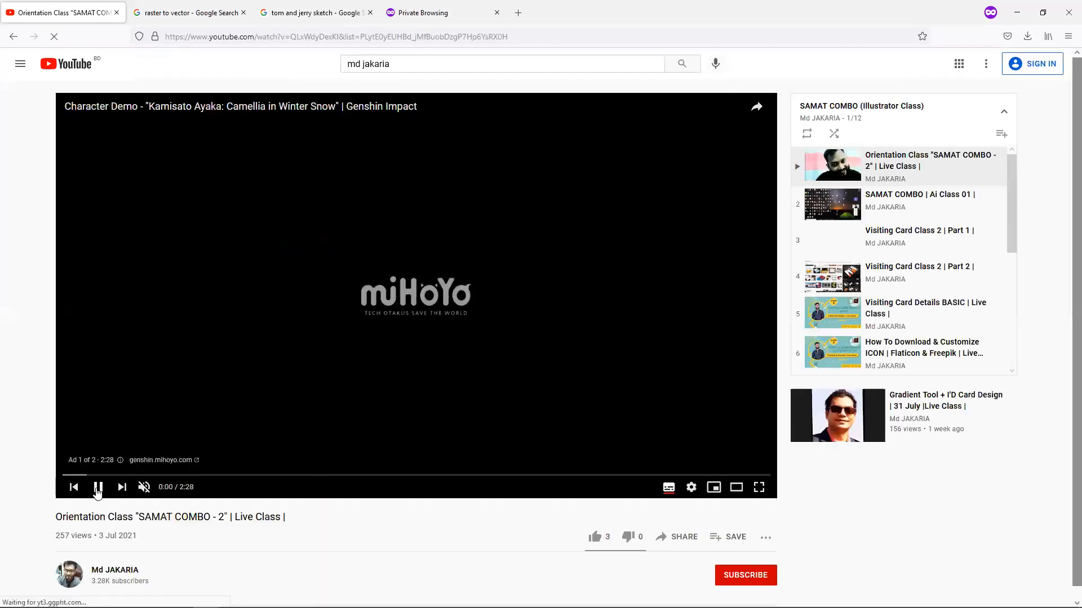
pyautogui.click(96, 488)
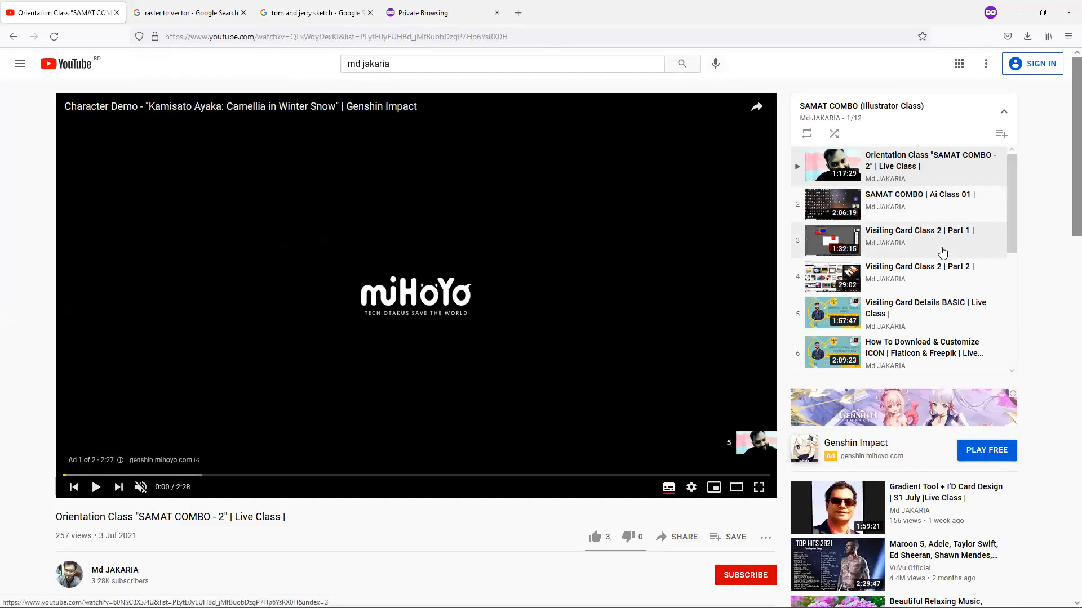
# Step: Look through the playlist's class videos, go back to the channel's playlists and minimize the browser
pyautogui.moveTo(1015, 241); pyautogui.dragTo(992, 352)
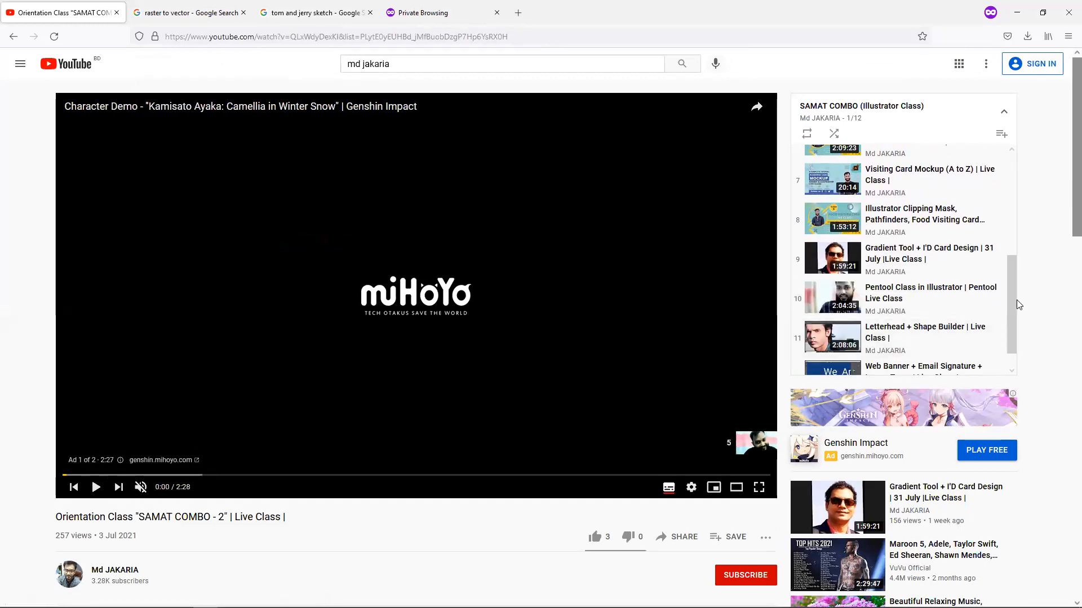
pyautogui.scroll(-1, 1017, 304)
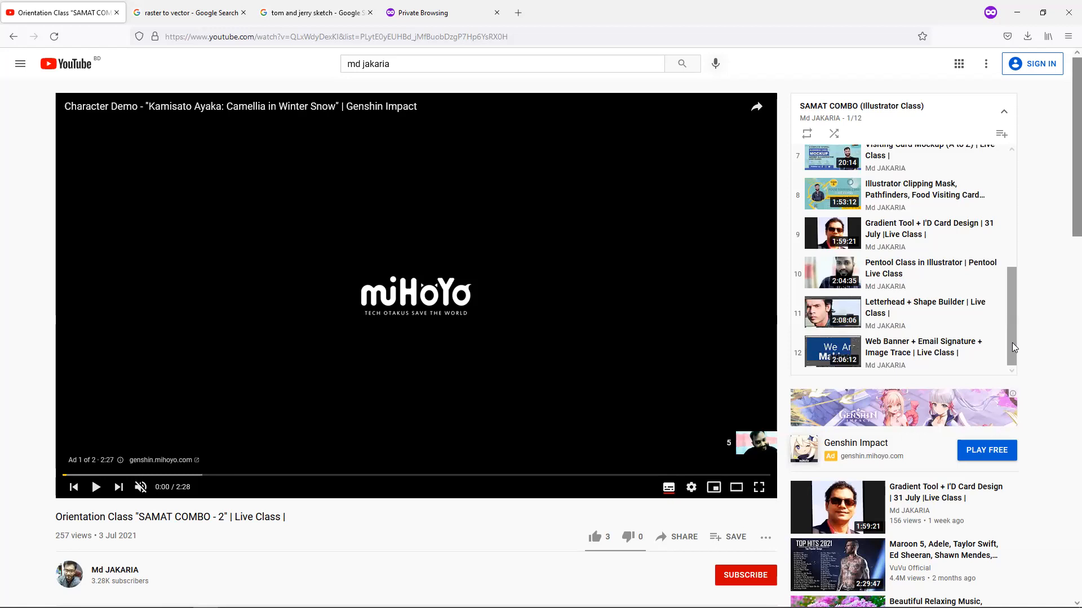
pyautogui.moveTo(1012, 348); pyautogui.dragTo(1014, 274)
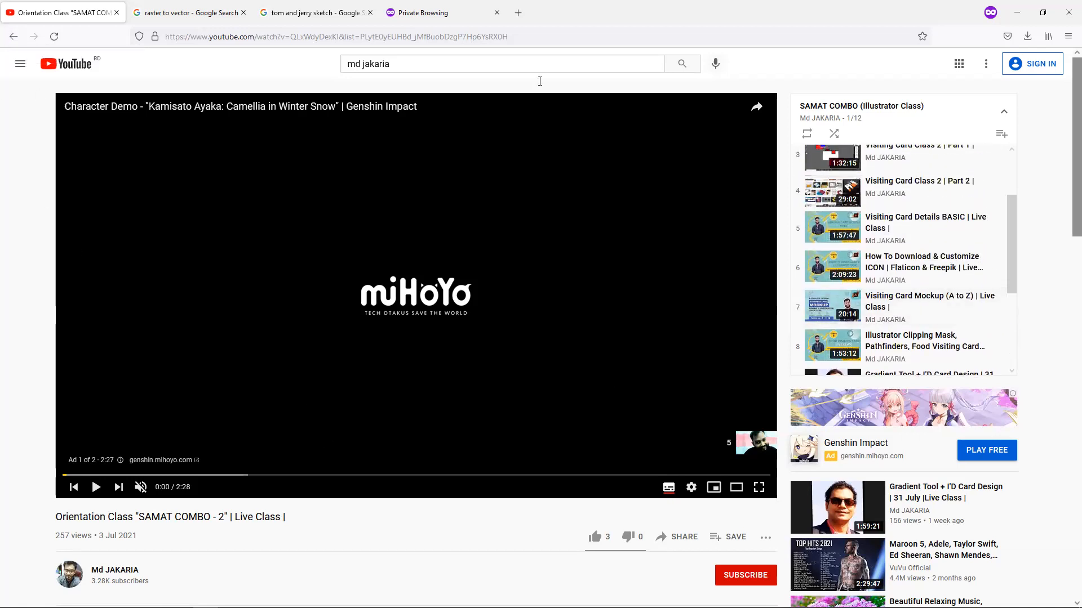
pyautogui.scroll(3, 976, 265)
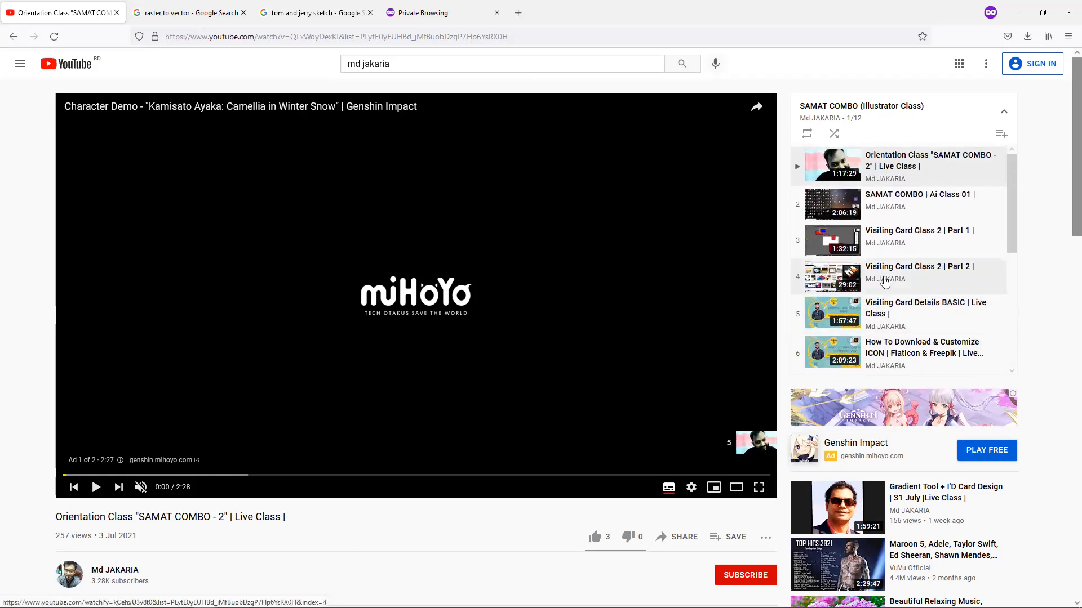
pyautogui.click(13, 36)
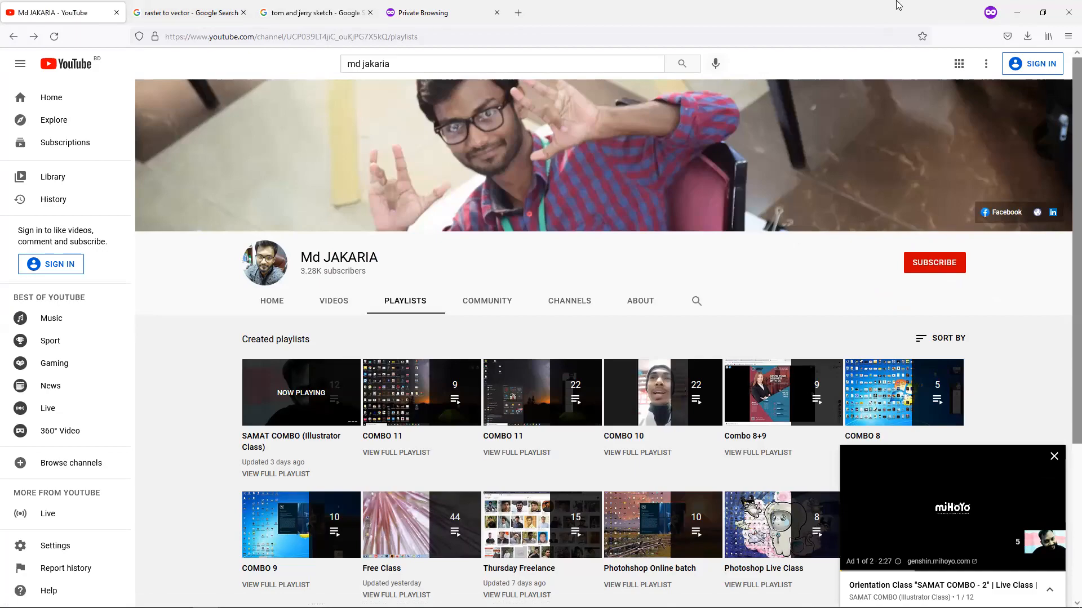
pyautogui.click(1017, 12)
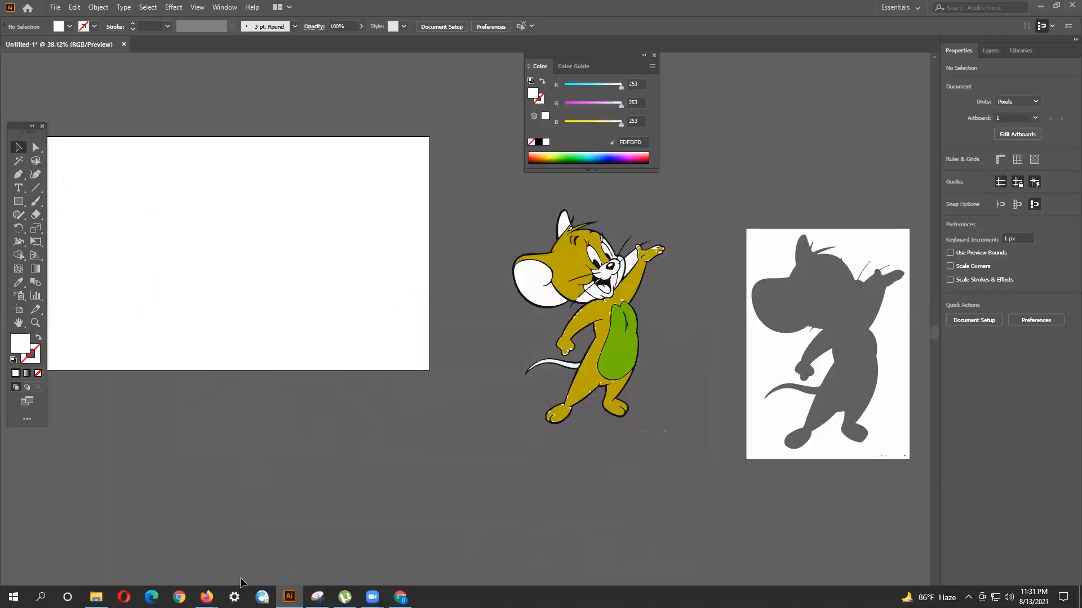
# Step: Bring up the Chrome window, open YouTube in a new tab and maximize the window
pyautogui.moveTo(206, 596)
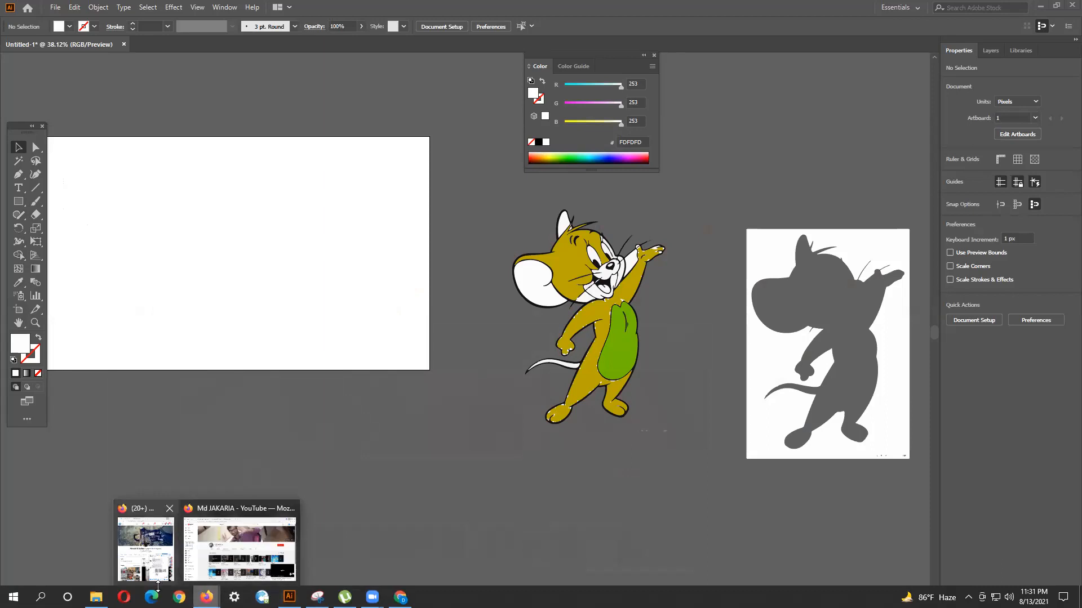
pyautogui.click(401, 597)
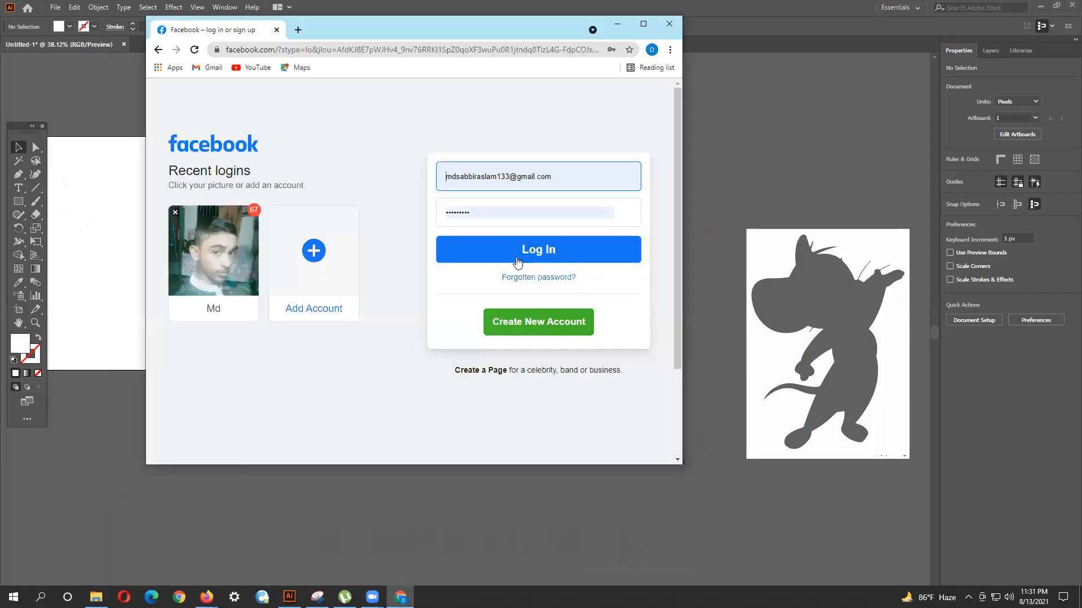
pyautogui.hotkey('ctrl', 't')
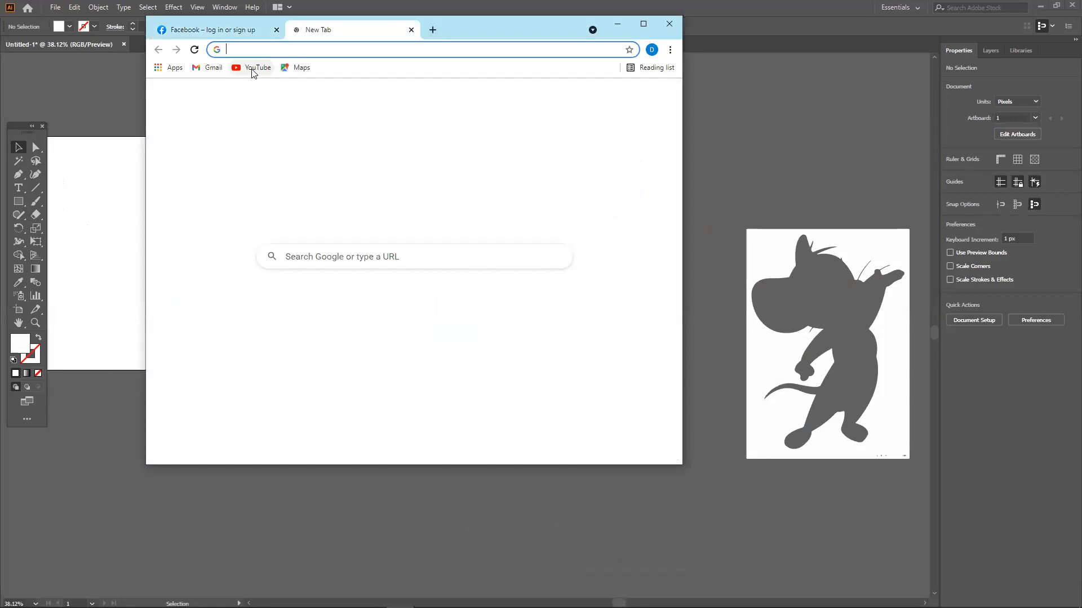
pyautogui.click(257, 68)
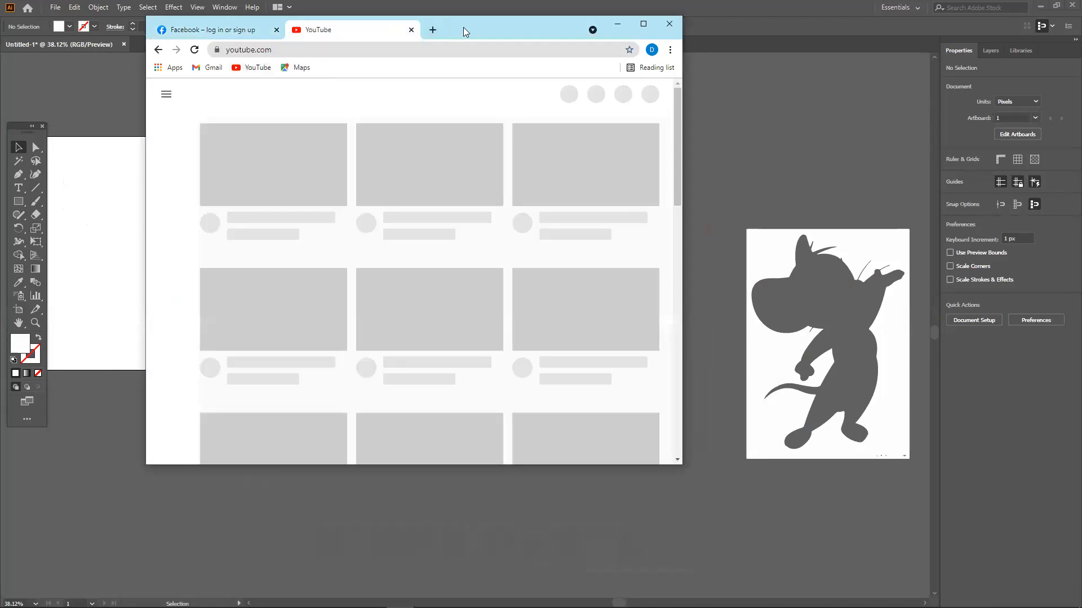
pyautogui.moveTo(463, 27); pyautogui.dragTo(458, 12)
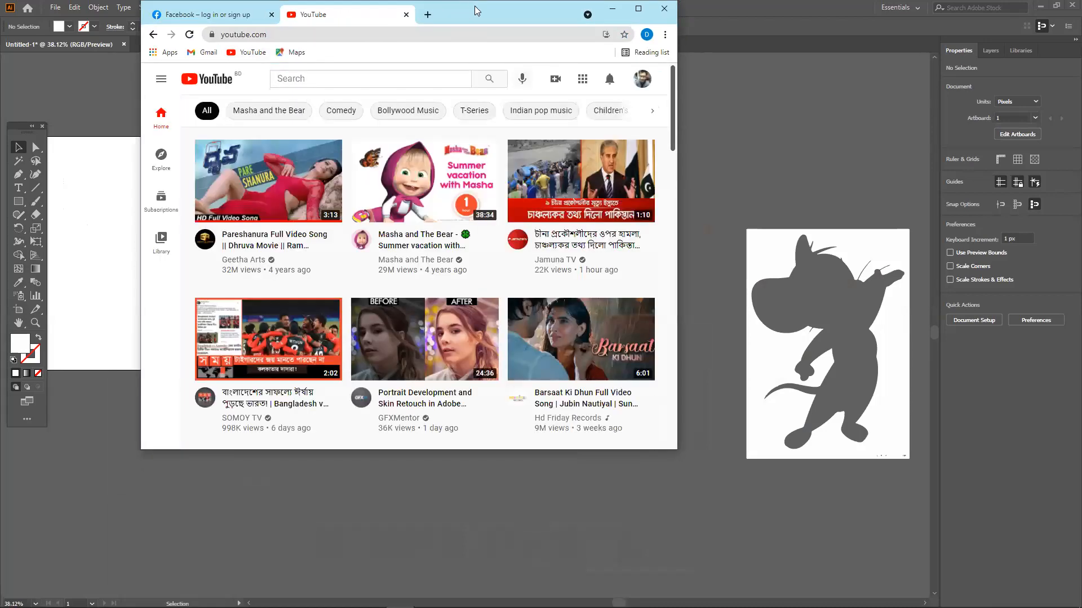
pyautogui.doubleClick(475, 11)
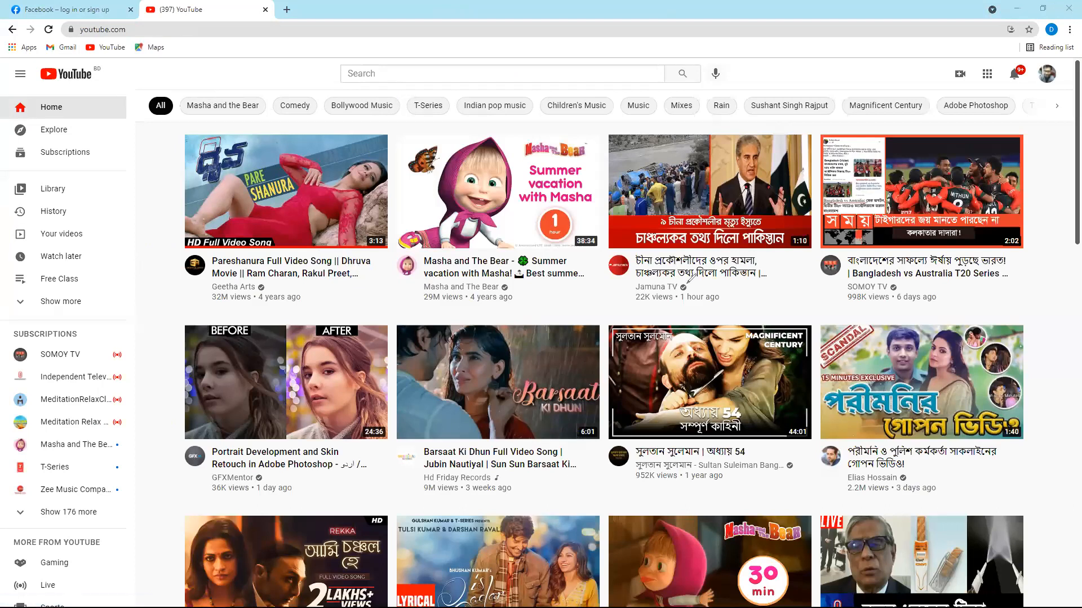
# Step: Sketch an annotation arrow over the YouTube home page, clear it, and minimize the Chrome and Illustrator windows
pyautogui.moveTo(723, 318)
pyautogui.mouseDown()
pyautogui.moveTo(638, 276)
pyautogui.moveTo(568, 259)
pyautogui.moveTo(375, 252)
pyautogui.moveTo(386, 278)
pyautogui.mouseUp()
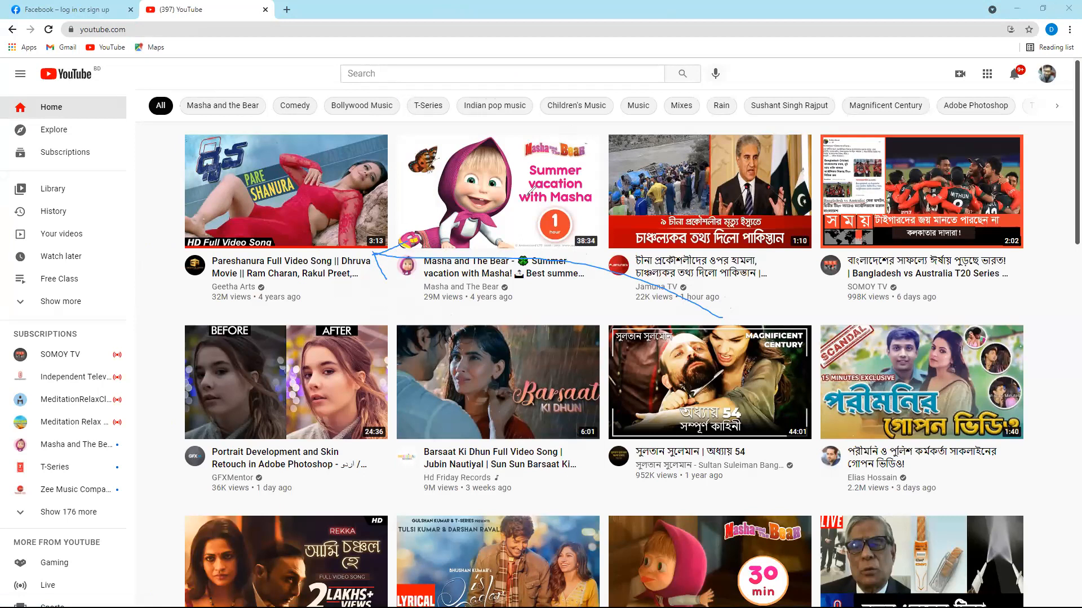
pyautogui.press('Escape')
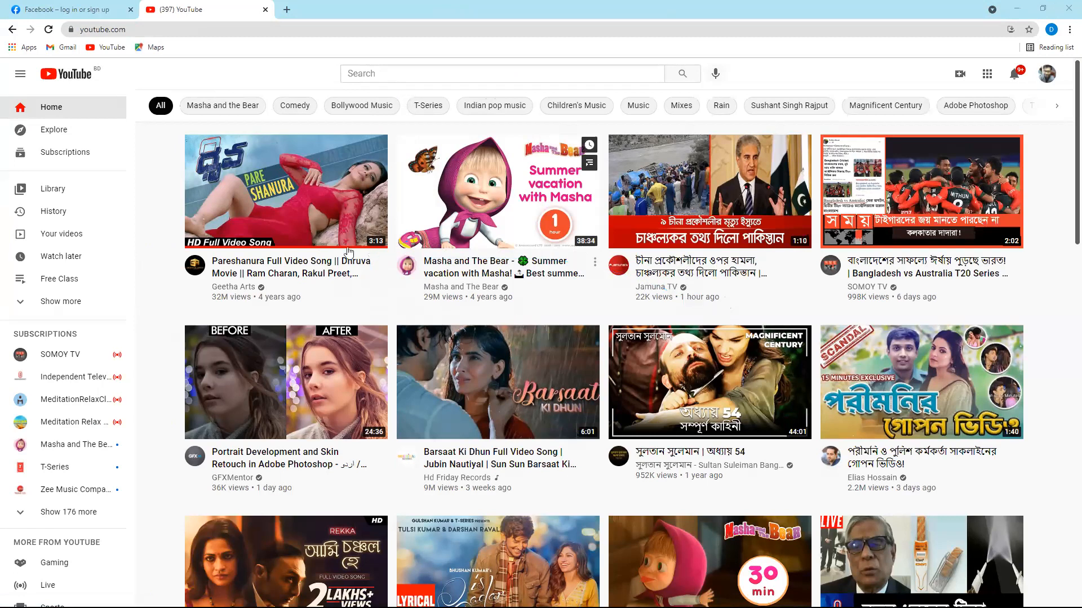
pyautogui.click(1016, 6)
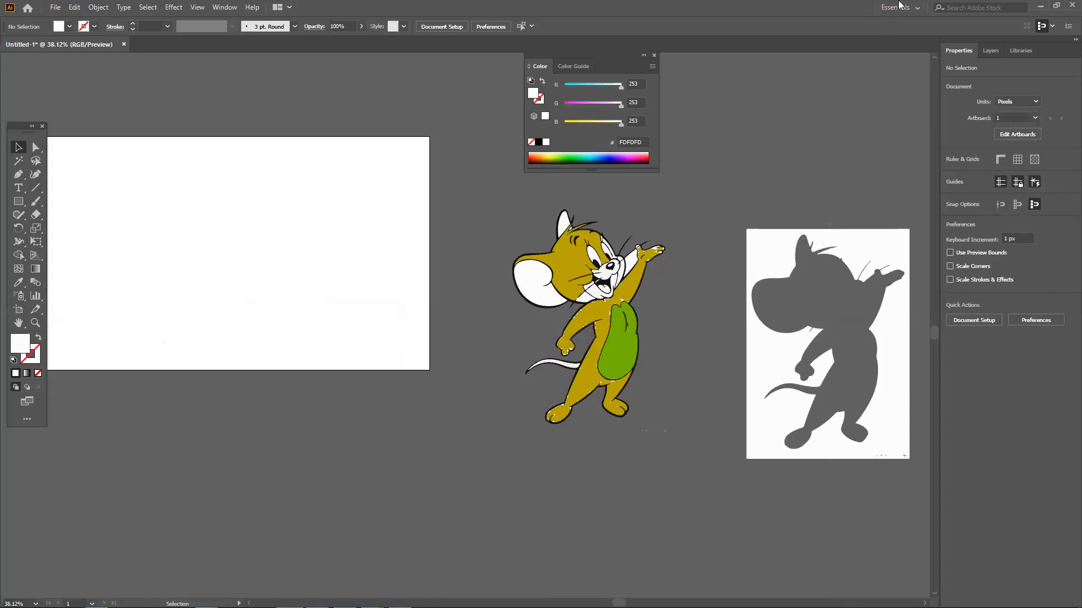
pyautogui.click(1040, 6)
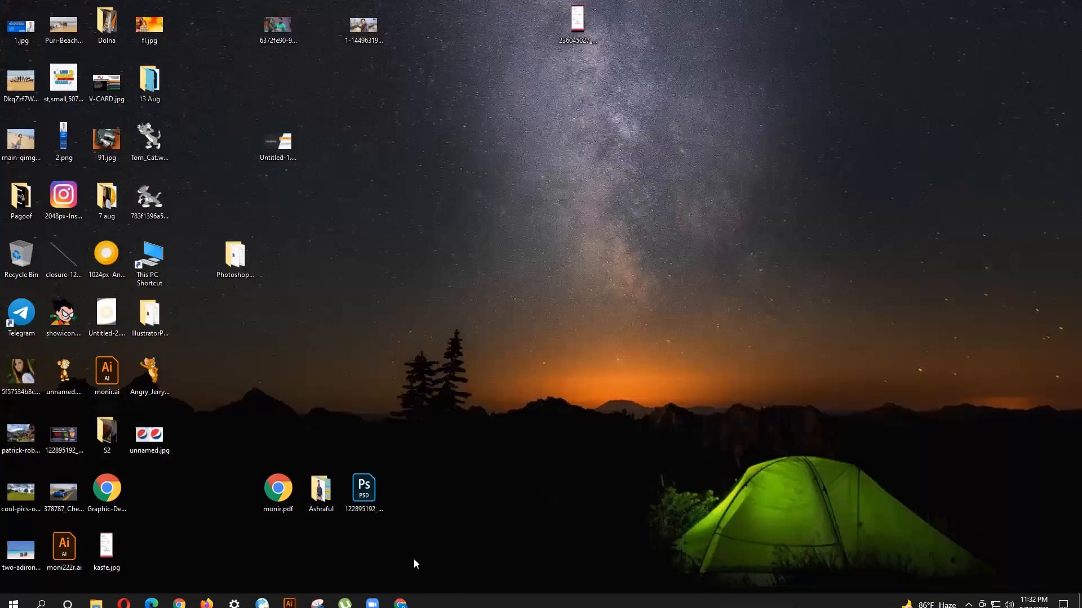
# Step: Bring up the Firefox window with the class channel's YouTube page and minimize it again
pyautogui.moveTo(206, 597)
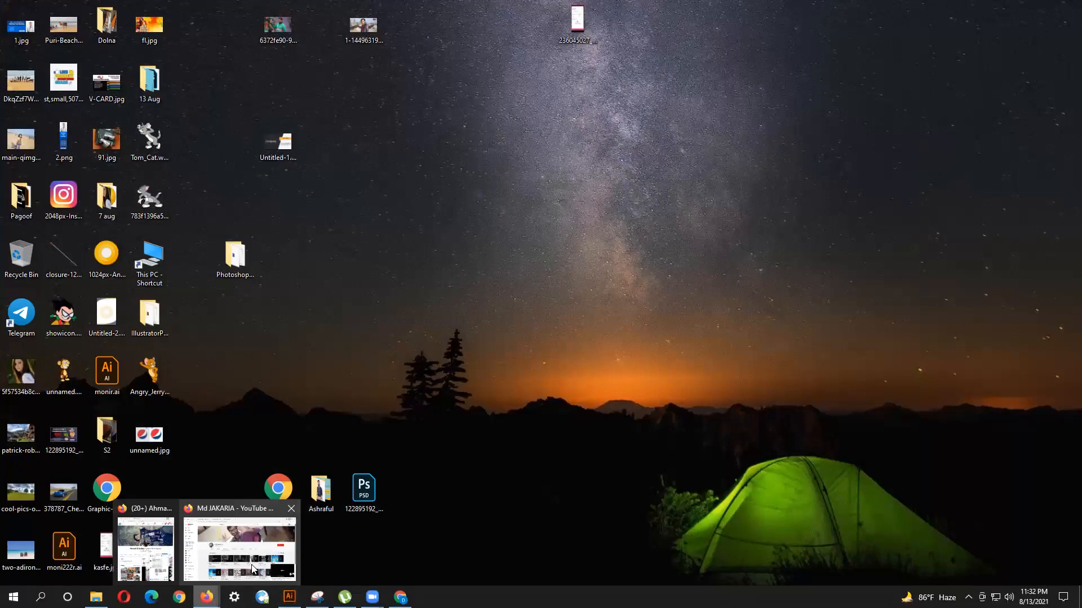
pyautogui.click(248, 538)
pyautogui.click(1028, 6)
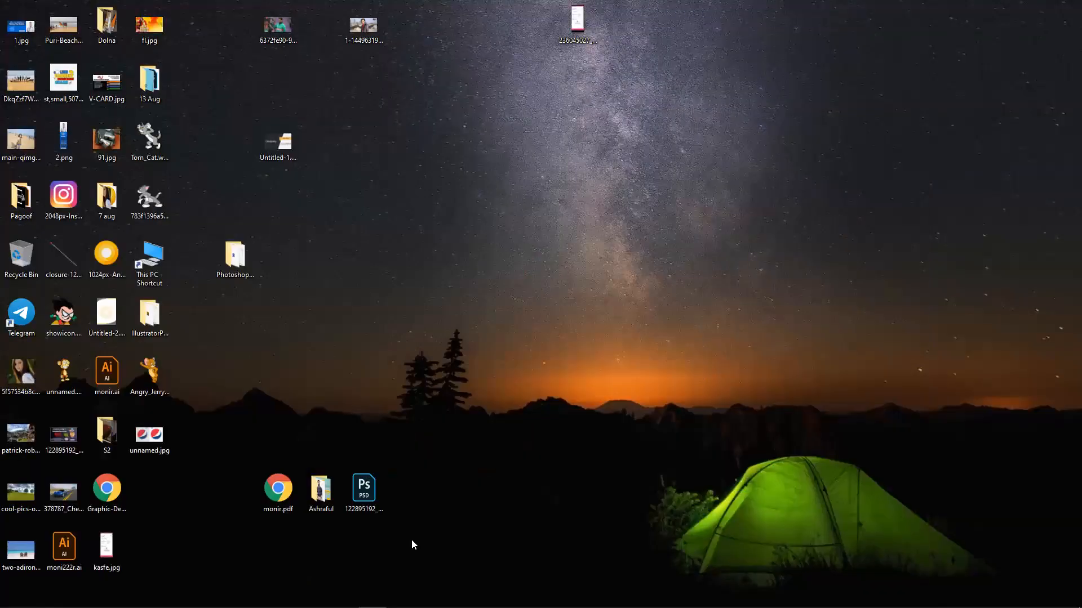
# Step: Return to Illustrator, close the Untitled-1 document without saving changes and exit the program
pyautogui.click(289, 598)
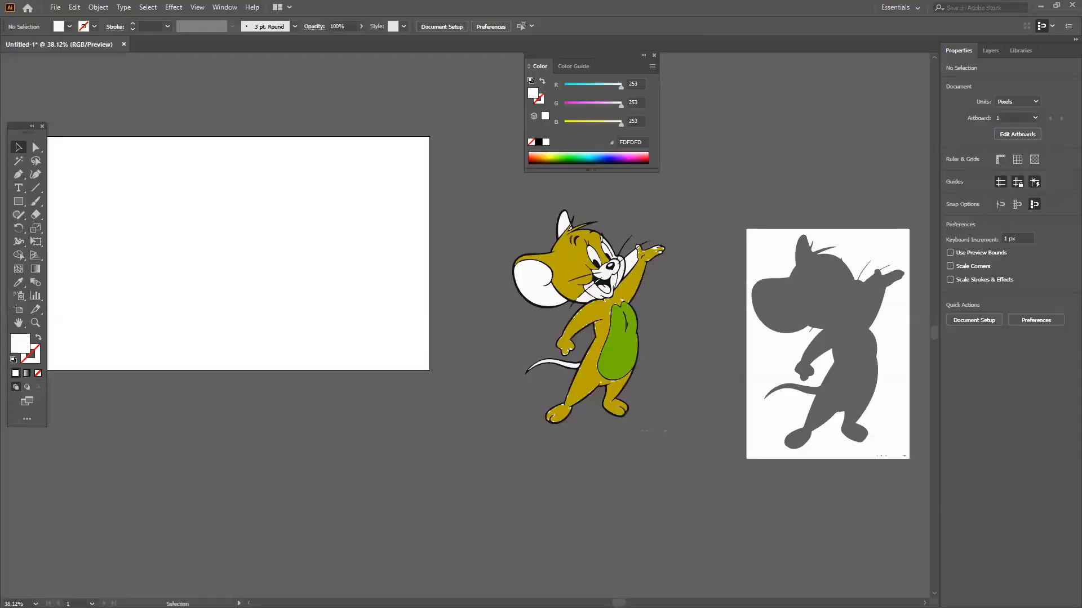
pyautogui.click(124, 44)
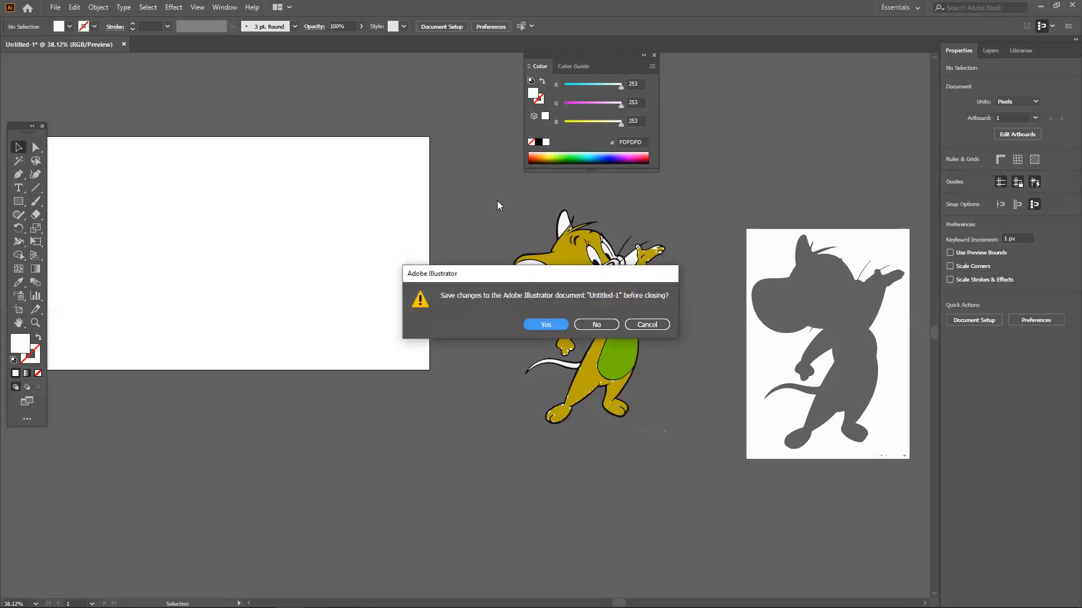
pyautogui.click(595, 325)
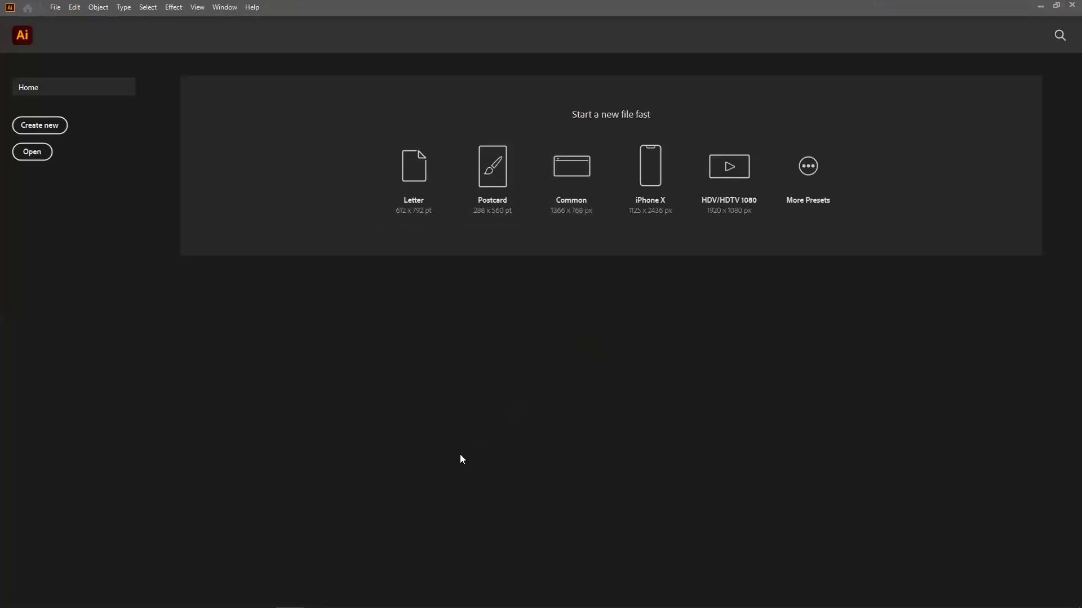
pyautogui.doubleClick(414, 2)
pyautogui.moveTo(513, 120); pyautogui.dragTo(446, 5)
pyautogui.click(1067, 5)
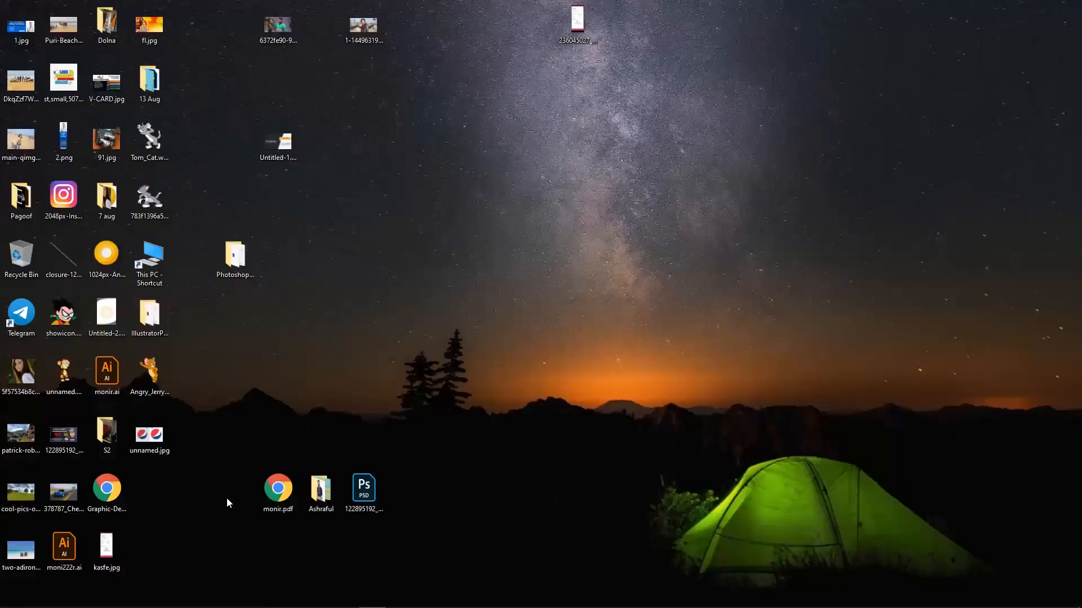